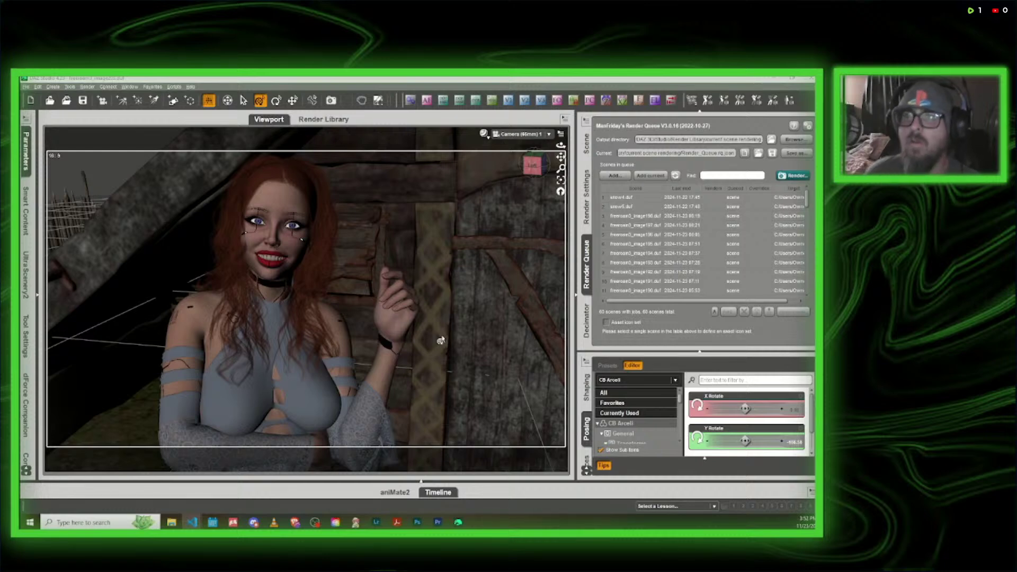
- Open the Render Library folder and look through the renders snow1.png, snow2.png and snow3.png
click(173, 525)
drag(486, 140, 814, 140)
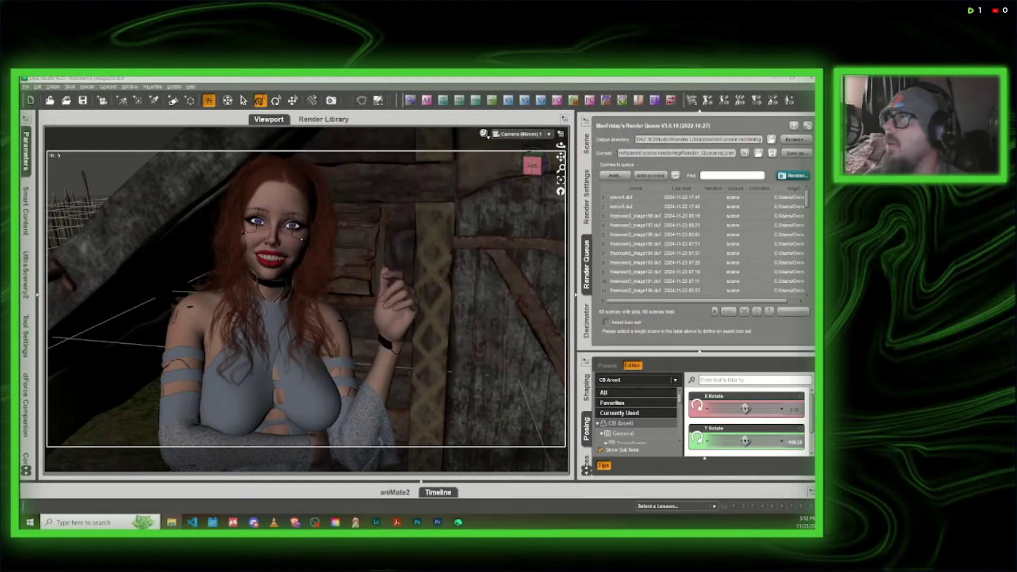
click(106, 523)
text(ren)
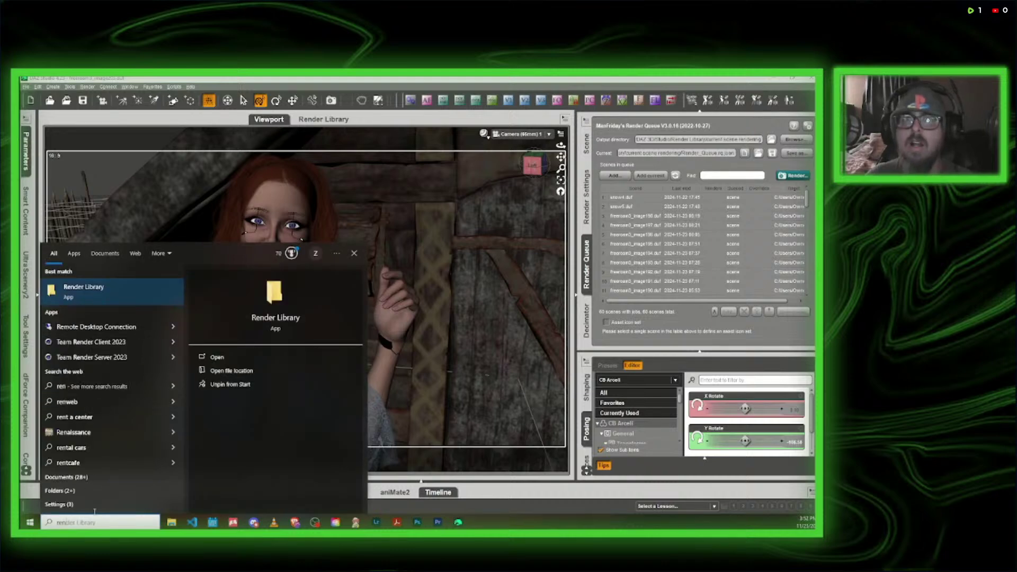
click(114, 292)
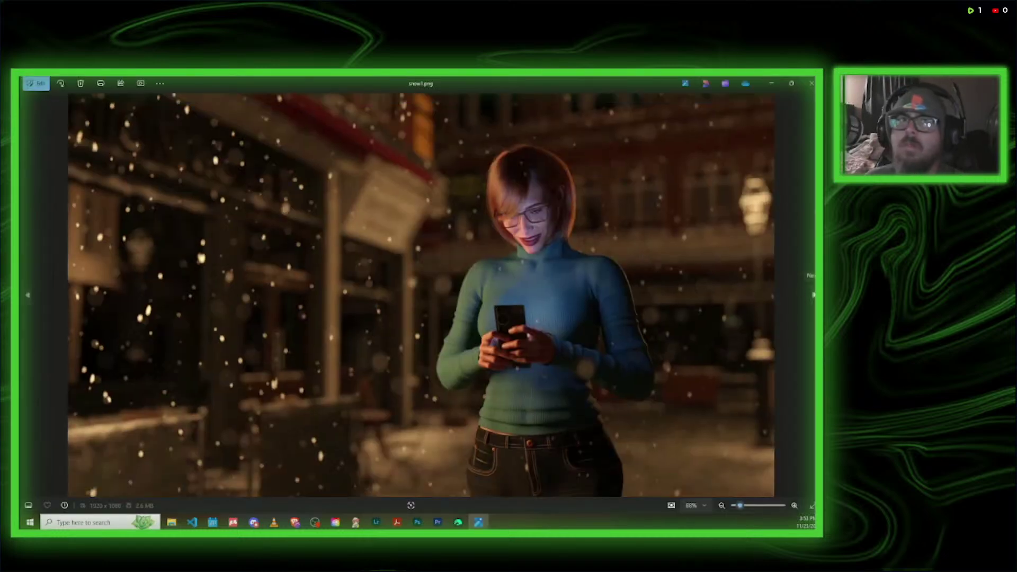
click(813, 294)
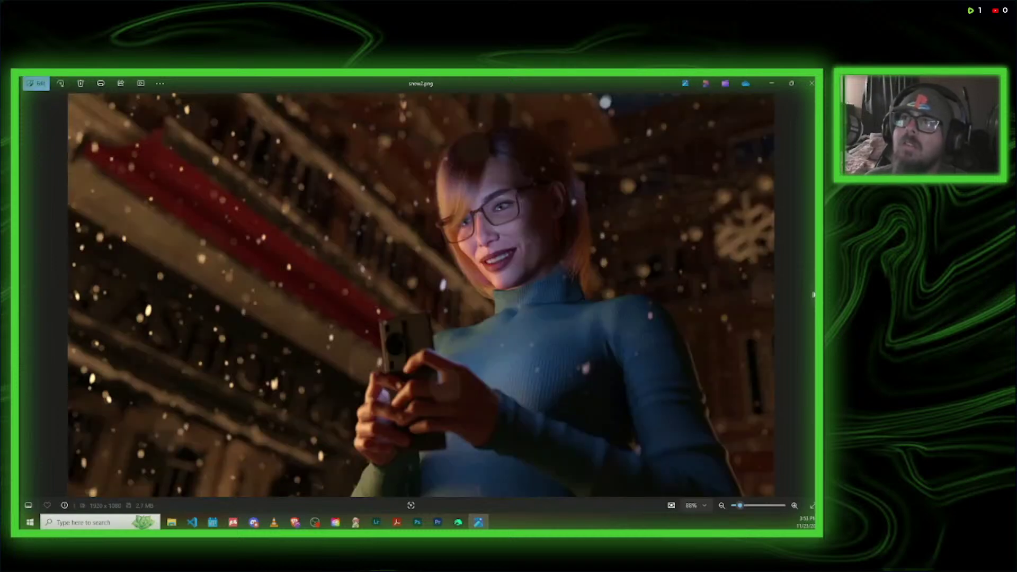
click(813, 295)
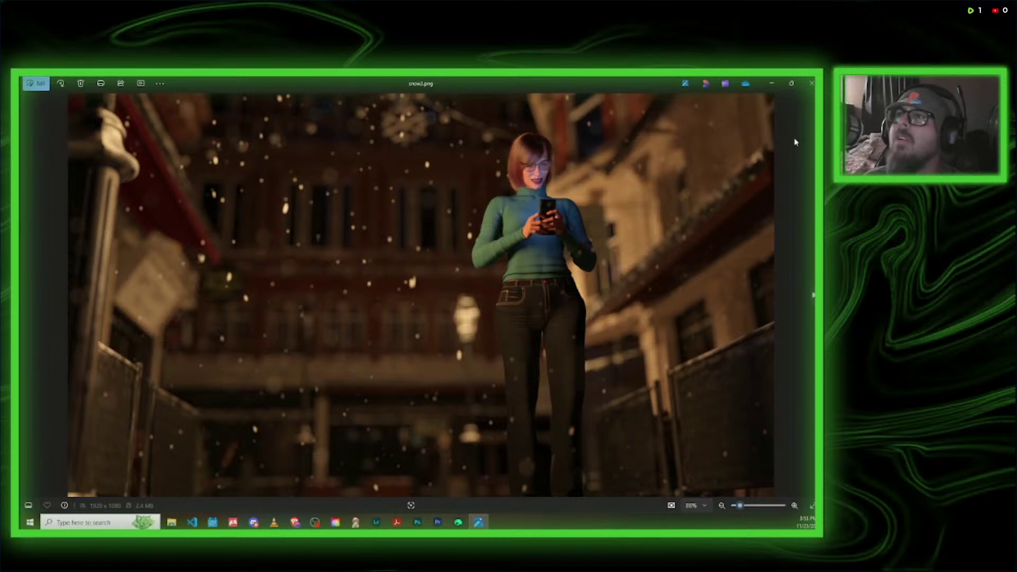
click(811, 84)
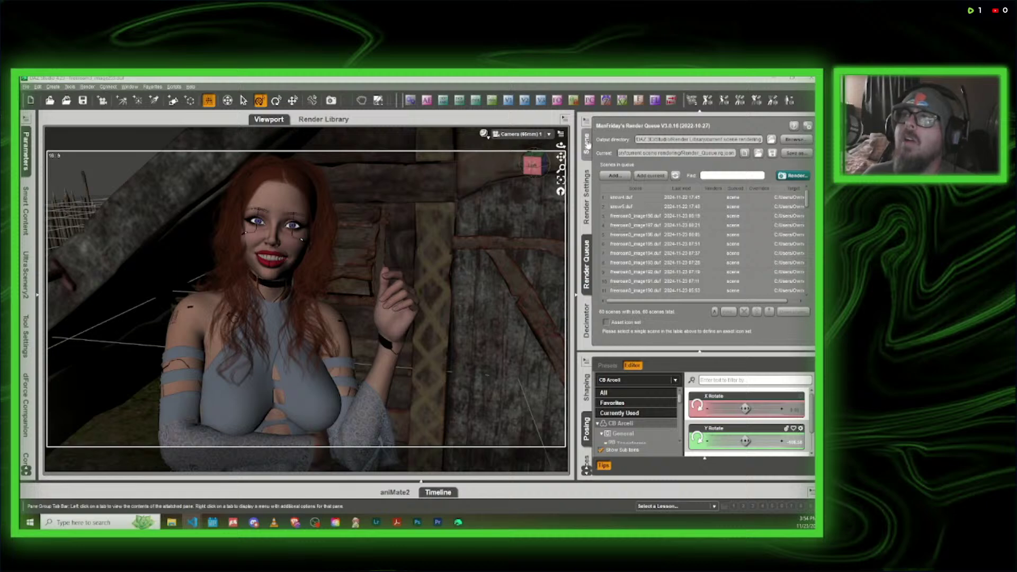
- Switch the viewport to Perspective View and frame the Genesis 9 figure in front of the wooden hut
click(586, 143)
click(536, 138)
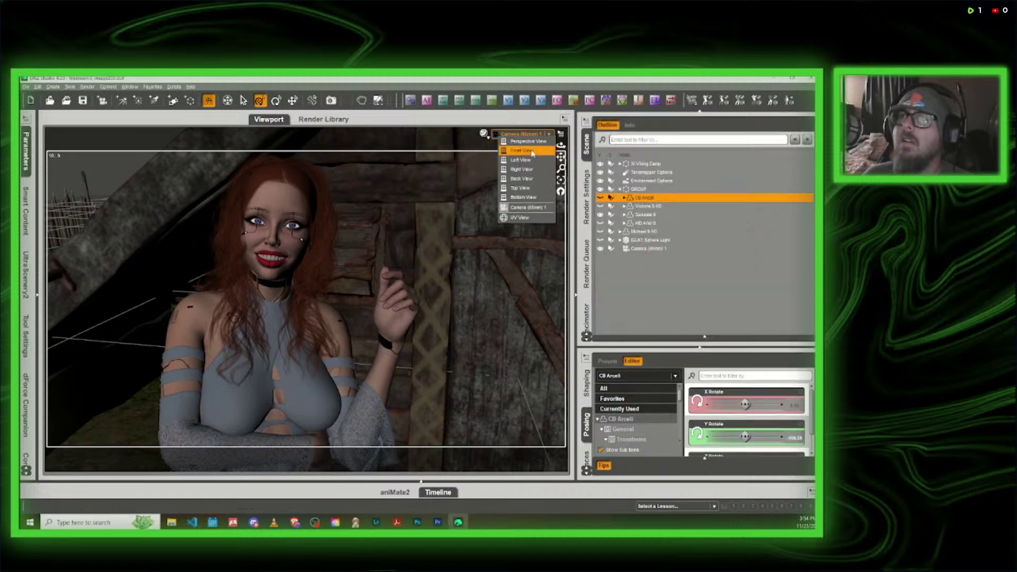
click(537, 140)
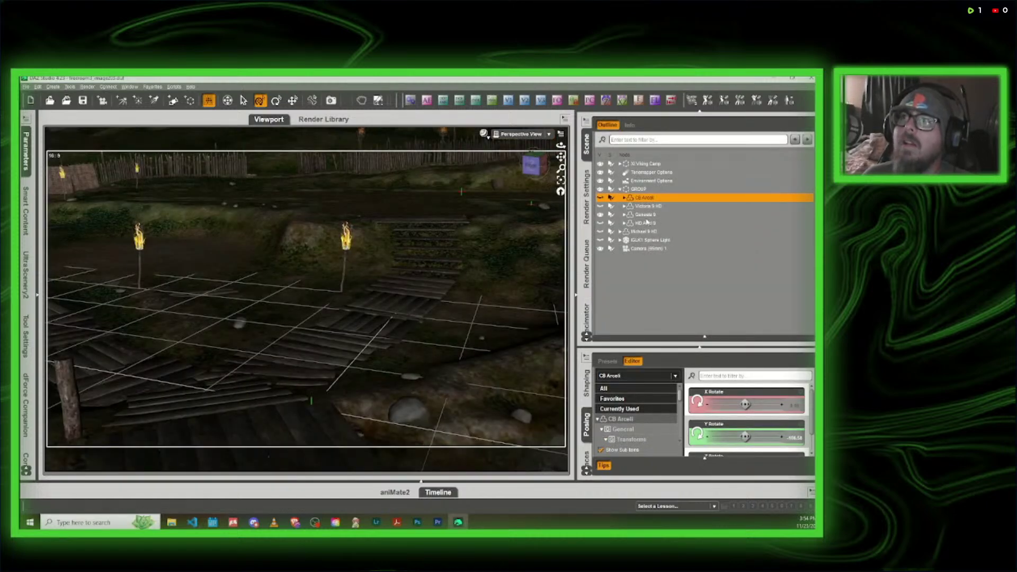
click(646, 215)
click(562, 182)
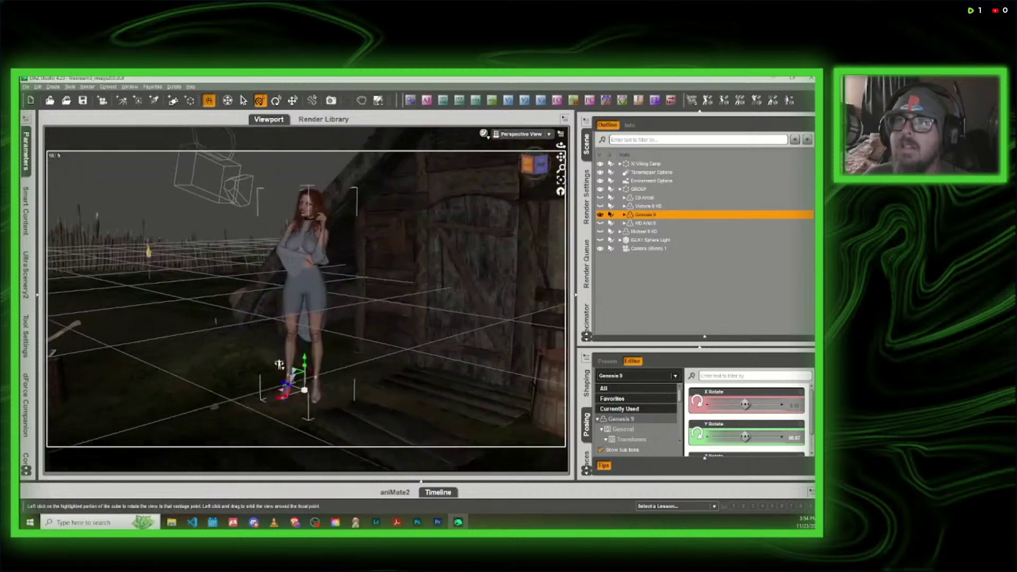
drag(529, 166, 540, 186)
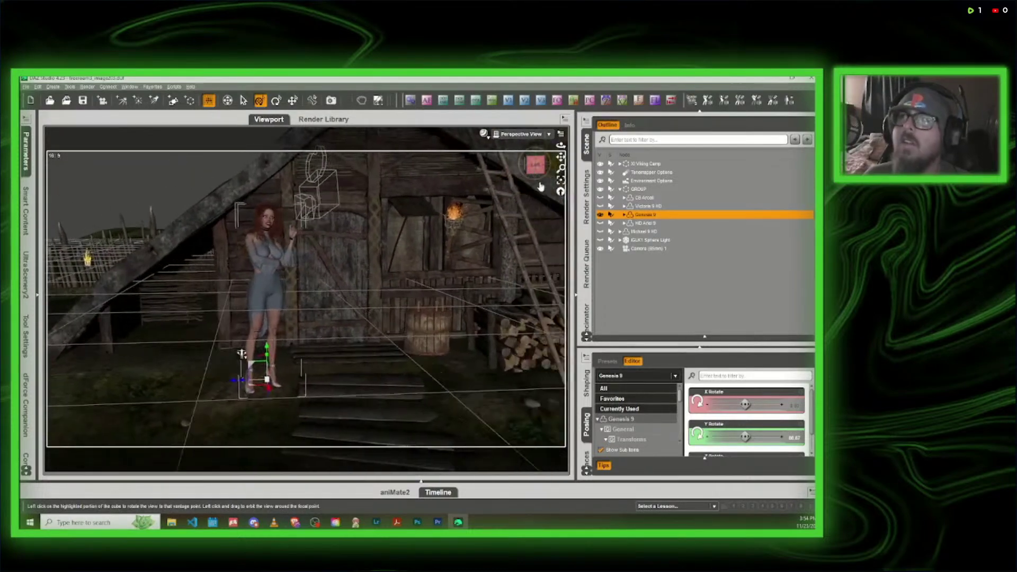
- Make the hidden HID Ariel 9 and Michael 9 HD figures visible in the scene
click(643, 232)
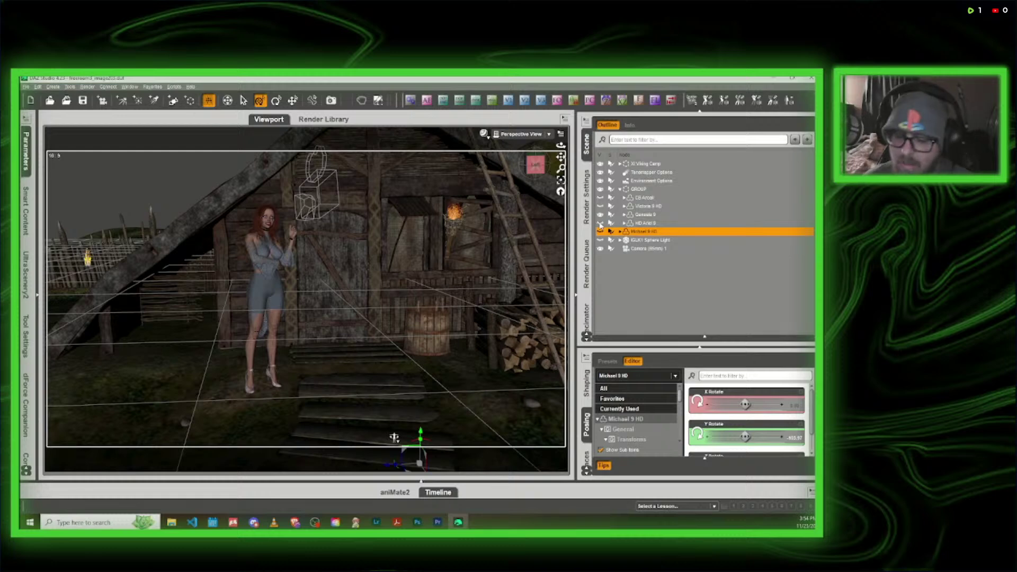
click(600, 230)
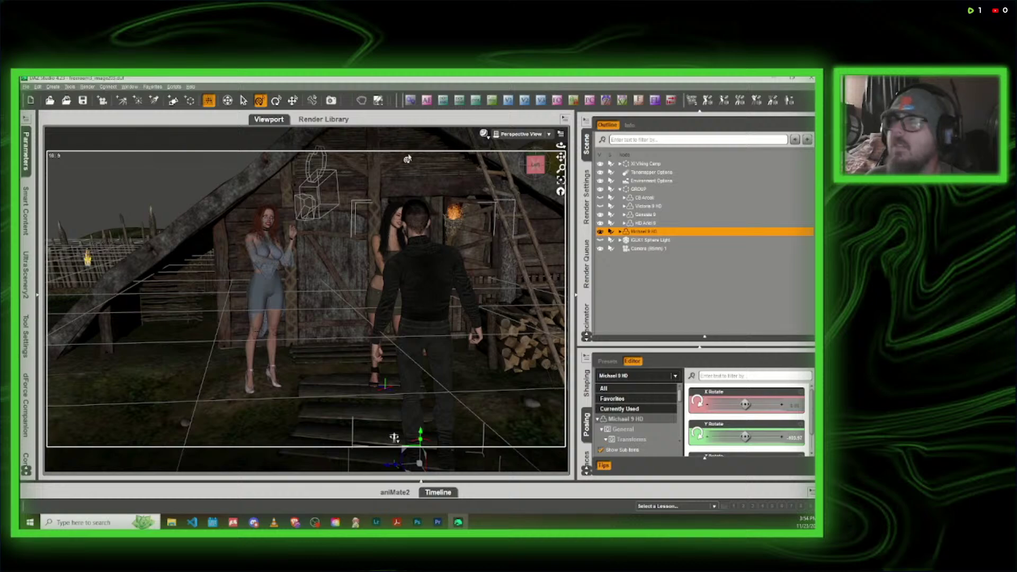
mouse_move(542, 164)
mouse_down()
mouse_move(567, 166)
mouse_move(548, 163)
mouse_up()
scroll(369, 262, up, 6)
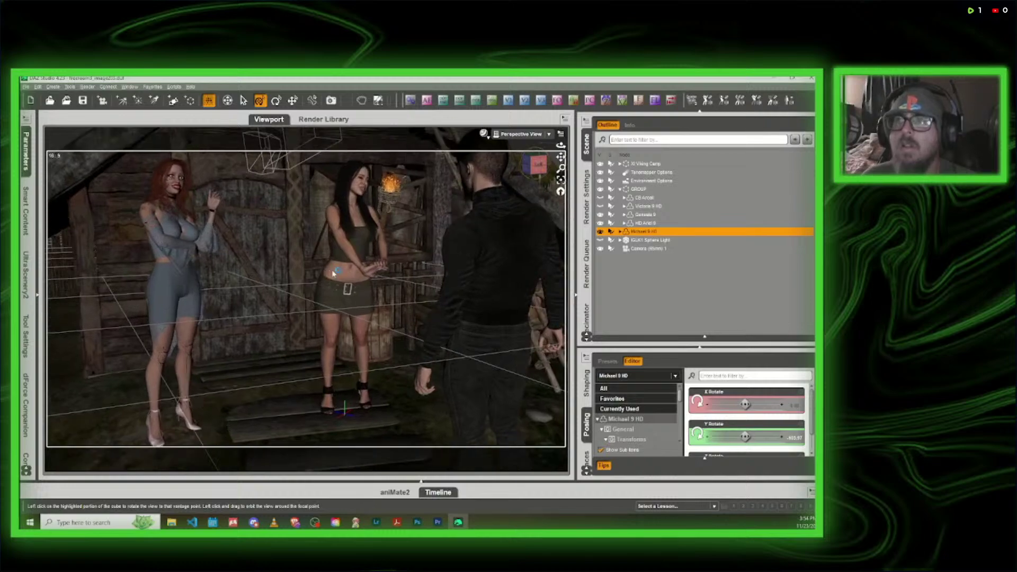
- Select the black-haired HID Ariel 9 figure and filter the content library's products to Poses, By Function, Standing
click(326, 274)
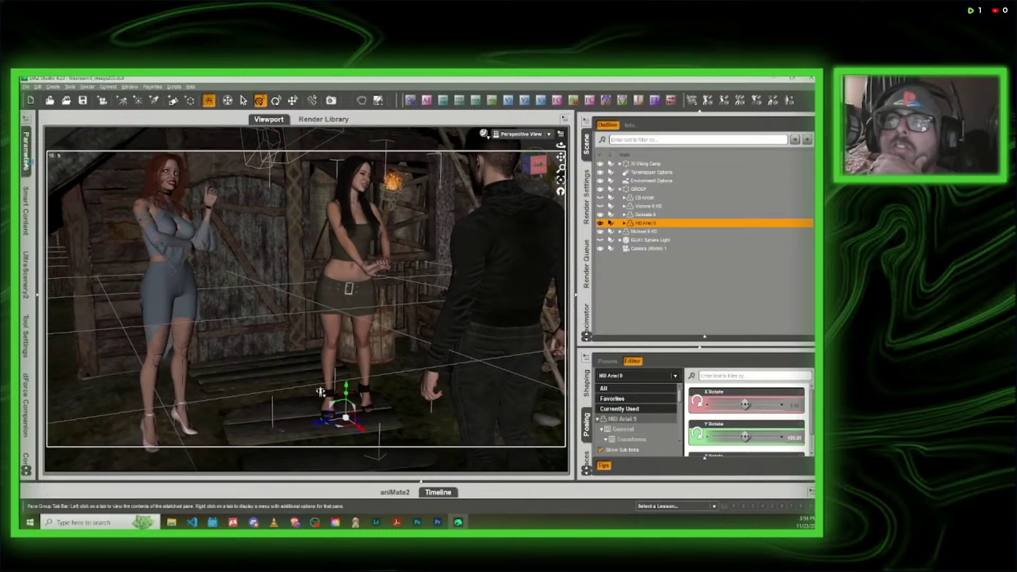
click(27, 156)
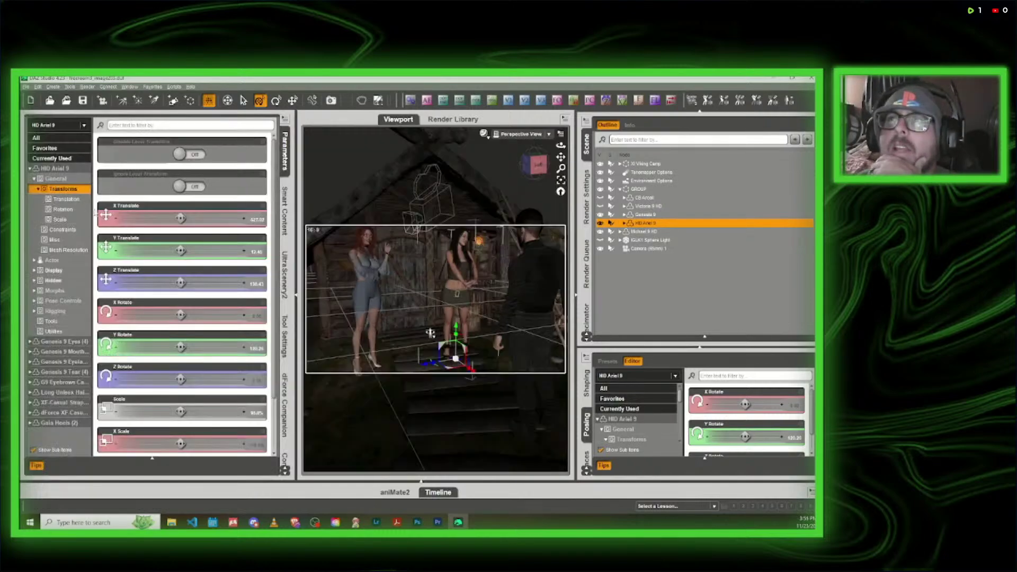
click(286, 210)
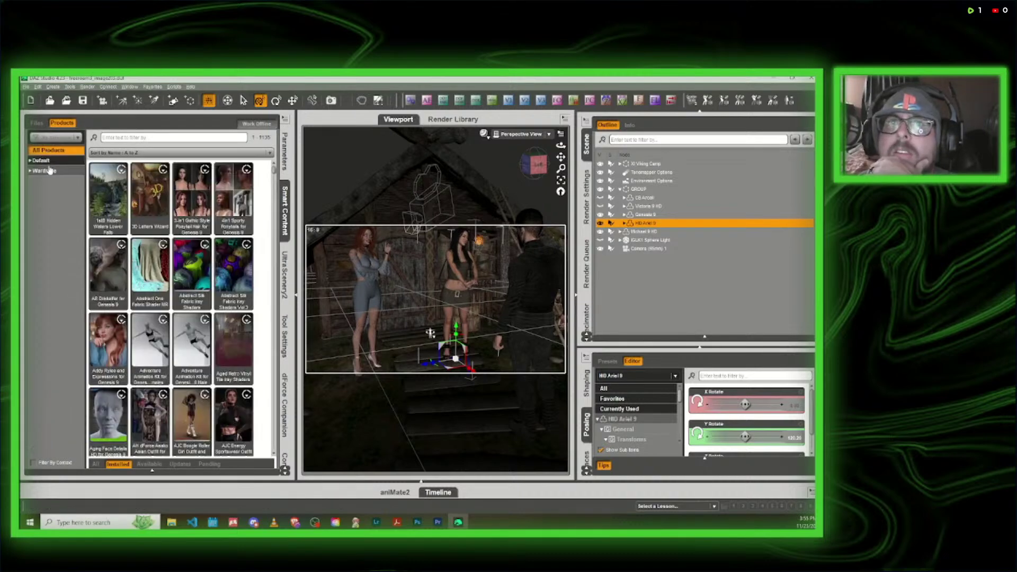
double_click(49, 162)
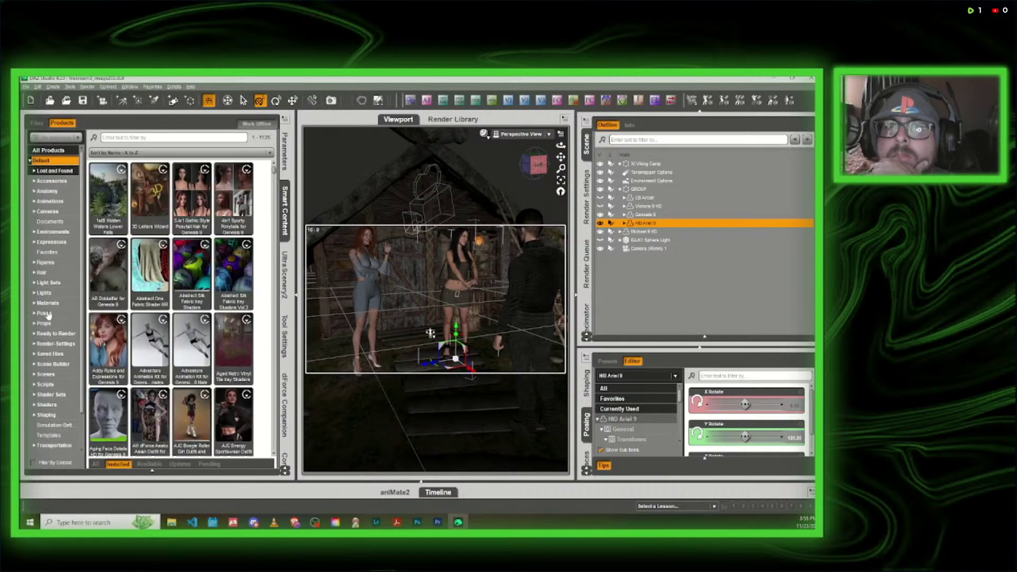
double_click(48, 314)
double_click(62, 323)
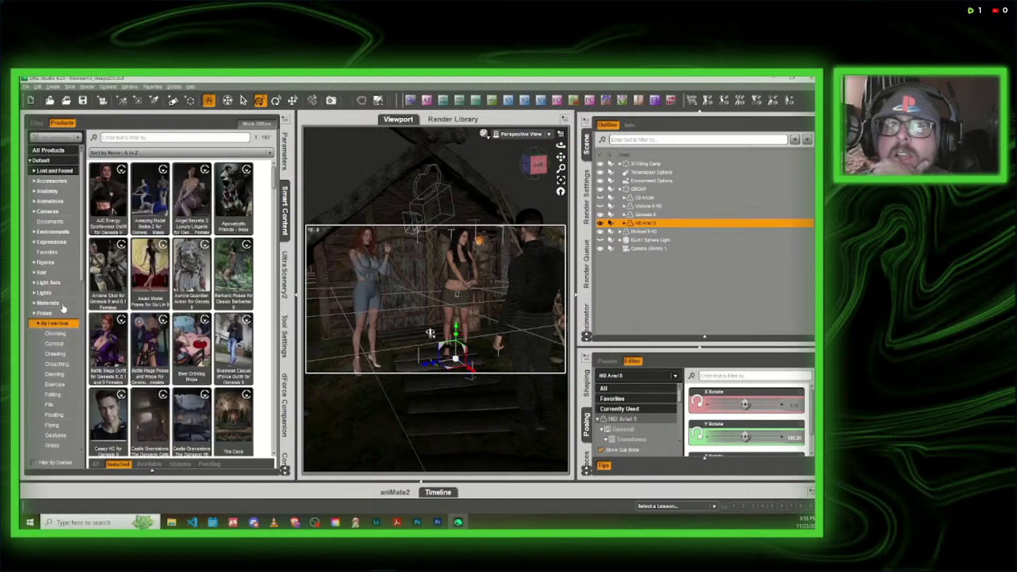
scroll(190, 355, down, 5)
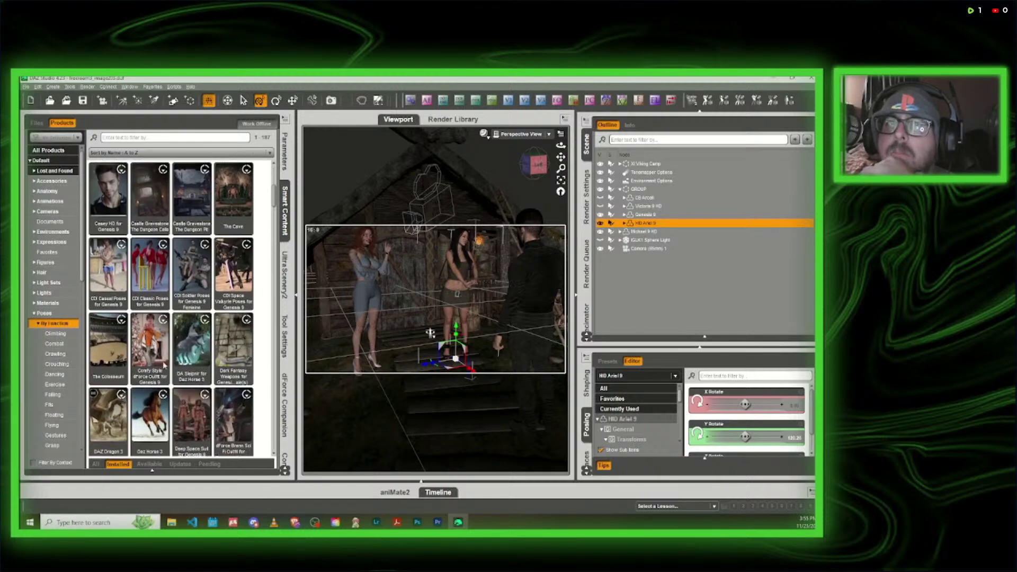
scroll(63, 412, down, 2)
scroll(63, 412, down, 3)
click(63, 421)
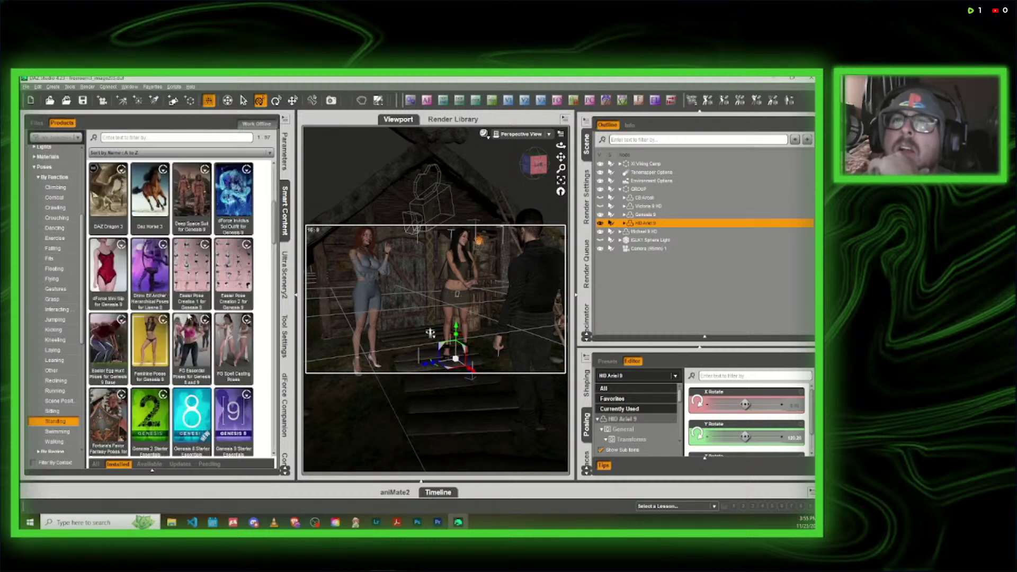
scroll(207, 305, down, 10)
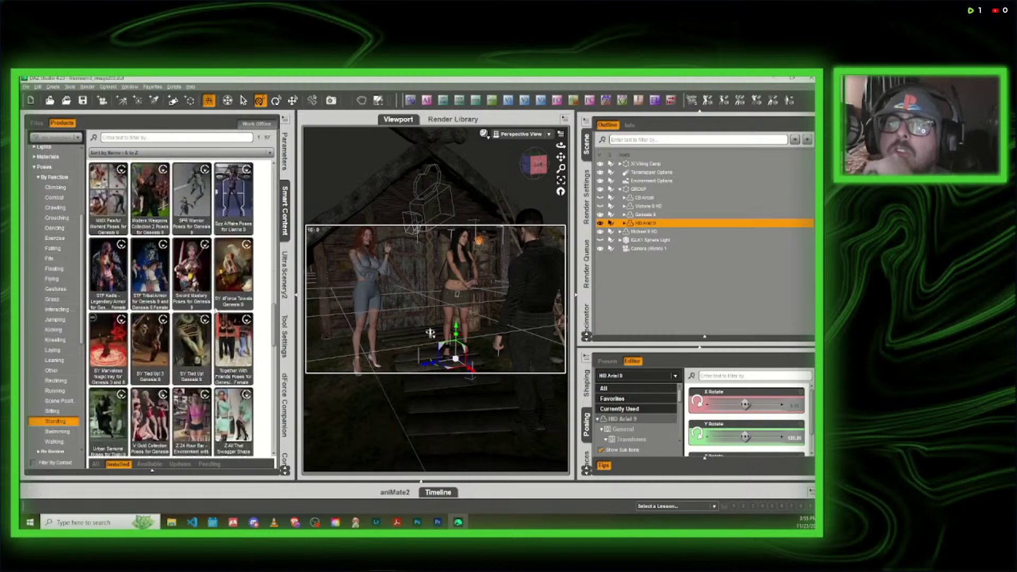
scroll(211, 316, down, 5)
scroll(205, 338, down, 4)
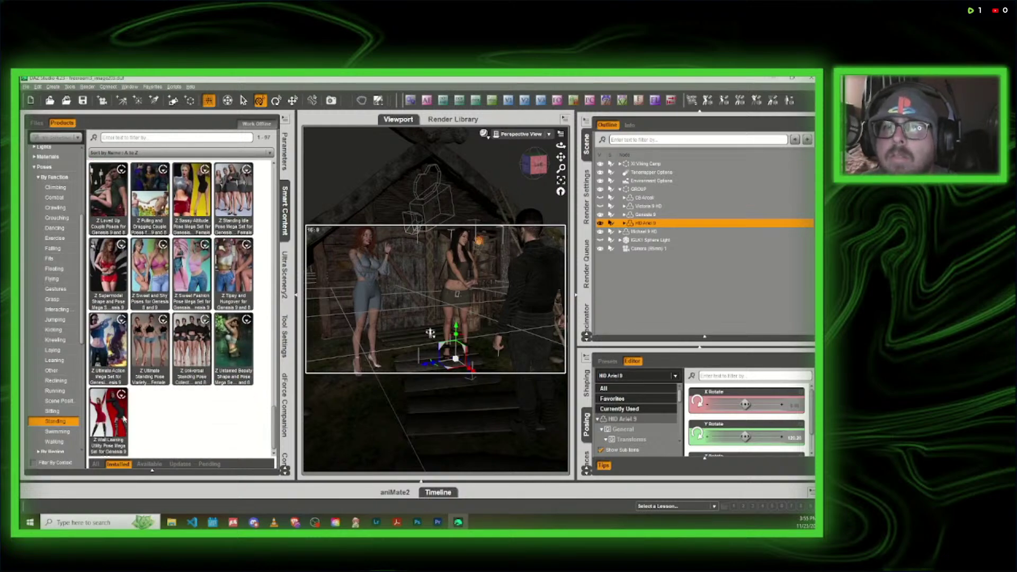
click(123, 419)
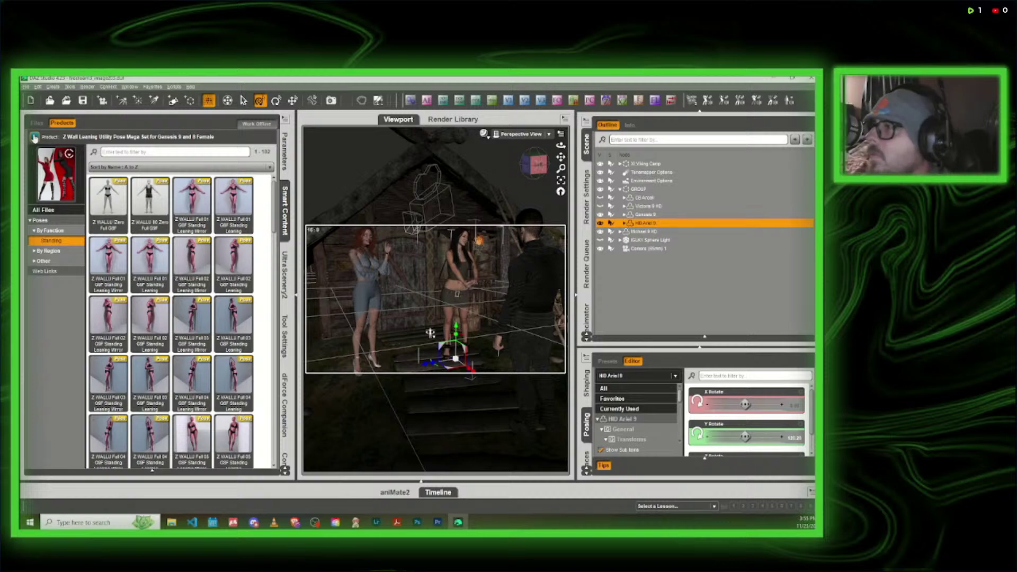
click(34, 138)
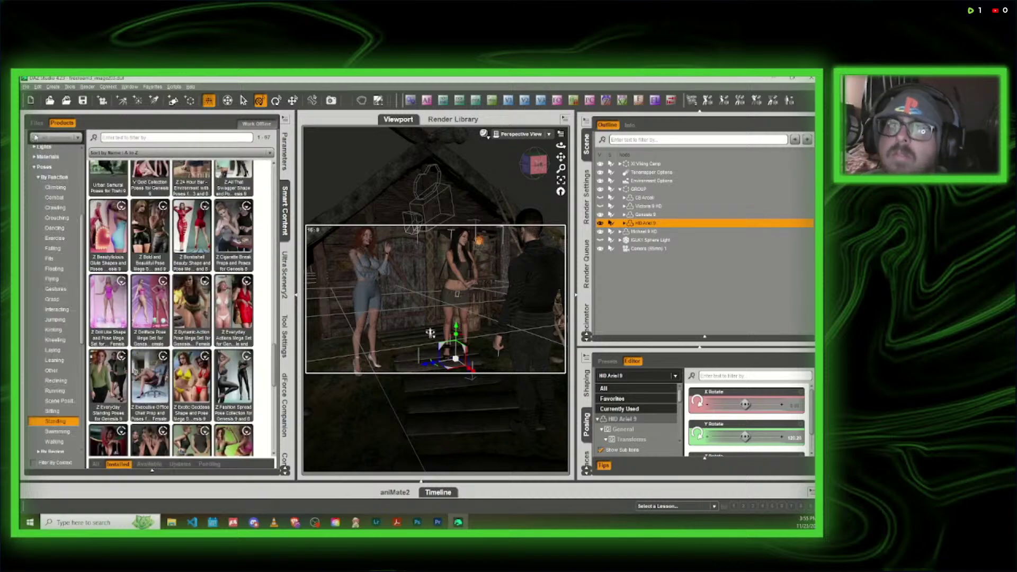
- Apply the Z BOLBE Full 04 Standing pose from the Z Bold and Beautiful Pose Mega Set to HID Ariel 9
click(148, 229)
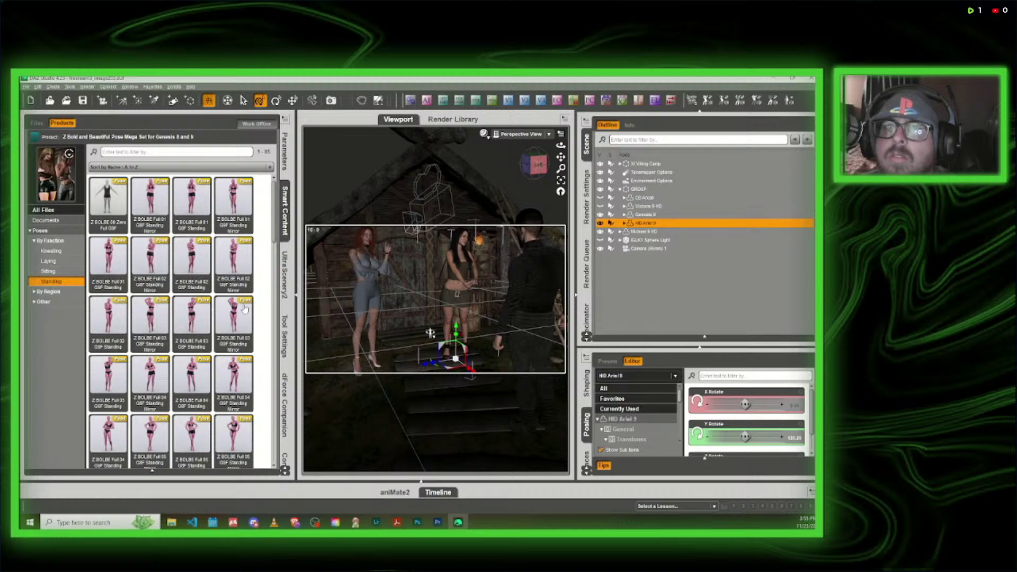
mouse_move(195, 385)
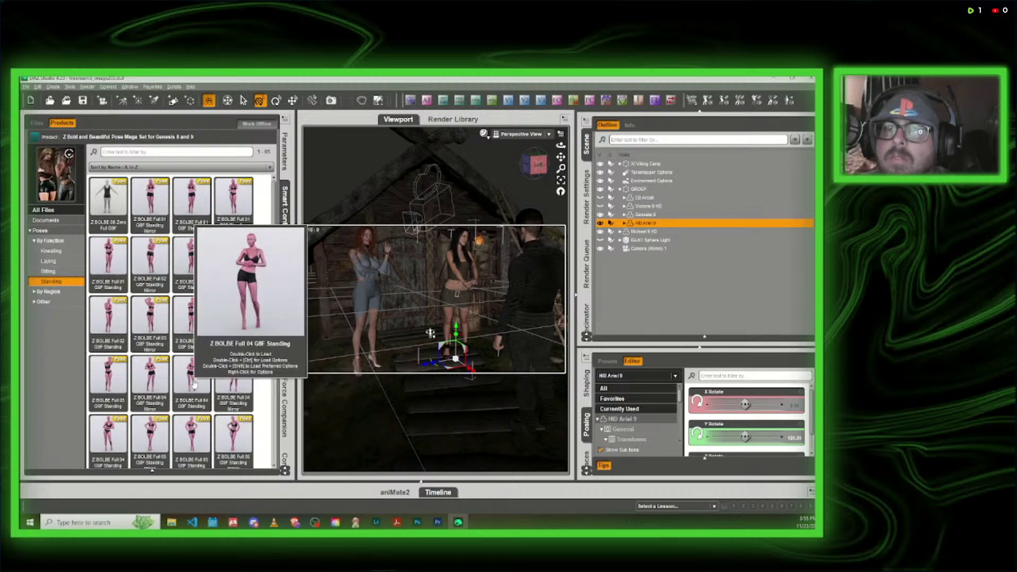
double_click(193, 384)
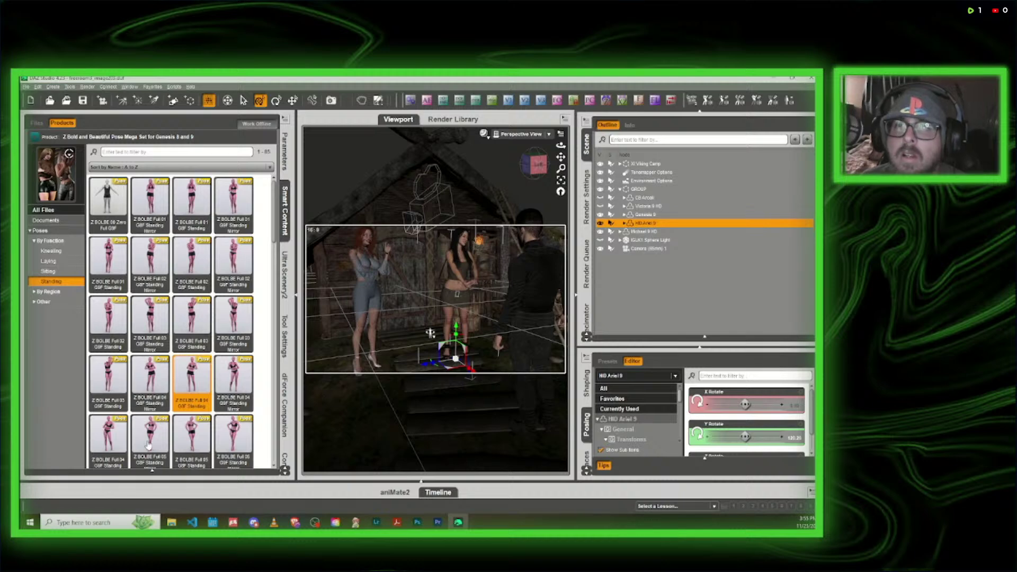
double_click(110, 437)
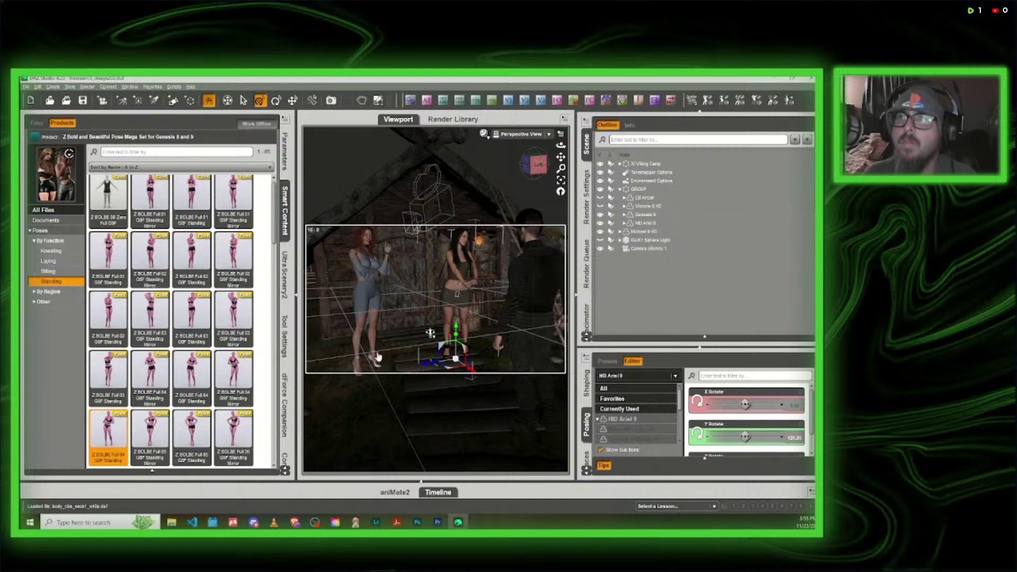
- Rotate the HID Ariel 9 figure about her vertical axis so she faces more towards the viewer
click(288, 229)
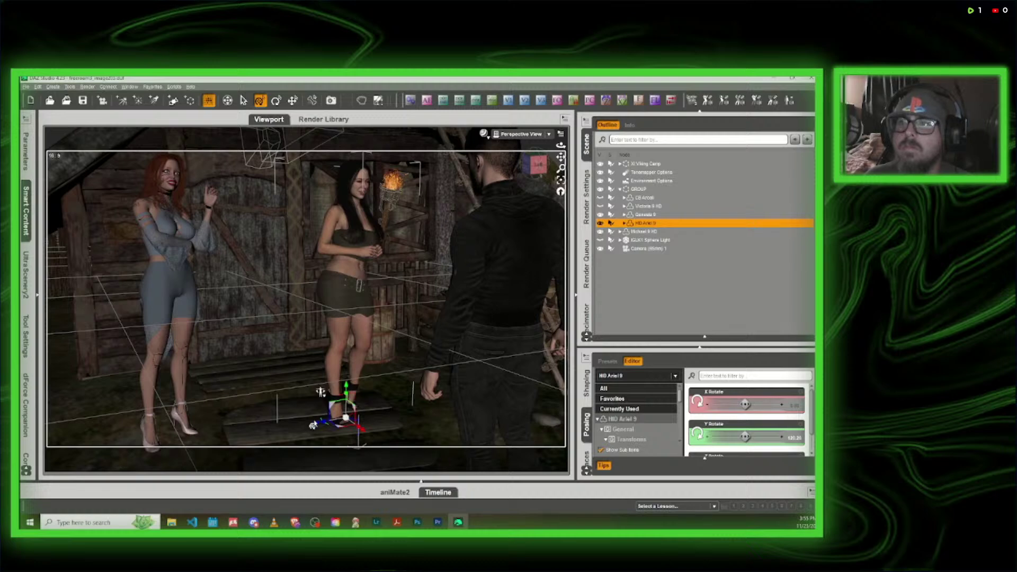
click(276, 100)
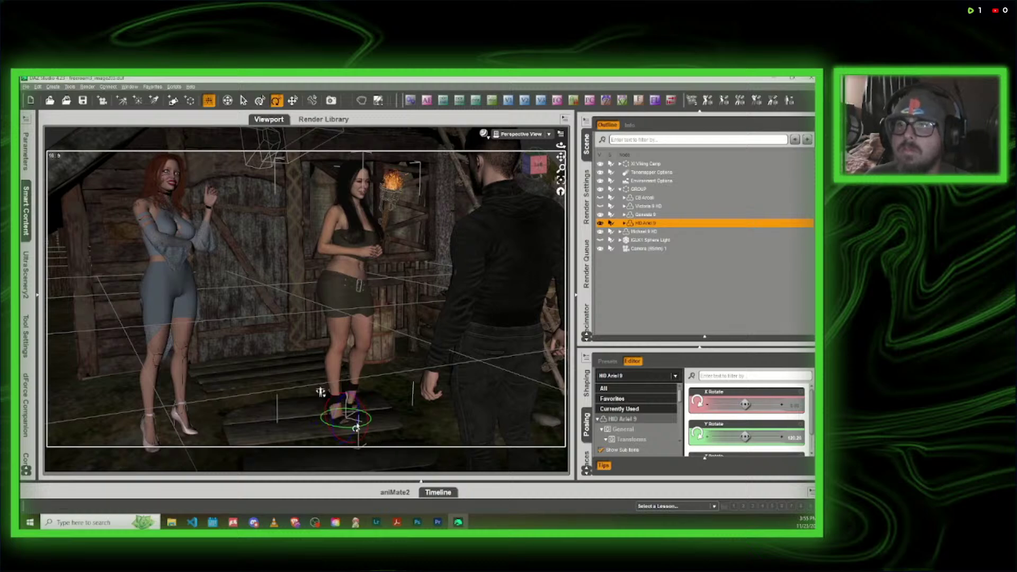
drag(363, 432, 337, 427)
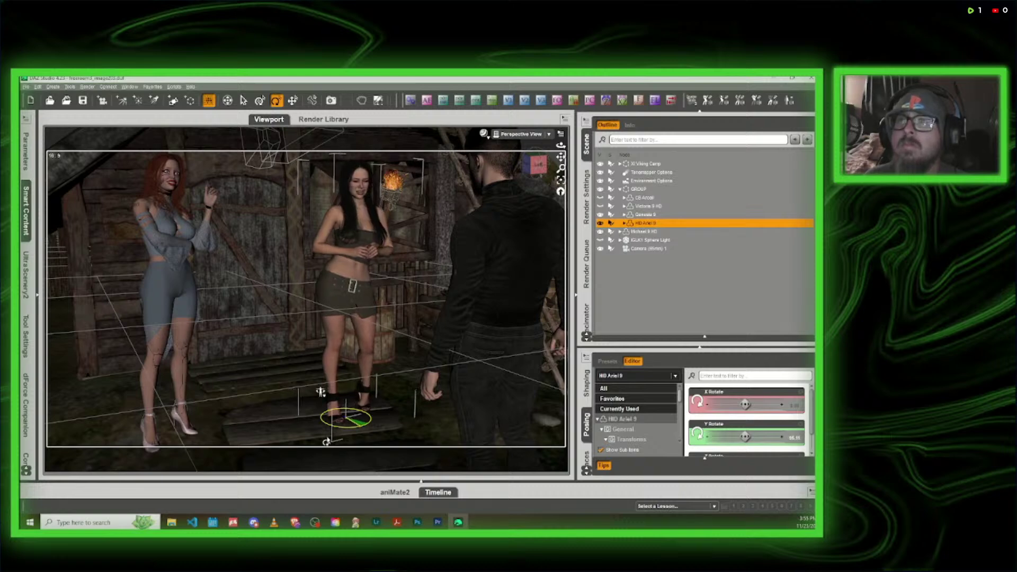
- Select the red-haired Genesis 9 figure and rotate her about her vertical axis so her back turns towards the viewer
scroll(420, 356, up, 1)
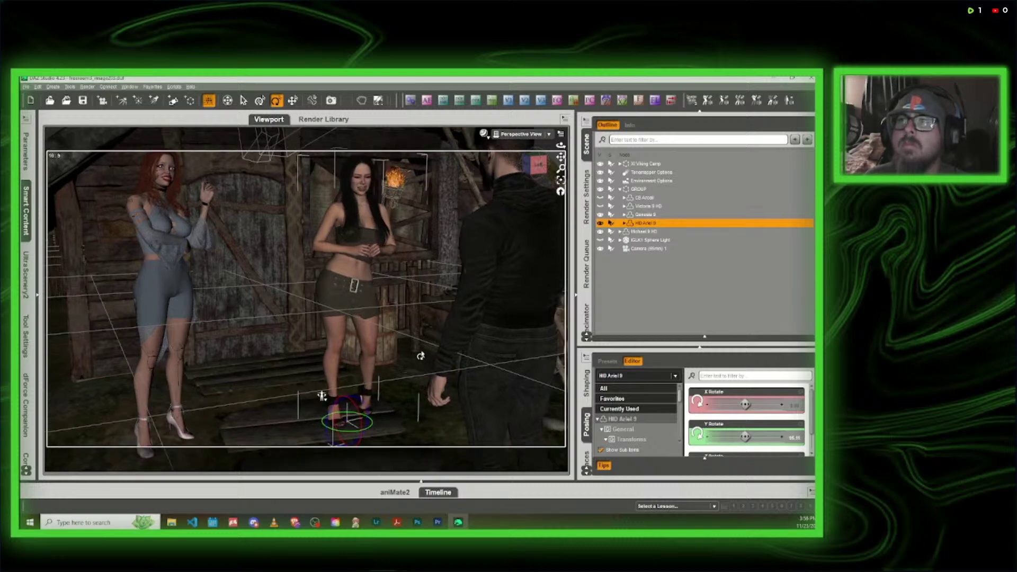
scroll(421, 356, up, 2)
drag(536, 166, 548, 178)
middle_drag(369, 406, 378, 456)
scroll(378, 457, up, 3)
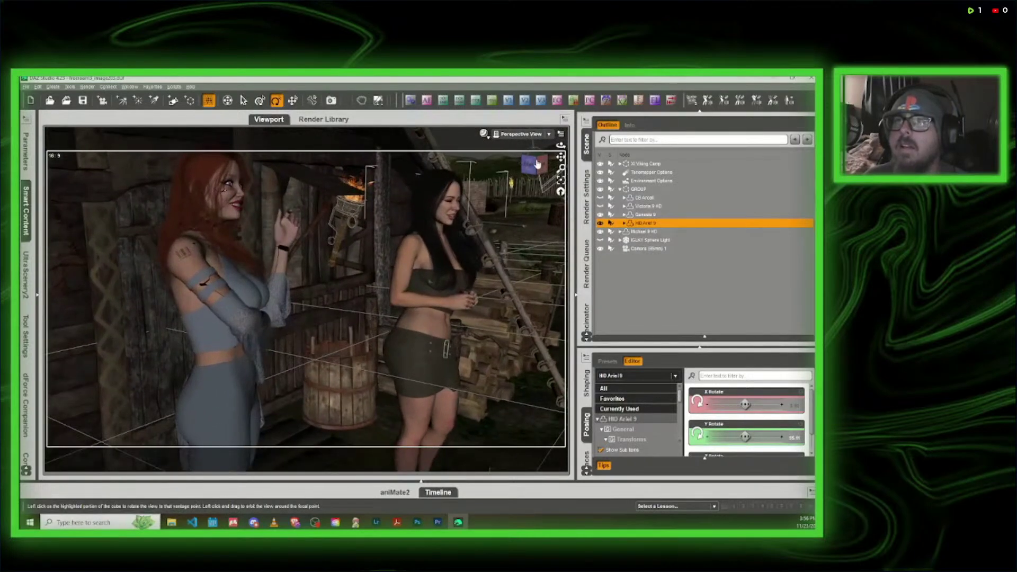
drag(537, 165, 539, 172)
scroll(540, 171, down, 3)
middle_drag(328, 339, 323, 273)
scroll(245, 268, down, 2)
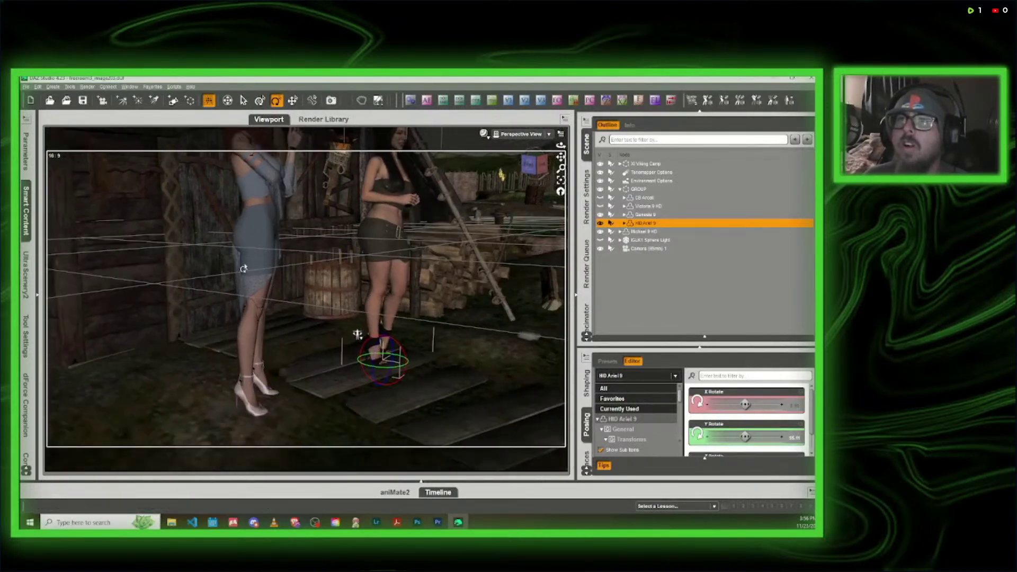
click(268, 249)
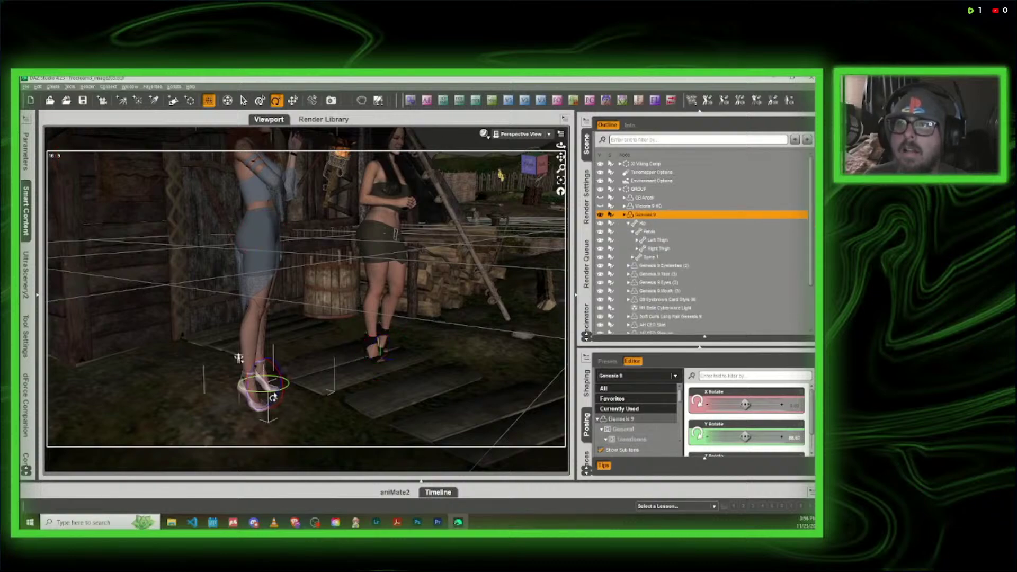
drag(273, 396, 287, 396)
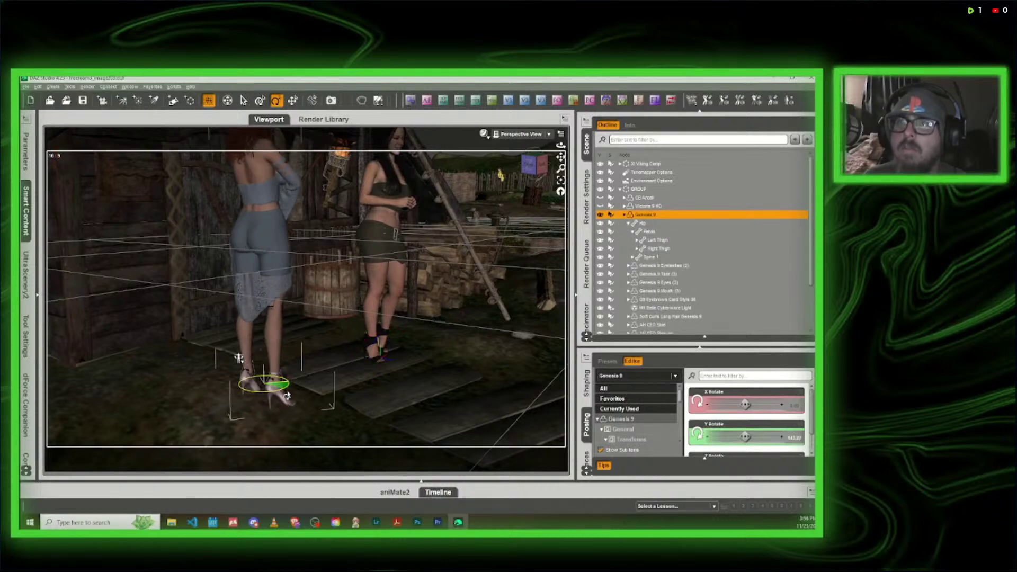
- Move the red-haired Genesis 9 figure a short distance across the ground with the Translate tool
middle_drag(360, 224, 359, 225)
scroll(358, 224, up, 3)
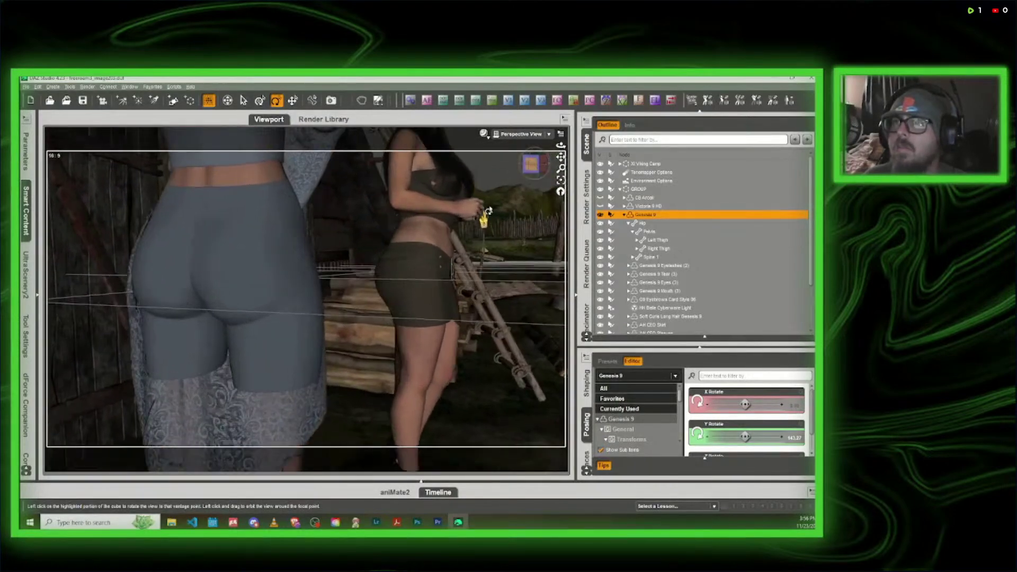
scroll(488, 212, down, 3)
middle_drag(488, 211, 490, 177)
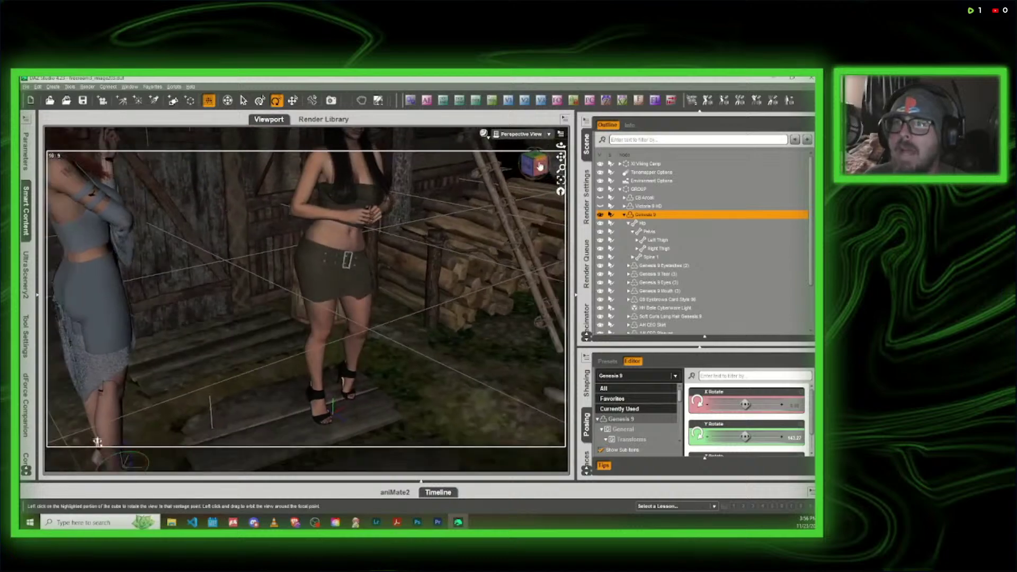
scroll(397, 277, down, 3)
click(294, 101)
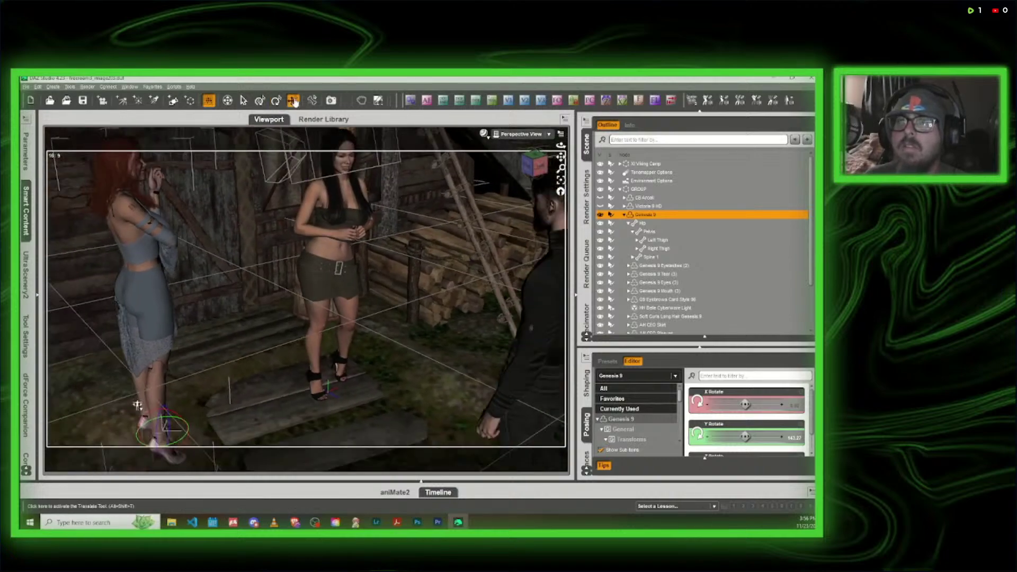
scroll(247, 236, down, 2)
middle_drag(248, 237, 249, 172)
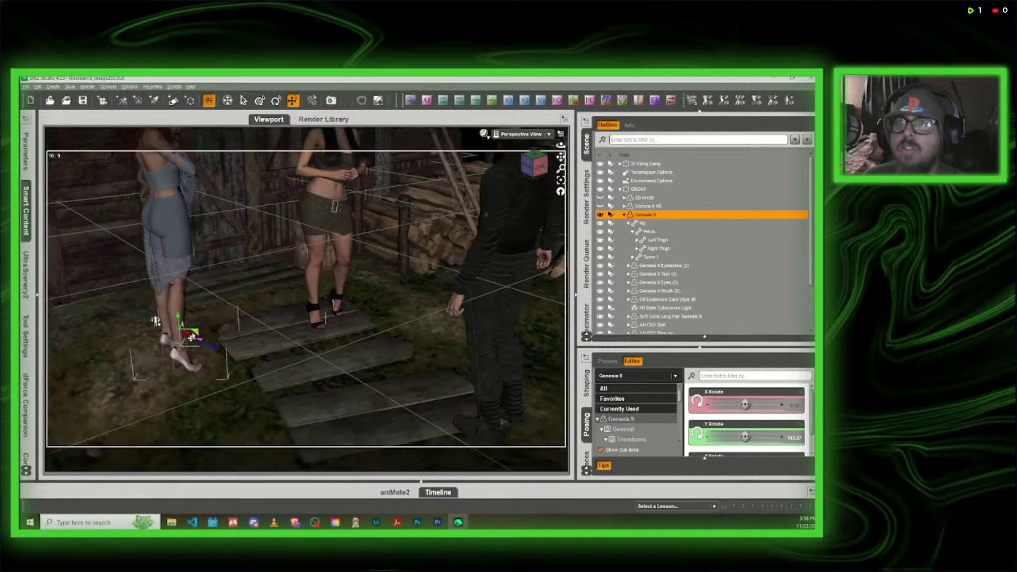
drag(187, 350, 158, 354)
scroll(509, 172, up, 1)
- Frame HID Ariel 9 beyond Genesis 9's back, create a camera from that view with the preset focal length, and delete camera 1
mouse_move(509, 172)
mouse_down()
mouse_move(535, 149)
mouse_move(540, 167)
mouse_move(556, 170)
mouse_move(544, 190)
mouse_move(537, 165)
mouse_up()
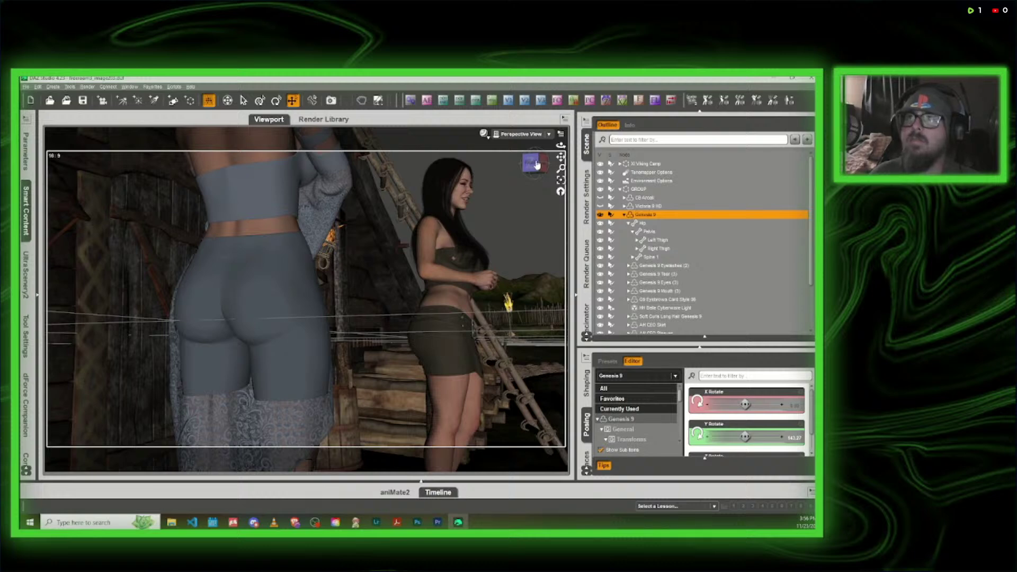
click(492, 101)
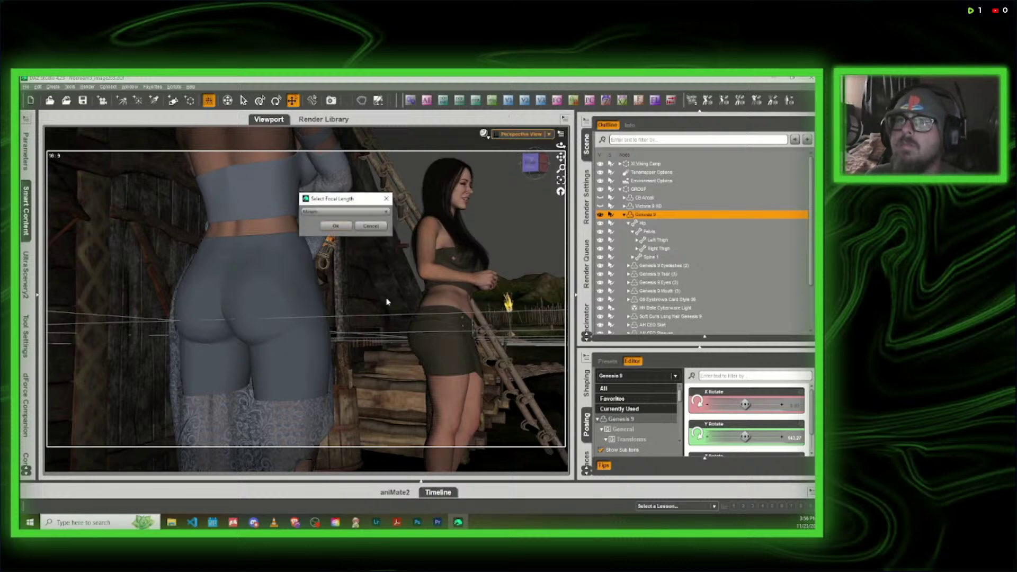
click(341, 233)
scroll(676, 289, down, 3)
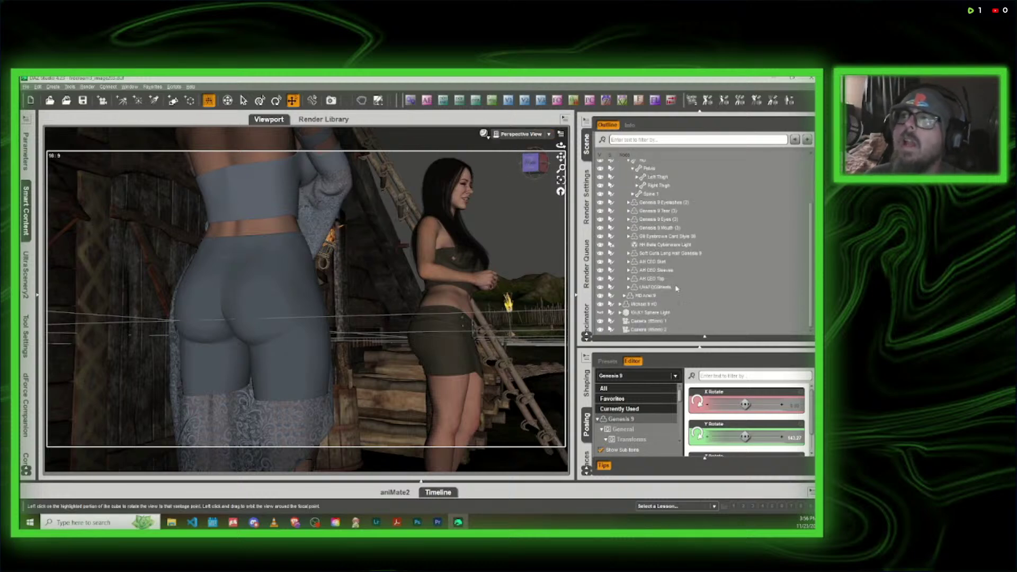
click(656, 322)
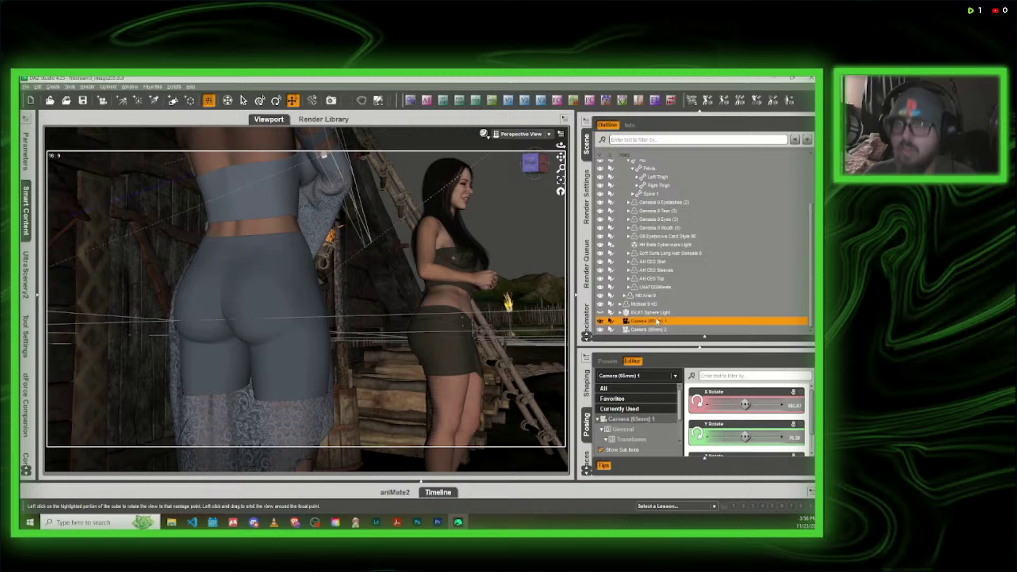
key(Delete)
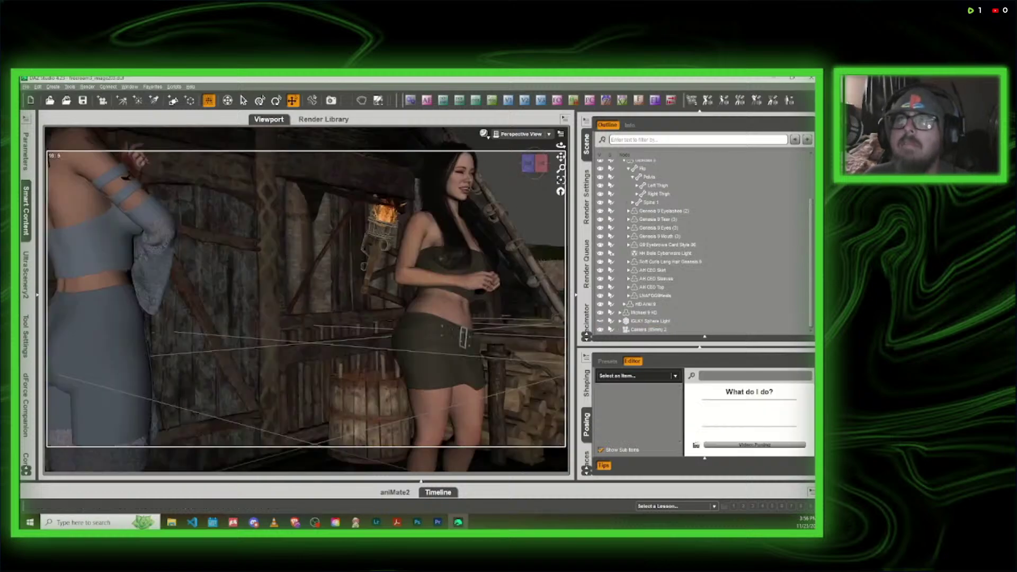
- Select the black-haired HID Ariel 9 figure and reduce her currently used Laugh expression to zero
drag(537, 165, 539, 170)
right_drag(539, 169, 540, 170)
click(453, 171)
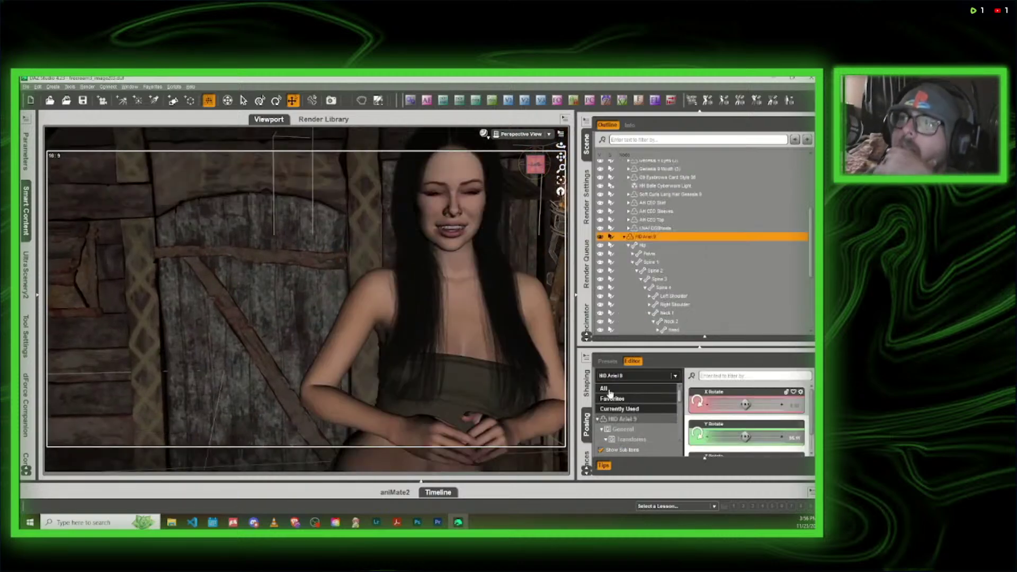
click(626, 409)
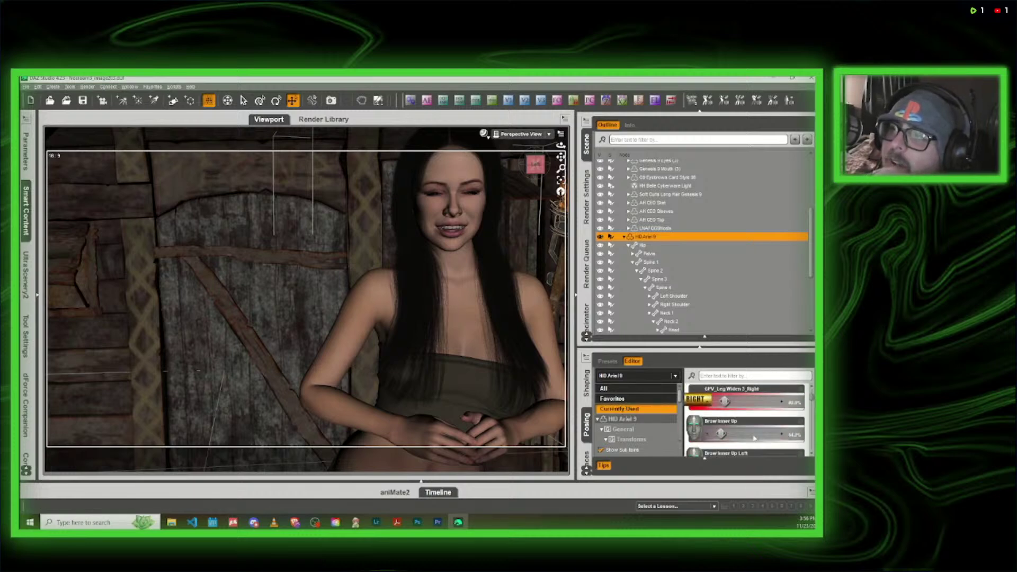
scroll(755, 438, down, 8)
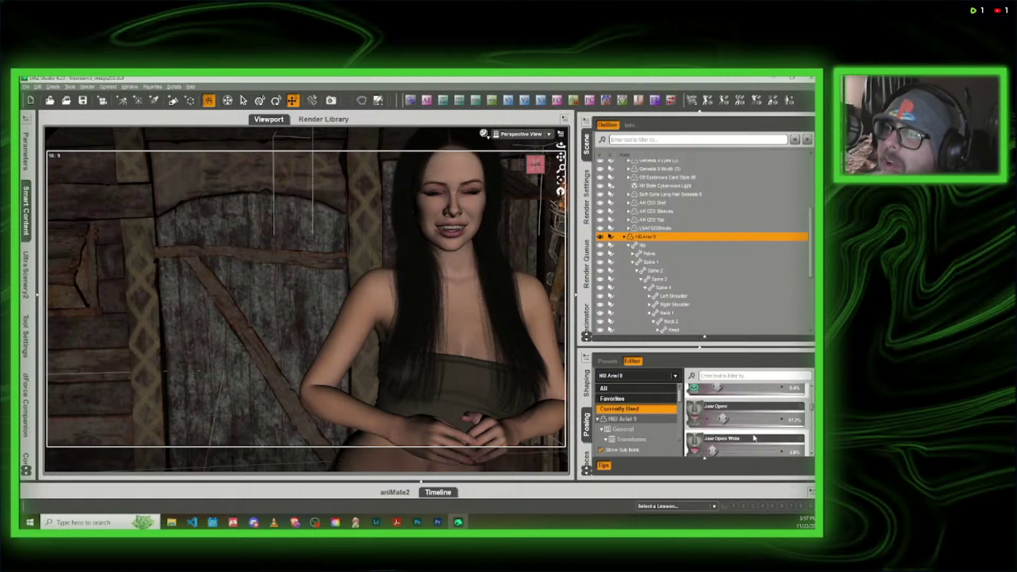
drag(758, 408, 708, 408)
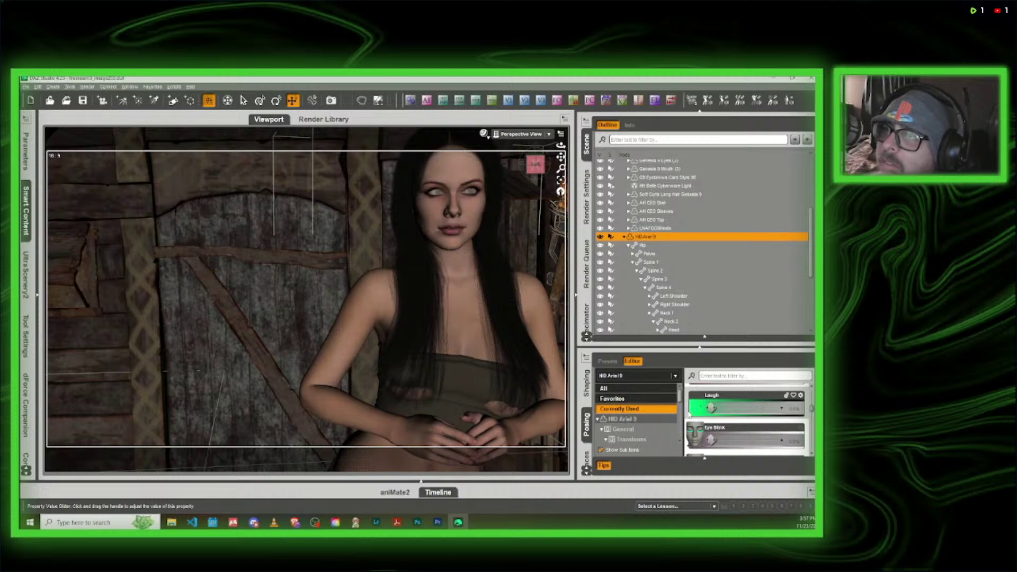
- Find the "jealous" expression among HID Ariel 9's pose controls, set it to about 75%, and clear the filter
click(724, 376)
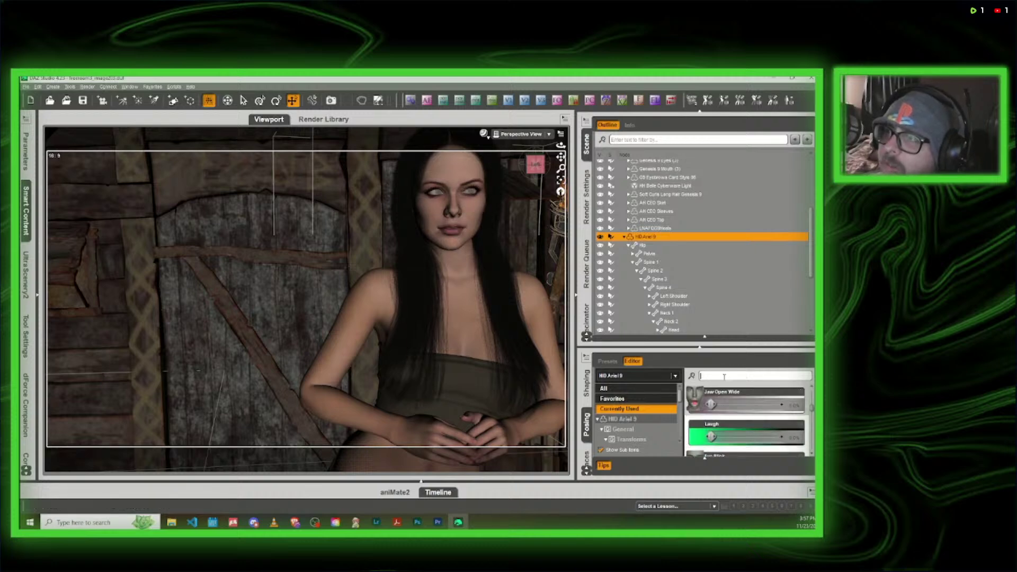
text(smal)
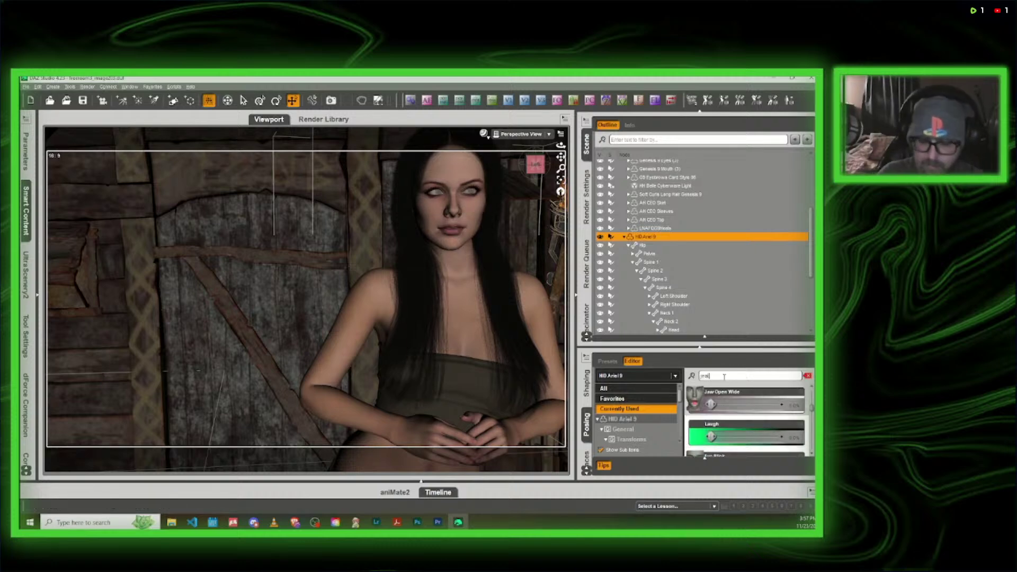
text(ous)
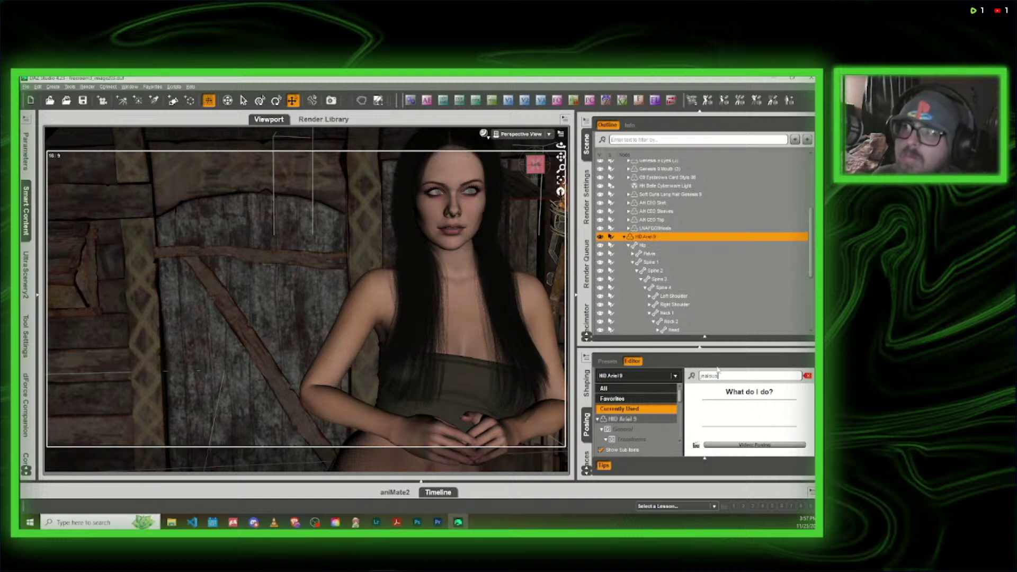
scroll(643, 405, down, 5)
click(643, 405)
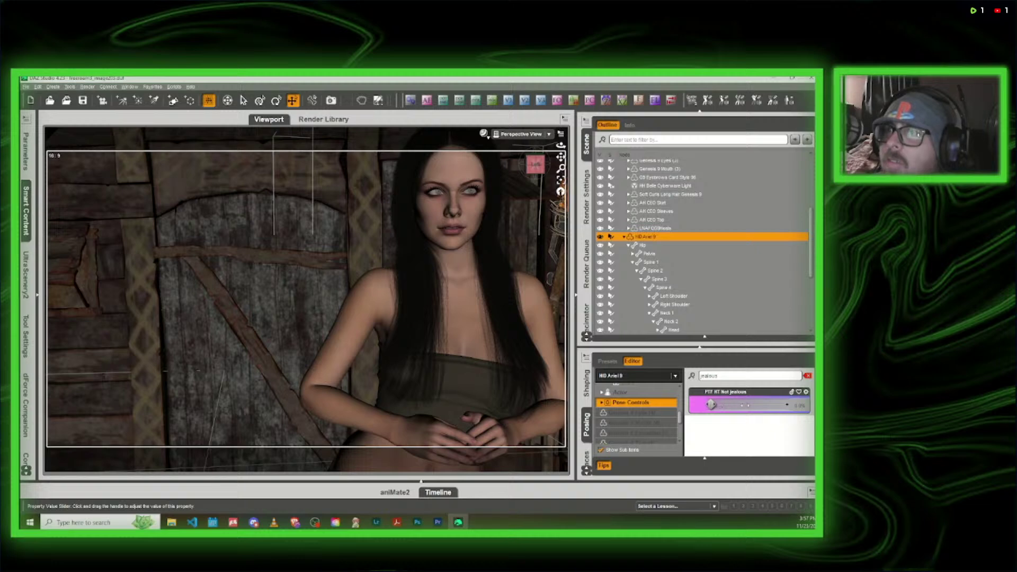
drag(711, 404, 767, 405)
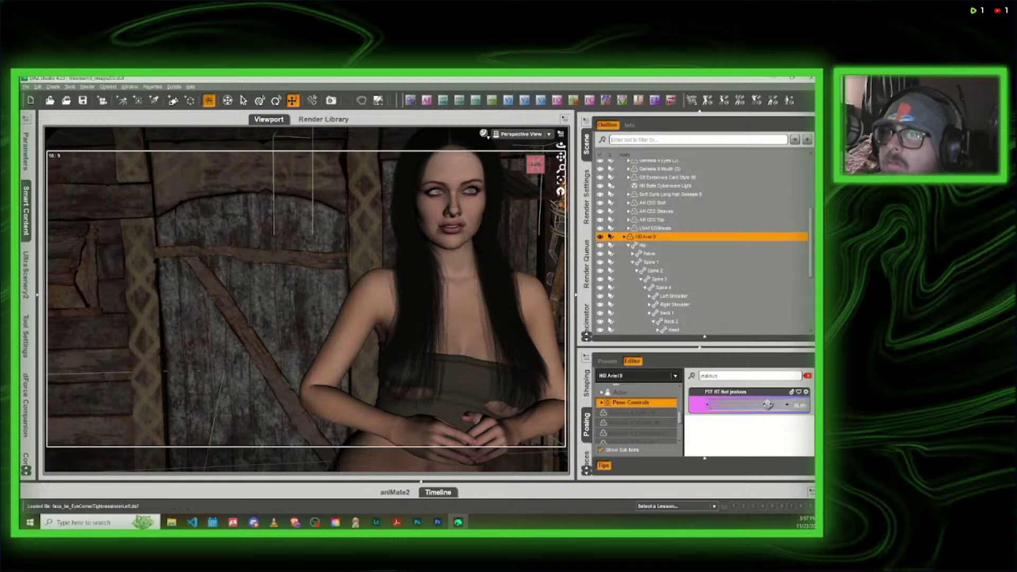
click(807, 375)
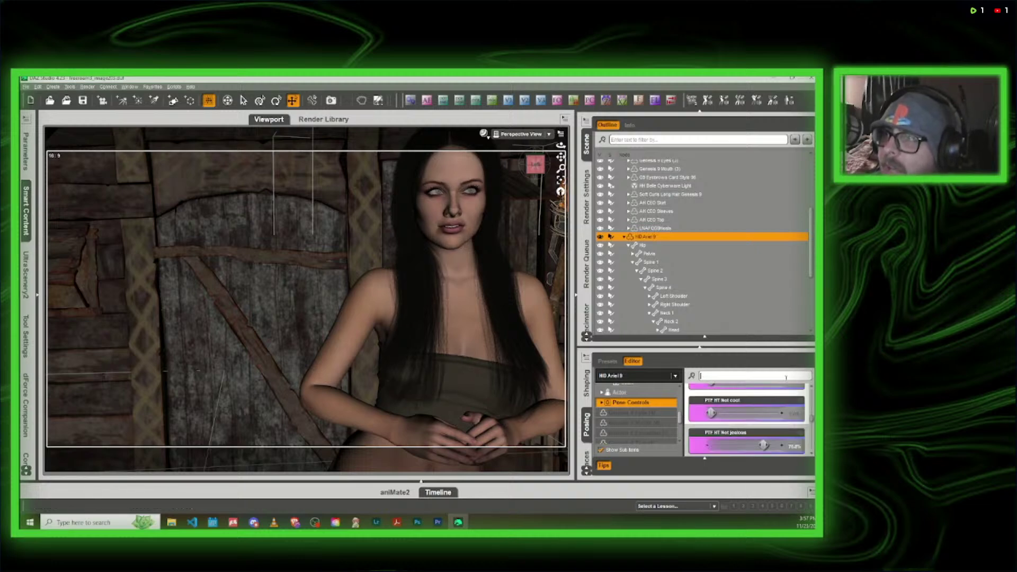
- Increase HID Ariel 9's Jaw Open value in the Cheek and Jaw head controls to about 22%
scroll(641, 419, down, 3)
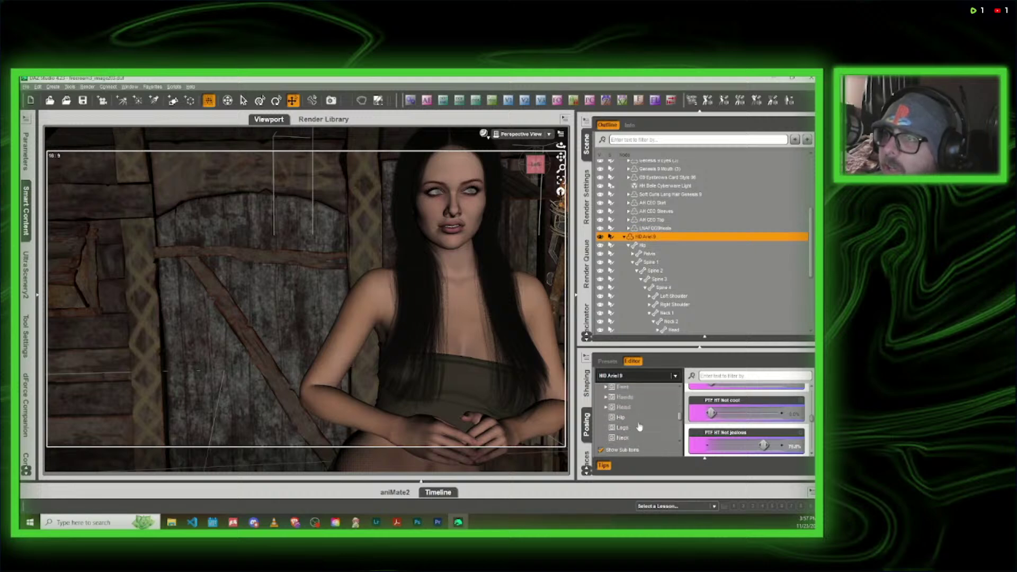
scroll(639, 425, down, 1)
double_click(632, 398)
click(642, 418)
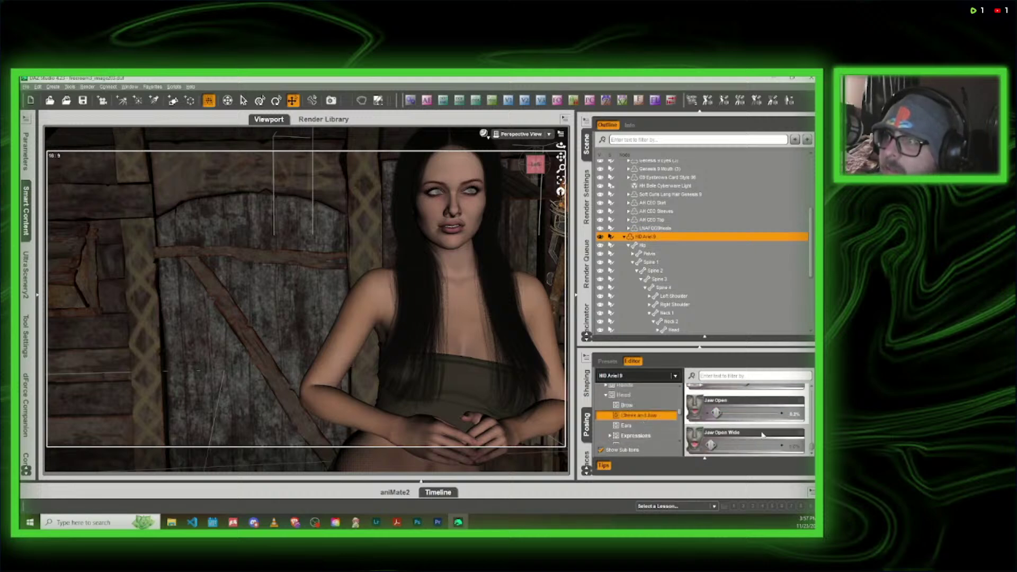
drag(716, 413, 733, 413)
scroll(742, 419, up, 1)
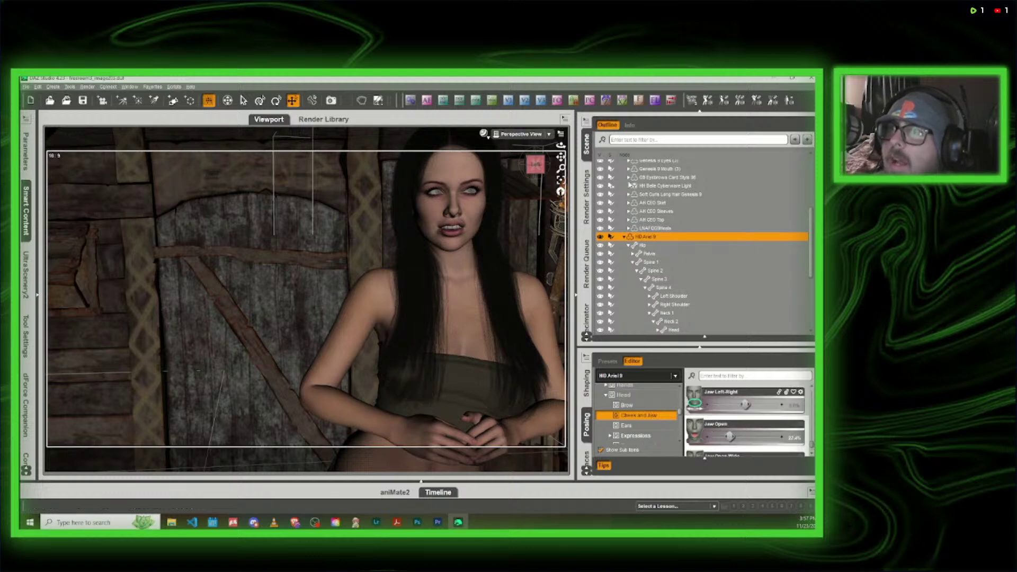
- View the scene through camera 2 and switch on auto focus for HID Ariel 9's eyes
click(540, 134)
click(530, 204)
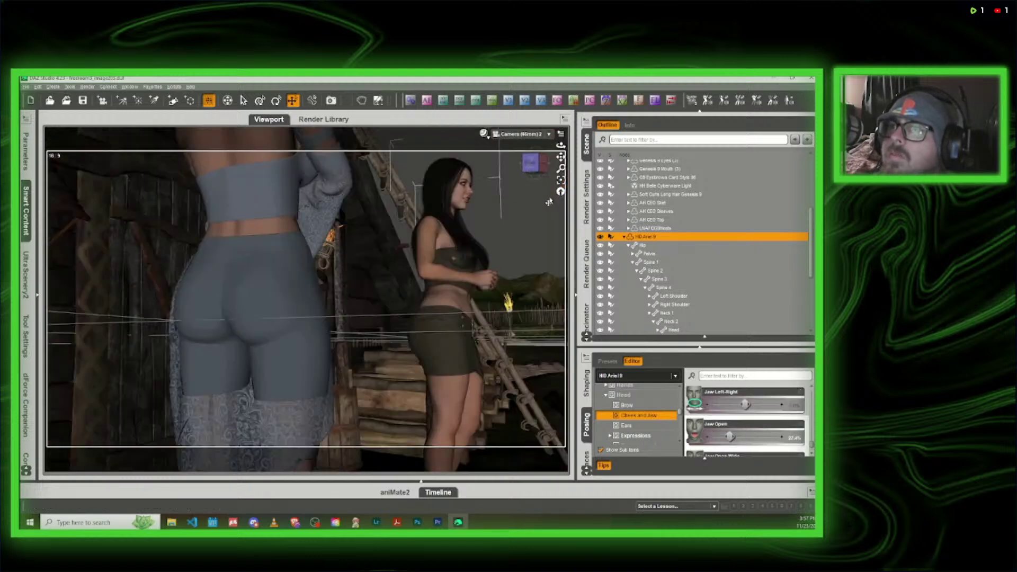
click(454, 303)
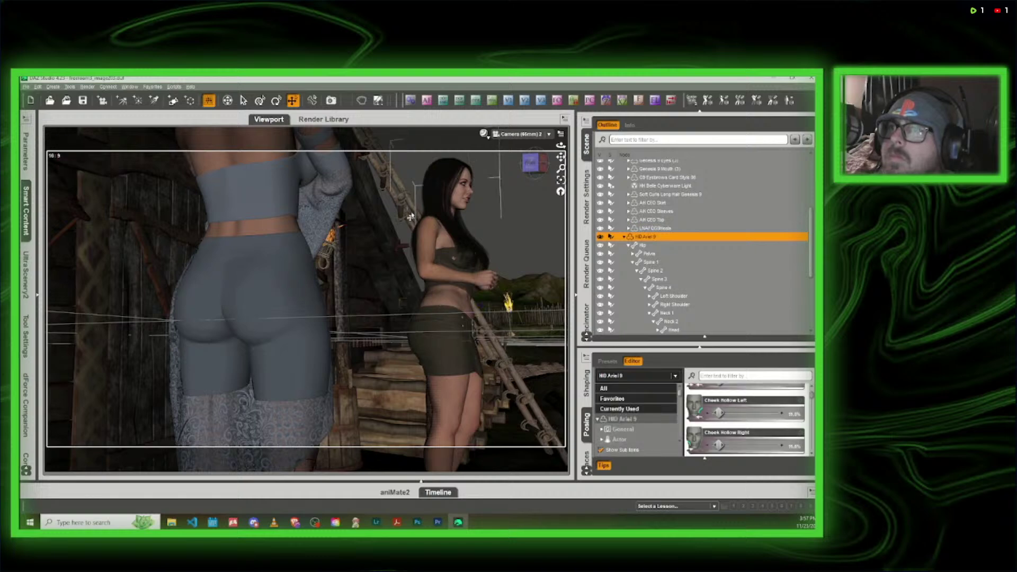
click(427, 102)
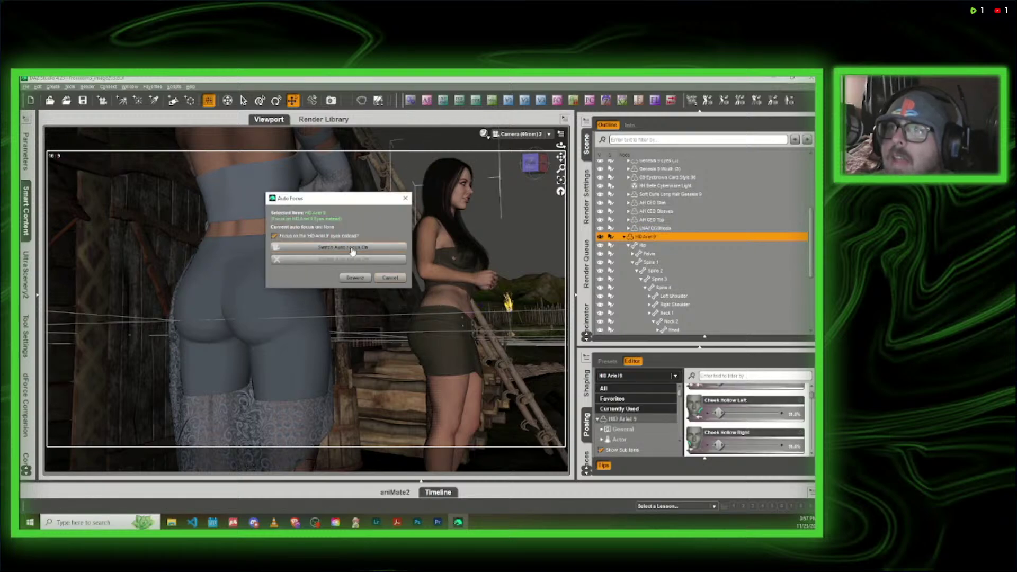
- Preview the camera 2 shot in the rendered viewport style, then return to the textured display
click(484, 134)
click(483, 247)
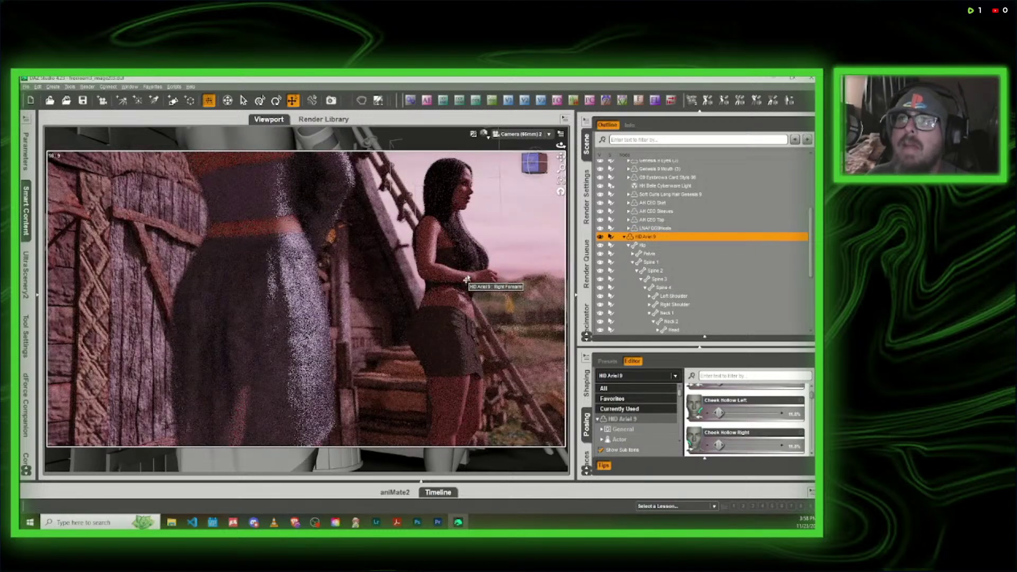
click(484, 135)
click(484, 215)
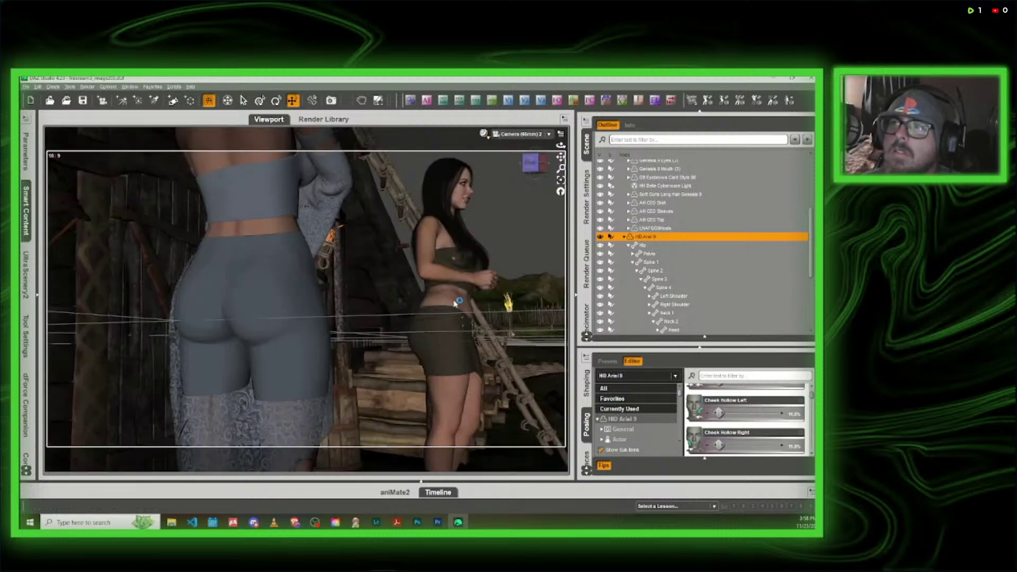
- Lower HID Ariel 9's Y Rotate value so her body turns more towards the camera
click(27, 154)
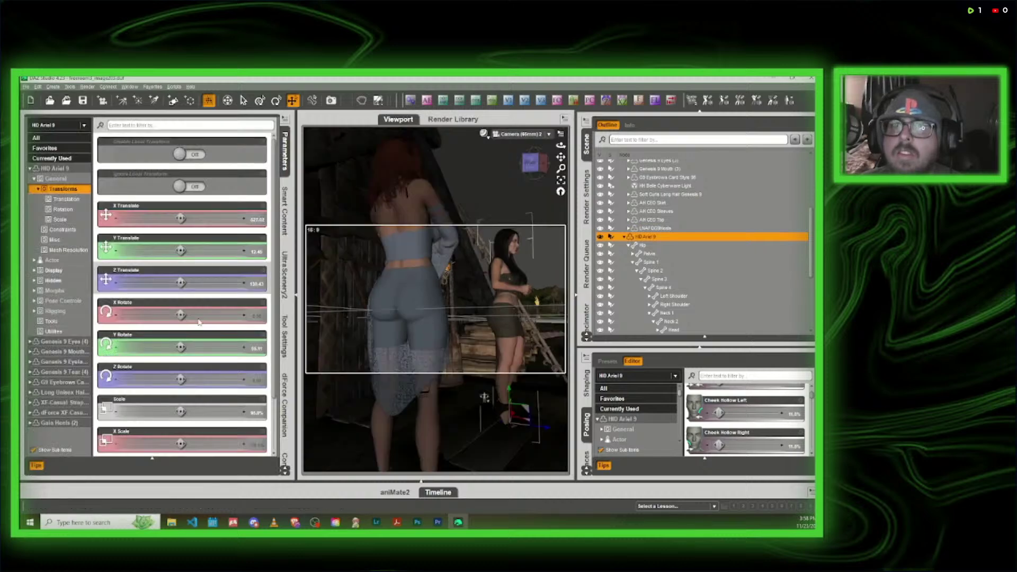
drag(180, 348, 155, 347)
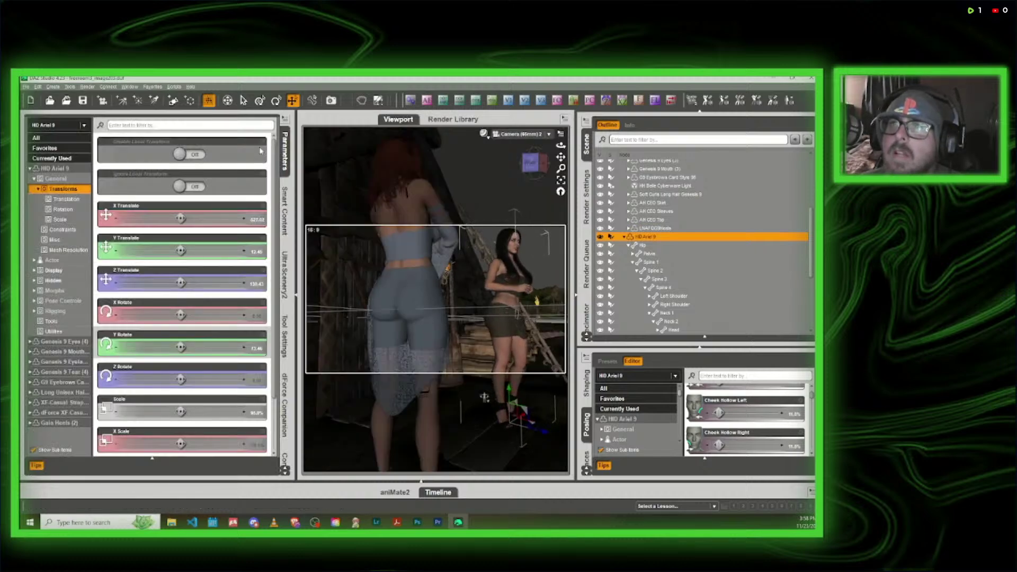
click(285, 151)
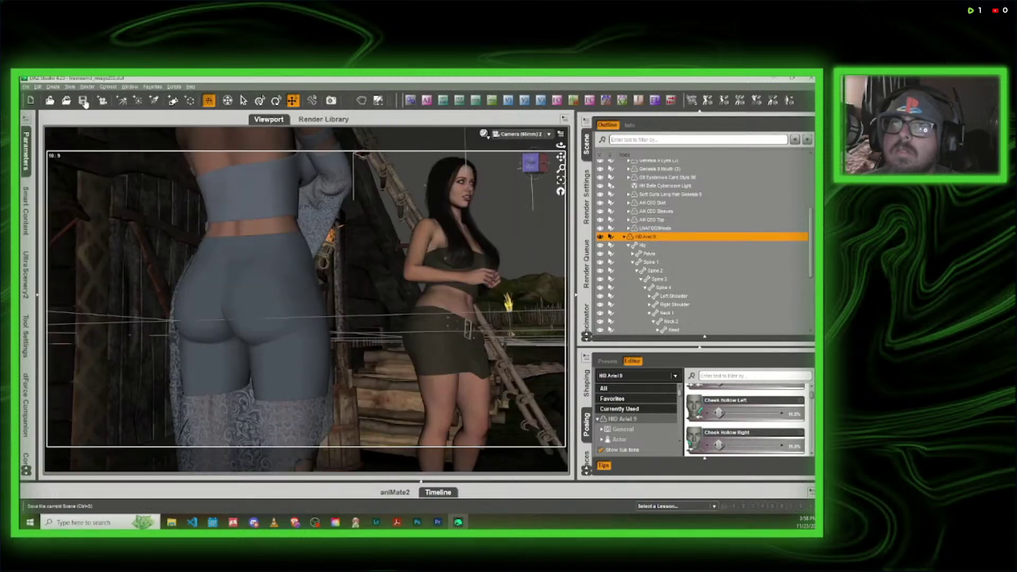
- Save the scene as a new file named freeroam3_image204, accepting the default save options
click(25, 86)
mouse_move(52, 146)
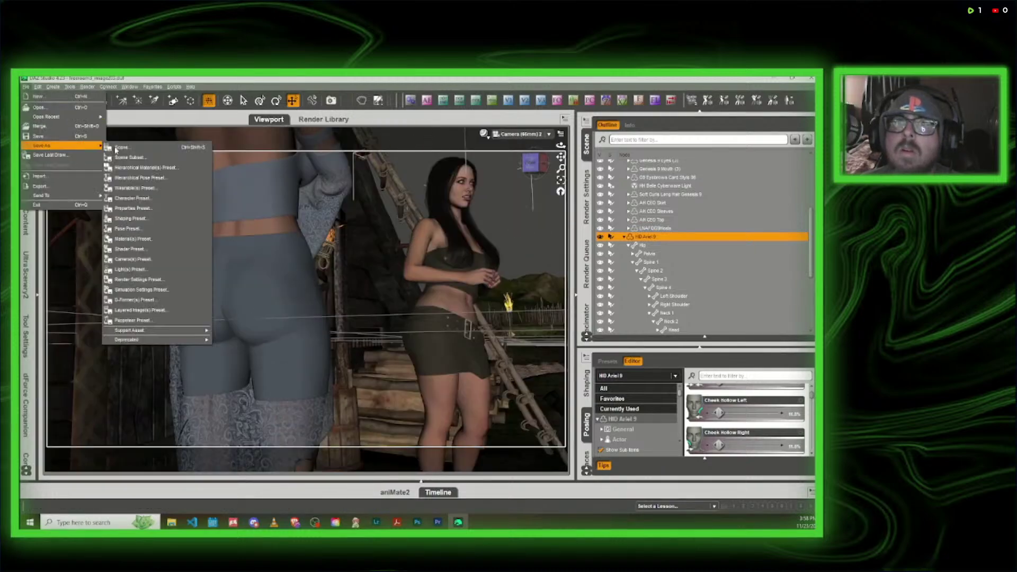
click(168, 149)
scroll(273, 349, down, 11)
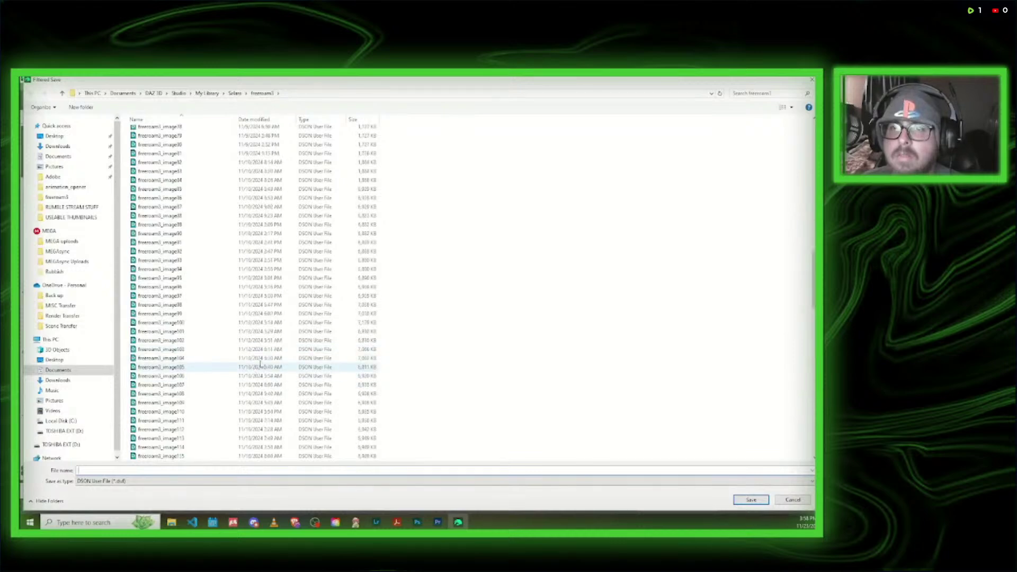
scroll(254, 374, down, 20)
click(171, 412)
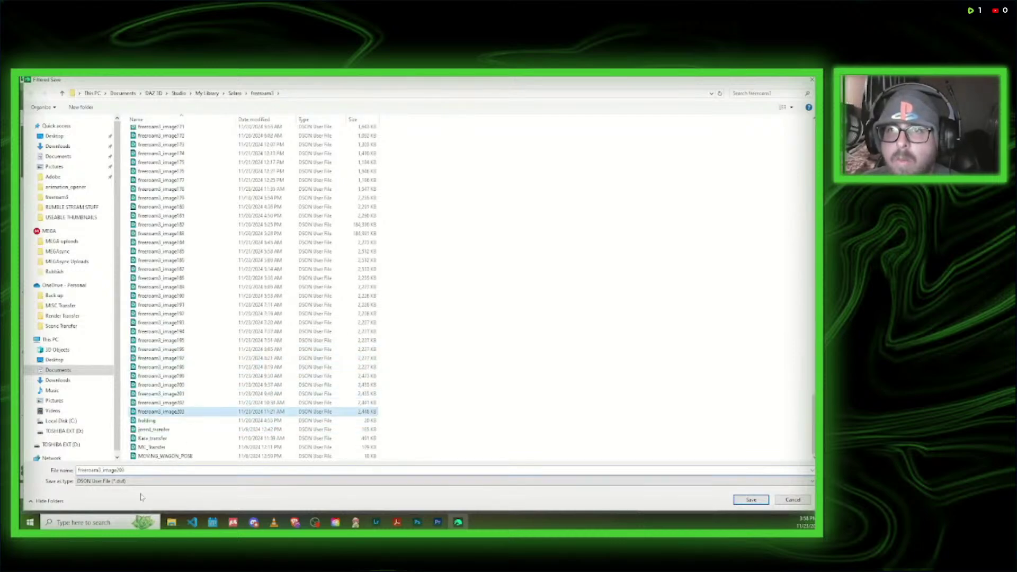
click(134, 470)
key(BackSpace)
text(4)
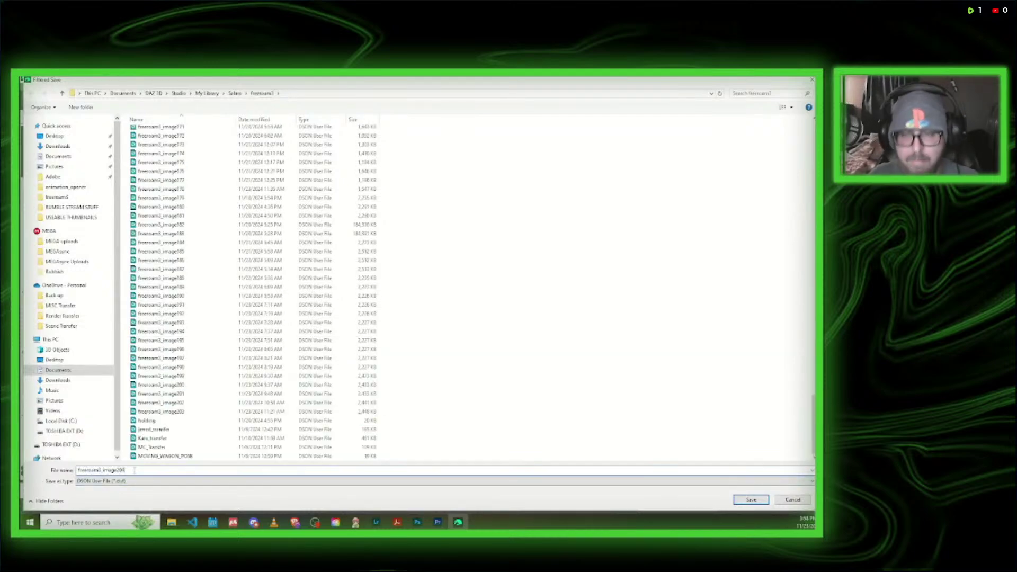
click(751, 500)
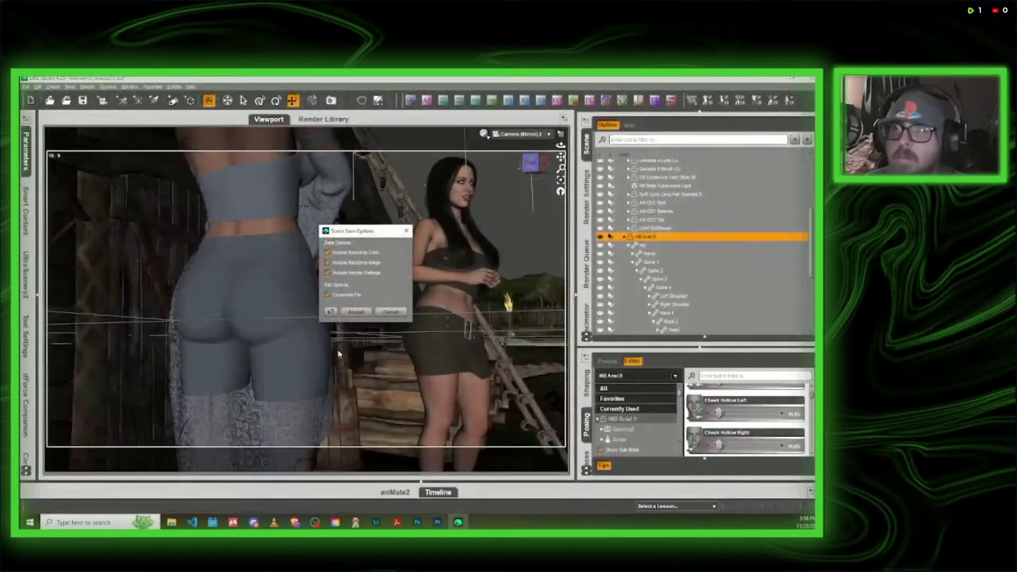
click(358, 313)
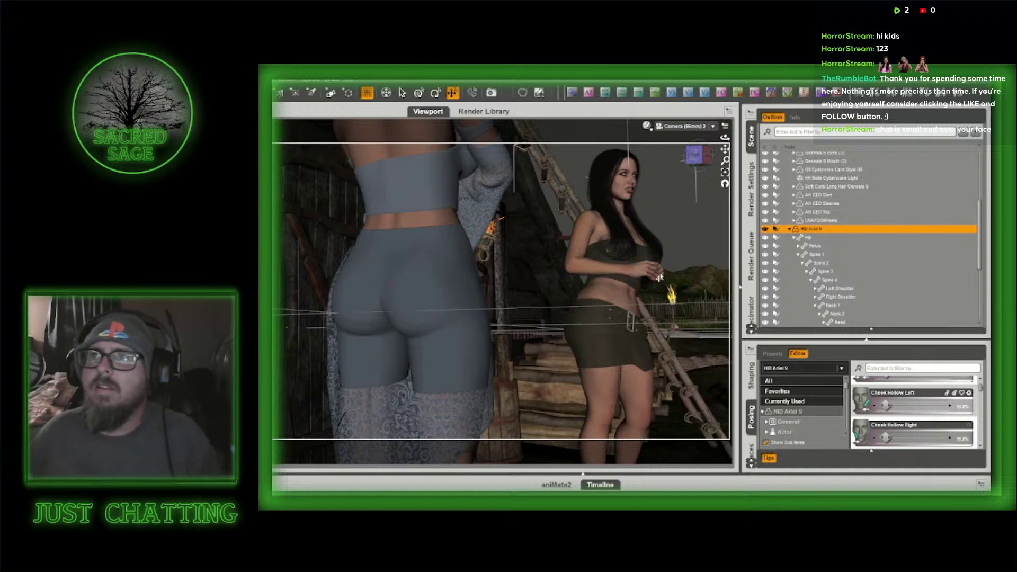
- Switch to the Perspective View and frame HID Ariel 9 from behind the red-haired figure's right shoulder
click(695, 127)
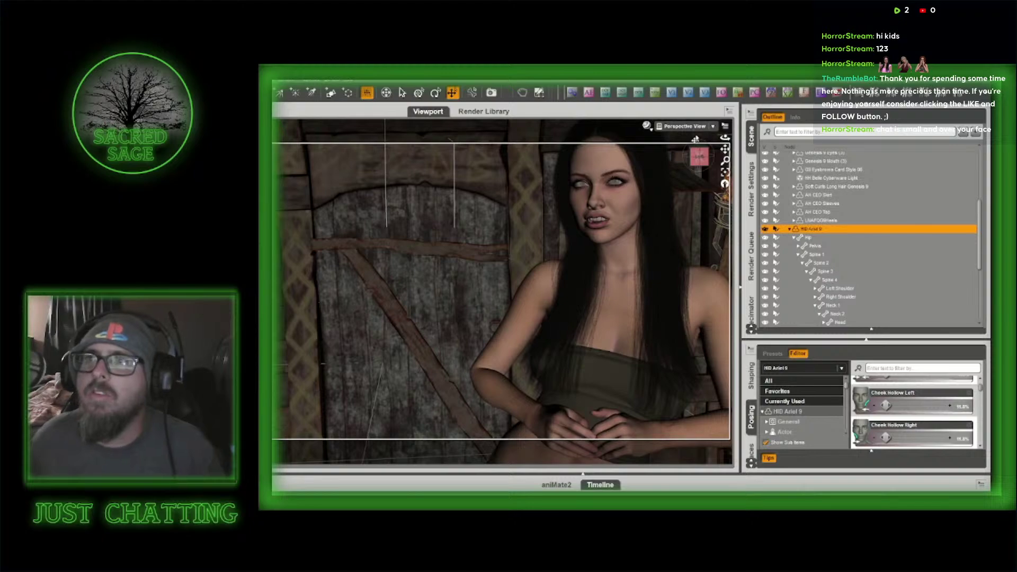
scroll(702, 149, down, 3)
mouse_move(701, 157)
mouse_down()
mouse_move(716, 158)
mouse_move(688, 161)
mouse_move(709, 160)
mouse_move(698, 159)
mouse_up()
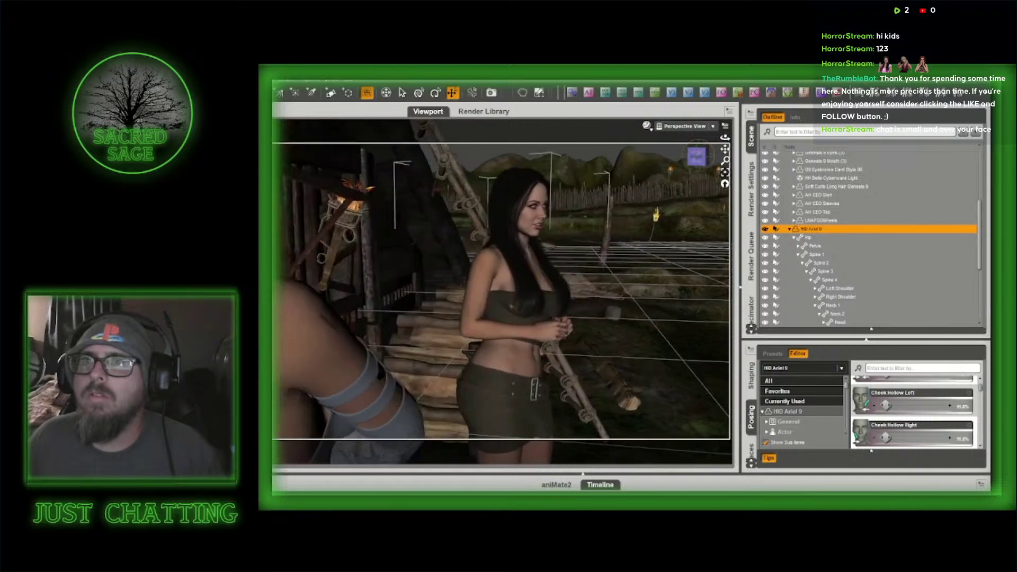
click(302, 334)
click(725, 182)
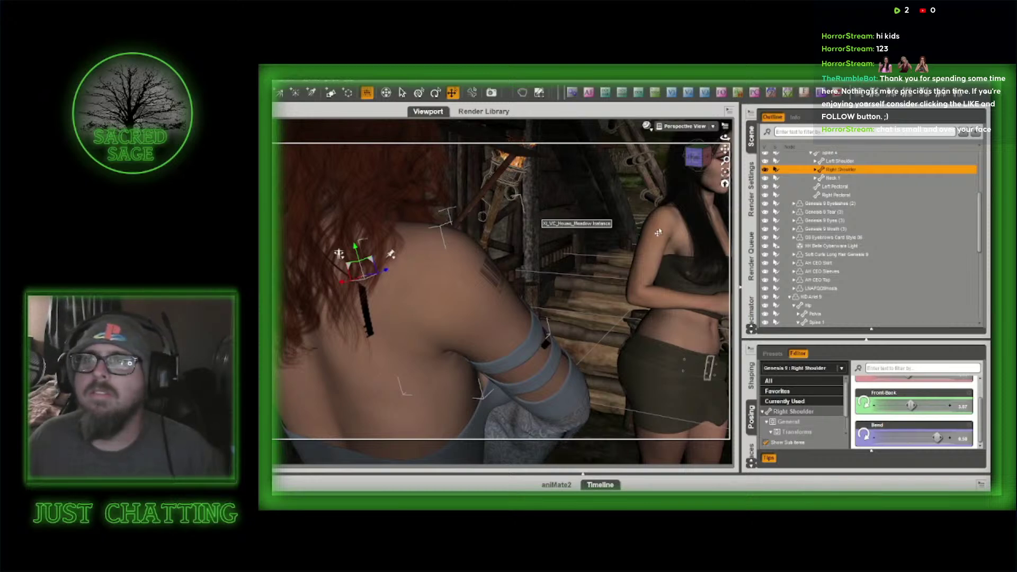
drag(725, 138, 700, 161)
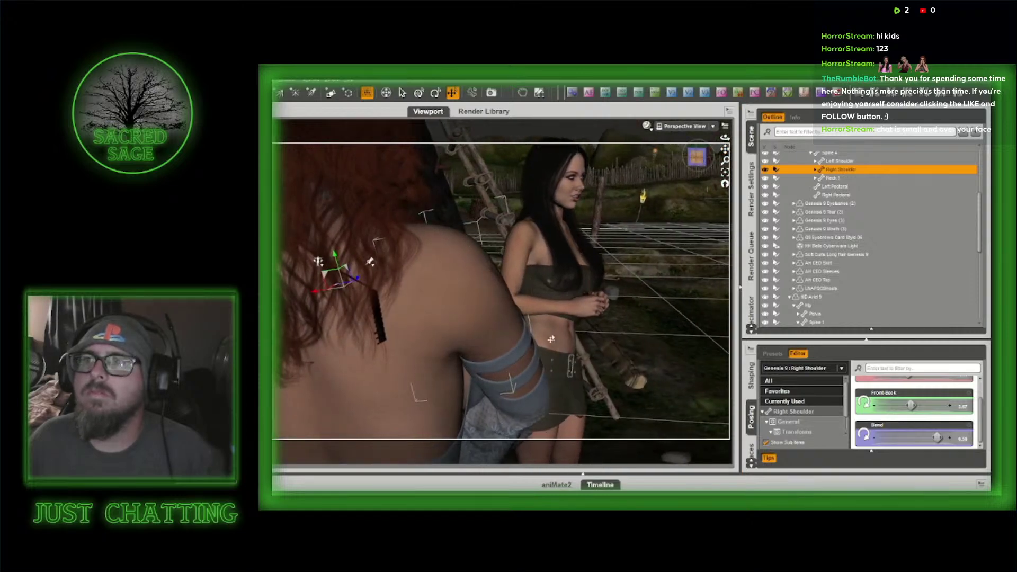
- Lower HID Ariel 9's Y Rotate to about 12 so she faces the red-haired figure, and nudge her X Translate
click(477, 312)
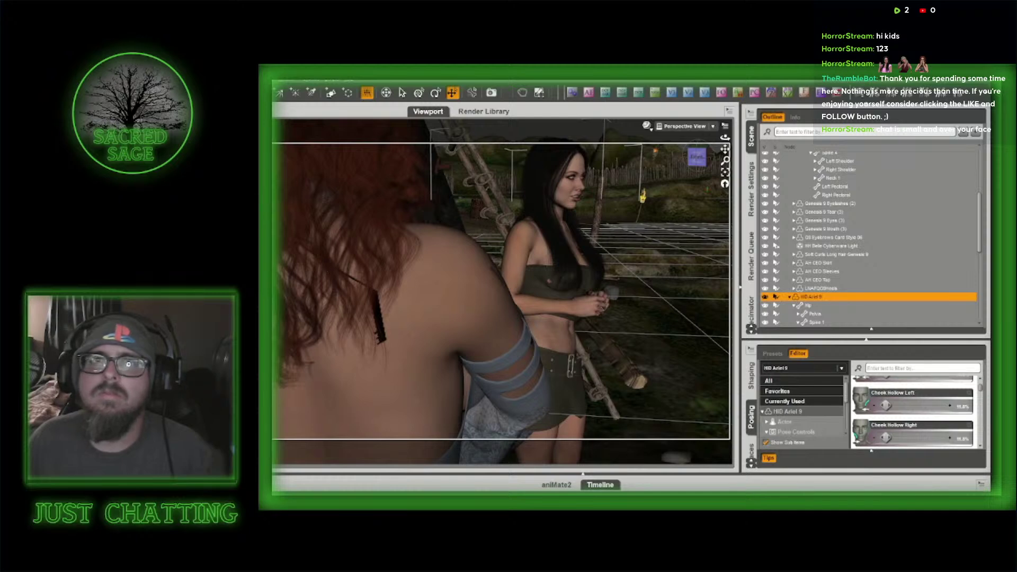
click(193, 287)
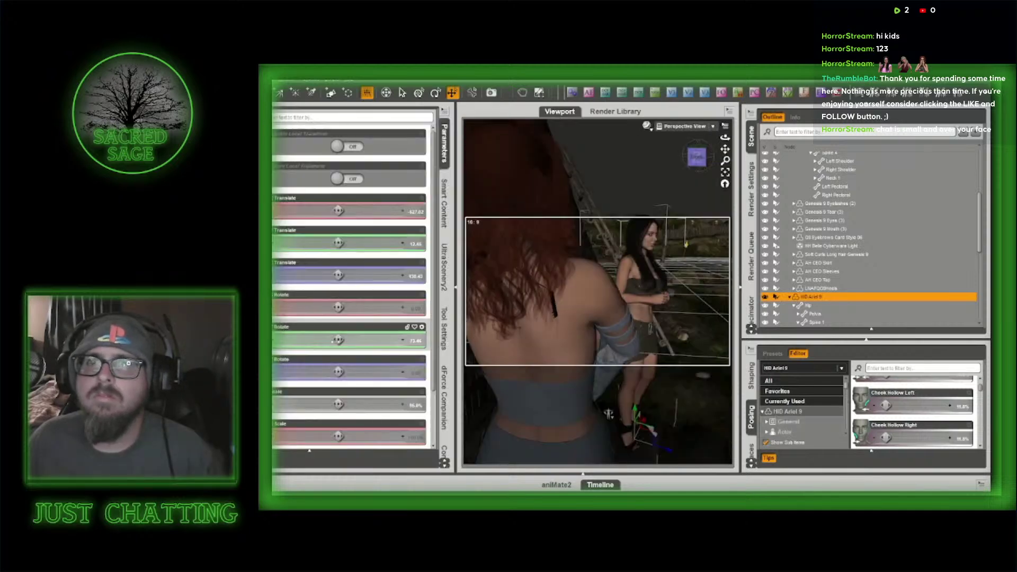
drag(337, 340, 303, 340)
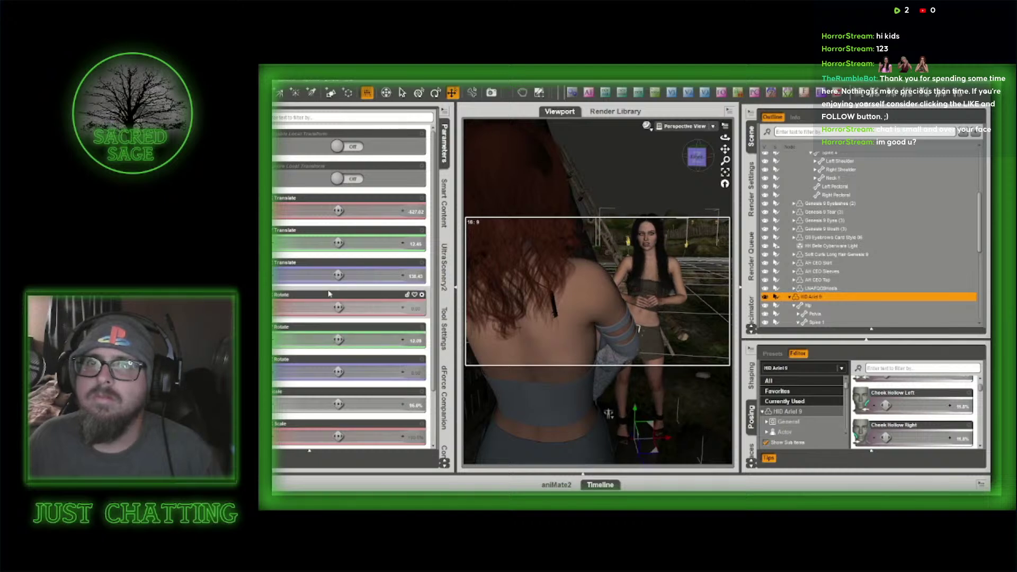
mouse_move(338, 275)
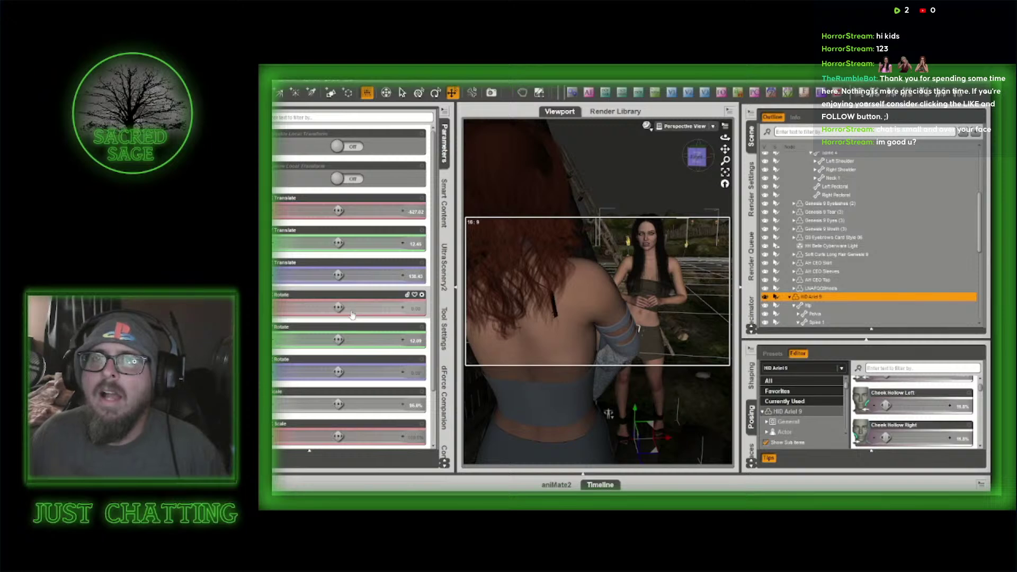
drag(338, 275, 339, 275)
drag(338, 211, 355, 211)
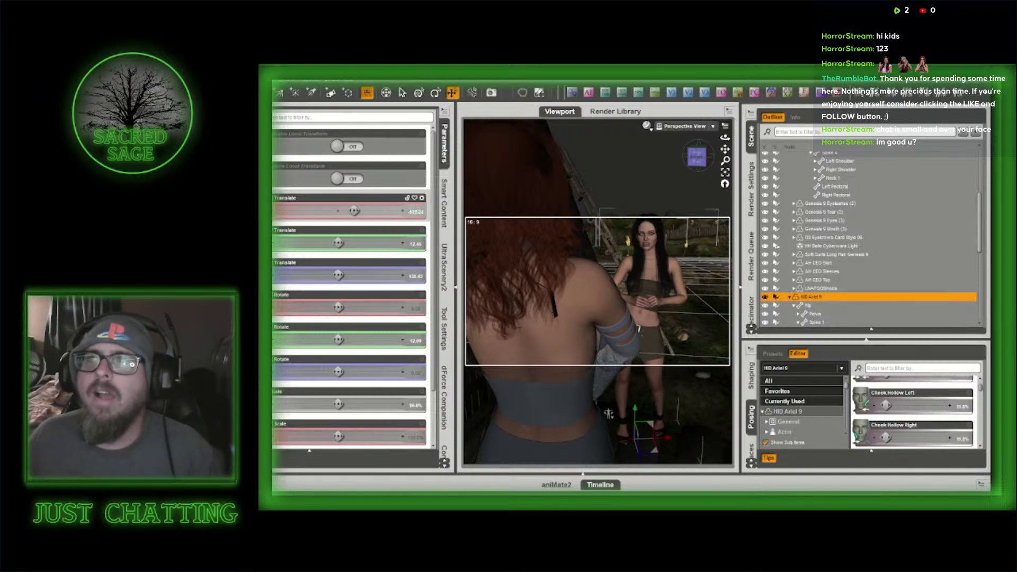
click(445, 153)
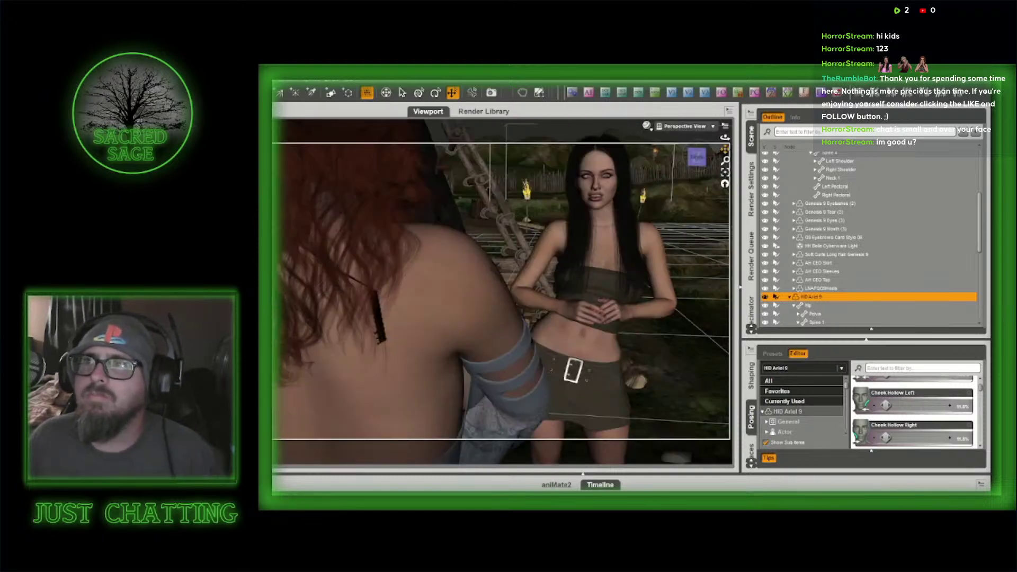
- Filter HID Ariel 9's pose controls for "angry" and raise Emotions-Angry-Victoria 9 to about 27%
drag(724, 149, 724, 150)
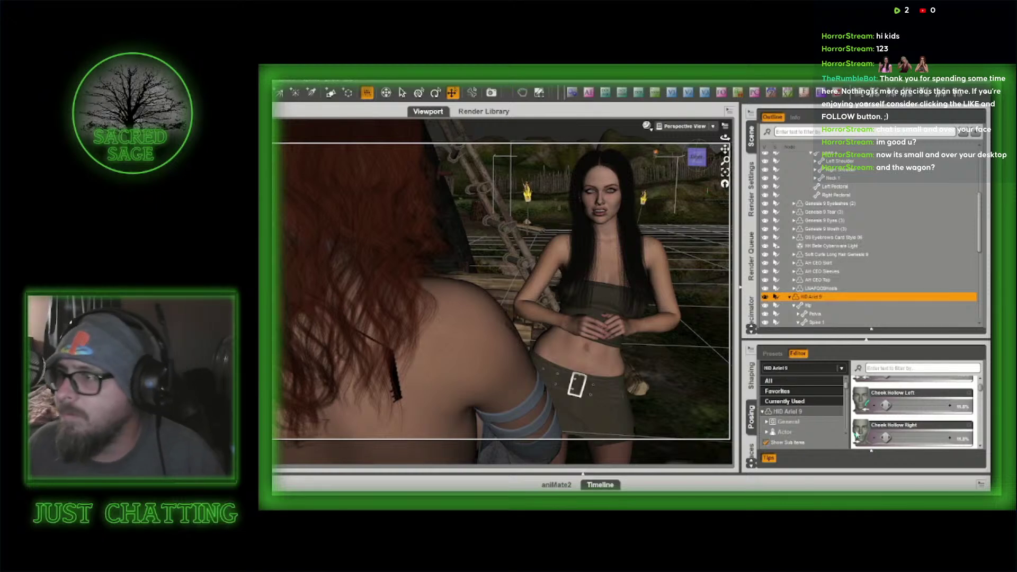
click(752, 448)
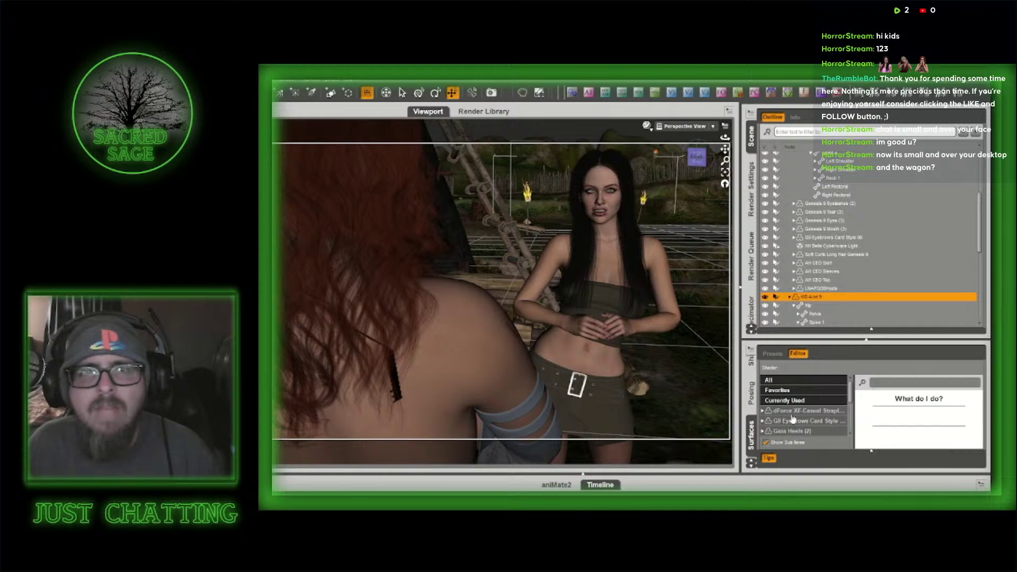
click(750, 374)
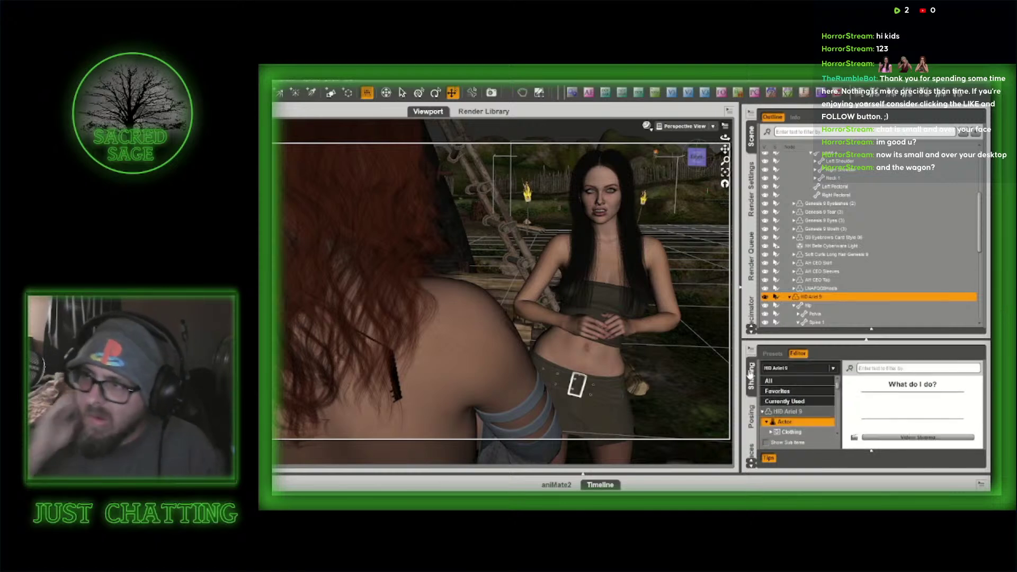
click(750, 412)
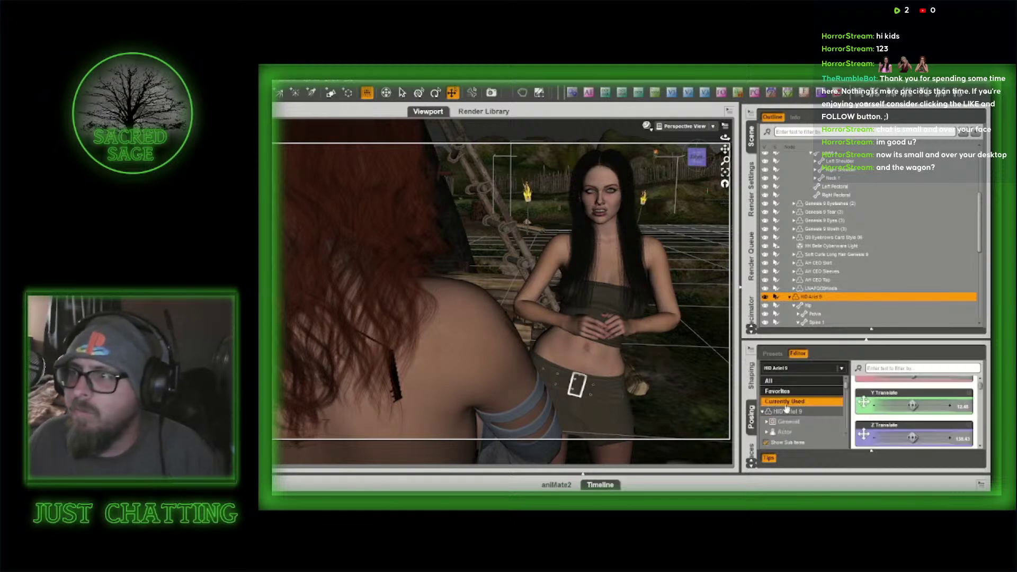
scroll(794, 425, down, 1)
click(800, 413)
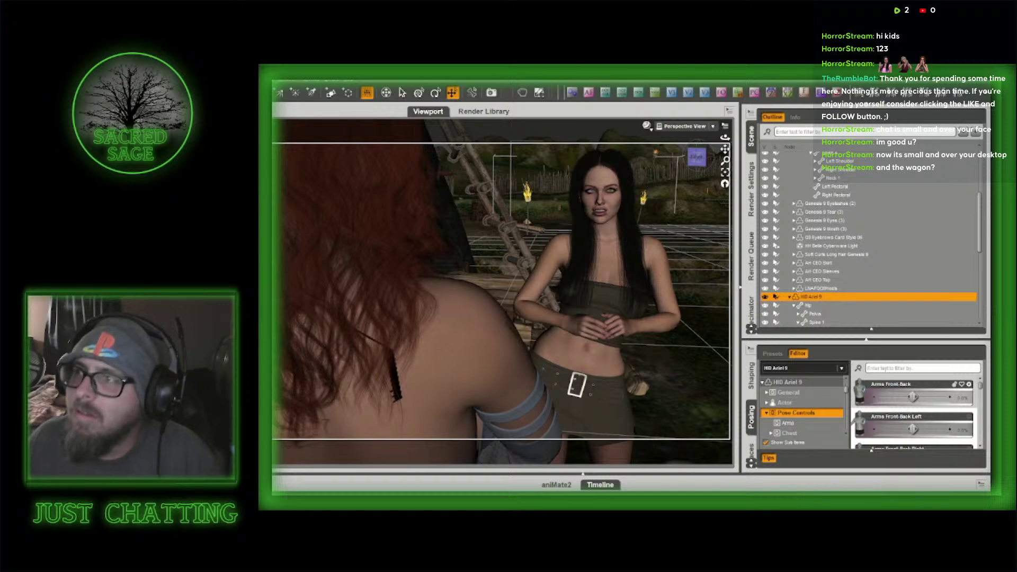
click(892, 368)
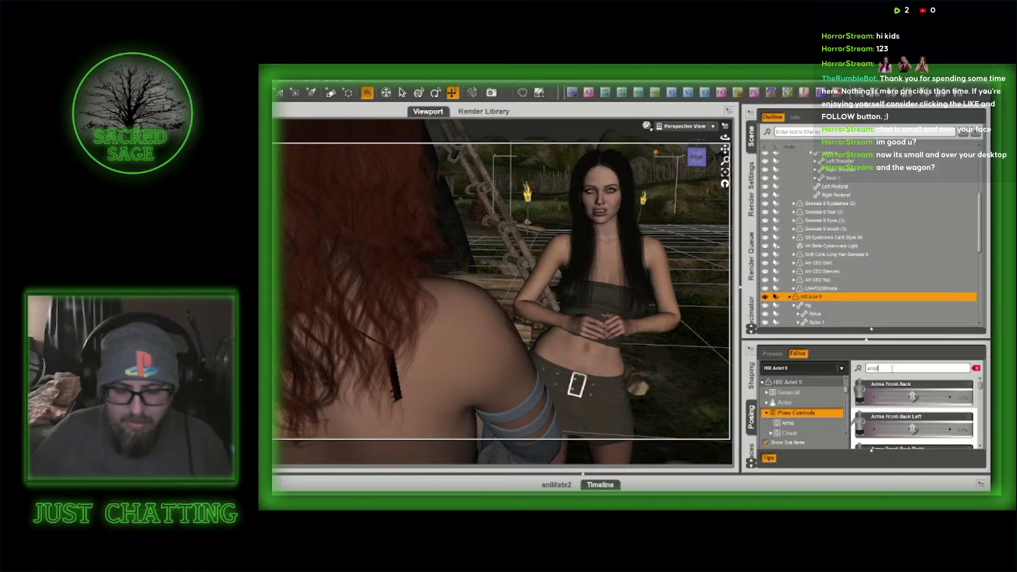
text(angry)
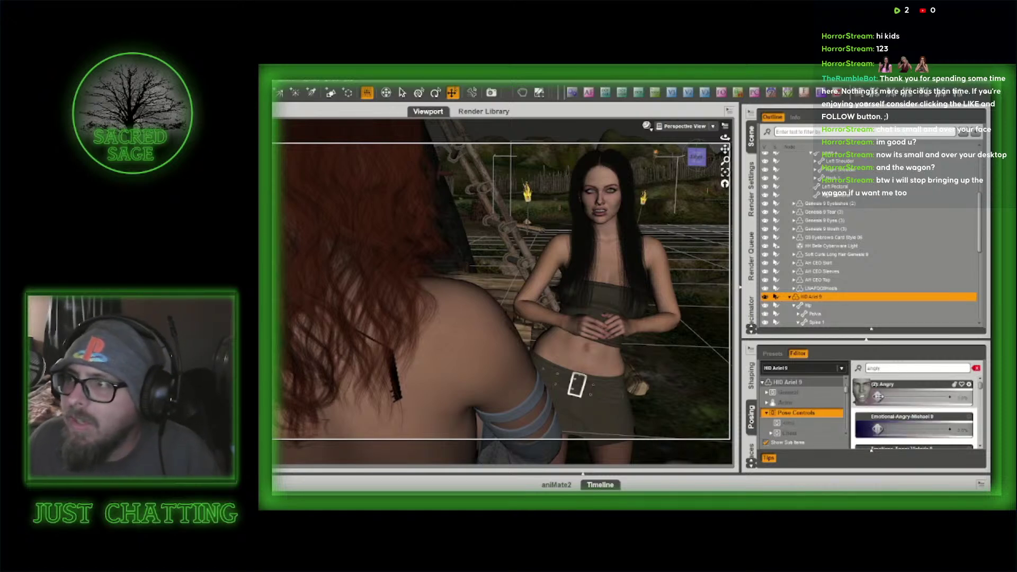
scroll(895, 398, down, 3)
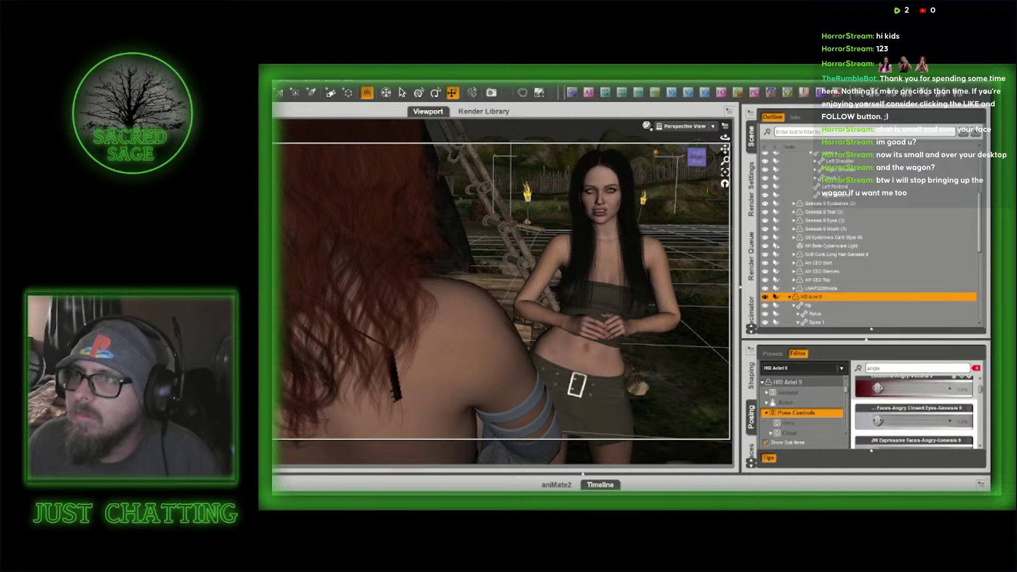
scroll(895, 393, up, 1)
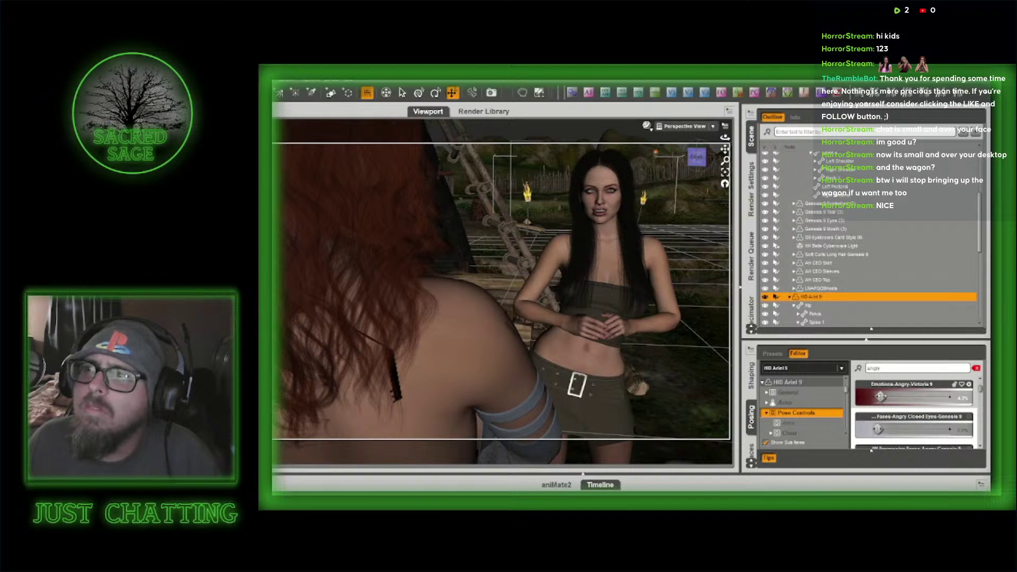
mouse_move(883, 399)
mouse_down()
mouse_move(906, 398)
mouse_move(896, 397)
mouse_up()
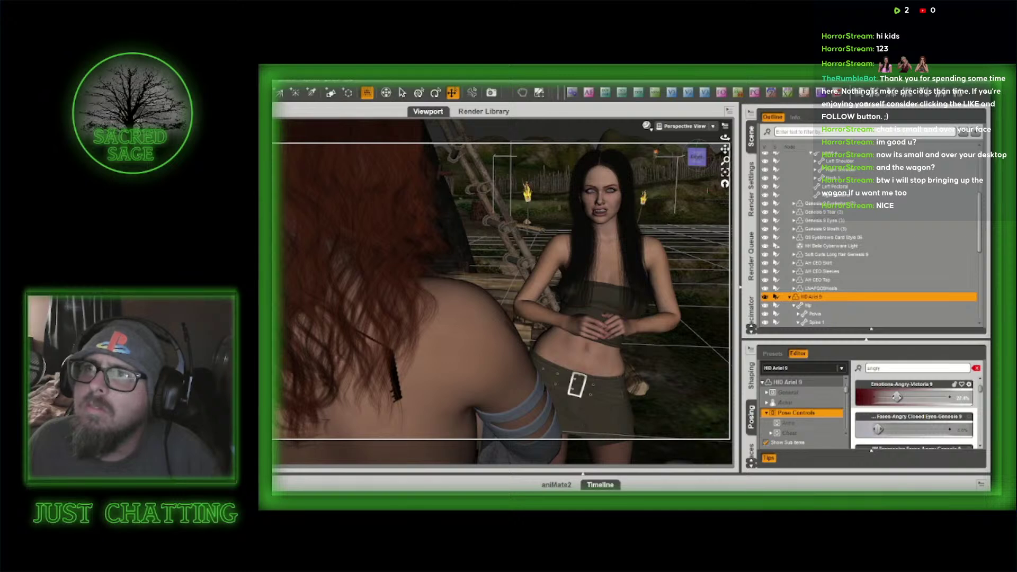
- Clear the pose filter and, among HID Ariel 9's currently used controls, lower PTF HT Not Jealous to about 50% and fine-tune Emotions-Angry-Victoria 9
click(976, 368)
scroll(802, 430, down, 2)
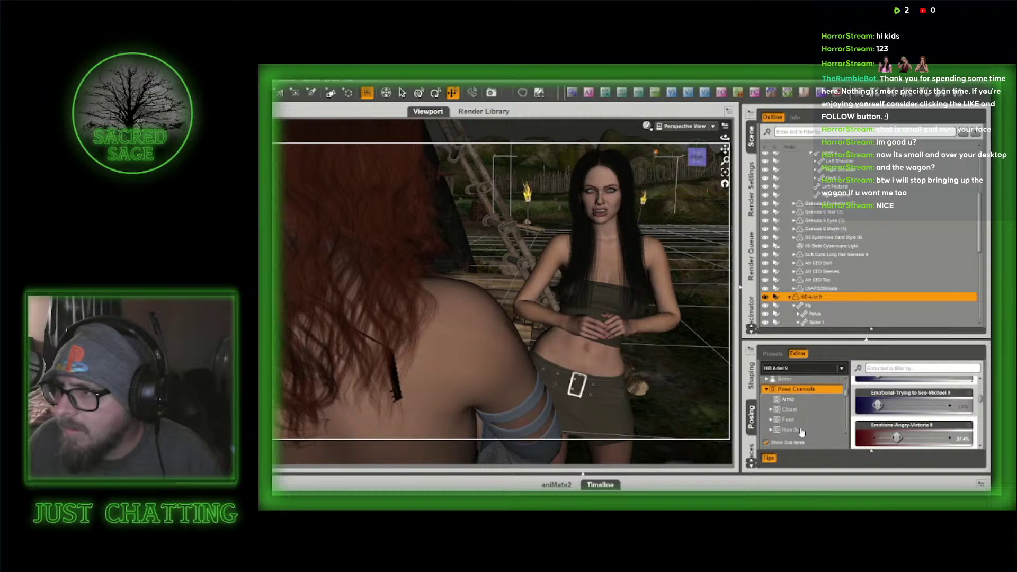
scroll(804, 431, down, 1)
click(804, 426)
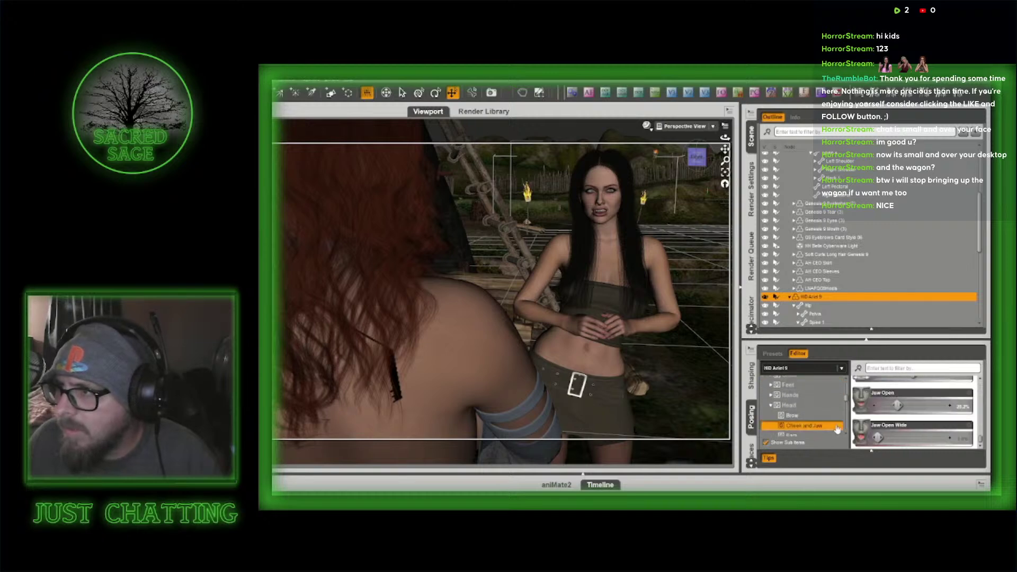
drag(896, 405, 845, 382)
click(807, 404)
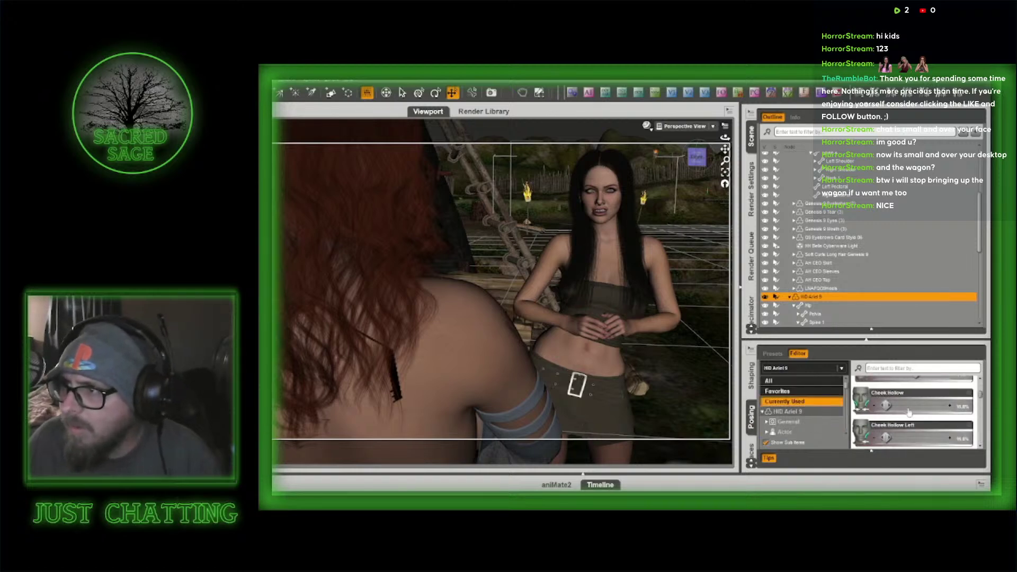
scroll(909, 413, down, 10)
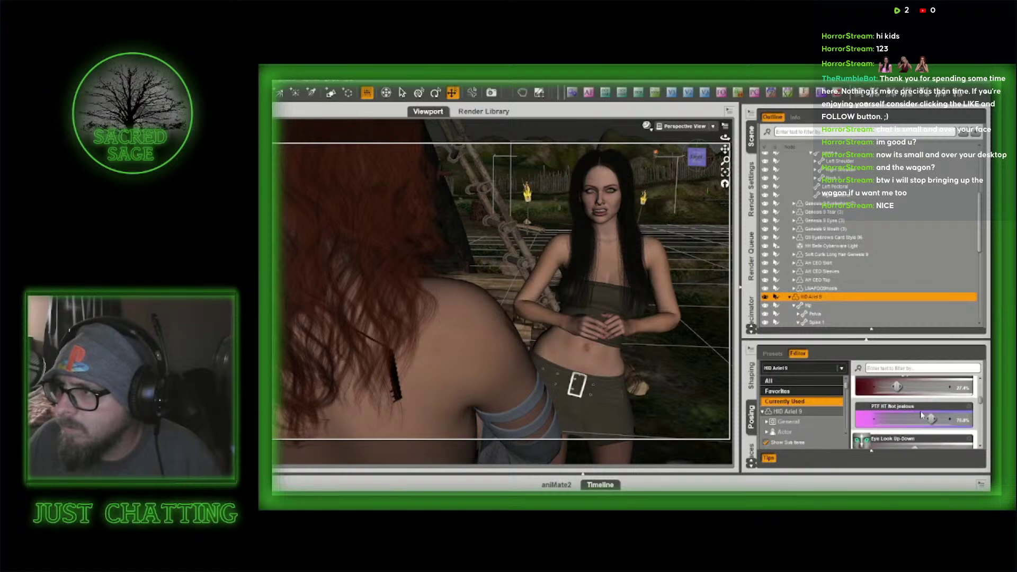
drag(921, 415, 897, 397)
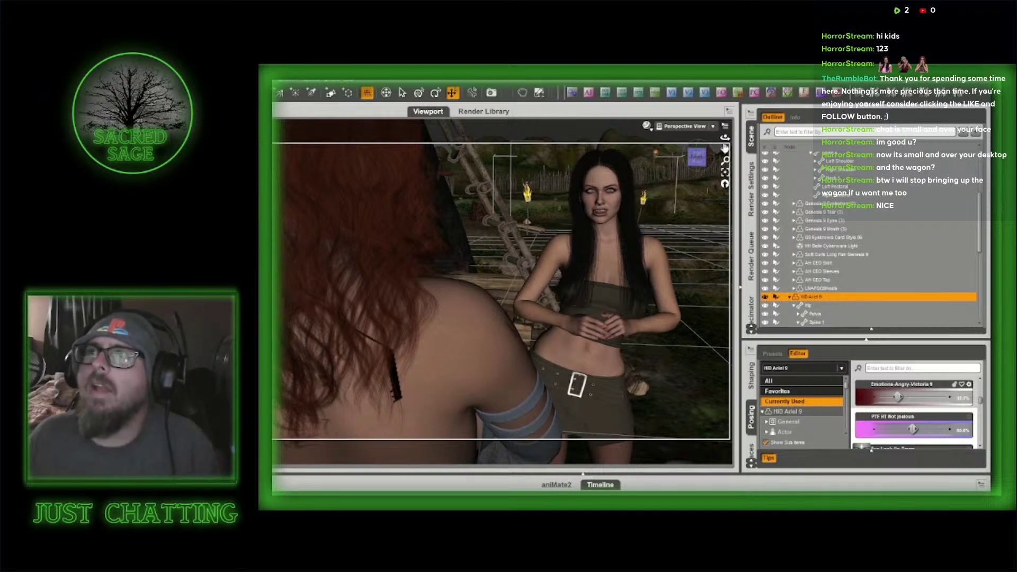
- Check the scene through camera 2, then return to the Perspective View
click(687, 126)
click(694, 196)
click(688, 128)
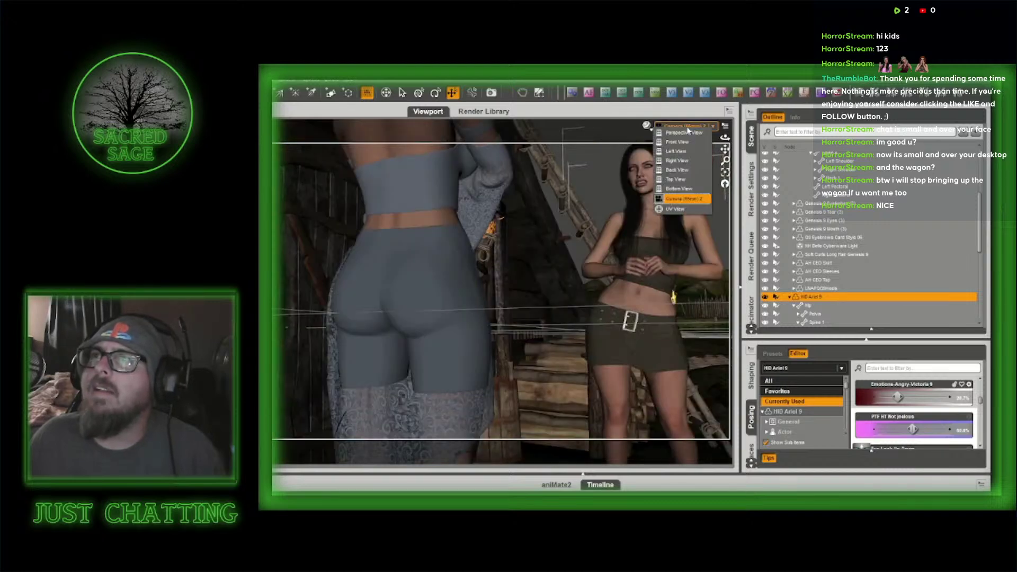
click(691, 133)
- Delete Camera (65mm) 2 from the scene
scroll(869, 255, down, 5)
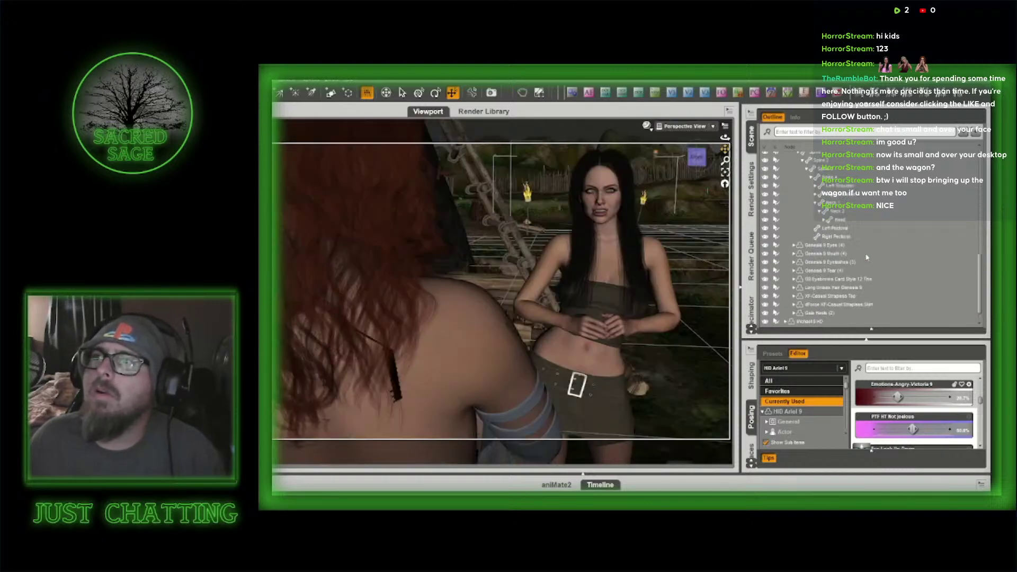
click(814, 322)
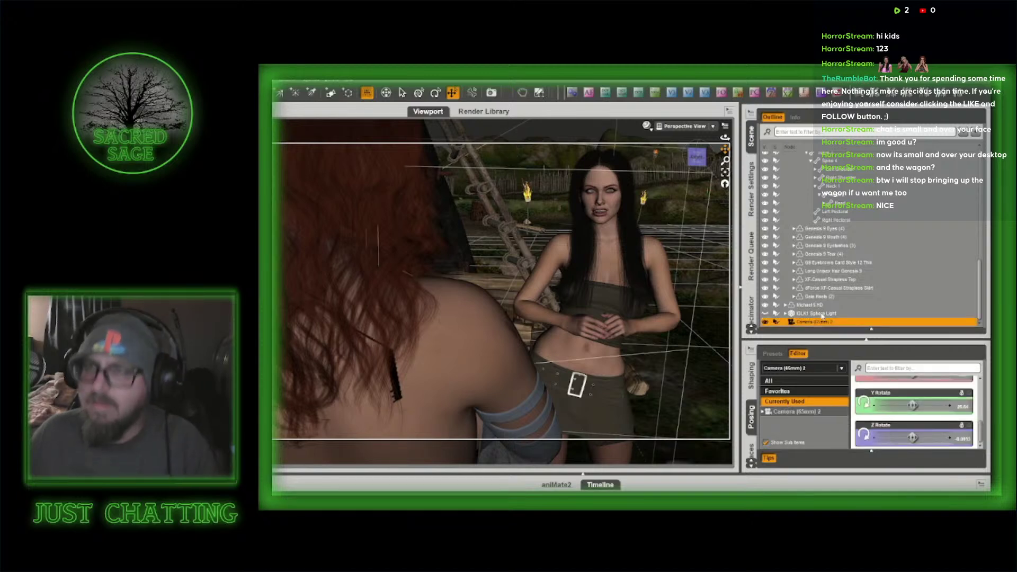
key(Delete)
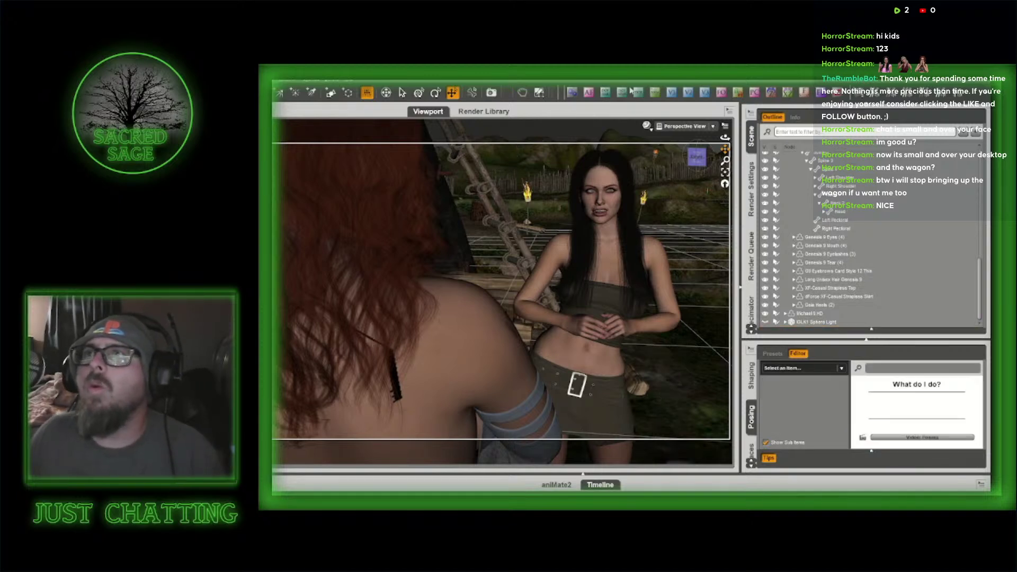
- Create a new 65 mm camera from the current perspective framing and look through it
click(656, 94)
click(496, 219)
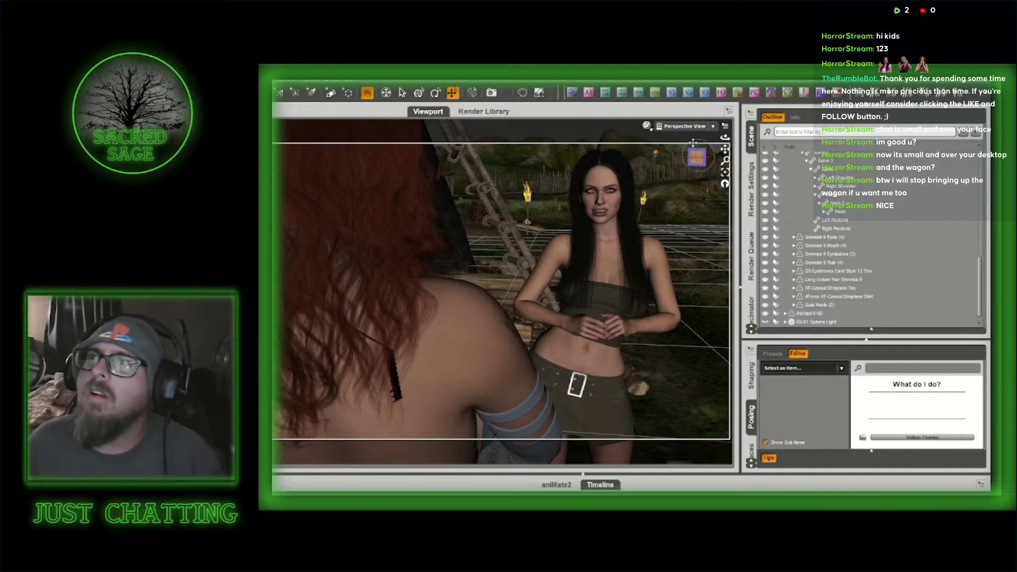
click(685, 126)
click(694, 198)
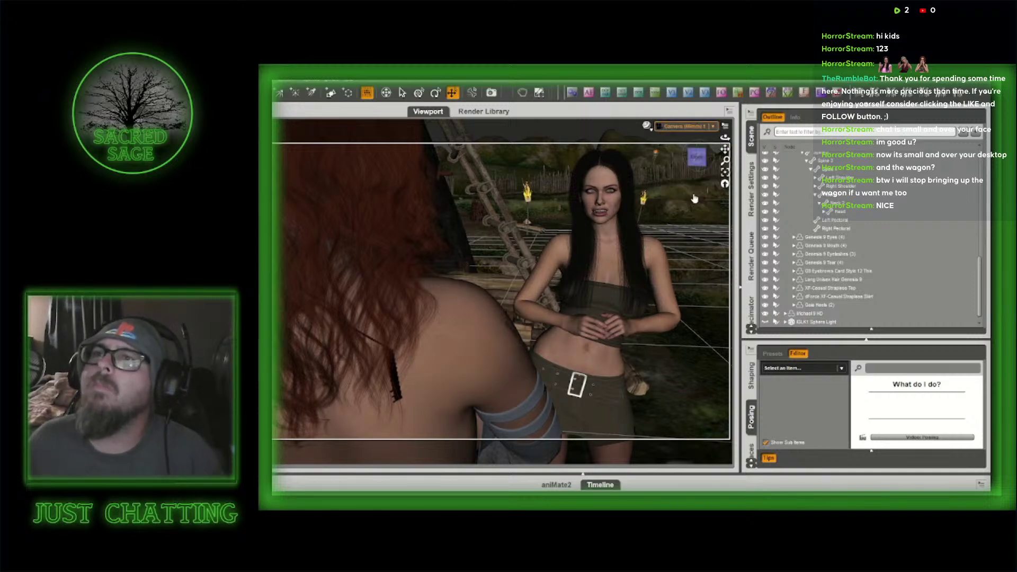
- Run Look at Each Other on Genesis 9 and HID Ariel 9 with eyes and head at 100%, chest and abdomen at 0%
click(600, 188)
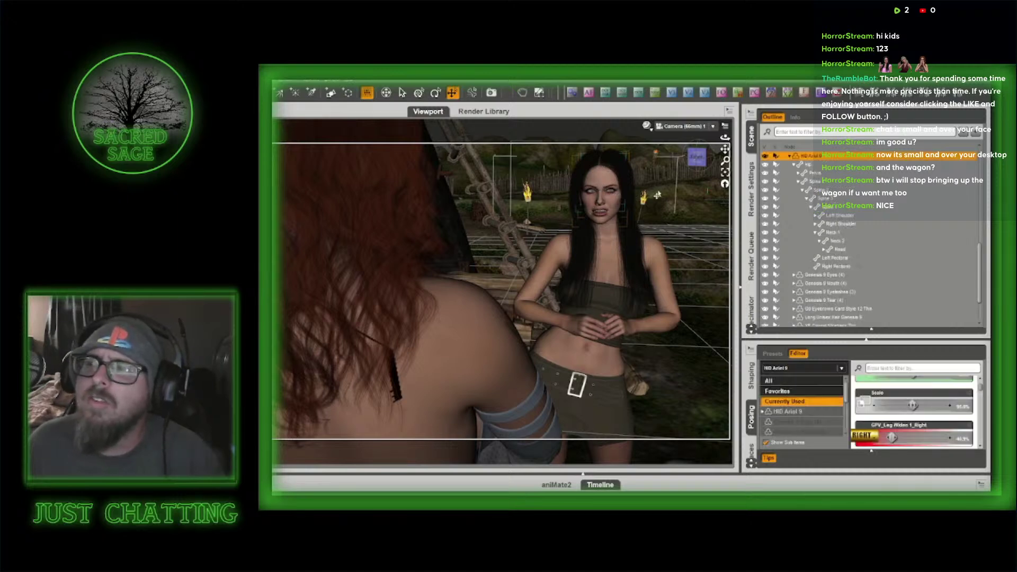
click(790, 157)
scroll(861, 233, up, 5)
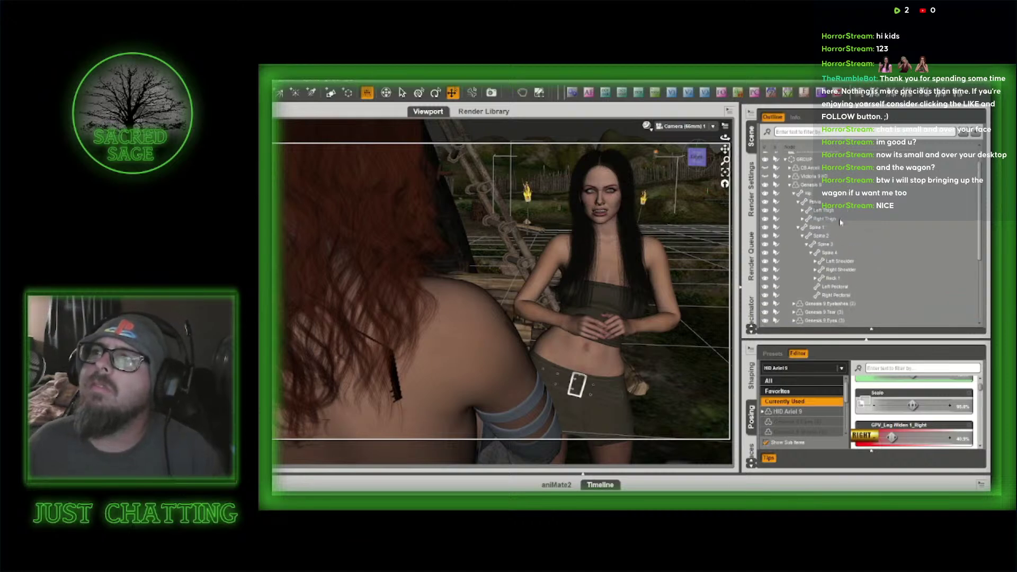
click(790, 208)
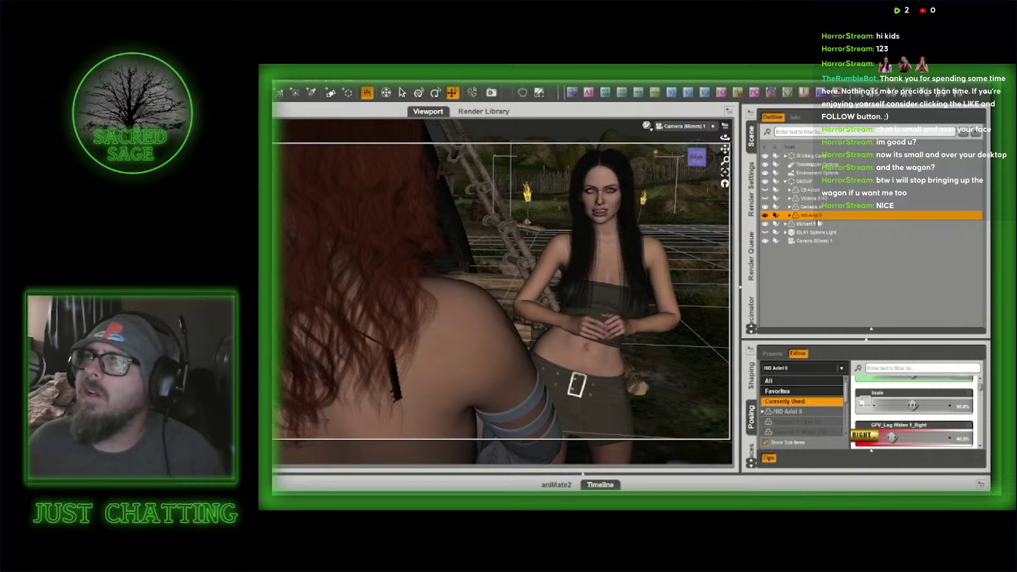
ctrl+click(810, 207)
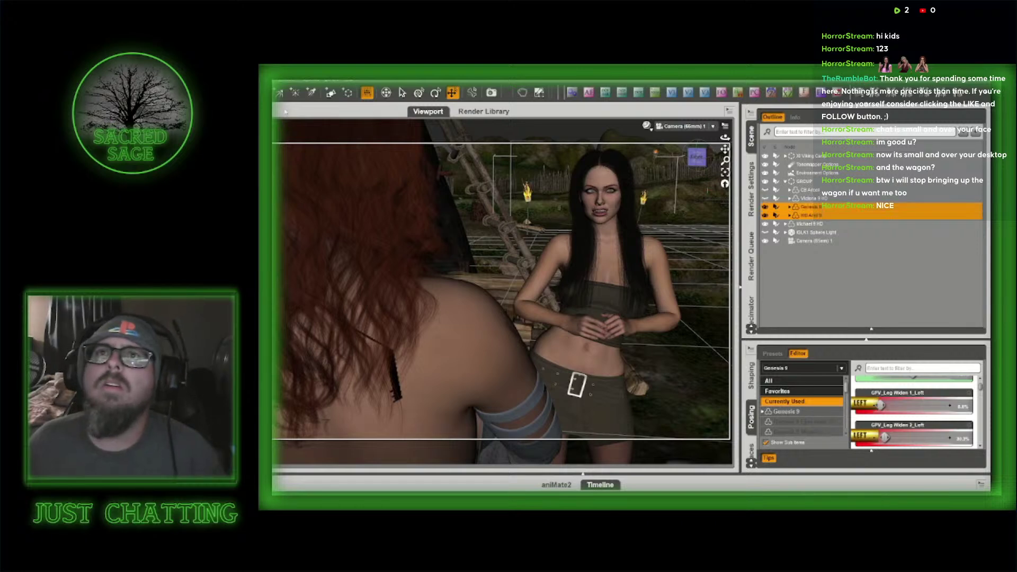
click(335, 83)
click(355, 108)
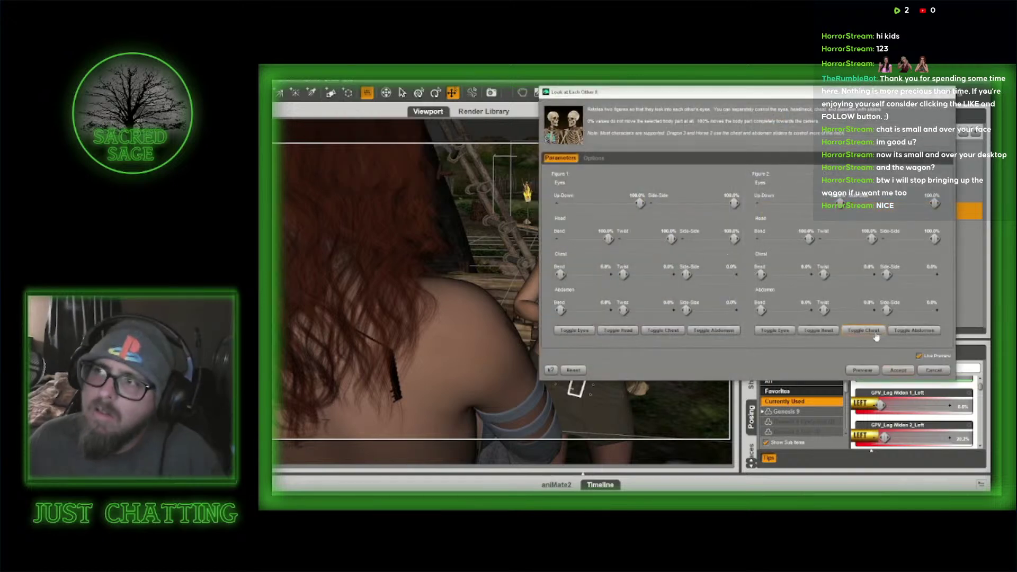
click(894, 373)
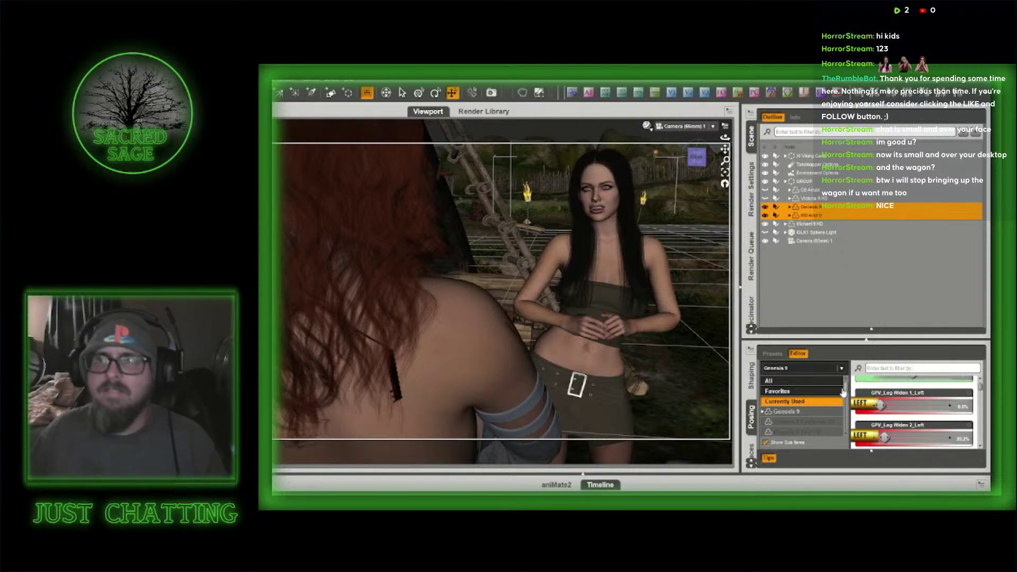
- Select HID Ariel 9 and preview the over-the-shoulder shot in NVIDIA Iray
click(598, 154)
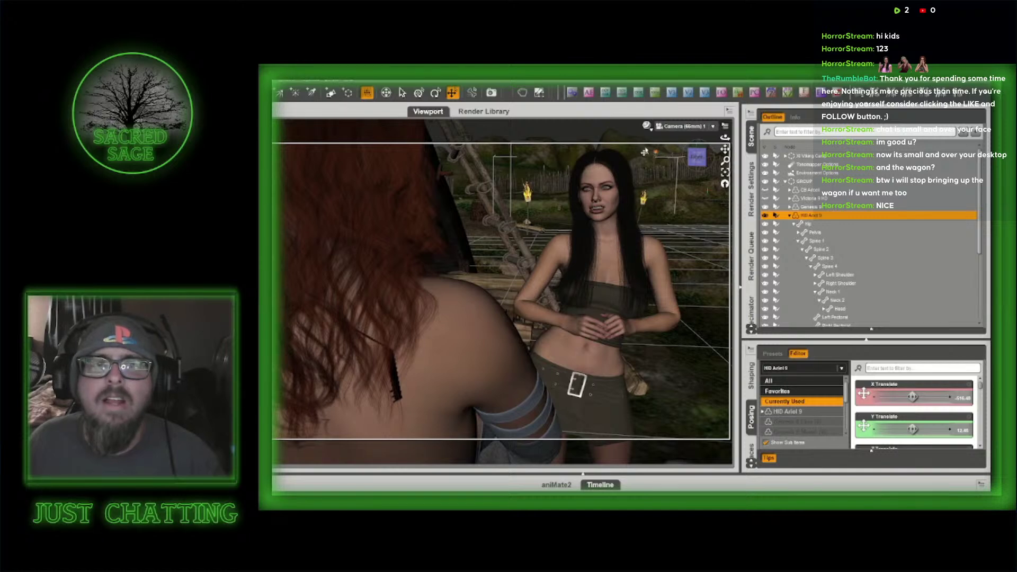
click(652, 128)
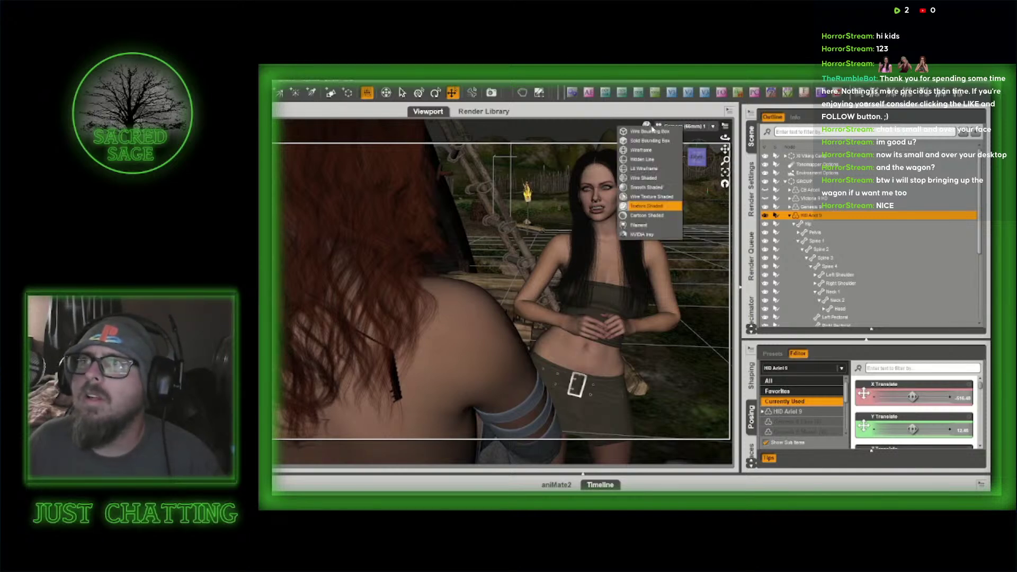
click(662, 231)
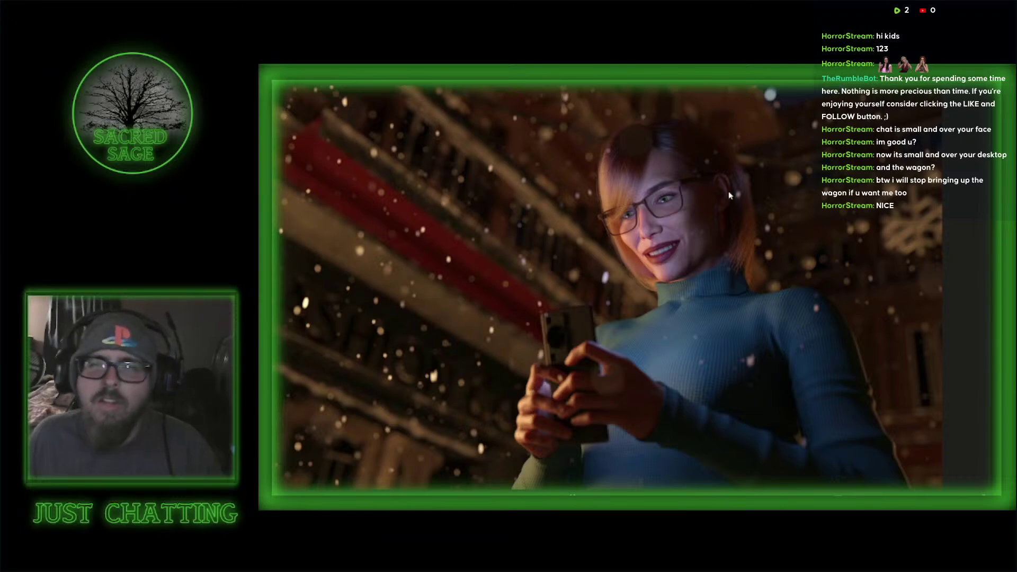
click(980, 81)
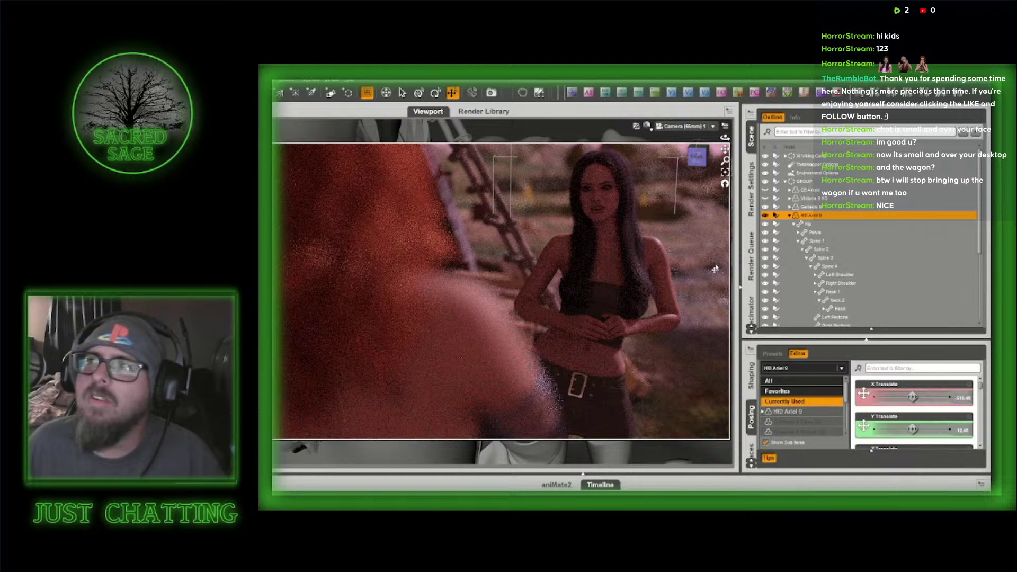
- Set the camera's F/Stop to 45 (11 stops)
click(752, 268)
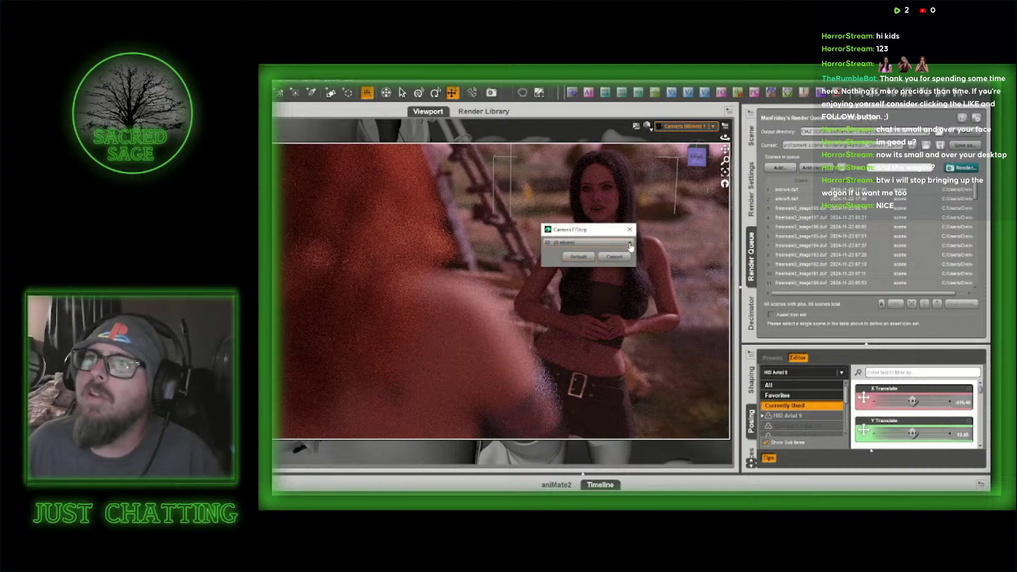
click(602, 242)
click(604, 369)
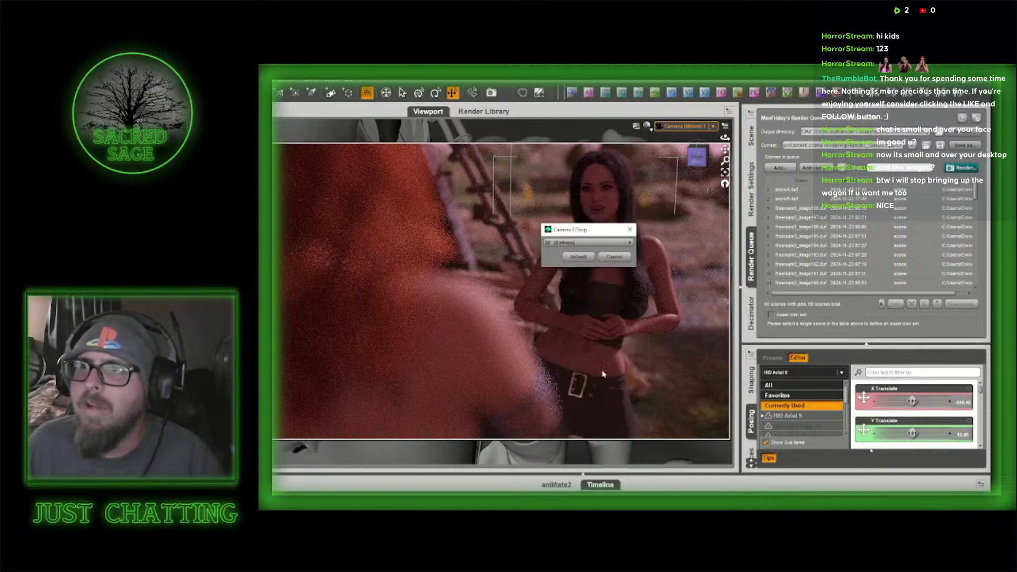
click(609, 262)
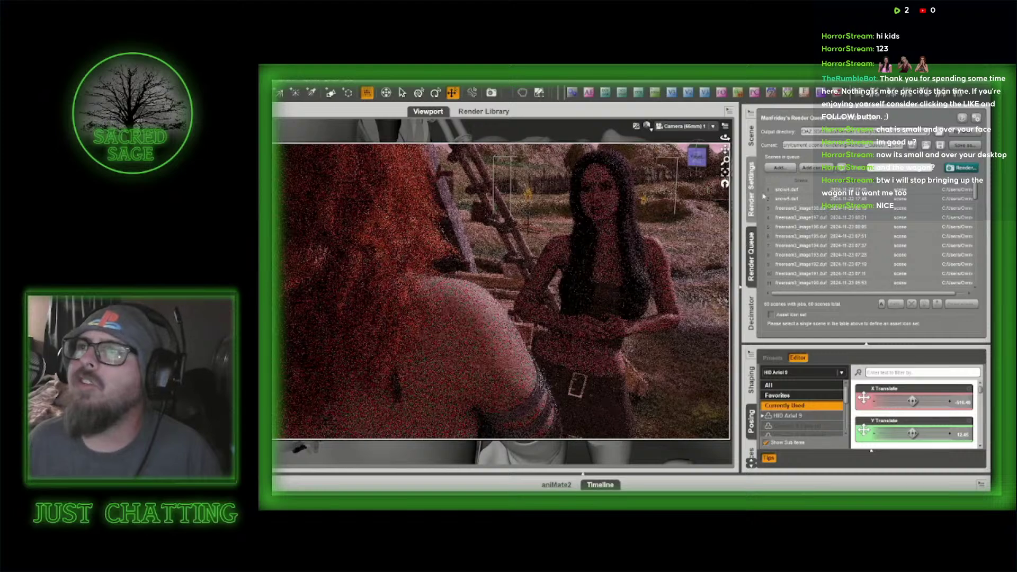
- In the environment render settings, try a Dome Rotation of 15 and settle on 25
click(752, 194)
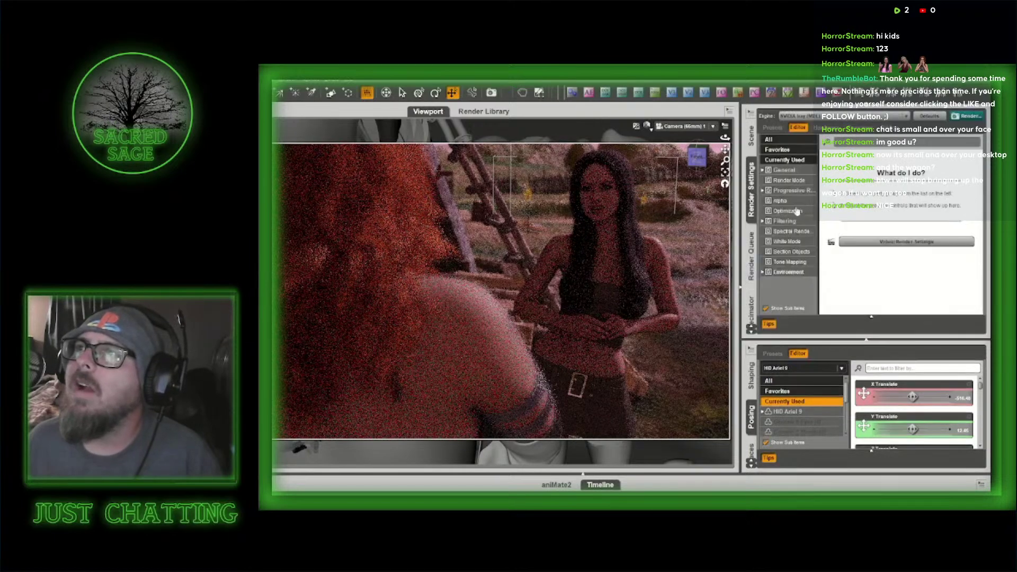
click(792, 272)
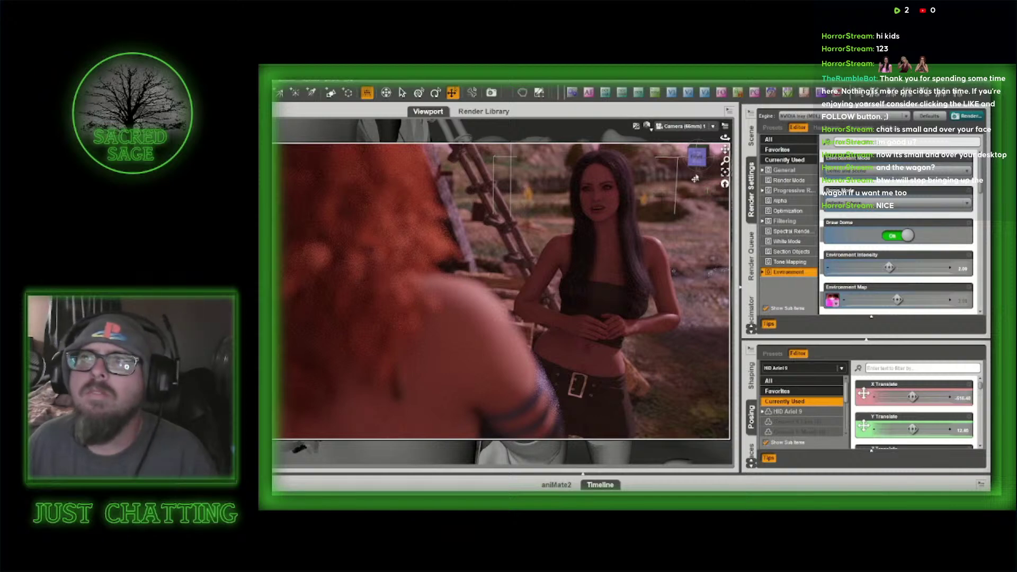
scroll(899, 277, down, 2)
scroll(900, 276, down, 1)
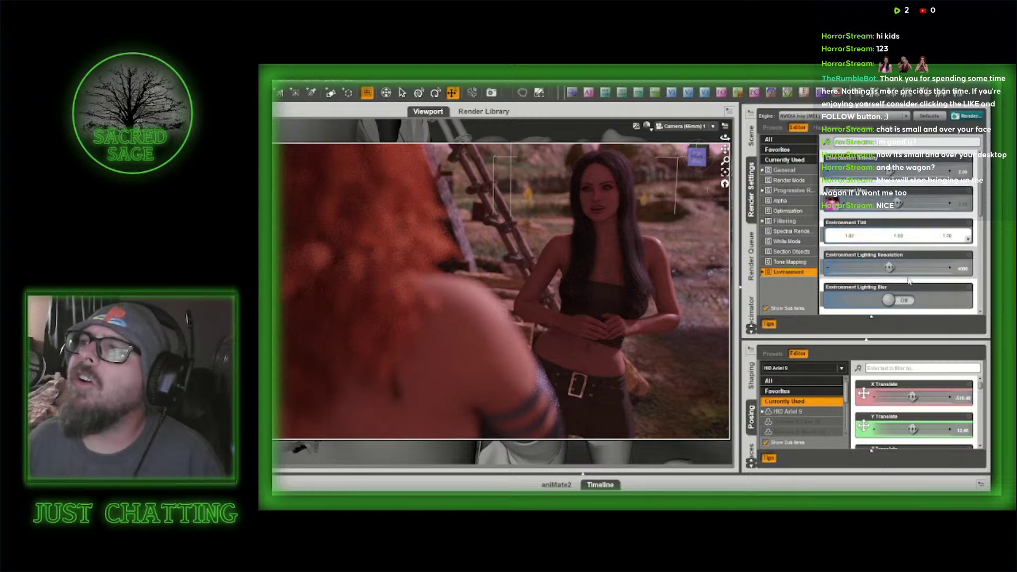
scroll(953, 227, down, 3)
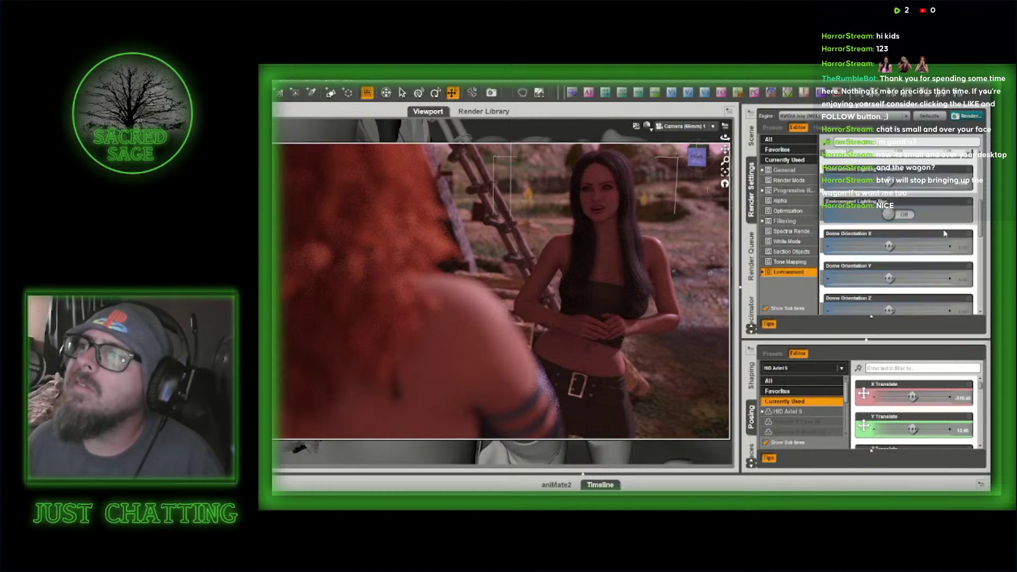
click(963, 239)
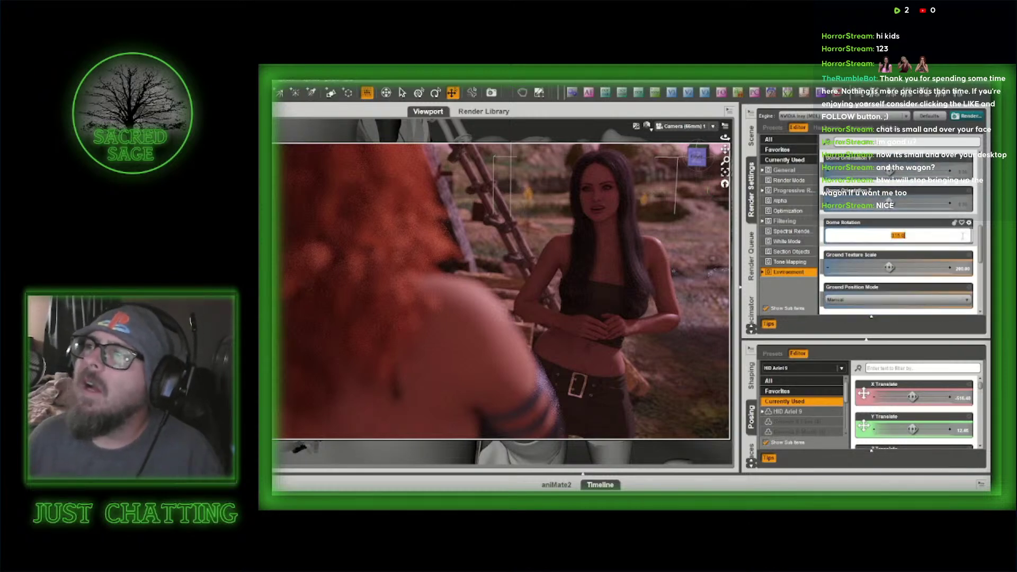
text(15)
key(Return)
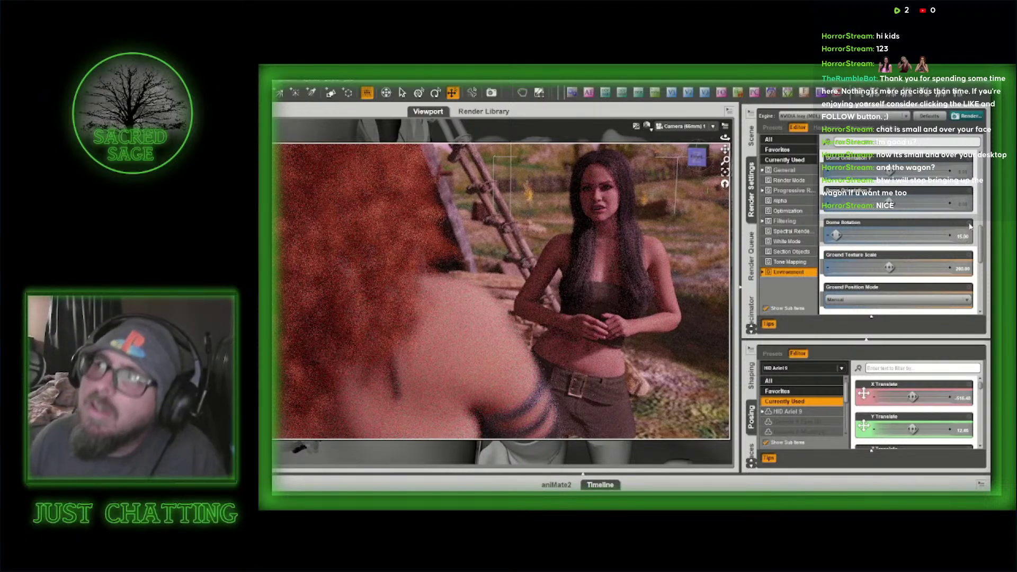
click(963, 239)
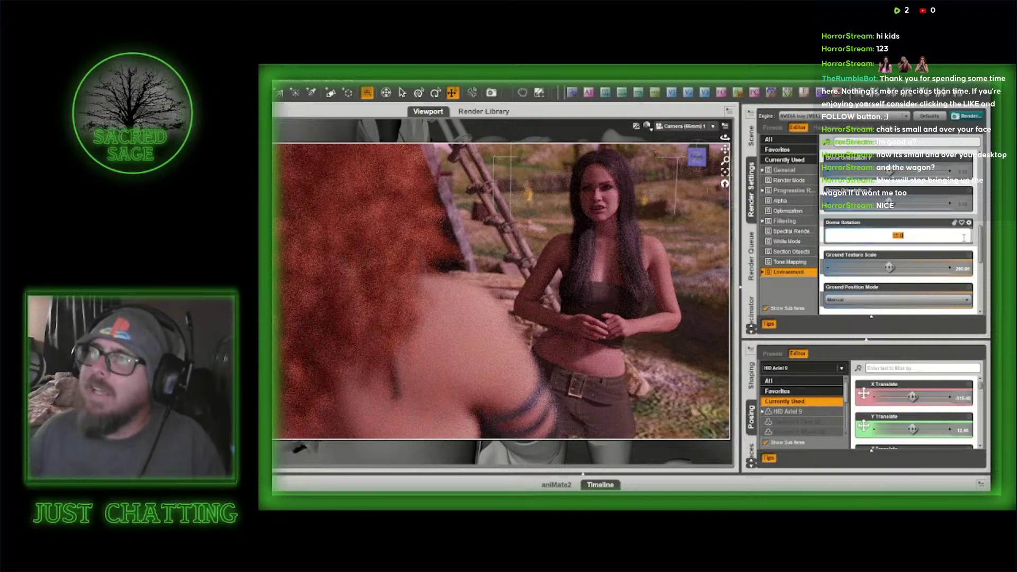
text(25)
key(Return)
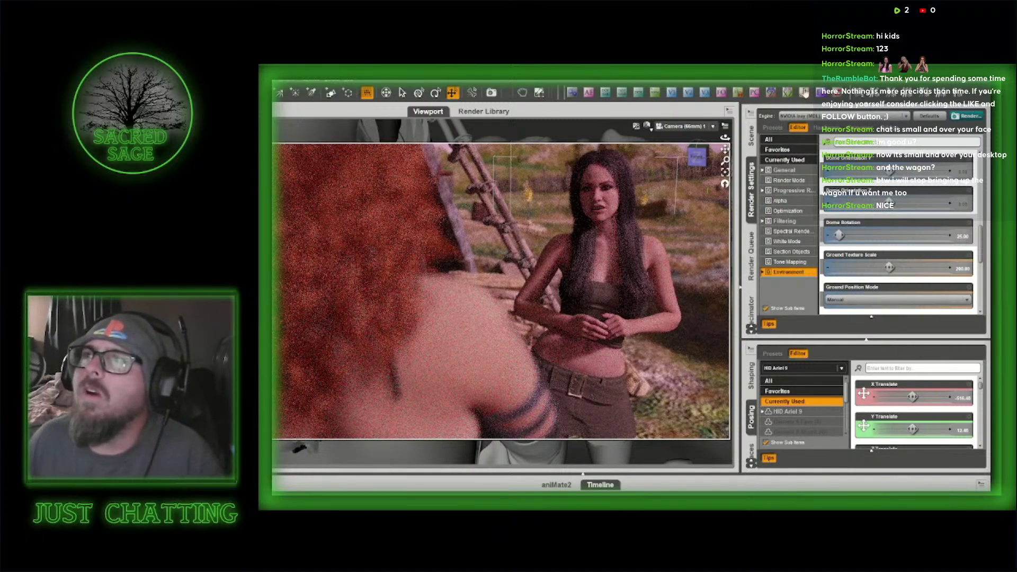
- Raise the camera's F/Stop further and return the view's draw style to Texture Shaded
click(804, 93)
click(588, 244)
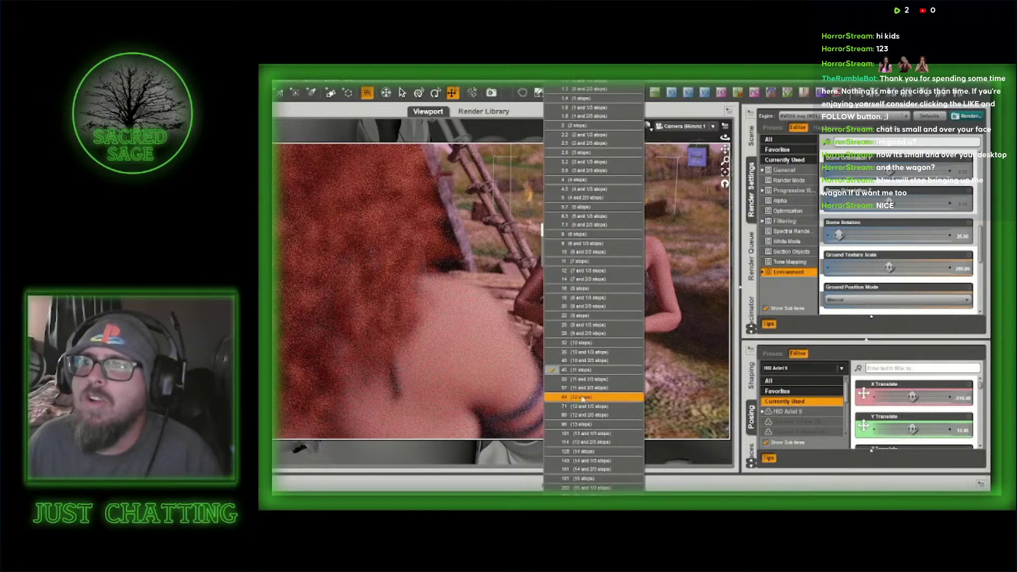
click(581, 390)
click(647, 129)
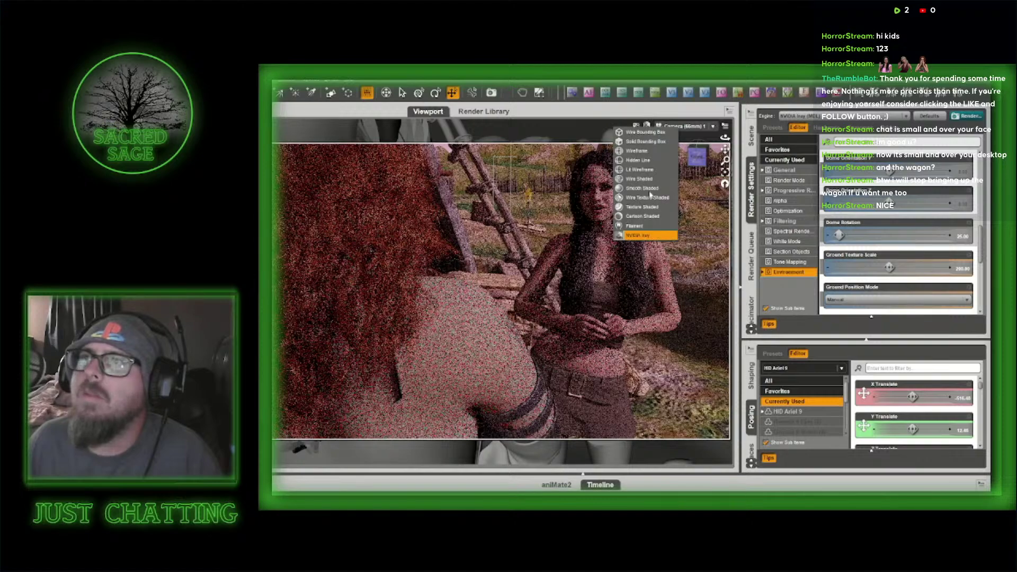
click(653, 207)
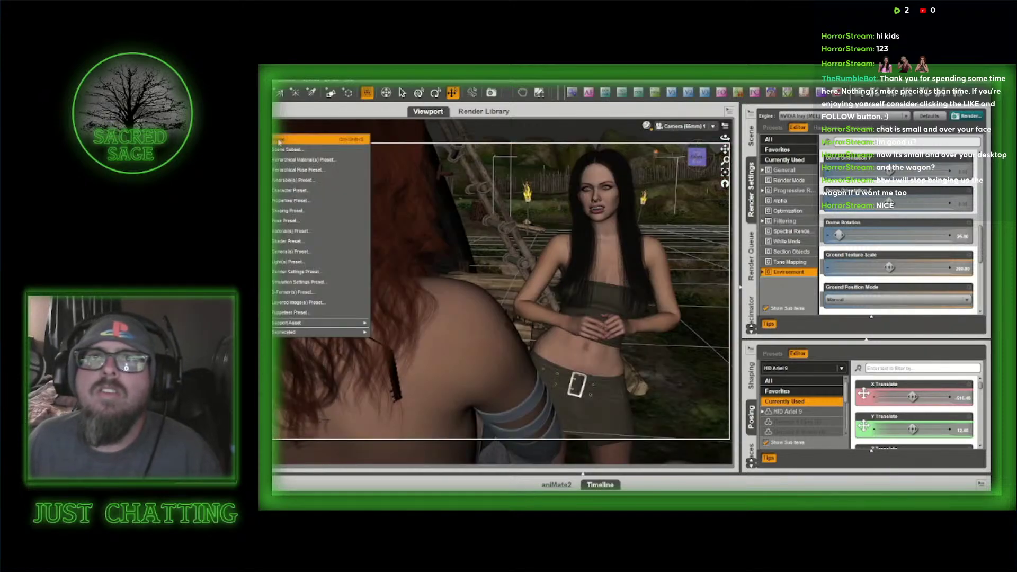
- Save the scene as freeroam3_image205 alongside the earlier freeroam3 image scenes
click(280, 142)
scroll(413, 365, down, 13)
scroll(425, 377, down, 20)
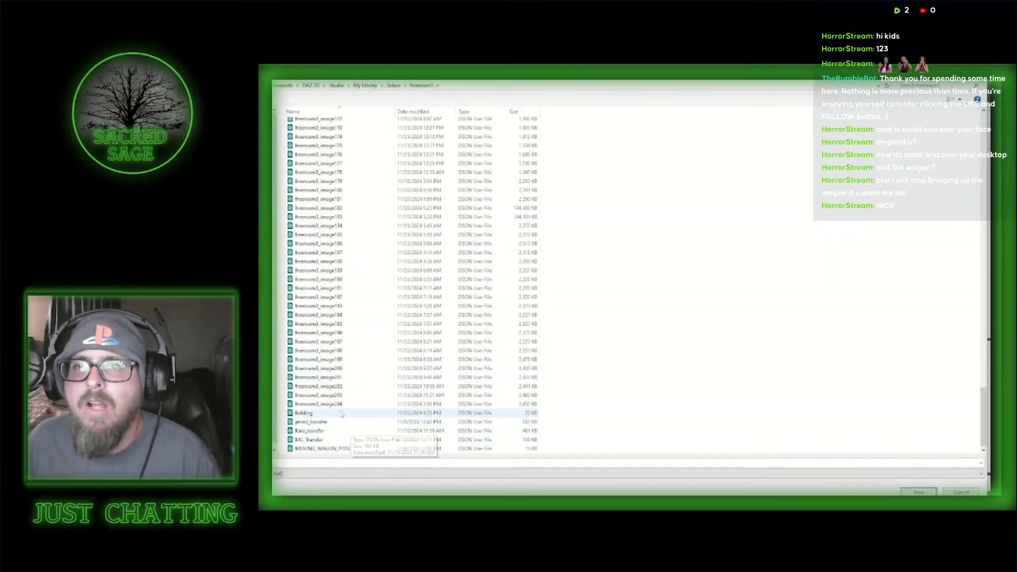
click(318, 404)
click(290, 462)
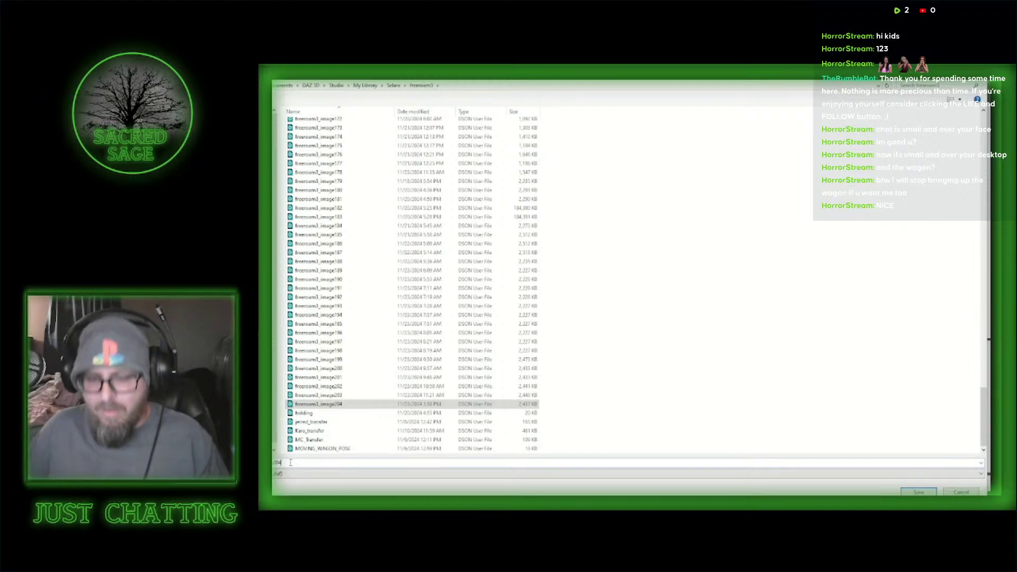
key(BackSpace)
text(5)
key(Return)
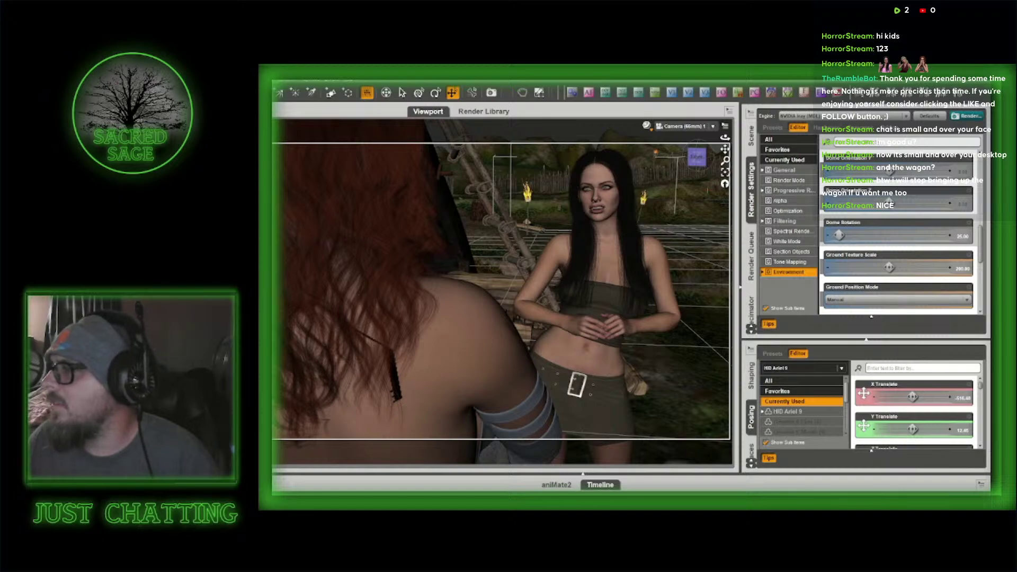
key(super+d)
key(super+d)
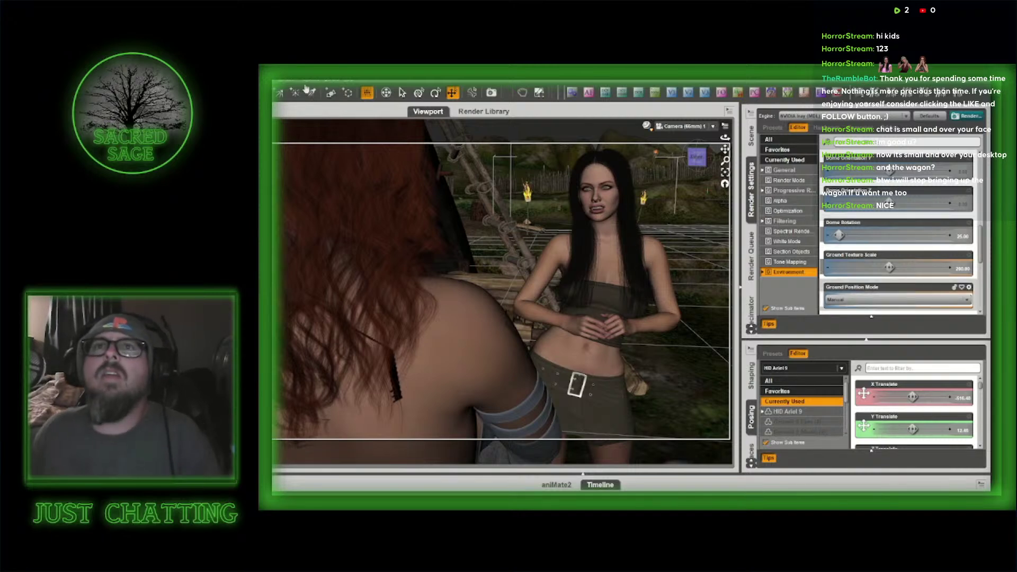
- Switch the interface to a darker style with yellow highlights and bring the collapsed Parameters pane into view
click(283, 82)
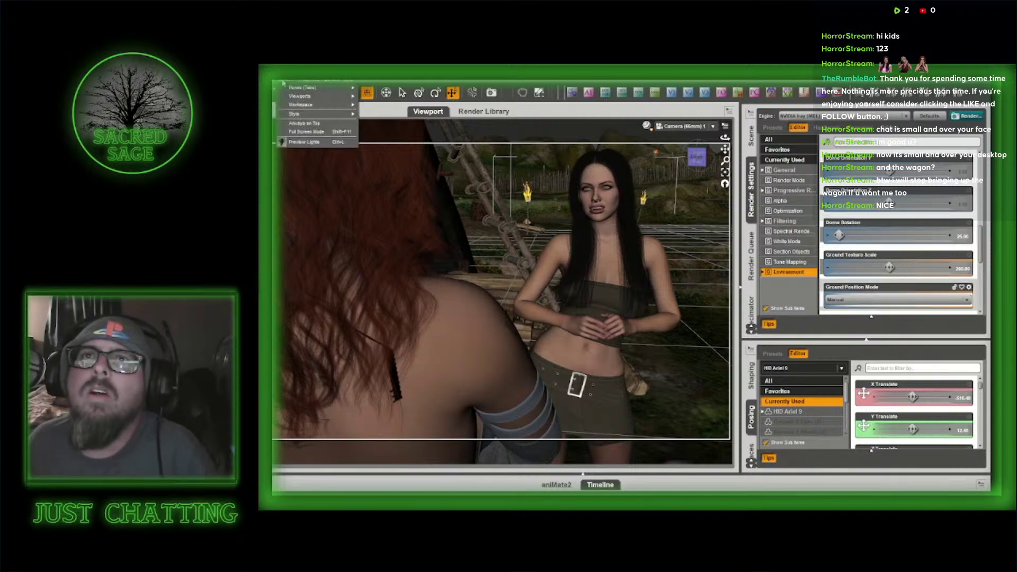
mouse_move(294, 105)
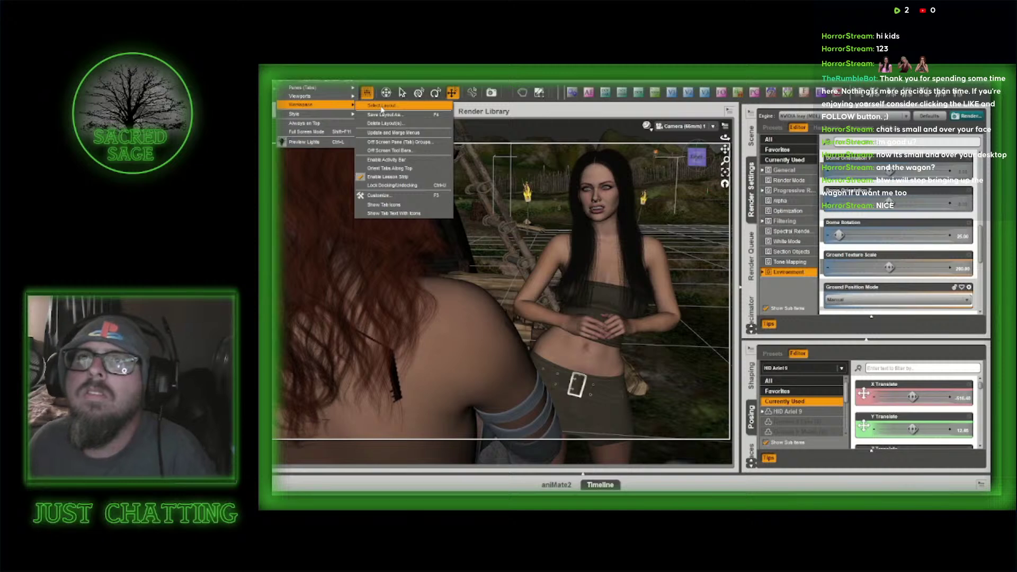
mouse_move(325, 118)
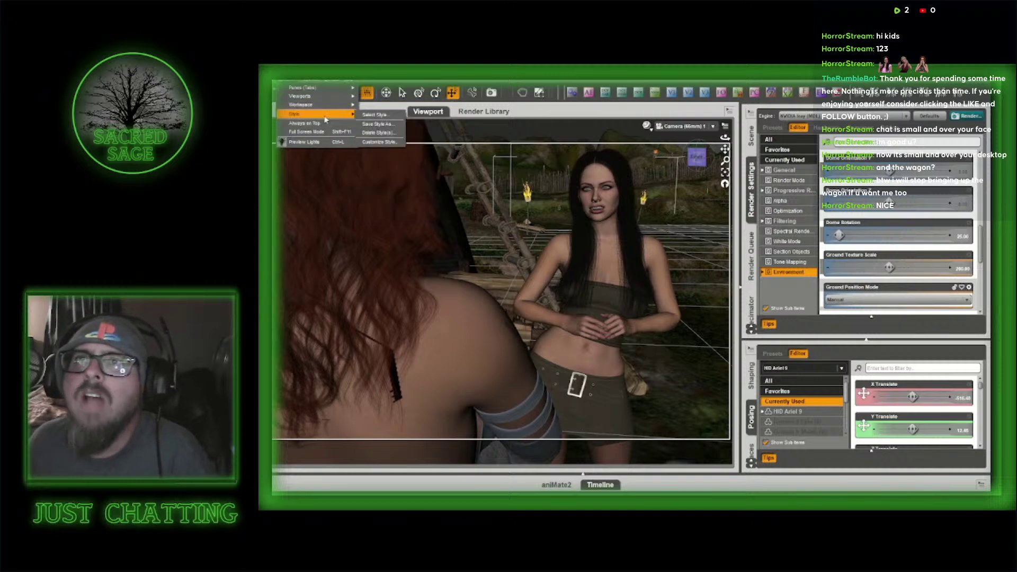
click(376, 116)
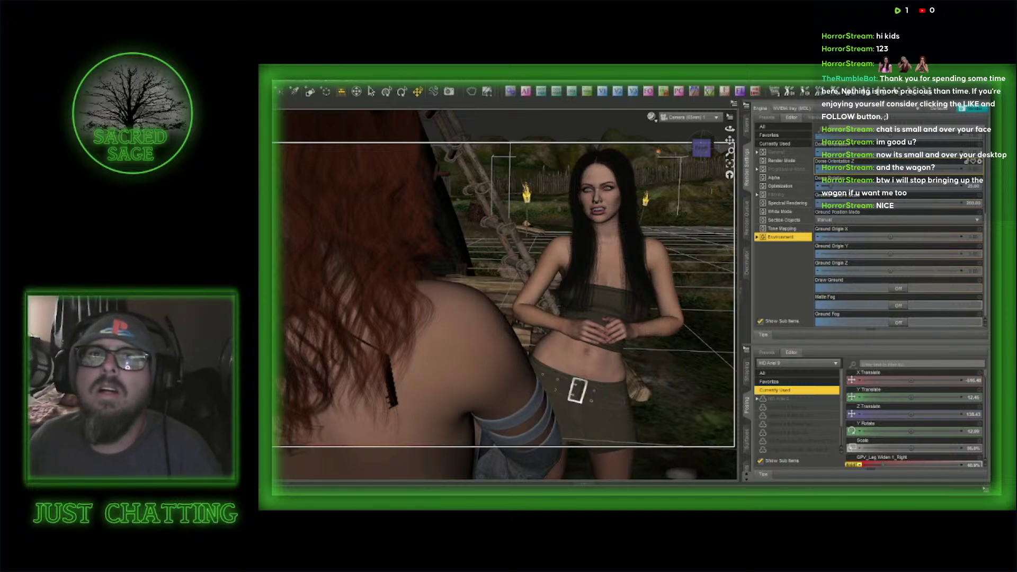
key(F7)
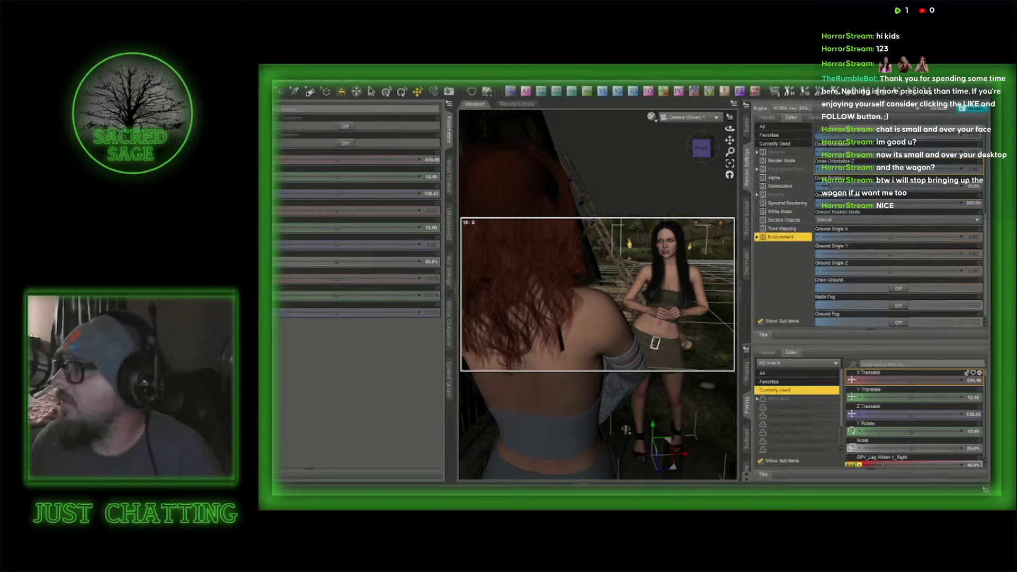
- Switch to the Perspective View, collapse the pane beside the viewport and frame a front close-up of the red-haired figure's face
click(687, 117)
click(683, 121)
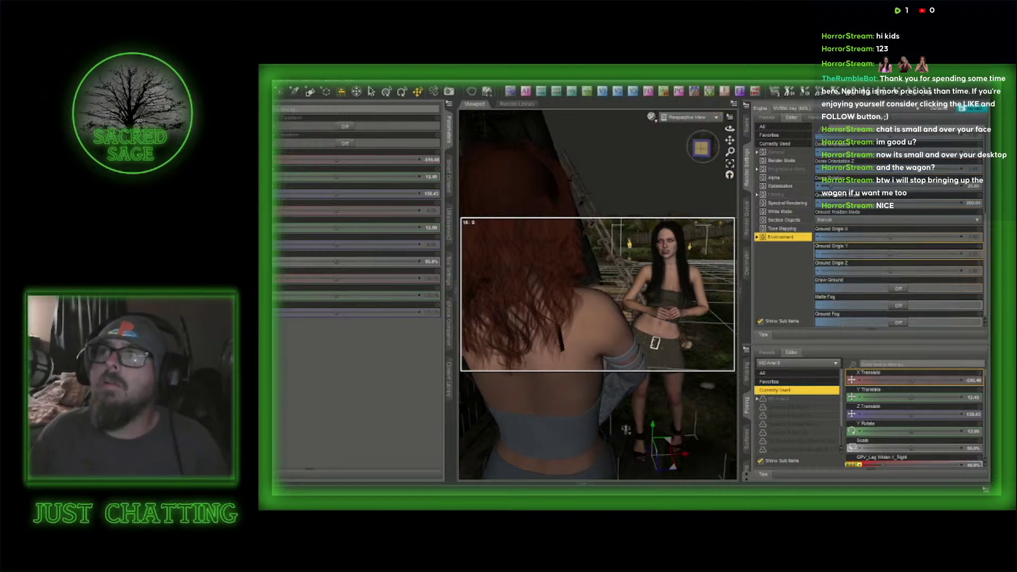
drag(710, 150, 742, 180)
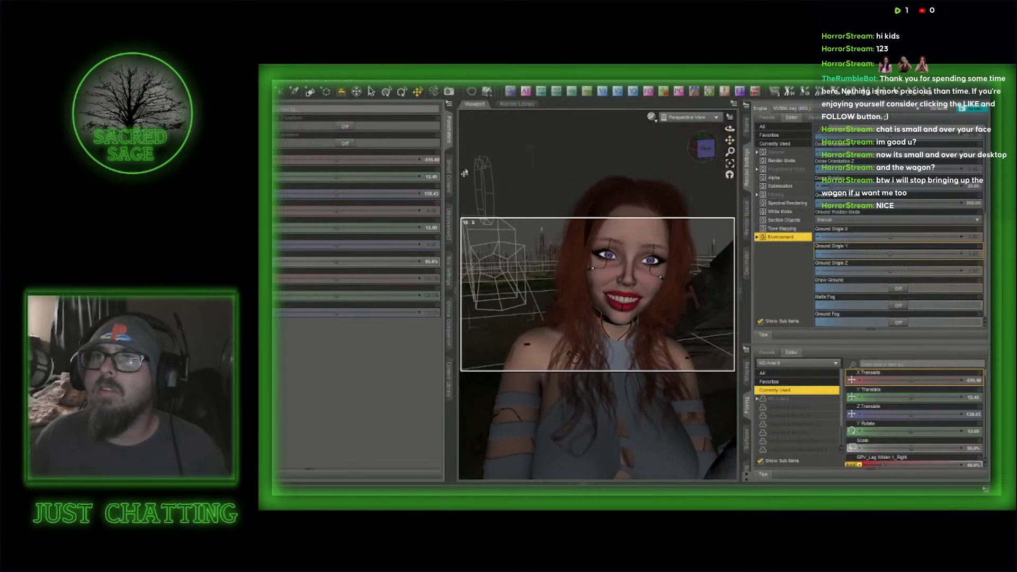
drag(729, 141, 707, 142)
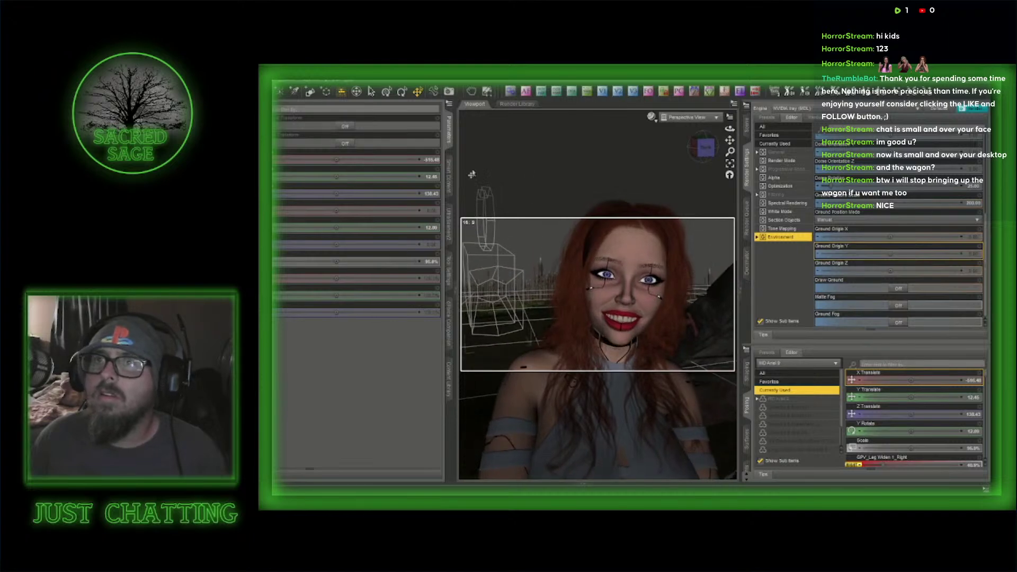
click(448, 139)
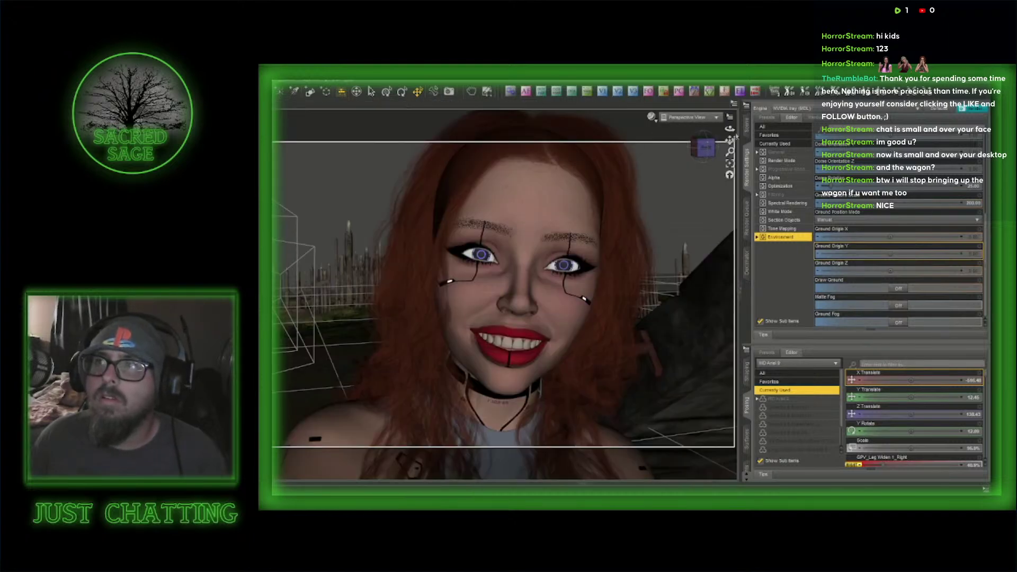
drag(730, 141, 735, 154)
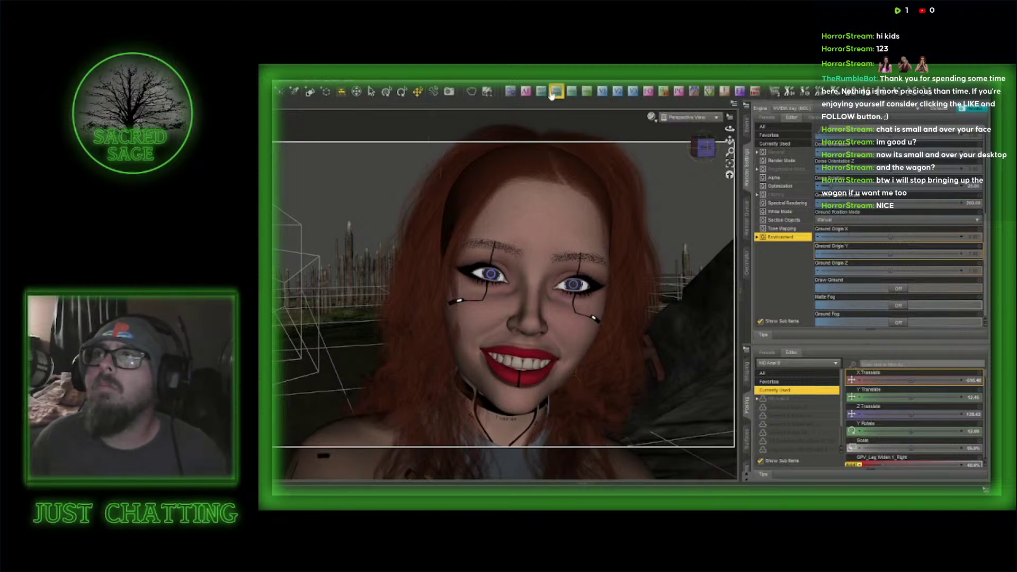
- Create a new camera from the close-up view and delete the old Camera 1 from the scene
click(586, 91)
click(490, 214)
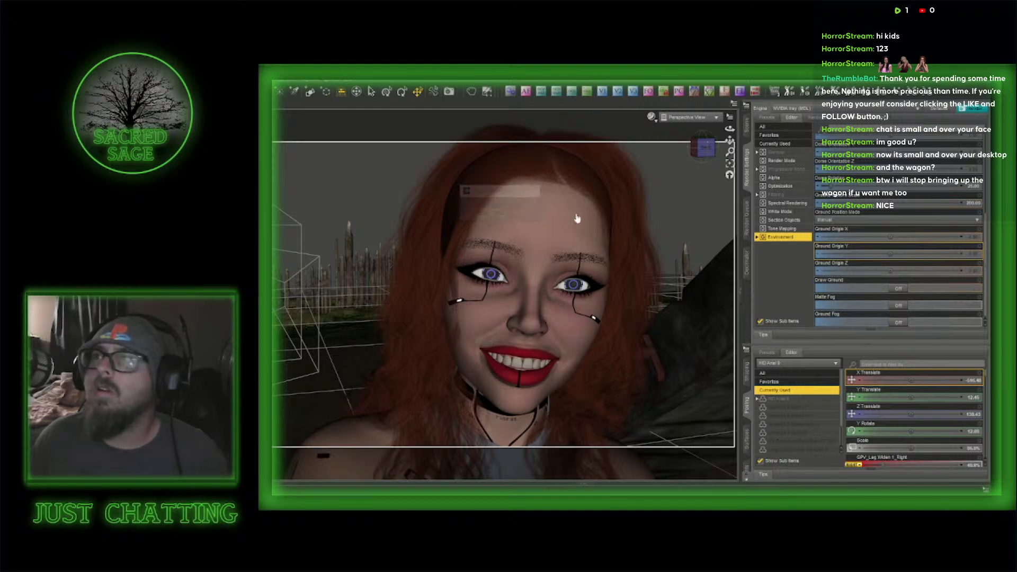
click(746, 129)
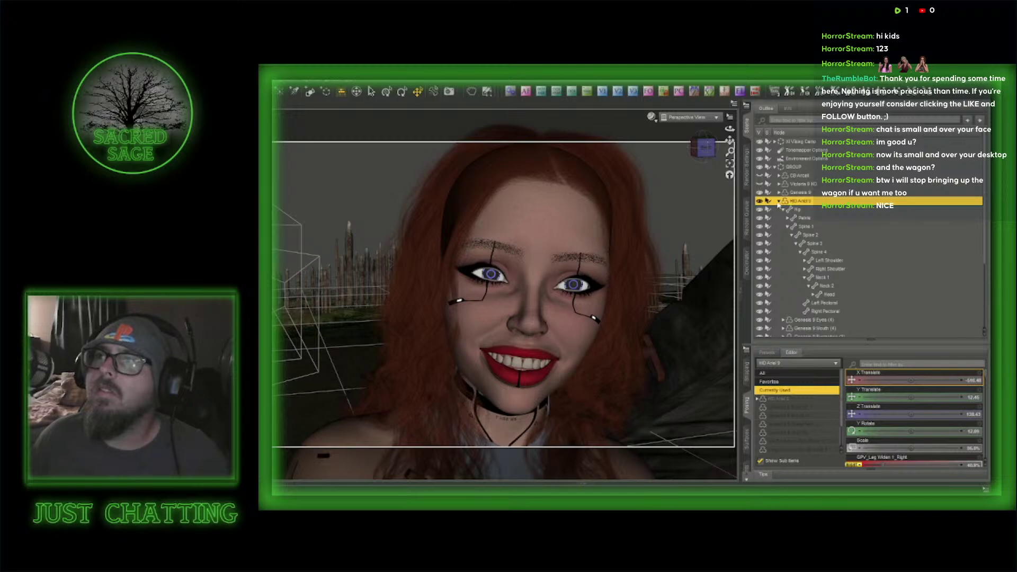
click(778, 201)
click(807, 226)
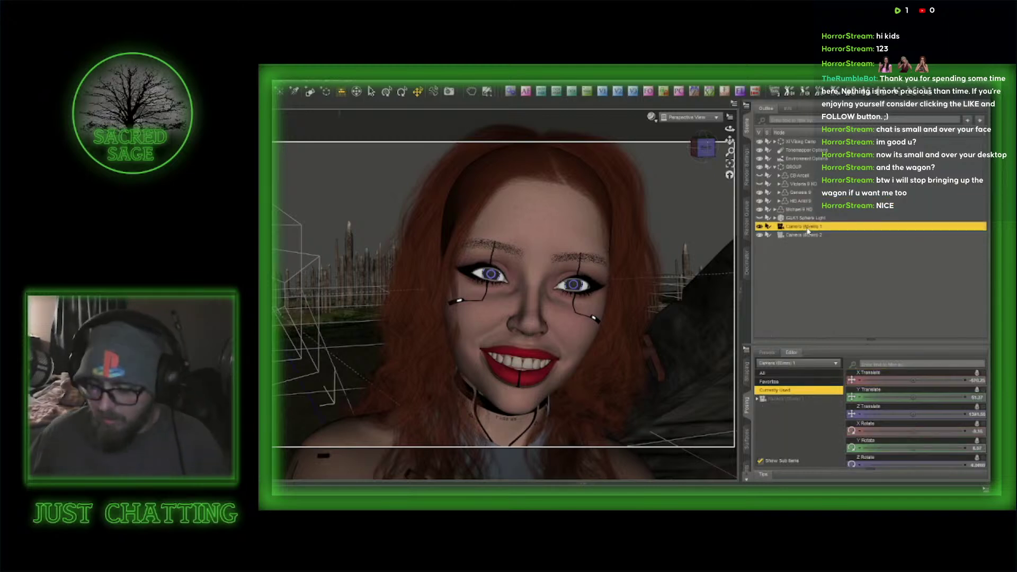
key(Delete)
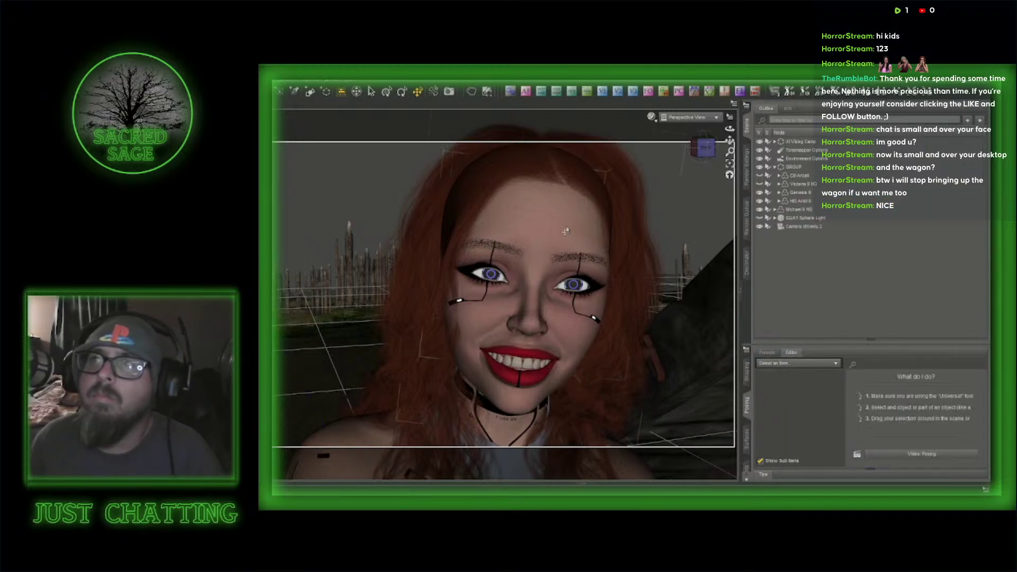
- Select the red-haired Genesis 9 figure and look through Camera 2 in the viewport
click(561, 221)
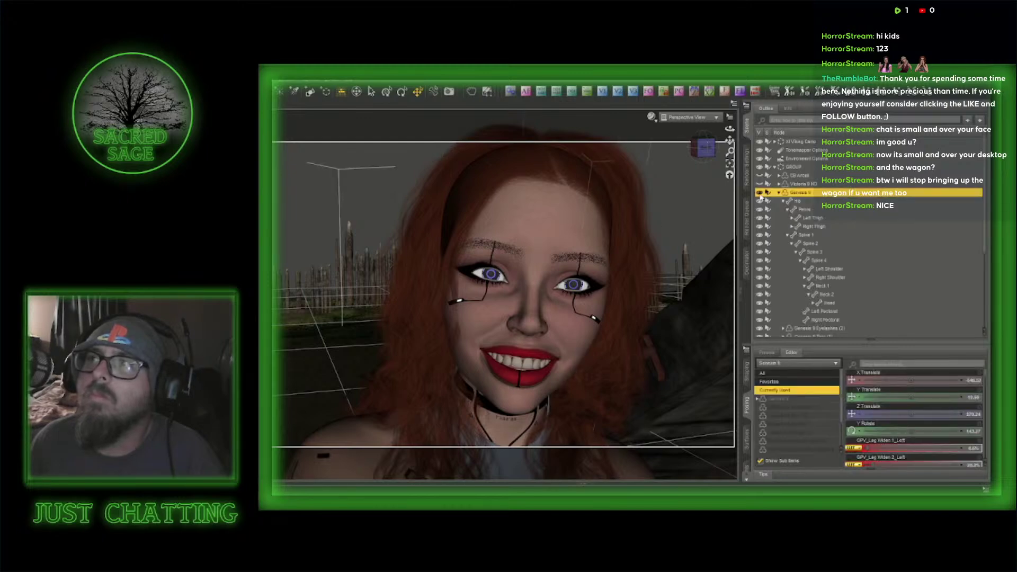
click(688, 117)
click(678, 188)
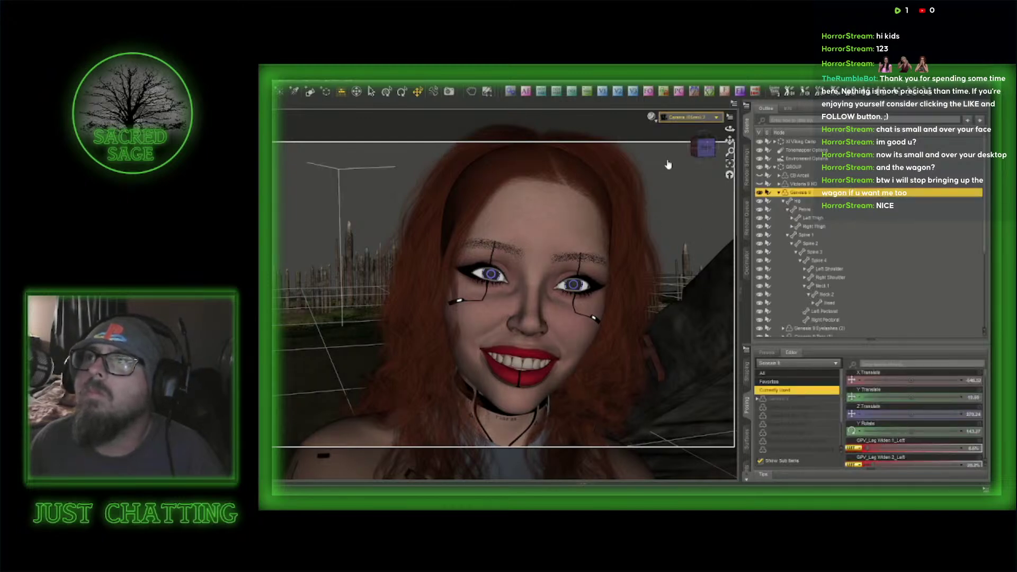
click(526, 92)
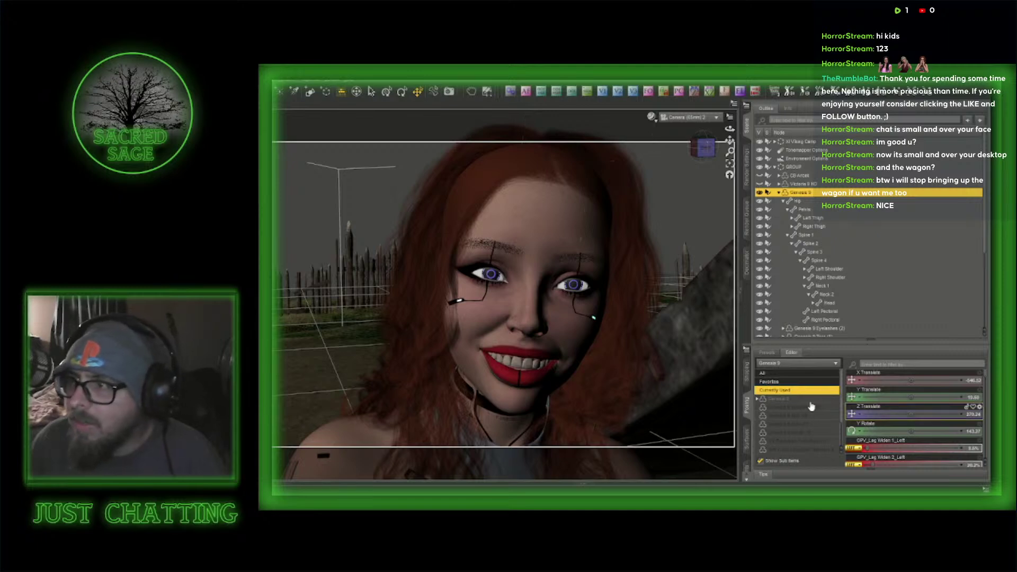
- List the Genesis 9 figure's currently used pose parameters and enlarge the parameter area at the expense of the scene list
scroll(808, 415, down, 2)
scroll(804, 405, up, 2)
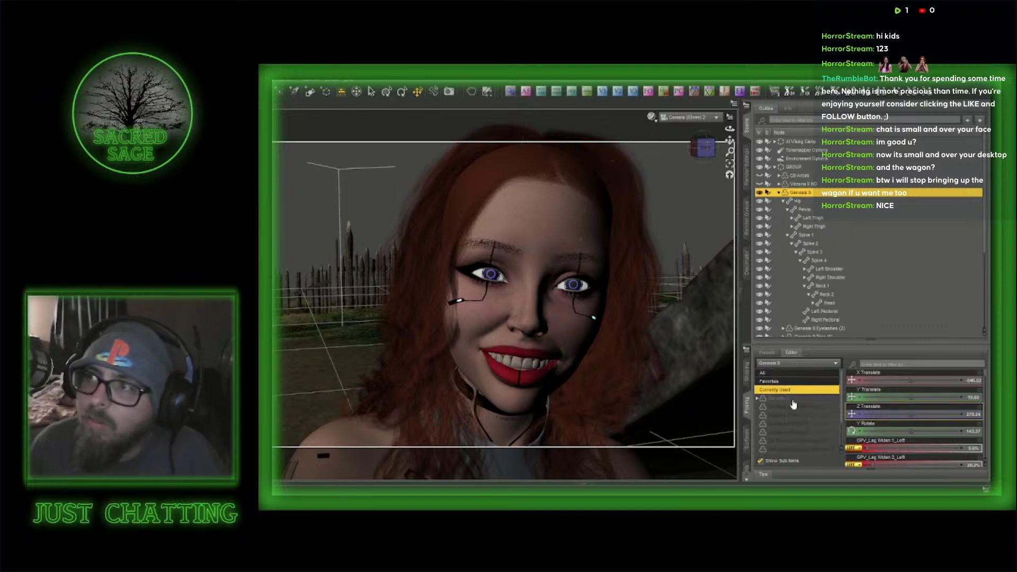
click(793, 400)
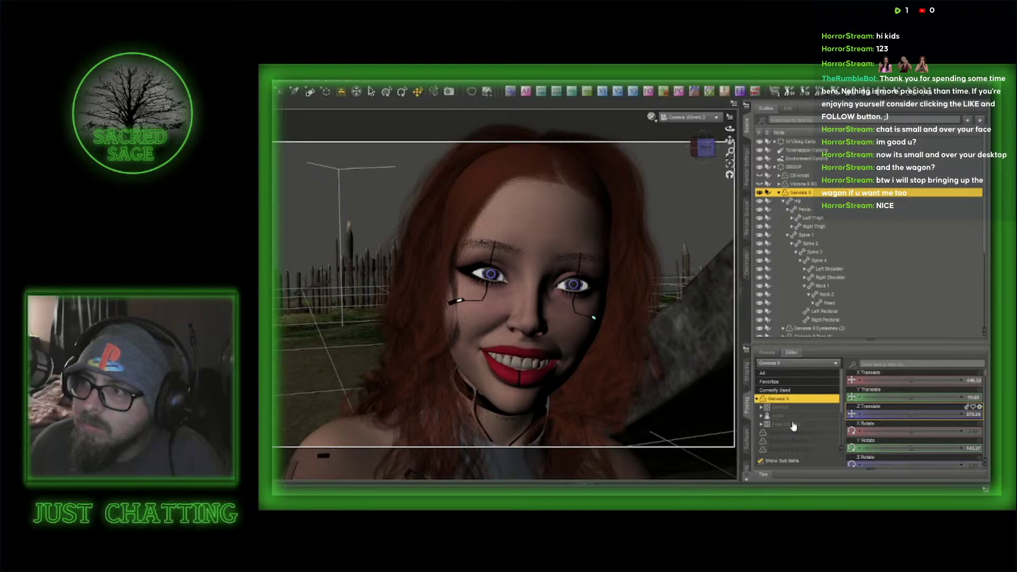
click(793, 390)
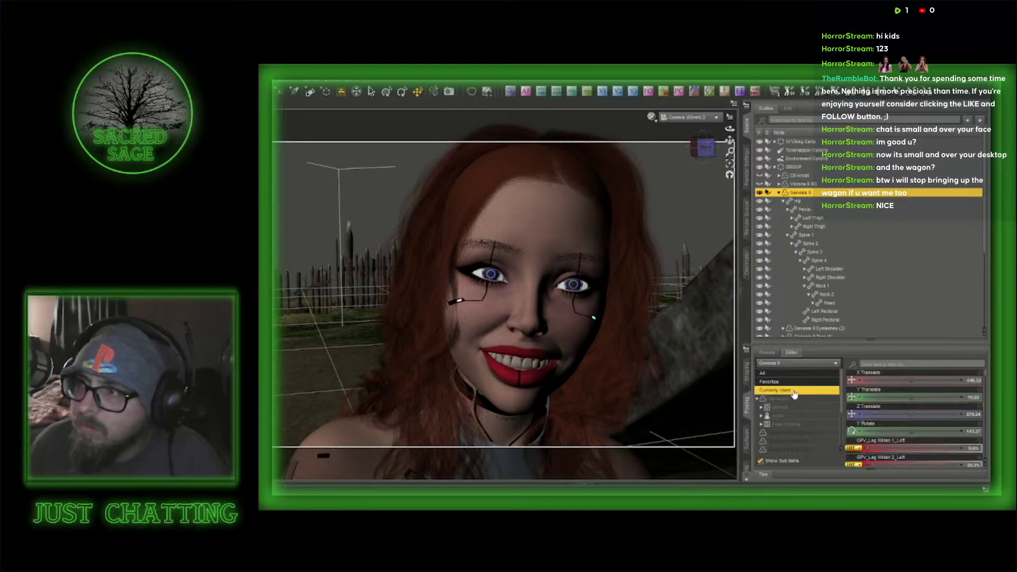
scroll(915, 426, down, 5)
scroll(915, 427, down, 1)
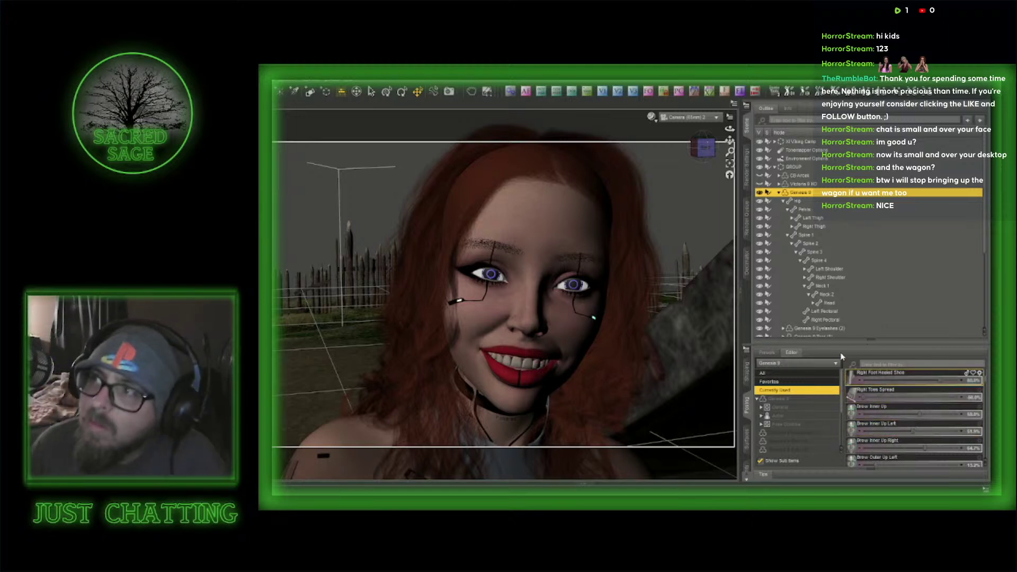
drag(842, 339, 841, 294)
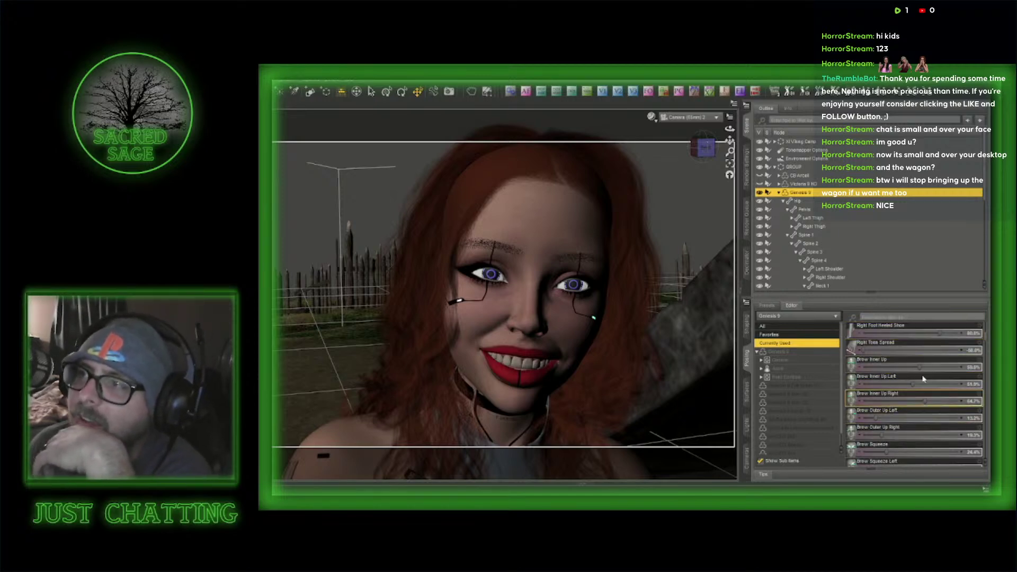
- Clear the figure's old smile by zeroing the two PTF HT sad and happy expression dials and Jaw Open
scroll(891, 377, down, 8)
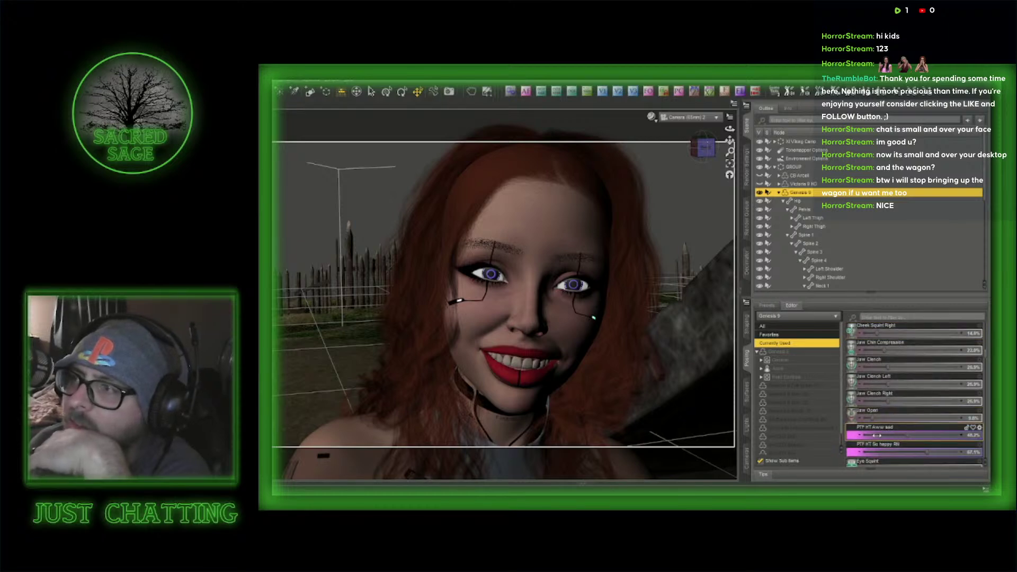
drag(875, 435, 863, 434)
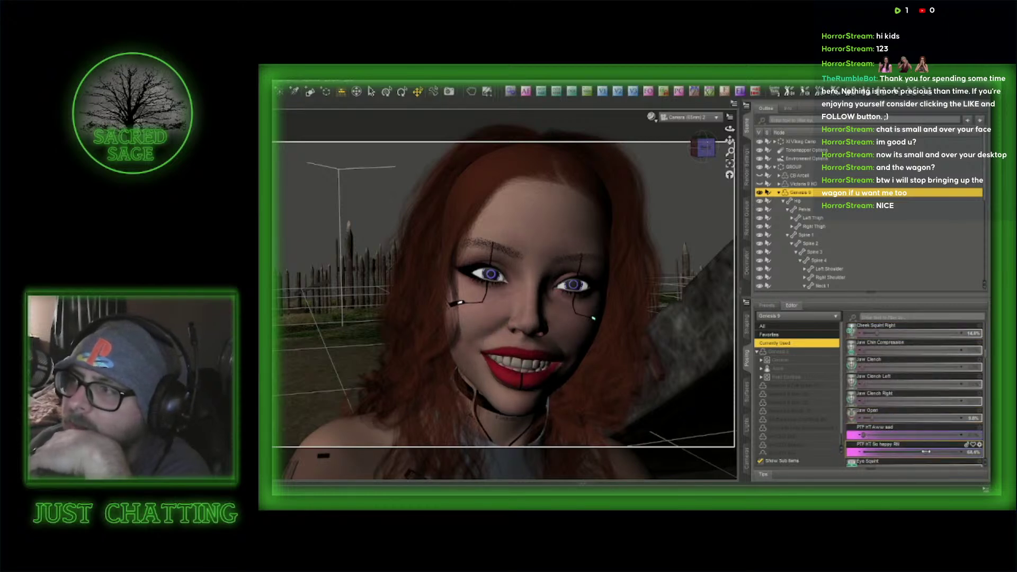
drag(919, 451, 862, 452)
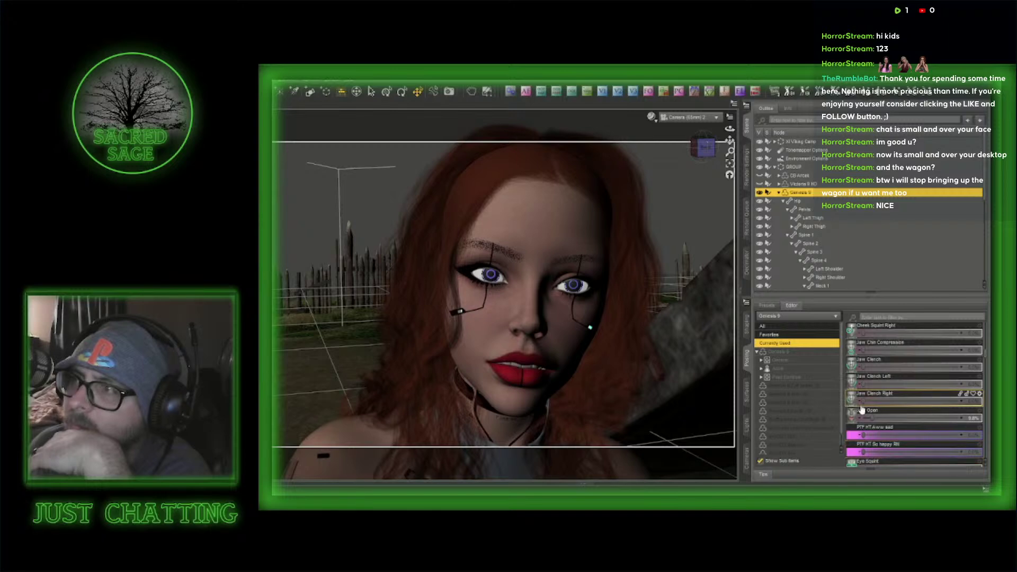
drag(870, 417, 862, 416)
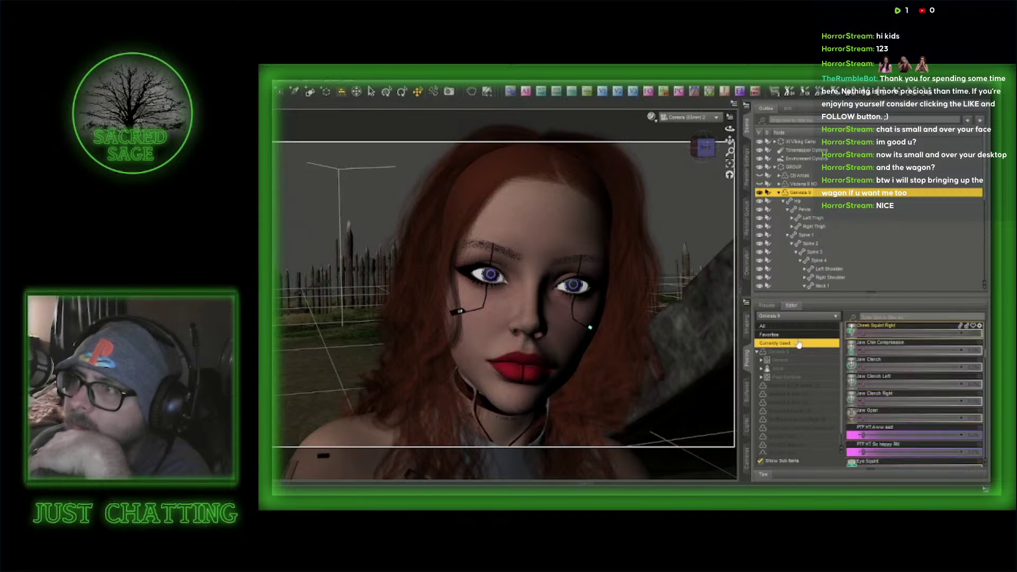
- Filter the figure's Pose Controls by "surp" and set Emotions-Surprised Disgusted-Victoria 9 to about 26%
click(787, 378)
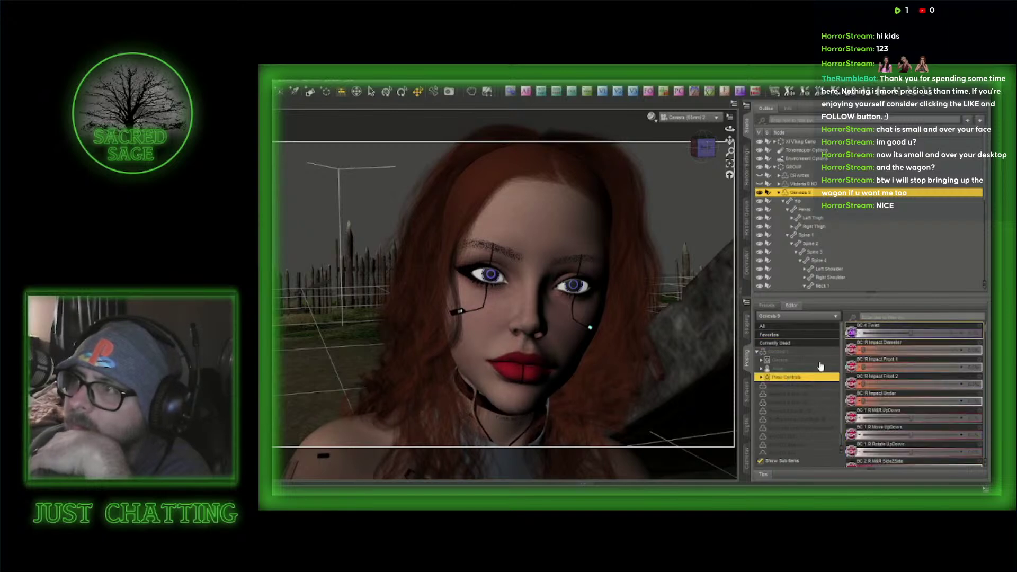
click(880, 316)
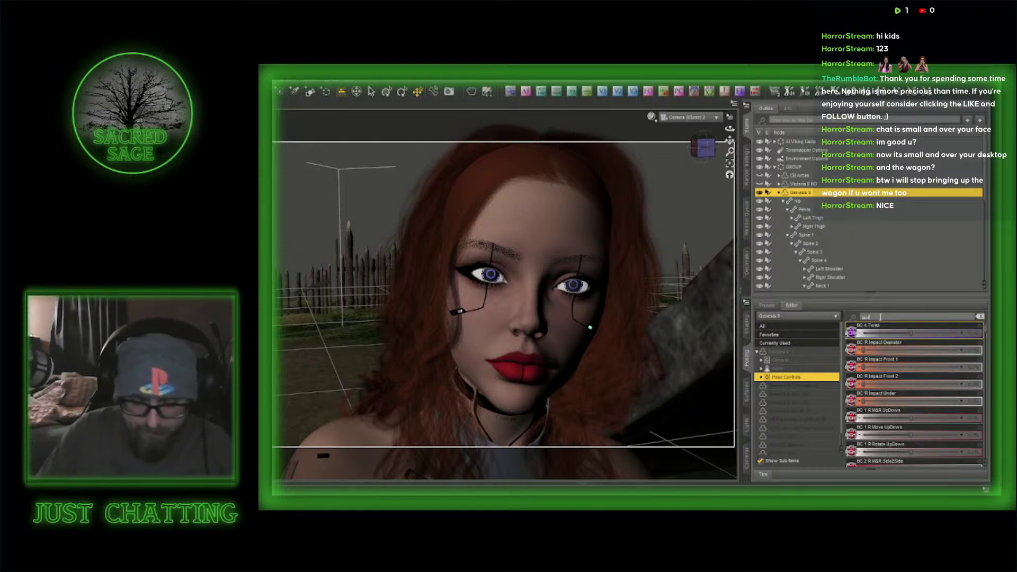
text(surp)
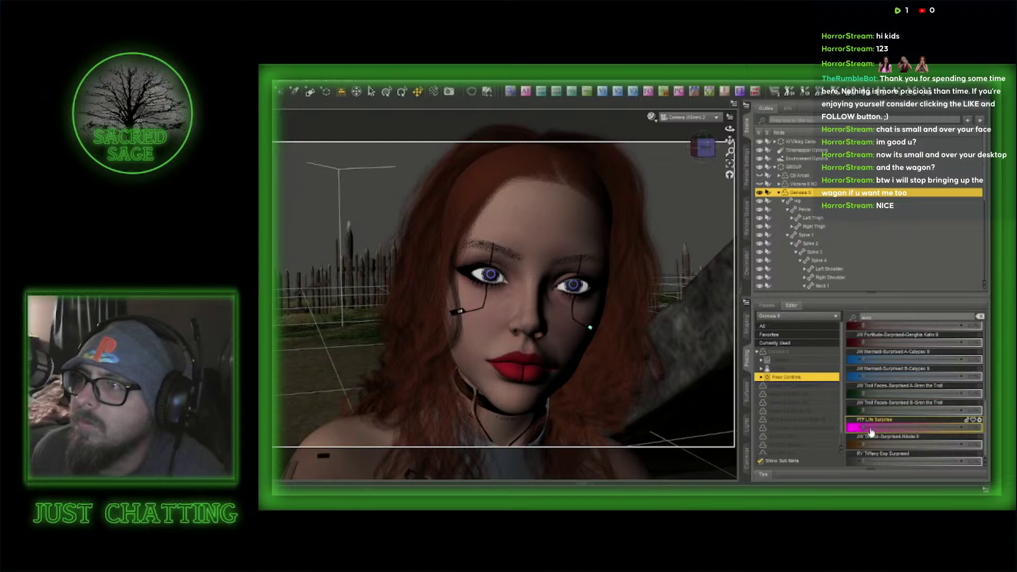
scroll(897, 439, down, 10)
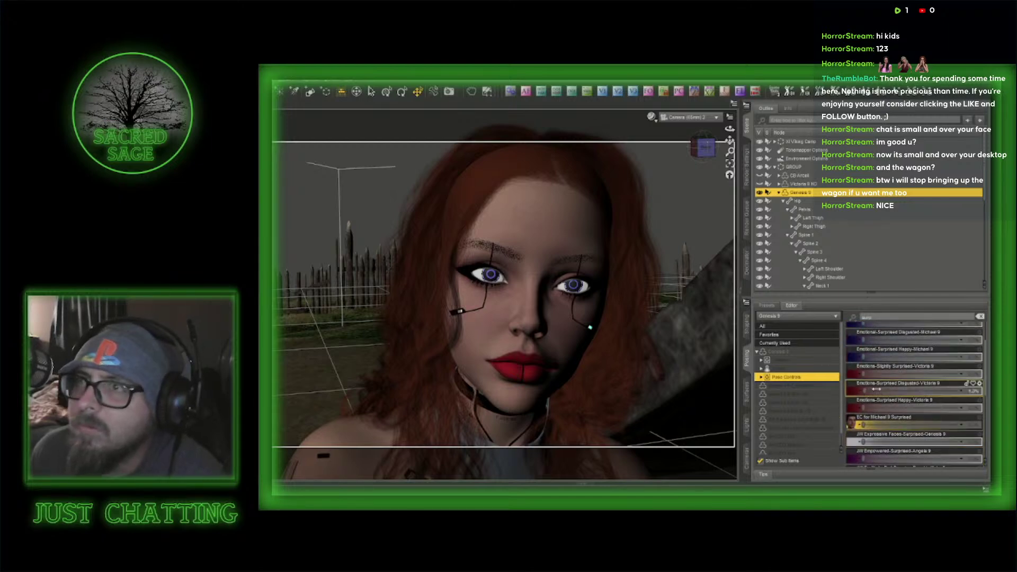
drag(874, 391, 904, 392)
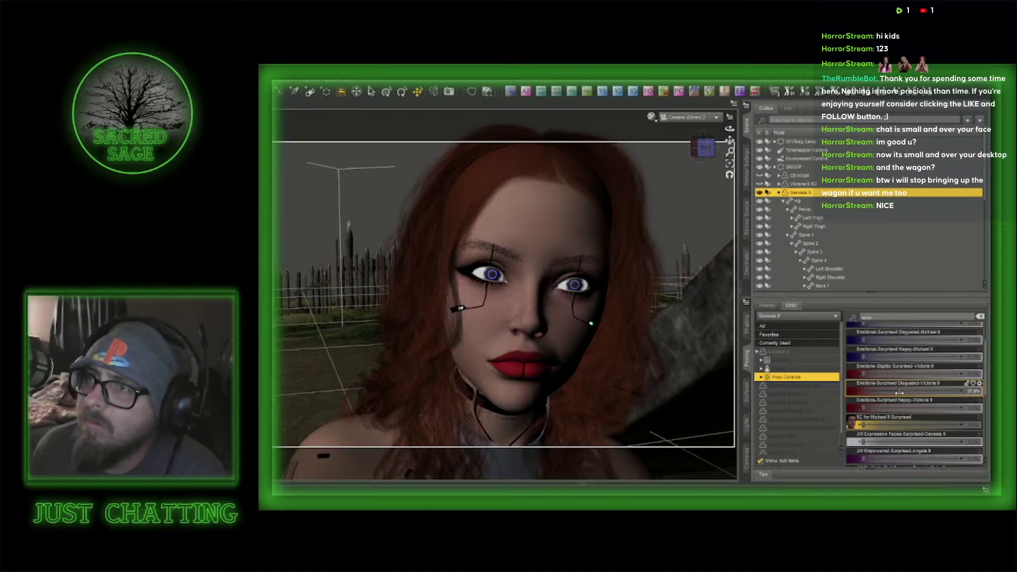
drag(899, 391, 862, 408)
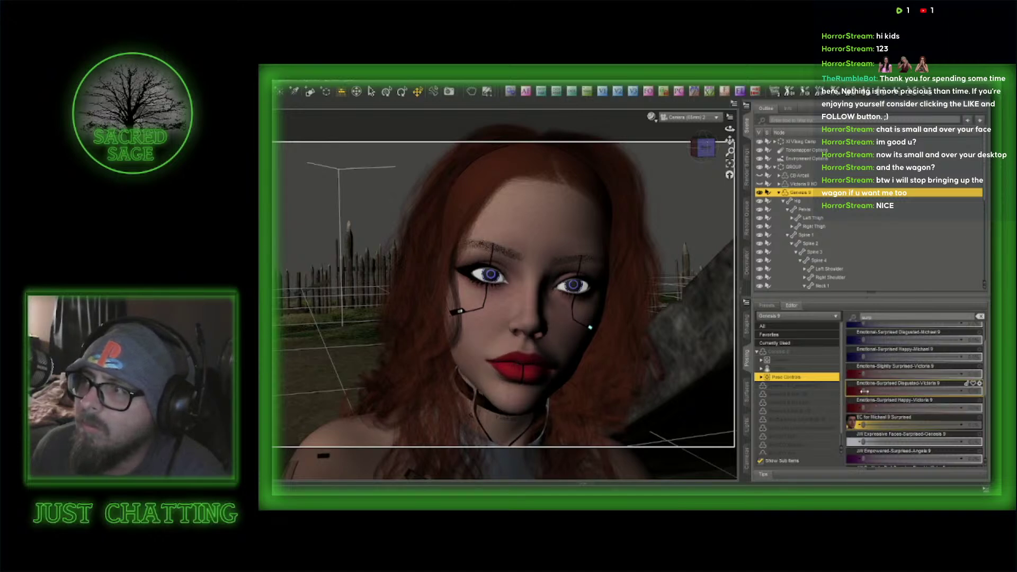
drag(864, 391, 888, 390)
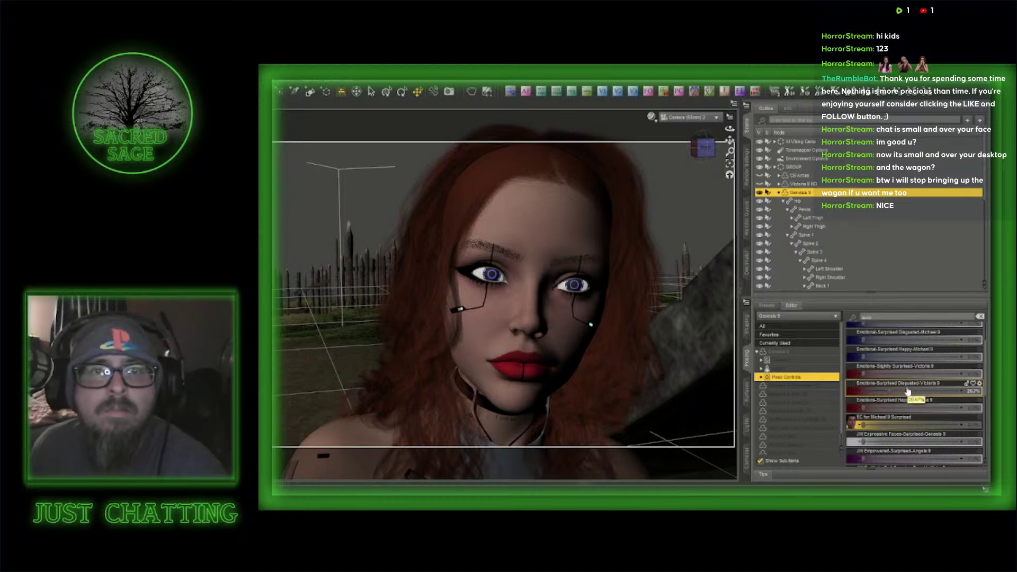
scroll(932, 332, up, 1)
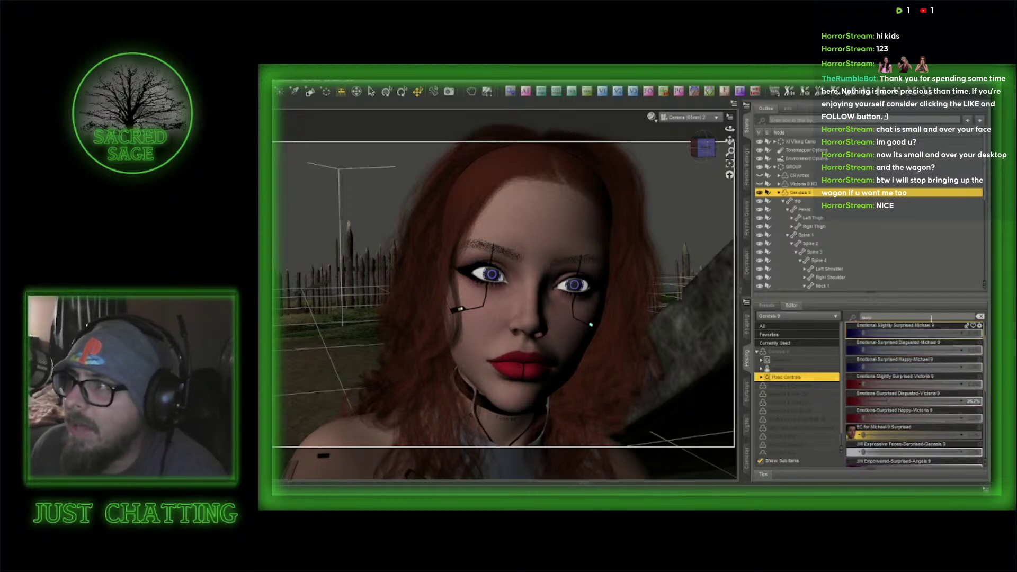
- Filter the controls by "sad", try the Sad Simple-Victoria 9 expression, and set JW Expressive Faces-Sad-Genesis 9 to about 39%
double_click(863, 318)
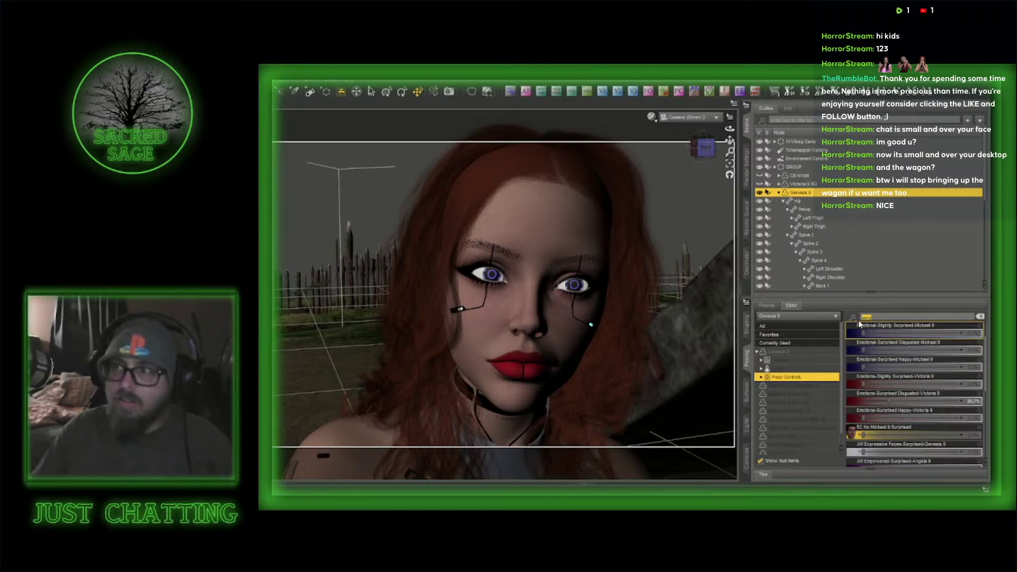
text(sad)
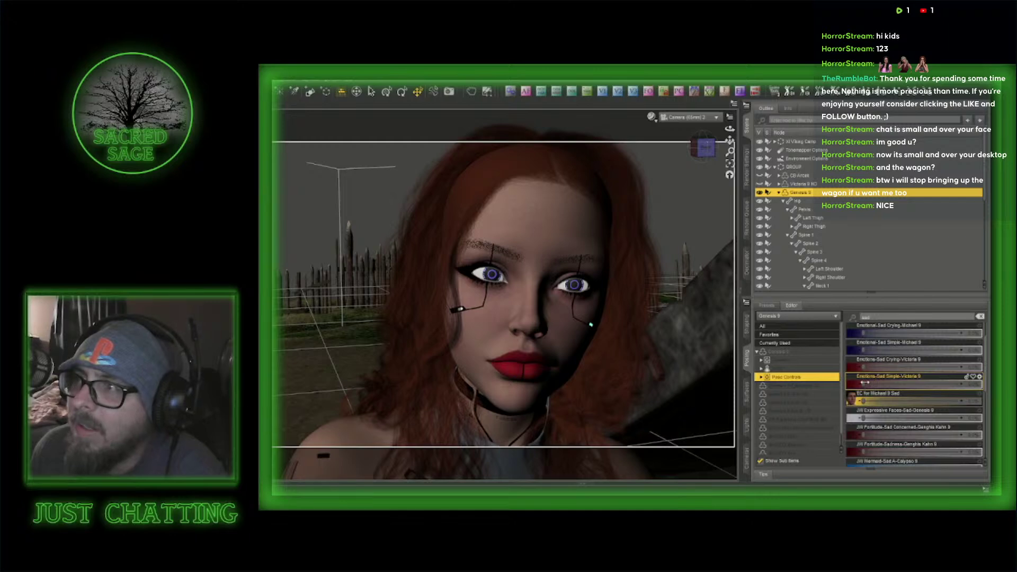
drag(869, 387, 892, 387)
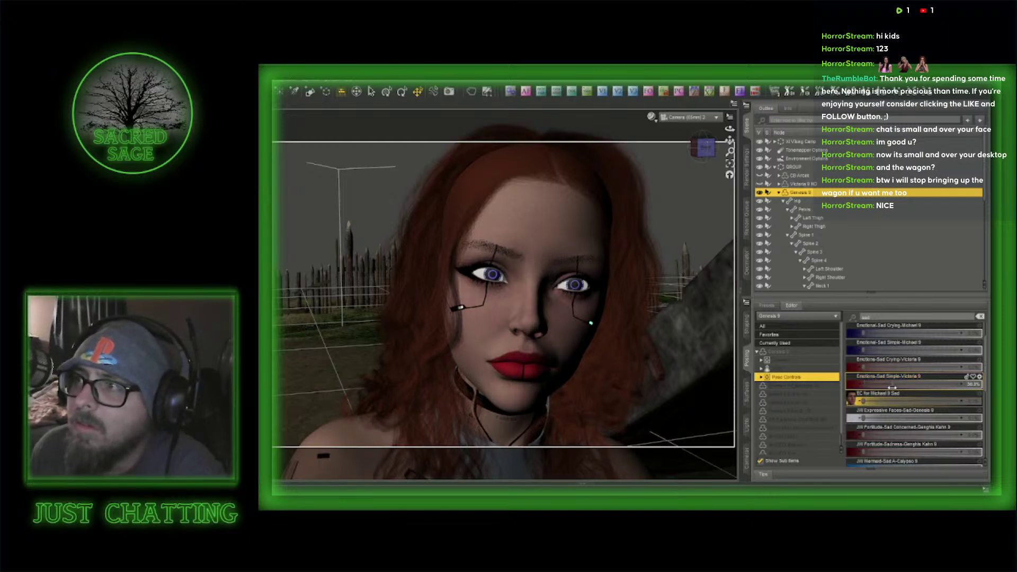
drag(881, 387, 901, 420)
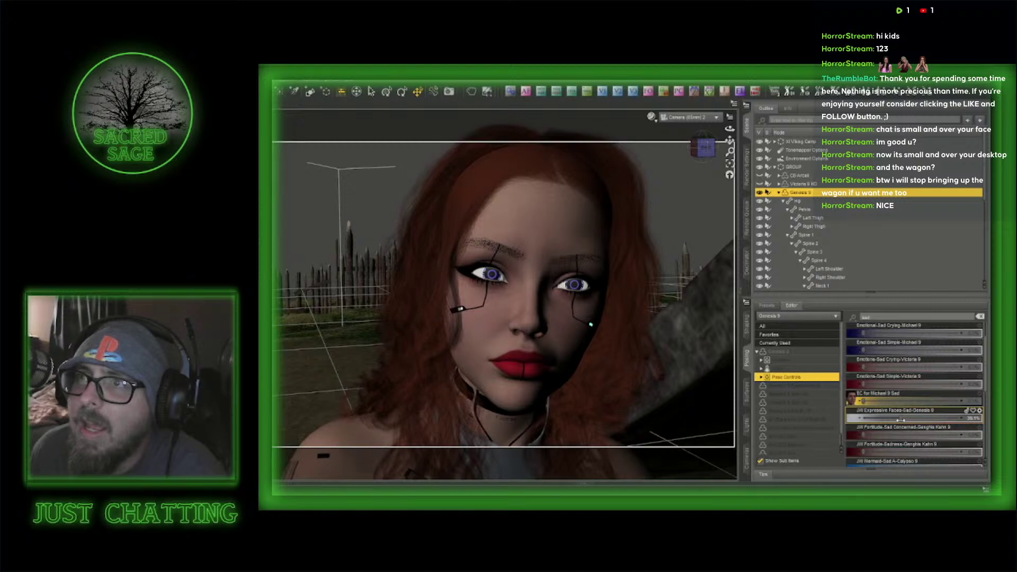
- Among the figure's currently used pose parameters, clear the name filter and strengthen Emotions-Surprised Disgusted-Victoria 9
click(791, 343)
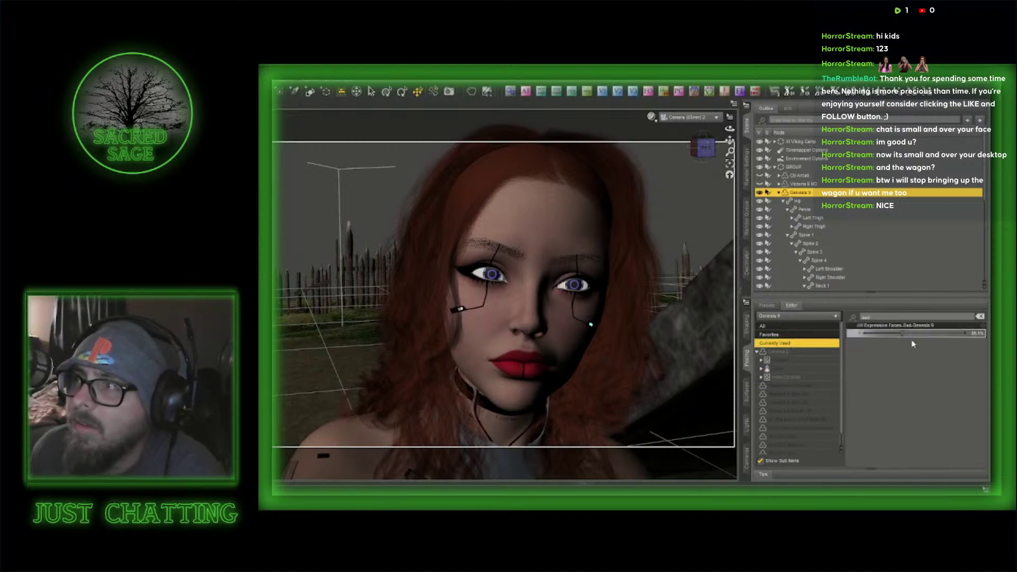
click(979, 316)
scroll(922, 402, down, 5)
scroll(922, 415, down, 5)
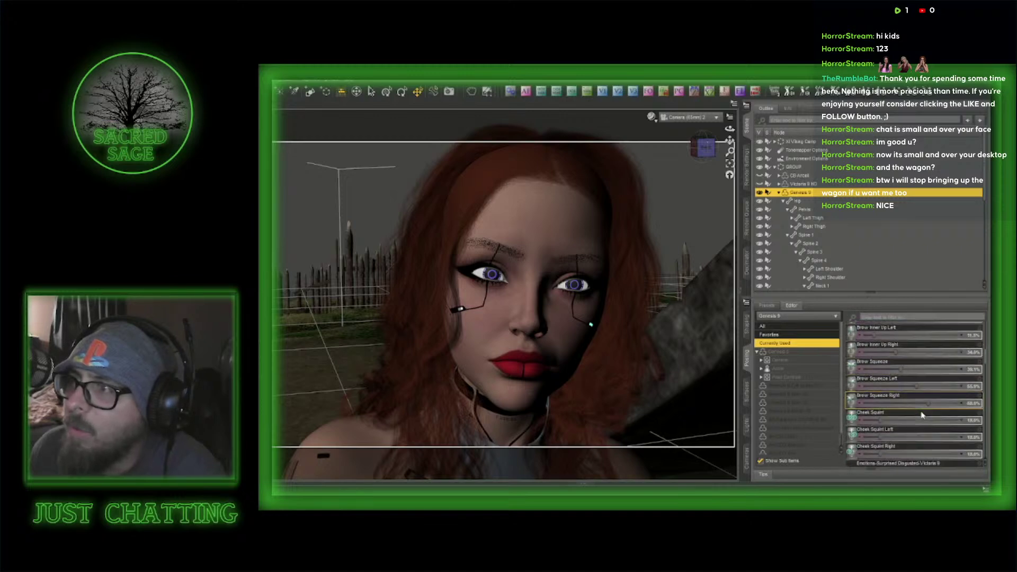
drag(888, 365, 901, 366)
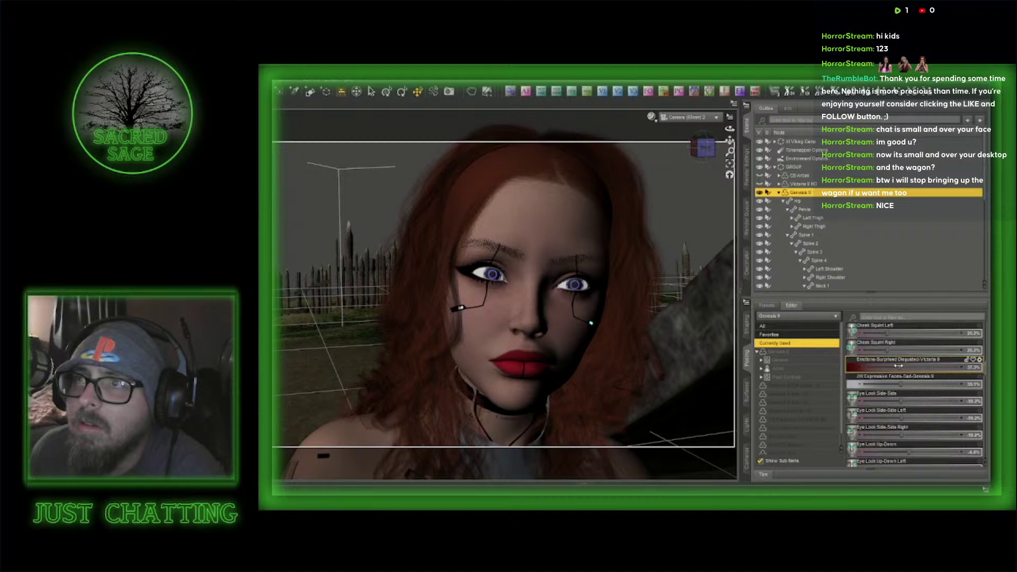
mouse_move(897, 365)
mouse_down()
mouse_move(875, 368)
mouse_move(895, 366)
mouse_up()
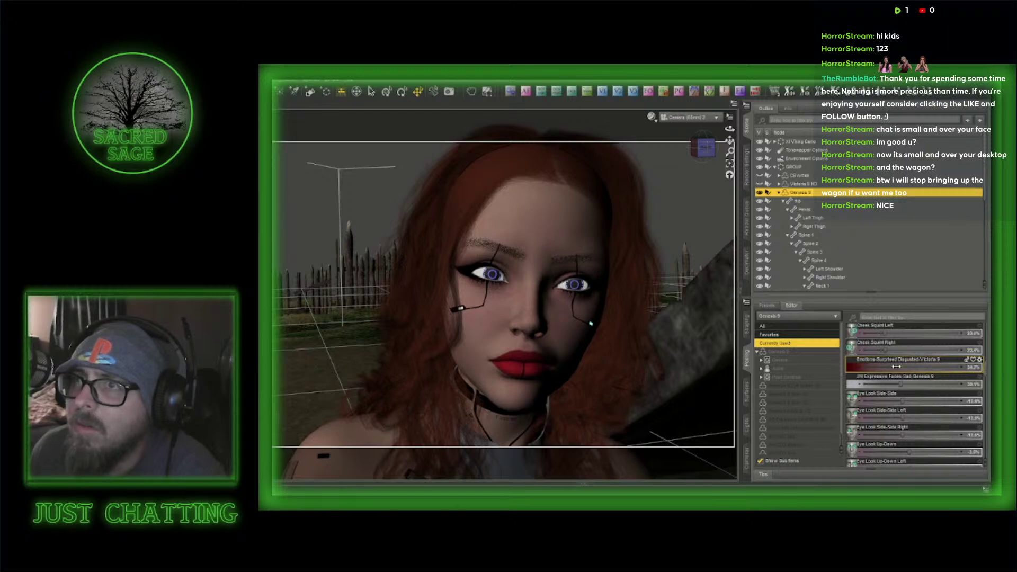
- In the head's Cheek and Jaw pose controls, set Jaw Open to about 24% to part the lips
click(793, 377)
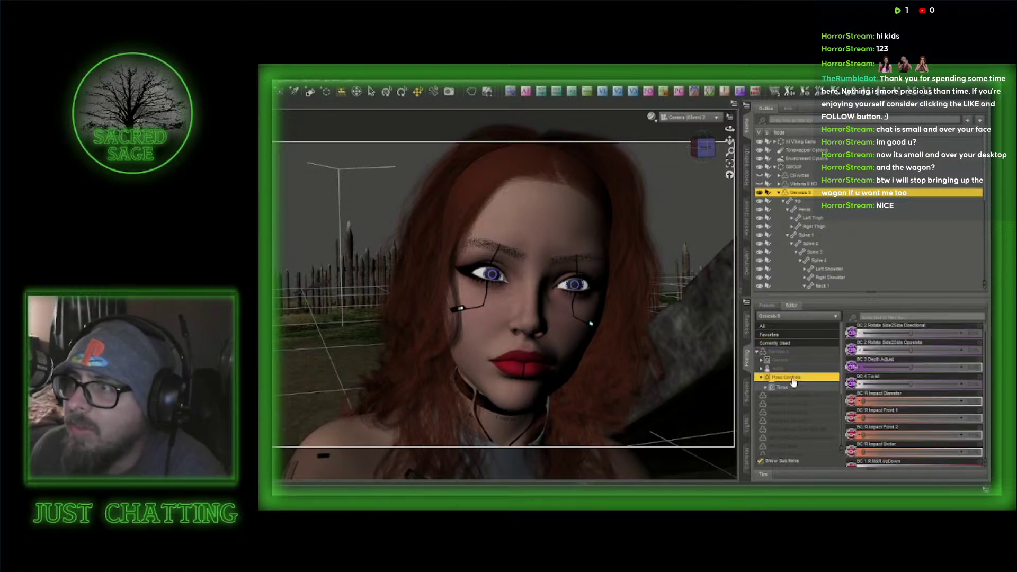
double_click(789, 418)
click(797, 436)
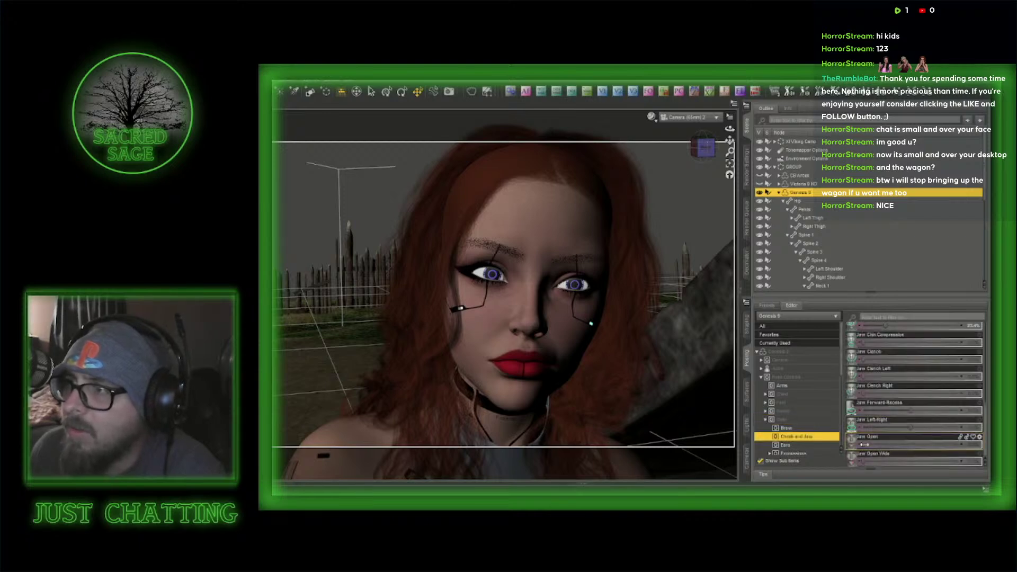
drag(864, 445, 886, 442)
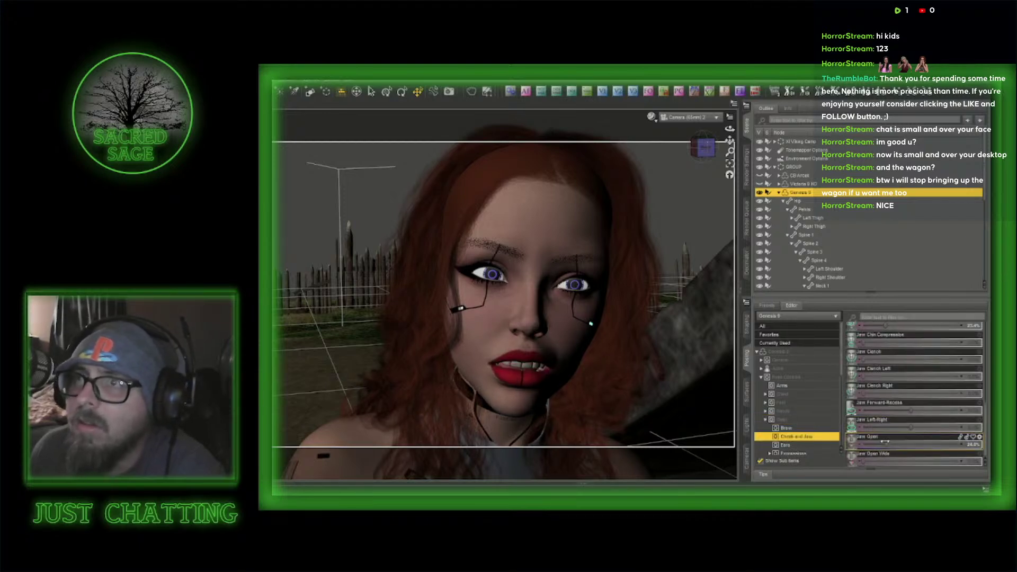
- Choose a higher F/Stop value for the close-up camera
click(724, 92)
click(588, 237)
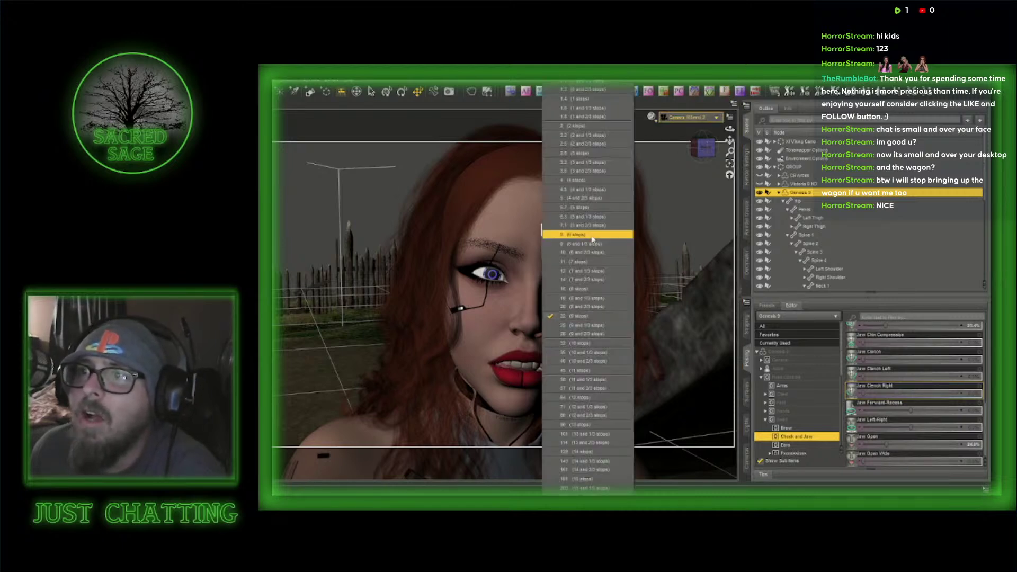
click(591, 409)
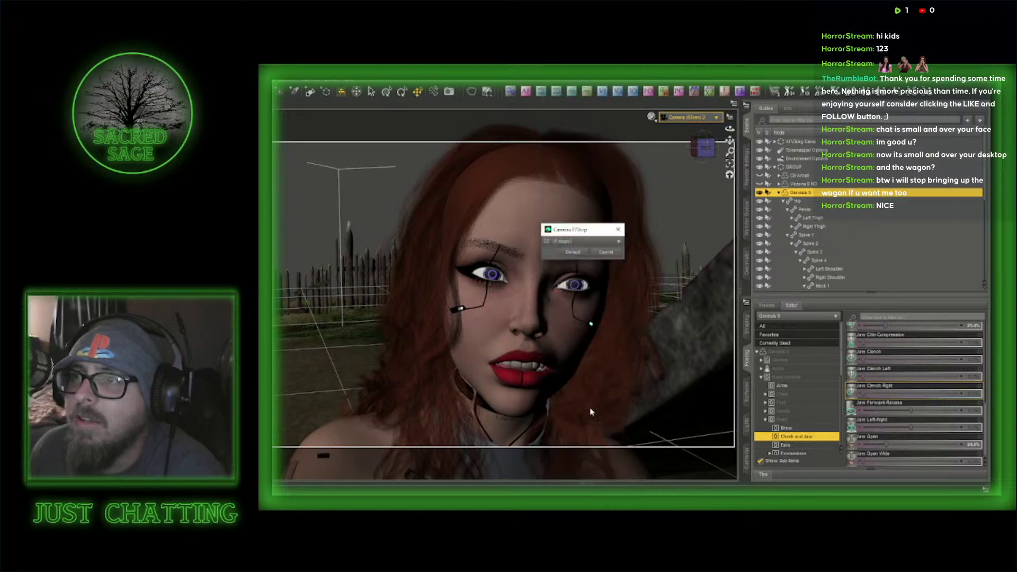
- Switch the viewport to the NVIDIA Iray preview and adjust the environment dome in the render settings to relight the face
click(651, 117)
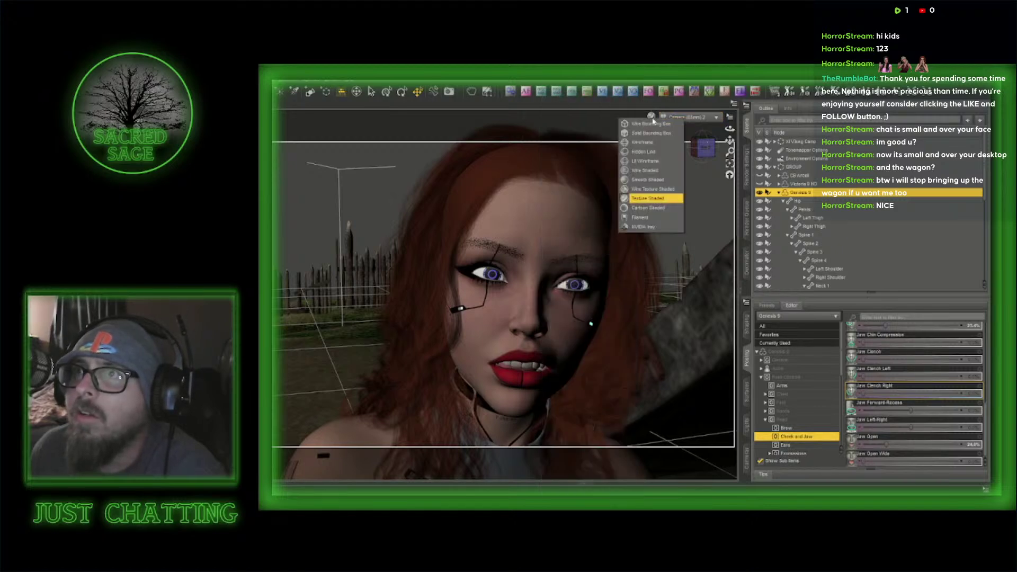
click(646, 221)
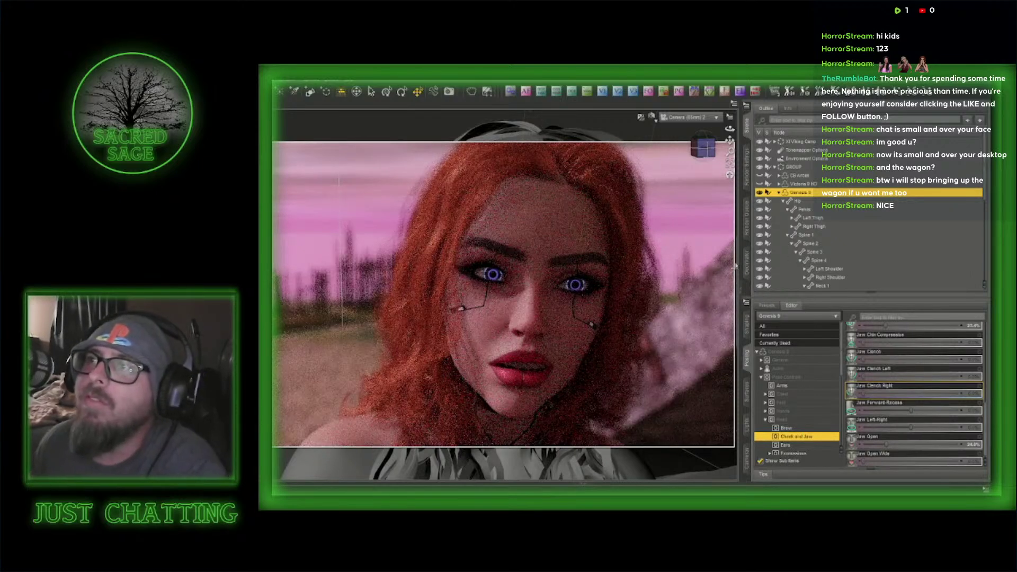
click(747, 180)
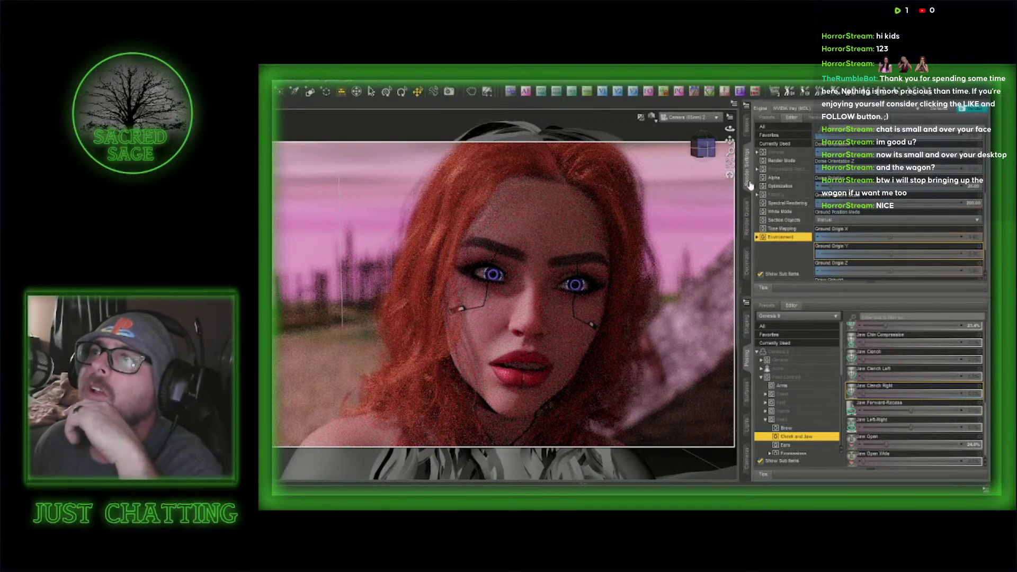
click(973, 187)
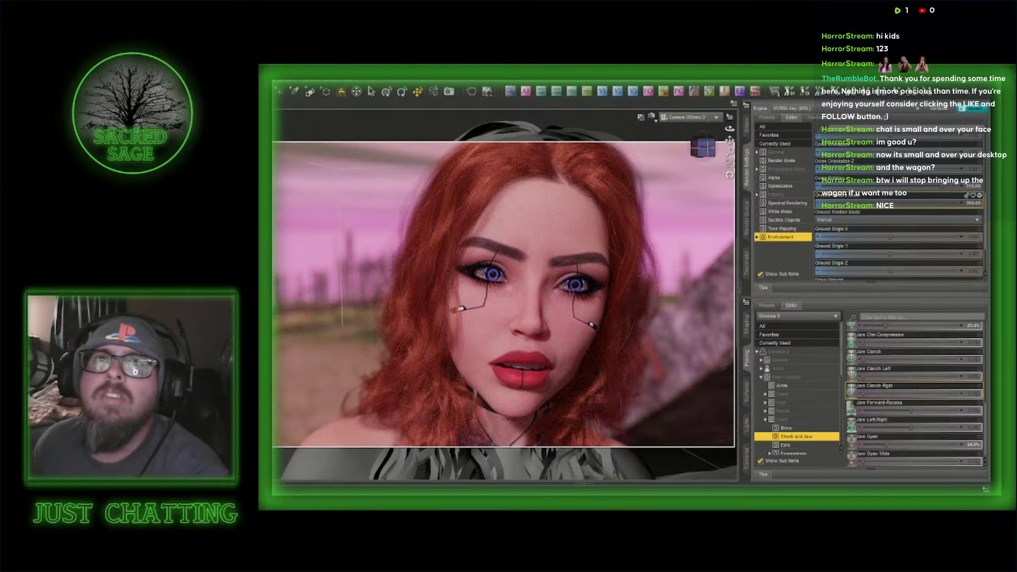
- Search the product library for eye products and open the contents of Cyber Eyes for Genesis 9
click(273, 128)
click(451, 187)
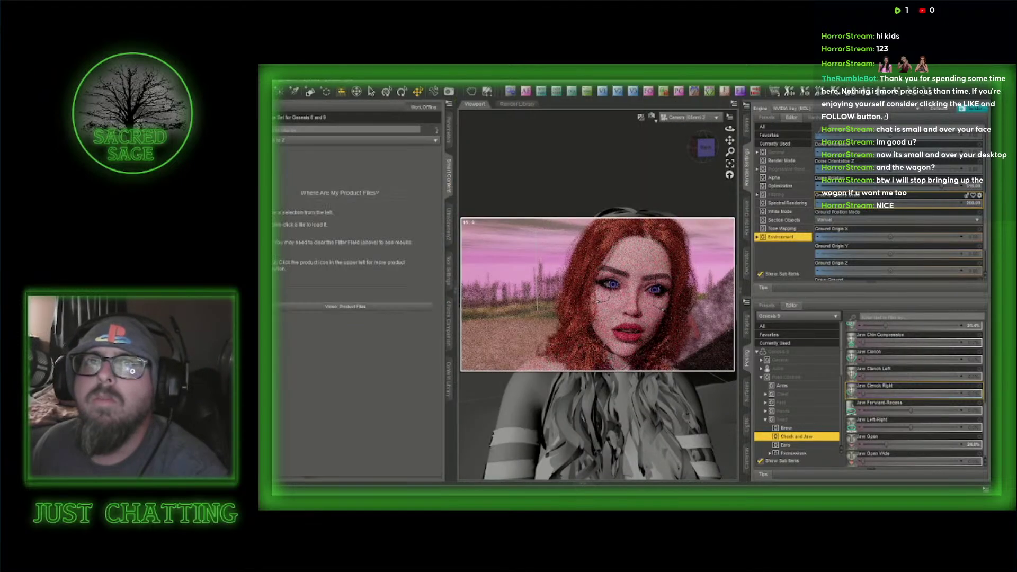
click(273, 118)
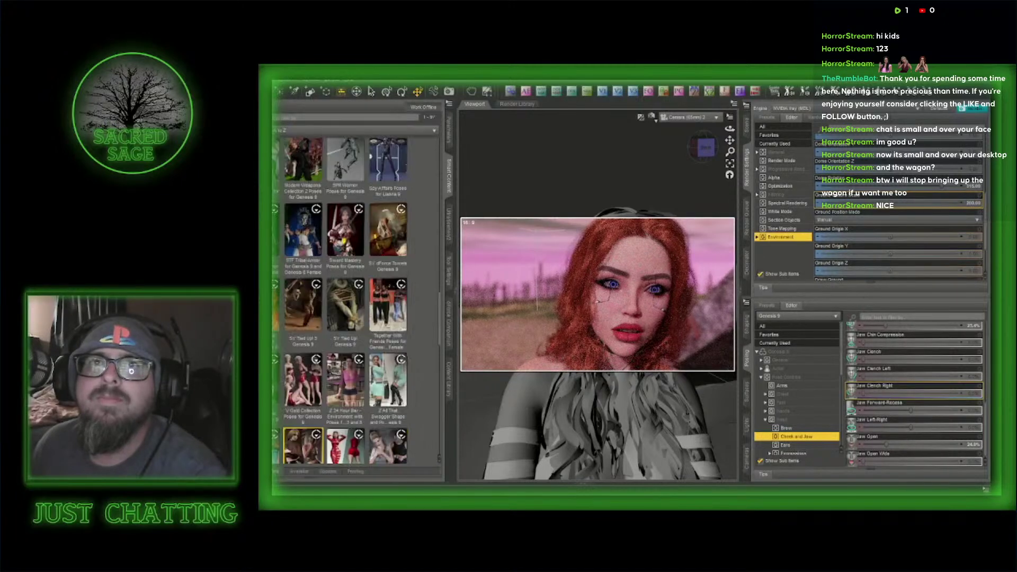
click(273, 125)
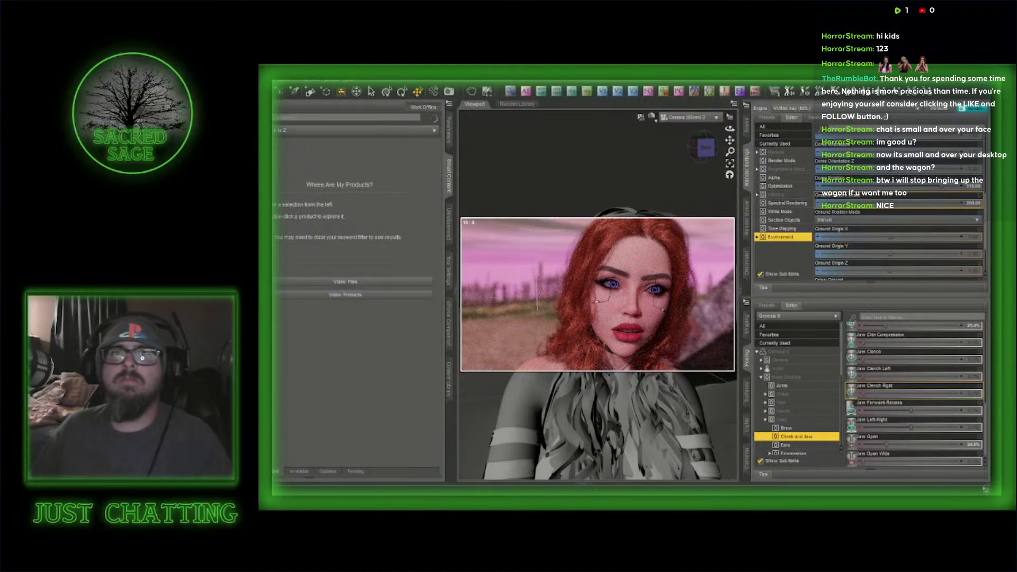
text(...)
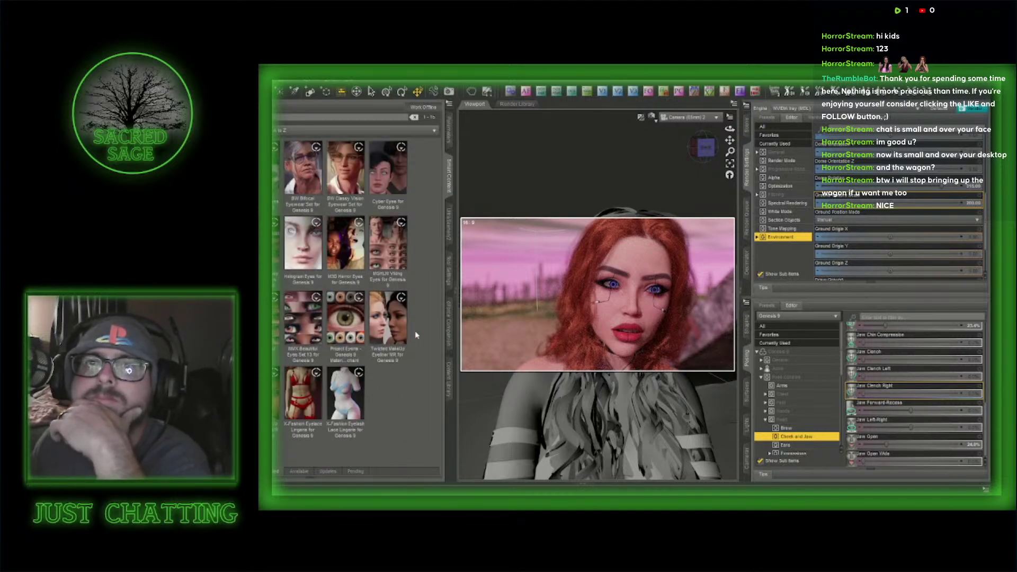
click(387, 180)
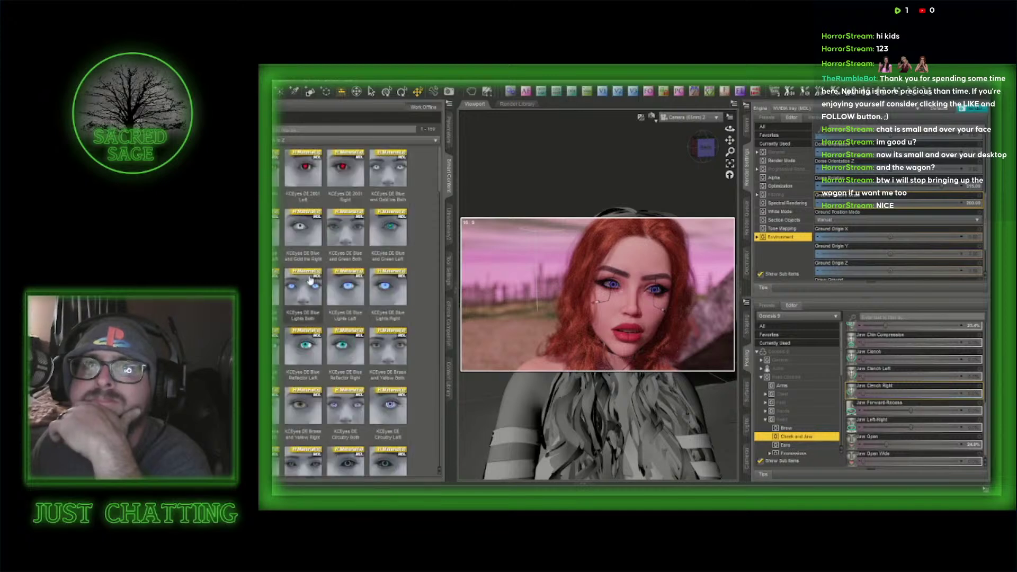
- Find the KCEyes DE Wired Eye Both material and apply it to the figure's Genesis 9 Eyes
mouse_move(359, 306)
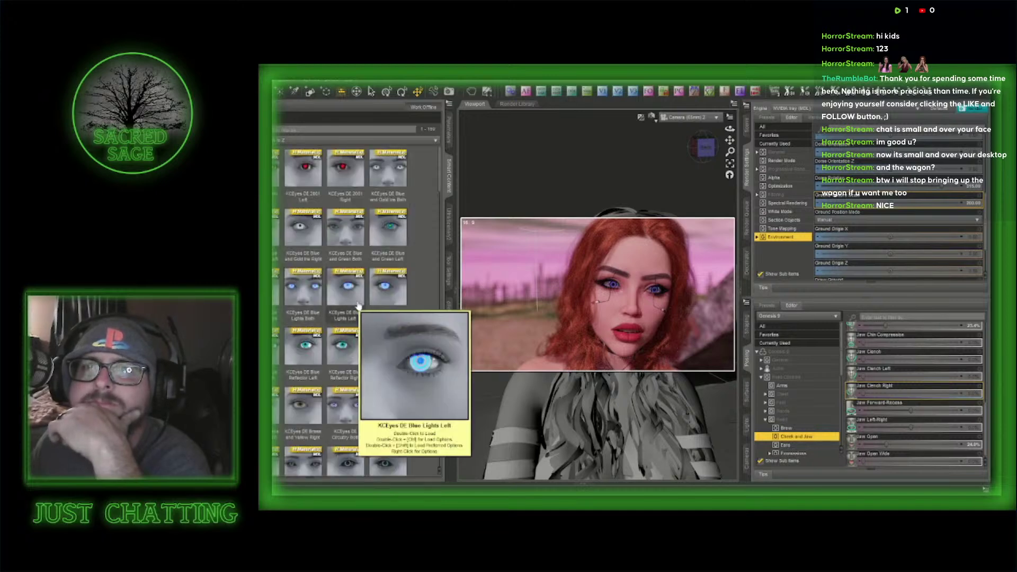
scroll(359, 306, down, 10)
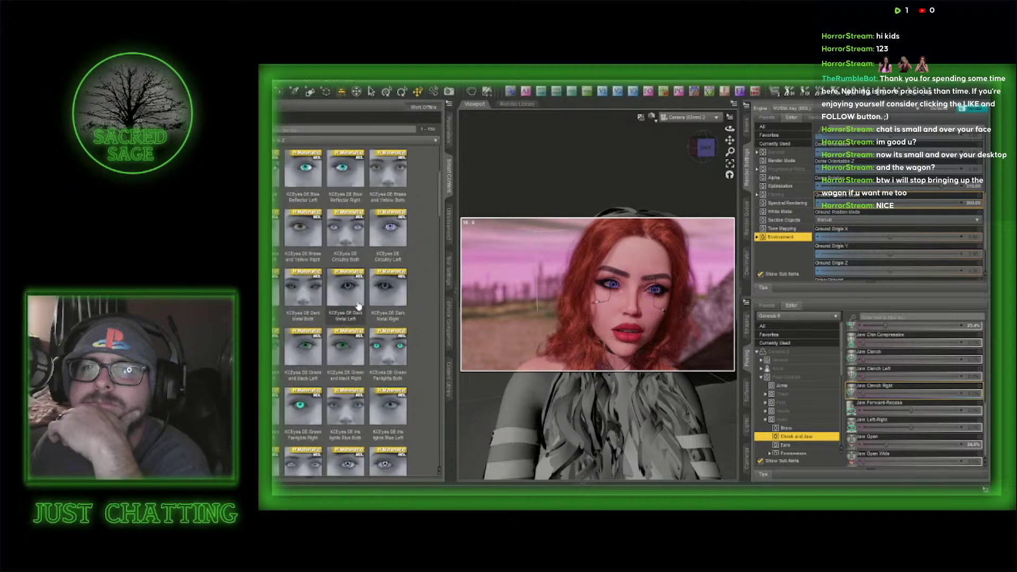
scroll(358, 306, down, 10)
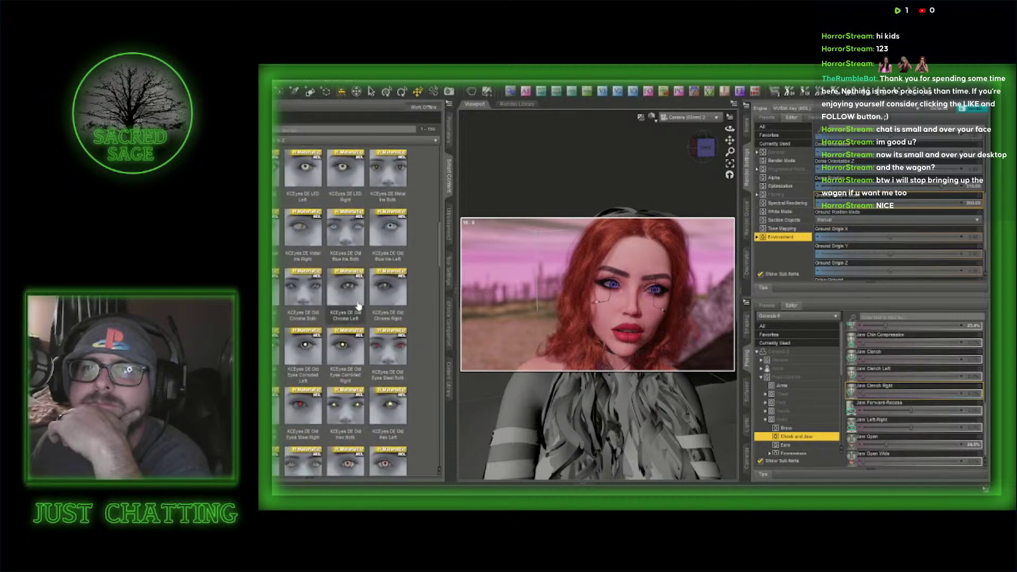
scroll(358, 306, down, 10)
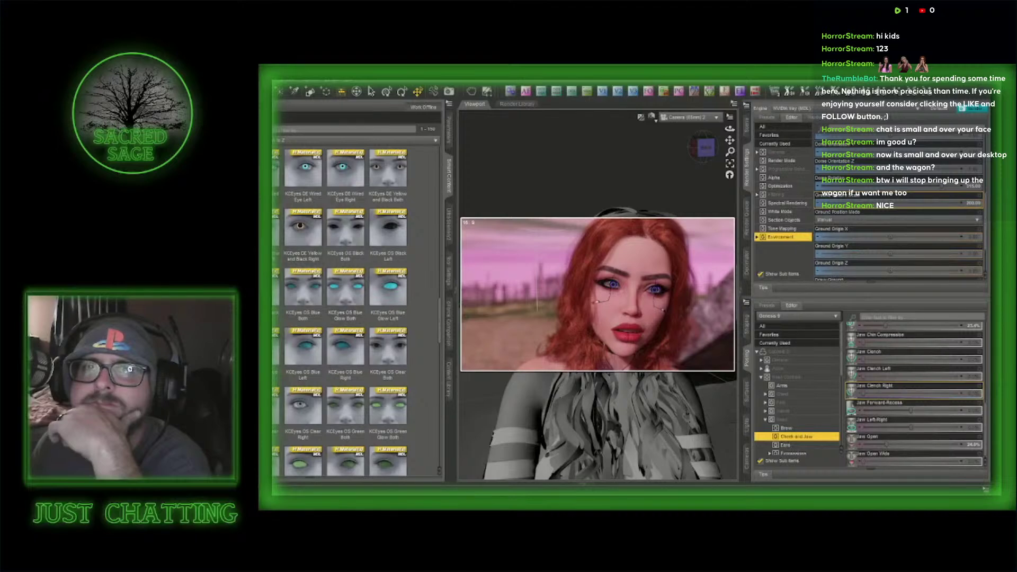
mouse_move(263, 176)
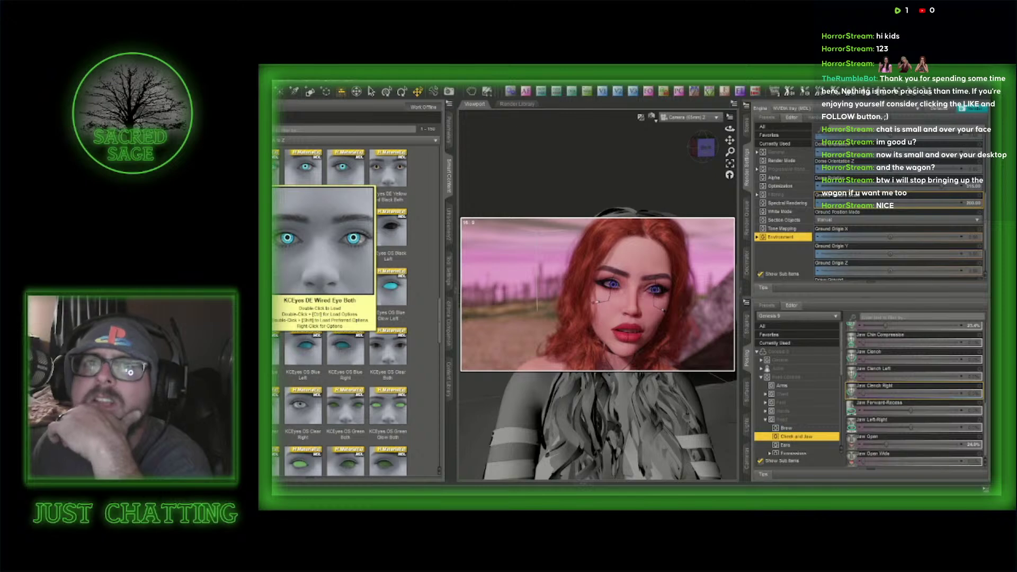
click(747, 125)
click(784, 202)
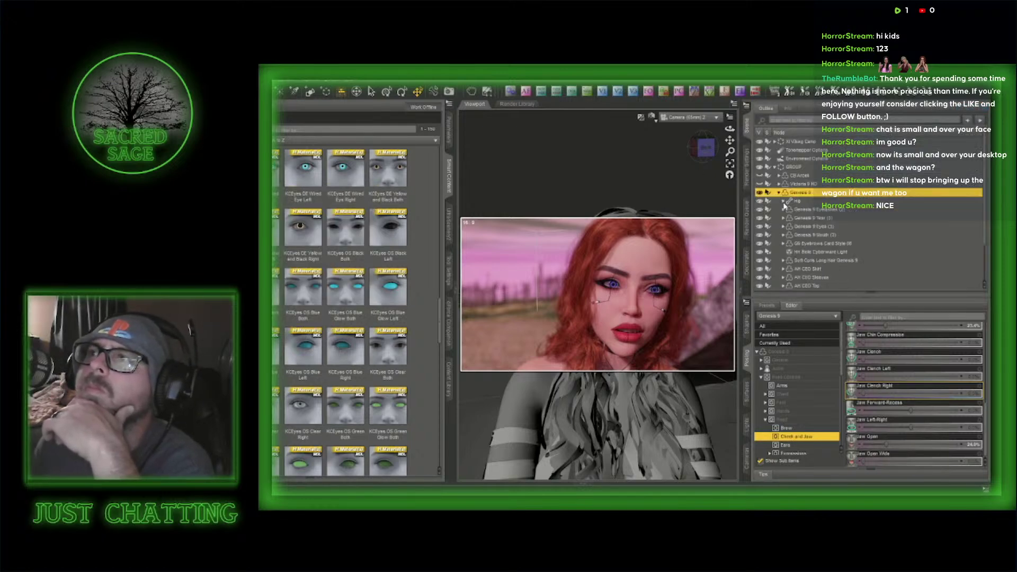
click(816, 227)
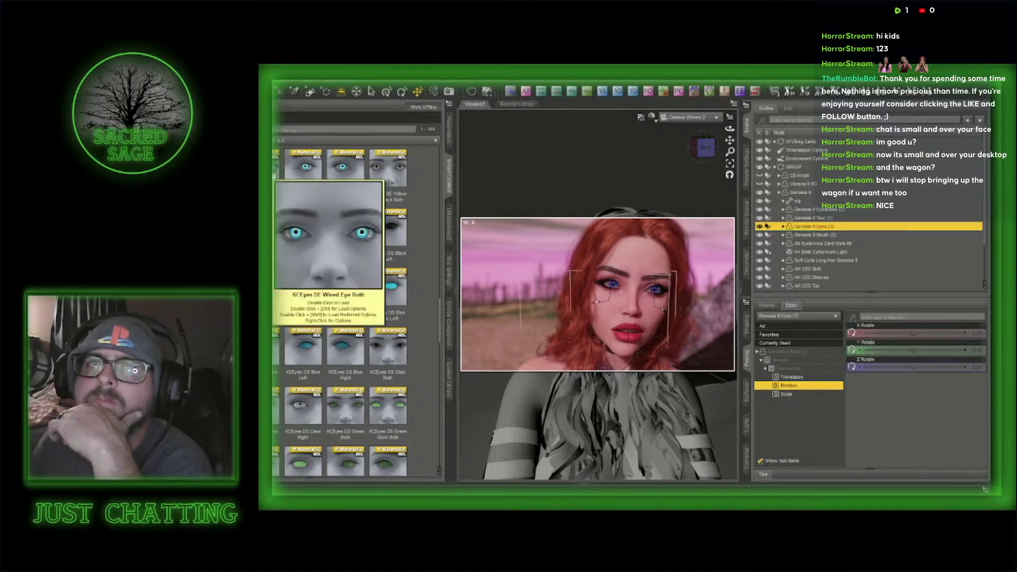
double_click(275, 169)
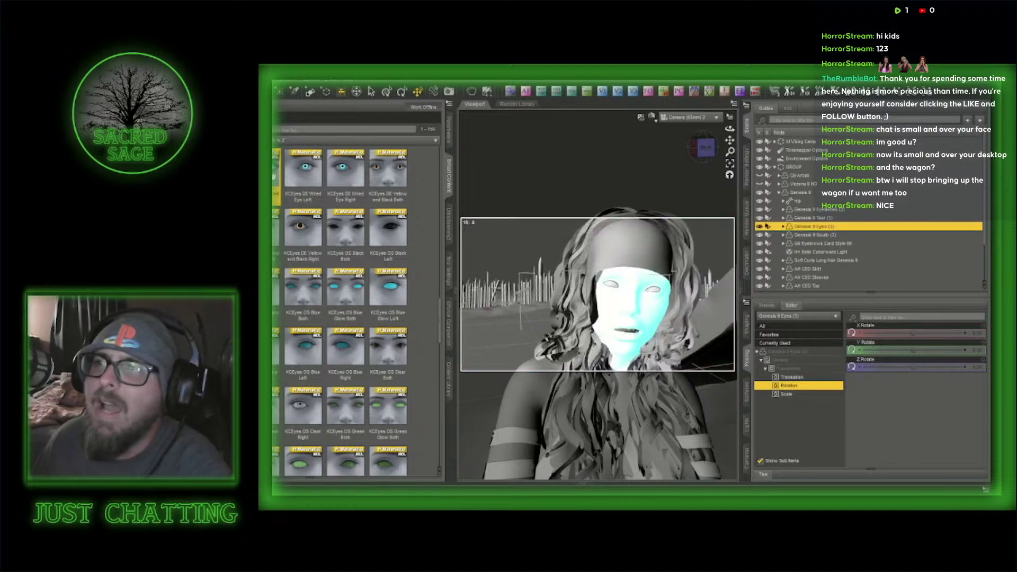
- Filter the Eye Left surface properties of Genesis 9 Eyes by "lumi" and set the Luminance to 450
click(747, 393)
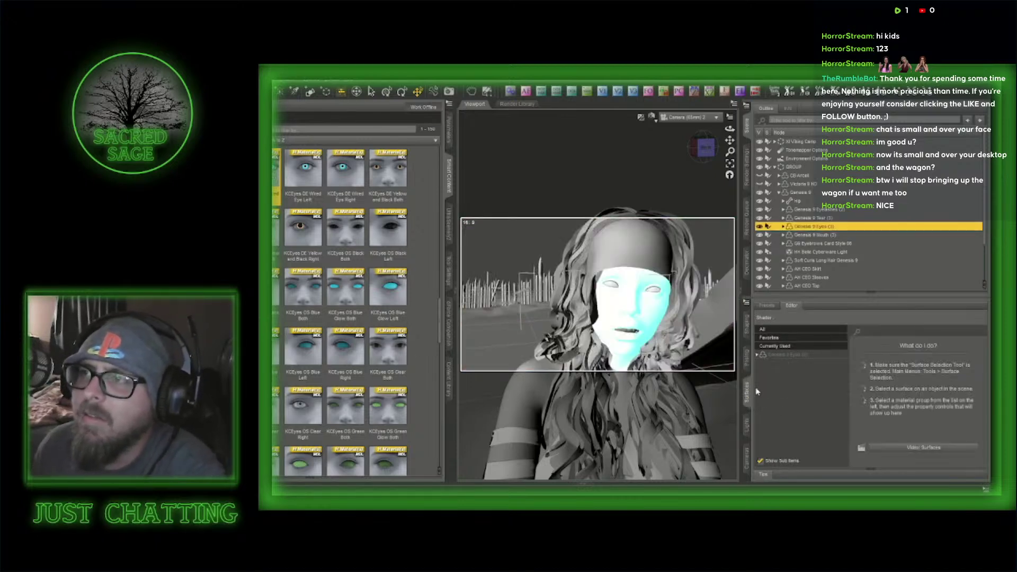
click(778, 358)
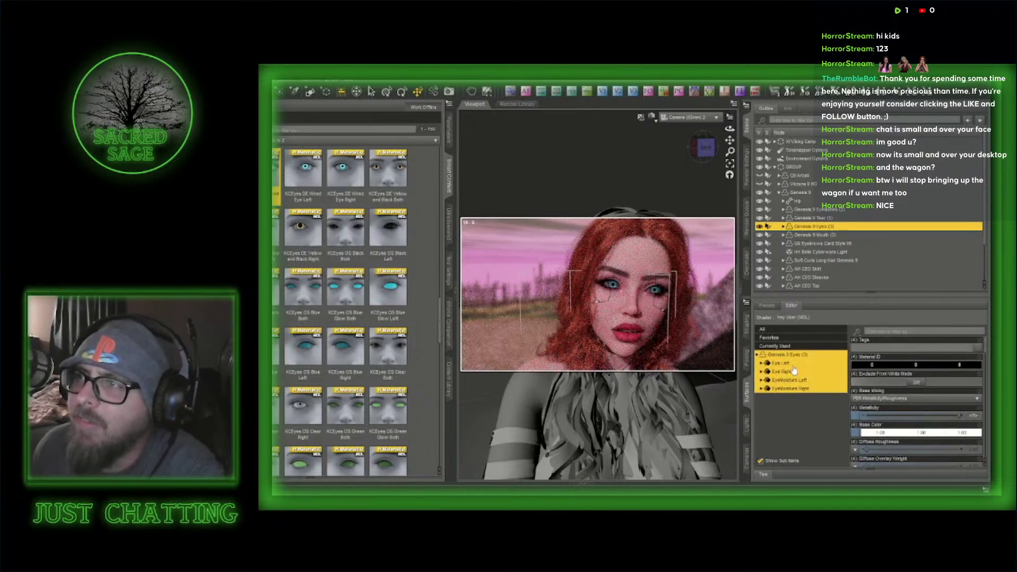
click(817, 364)
click(878, 332)
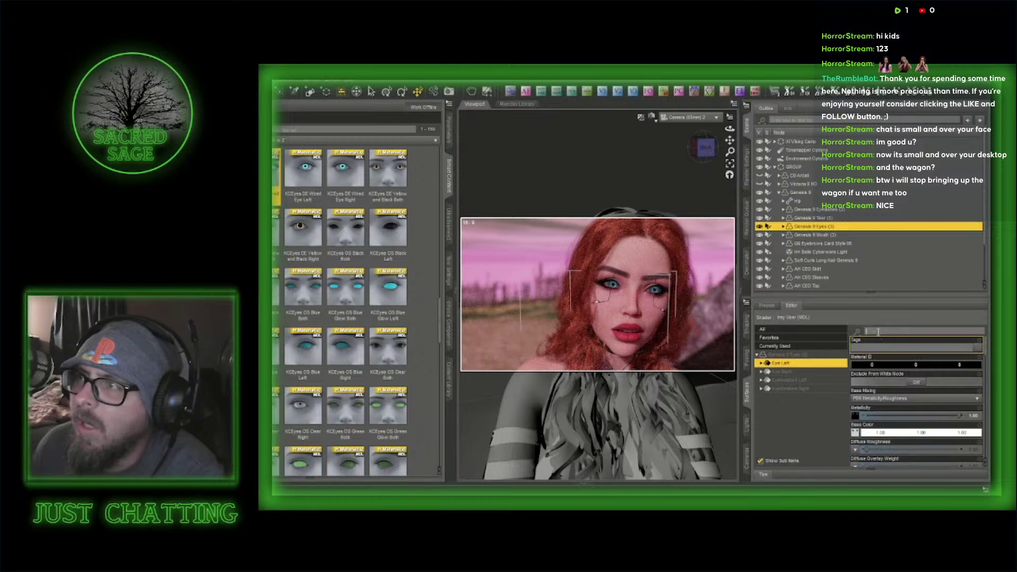
text(lumi)
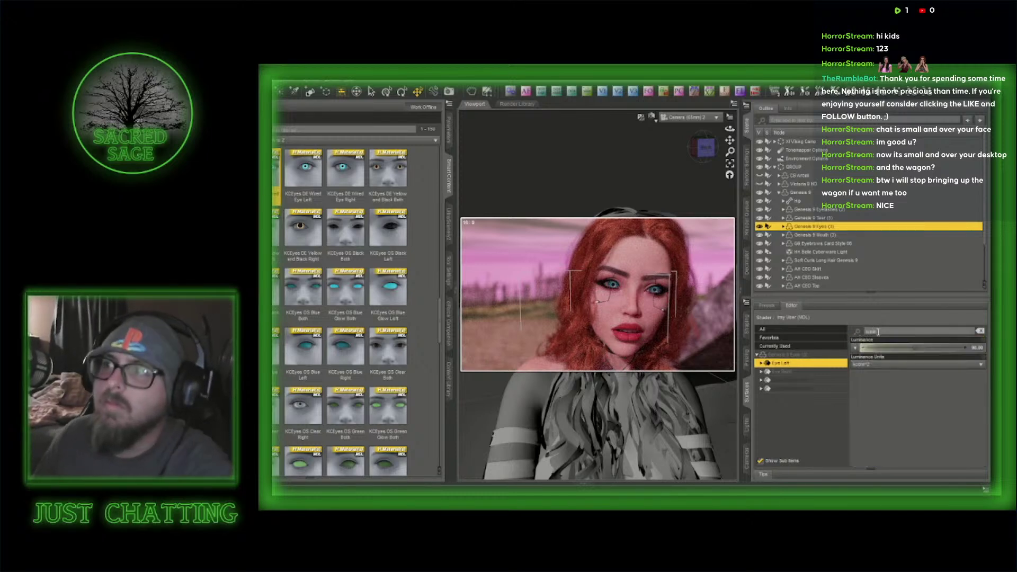
click(977, 348)
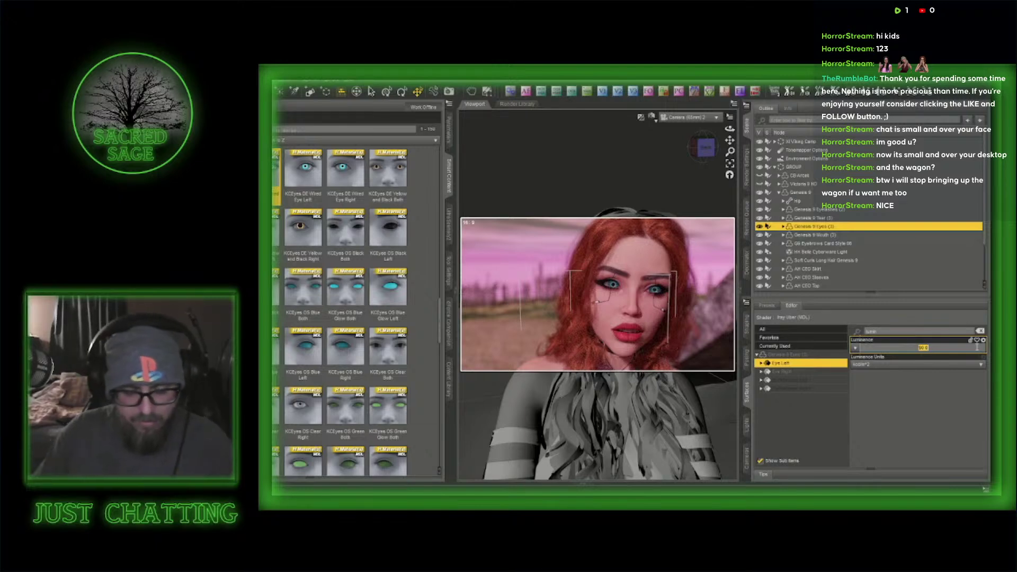
key(Return)
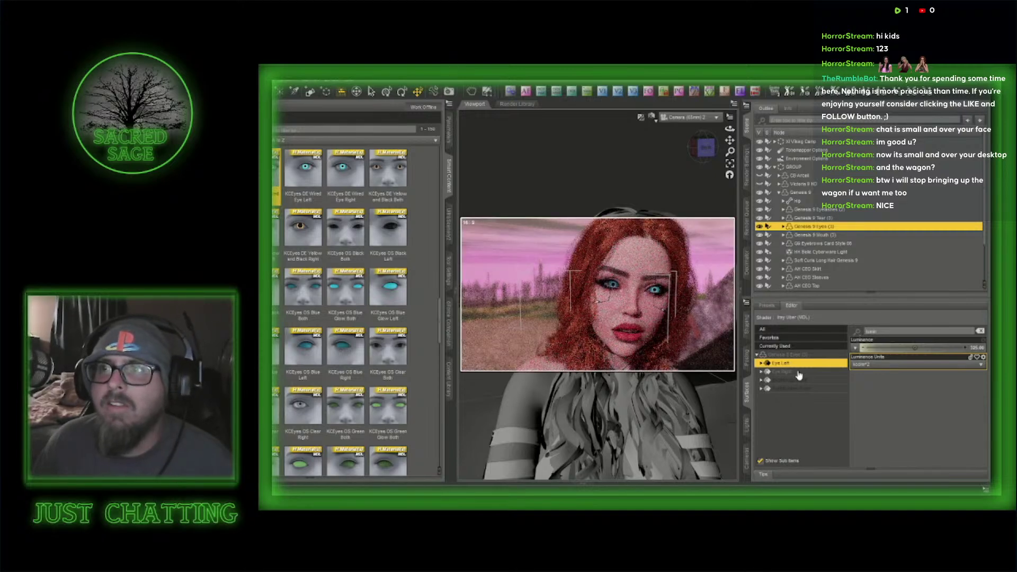
click(973, 348)
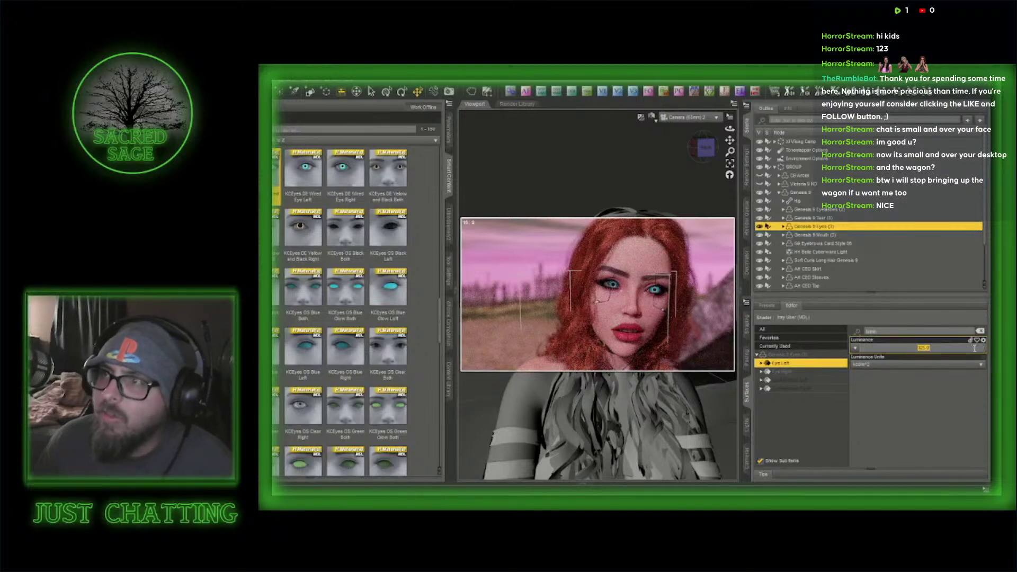
text(450)
key(Return)
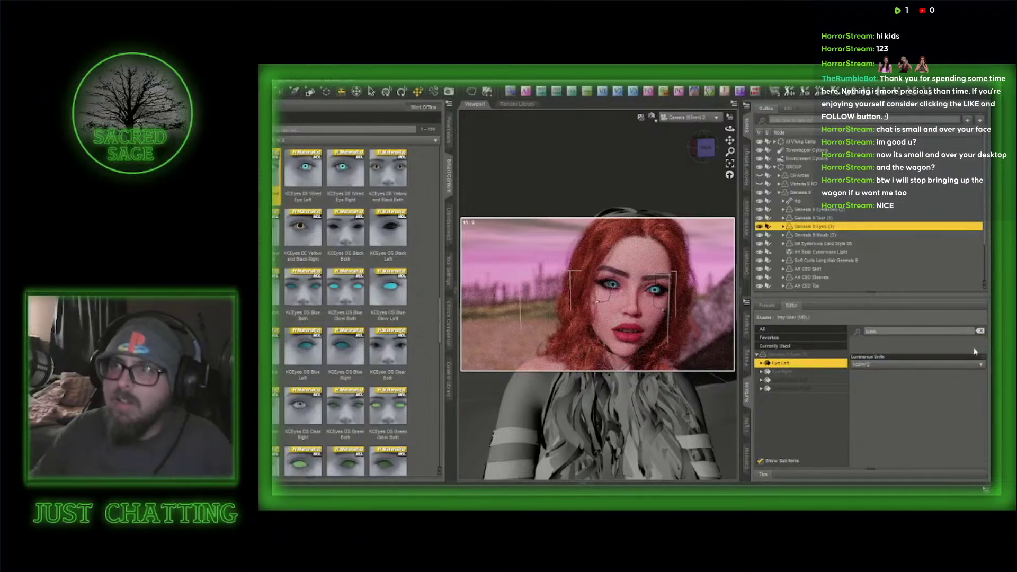
- Set the Luminance of the Eye Right surface of Genesis 9 Eyes to 450
click(816, 372)
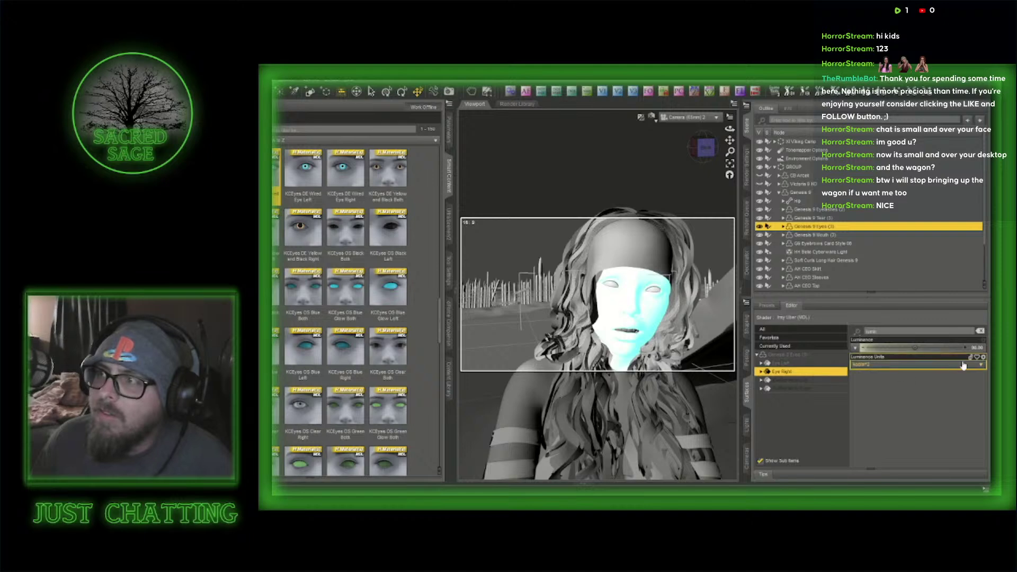
click(976, 346)
text(45)
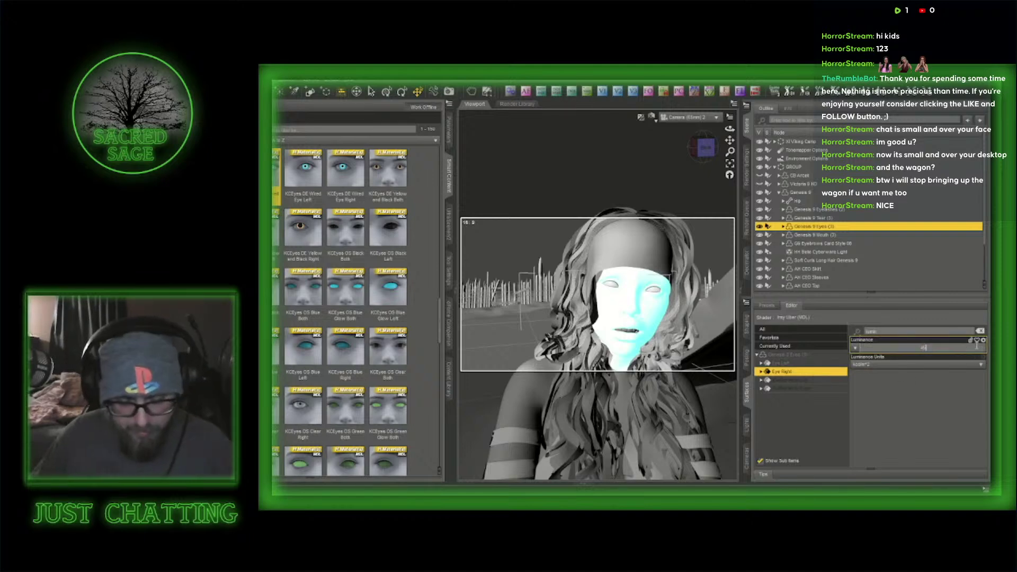
text(0)
key(Return)
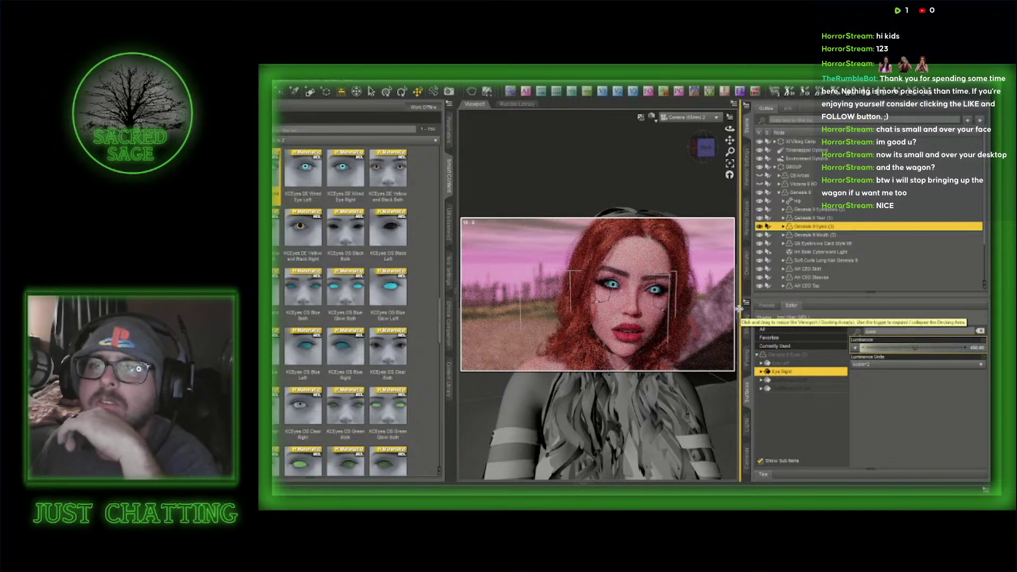
- Look through the remaining KCEyes materials and switch the viewport from the Iray preview back to textured shading
scroll(370, 377, down, 3)
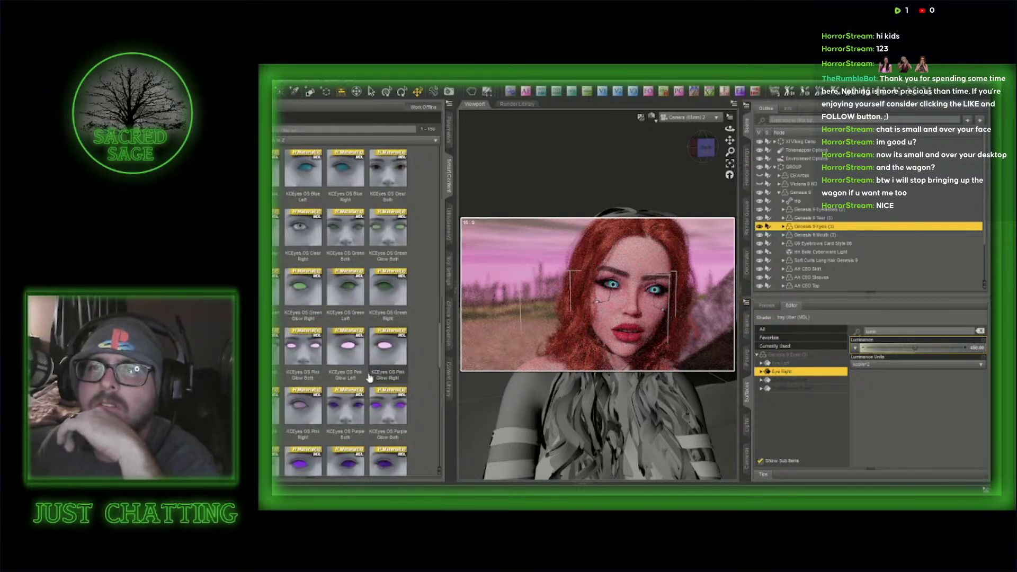
scroll(370, 377, down, 5)
scroll(369, 377, down, 5)
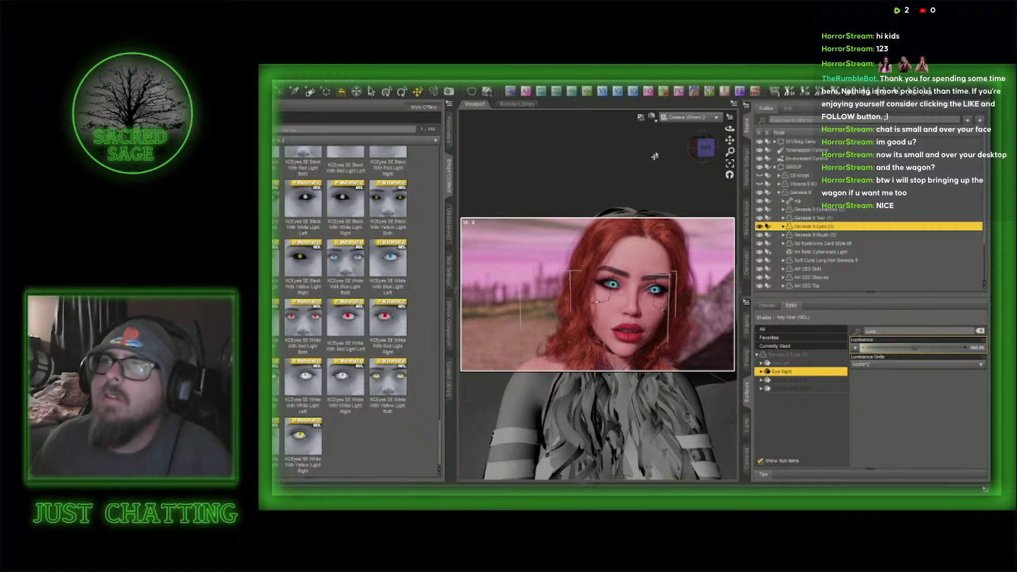
click(653, 119)
click(669, 194)
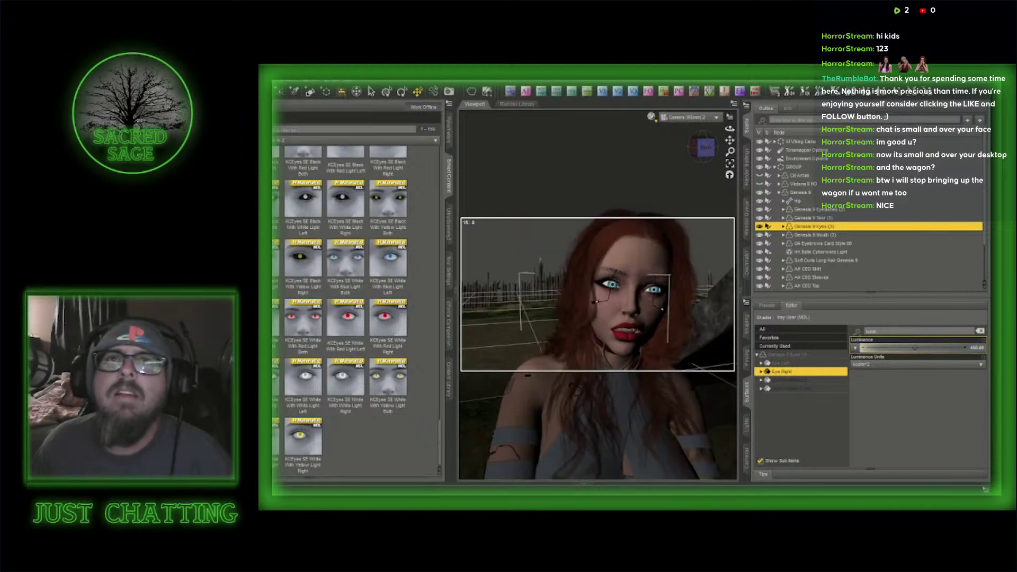
- Save the scene as freeroam3_image206 in the freeroam3 folder, accepting the current scene save options
click(312, 140)
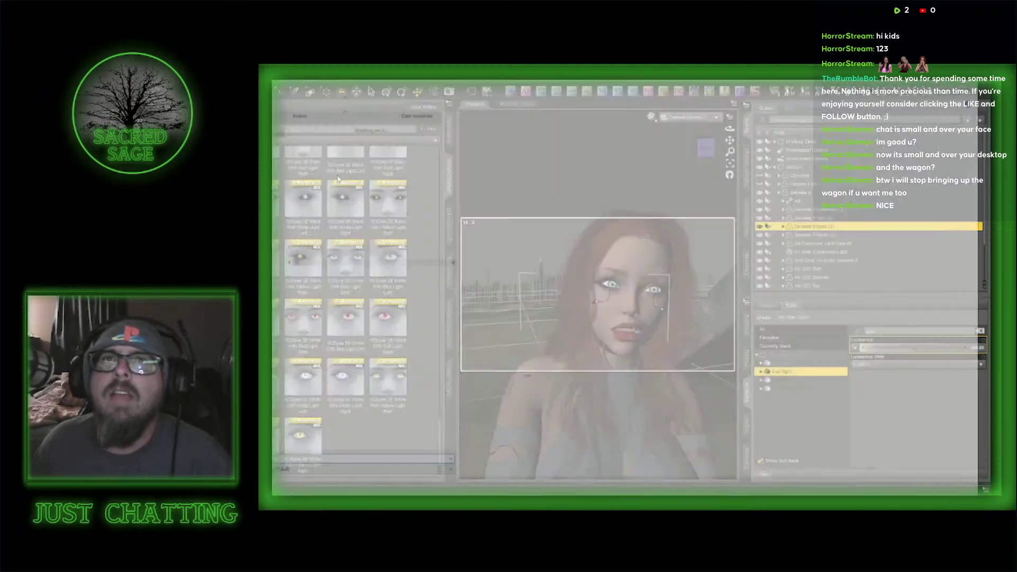
scroll(407, 398, down, 5)
scroll(407, 400, down, 20)
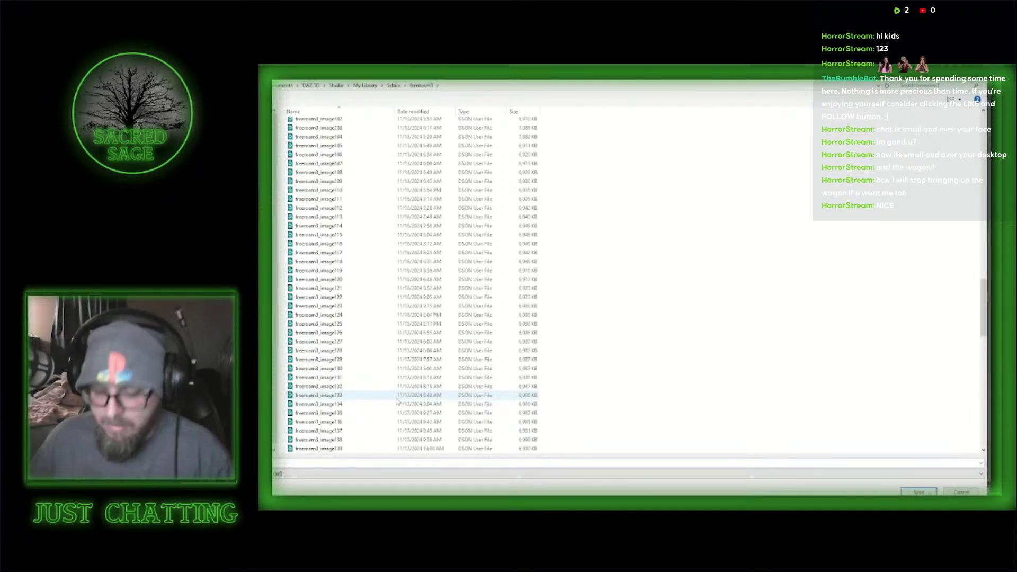
scroll(398, 401, down, 20)
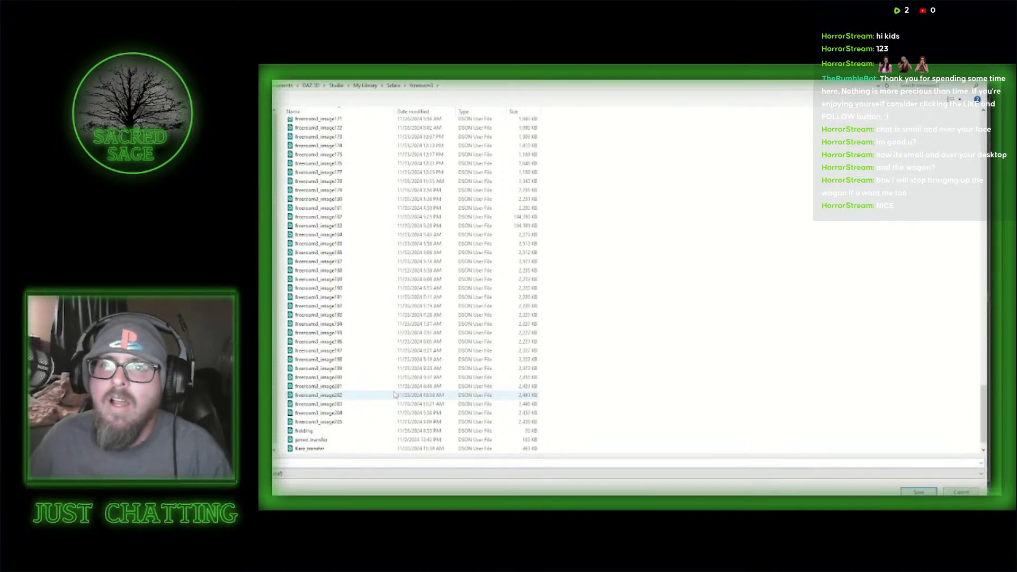
click(365, 404)
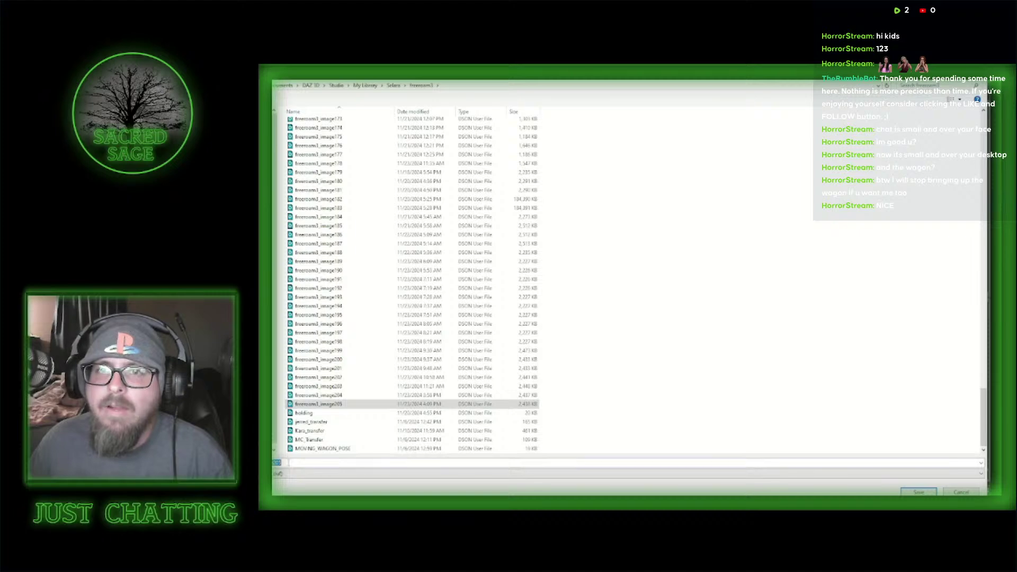
key(BackSpace)
text(6)
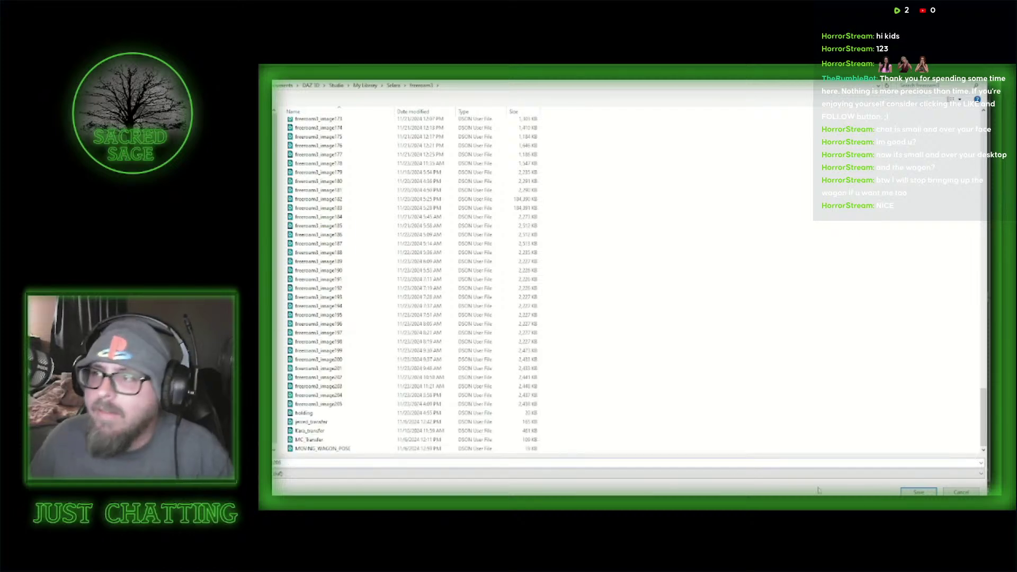
key(Return)
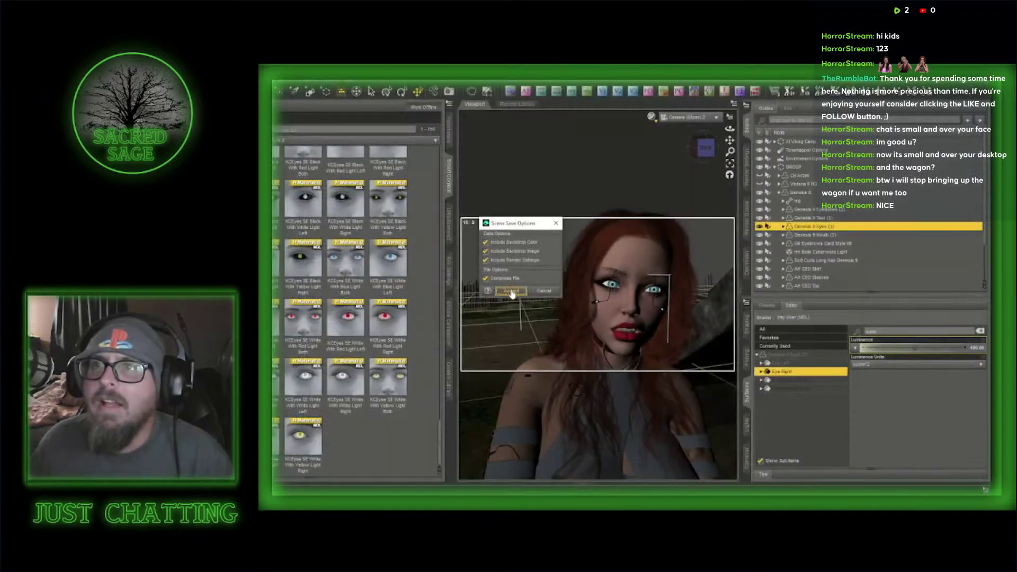
click(510, 292)
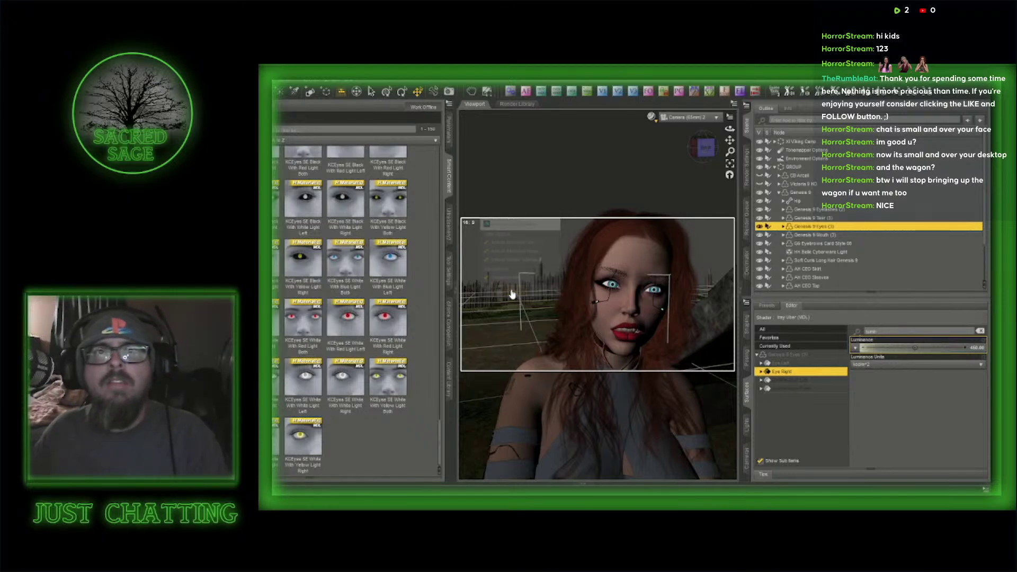
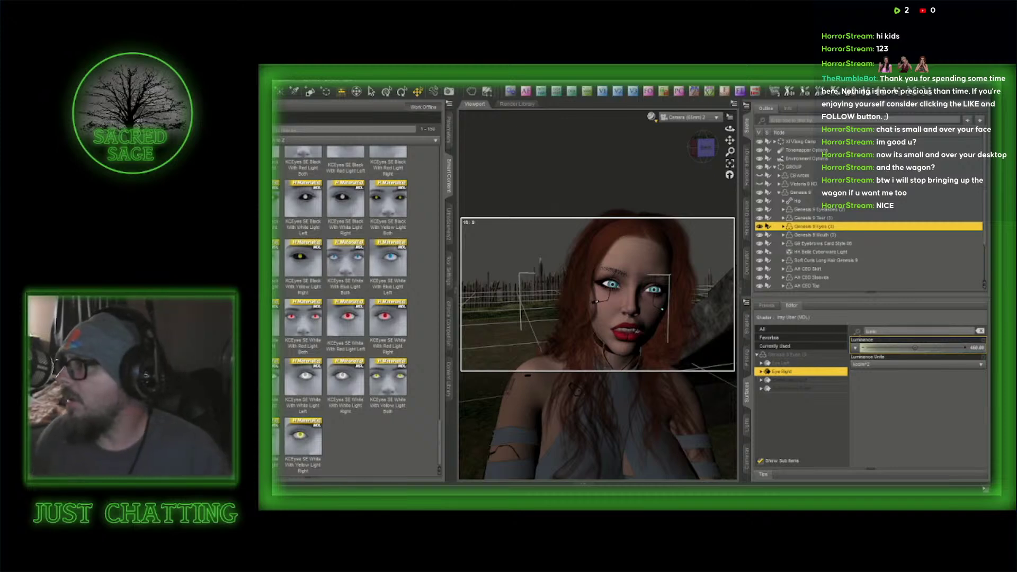
- Switch the viewport to Perspective View and frame the red-haired figure together with the man in black beside the cabin
scroll(356, 311, up, 20)
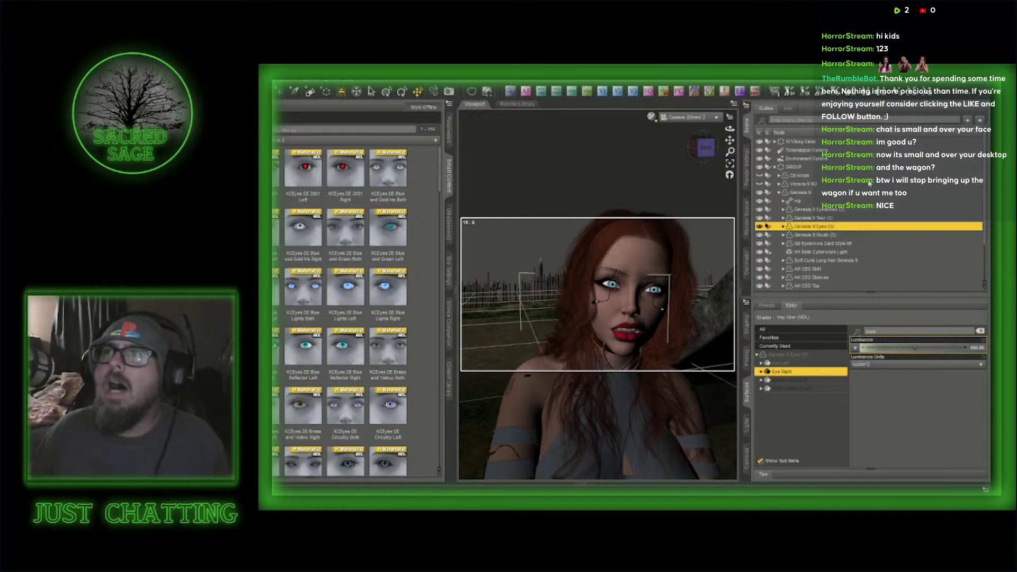
click(689, 117)
click(698, 128)
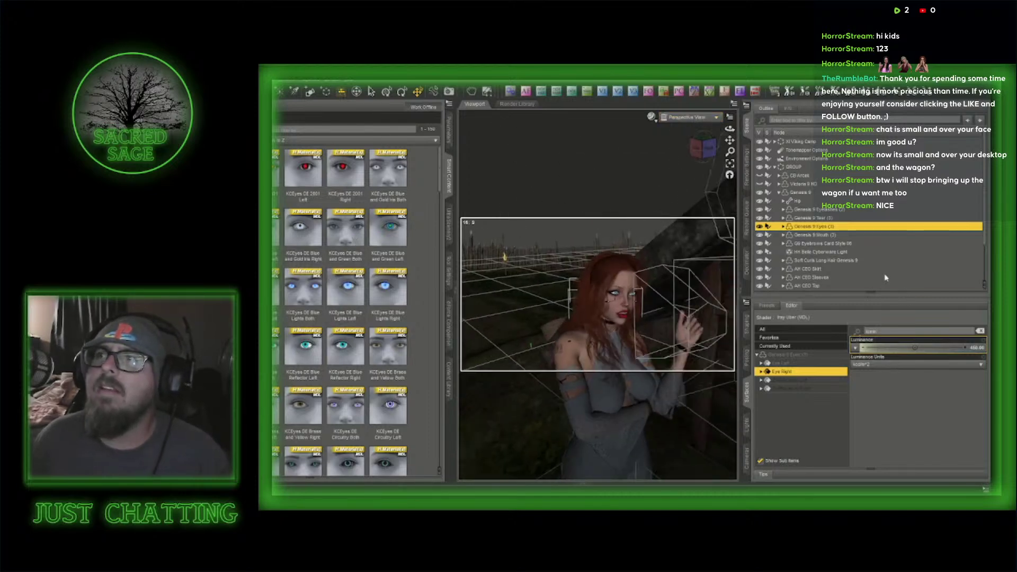
scroll(709, 149, down, 6)
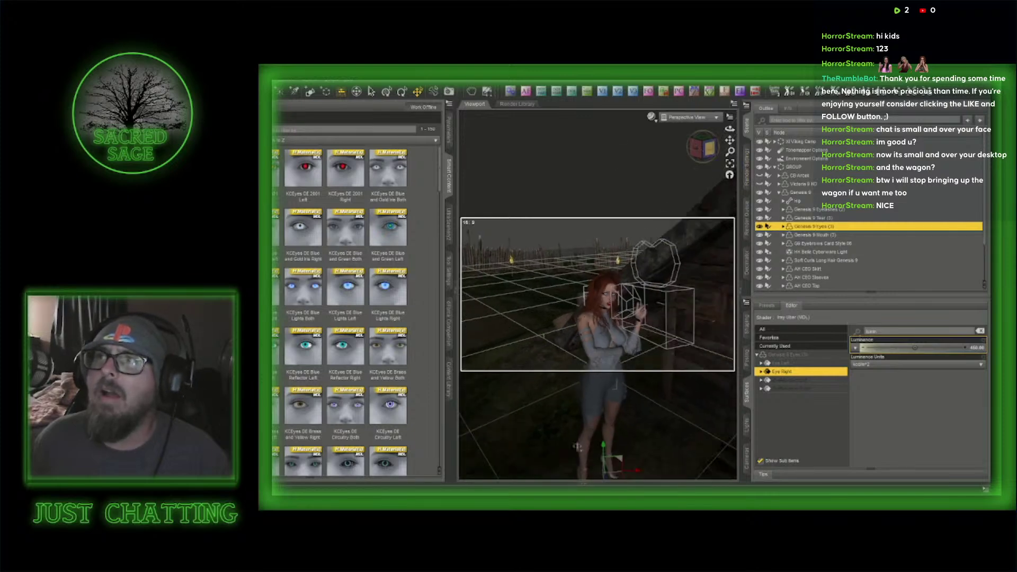
drag(709, 149, 705, 151)
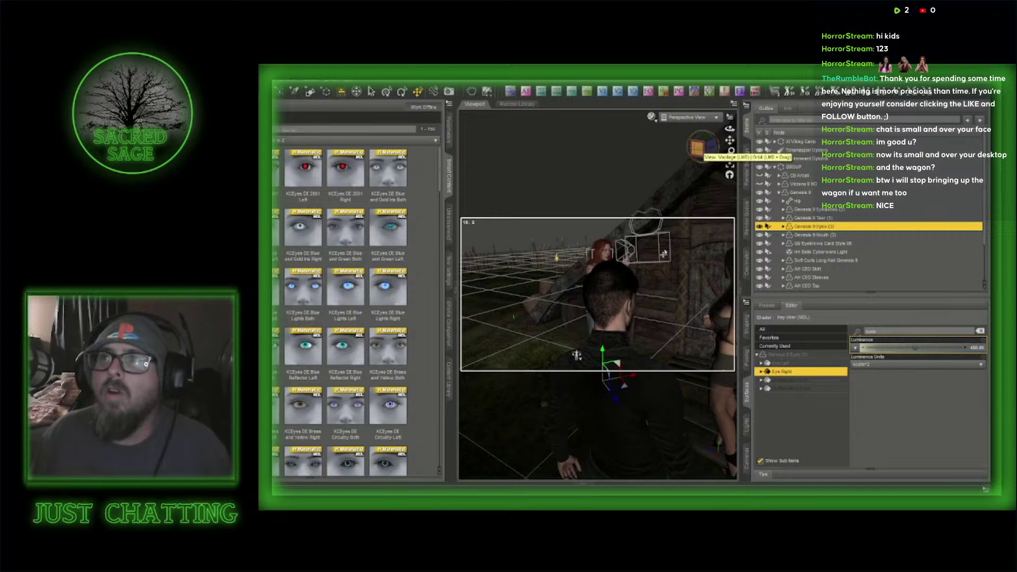
click(706, 154)
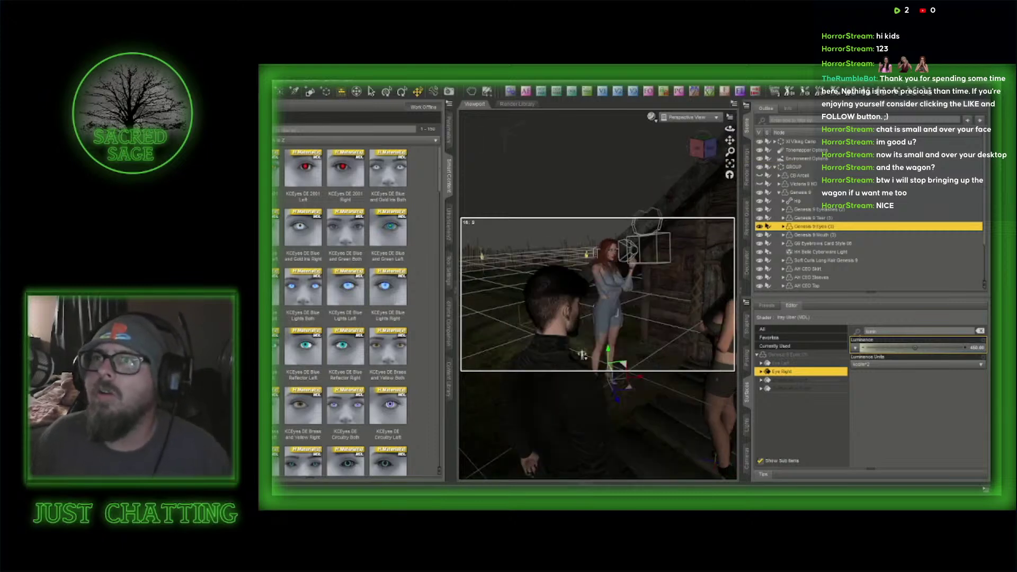
mouse_move(706, 153)
mouse_down()
mouse_move(692, 180)
mouse_move(714, 163)
mouse_up()
click(703, 151)
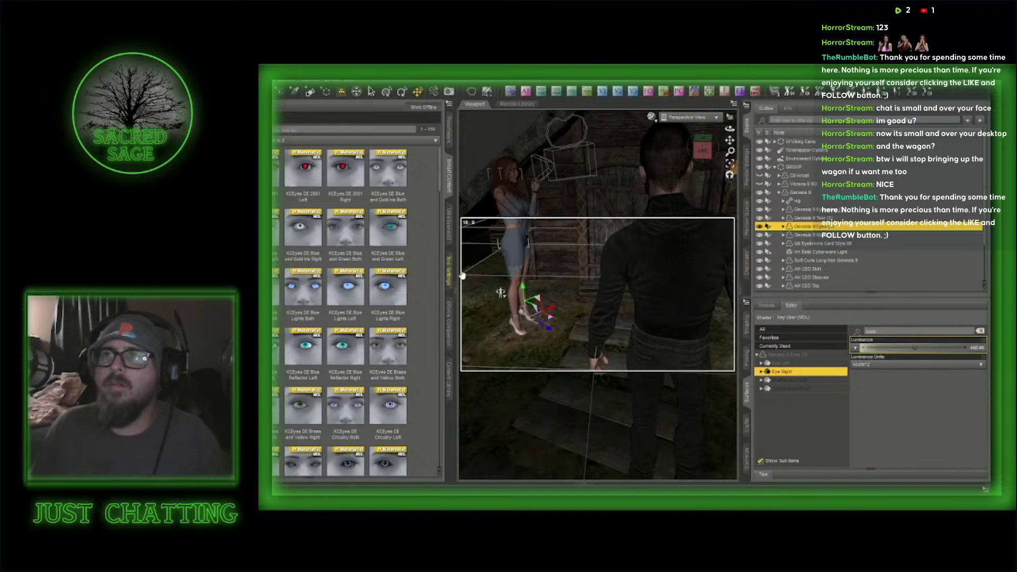
- Select the red-haired Genesis 9 figure, clear the product filter, and browse the poses of Z Universal Standing Pose Collection
click(513, 249)
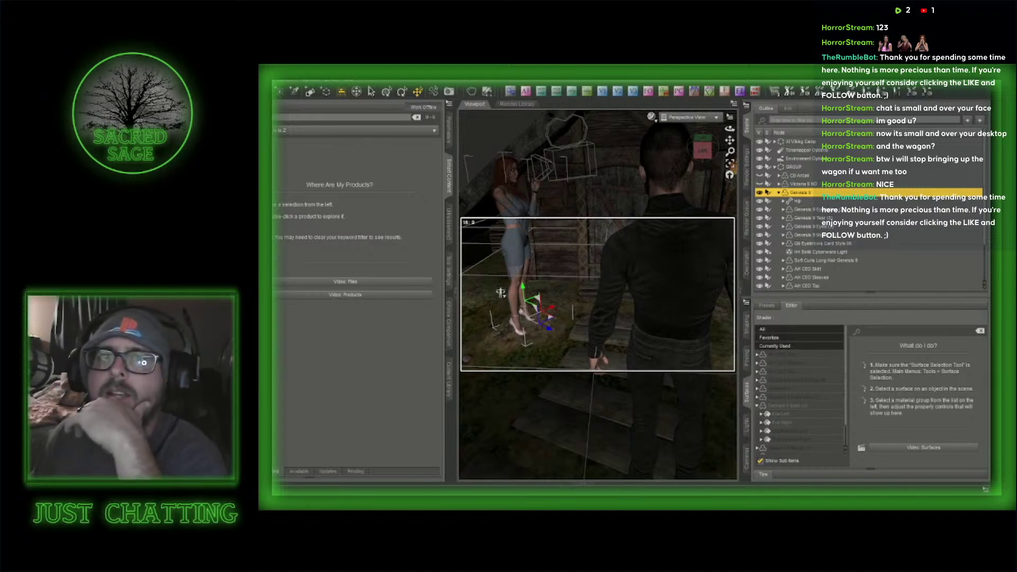
click(417, 117)
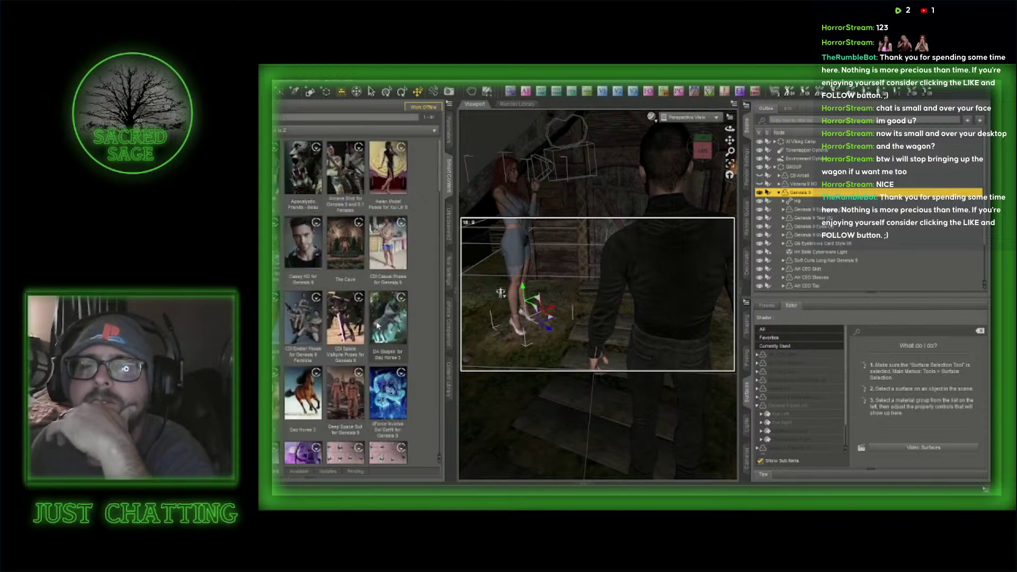
scroll(377, 324, down, 5)
mouse_move(365, 326)
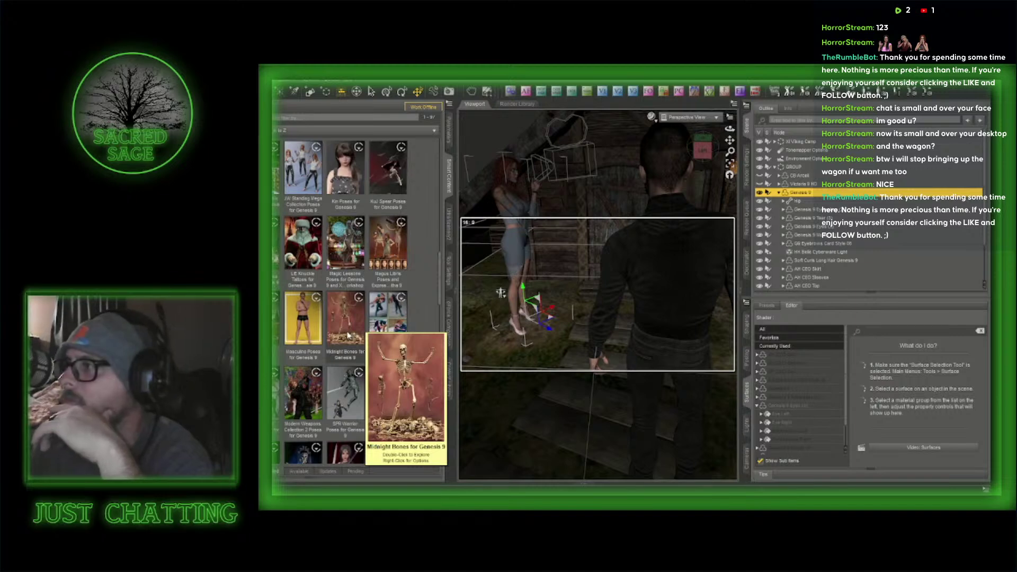
scroll(348, 336, down, 5)
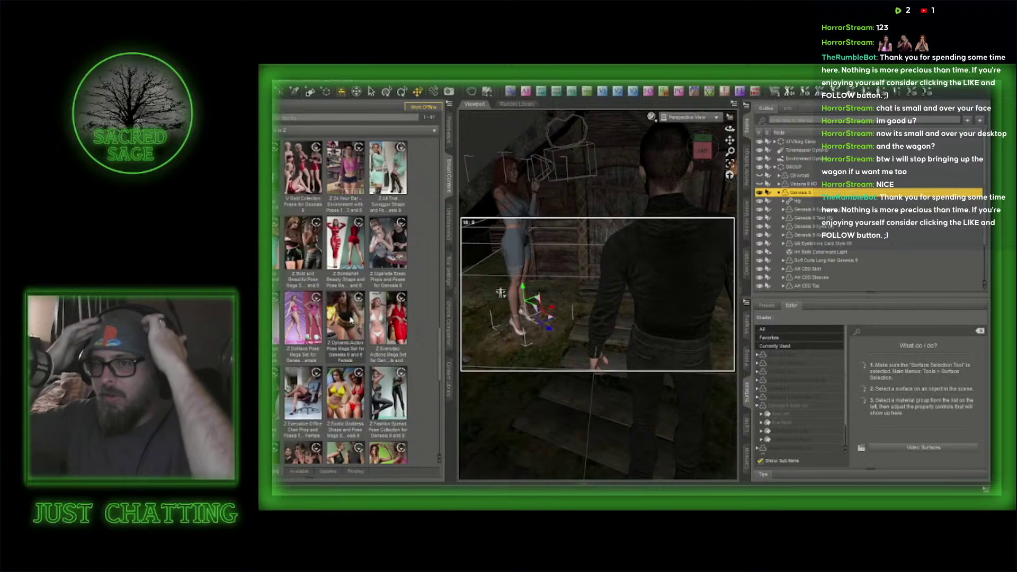
scroll(350, 319, down, 5)
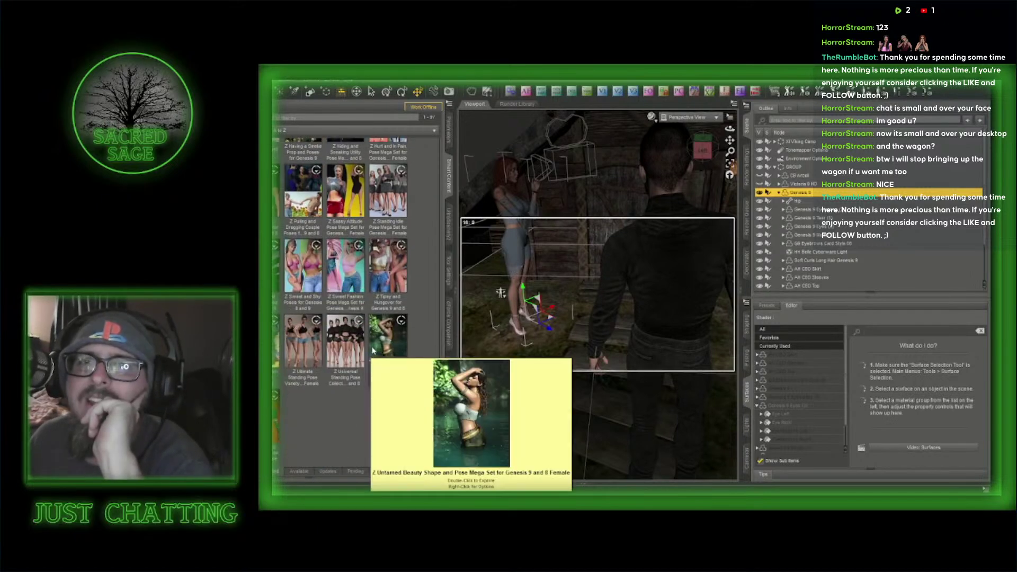
mouse_move(320, 388)
mouse_move(337, 366)
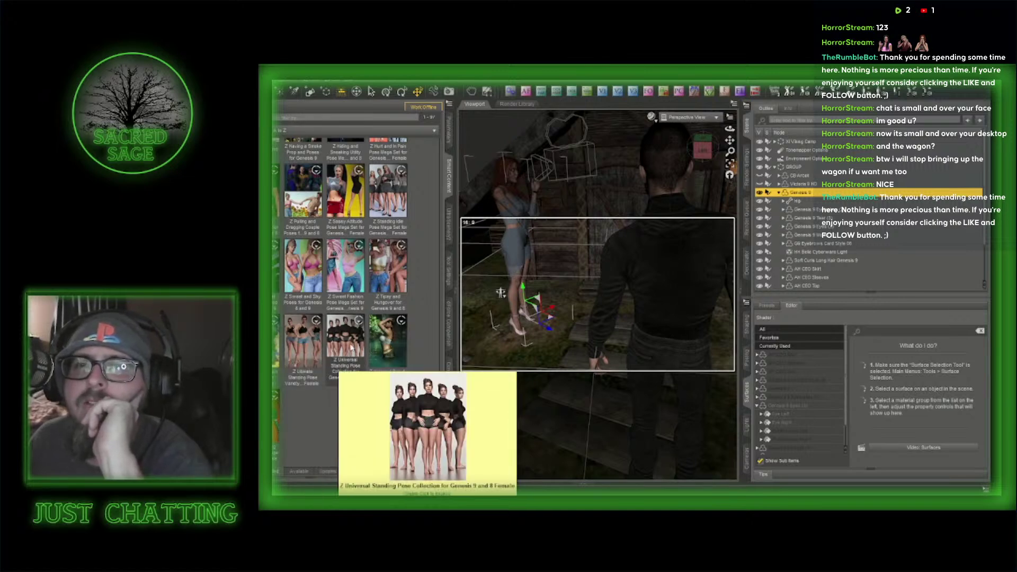
double_click(351, 348)
scroll(381, 352, down, 15)
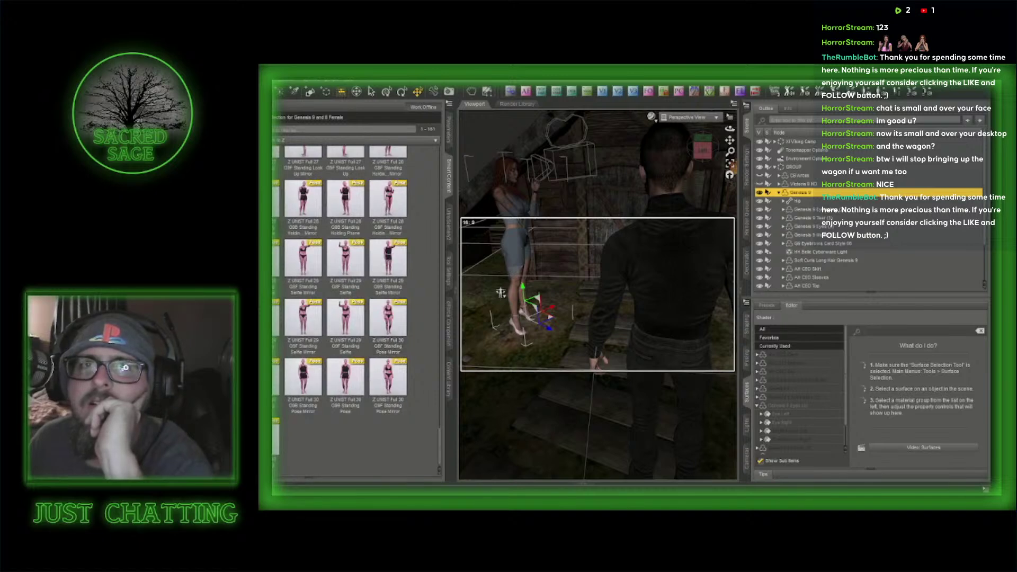
- Open the Z Ultimate Standing Pose Variety product and look through its standing poses for Genesis 9
click(267, 118)
double_click(306, 347)
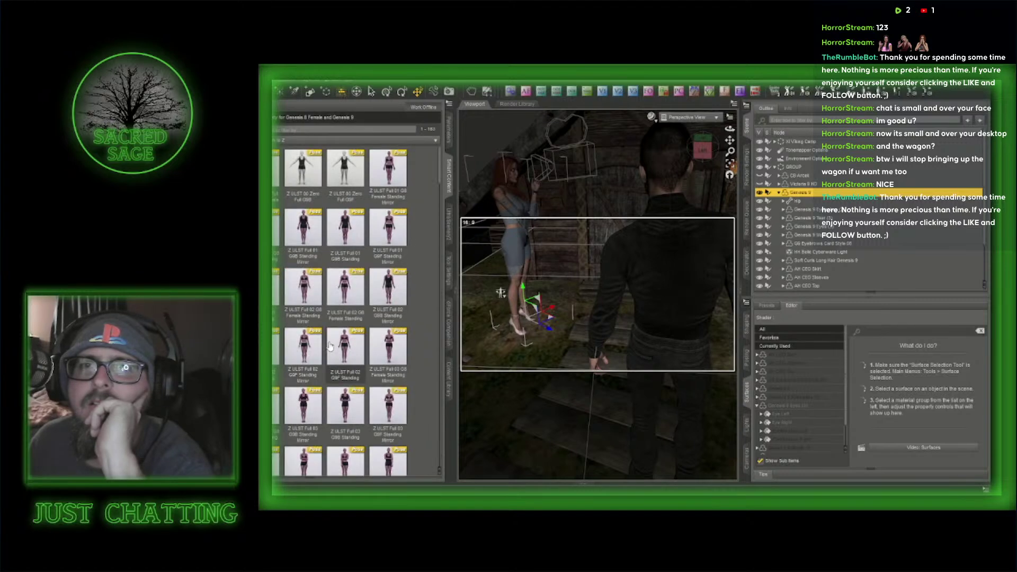
scroll(329, 346, down, 5)
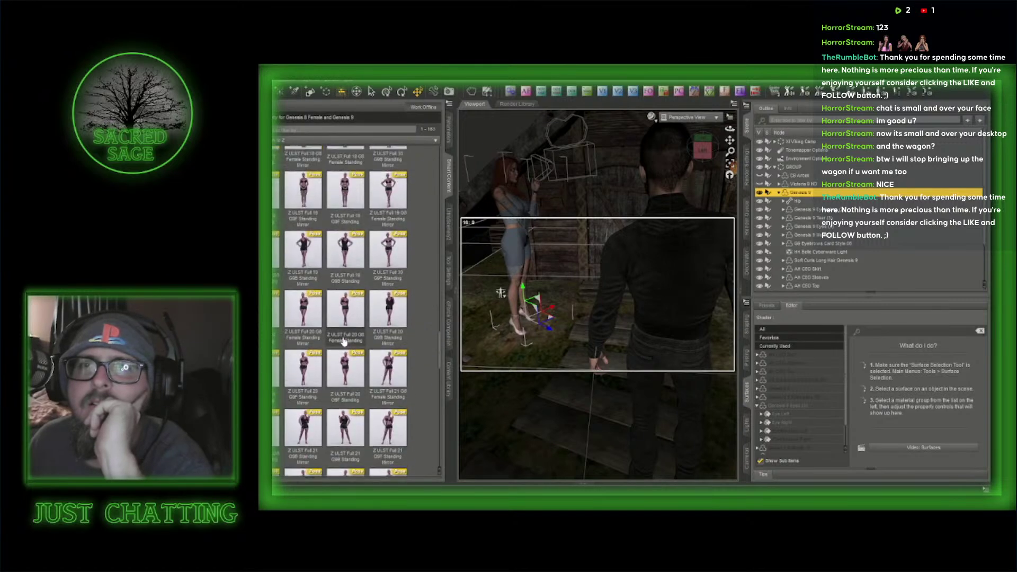
scroll(343, 341, up, 3)
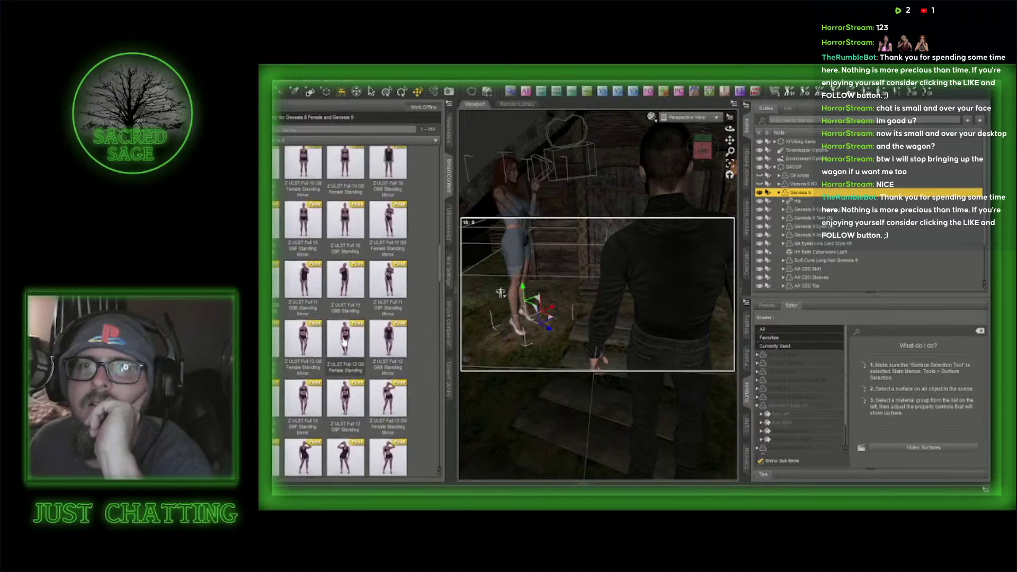
scroll(343, 341, down, 3)
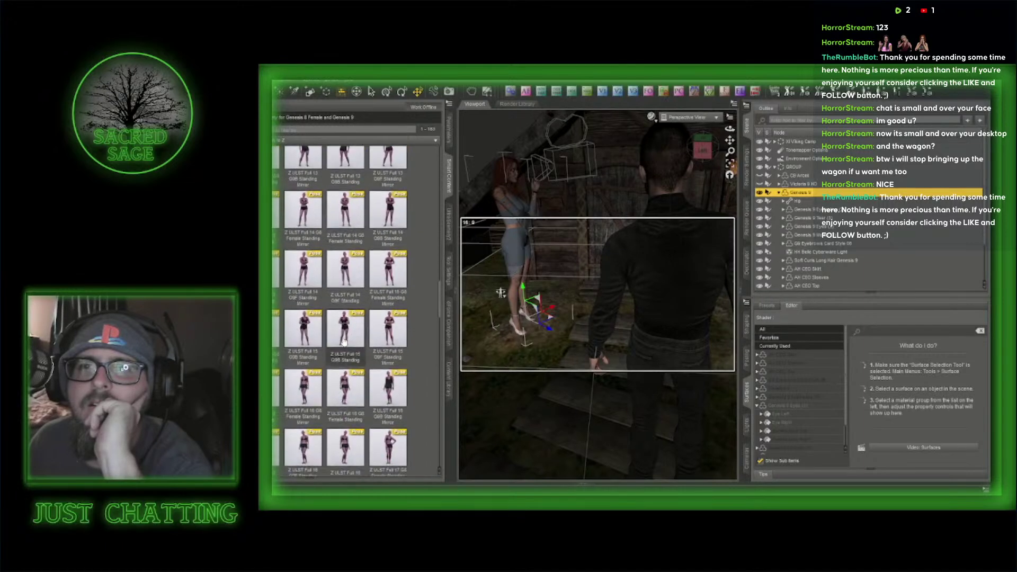
scroll(343, 342, down, 3)
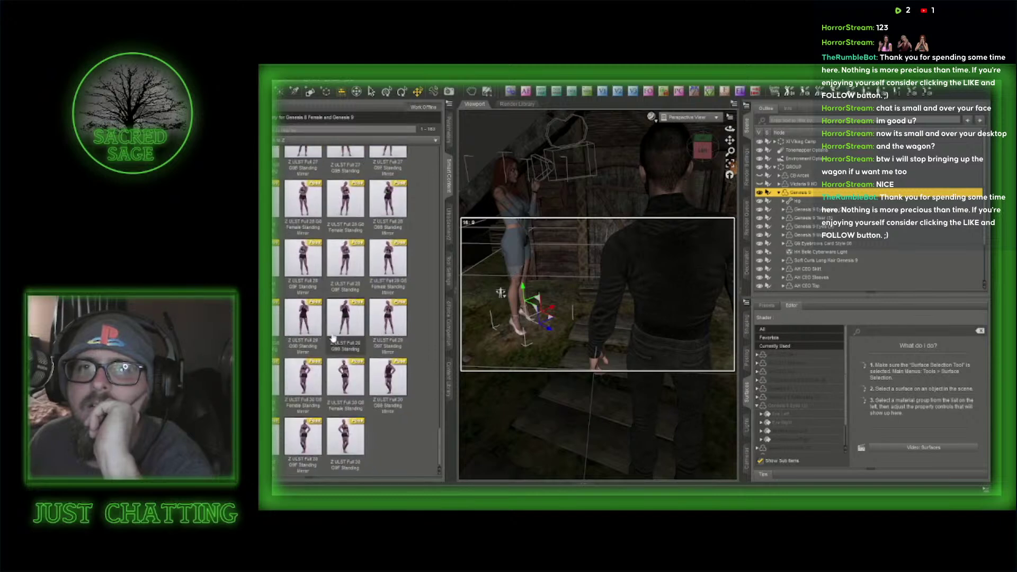
- Return to the product list, open Z Standing Idle Pose Mega Set, and look through its standing poses for Genesis 9
click(273, 118)
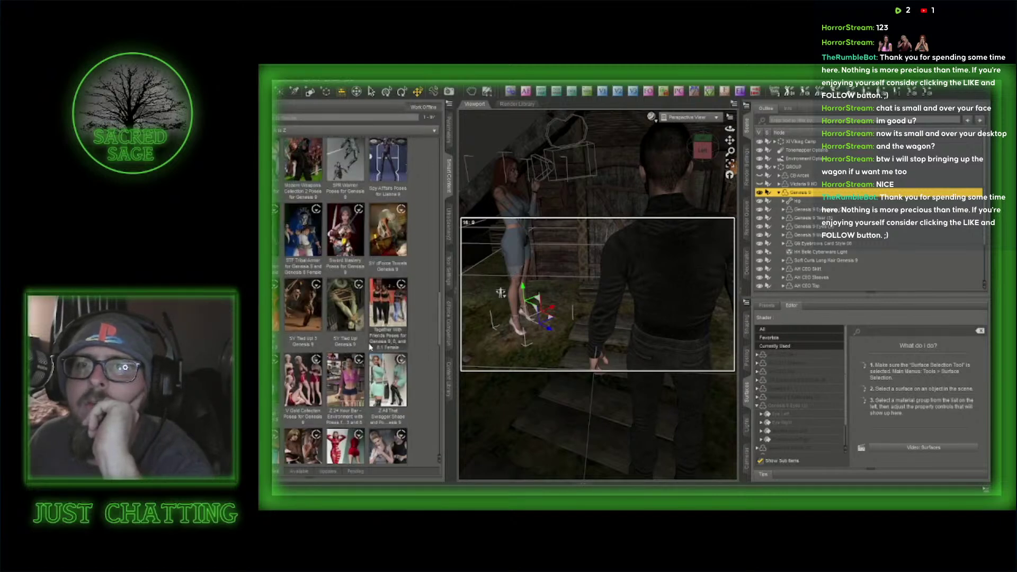
scroll(371, 349, down, 5)
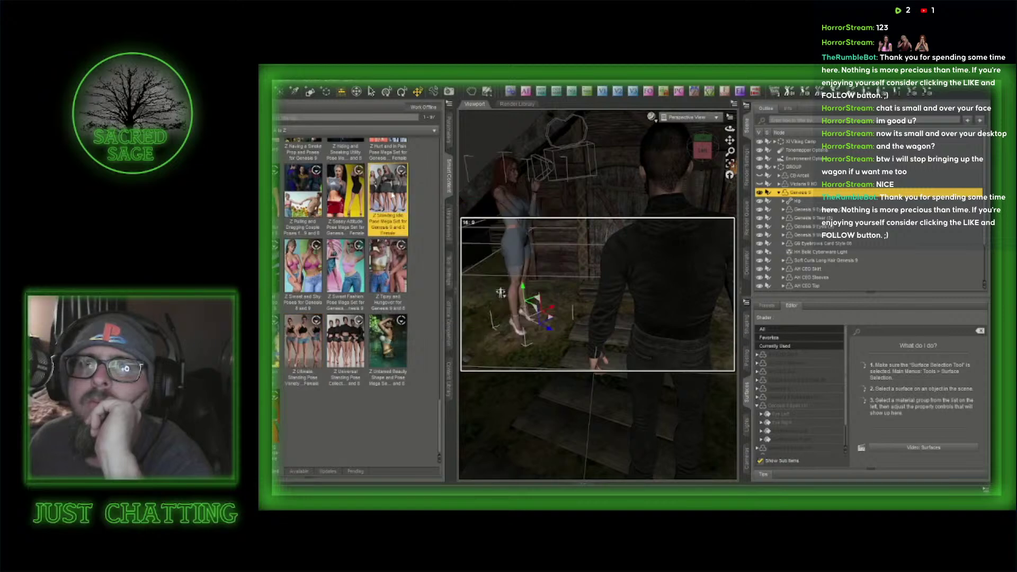
double_click(387, 213)
scroll(363, 272, down, 9)
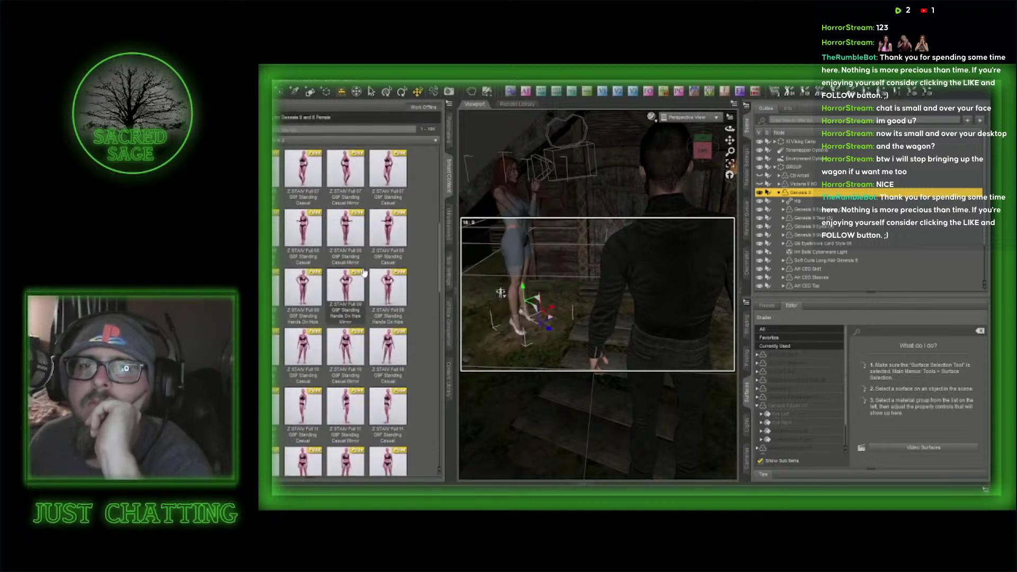
scroll(363, 272, down, 7)
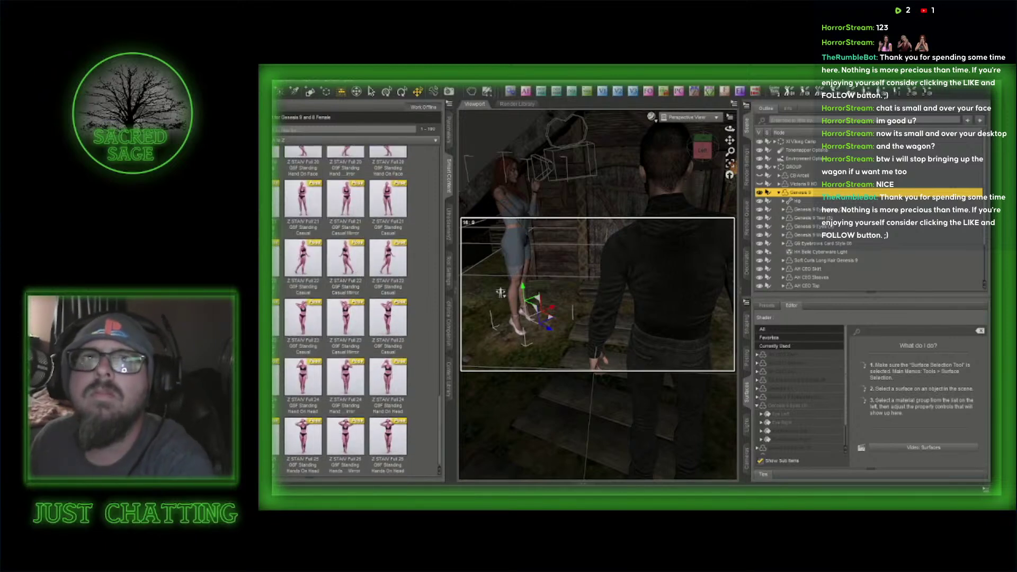
scroll(378, 362, down, 1)
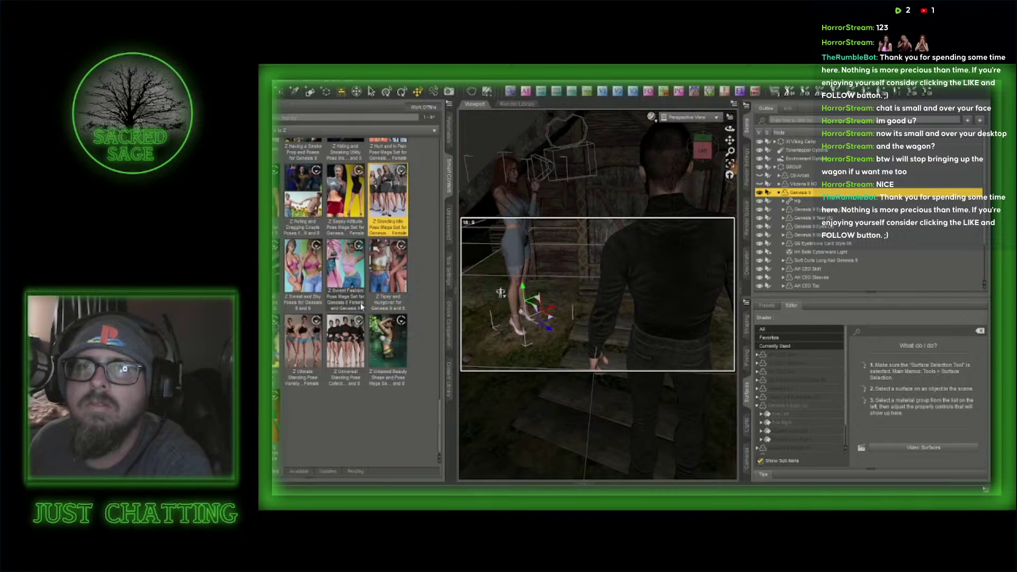
- Look through the standing poses of the Z Sassy Attitude Pose Mega Set, including the Peace Sign Mirror preview, and return to the product list
click(349, 212)
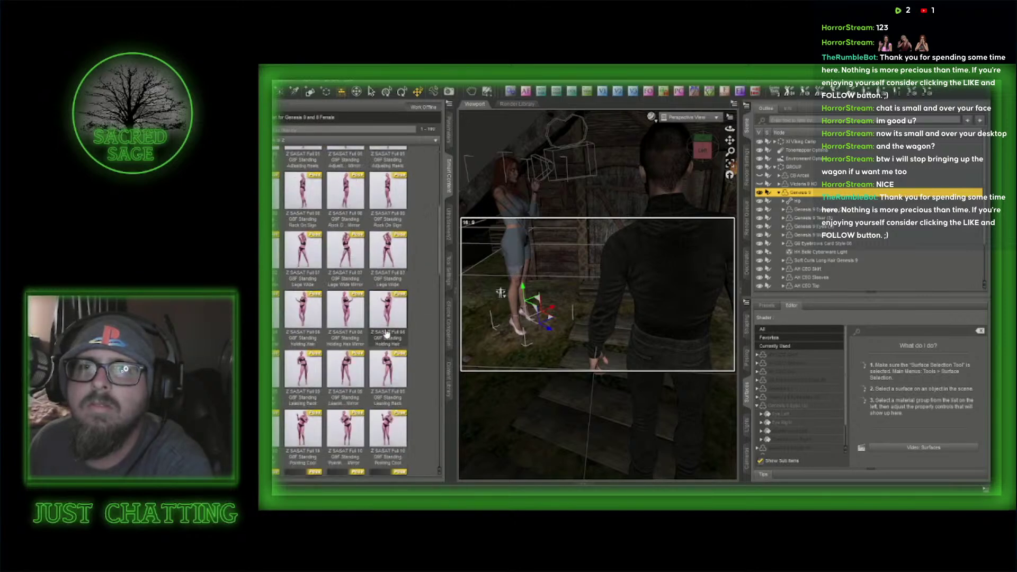
mouse_move(387, 332)
scroll(370, 344, up, 6)
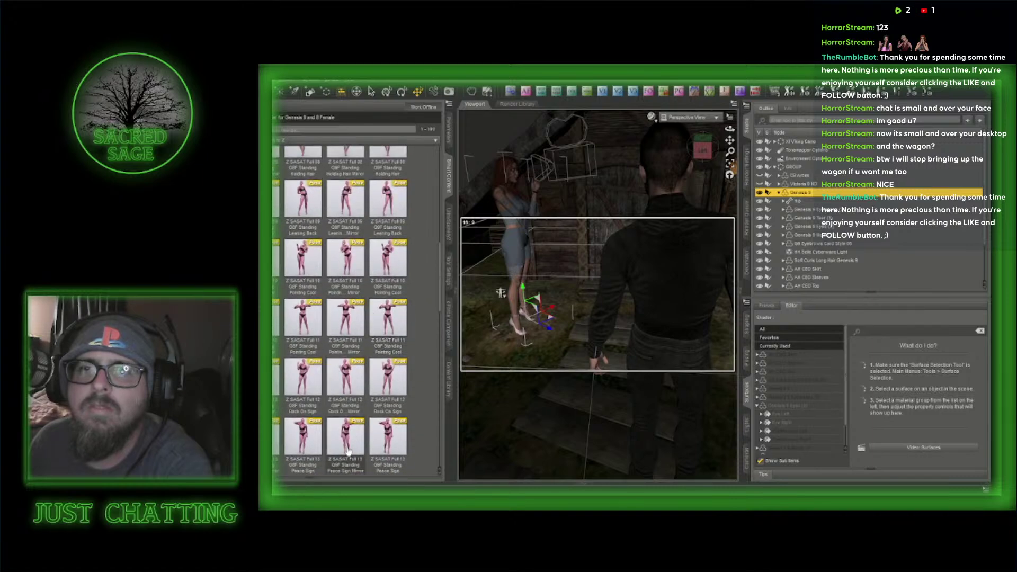
mouse_move(349, 440)
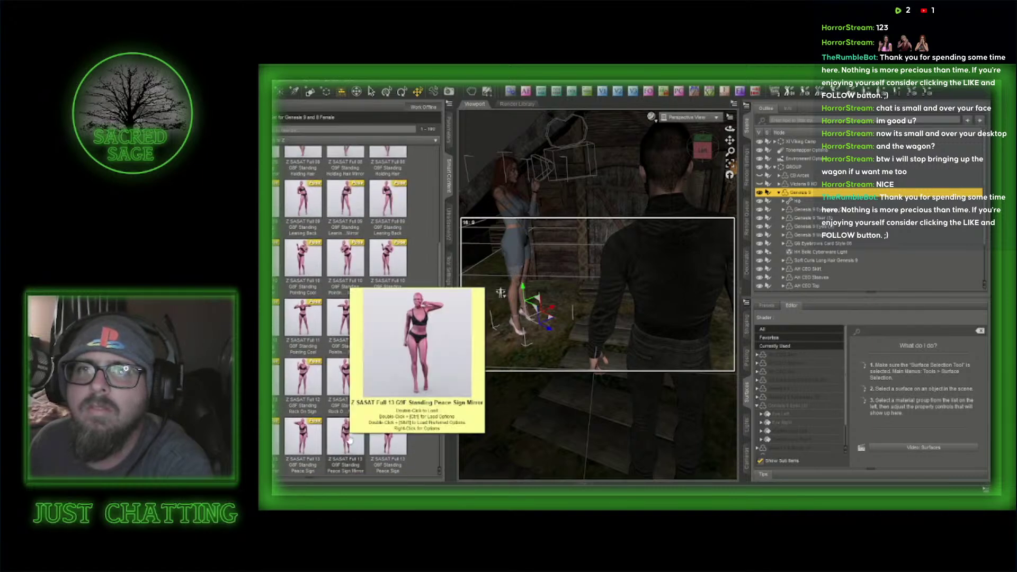
click(273, 117)
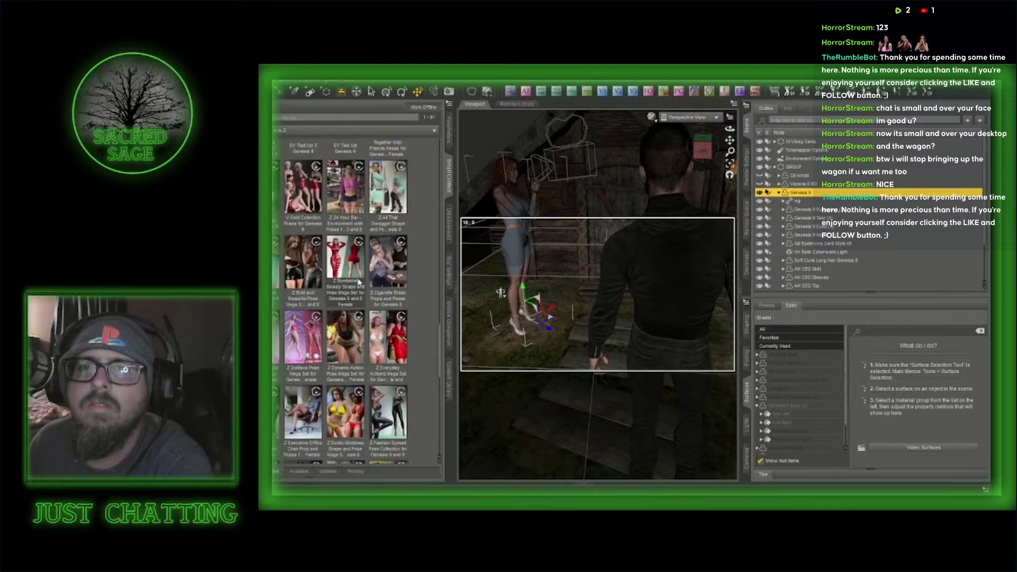
- Browse the list of pose products for Genesis 9 from the Z sets back to the Easier Pose Creation products
scroll(358, 282, down, 8)
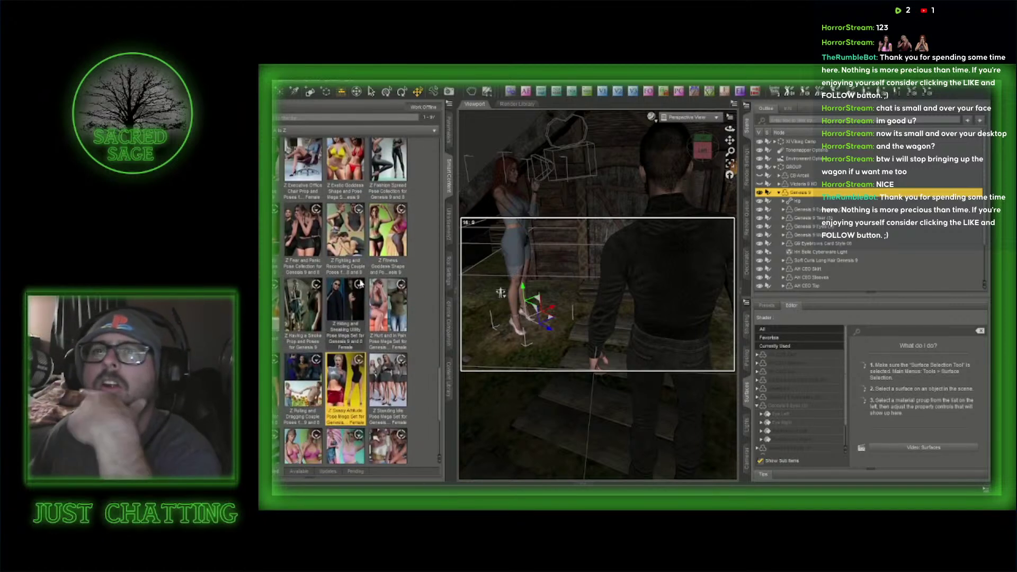
scroll(359, 281, down, 6)
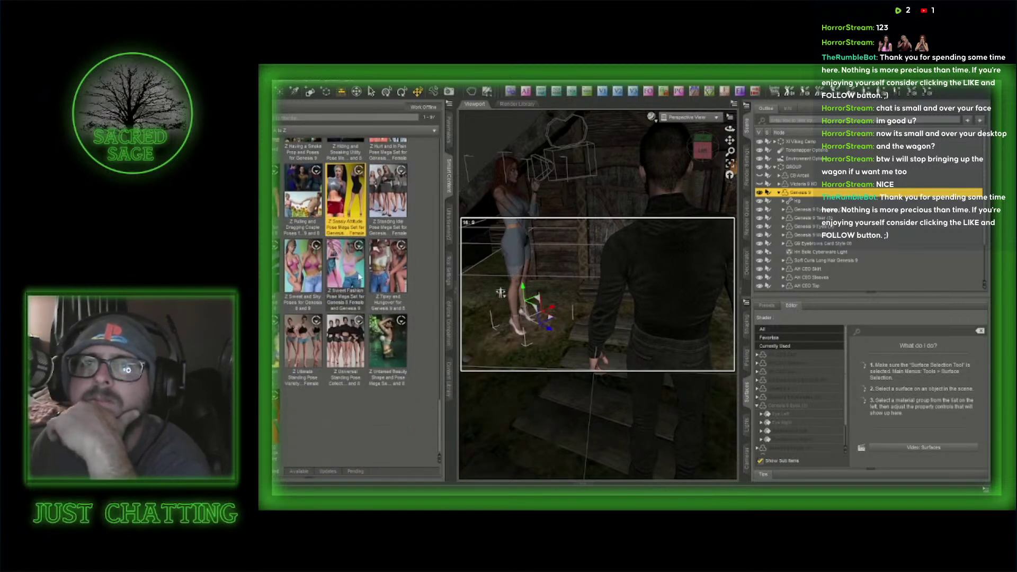
mouse_move(358, 277)
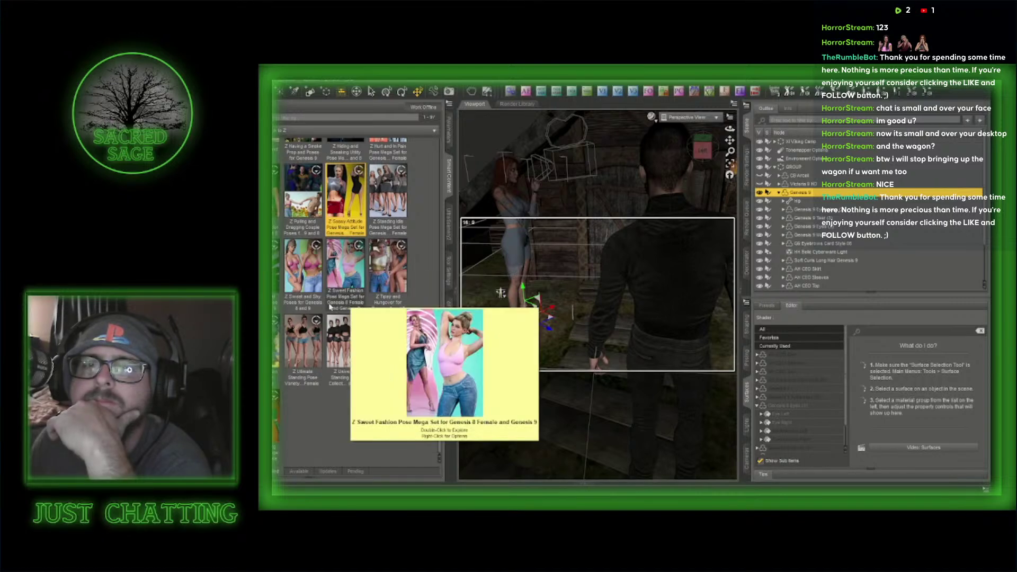
scroll(342, 344, up, 7)
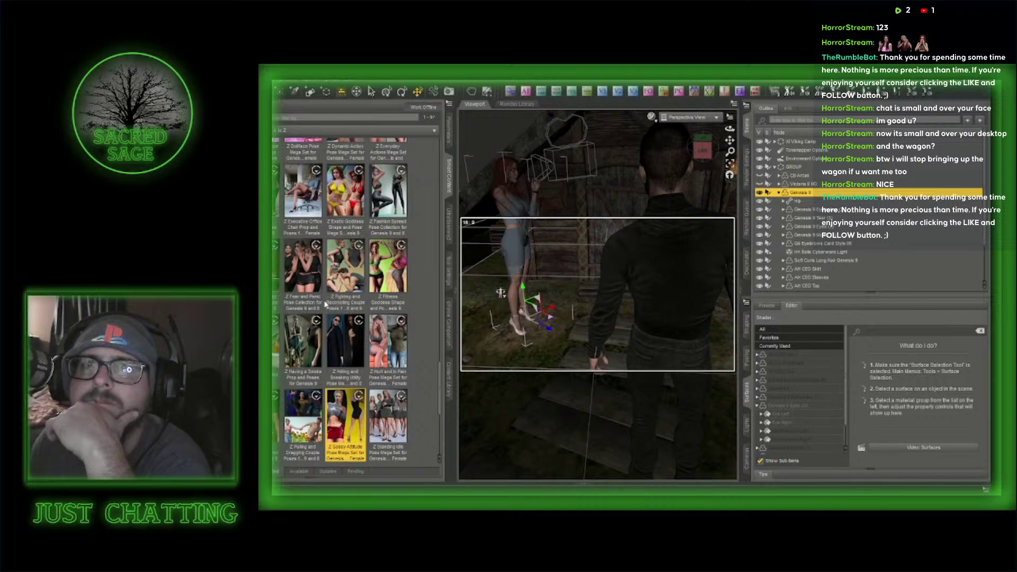
scroll(325, 304, up, 3)
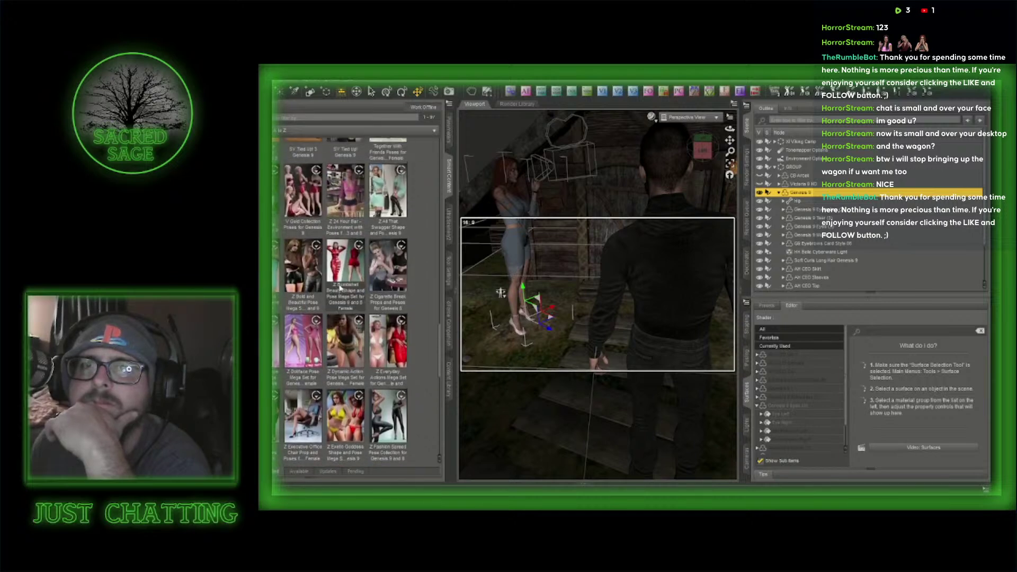
scroll(341, 286, up, 3)
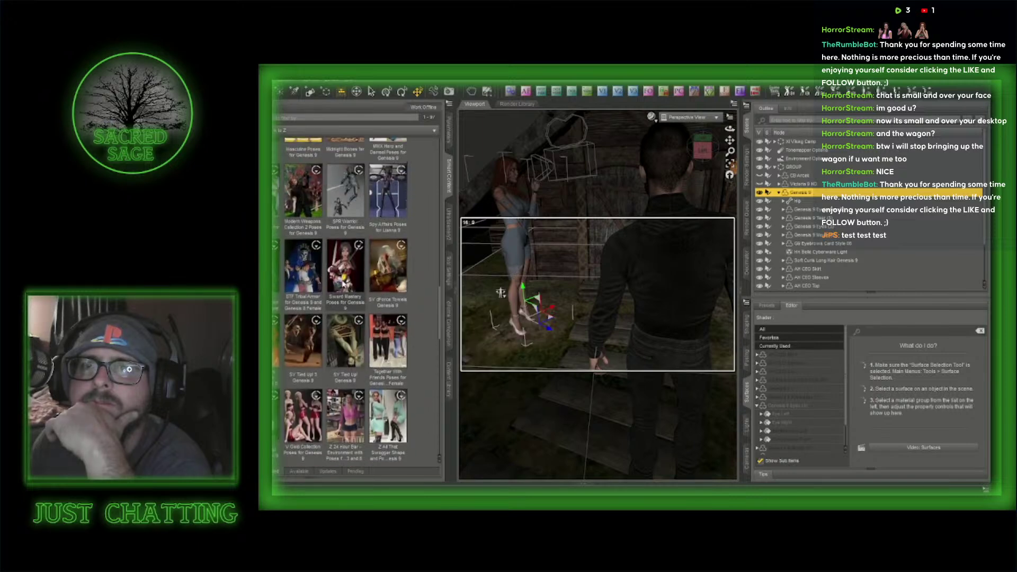
scroll(343, 284, up, 3)
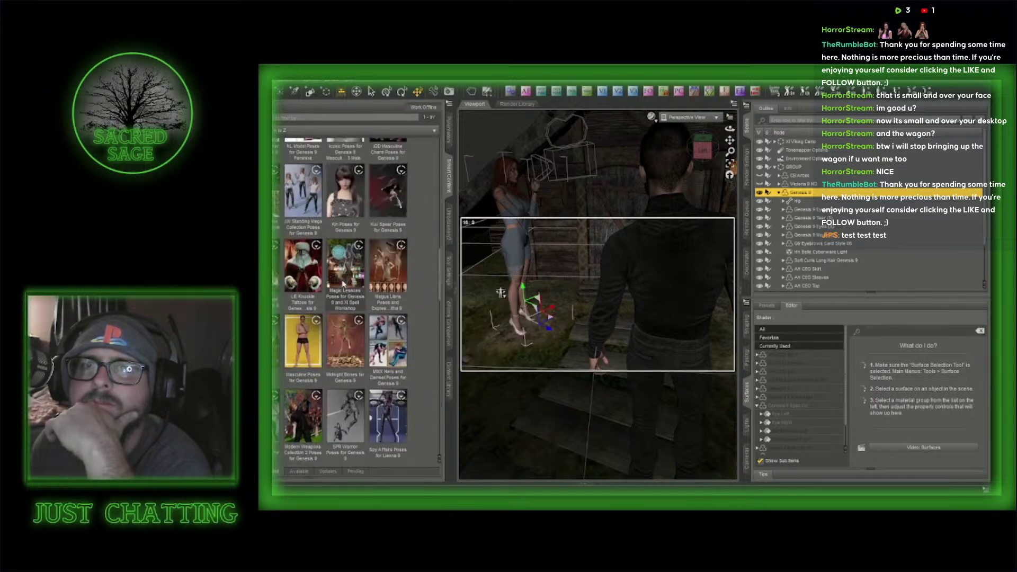
scroll(344, 286, up, 3)
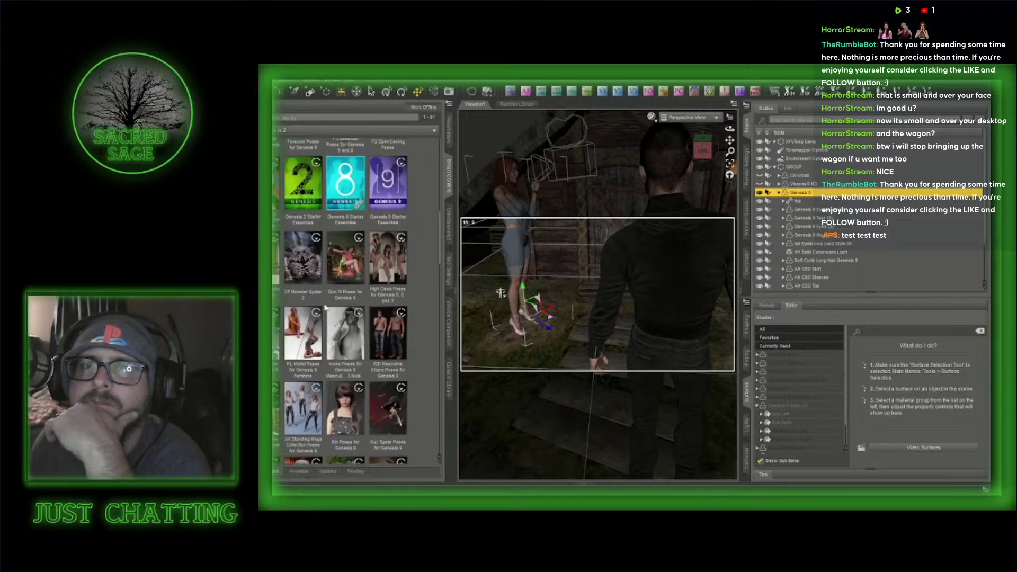
scroll(360, 293, up, 3)
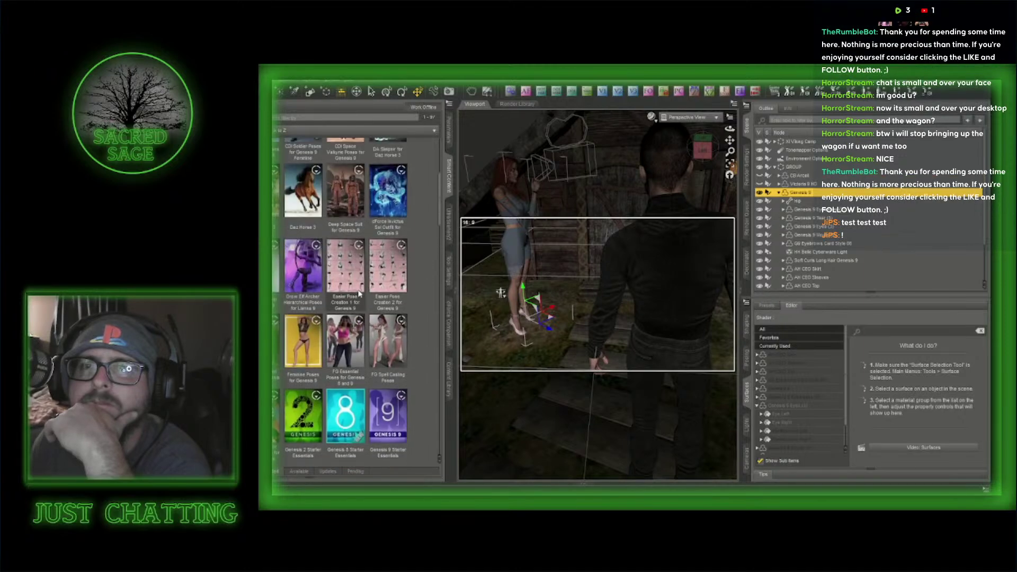
- Check the poses in Easier Pose Creation 2 and Easier Pose Creation 1 for Genesis 9, and return to the product list
double_click(387, 265)
click(268, 118)
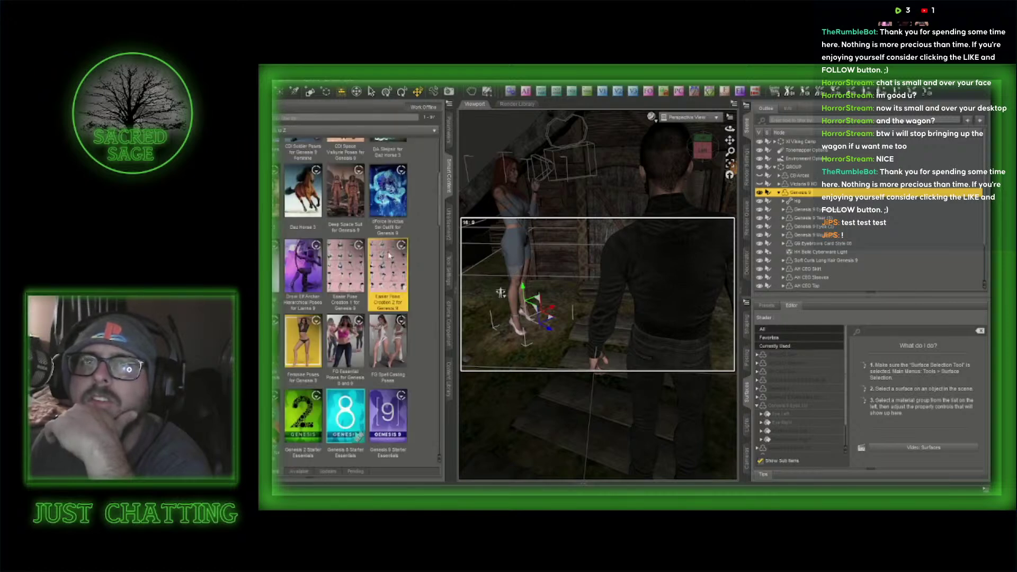
double_click(357, 273)
scroll(376, 326, down, 6)
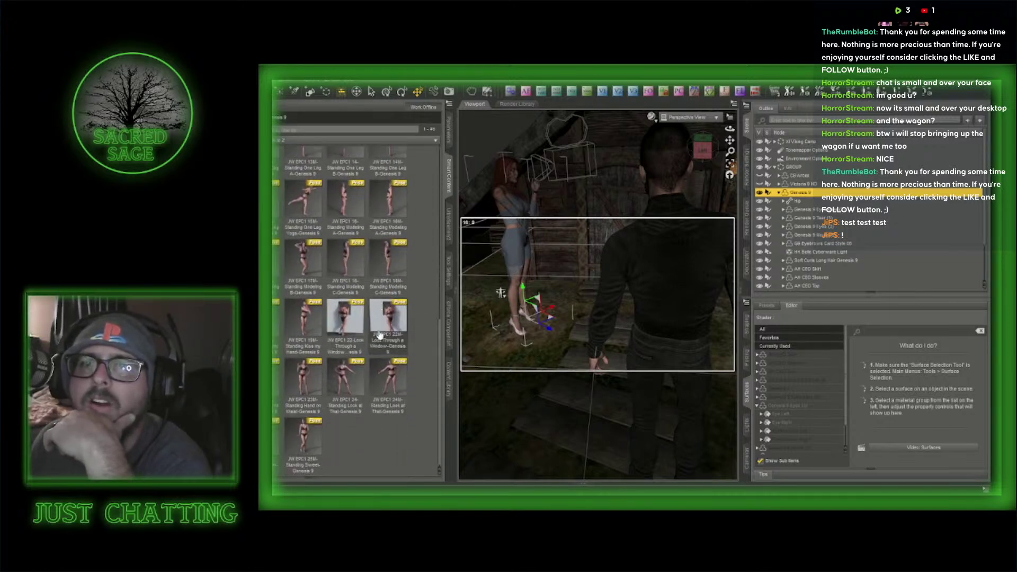
click(268, 117)
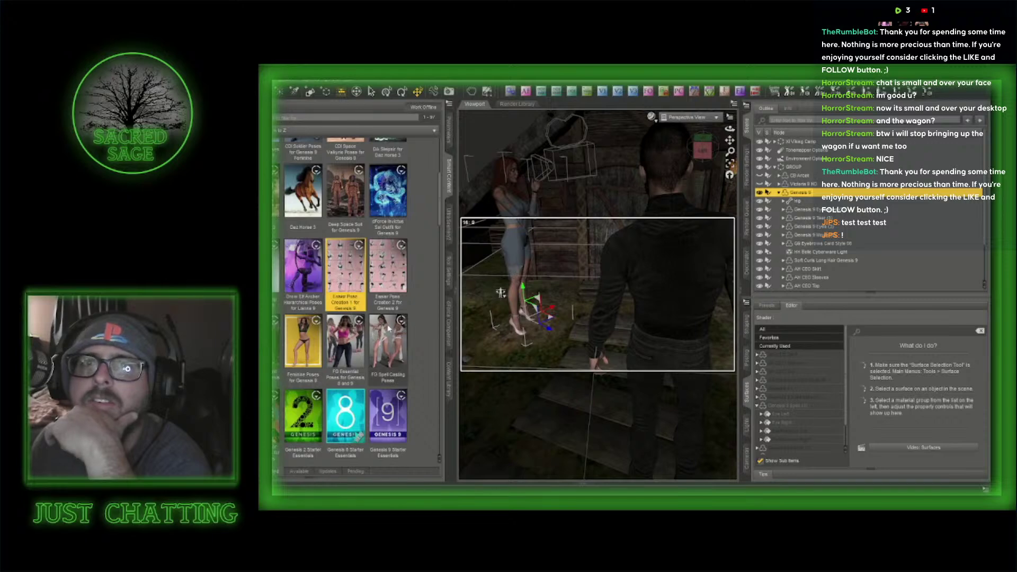
- Open the JW Everyday pose product for Genesis 9, check its poses, and return to the product list
scroll(392, 307, down, 5)
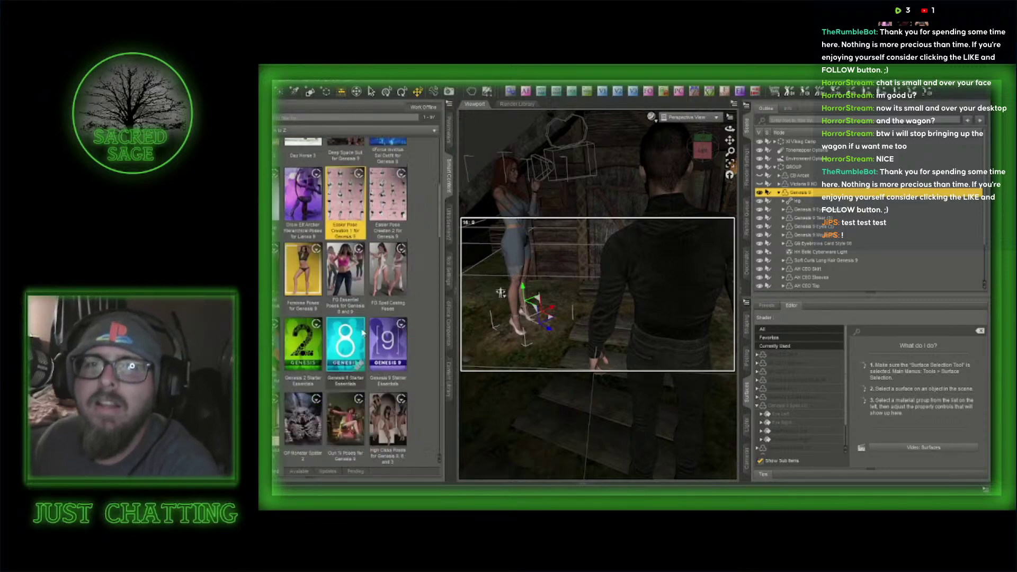
click(398, 274)
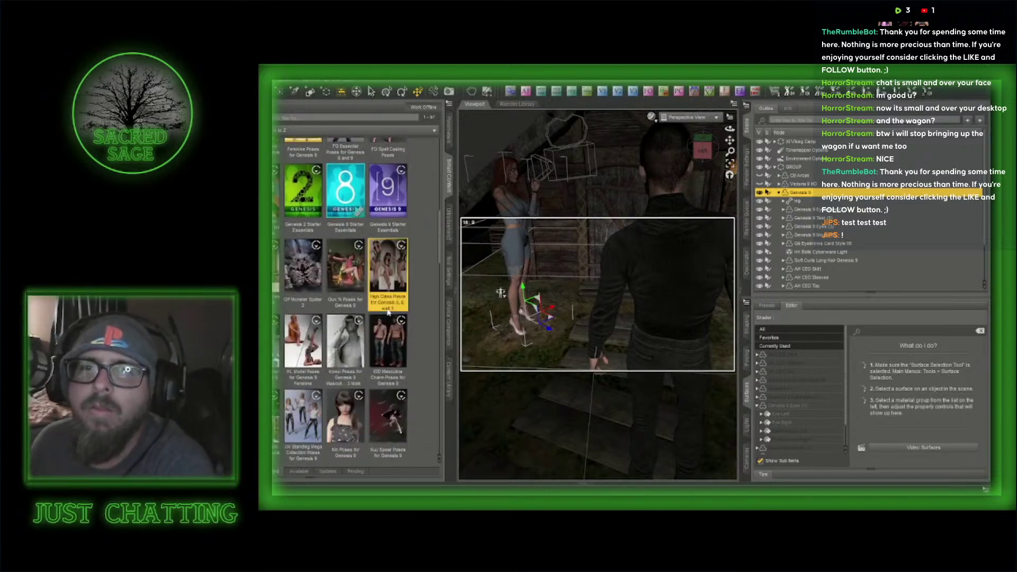
double_click(308, 413)
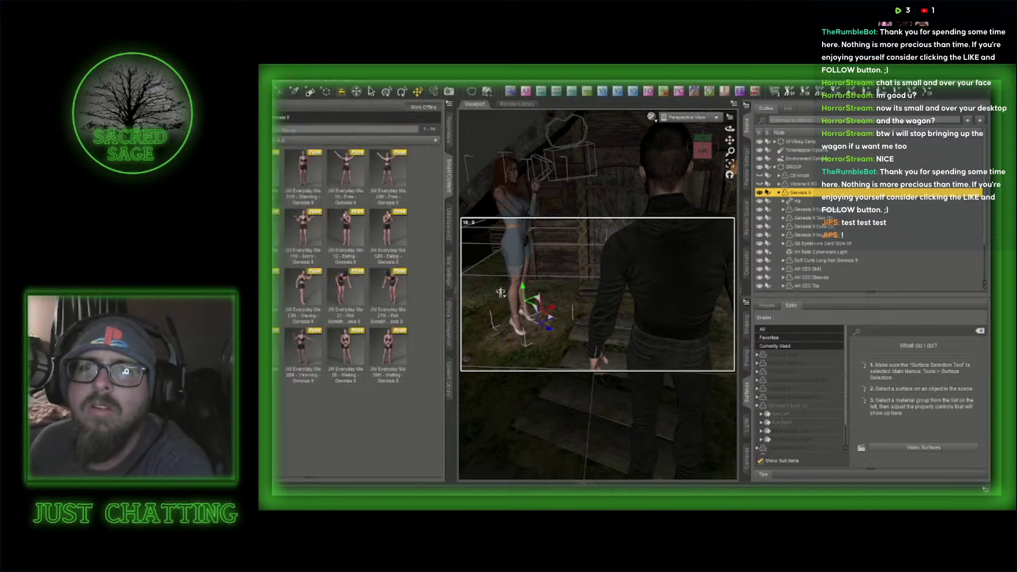
click(274, 118)
- Move on to the Z products, look through the Z BEALI standing poses, and return to the product list
scroll(336, 361, down, 10)
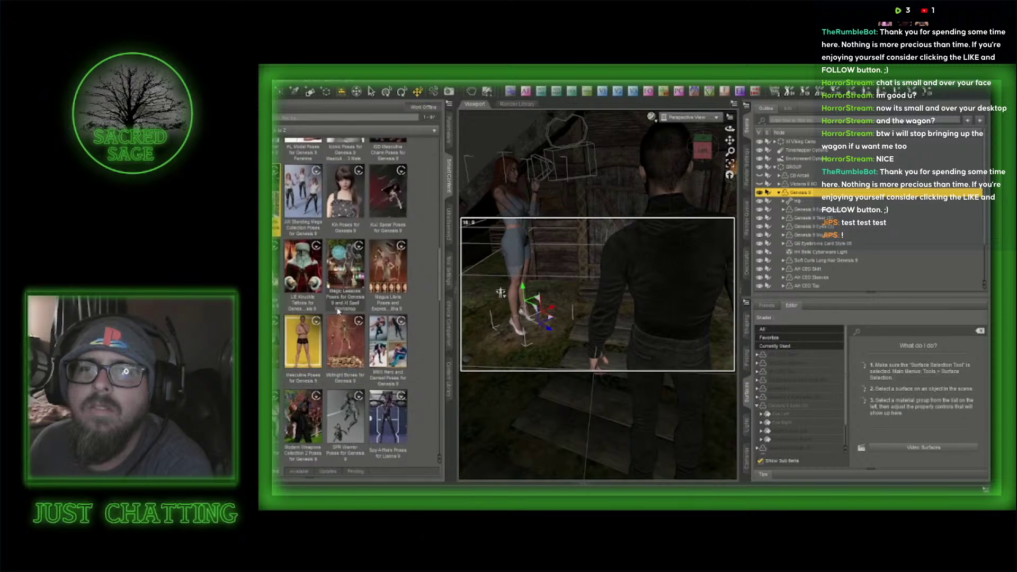
scroll(336, 360, down, 5)
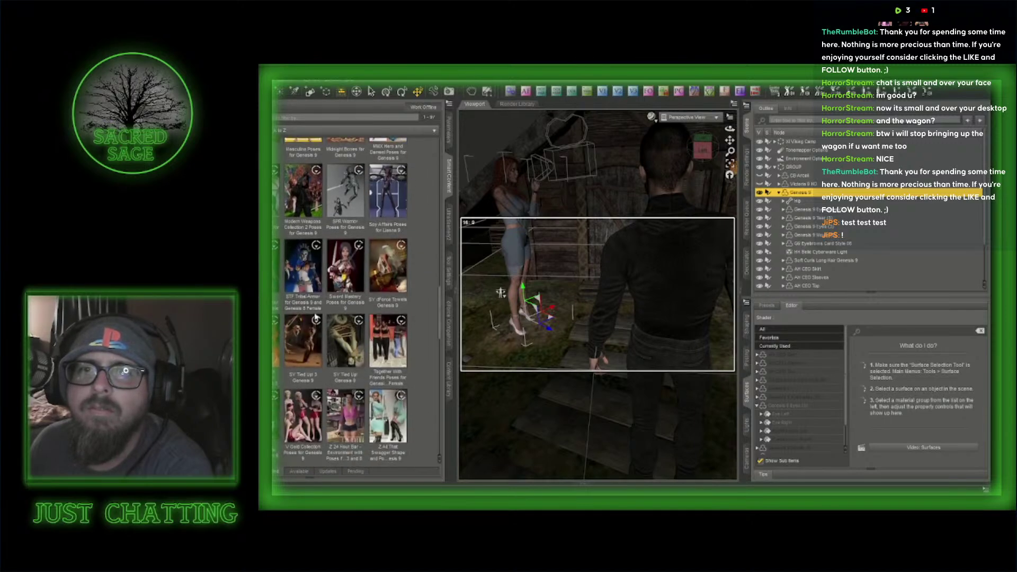
scroll(390, 322, down, 5)
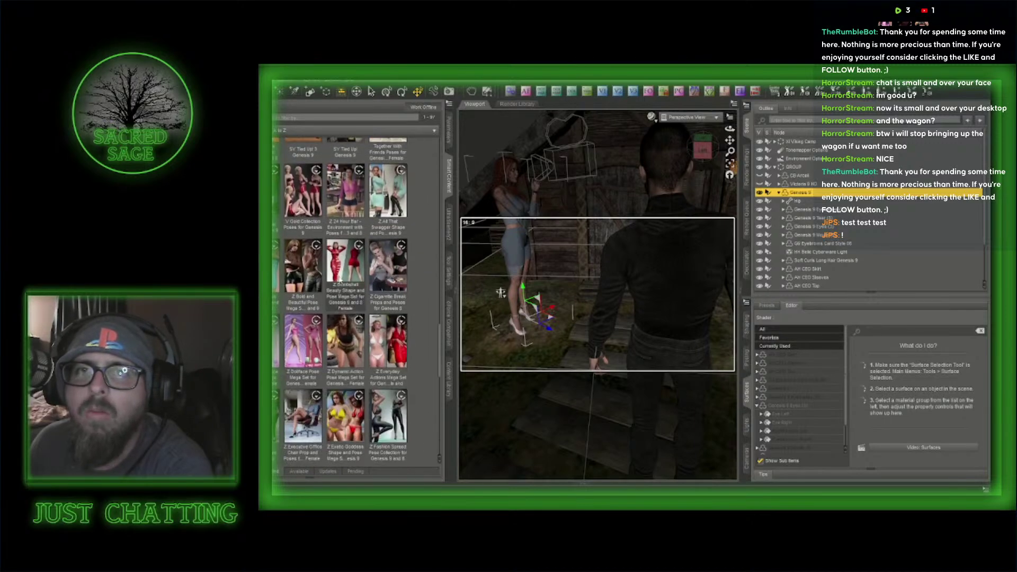
double_click(276, 276)
scroll(354, 294, down, 4)
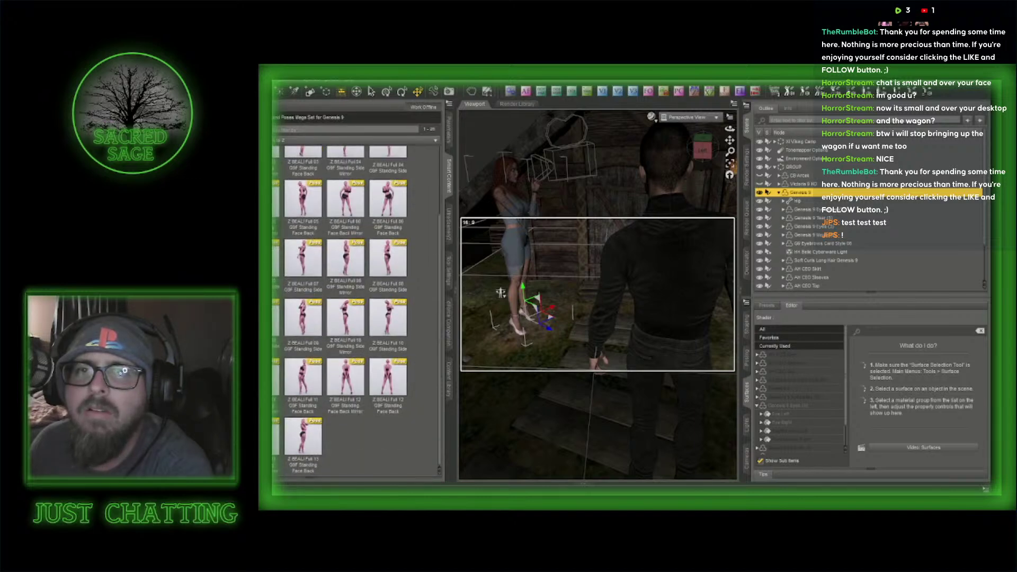
click(274, 117)
- Open Z Bold and Beautiful Pose Mega Set, look through its standing poses, and return to the product list
scroll(293, 372, down, 1)
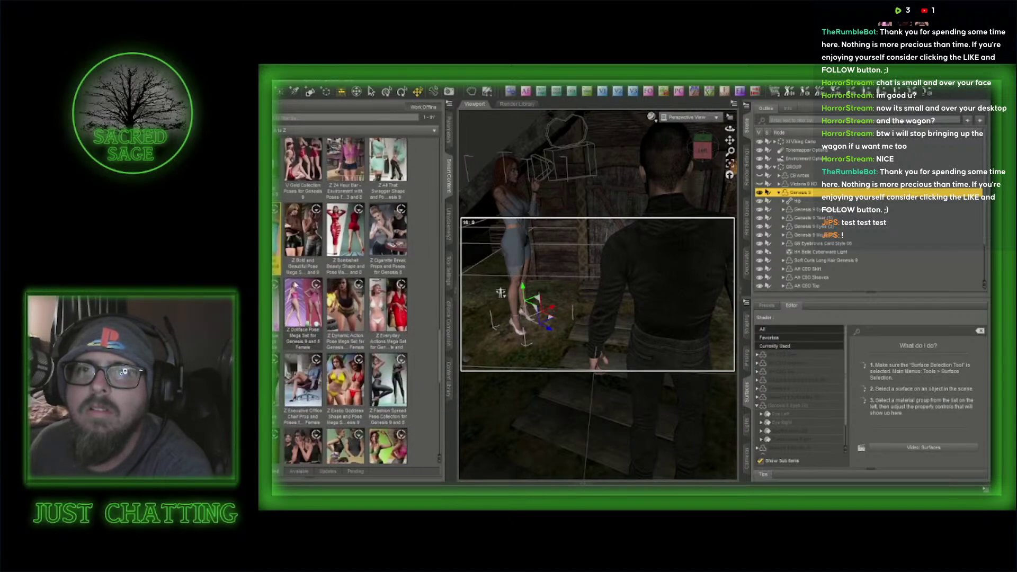
double_click(300, 228)
scroll(371, 409, down, 6)
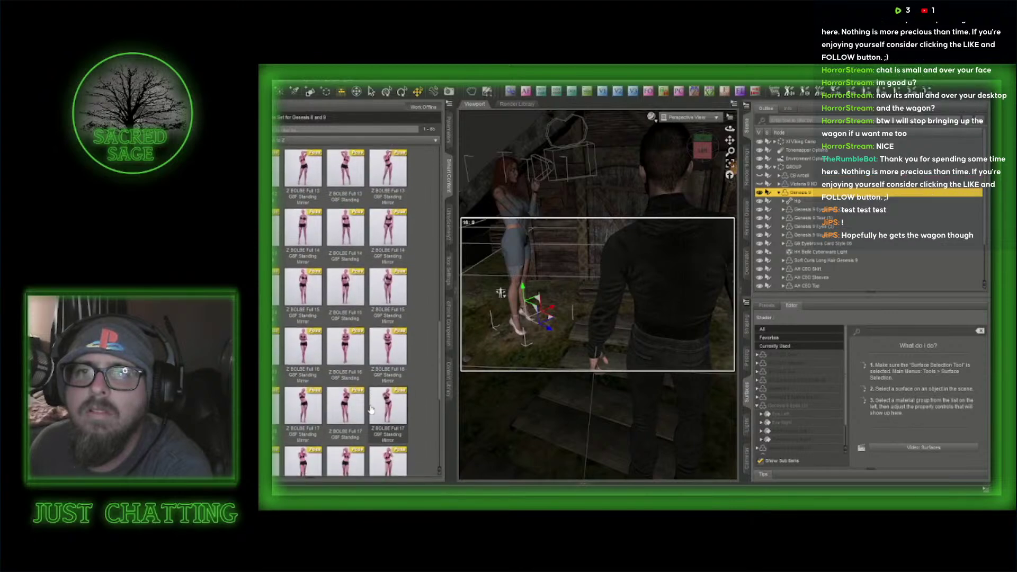
scroll(370, 409, down, 3)
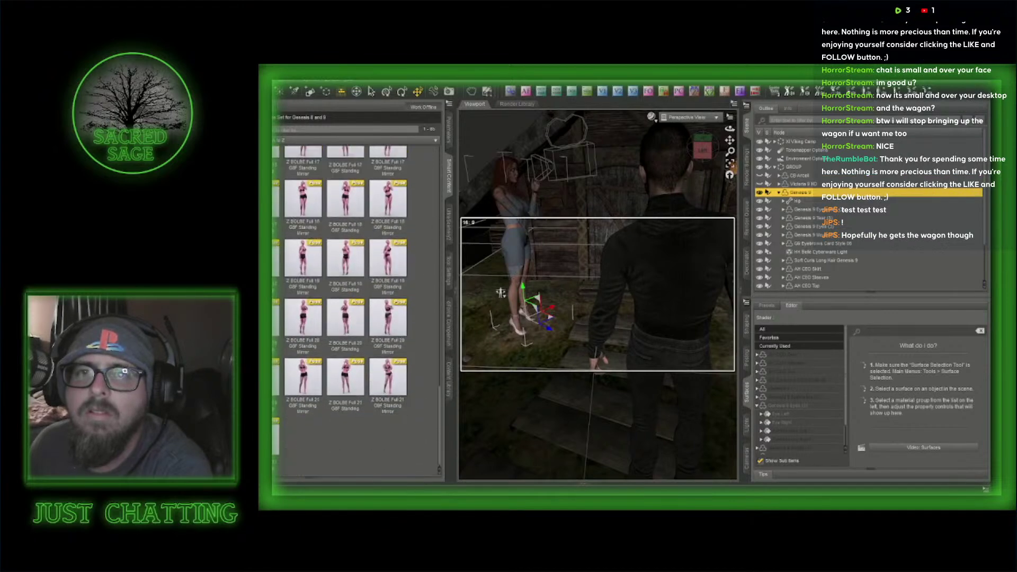
click(273, 117)
- Open Z Bombshell Beauty Shape and Pose Mega Set, look through its standing poses, and return to the product list
scroll(373, 395, down, 3)
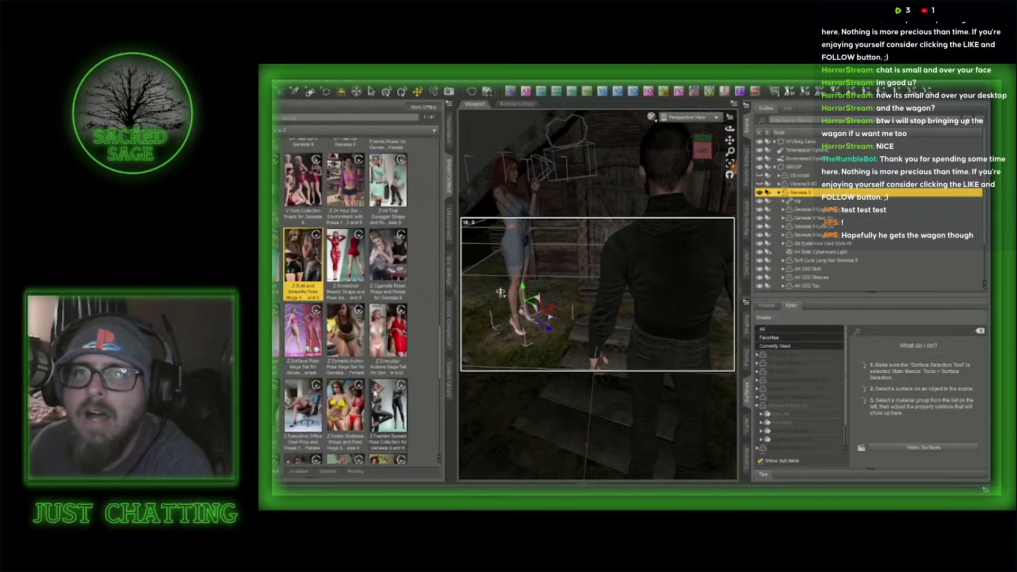
double_click(355, 222)
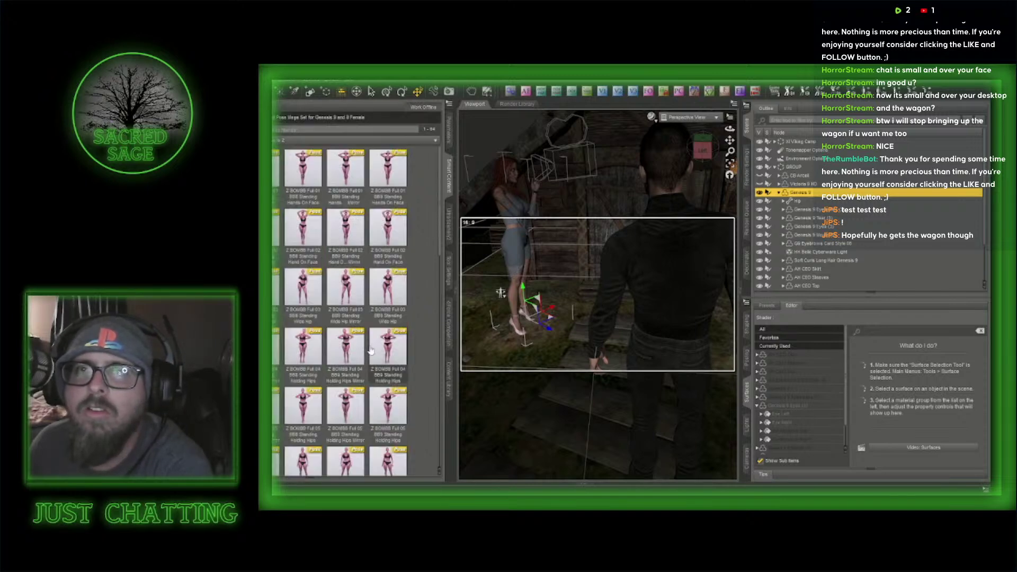
scroll(368, 351, down, 3)
scroll(371, 351, down, 3)
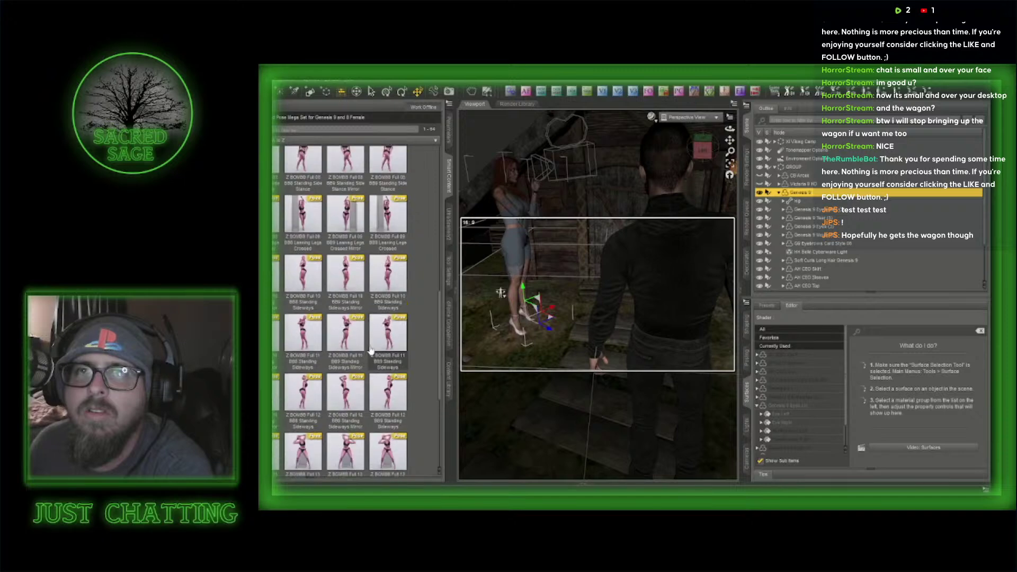
scroll(370, 350, down, 3)
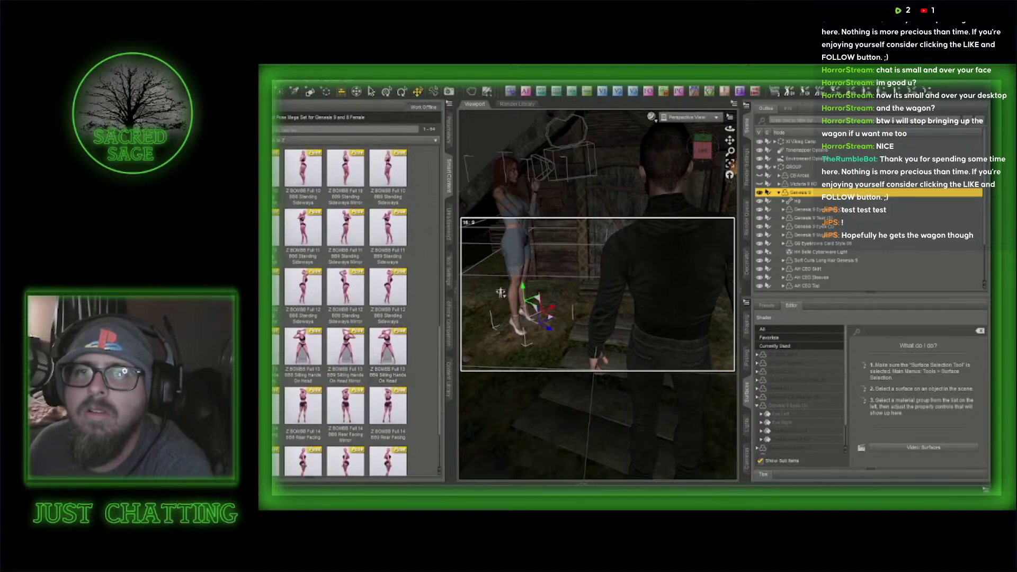
click(267, 117)
scroll(386, 316, down, 5)
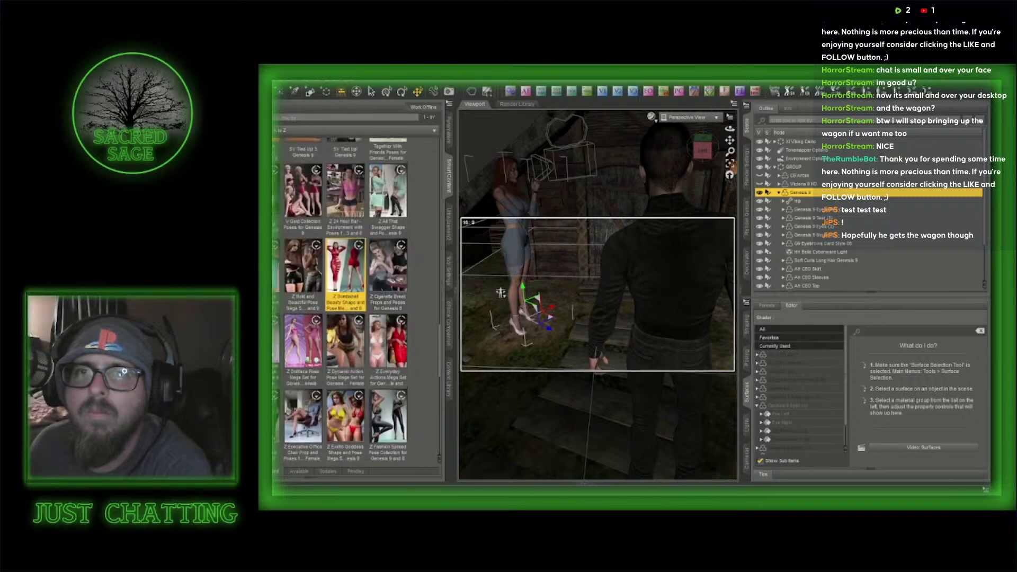
- Open the Z DOLIK pose product, look through its standing poses, and return to the product list
double_click(267, 344)
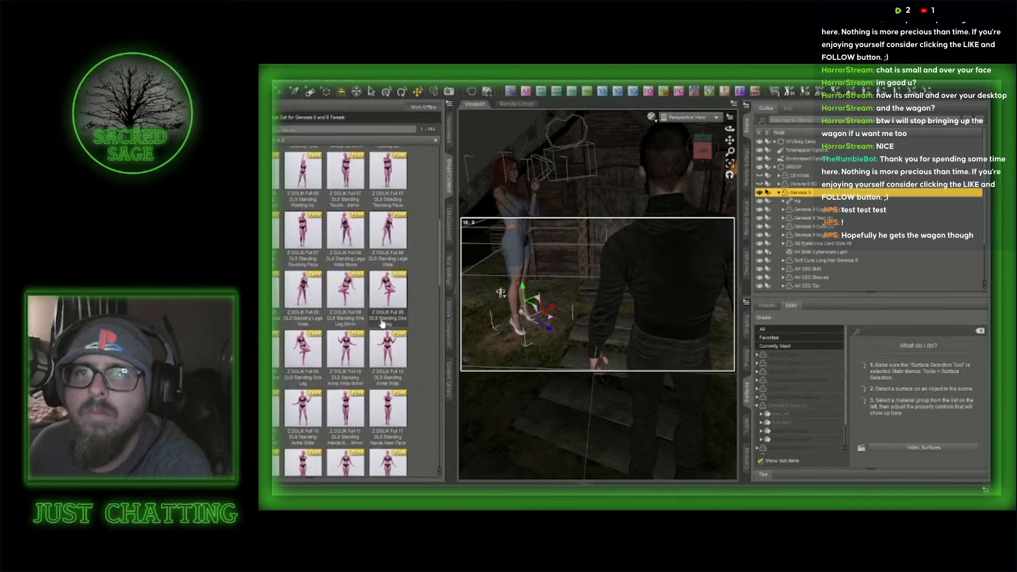
scroll(383, 323, down, 3)
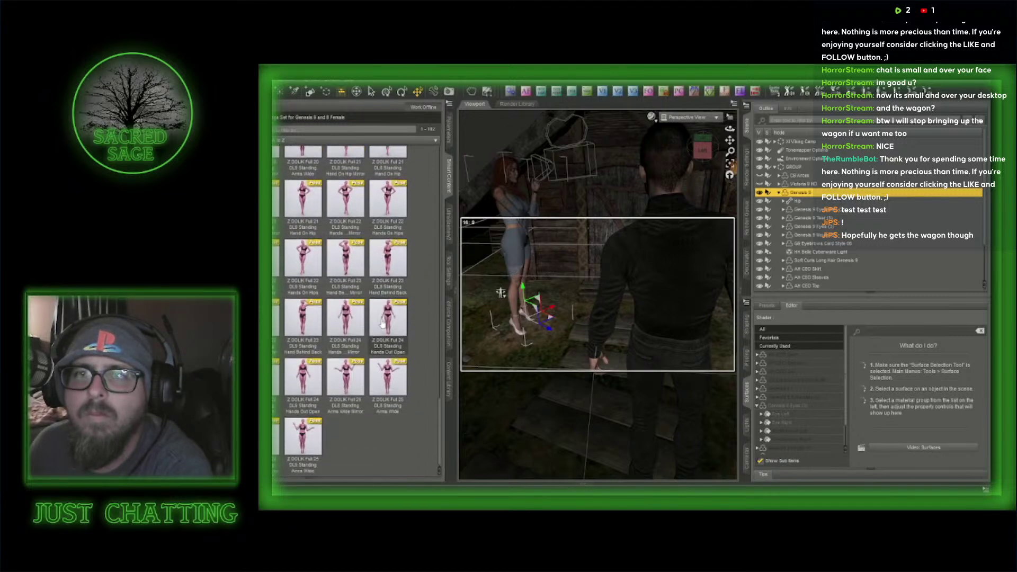
click(267, 117)
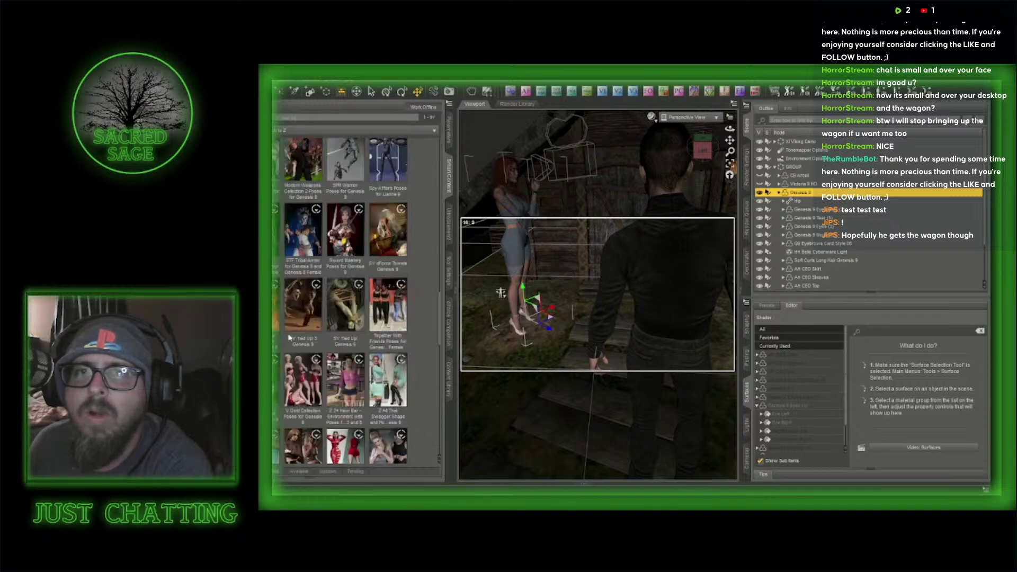
- Open Z DollFace Pose Mega Set, look through its Z DOLFA standing poses, and return to the Z products
scroll(358, 338, down, 3)
double_click(359, 340)
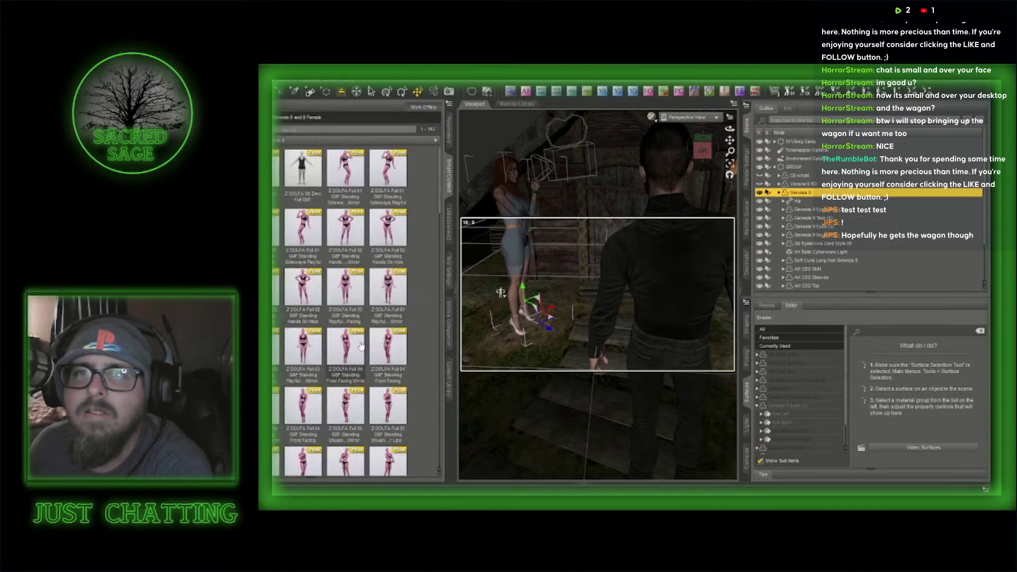
scroll(360, 345, down, 3)
scroll(360, 345, down, 2)
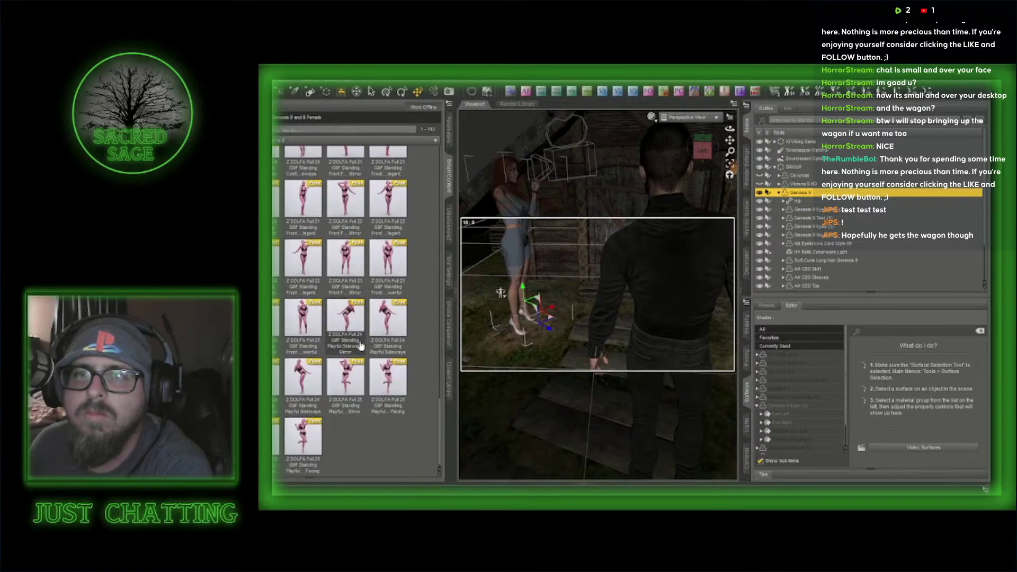
click(266, 117)
scroll(353, 336, down, 5)
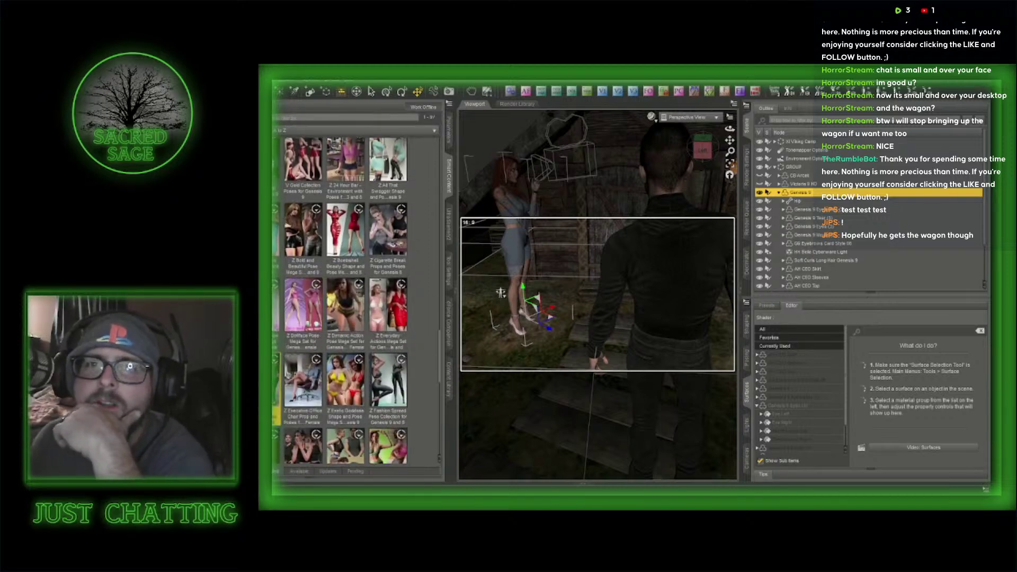
- Open the Z EVSTA pose product, look through its Genesis 9 standing poses, and return to the product list
double_click(388, 317)
scroll(390, 336, down, 1)
scroll(390, 336, down, 10)
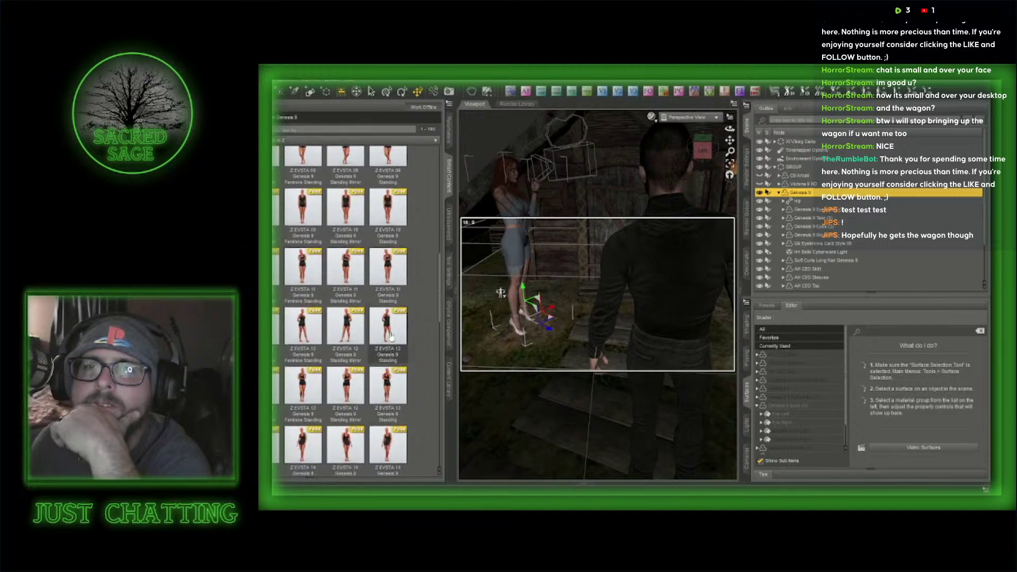
scroll(390, 336, down, 7)
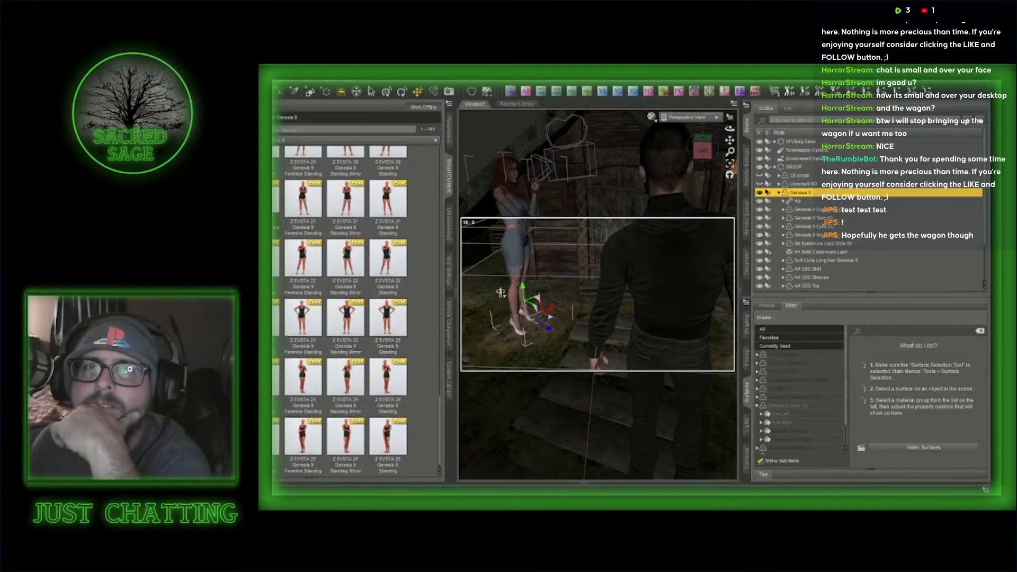
scroll(346, 312, down, 10)
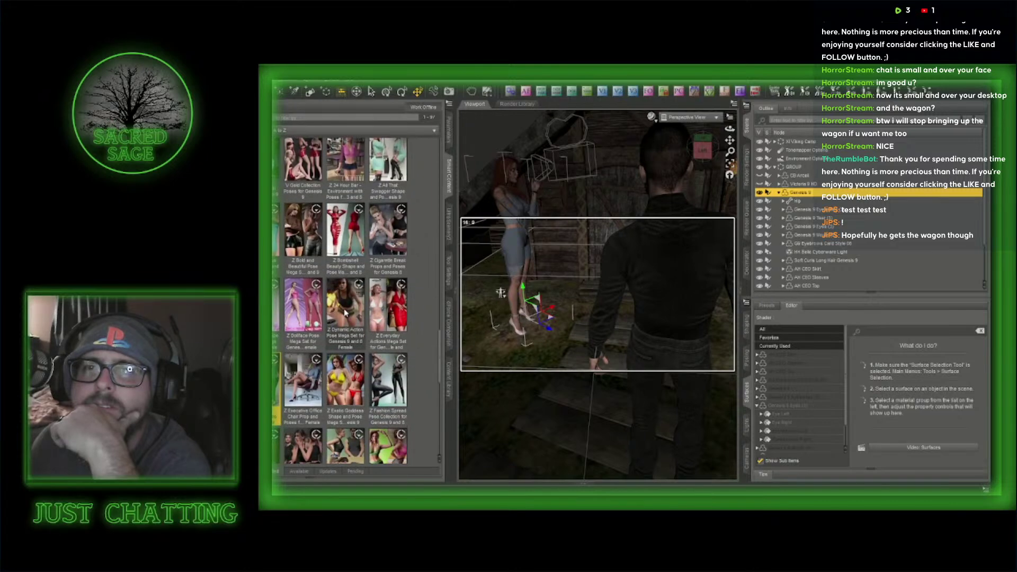
- Look through the remaining Z pose products, down to Z Untamed Beauty Shape and Pose Mega Set
scroll(345, 312, down, 3)
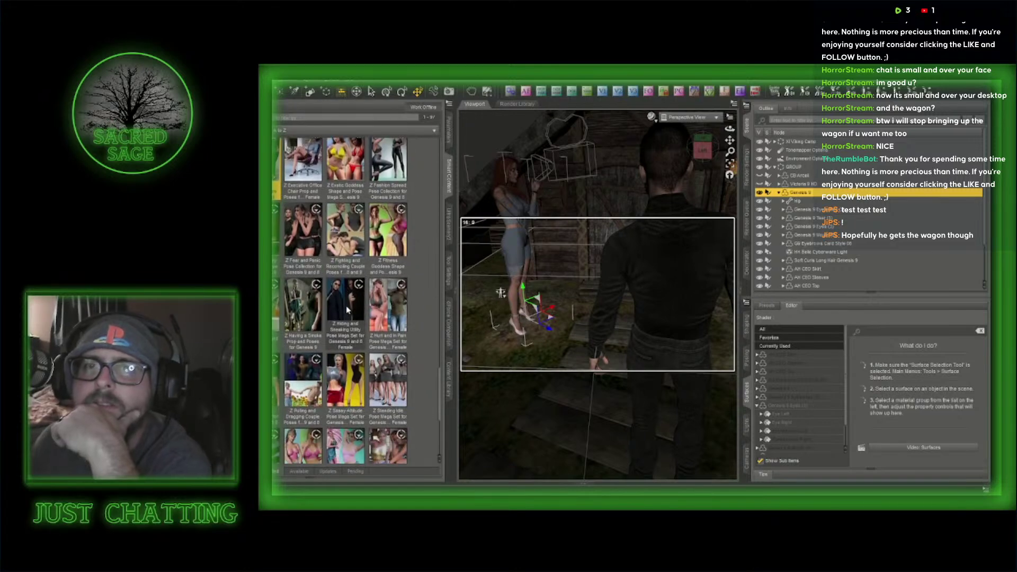
mouse_move(344, 333)
scroll(344, 337, down, 4)
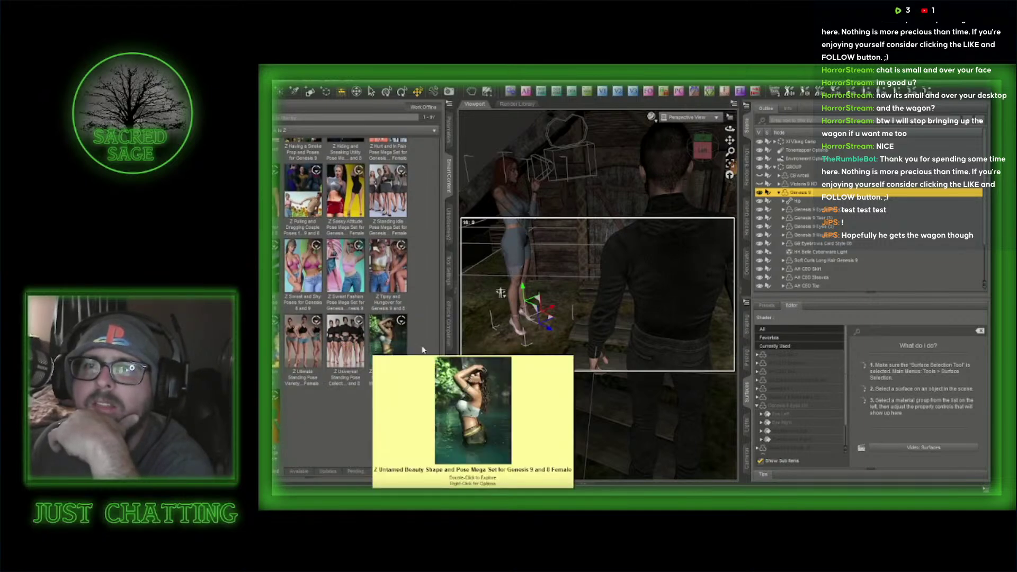
scroll(357, 278, up, 5)
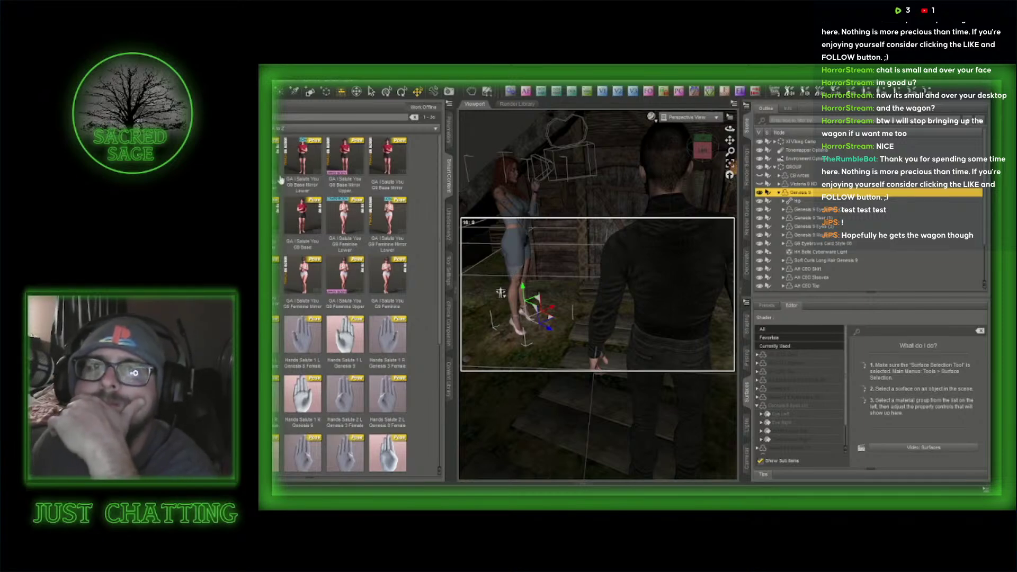
- Look through the JW The Sir expressions in the filtered results and clear the filter to show the products
scroll(319, 207, down, 3)
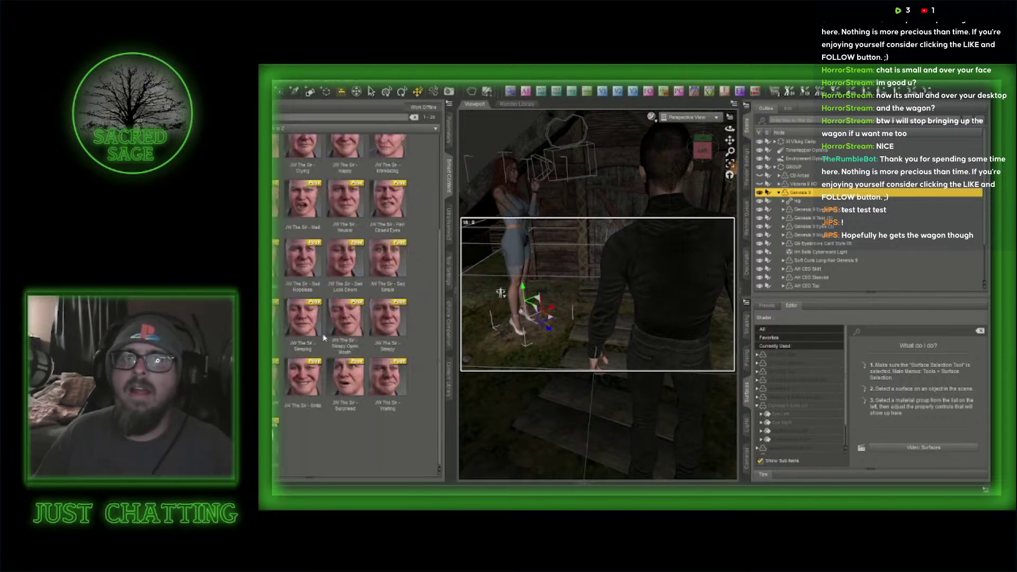
scroll(324, 339, up, 3)
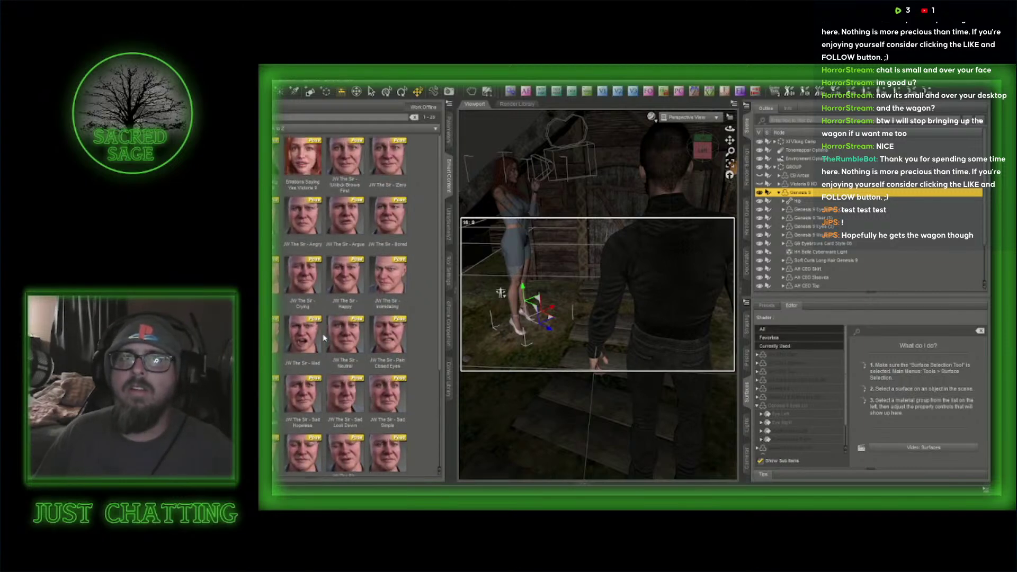
click(411, 117)
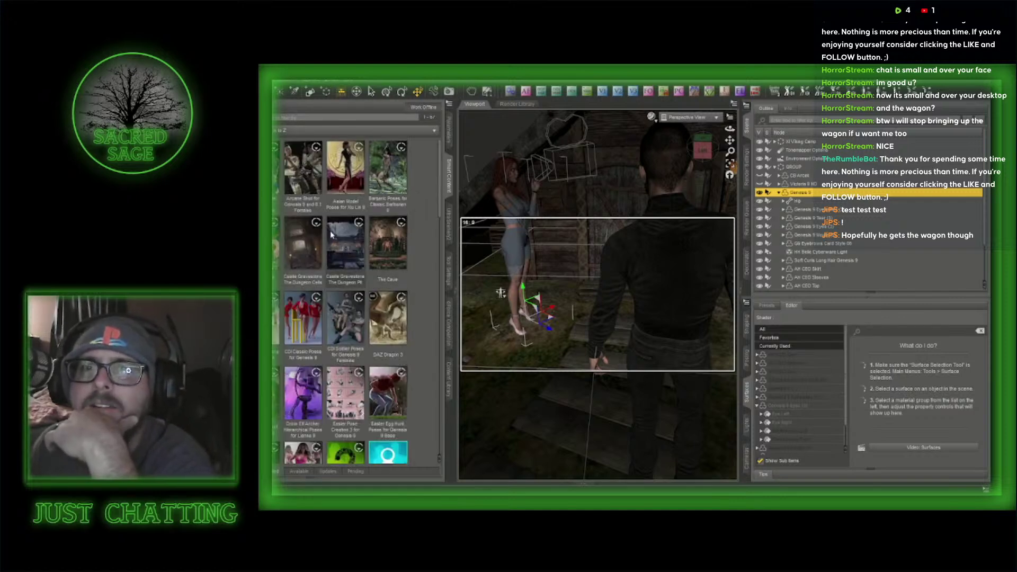
- Open the JW Everyday pose product for Genesis 9 again, check its poses, and return to the product list
scroll(331, 233, down, 5)
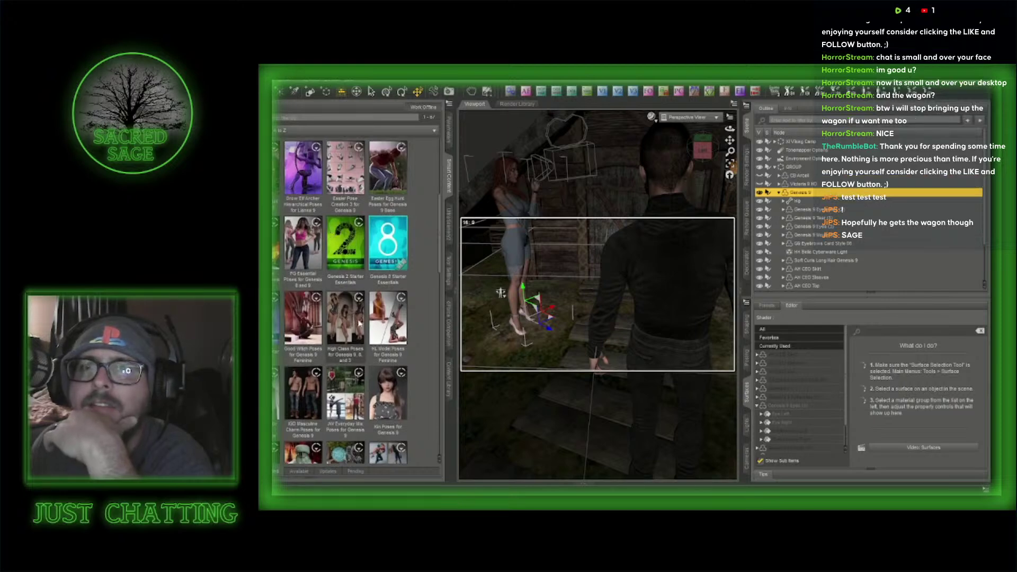
scroll(347, 318, down, 2)
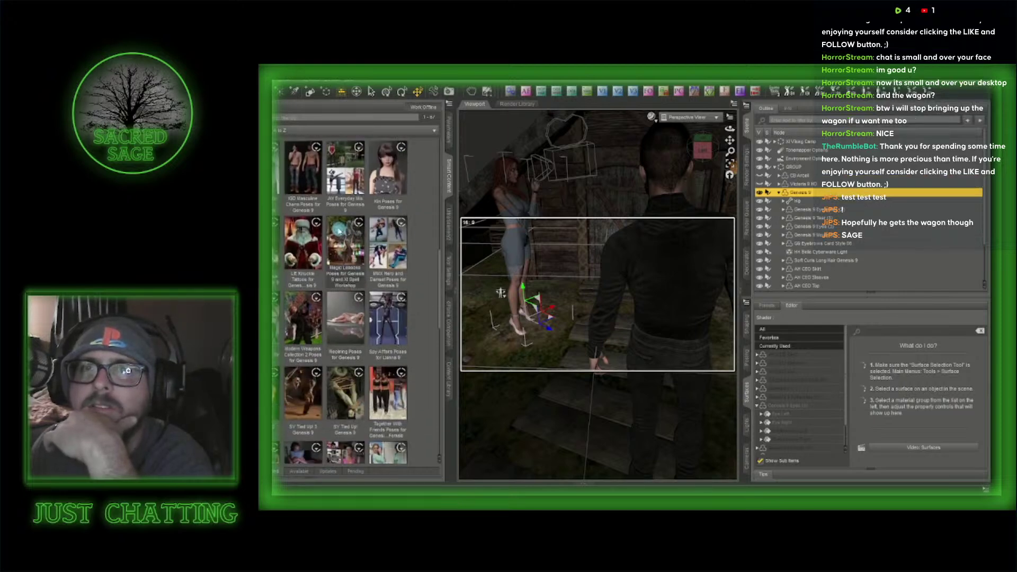
click(359, 346)
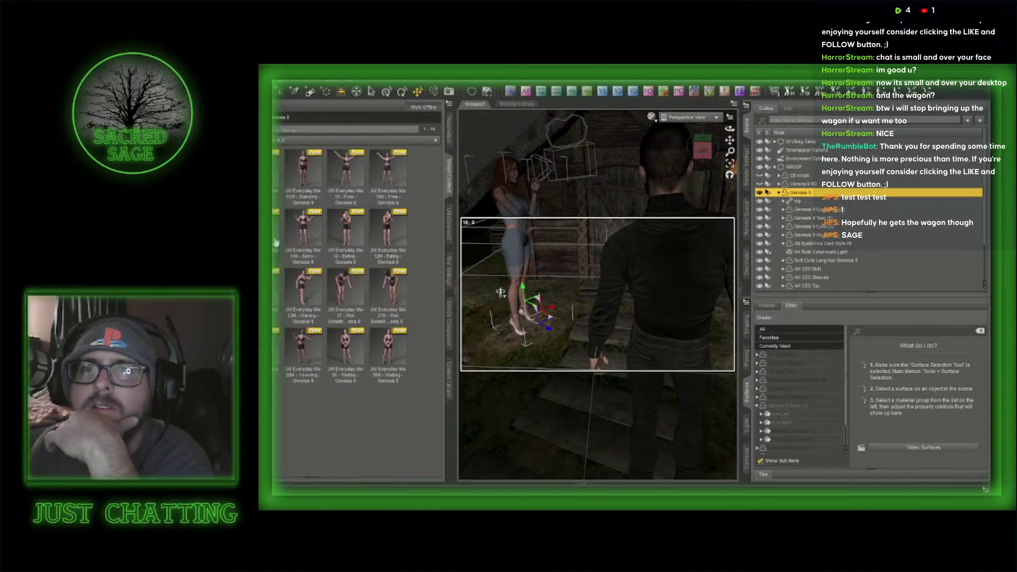
mouse_move(275, 242)
click(275, 117)
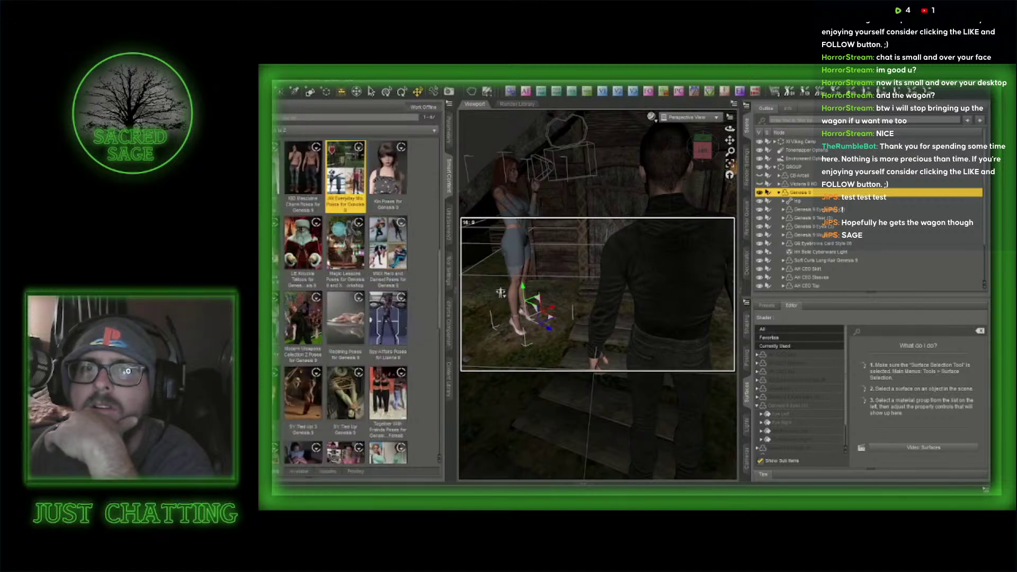
- Browse the pose products from the Genesis starter essentials through to the Z mega sets
double_click(302, 343)
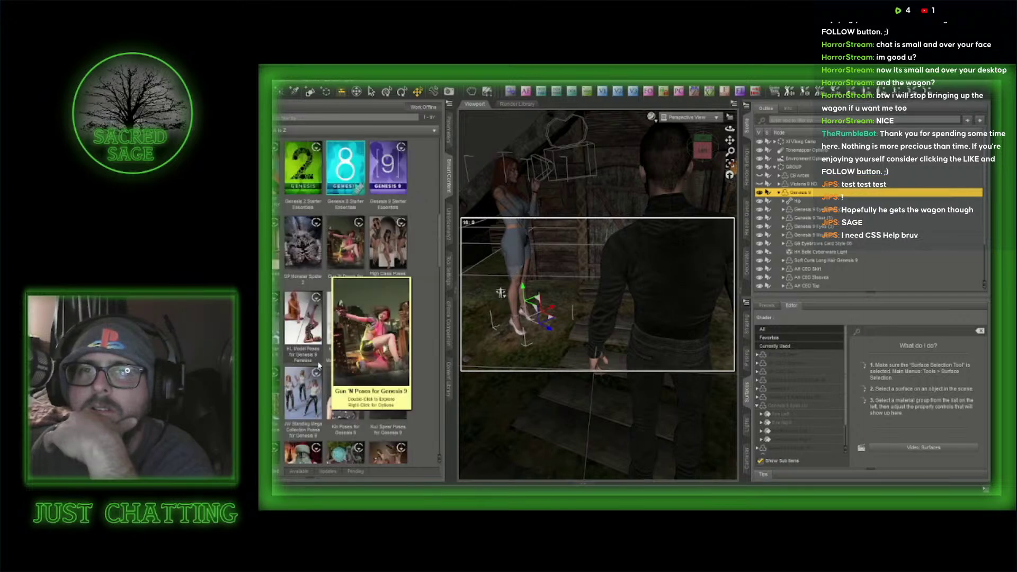
scroll(321, 364, down, 3)
scroll(320, 364, down, 1)
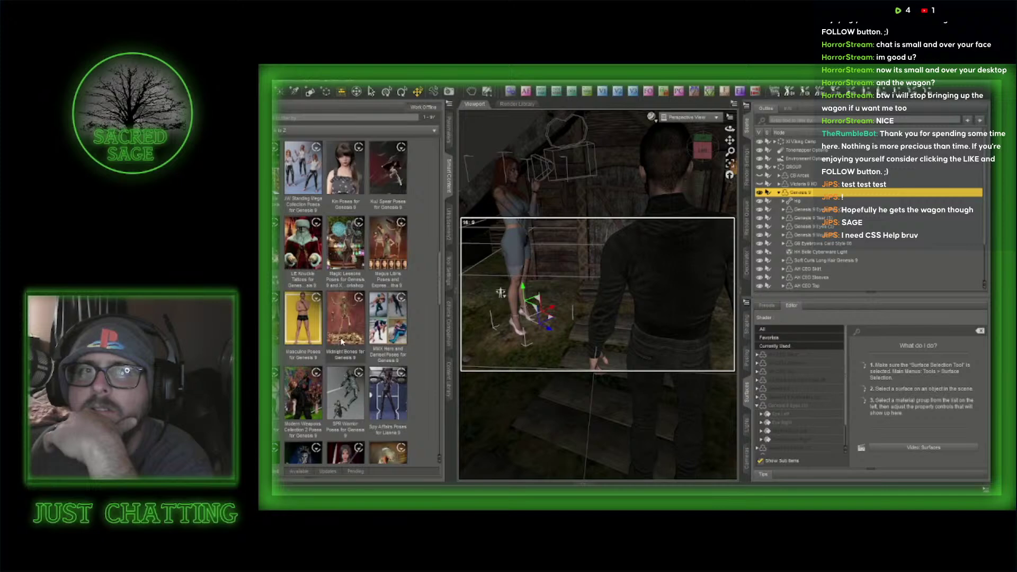
scroll(341, 342, down, 4)
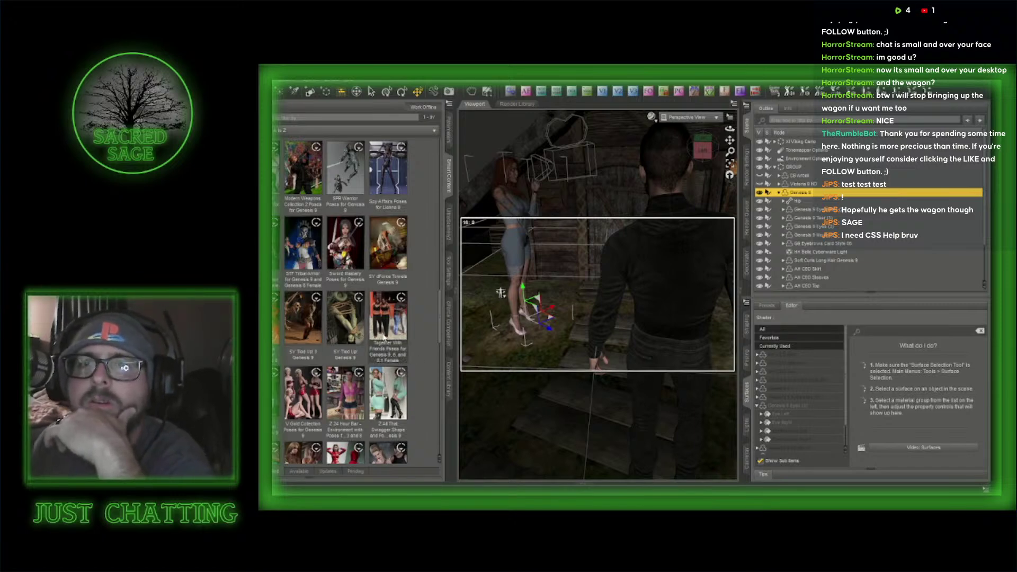
scroll(384, 336, down, 4)
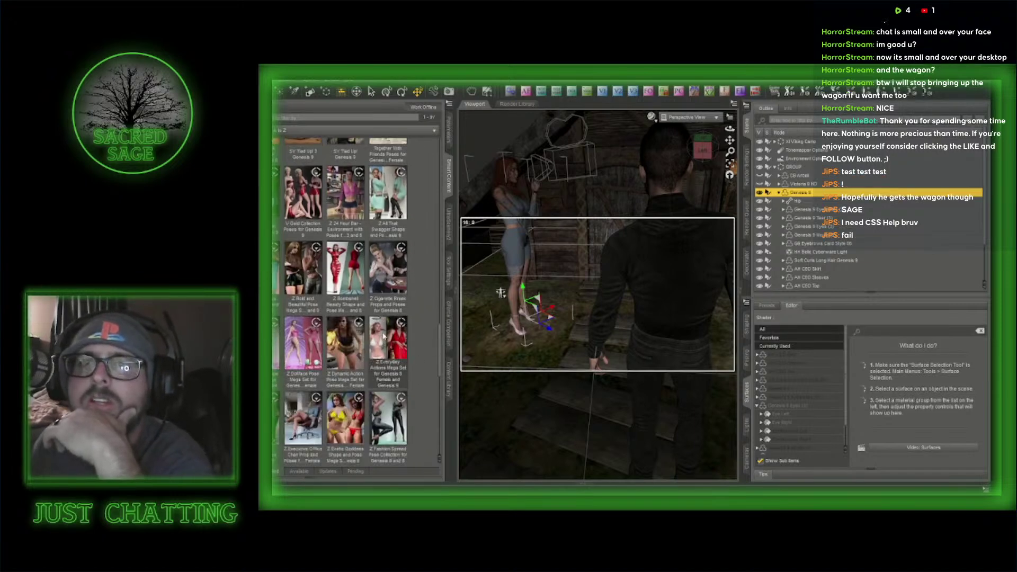
- Reopen Z DollFace Pose Mega Set and examine all its Z DOLFA standing poses, previewing the relaxed and confident ones
click(306, 318)
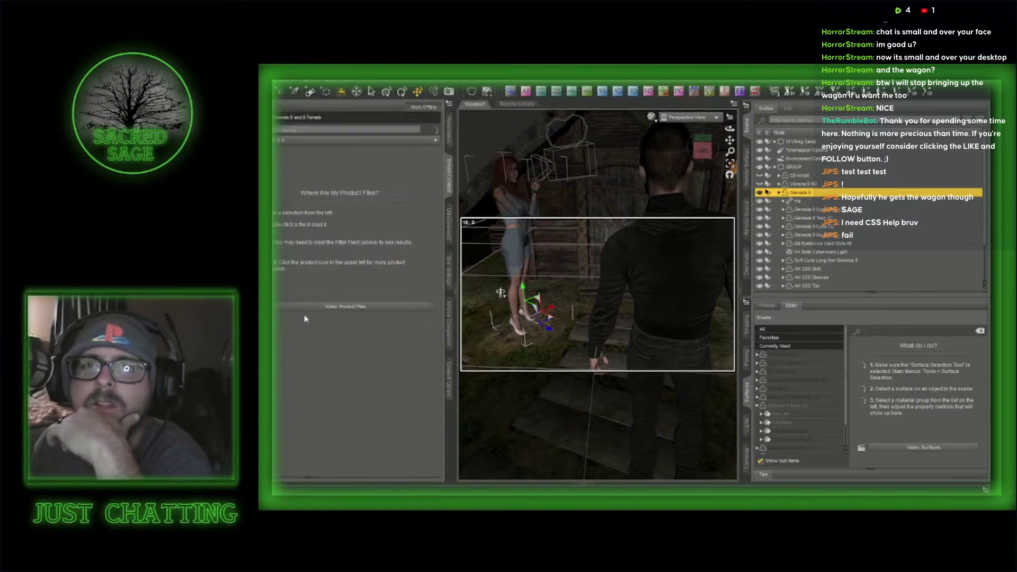
scroll(396, 324, down, 3)
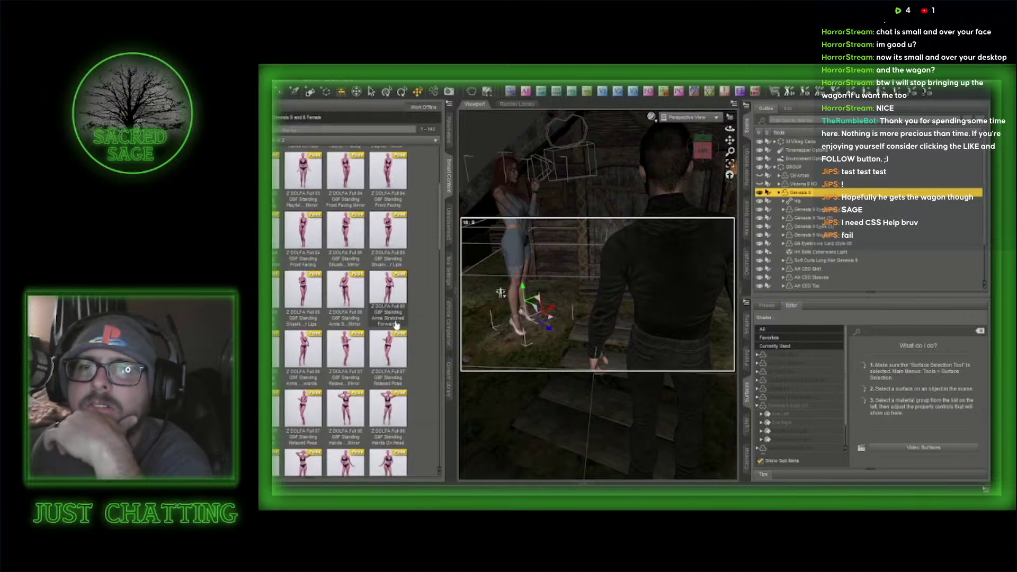
mouse_move(395, 347)
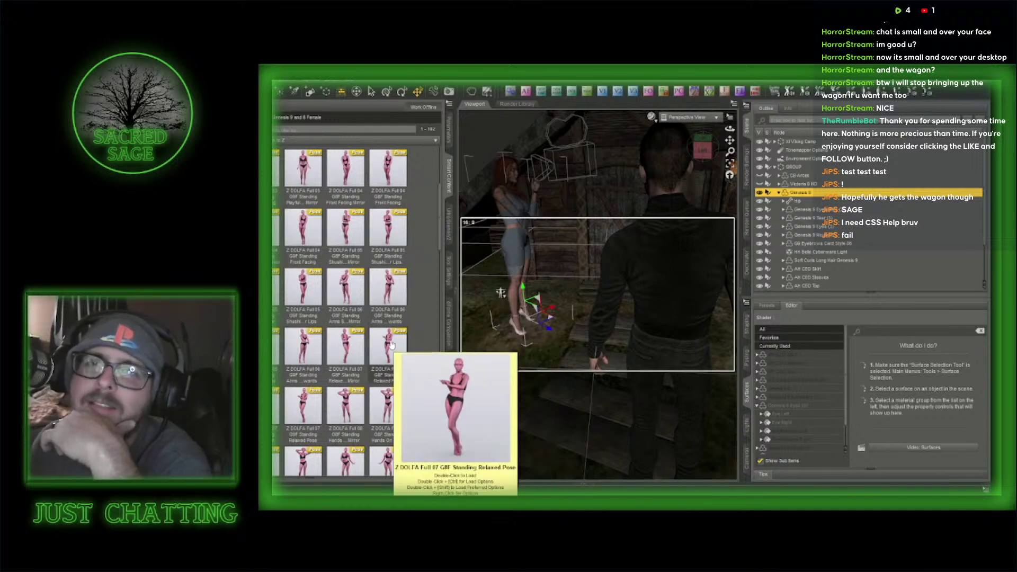
scroll(392, 346, down, 3)
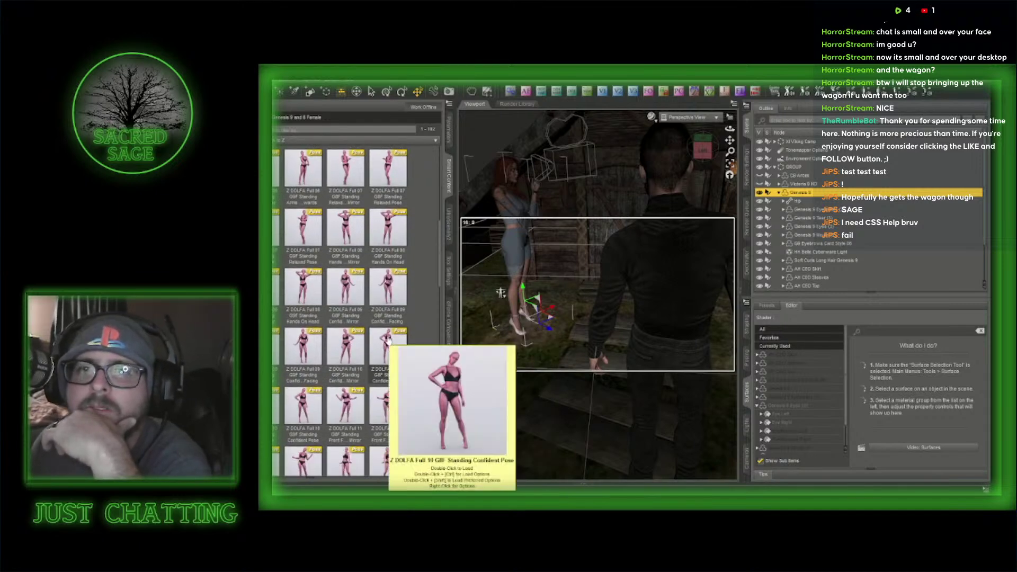
scroll(389, 341, down, 3)
scroll(388, 341, down, 3)
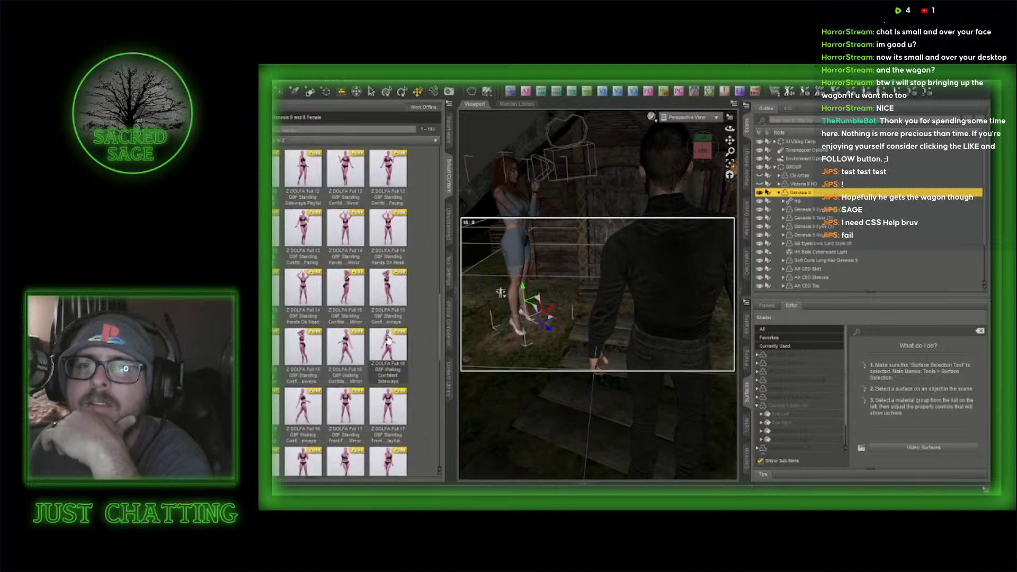
scroll(388, 341, down, 3)
scroll(388, 341, down, 3)
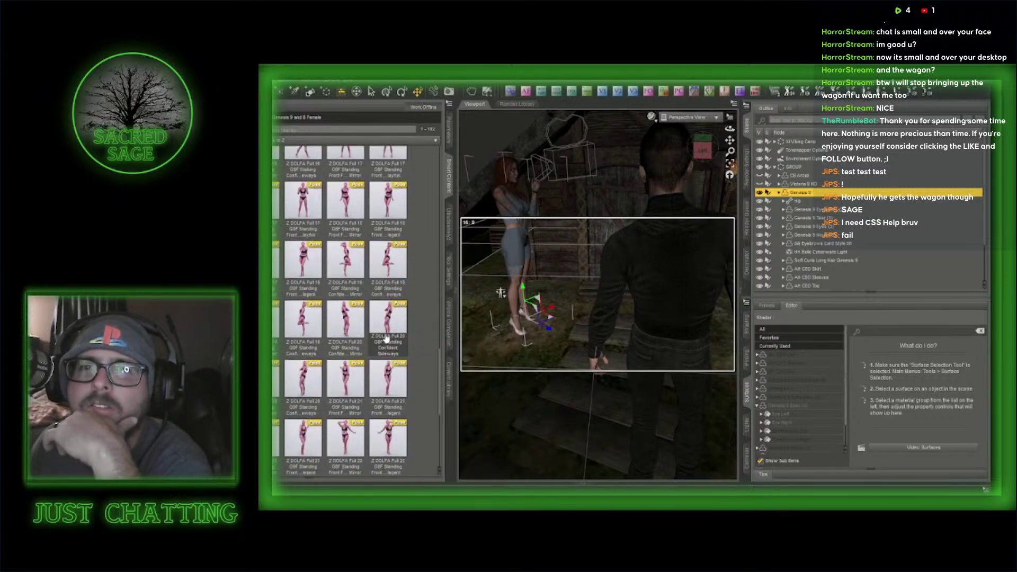
scroll(388, 341, down, 3)
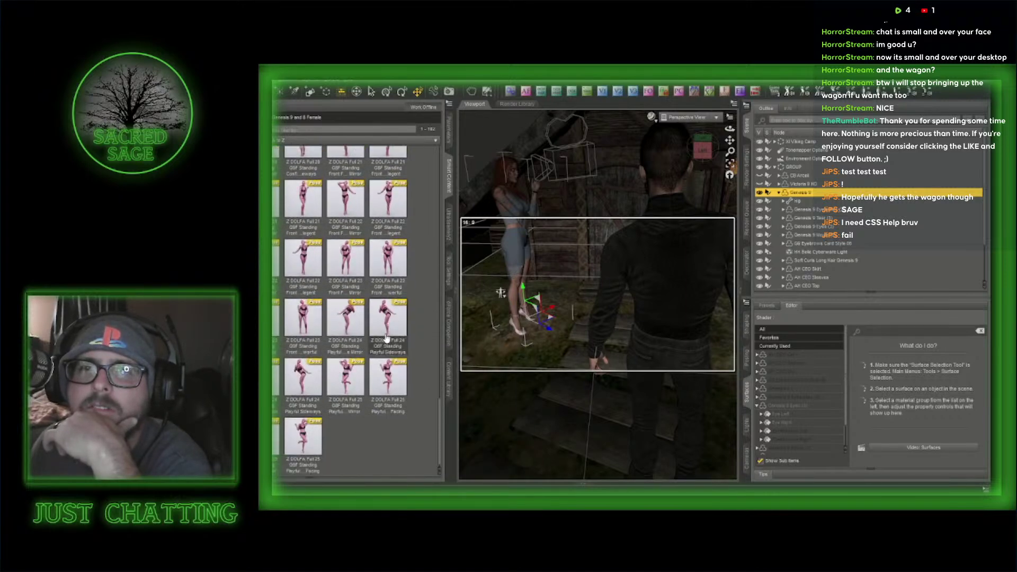
- Return from the Z DollFace poses to the product list and look over the neighbouring Z pose mega sets
click(274, 117)
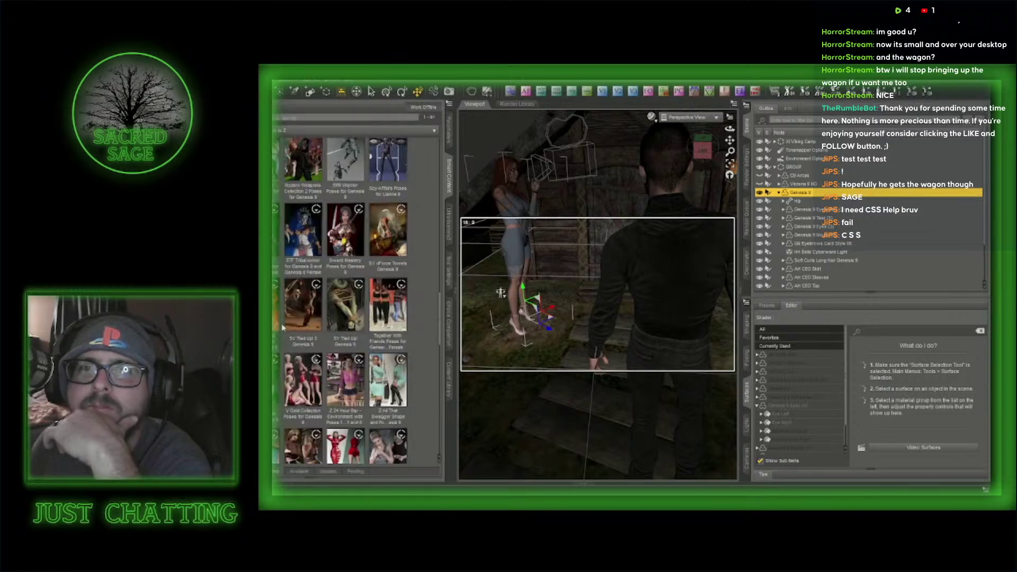
scroll(281, 323, down, 3)
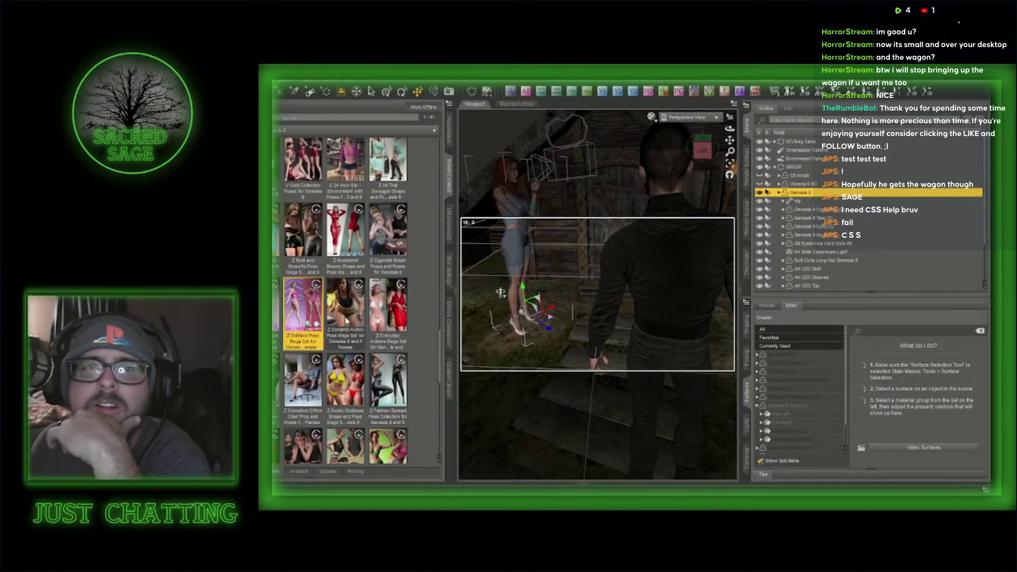
mouse_move(347, 320)
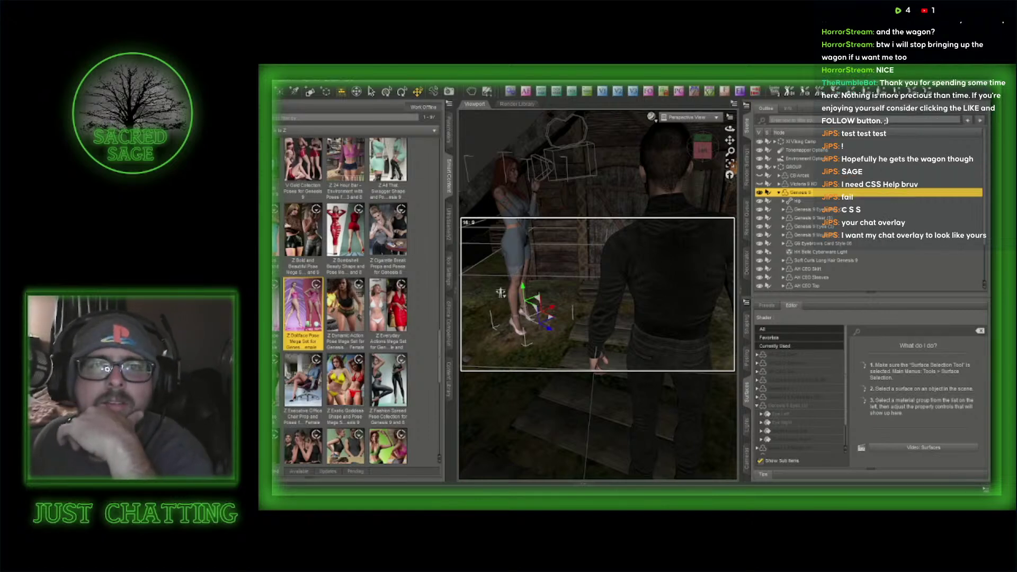
mouse_move(257, 438)
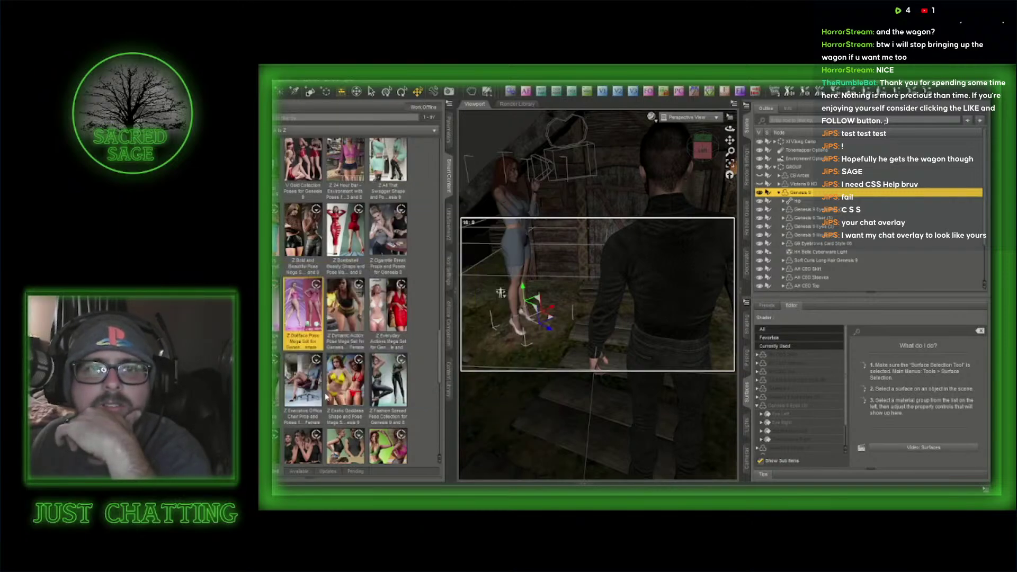
mouse_move(339, 386)
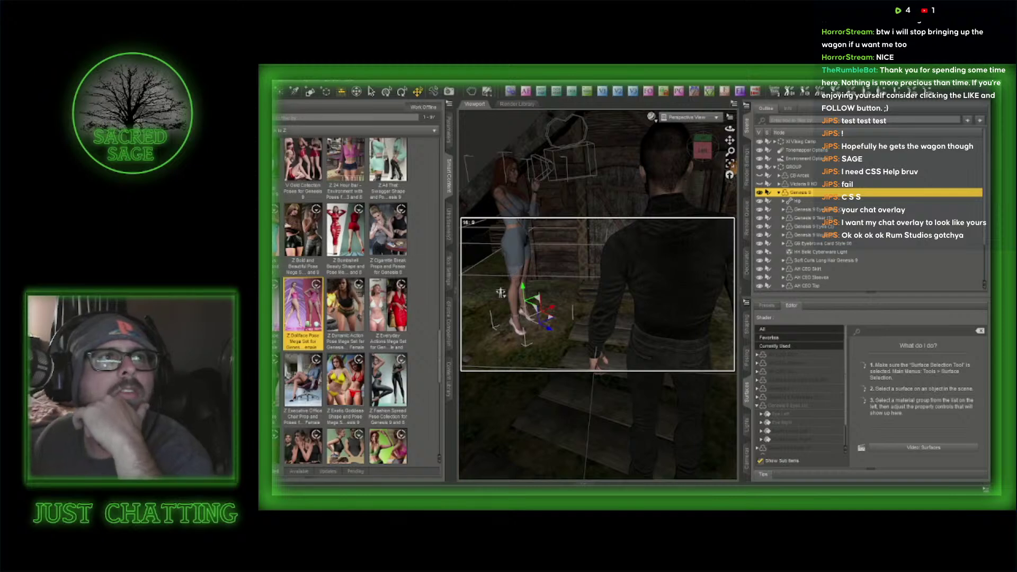
- Switch to Rumble Studio in the browser and open the saved Setup1 theme for editing
drag(276, 212, 636, 83)
click(794, 82)
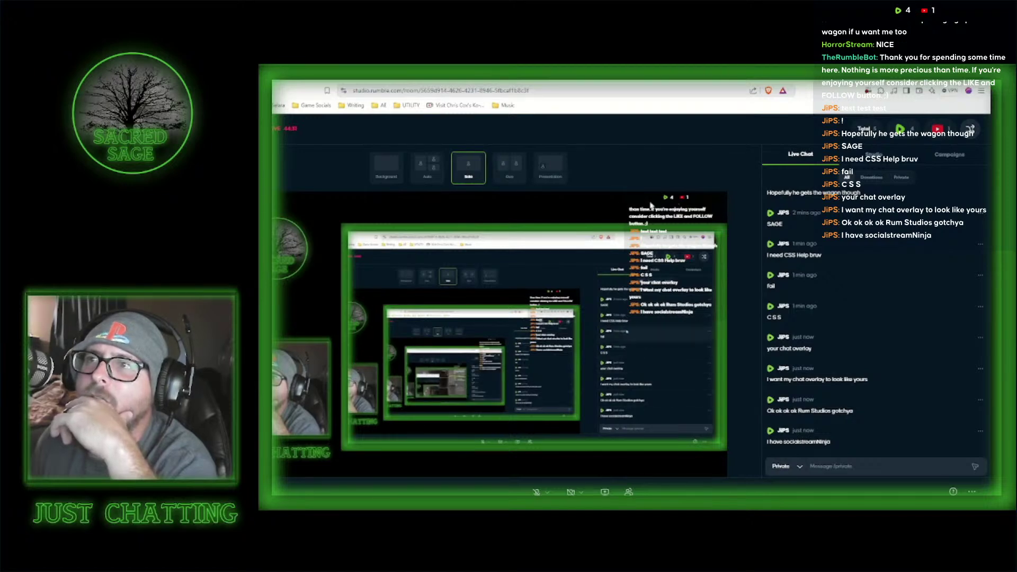
click(869, 157)
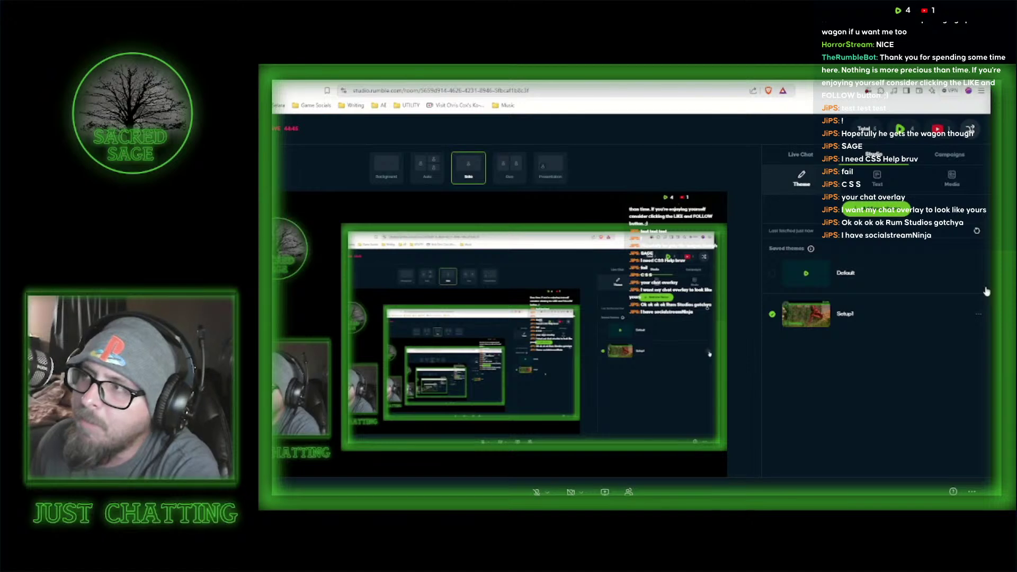
click(979, 316)
click(962, 288)
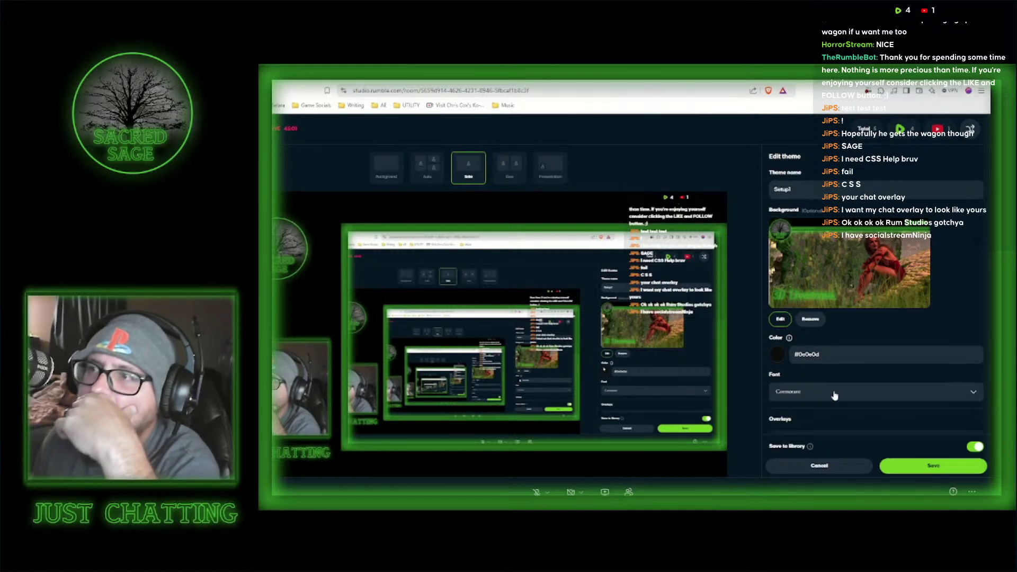
- Examine the Setup1 theme's overlay and user information options, and leave the theme editor without saving
scroll(847, 404, down, 3)
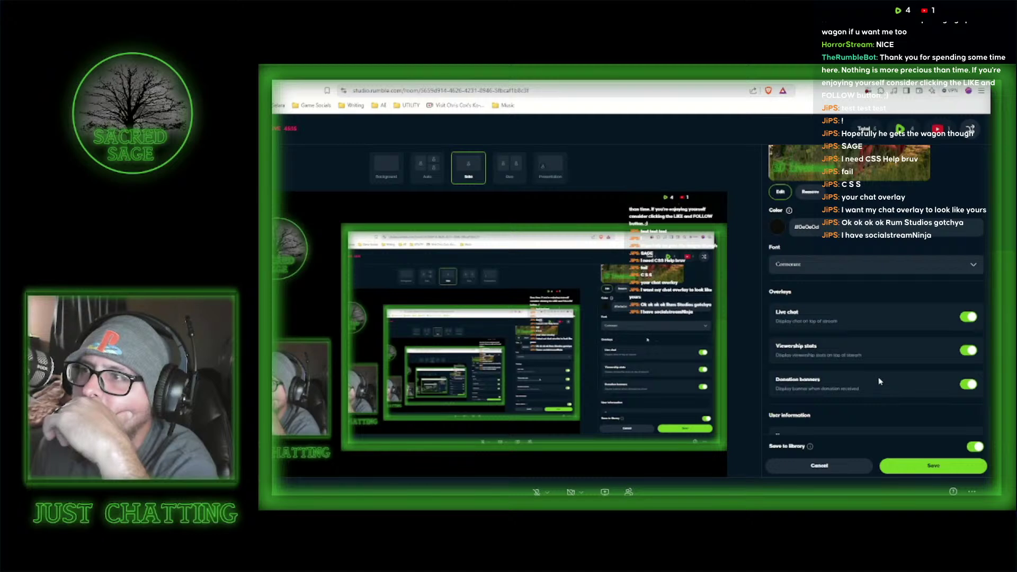
scroll(900, 360, down, 1)
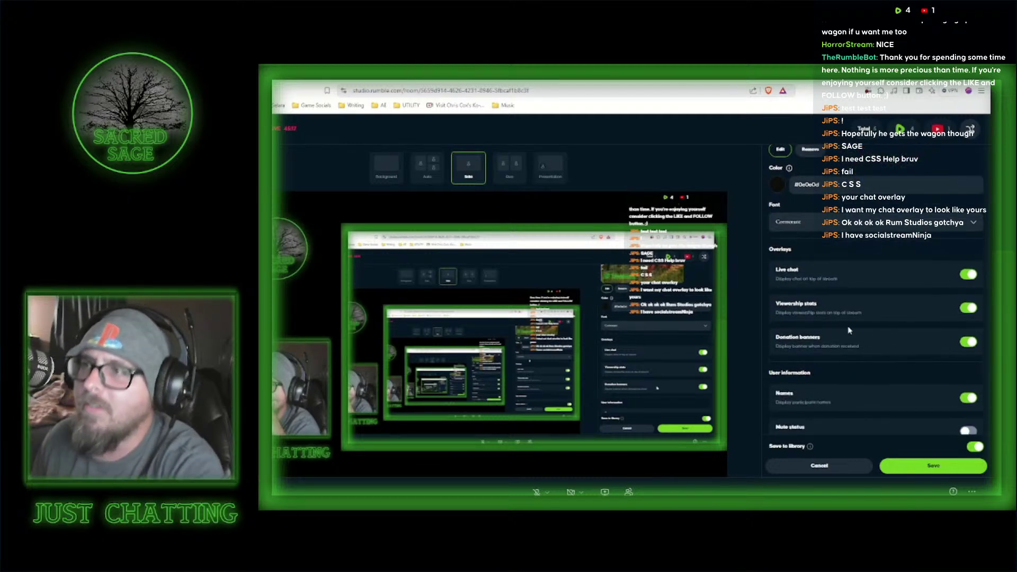
scroll(849, 360, down, 1)
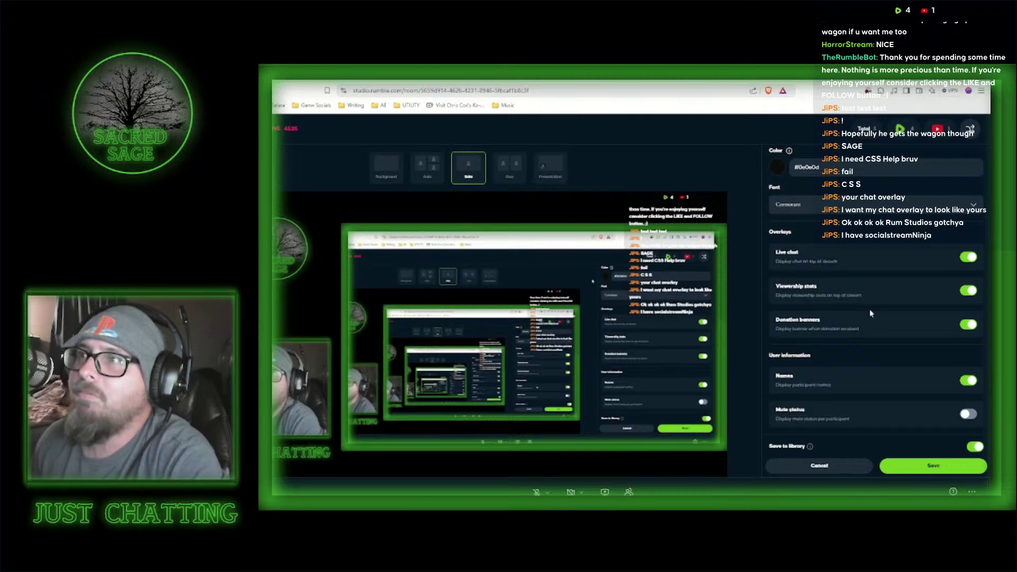
scroll(869, 314, up, 1)
scroll(856, 320, up, 3)
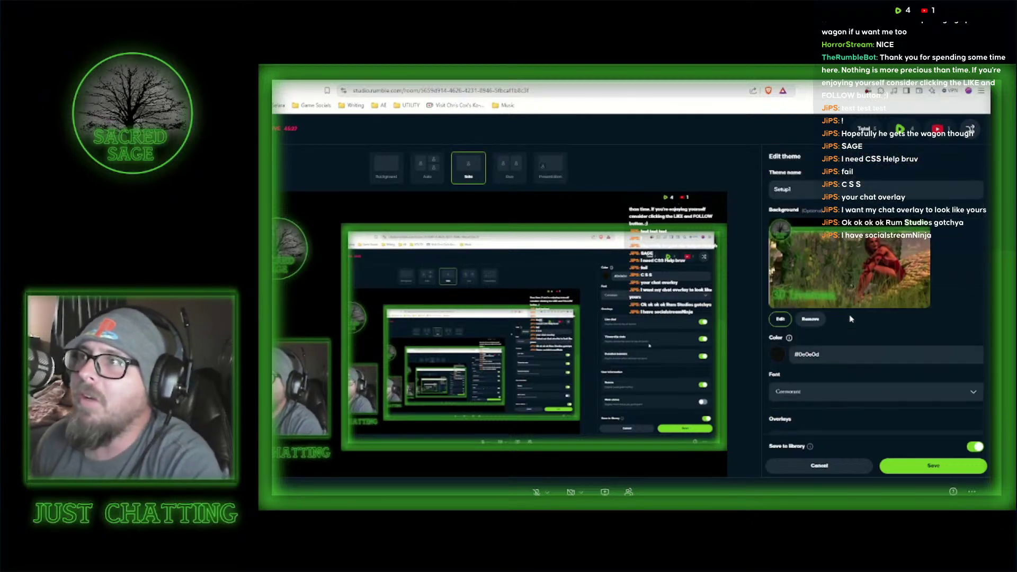
click(838, 471)
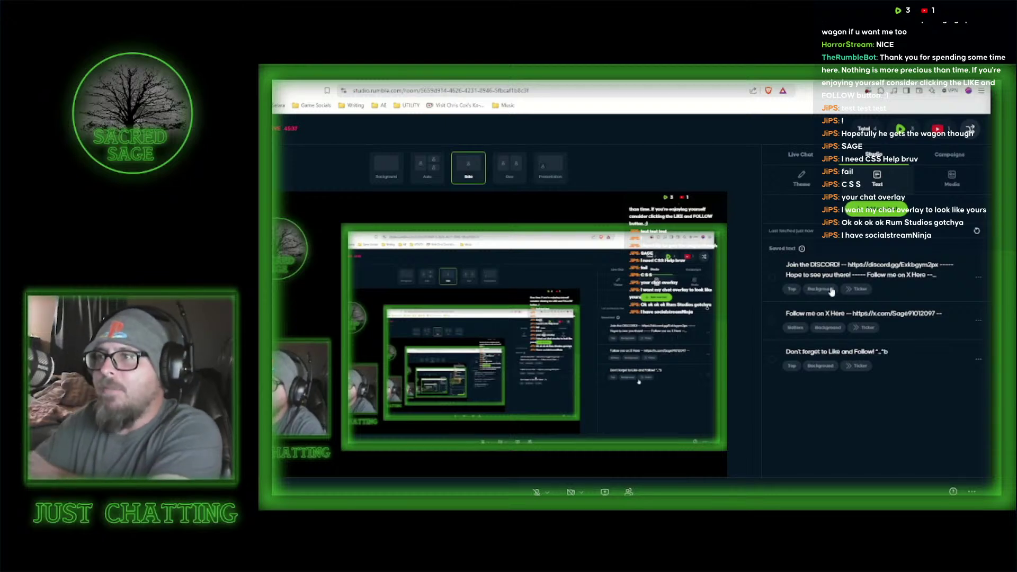
- Show the saved Discord, X and Like and Follow text banners on the stream one after another, and turn them off
click(774, 278)
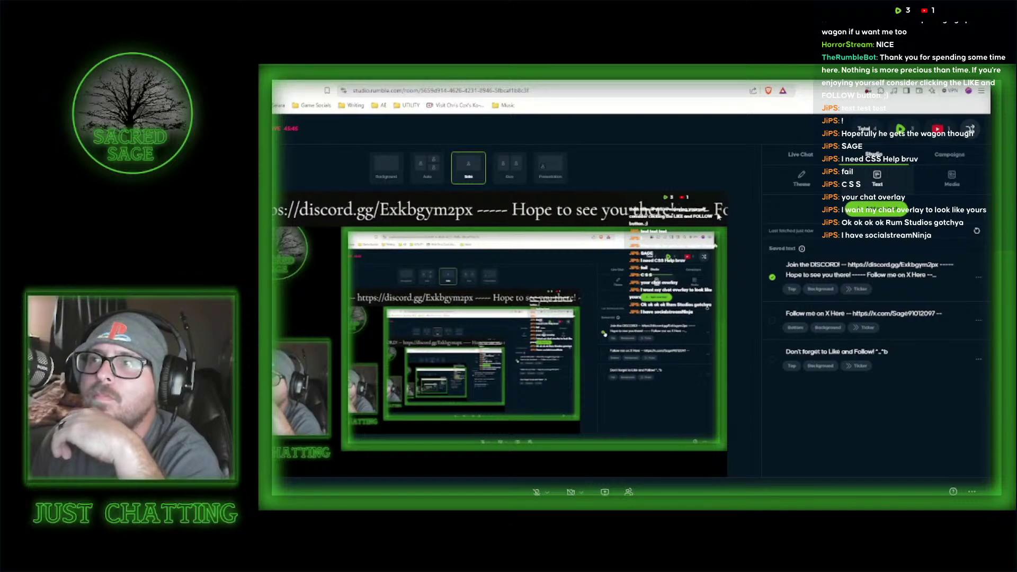
click(772, 321)
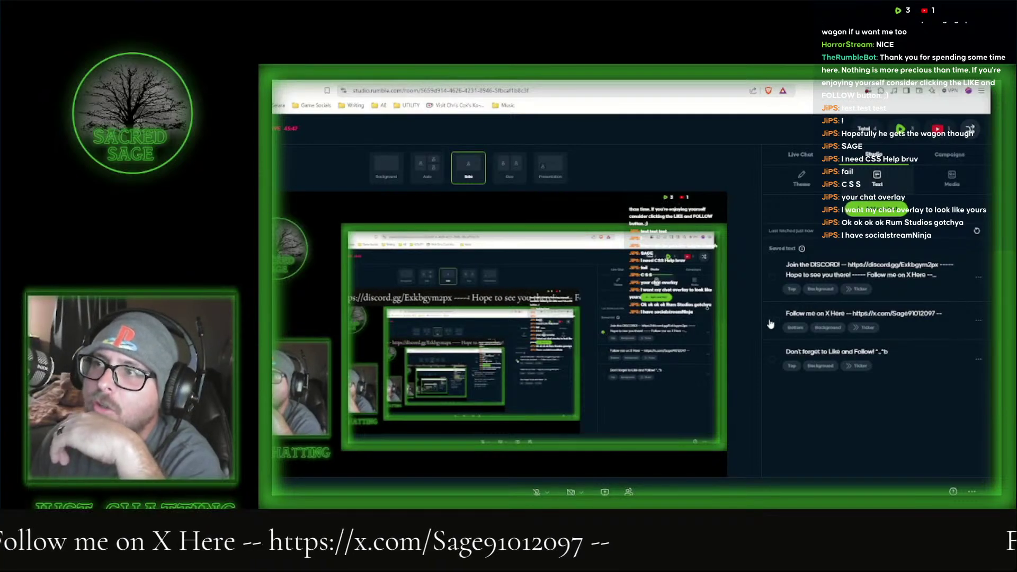
click(772, 360)
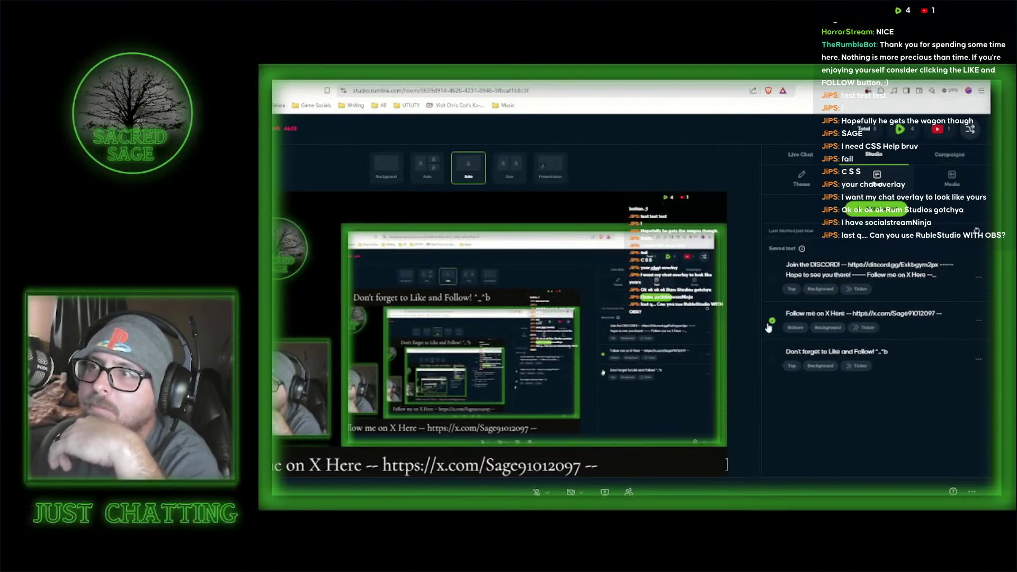
click(771, 321)
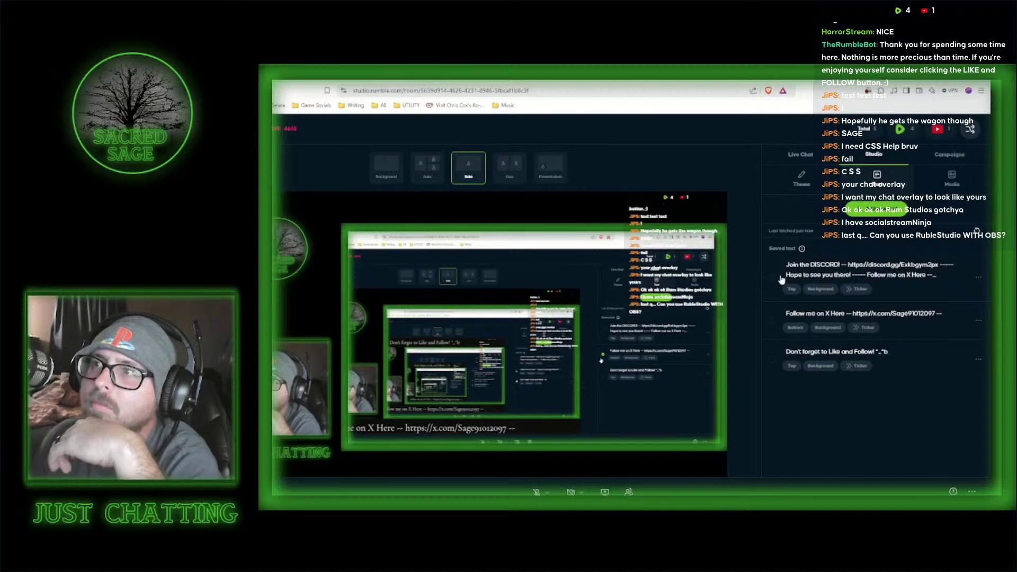
- Check the media and theme sections of the studio and return to the live chat
click(959, 182)
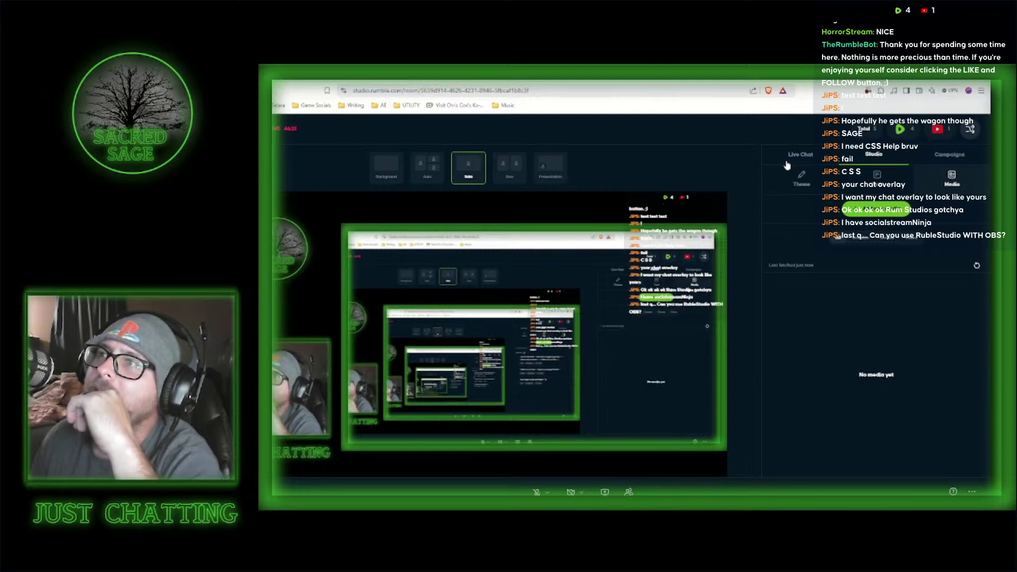
click(802, 179)
click(800, 154)
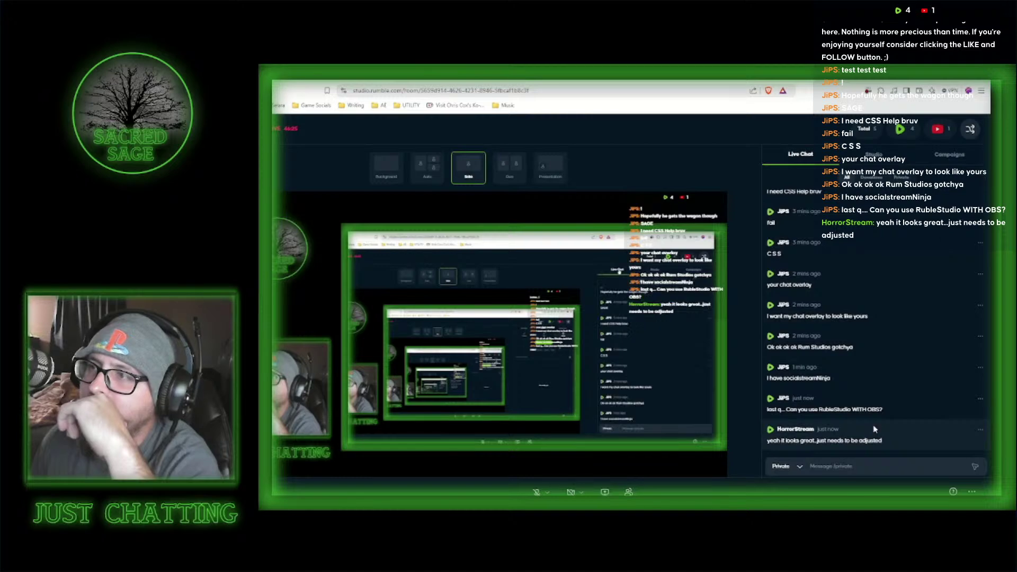
- Switch to OBS, maximize its window and look through the scenes and the Just Chatting sources
key(alt+Tab)
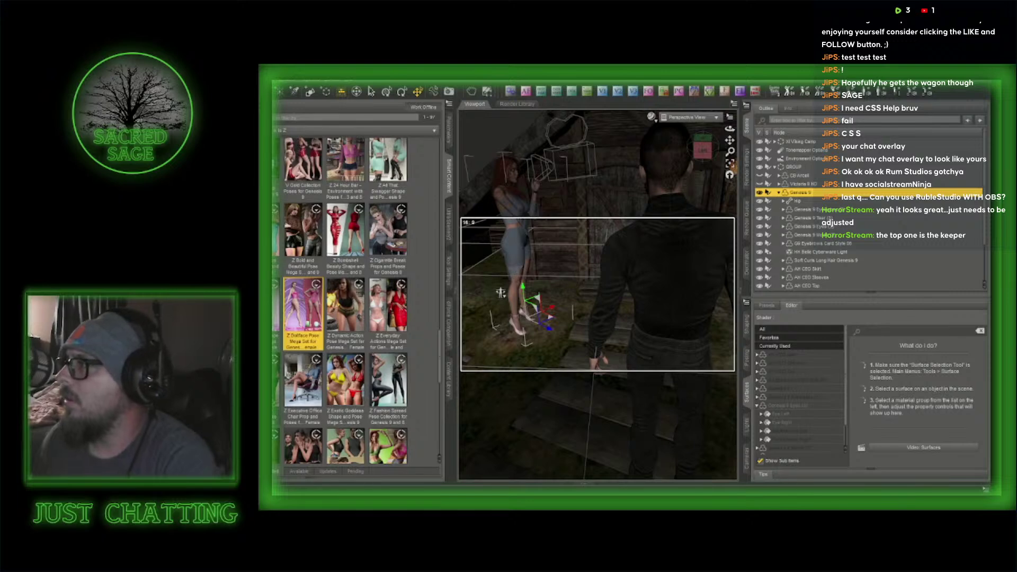
drag(986, 114, 690, 97)
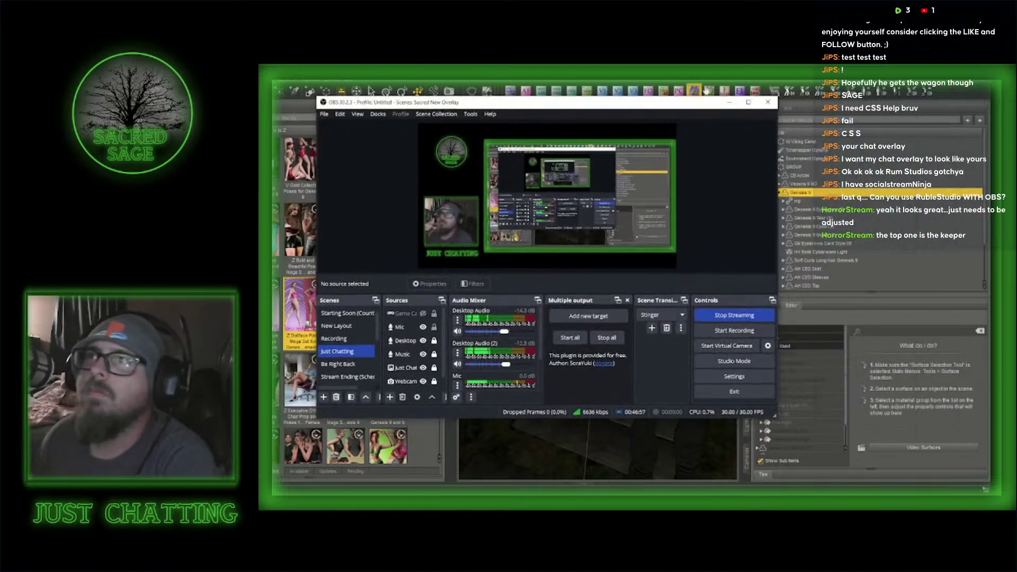
click(745, 102)
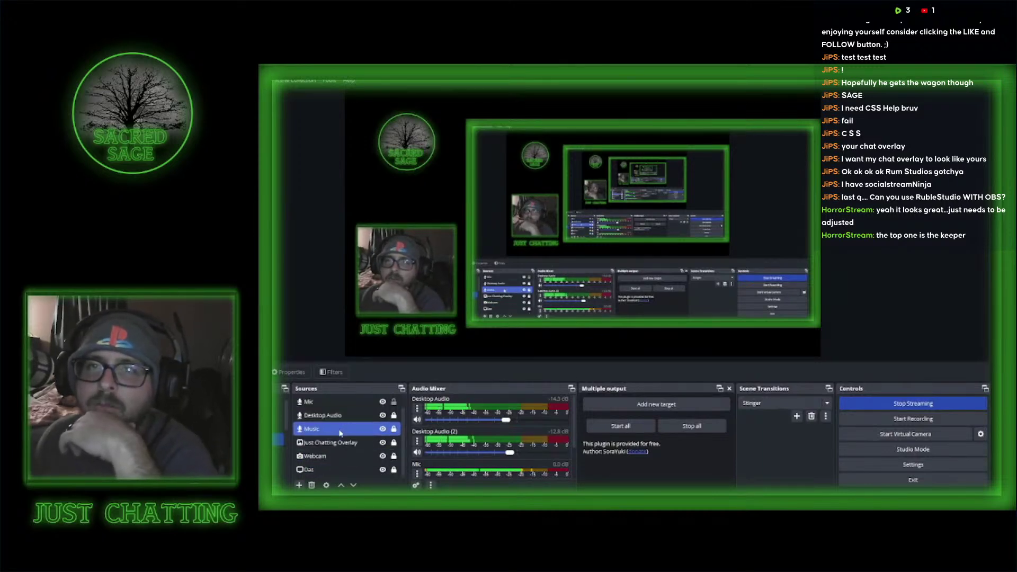
click(334, 443)
scroll(336, 416, down, 1)
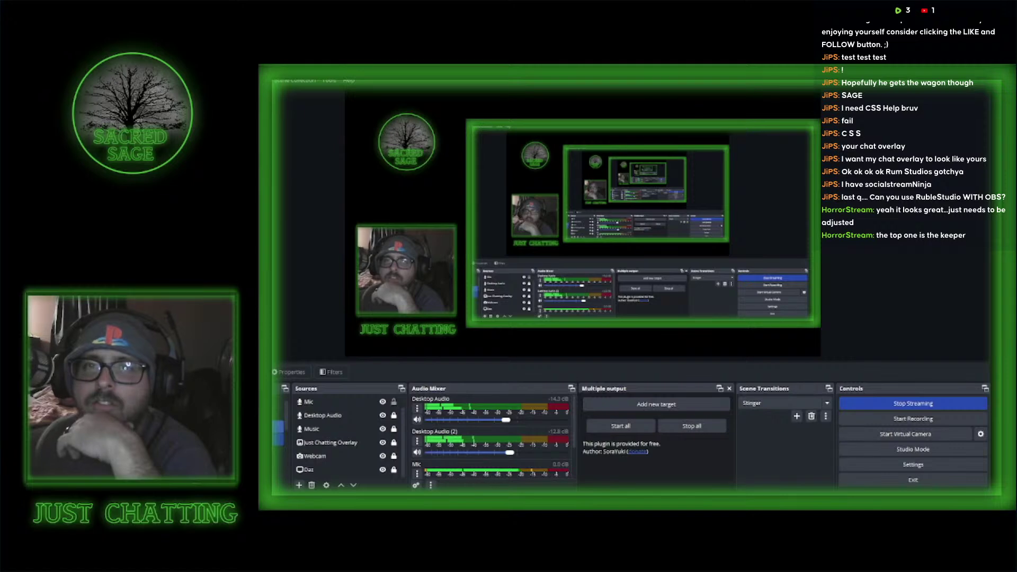
scroll(279, 434, down, 3)
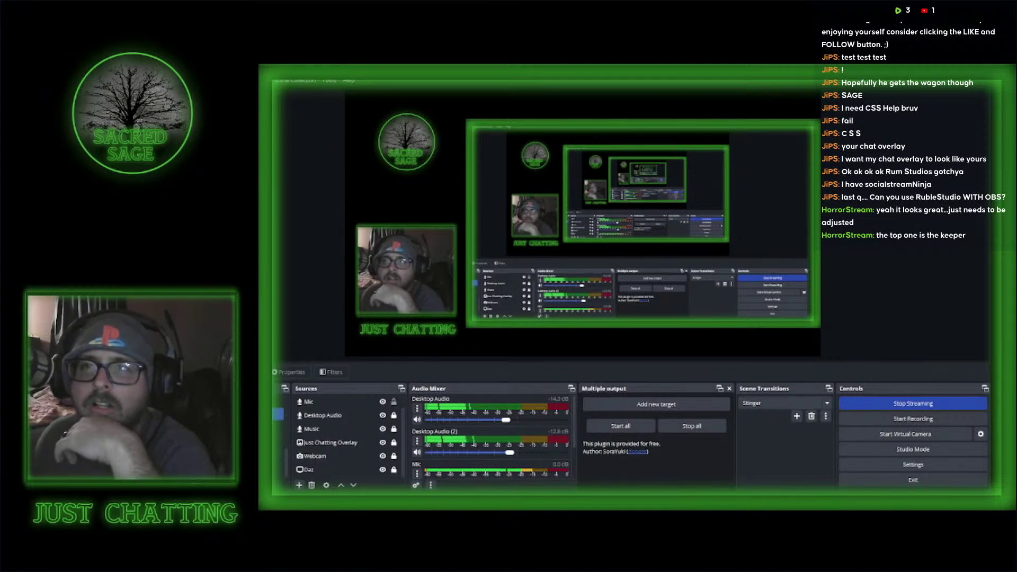
scroll(278, 435, up, 3)
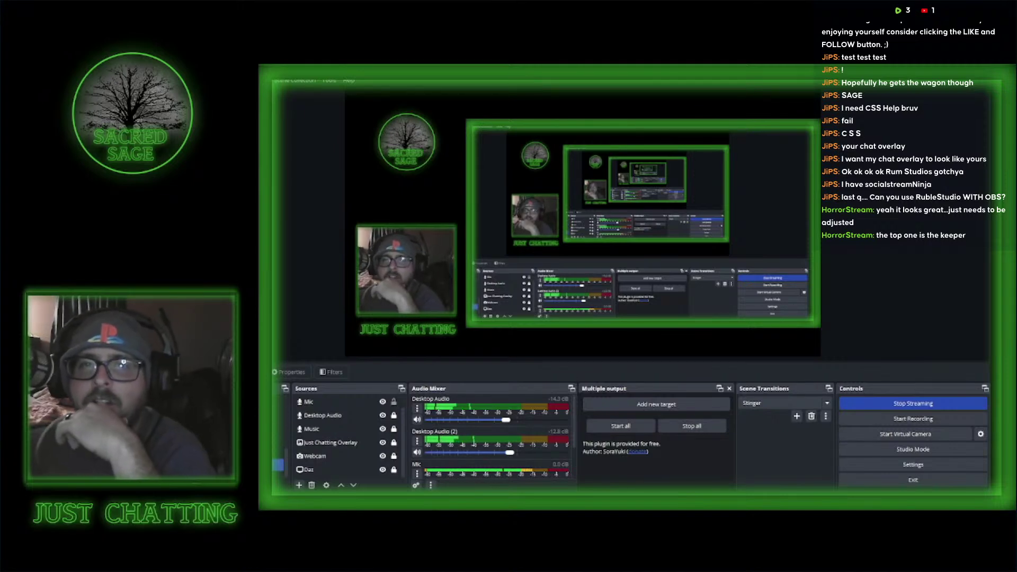
scroll(279, 440, down, 1)
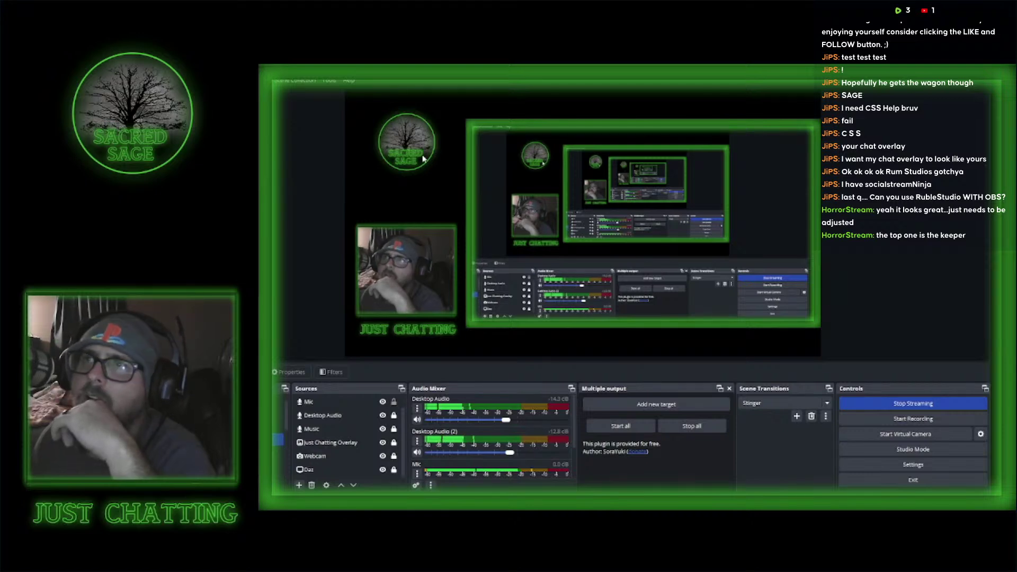
- Switch back to Daz Studio, examine the standing poses of the Z Bombshell mega set, and return to the product list
key(alt+Tab)
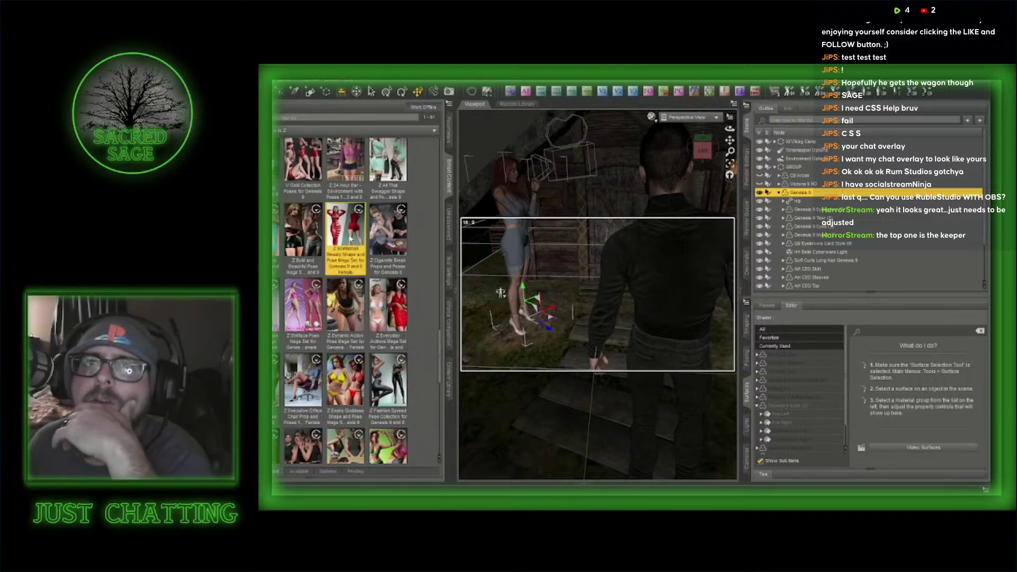
double_click(356, 251)
scroll(362, 315, down, 10)
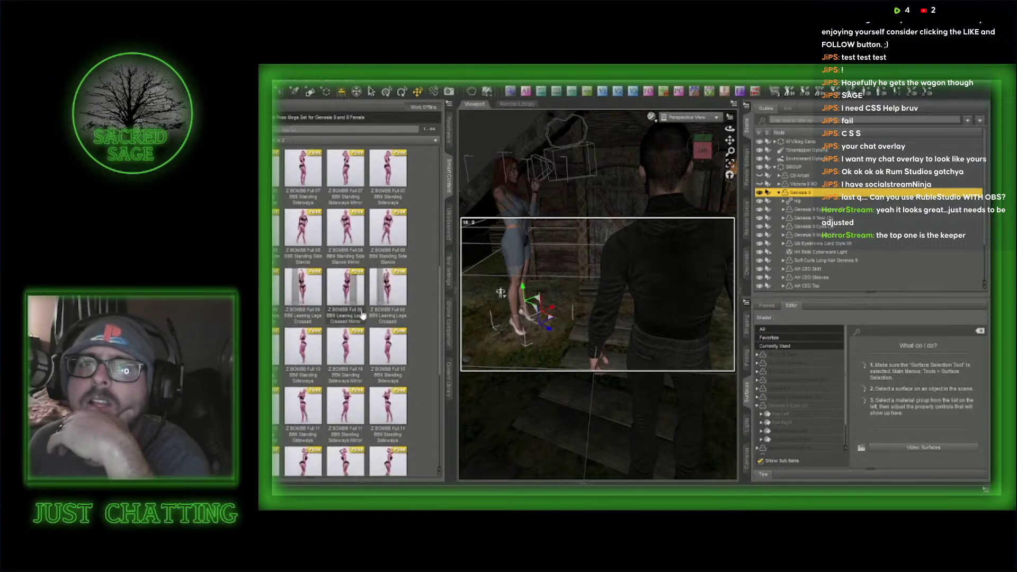
scroll(362, 314, down, 2)
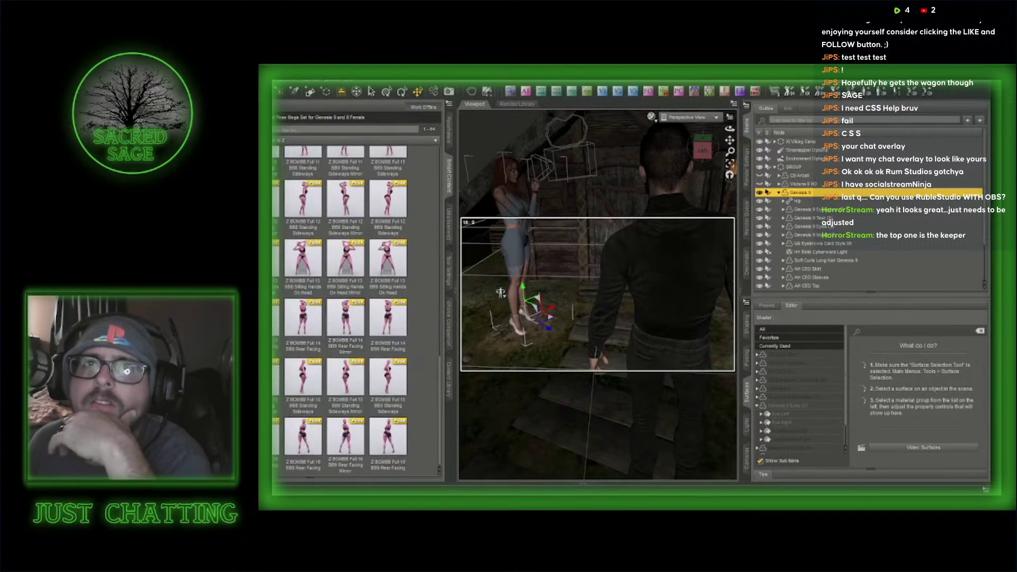
click(273, 117)
- Browse the remaining Z pose products down to the end of the product list
scroll(334, 321, down, 4)
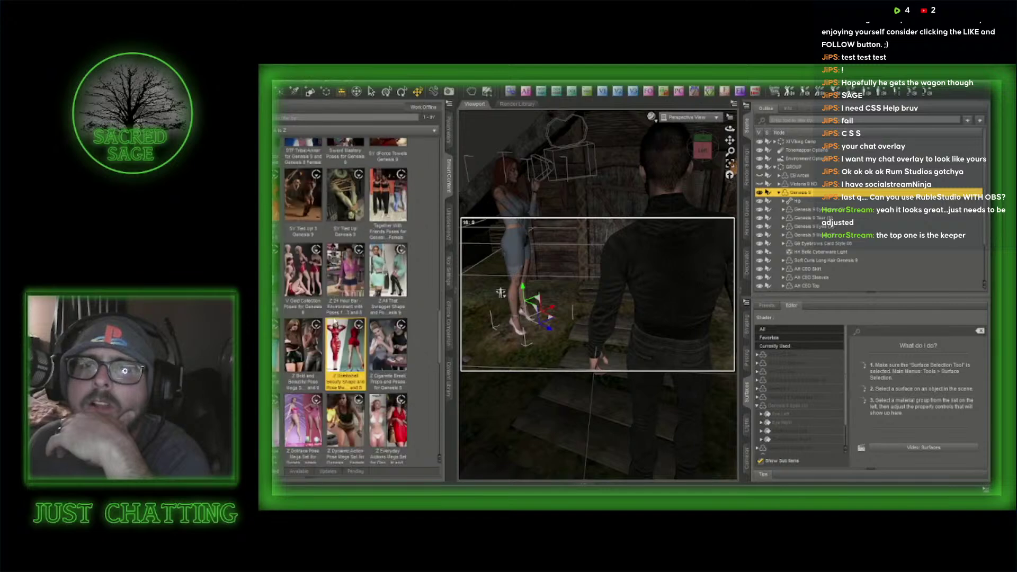
scroll(334, 321, down, 3)
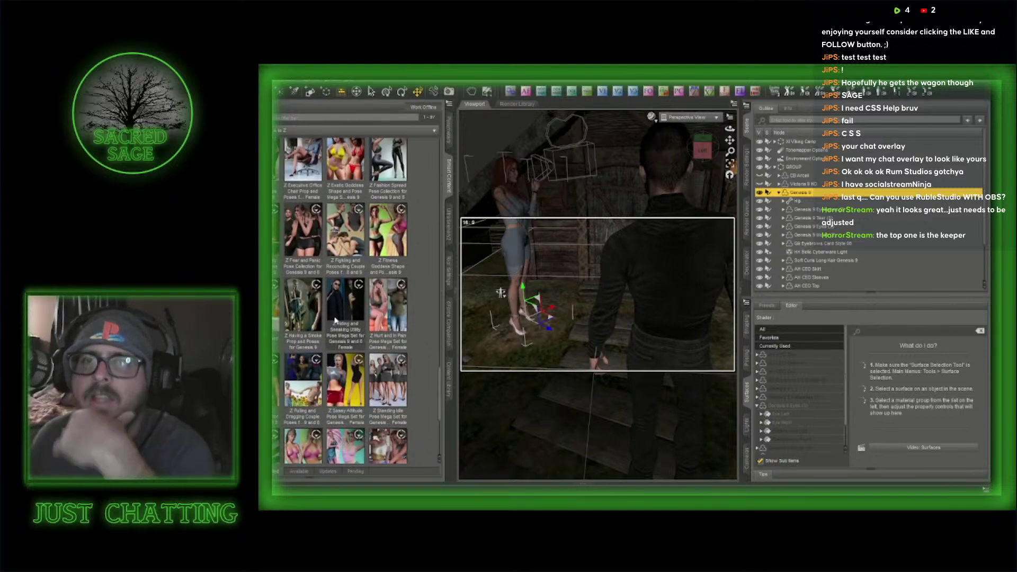
mouse_move(335, 321)
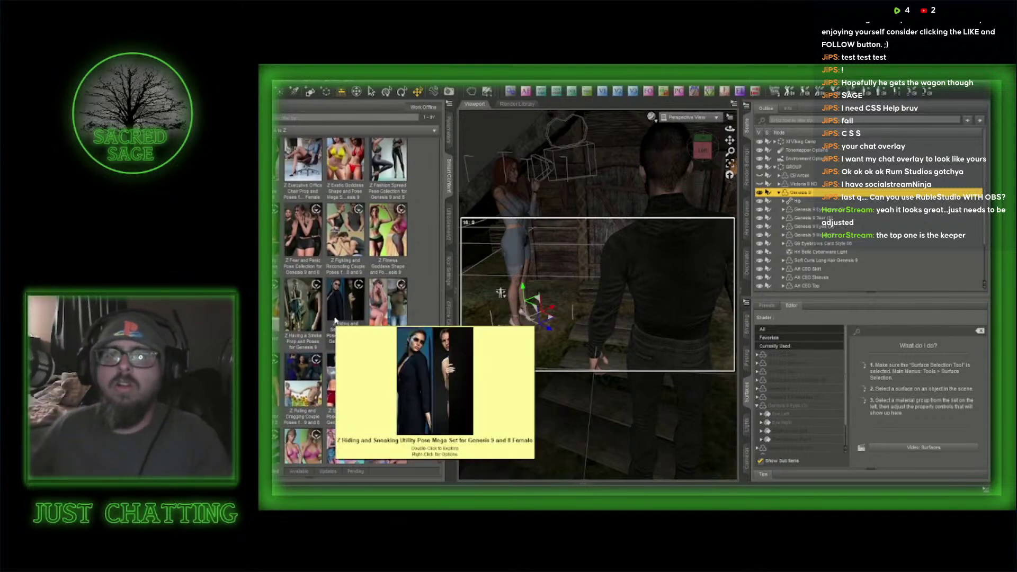
scroll(370, 297, down, 3)
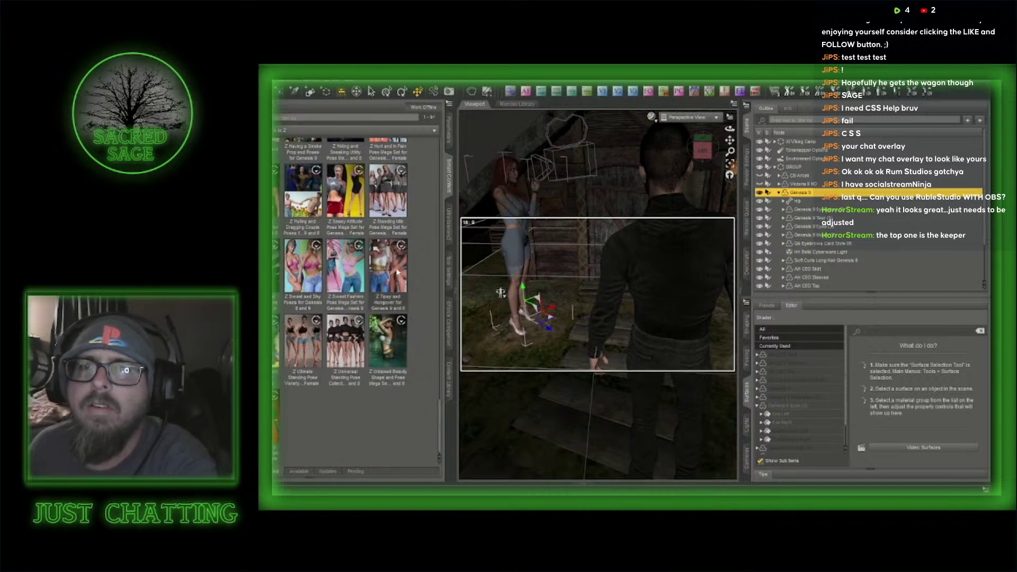
- Open the Z Ultimate Standing Pose Variety set and examine its full-body standing poses for a suitable one
click(311, 343)
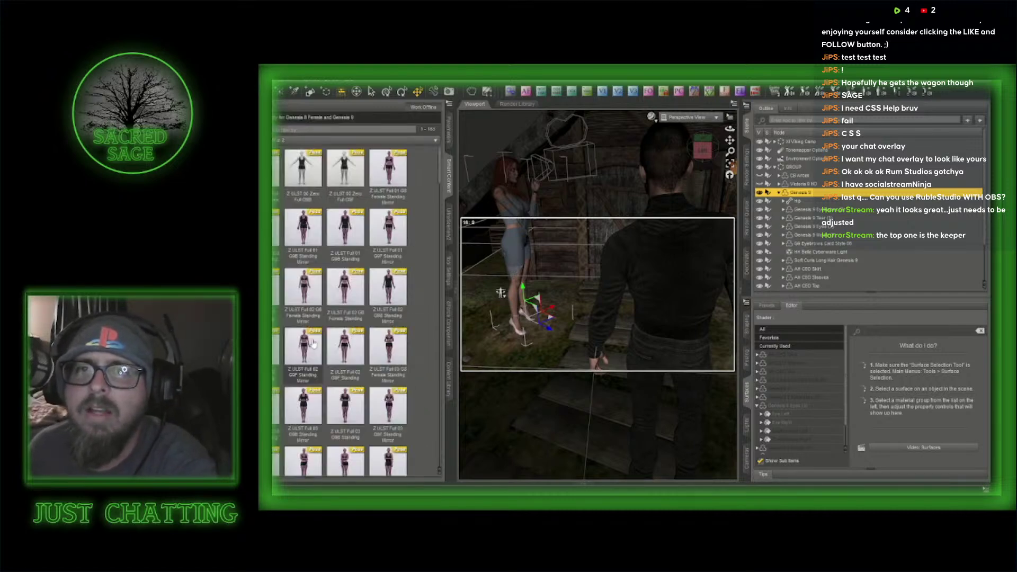
scroll(362, 324, down, 4)
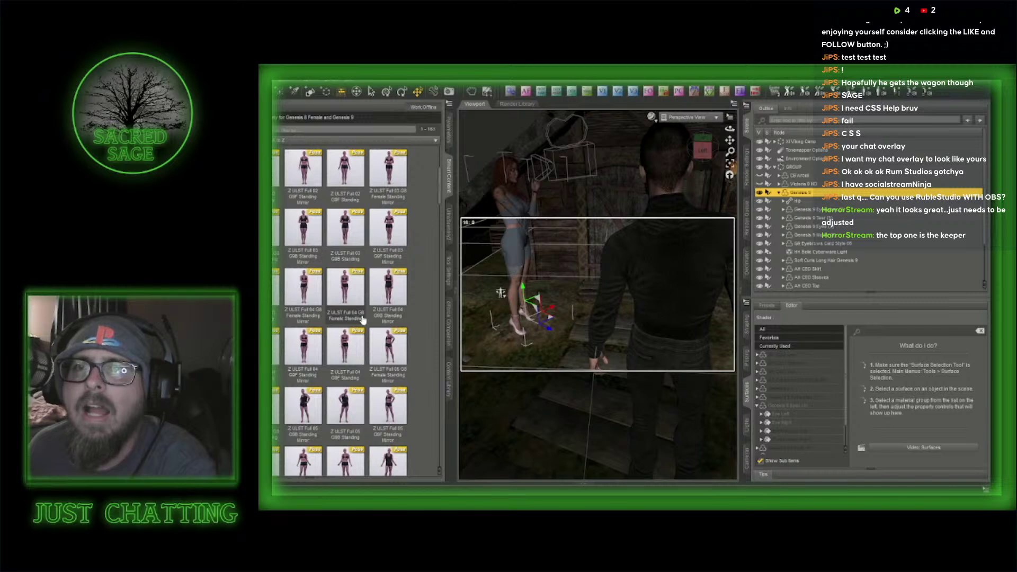
scroll(363, 319, down, 2)
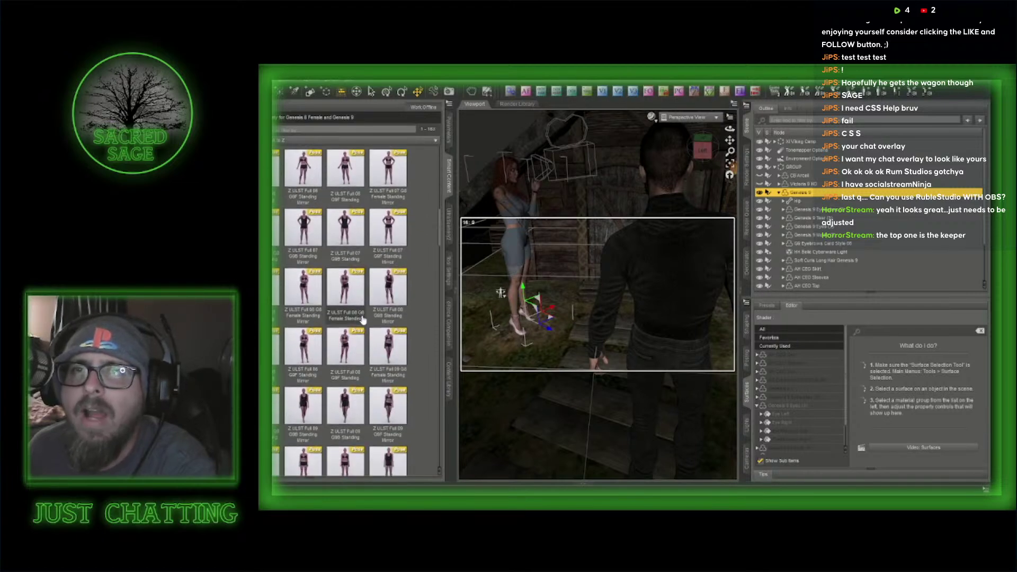
scroll(363, 318, down, 4)
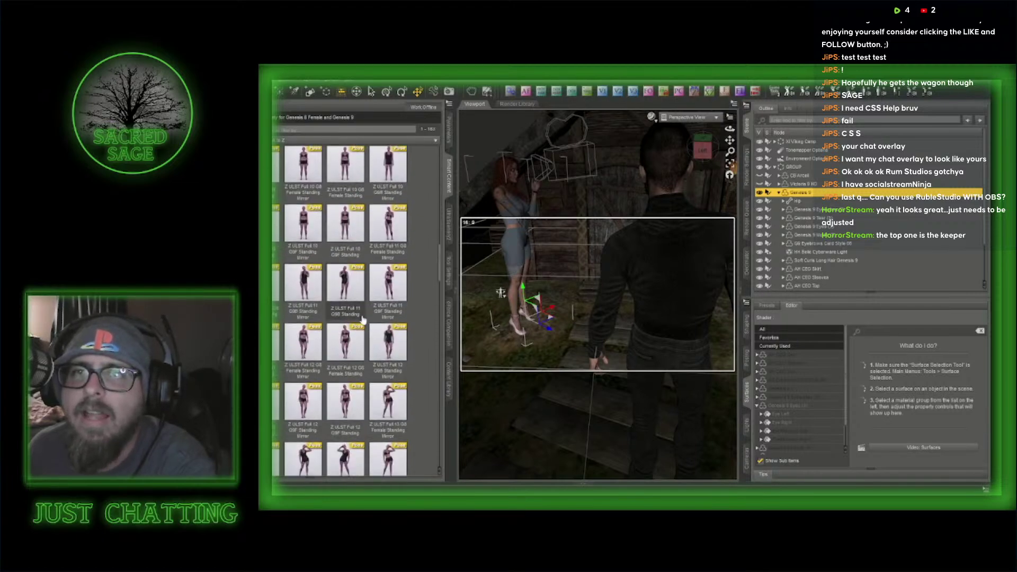
scroll(363, 318, down, 4)
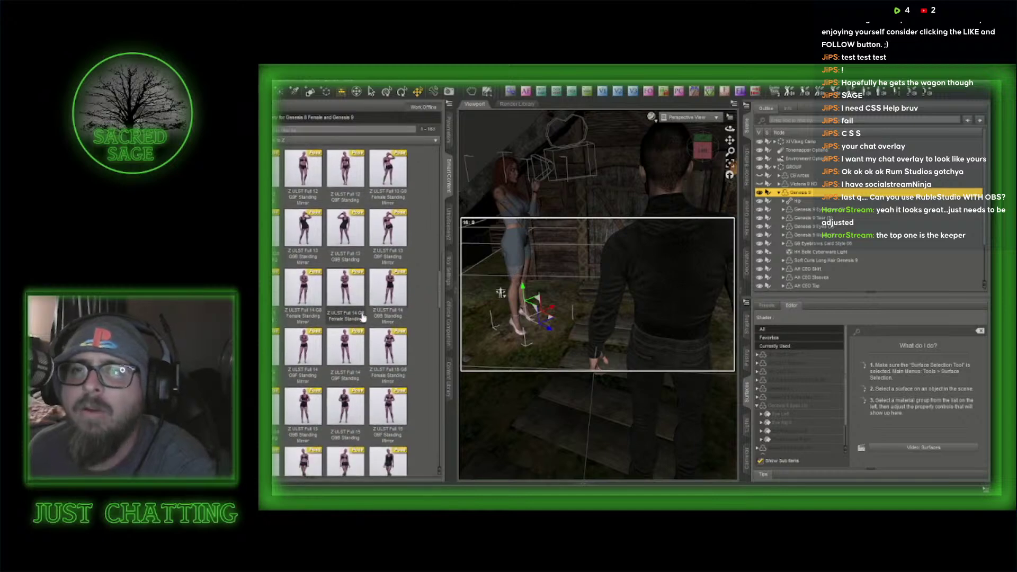
scroll(363, 317, down, 4)
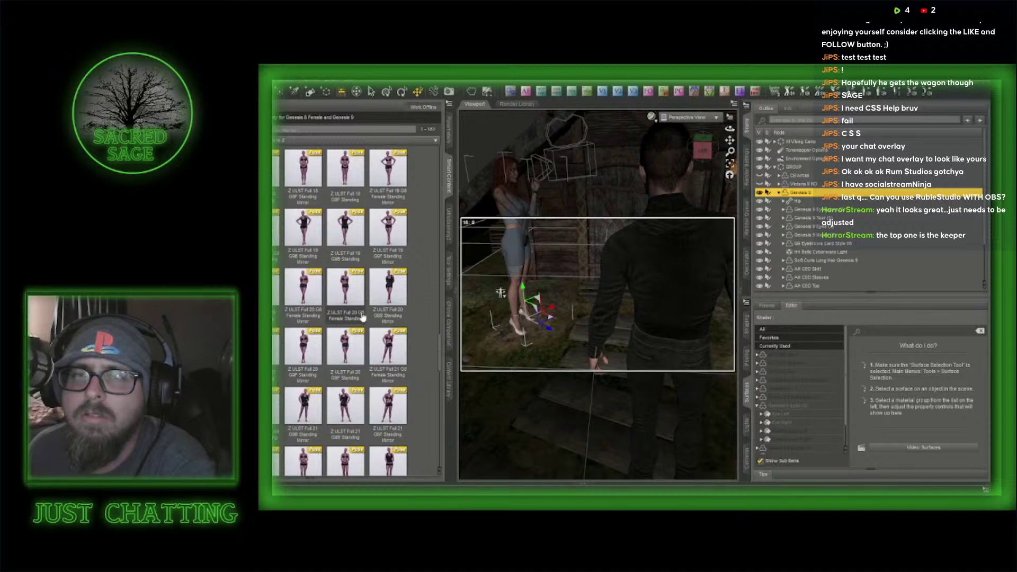
scroll(363, 317, down, 4)
scroll(362, 316, down, 2)
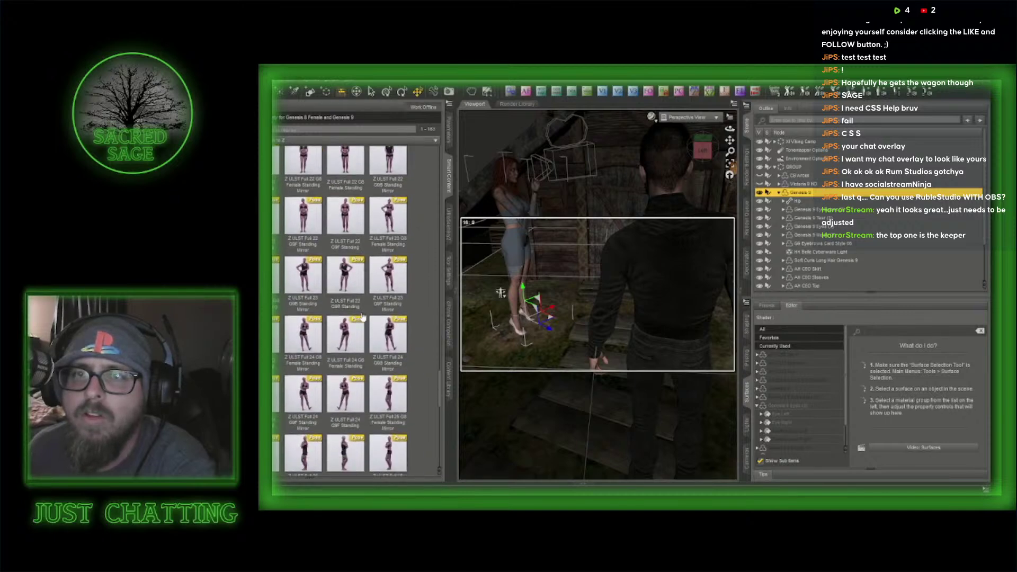
scroll(363, 316, down, 2)
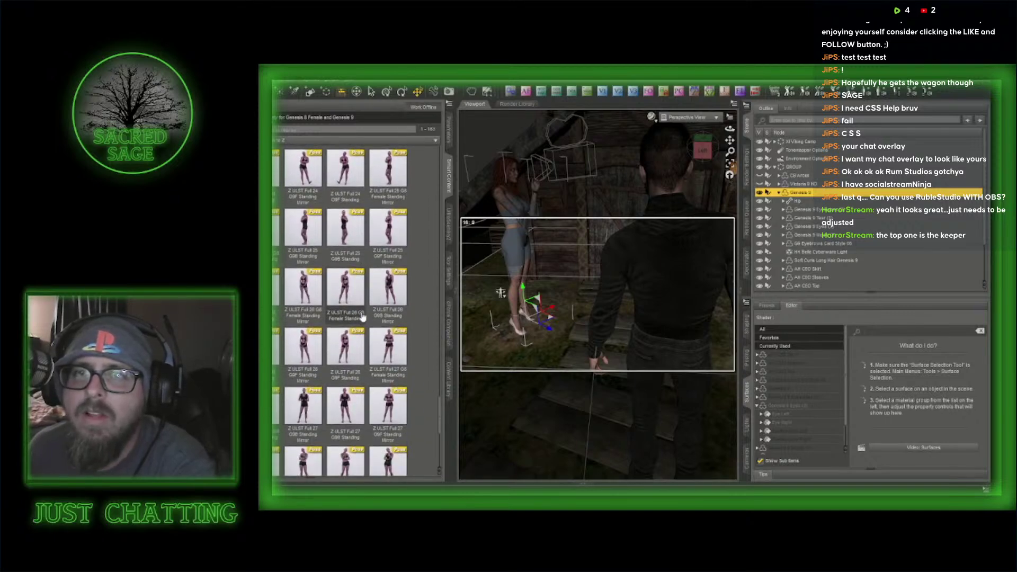
scroll(362, 316, down, 4)
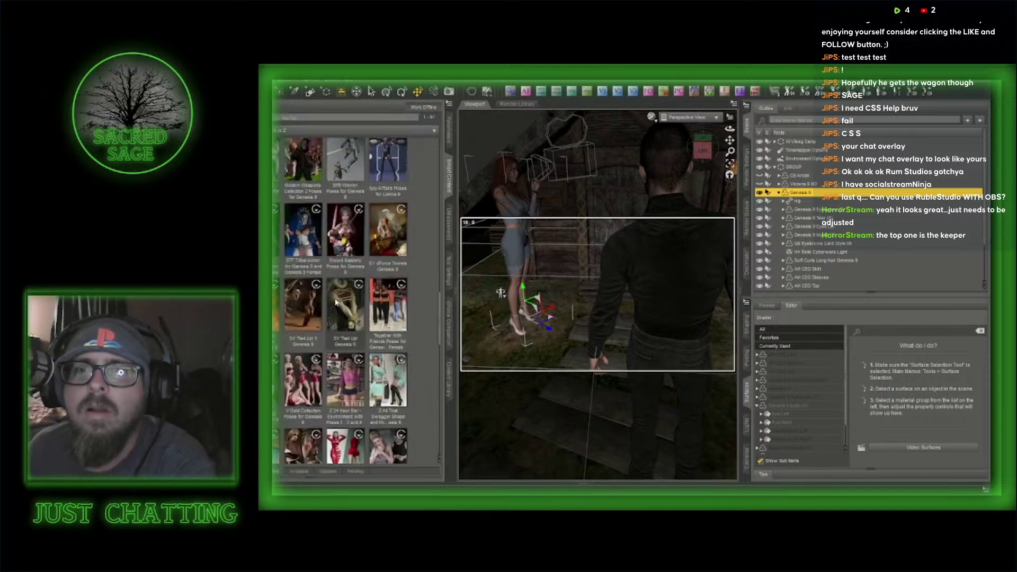
- Go back through the Z pose products, open the Z Universal Standing Pose Collection and examine its standing poses, including the Full 21 Standing Calm Mirror pose
scroll(348, 374, down, 3)
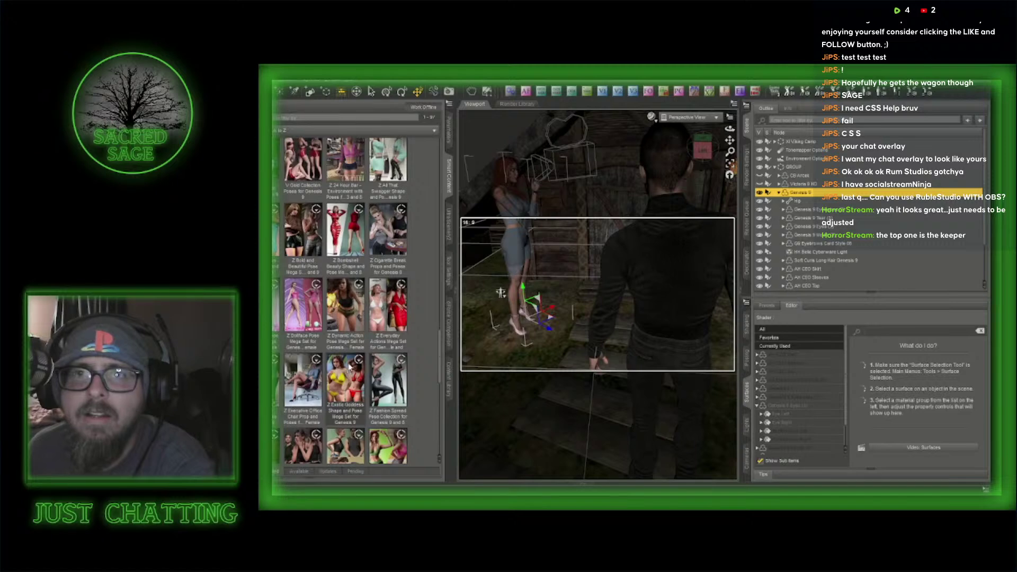
scroll(349, 366, down, 3)
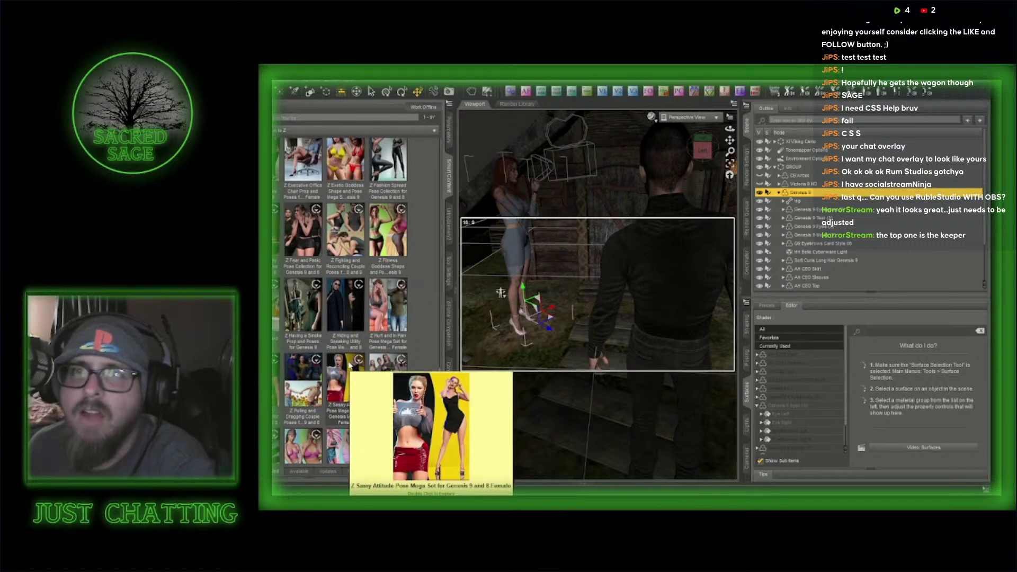
mouse_move(355, 355)
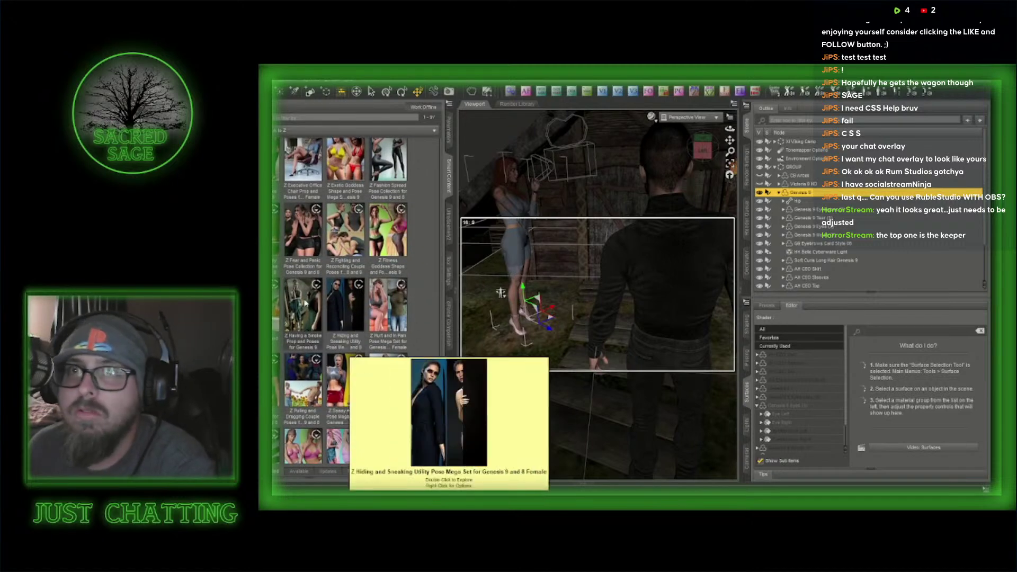
scroll(378, 426, down, 3)
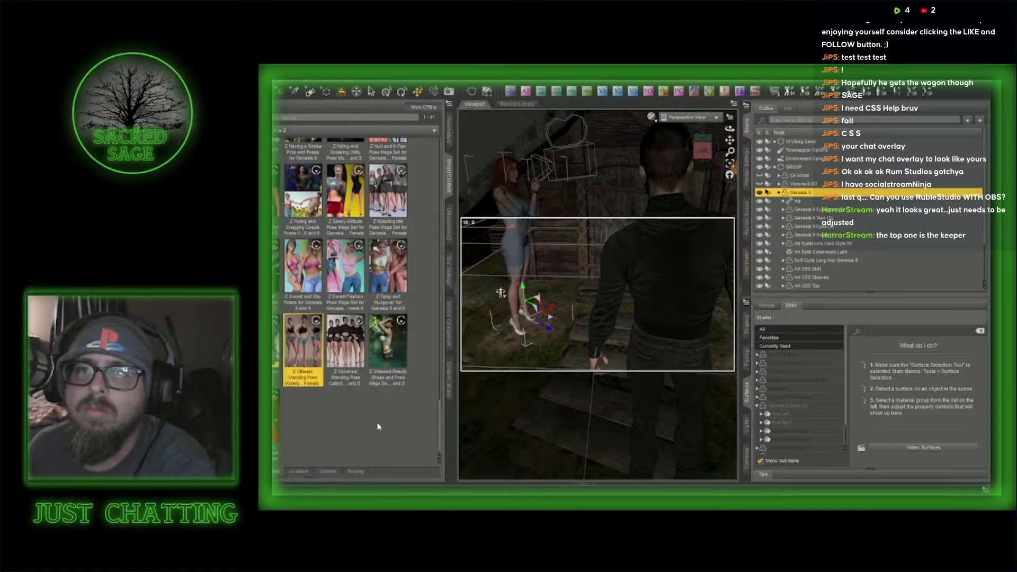
click(347, 360)
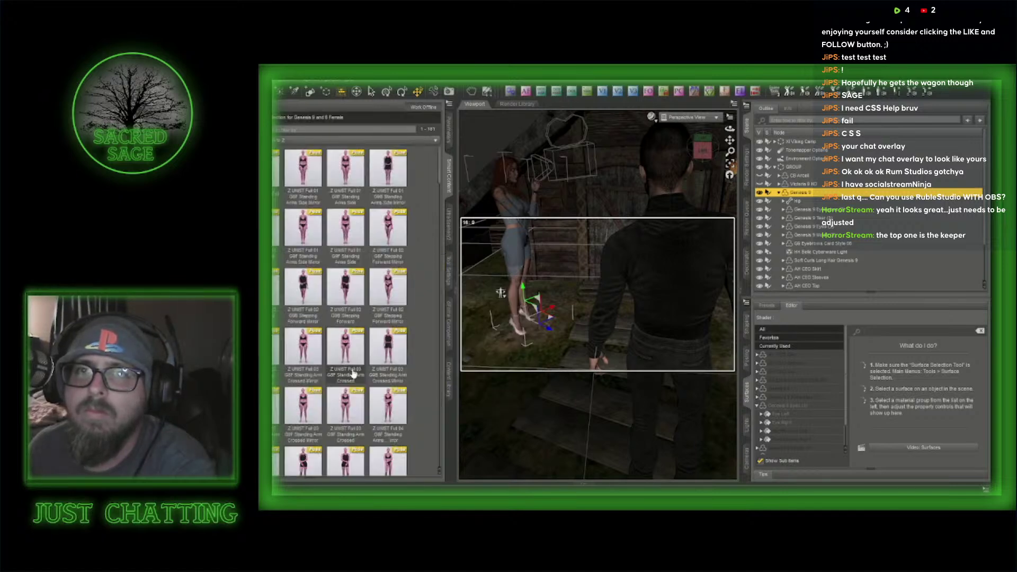
scroll(353, 374, down, 5)
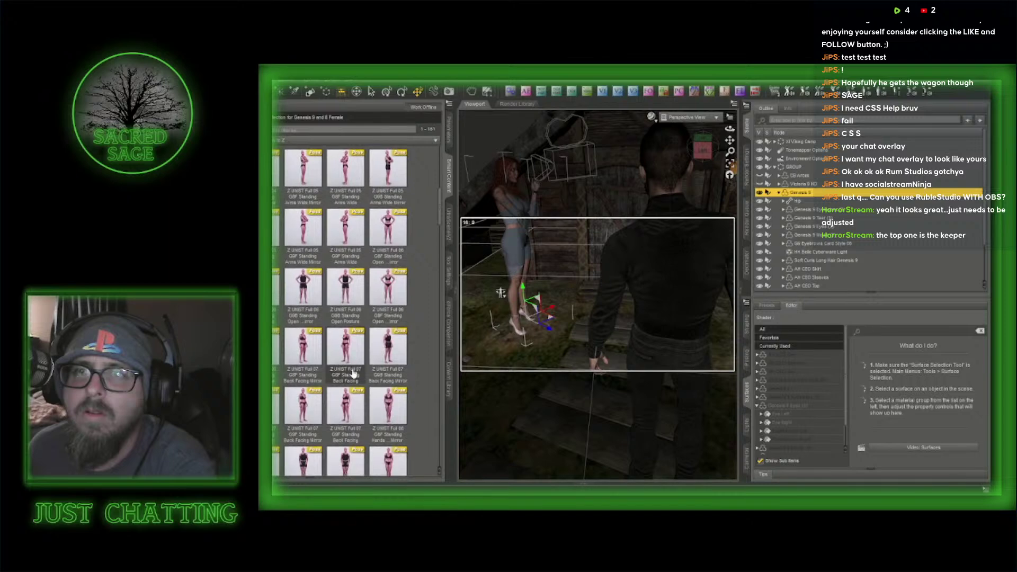
scroll(352, 373, down, 5)
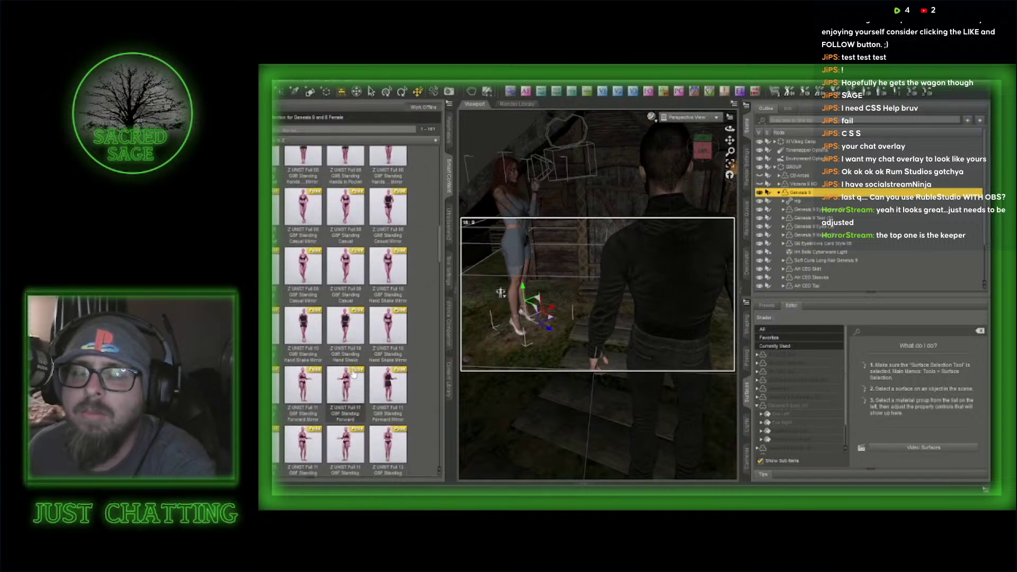
scroll(353, 374, down, 1)
scroll(353, 374, down, 5)
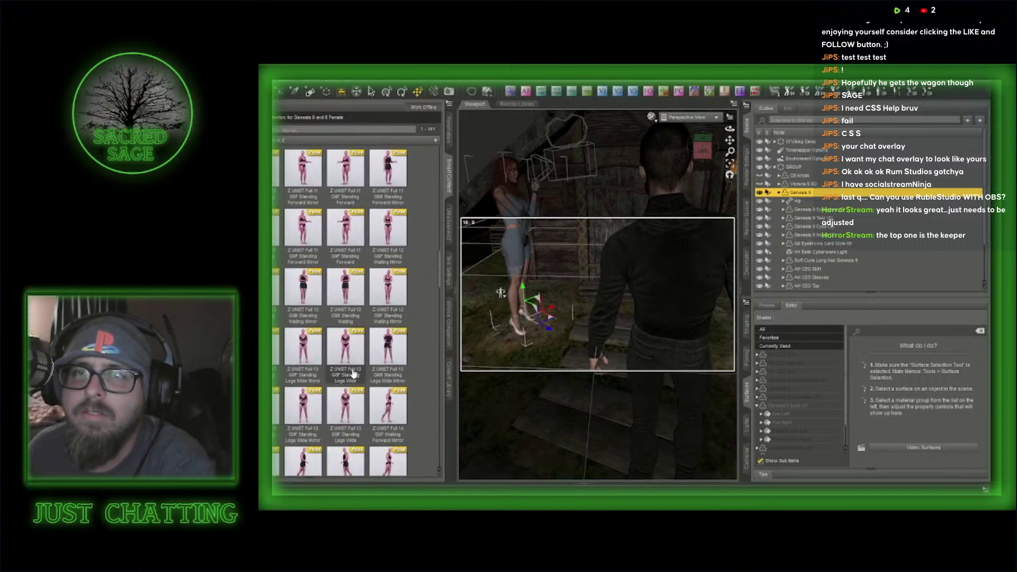
scroll(352, 373, down, 5)
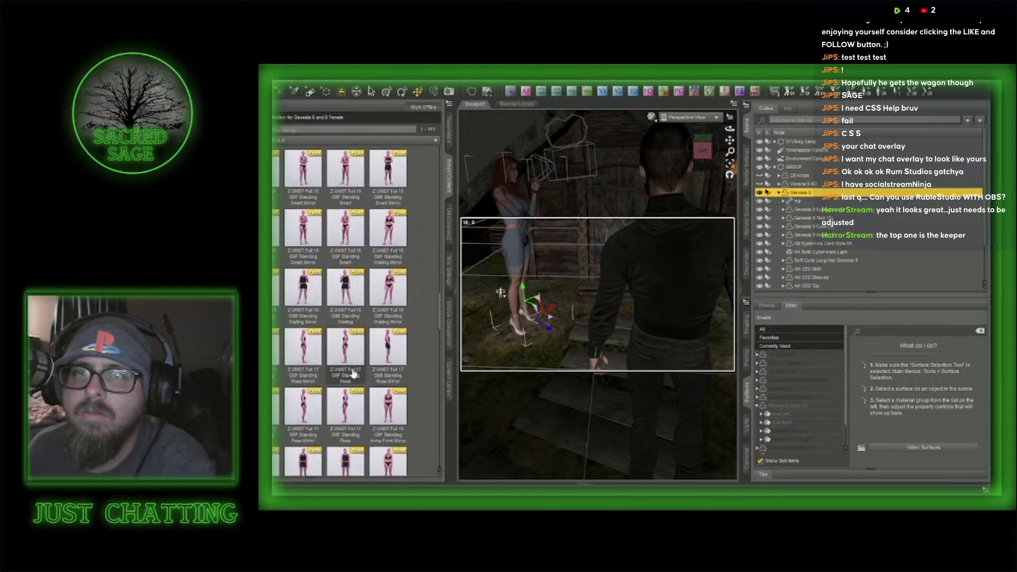
scroll(353, 374, down, 3)
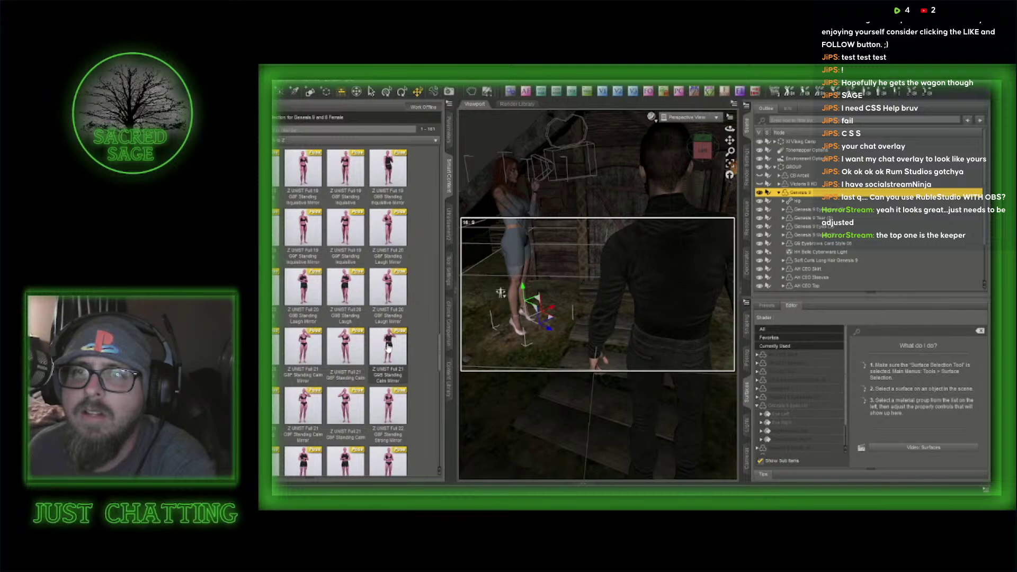
mouse_move(388, 347)
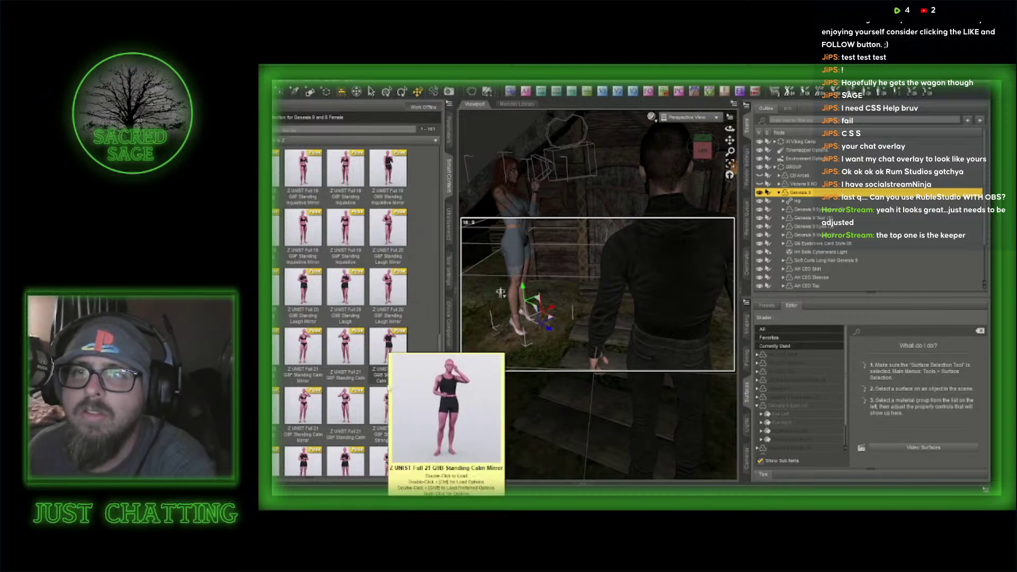
- Look through the Z UNIST standing poses for a suitable pose for the red-haired woman
mouse_move(389, 399)
scroll(369, 405, down, 5)
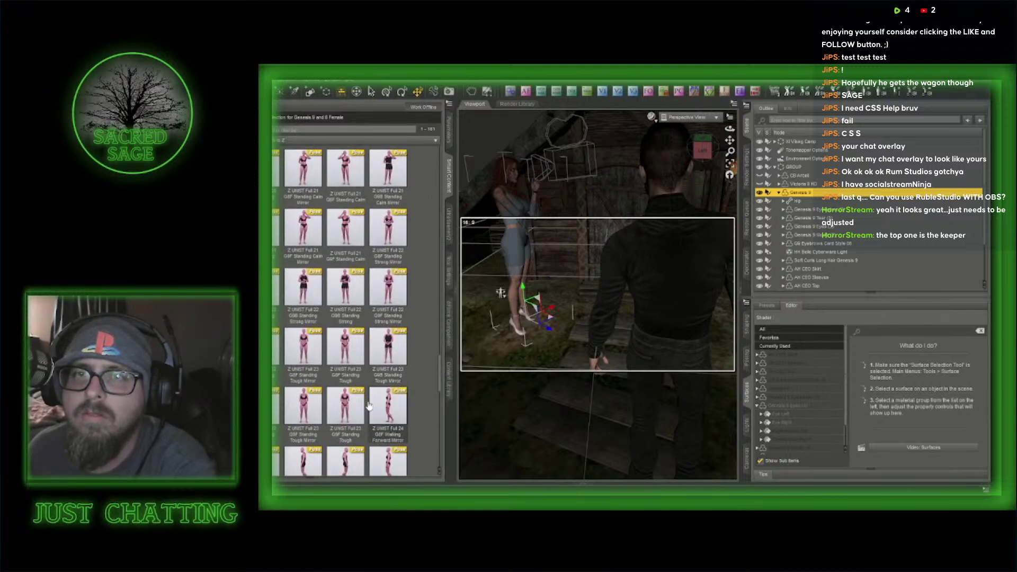
mouse_move(354, 349)
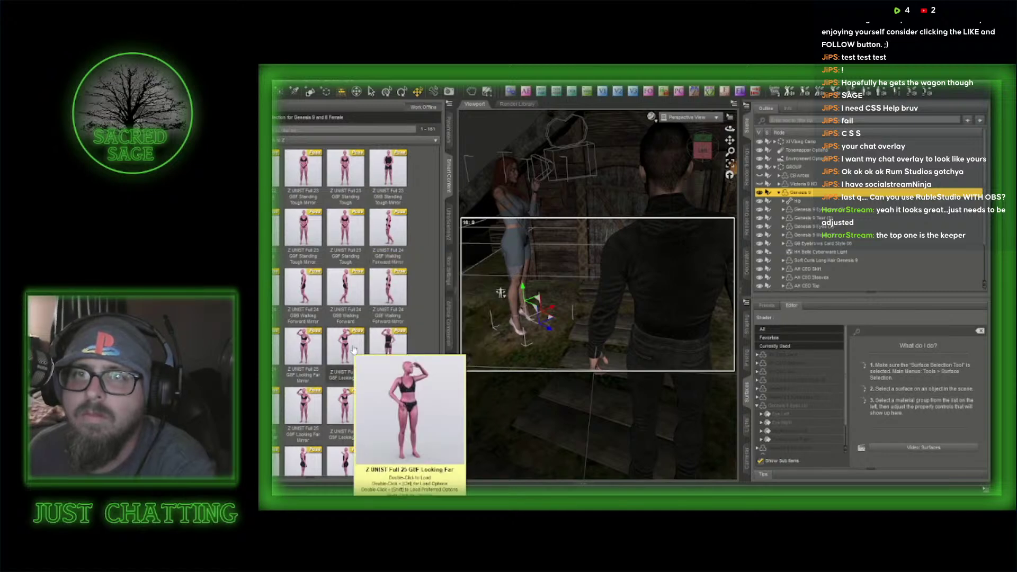
scroll(354, 350, down, 3)
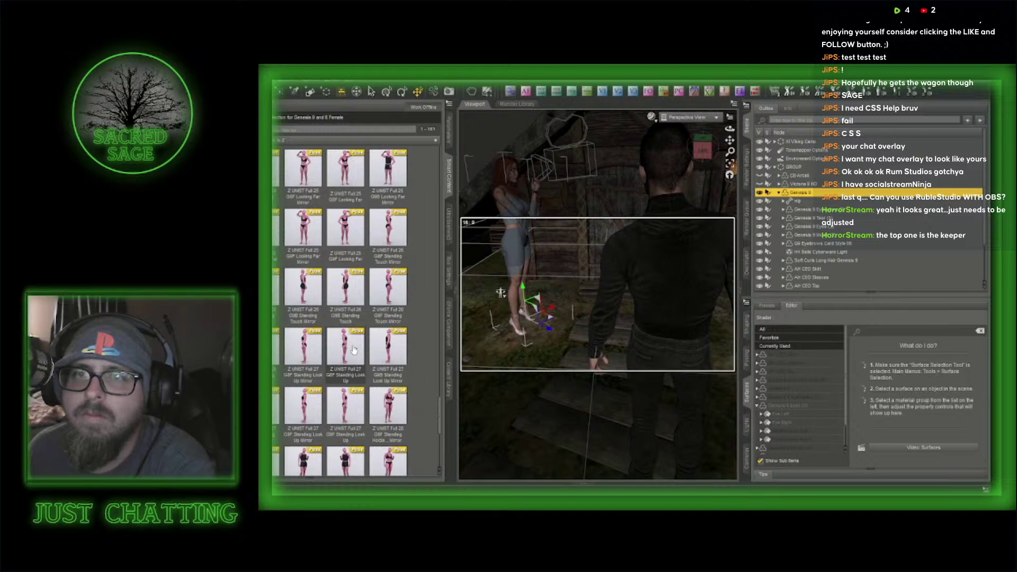
scroll(354, 349, down, 3)
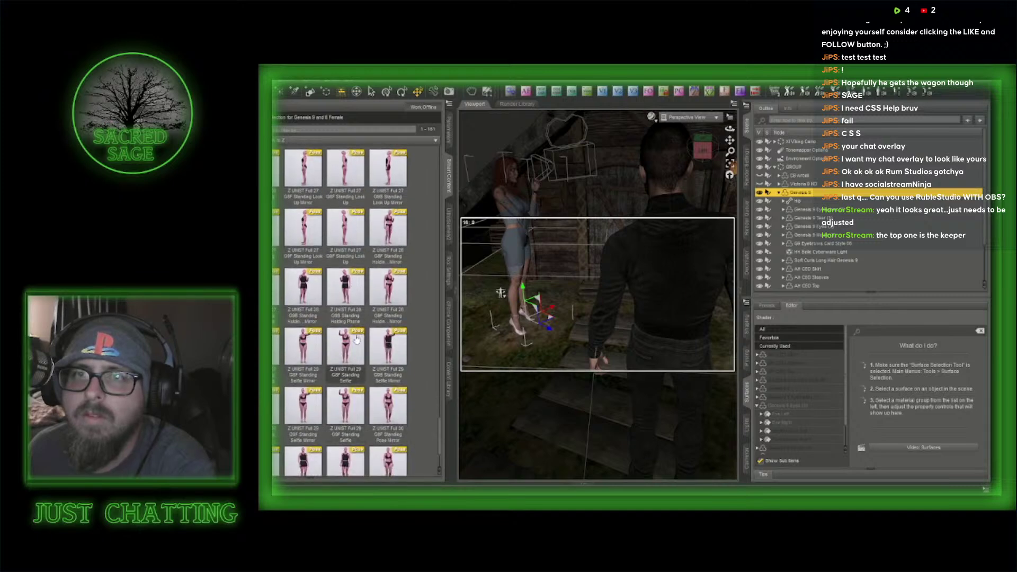
scroll(356, 339, down, 3)
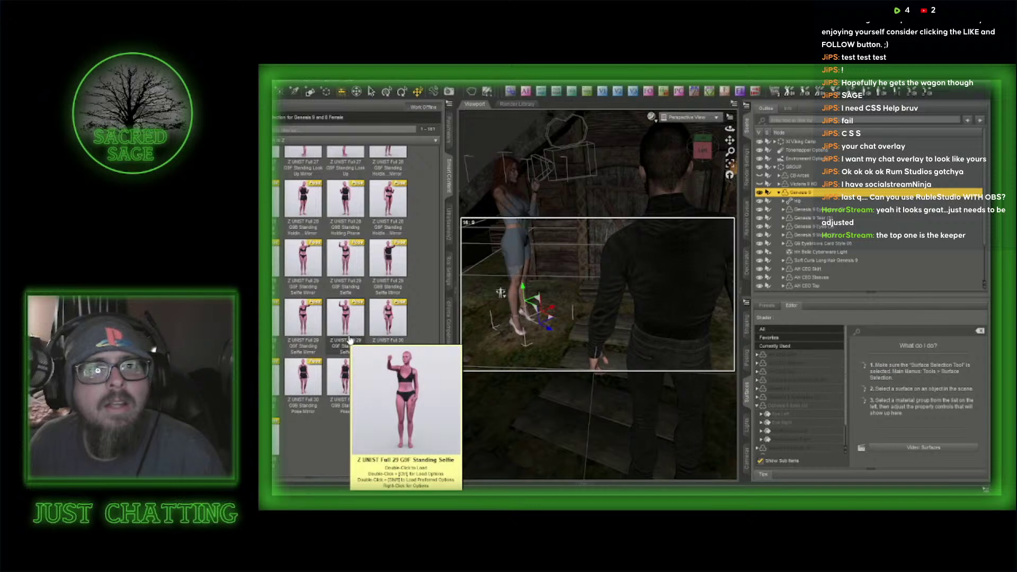
scroll(374, 311, up, 5)
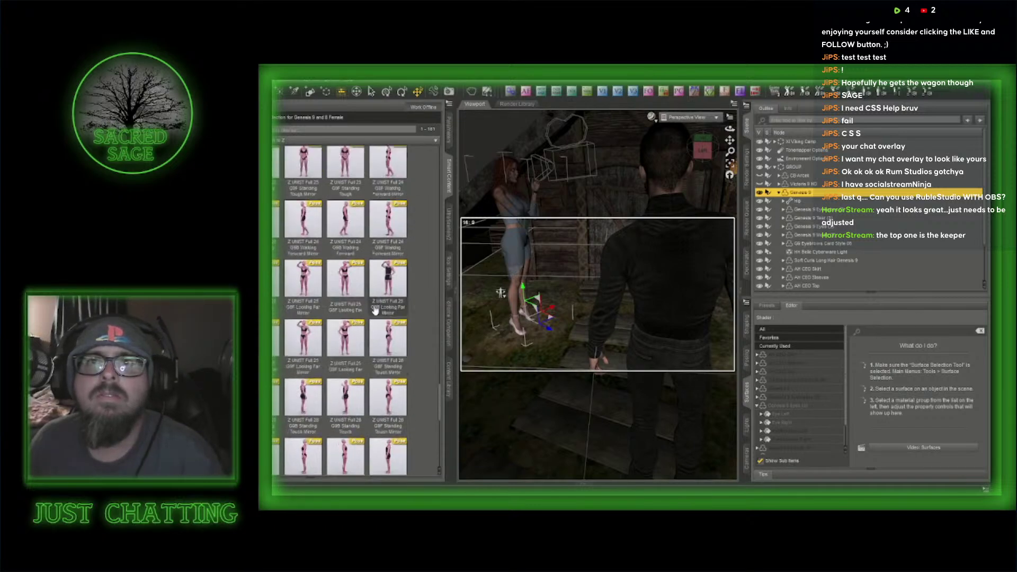
scroll(374, 311, up, 10)
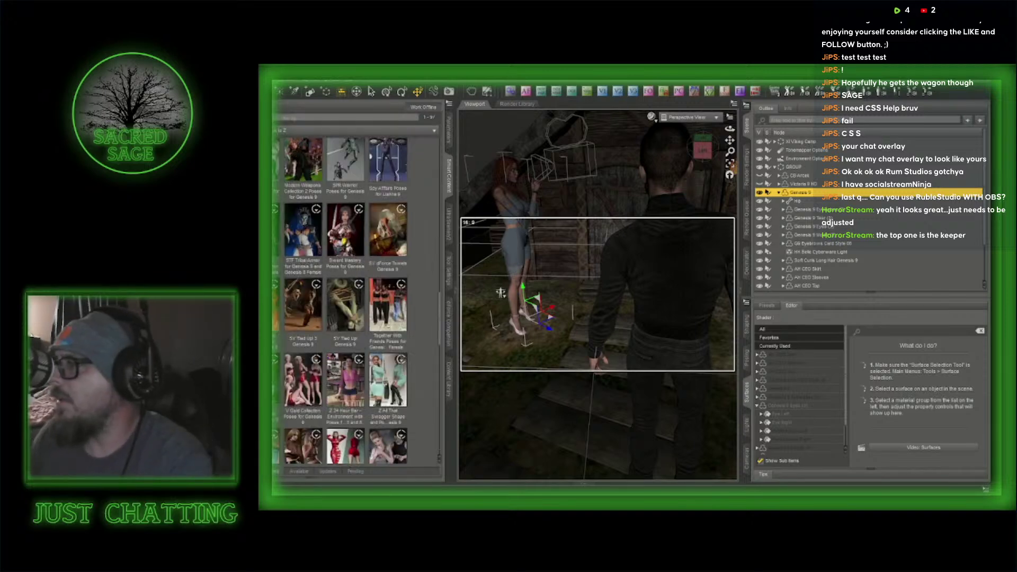
key(super+d)
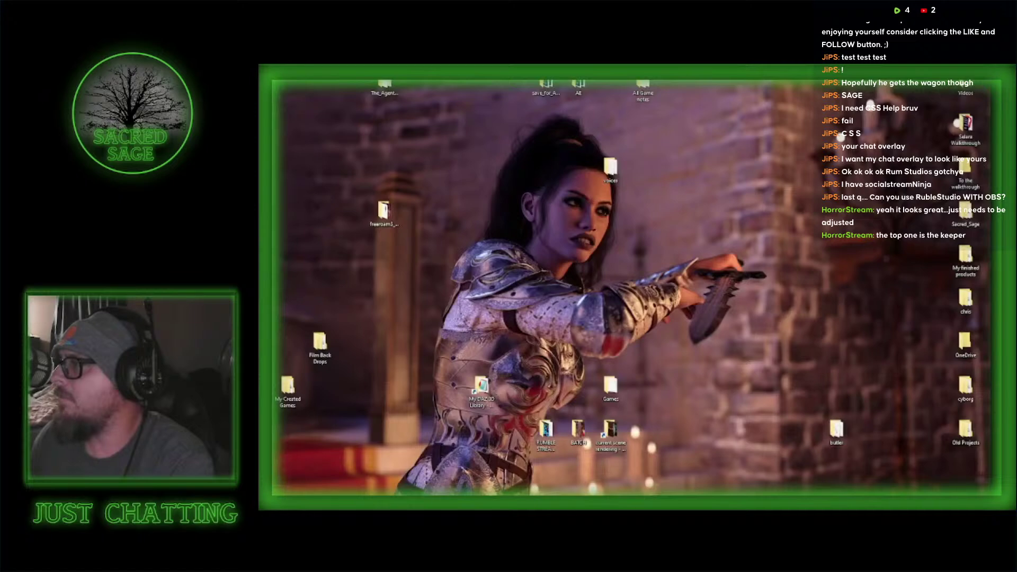
key(super+d)
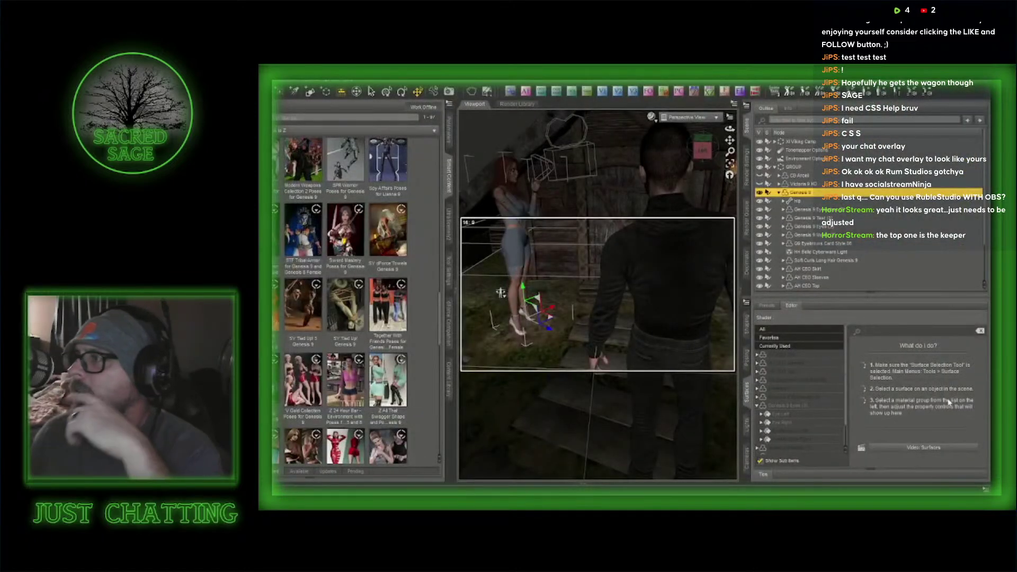
- Open the Z DOLFA pose set for Genesis 9 and 8 Female and look through its standing poses
scroll(320, 314, down, 3)
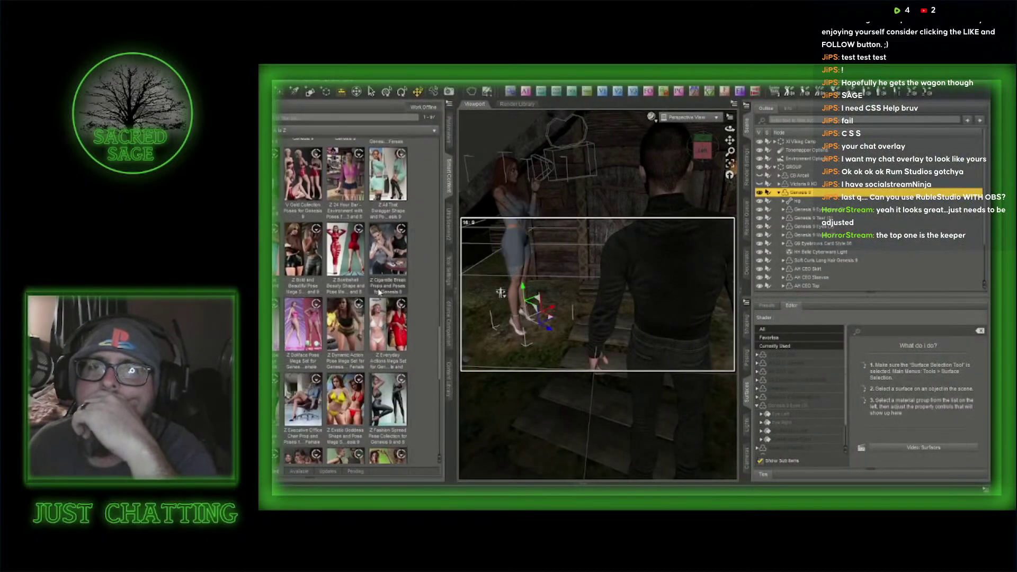
double_click(318, 313)
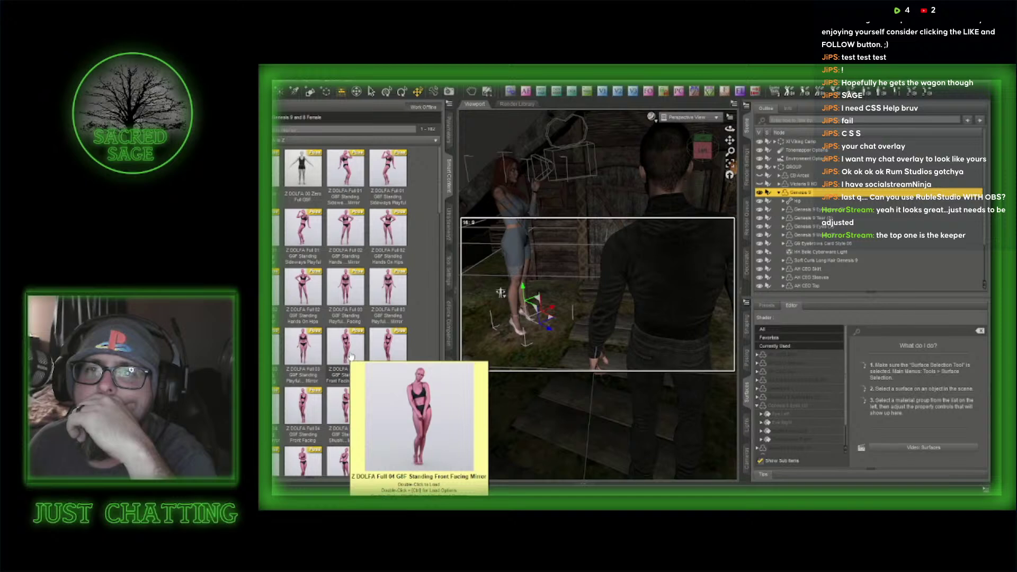
scroll(349, 356, down, 3)
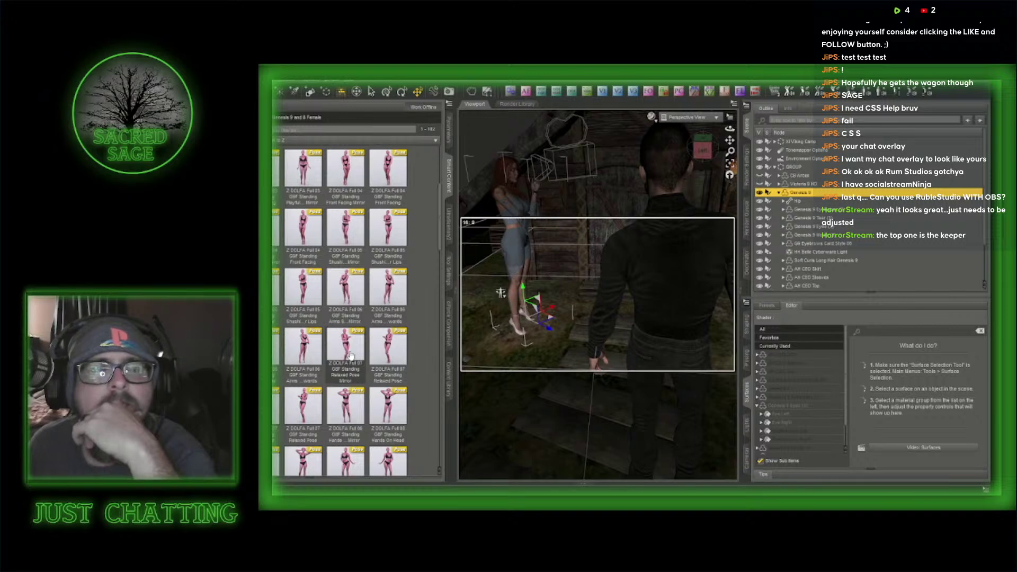
scroll(351, 354, down, 3)
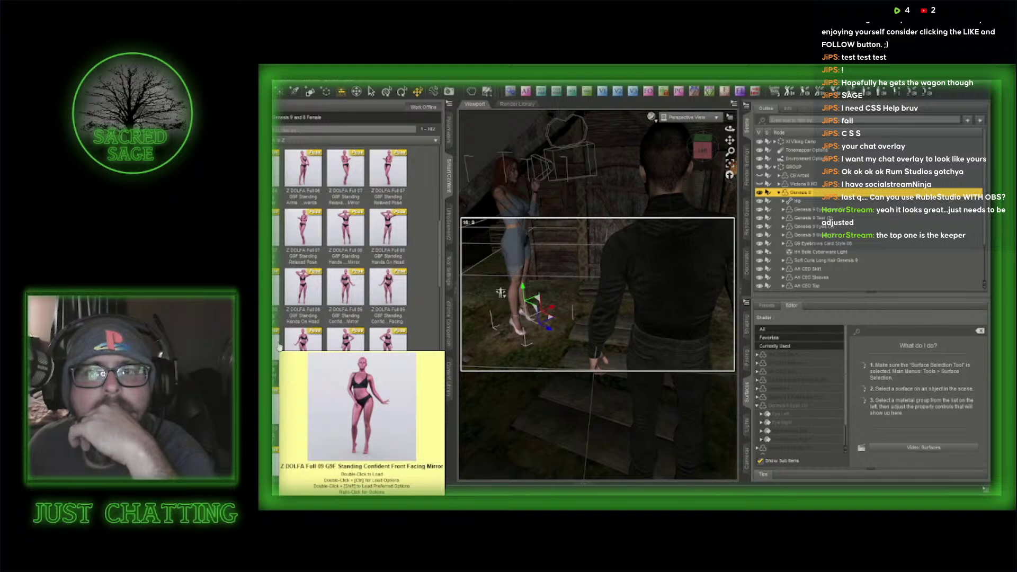
scroll(279, 347, down, 3)
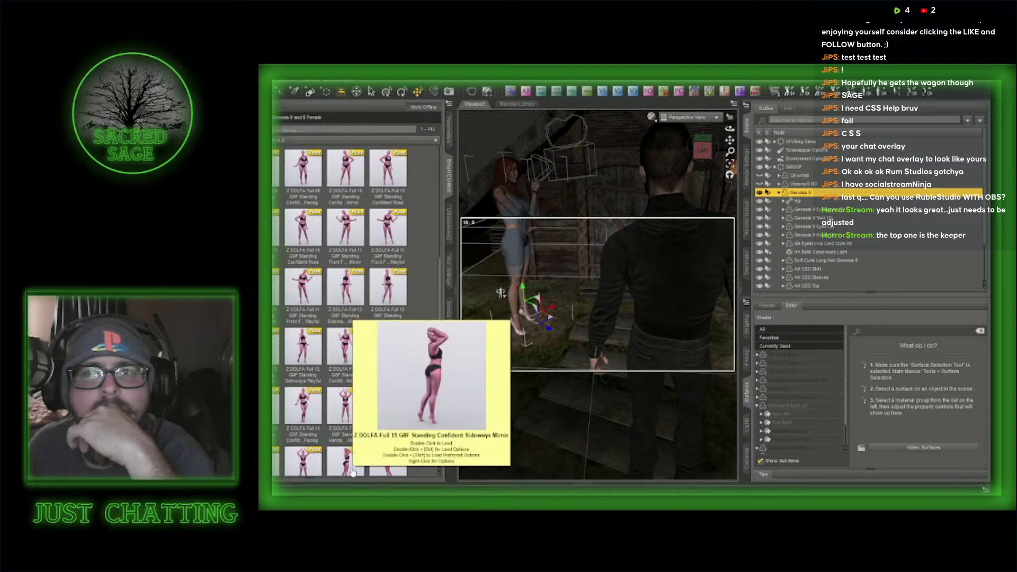
scroll(365, 471, down, 3)
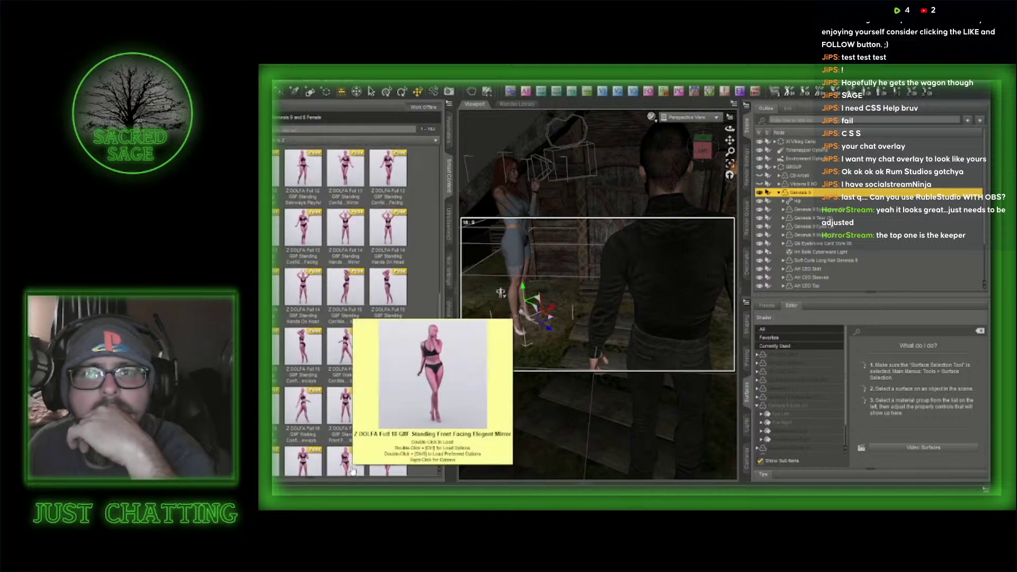
mouse_move(348, 412)
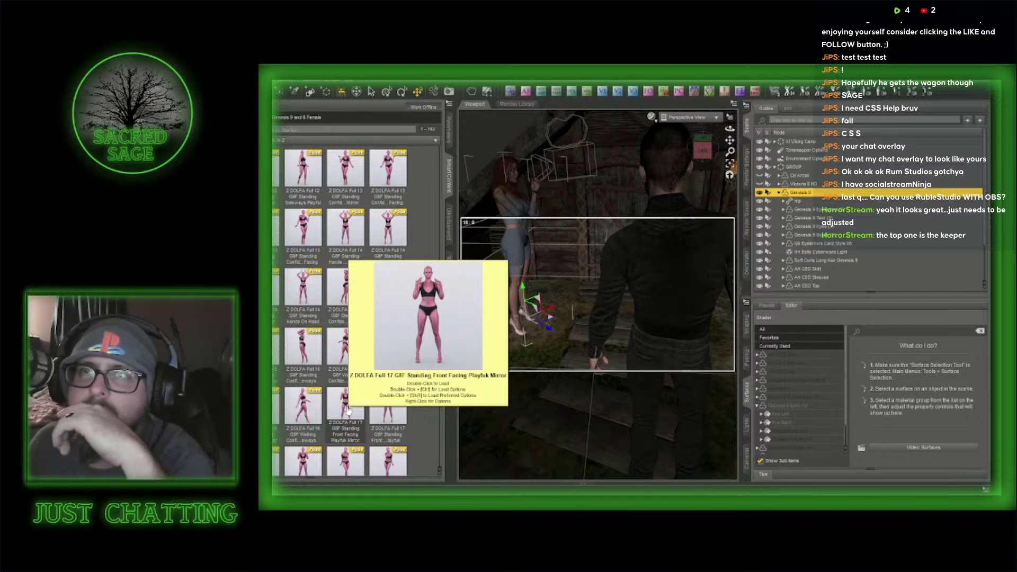
scroll(348, 412, down, 3)
scroll(348, 411, down, 1)
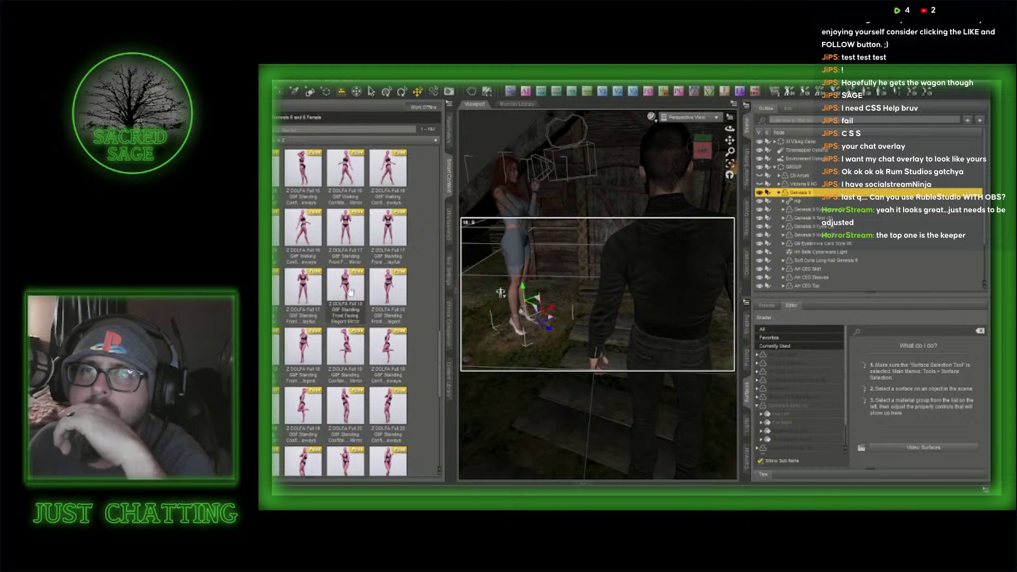
mouse_move(349, 293)
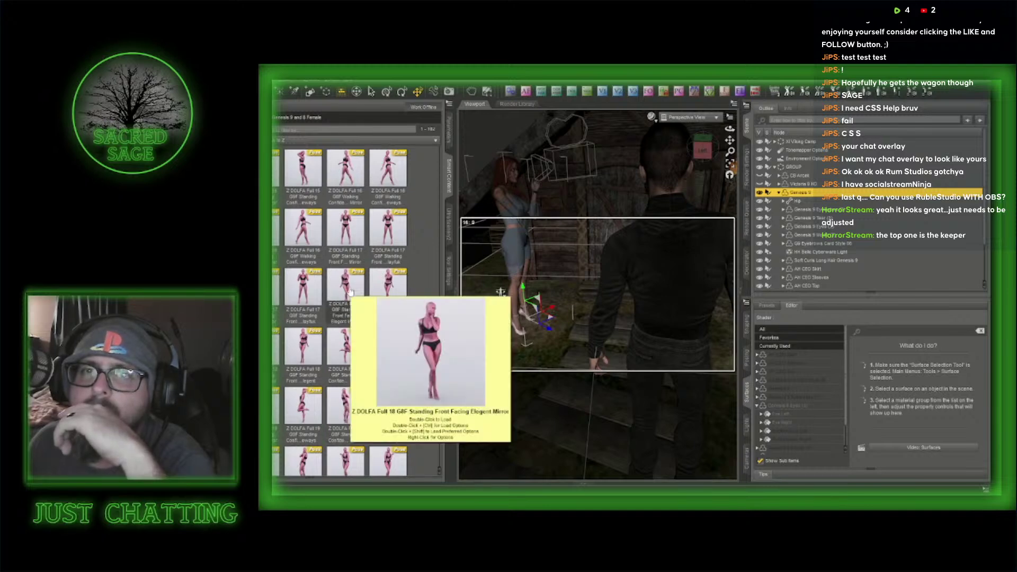
scroll(350, 293, down, 3)
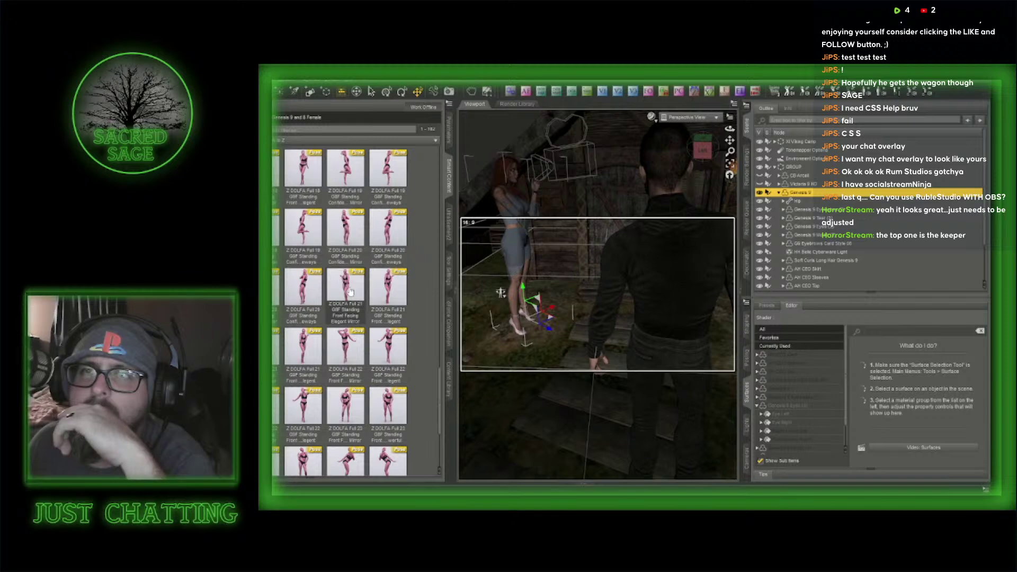
scroll(350, 291, down, 3)
- Apply the Z DOLFA Full 08 Standing Hands On Head pose to the red-haired Genesis 9 woman
scroll(350, 290, up, 5)
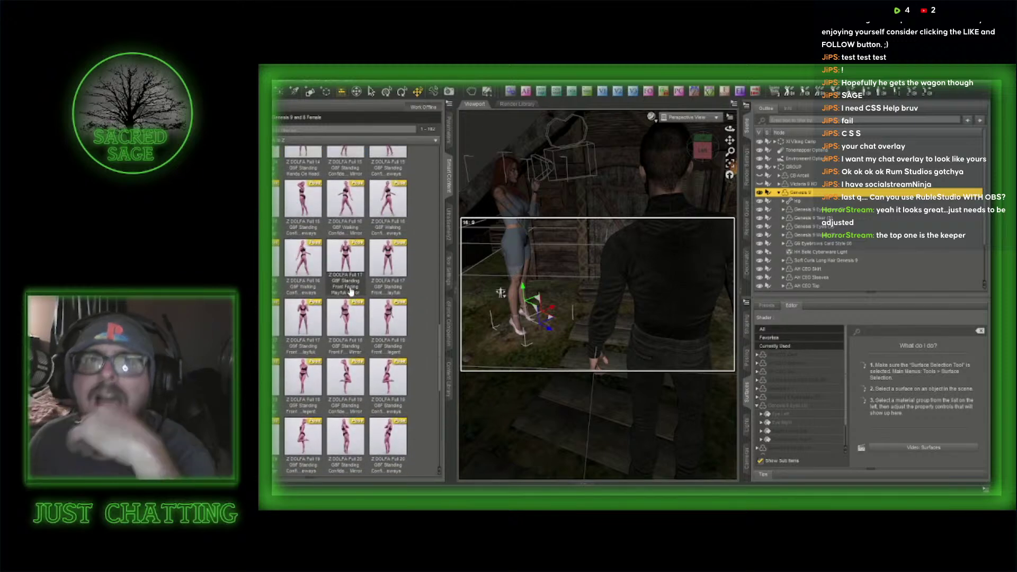
mouse_move(354, 291)
scroll(350, 286, up, 2)
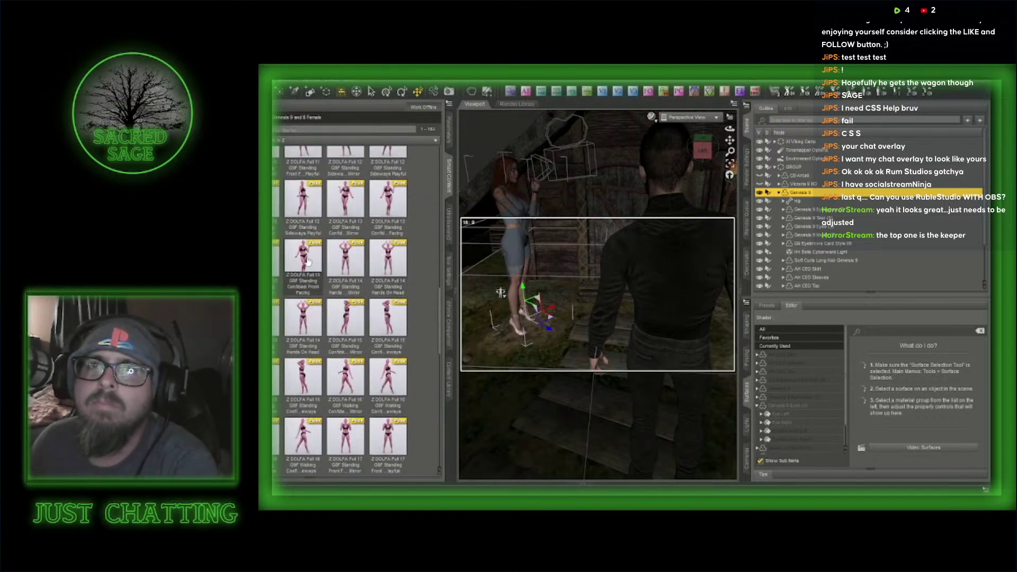
mouse_move(354, 259)
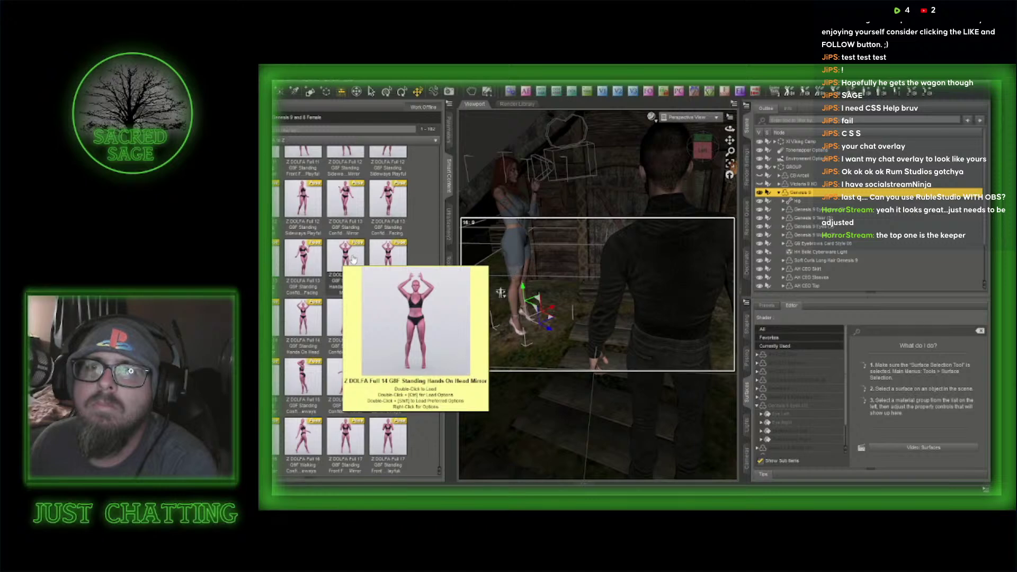
scroll(354, 259, up, 3)
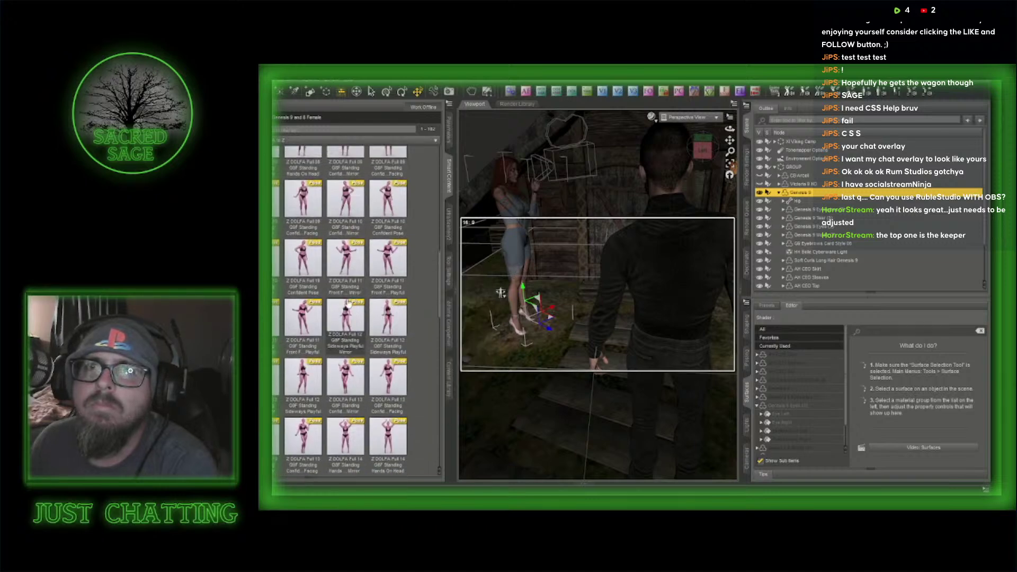
scroll(348, 302, up, 3)
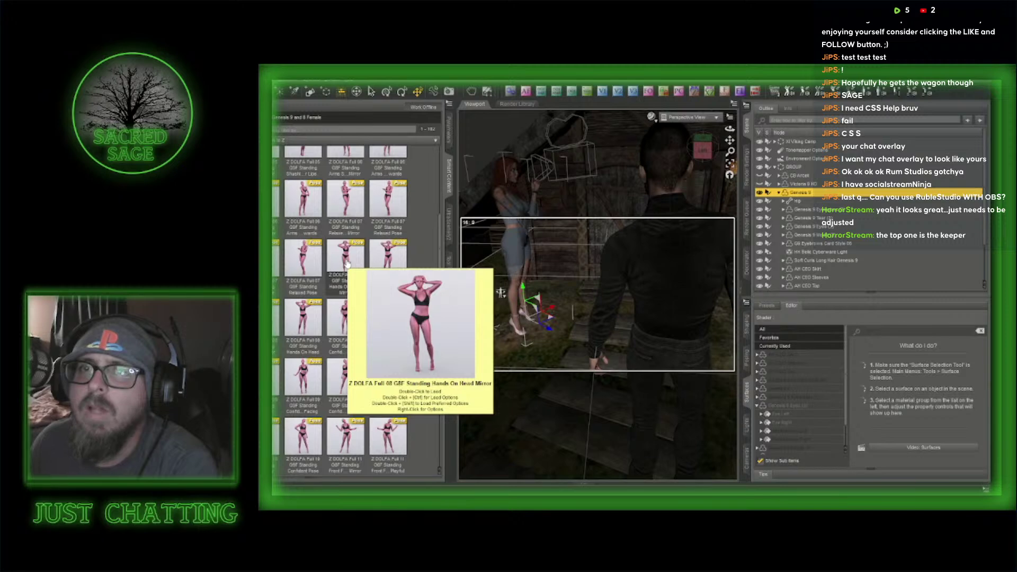
double_click(307, 323)
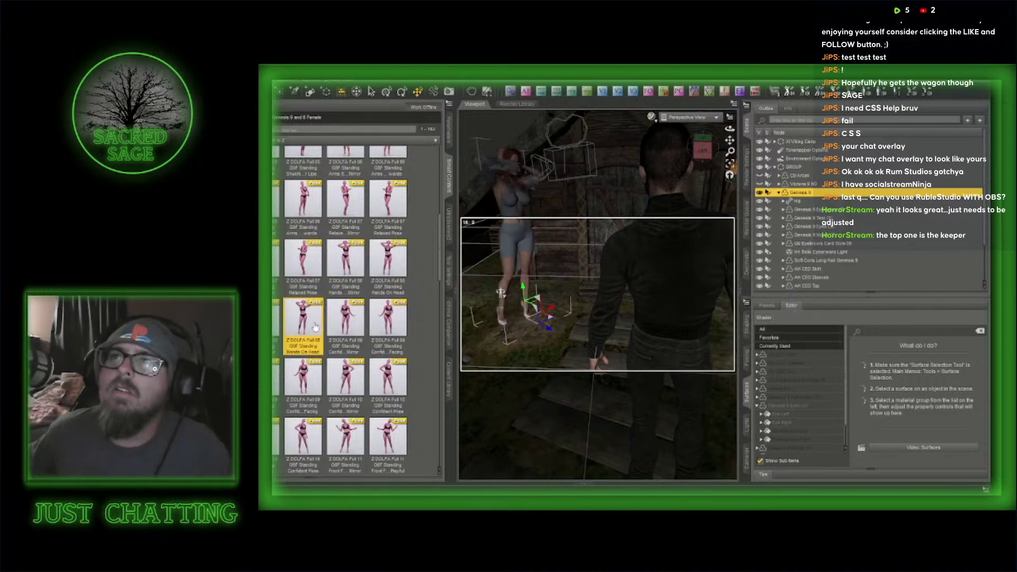
- Hide the man standing in the foreground and select the Genesis 9 woman
click(778, 193)
click(792, 201)
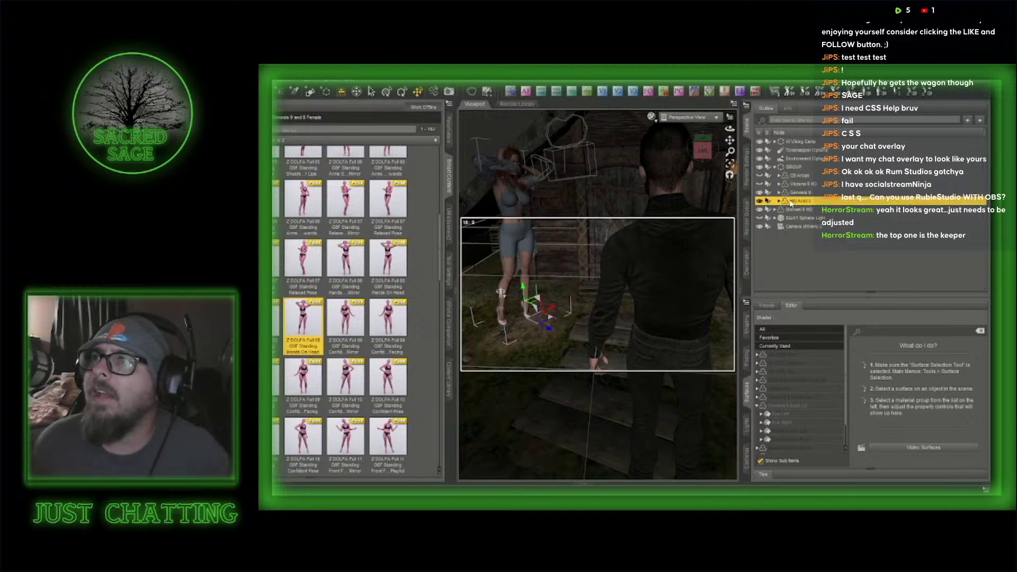
click(760, 210)
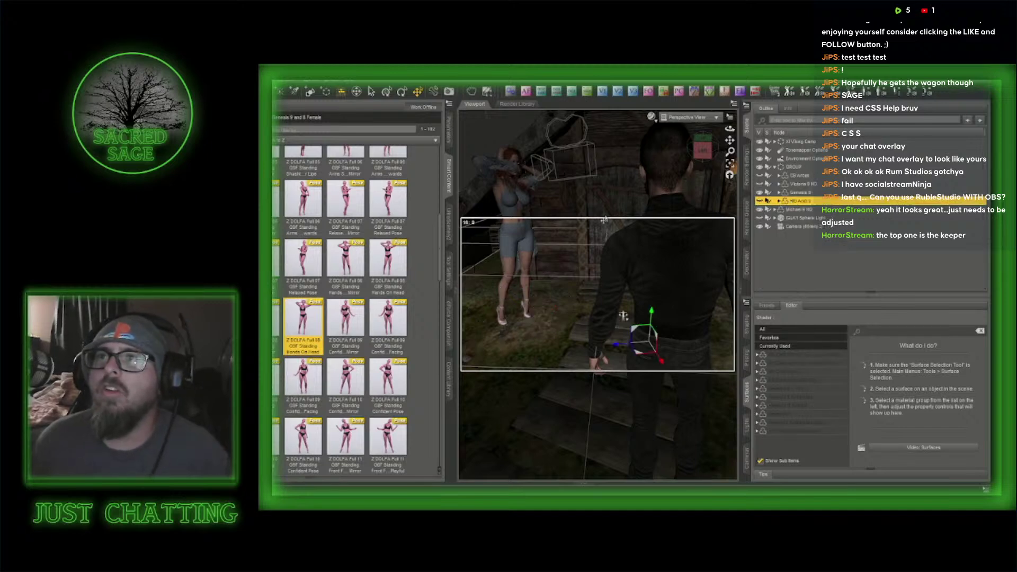
click(524, 221)
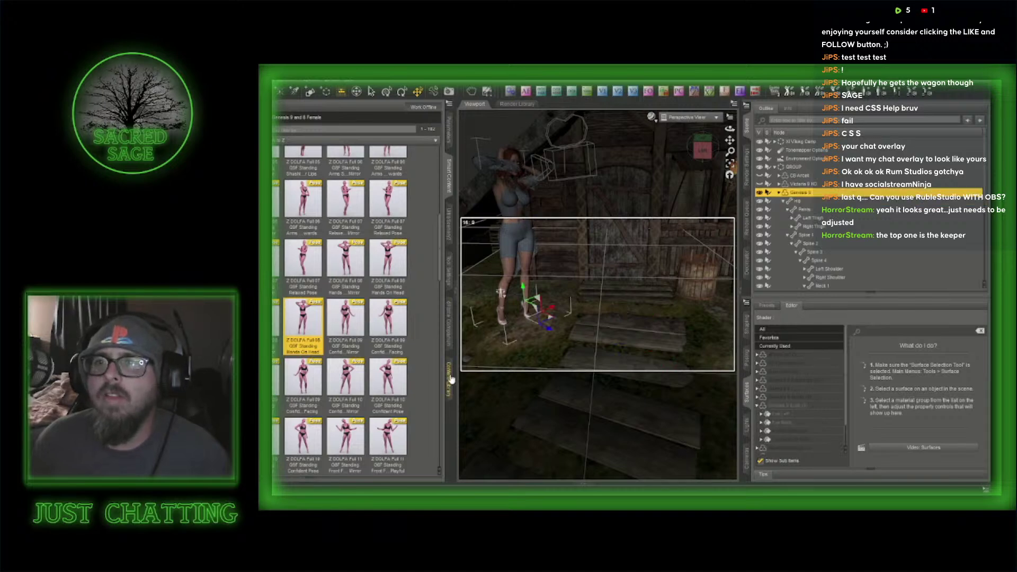
- Run the dForce Companion simulation on the woman's checked items
click(450, 339)
click(306, 223)
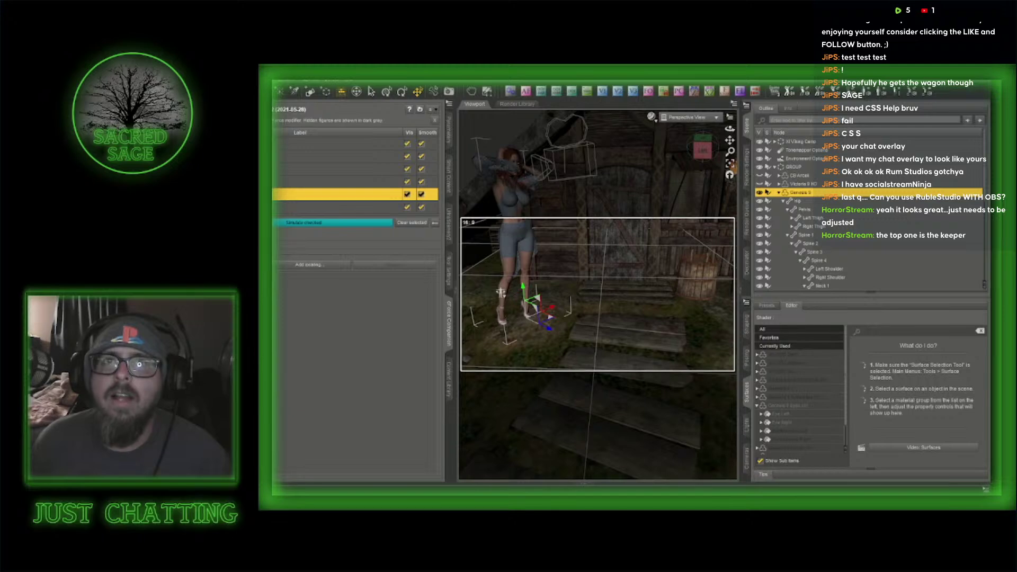
click(300, 239)
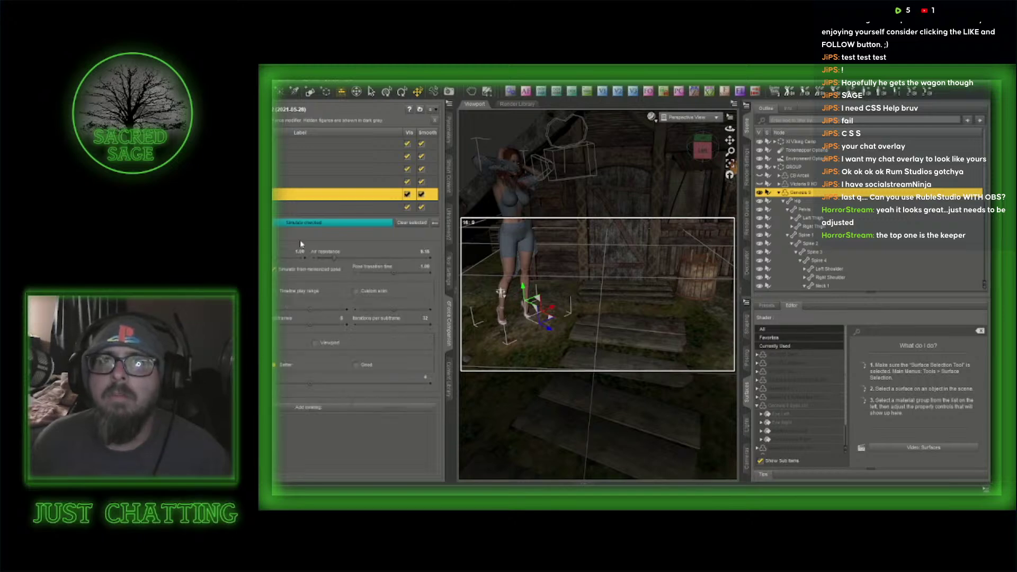
click(310, 224)
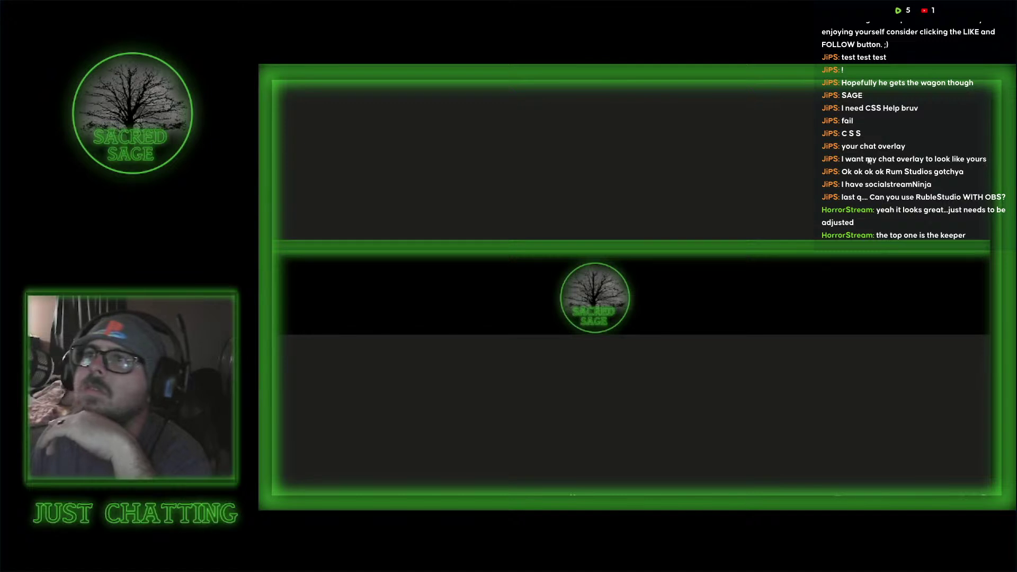
key(alt+Tab)
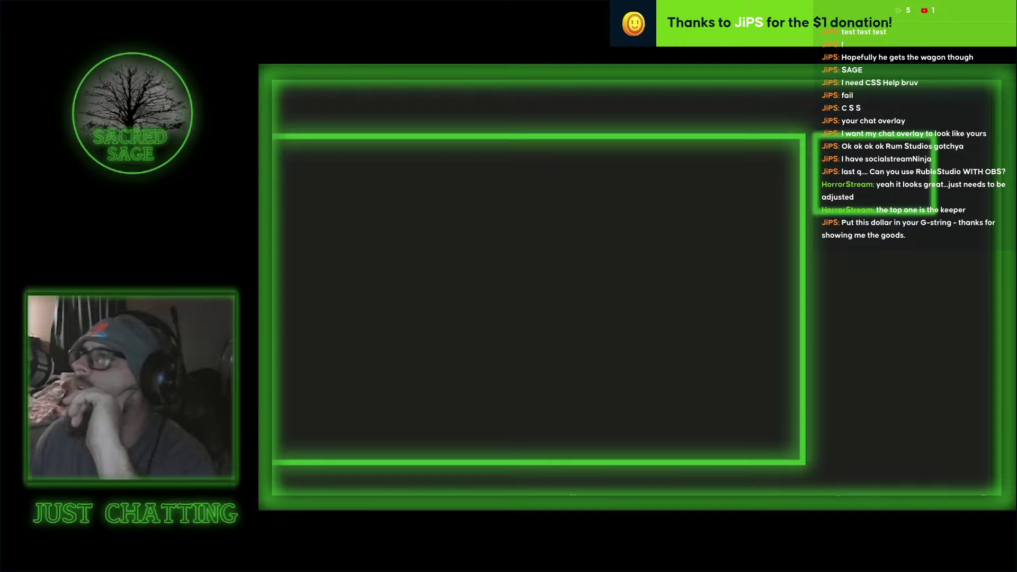
click(981, 83)
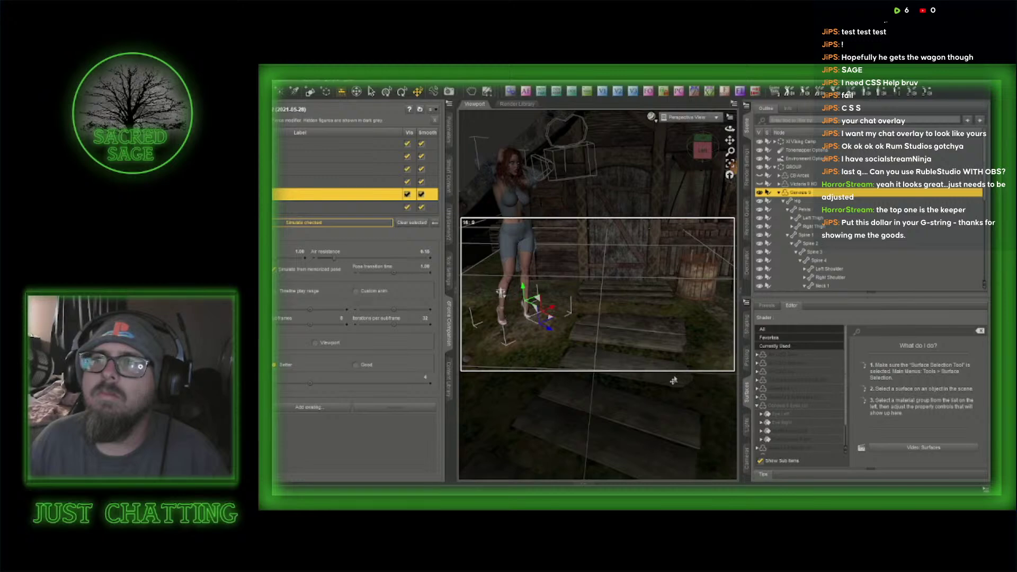
- Make the foreground man visible in the scene again
click(779, 193)
click(799, 210)
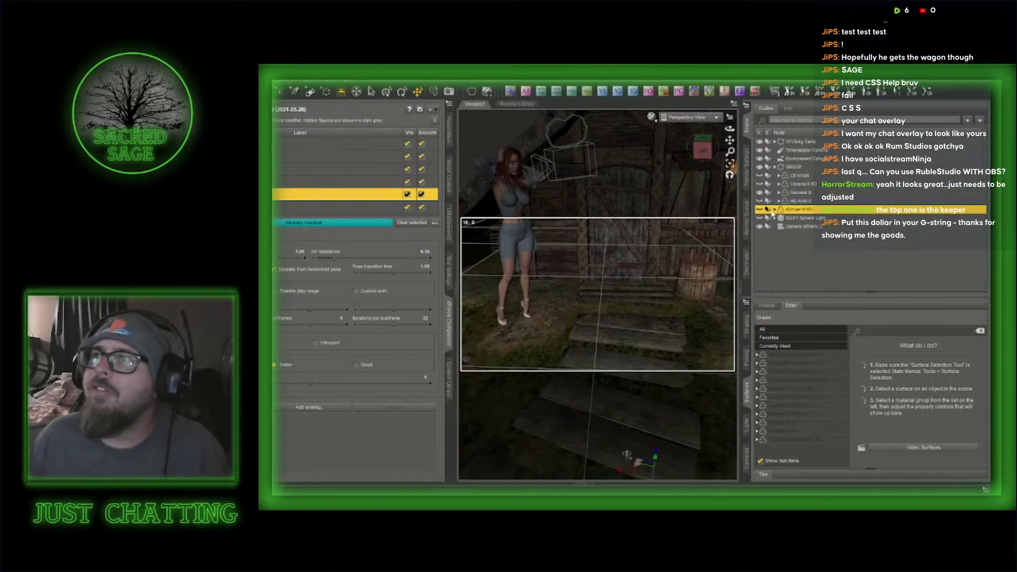
click(760, 209)
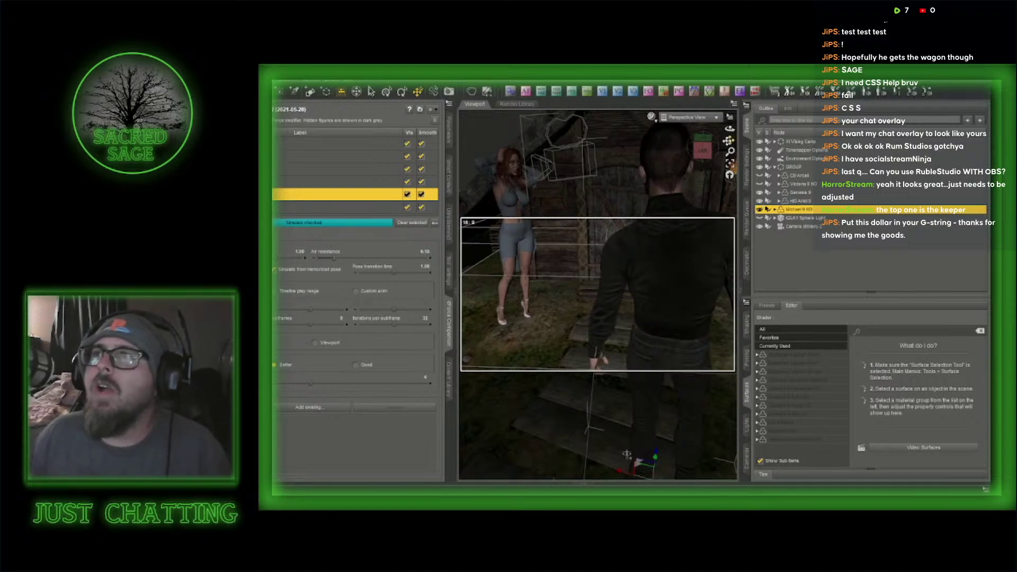
- Select the dark-haired woman in the foreground and rotate her so she stands side-on to the red-haired woman
drag(703, 152, 662, 154)
drag(730, 140, 696, 240)
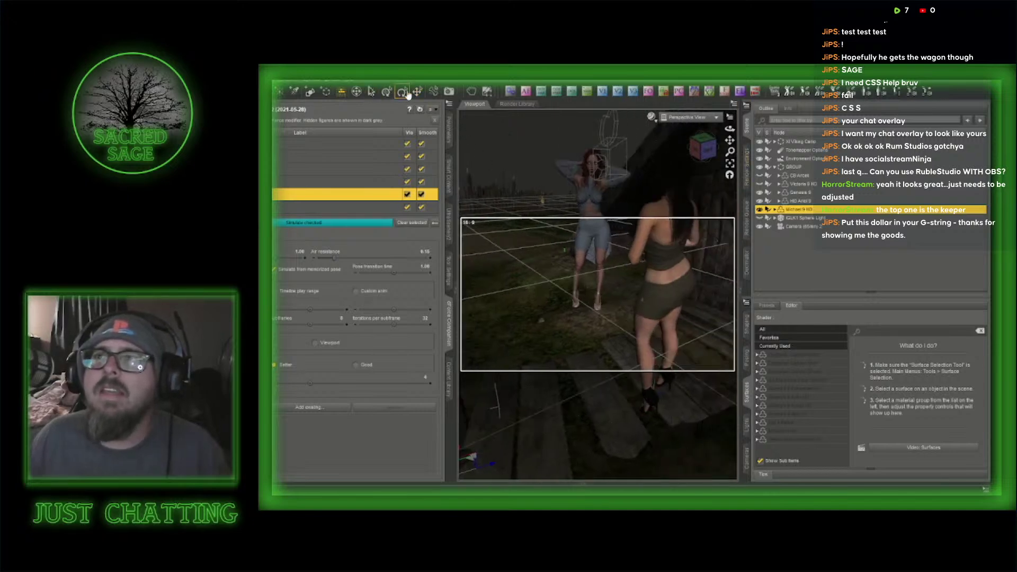
click(681, 276)
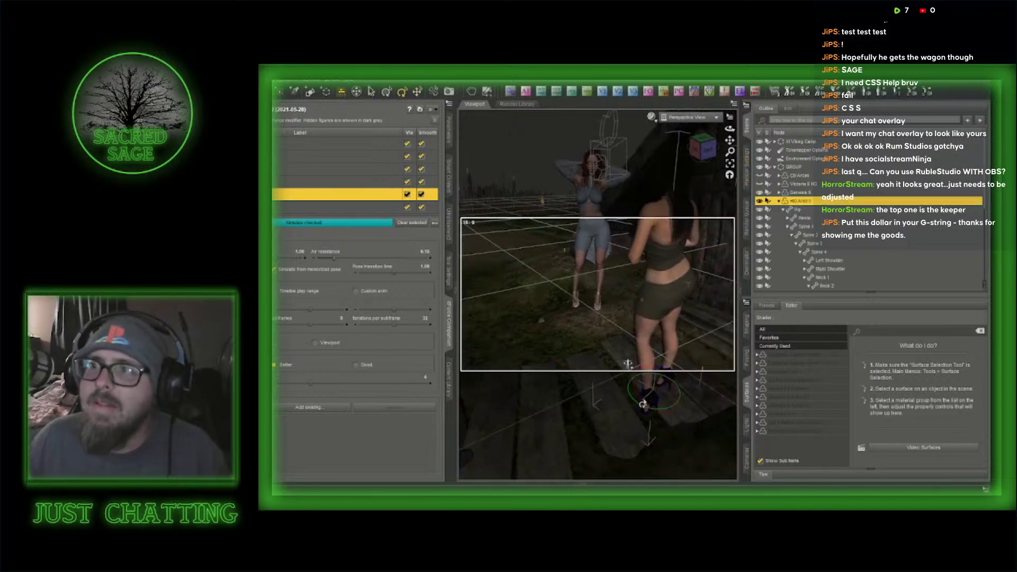
drag(633, 406, 671, 385)
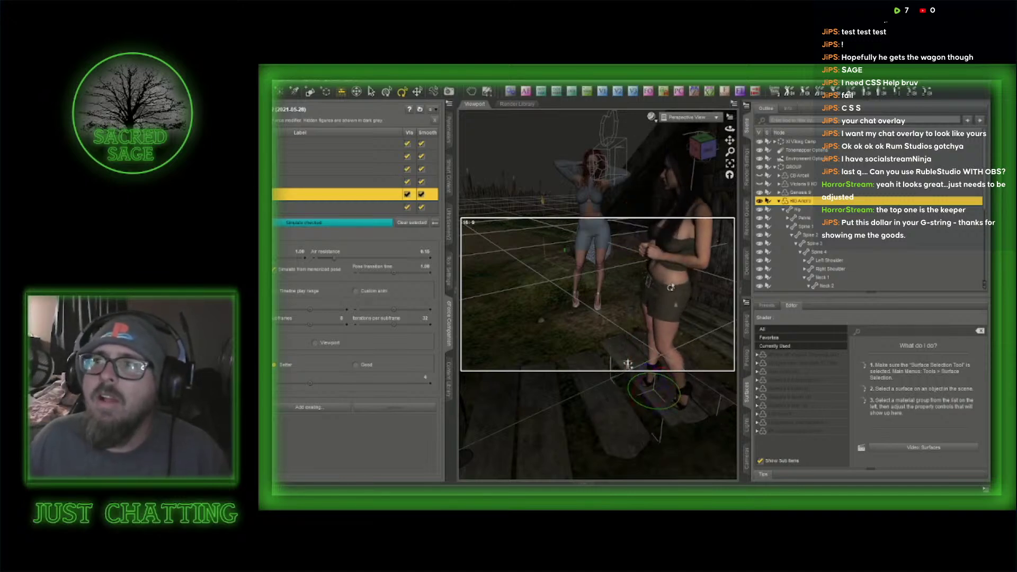
- Apply a Z DOLFA Full standing pose from the female pose set to the dark-haired woman
click(449, 176)
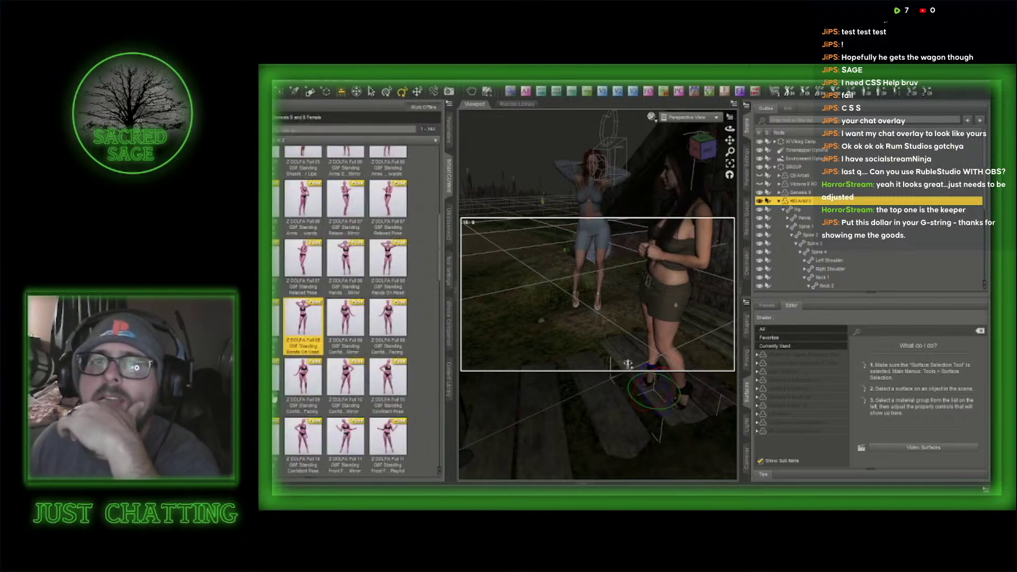
double_click(303, 317)
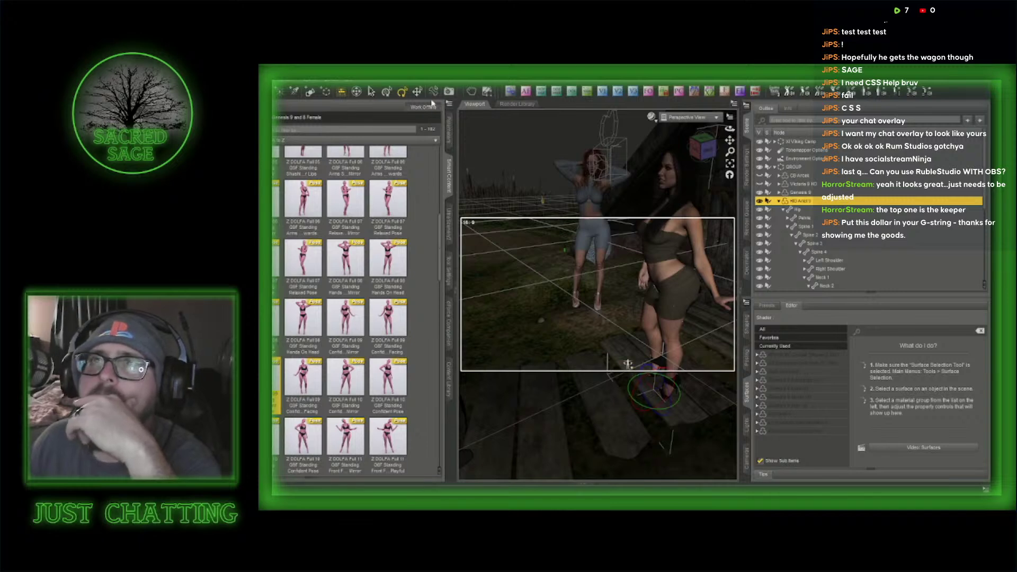
- Frame a close view past the dark-haired woman's face and shoulder with the red-haired woman standing behind her
click(448, 130)
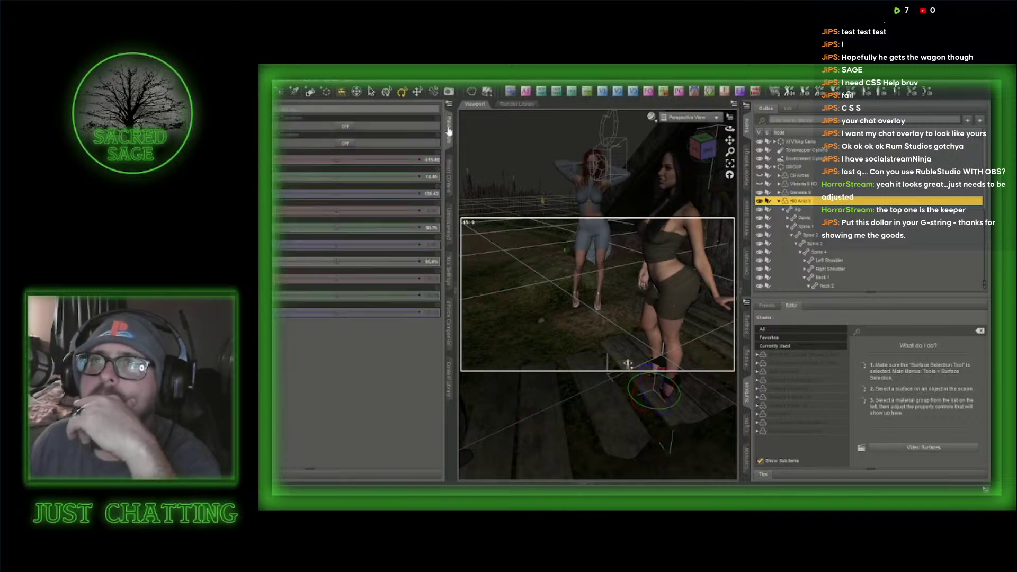
click(449, 131)
scroll(579, 149, up, 4)
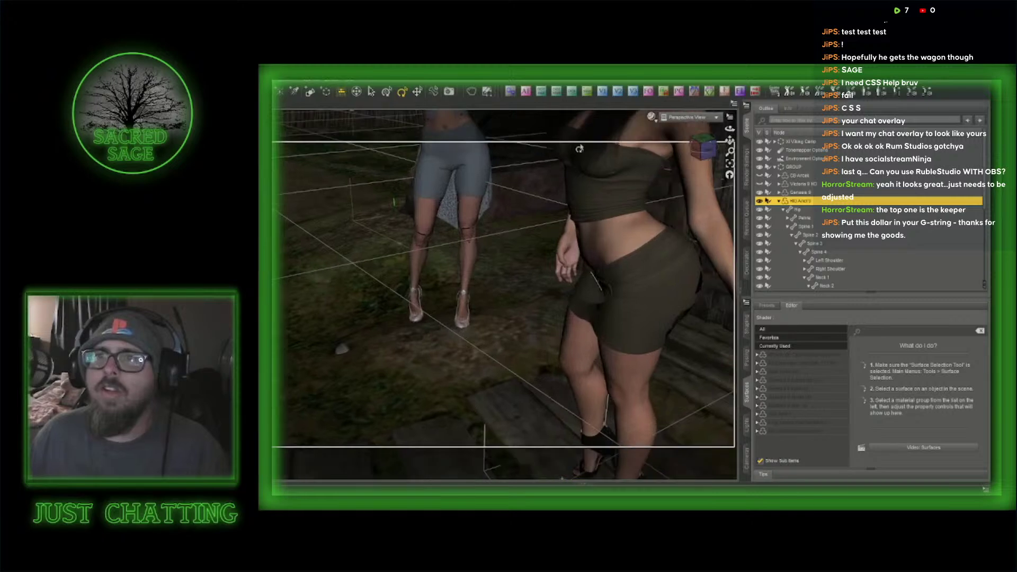
scroll(579, 149, up, 3)
drag(705, 145, 723, 116)
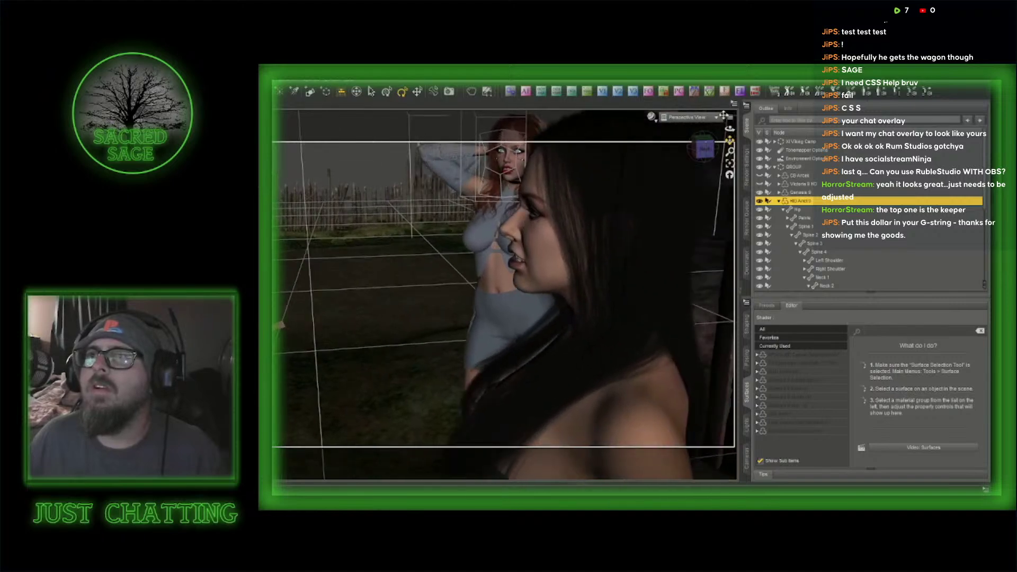
drag(705, 148, 719, 140)
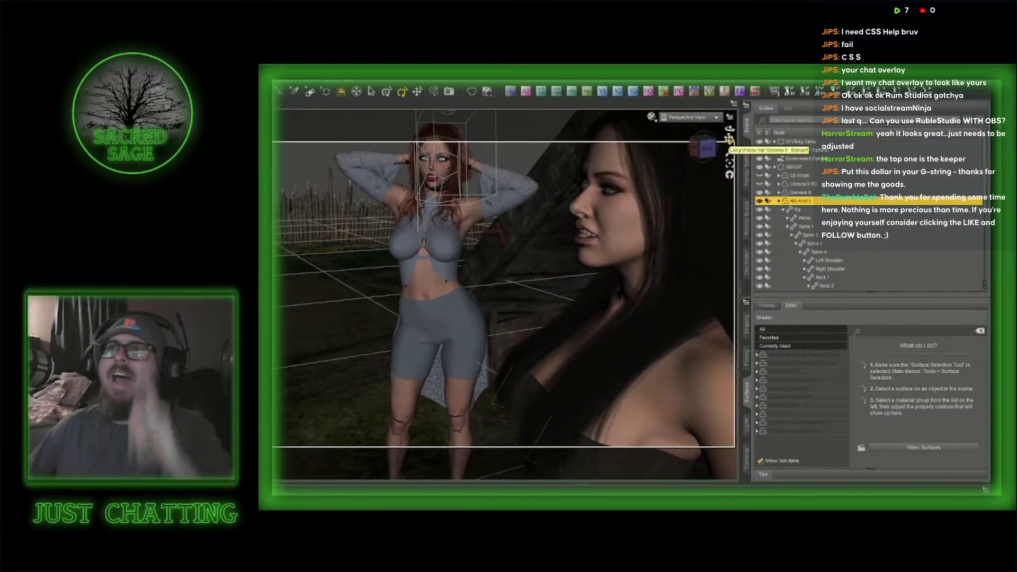
mouse_move(712, 149)
mouse_down()
mouse_move(729, 143)
mouse_move(729, 154)
mouse_up()
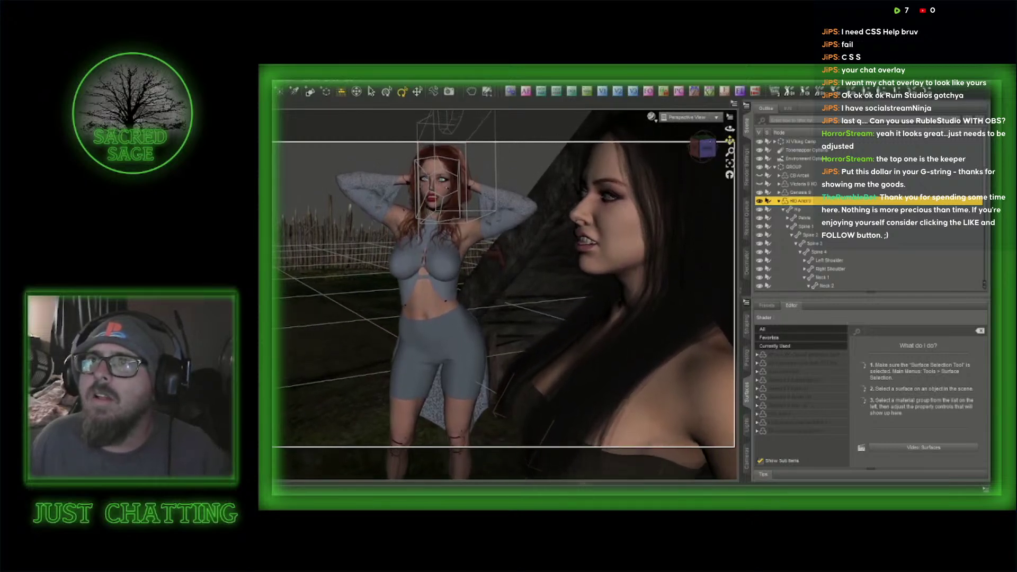
- Delete the second camera from the scene
click(587, 93)
click(490, 215)
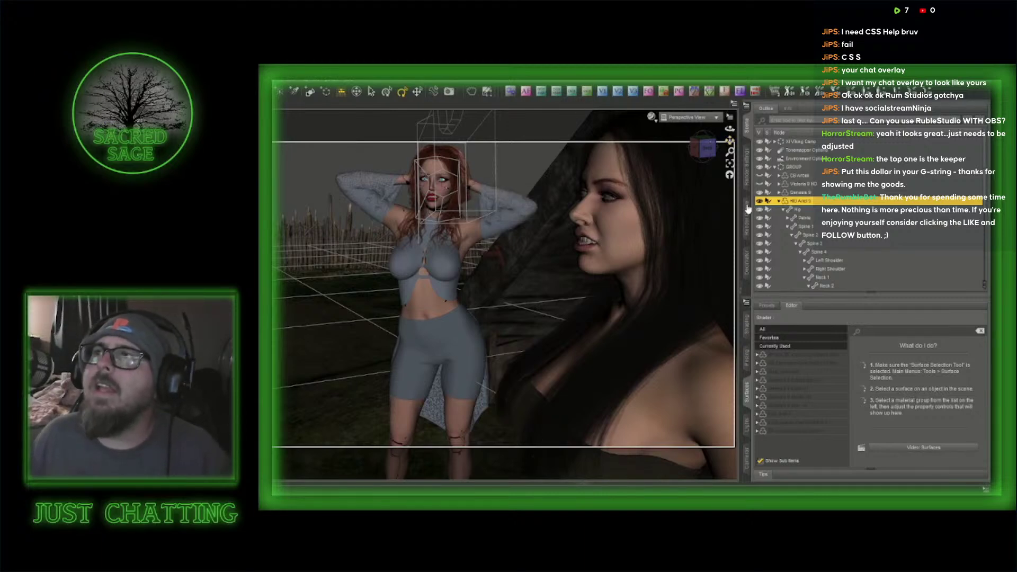
scroll(808, 208, down, 5)
click(813, 277)
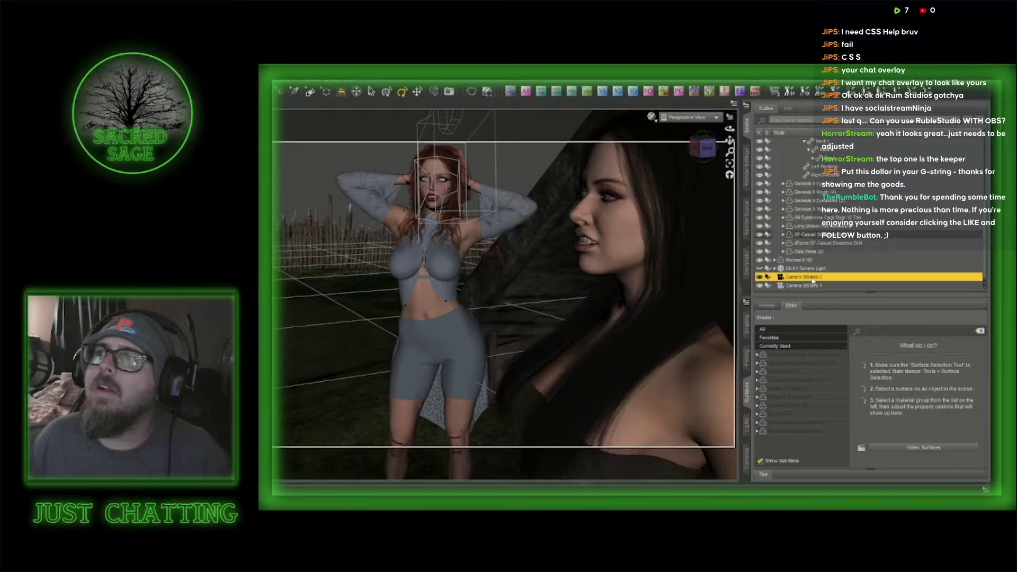
key(Delete)
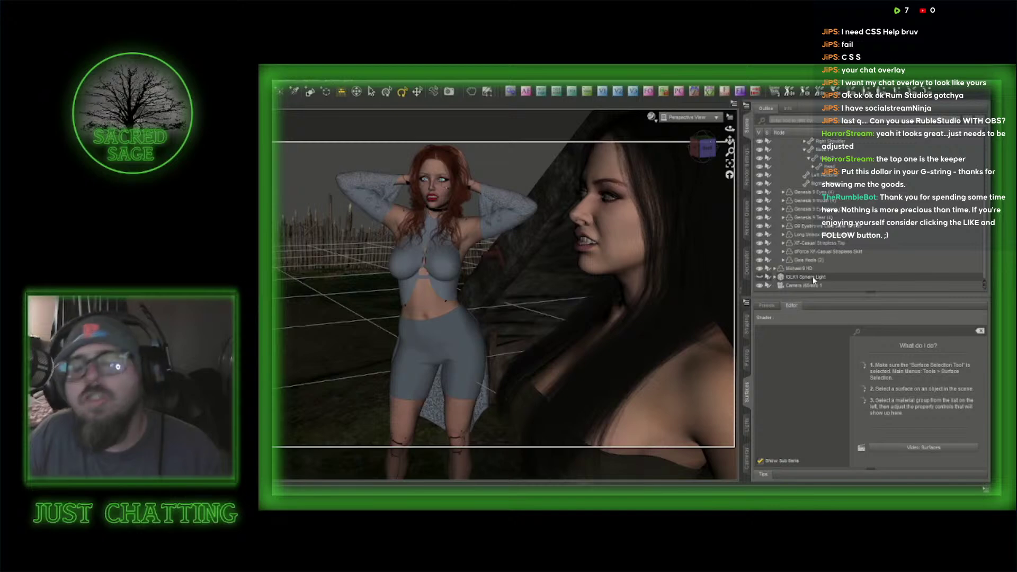
- Select the dark-haired woman and list her currently used surface properties
click(638, 233)
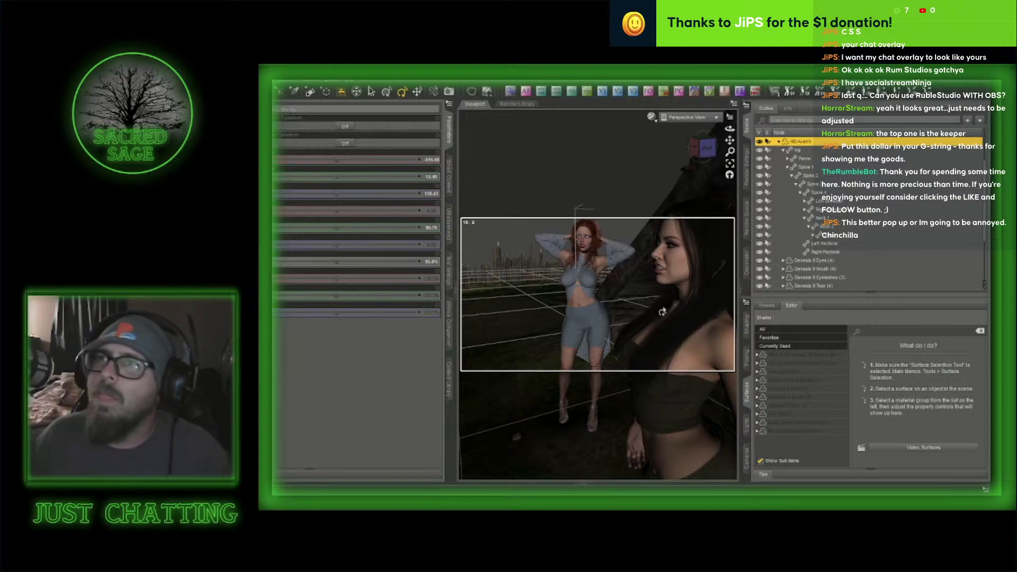
click(801, 346)
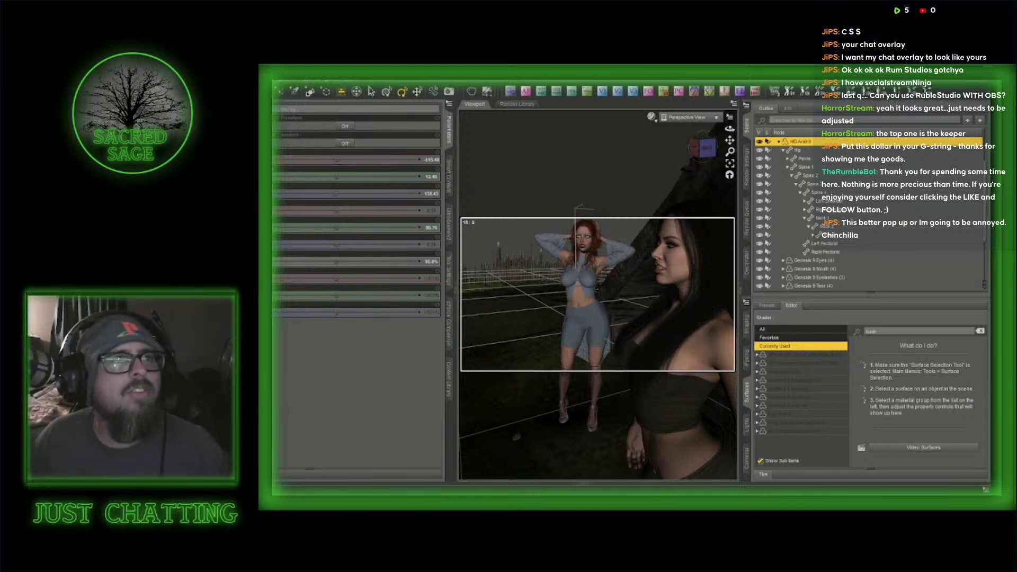
- Switch to Rumble Studio in the browser to read the live chat, and return to Daz Studio
key(alt+Tab)
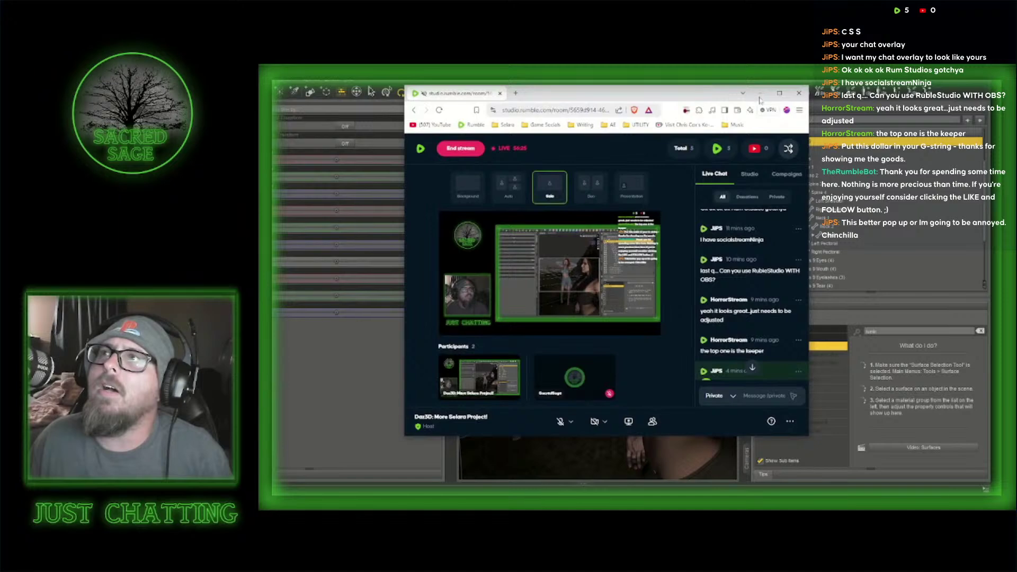
click(780, 92)
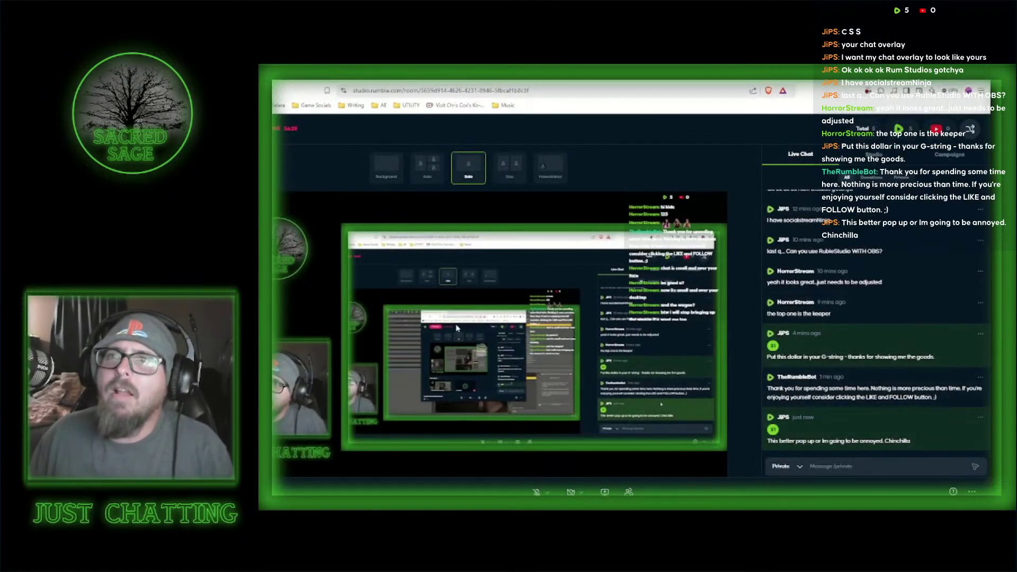
key(alt+Tab)
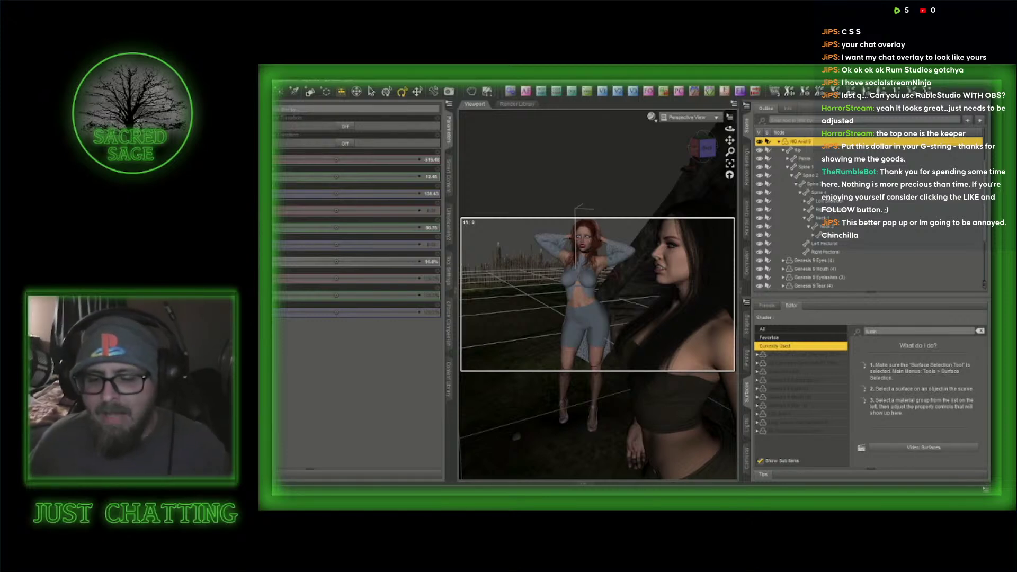
- Clear the surface filter and browse the Expressions pose controls of the dark-haired woman
click(980, 332)
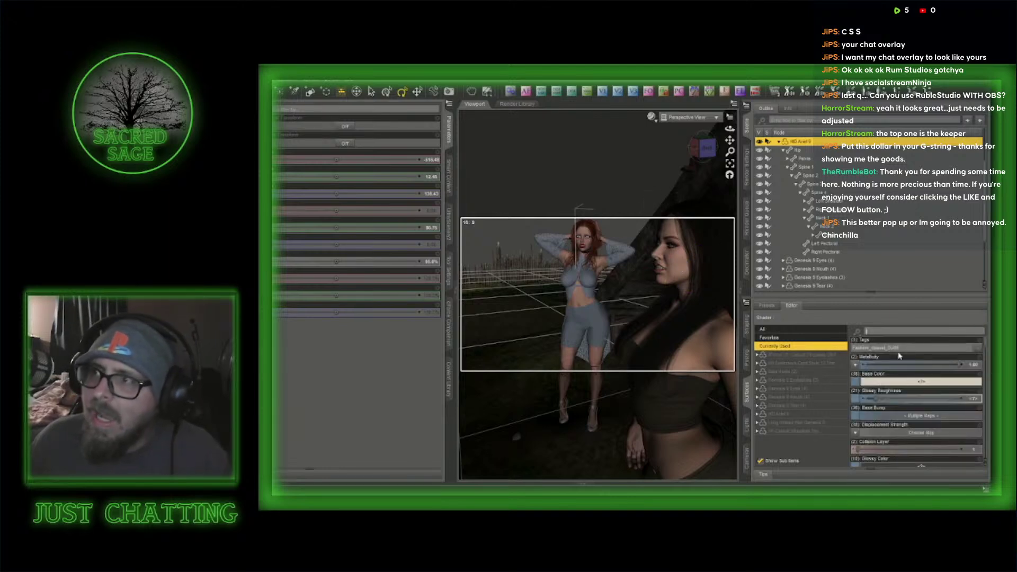
click(749, 359)
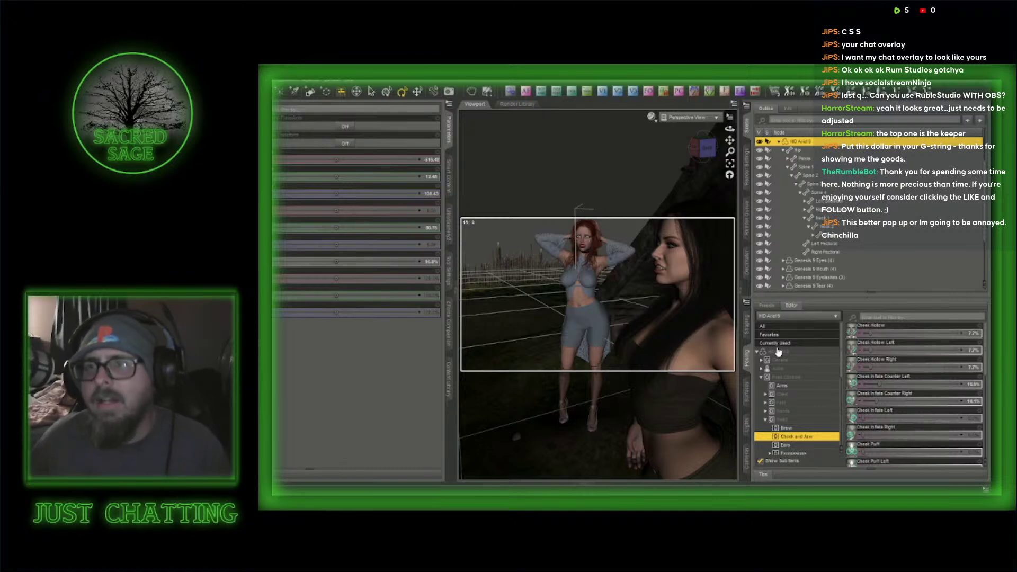
scroll(785, 435, down, 2)
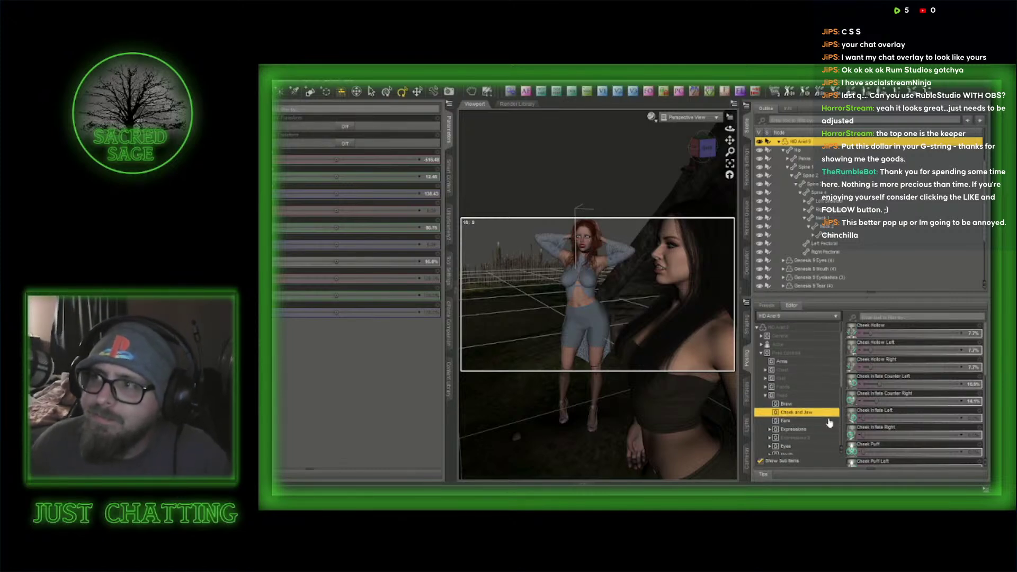
scroll(821, 420, down, 2)
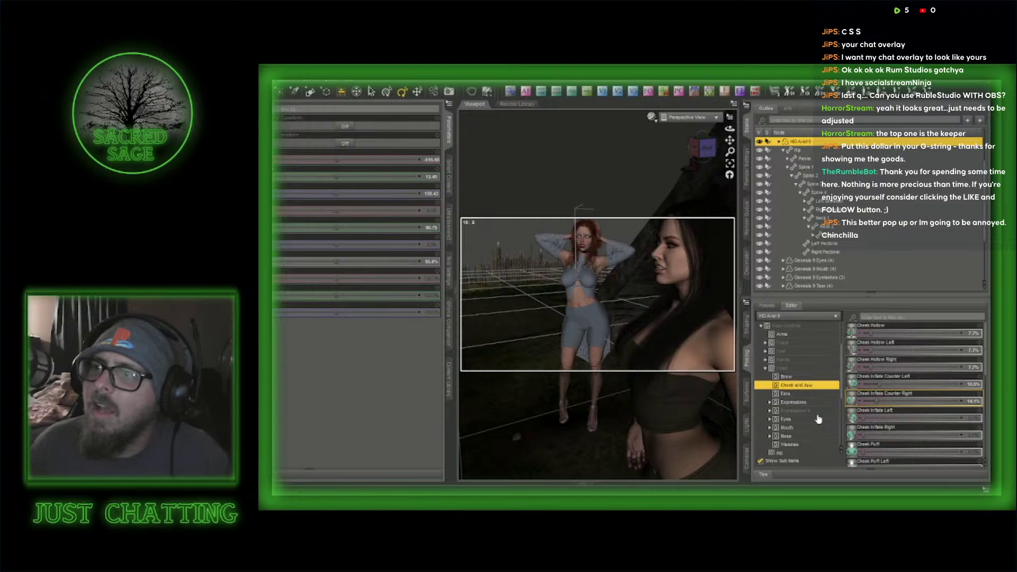
scroll(818, 420, down, 2)
click(801, 381)
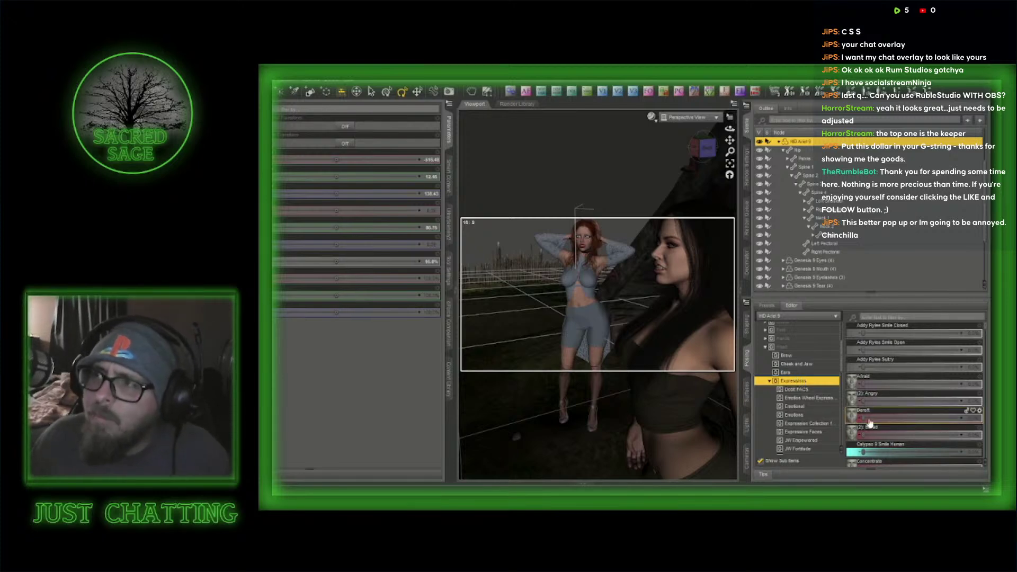
click(982, 462)
scroll(794, 365, up, 3)
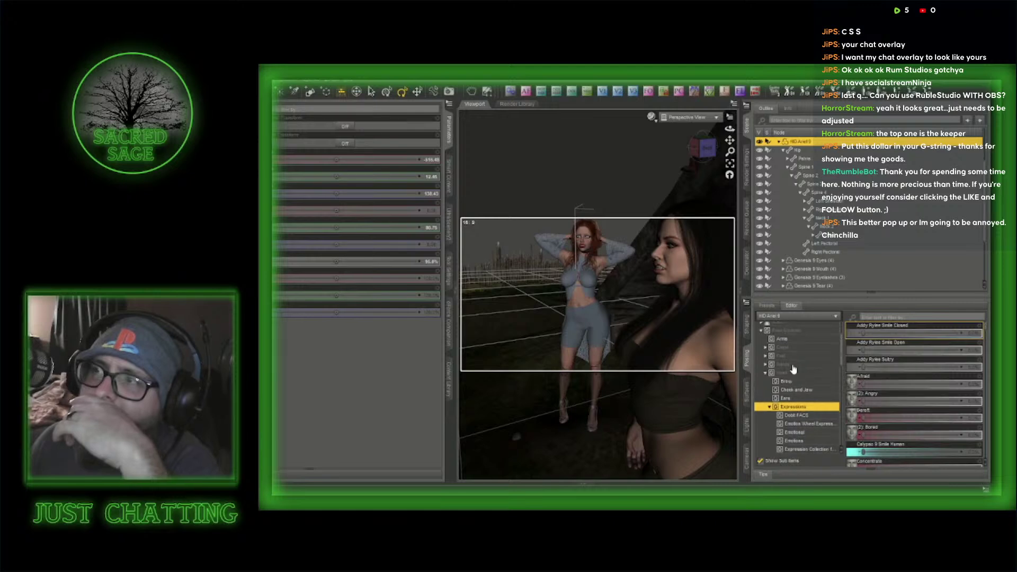
- Among the dark-haired woman's currently used pose controls, zero the PTF NT Not Jealous and Emotions-Angry-Victoria 9 expressions
click(793, 343)
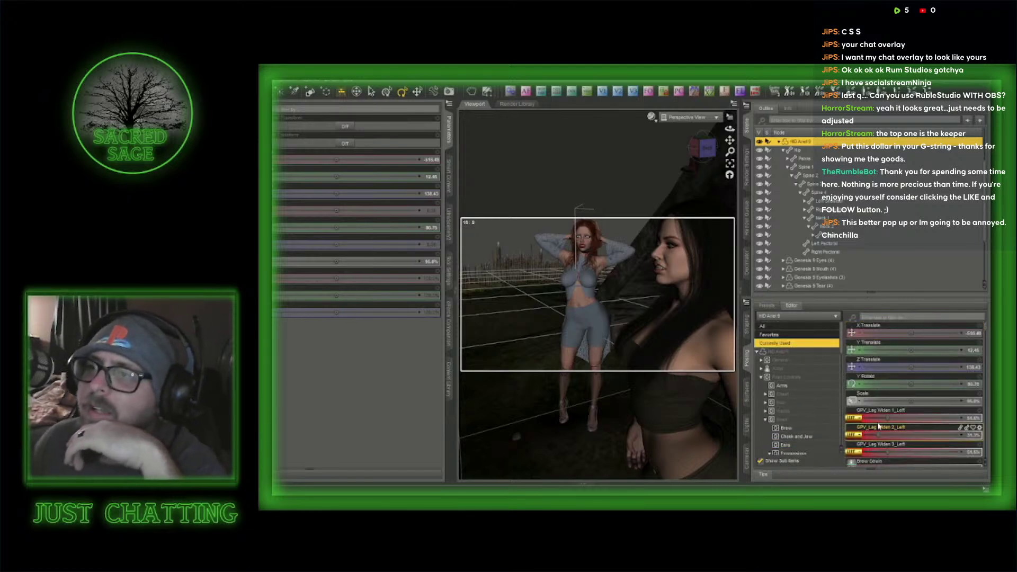
scroll(879, 423, down, 10)
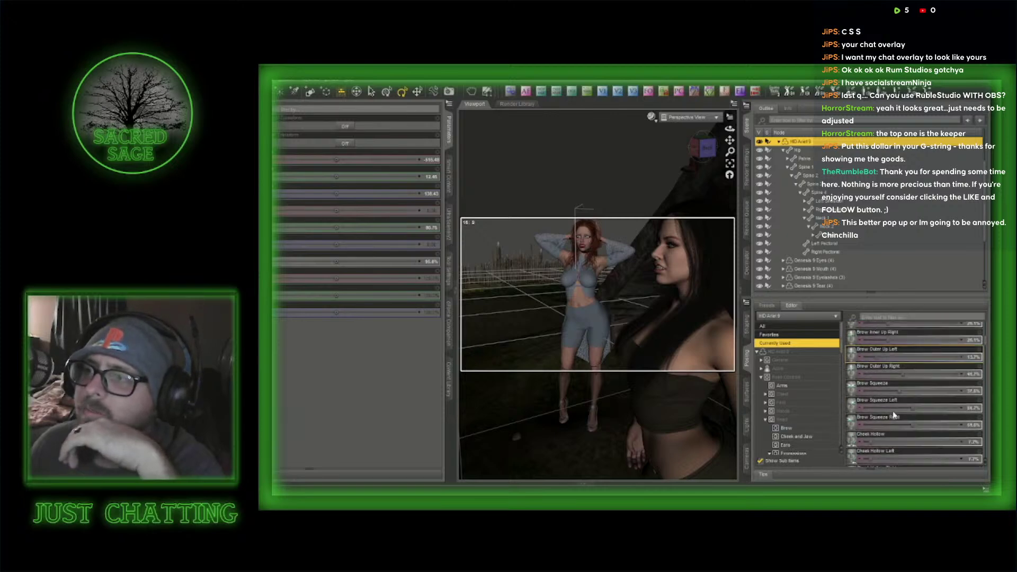
scroll(893, 416, down, 10)
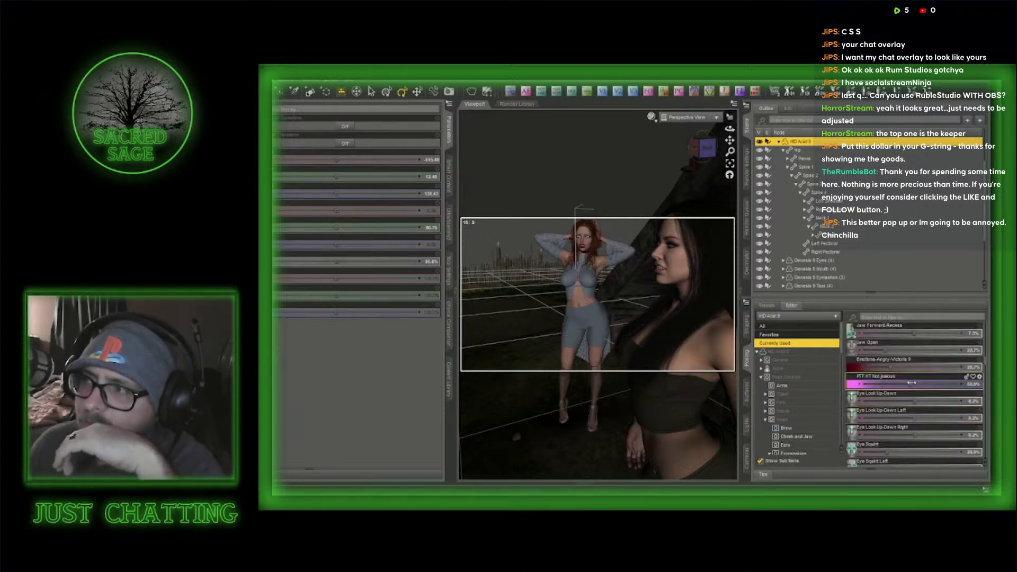
drag(911, 383, 801, 374)
- Search the dark-haired woman's currently used pose controls for "bored"
click(877, 317)
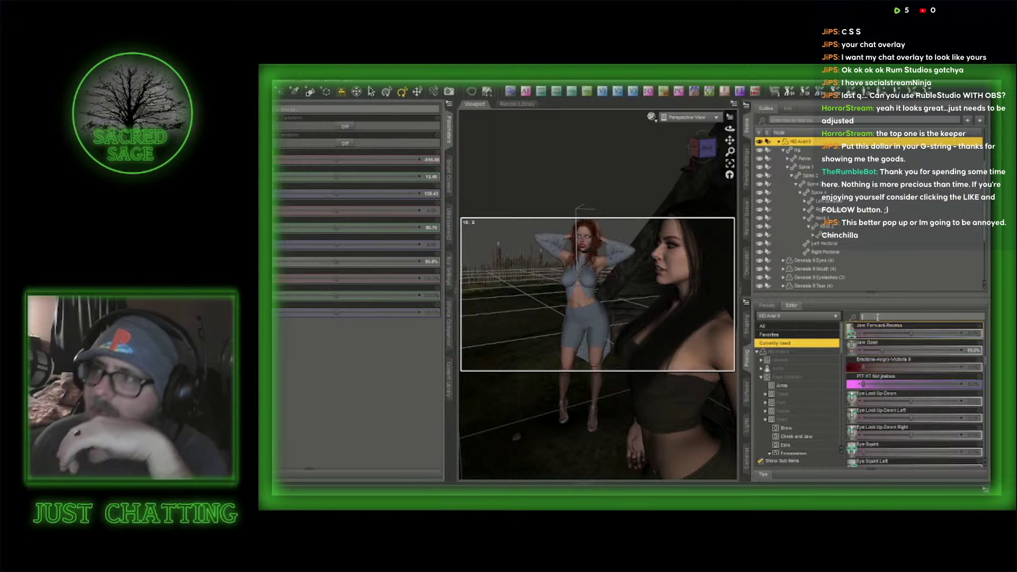
text(s)
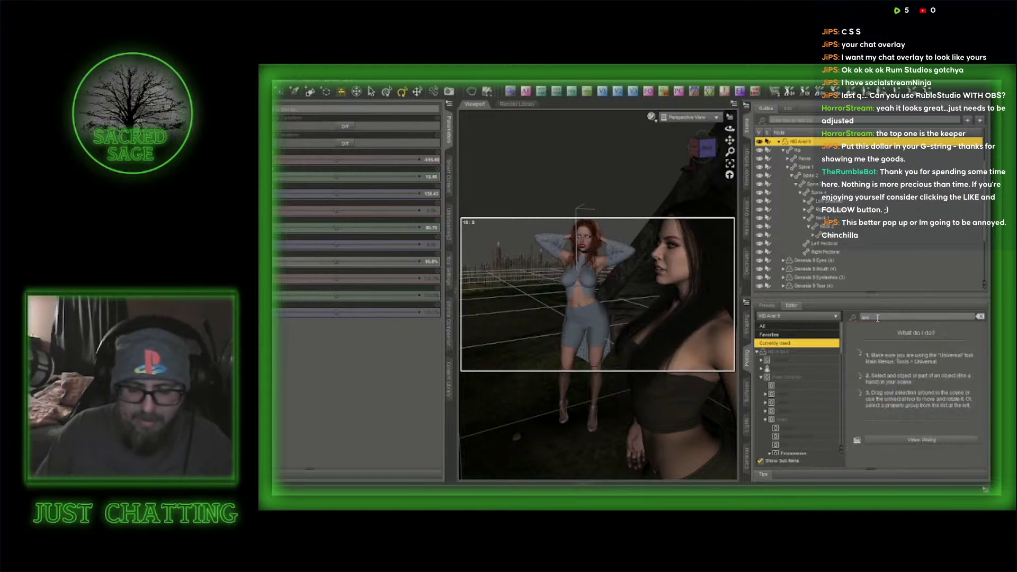
key(BackSpace)
text(bored)
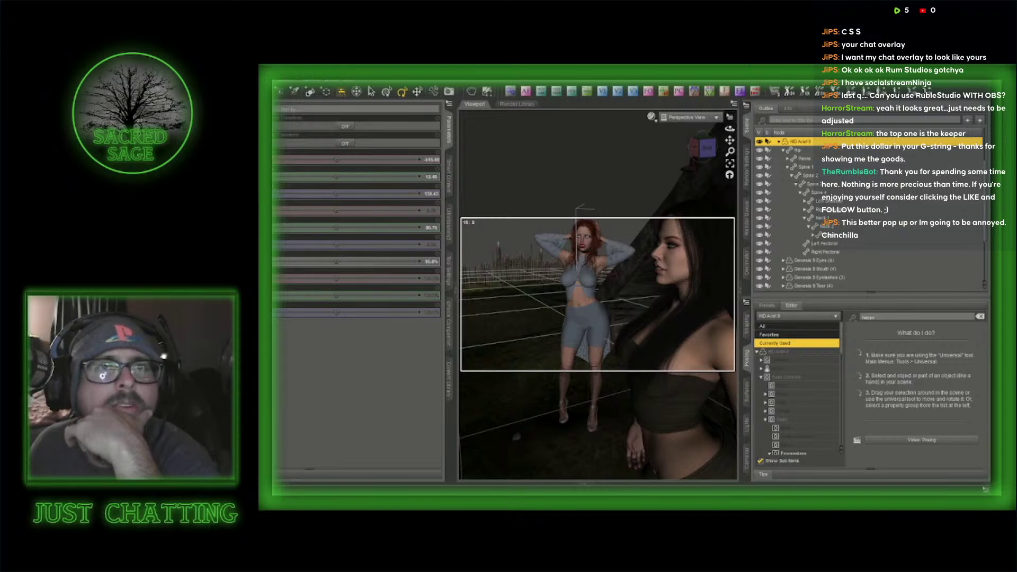
- Check the donation messages in Rumble Studio's live chat and return to the pose control groups in Daz Studio
drag(276, 175, 623, 81)
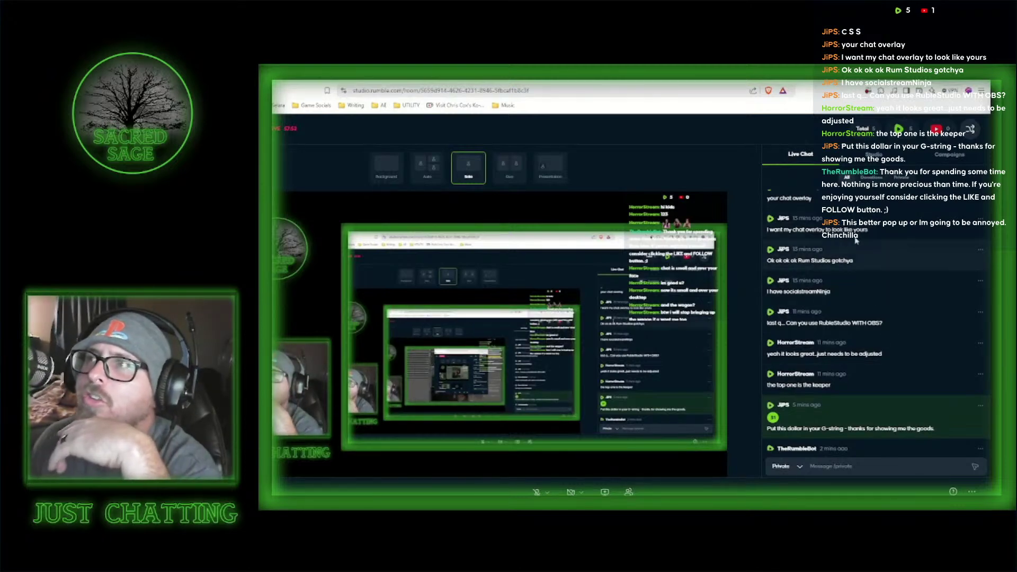
click(871, 178)
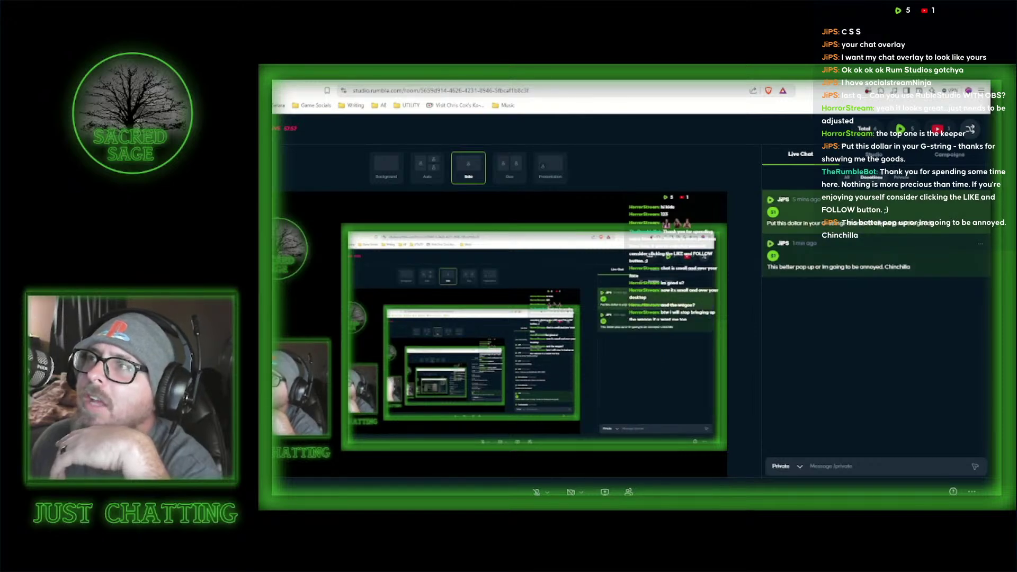
click(846, 179)
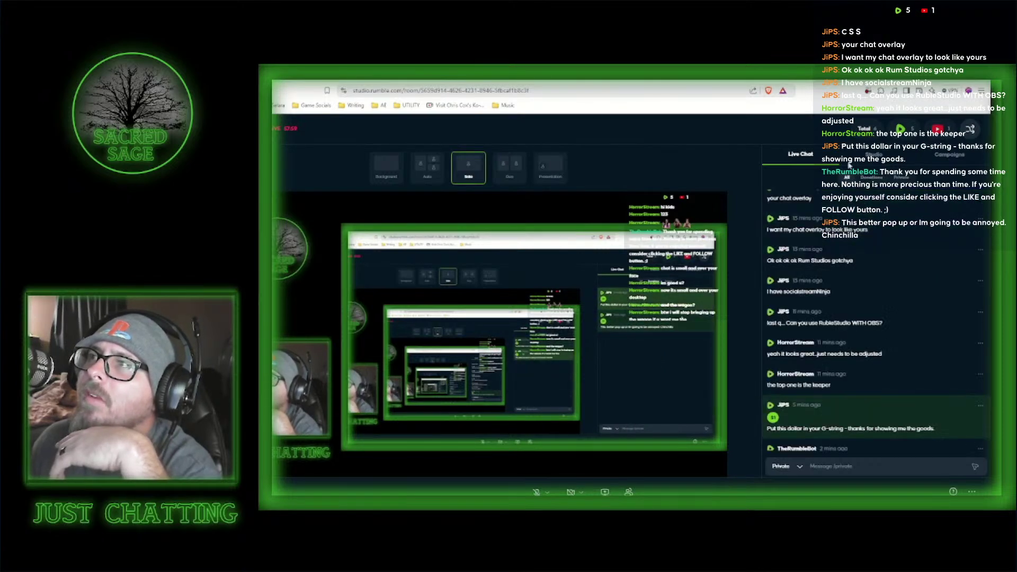
drag(784, 80, 275, 94)
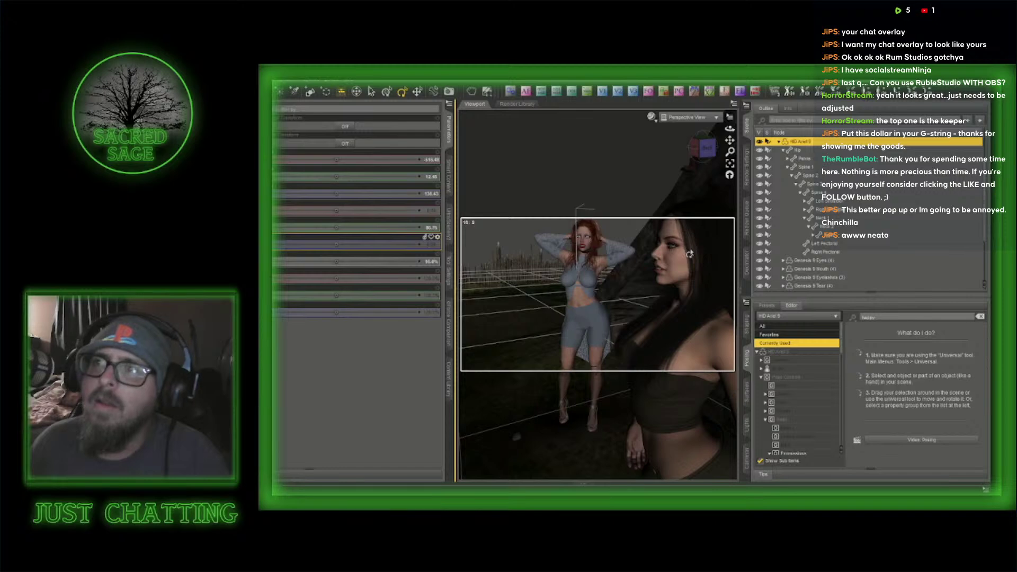
scroll(793, 409, down, 1)
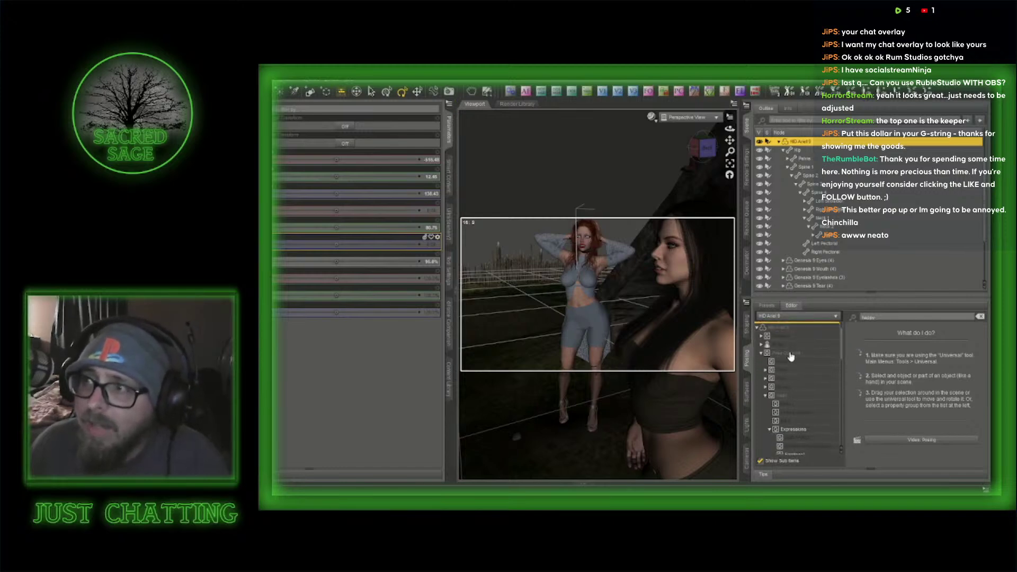
- List the dark-haired woman's pose controls that match "happy"
click(787, 352)
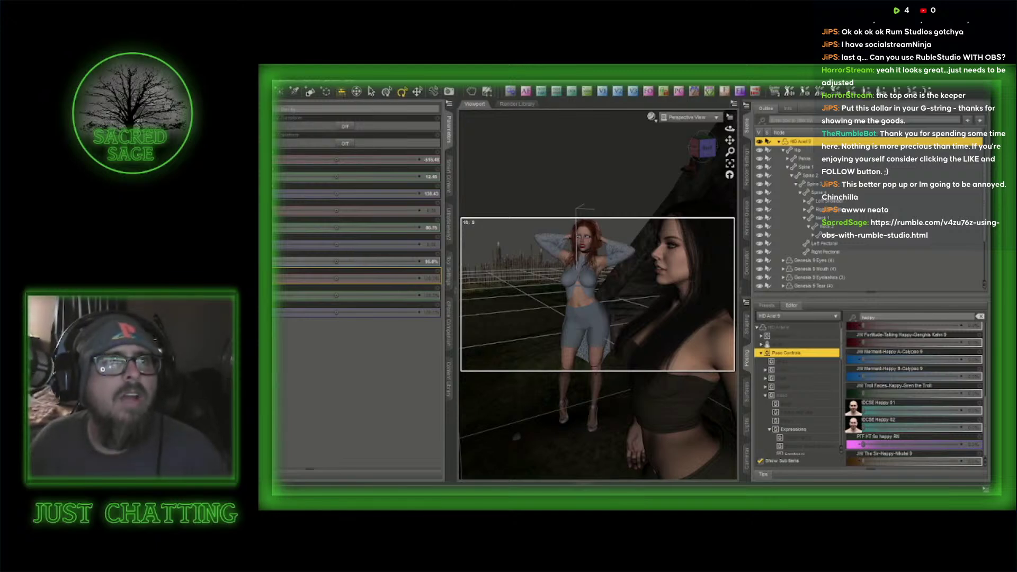
- Switch to Rumble Studio, examine the Ingresses list in the participant management dialog, and return to Daz Studio
drag(272, 109, 392, 78)
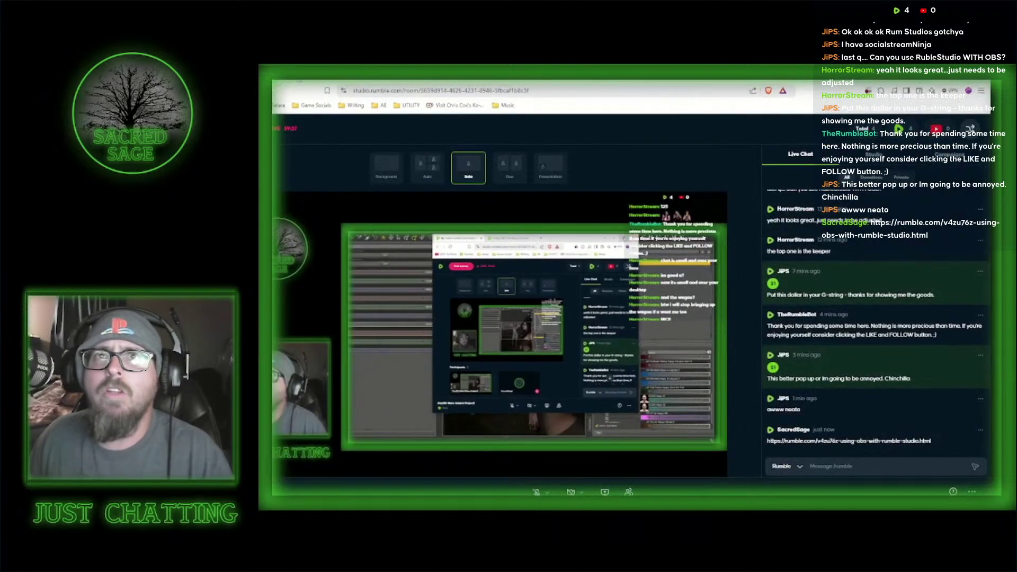
right_click(274, 81)
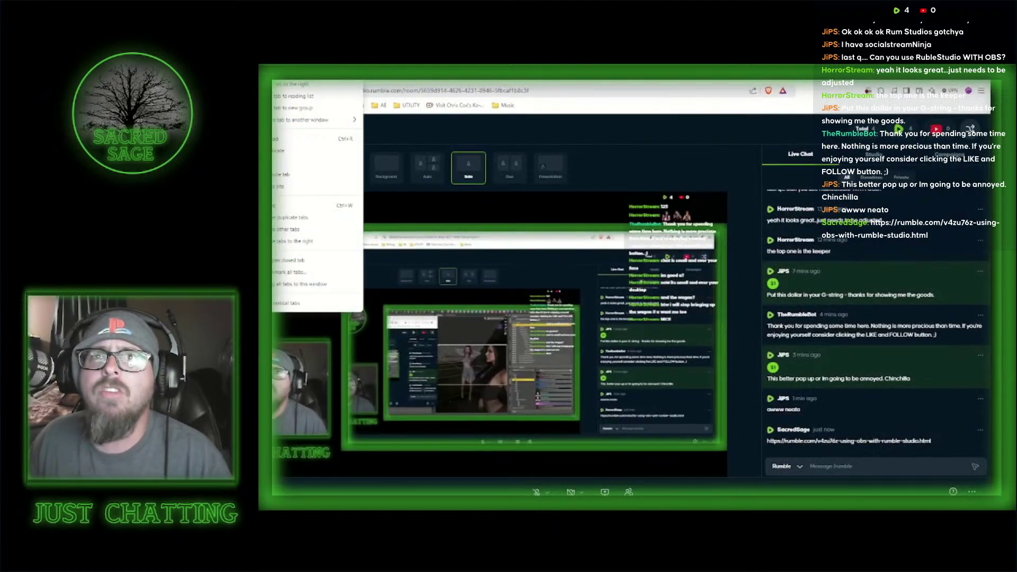
click(298, 153)
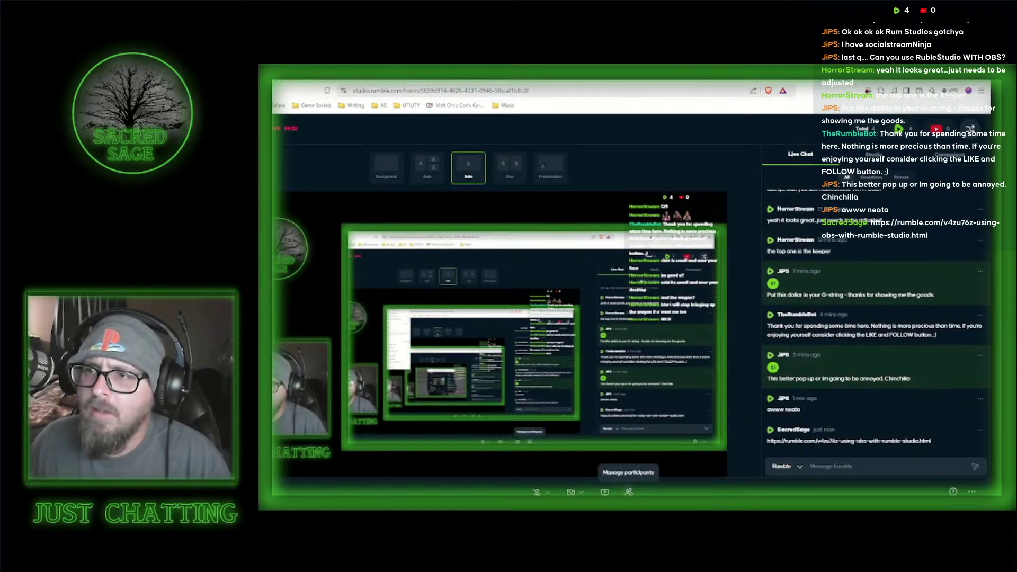
click(629, 491)
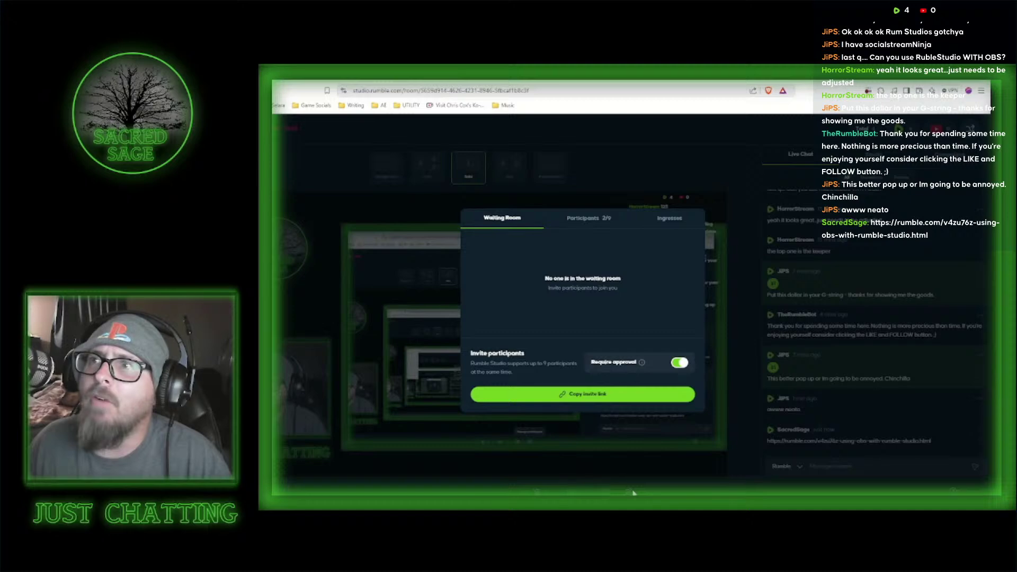
click(670, 218)
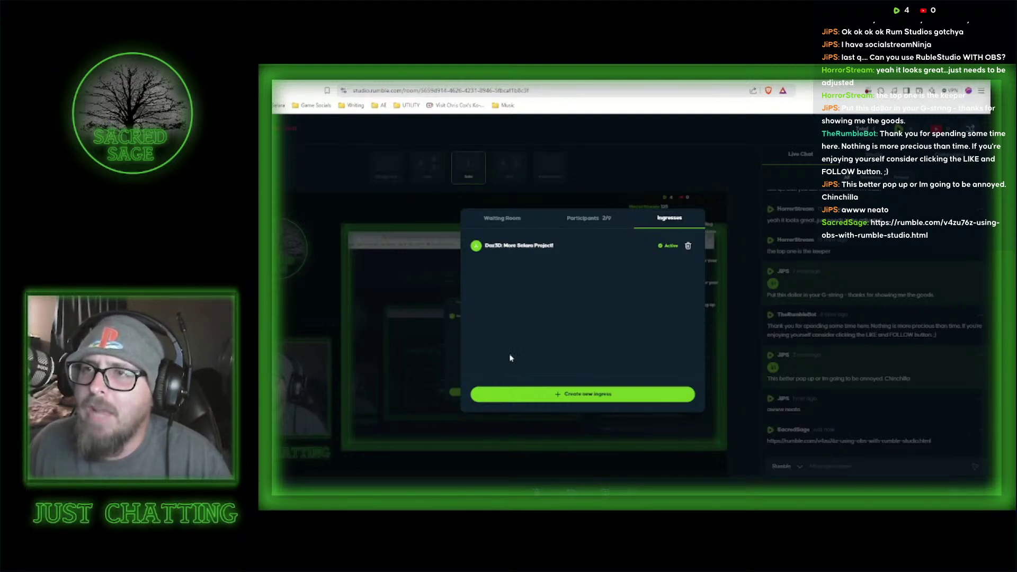
click(729, 331)
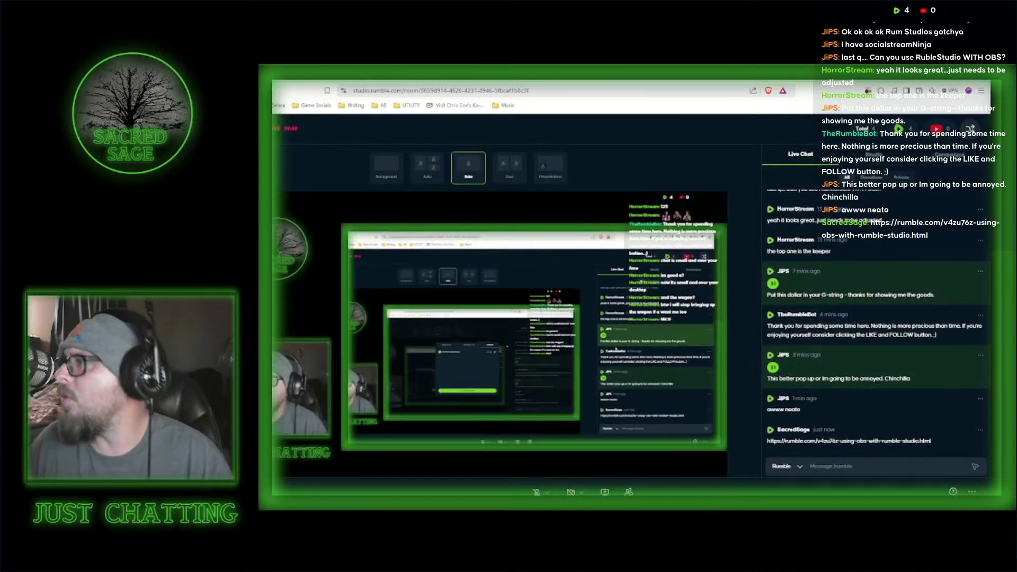
key(alt+Tab)
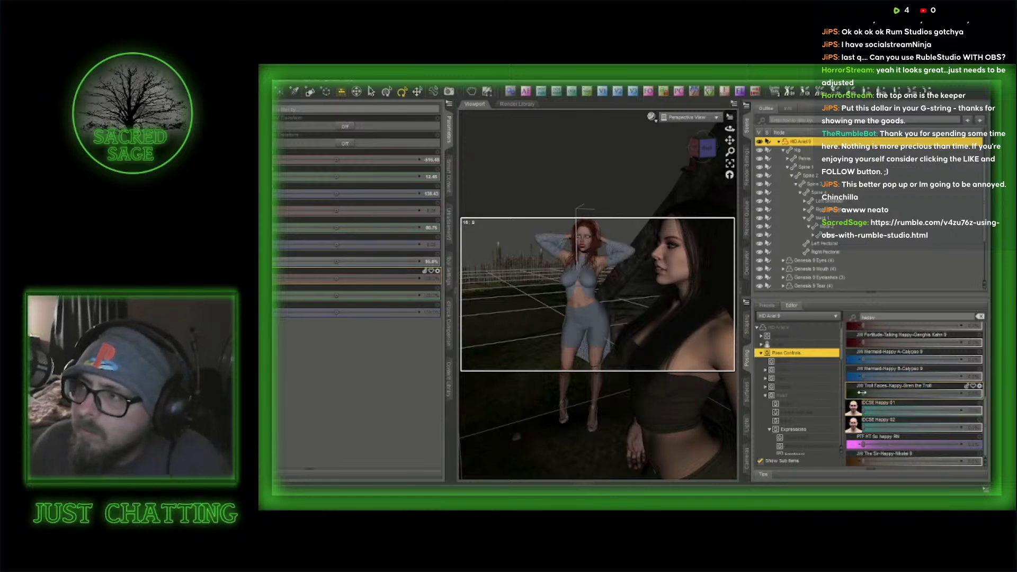
- Set the dark-haired woman's JW Fortitude-Smile Happy-Genghis Kahn 9 expression to about 38%
drag(864, 392, 873, 392)
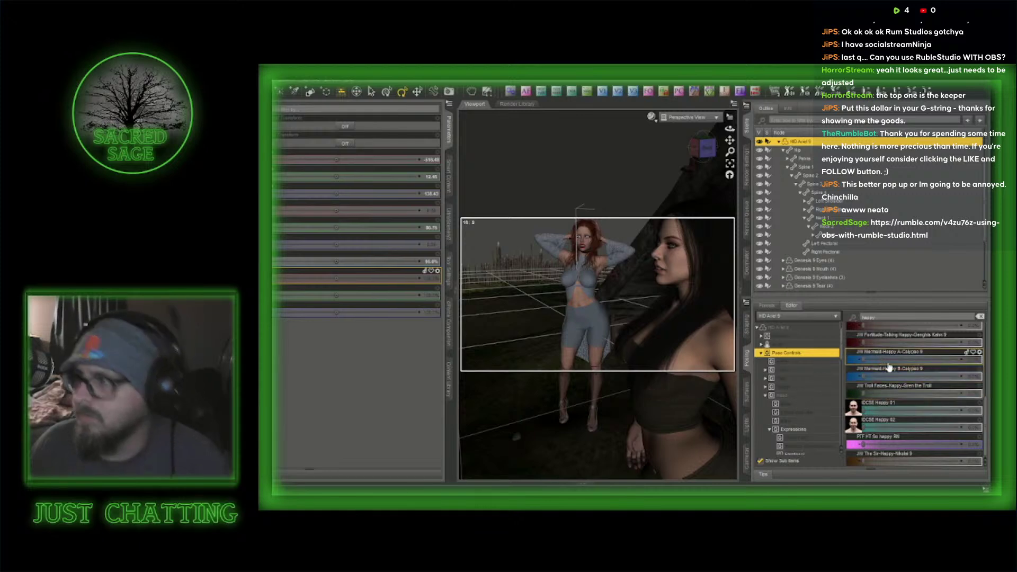
scroll(895, 439, up, 3)
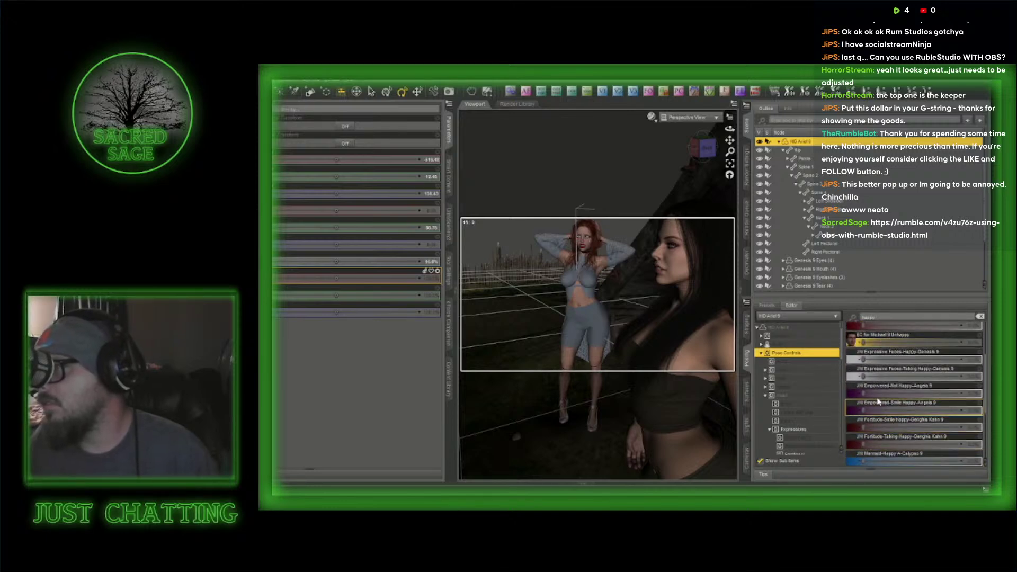
drag(864, 426, 899, 423)
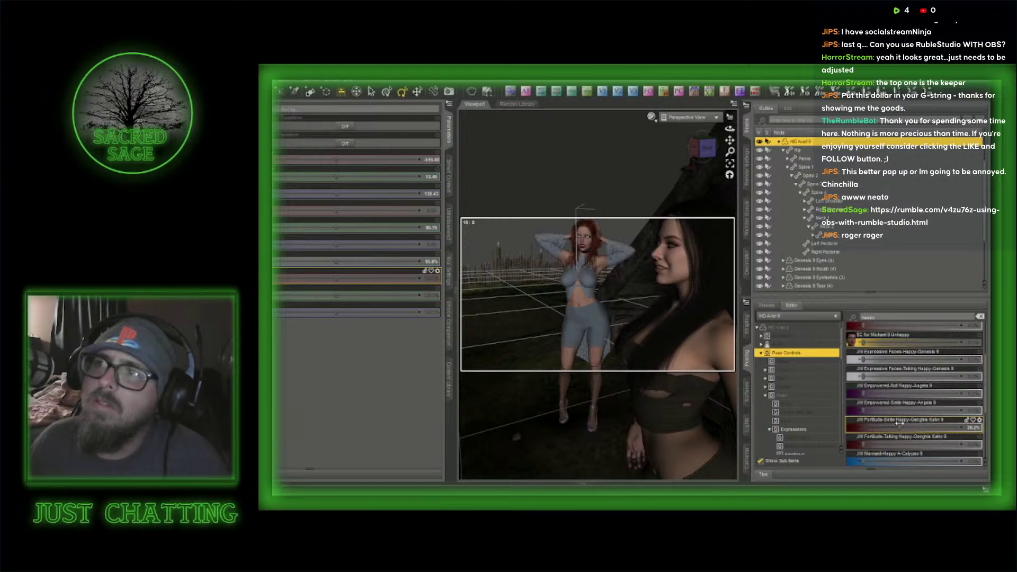
- Clear the "happy" filter and browse the dark-haired woman's Head and Cheek and Jaw pose controls
click(797, 396)
scroll(904, 394, down, 5)
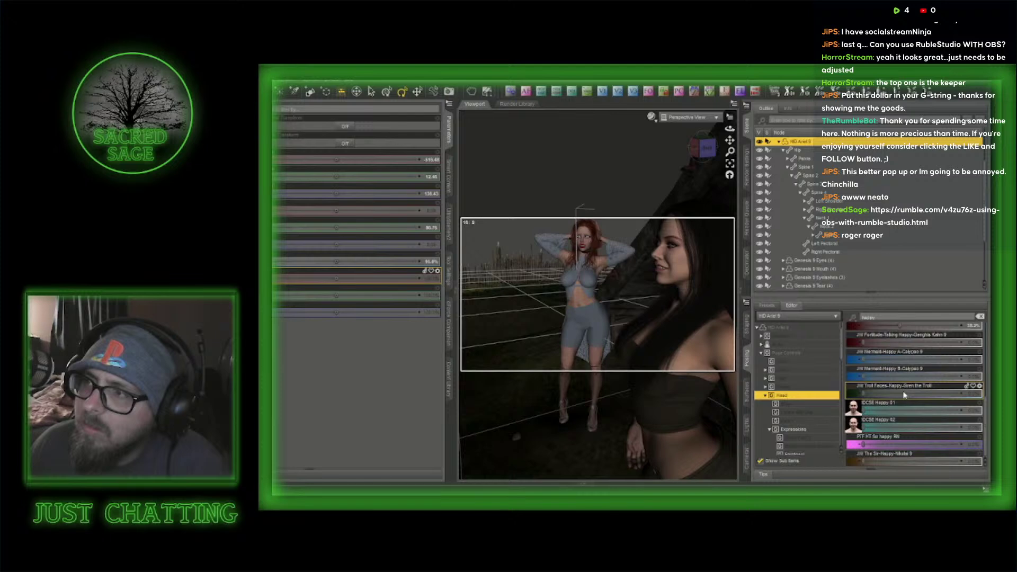
click(979, 317)
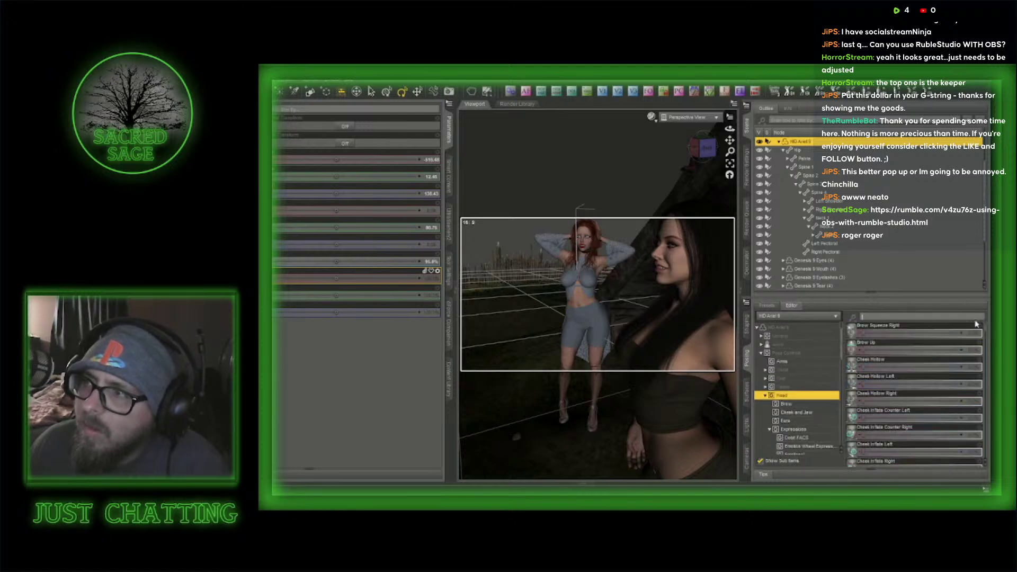
scroll(891, 407, down, 15)
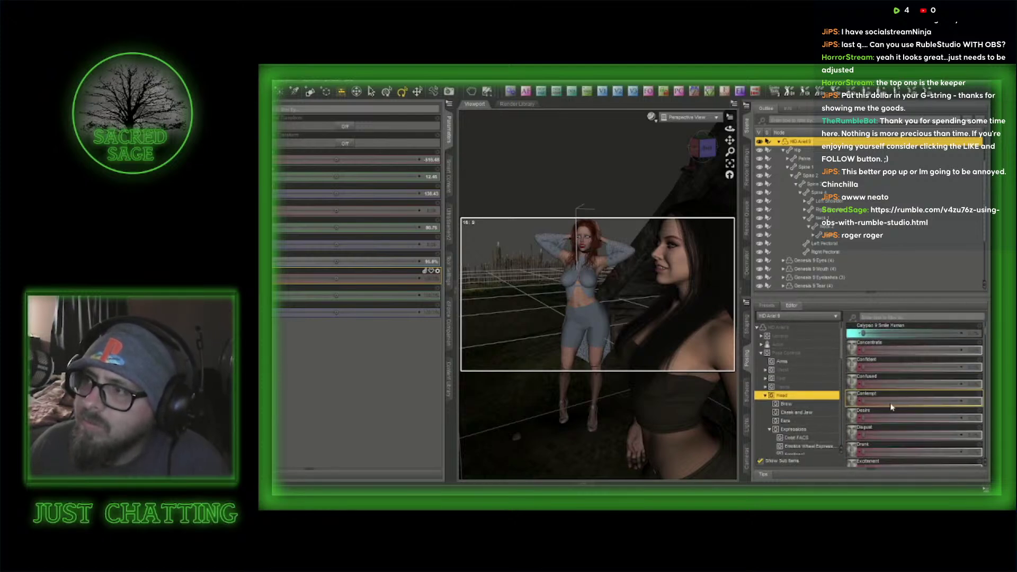
click(796, 412)
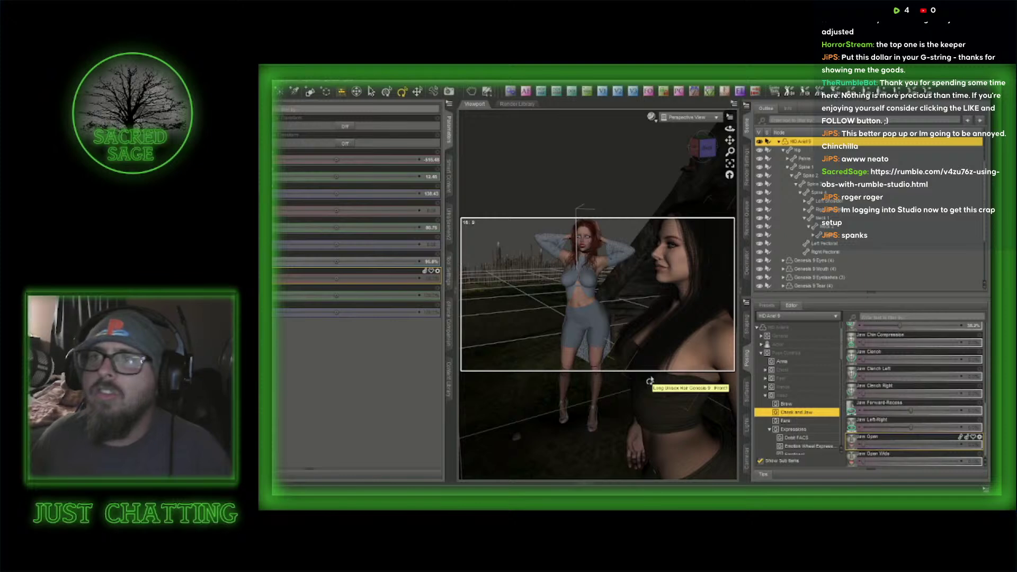
- Enlarge the viewport by collapsing the parameter settings and look at both women through the scene camera
click(448, 135)
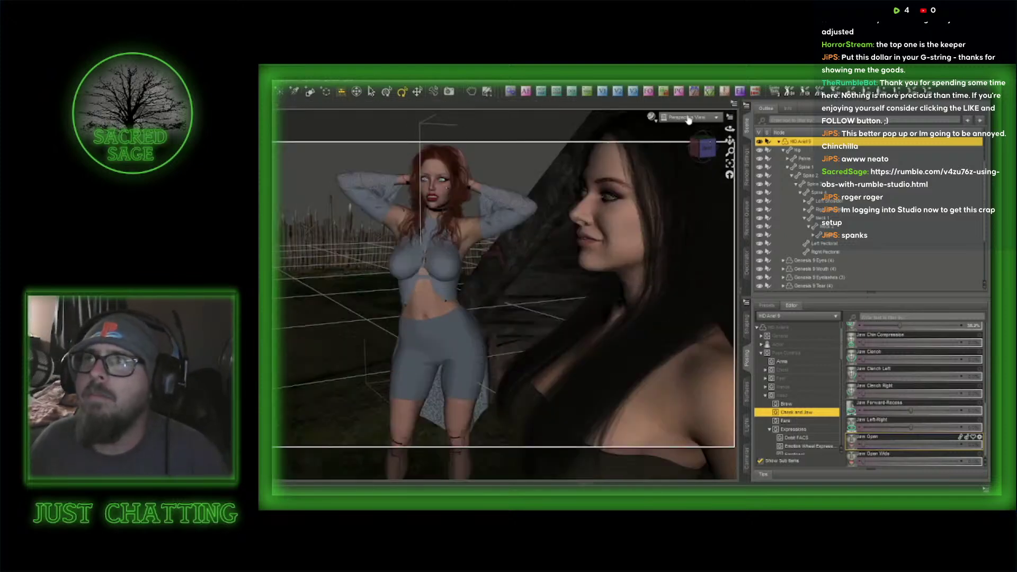
click(687, 118)
click(692, 191)
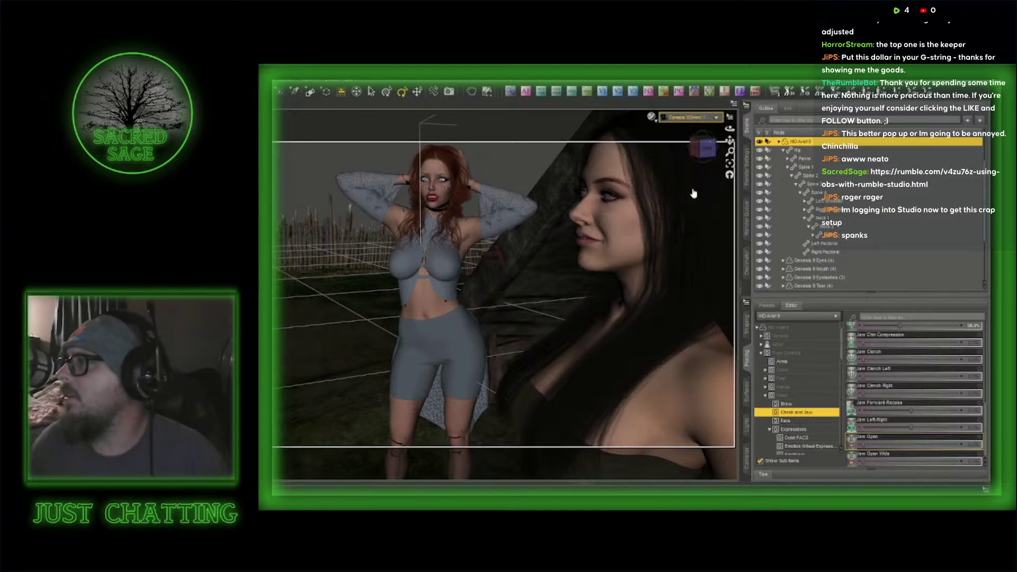
- Zero the red-haired woman's Emotions-Surprised Disgusted-Victoria 9 expression and set her JW Expressive Faces-Sad-Genesis 9 expression to 100%
click(440, 312)
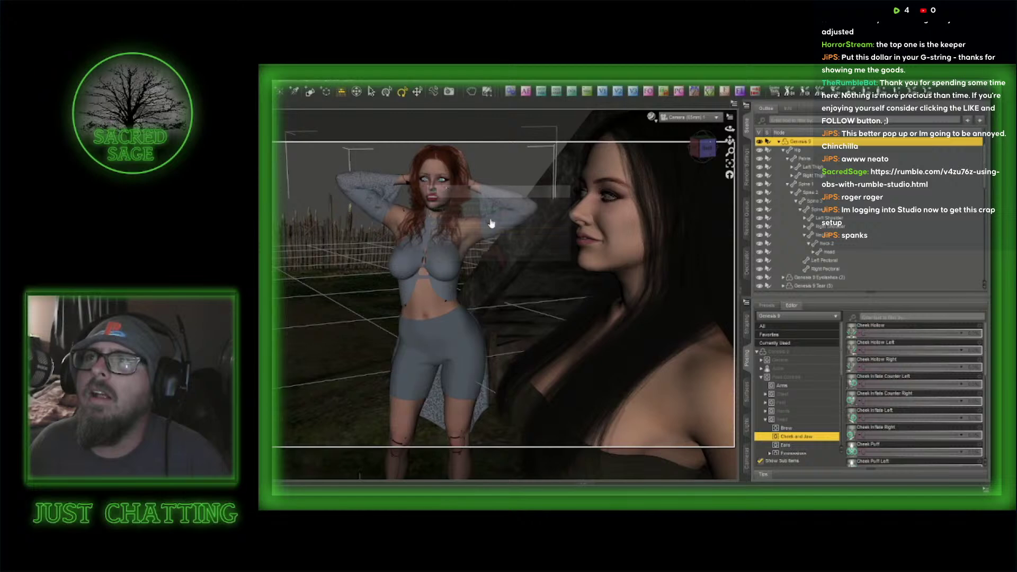
click(683, 118)
click(684, 132)
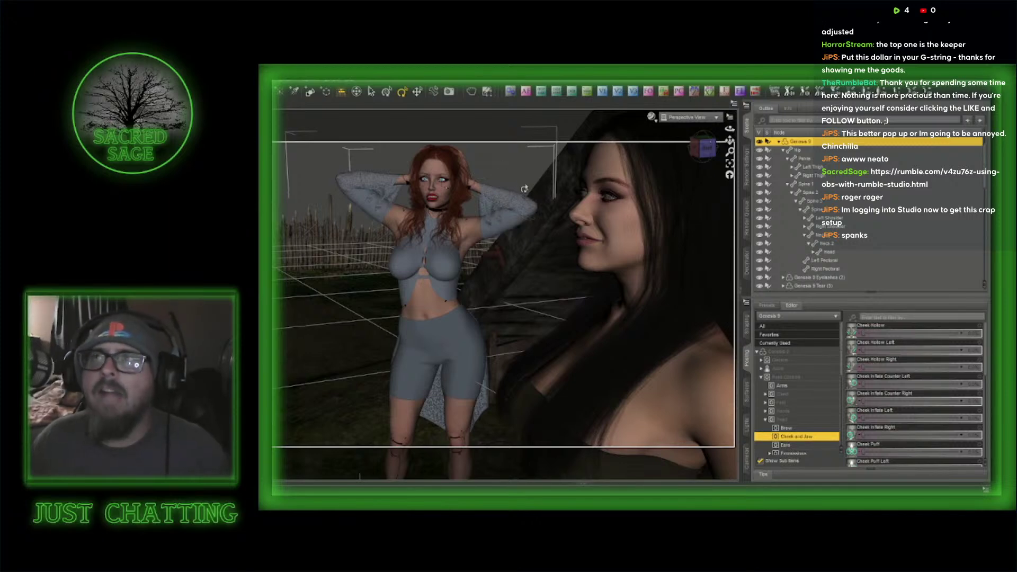
scroll(529, 187, up, 5)
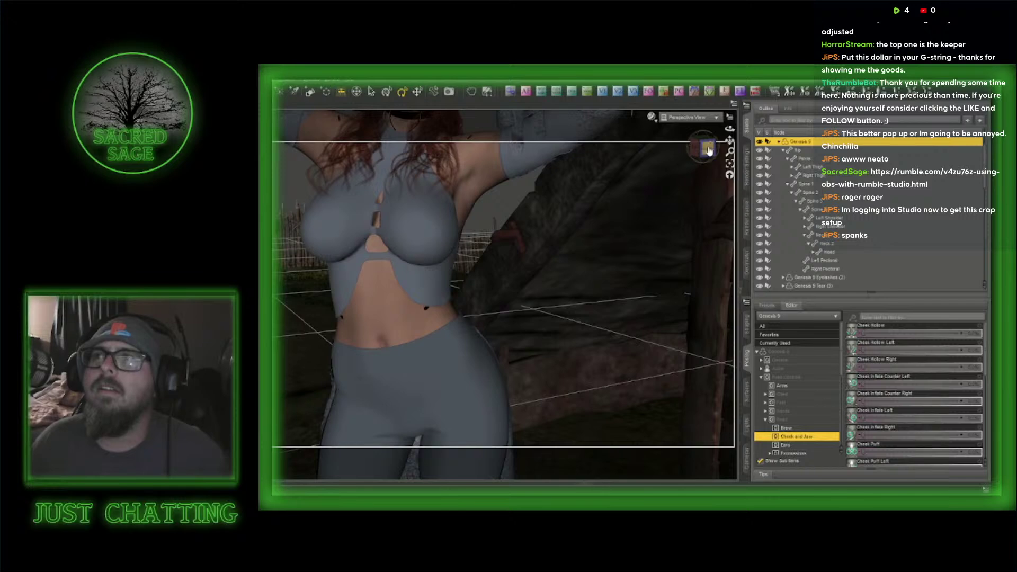
drag(708, 150, 684, 155)
scroll(624, 180, up, 5)
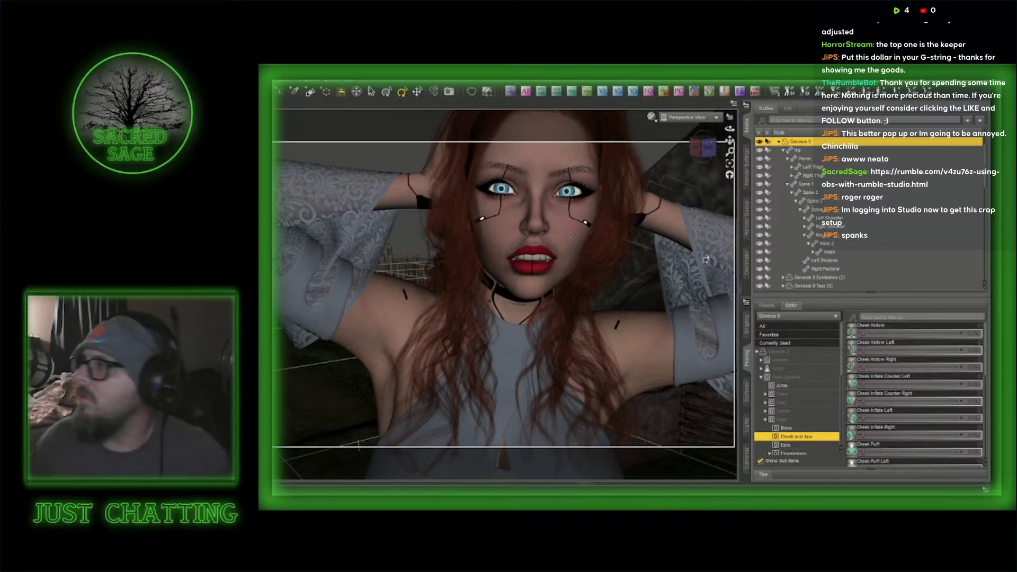
click(800, 344)
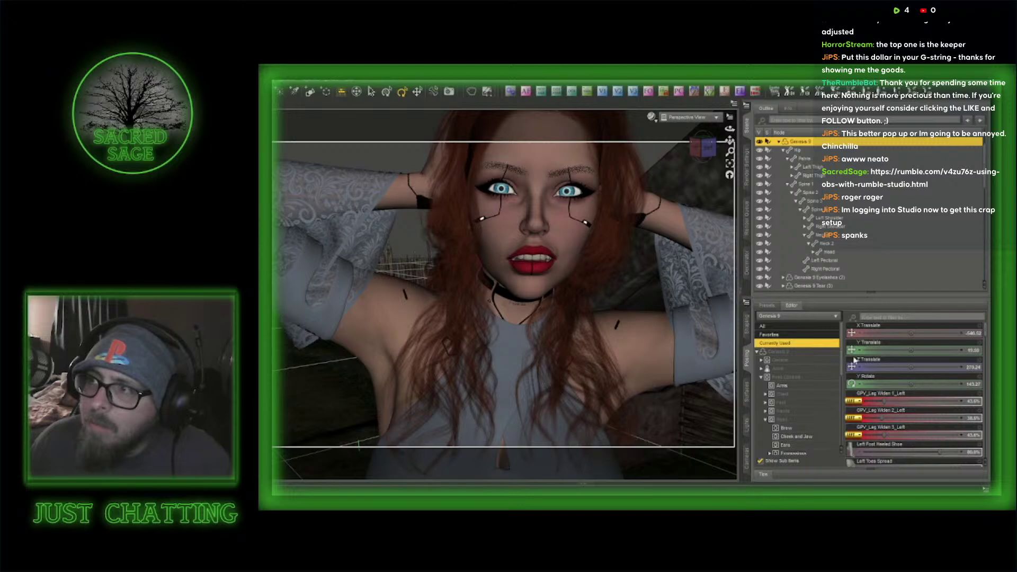
scroll(918, 404, down, 10)
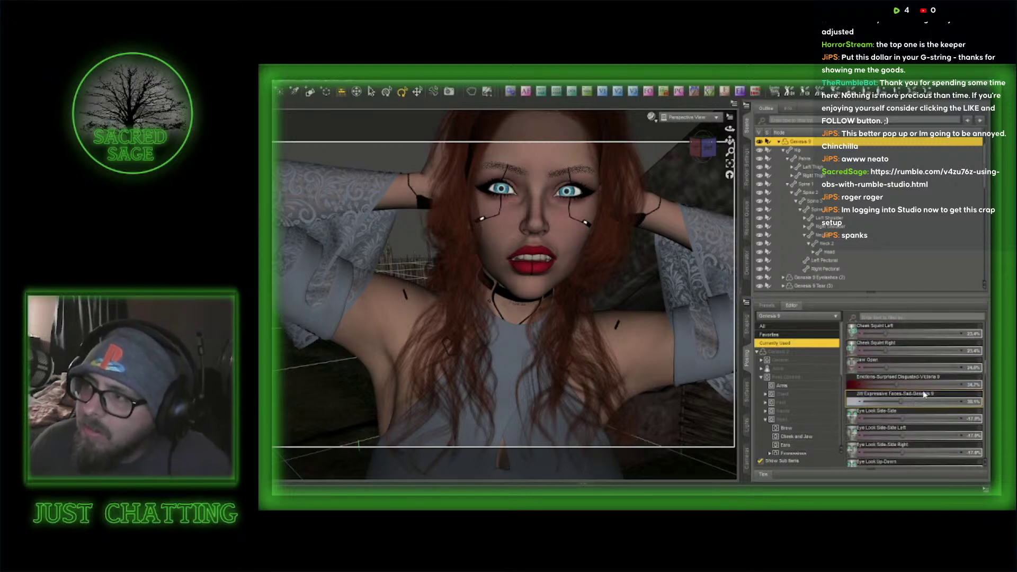
drag(894, 383, 972, 412)
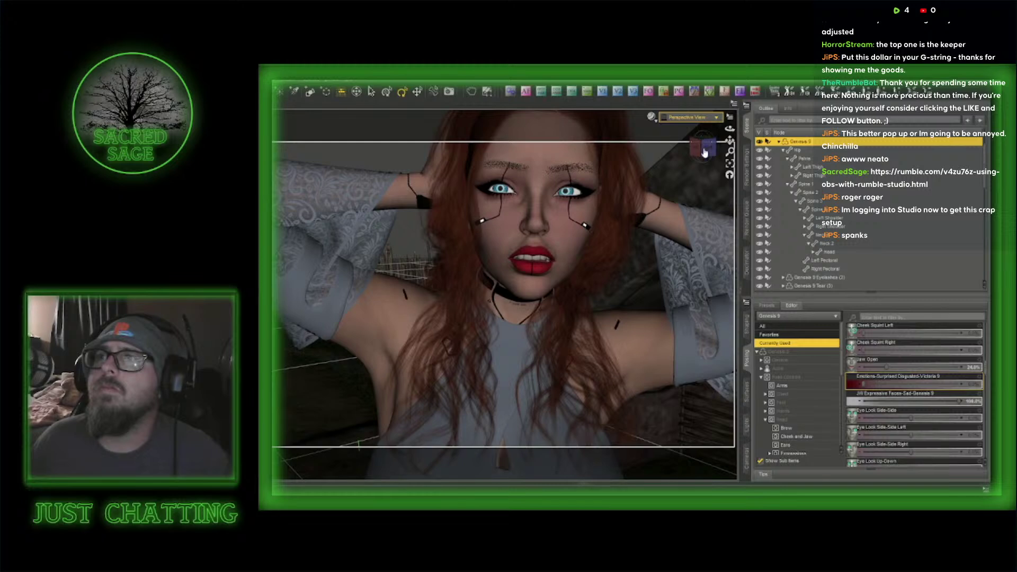
- Return to the scene camera's view and choose a higher F/Stop value for the camera
click(688, 117)
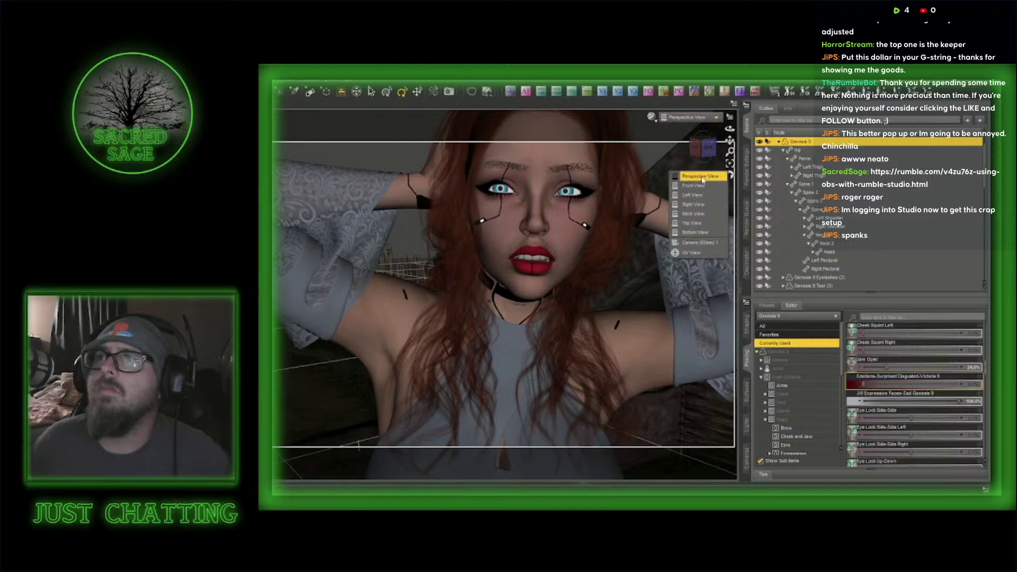
click(708, 246)
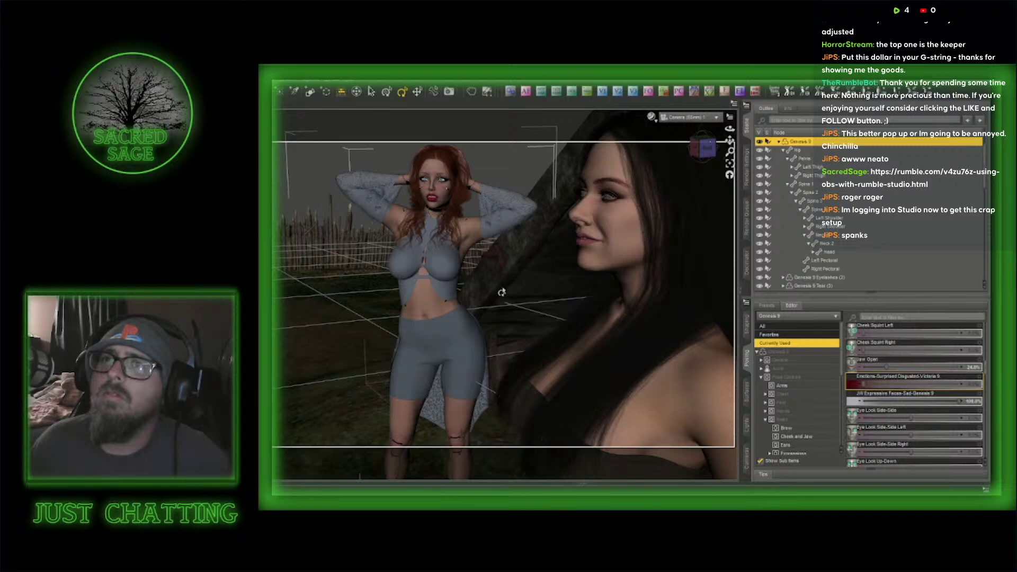
click(443, 307)
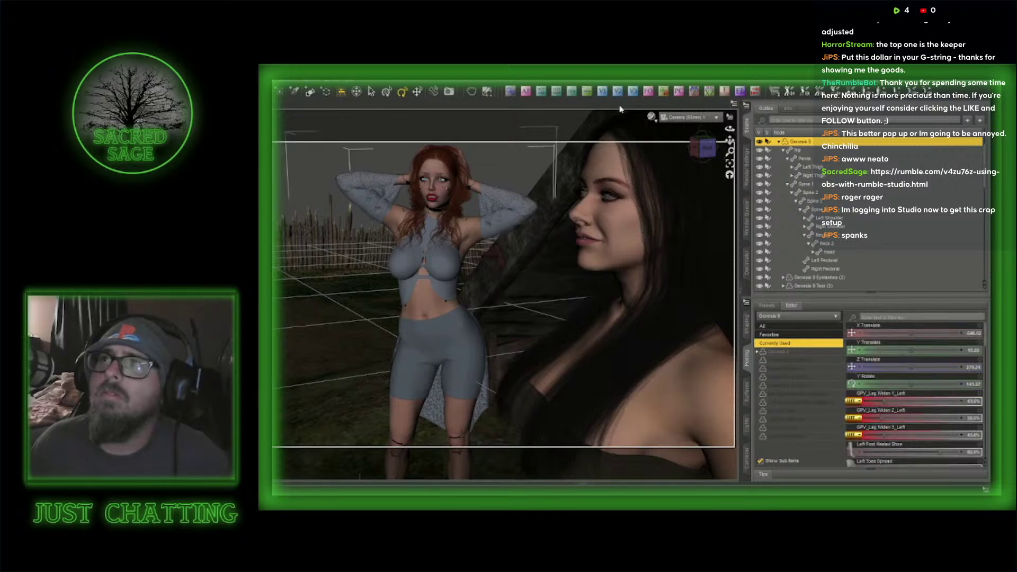
click(723, 93)
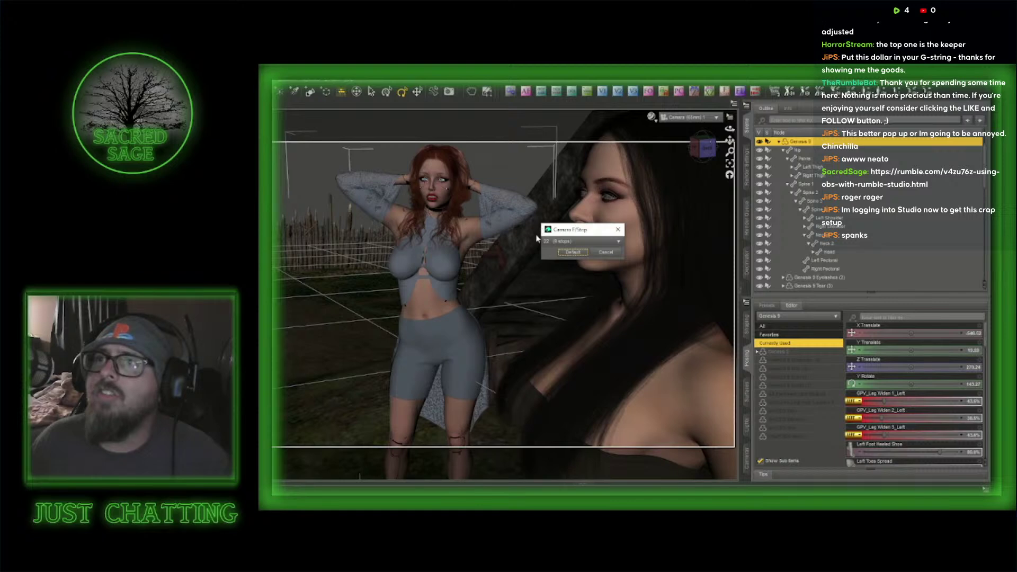
click(565, 241)
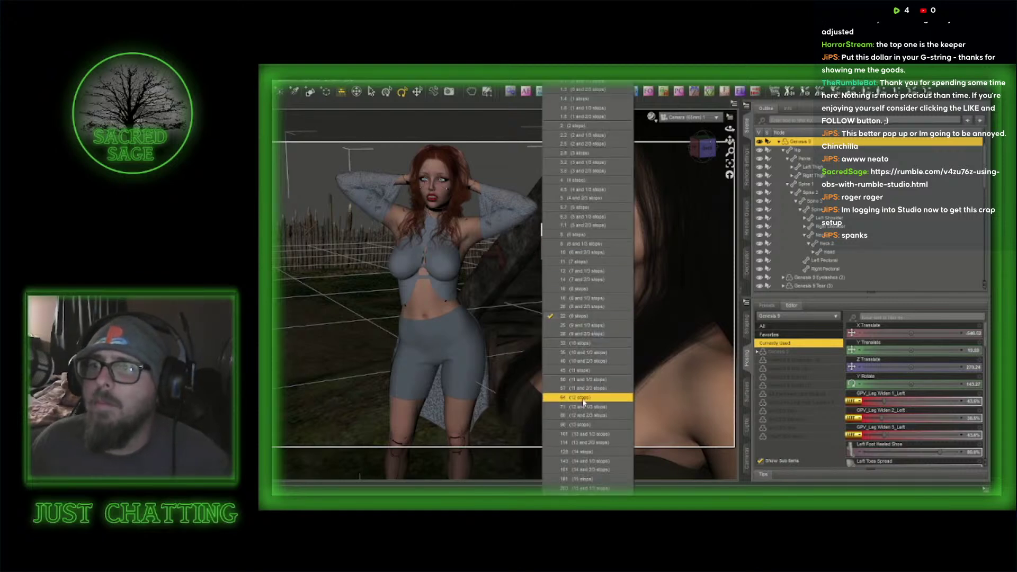
click(584, 421)
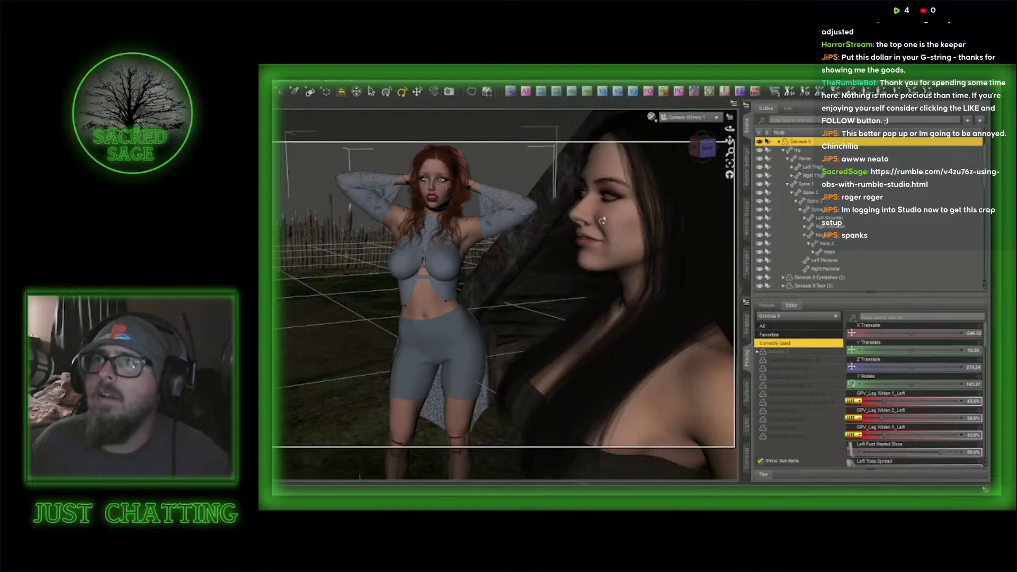
- Preview the shot in NVIDIA Iray to check both women, then return the viewport to Texture Shaded
click(652, 117)
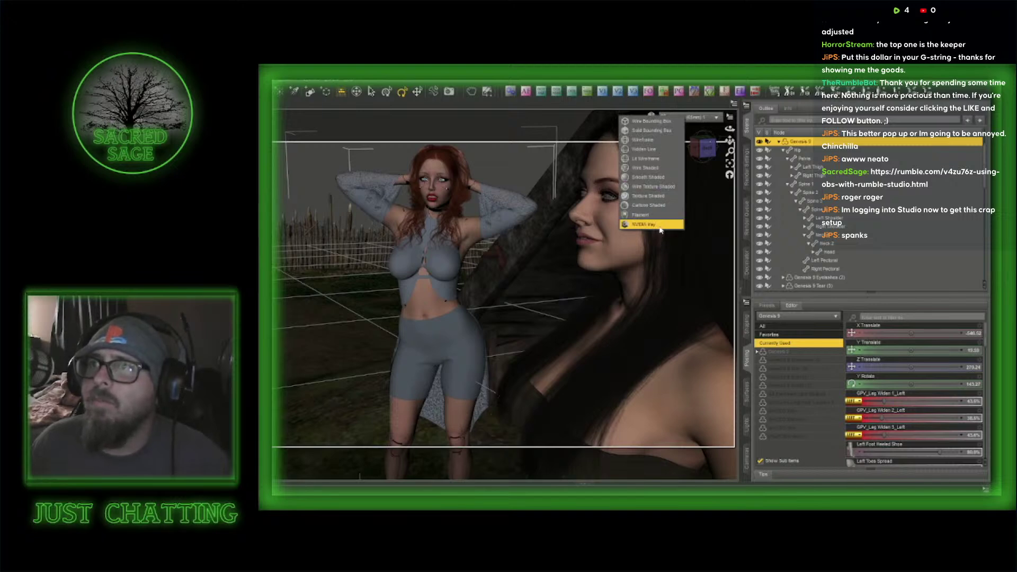
click(656, 225)
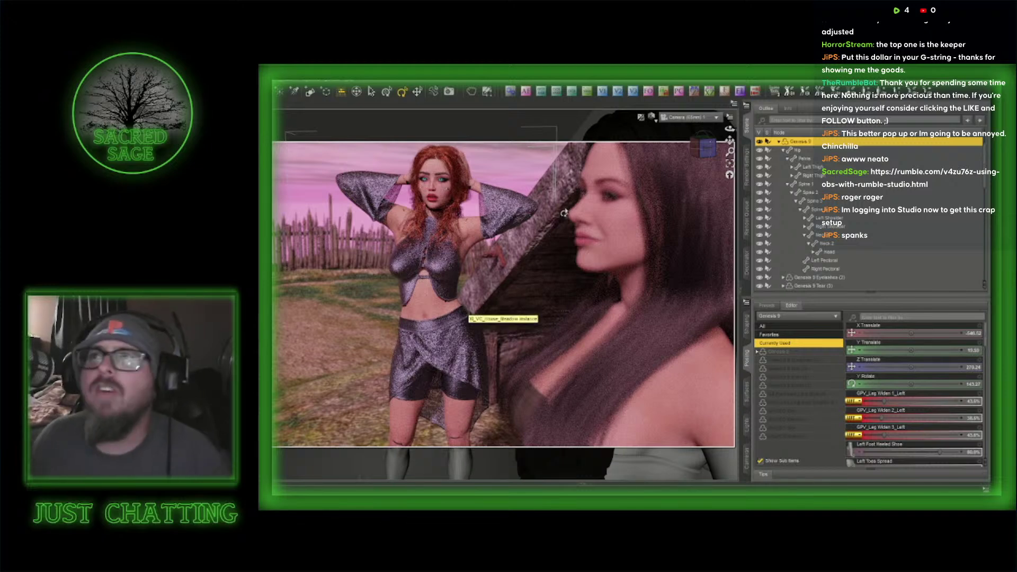
click(650, 119)
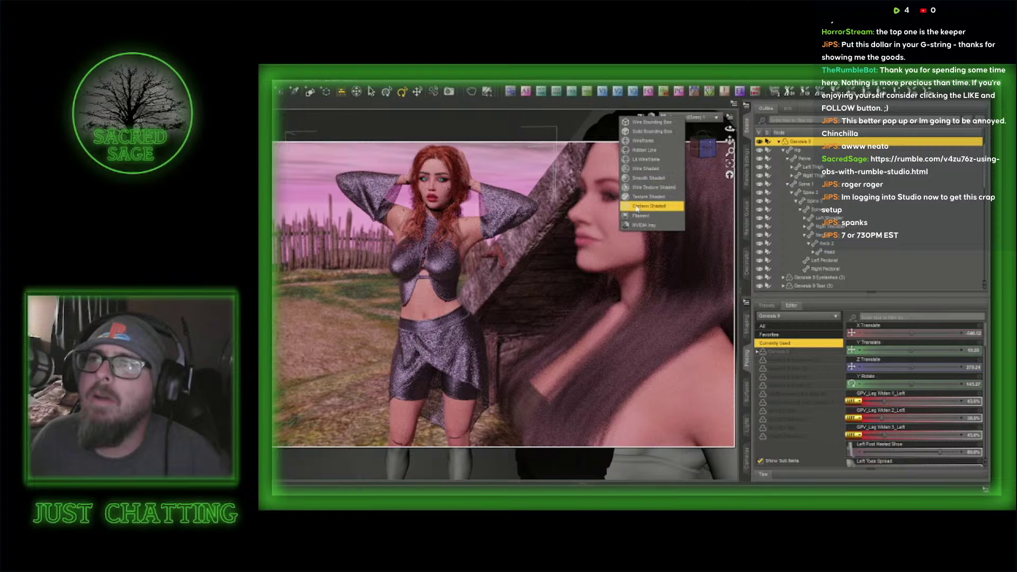
click(641, 198)
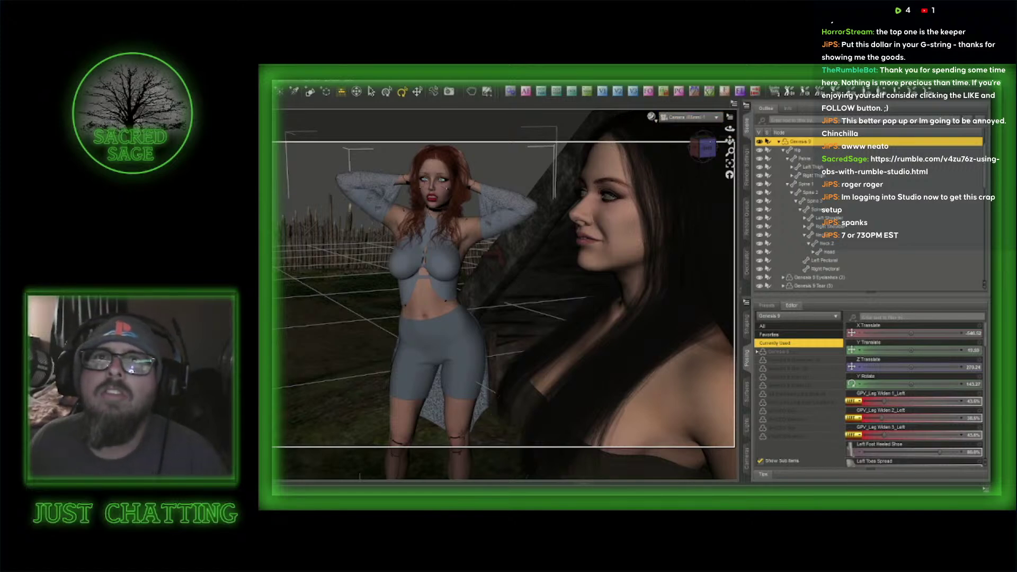
- Save the scene as a new file named freeroam3_image207 in the freeroam3 folder
click(286, 142)
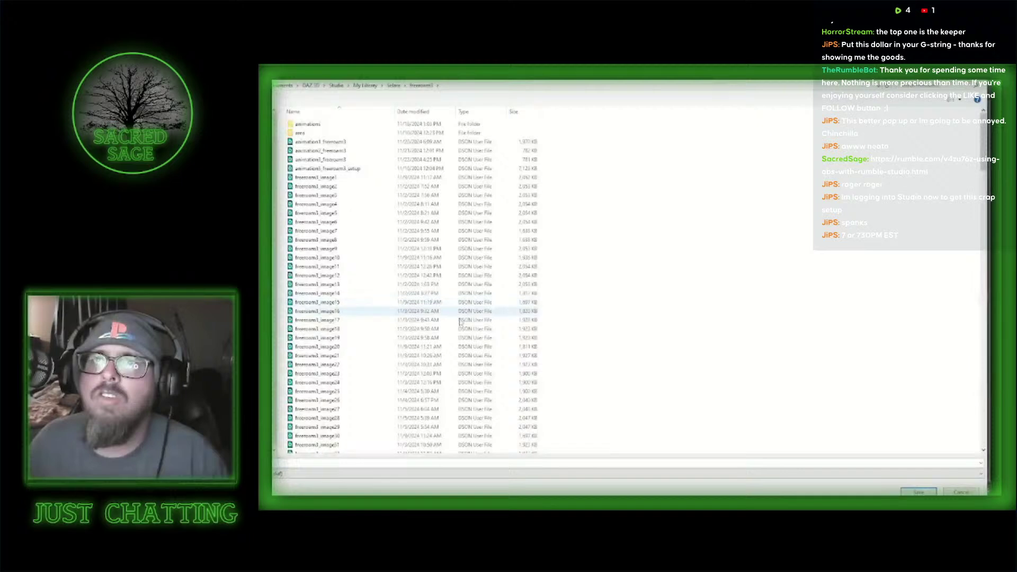
scroll(445, 344, down, 12)
scroll(437, 364, down, 20)
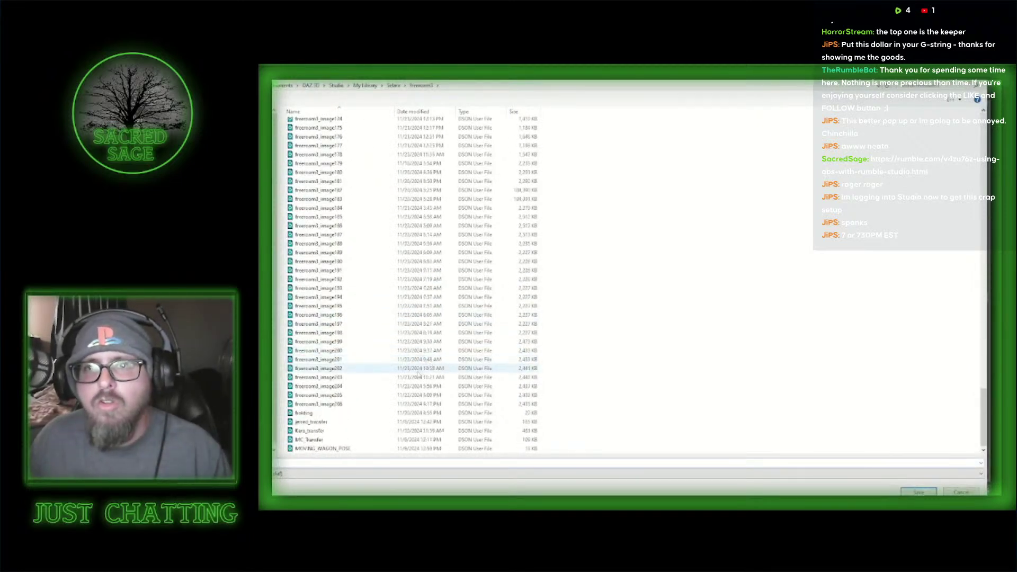
click(361, 405)
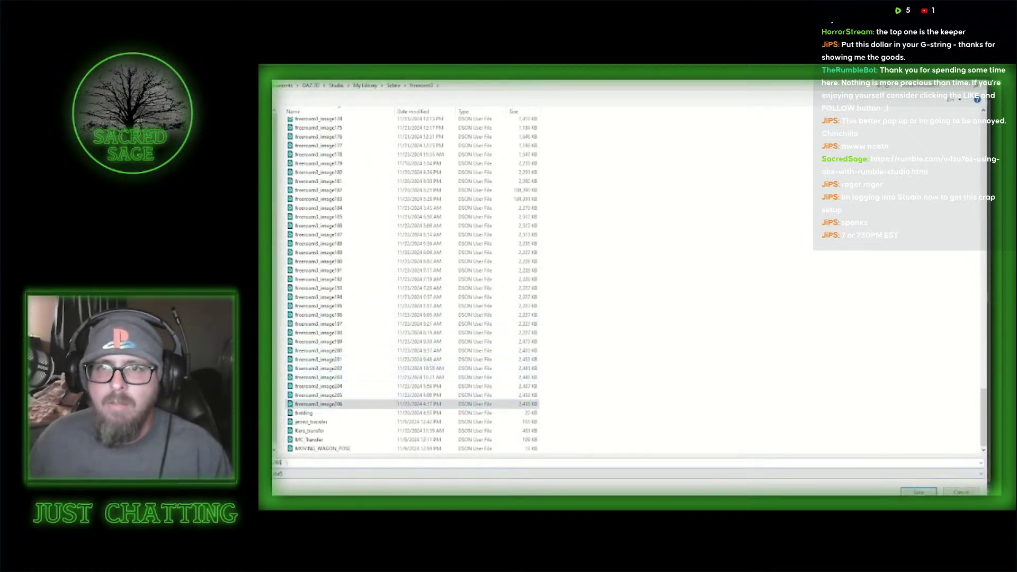
key(BackSpace)
text(7)
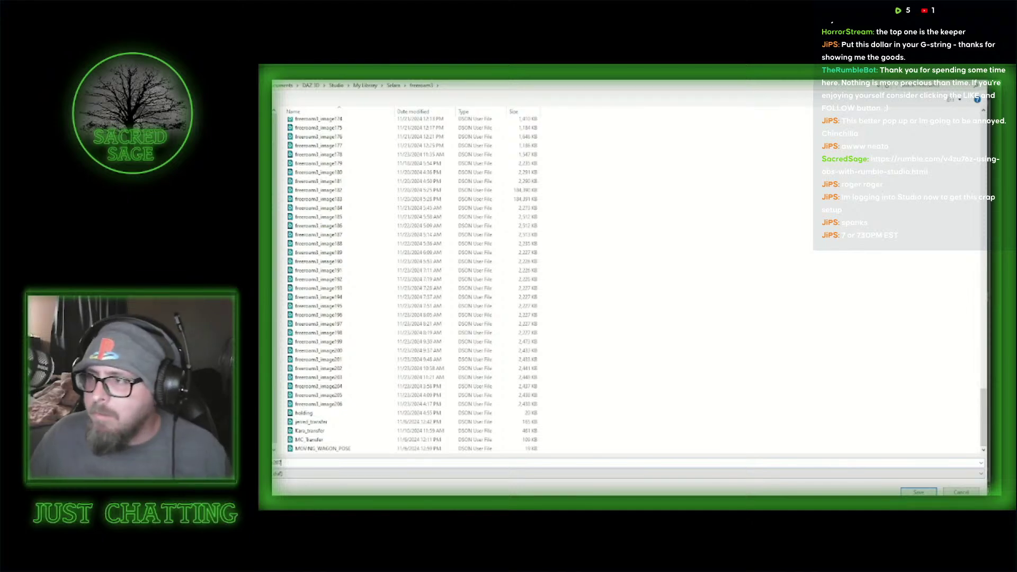
click(934, 488)
click(512, 296)
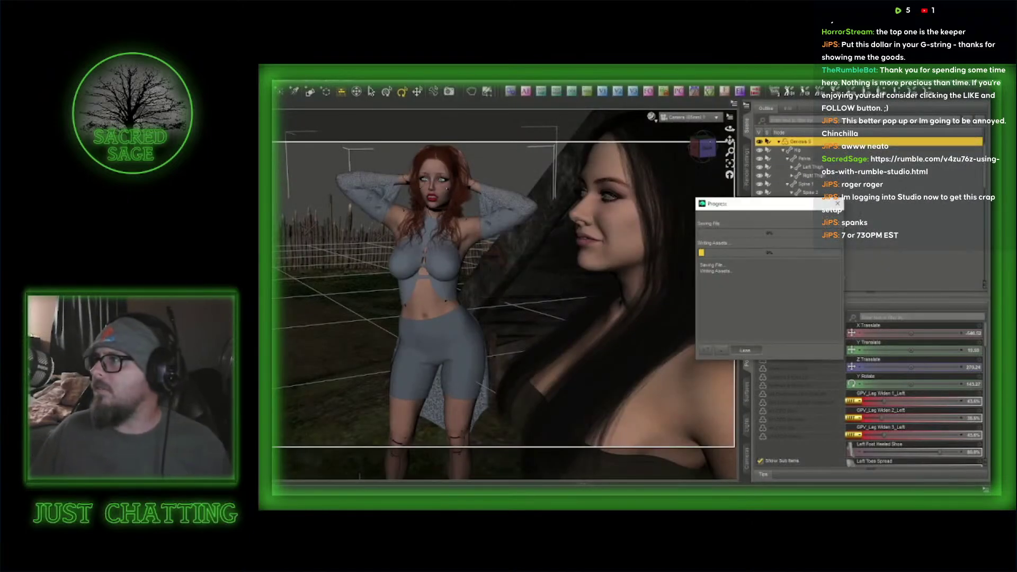
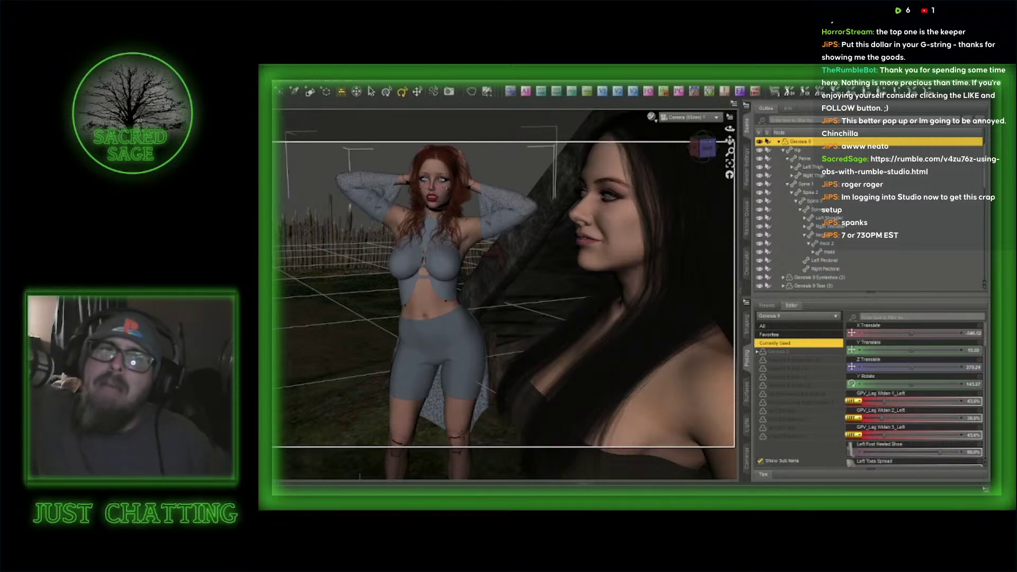
- Switch the viewport to Perspective View and show the Smart Content pose products for the red-haired woman
click(685, 118)
click(689, 132)
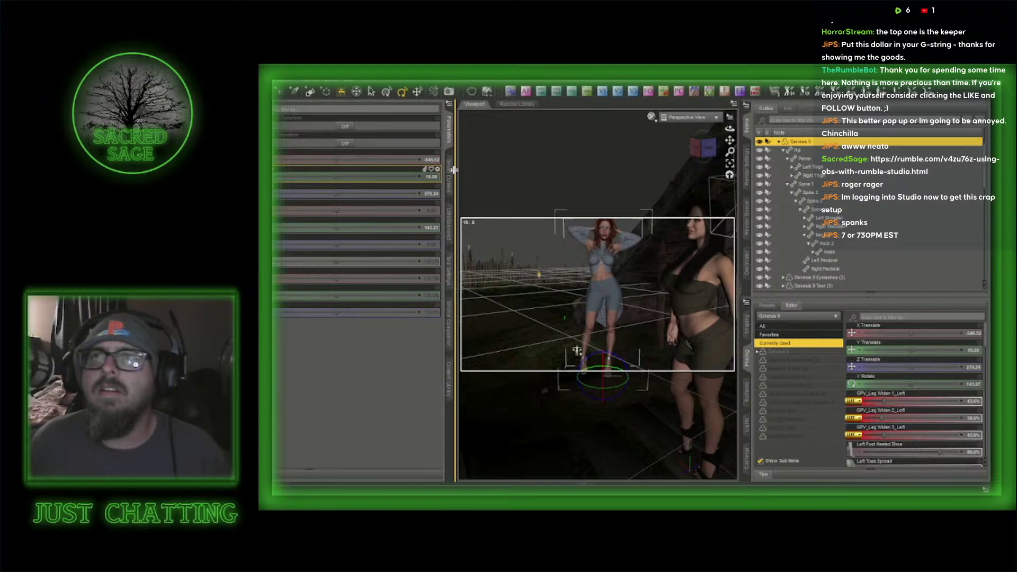
click(449, 170)
click(274, 108)
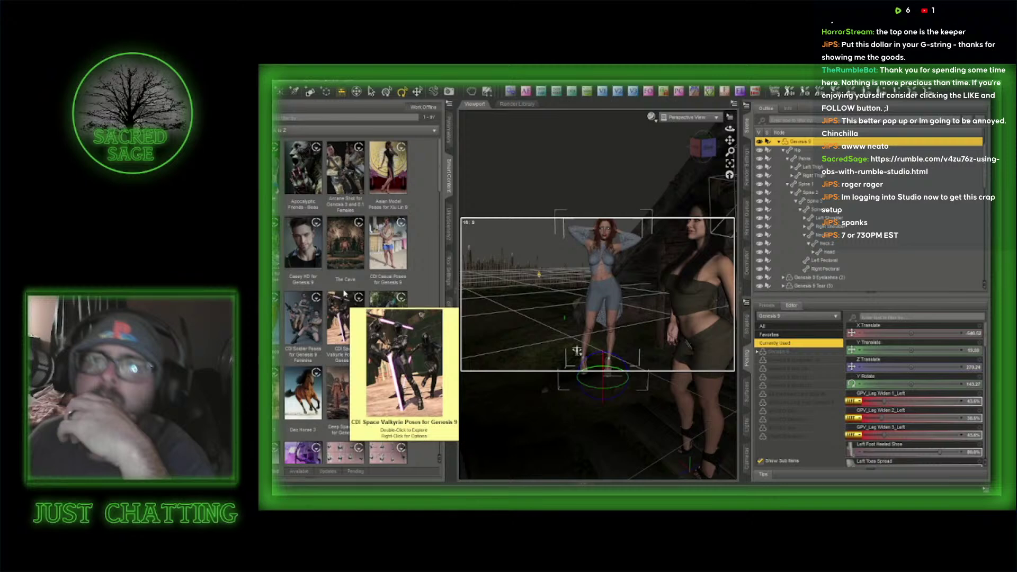
- Look through the Genesis 9 pose products for a pose set that suits the next shot
scroll(345, 288, down, 3)
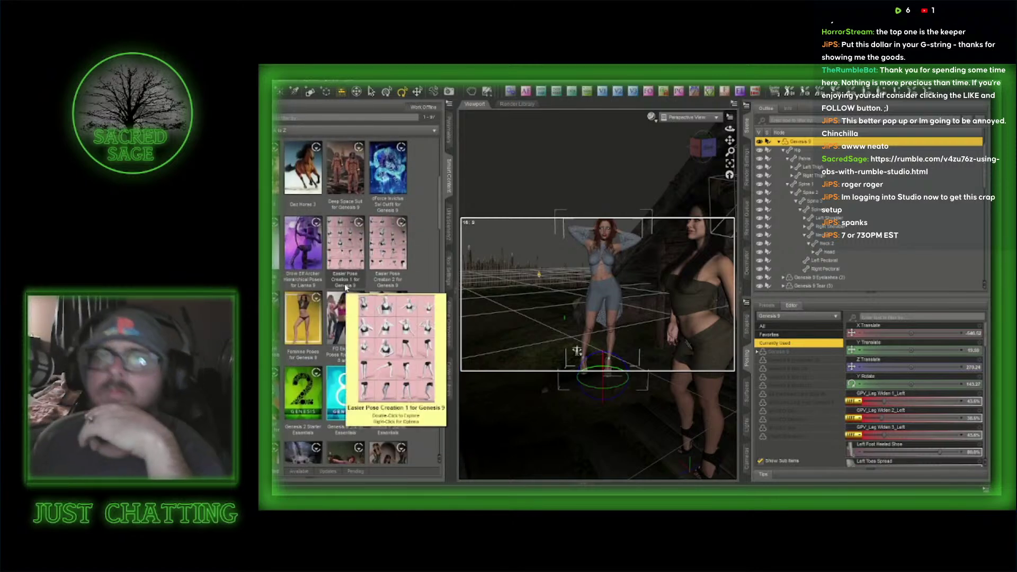
mouse_move(344, 293)
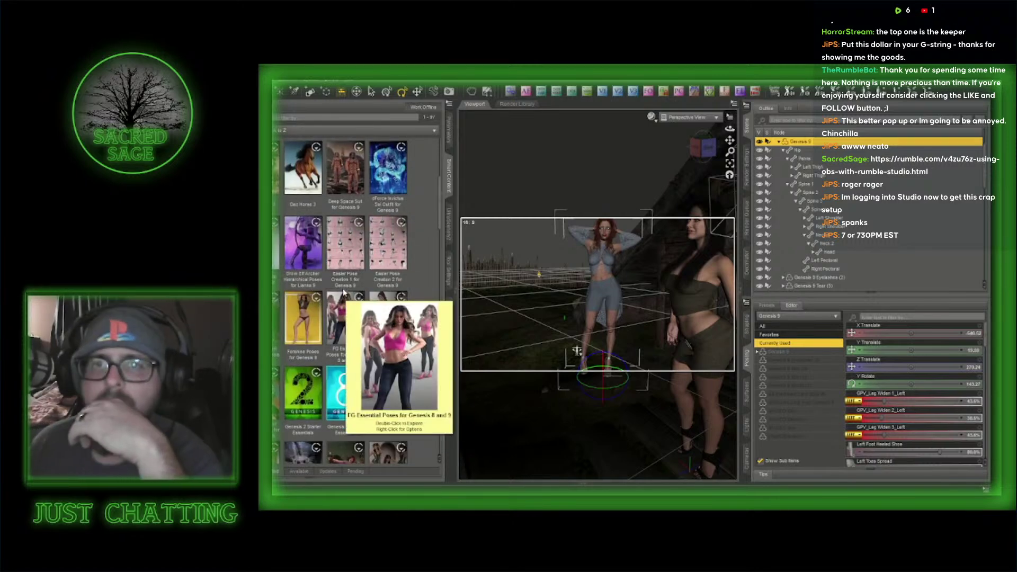
scroll(342, 288, down, 3)
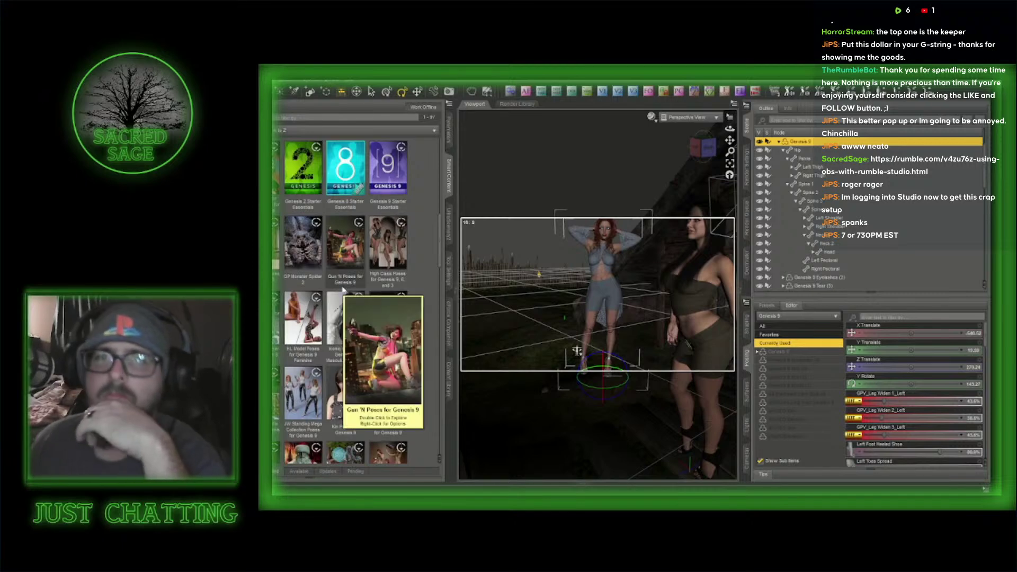
scroll(339, 291, down, 1)
scroll(338, 290, up, 5)
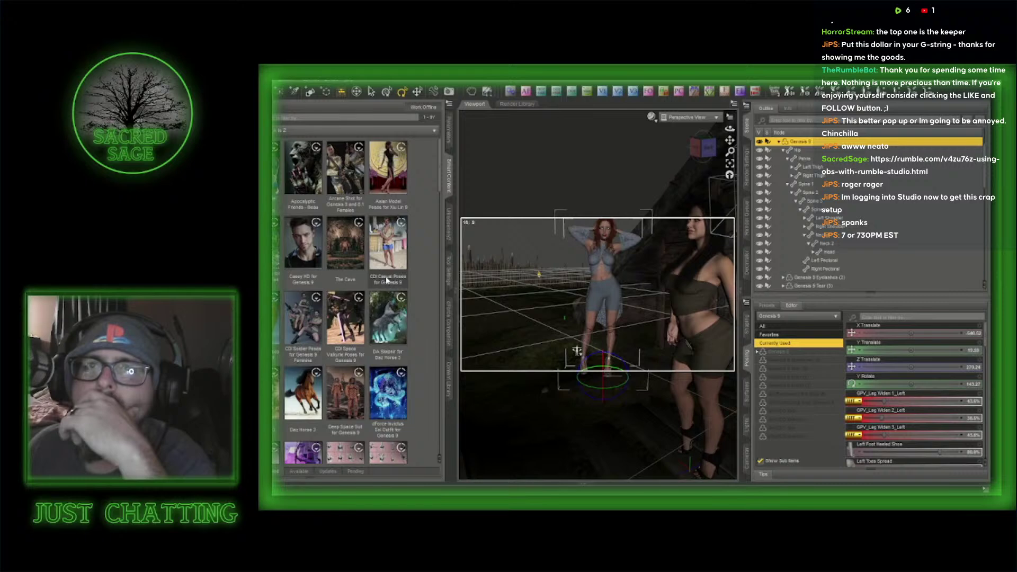
scroll(379, 282, down, 5)
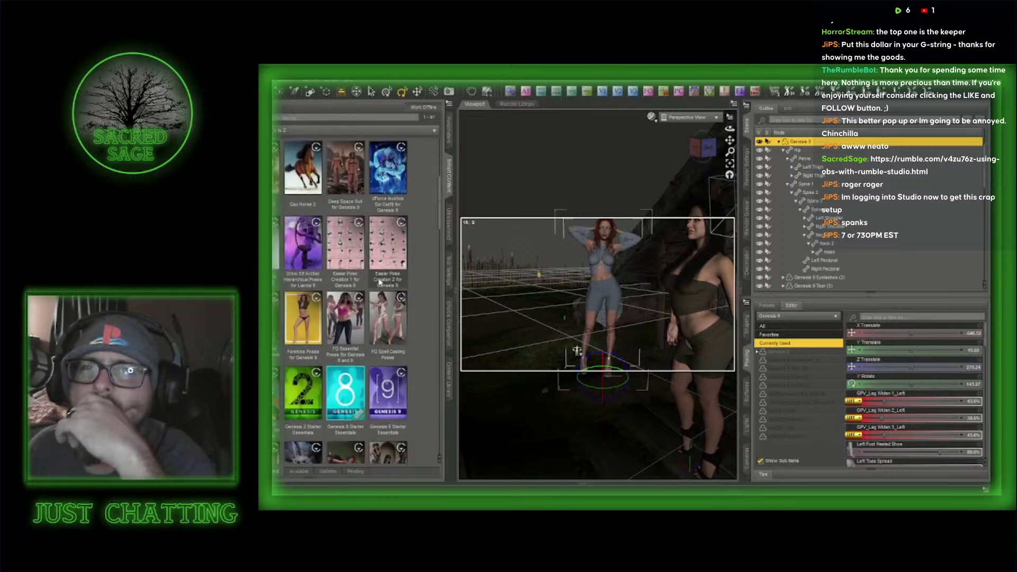
scroll(379, 282, down, 1)
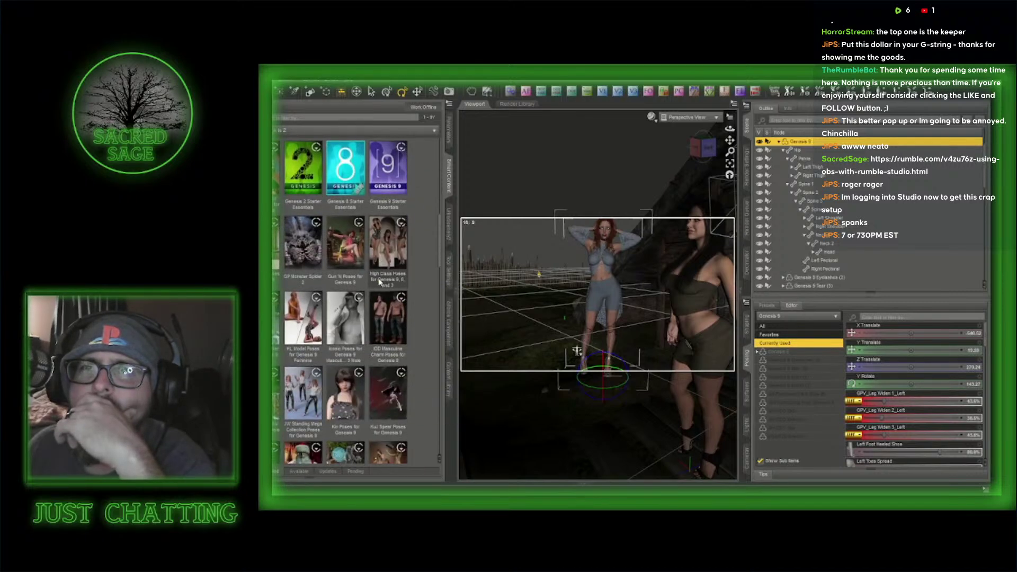
scroll(379, 282, down, 3)
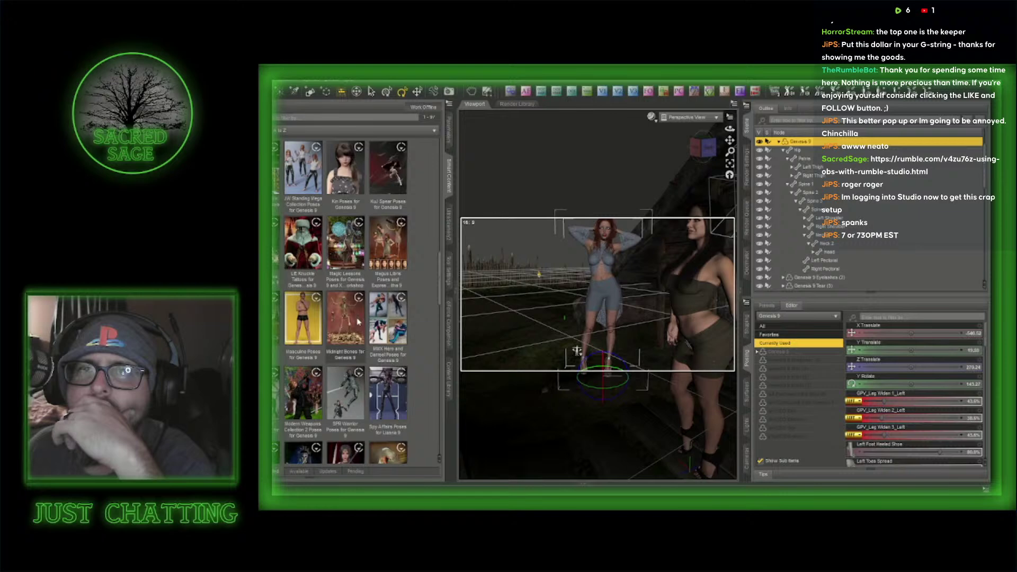
scroll(354, 328, down, 3)
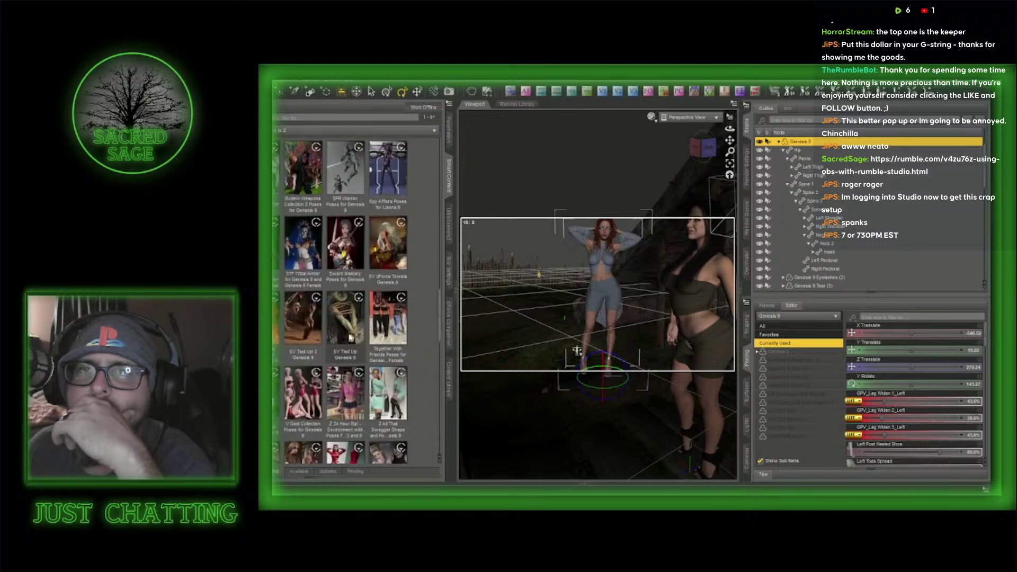
mouse_move(356, 318)
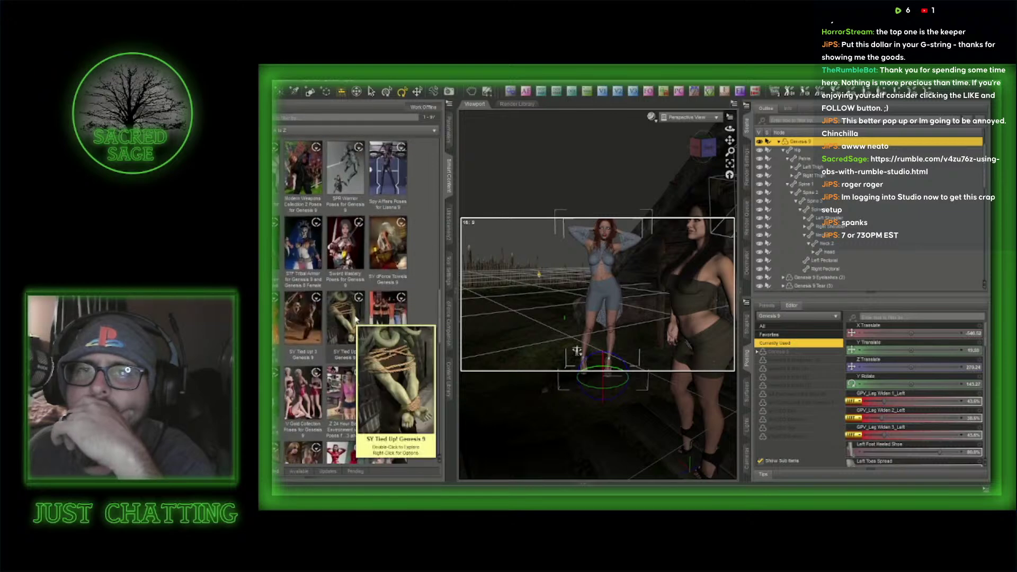
scroll(355, 318, down, 3)
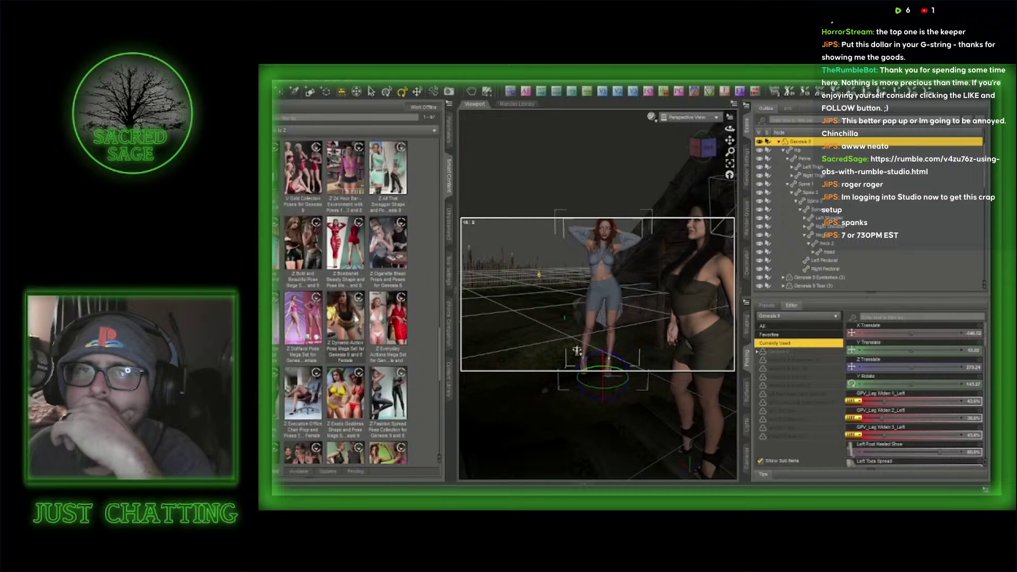
scroll(356, 319, down, 3)
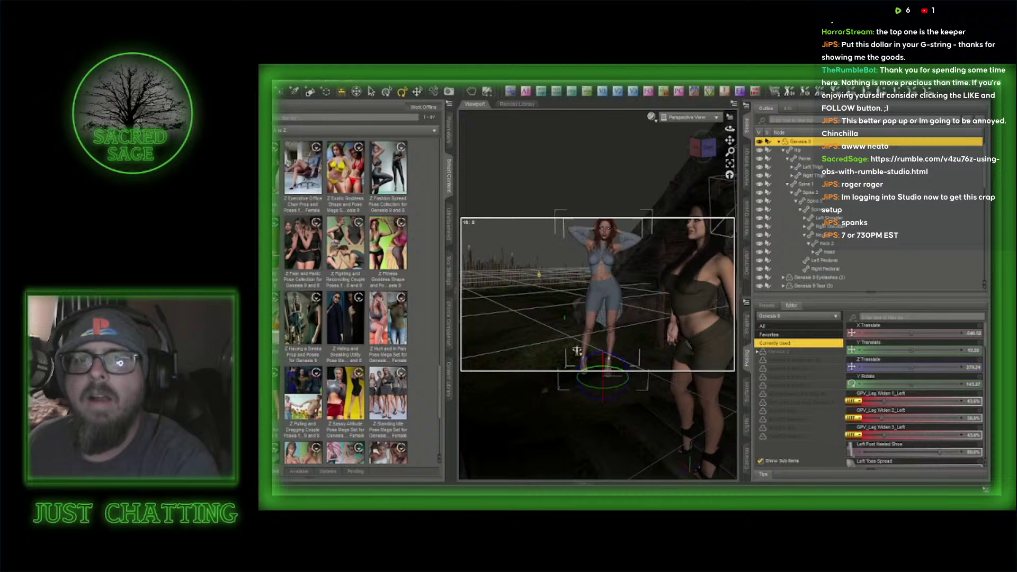
- Narrow the pose products to the couple poses and check the front-to-back embrace pose set for Genesis 9 and 8
double_click(350, 322)
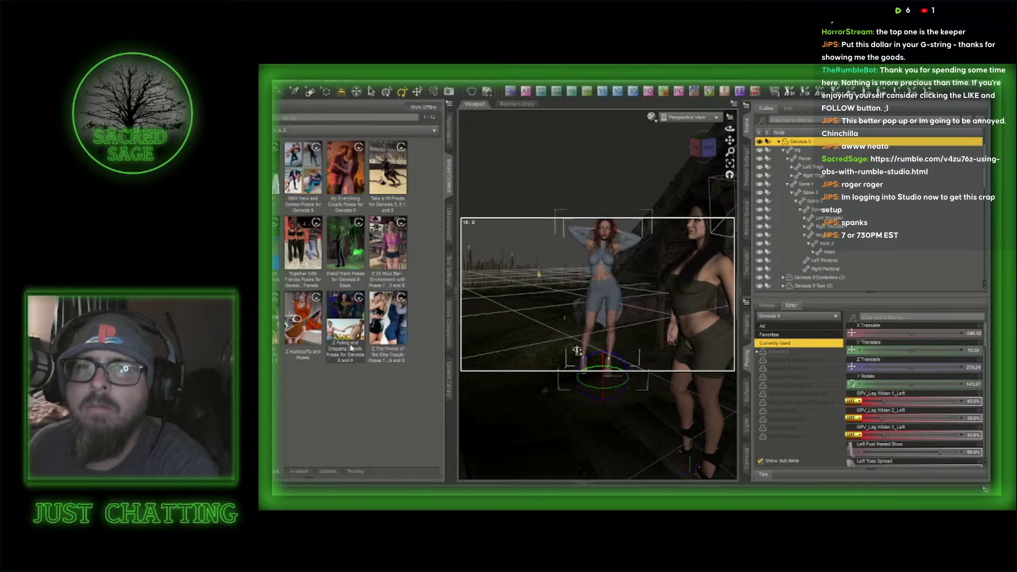
double_click(265, 320)
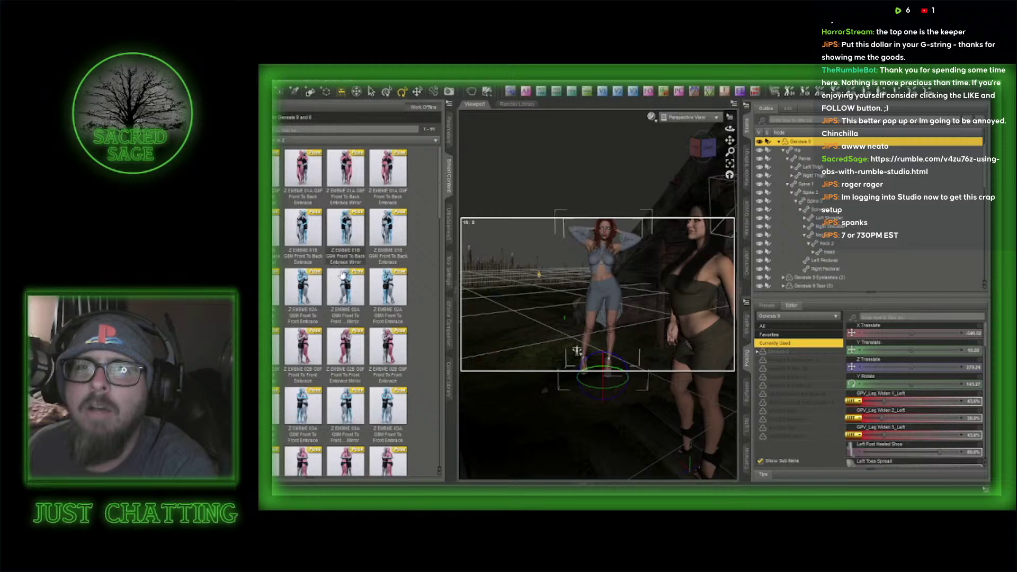
click(265, 117)
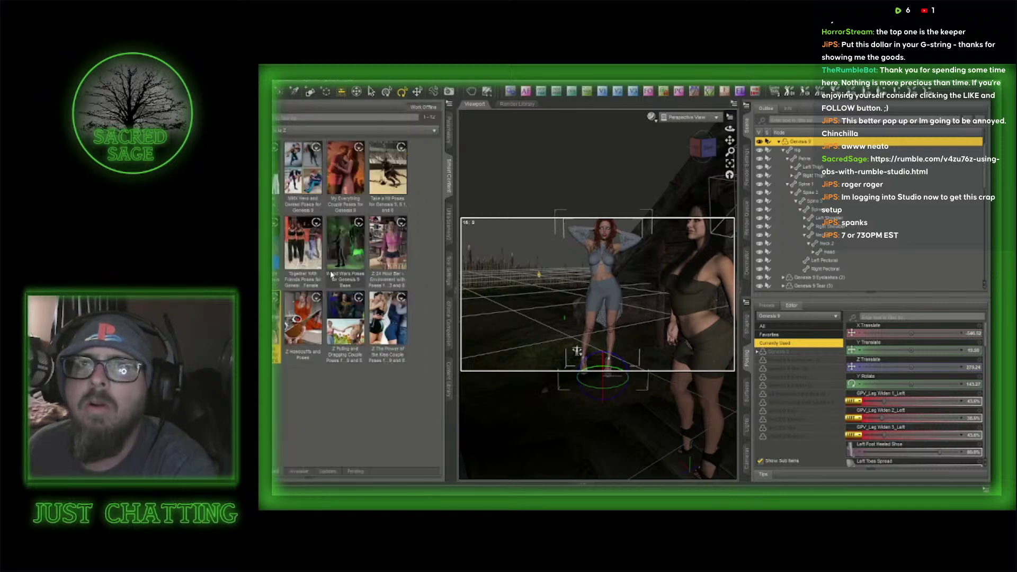
- Examine the poses in My Everything Couple Poses for Genesis 9, then return to the couple pose products
mouse_move(360, 235)
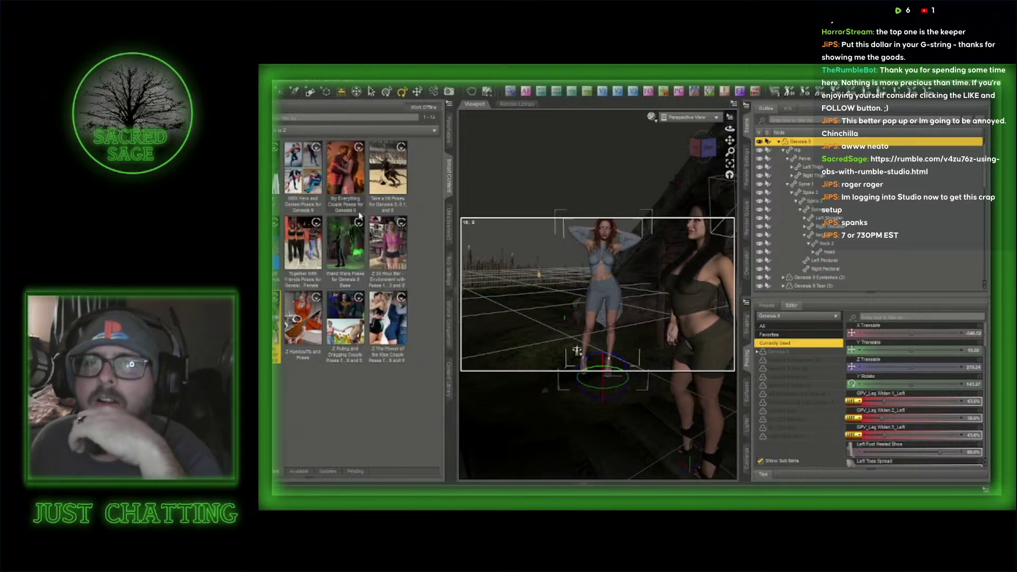
double_click(341, 241)
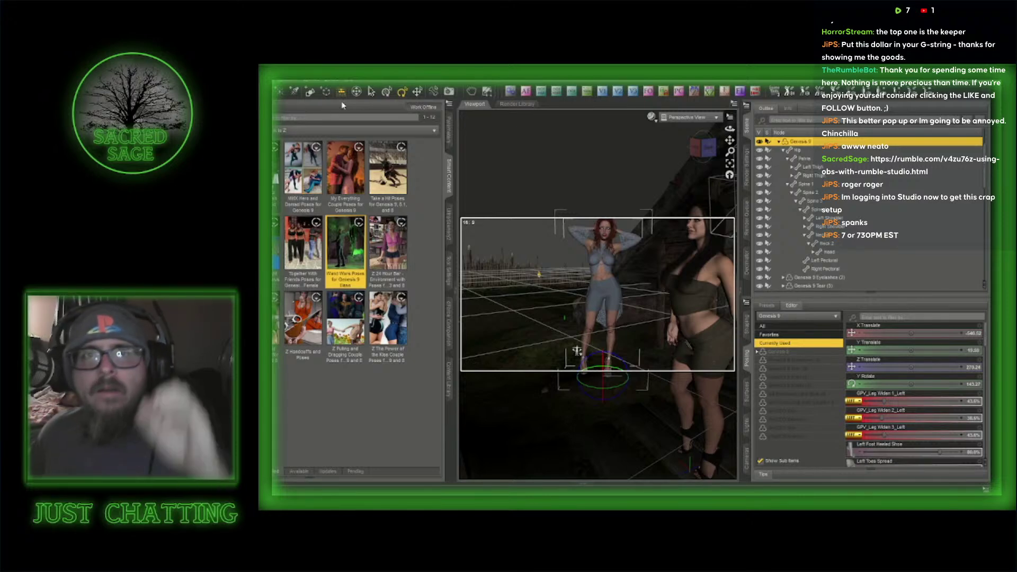
click(373, 92)
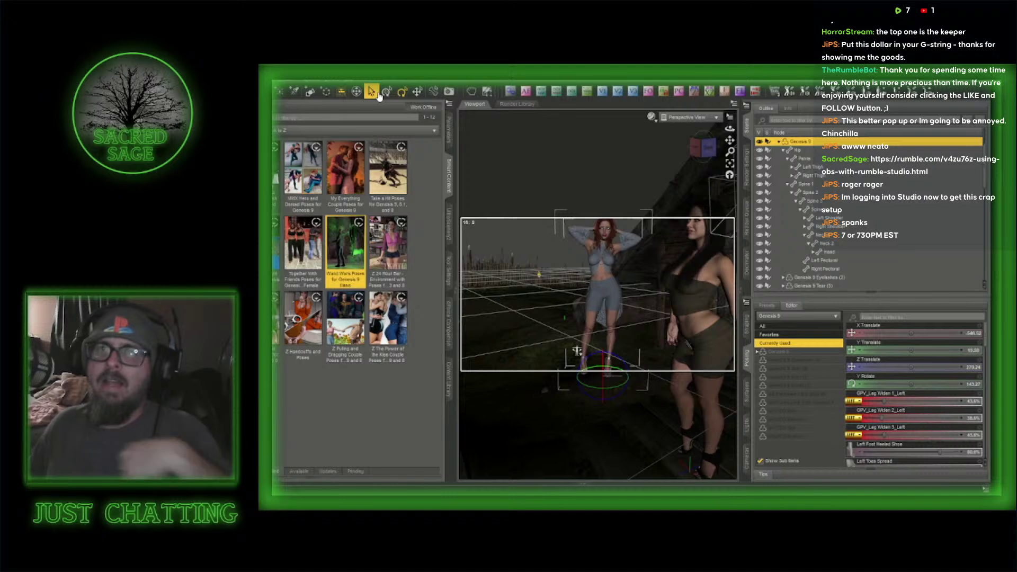
mouse_move(353, 159)
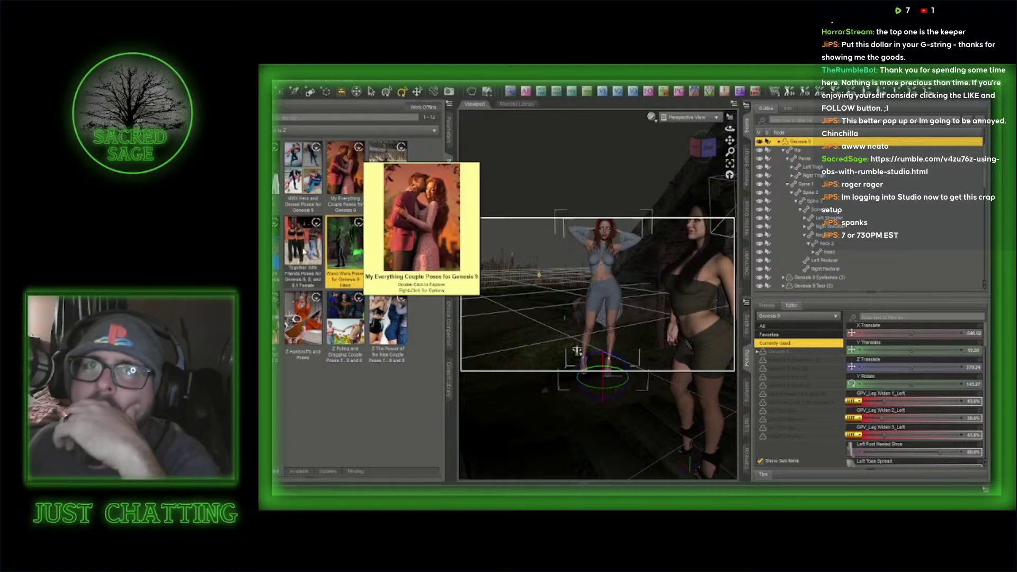
double_click(347, 177)
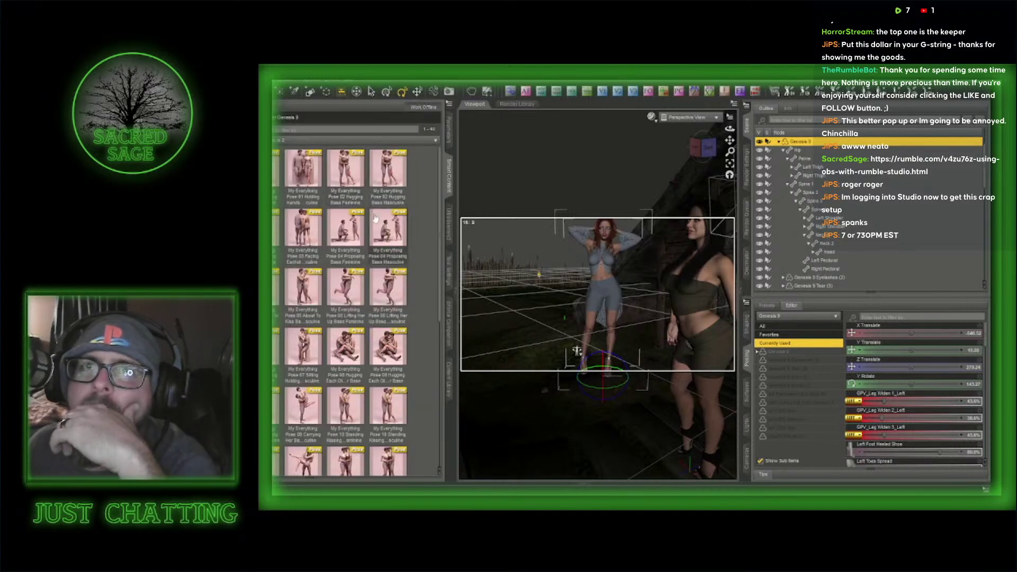
scroll(372, 219, down, 3)
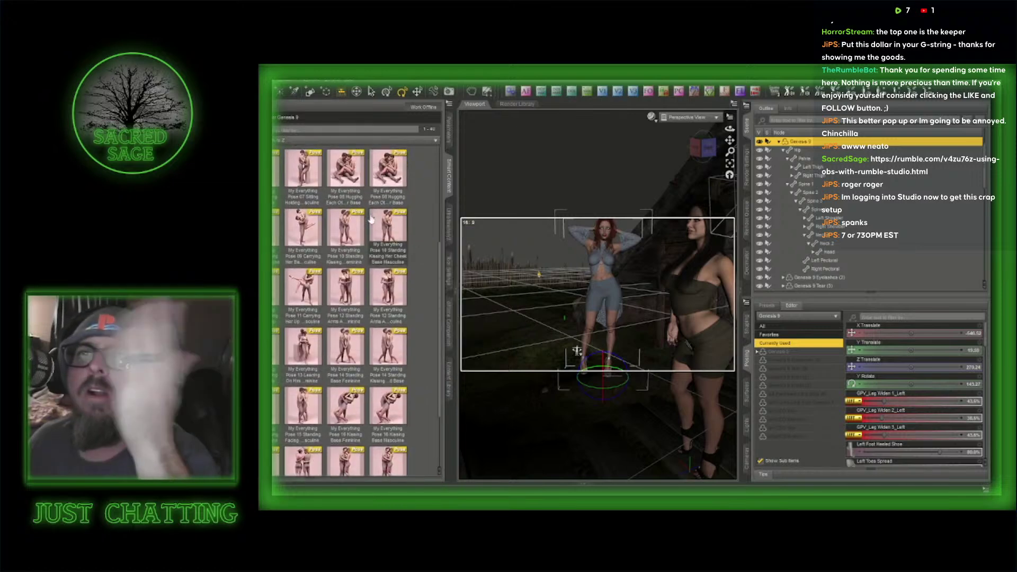
scroll(344, 264, up, 3)
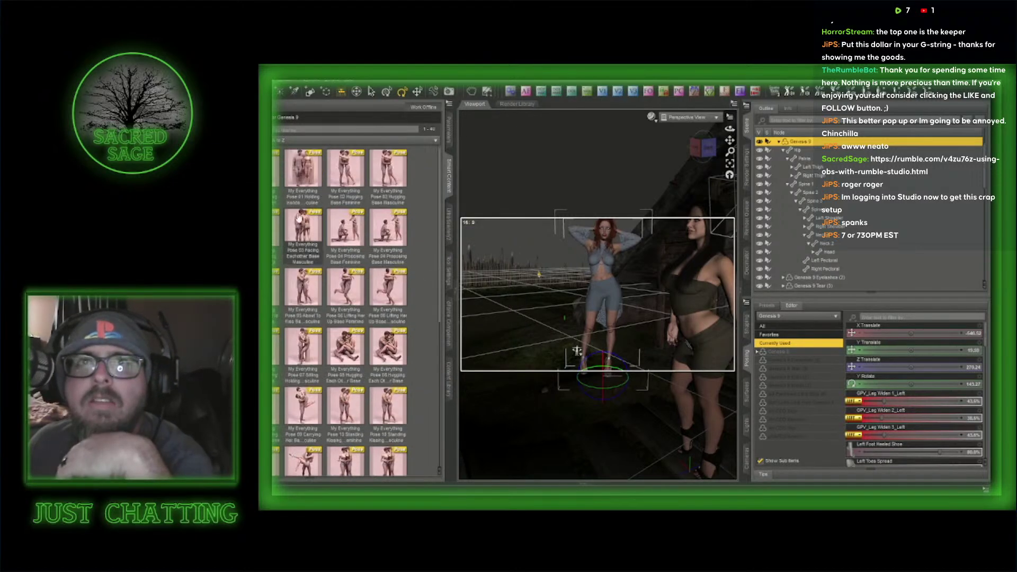
click(275, 118)
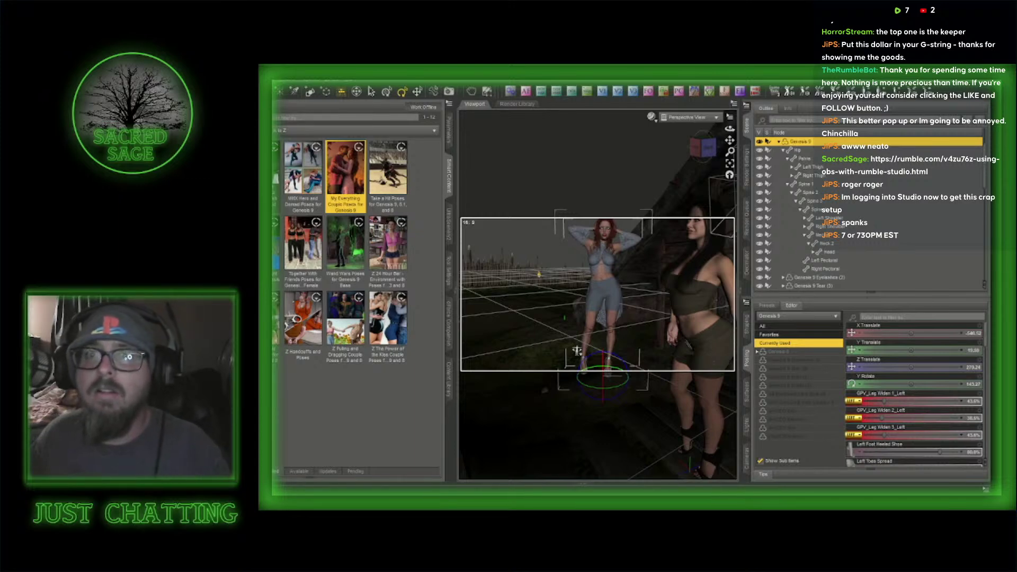
- Examine the poses in Z The Power of the Kiss Couple, then return to the full list of pose products
click(392, 317)
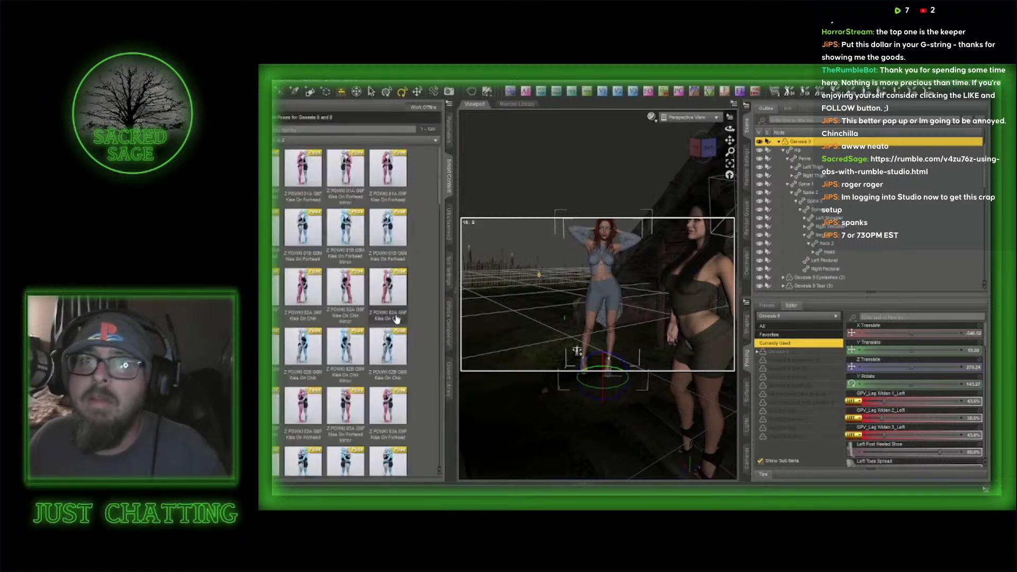
scroll(389, 304, down, 3)
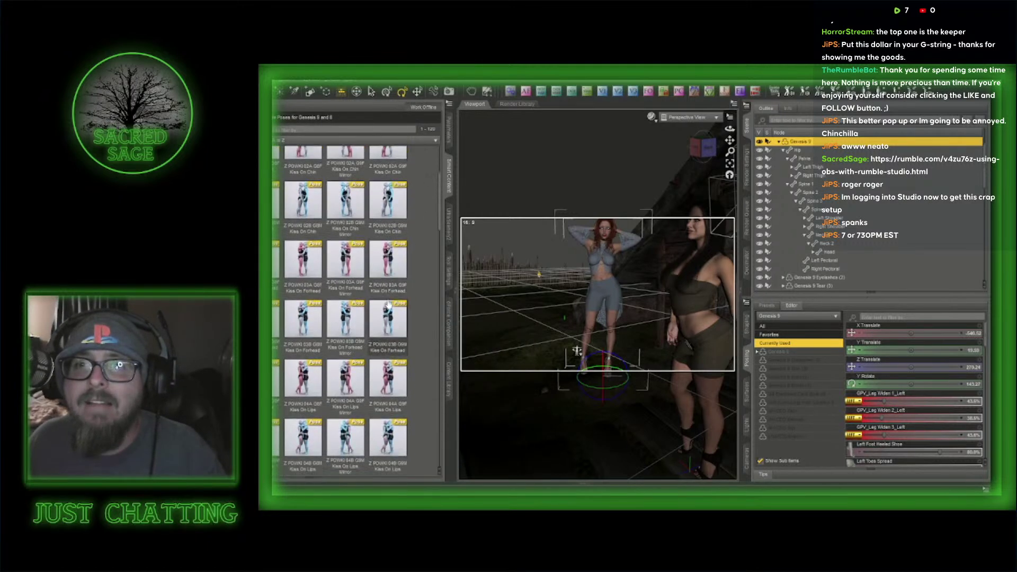
scroll(388, 304, down, 7)
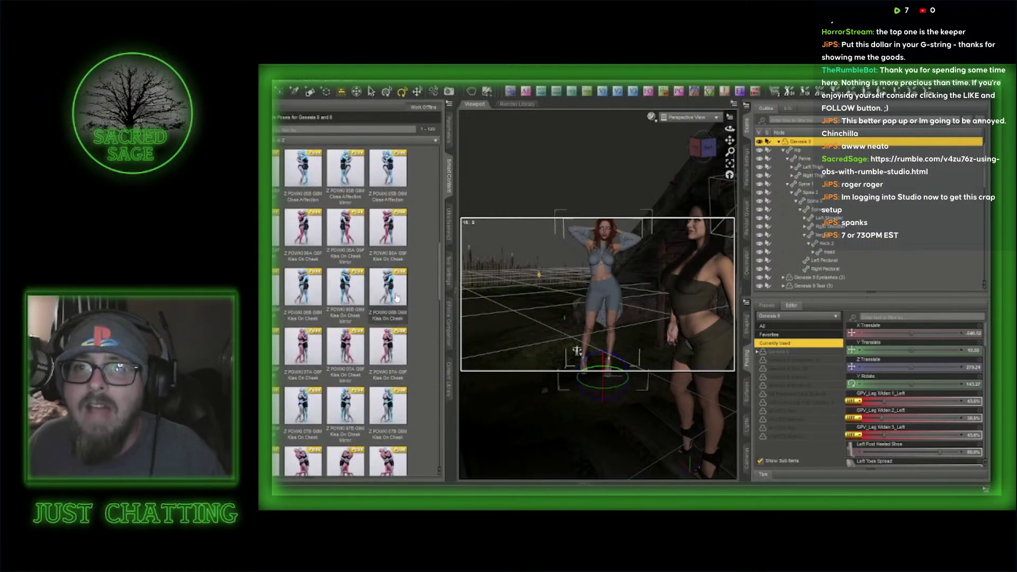
scroll(387, 294, down, 1)
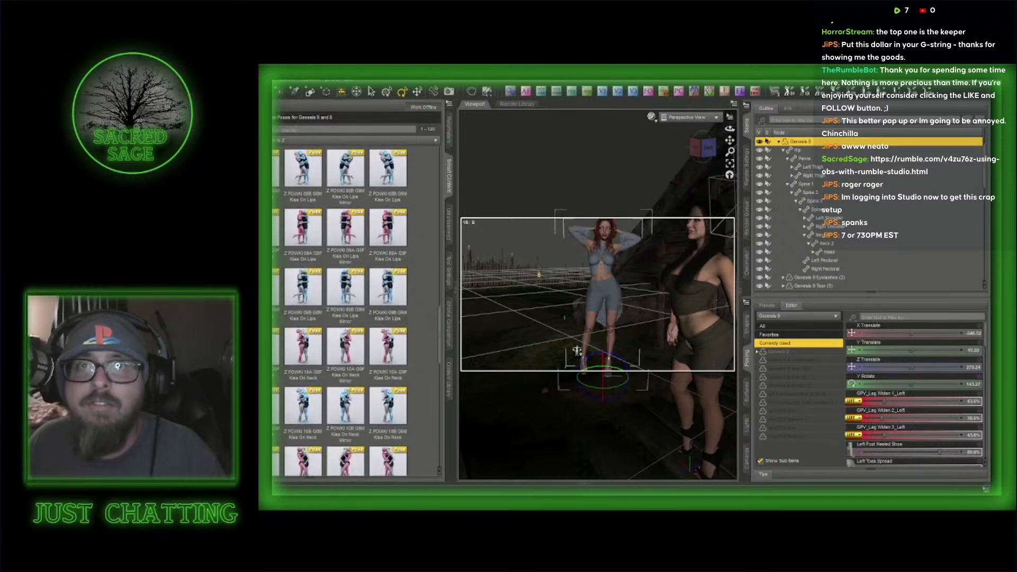
click(297, 117)
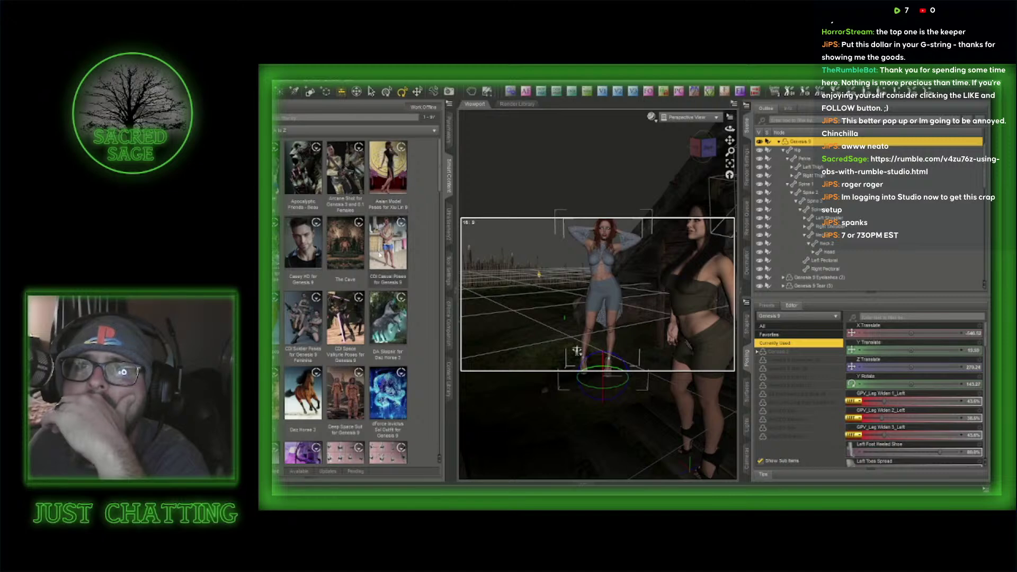
- Find Together With Friends Poses for Genesis 9, 8, and 8.1 Female among the pose products and open it
scroll(380, 254, down, 3)
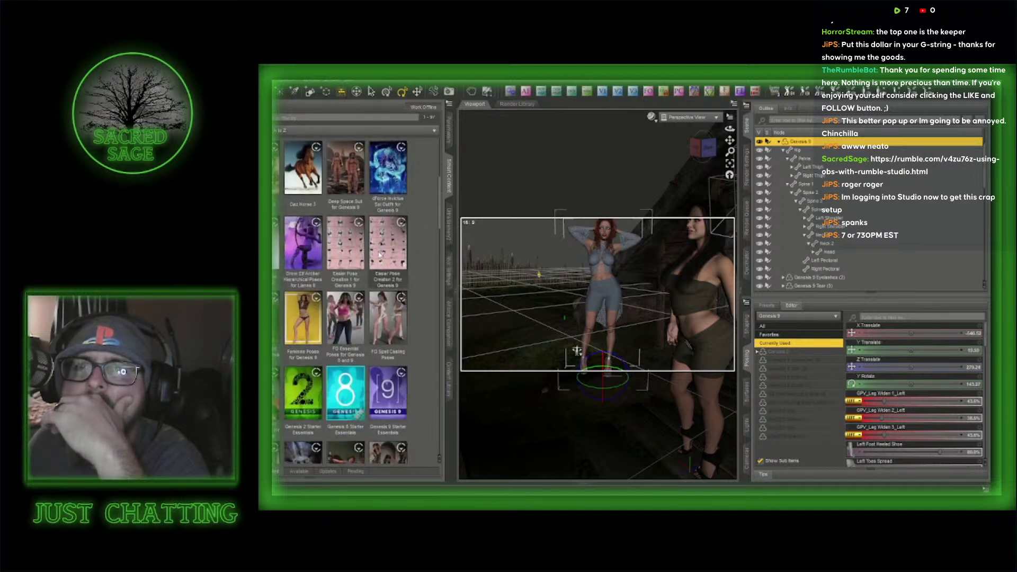
scroll(380, 255, down, 3)
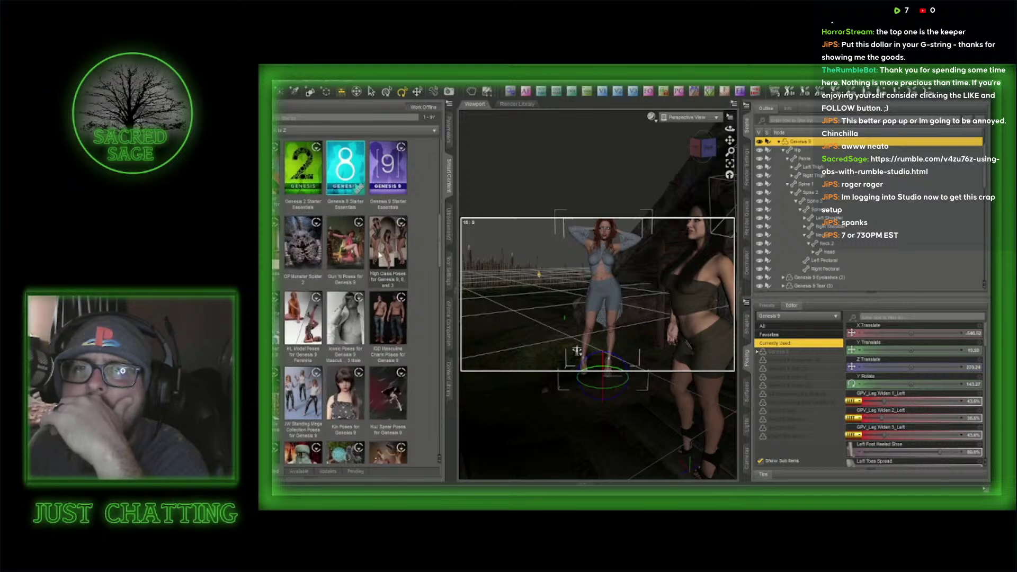
scroll(380, 255, down, 3)
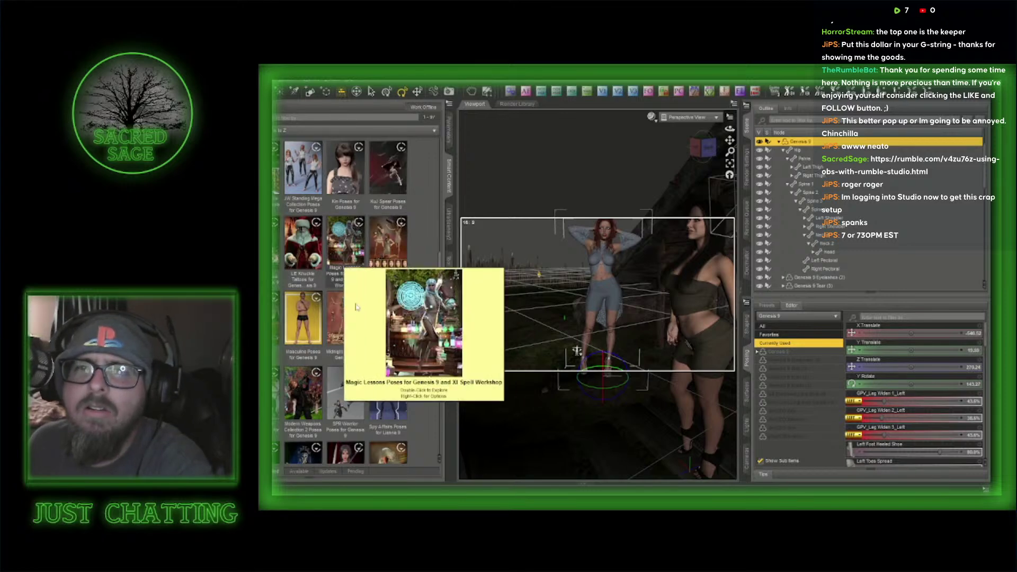
scroll(357, 306, down, 3)
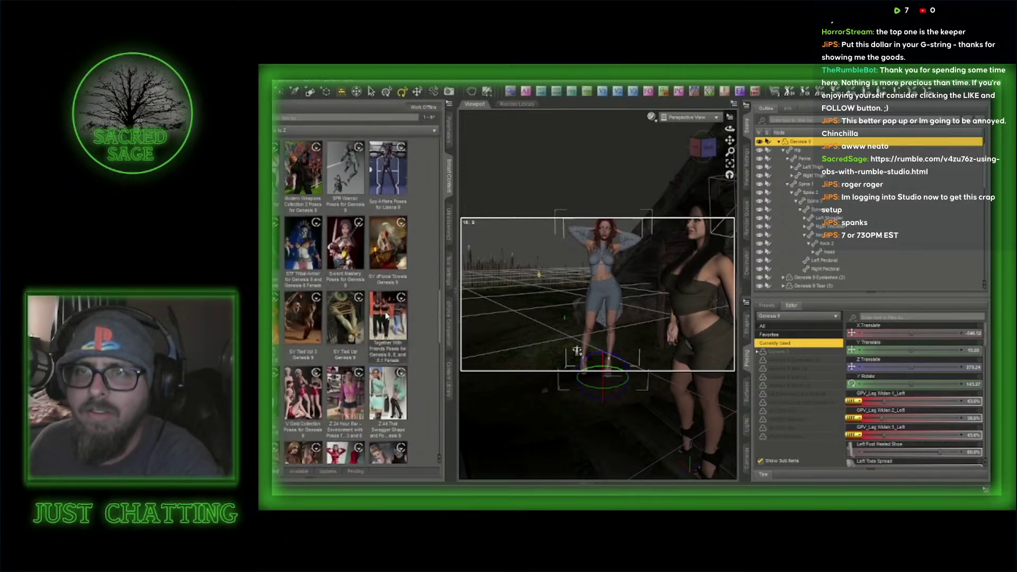
click(387, 316)
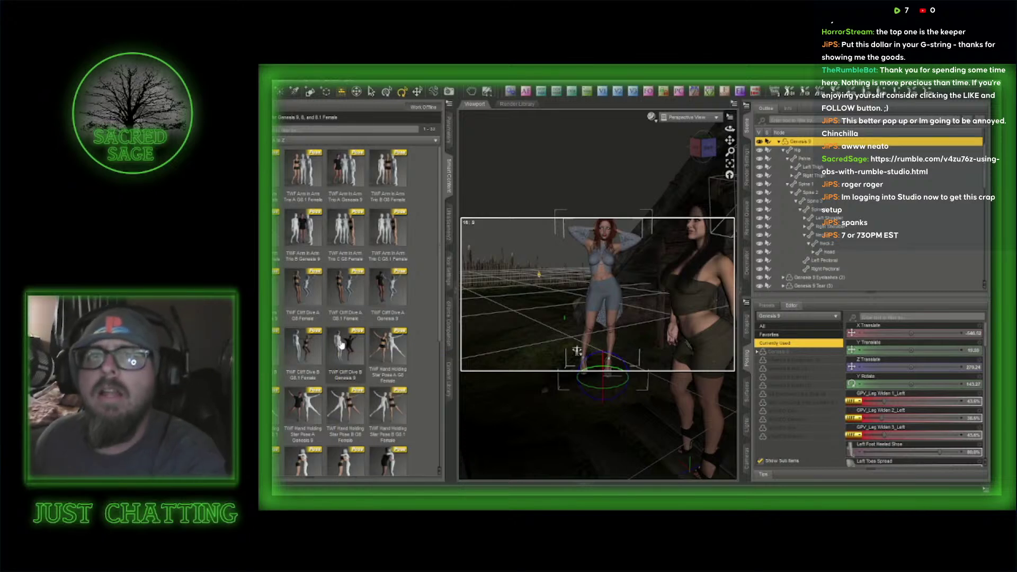
- Examine the arm-in-arm, hug and posing-together poses in the Together With Friends set for ones that suit the two women
scroll(342, 345, down, 3)
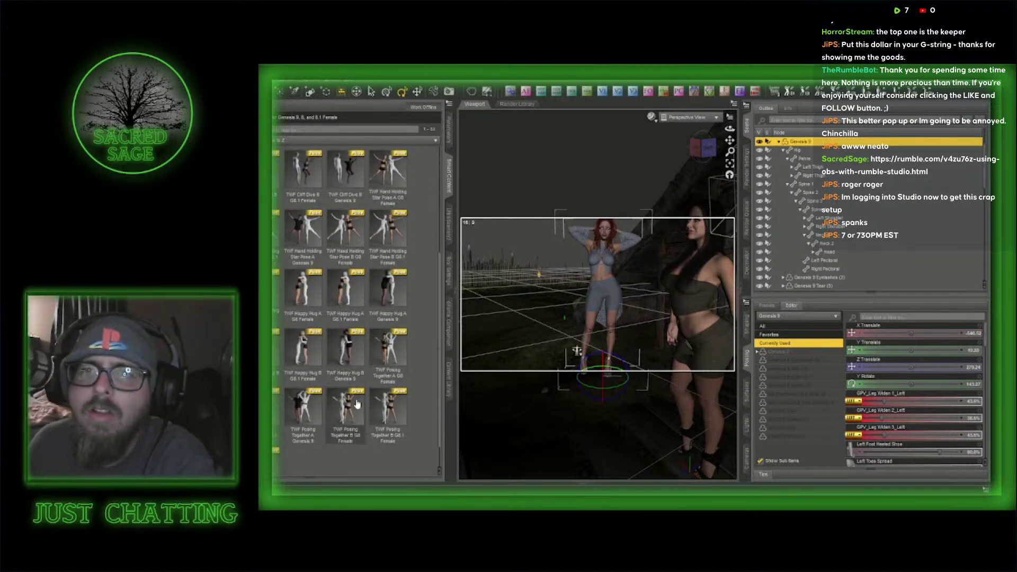
mouse_move(357, 404)
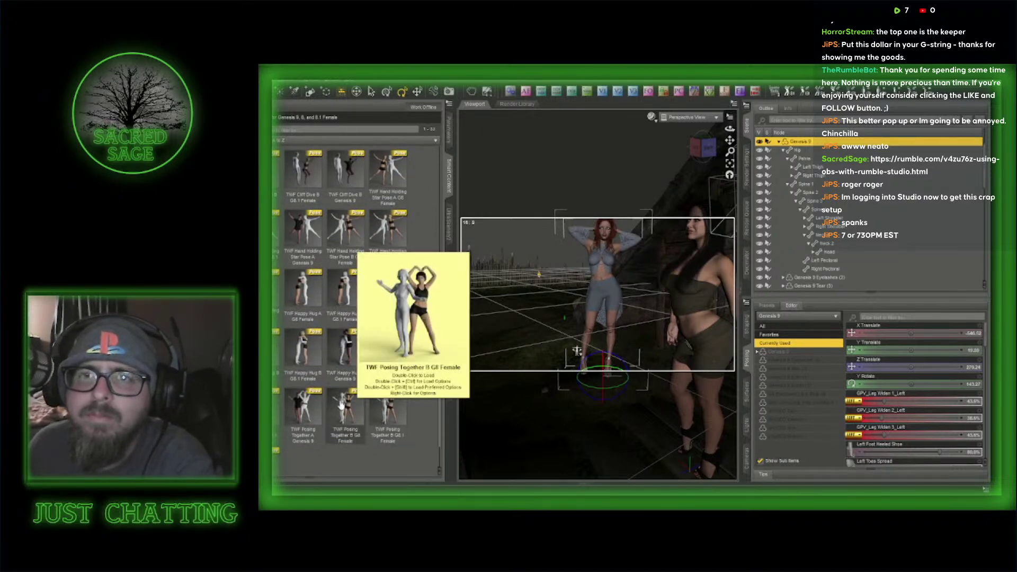
mouse_move(307, 405)
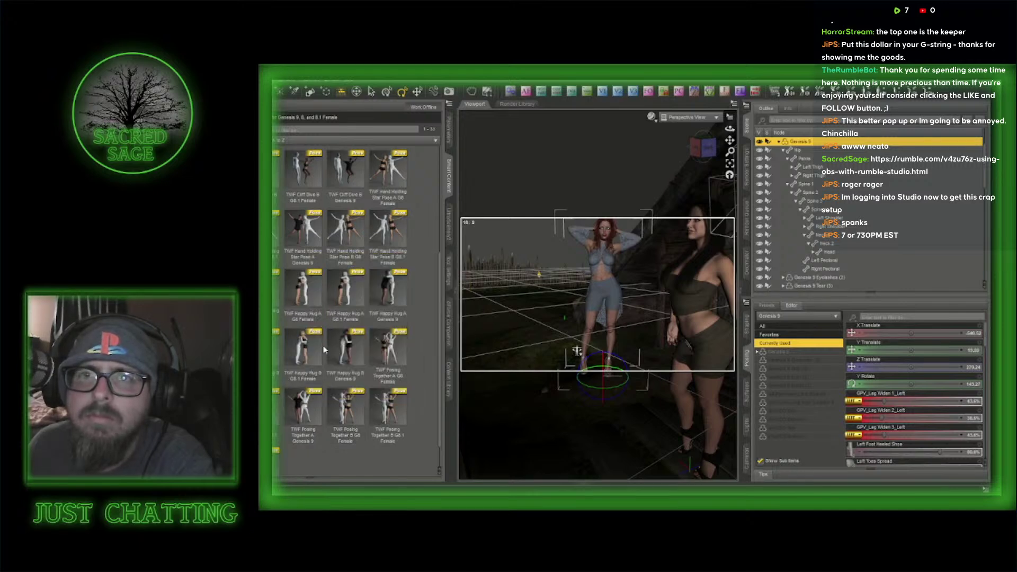
scroll(325, 350, up, 3)
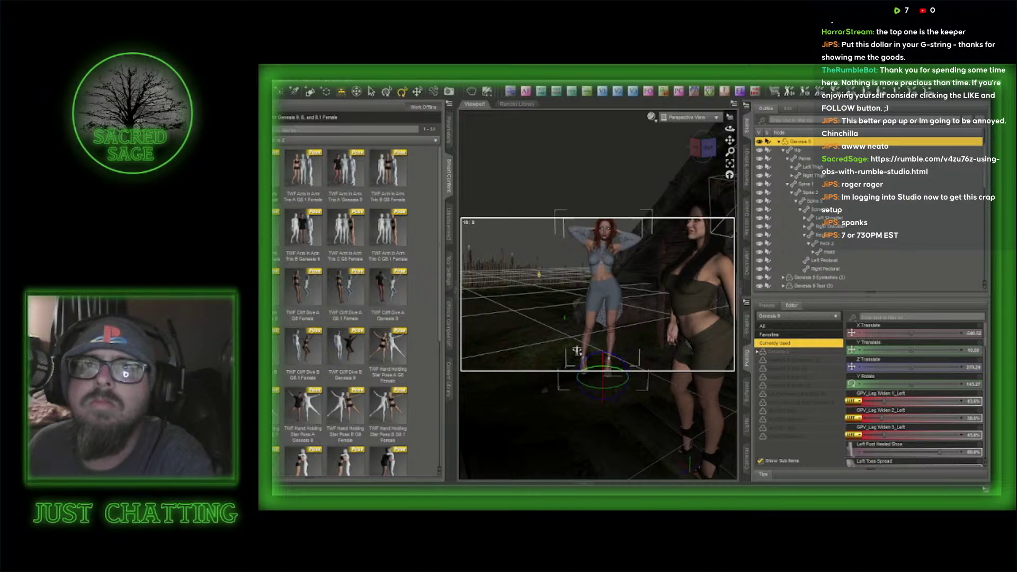
mouse_move(302, 168)
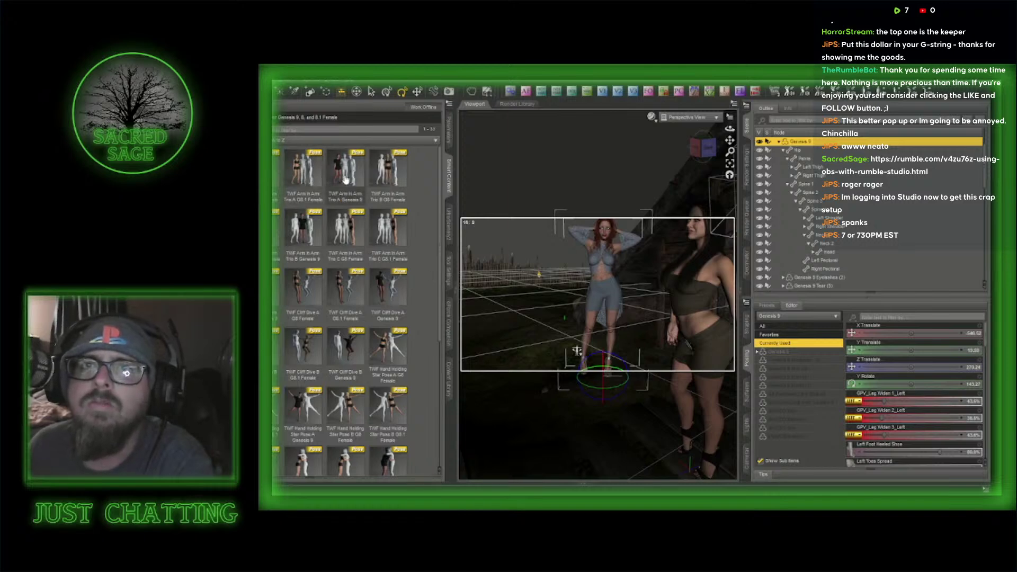
mouse_move(346, 180)
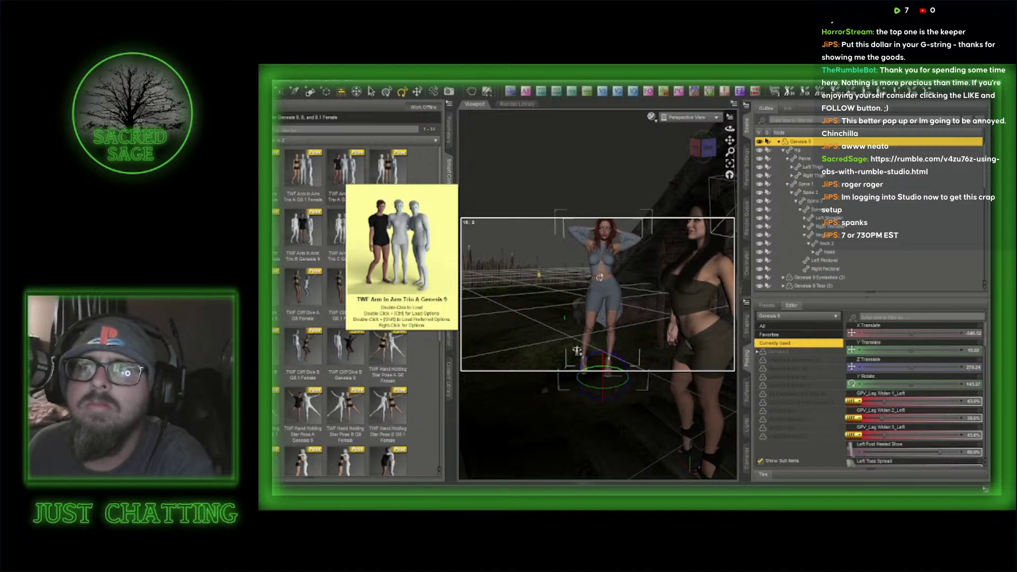
- Try TWF Arm In Arm Trio A Genesis 9 on the redhead and the pose just before TWF Cliff Dive A G8 Female on the dark-haired woman
double_click(344, 174)
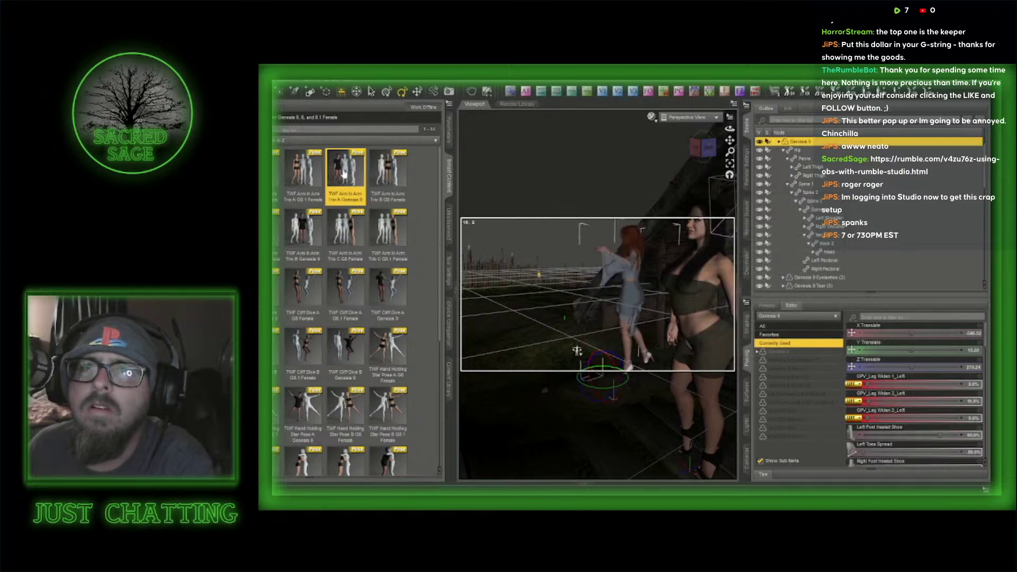
click(720, 271)
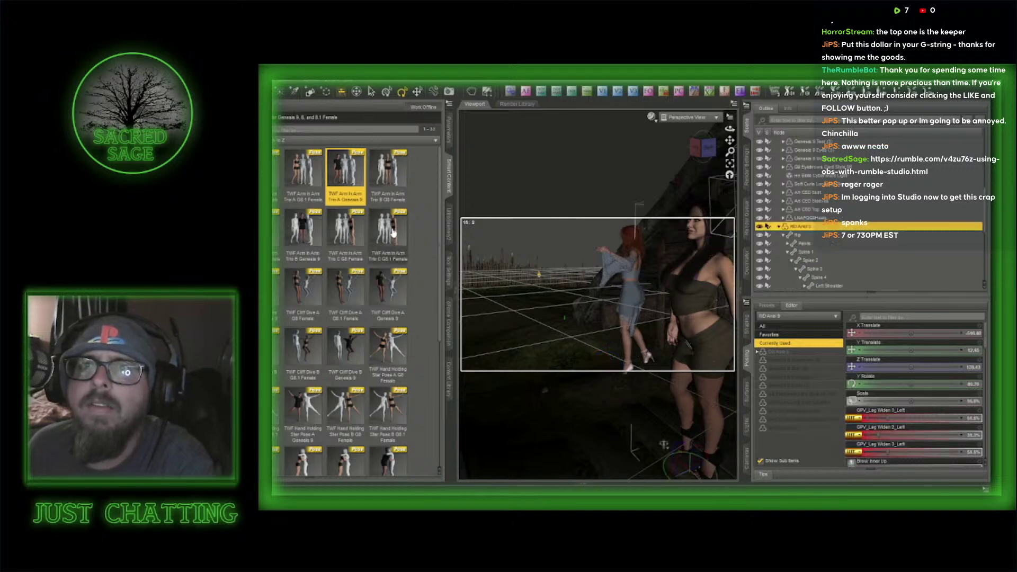
double_click(278, 306)
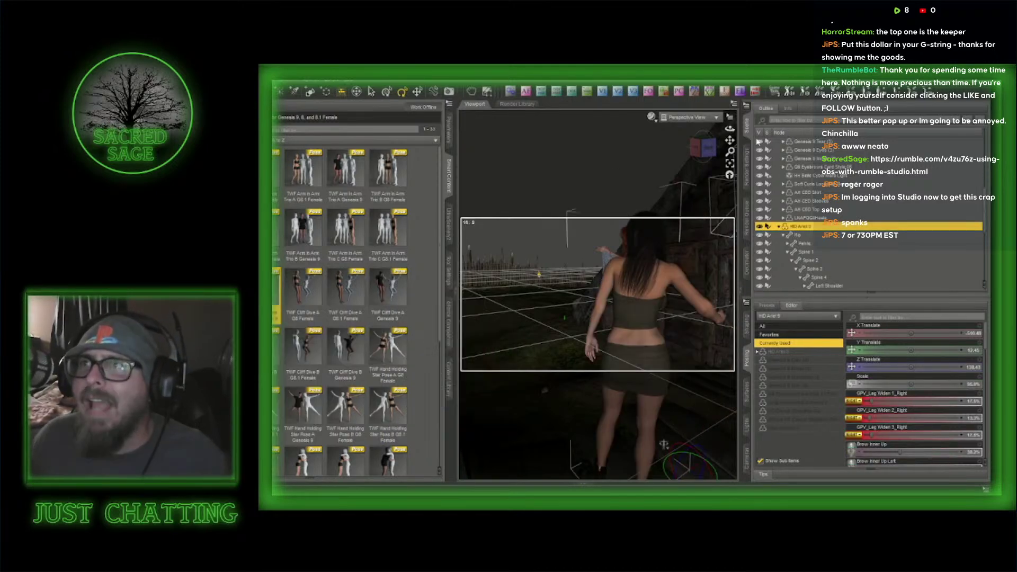
- Rotate the redhead about her vertical axis so that she faces more towards the viewer in front of the cabin
drag(709, 153, 705, 177)
scroll(668, 222, down, 4)
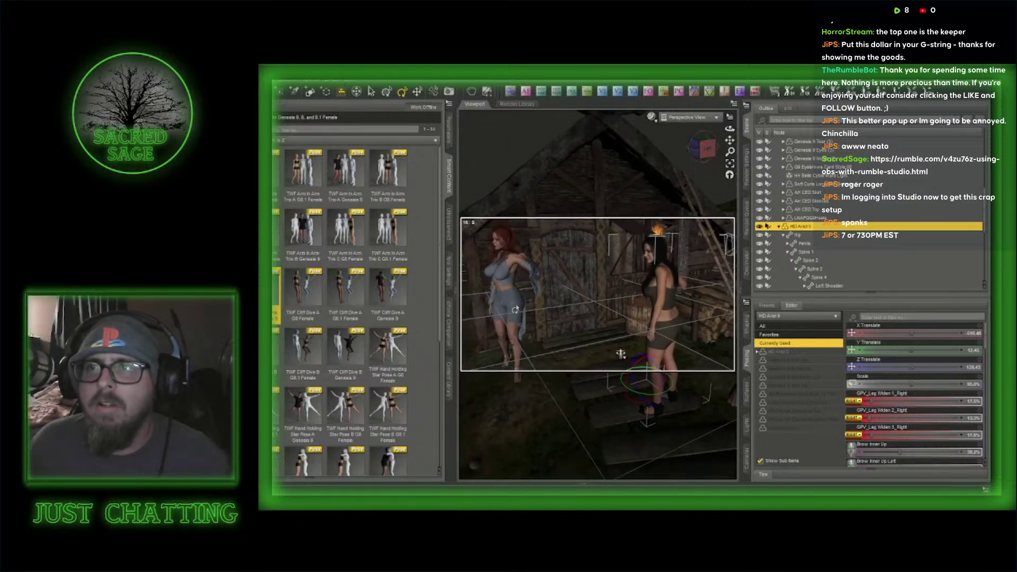
click(503, 289)
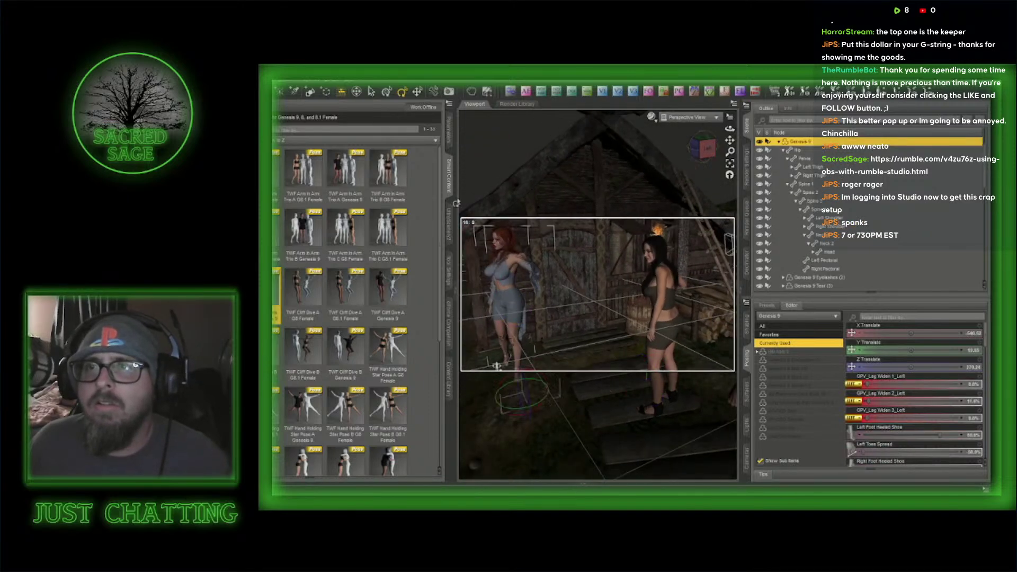
click(449, 130)
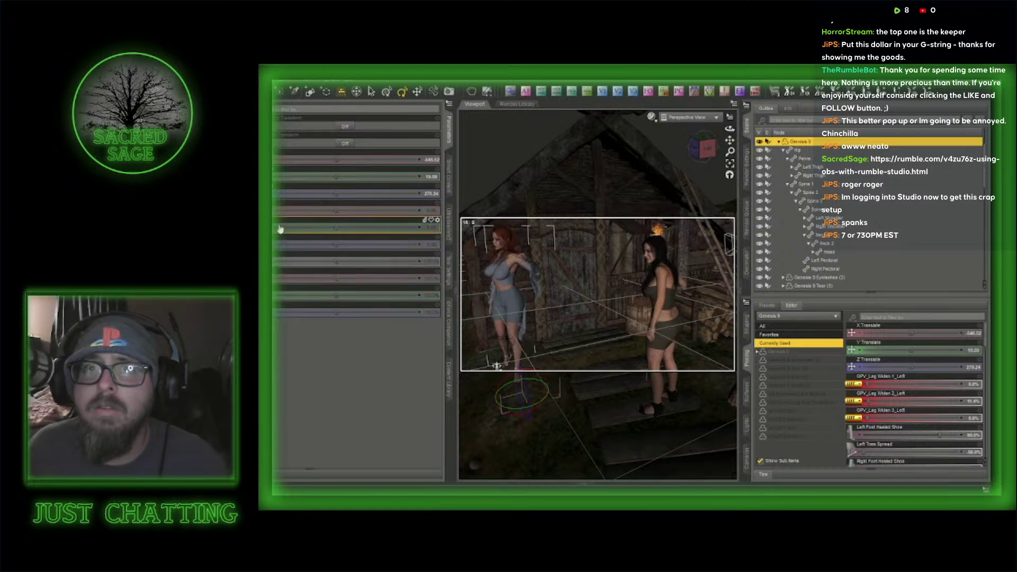
drag(336, 227, 380, 228)
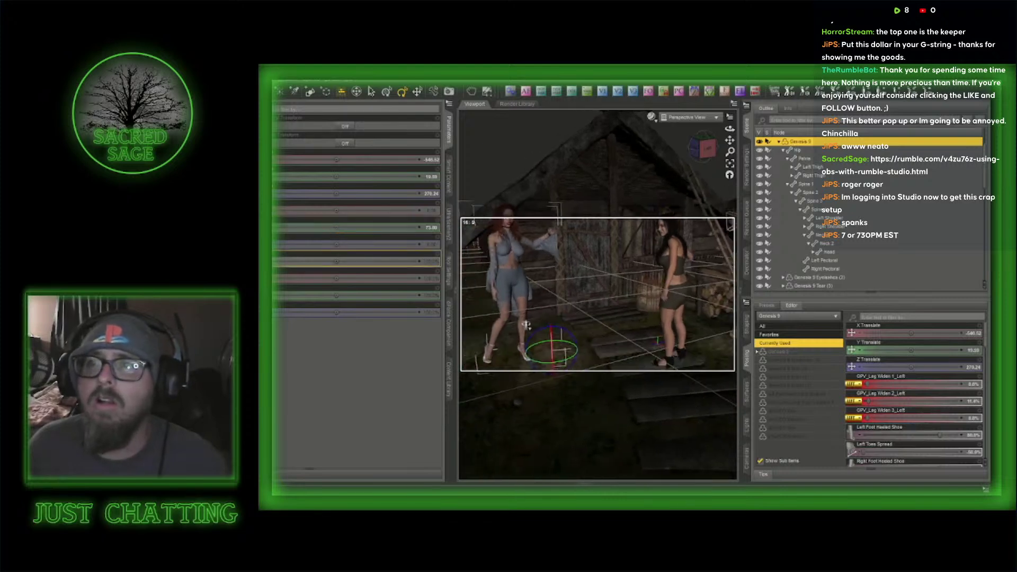
- Move the redhead next to the dark-haired woman and rotate the dark-haired woman about her vertical axis to face the viewer
click(419, 97)
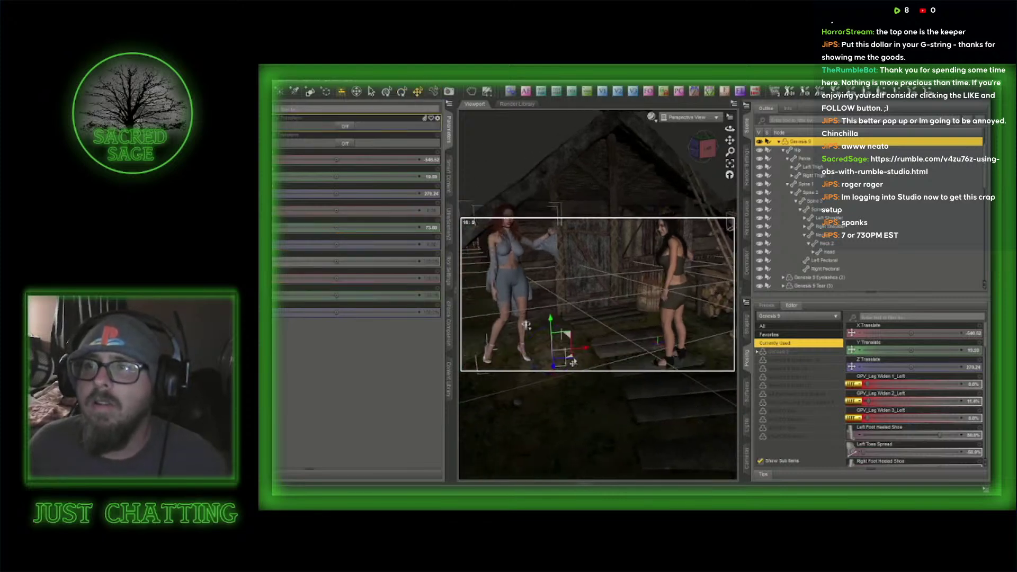
drag(572, 360, 659, 339)
click(684, 300)
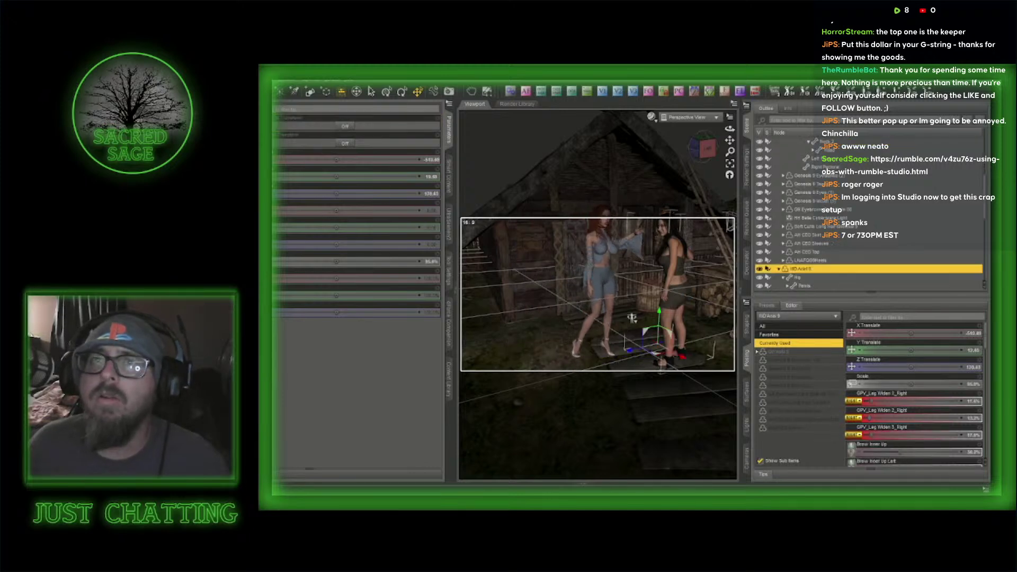
drag(337, 227, 378, 227)
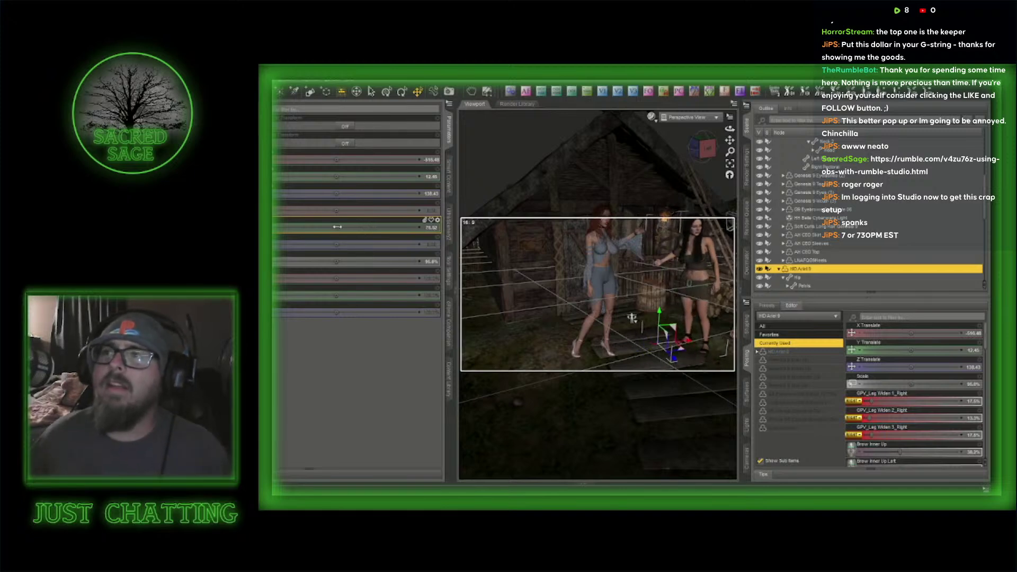
- Swap the poses: apply TWF Arm In Arm Trio A Genesis 9 to the dark-haired woman and the one before TWF Cliff Dive A G8 Female to the redhead
click(449, 174)
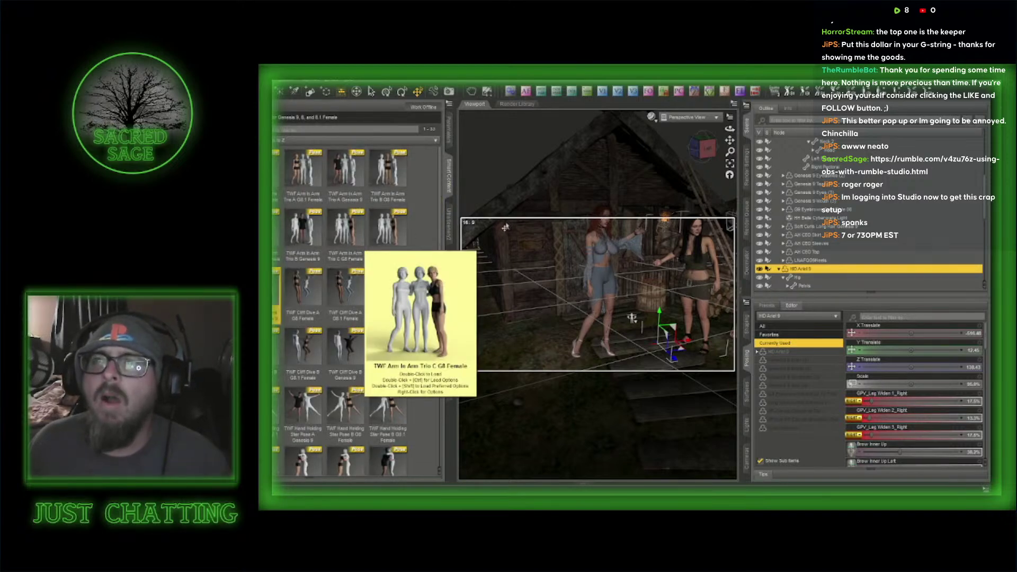
drag(704, 147, 693, 152)
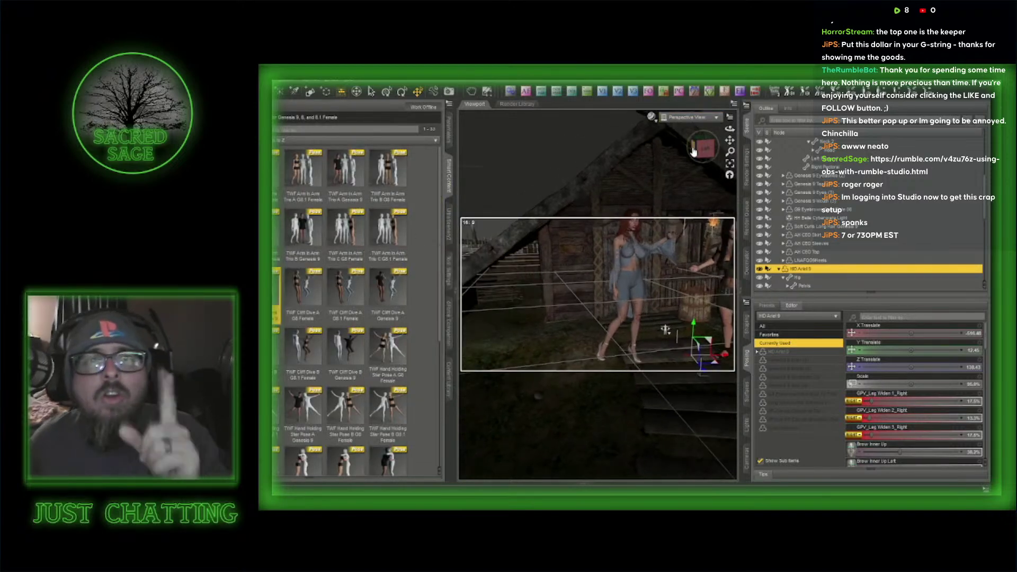
key(d)
key(d)
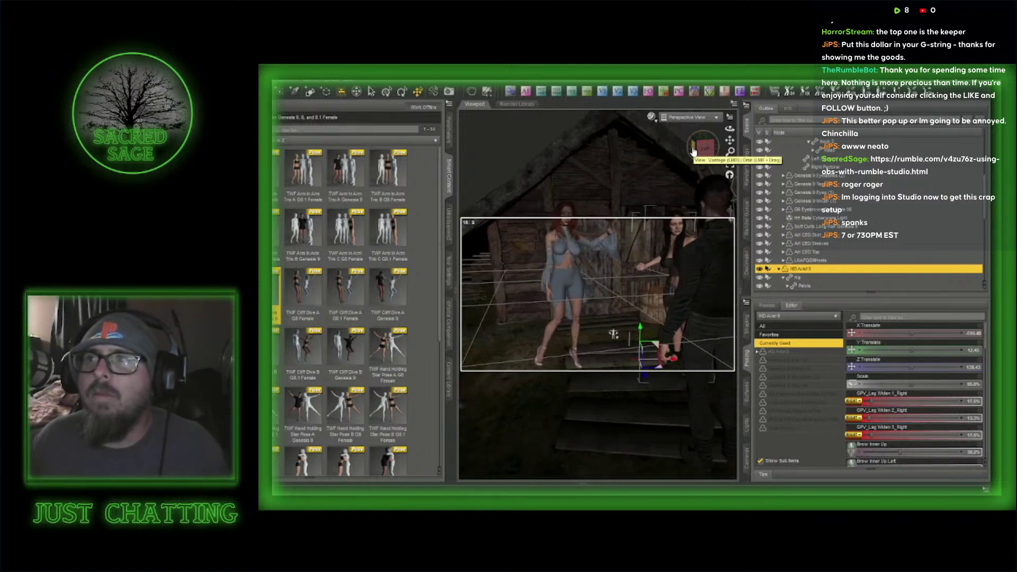
key(w)
key(s)
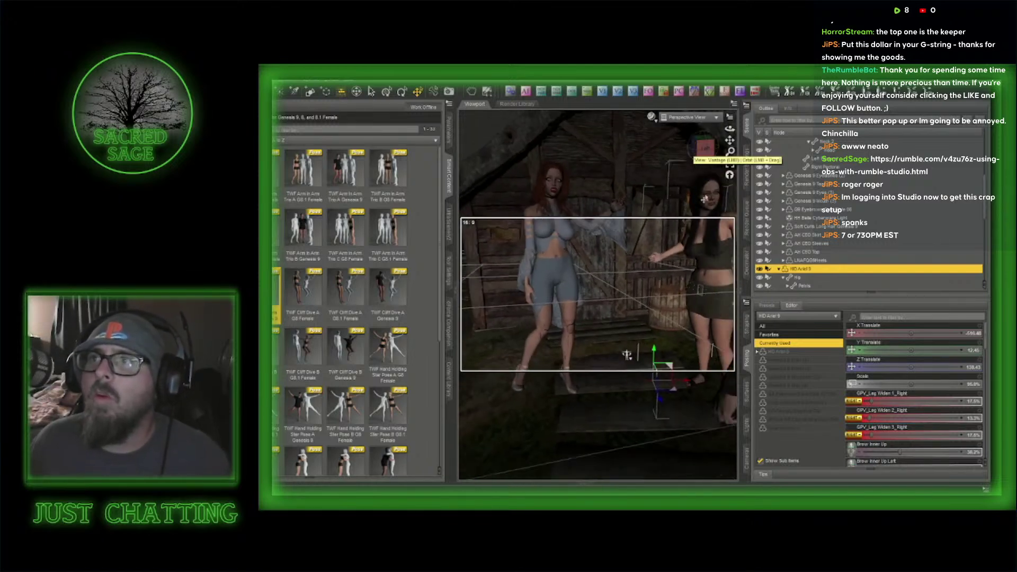
key(s)
click(704, 280)
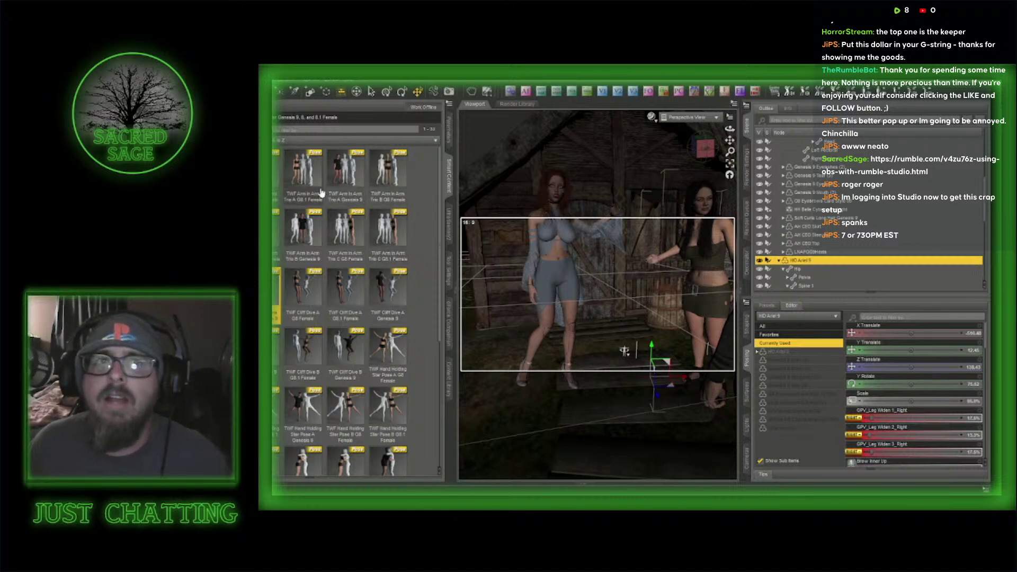
mouse_move(310, 183)
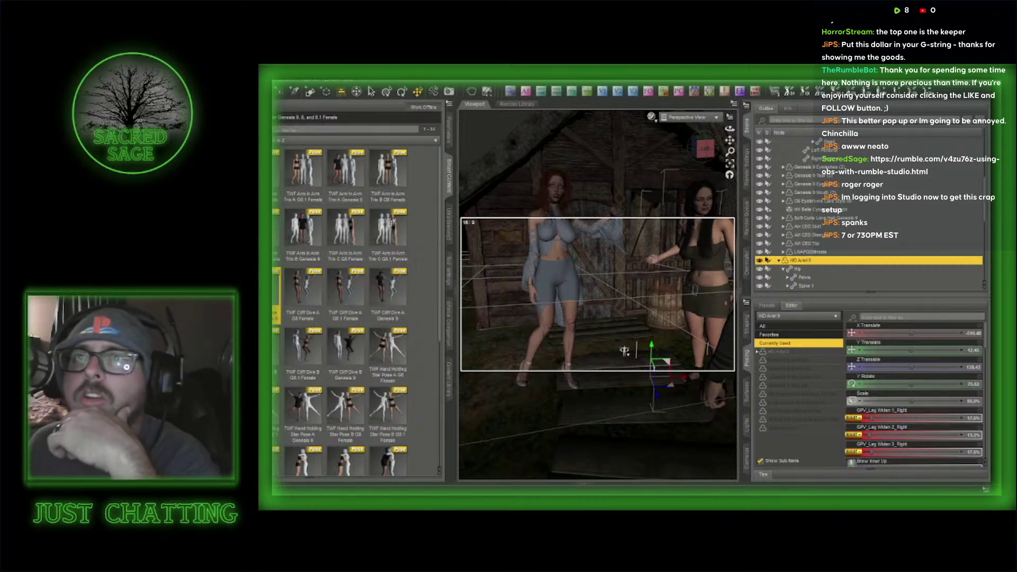
click(351, 175)
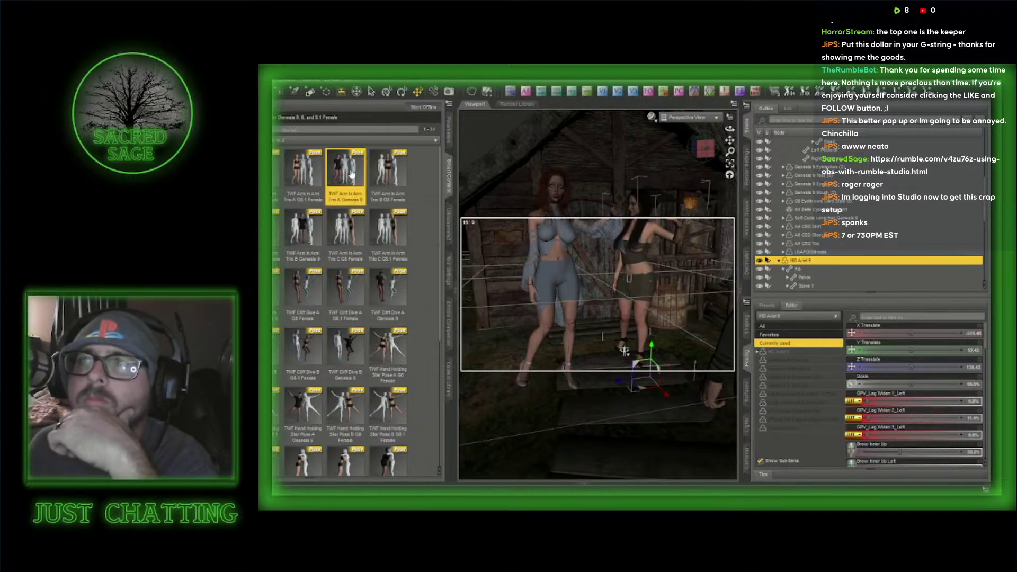
click(554, 260)
double_click(275, 294)
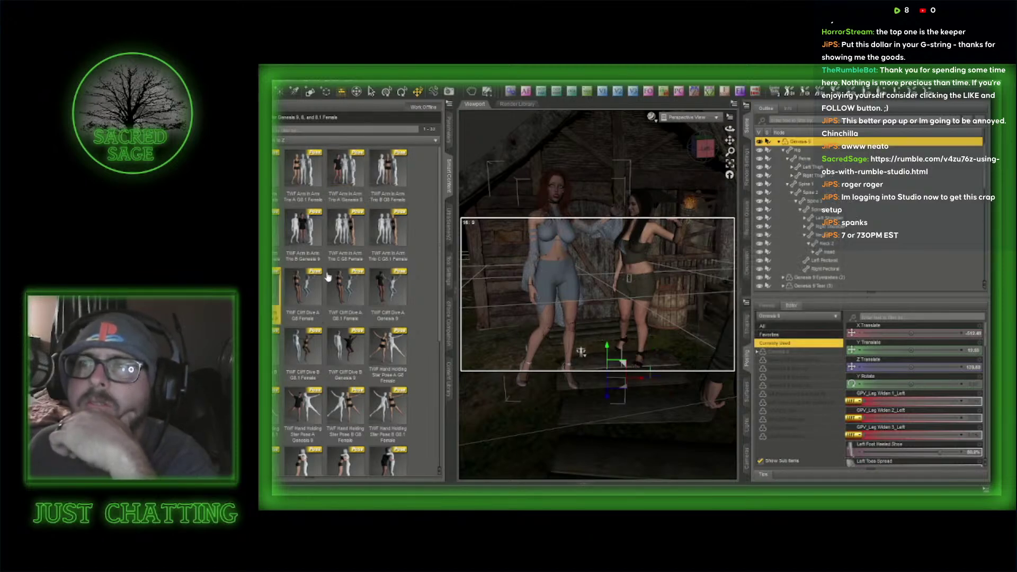
- Turn the redhead around to face forward and move her sideways so she stands clear of the dark-haired woman
click(401, 91)
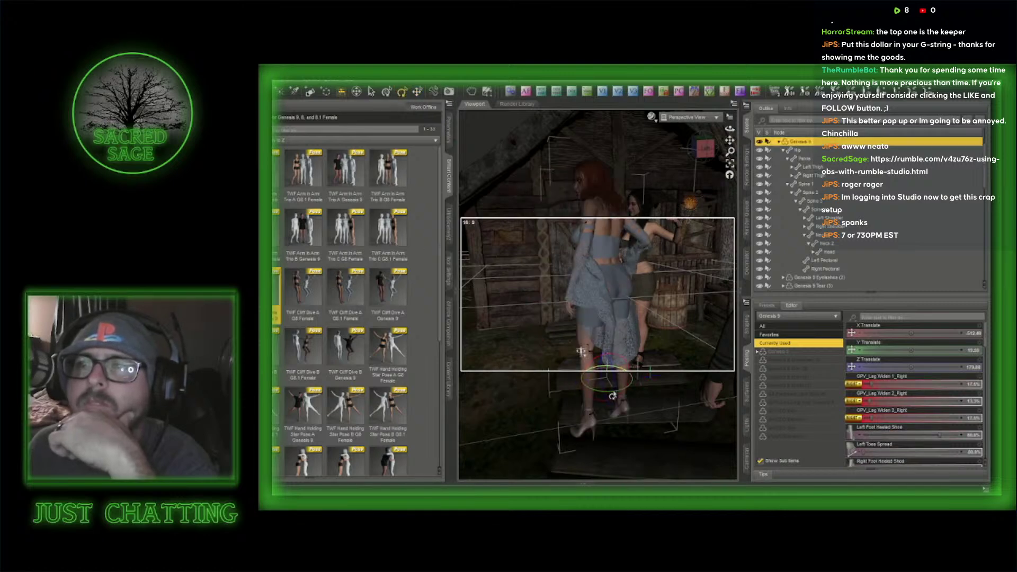
drag(613, 396, 574, 391)
click(417, 91)
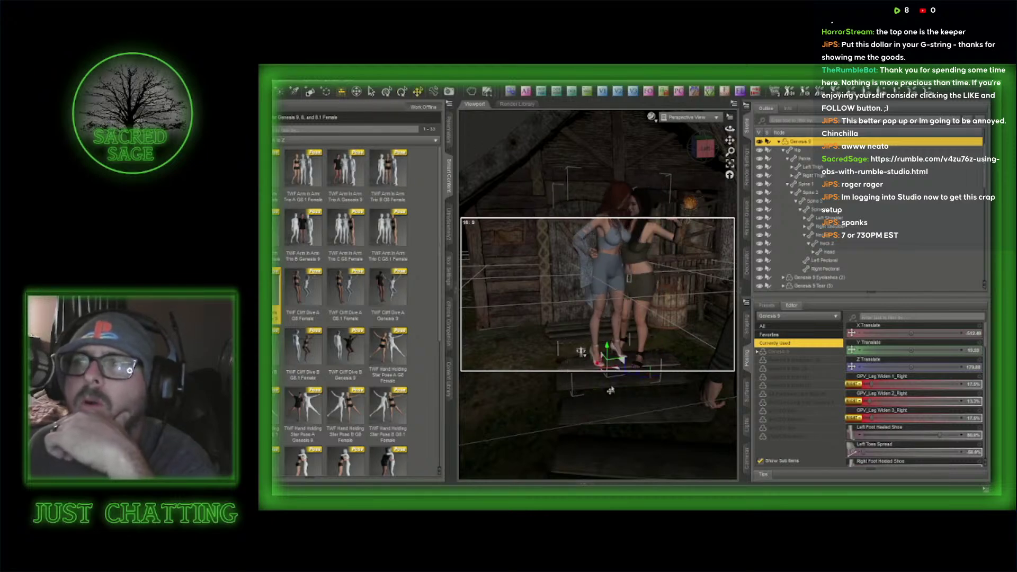
drag(616, 373, 559, 375)
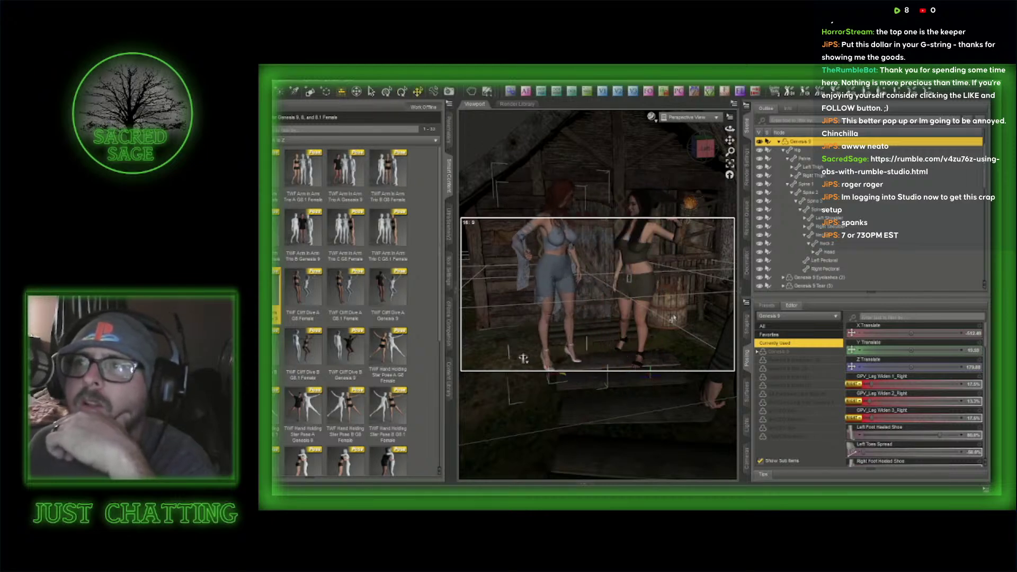
- Reposition the dark-haired woman close beside the redhead in front of the cabin, facing her
click(625, 351)
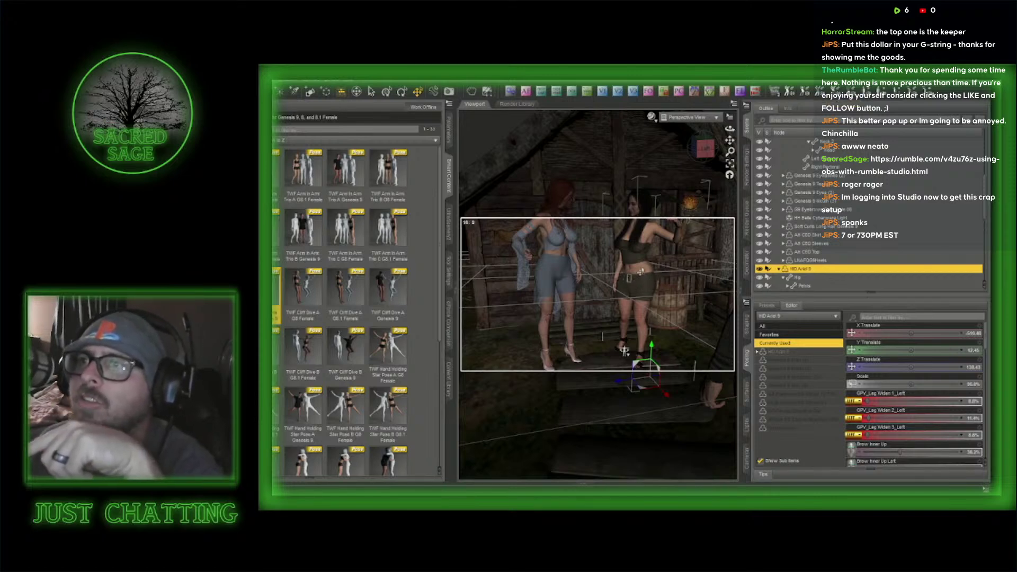
click(792, 94)
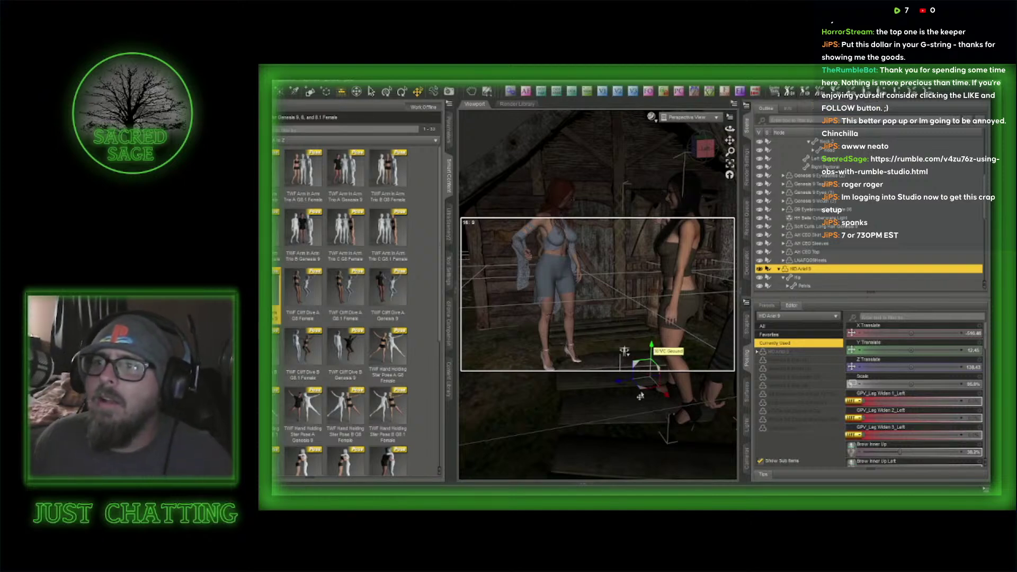
drag(639, 397, 588, 362)
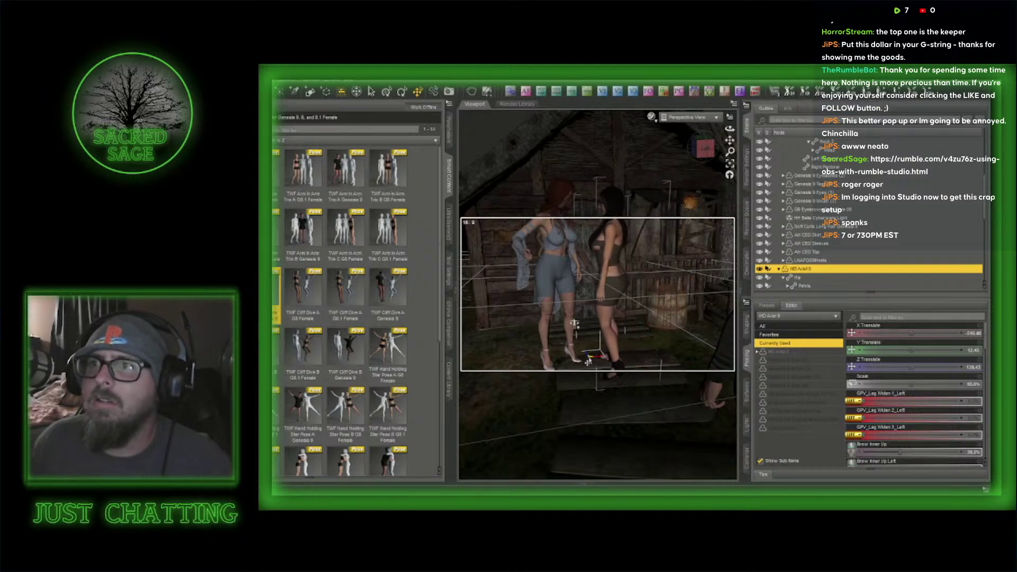
- Turn both women to face forward and move the redhead beside the dark-haired woman in front of the cabin
click(402, 91)
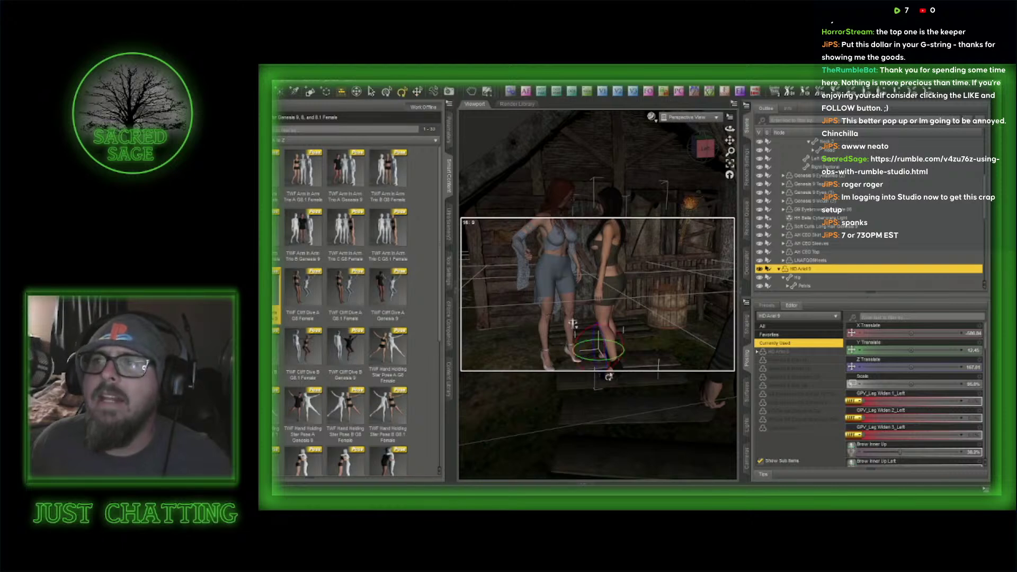
drag(598, 364, 600, 295)
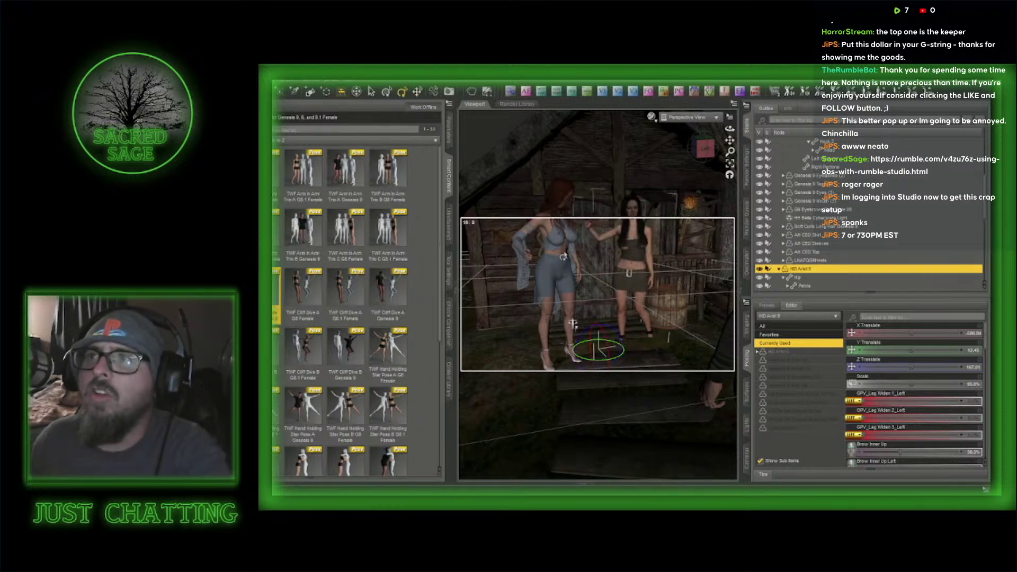
click(563, 256)
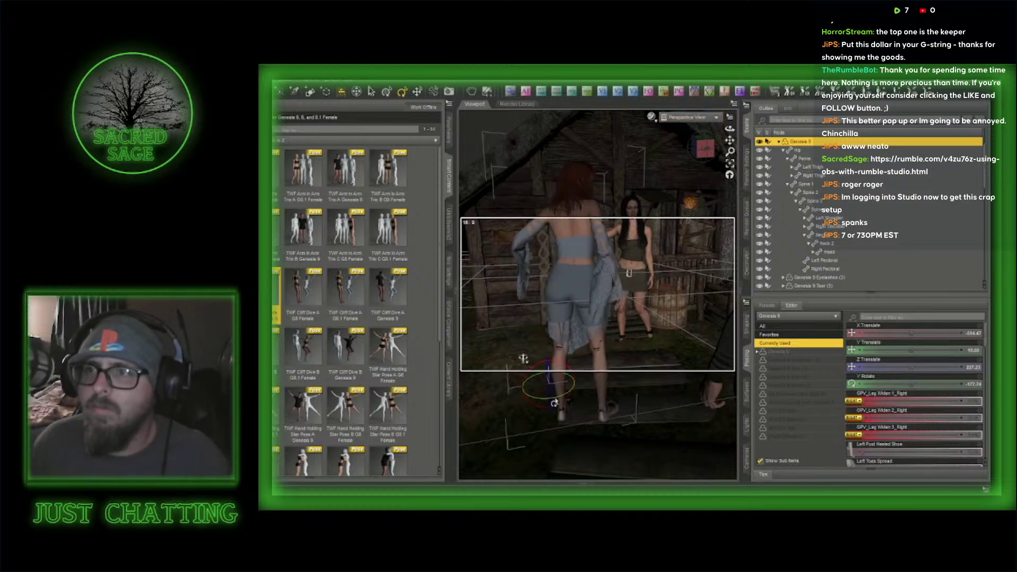
drag(554, 404, 531, 401)
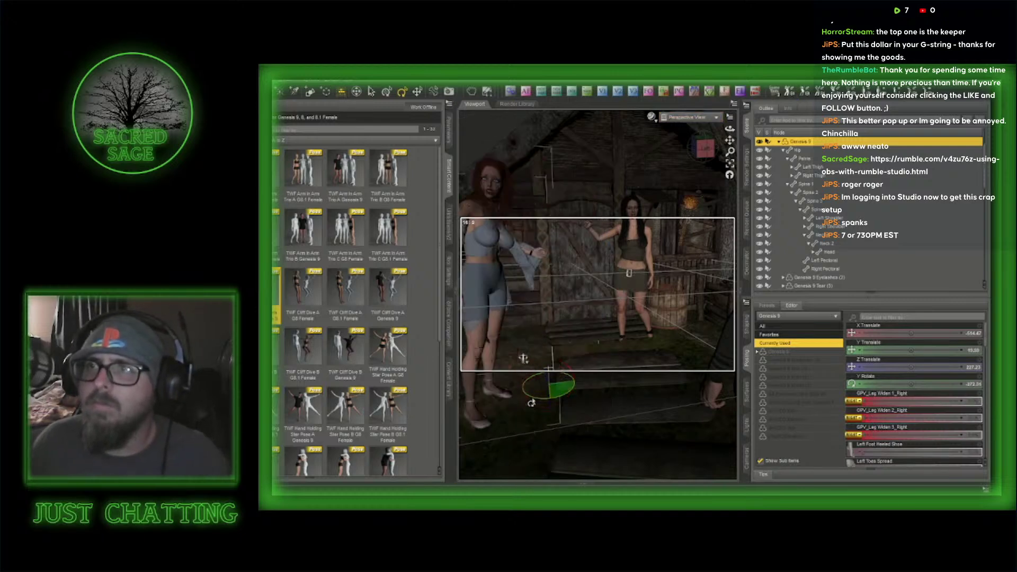
click(417, 91)
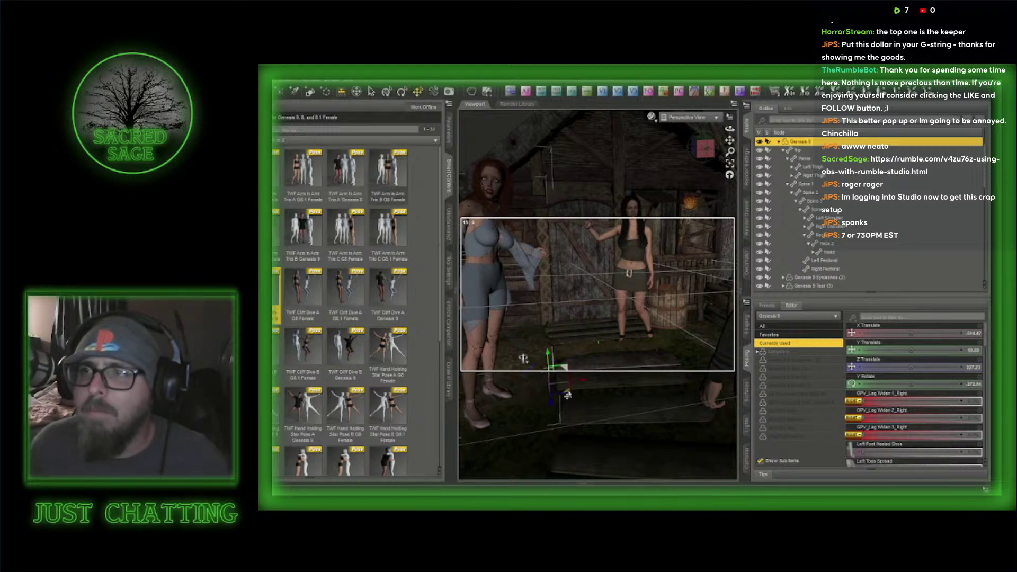
drag(567, 395, 617, 356)
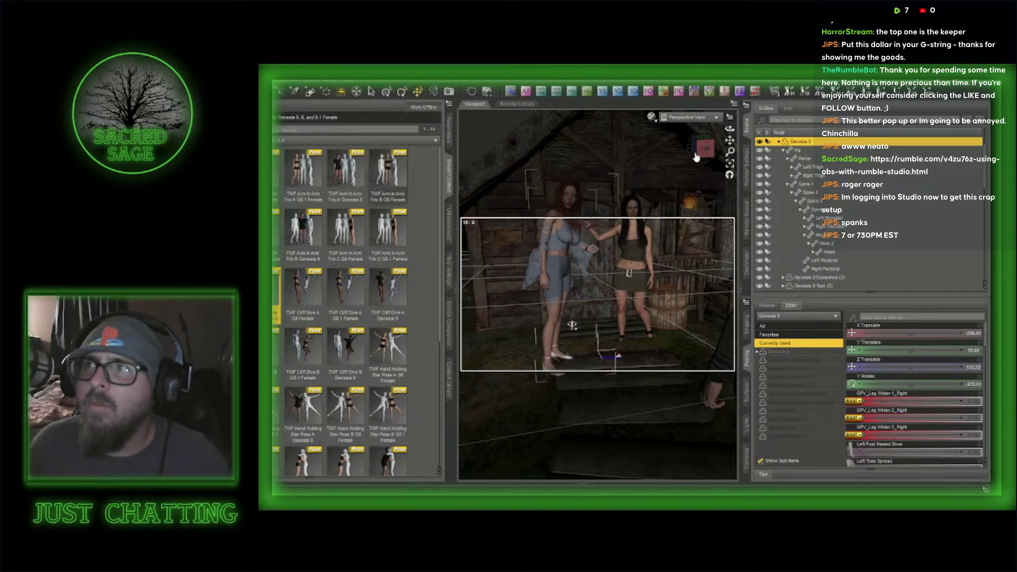
- Move the dark-haired woman up against the redhead so her outstretched arm reaches around her
drag(695, 157, 714, 152)
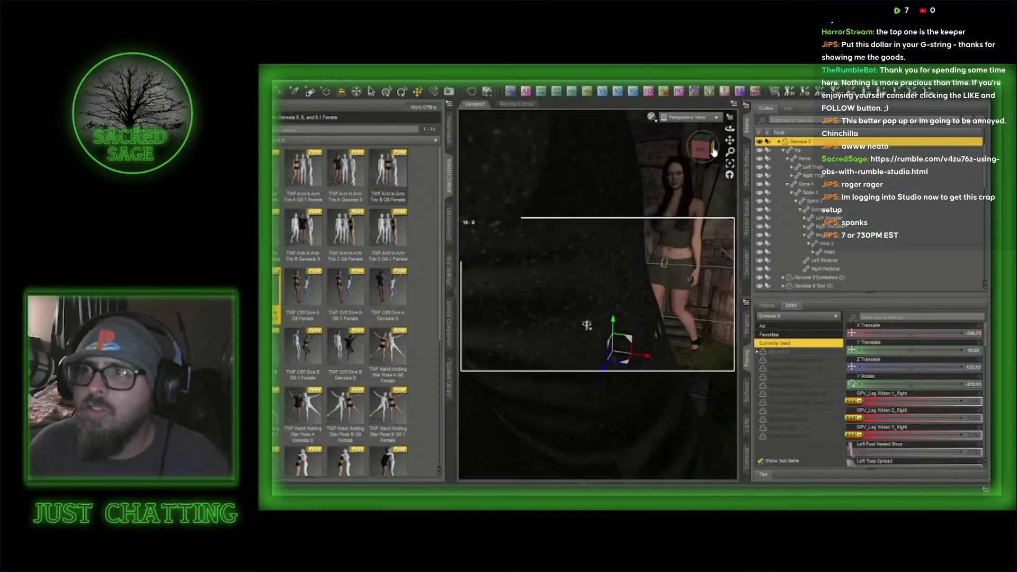
scroll(713, 152, up, 4)
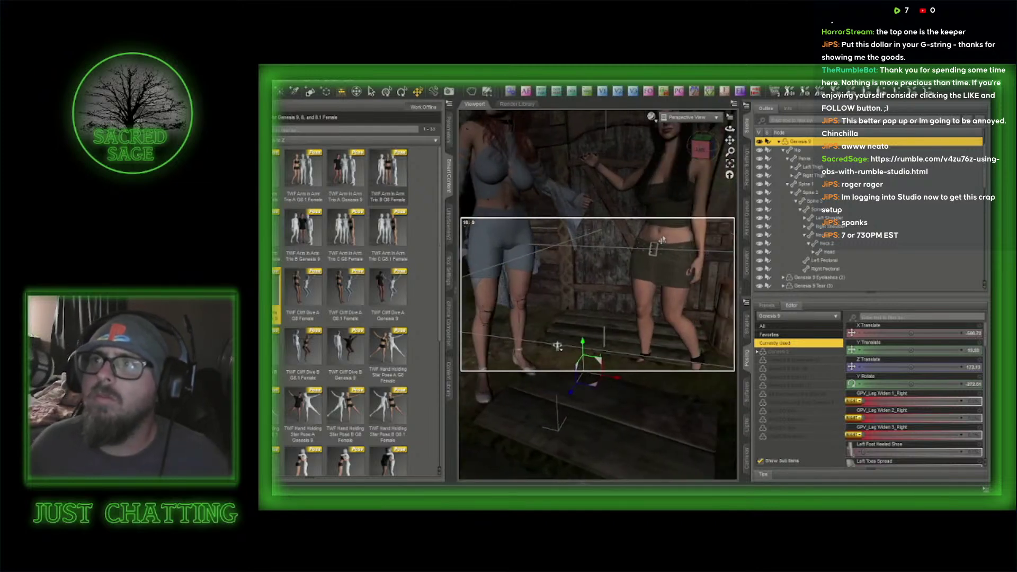
click(667, 297)
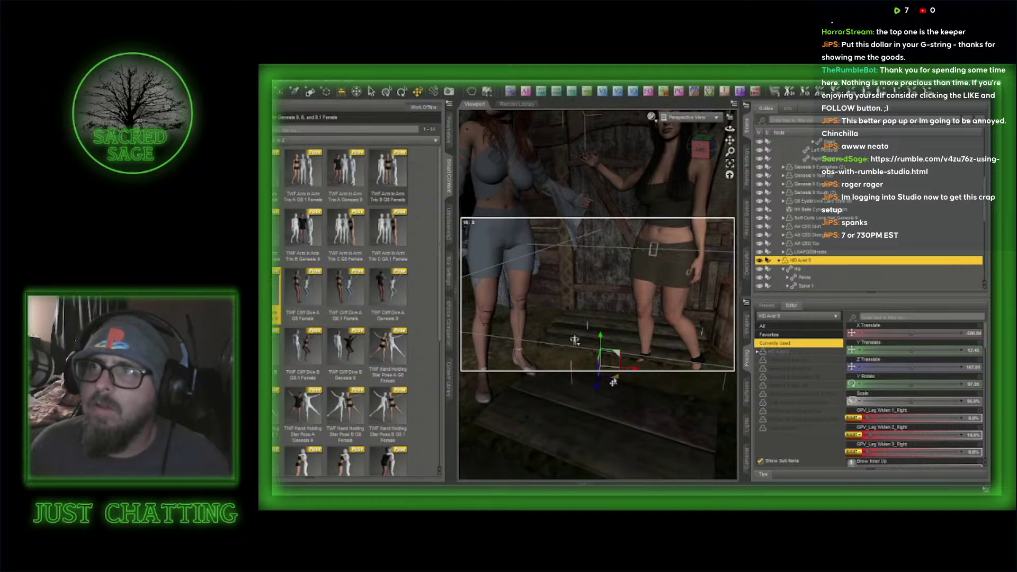
drag(613, 382, 529, 383)
scroll(569, 269, up, 5)
- Set the dark-haired woman's overall Scale to 100%
drag(730, 140, 615, 323)
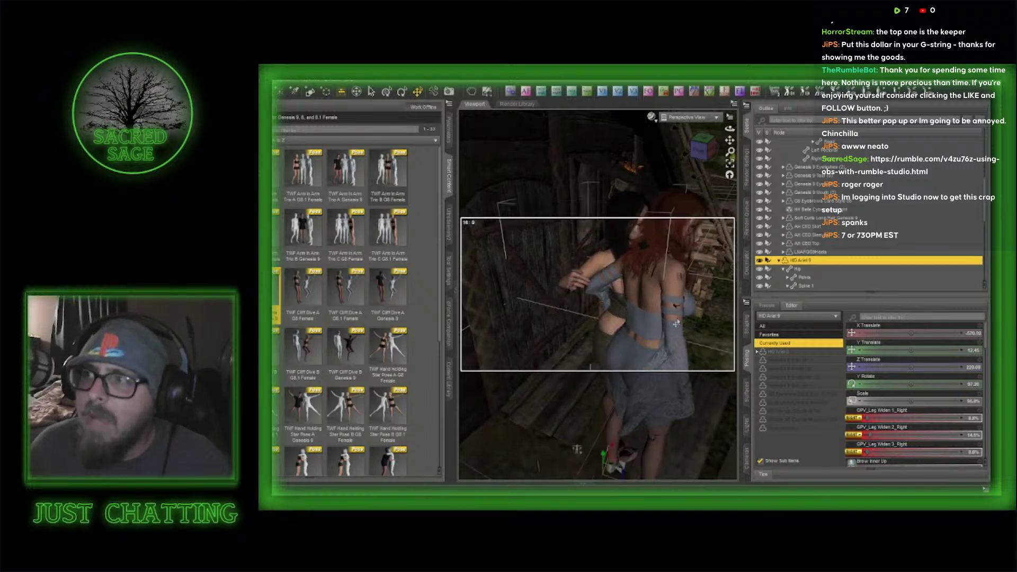
click(448, 130)
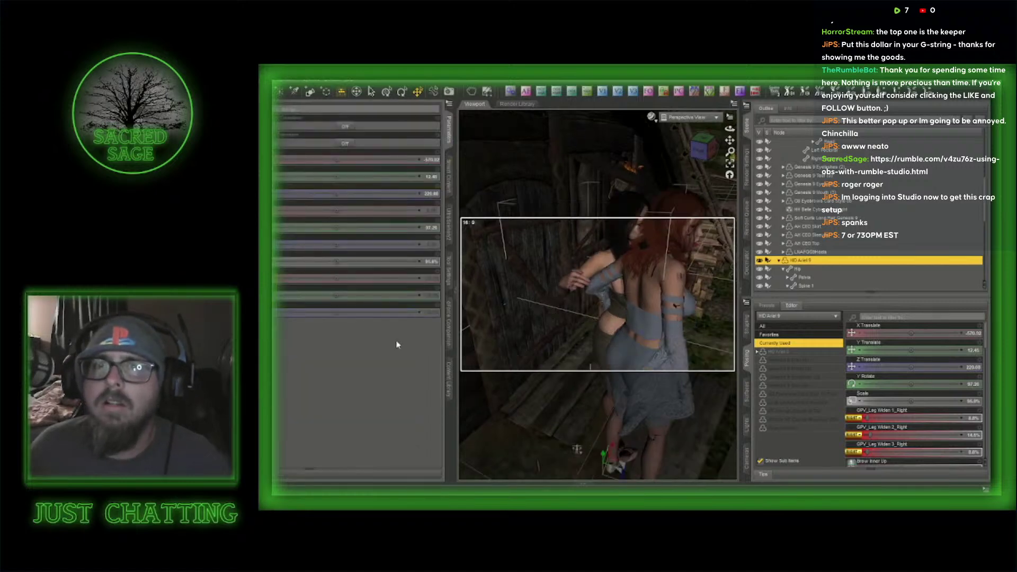
click(431, 264)
text(100)
key(Return)
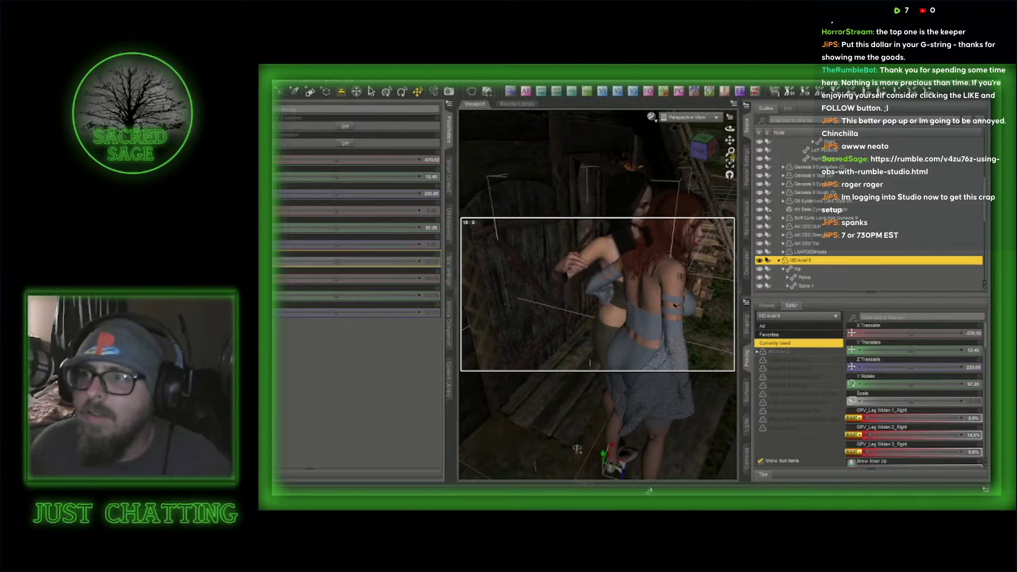
- Rotate the dark-haired woman to about 142 degrees around her vertical axis and shift her position relative to the redhead
click(402, 91)
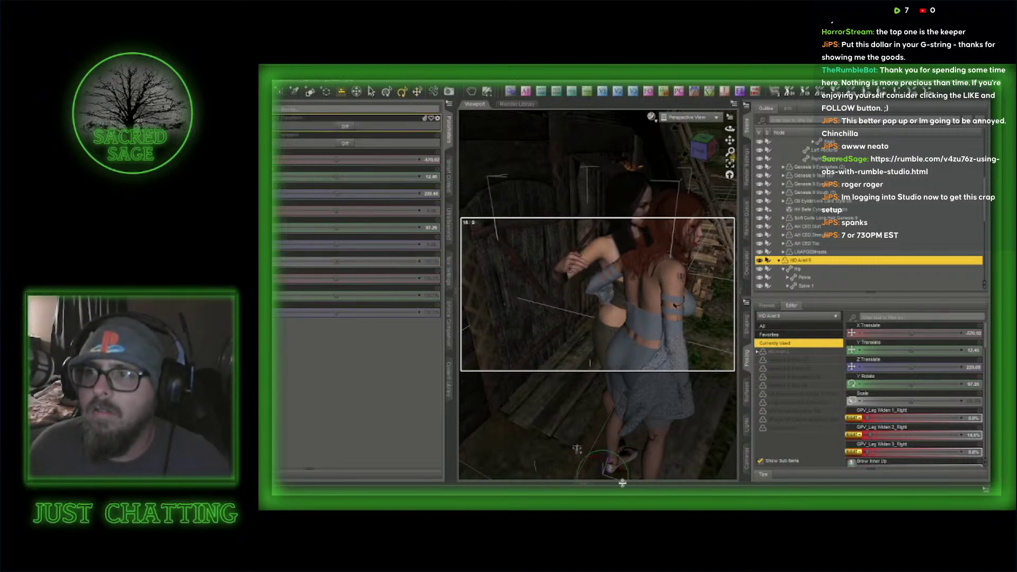
drag(623, 468, 632, 430)
middle_drag(631, 430, 633, 439)
click(418, 92)
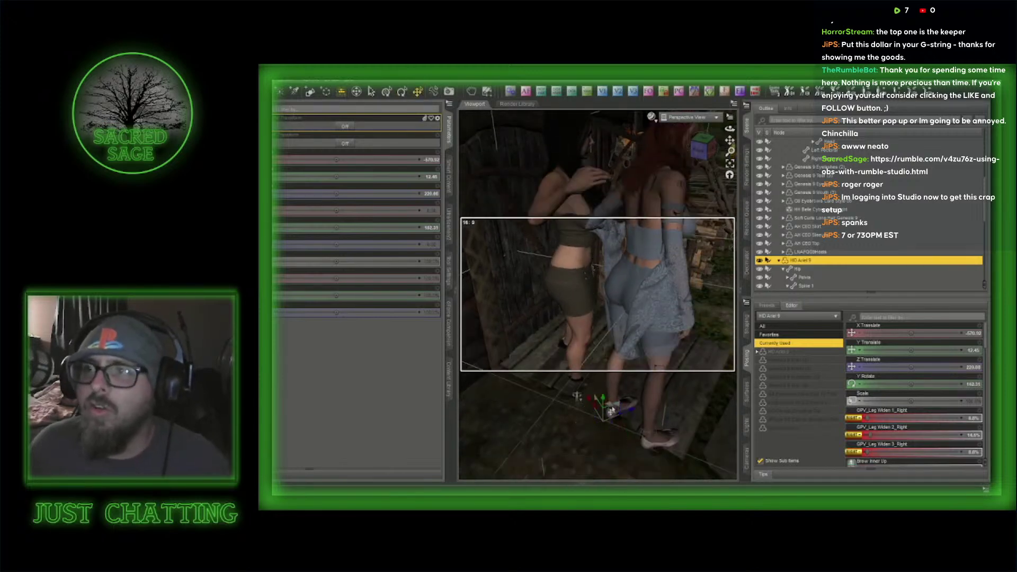
drag(704, 151, 652, 345)
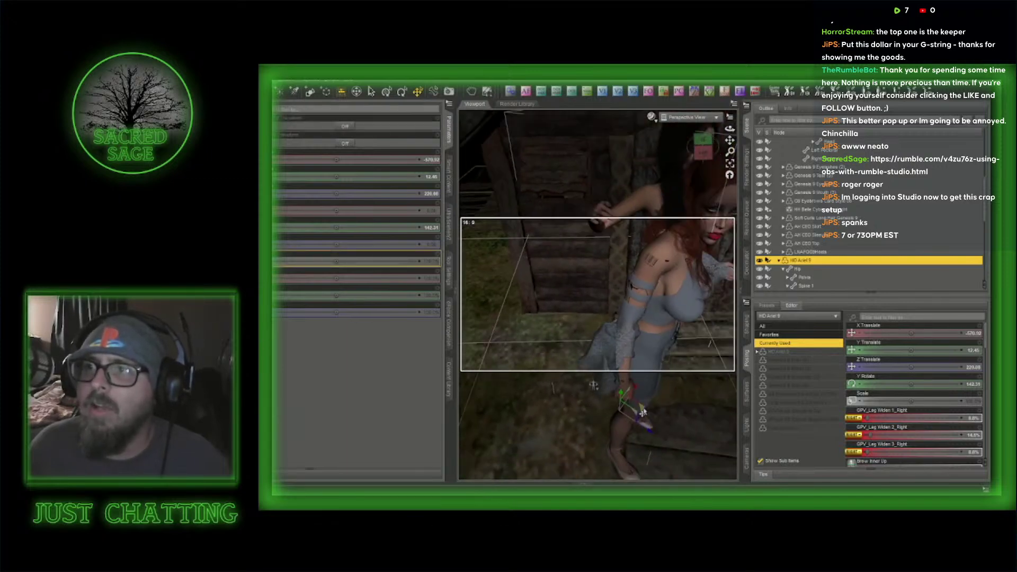
drag(642, 412, 665, 433)
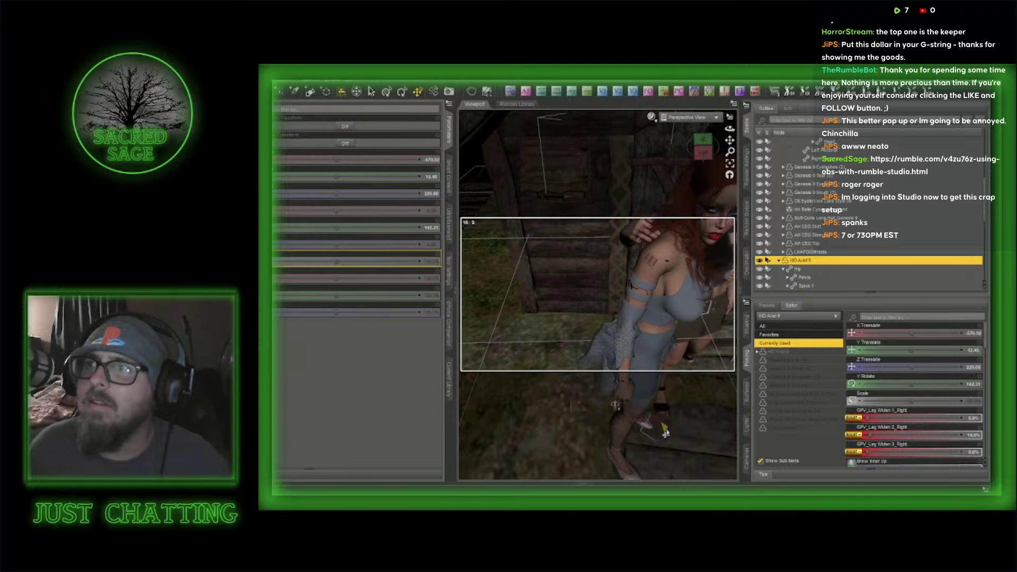
- Reduce the dark-haired woman's Y rotation to about 131 degrees and move her closer to the redhead's side
click(730, 164)
mouse_move(704, 151)
mouse_down()
mouse_move(675, 143)
mouse_move(729, 172)
mouse_move(712, 155)
mouse_up()
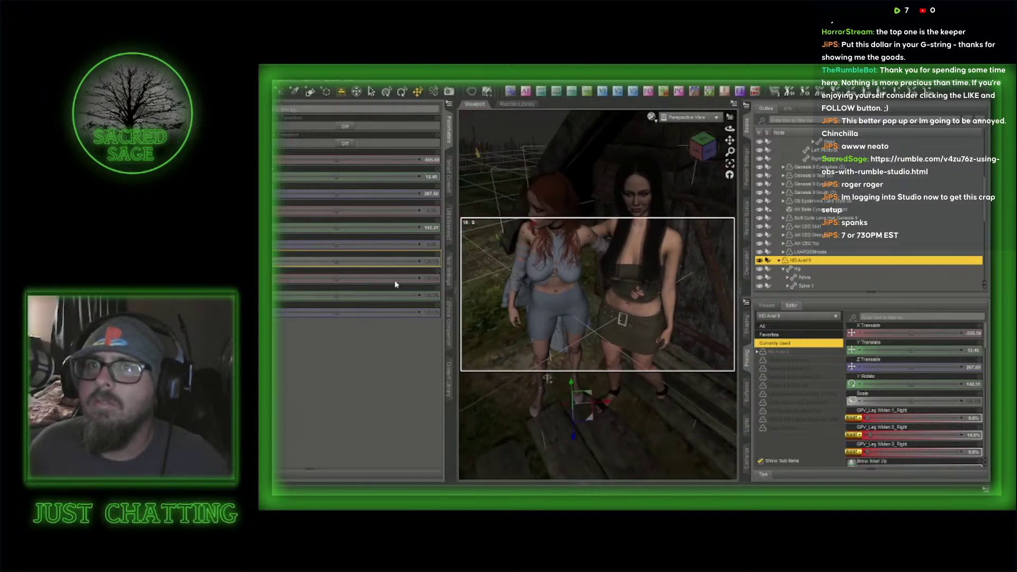
drag(336, 227, 309, 227)
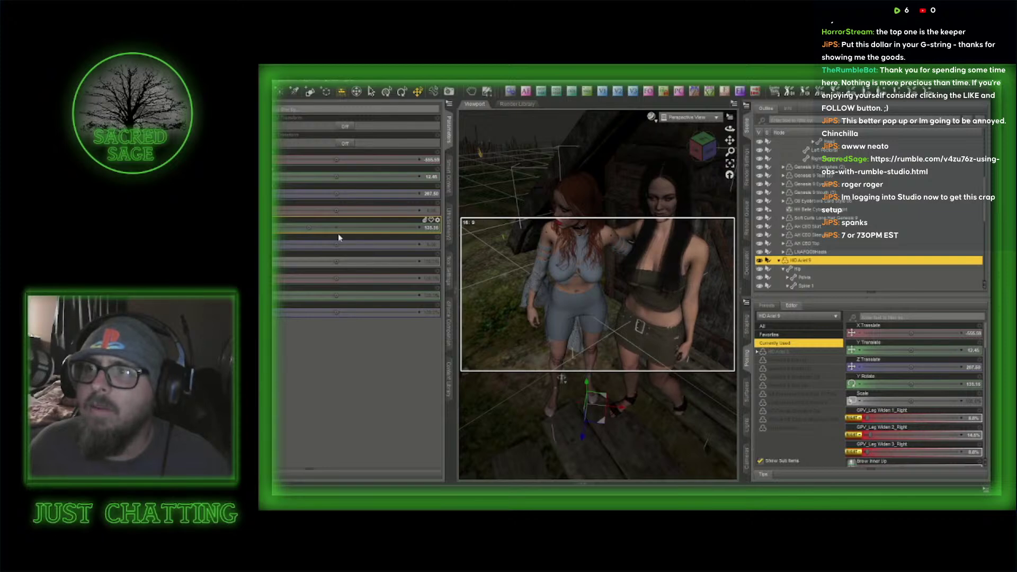
drag(602, 425, 587, 428)
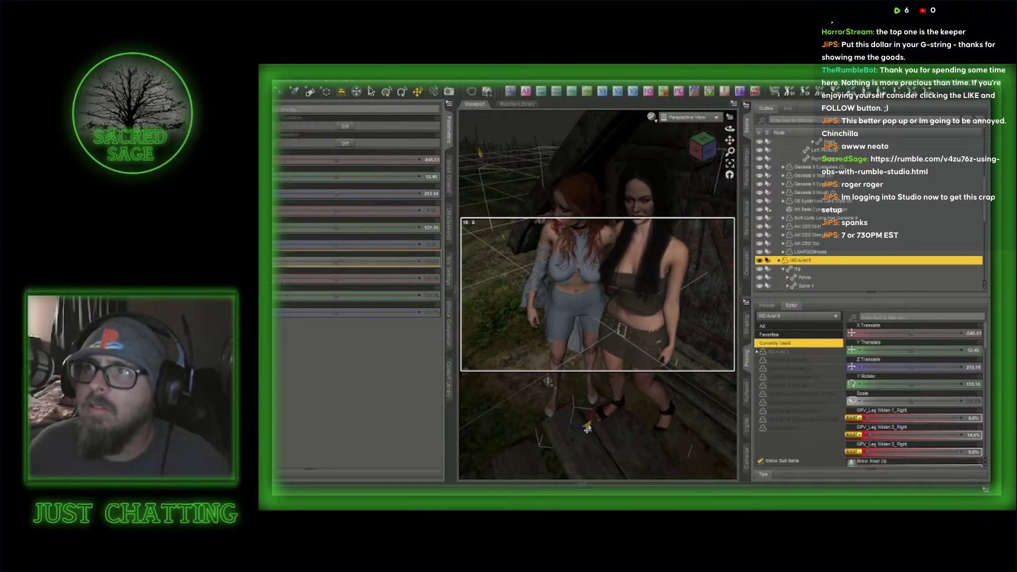
- Pull the dark-haired woman's right hand farther across the redhead's shoulder, letting the arm follow
drag(703, 150, 695, 157)
scroll(688, 165, up, 5)
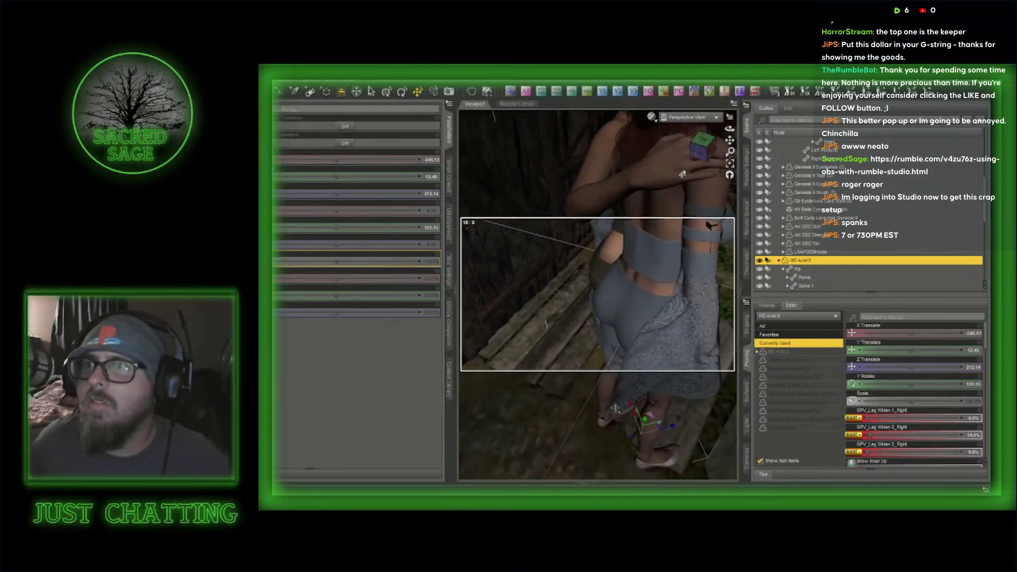
middle_drag(683, 127, 682, 174)
middle_drag(638, 203, 630, 262)
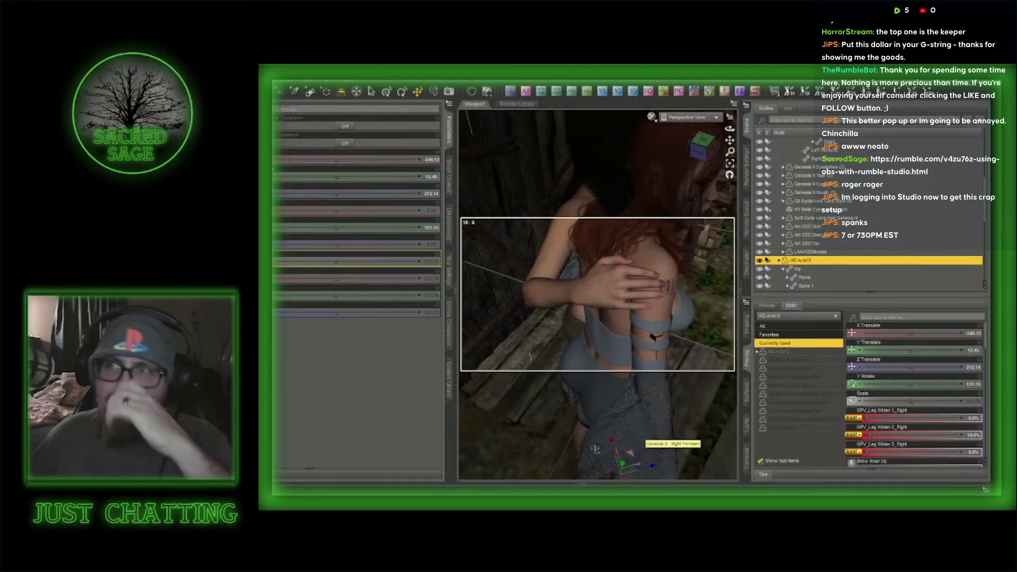
click(605, 291)
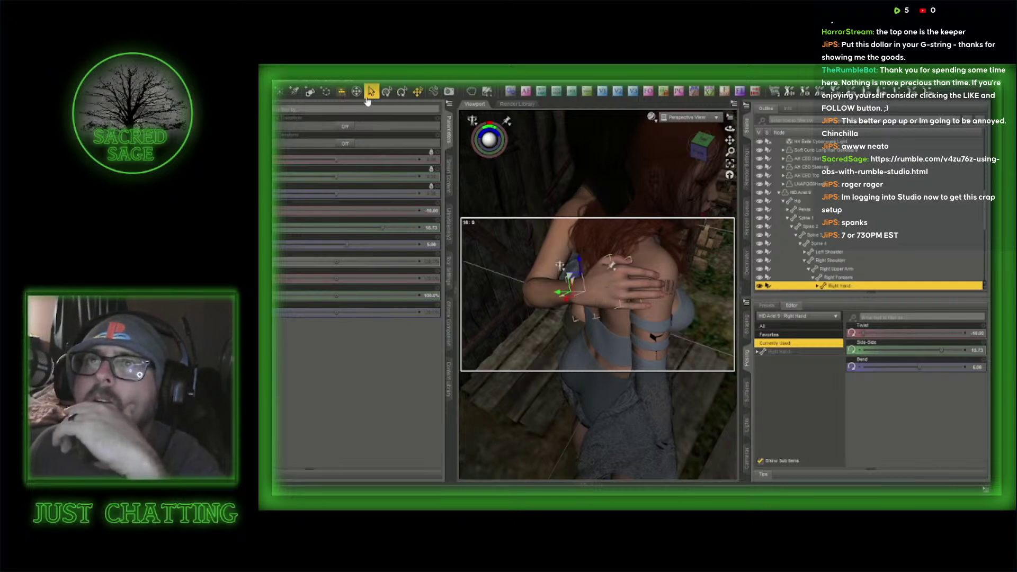
click(387, 91)
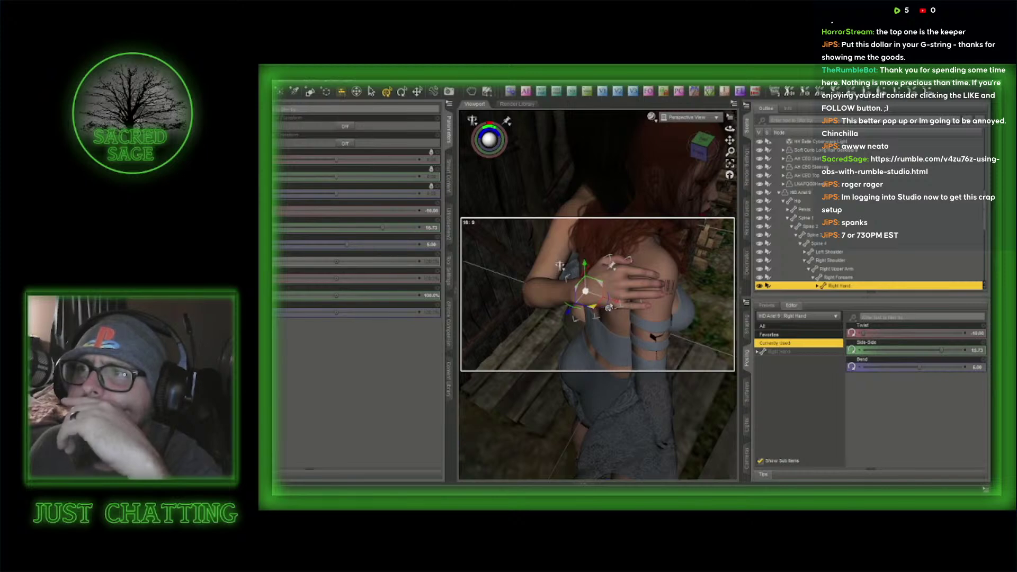
drag(609, 307, 621, 311)
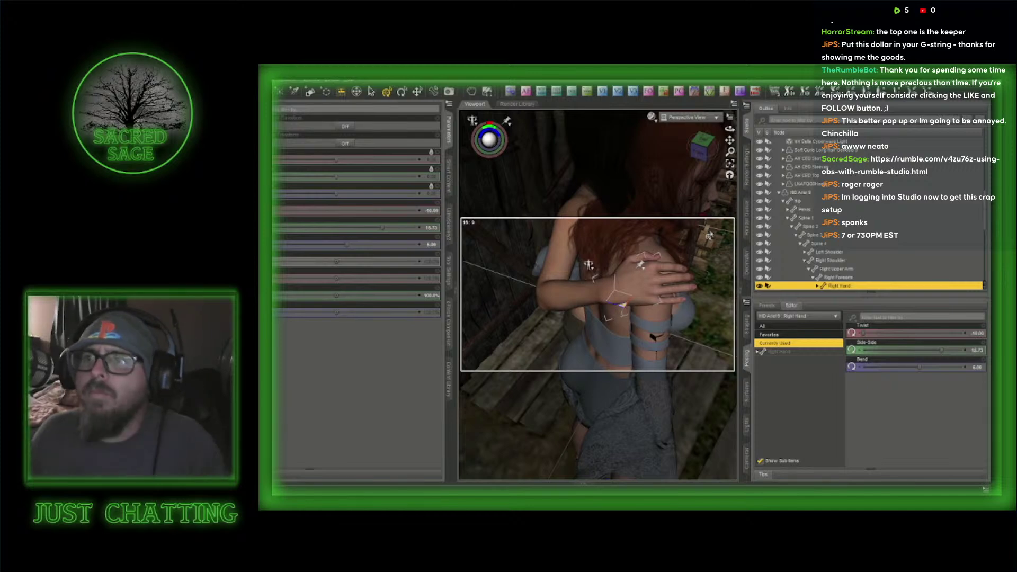
- Straighten the redhead's left forearm slightly behind the dark-haired woman using its Bend value
mouse_move(709, 154)
mouse_down()
mouse_move(620, 137)
mouse_move(703, 167)
mouse_up()
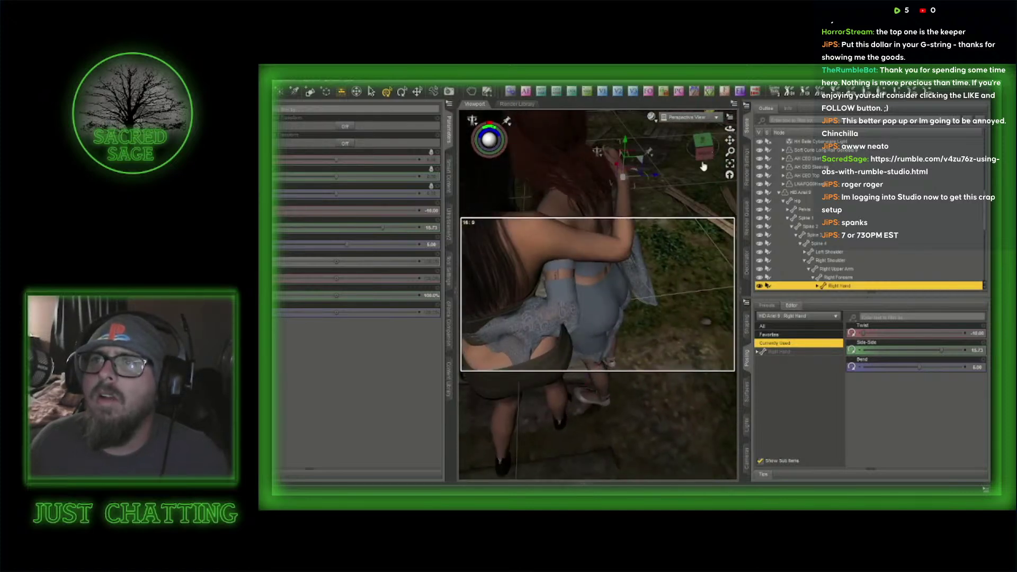
click(527, 329)
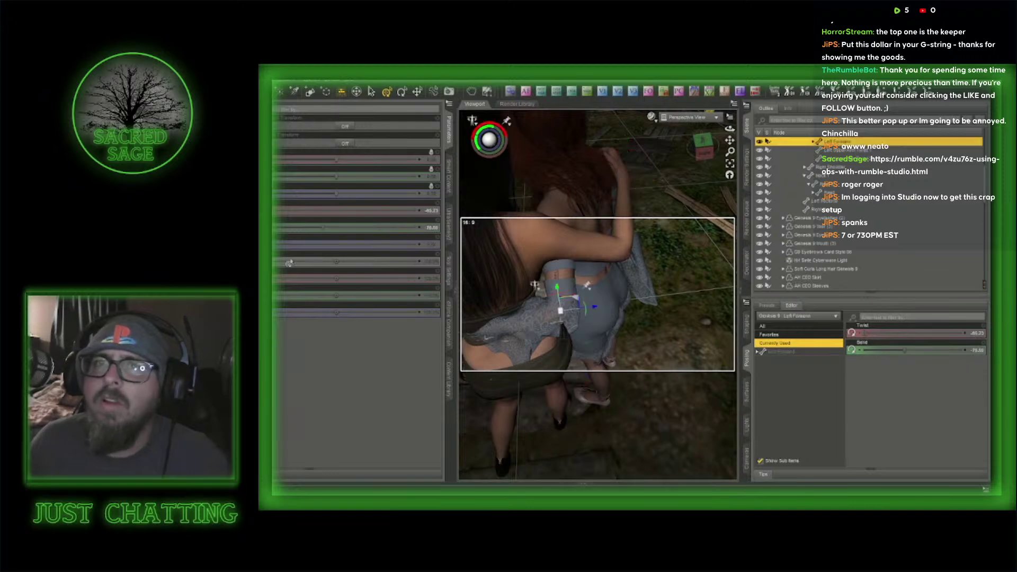
drag(321, 227, 335, 227)
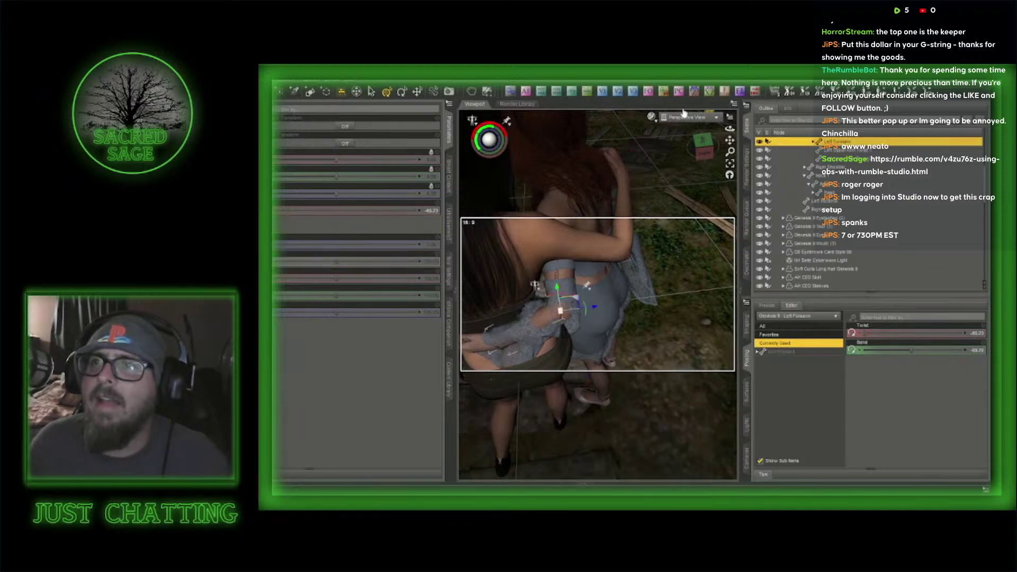
- Hide the dark-haired woman's figure to expose the redhead's left arm from the front
mouse_move(704, 155)
mouse_down()
mouse_move(713, 155)
mouse_move(704, 150)
mouse_up()
scroll(527, 321, down, 2)
scroll(528, 340, down, 1)
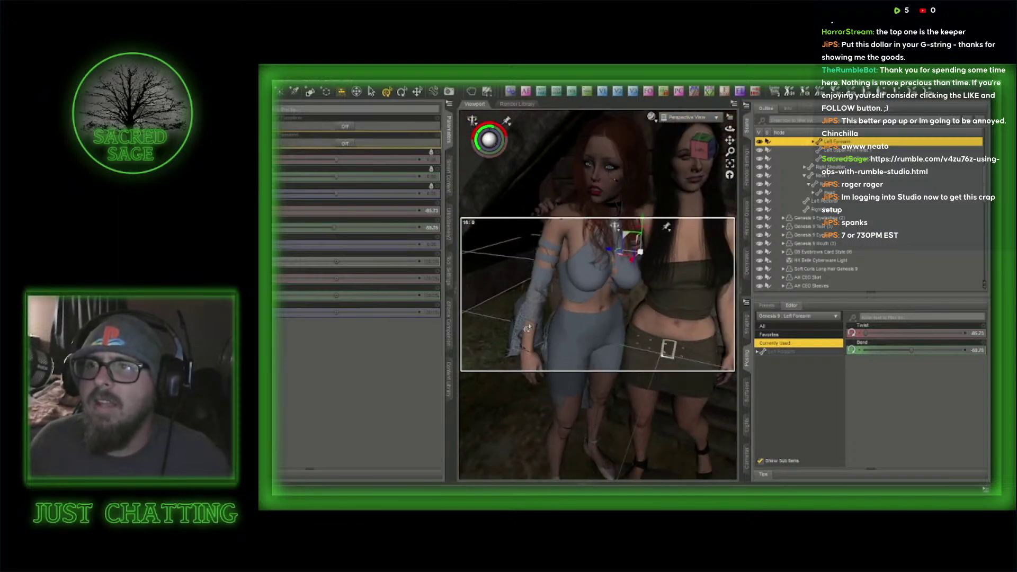
click(691, 332)
click(759, 260)
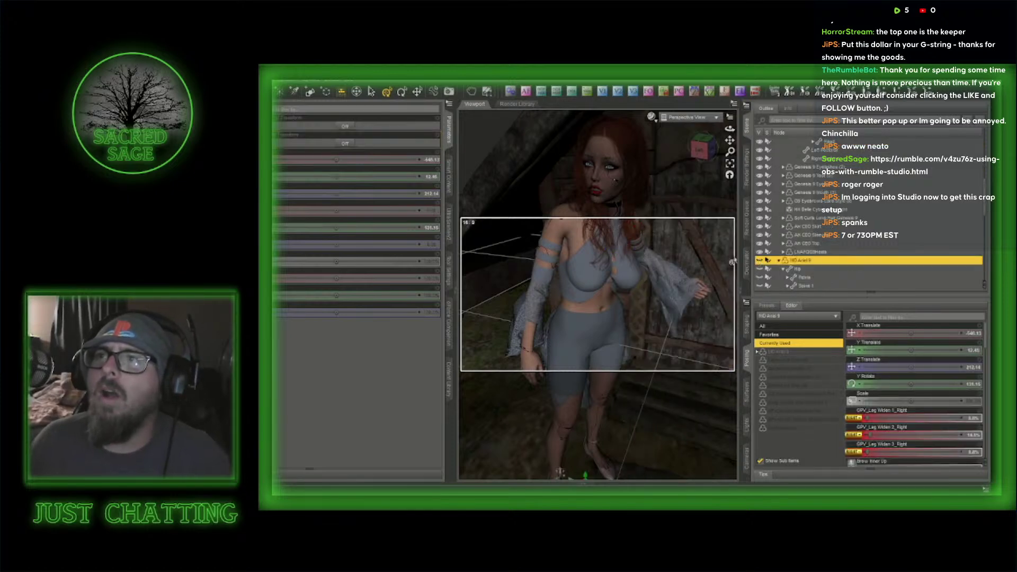
- Hide the Michael 9 HD figure standing in front of the cabin and frame the redhead closely
click(602, 307)
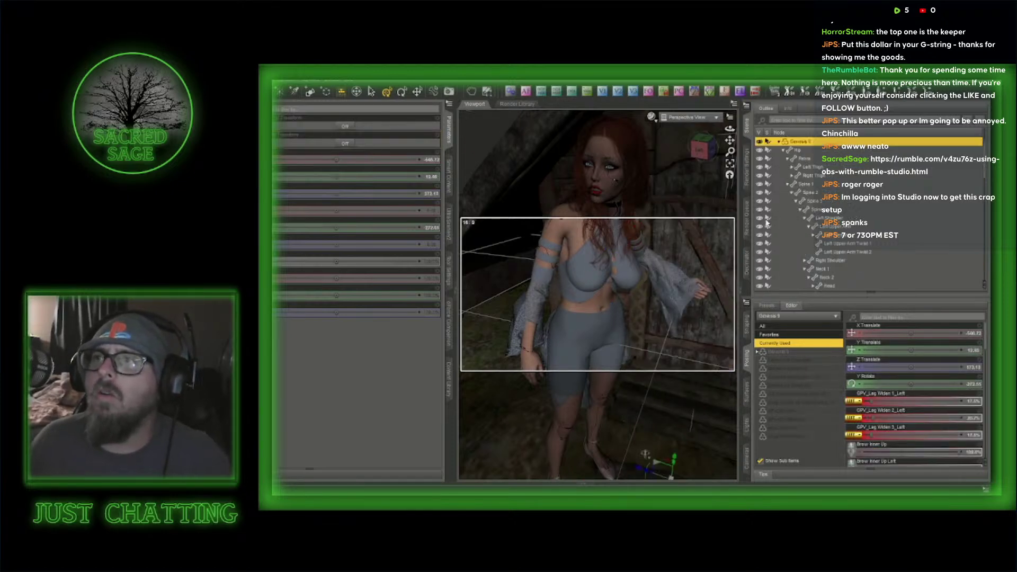
scroll(652, 320, down, 5)
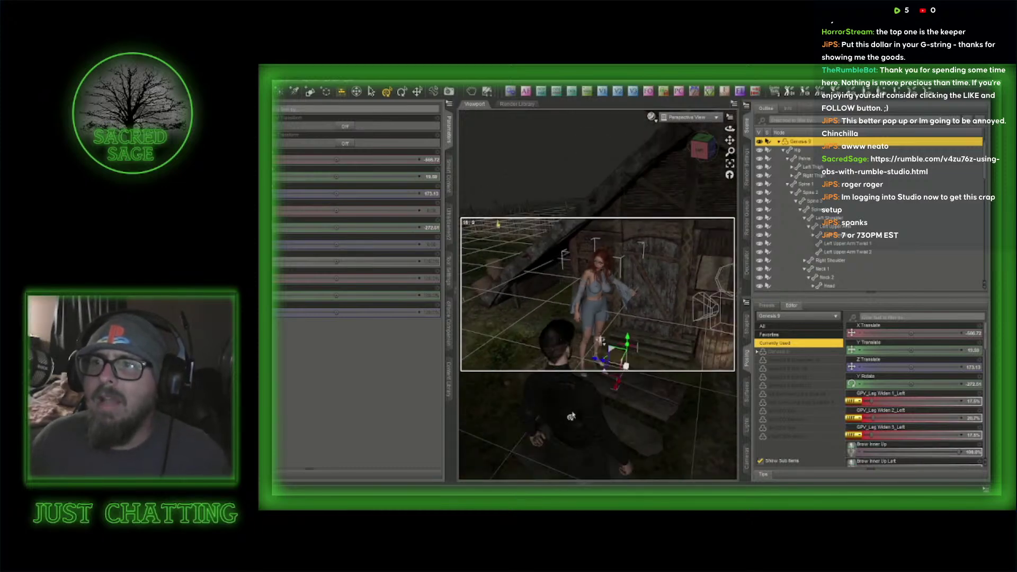
click(571, 417)
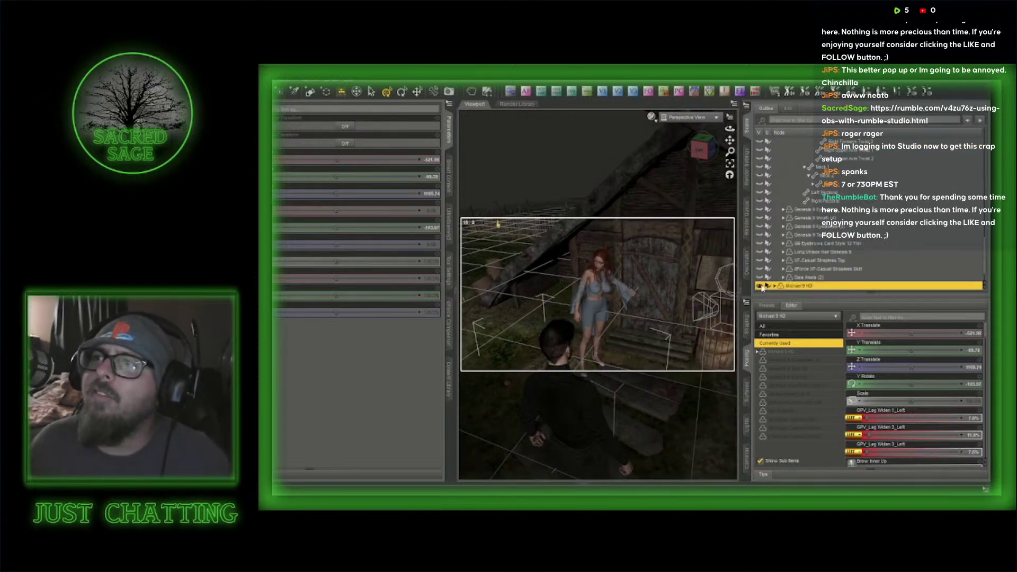
click(759, 286)
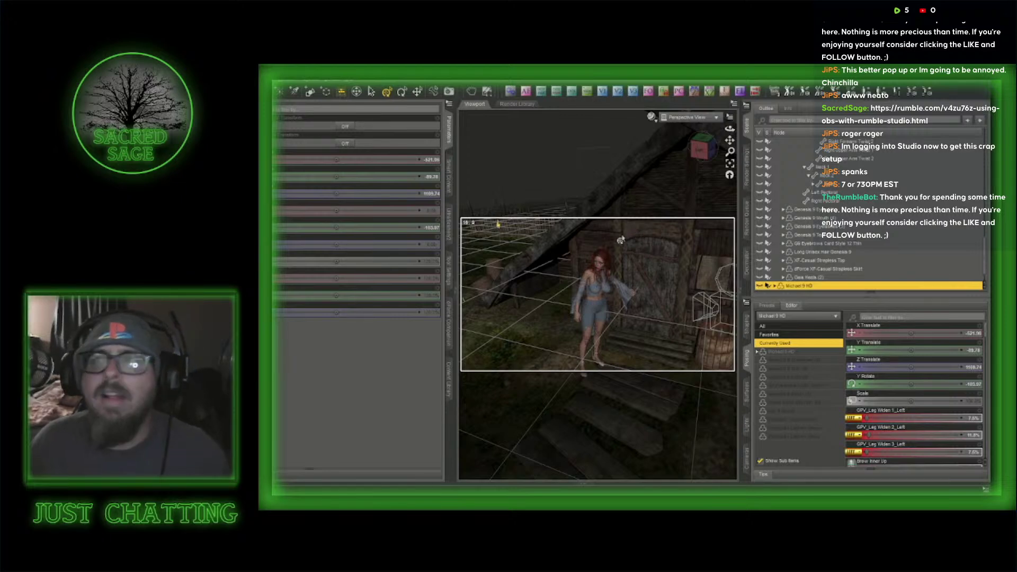
scroll(649, 241, up, 5)
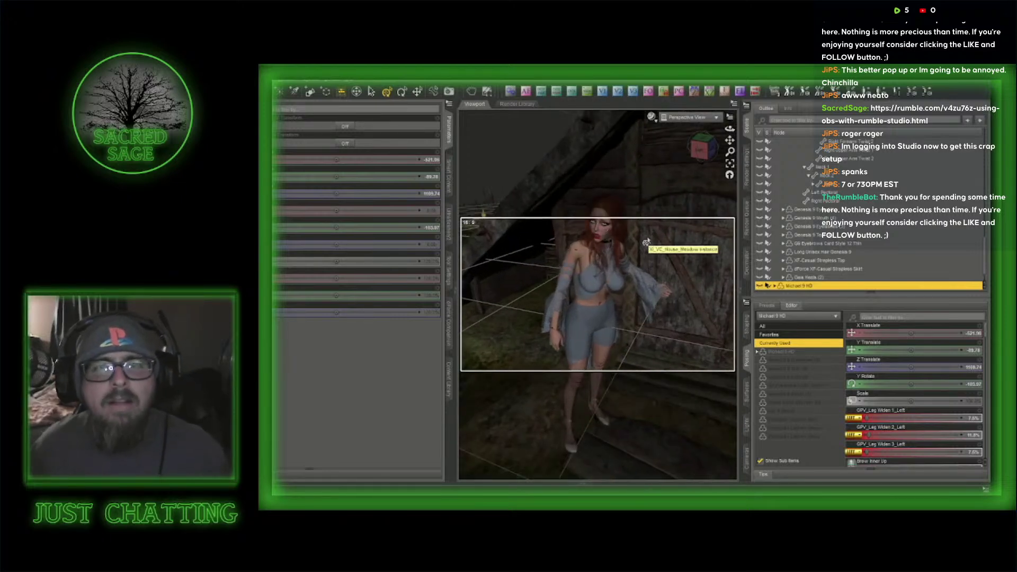
scroll(605, 255, up, 2)
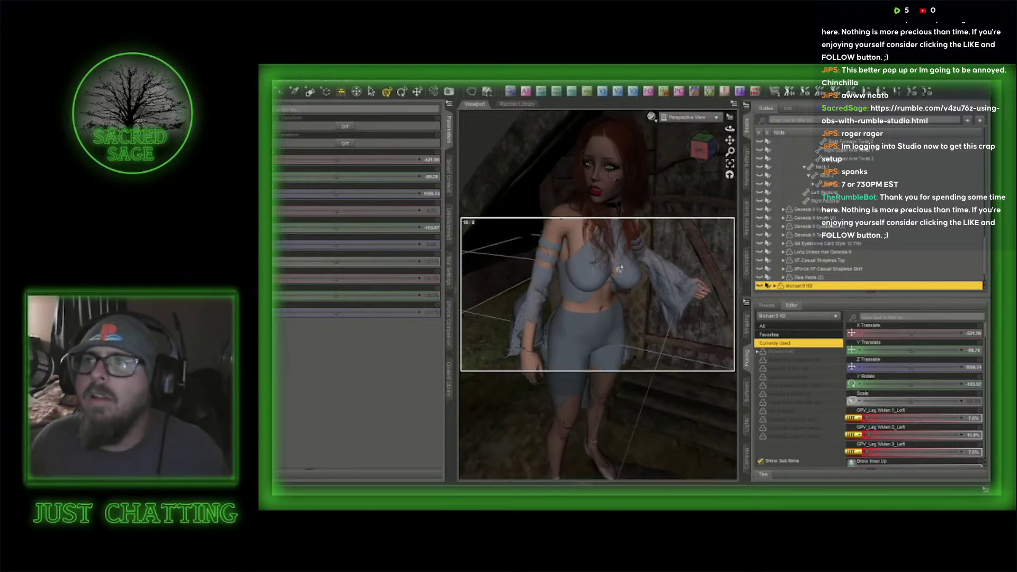
- Run a dForce simulation on the checked clothing items so the redhead's sleeves drape over her posed arms
click(609, 308)
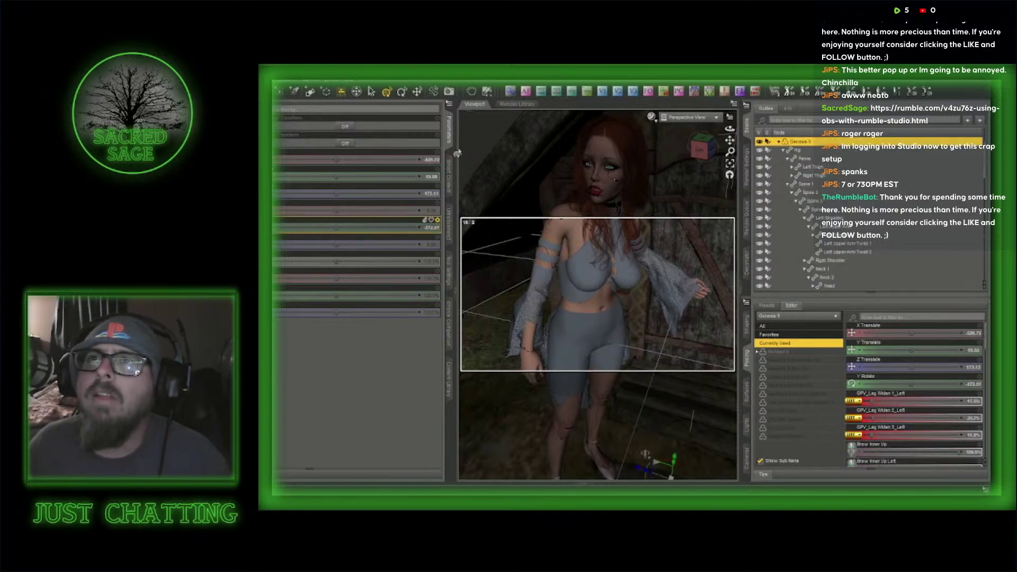
click(450, 331)
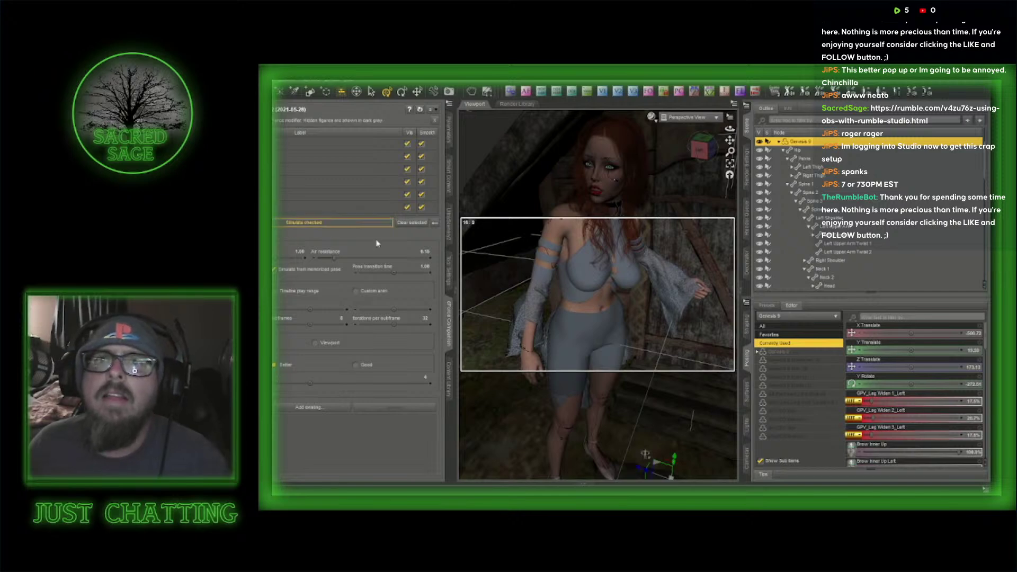
click(327, 225)
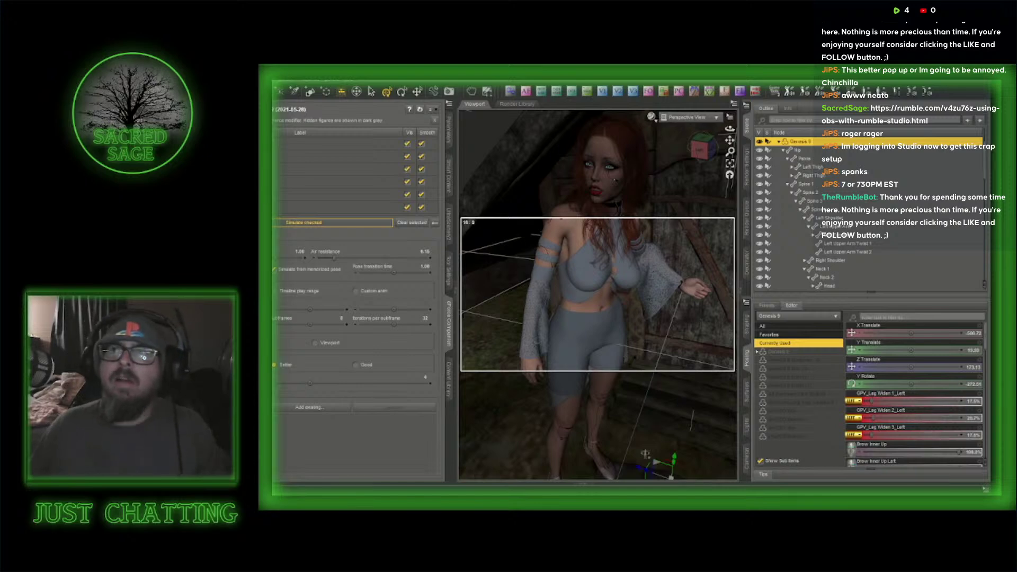
- Show the dark-haired woman's figure again beside the redhead and frame both women from the front
click(779, 144)
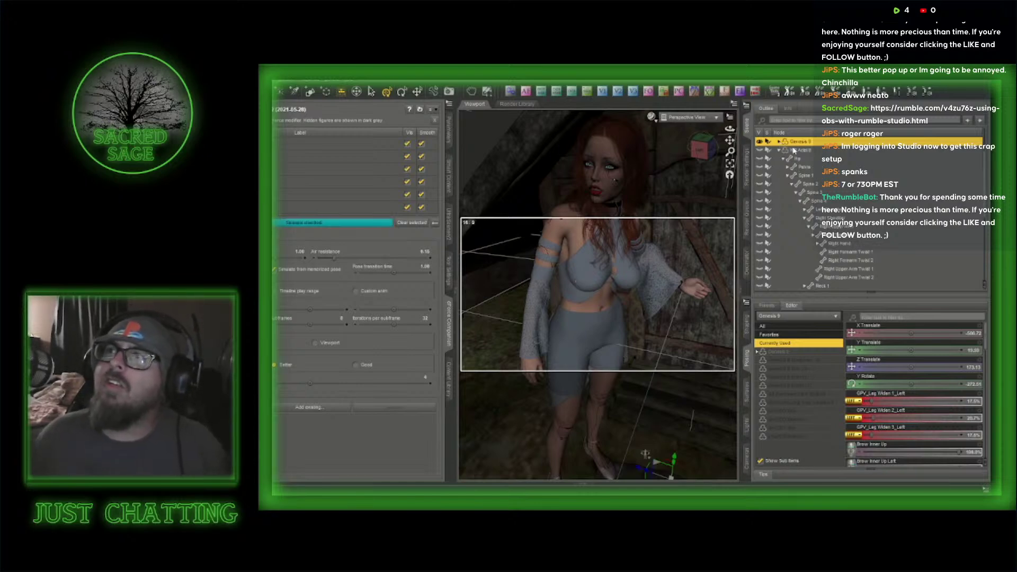
click(773, 150)
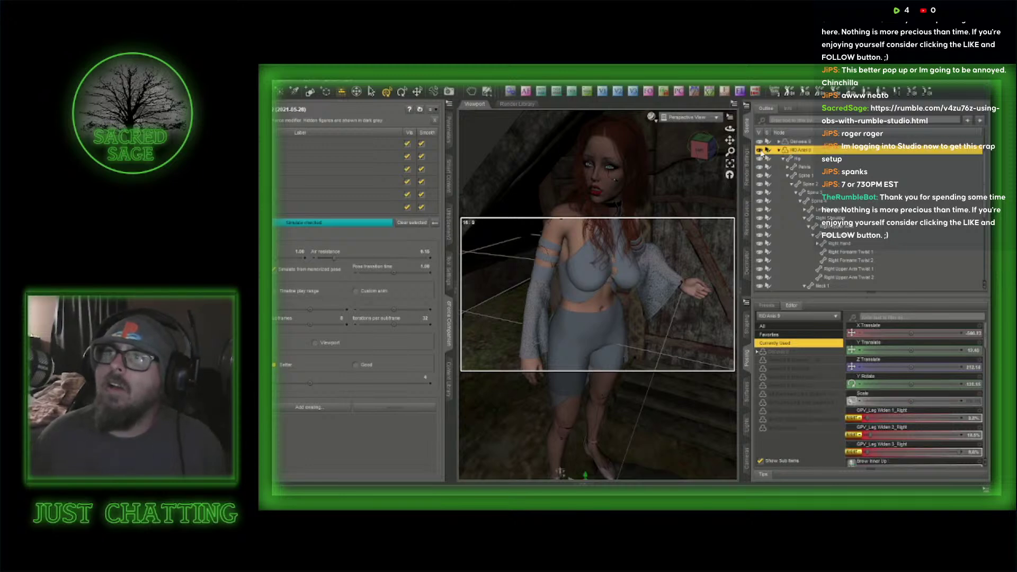
click(759, 150)
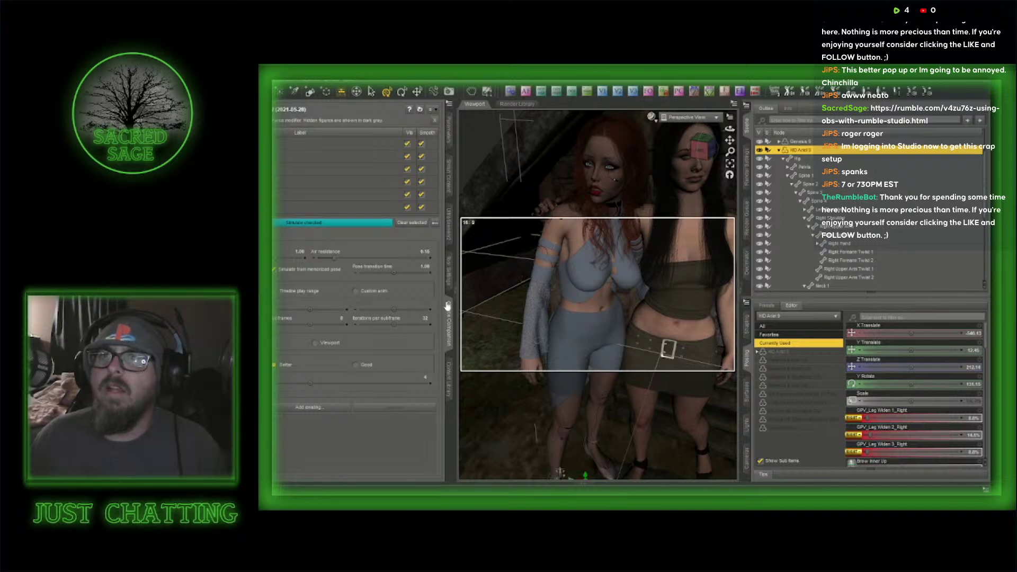
click(450, 138)
drag(703, 158, 707, 150)
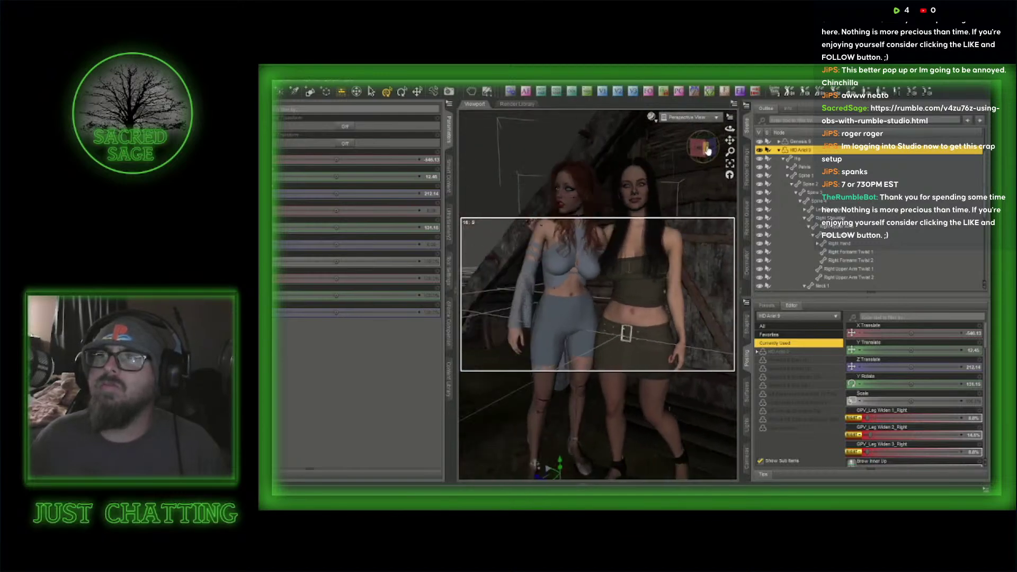
click(457, 133)
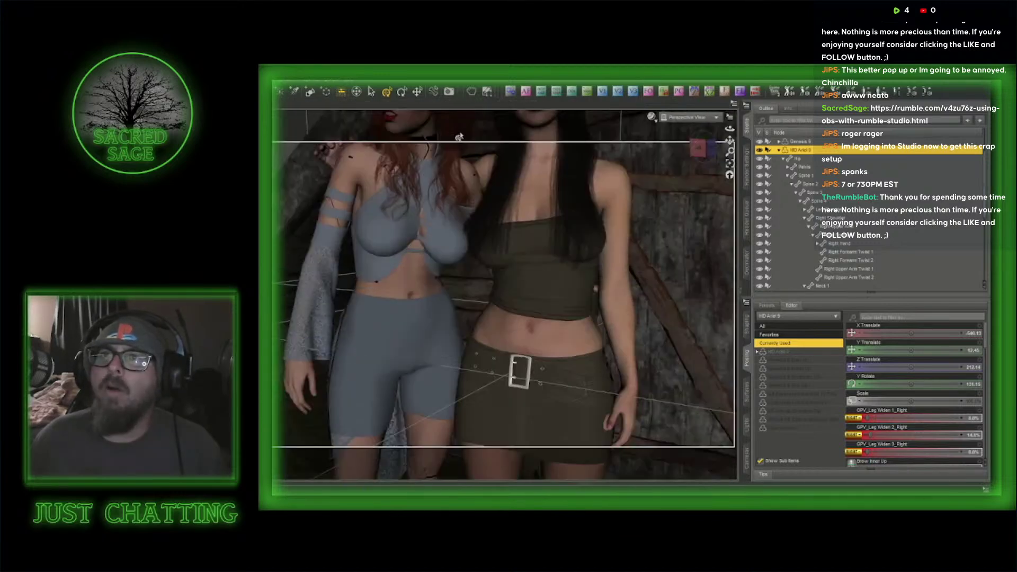
scroll(532, 170, down, 3)
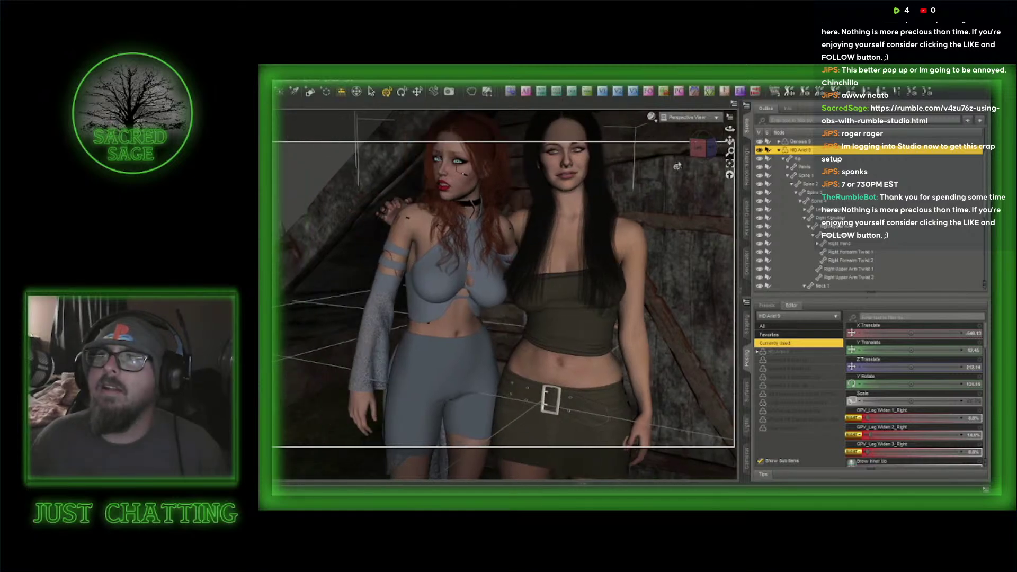
drag(730, 141, 729, 141)
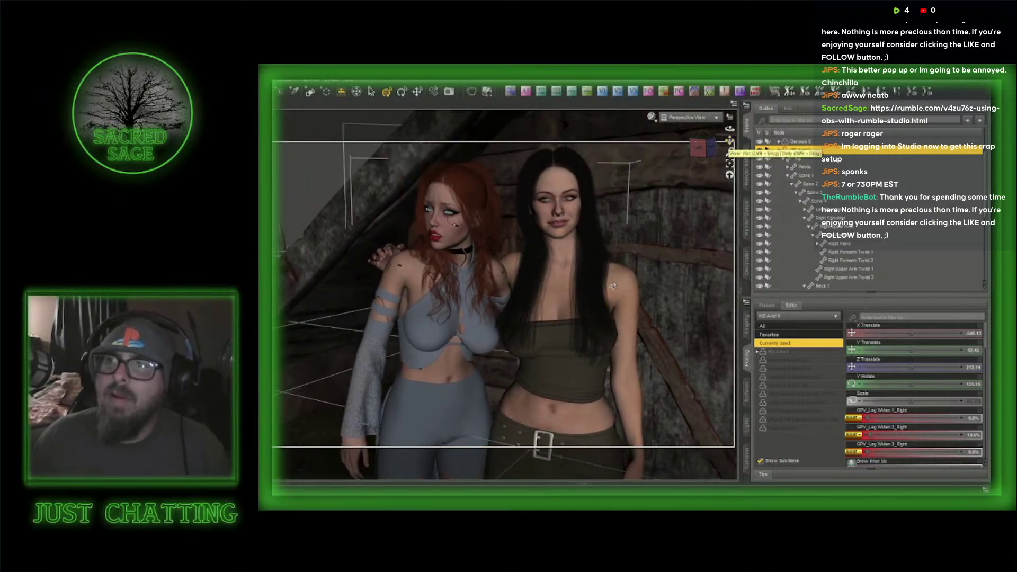
- Scale the dark-haired woman down, trying 97% and 98% before settling on 98.5%
click(274, 292)
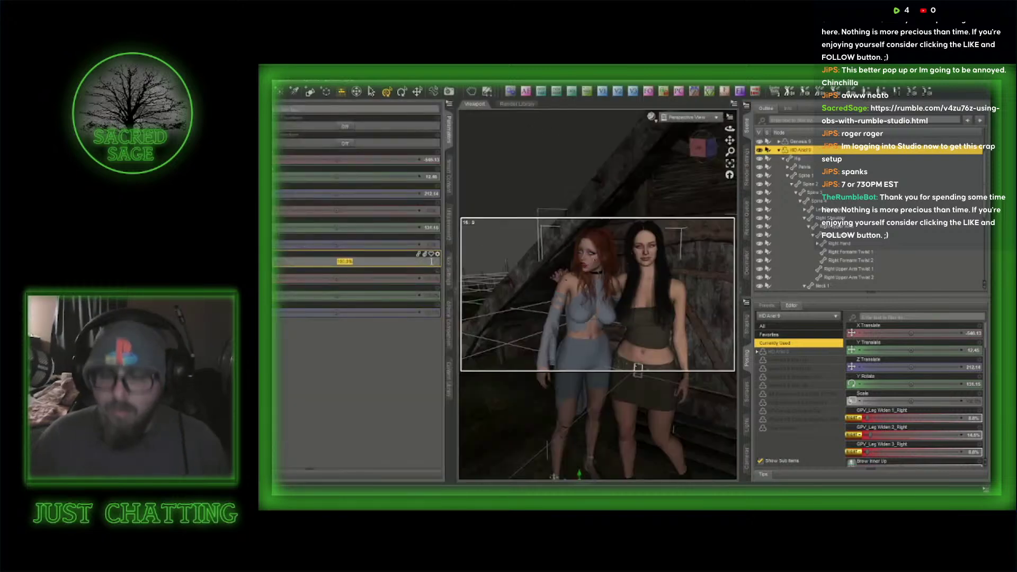
text(97)
key(Return)
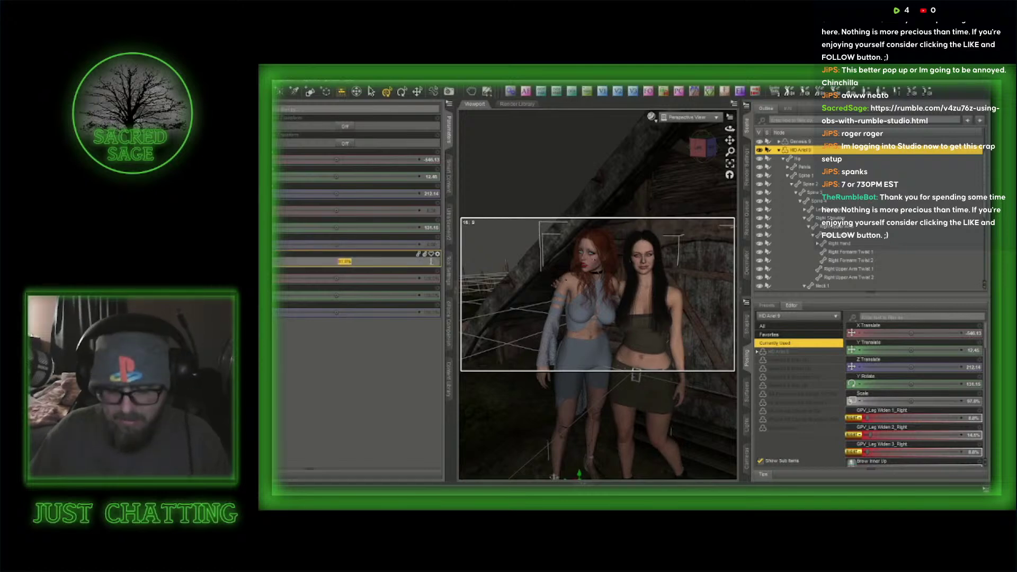
click(431, 261)
text(98)
key(Return)
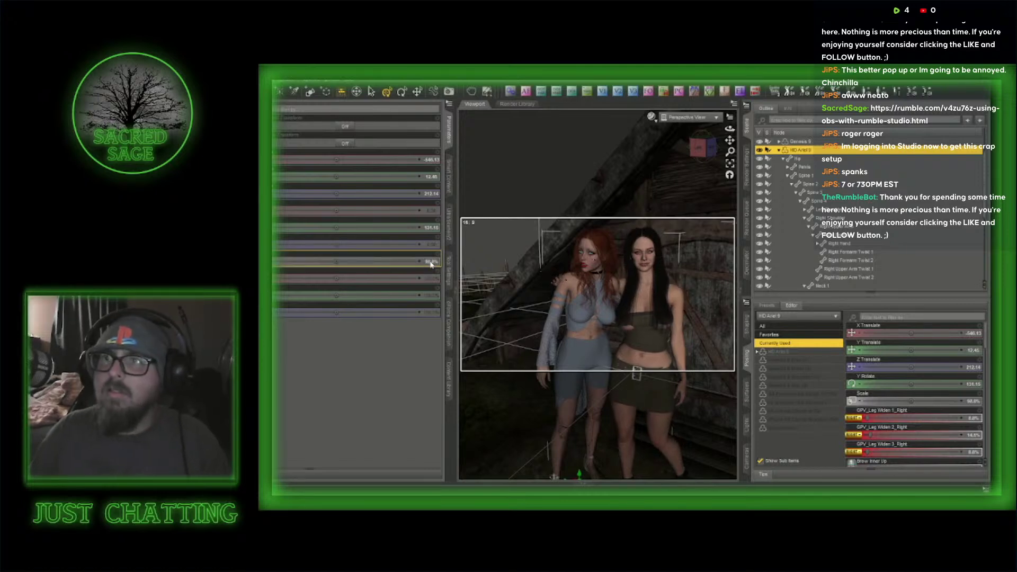
click(431, 263)
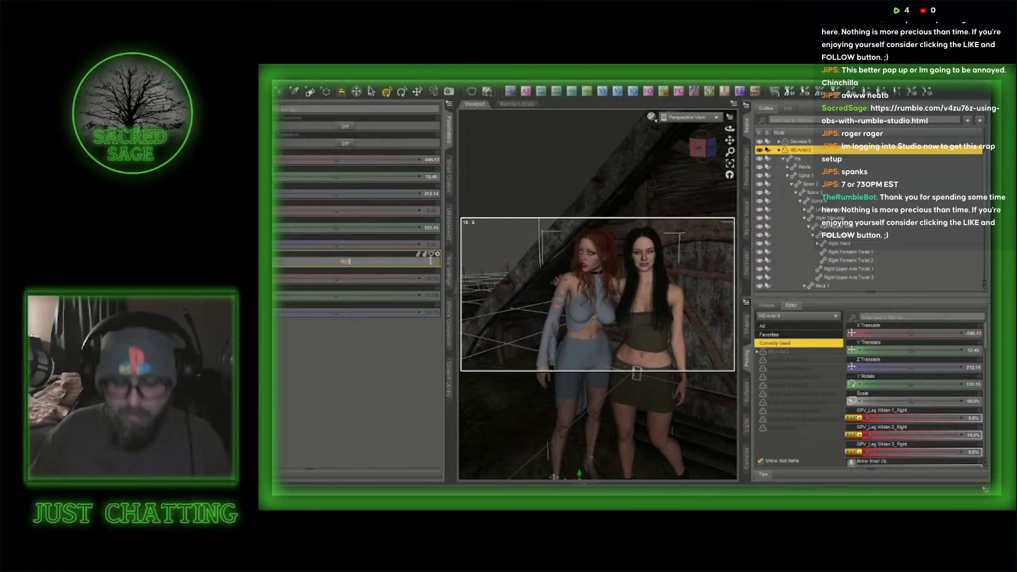
key(Return)
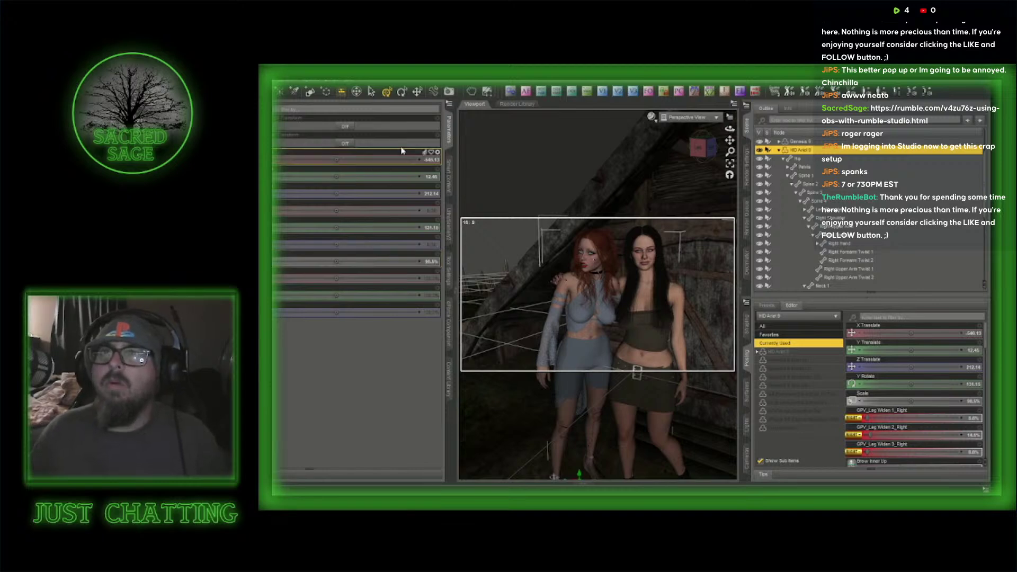
- Confirm the focal length for a camera on this framing and select the first camera in the scene
click(448, 131)
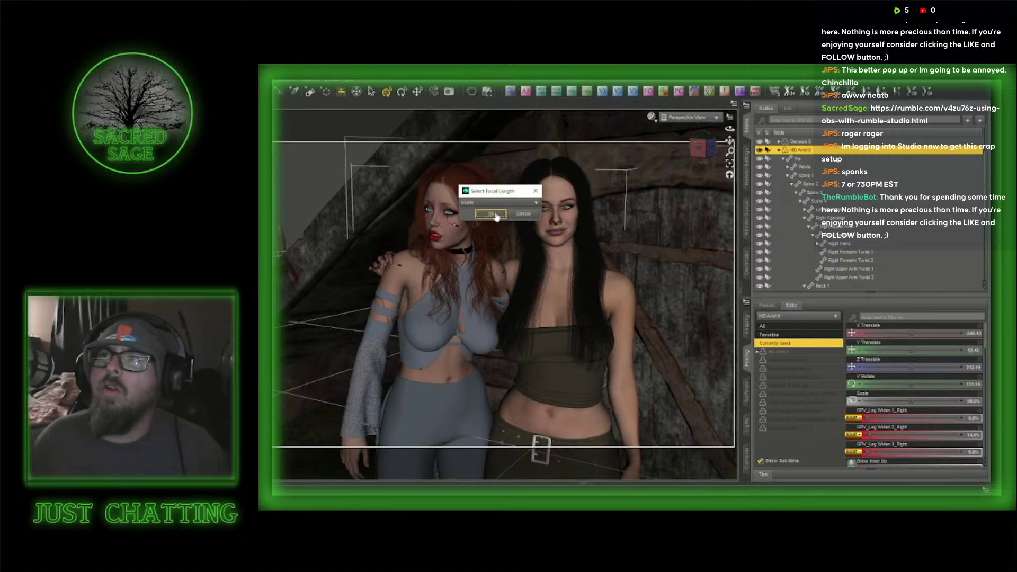
scroll(842, 228, down, 5)
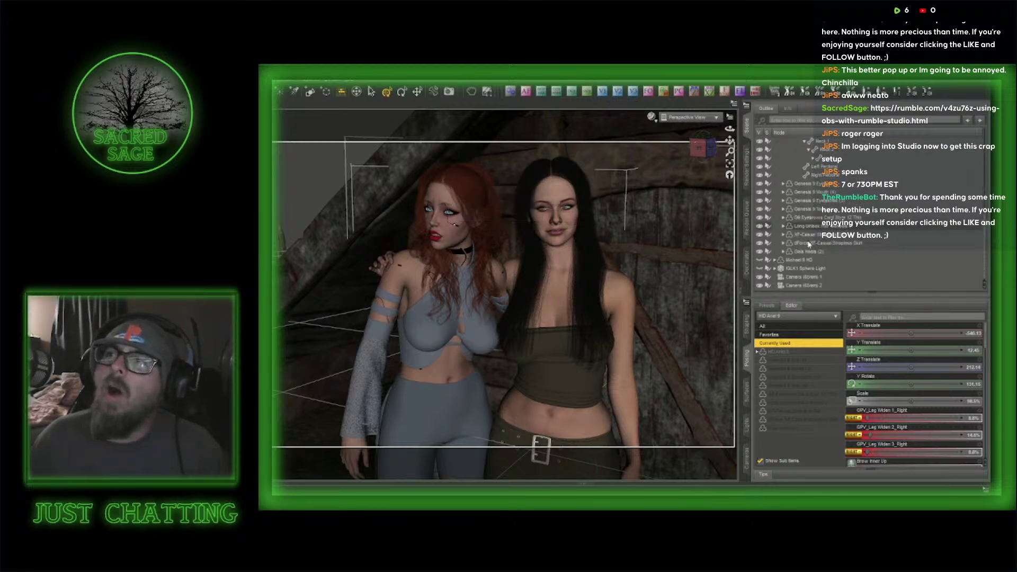
click(810, 277)
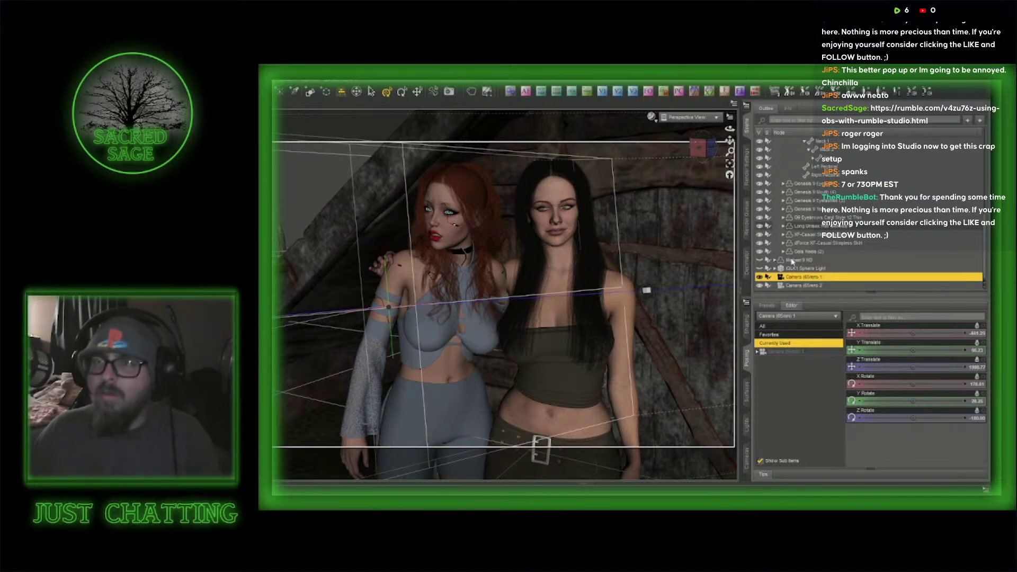
- Set the dark-haired woman's left upper arm Bend to about -24 and bend her left forearm up away from her side
click(636, 416)
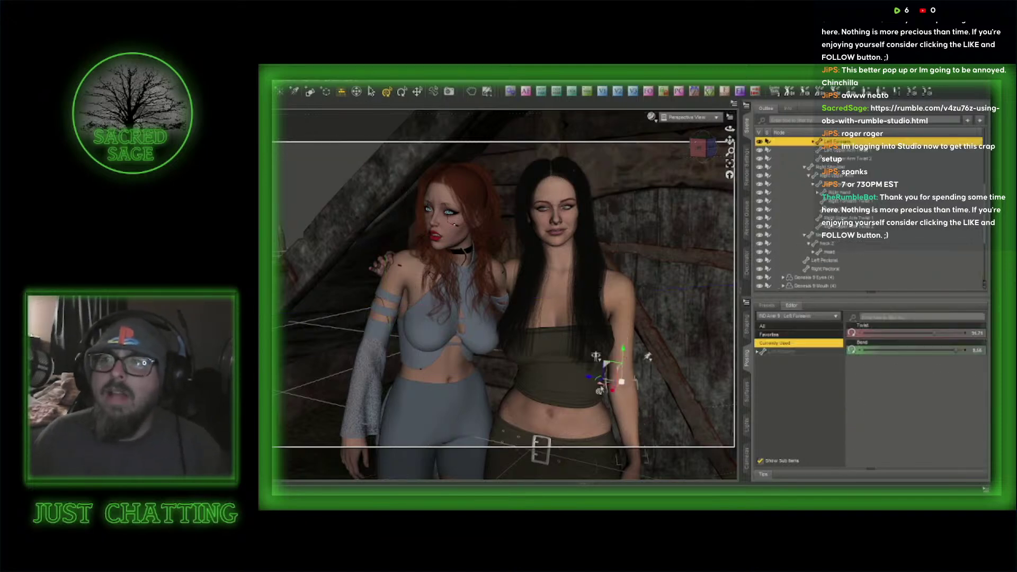
click(627, 341)
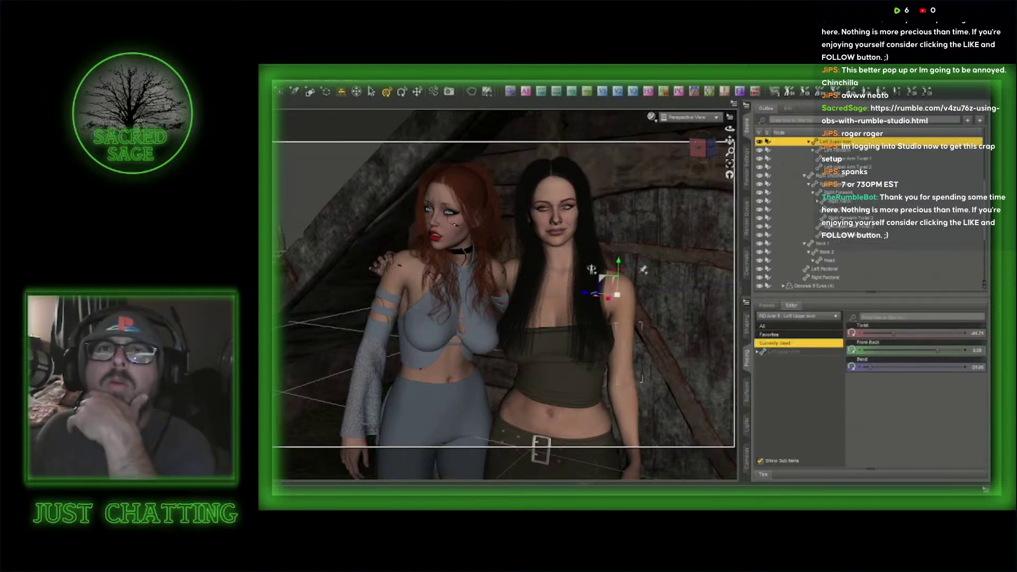
click(287, 250)
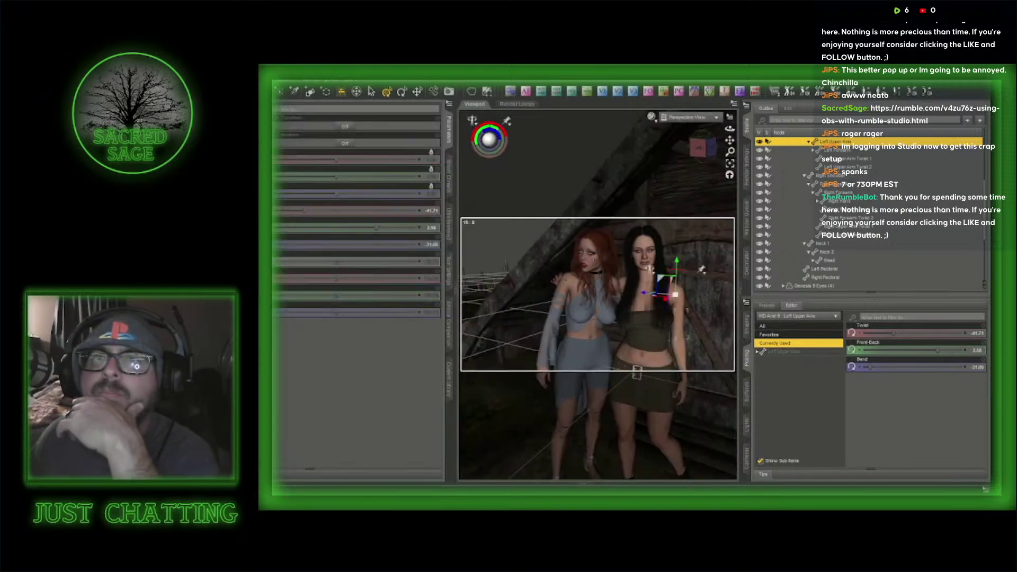
drag(269, 244, 278, 244)
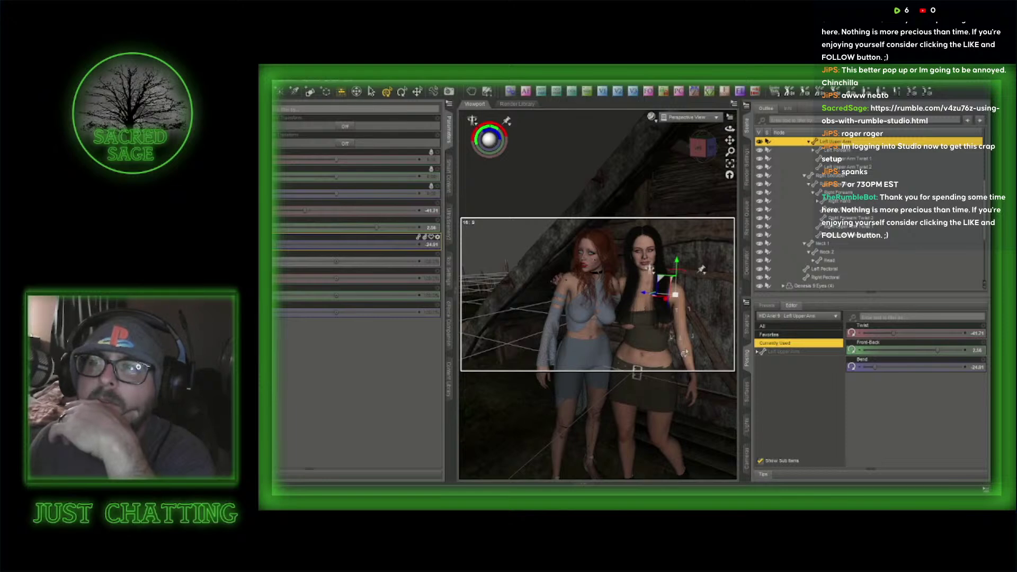
click(660, 338)
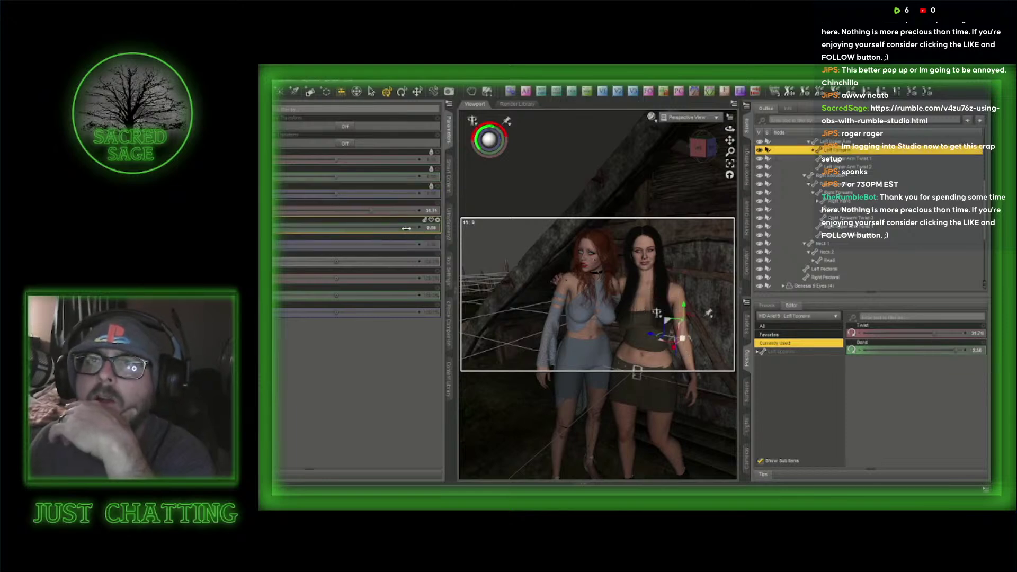
drag(405, 228, 315, 276)
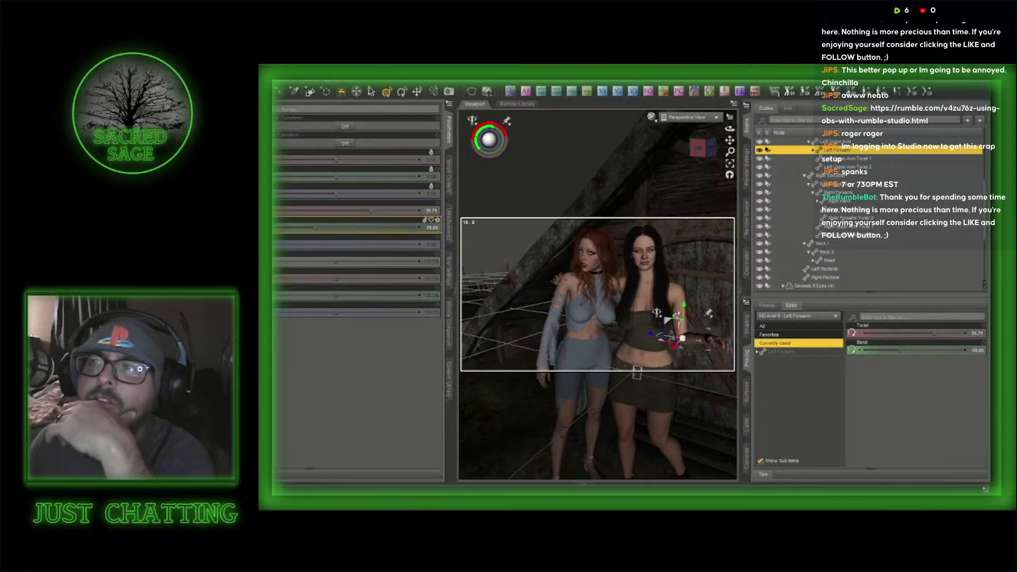
- Adjust the Twist, Front-Back and Bend of the dark-haired woman's left upper arm to bring the raised forearm closer in
click(678, 315)
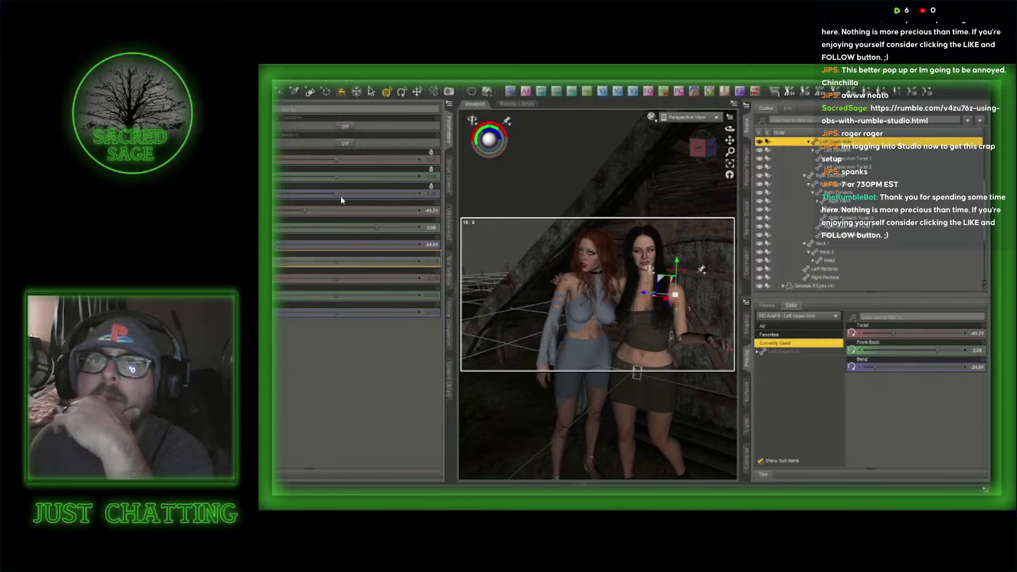
drag(305, 212, 327, 212)
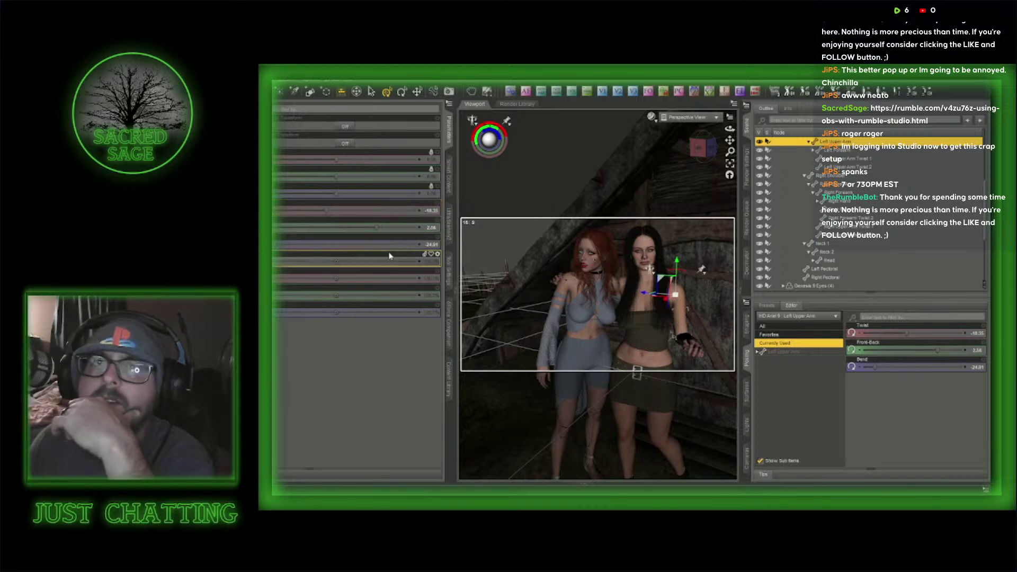
drag(375, 226, 360, 235)
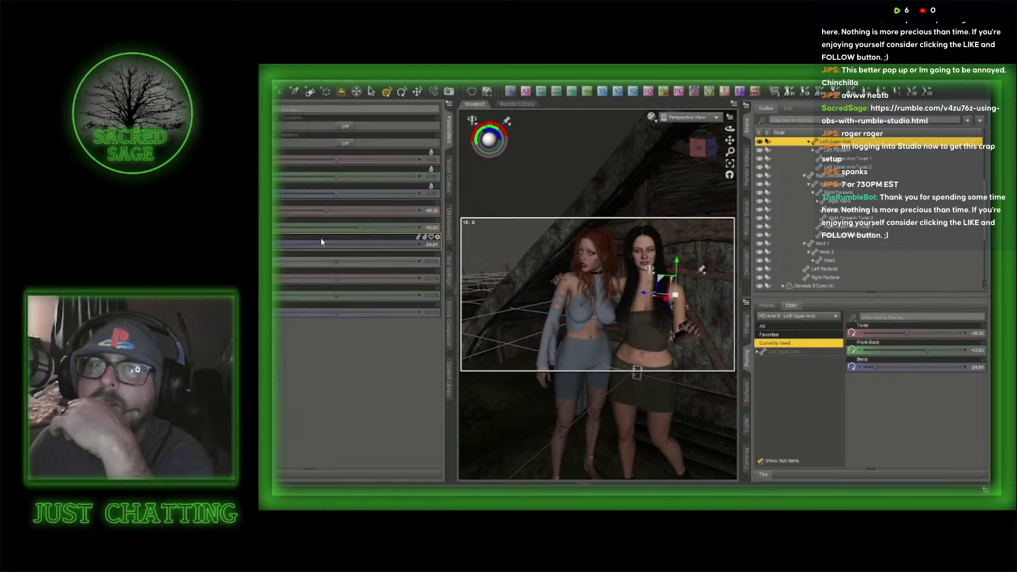
drag(279, 244, 284, 245)
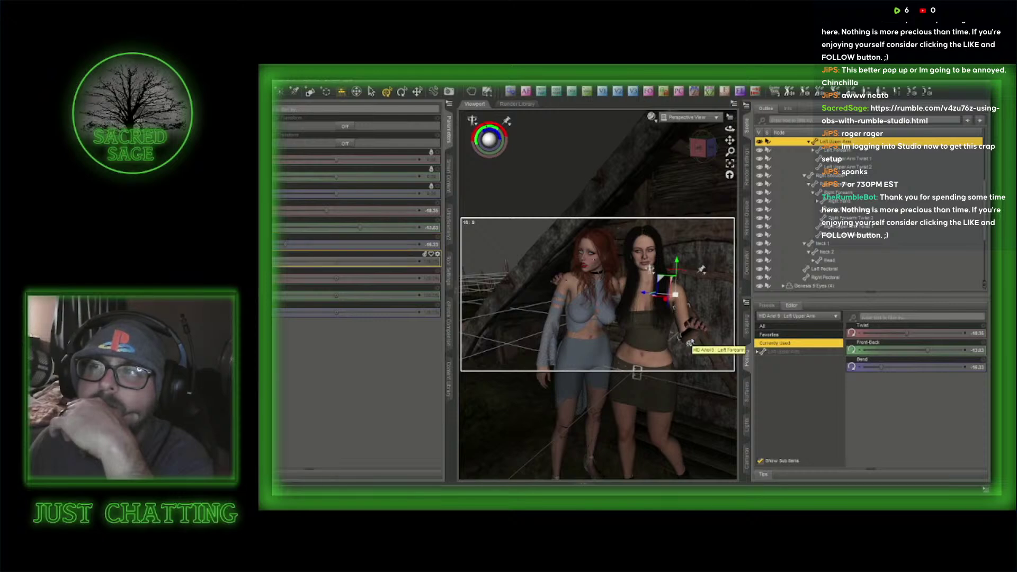
- Find the hands pose set in the pose library and apply Hands Bang L Genesis 9 to the dark-haired woman's left hand
click(449, 174)
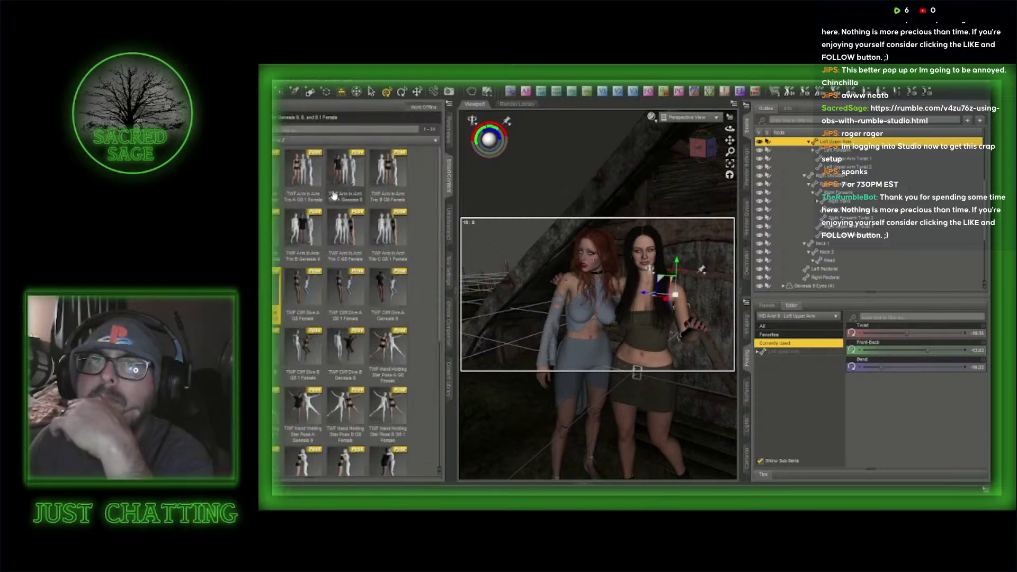
click(275, 117)
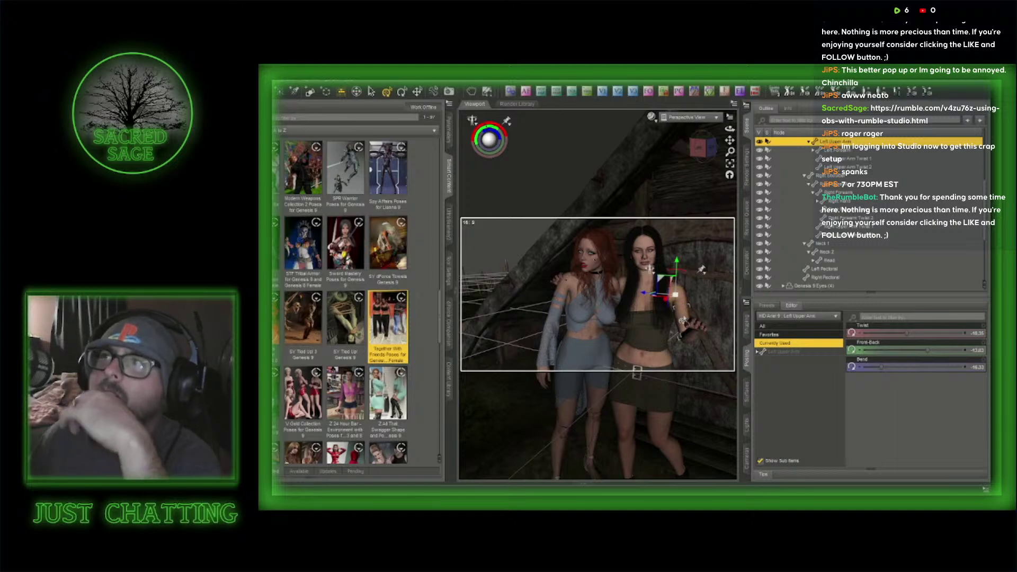
click(644, 247)
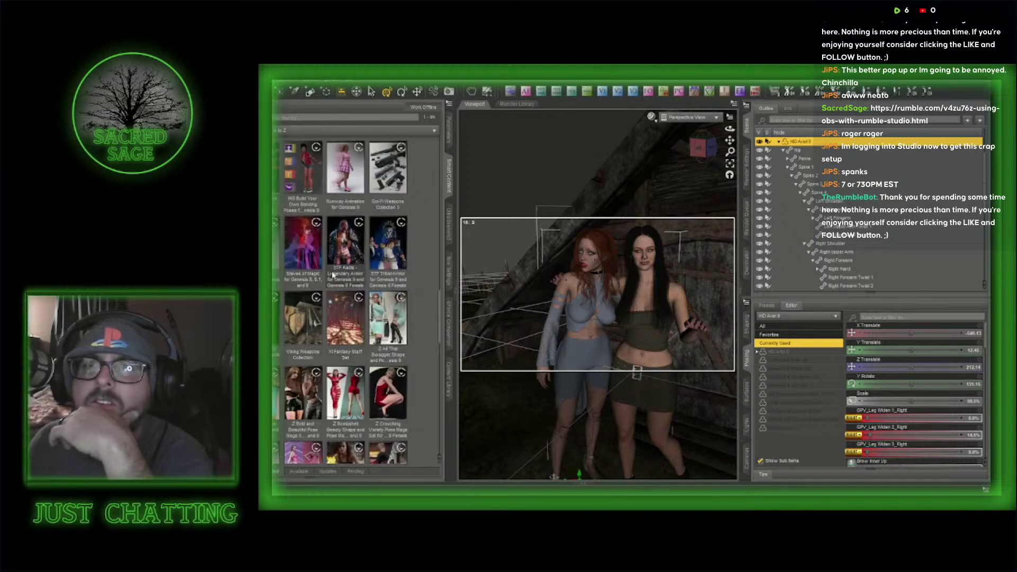
scroll(333, 274, down, 5)
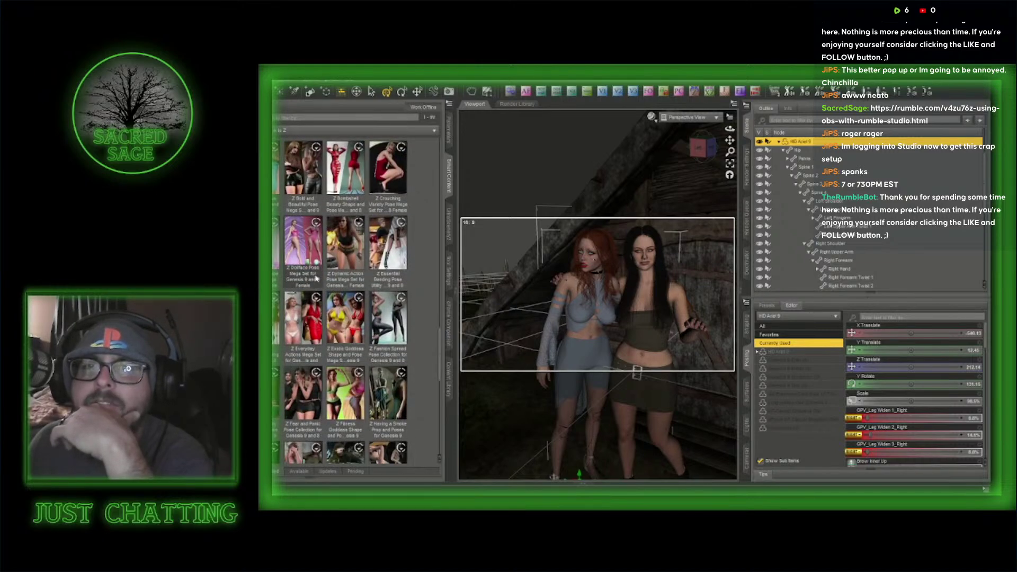
scroll(316, 278, down, 5)
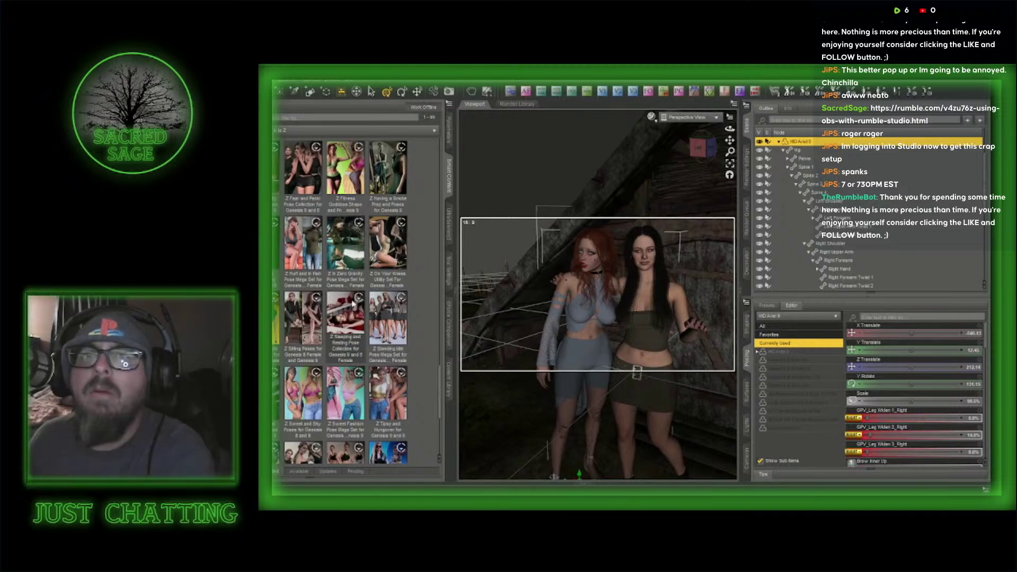
scroll(353, 303, down, 5)
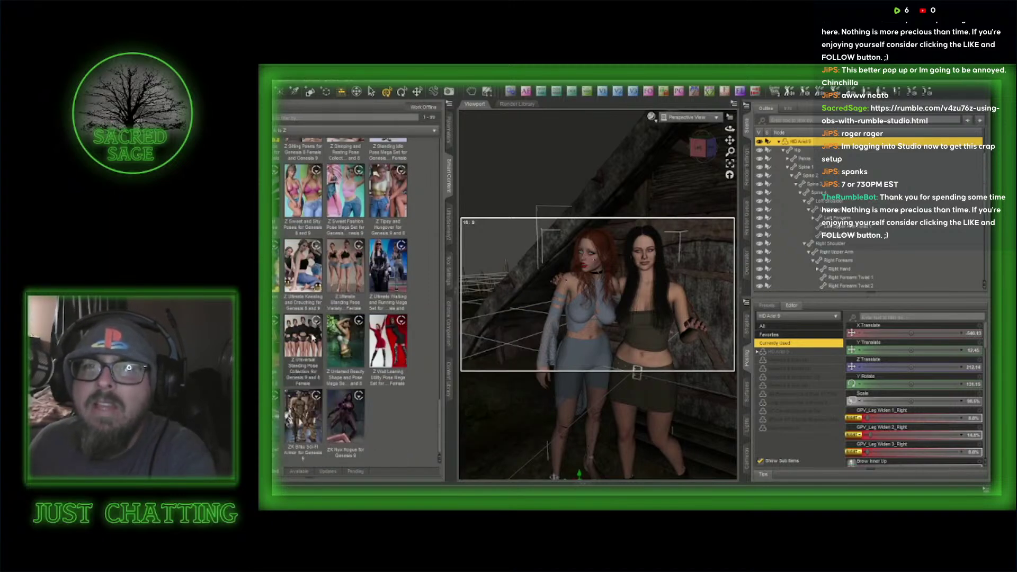
scroll(360, 305, up, 5)
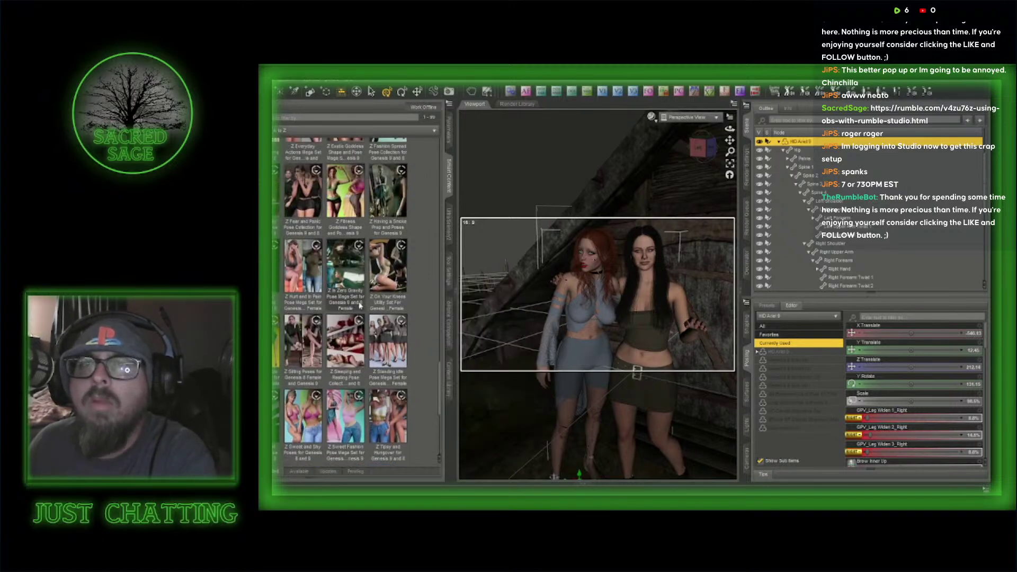
mouse_move(360, 306)
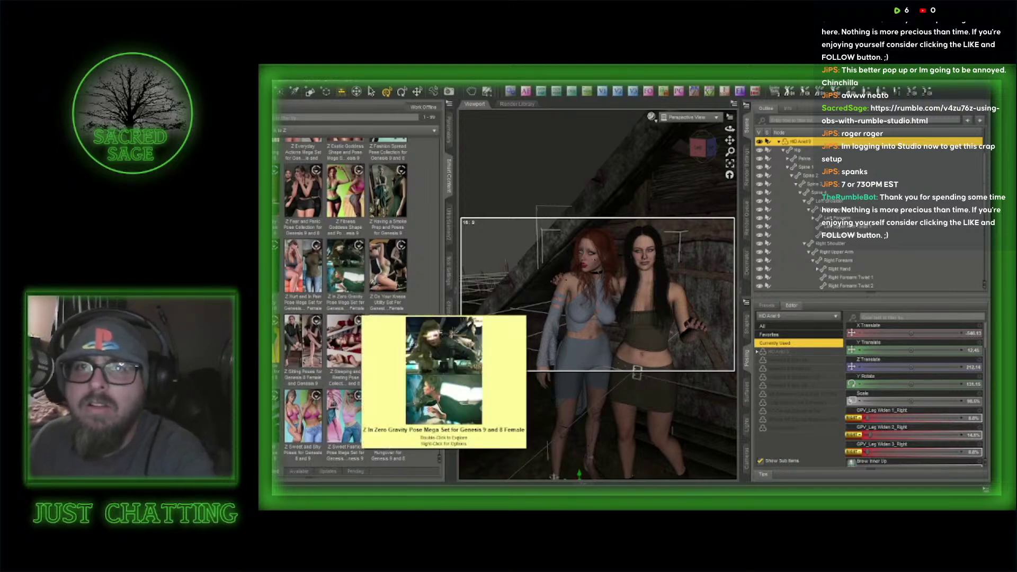
scroll(360, 306, up, 10)
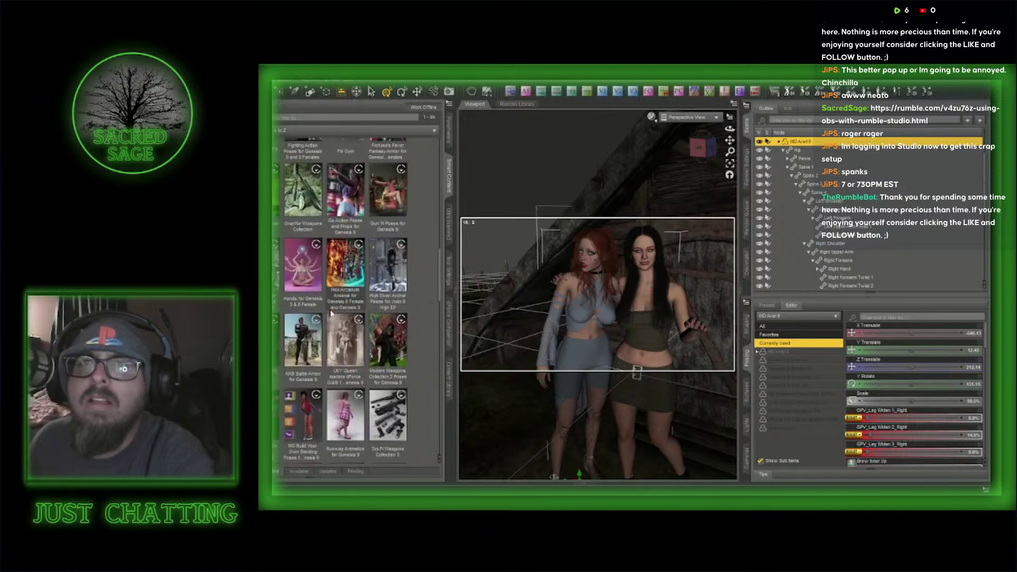
click(308, 265)
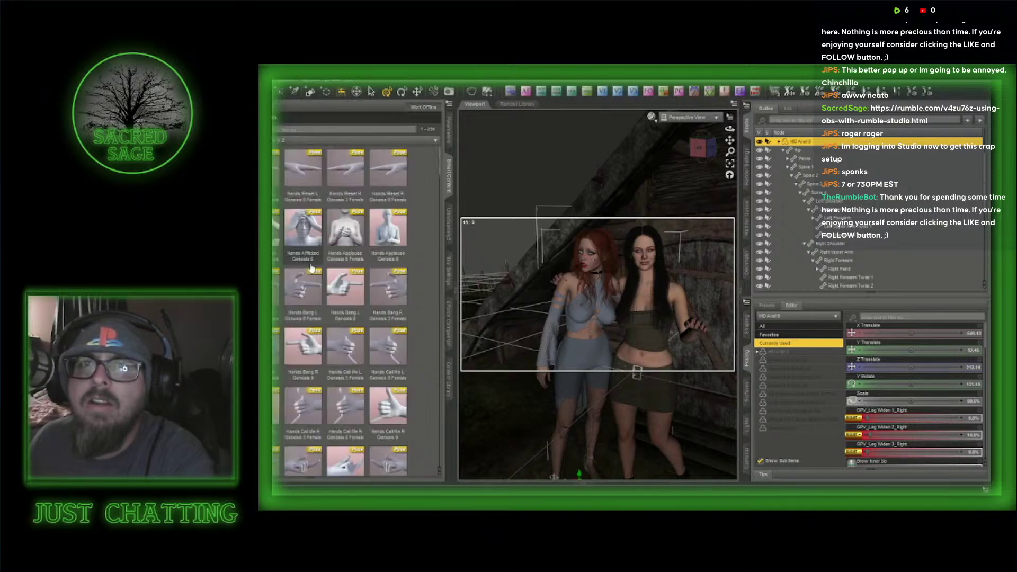
double_click(356, 296)
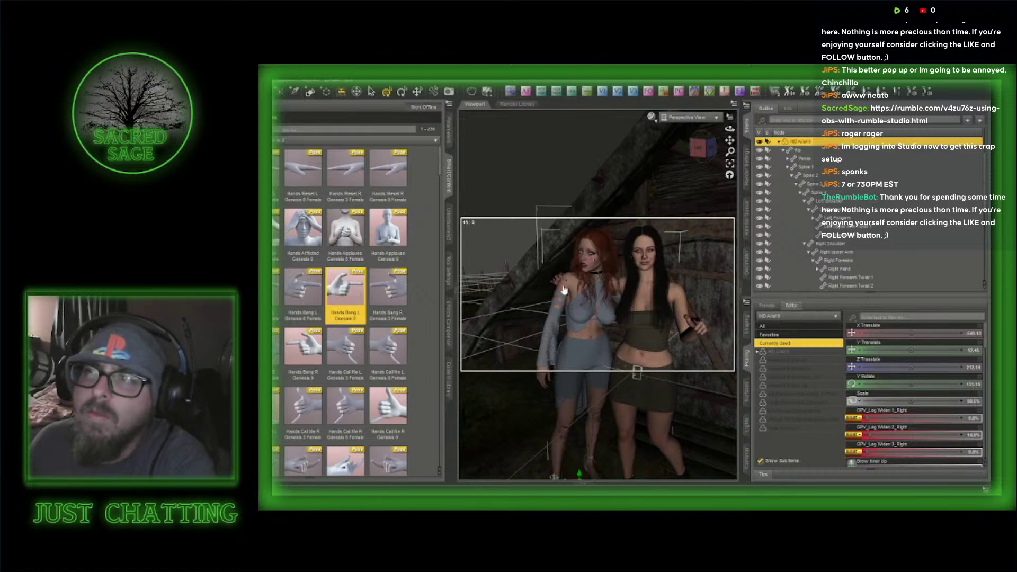
- Adjust the Twist of the dark-haired woman's left upper arm to turn the raised forearm and hand in toward her body
click(678, 318)
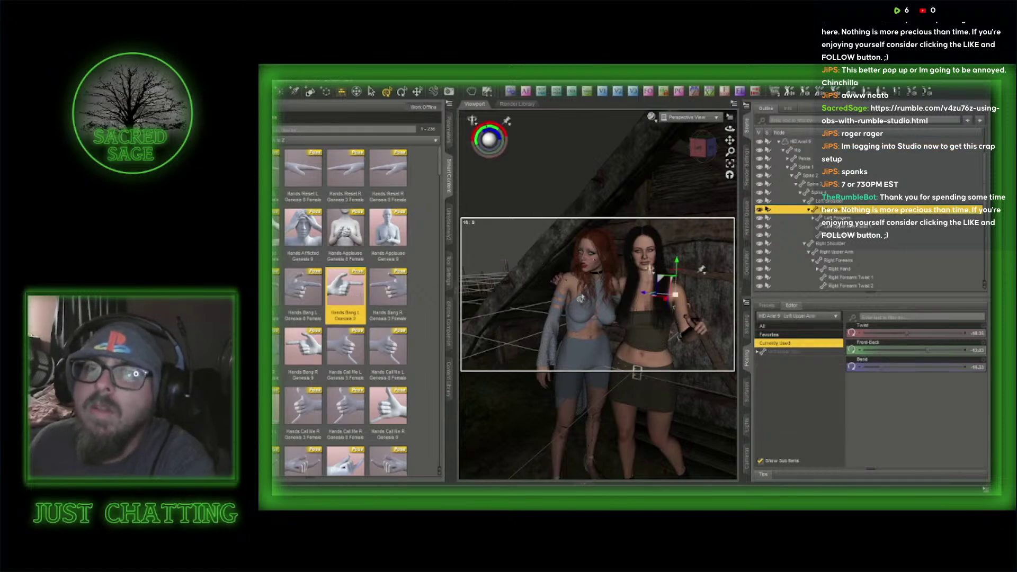
click(451, 139)
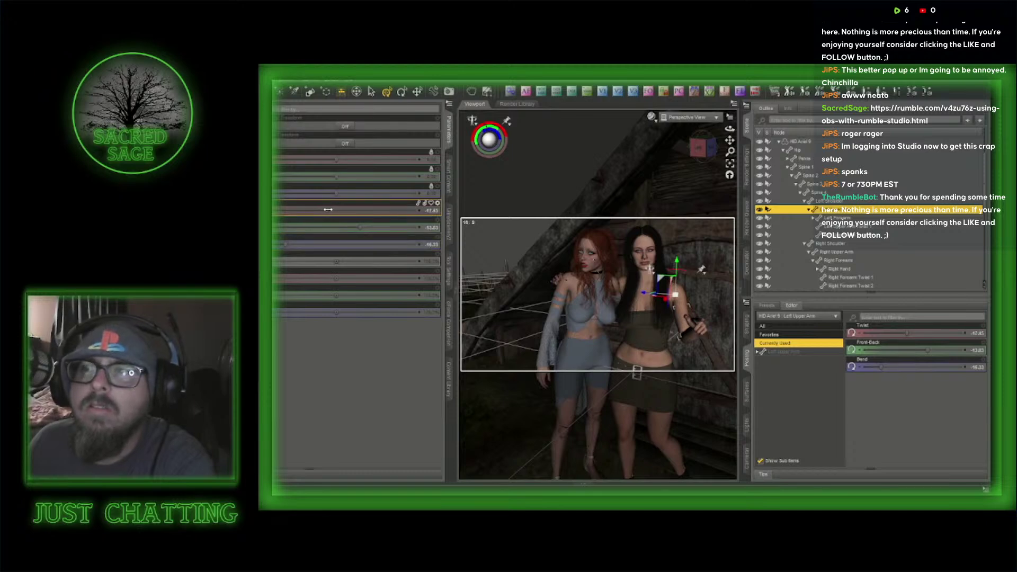
drag(328, 210, 342, 212)
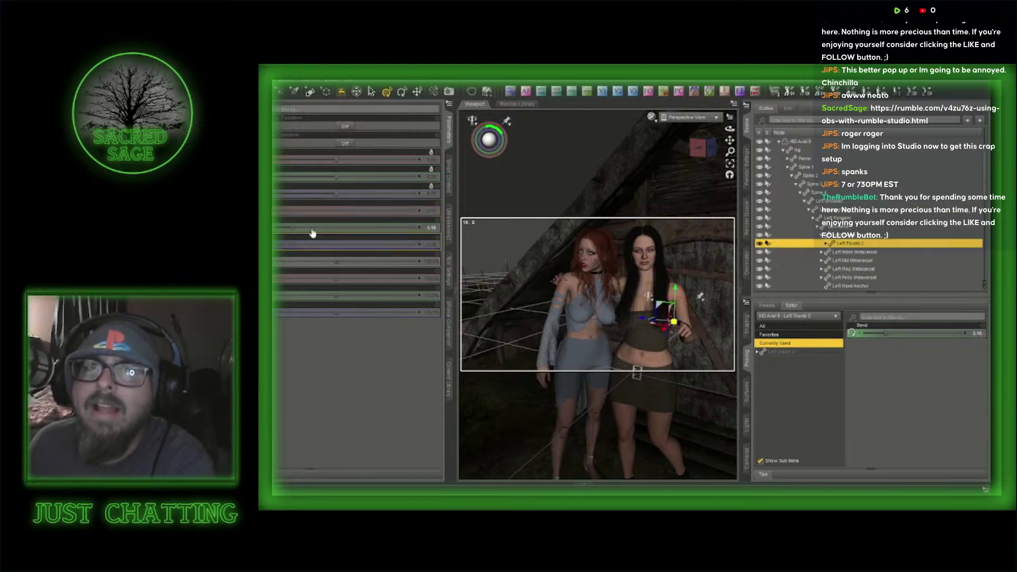
- Increase the Bend of the dark-haired woman's Left Thumb 2 and Left Thumb 1 joints to curl her thumb
drag(295, 228, 309, 230)
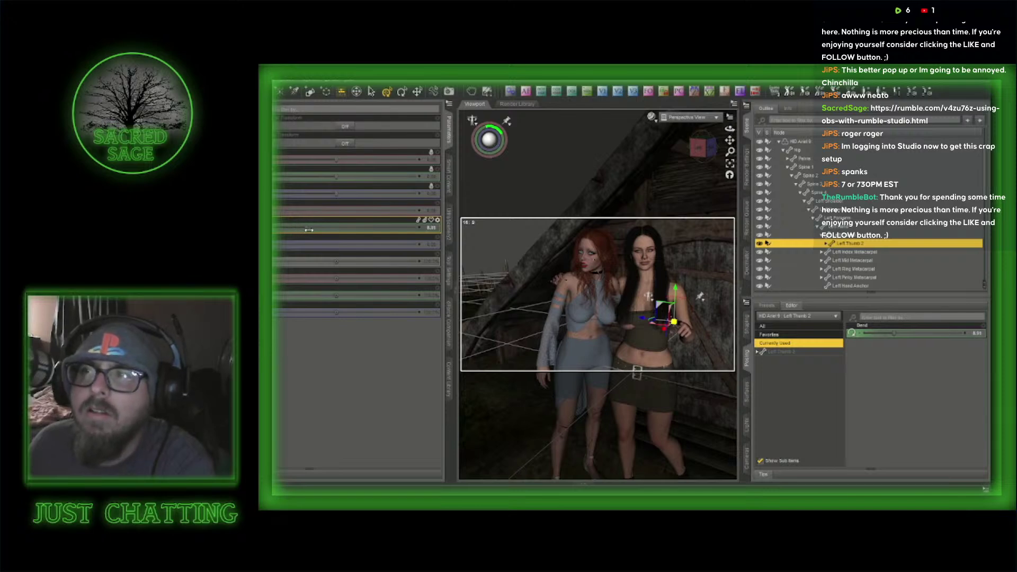
click(371, 91)
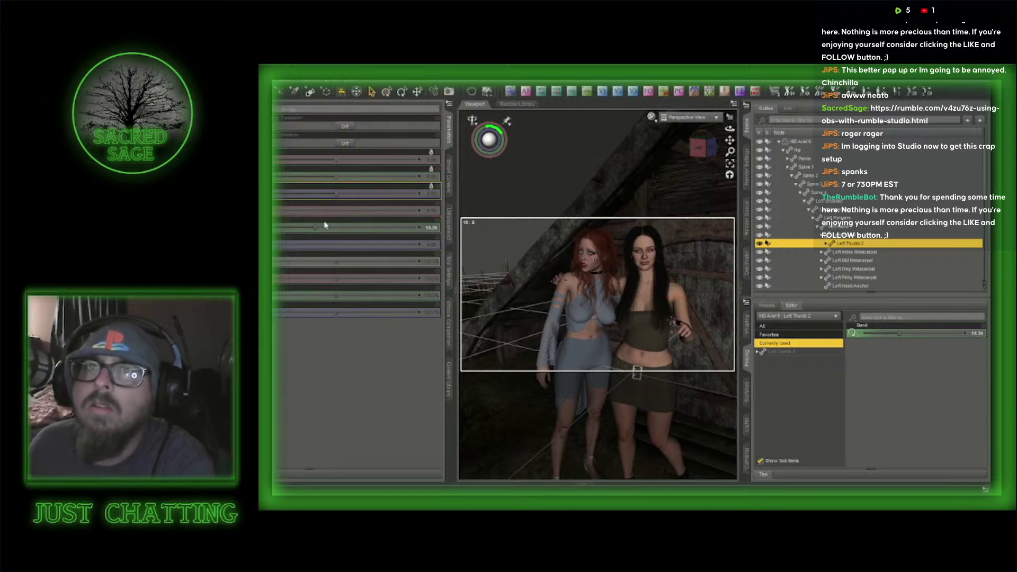
drag(318, 232, 318, 227)
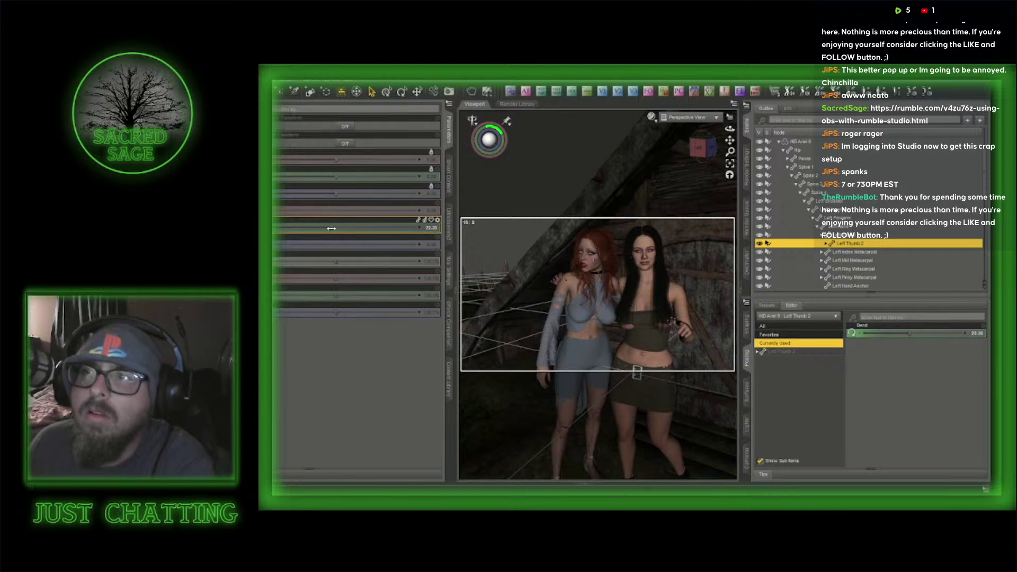
click(840, 236)
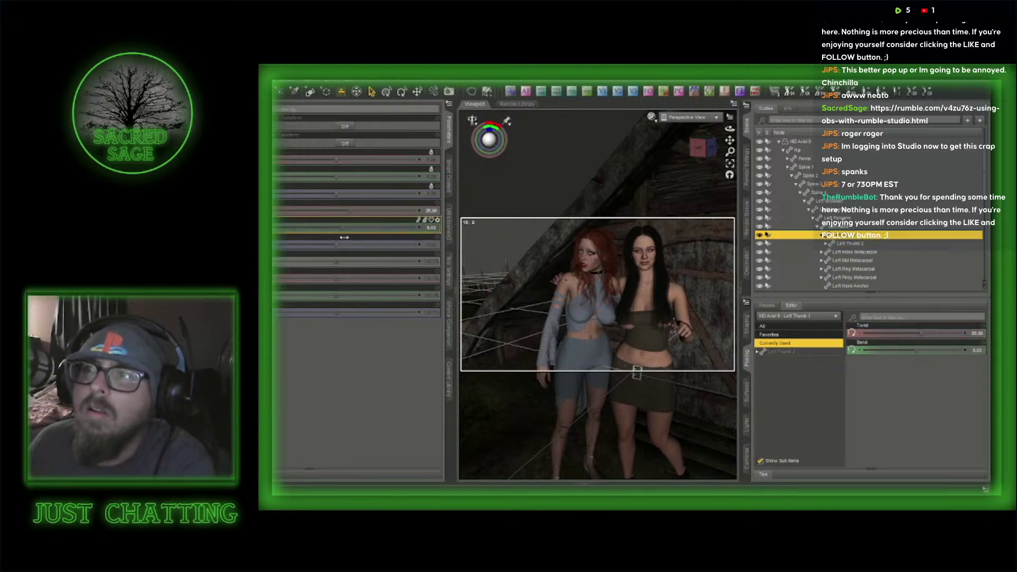
drag(344, 237, 346, 238)
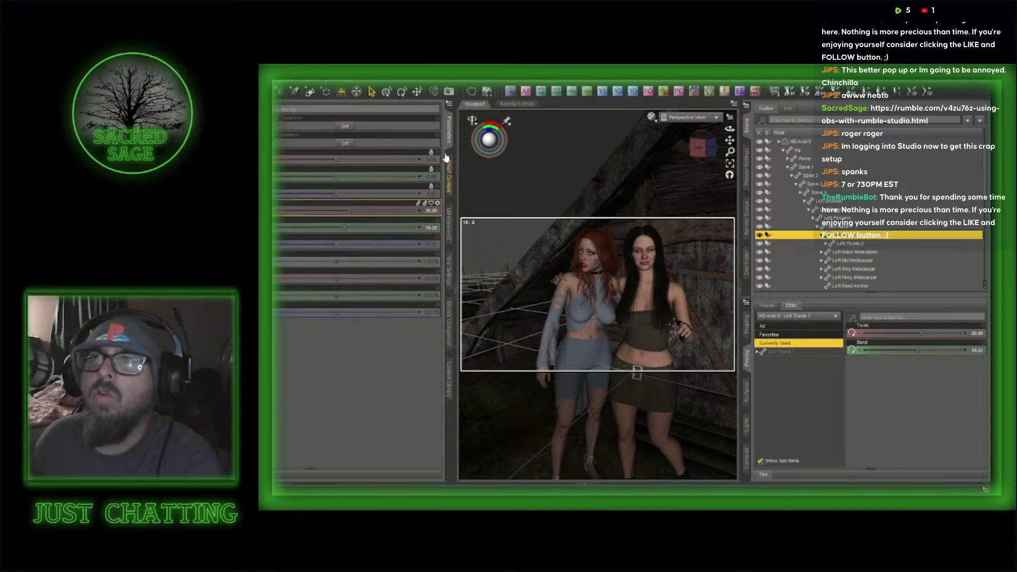
- Switch the view to the scene camera and turn both women's eyes and heads 100% toward it with Look at Camera II
click(449, 134)
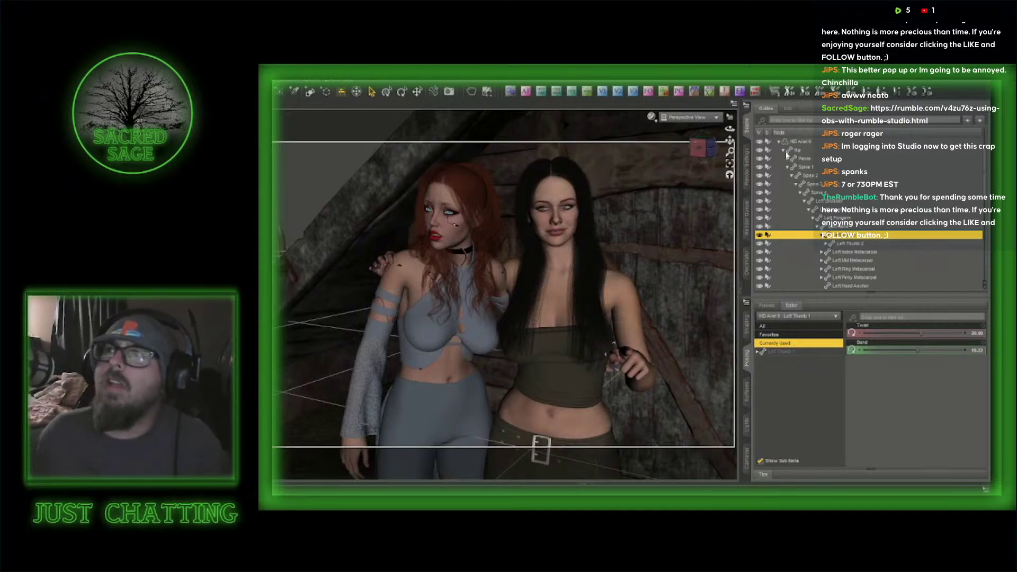
click(779, 141)
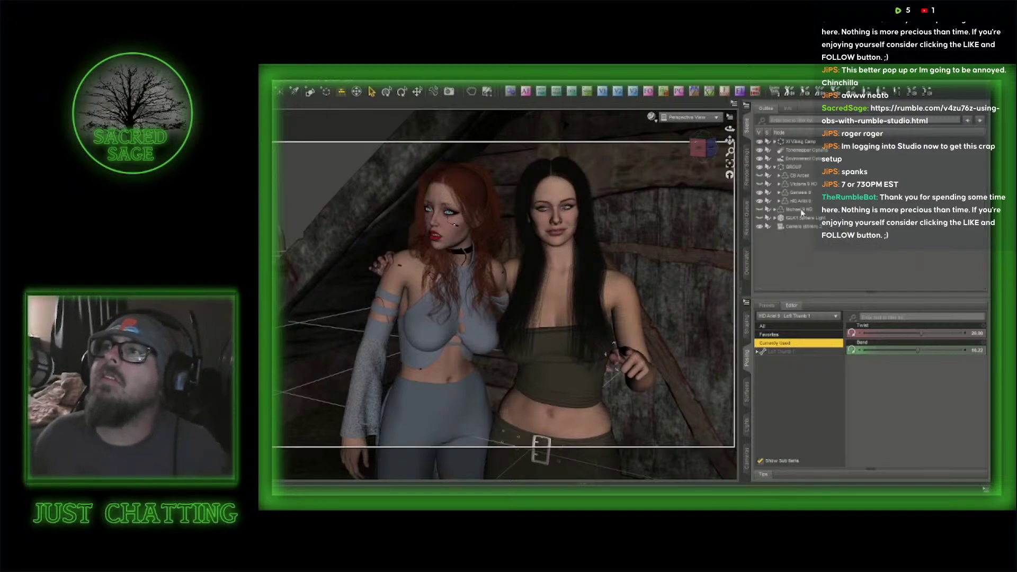
click(806, 193)
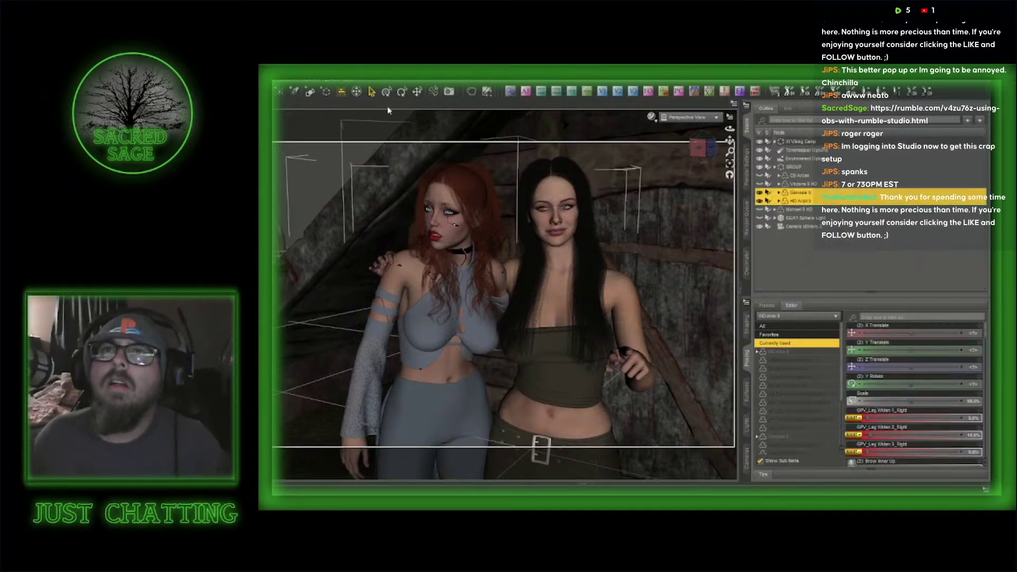
click(689, 117)
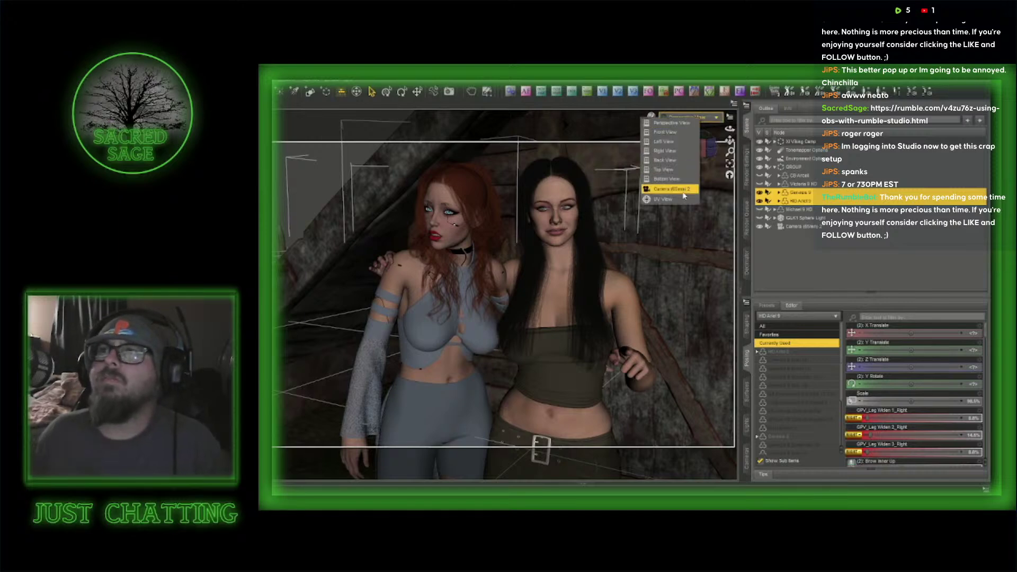
click(681, 194)
click(339, 91)
click(349, 98)
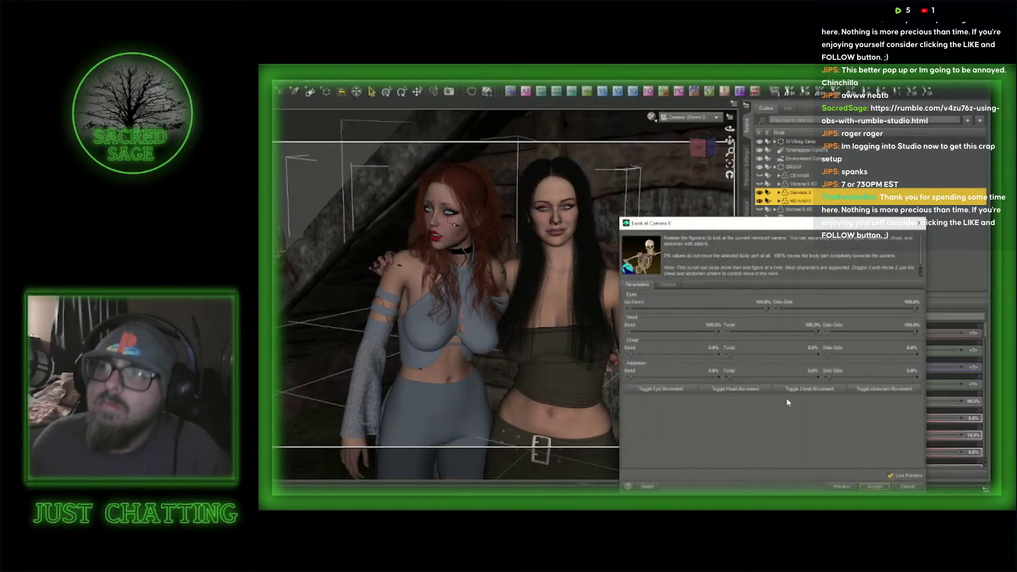
click(875, 486)
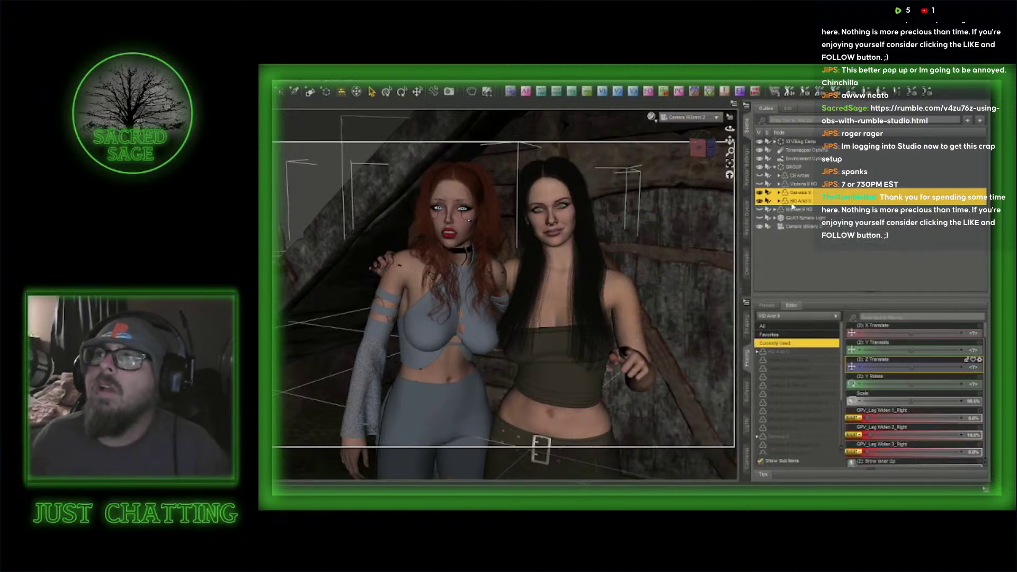
- Part the dark-haired woman's lips by raising Jaw Open in her Cheek and Jaw pose controls
click(796, 202)
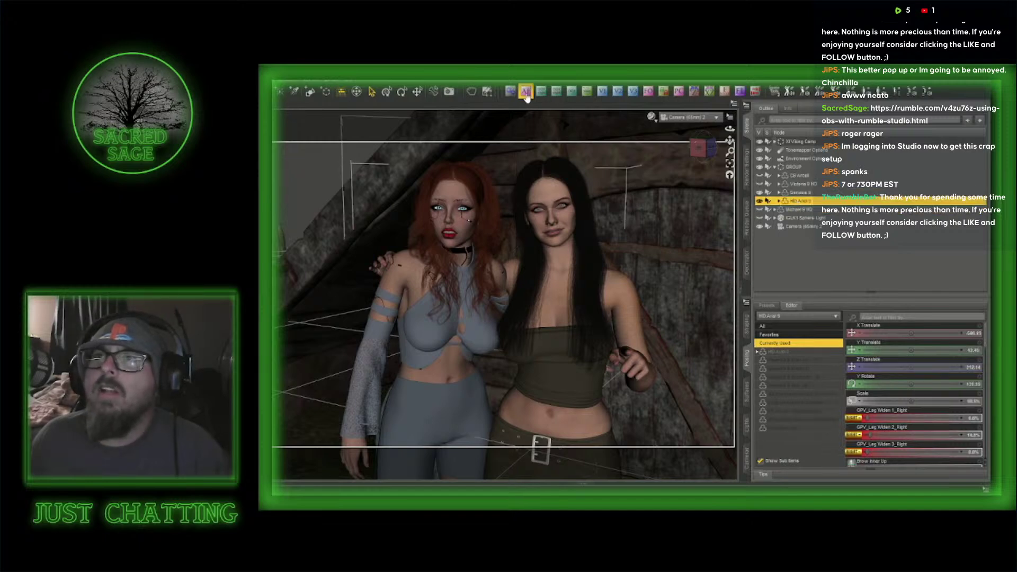
click(526, 92)
click(484, 232)
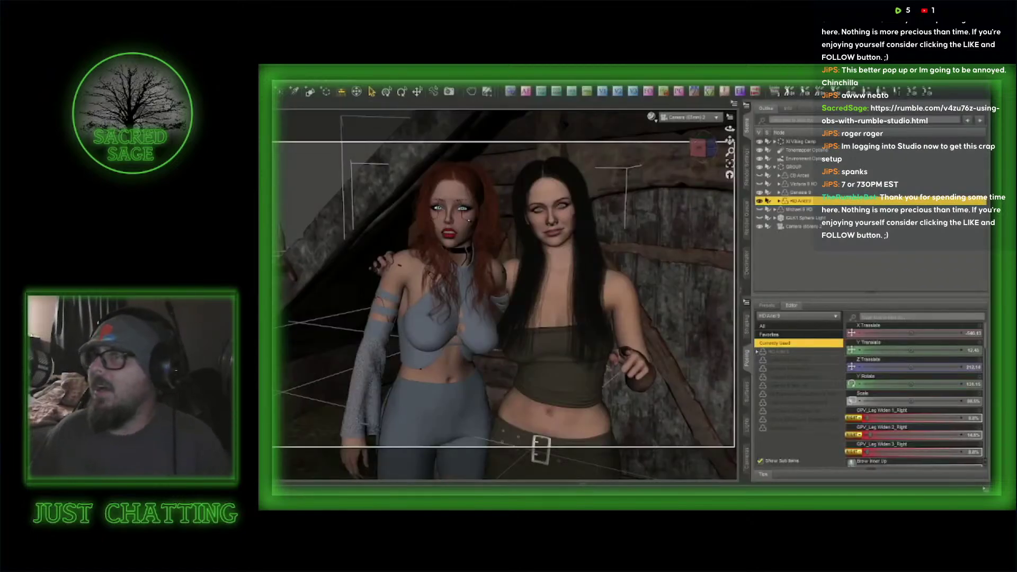
click(549, 198)
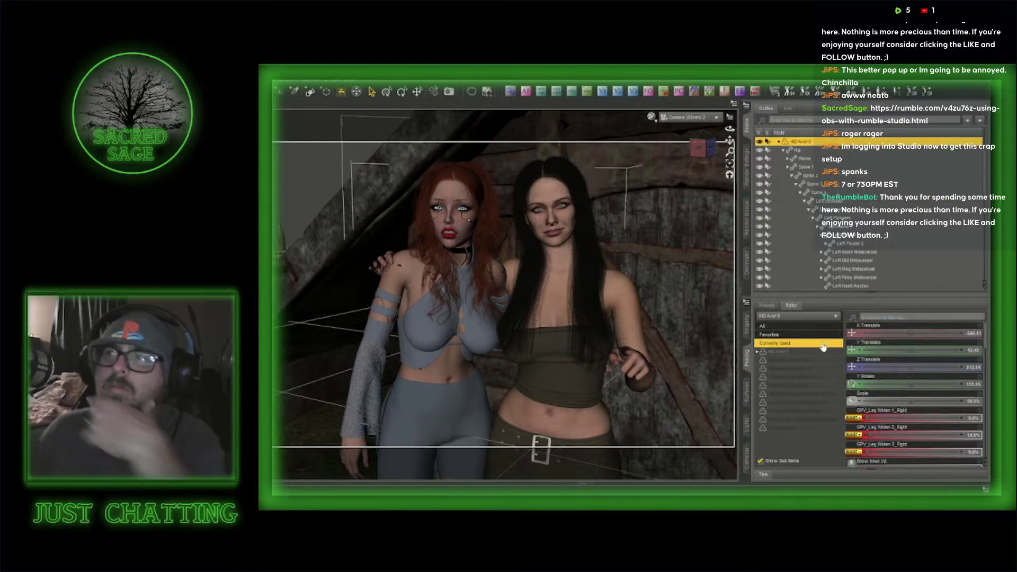
click(765, 352)
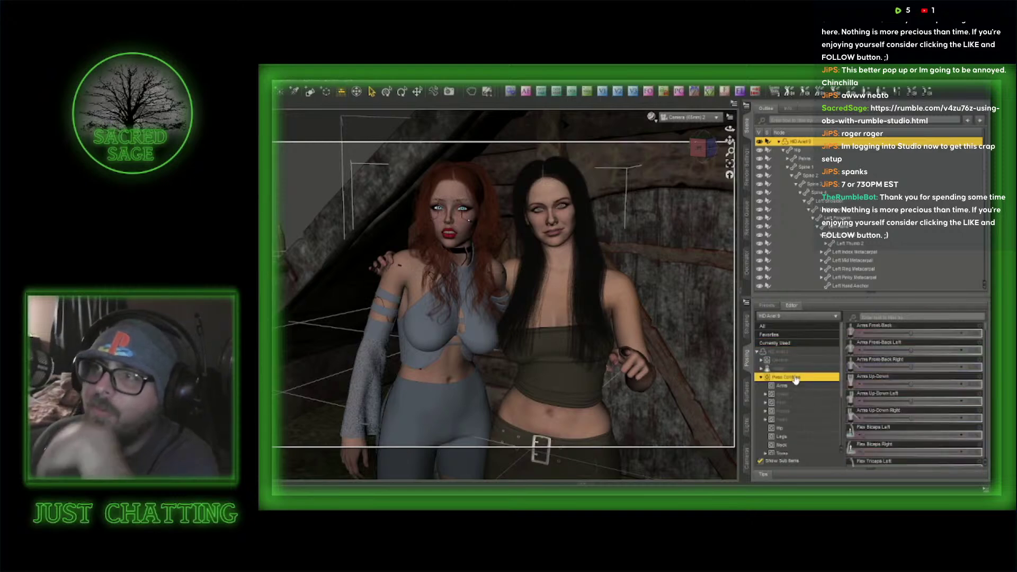
click(796, 377)
click(796, 396)
double_click(796, 397)
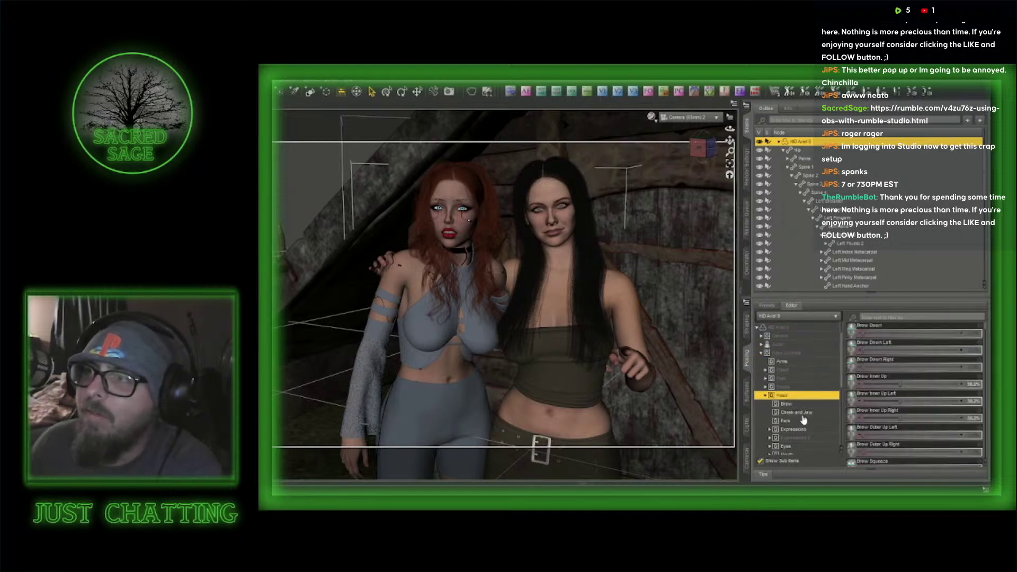
click(796, 413)
scroll(882, 421, down, 3)
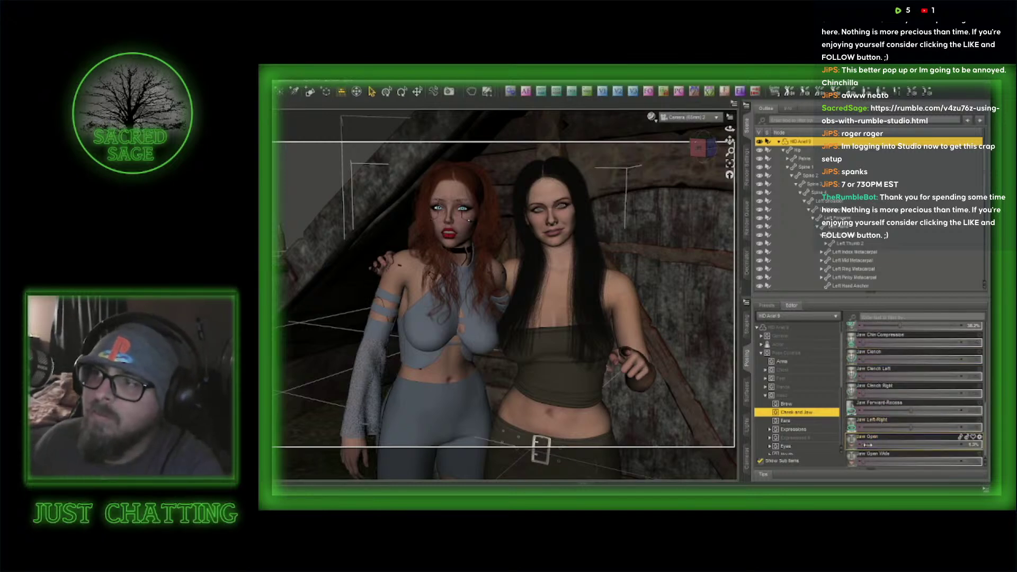
drag(867, 445, 880, 445)
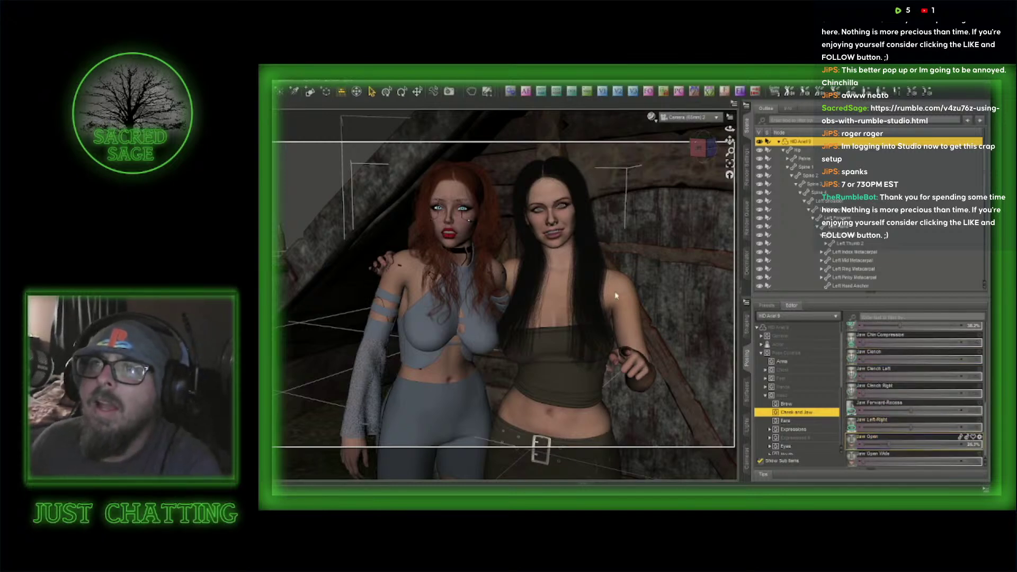
- Select the red-haired woman and lower her JW Expressive Faces Sad expression nearly to zero in her currently used pose settings
click(469, 233)
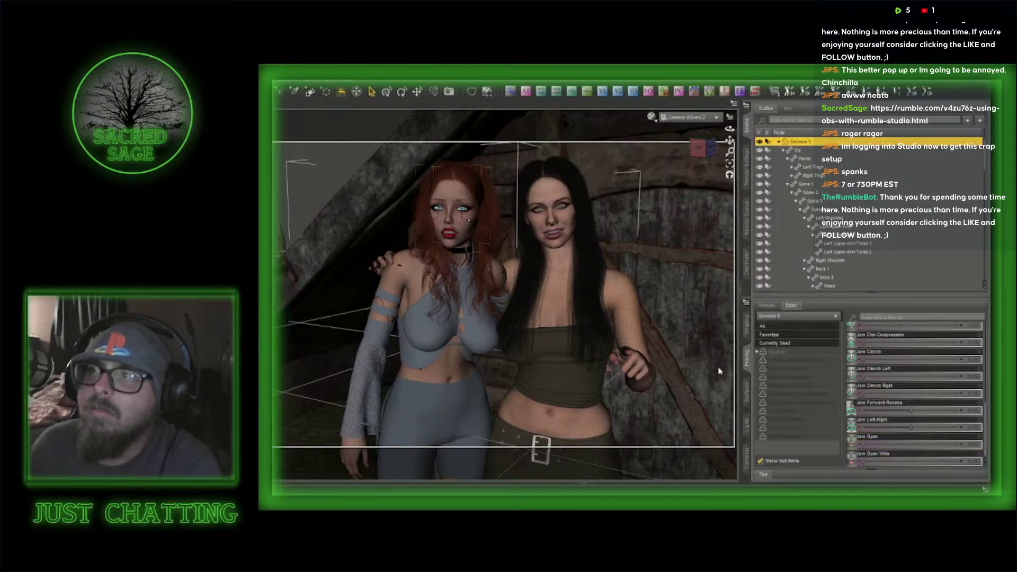
click(797, 316)
click(787, 343)
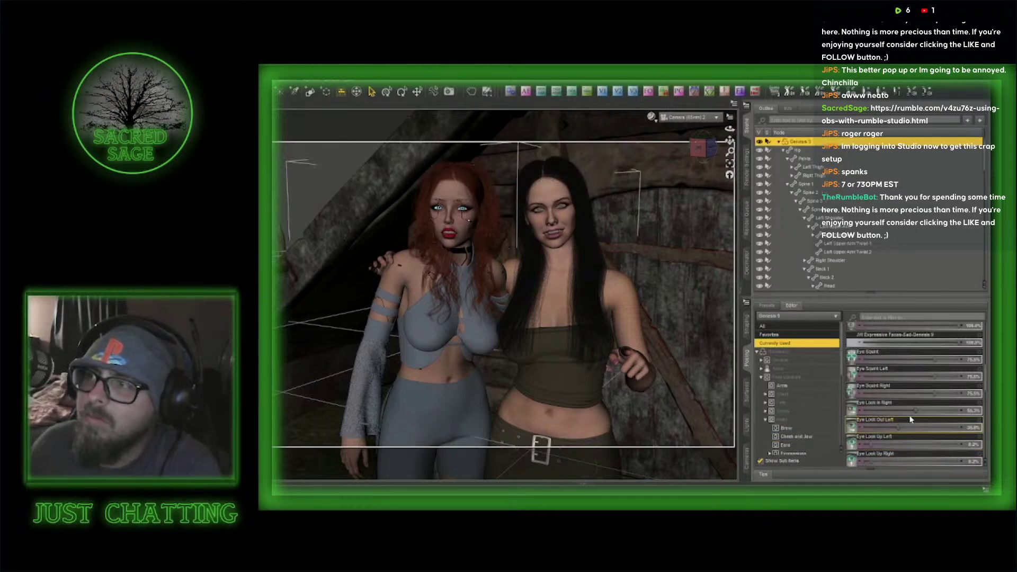
scroll(910, 419, down, 10)
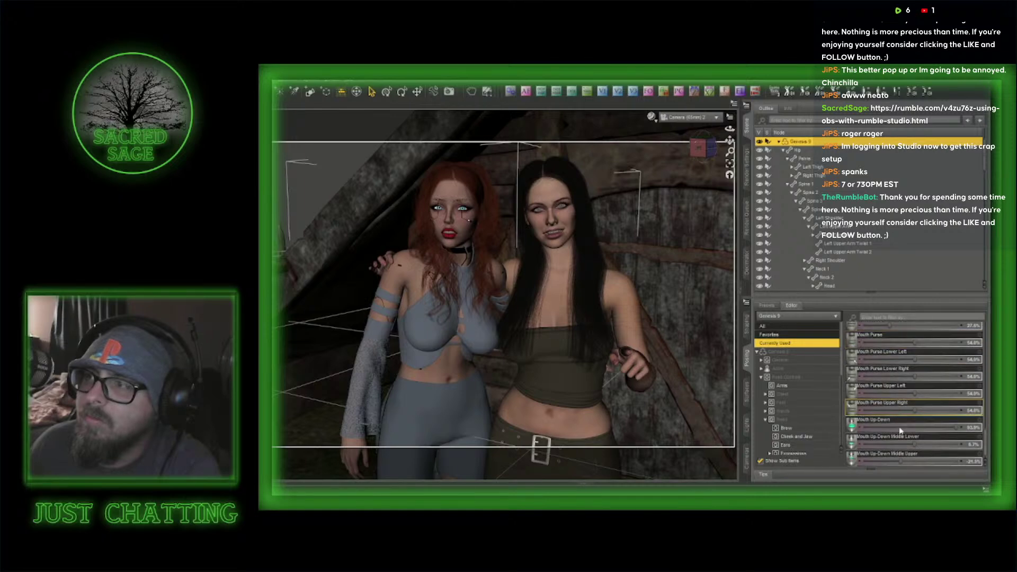
click(797, 438)
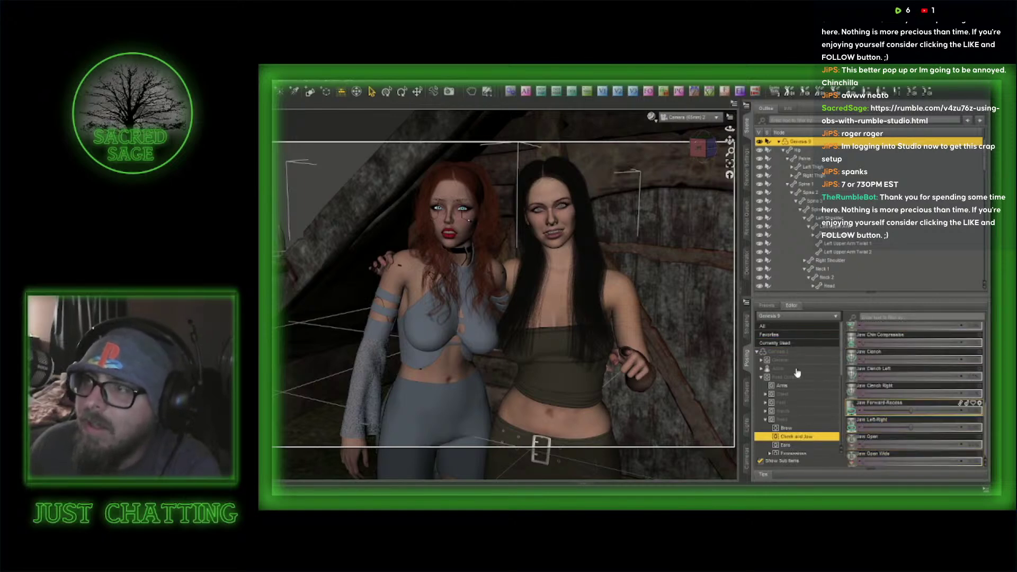
click(788, 344)
scroll(926, 406, down, 10)
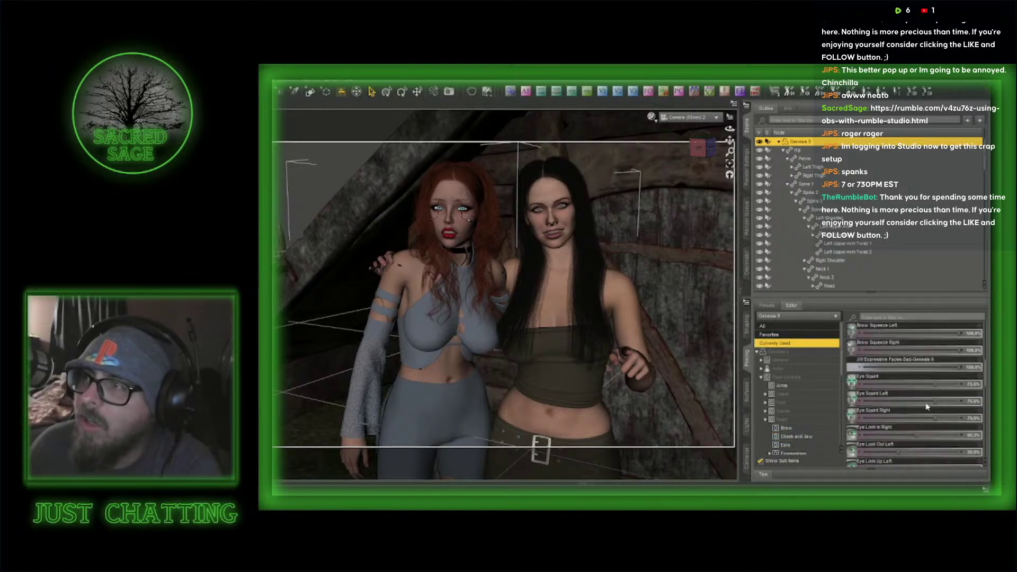
scroll(927, 407, down, 3)
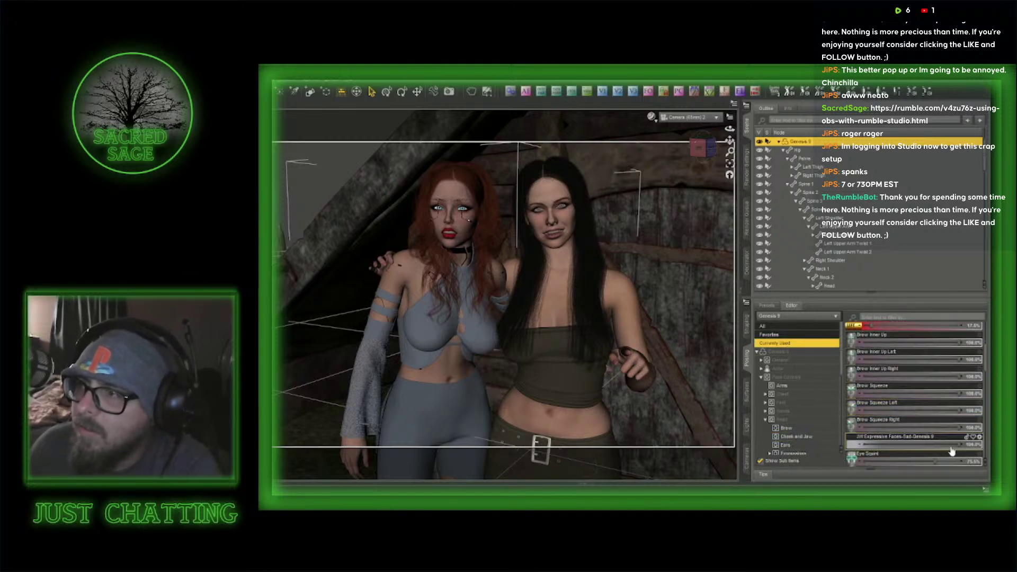
drag(958, 444, 864, 444)
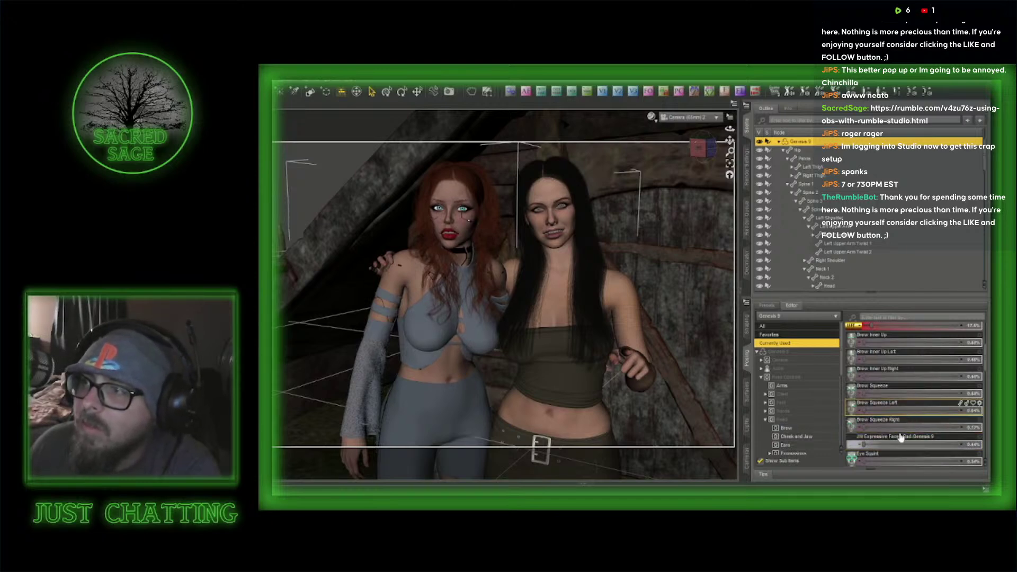
- Clear the remainder of the Sad expression from the red-haired woman's currently used pose settings
click(801, 437)
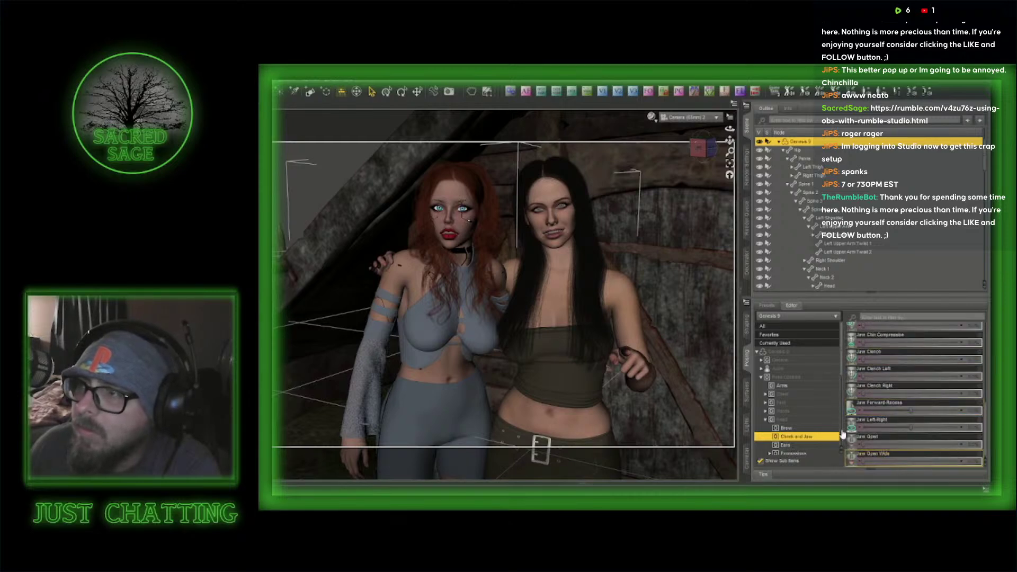
click(790, 344)
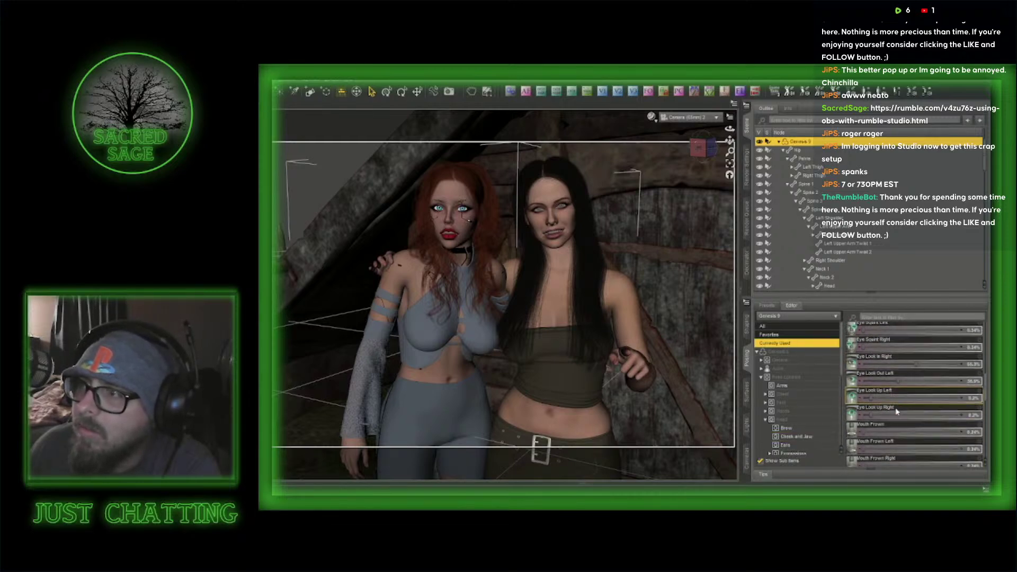
scroll(896, 412, down, 3)
scroll(897, 411, down, 5)
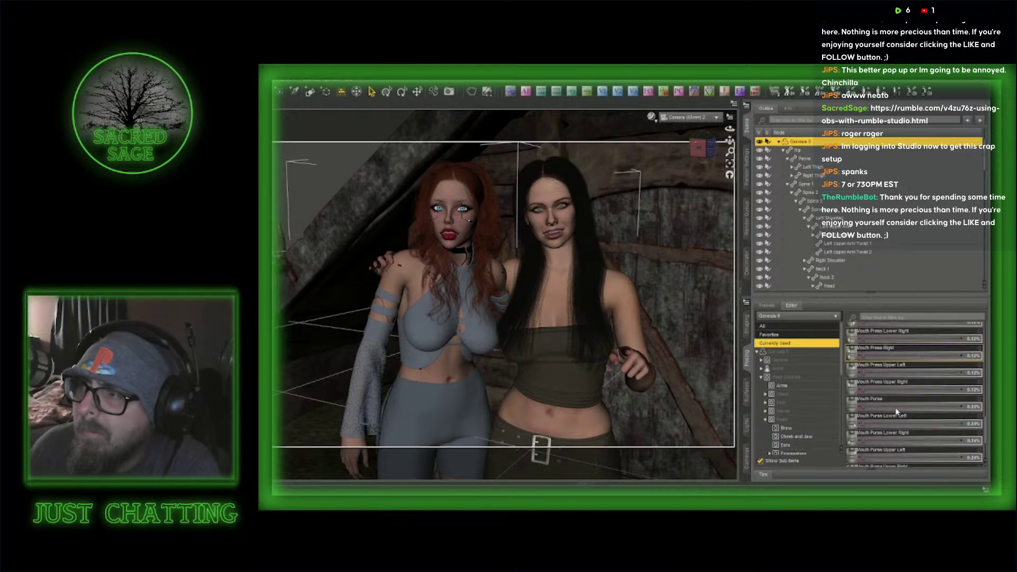
scroll(899, 415, up, 5)
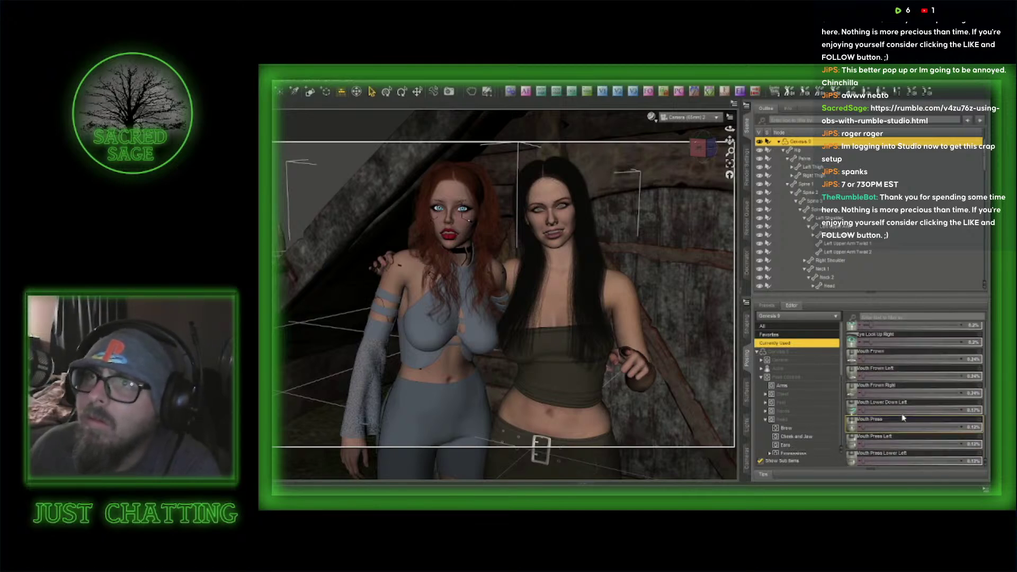
scroll(903, 417, up, 5)
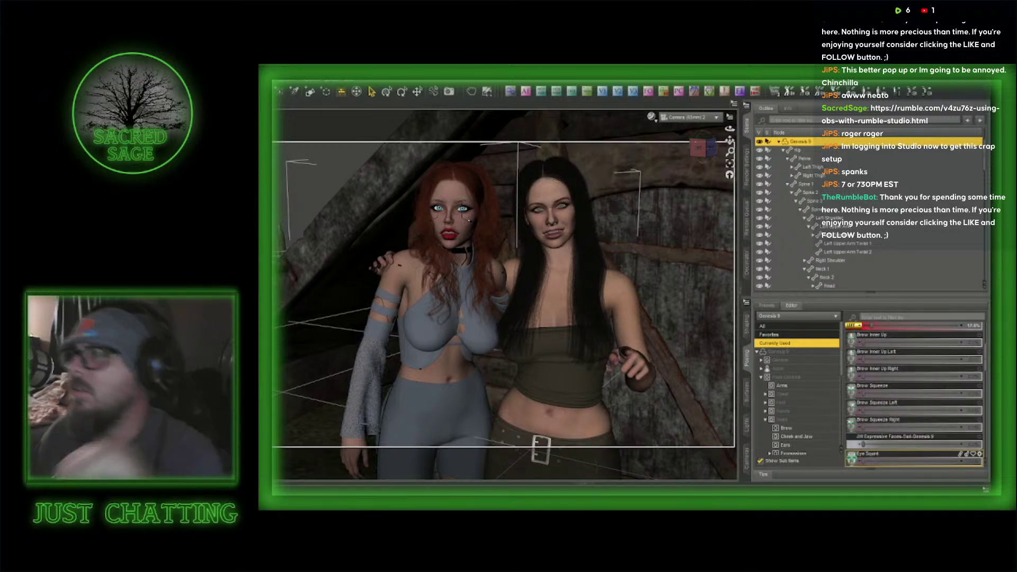
scroll(919, 424, down, 1)
scroll(919, 424, down, 1)
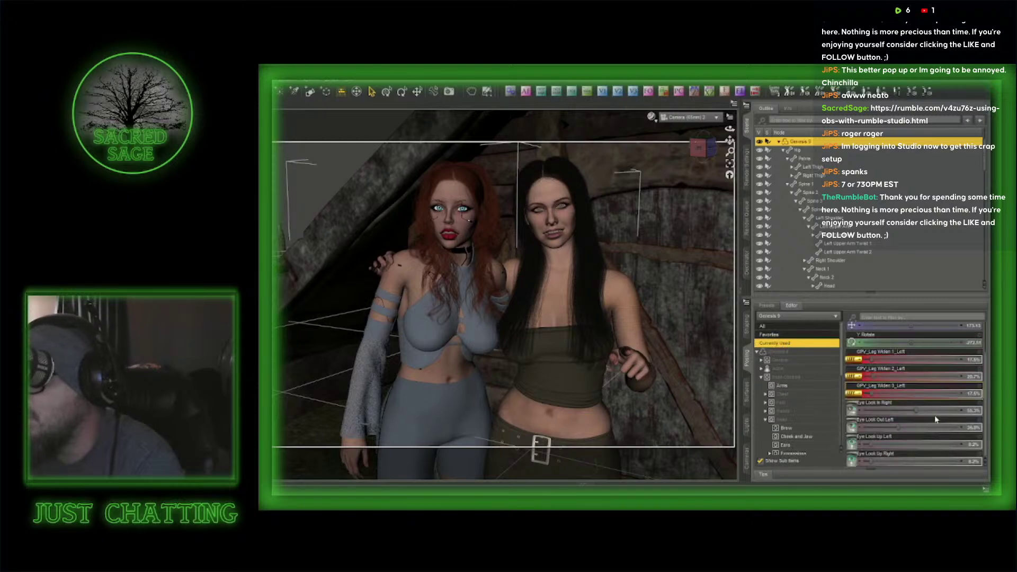
- Examine the red-haired woman's currently used pose settings and shaping morphs for anything affecting her face
scroll(934, 439, up, 3)
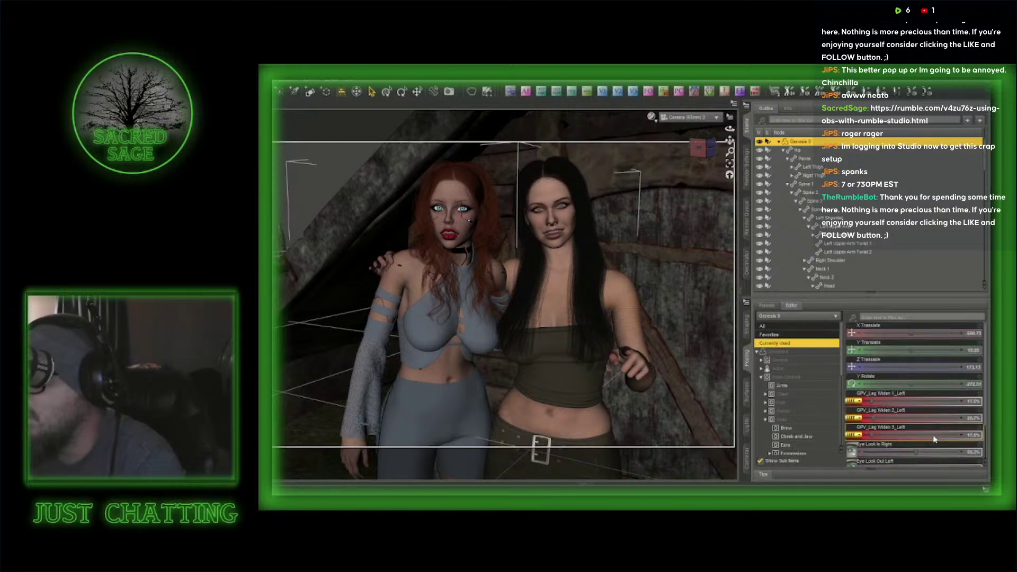
scroll(934, 439, down, 3)
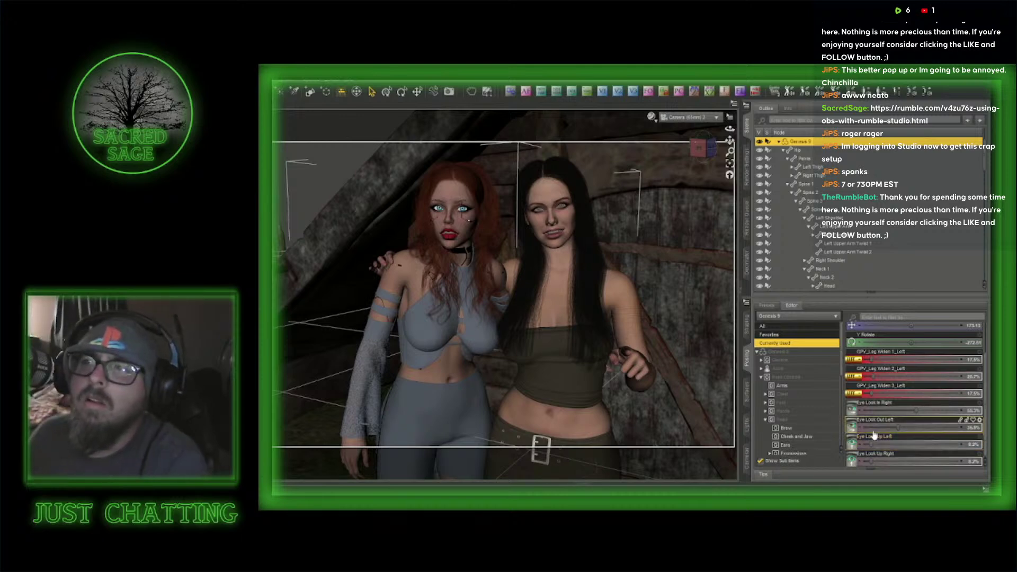
click(814, 437)
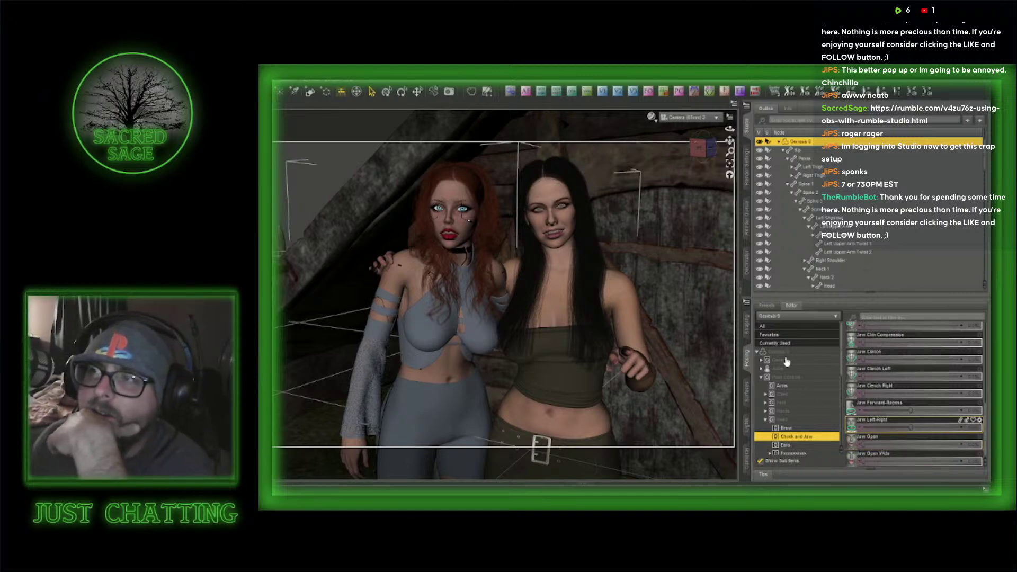
scroll(804, 414, down, 1)
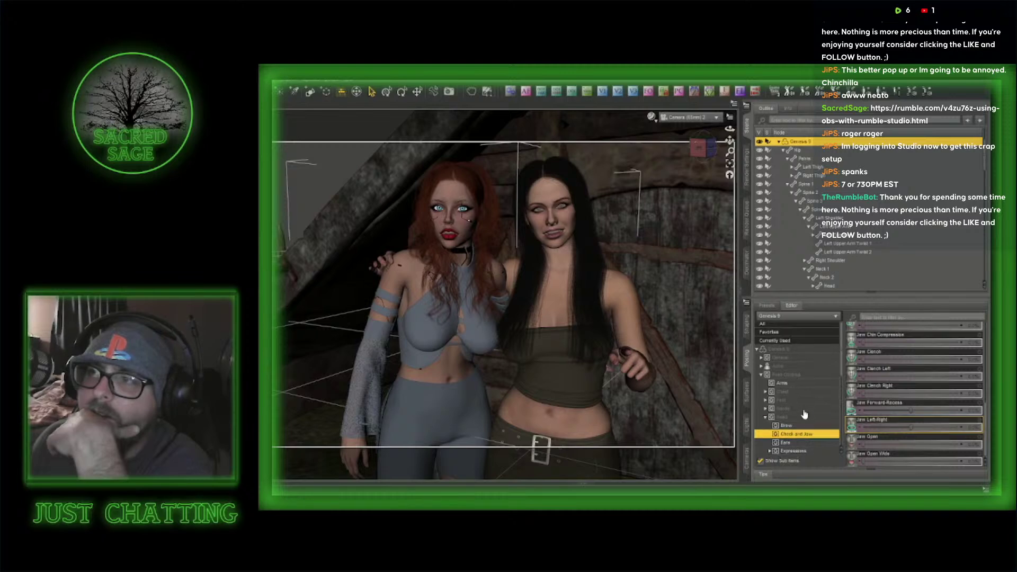
scroll(795, 381, up, 1)
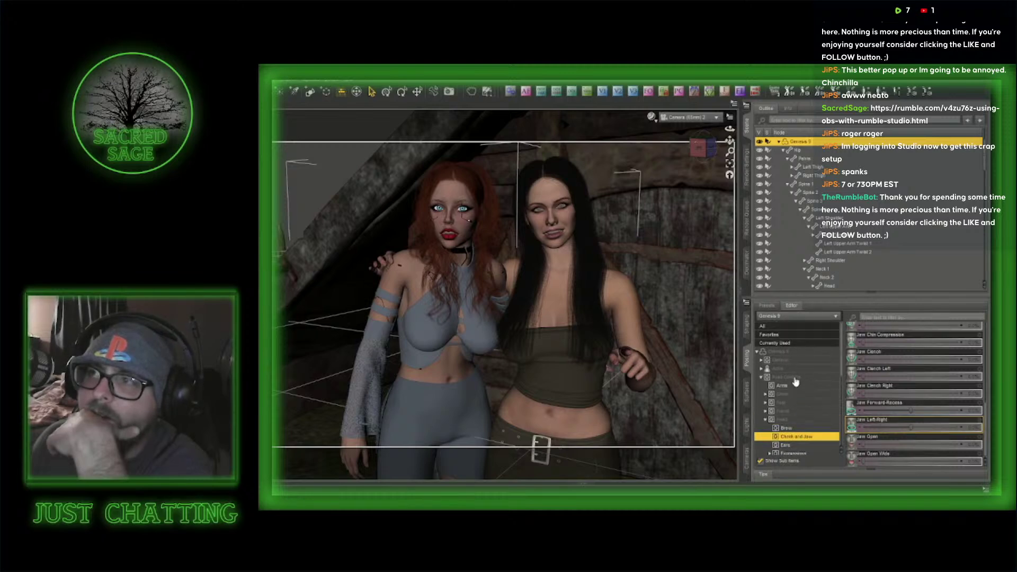
click(786, 344)
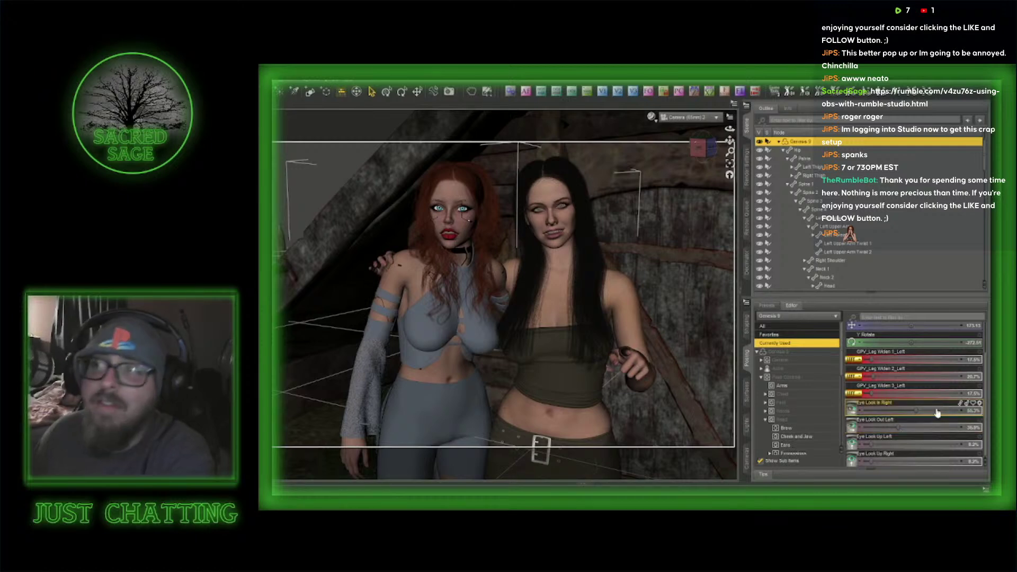
click(747, 325)
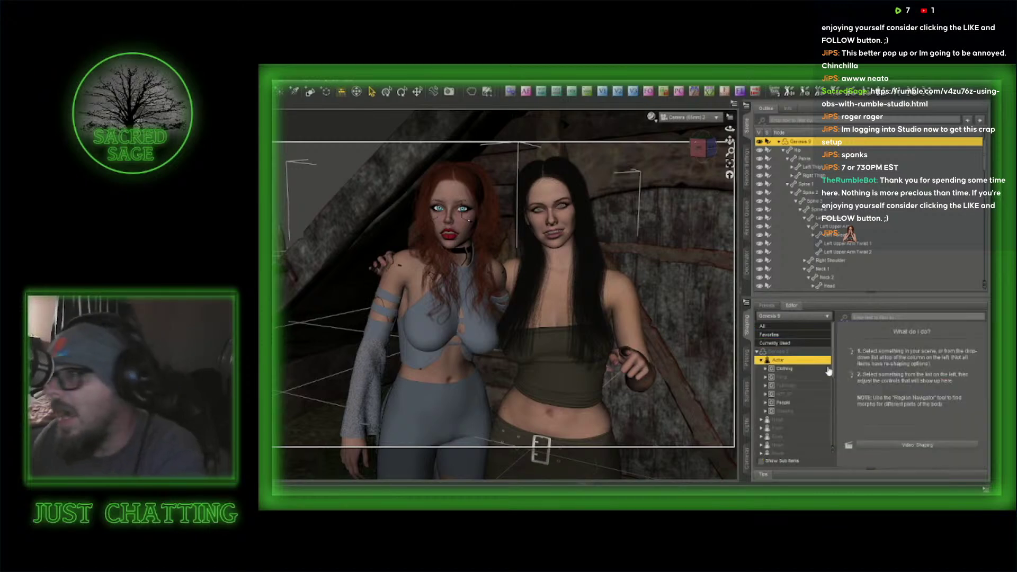
click(791, 342)
scroll(918, 392, down, 10)
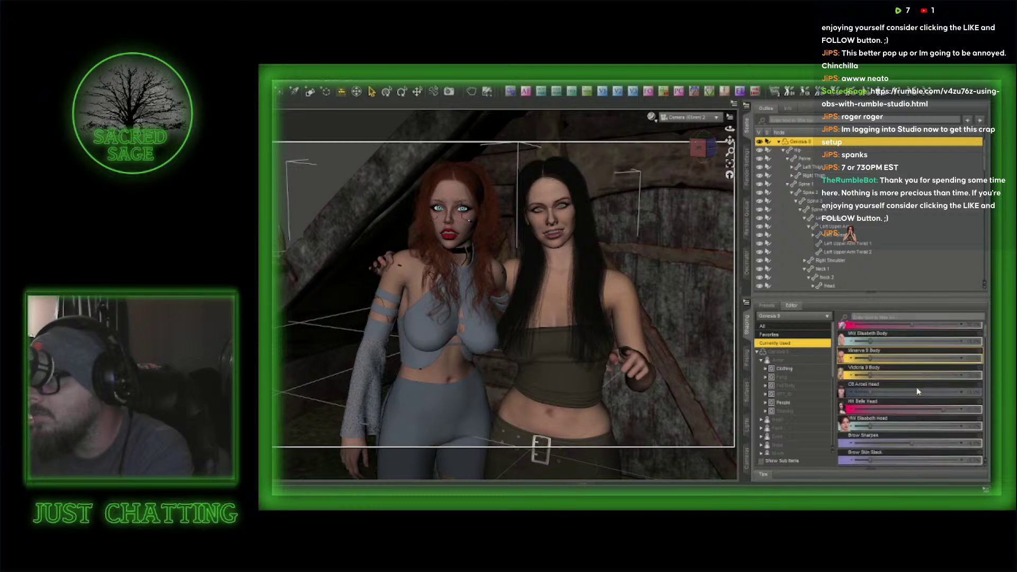
scroll(918, 392, down, 10)
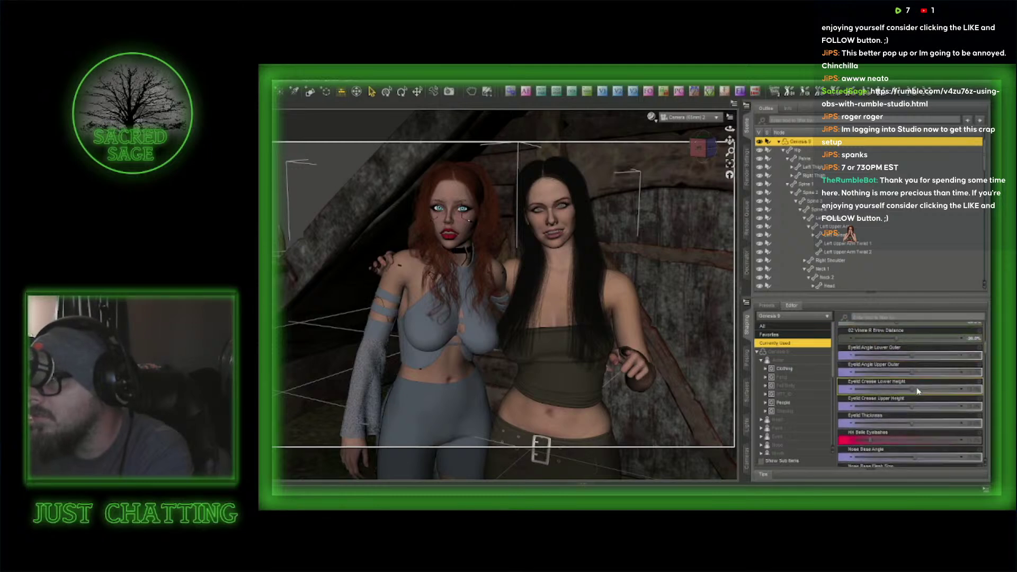
scroll(918, 392, down, 10)
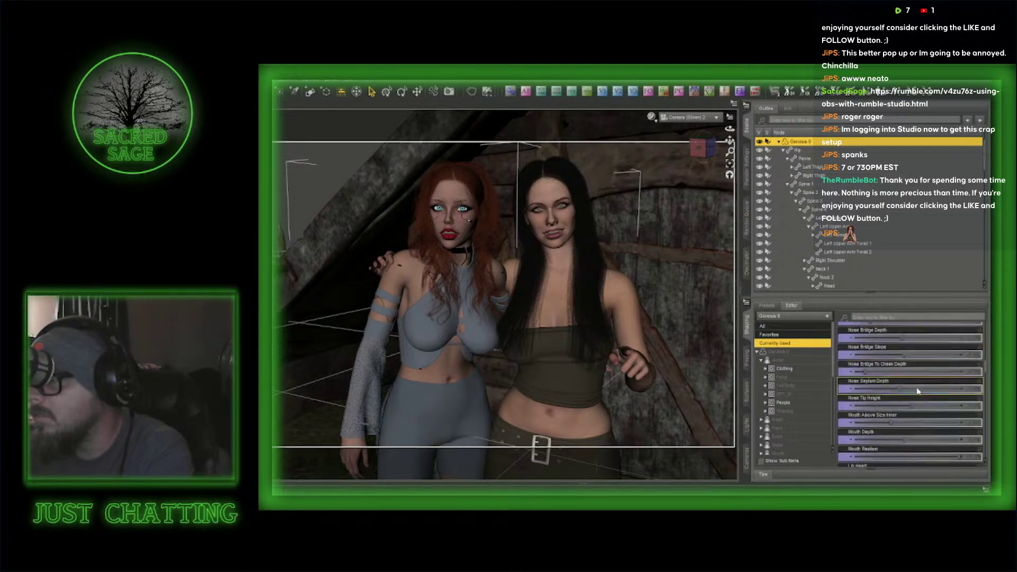
scroll(918, 392, down, 5)
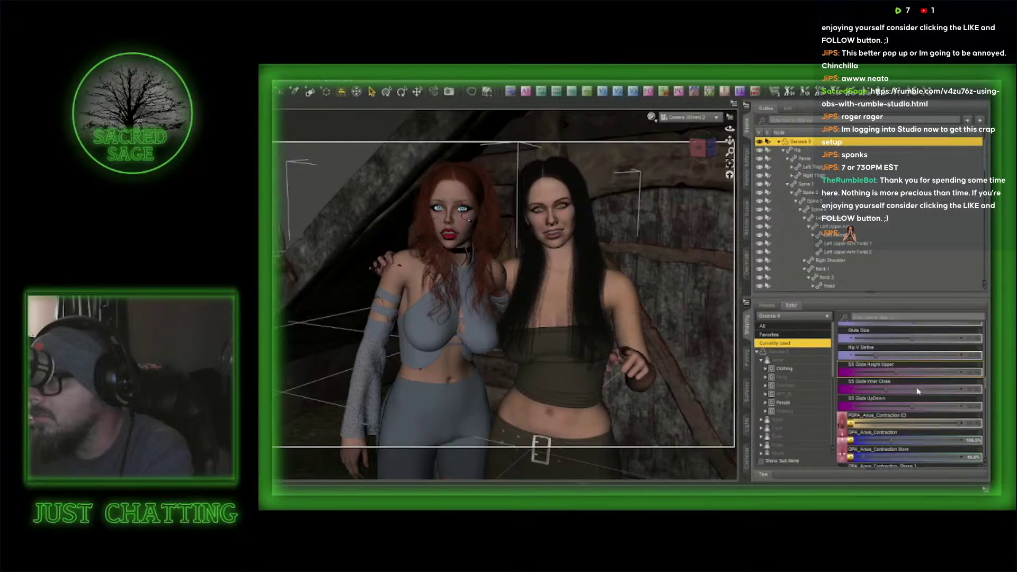
scroll(918, 392, down, 10)
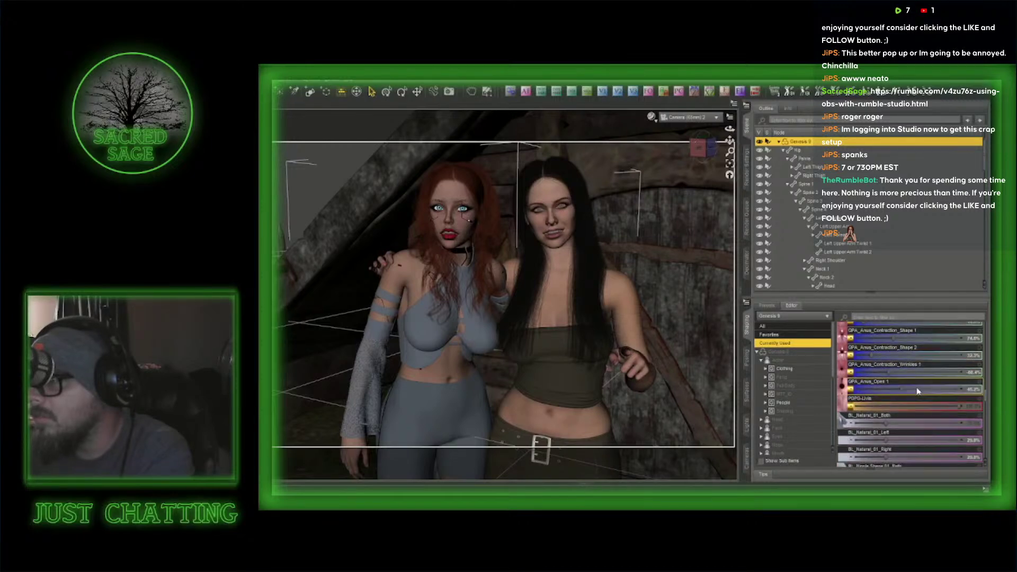
scroll(913, 407, down, 5)
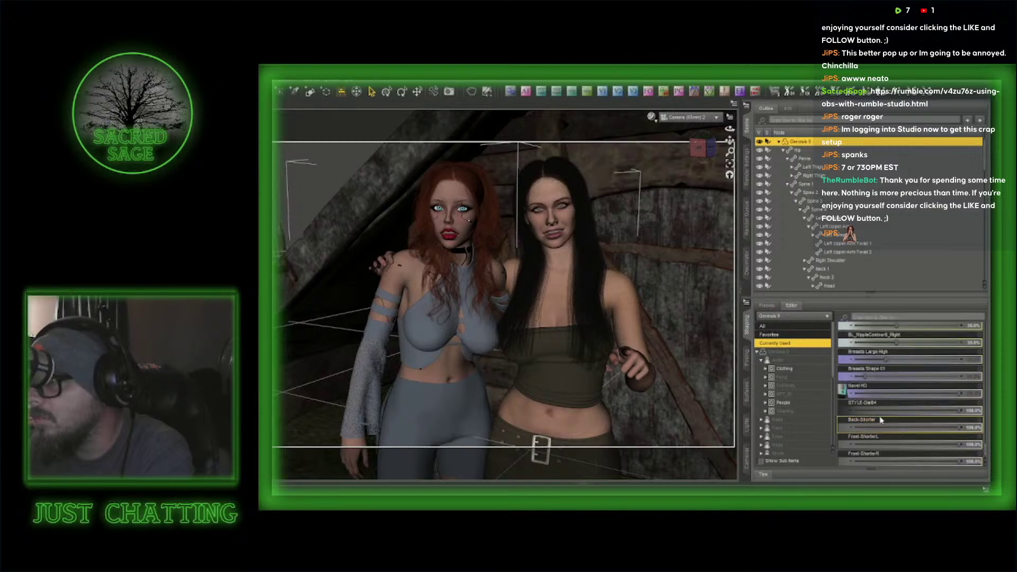
- Try to close the red-haired woman's mouth by lowering Jaw Open in her Cheek and Jaw pose controls
click(746, 365)
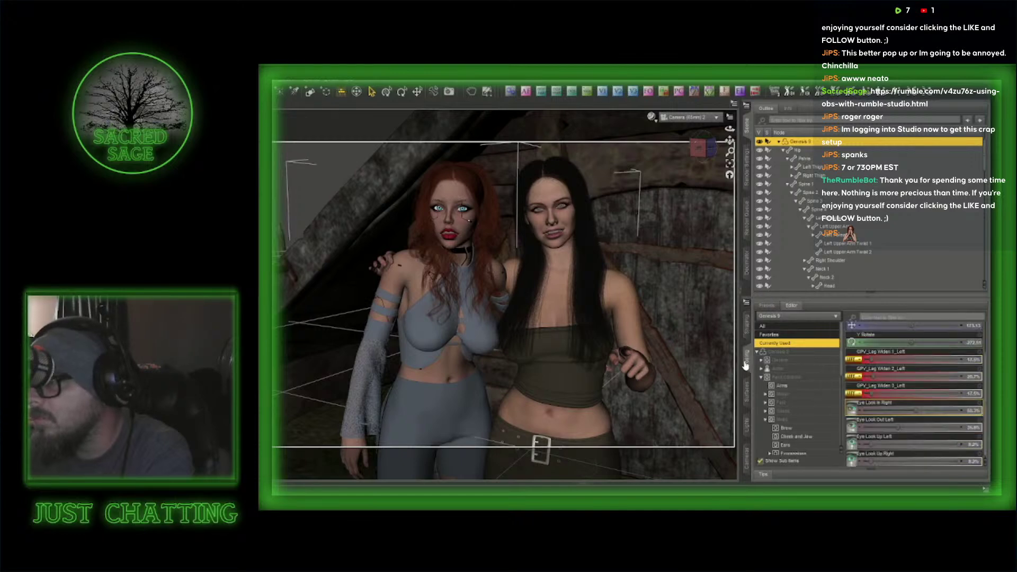
click(788, 437)
scroll(915, 413, down, 5)
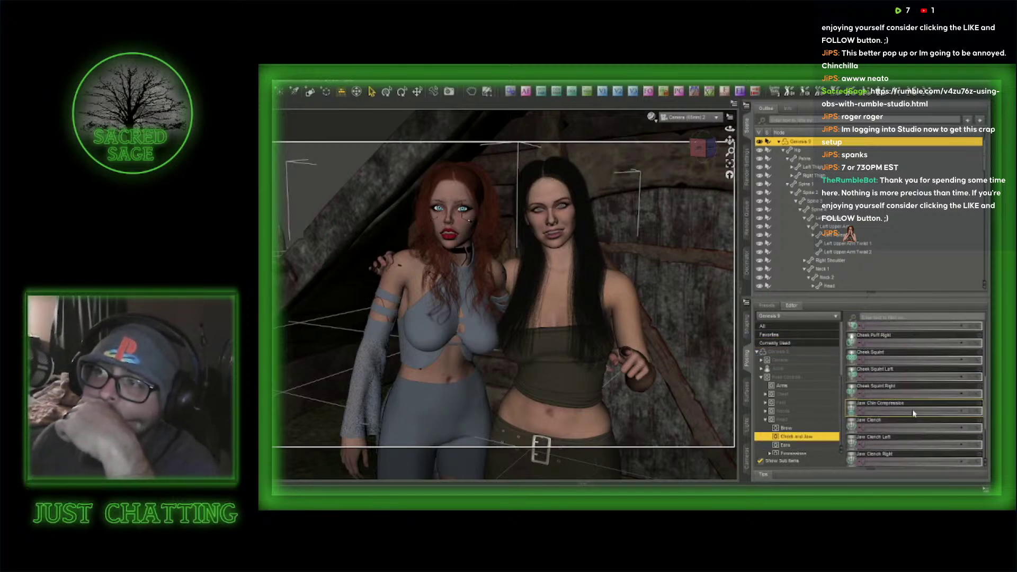
scroll(864, 430, down, 5)
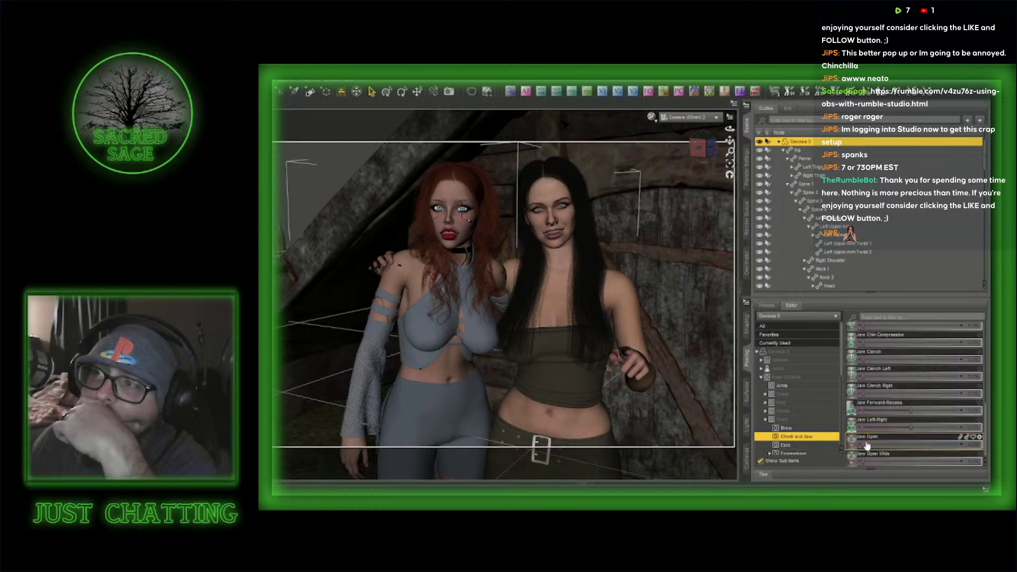
drag(864, 443, 743, 443)
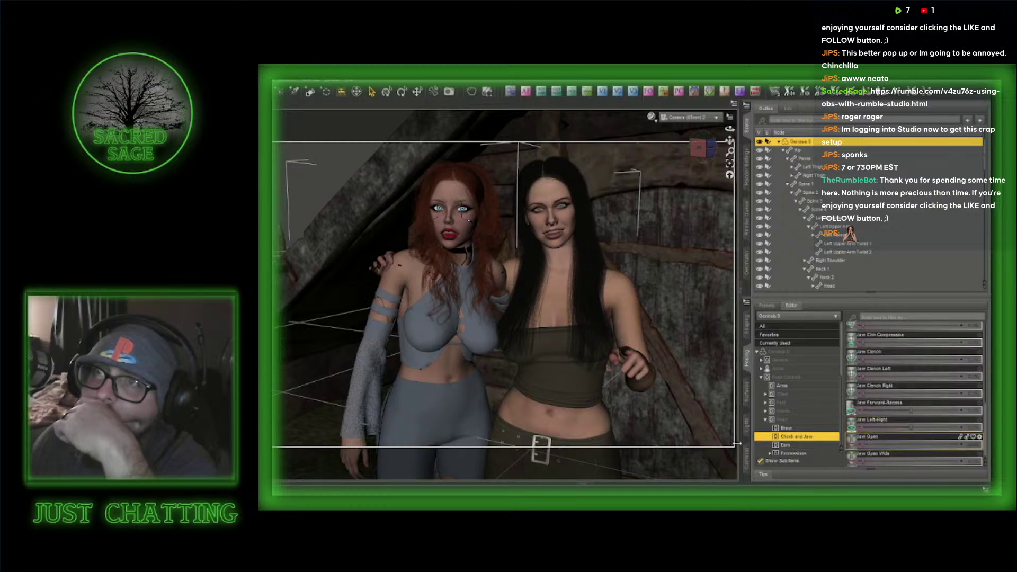
- Switch to the Perspective View and frame the red-haired woman's face up close to inspect her mouth
click(689, 117)
click(667, 142)
scroll(529, 169, up, 5)
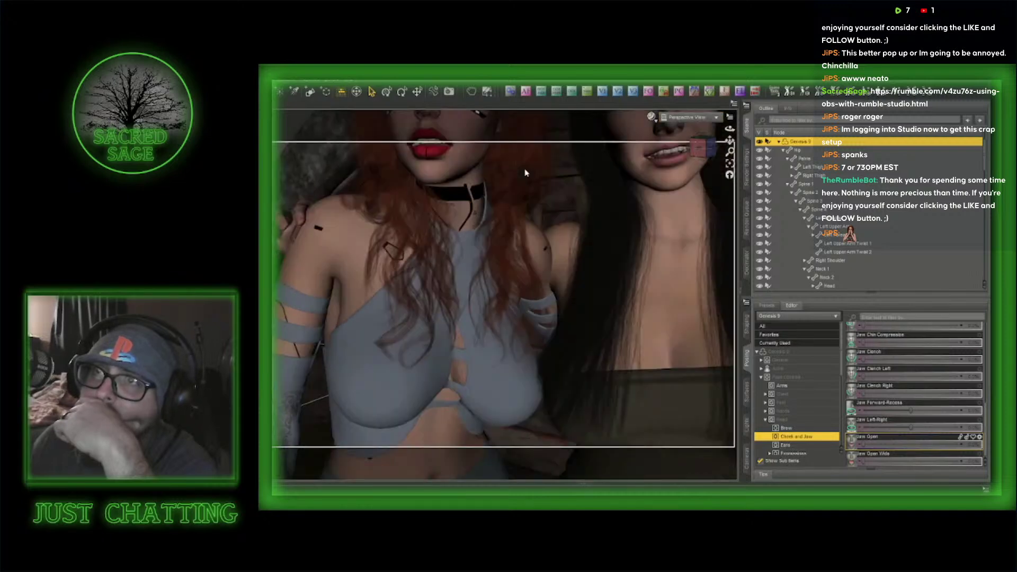
drag(730, 141, 756, 239)
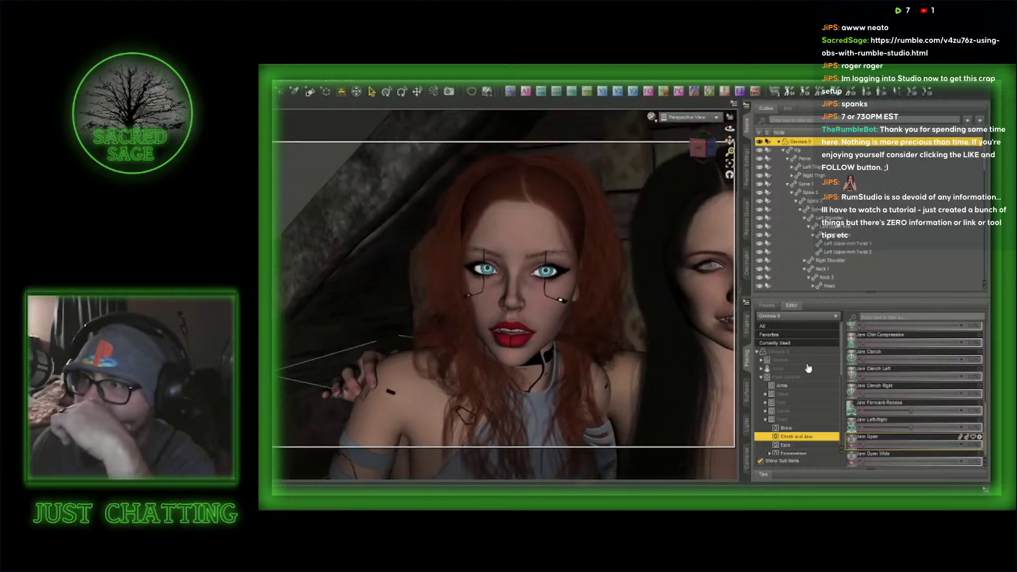
- Examine the red-haired woman's currently used pose settings and Cheek and Jaw parameters for anything holding her mouth open
click(787, 343)
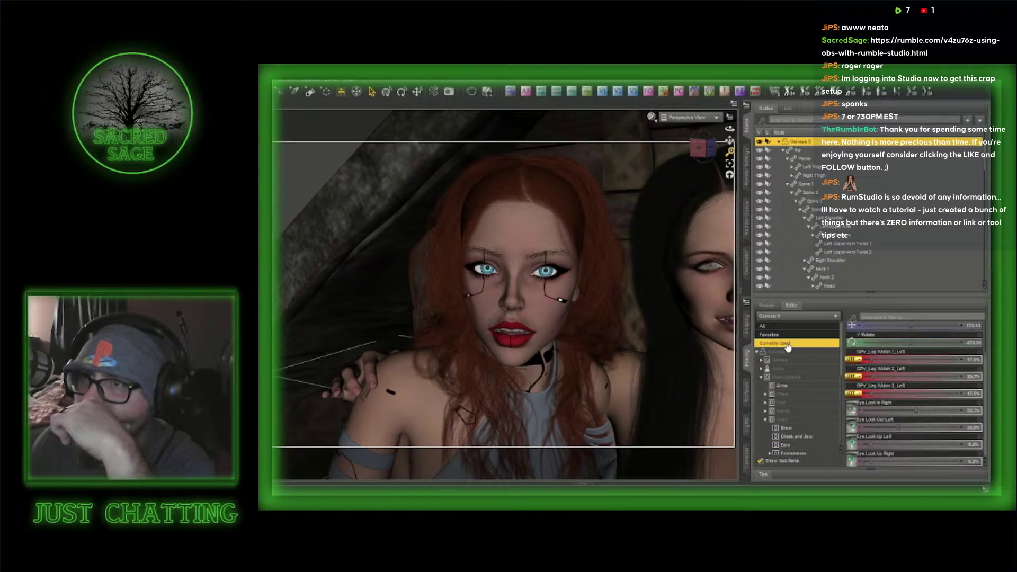
click(804, 435)
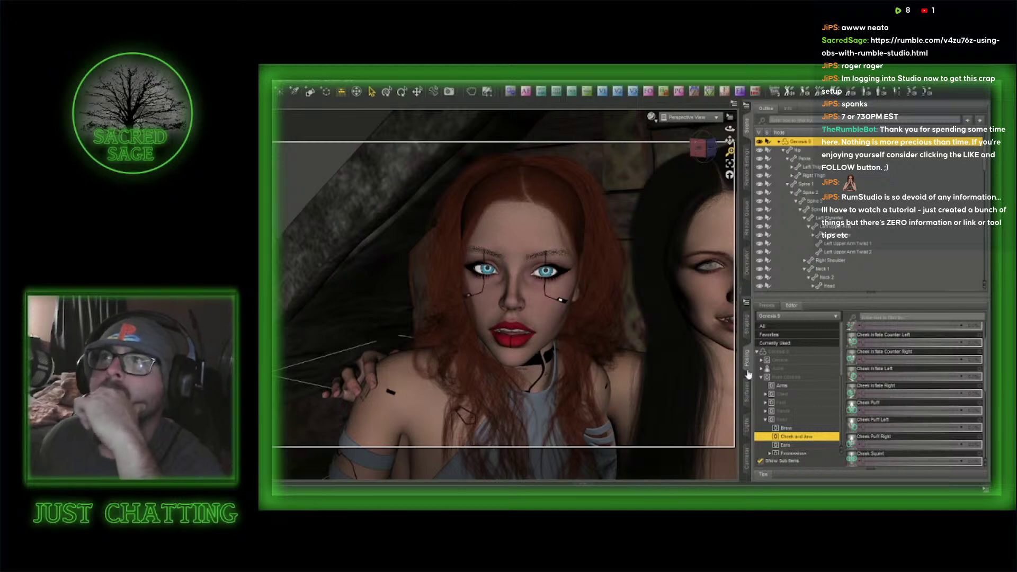
click(273, 212)
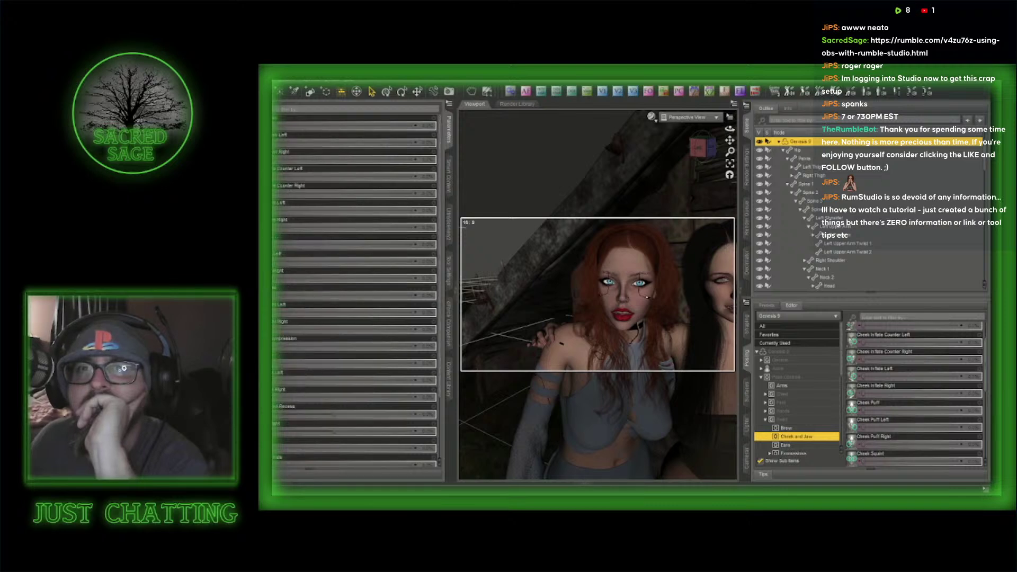
scroll(335, 328, down, 3)
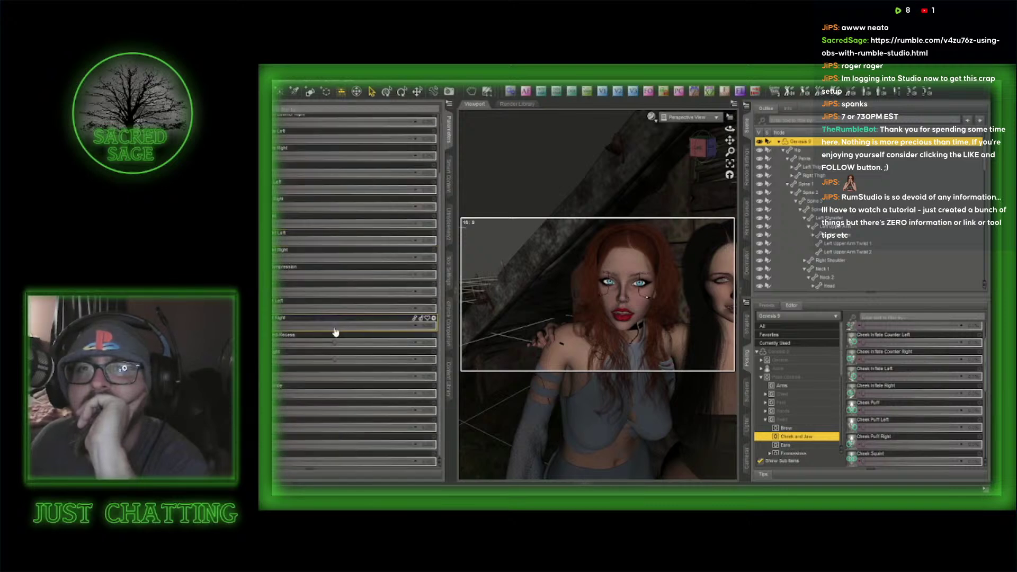
scroll(334, 331, up, 3)
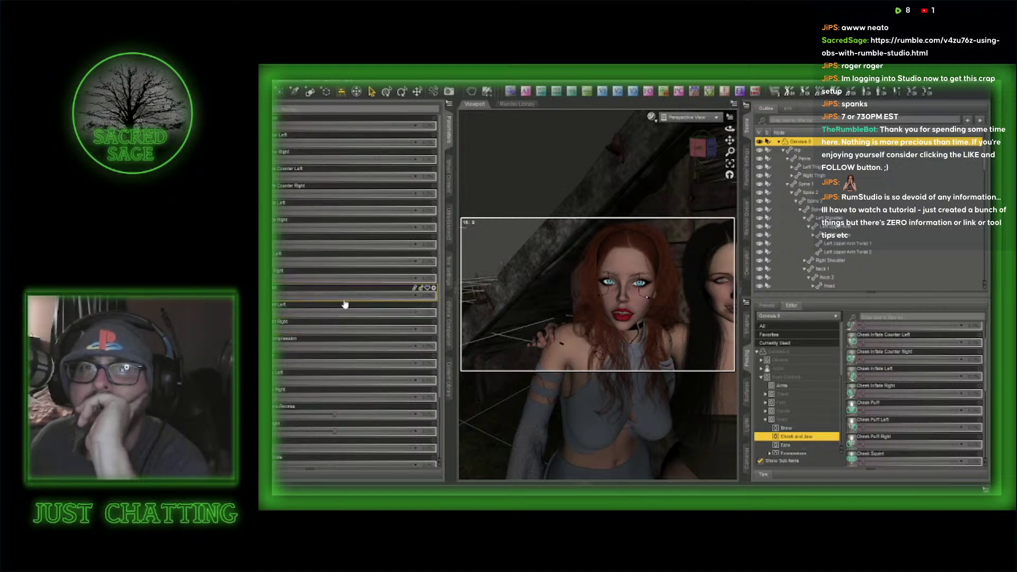
scroll(306, 318, down, 5)
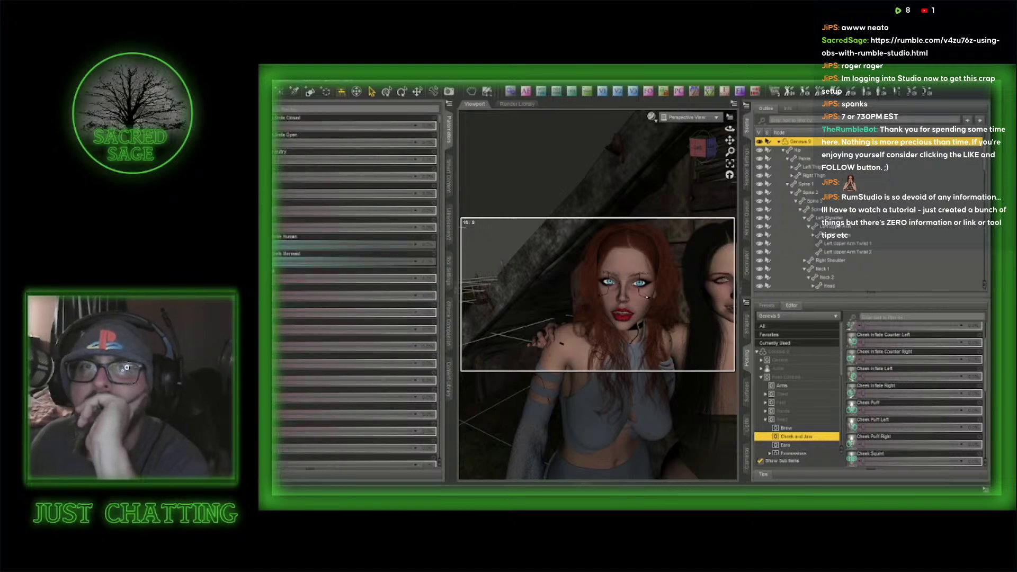
scroll(402, 212, up, 5)
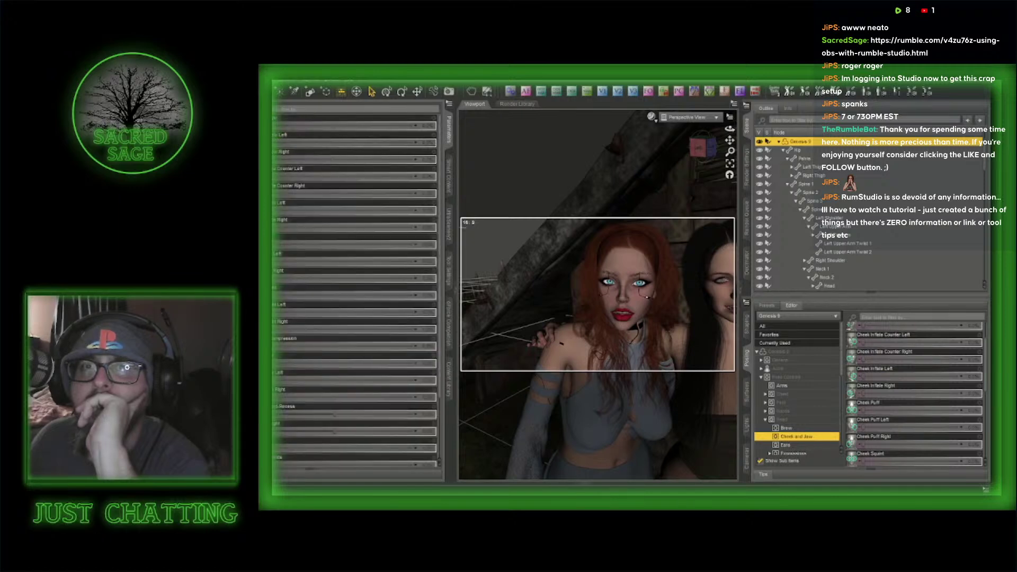
- Browse the smart content's pose and expression products for a Genesis 9 expression set
click(448, 172)
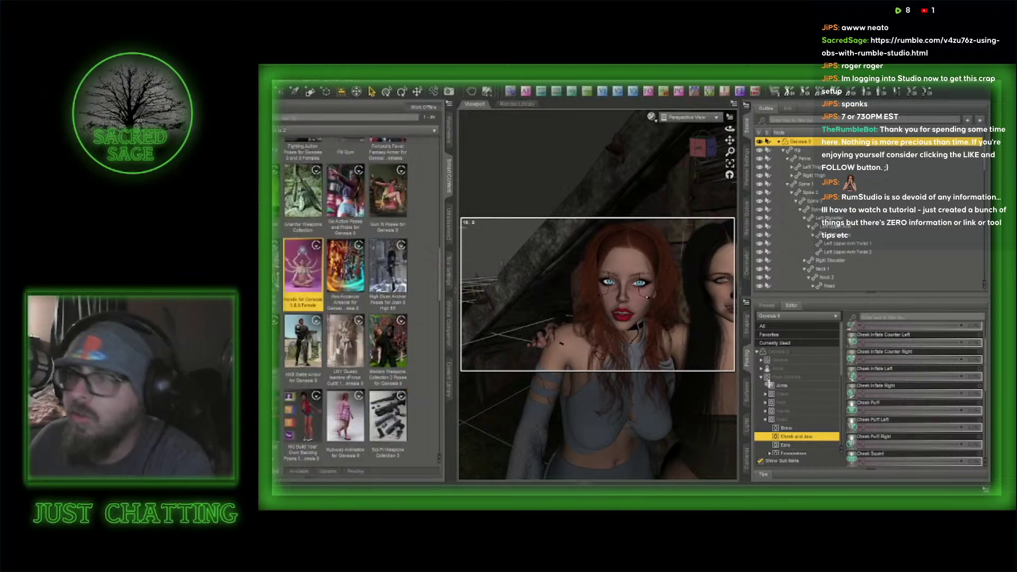
double_click(346, 417)
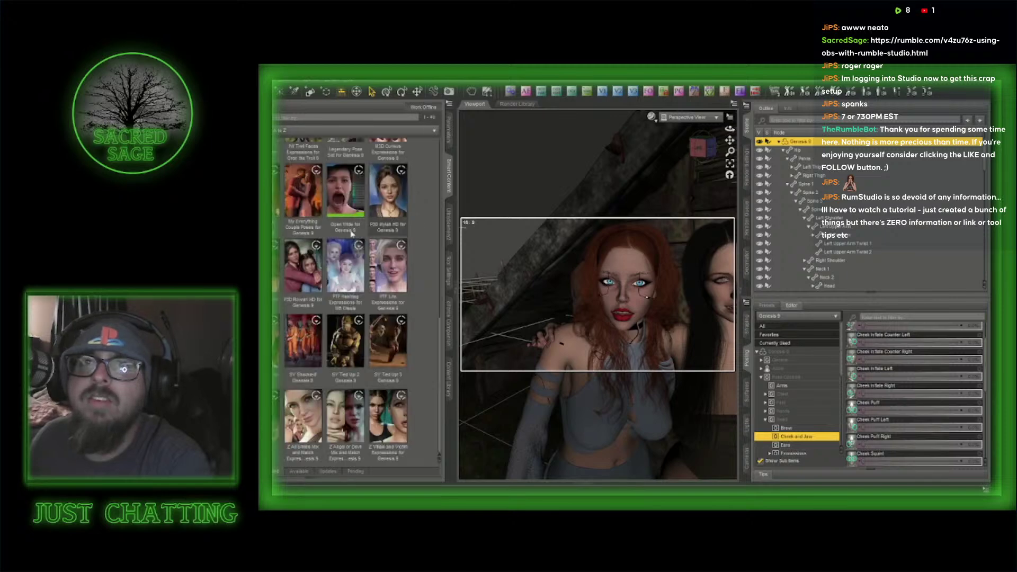
scroll(341, 246, up, 5)
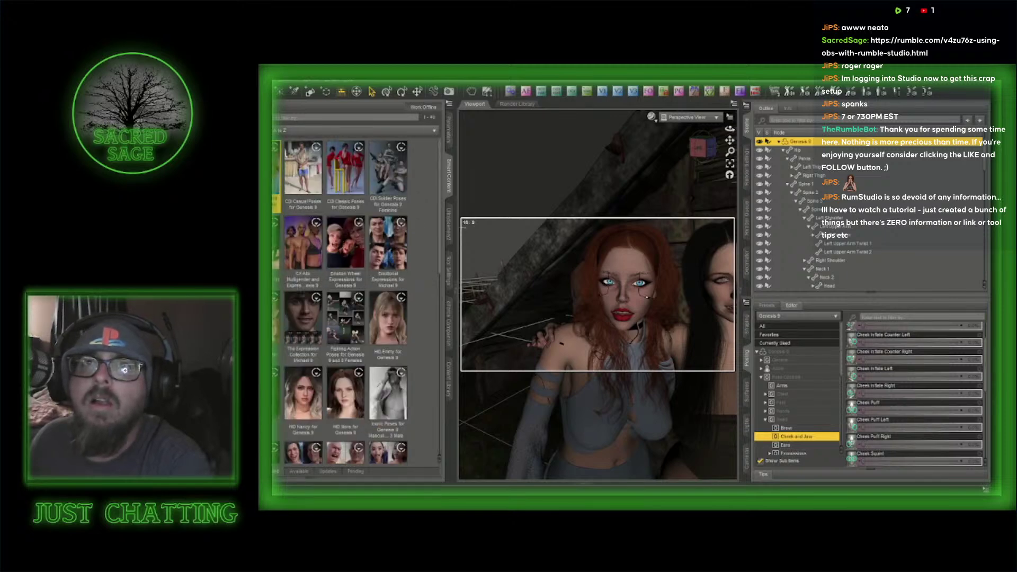
double_click(262, 175)
click(265, 117)
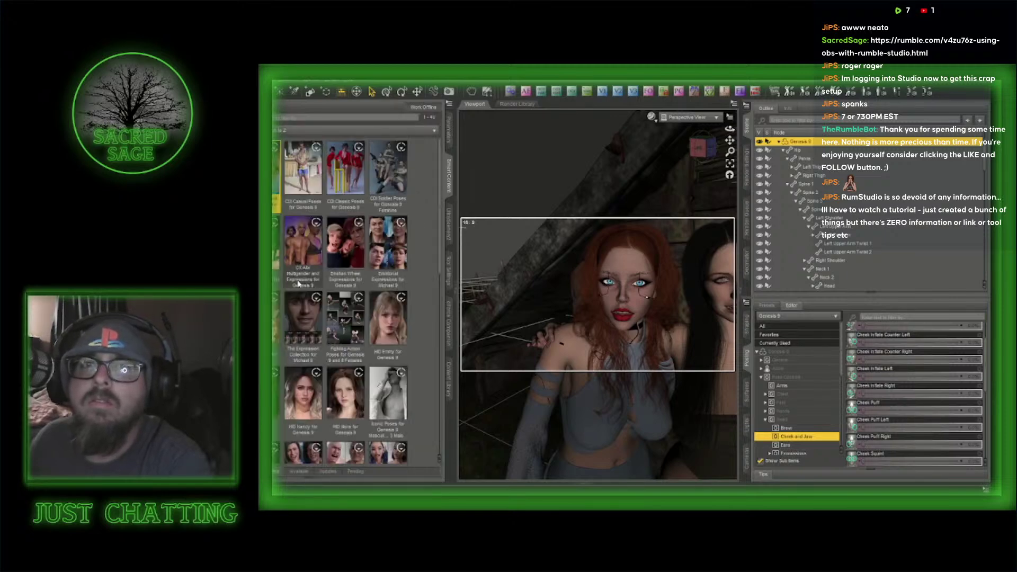
- Try to reset the red-haired woman's expression with the EWE Zero preset from the Emotion Wheel Expressions set
double_click(352, 250)
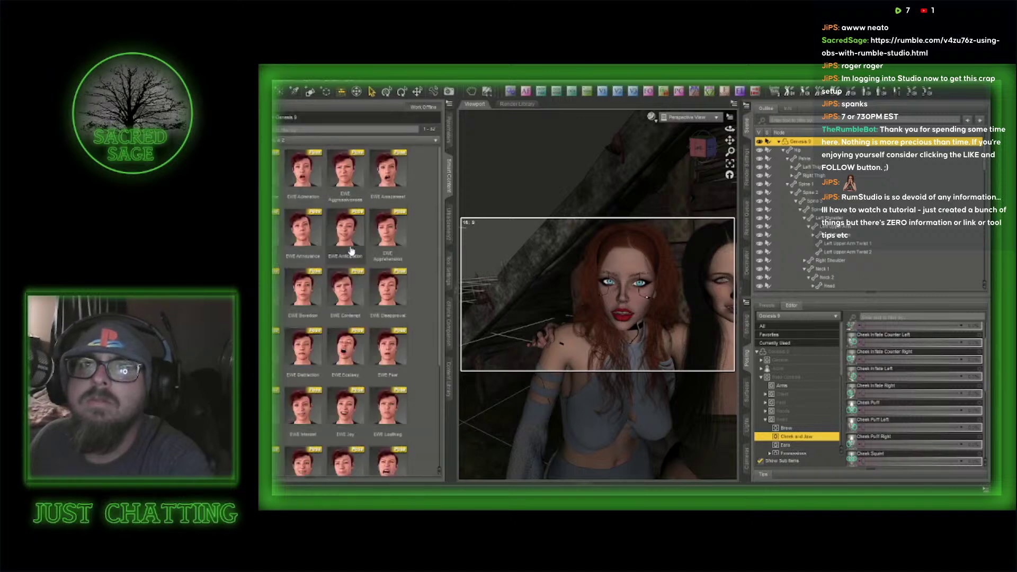
scroll(335, 290, down, 3)
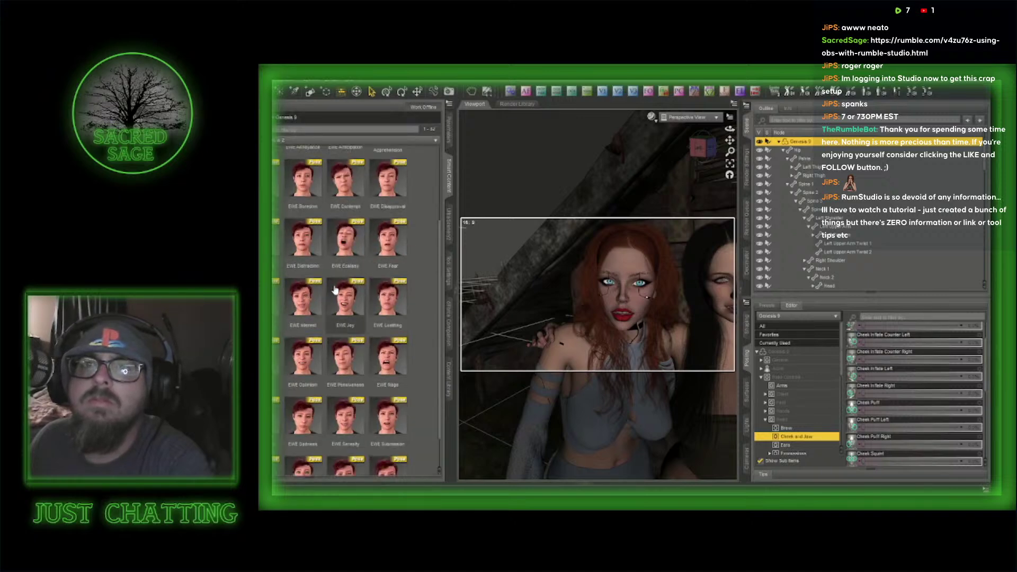
scroll(335, 289, up, 3)
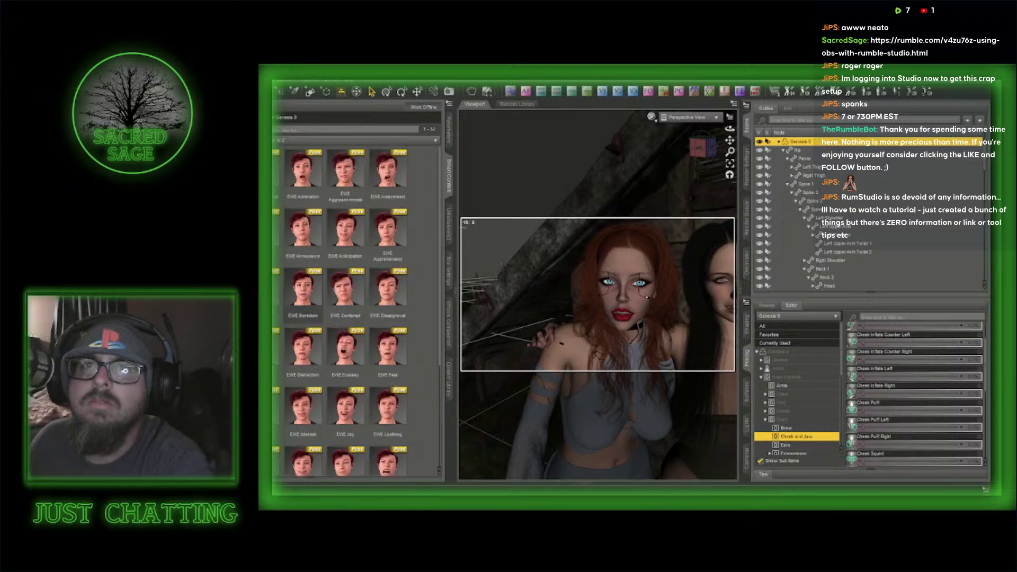
click(265, 264)
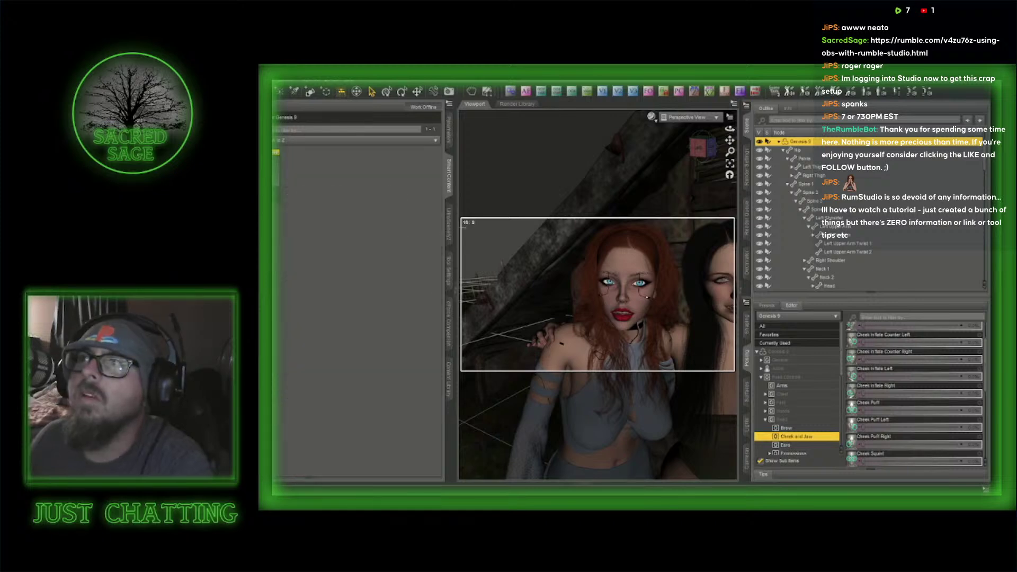
double_click(270, 177)
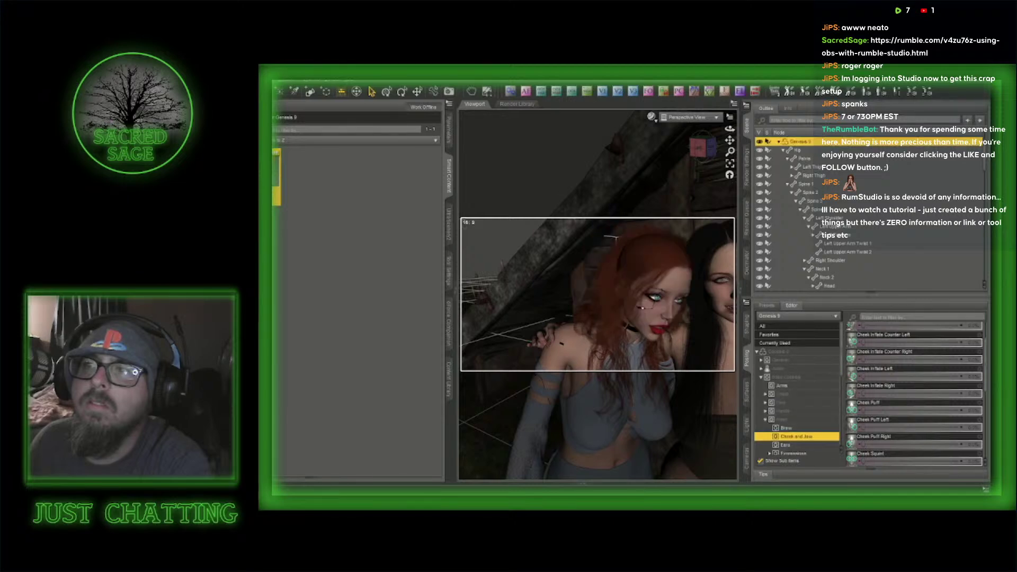
mouse_move(275, 177)
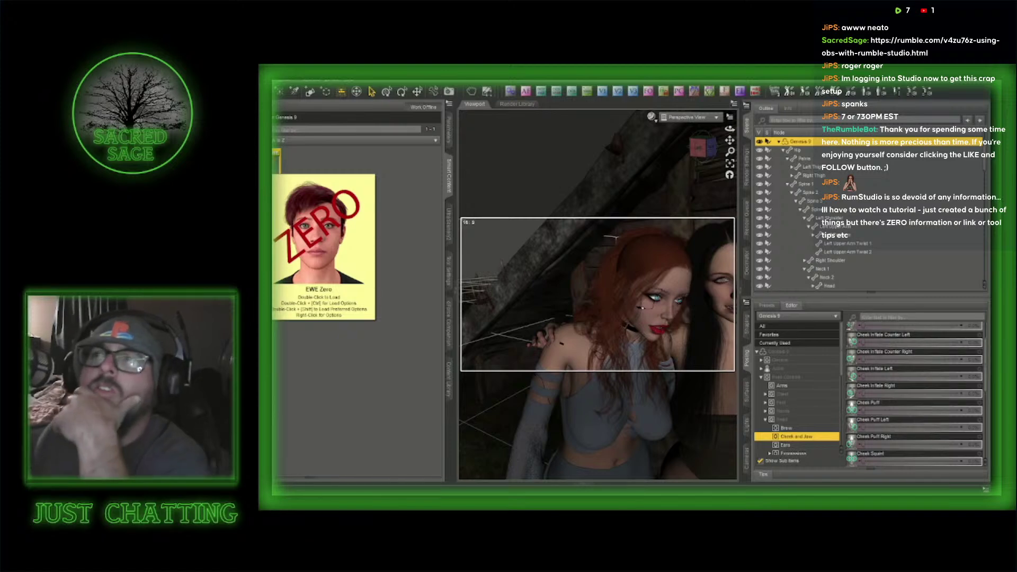
double_click(271, 173)
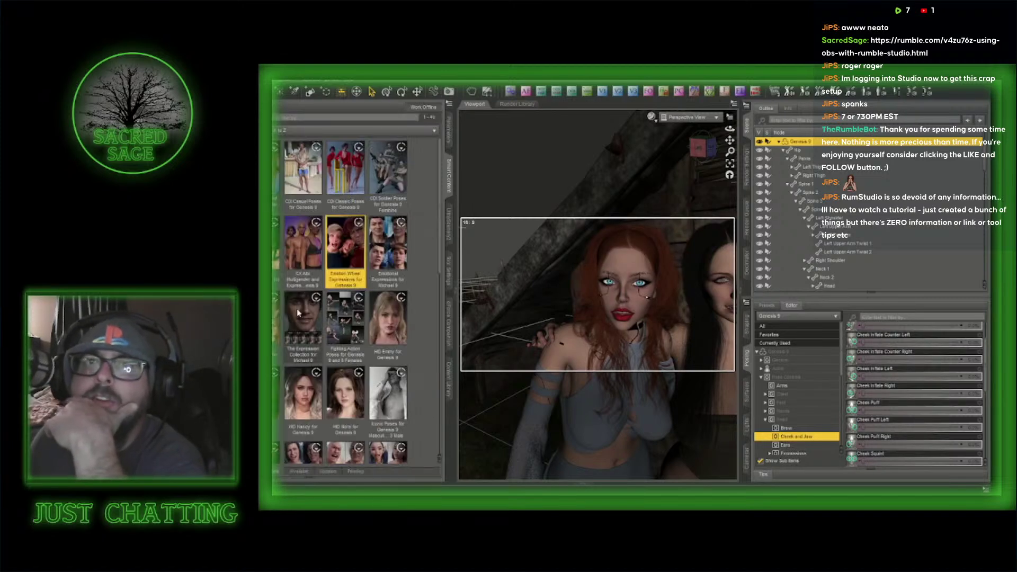
- Close the red-haired woman's mouth with the reset preset from Emotional Expressions for Michael 9 and inspect her face from another angle
scroll(362, 269, down, 3)
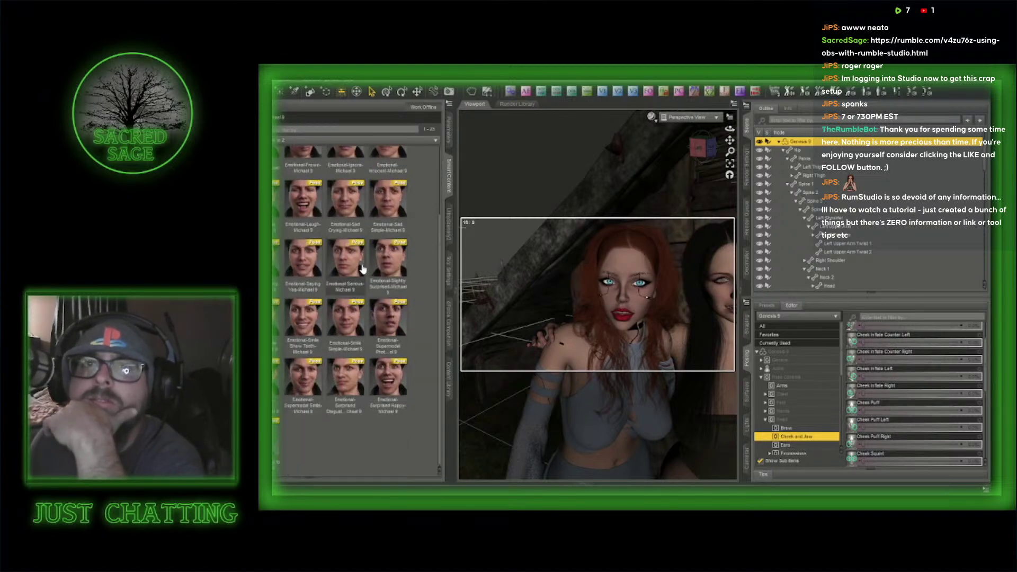
scroll(363, 269, up, 3)
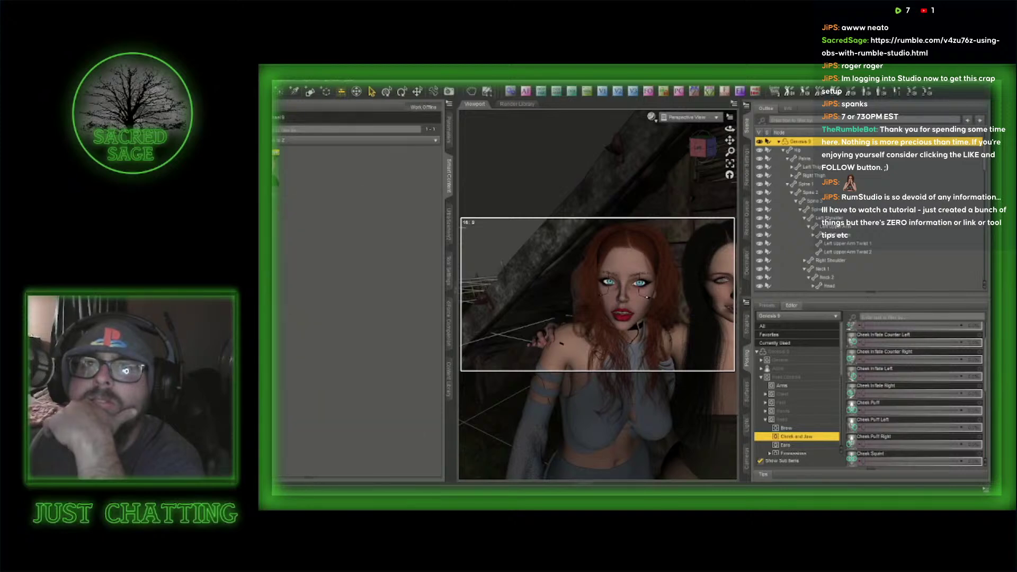
double_click(276, 178)
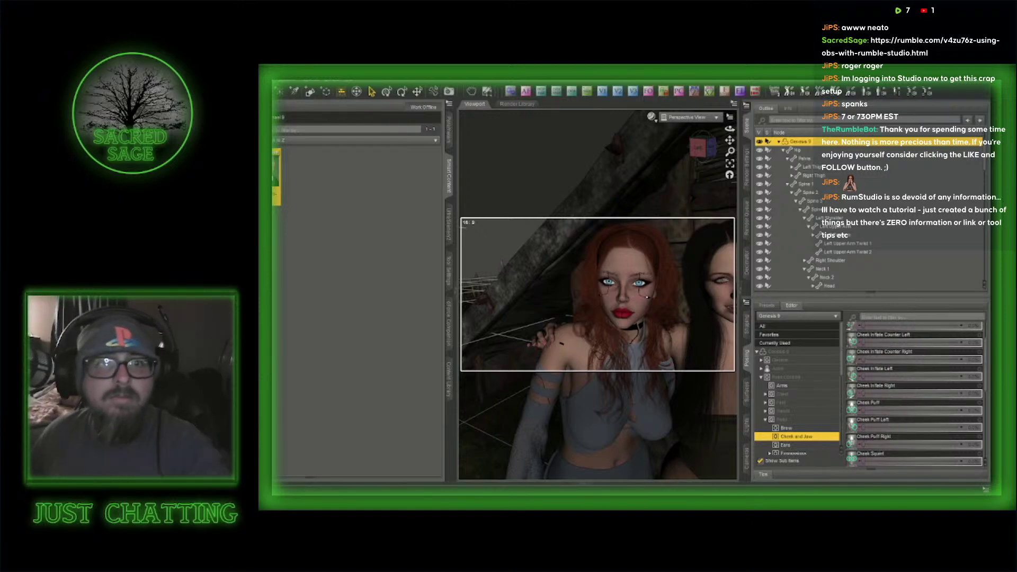
drag(703, 154, 522, 159)
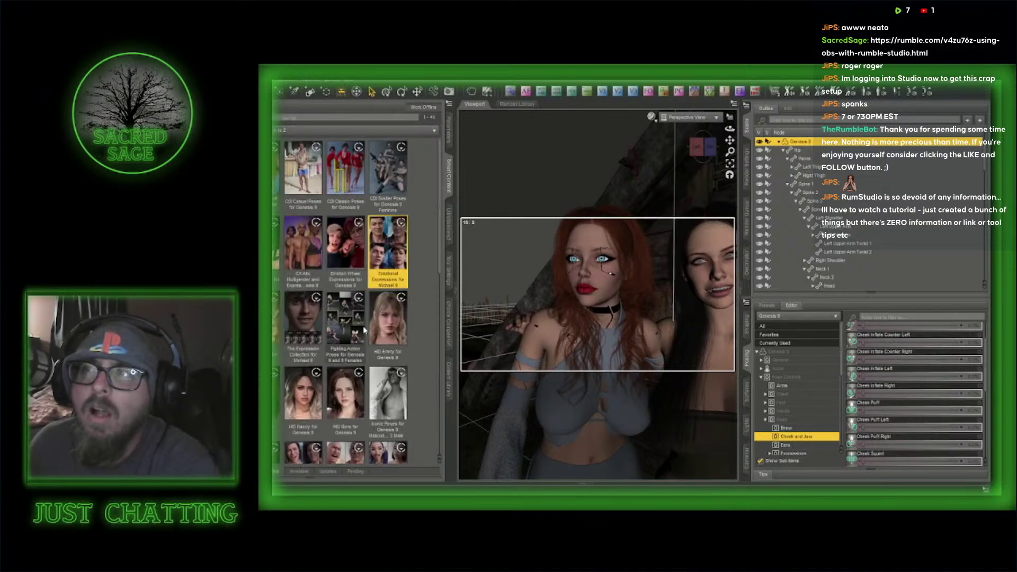
click(604, 285)
click(603, 285)
- Search the red-haired woman's Expressions pose controls for "unsure" and clear the filter
click(889, 328)
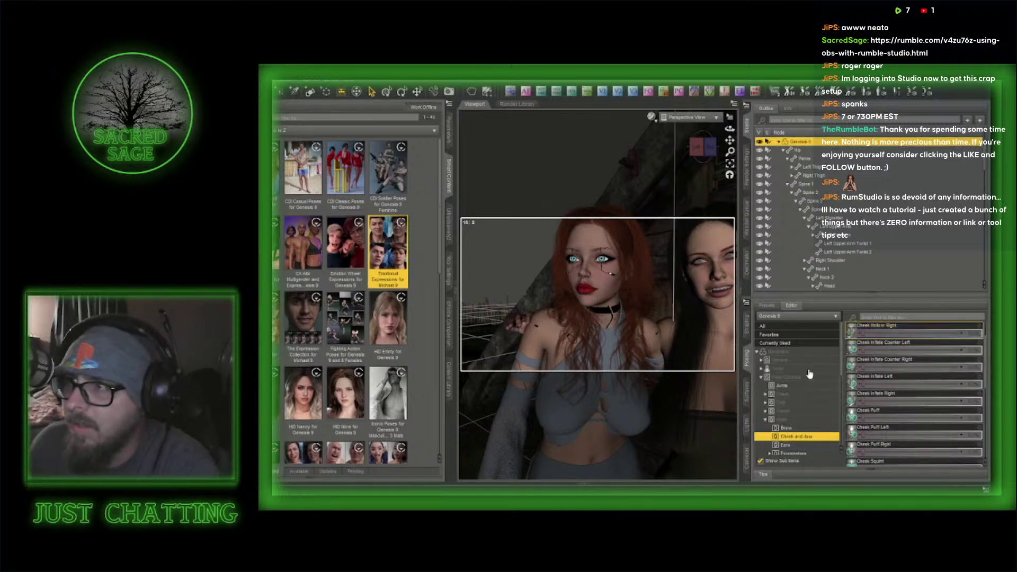
click(794, 344)
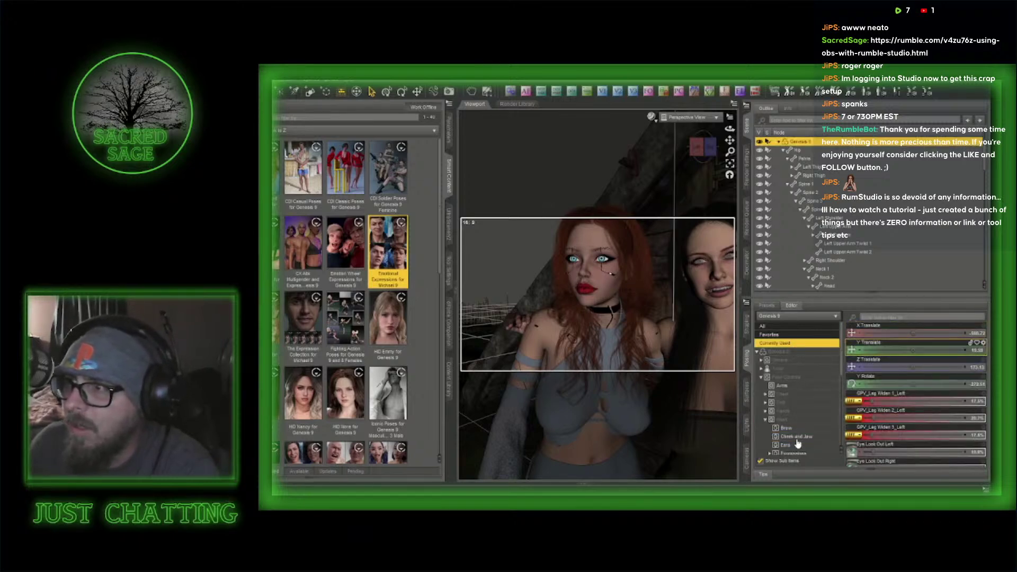
scroll(797, 420, down, 3)
click(793, 383)
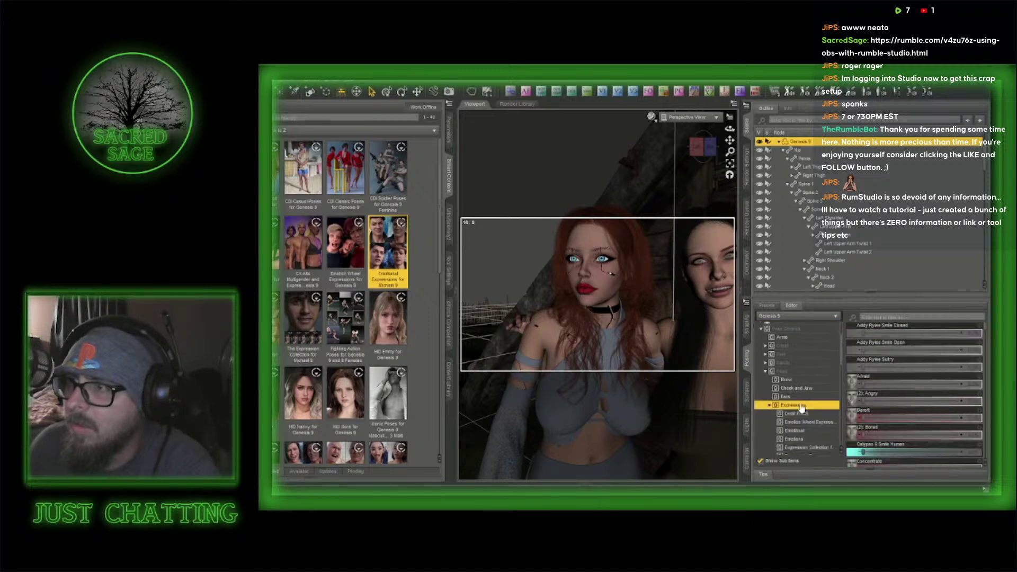
click(879, 316)
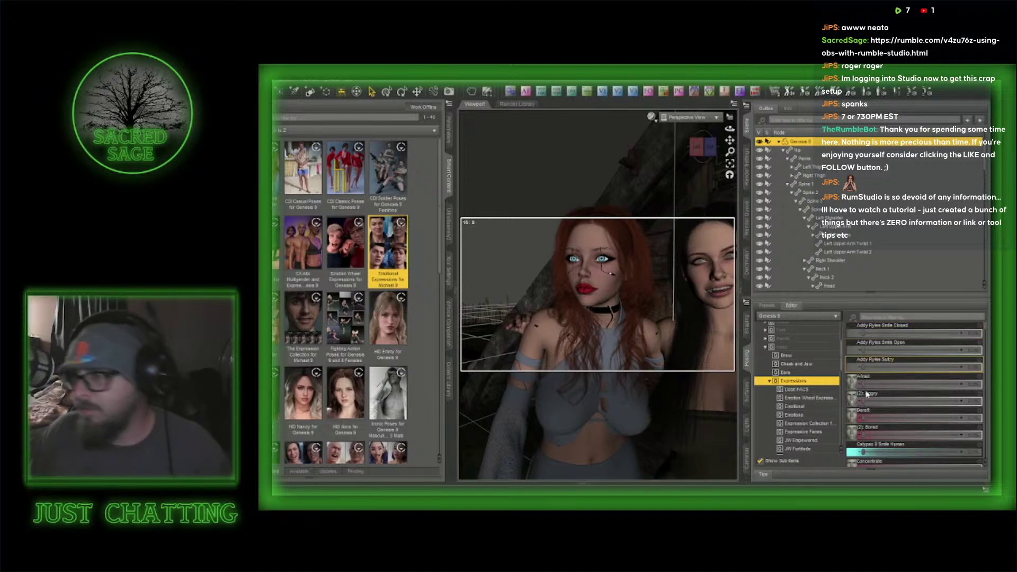
scroll(891, 426, down, 2)
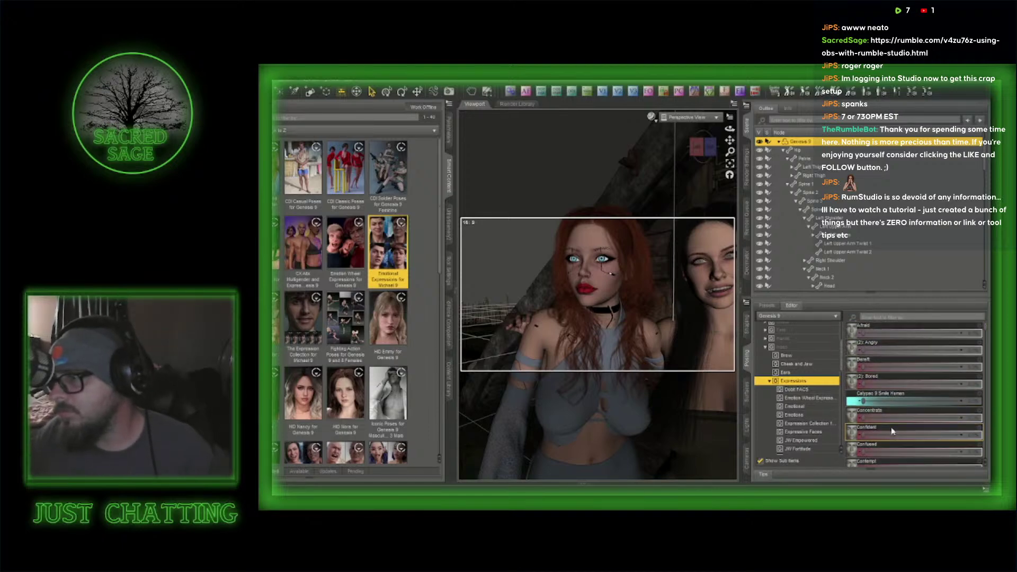
click(880, 316)
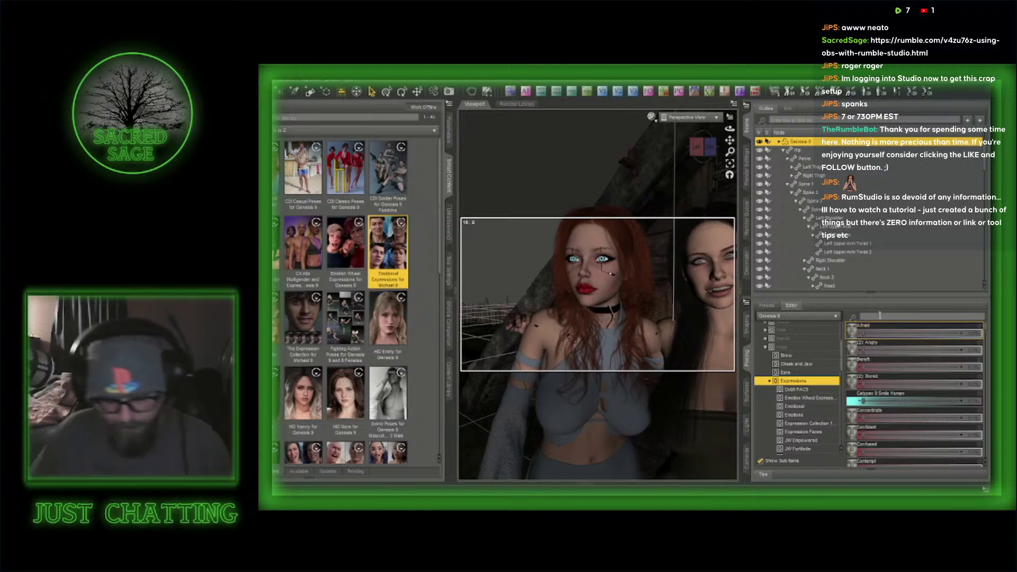
text(wisure)
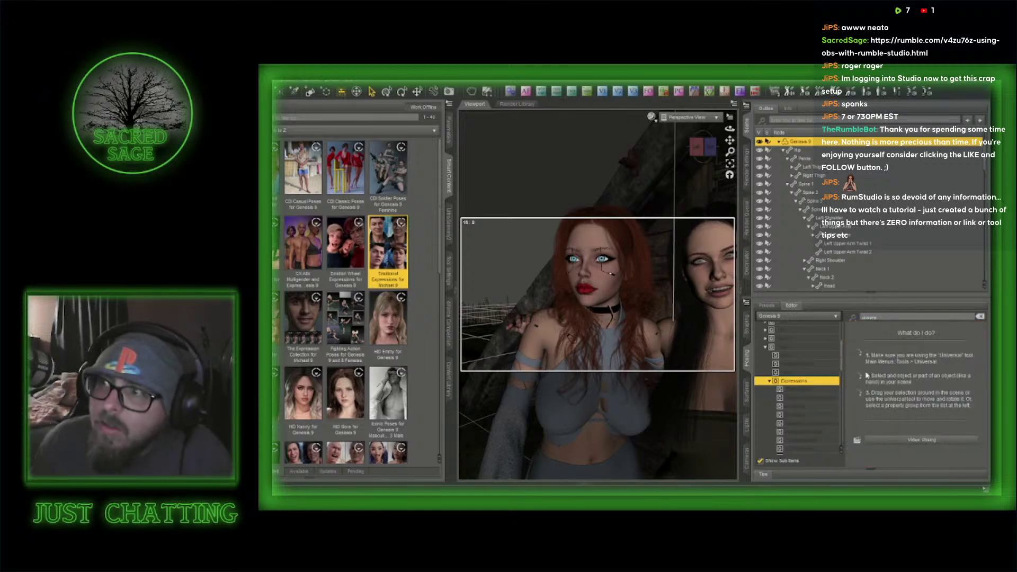
click(980, 317)
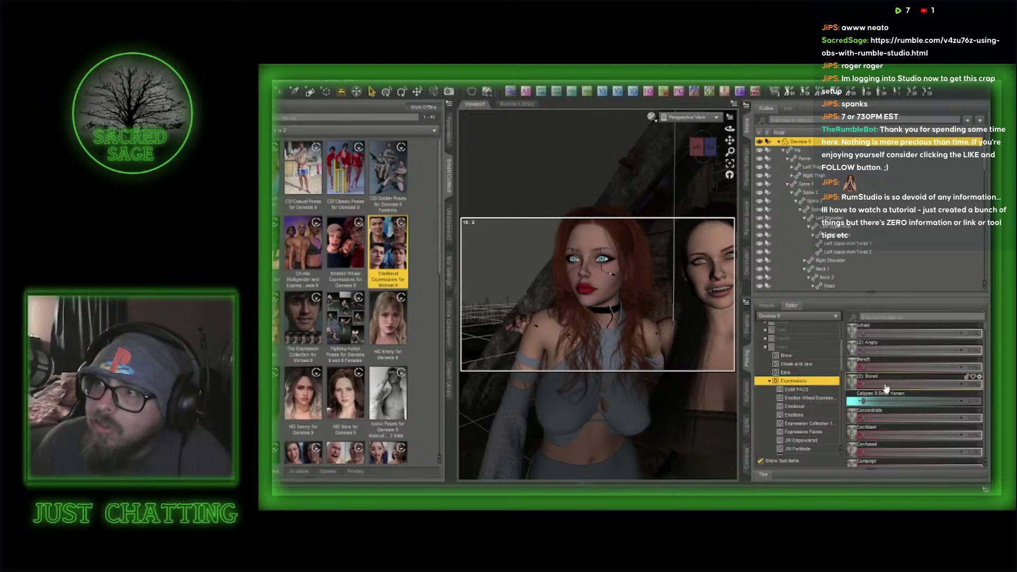
- Browse the Expressive Faces sliders for the red-haired woman, trying out the Charitable expression along the way
scroll(805, 418, down, 3)
click(807, 408)
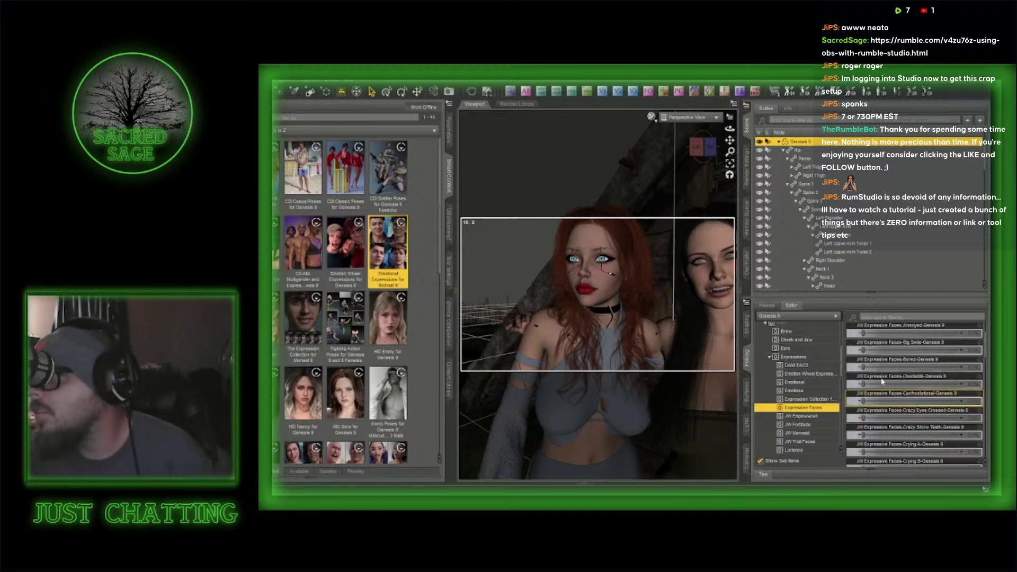
drag(878, 383, 908, 385)
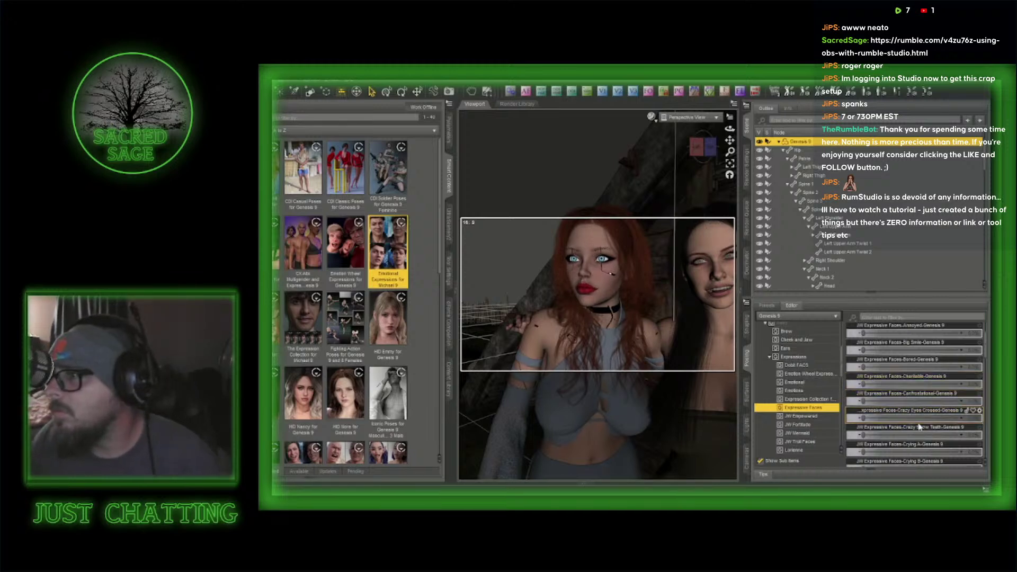
scroll(919, 427, down, 3)
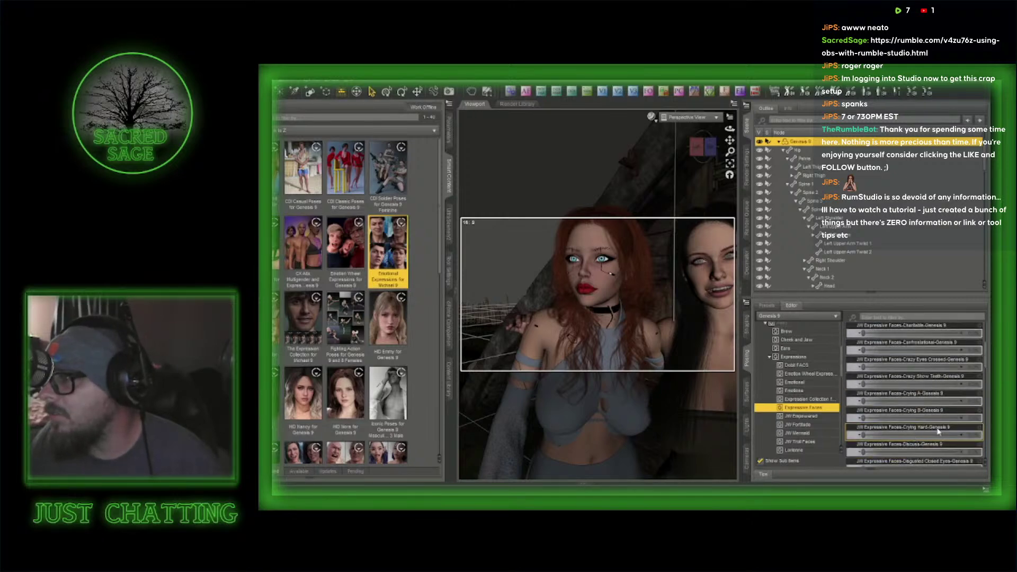
scroll(941, 431, down, 6)
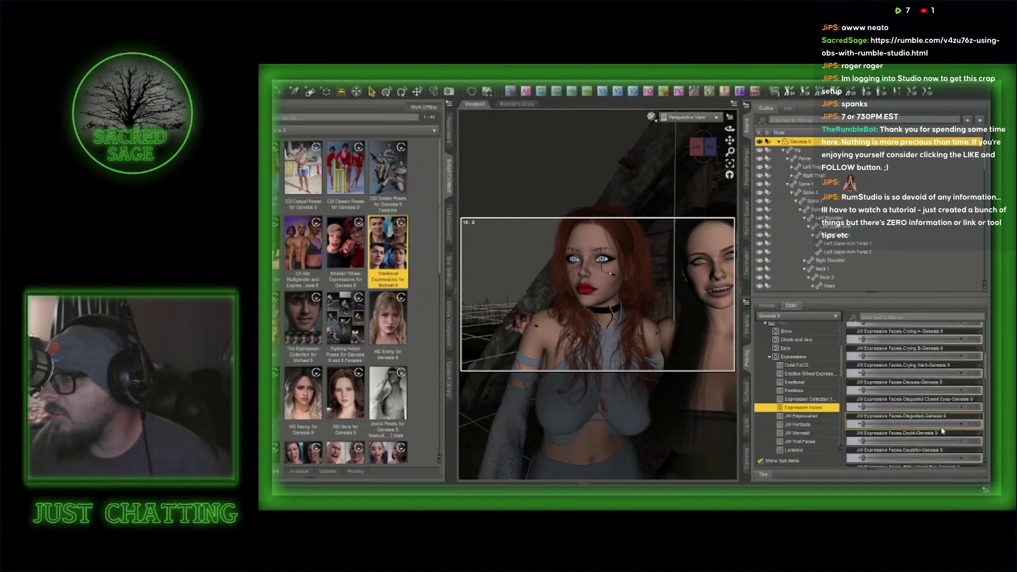
scroll(931, 427, down, 6)
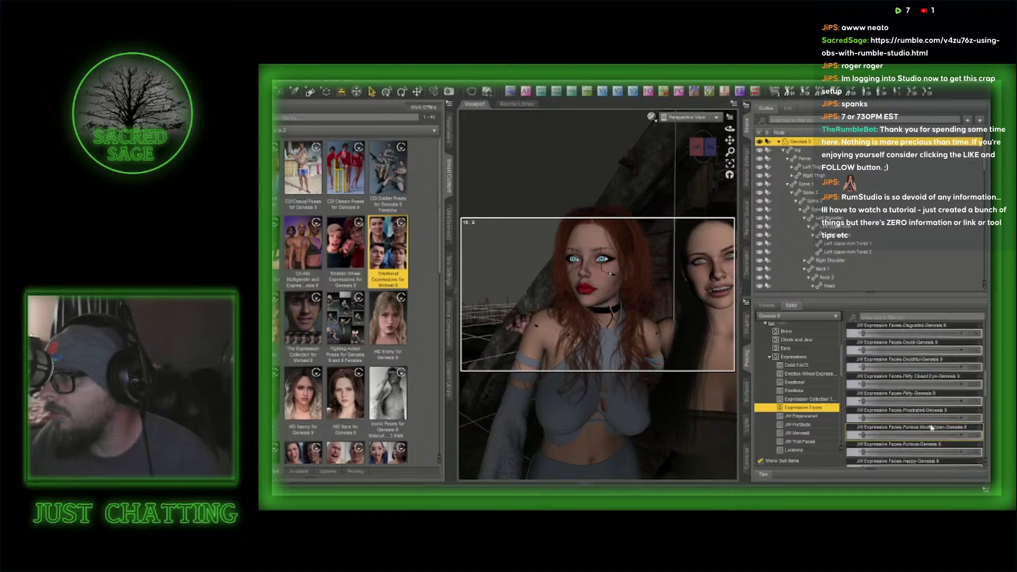
scroll(930, 427, down, 6)
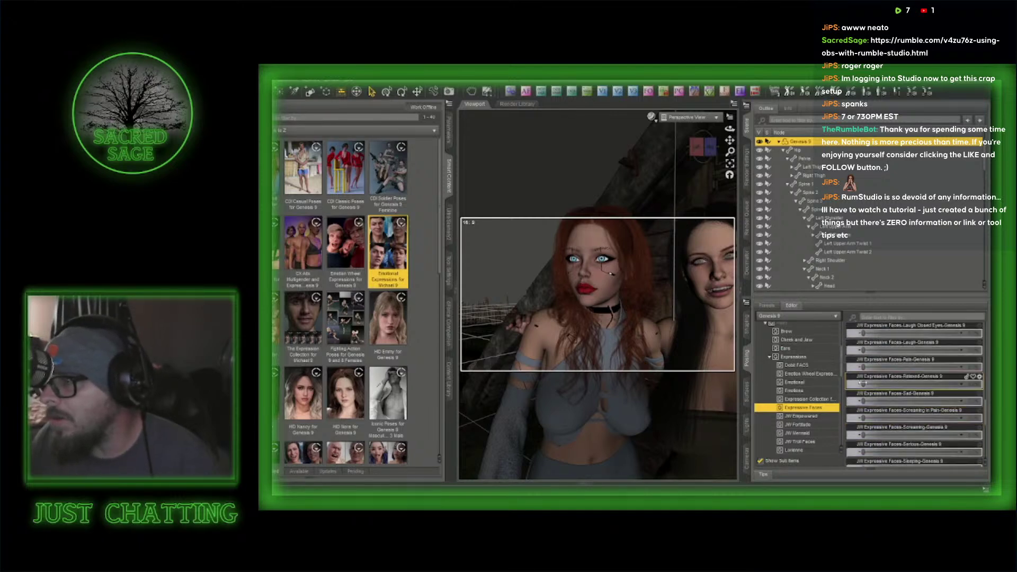
- Try the Relaxed, Screaming in Pain and Sleeping Expressive Faces on the red-haired woman, clearing each one again
drag(863, 384, 903, 384)
drag(831, 383, 813, 383)
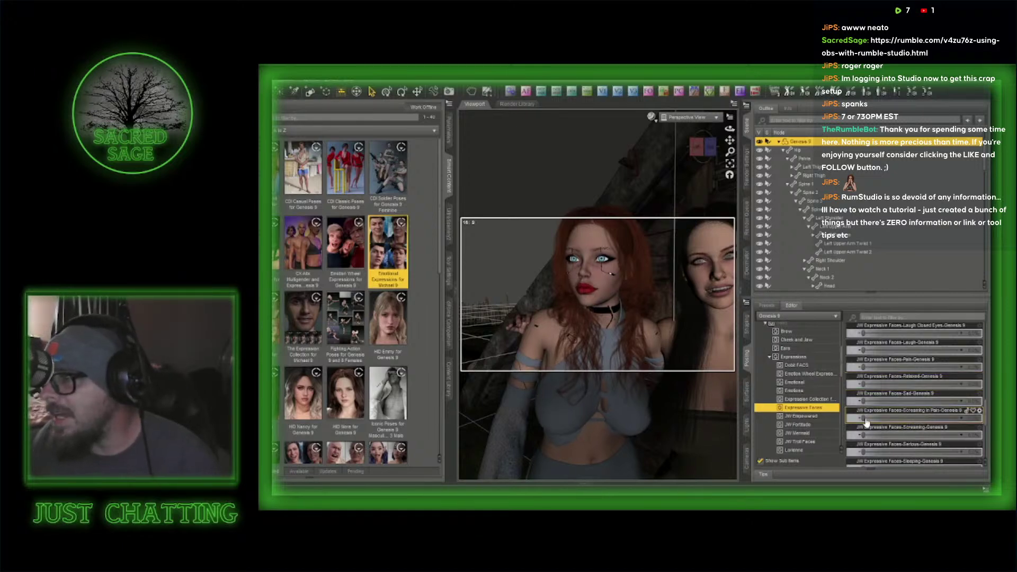
drag(864, 418, 911, 418)
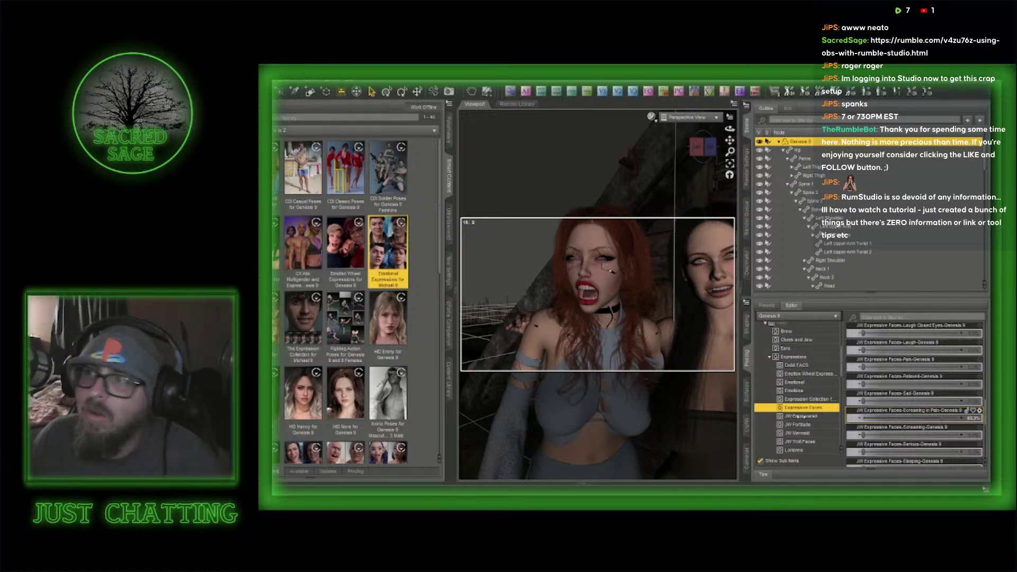
drag(942, 417, 792, 420)
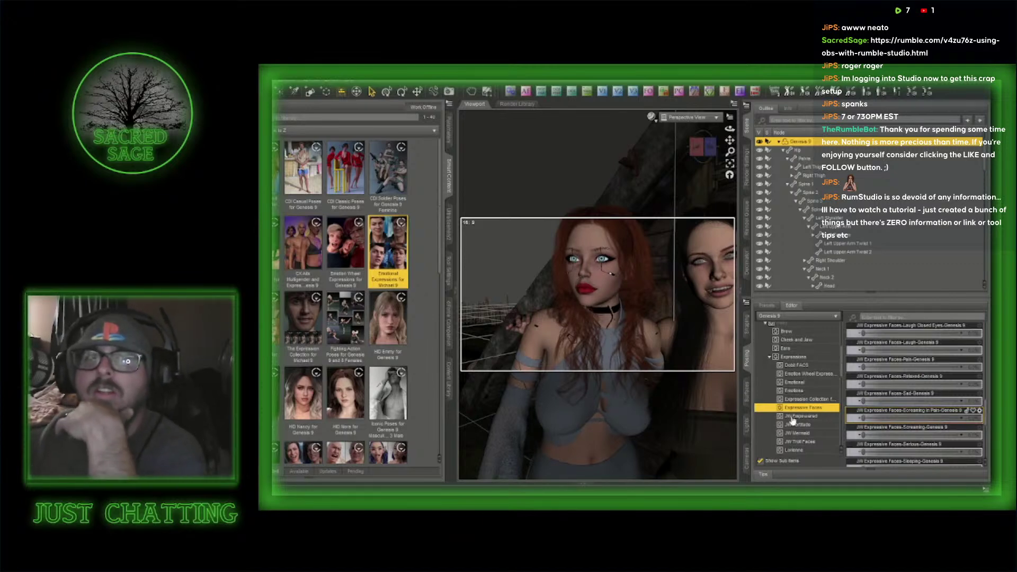
scroll(917, 433, down, 3)
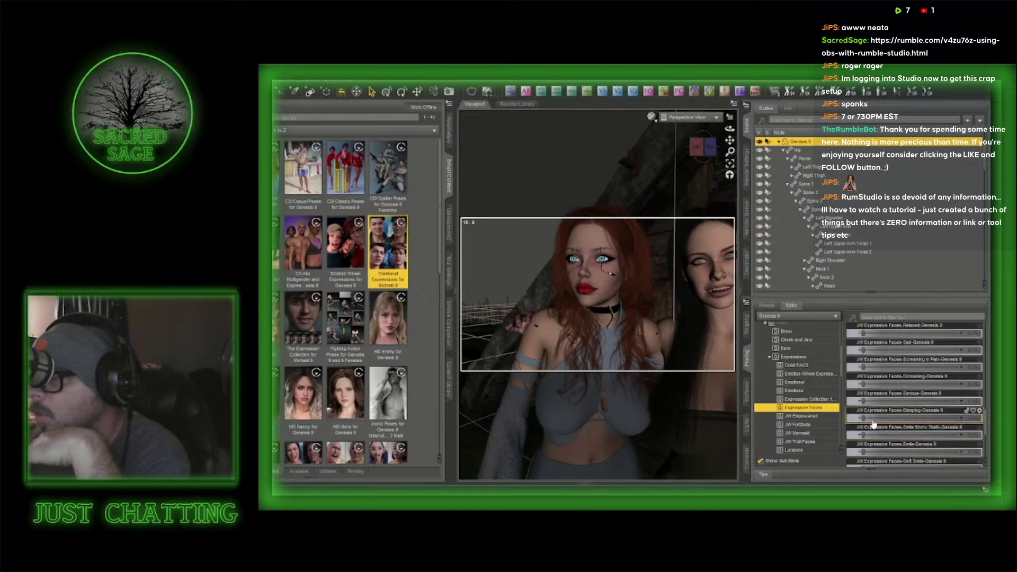
drag(863, 417, 970, 417)
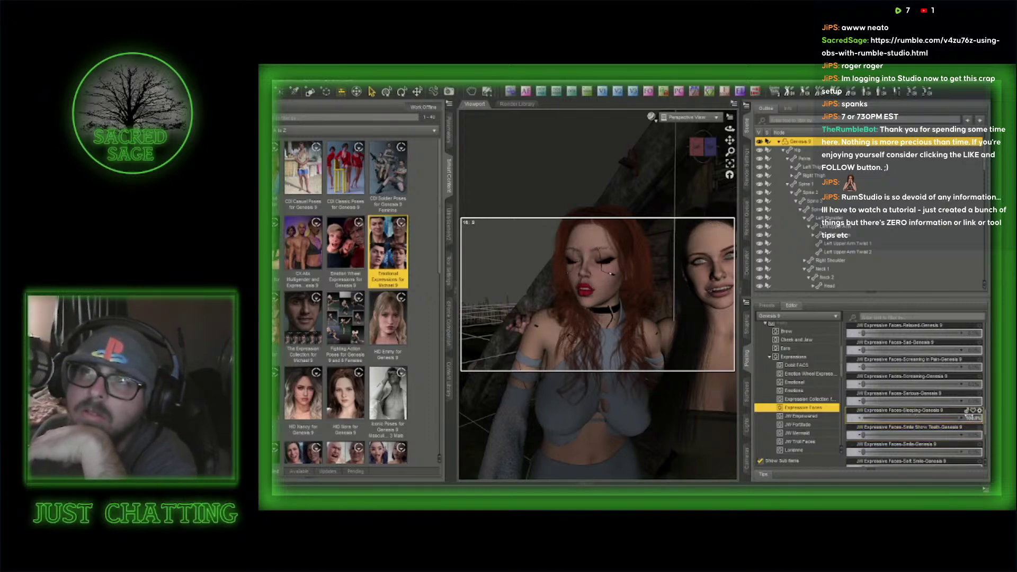
key(ctrl+z)
- Look through the remaining Expressive Faces and dial in the Feel Sorry expression from JW Empowered on the red-haired woman
scroll(922, 444, down, 2)
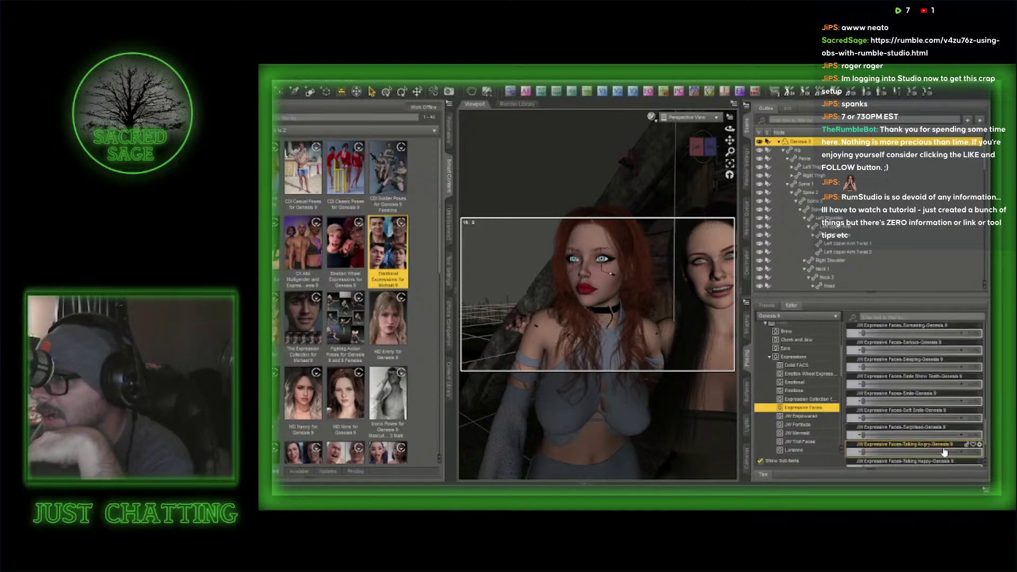
scroll(938, 445, down, 3)
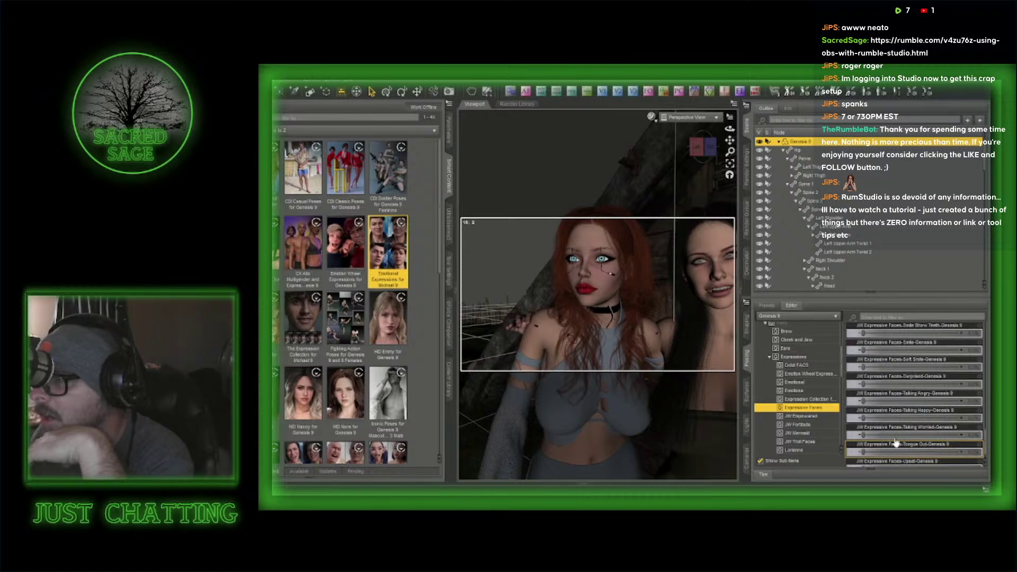
scroll(932, 440, down, 1)
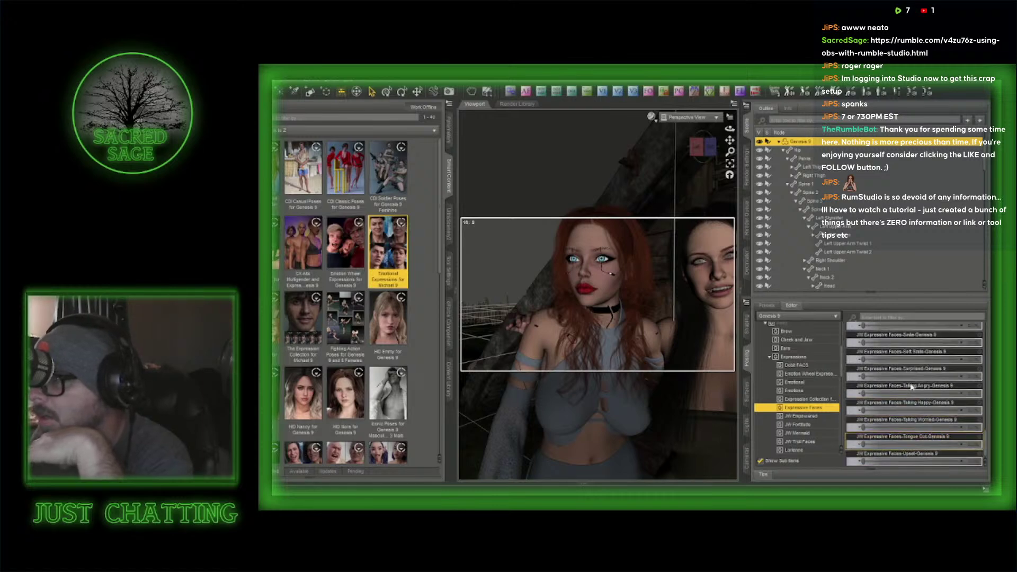
scroll(901, 424, up, 6)
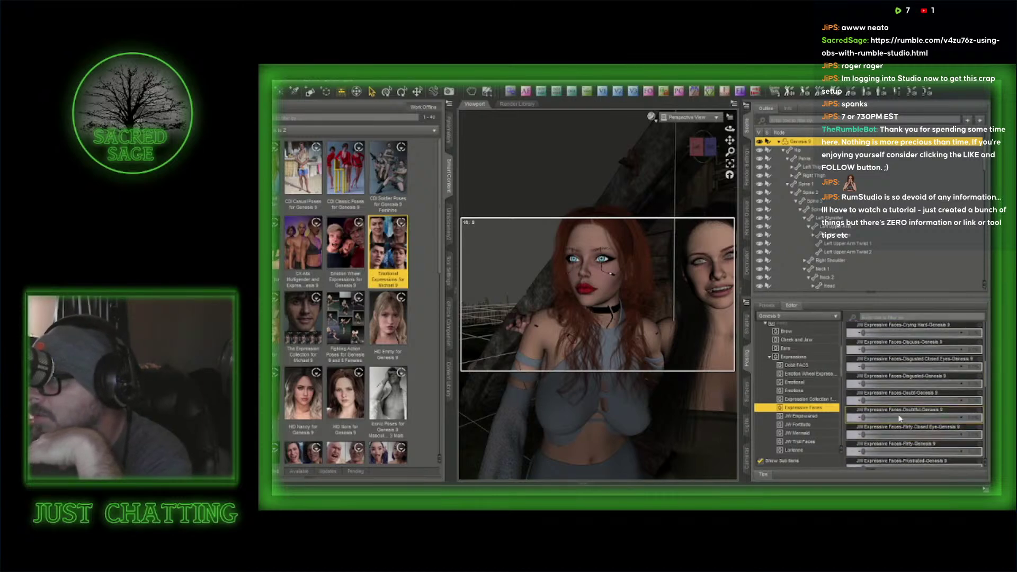
scroll(895, 420, up, 10)
click(812, 417)
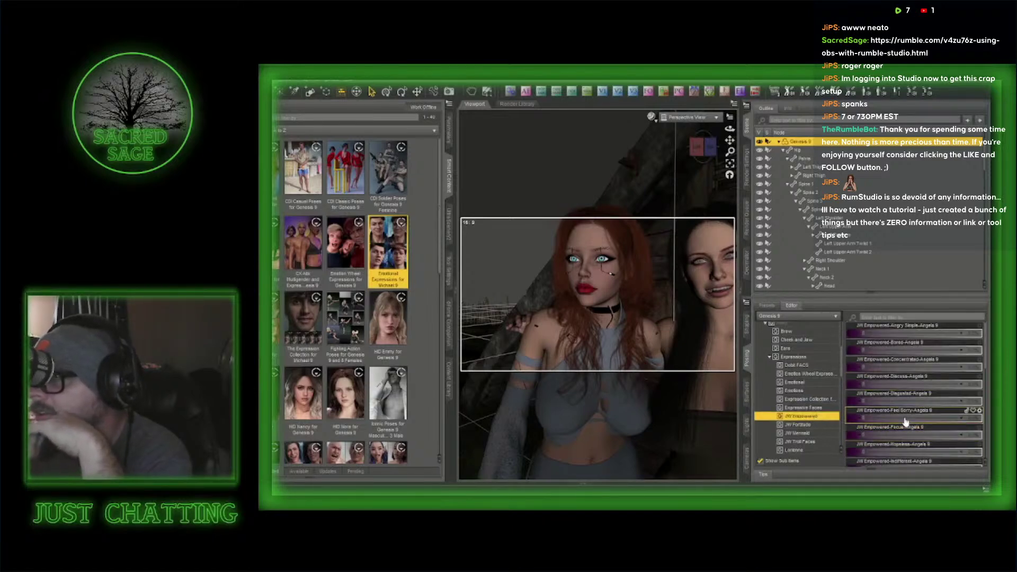
drag(896, 417, 907, 417)
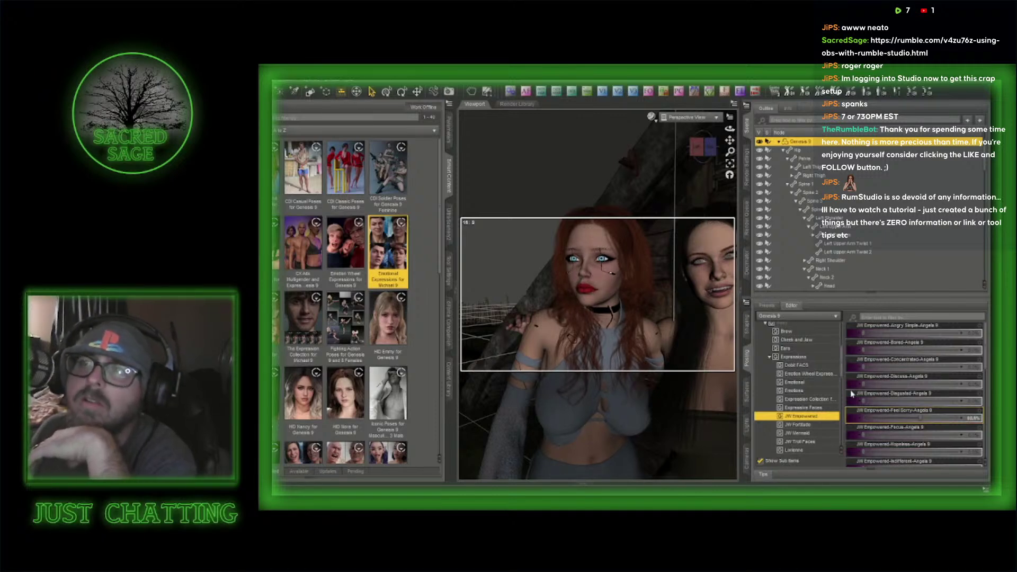
- Switch to the scene camera's view, apply Look at Camera to the red-haired woman, and collapse the content library to enlarge the view
click(688, 117)
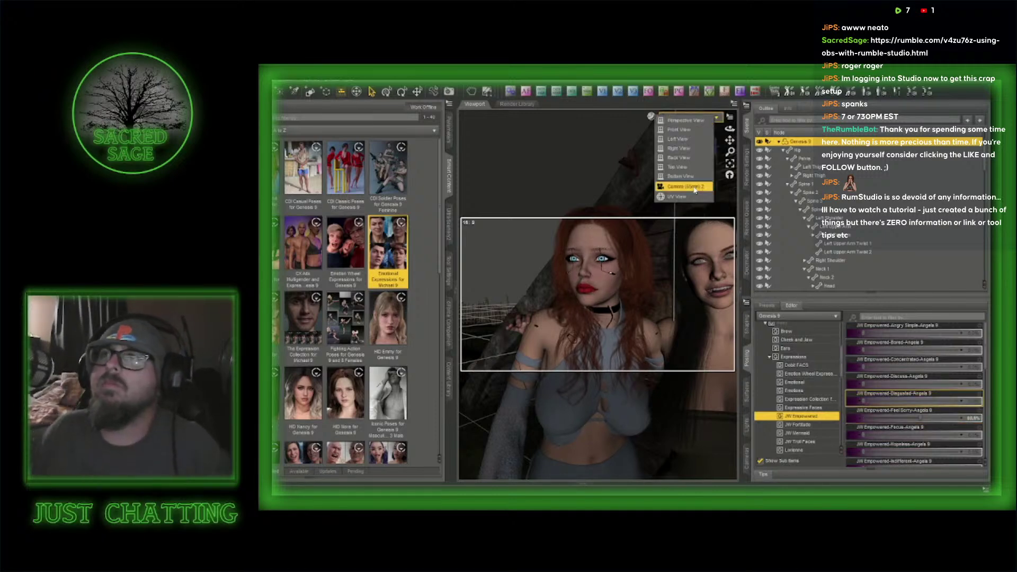
click(685, 187)
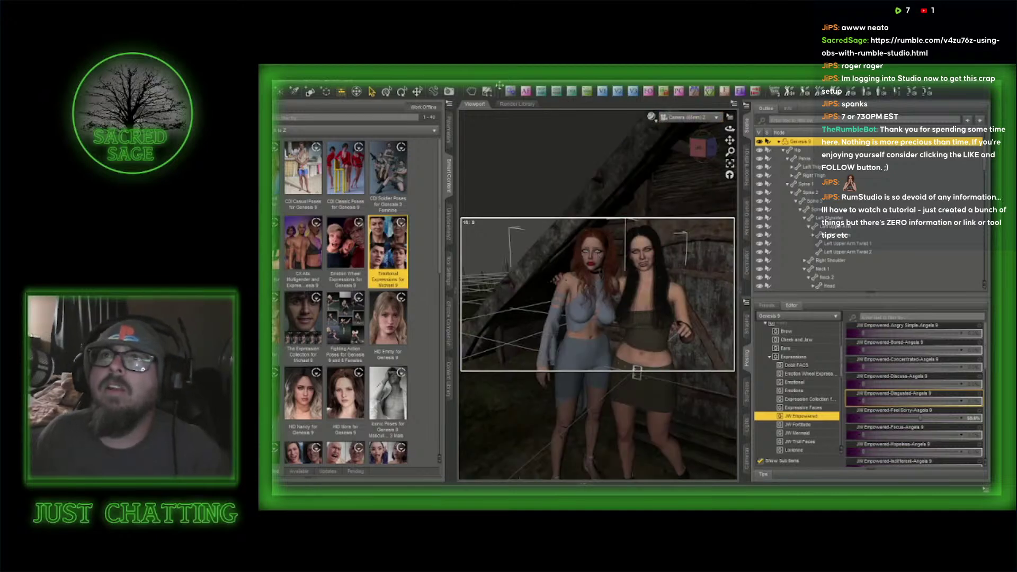
click(333, 92)
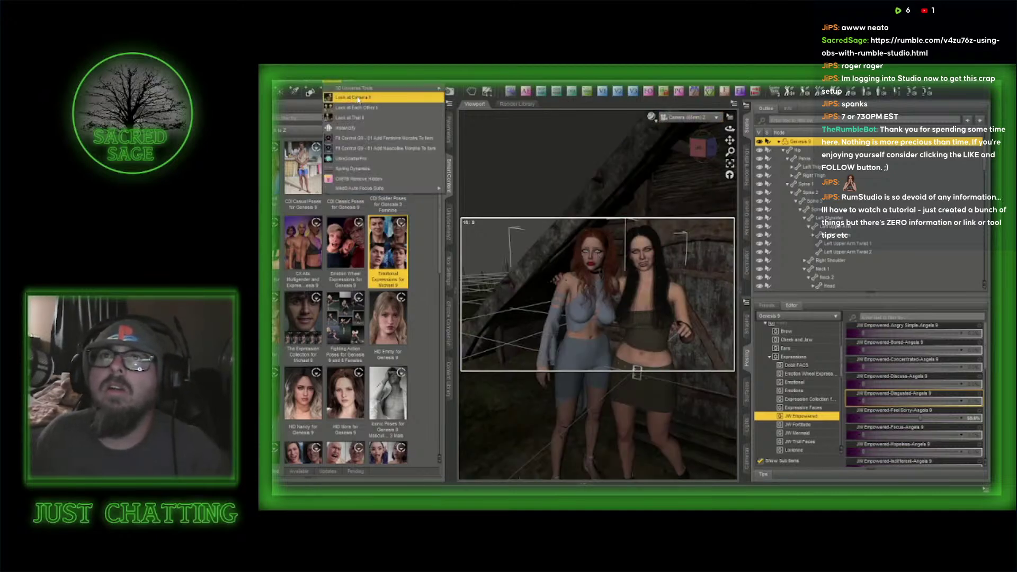
click(358, 98)
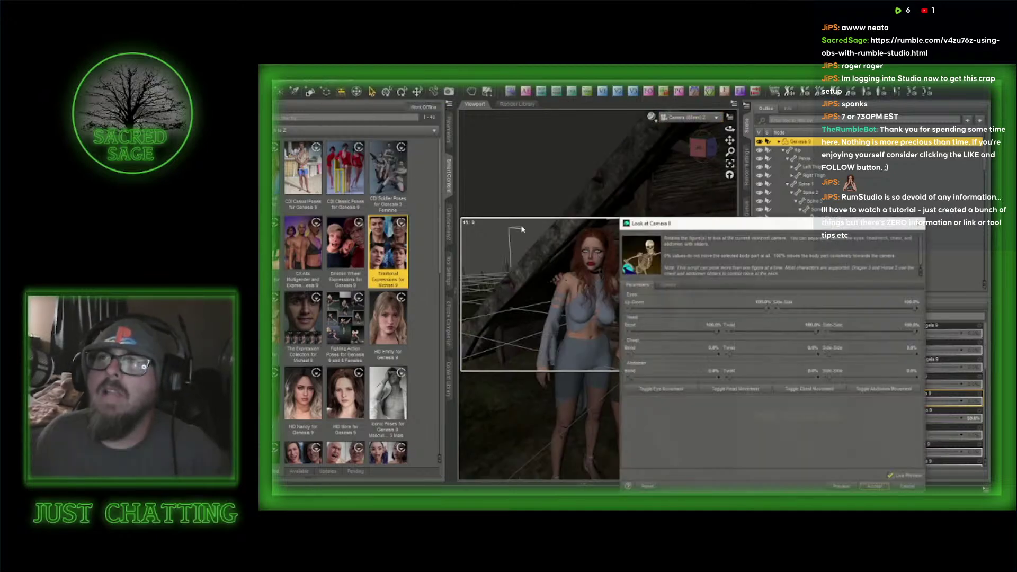
click(875, 486)
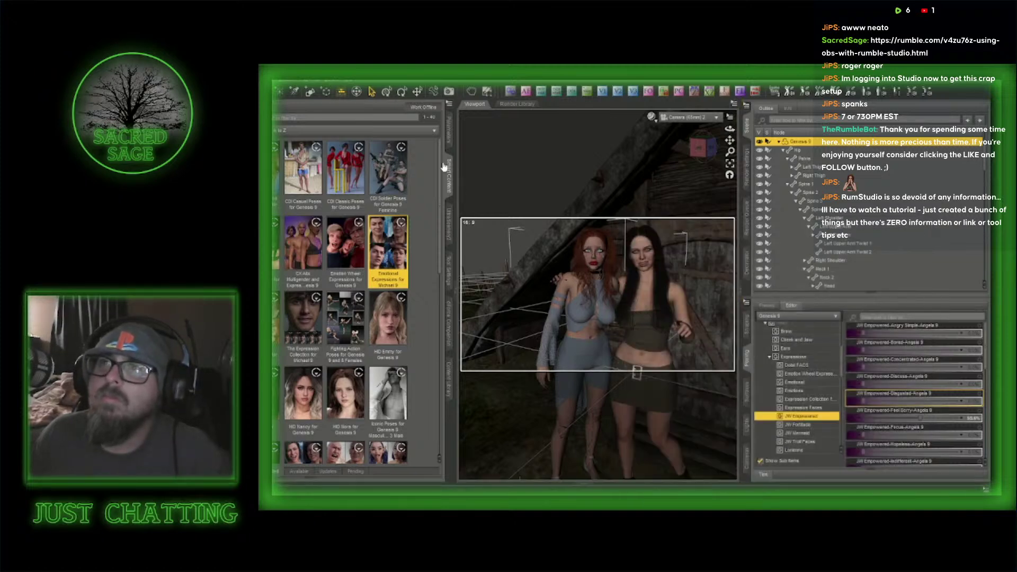
click(451, 182)
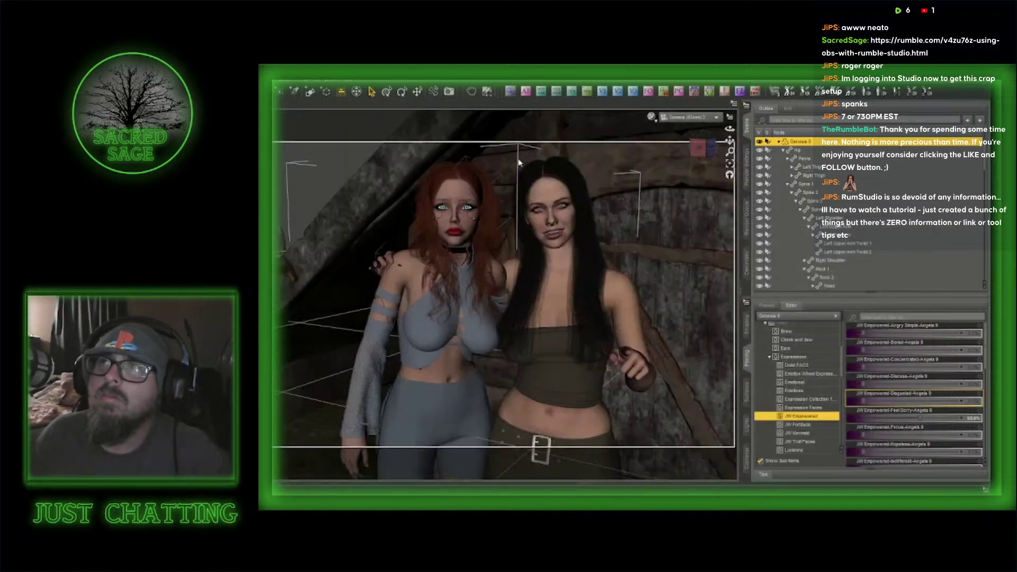
- Preview the two-woman scene with NVIDIA Iray shading, and return the viewport to Texture Shaded
click(652, 117)
click(654, 230)
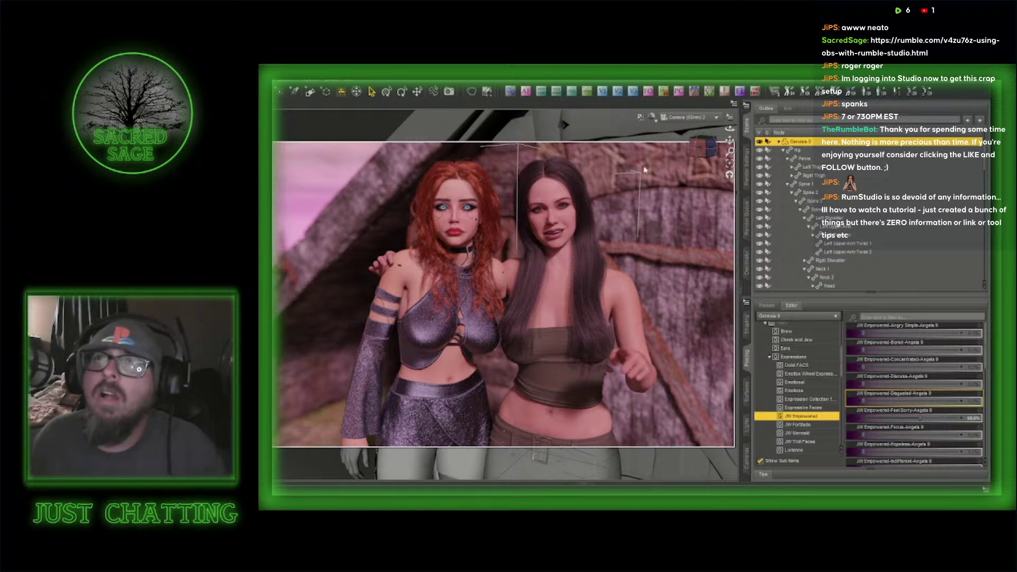
click(651, 121)
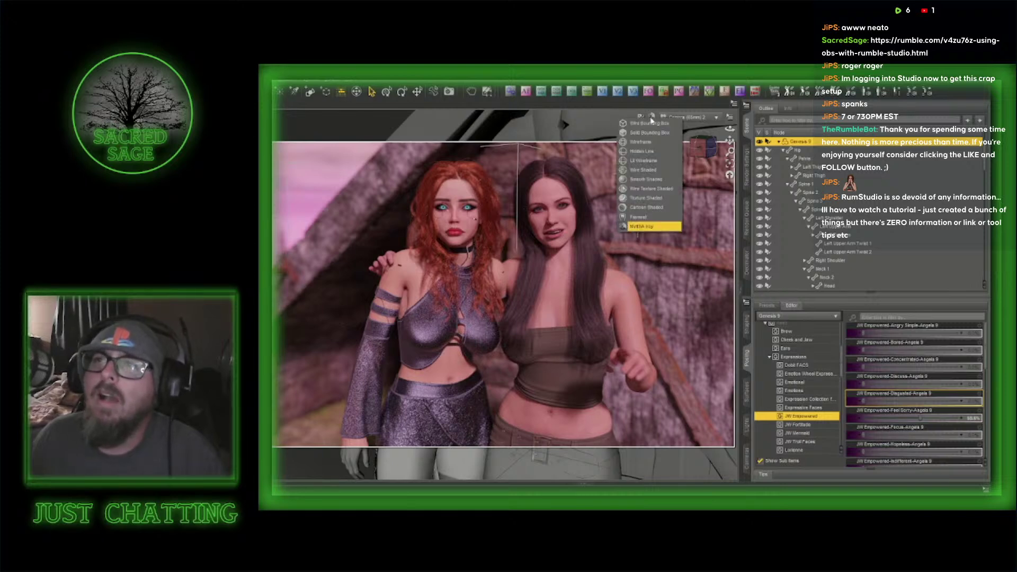
click(665, 196)
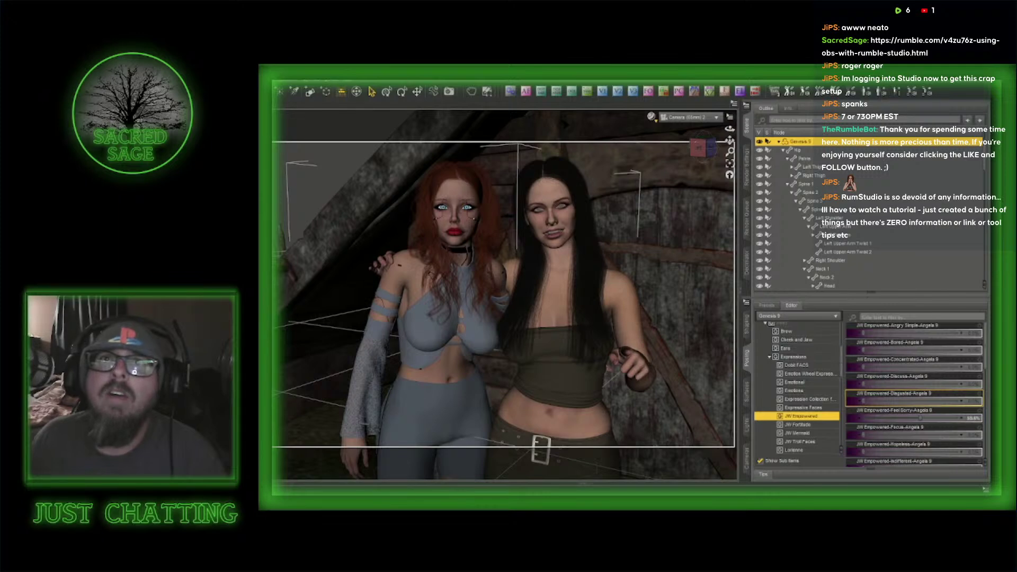
- Save the scene as freeroam3_image208 in the freeroam3 folder, keeping the default scene save options
click(280, 142)
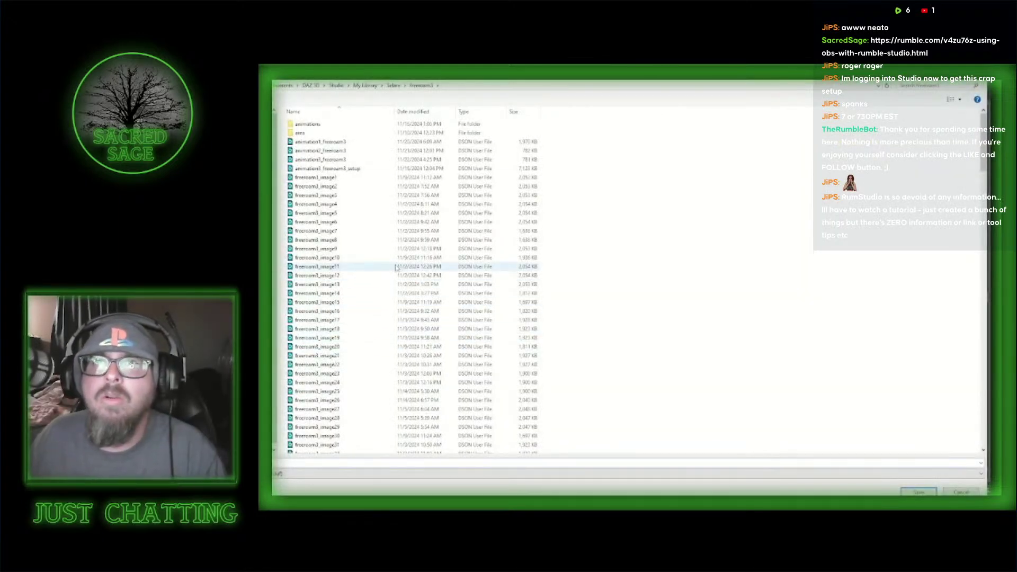
scroll(390, 317, down, 7)
scroll(390, 317, down, 13)
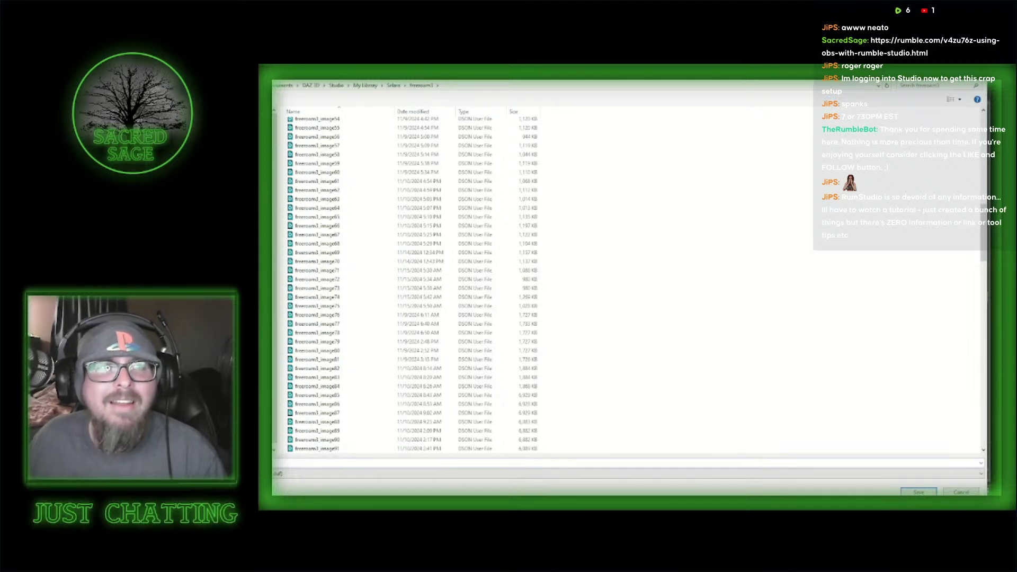
scroll(397, 424, down, 20)
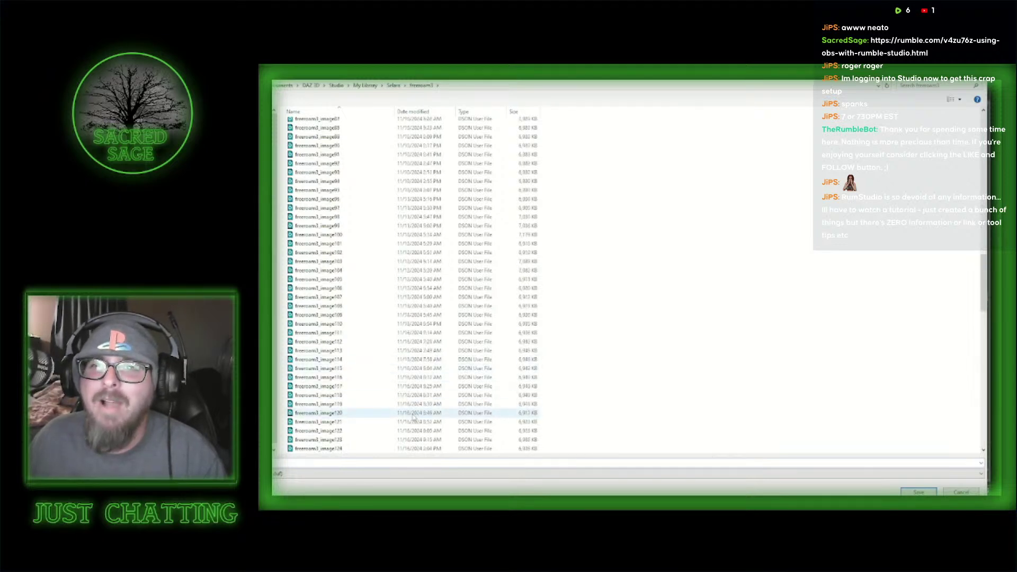
scroll(365, 423, down, 20)
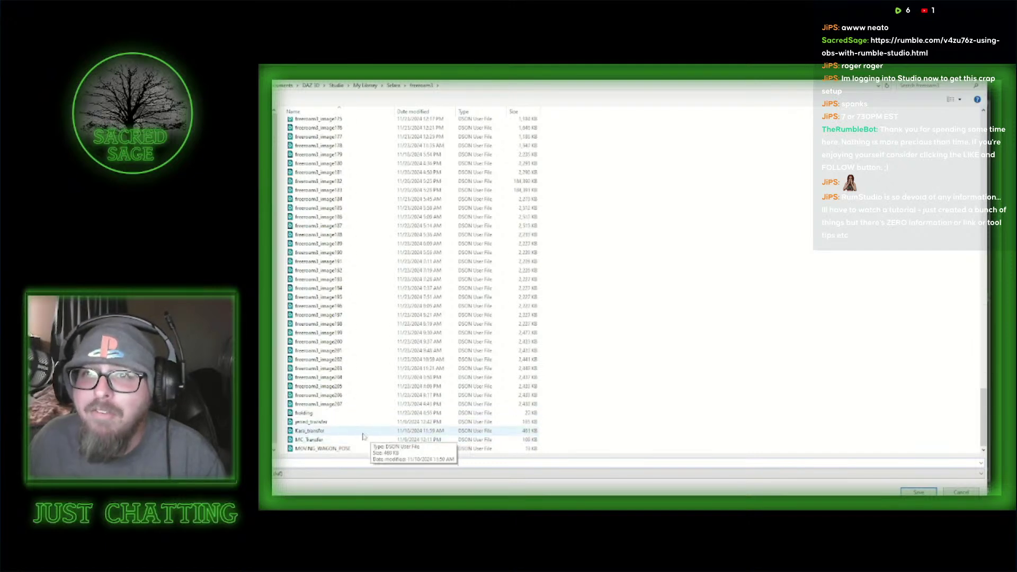
click(345, 404)
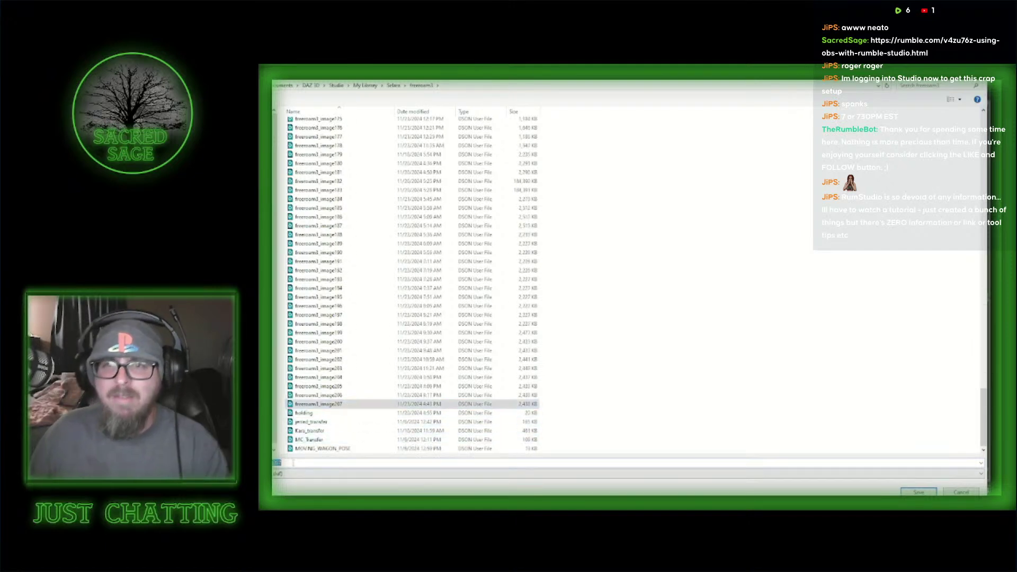
key(BackSpace)
text(8)
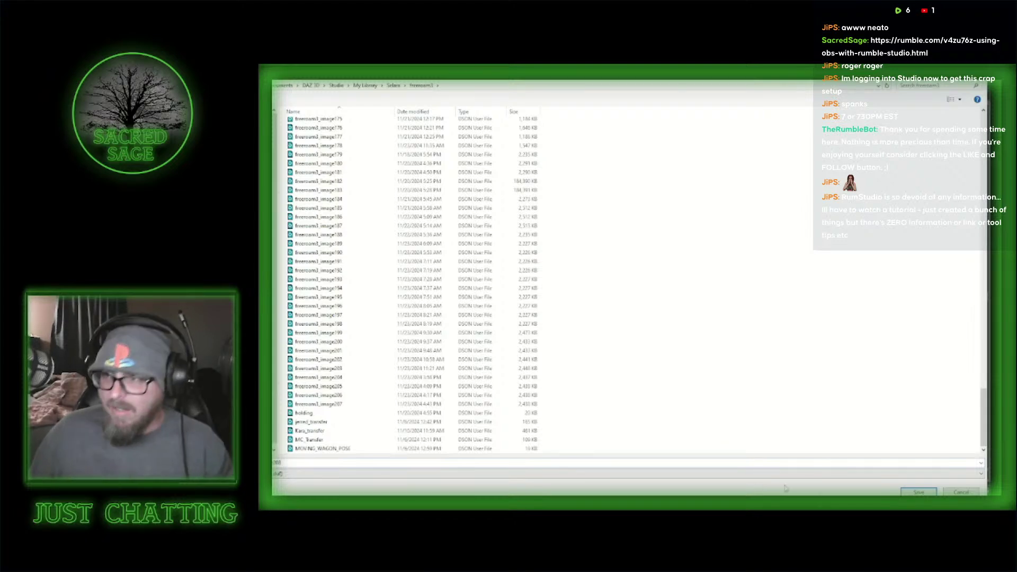
key(Return)
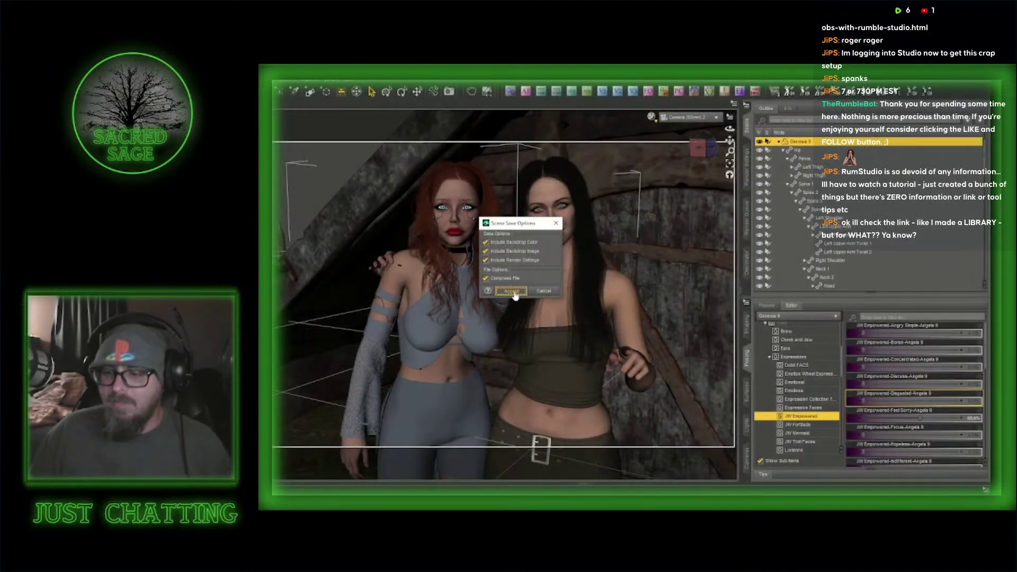
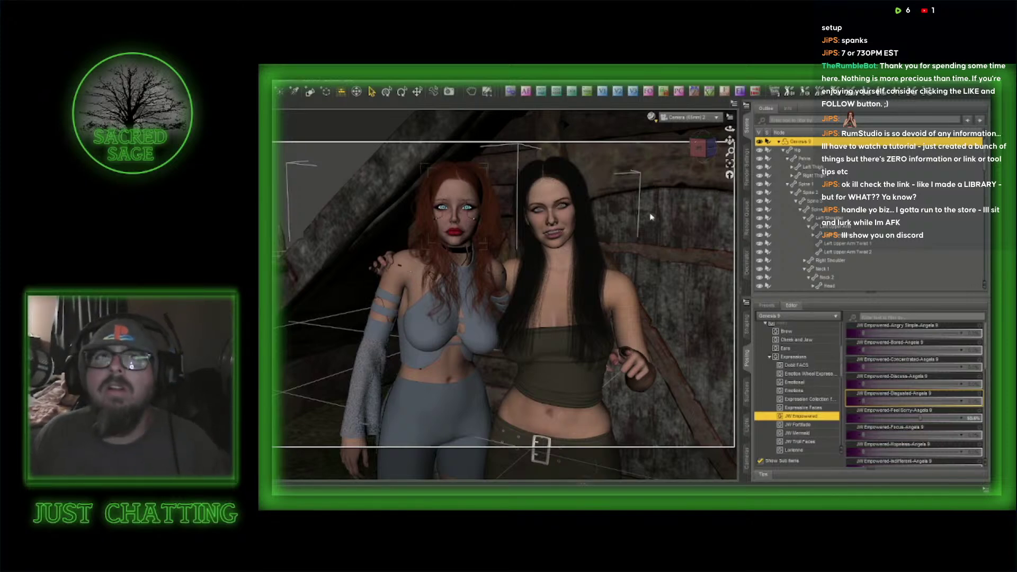
- Switch to Perspective View and straighten the dark-haired woman's left forearm by setting its Bend to about -8
click(695, 124)
click(695, 130)
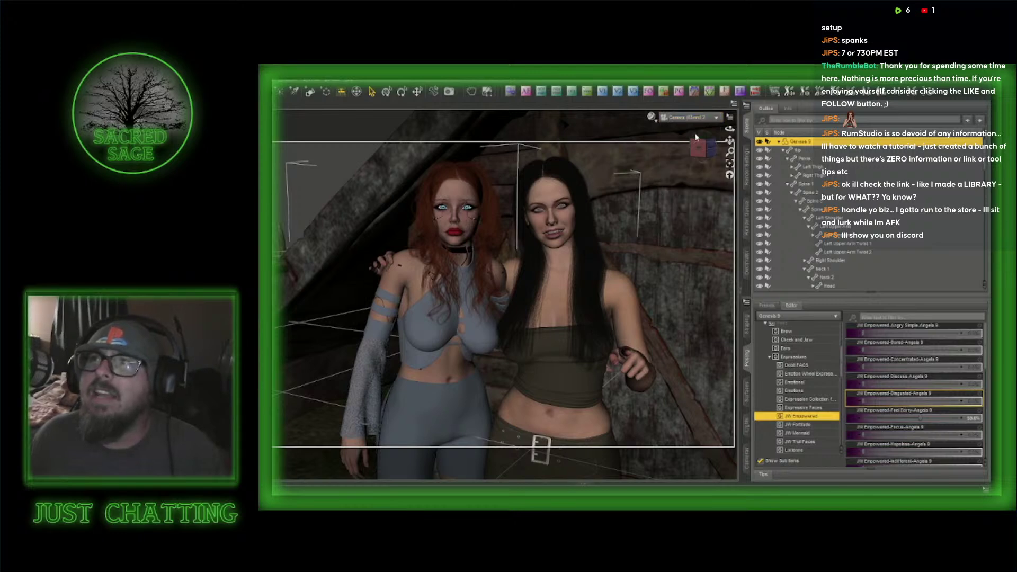
drag(703, 147, 663, 148)
middle_drag(554, 293, 587, 133)
scroll(553, 293, down, 4)
click(374, 244)
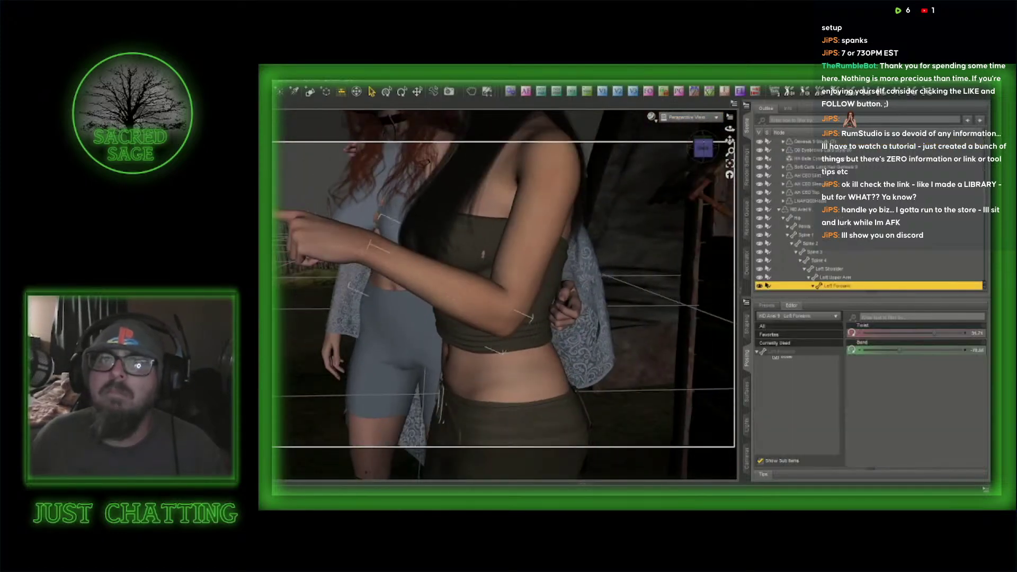
click(181, 130)
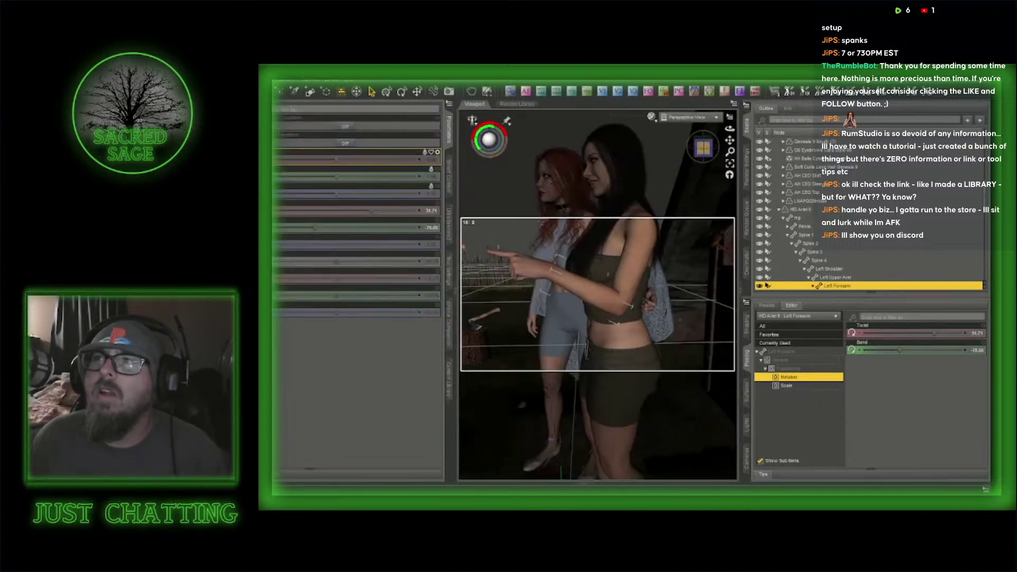
drag(701, 151, 547, 152)
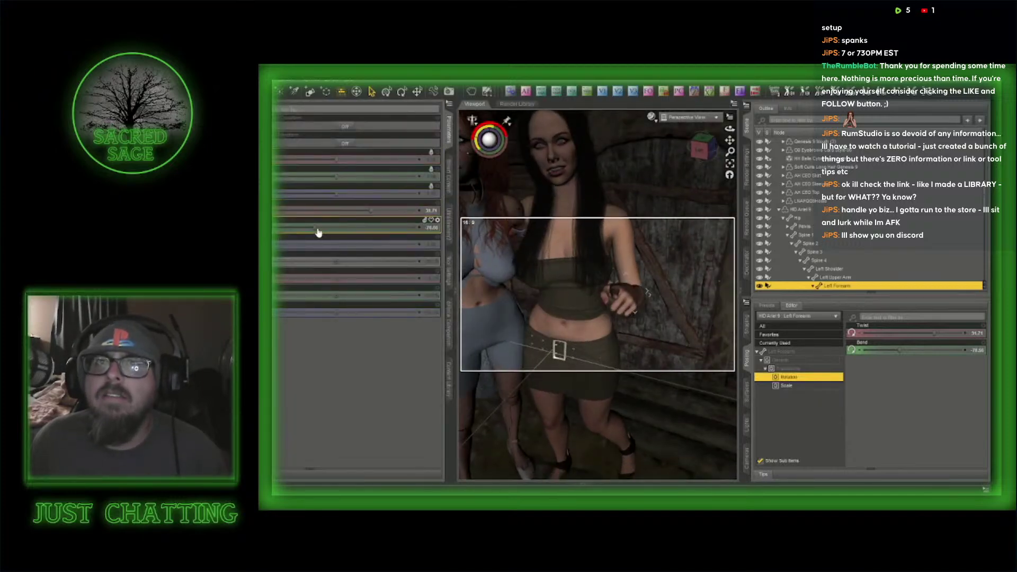
drag(344, 229, 388, 234)
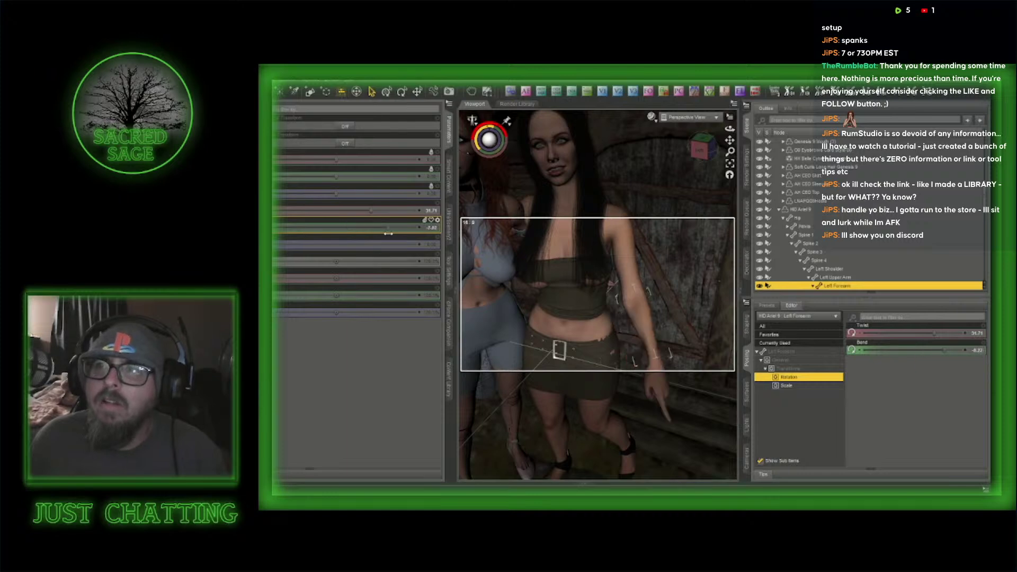
- Lower the dark-haired woman's left upper arm closer to her body with Bend, and increase her left shoulder's Twist
key(Up)
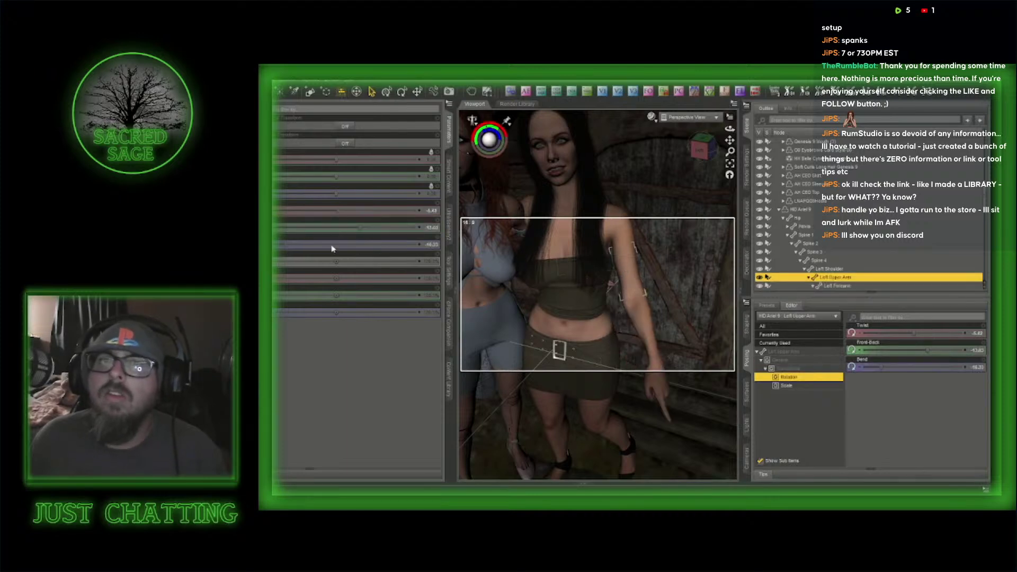
drag(286, 245, 276, 247)
click(624, 224)
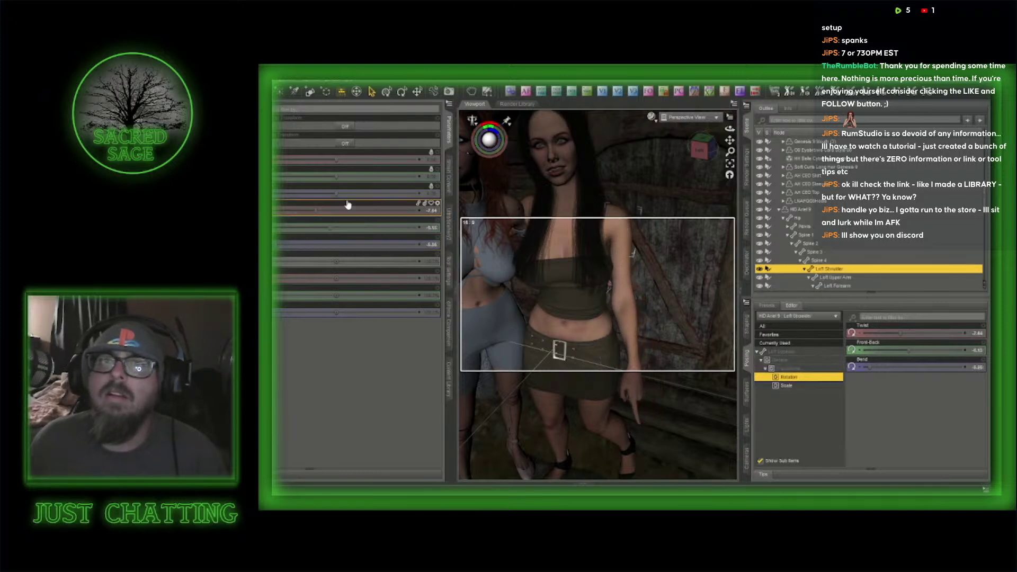
drag(317, 212, 359, 220)
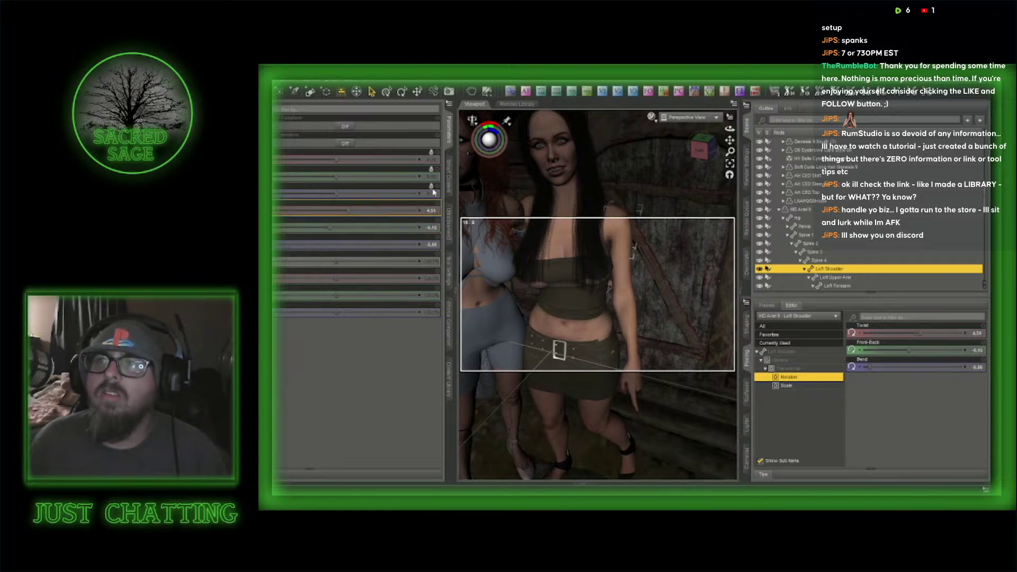
- Select the hidden Michael 9 HD figure and make it visible in the scene
click(703, 153)
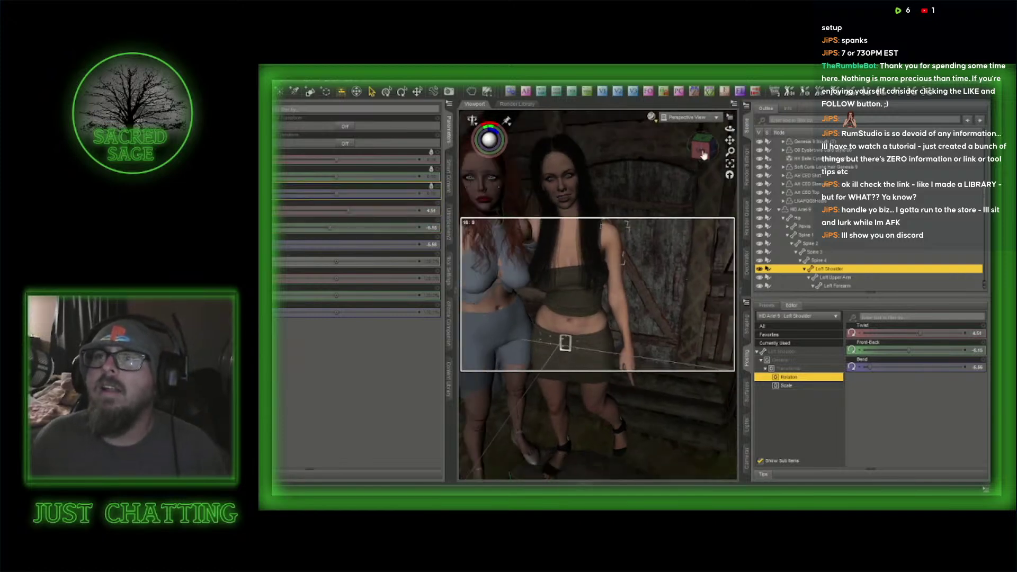
drag(703, 154, 771, 224)
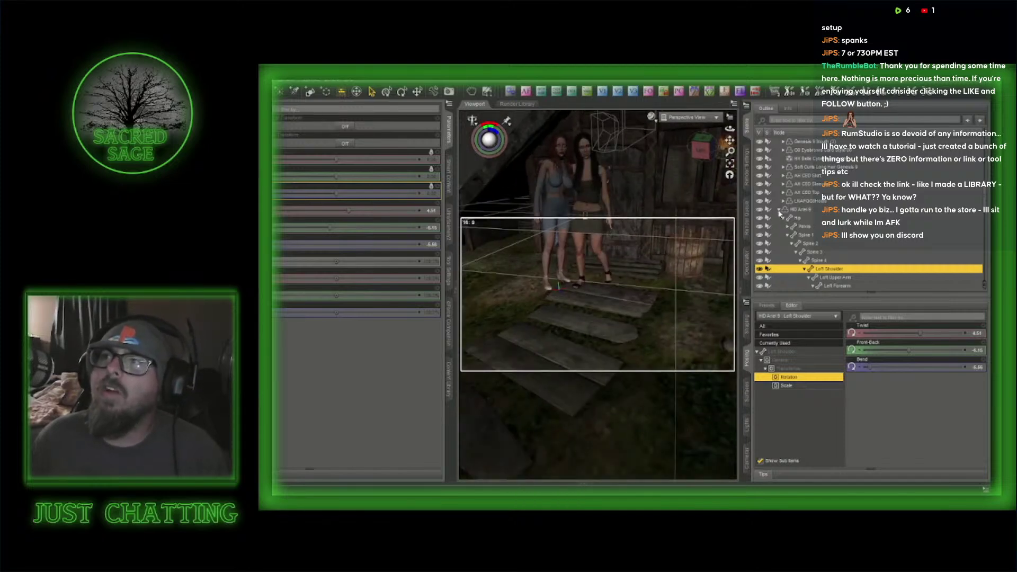
click(779, 210)
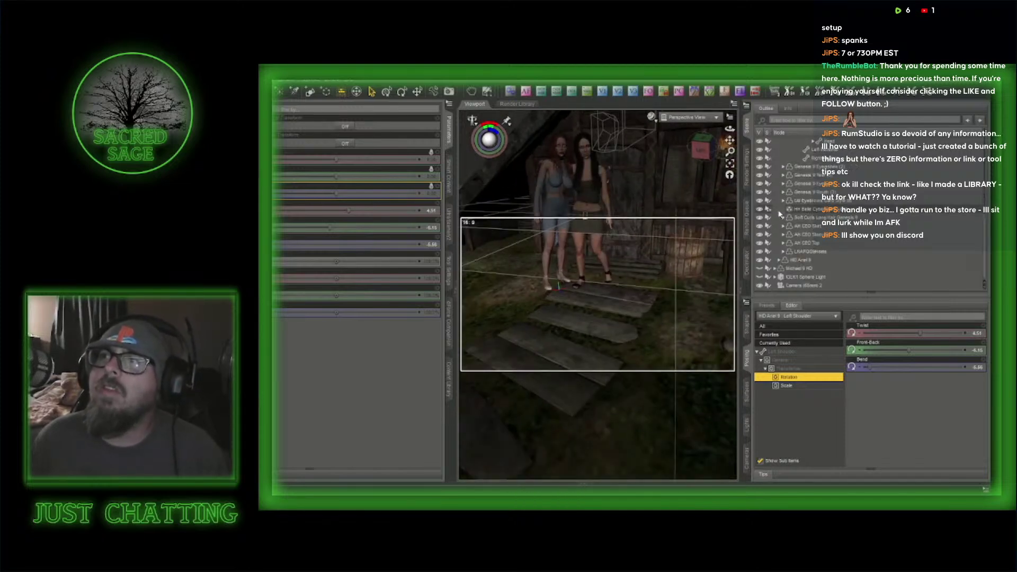
click(803, 268)
click(761, 269)
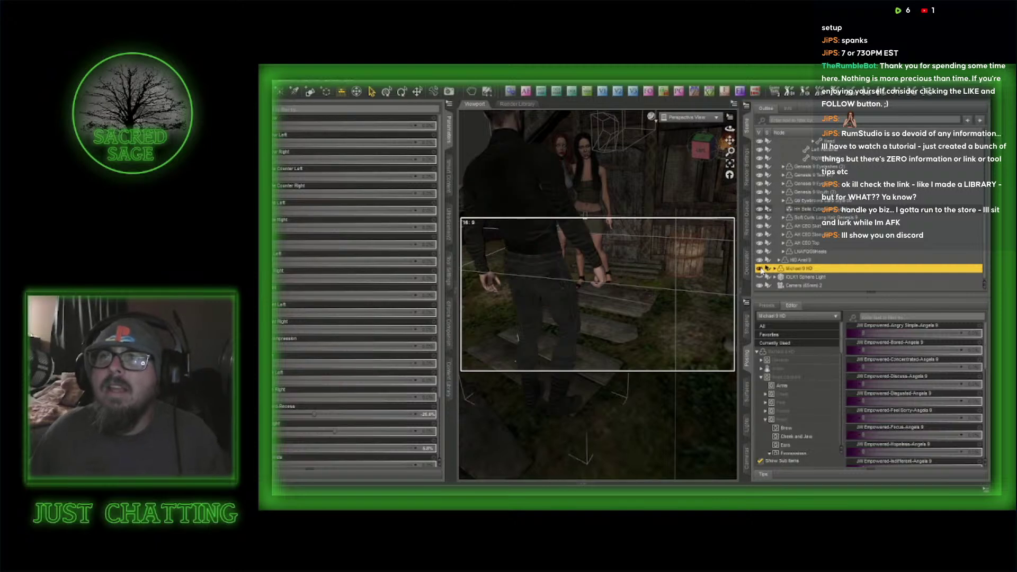
- Apply the WalkThisWay G9M Pose 03 Walk Regular C to the Michael 9 HD figure
click(445, 179)
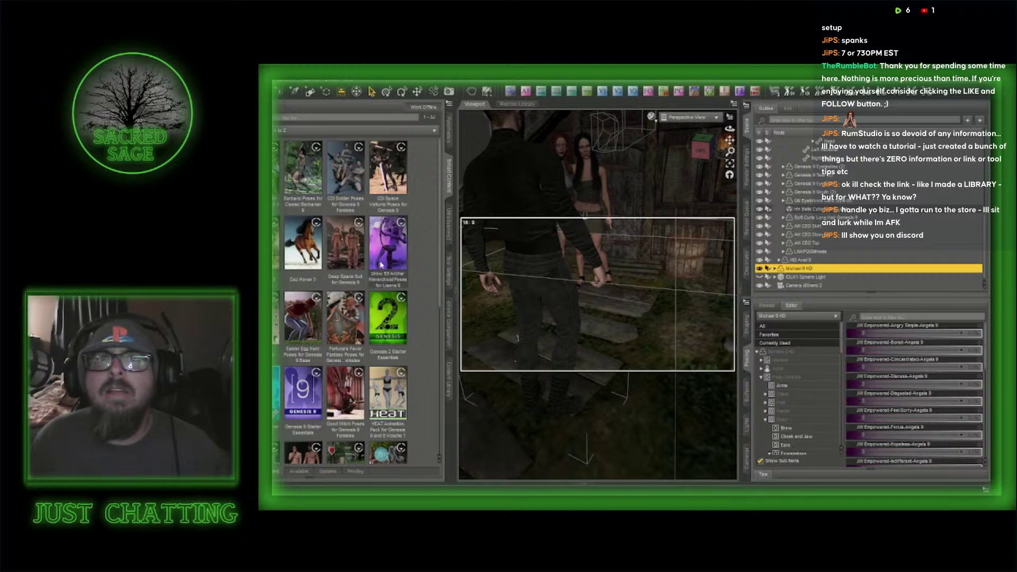
scroll(366, 339, down, 5)
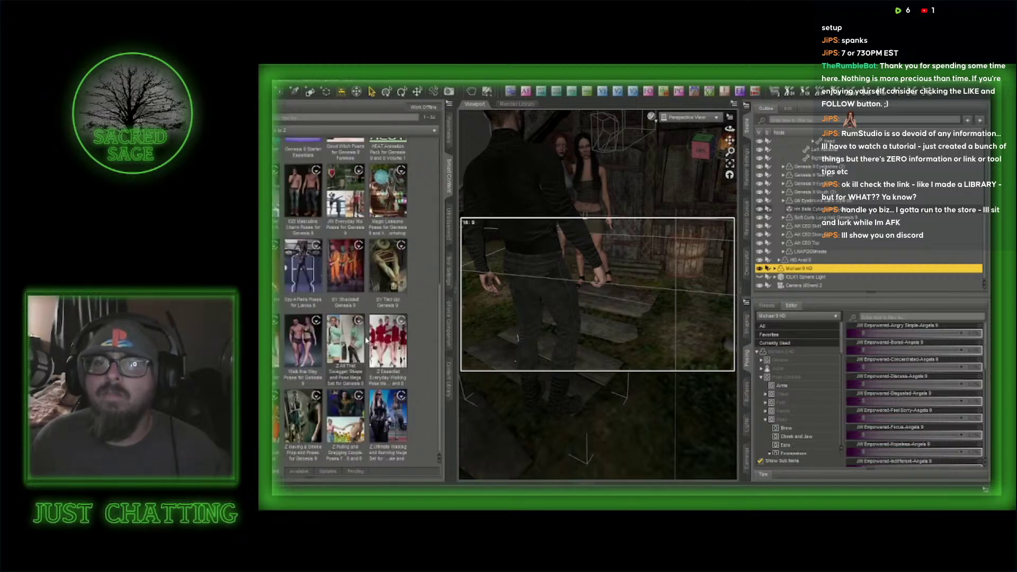
click(302, 343)
scroll(320, 309, down, 3)
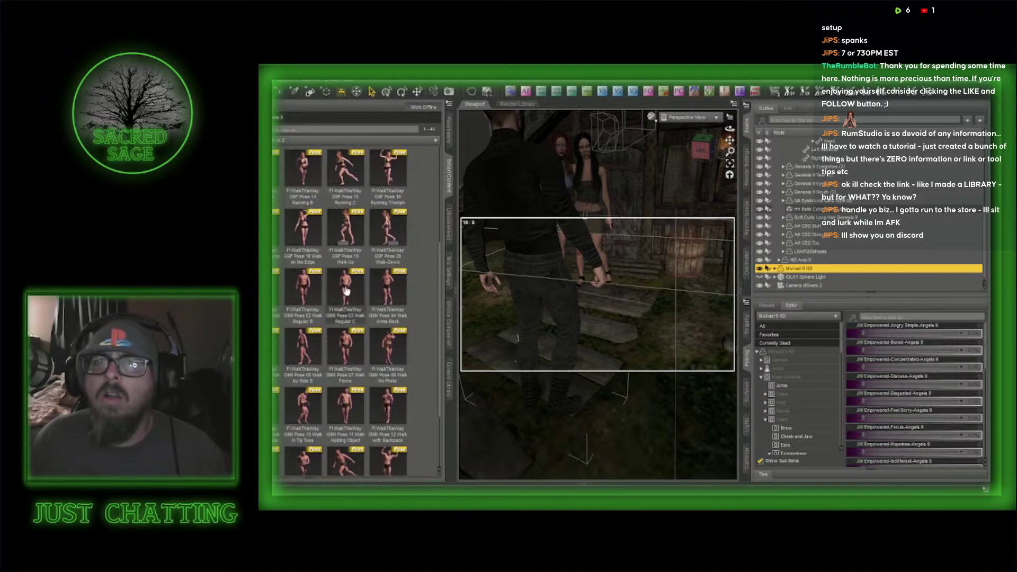
double_click(347, 289)
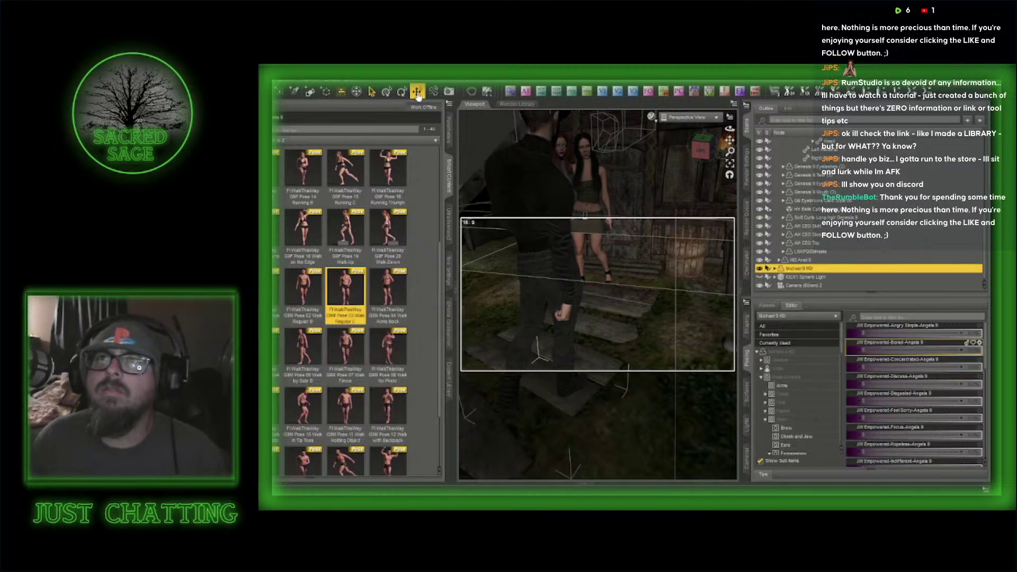
- Move Michael 9 HD away from the steps and the two women, and rotate him about his vertical axis
click(402, 92)
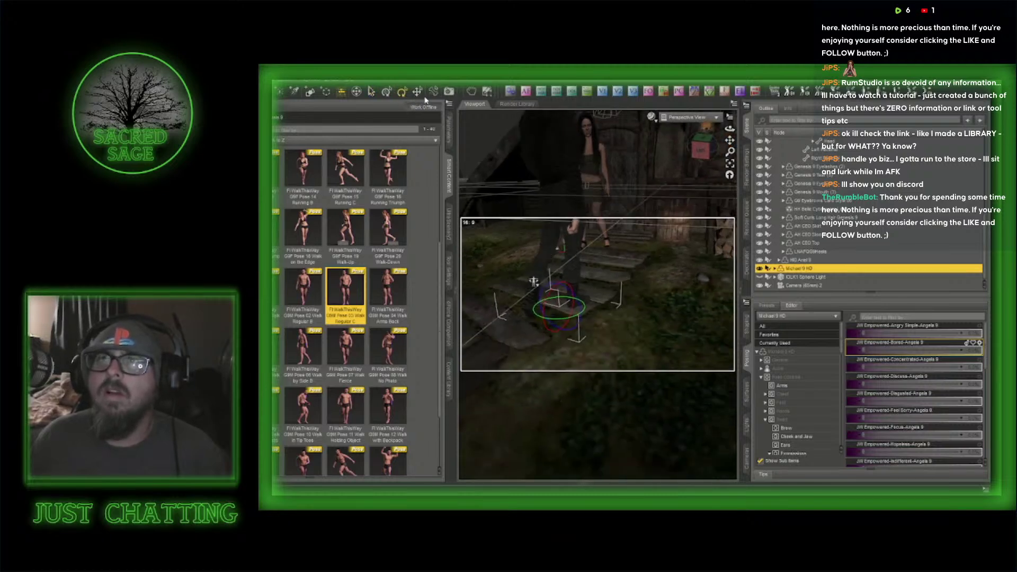
click(418, 92)
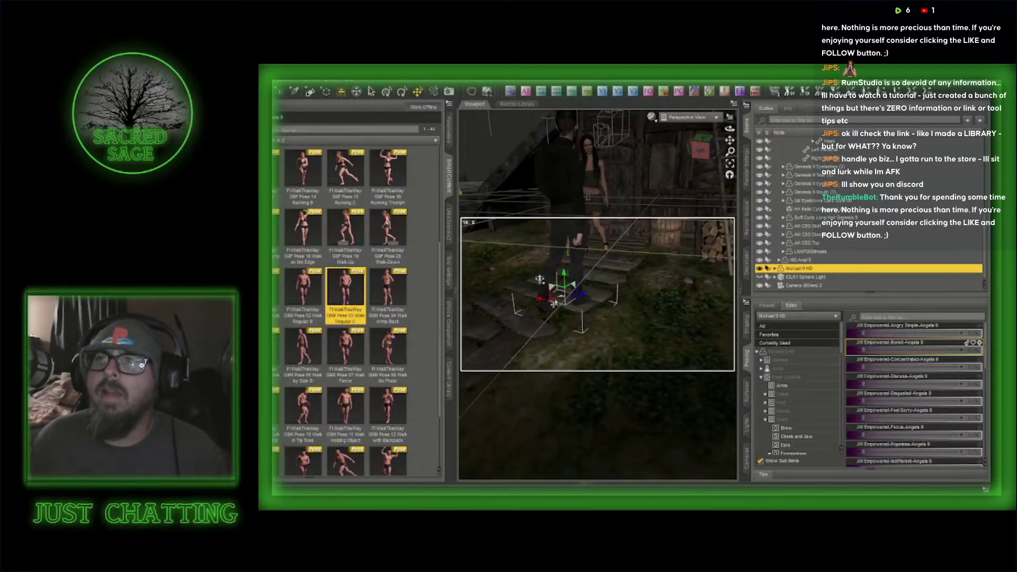
drag(560, 306, 511, 324)
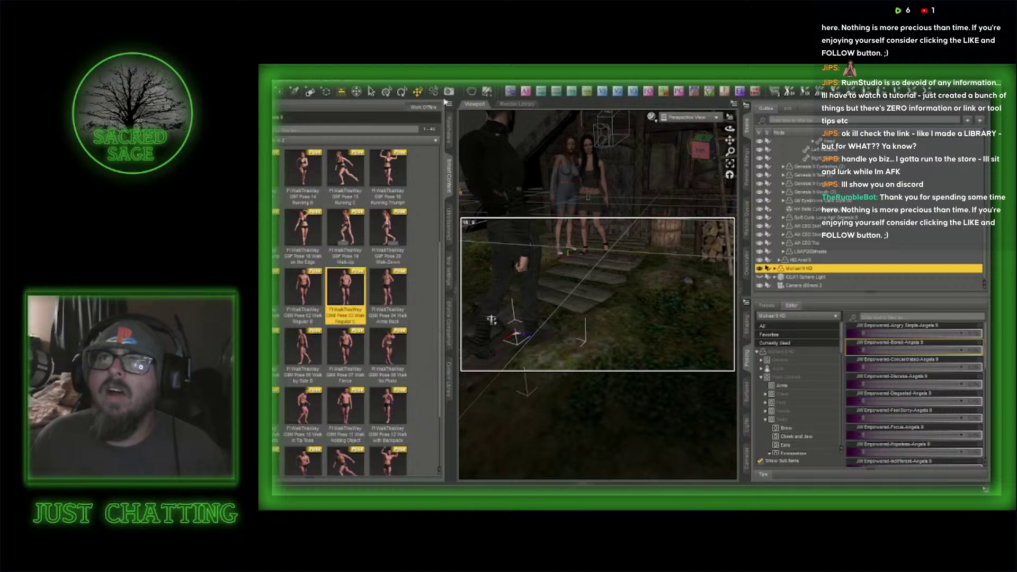
click(402, 92)
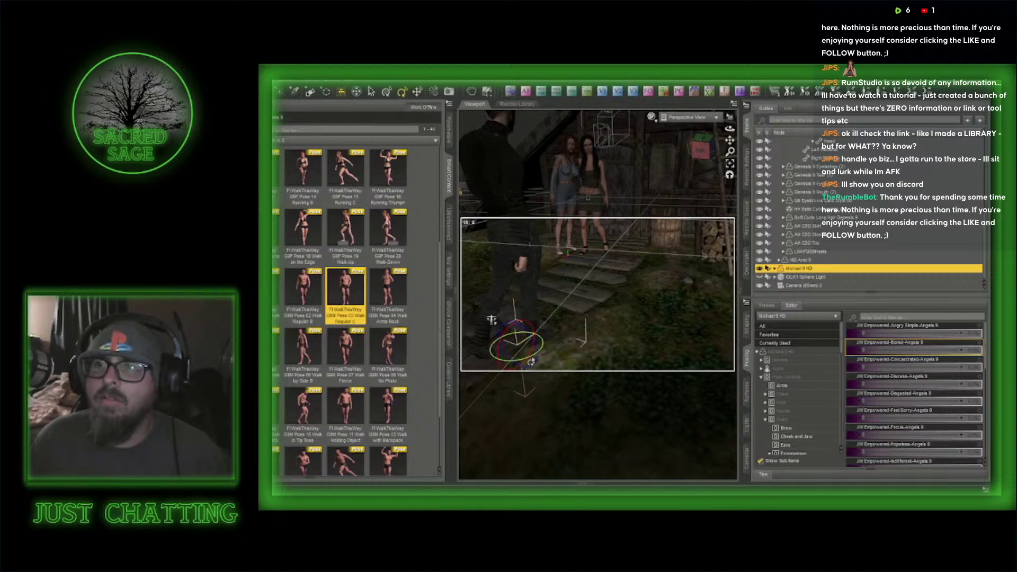
drag(527, 362, 492, 366)
drag(477, 369, 475, 370)
- Frame the perspective view so Michael 9 HD stands in the foreground with the two women behind him on the cabin steps
click(453, 186)
right_drag(702, 147, 703, 148)
drag(704, 148, 703, 144)
scroll(703, 148, up, 4)
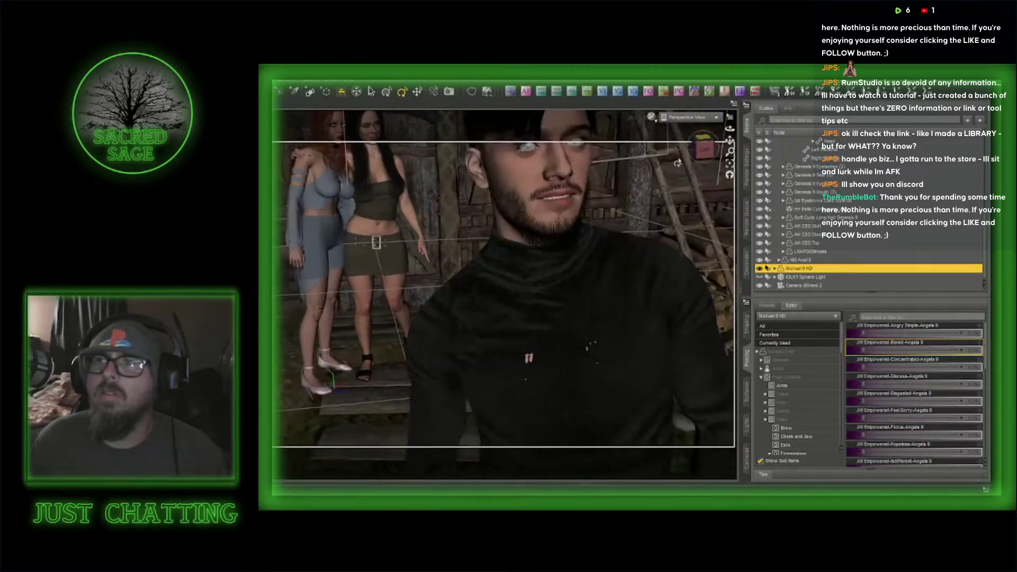
scroll(523, 368, down, 5)
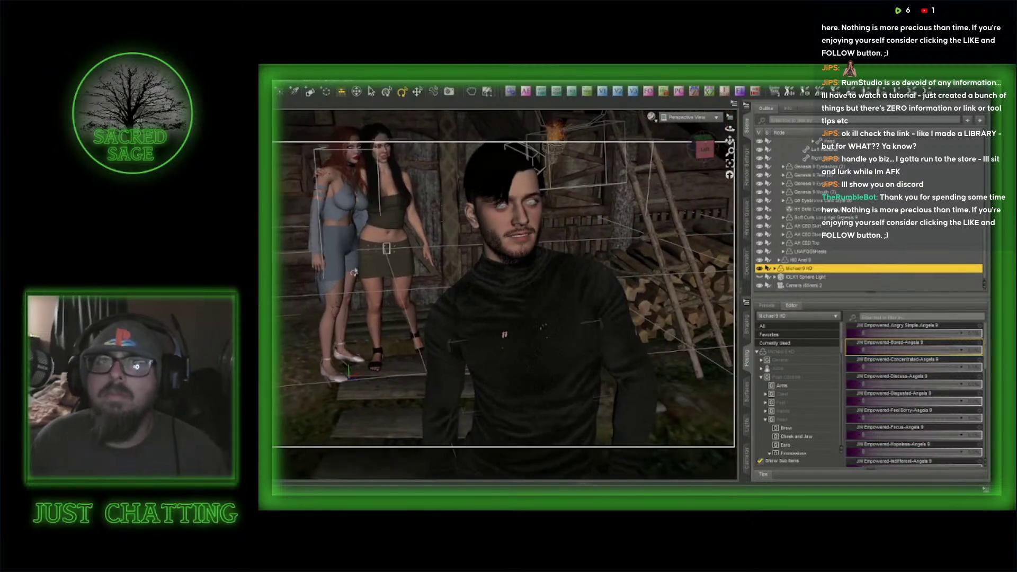
- Apply the WalkThisWay G9M Pose 02 Walk Regular B to the Michael 9 HD figure
click(273, 178)
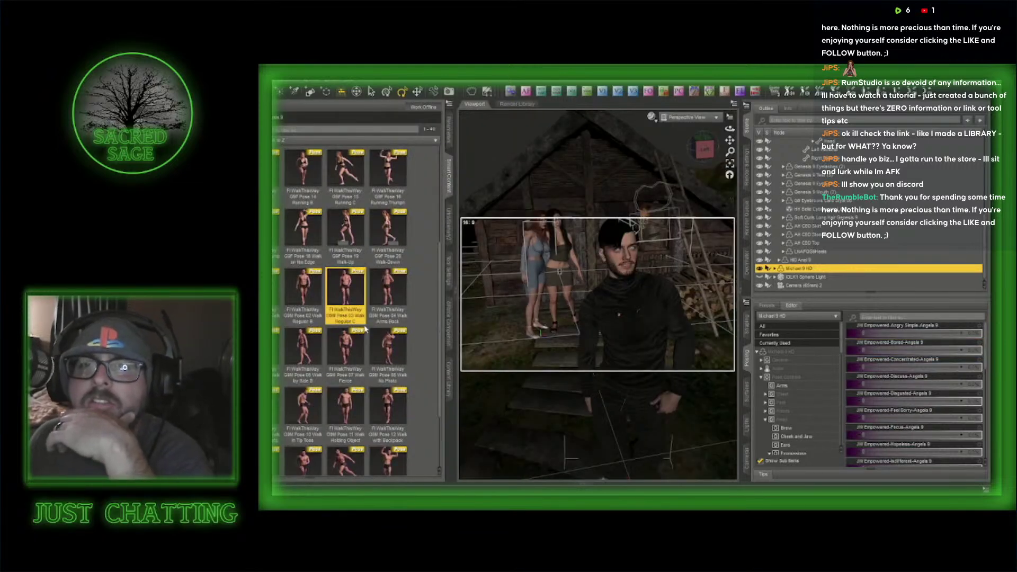
scroll(365, 327, up, 3)
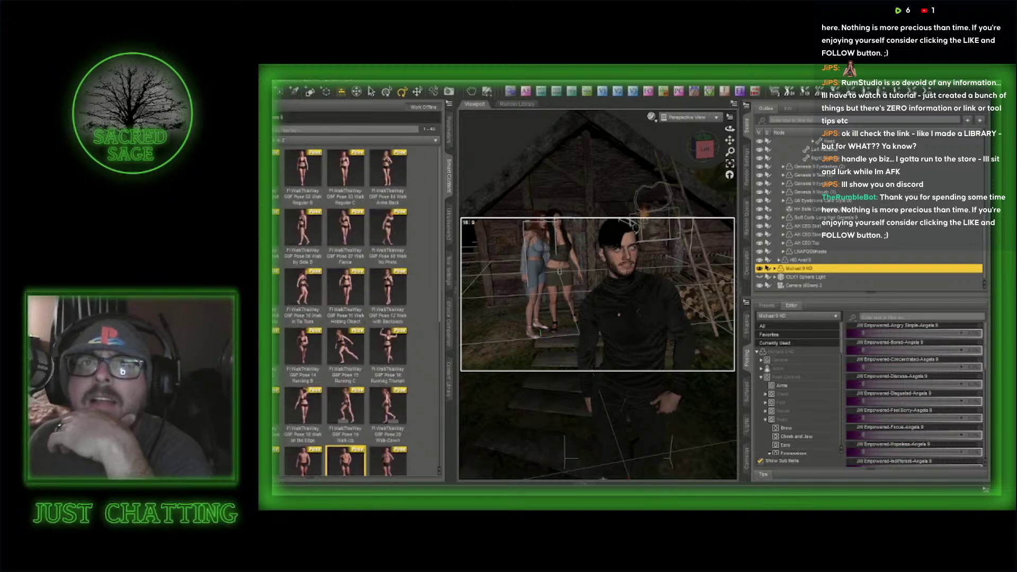
click(273, 118)
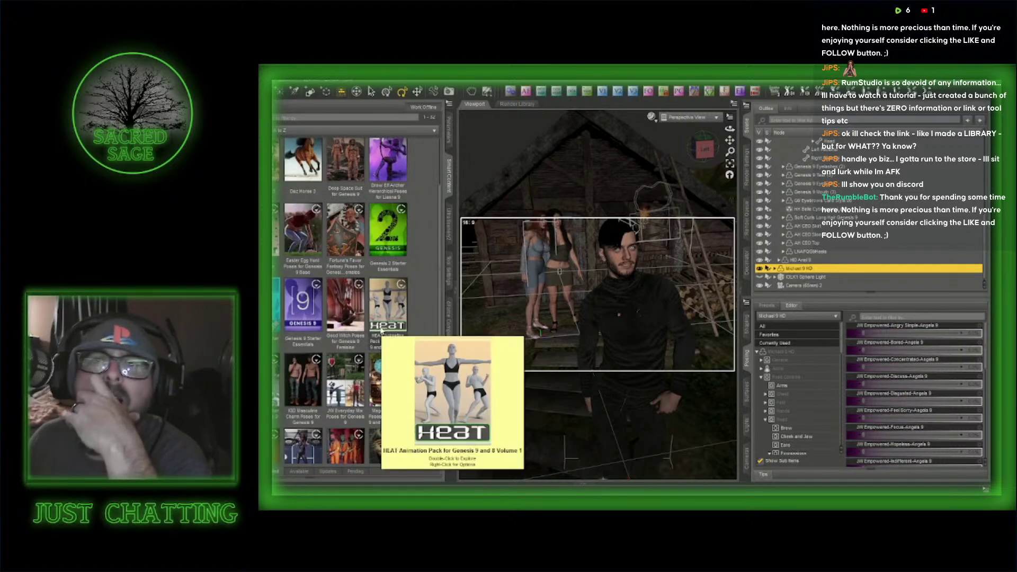
scroll(370, 350, down, 3)
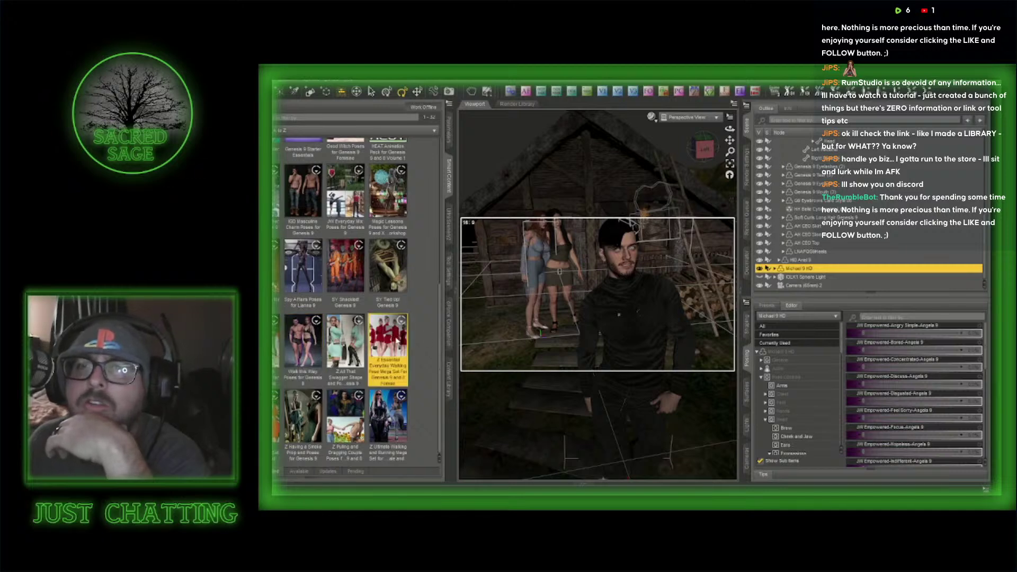
click(388, 342)
scroll(389, 337, down, 2)
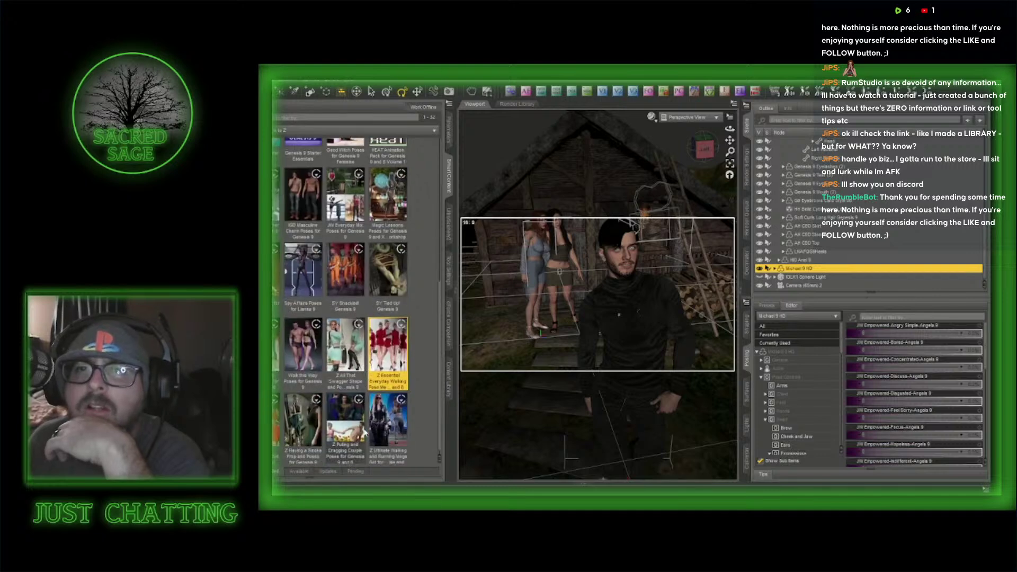
click(300, 349)
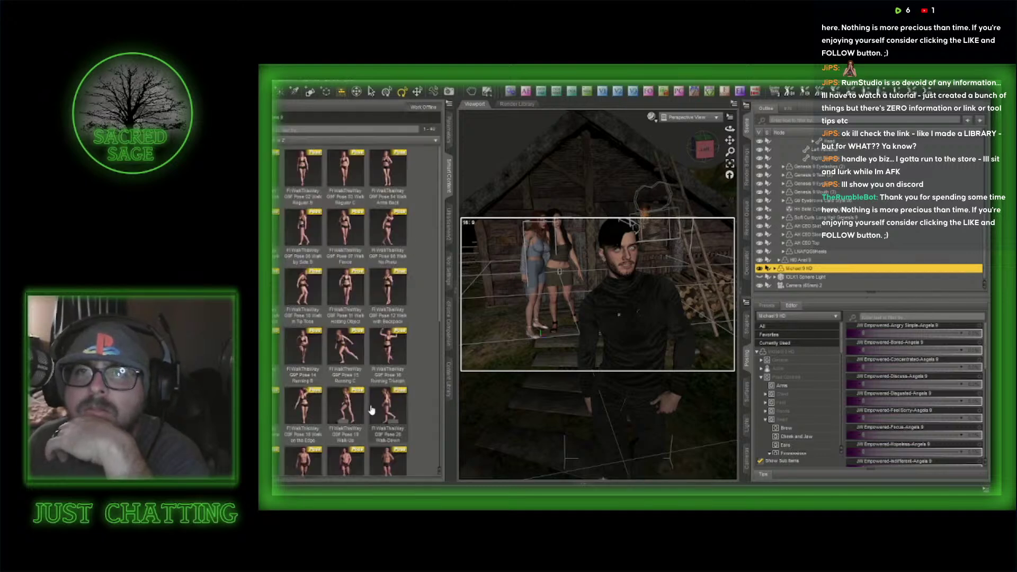
scroll(373, 411, down, 5)
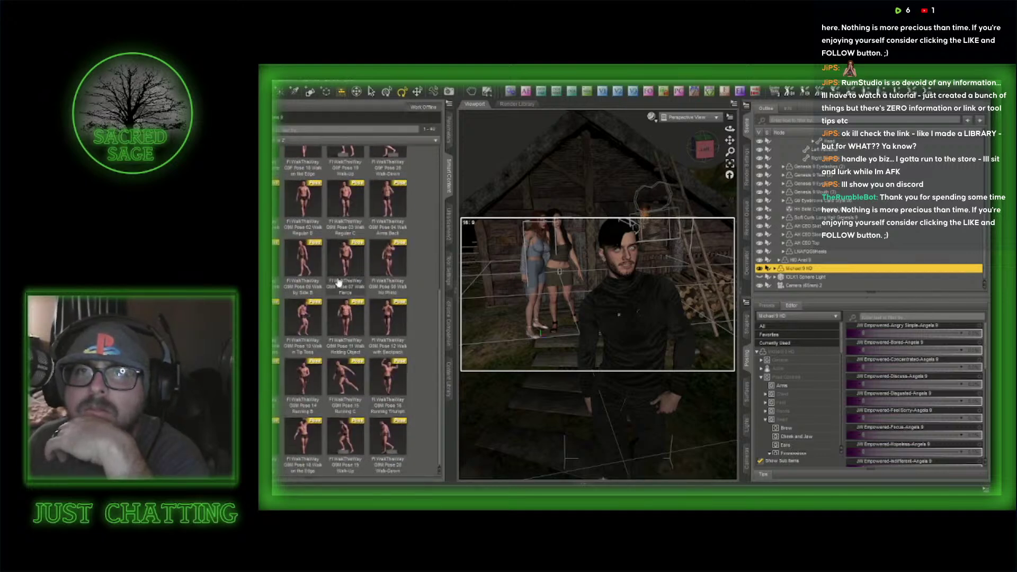
double_click(308, 205)
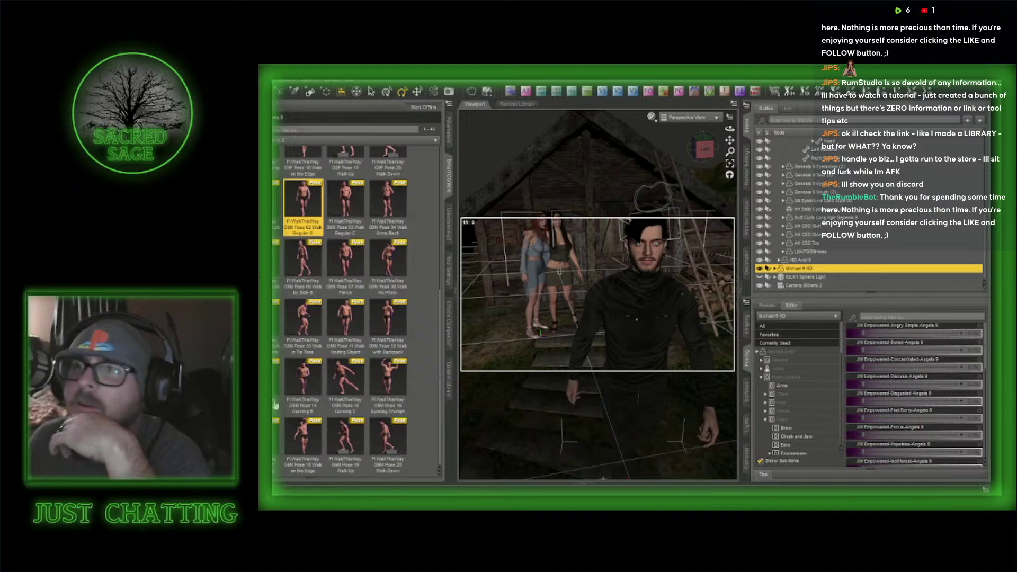
- Frame a closer shot of Michael 9 HD's head and shoulders beside the two women, and create a new camera from that view
click(449, 172)
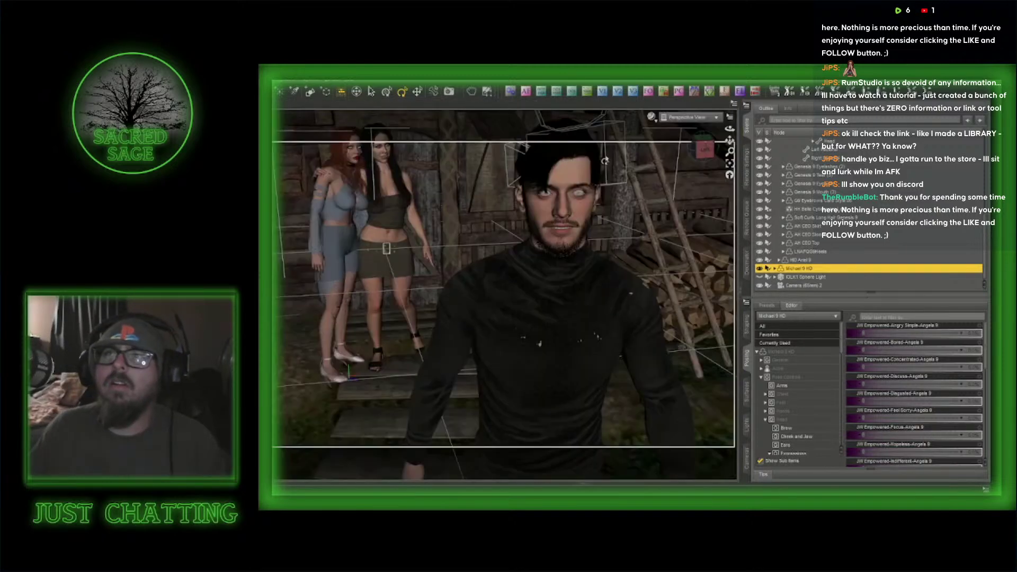
drag(730, 140, 743, 168)
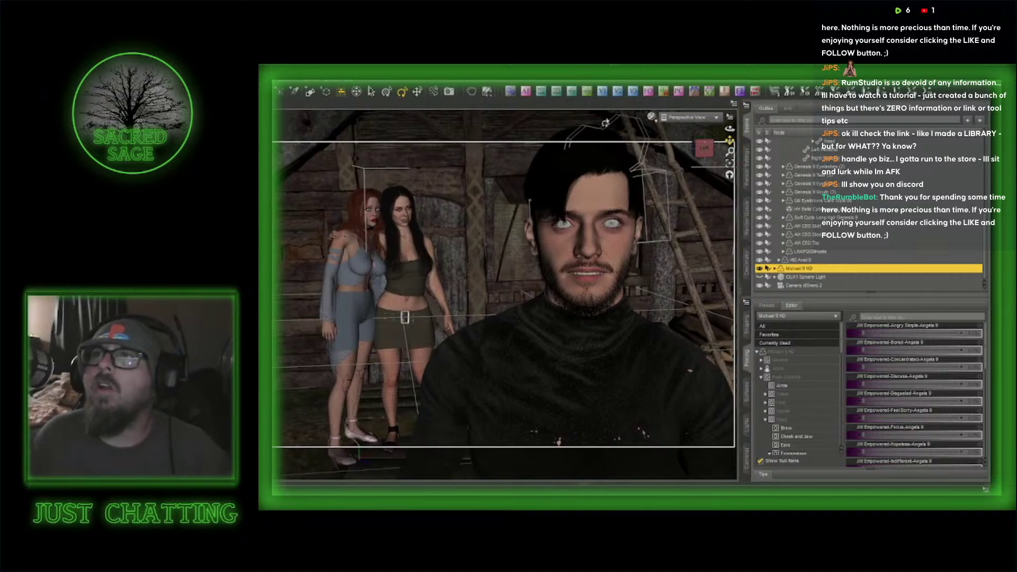
click(587, 92)
click(499, 219)
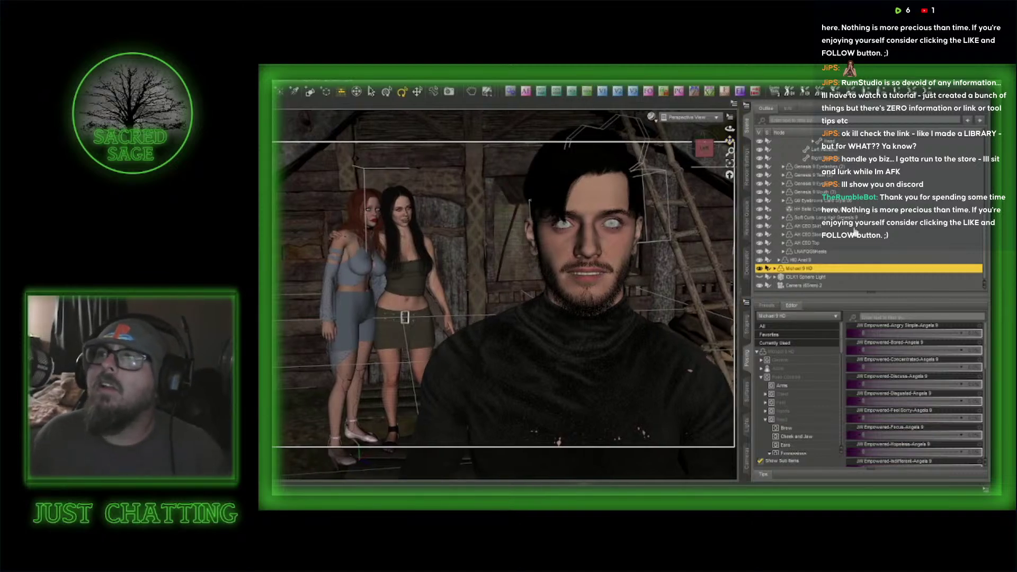
click(814, 277)
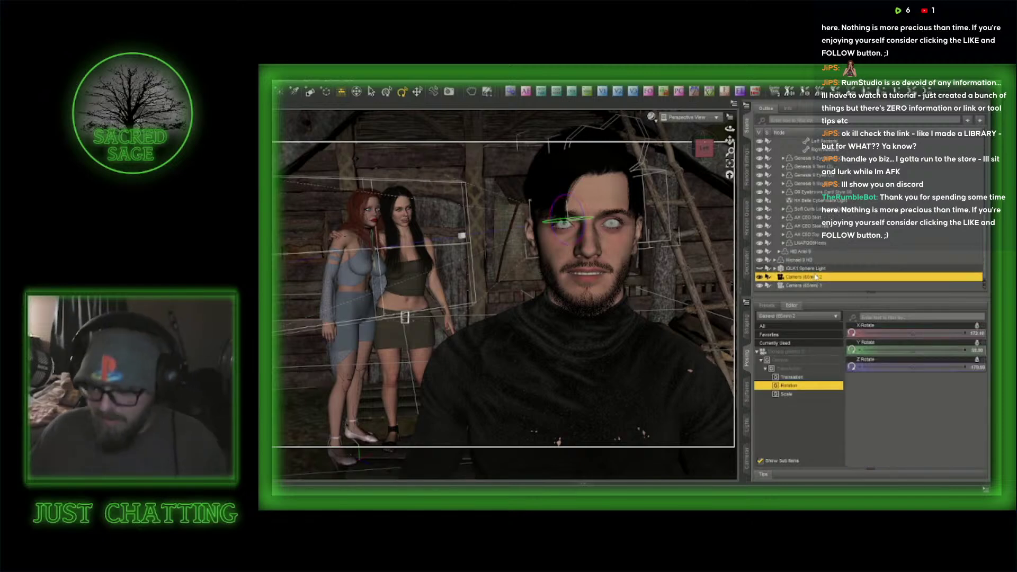
- Remove the custom facial expression currently applied to Michael 9 HD from among his used pose controls
click(572, 392)
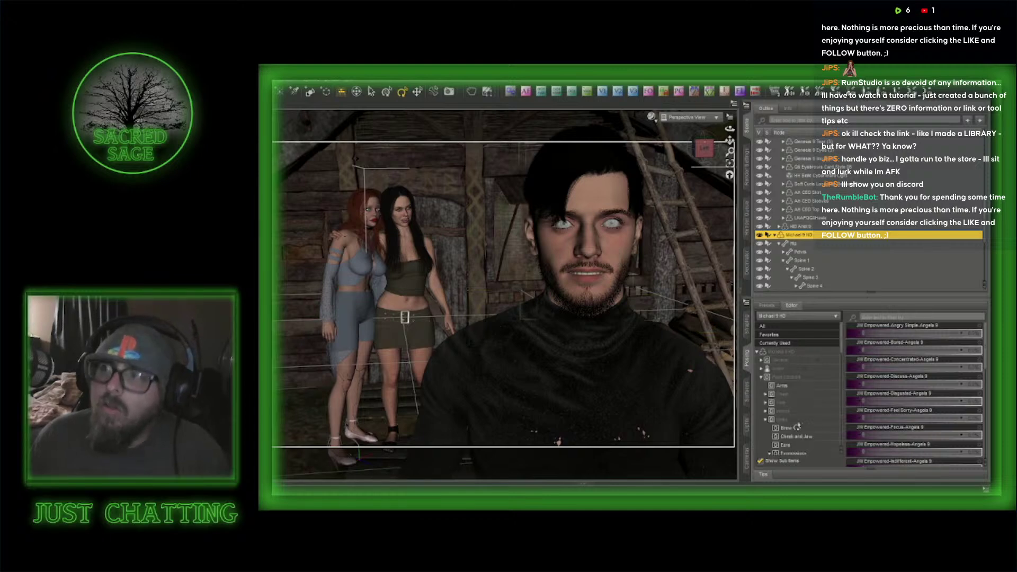
click(794, 343)
scroll(891, 433, down, 10)
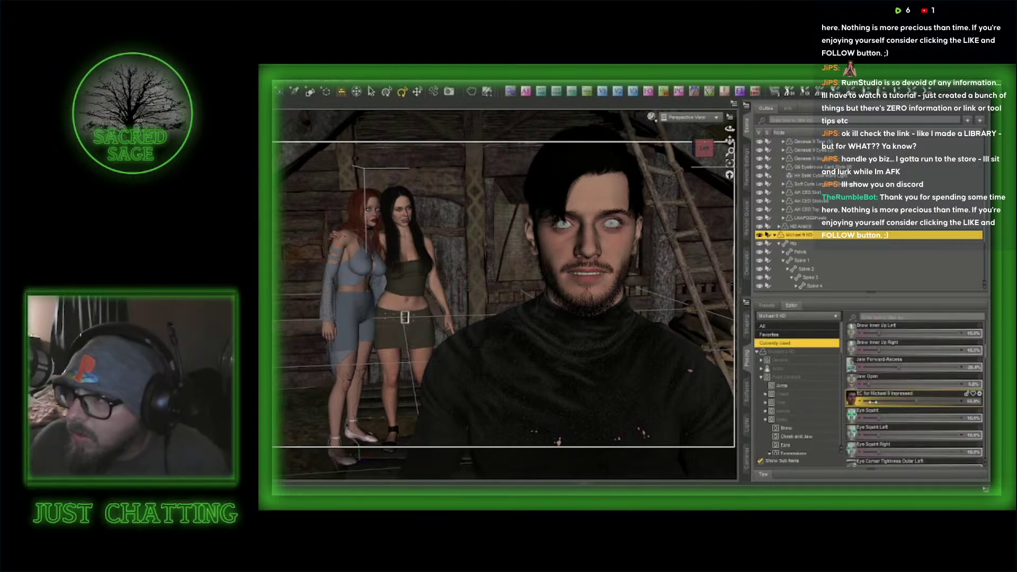
drag(872, 402, 840, 403)
- Search Michael 9 HD's pose controls for "happy" and dial in the JW Fortitude Smile Happy expression for Genghis Kahn 9
click(886, 318)
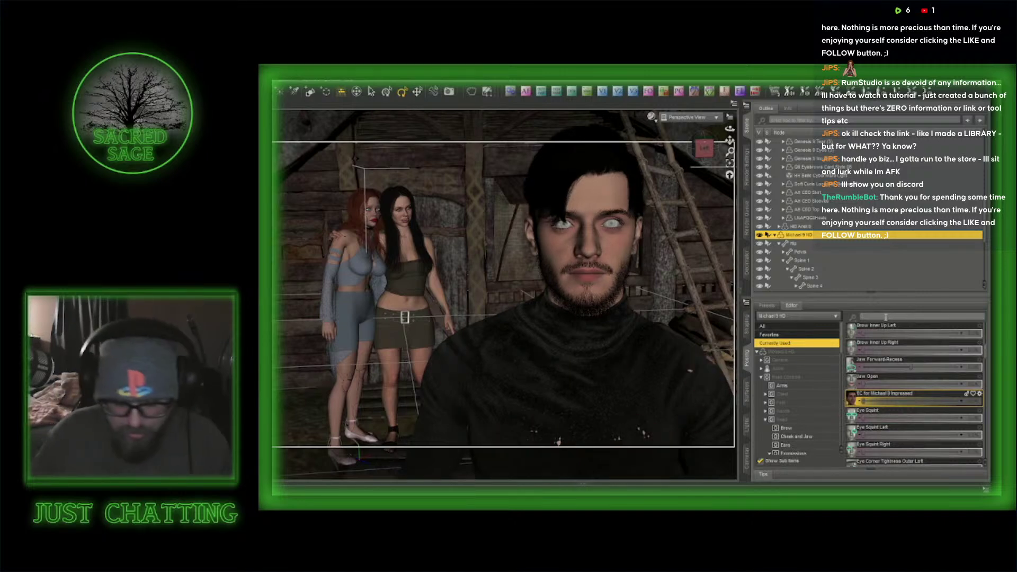
text(Neck)
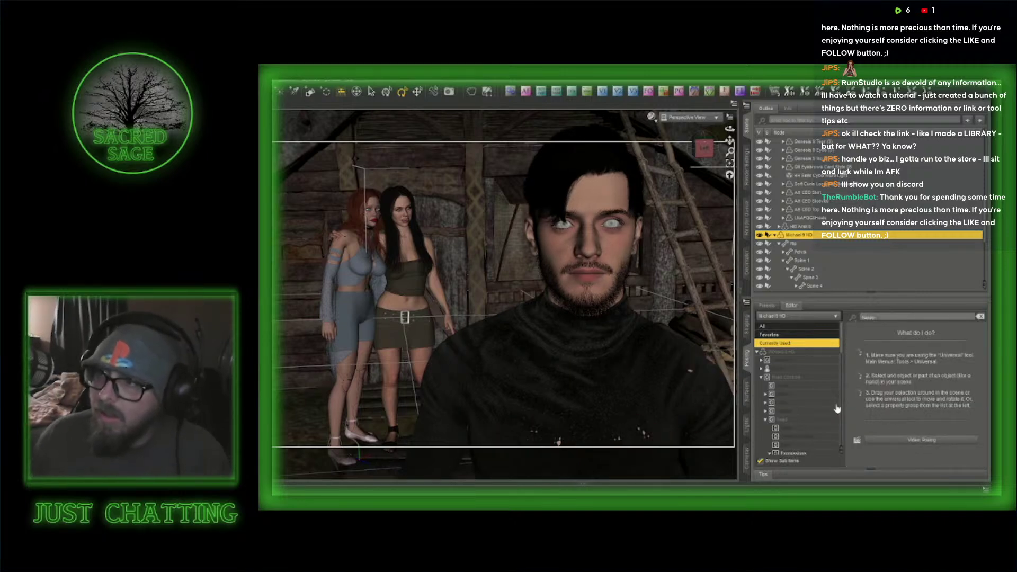
click(788, 378)
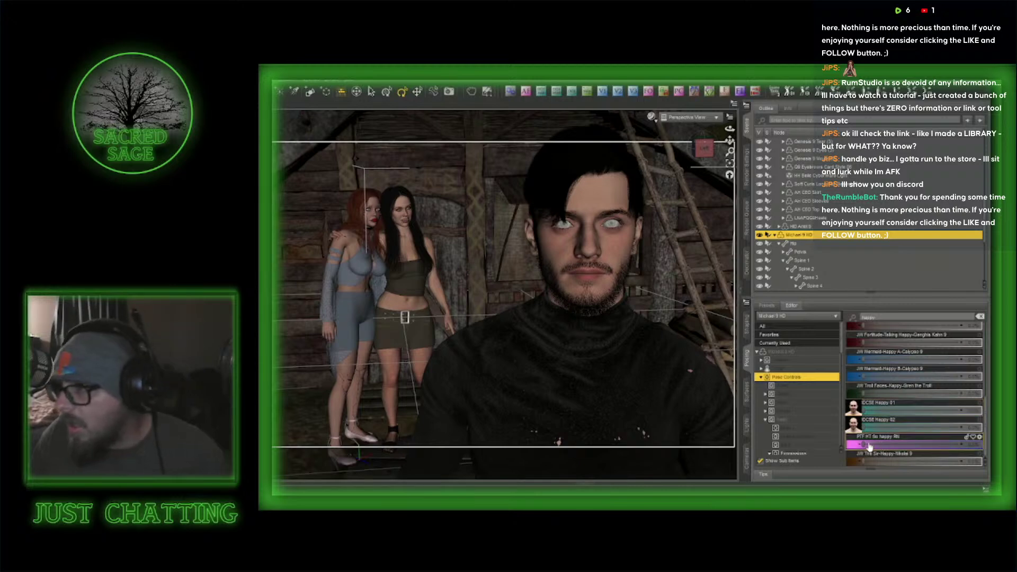
scroll(875, 393, up, 2)
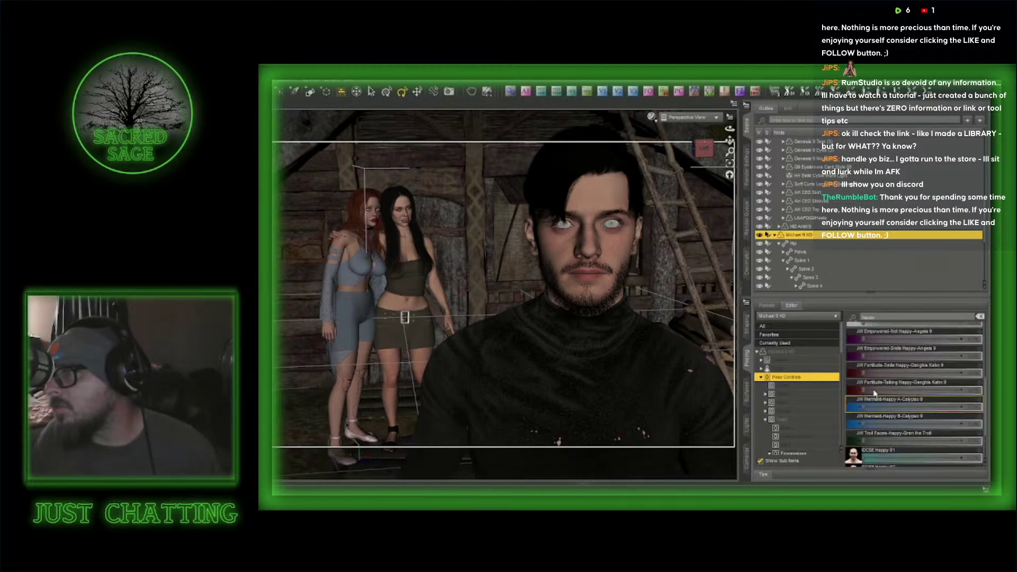
scroll(875, 393, up, 1)
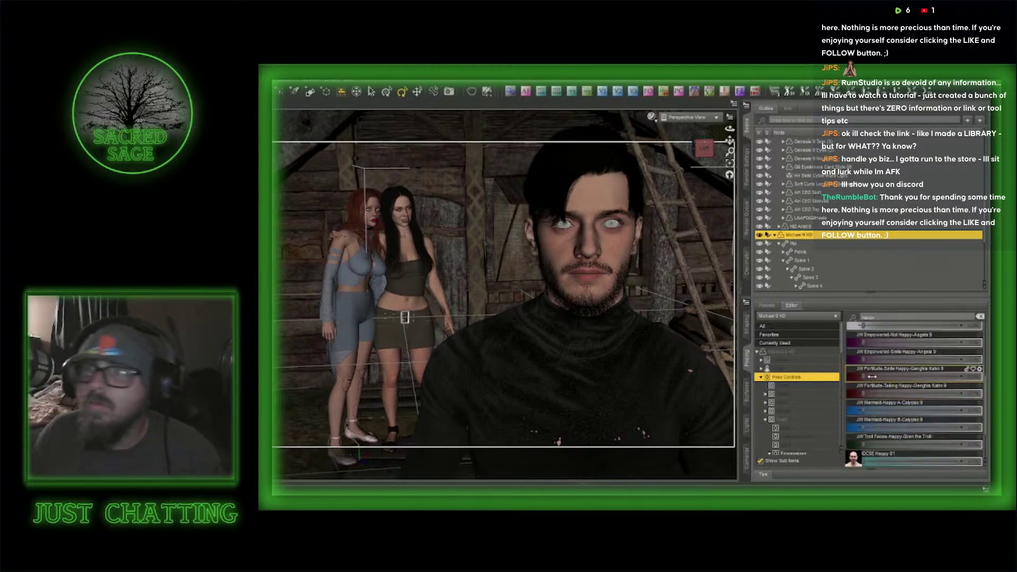
drag(871, 376, 892, 376)
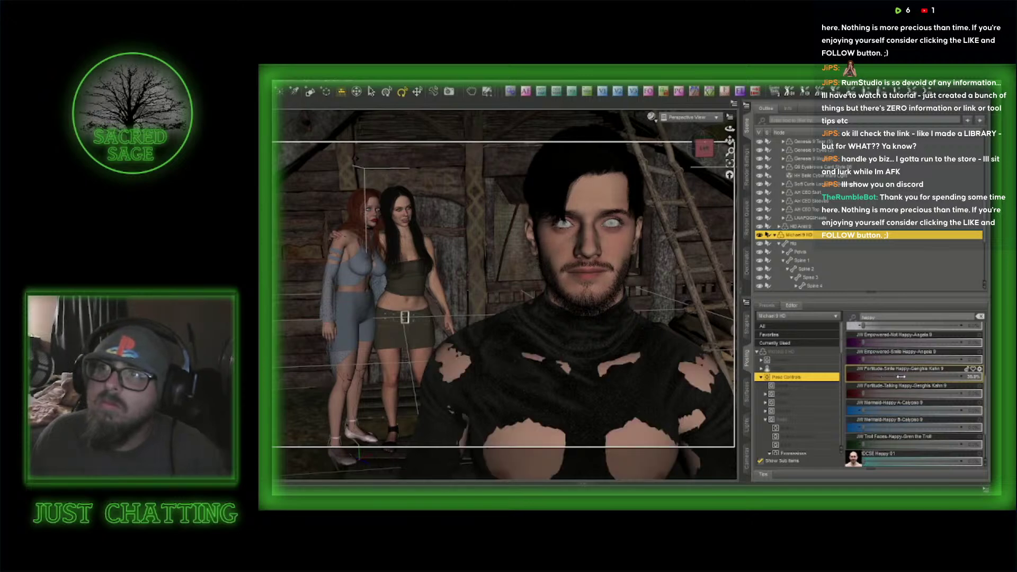
- Clear the search filter and increase Jaw Open in Michael 9 HD's Cheek and Jaw controls to part his lips
click(805, 437)
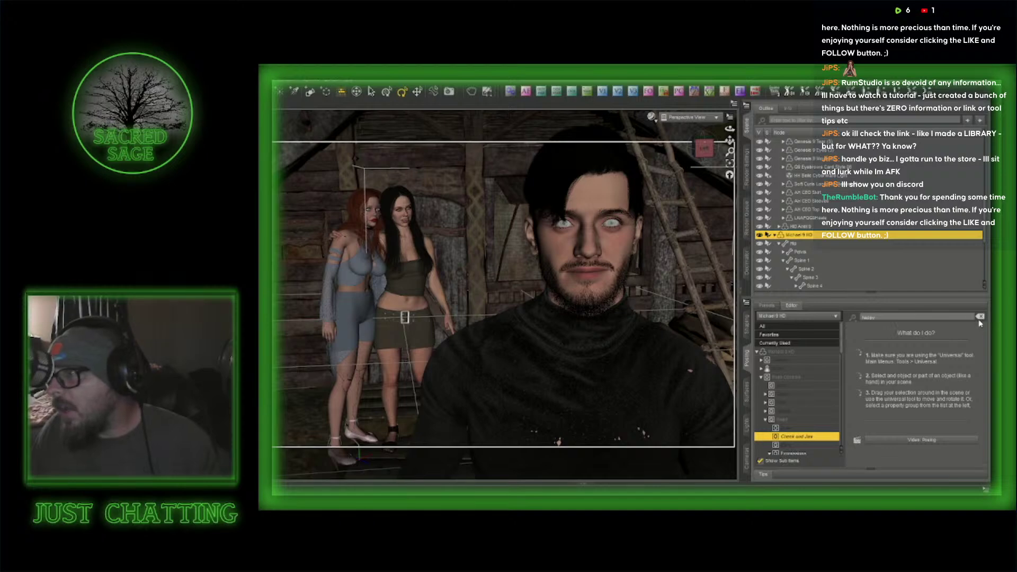
click(979, 318)
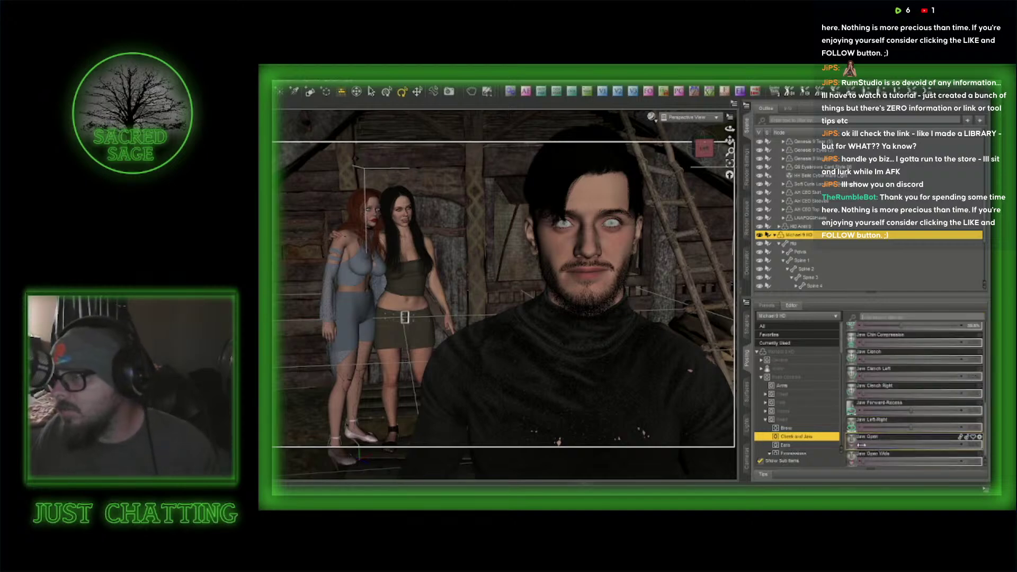
drag(868, 443, 880, 443)
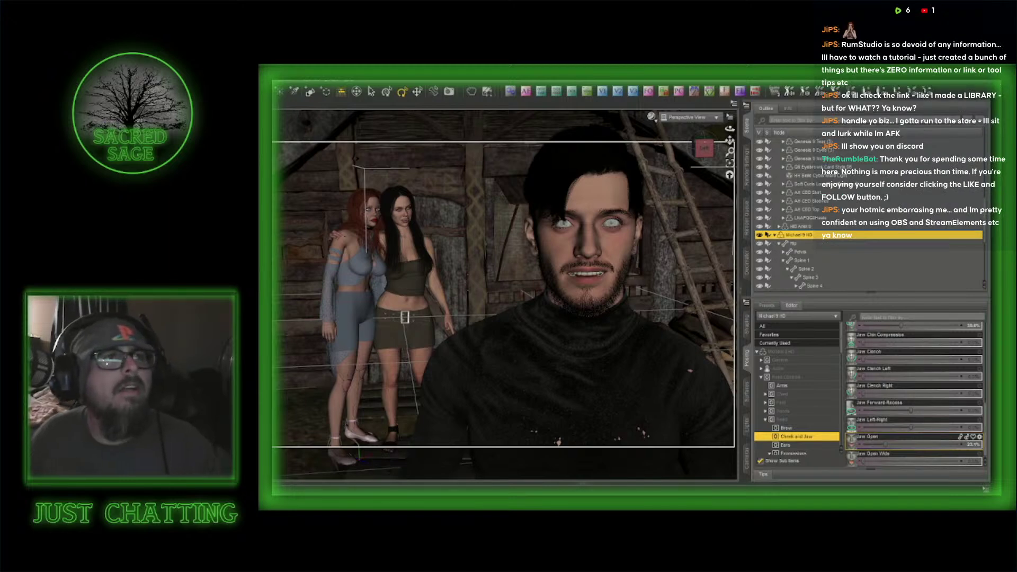
- Switch to the browser with Rumble Studio, and look through the Themes and Text sections of its library
drag(273, 228, 646, 112)
click(778, 114)
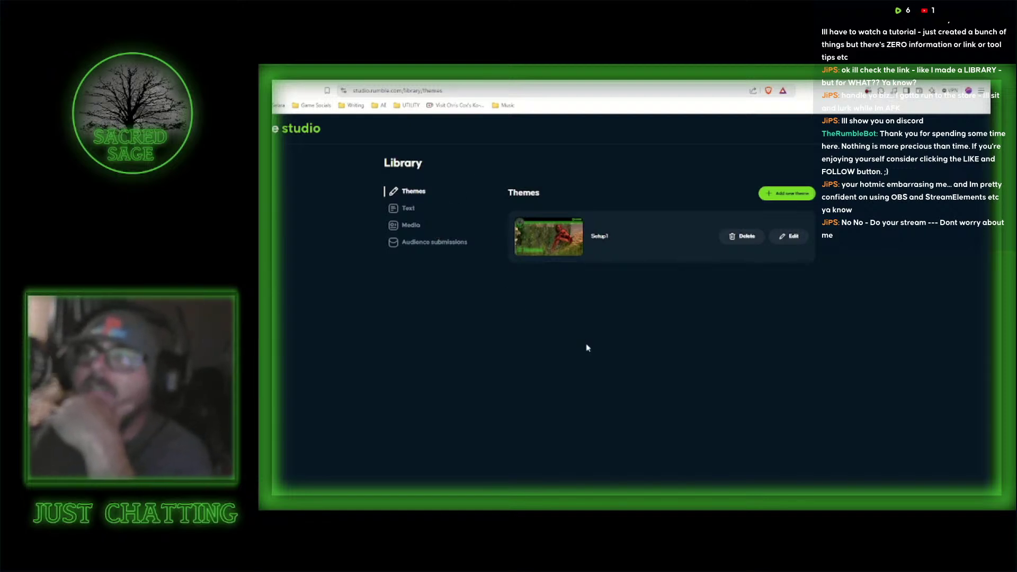
click(416, 211)
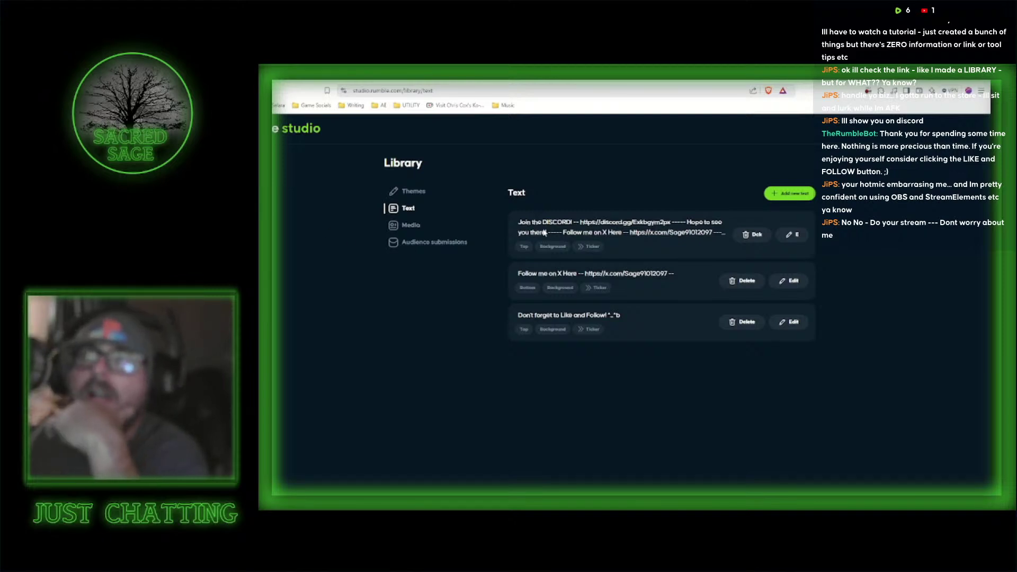
click(412, 191)
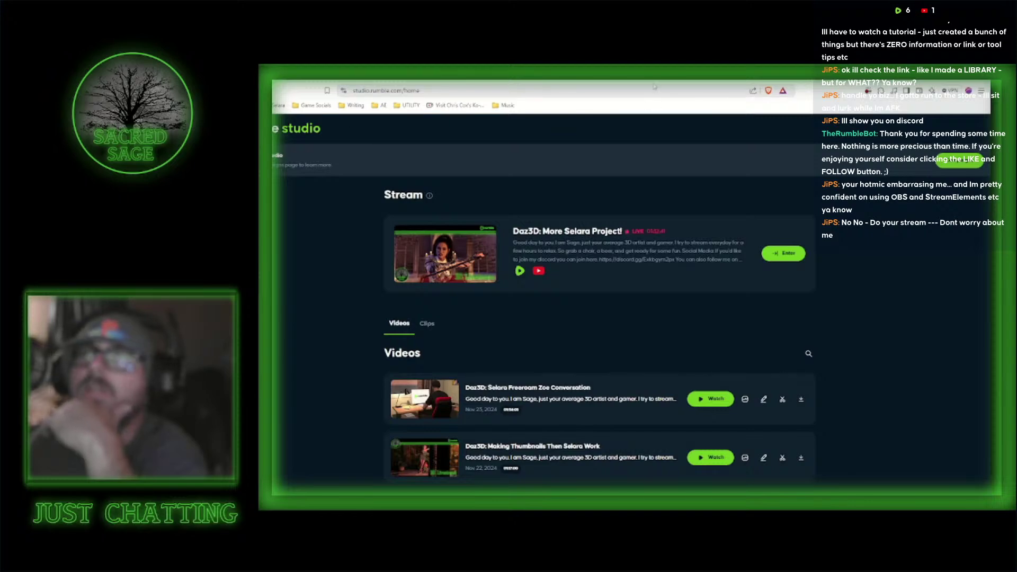
drag(584, 75, 265, 85)
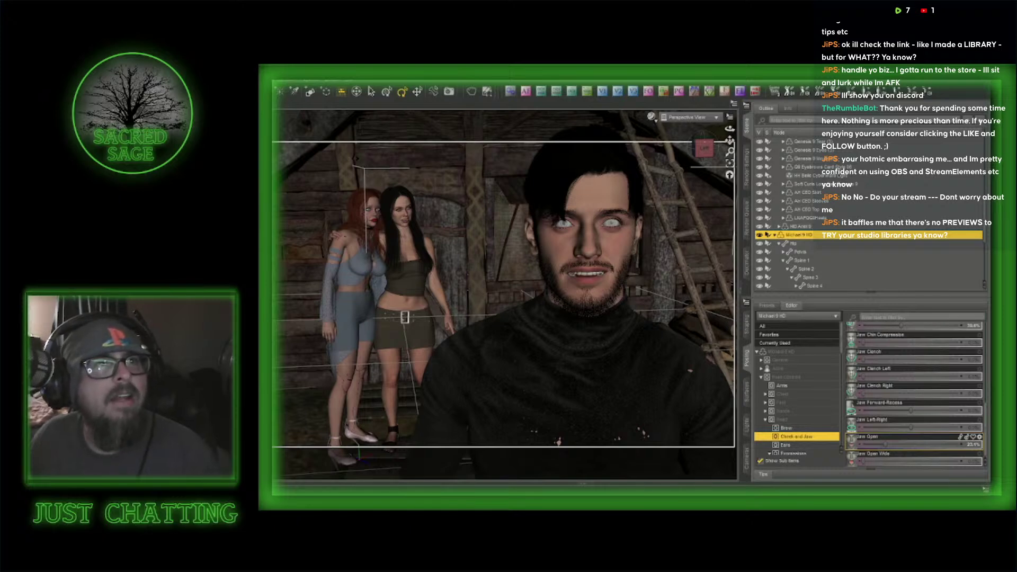
- Show the Rumble Studio live room and the OBS streaming window at full size, and return to the Daz Studio scene
drag(80, 95, 567, 96)
click(727, 94)
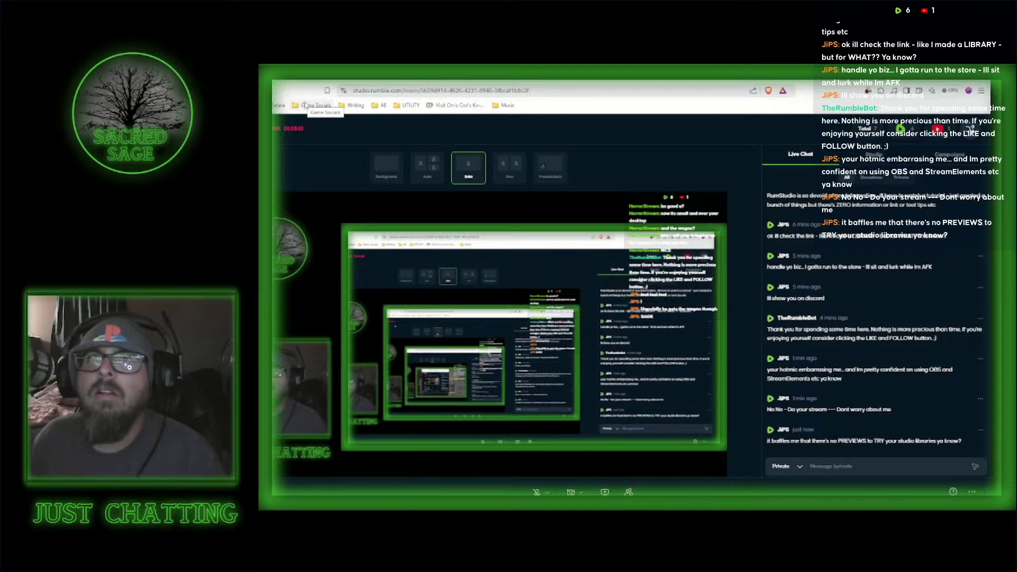
drag(1016, 116, 623, 106)
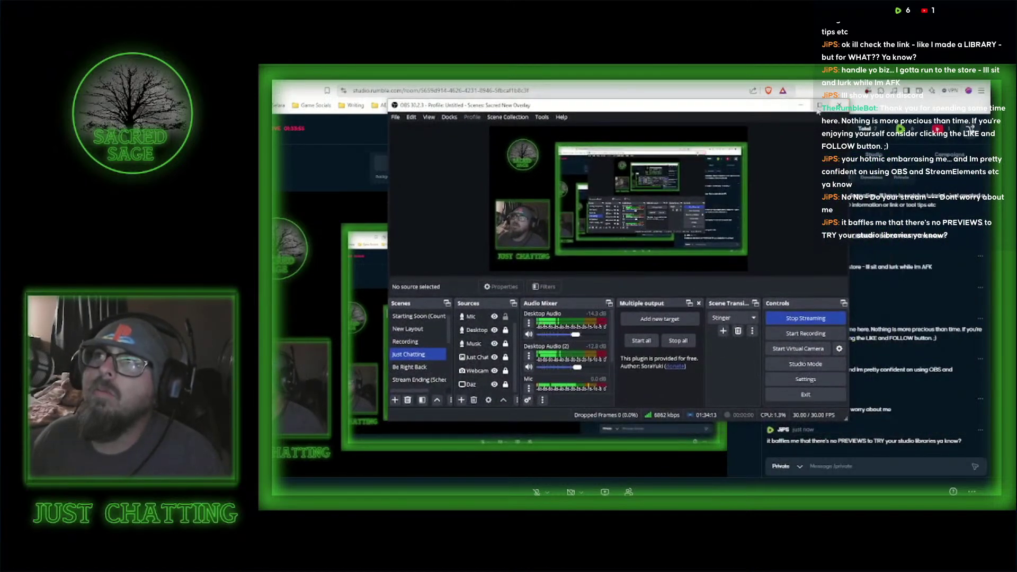
double_click(623, 106)
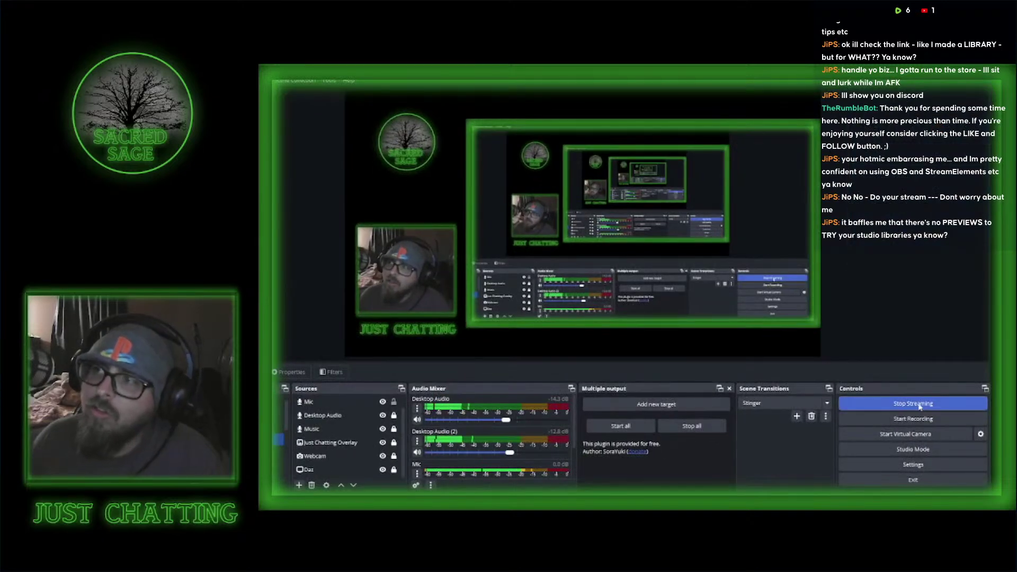
double_click(683, 70)
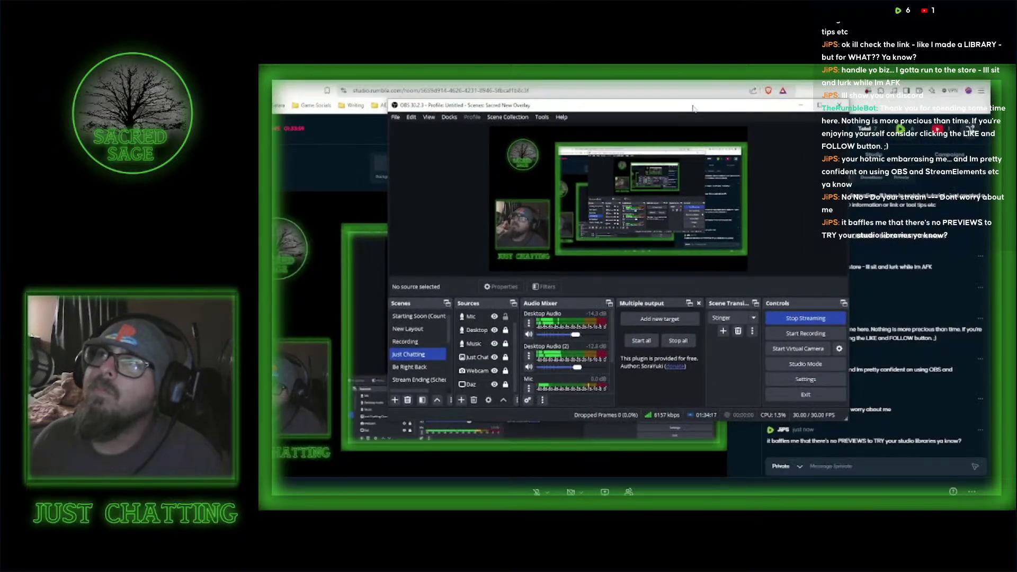
drag(693, 108, 1016, 111)
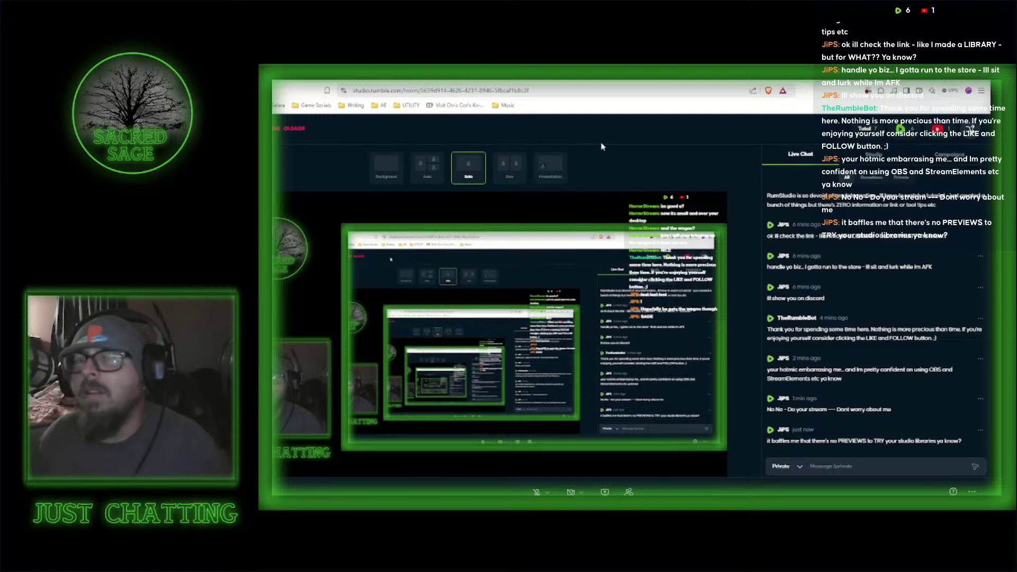
drag(603, 82, 273, 108)
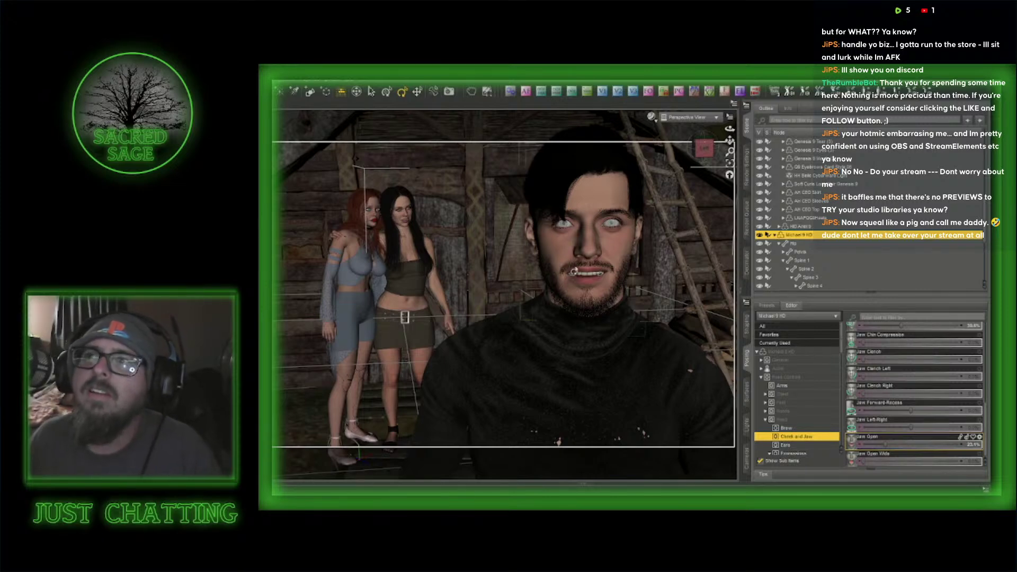
- View the scene through the custom camera and set its auto focus to Michael 9 HD's eyes
click(526, 93)
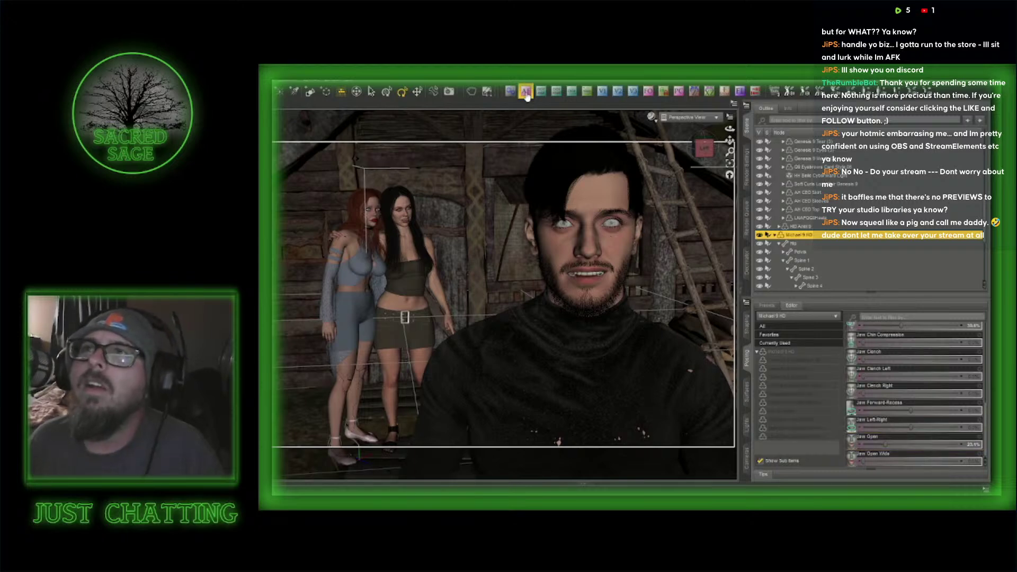
click(526, 93)
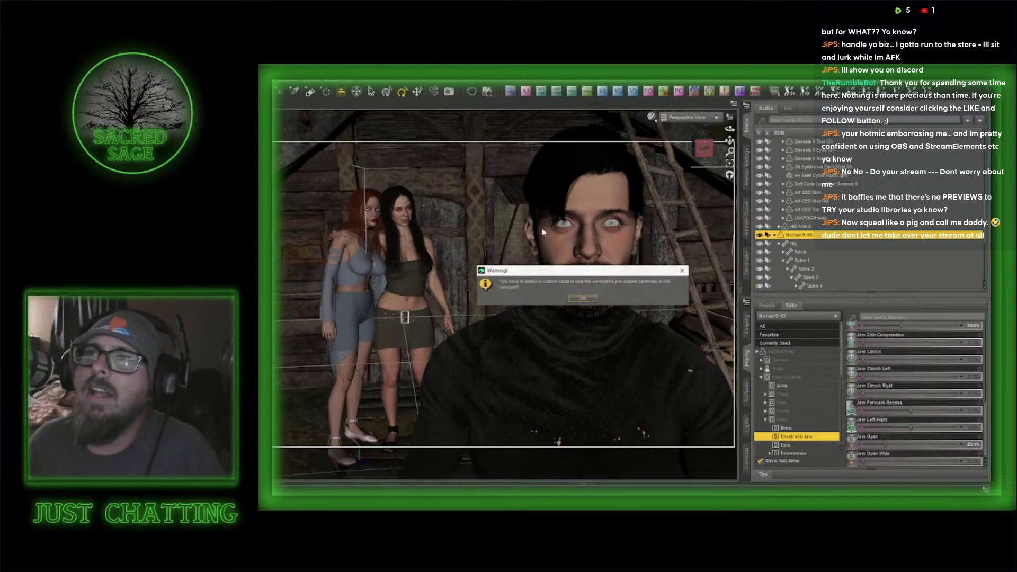
click(582, 299)
click(689, 117)
click(681, 202)
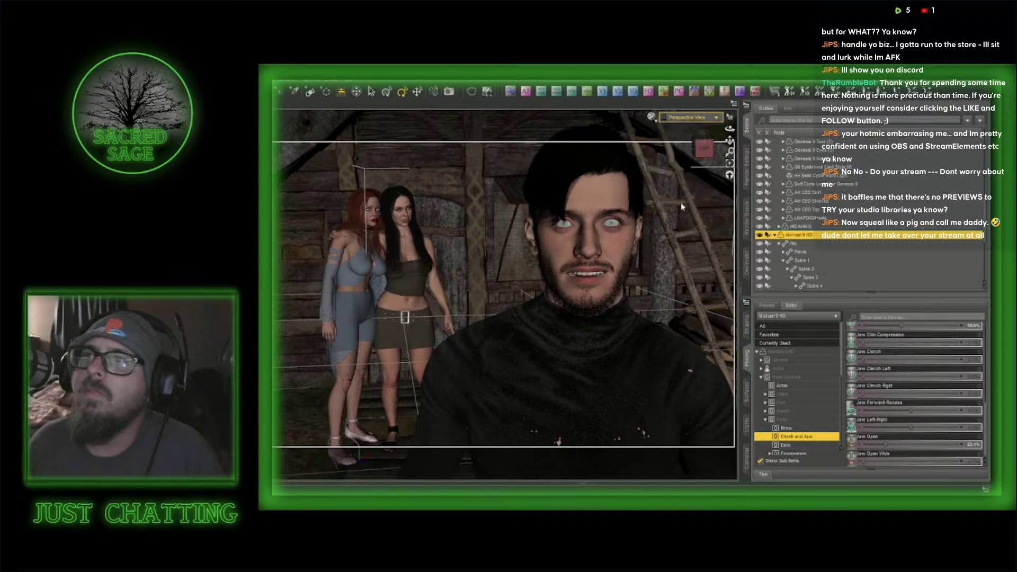
click(526, 93)
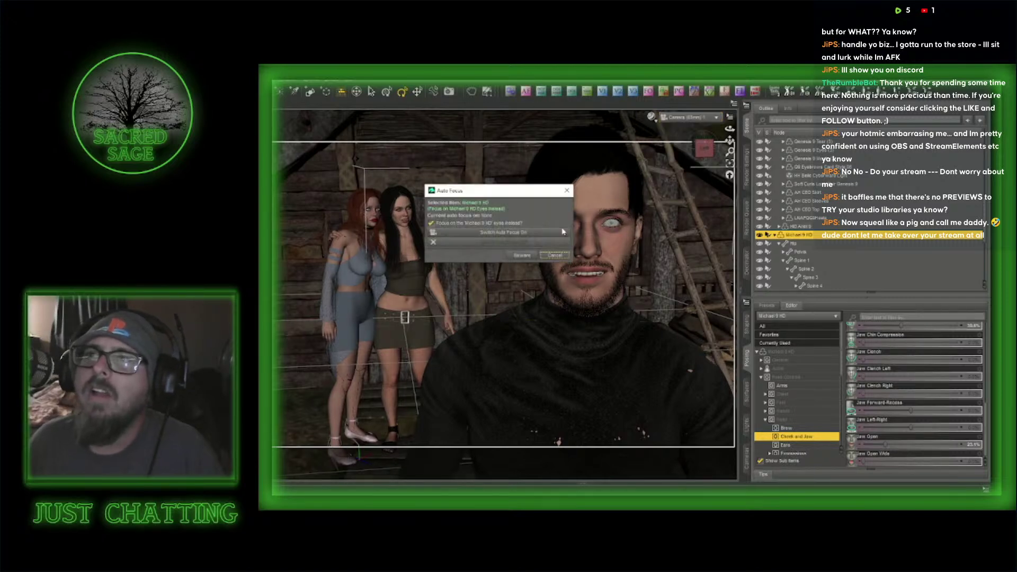
click(515, 233)
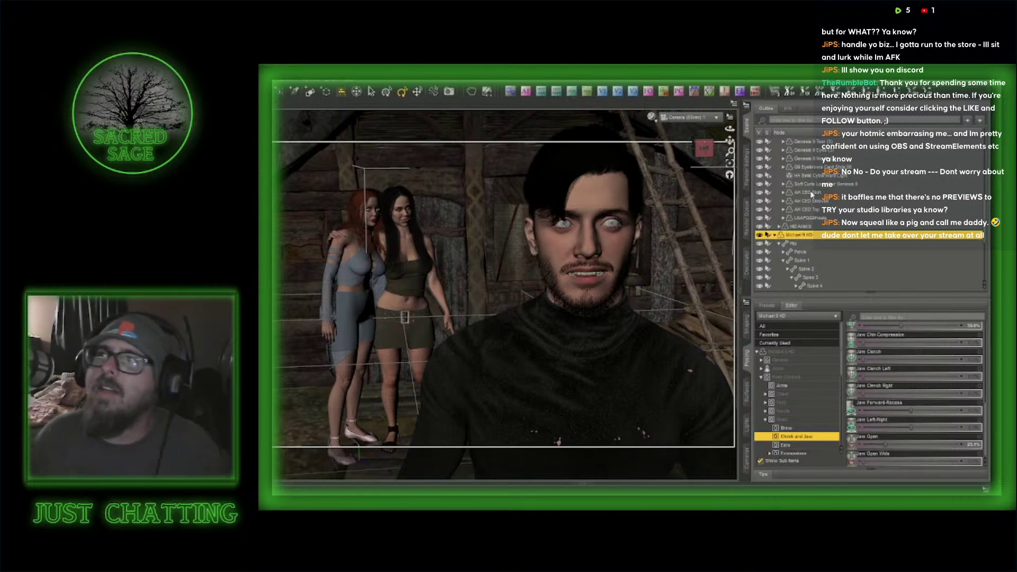
- Select both women's figures and apply Look at Camera II with eye and head movement at 100% and chest and abdomen at 0%
scroll(777, 159, up, 10)
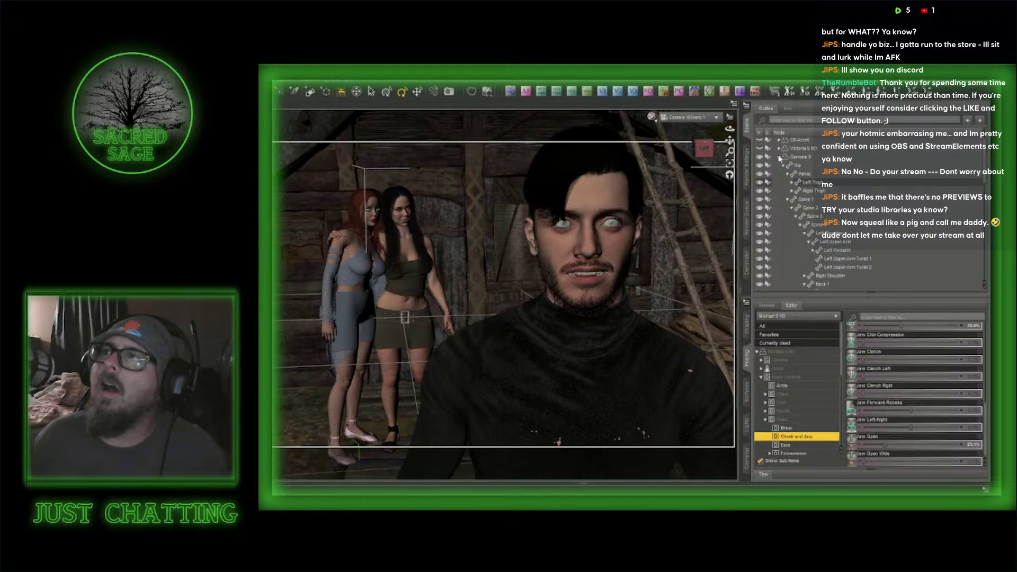
click(778, 158)
click(802, 159)
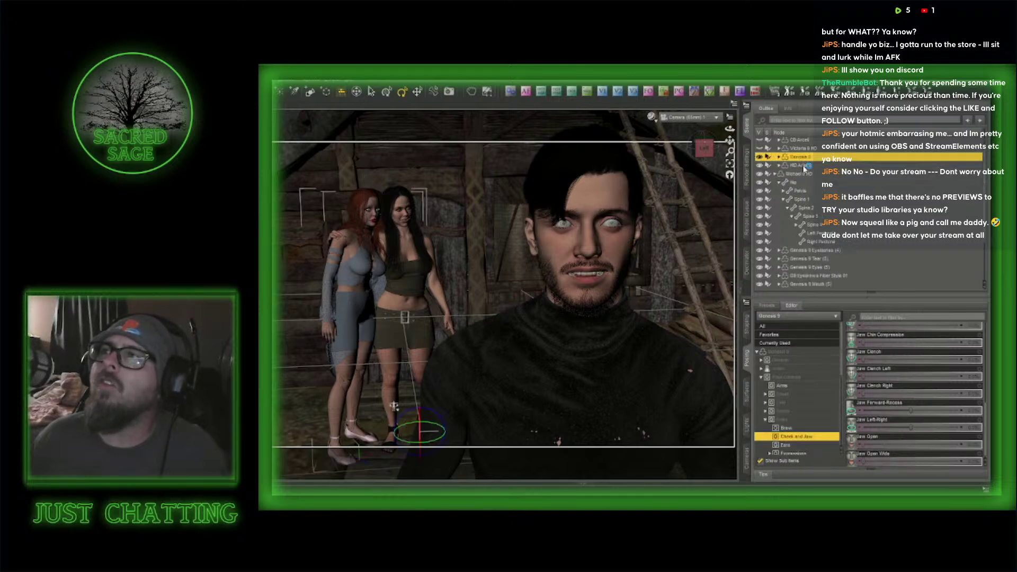
ctrl+click(800, 165)
click(334, 81)
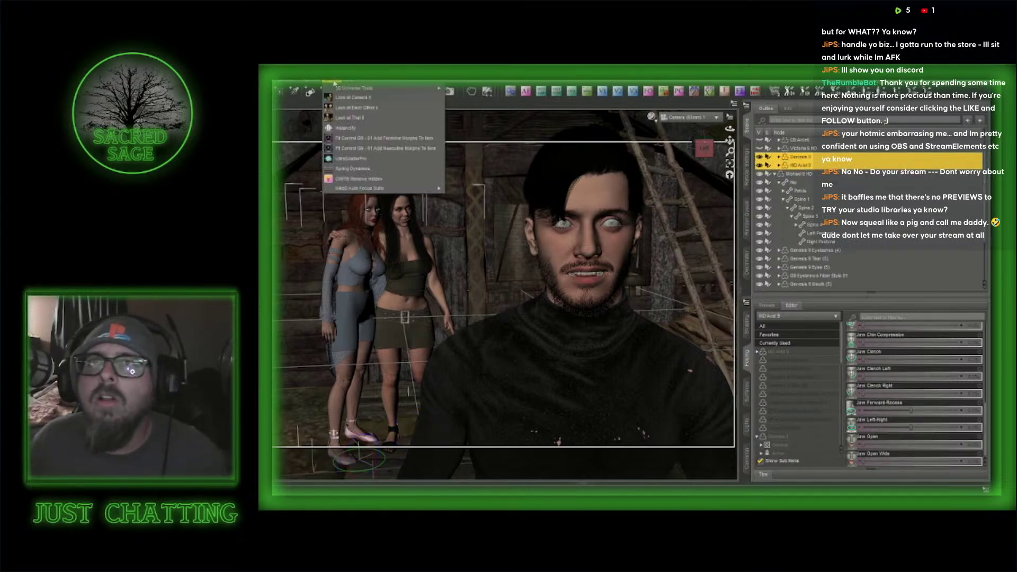
click(353, 99)
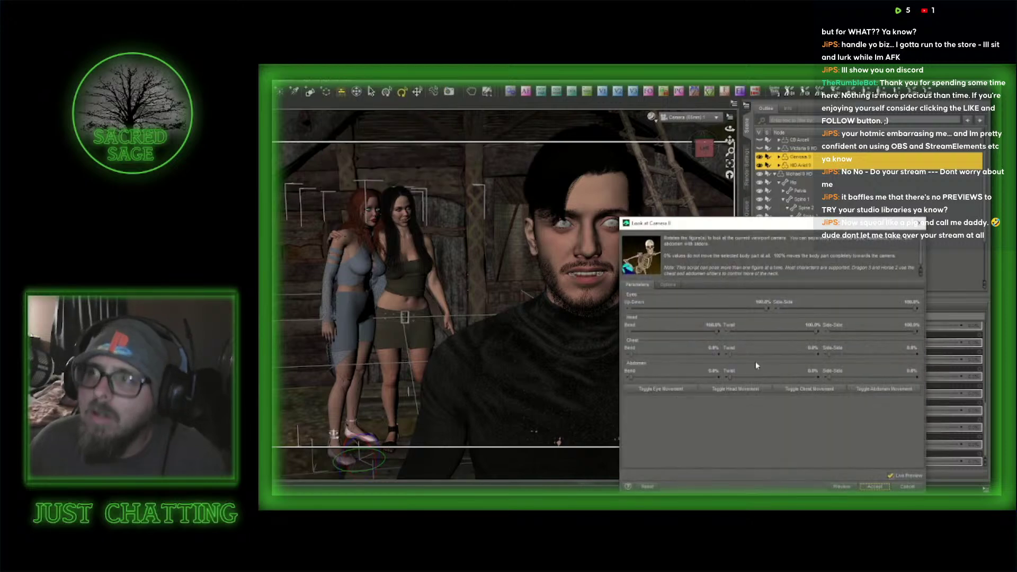
click(875, 486)
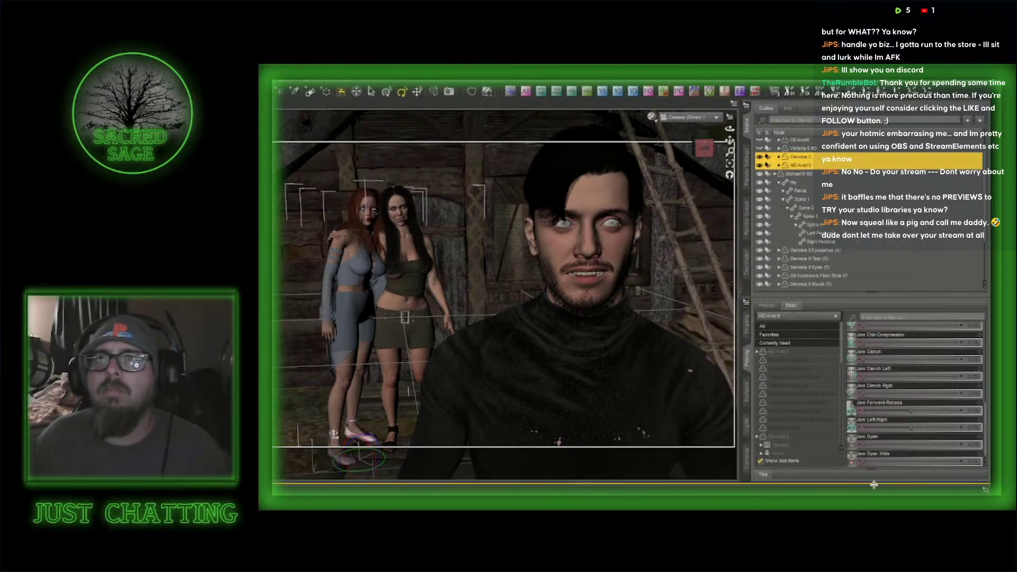
- Preview the shot in NVIDIA Iray and set the camera's F/Stop to 45 (11 stops) to sharpen the background women
click(652, 117)
click(658, 228)
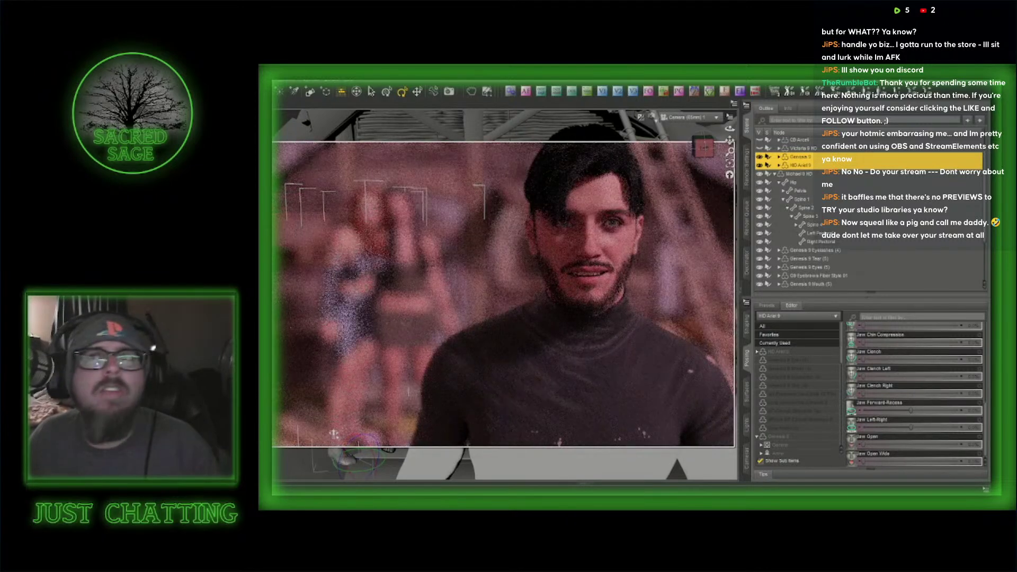
click(725, 93)
click(594, 242)
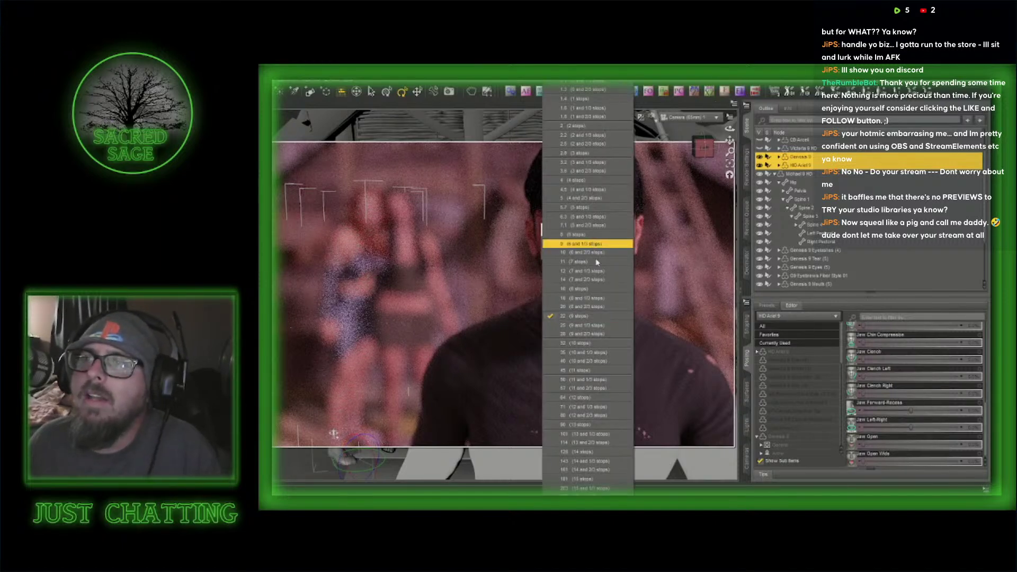
click(595, 375)
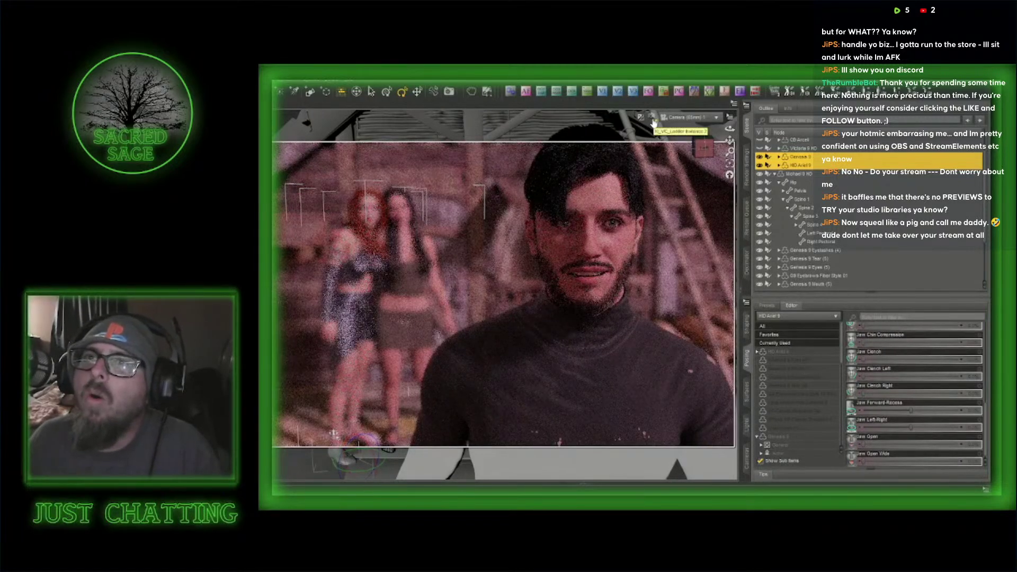
- Raise the camera's F/Stop above 45 for a sharper background and return the viewport to Texture Shaded
click(724, 91)
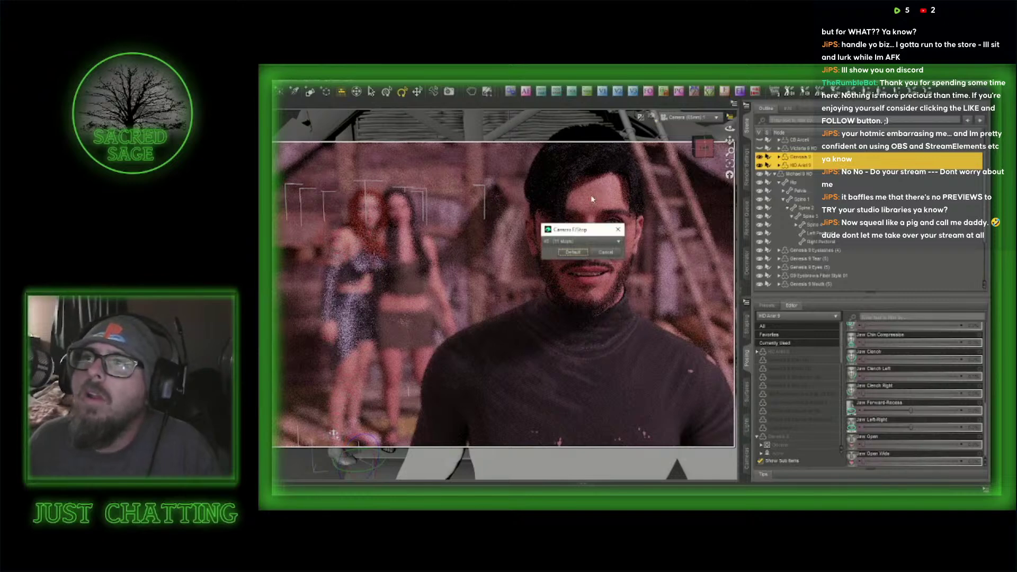
click(579, 242)
click(582, 401)
click(572, 252)
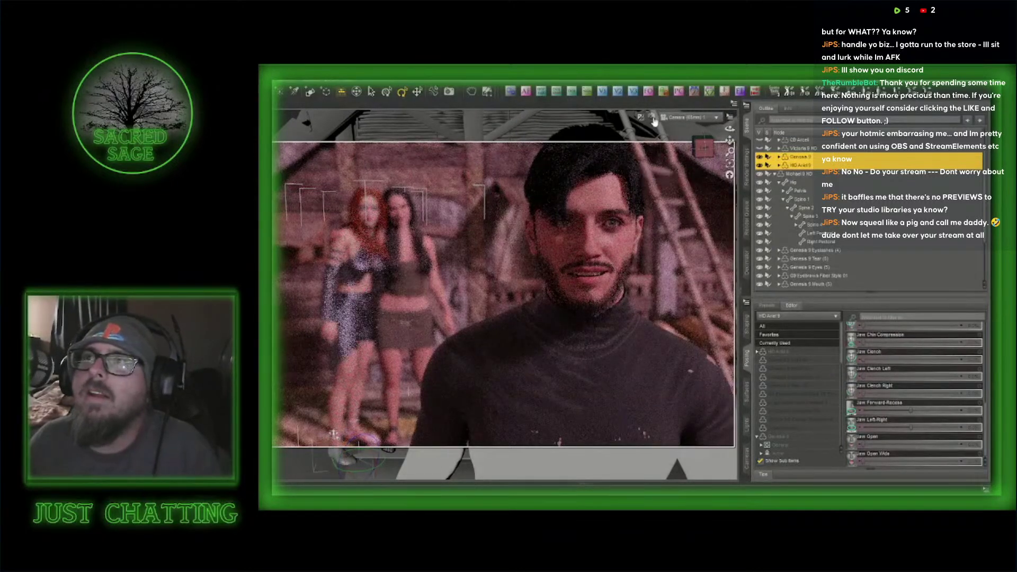
right_click(616, 170)
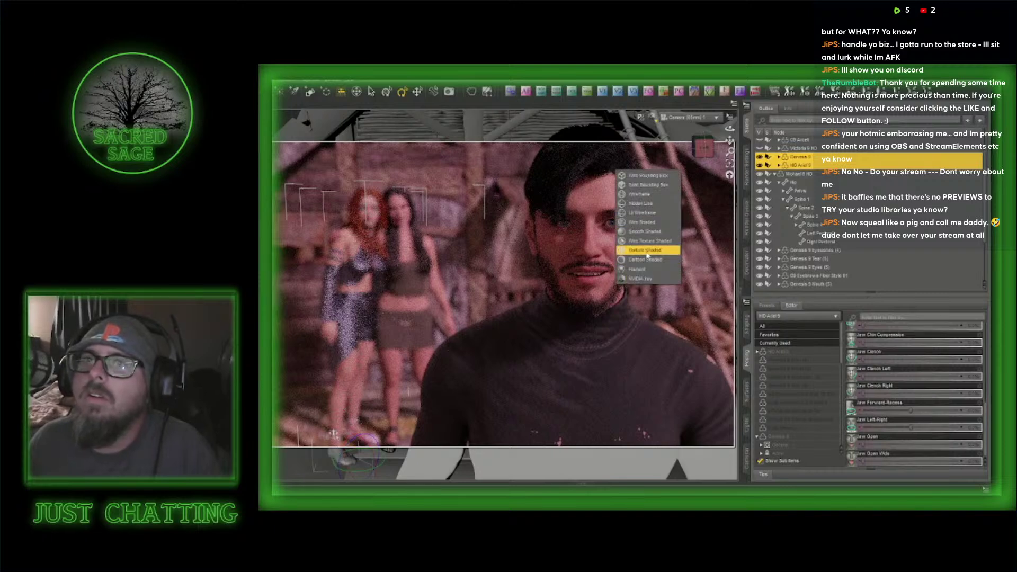
click(603, 237)
key(ctrl+9)
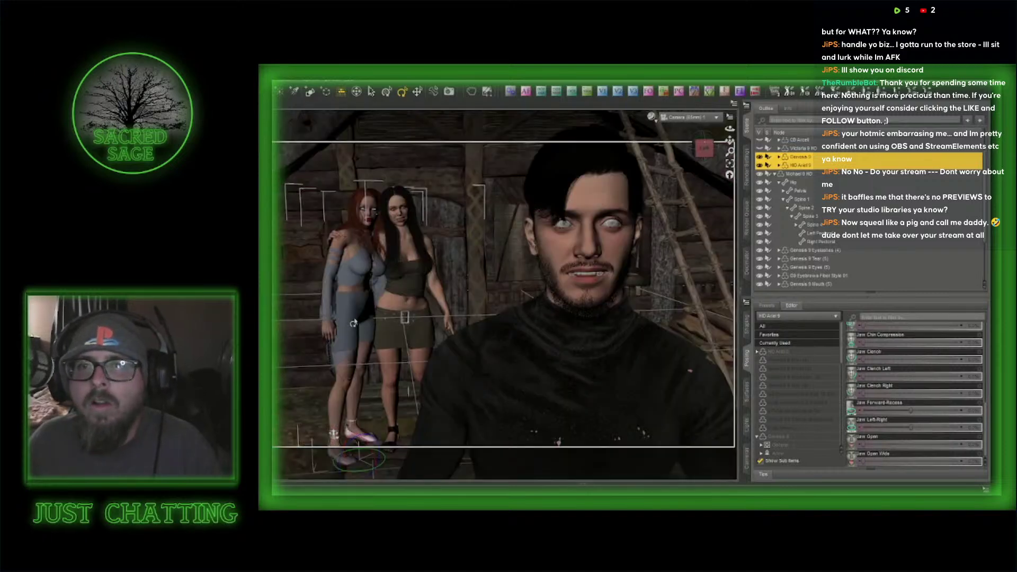
- Save the scene as a new file in the freeroam3 folder, basing its name on freeroam3_image208 with the next image number
click(426, 316)
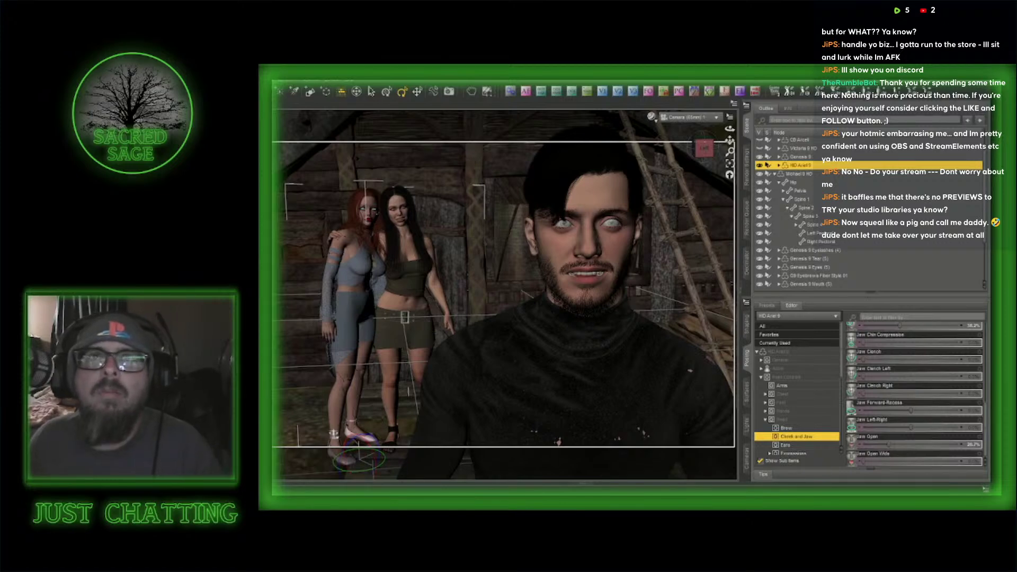
click(308, 142)
scroll(474, 379, down, 20)
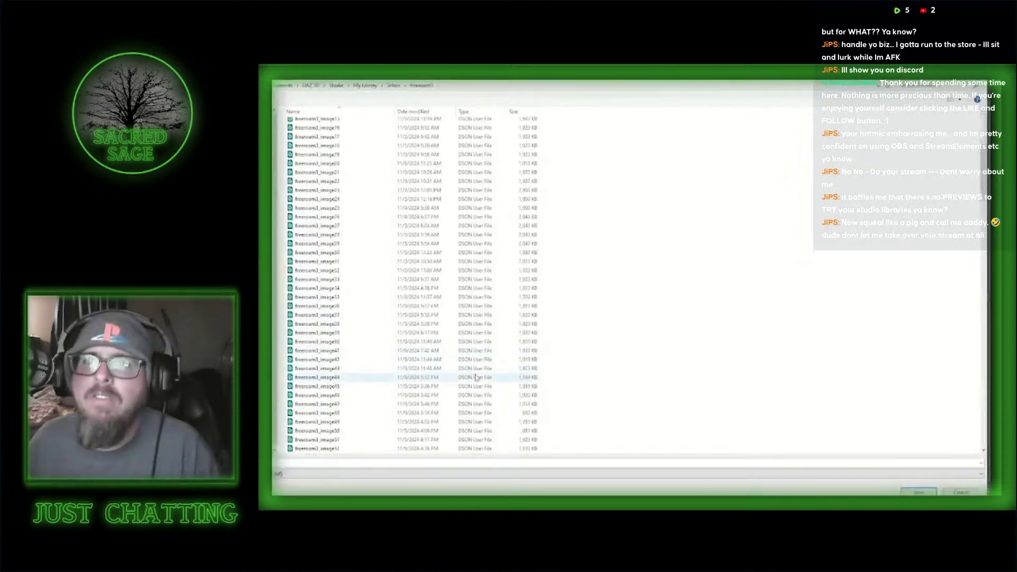
scroll(466, 389, down, 20)
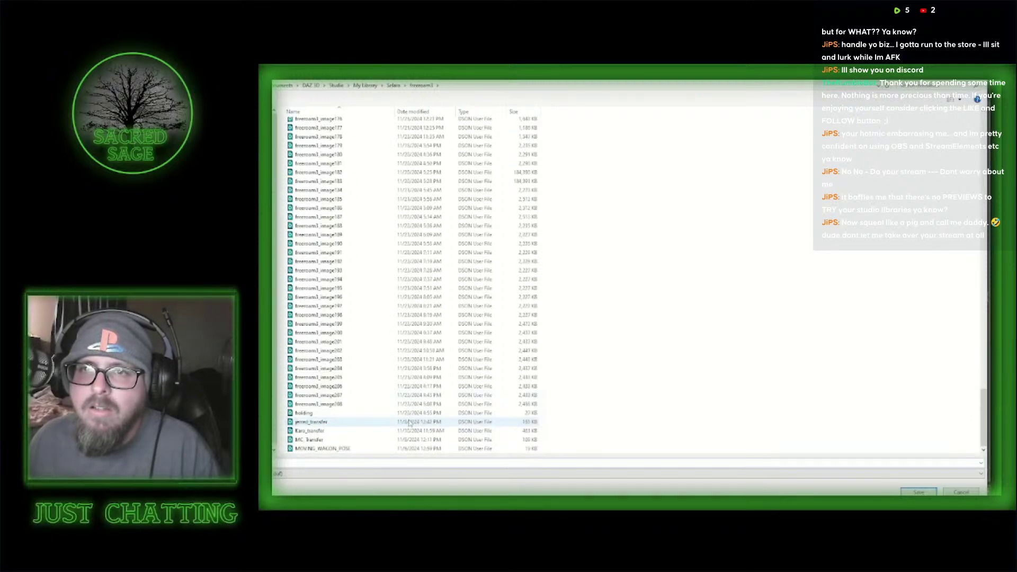
click(291, 463)
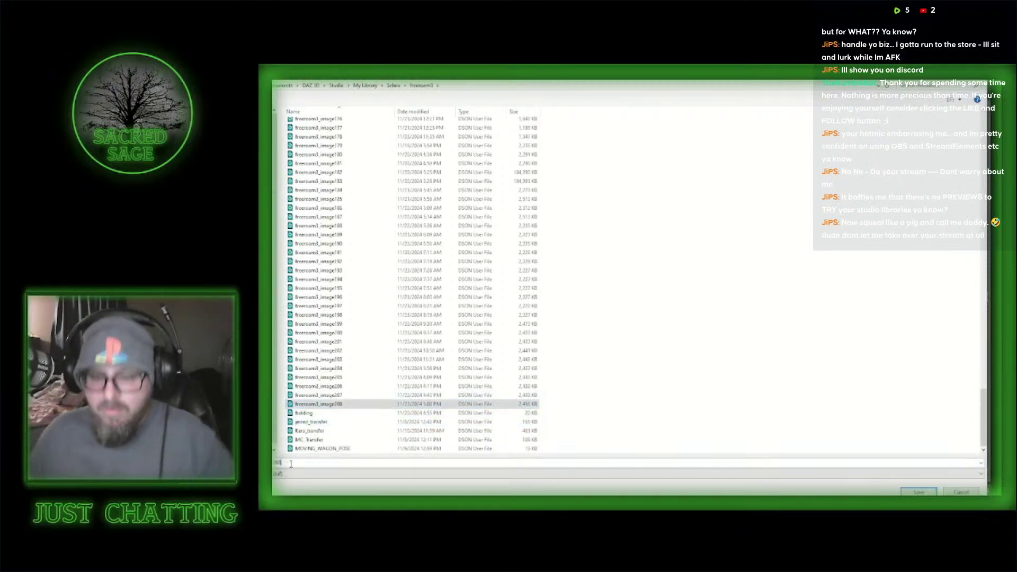
text(fr)
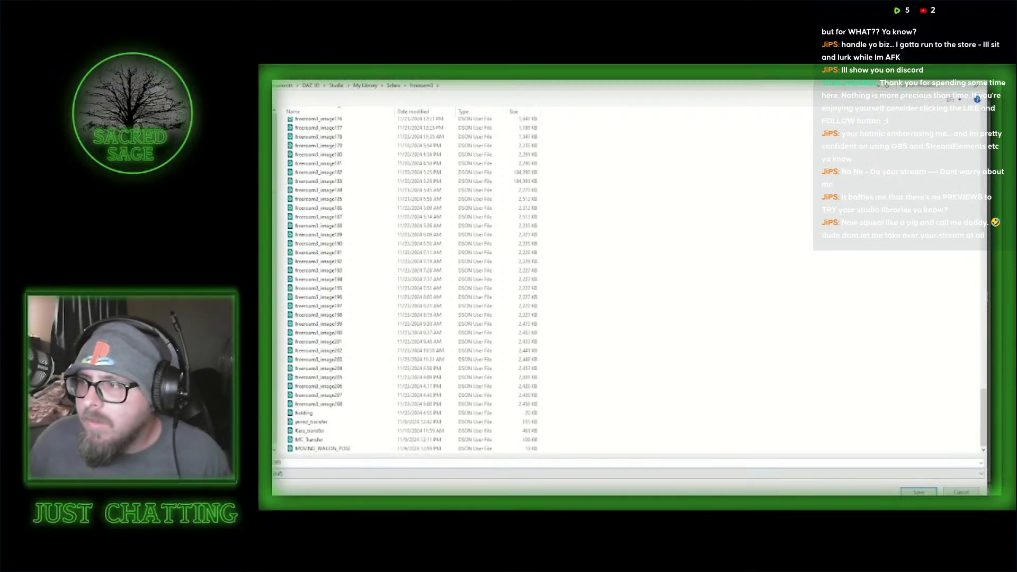
click(908, 492)
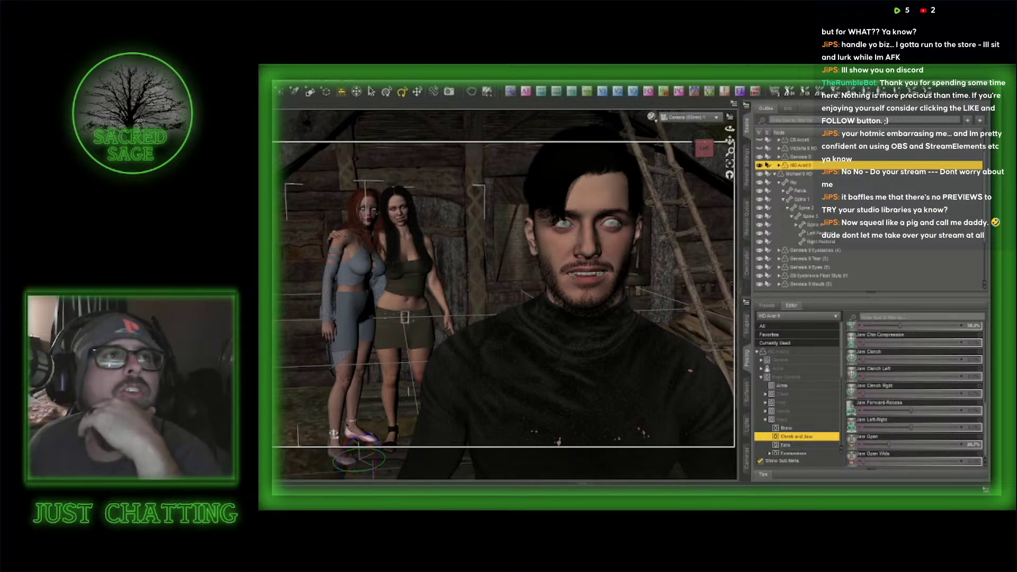
- Switch to Rumble Studio in the browser, try the Duo and Auto layouts, and restore the Solo layout
drag(273, 211, 731, 95)
click(813, 94)
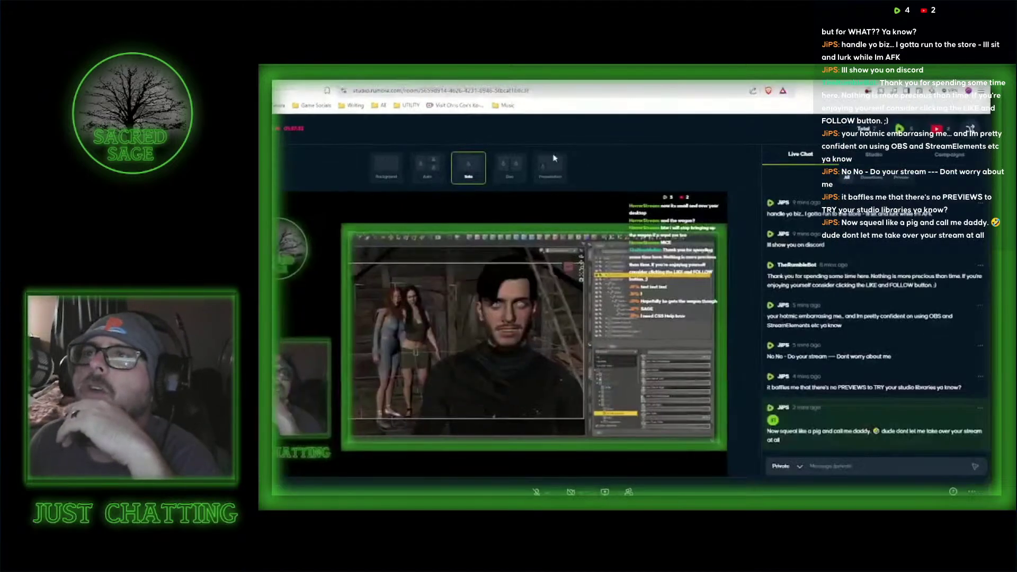
click(514, 170)
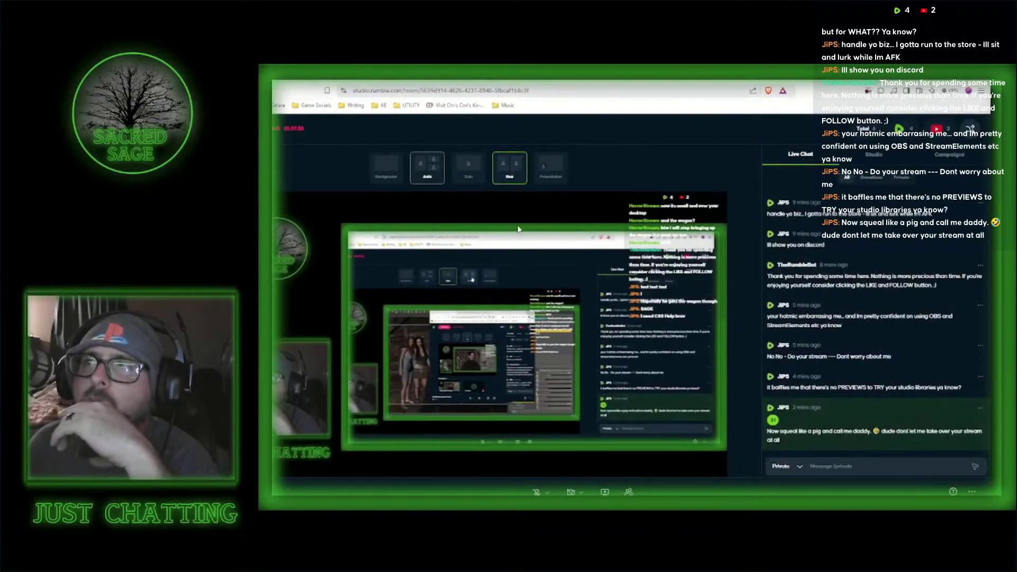
click(433, 168)
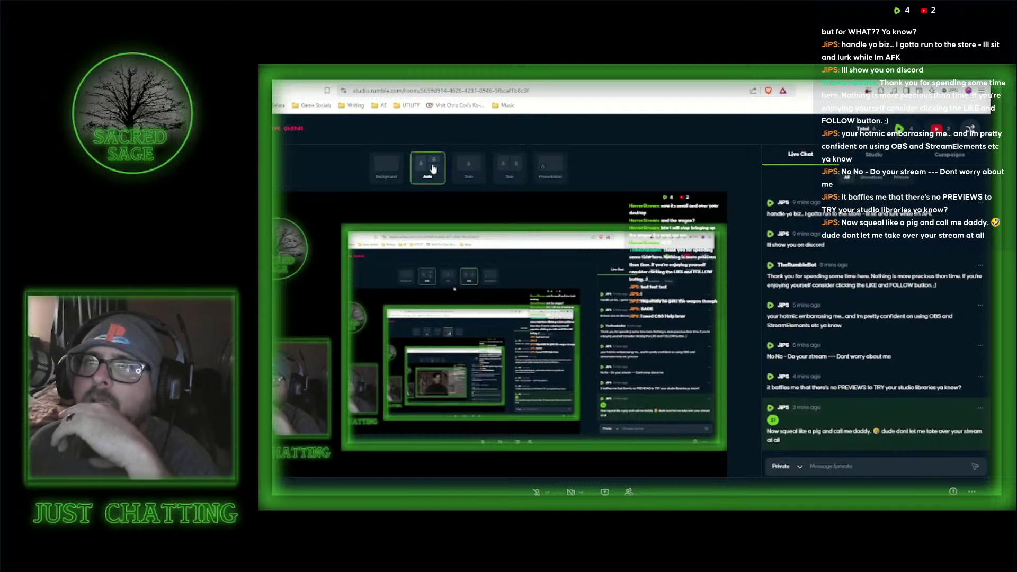
click(477, 166)
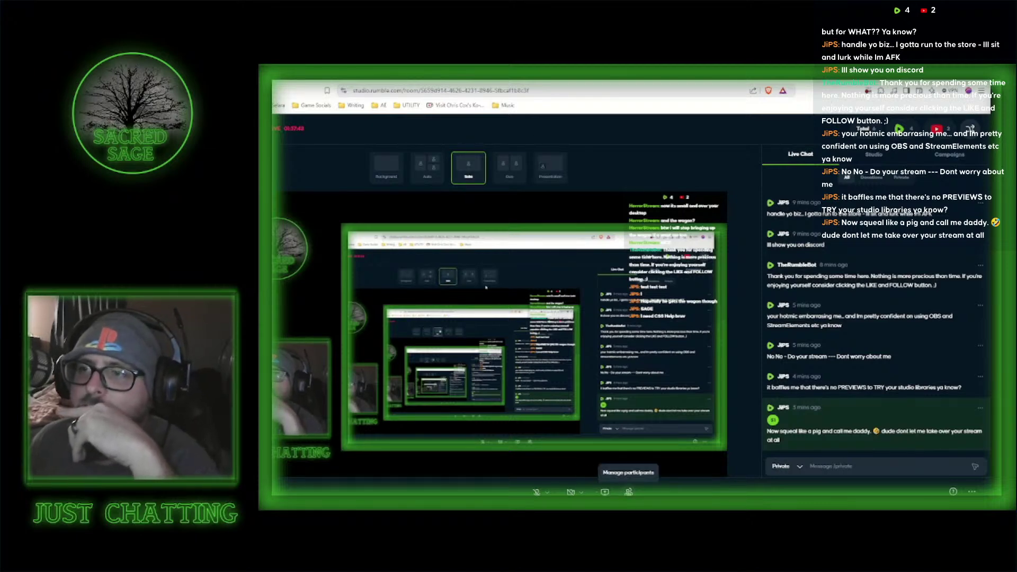
- Check the room's waiting room and participants lists, look at the Background layout, and return to the Solo layout
click(628, 492)
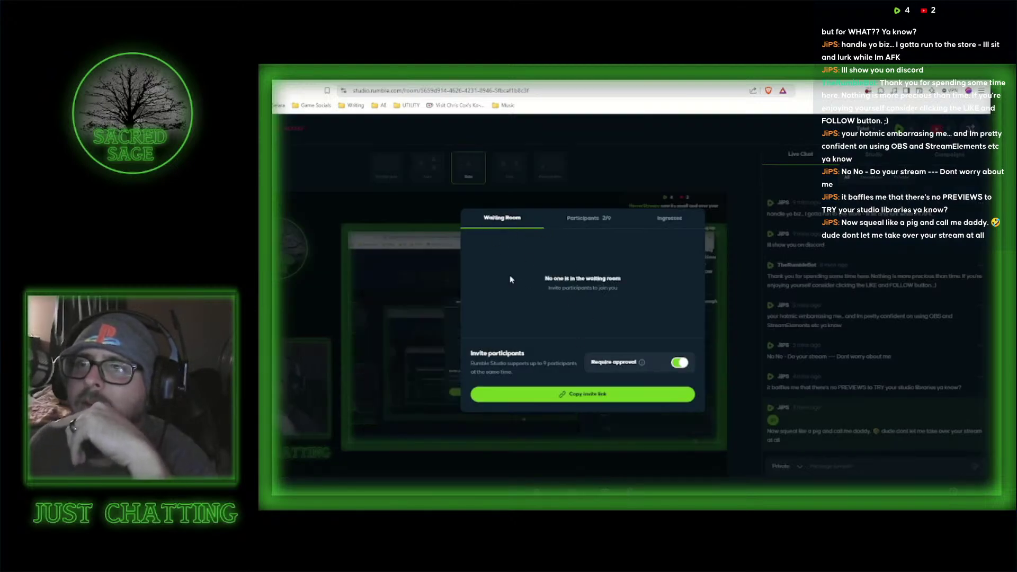
click(594, 221)
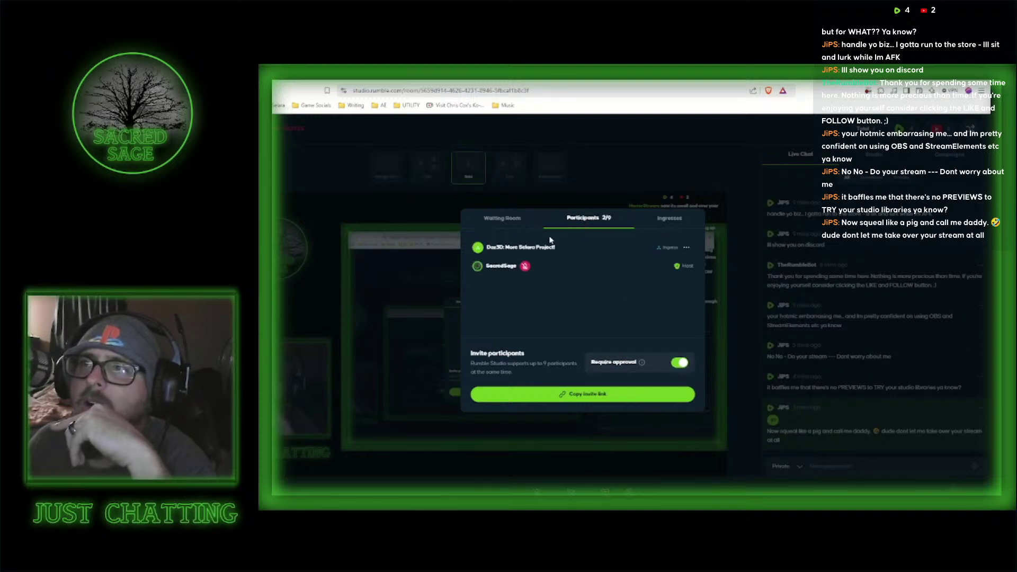
click(511, 218)
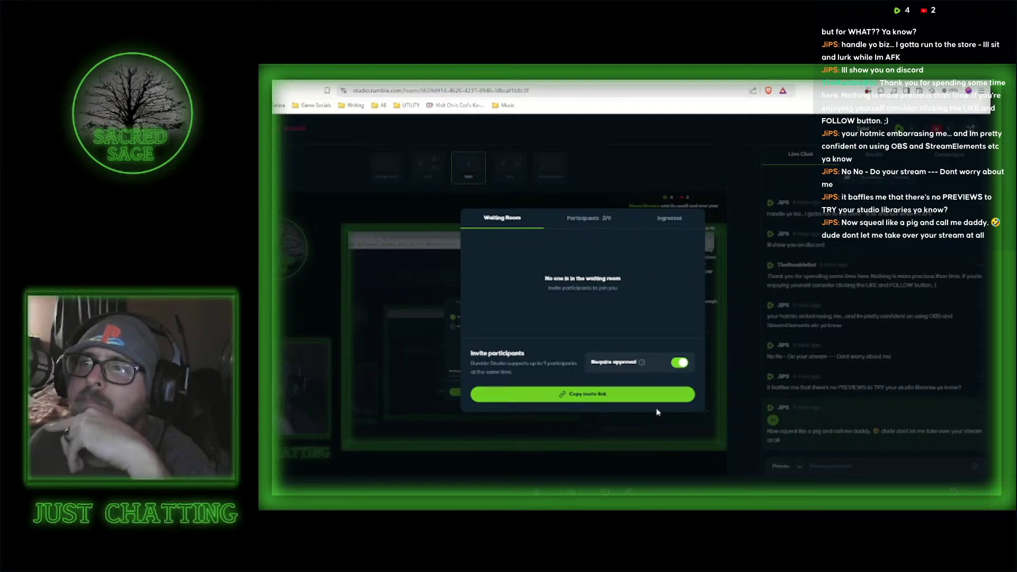
click(750, 344)
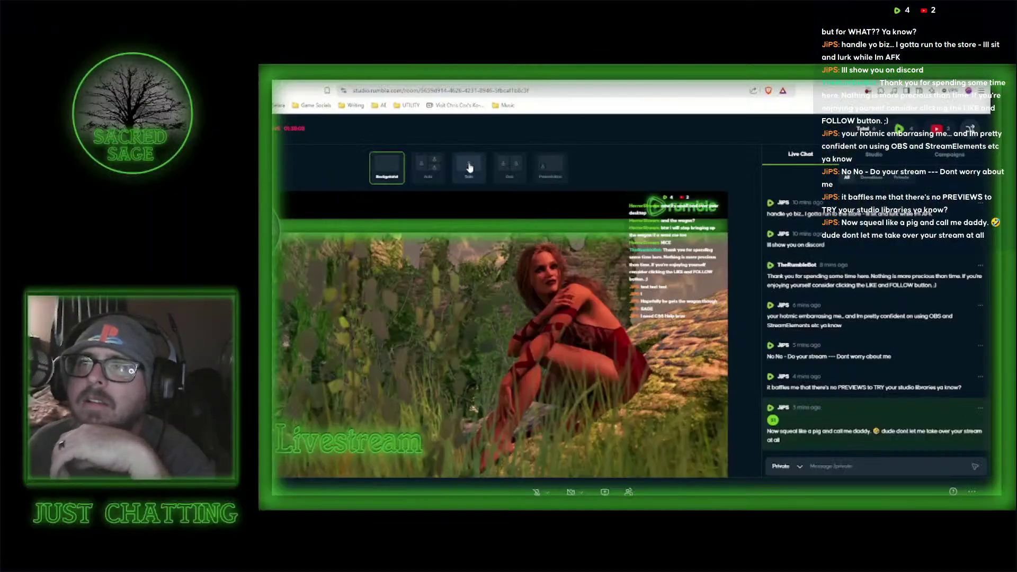
click(469, 167)
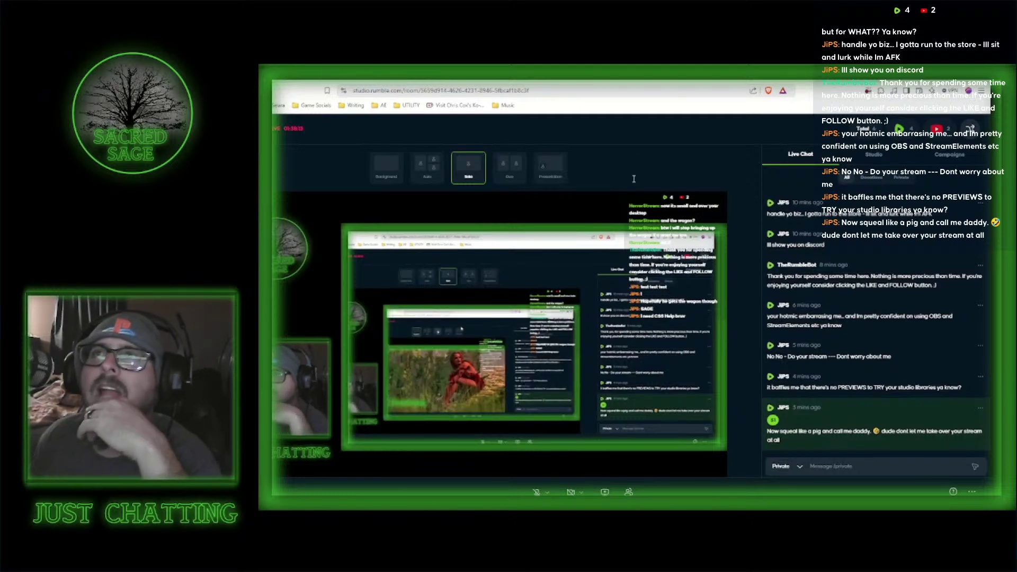
- Return to the Daz Studio scene and switch the viewport from the camera to Perspective View
drag(630, 79, 275, 96)
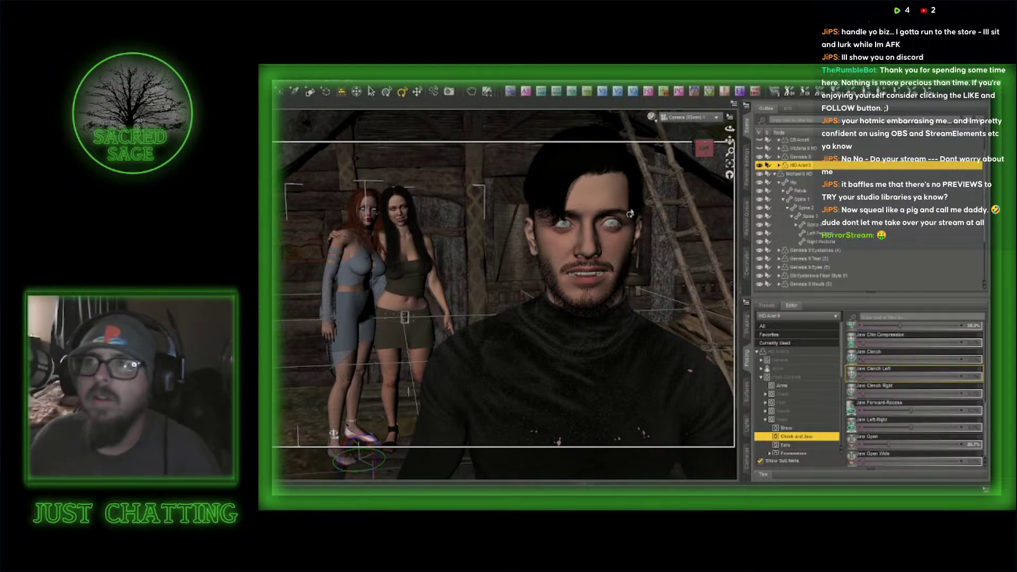
click(696, 120)
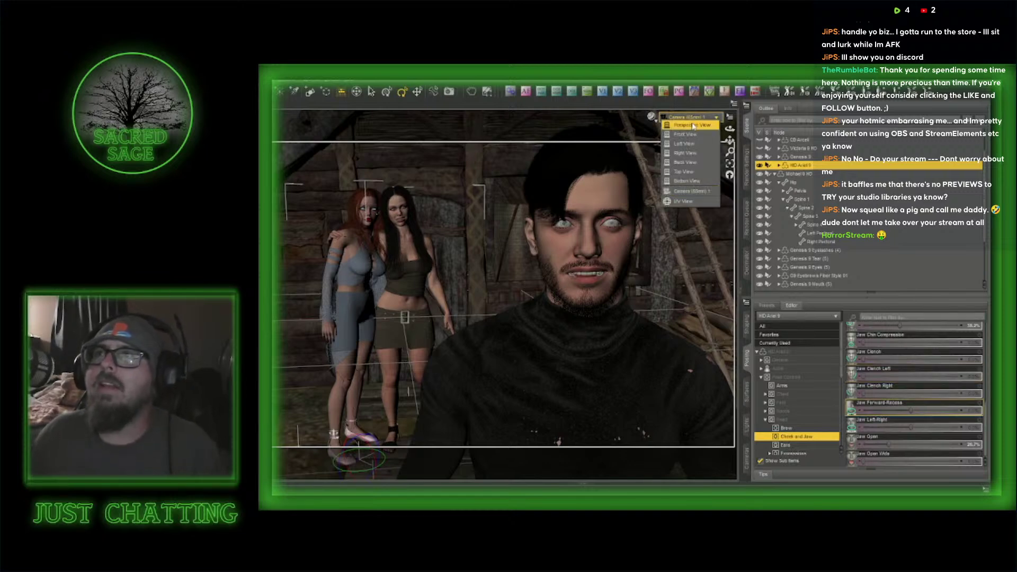
click(693, 130)
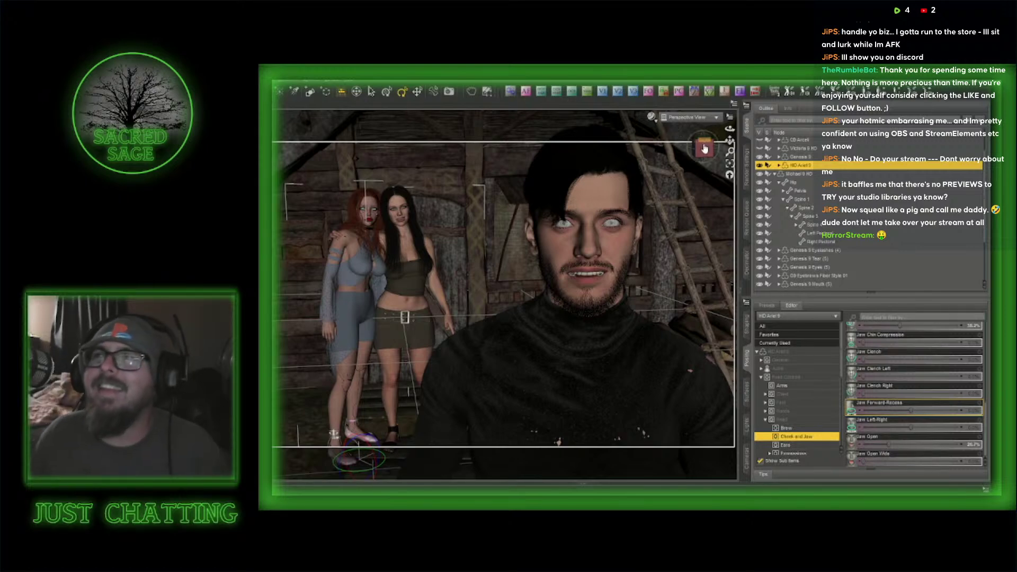
- Select ND Ariel 9, the dark-haired woman in front of the cabin, and undo the last change
drag(705, 150, 716, 149)
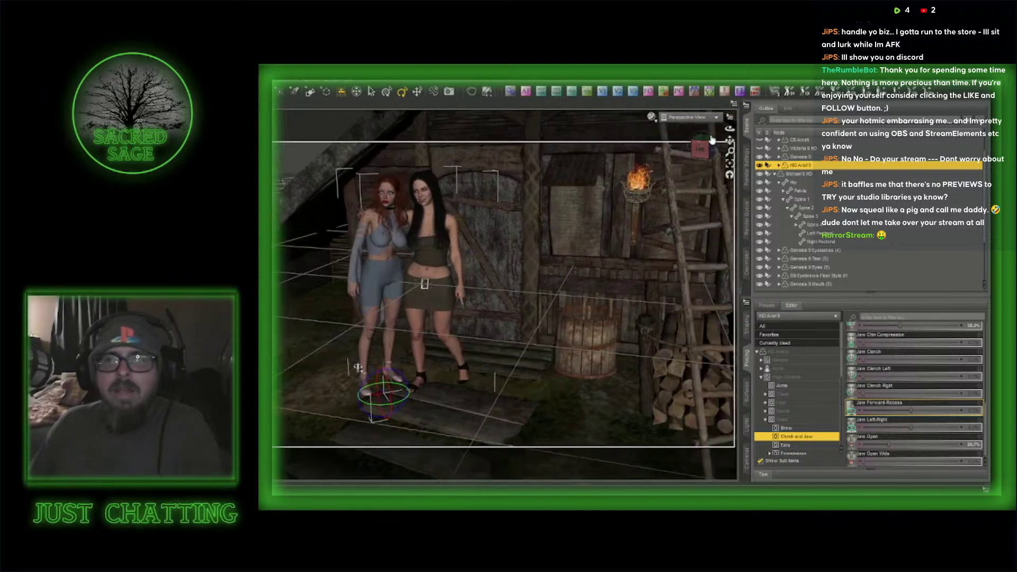
click(441, 284)
click(358, 367)
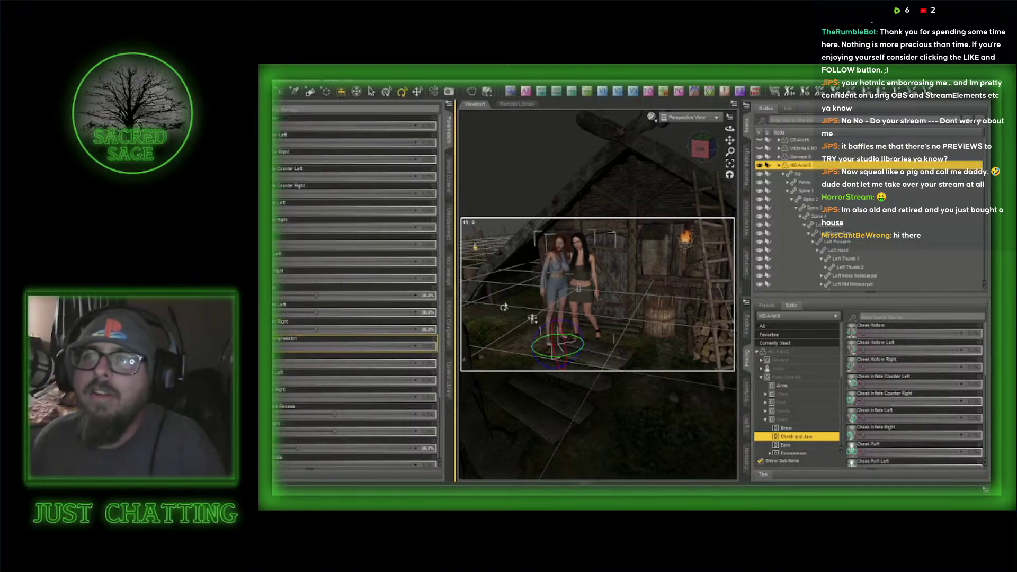
click(587, 290)
key(ctrl+z)
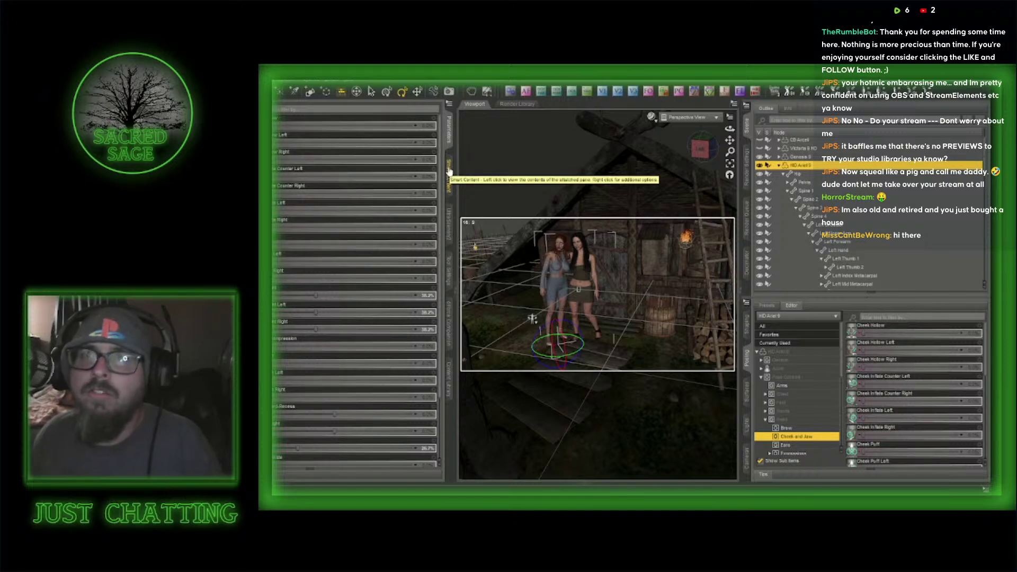
- Apply the Z DOLFA Full 02 G9F Standing Hands On Hips pose from its Genesis 9 female pose set to ND Ariel 9
click(449, 171)
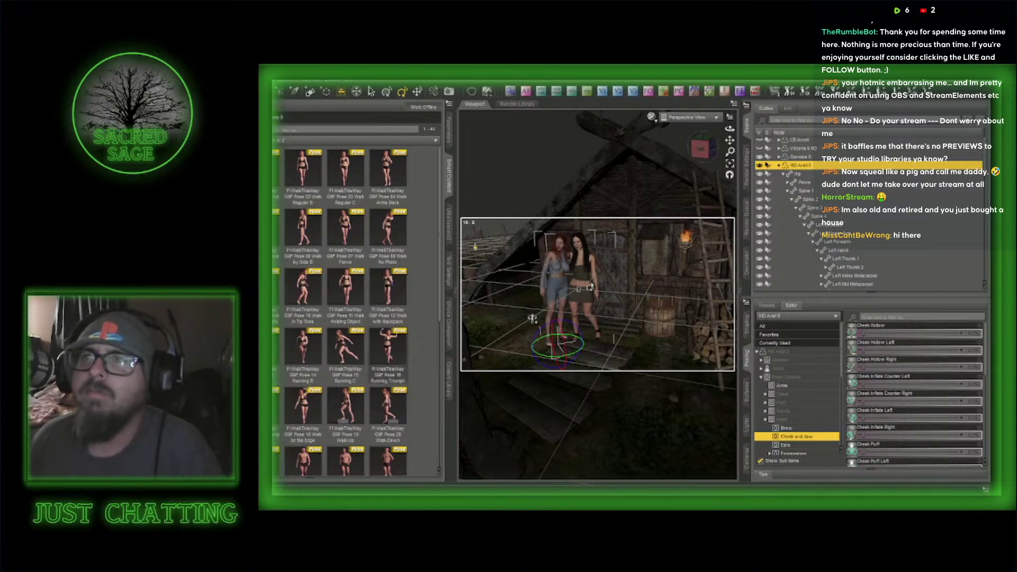
click(274, 118)
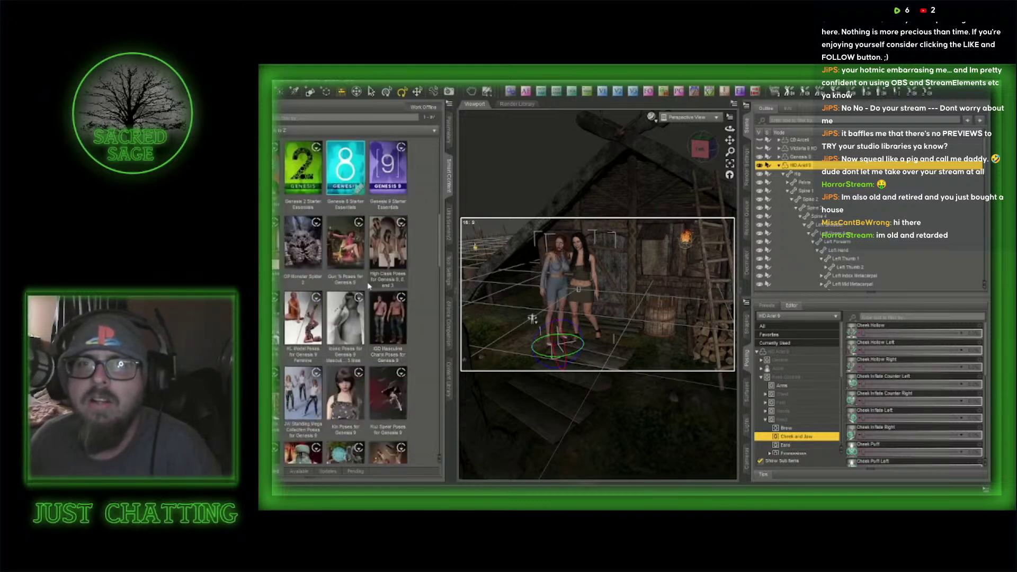
scroll(351, 317, down, 5)
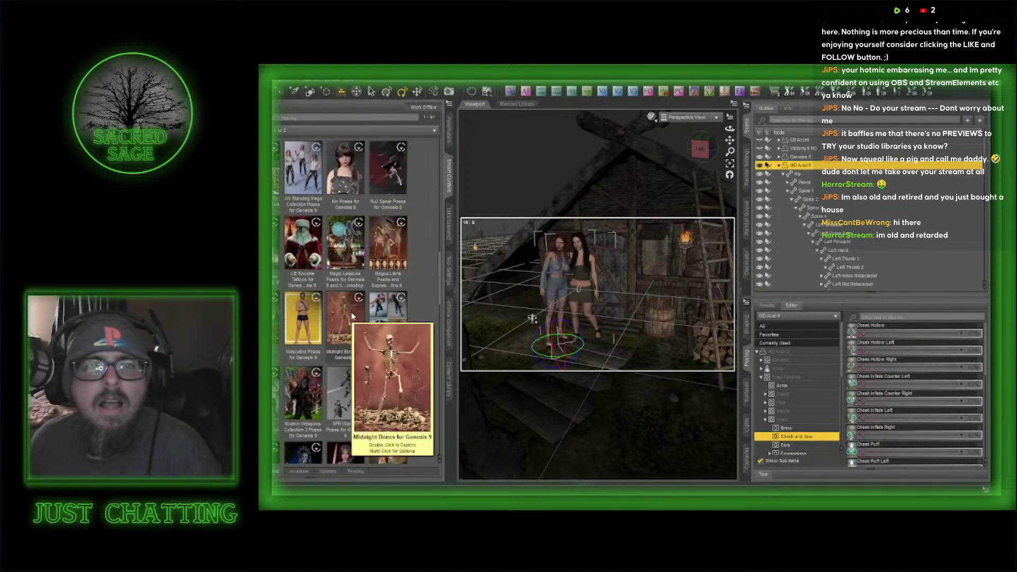
scroll(351, 317, down, 5)
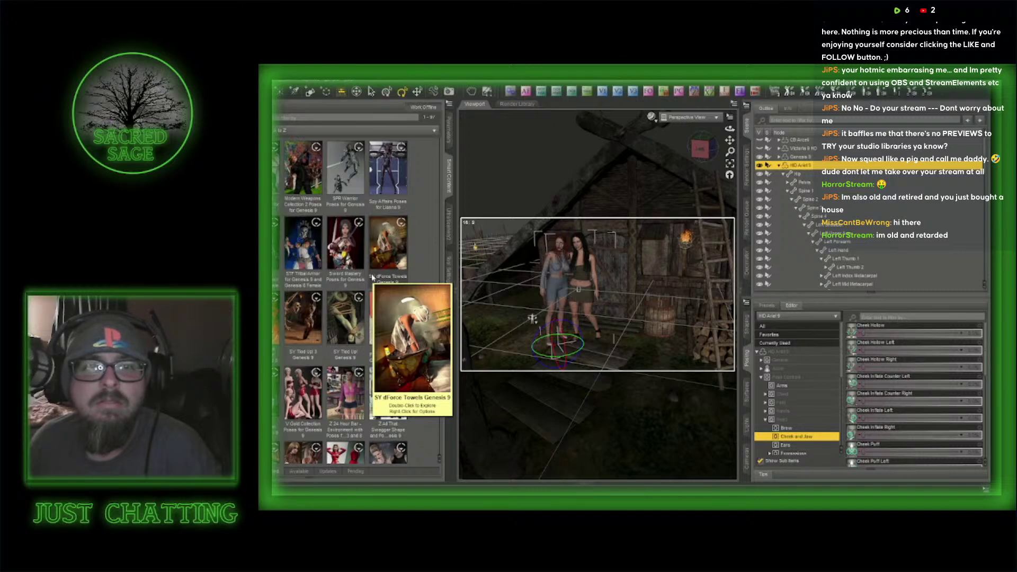
scroll(372, 277, down, 5)
double_click(310, 319)
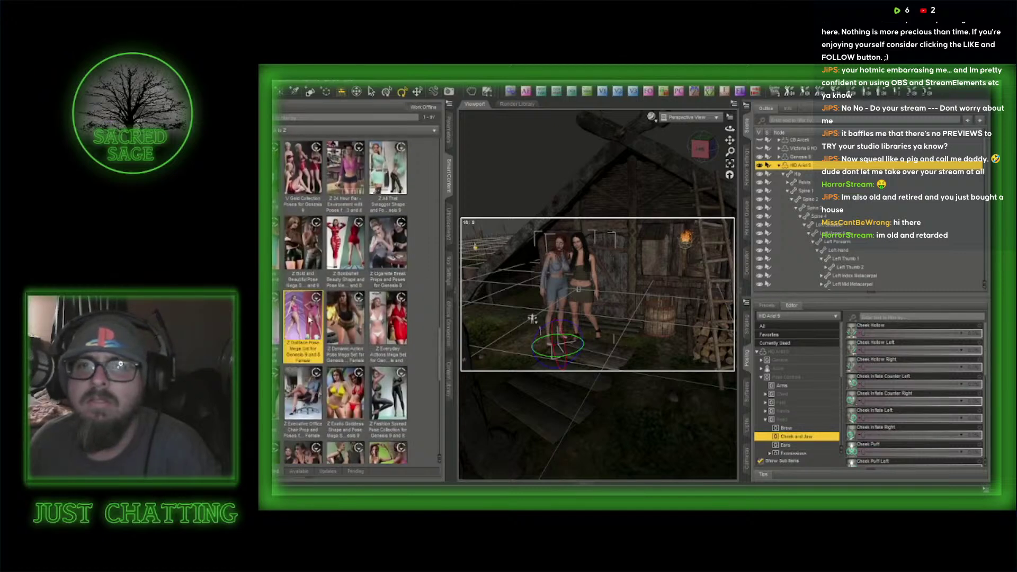
mouse_move(382, 267)
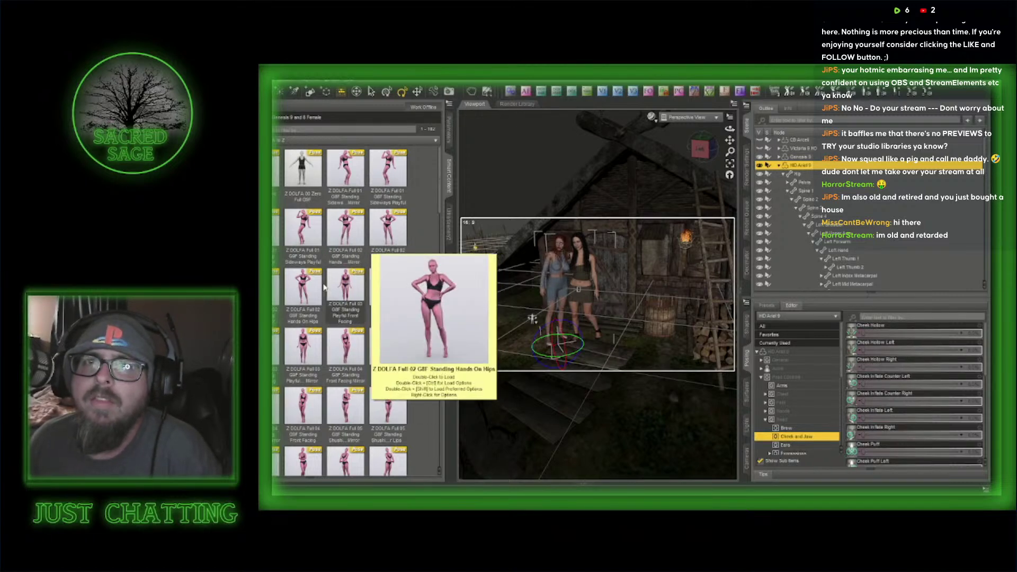
double_click(301, 284)
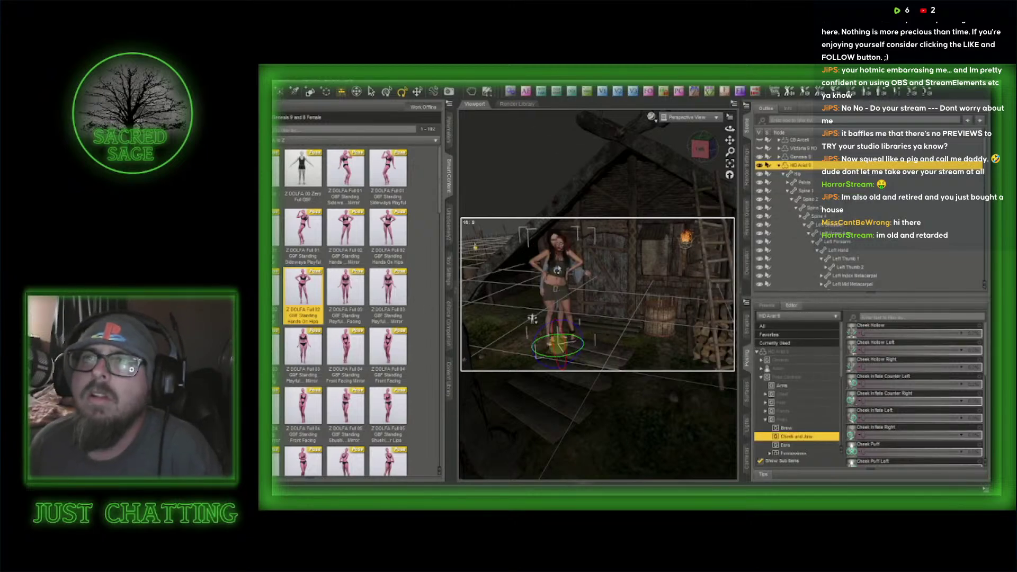
- Rotate ND Ariel 9 about her vertical axis and move her away from the red-haired woman, toward the barrel
drag(573, 357, 559, 365)
click(449, 135)
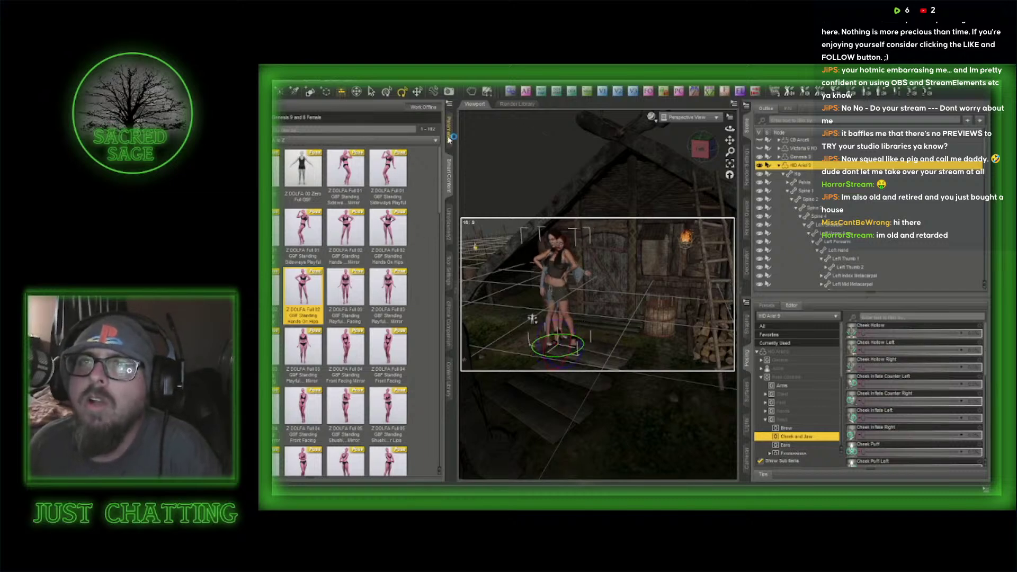
click(264, 136)
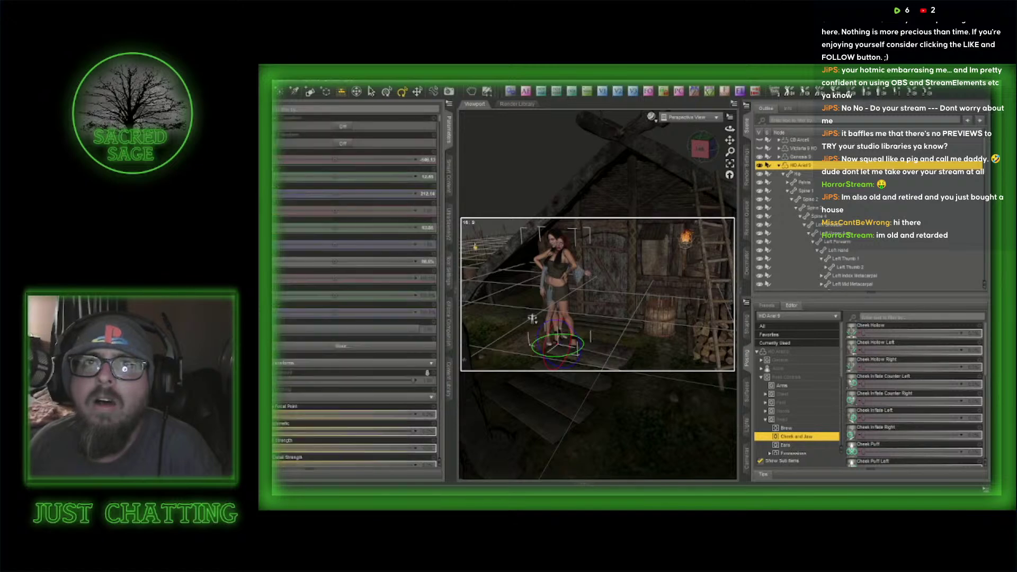
click(265, 119)
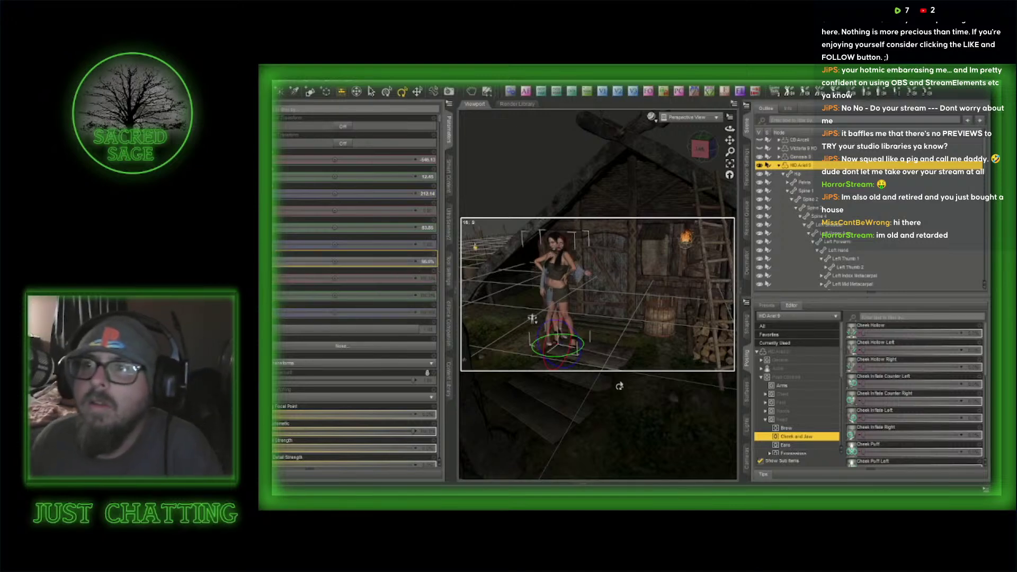
click(418, 91)
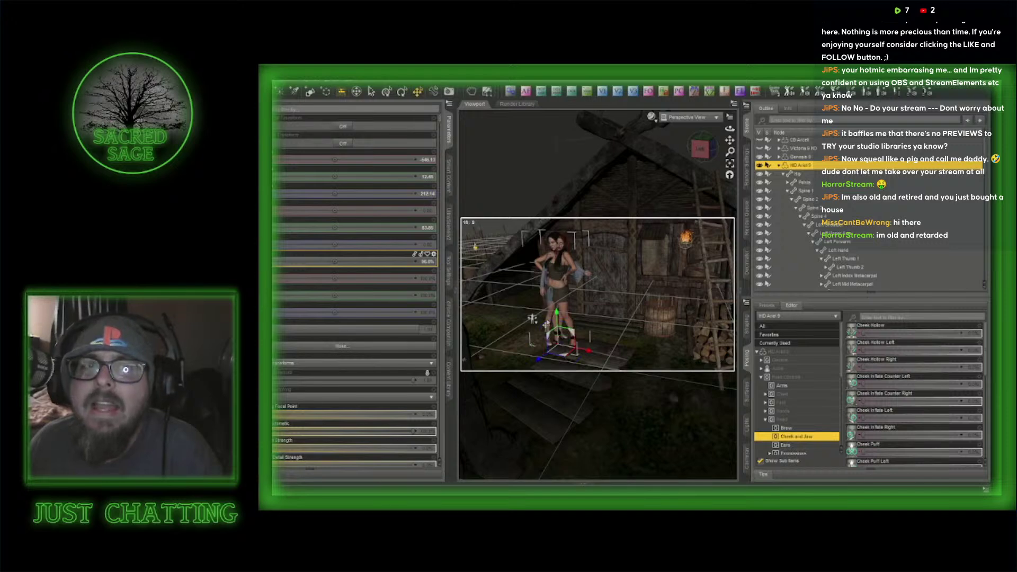
drag(559, 363, 635, 376)
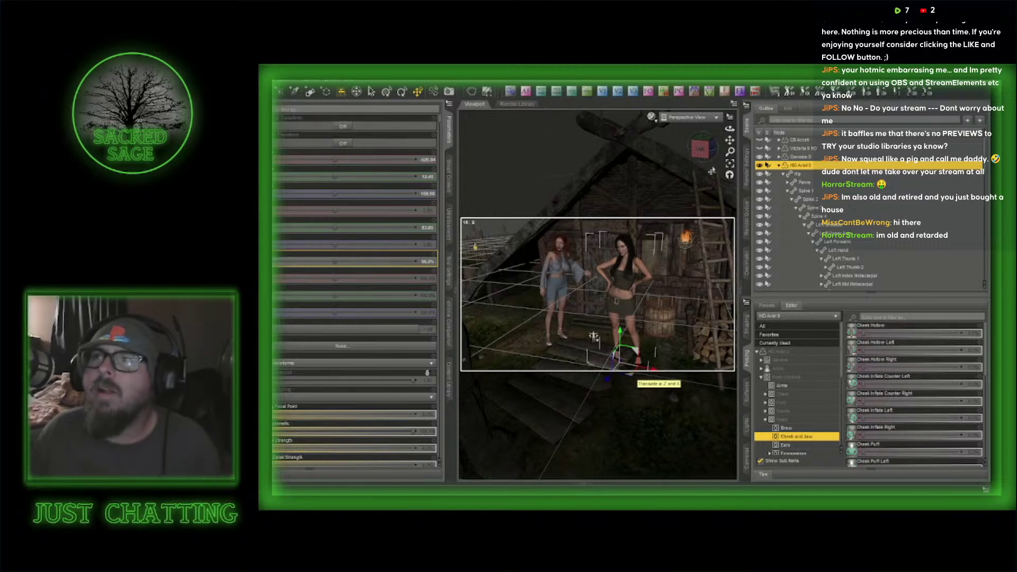
- Apply a front-facing standing pose from the Z DOLFA set to the red-haired Genesis 9 and move her away from ND Ariel 9
drag(707, 149, 705, 150)
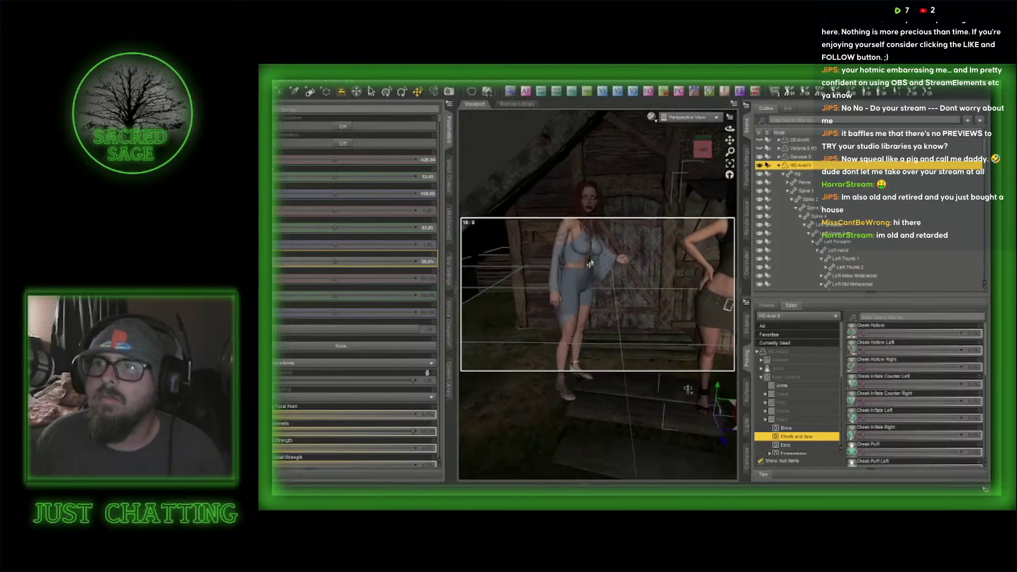
click(586, 271)
click(449, 176)
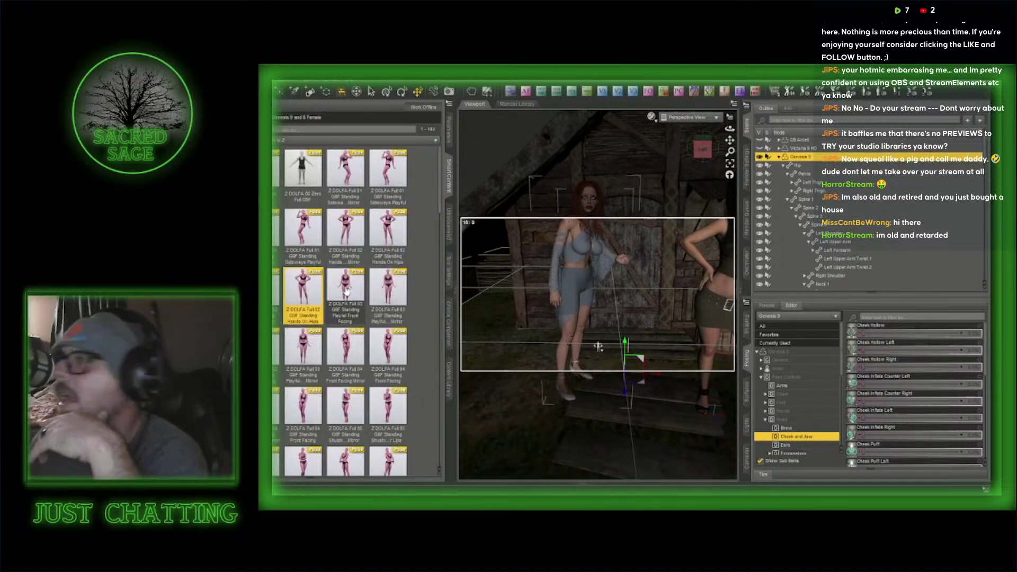
mouse_move(347, 291)
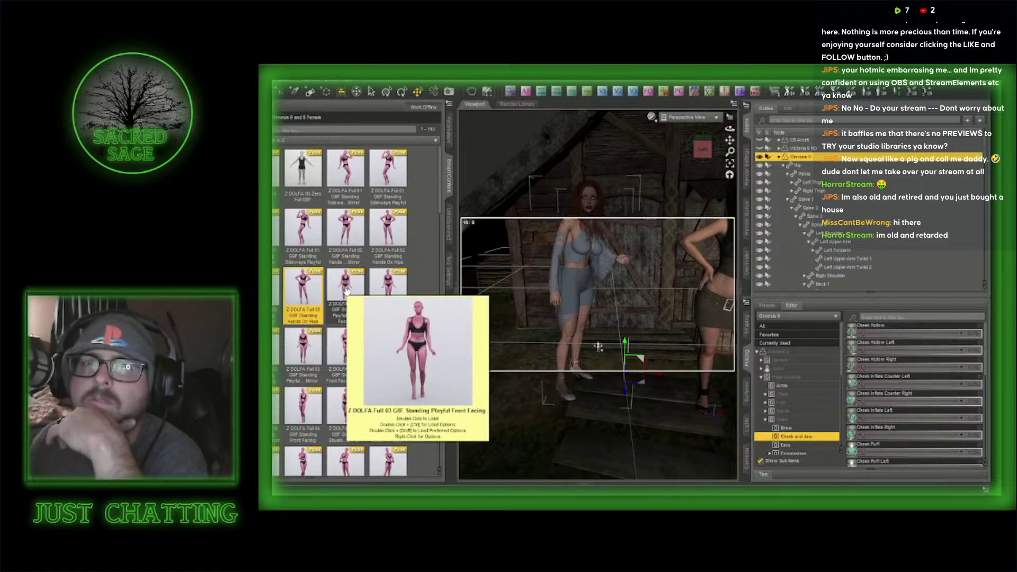
double_click(275, 354)
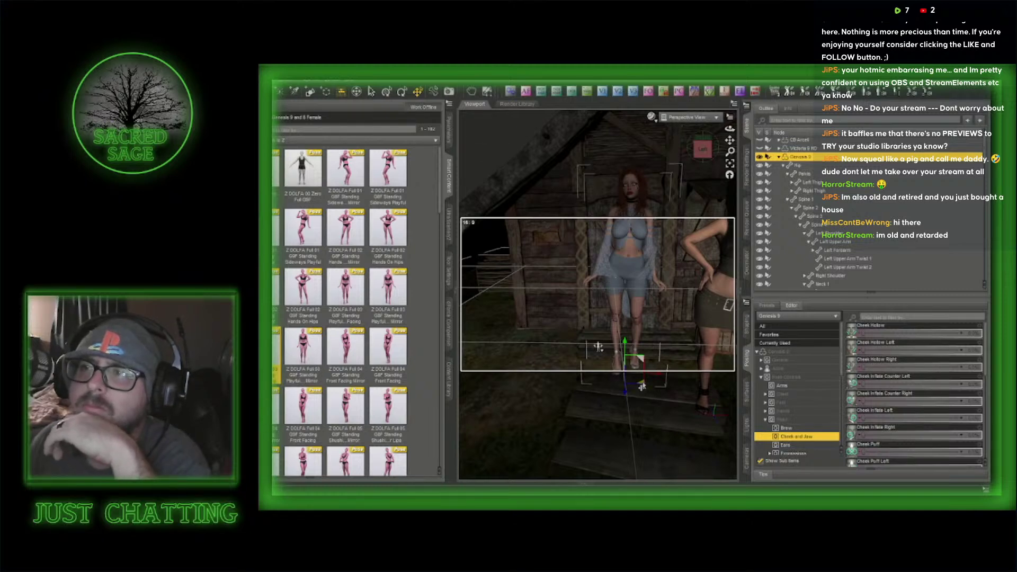
drag(641, 387, 581, 394)
- Clear the dForce simulation of two of the red-haired woman's garments, including AH CEO Sleeves
click(448, 332)
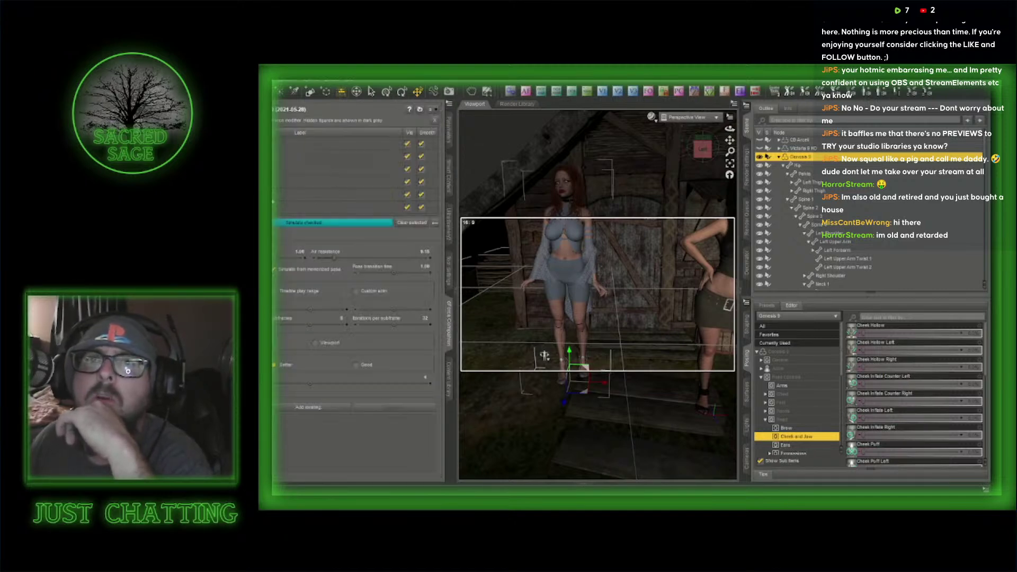
click(296, 194)
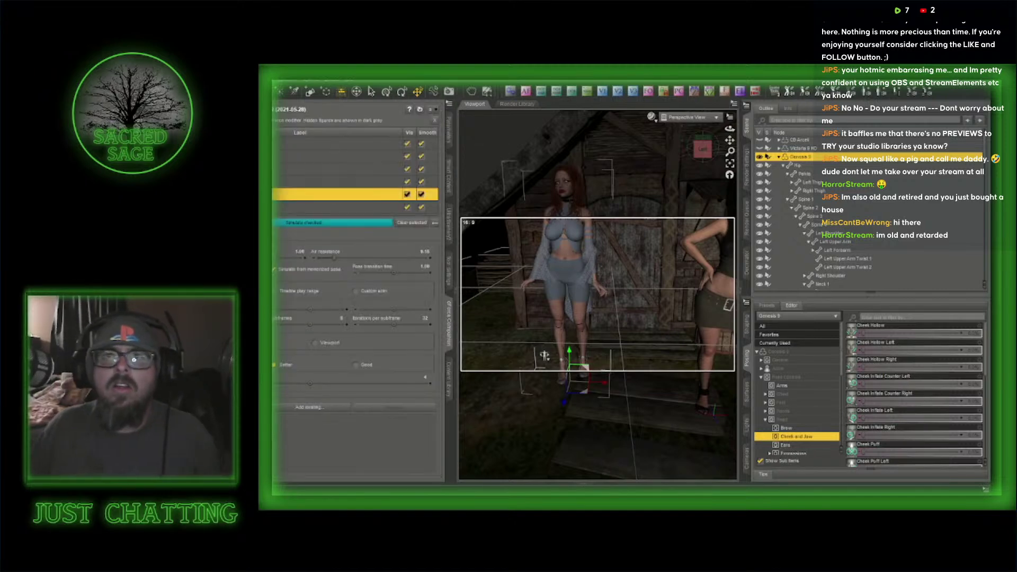
ctrl+click(297, 181)
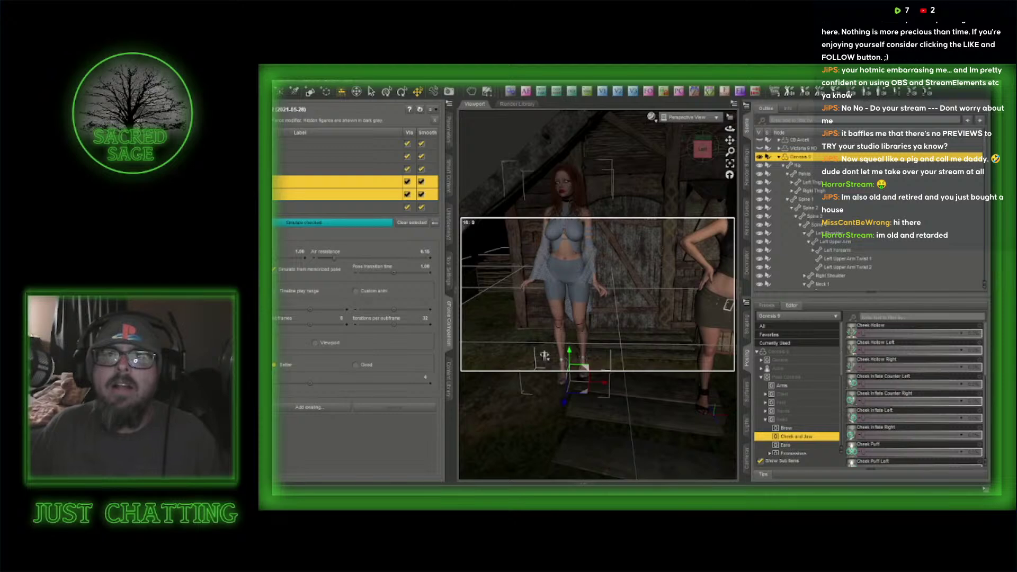
click(412, 223)
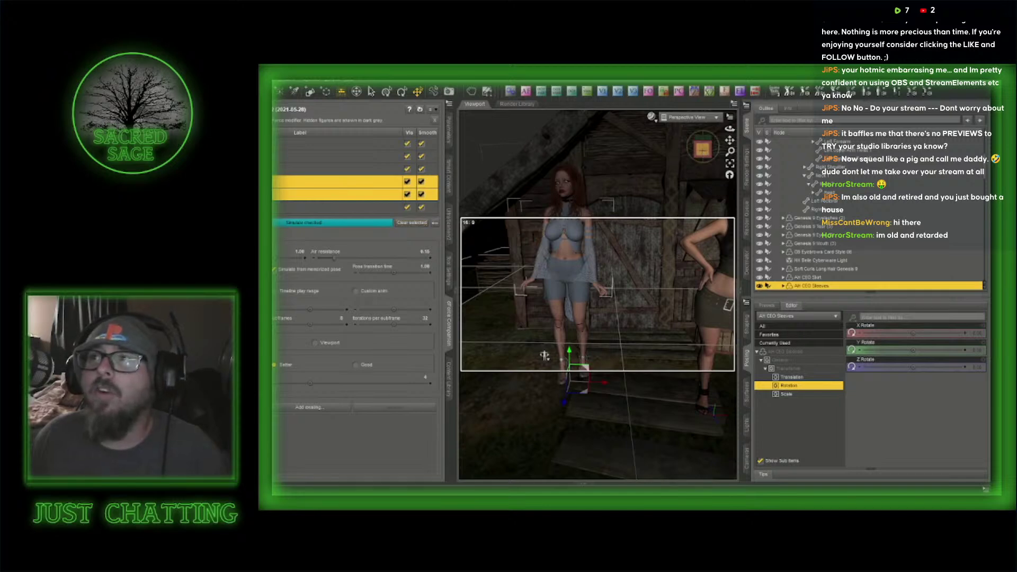
- Examine both women's new poses, spacing and clothing from several angles and distances in the perspective view
drag(703, 150, 717, 151)
scroll(703, 153, down, 6)
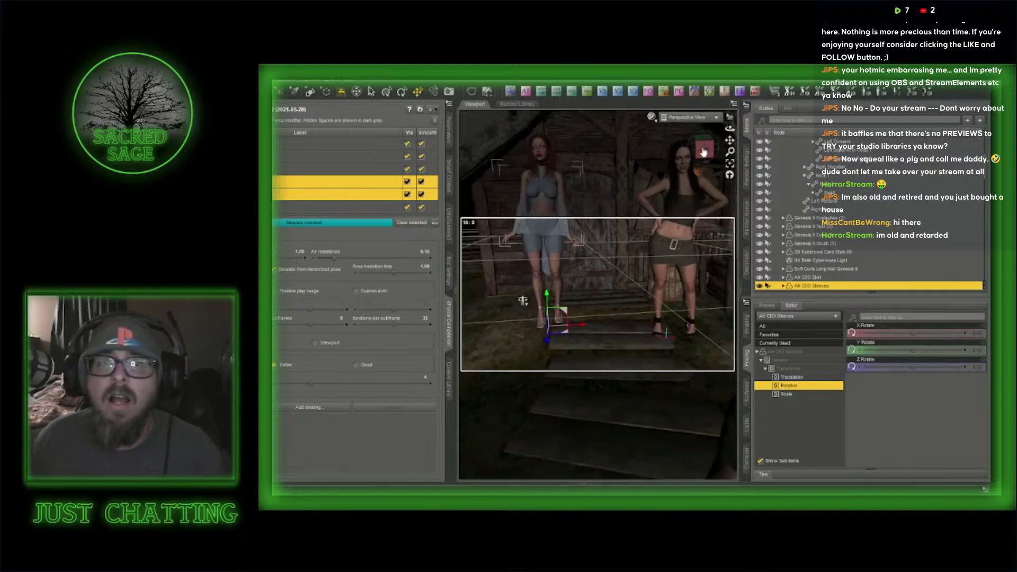
scroll(704, 152, up, 6)
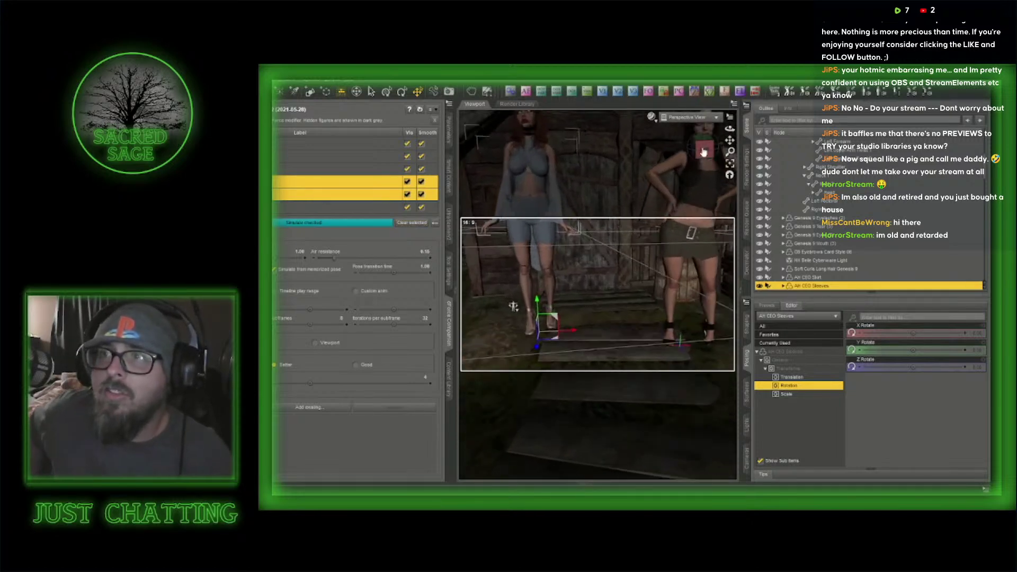
scroll(704, 152, up, 3)
mouse_move(704, 152)
mouse_down()
mouse_move(713, 152)
mouse_move(692, 155)
mouse_up()
scroll(703, 152, down, 3)
scroll(703, 152, down, 3)
scroll(690, 168, down, 3)
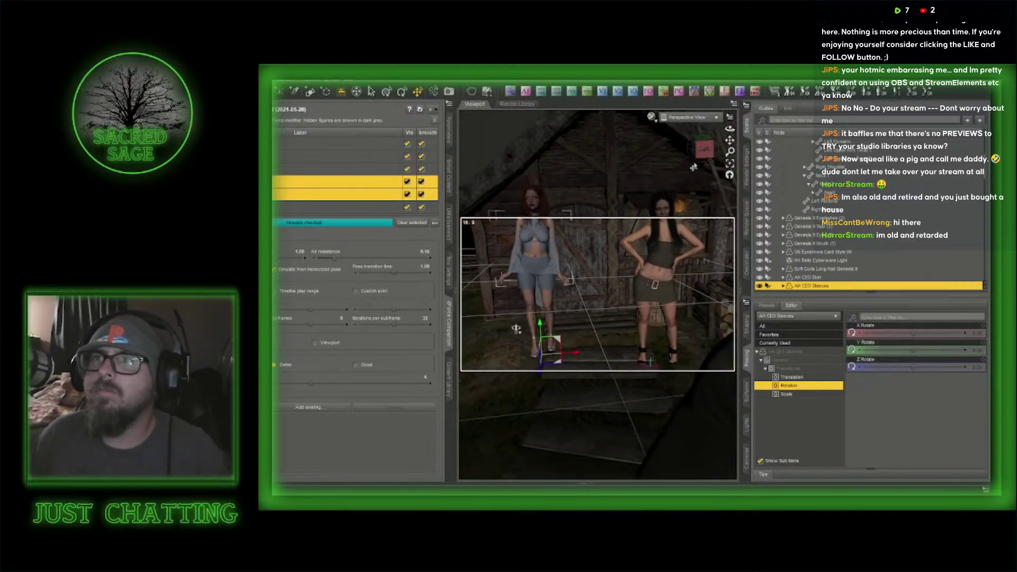
- Hide Michael 9 HD and ND Ariel 9, and run the dForce simulation on the checked garments
click(722, 330)
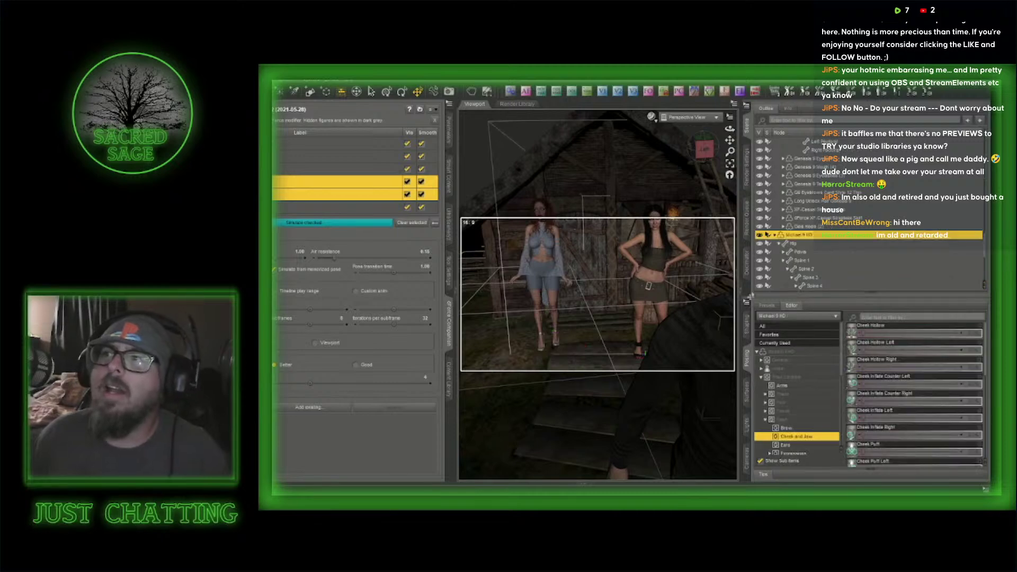
click(760, 236)
click(685, 258)
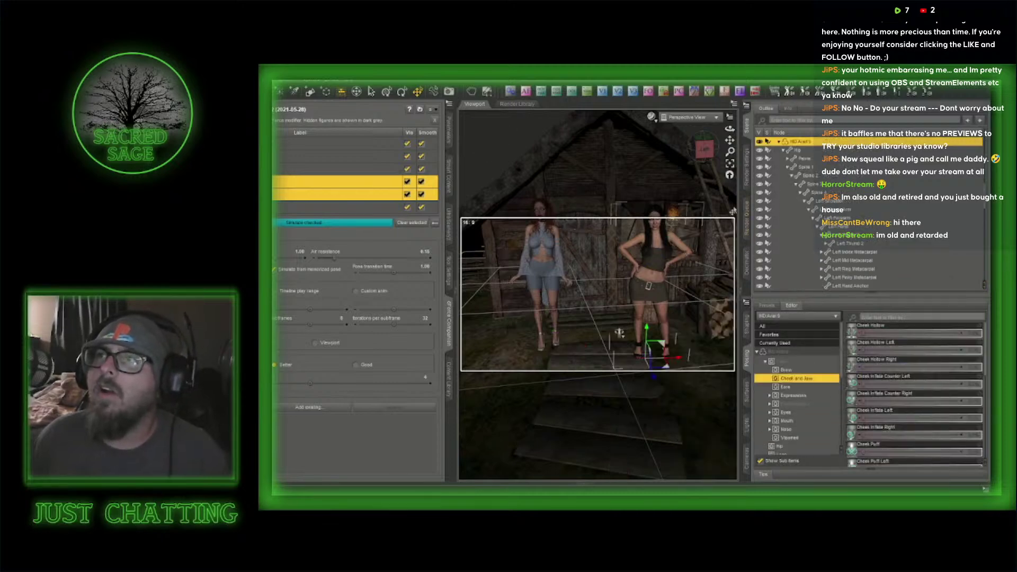
click(761, 142)
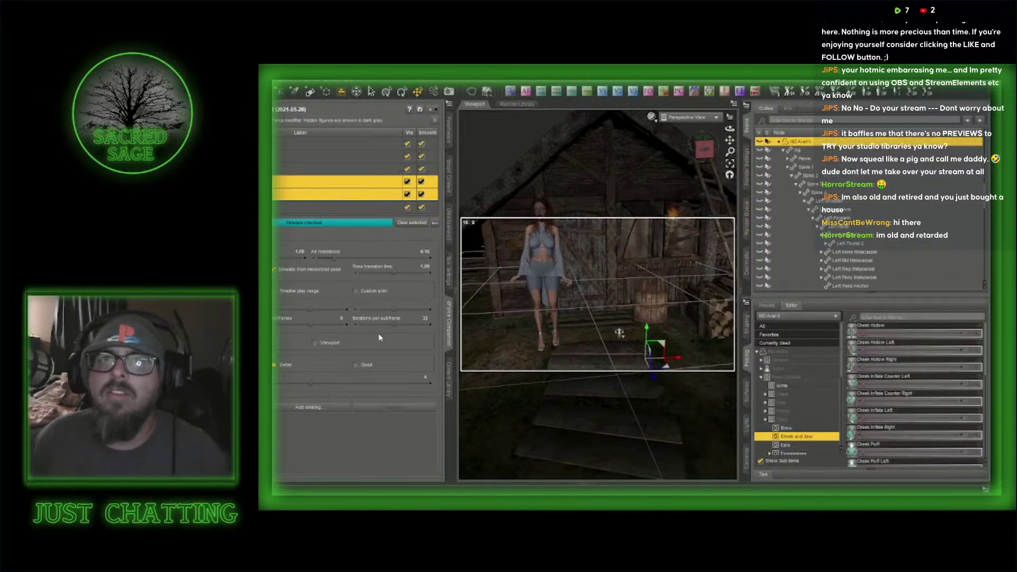
click(311, 224)
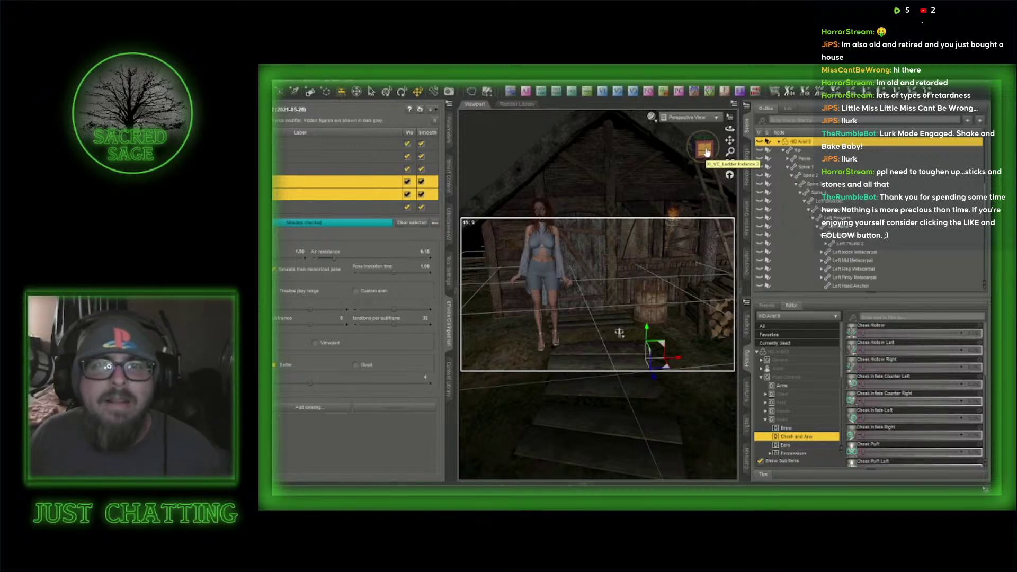
- Collapse ND Ariel 9 in the scene hierarchy and show ND Ariel 9 and Michael 9 HD again
drag(707, 152, 687, 152)
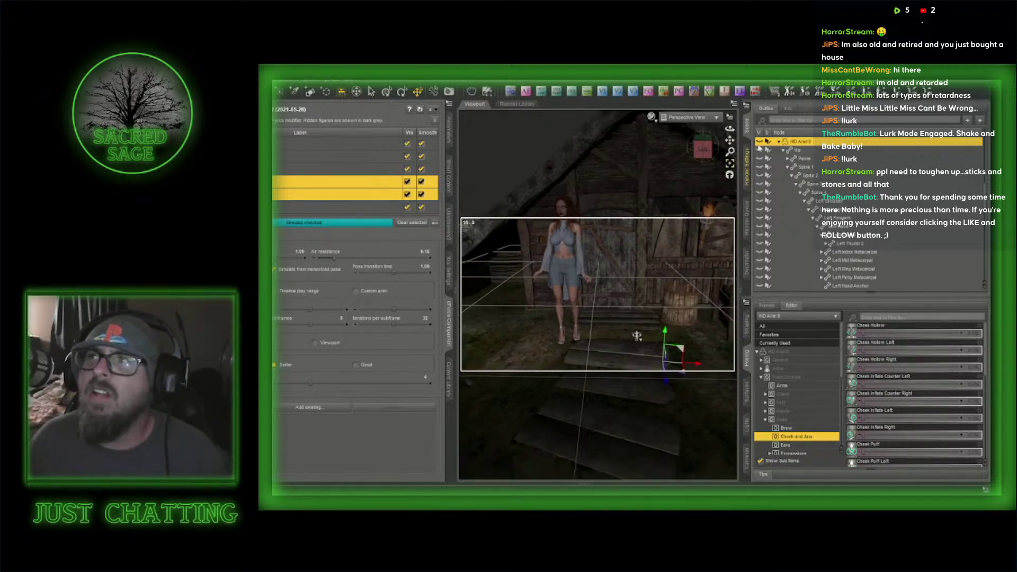
click(778, 142)
click(804, 151)
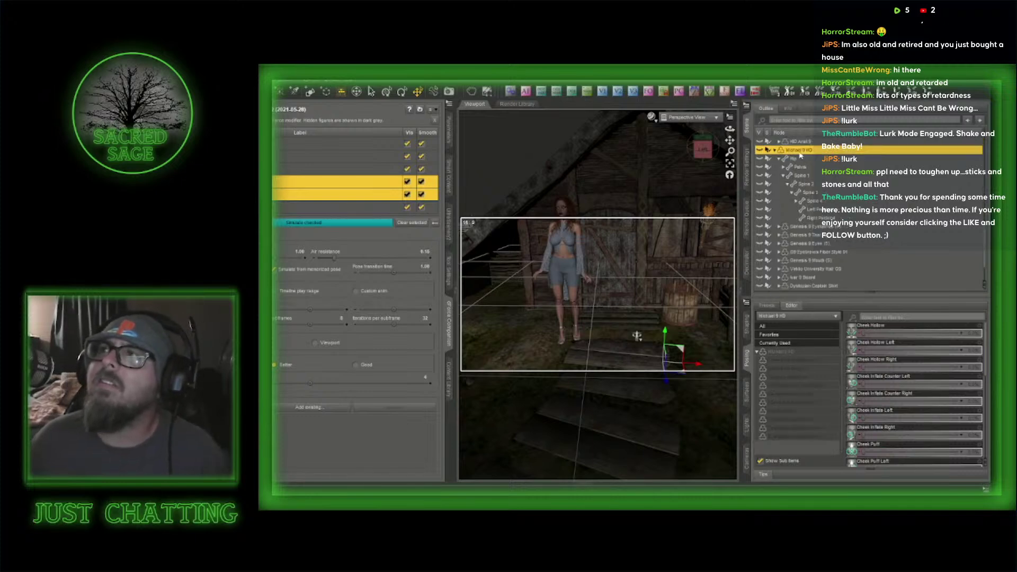
click(796, 143)
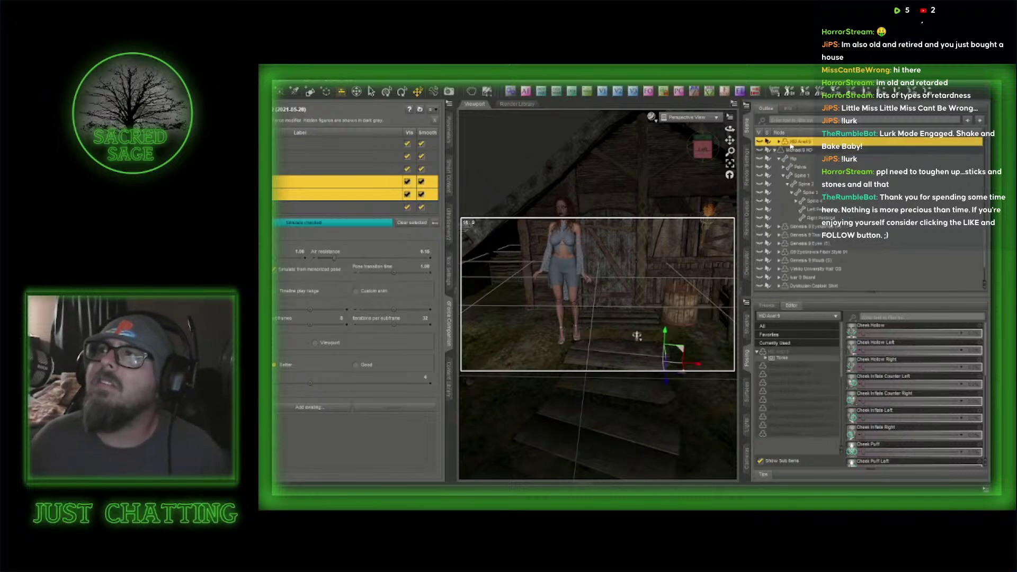
click(759, 151)
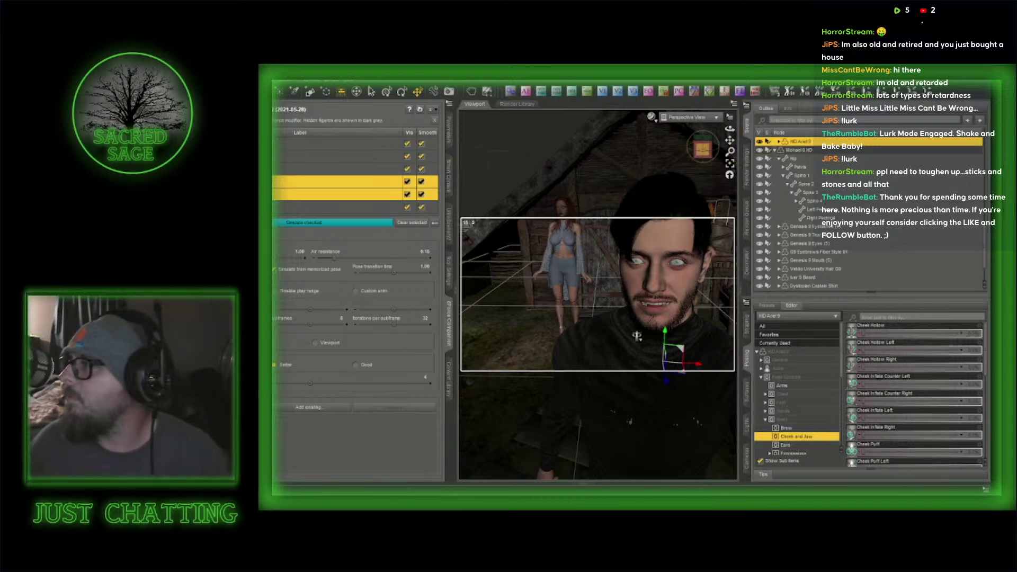
drag(701, 149, 685, 150)
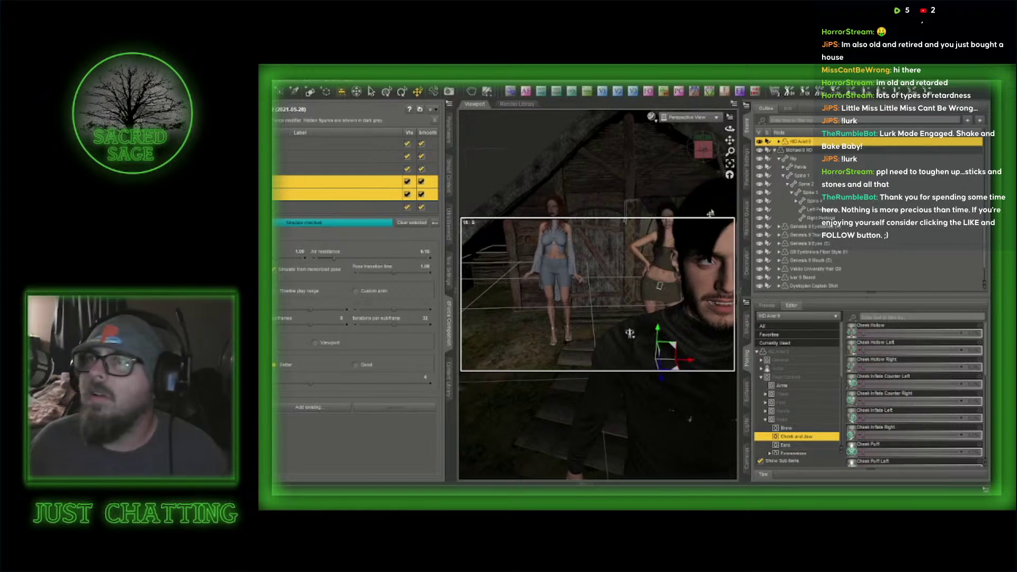
- Hide Michael 9 HD so the two women behind him can be viewed unobstructed
click(704, 280)
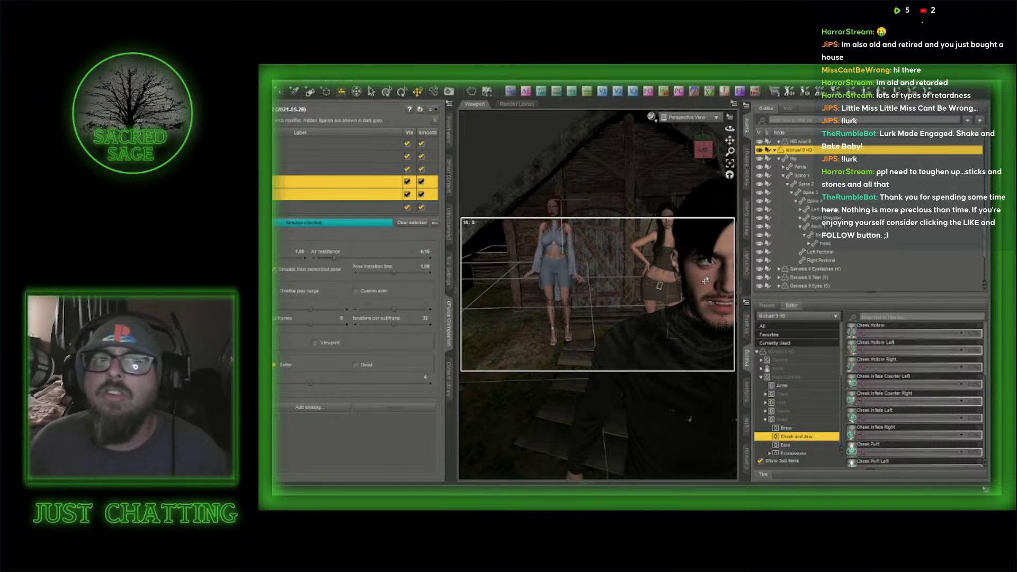
click(759, 150)
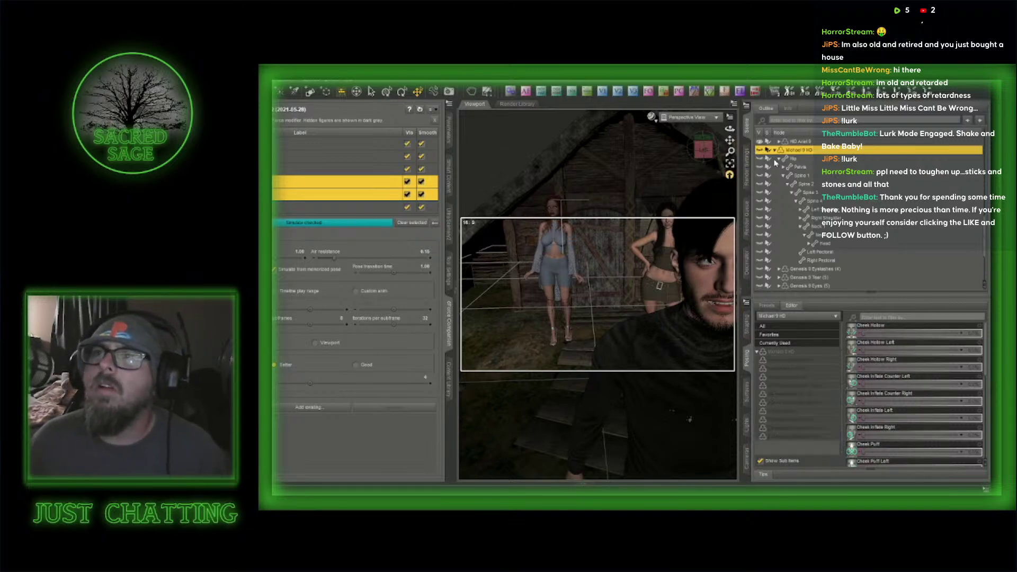
click(449, 133)
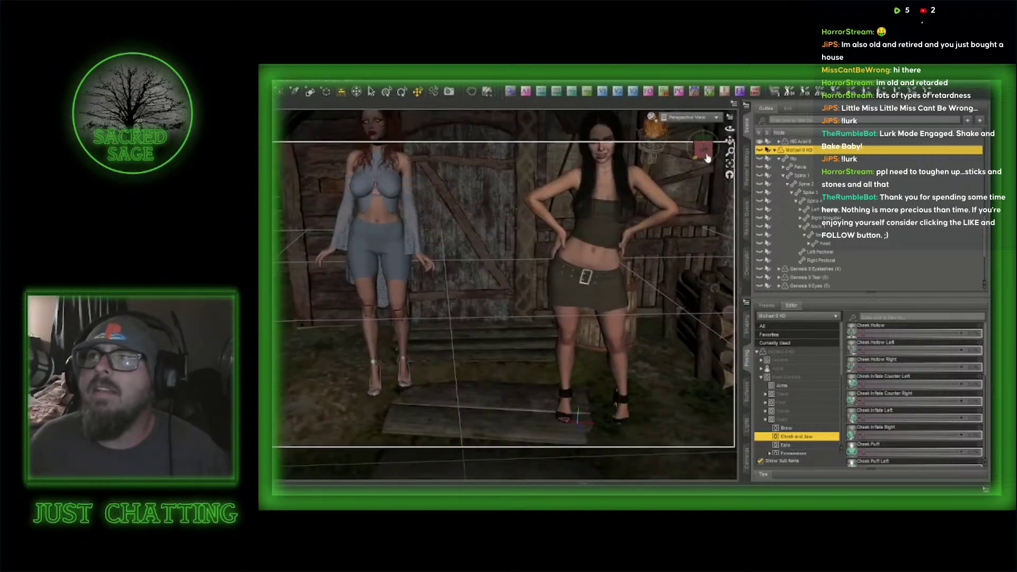
drag(704, 151, 728, 159)
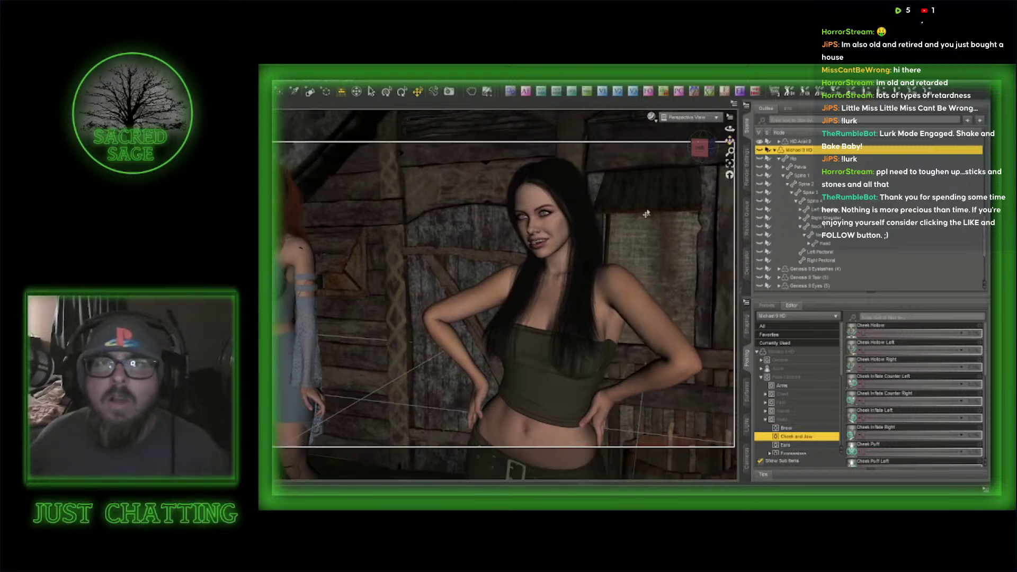
- Compare ND Ariel 9's scale with the red-haired woman's, and set the red-haired figure's scale to 98%
click(637, 311)
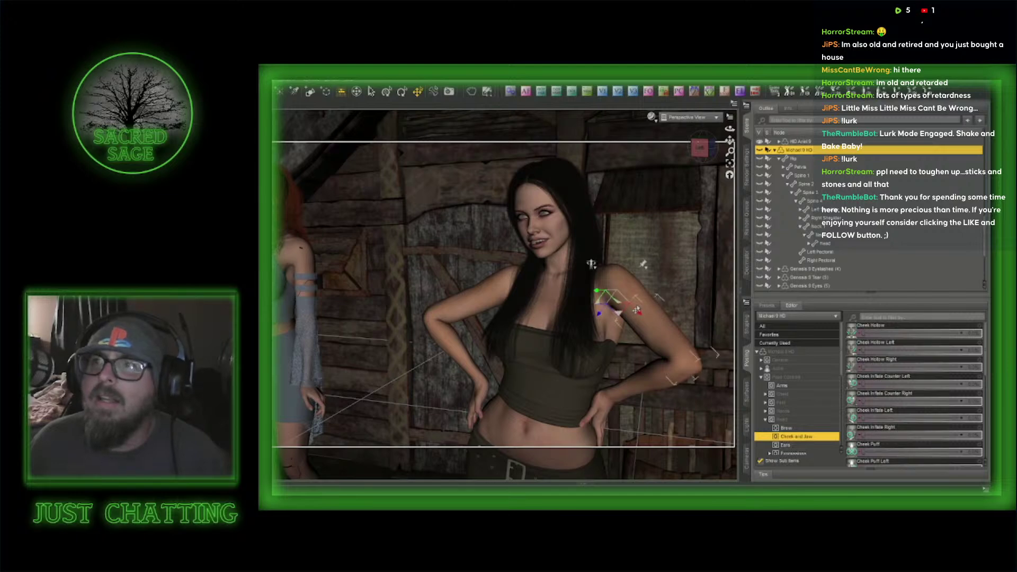
click(637, 310)
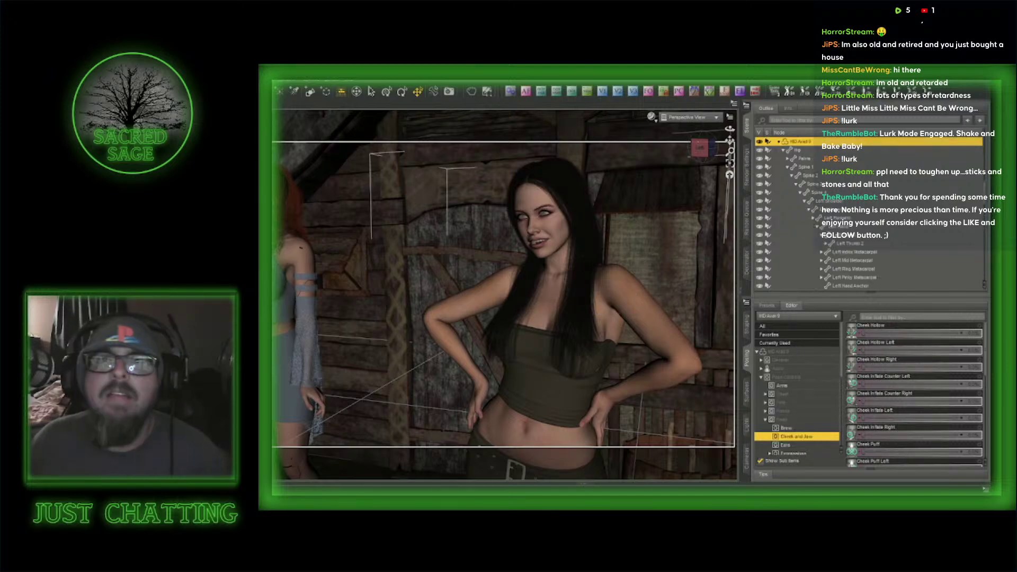
click(273, 132)
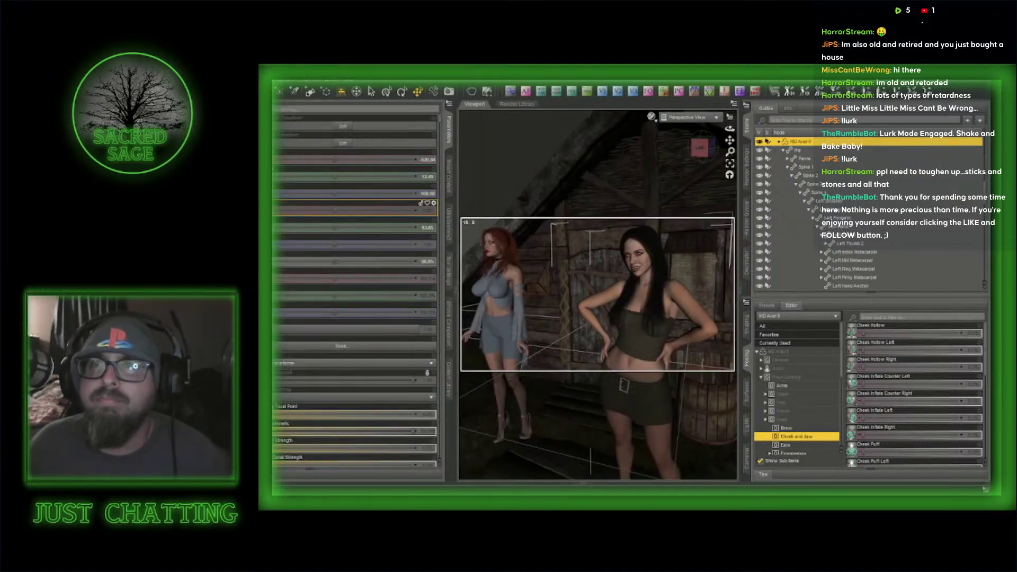
click(518, 280)
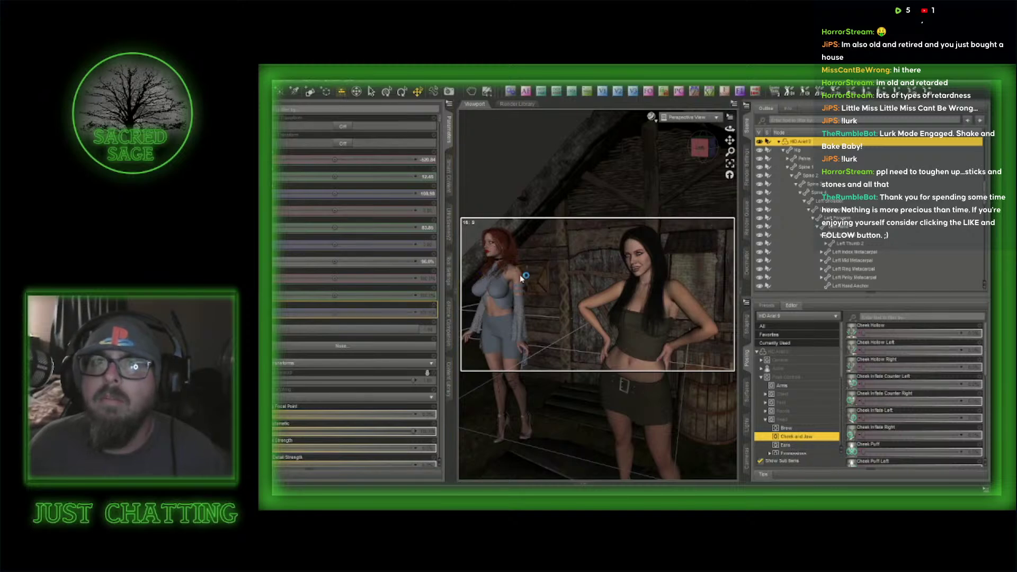
click(430, 265)
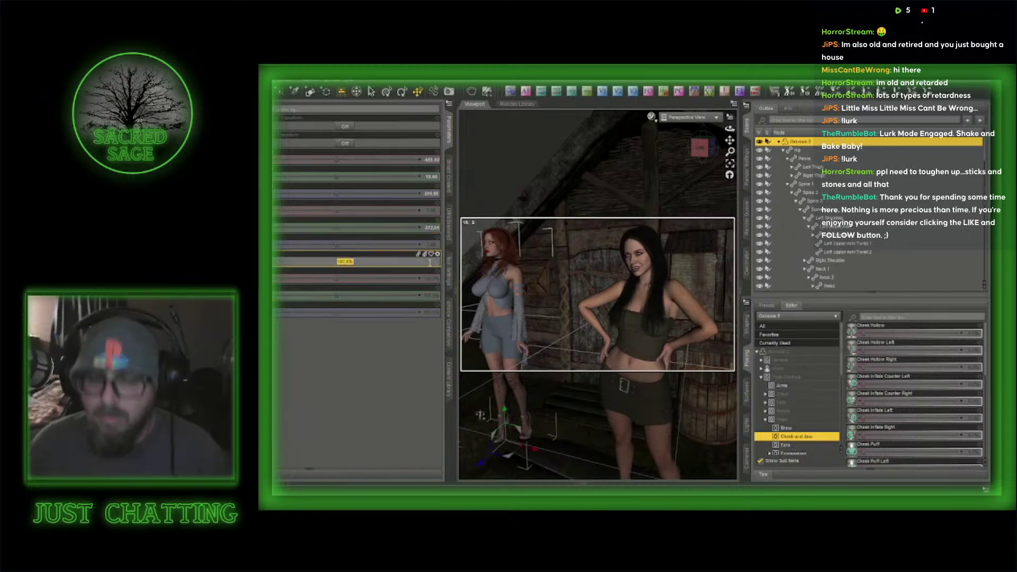
text(98)
key(Return)
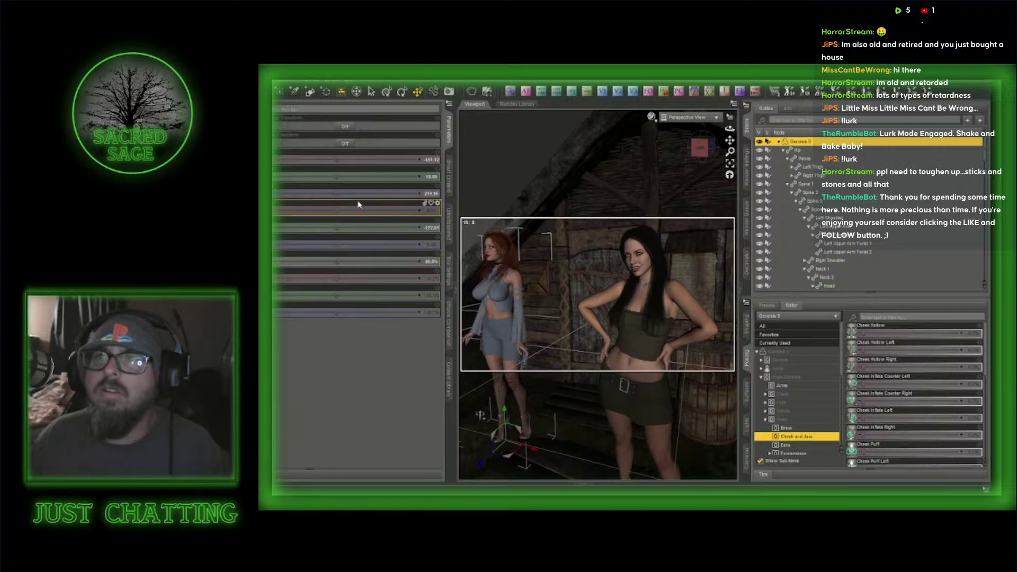
click(448, 129)
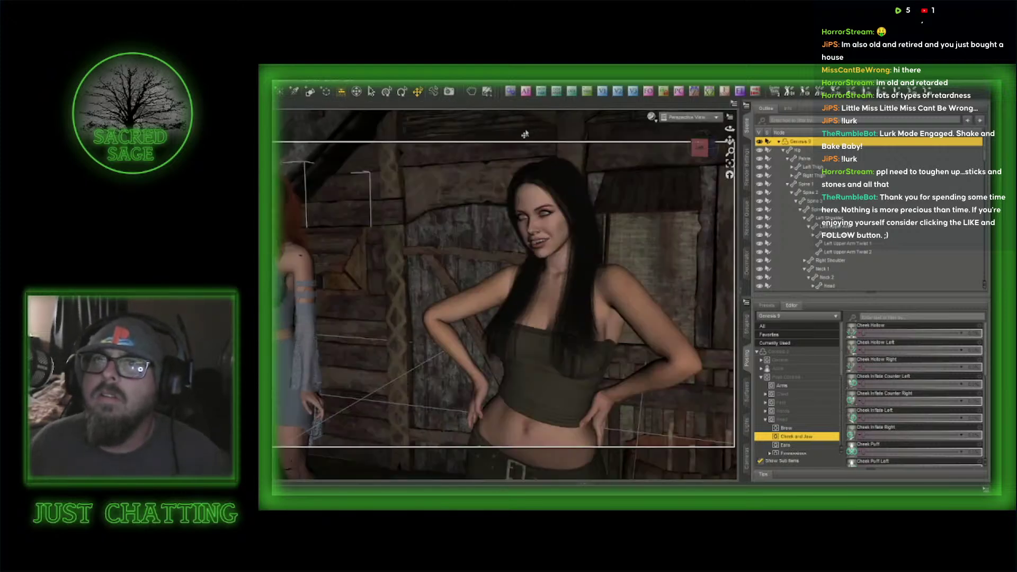
drag(729, 140, 745, 139)
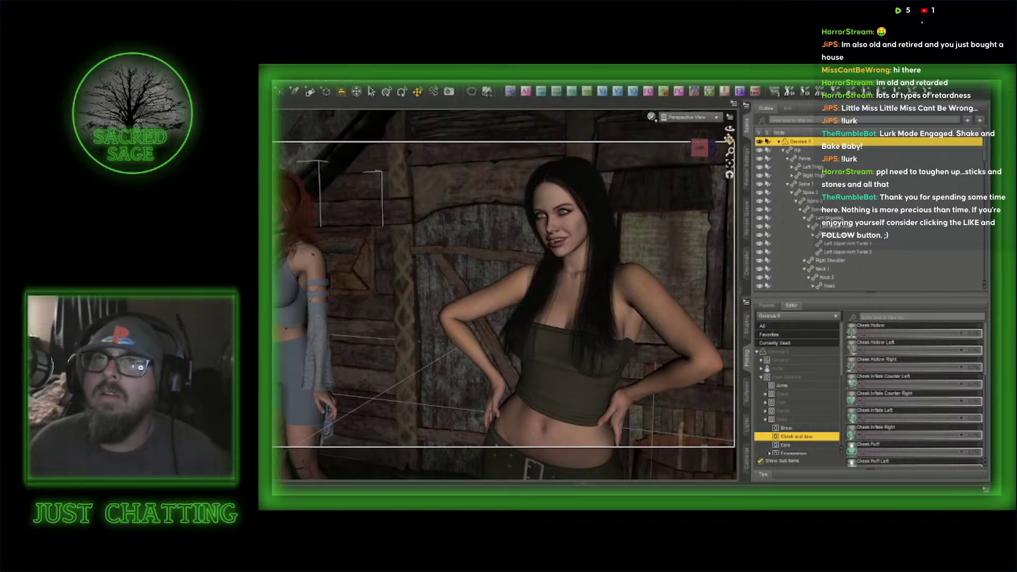
click(587, 94)
click(491, 213)
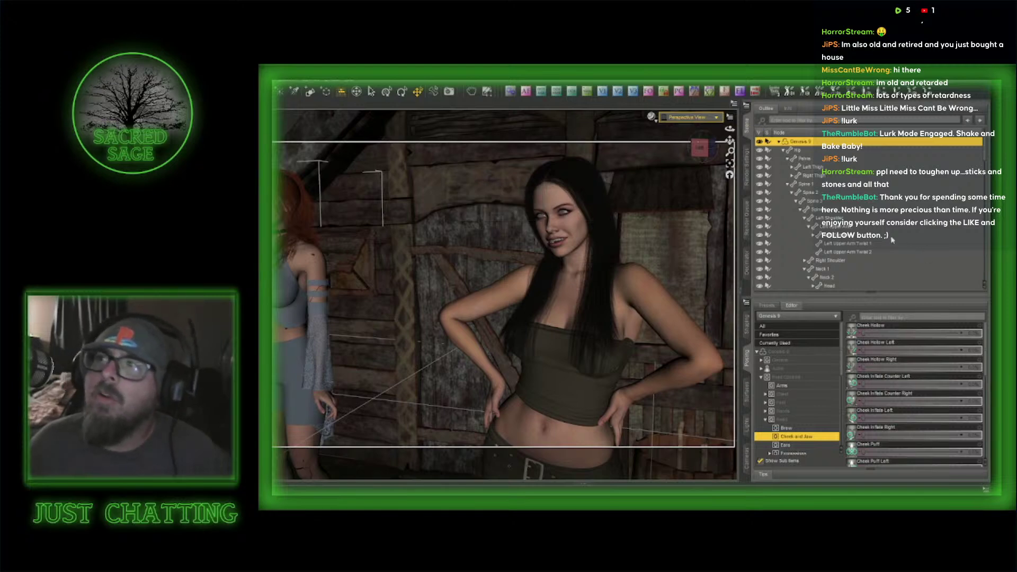
scroll(847, 244, down, 5)
scroll(842, 247, down, 5)
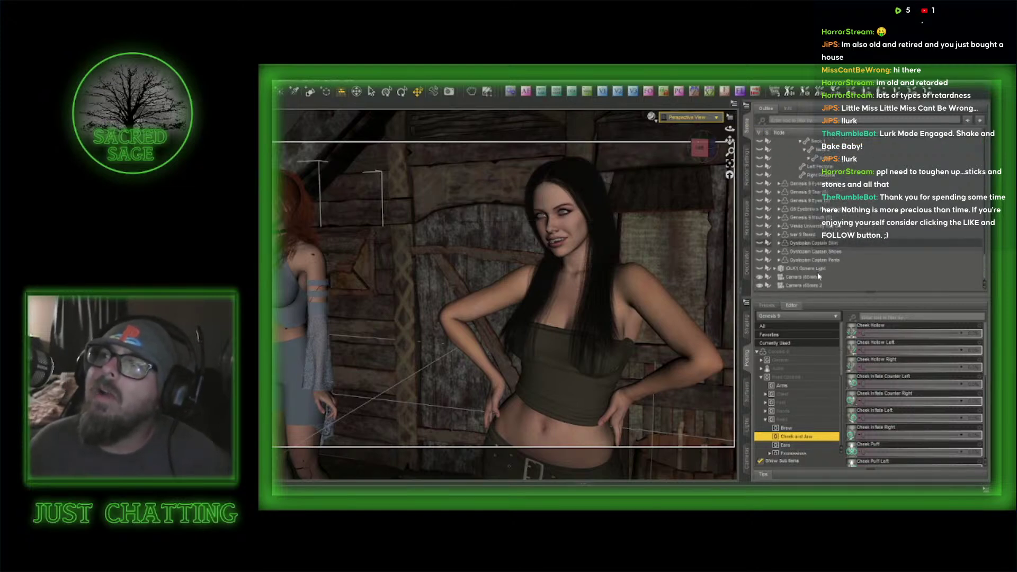
click(818, 276)
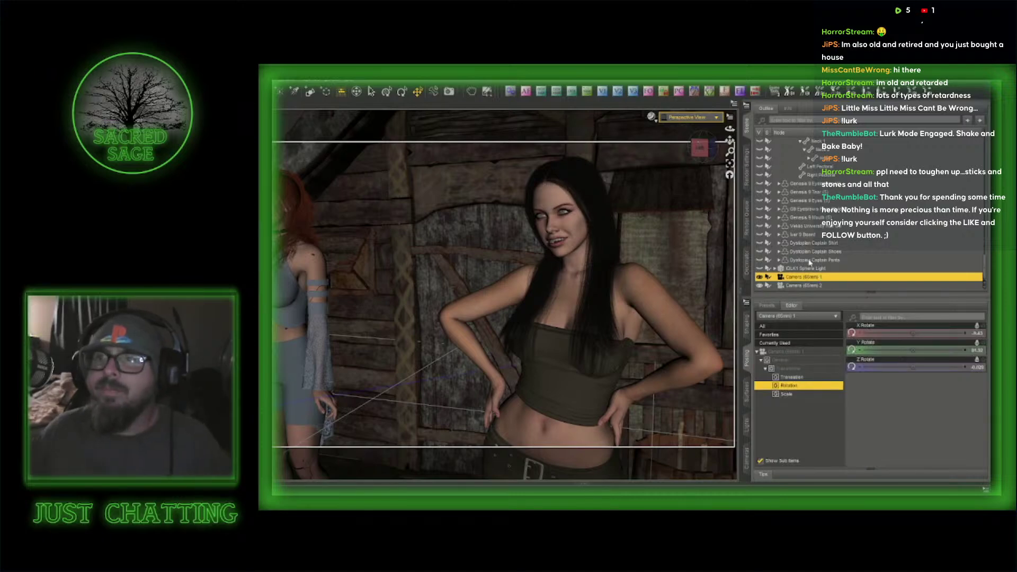
click(660, 288)
- Shift ND Ariel 9's left hand slightly downward so it rests against her hip
middle_drag(703, 170, 701, 169)
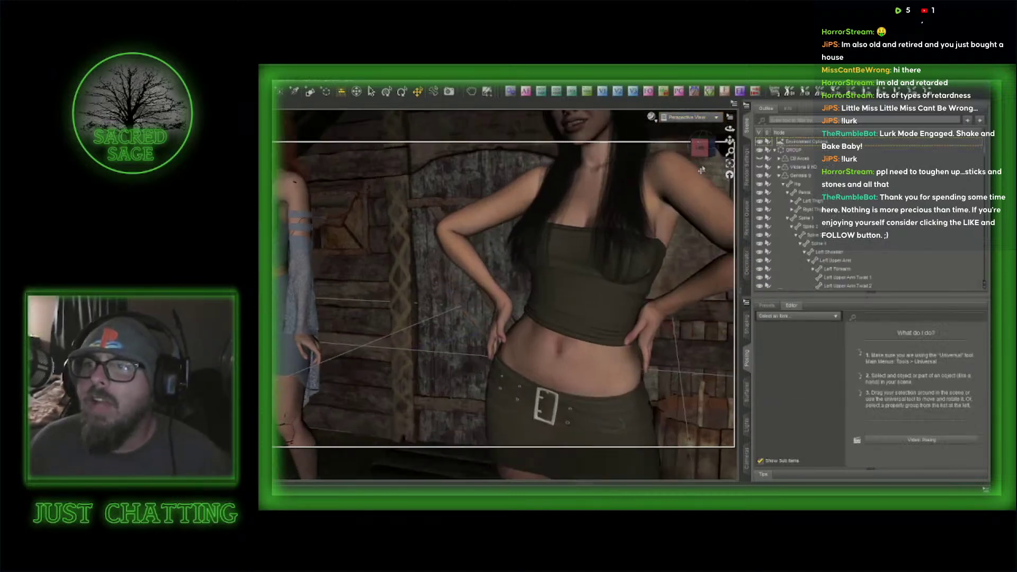
scroll(702, 169, up, 2)
drag(729, 140, 730, 101)
drag(729, 140, 709, 152)
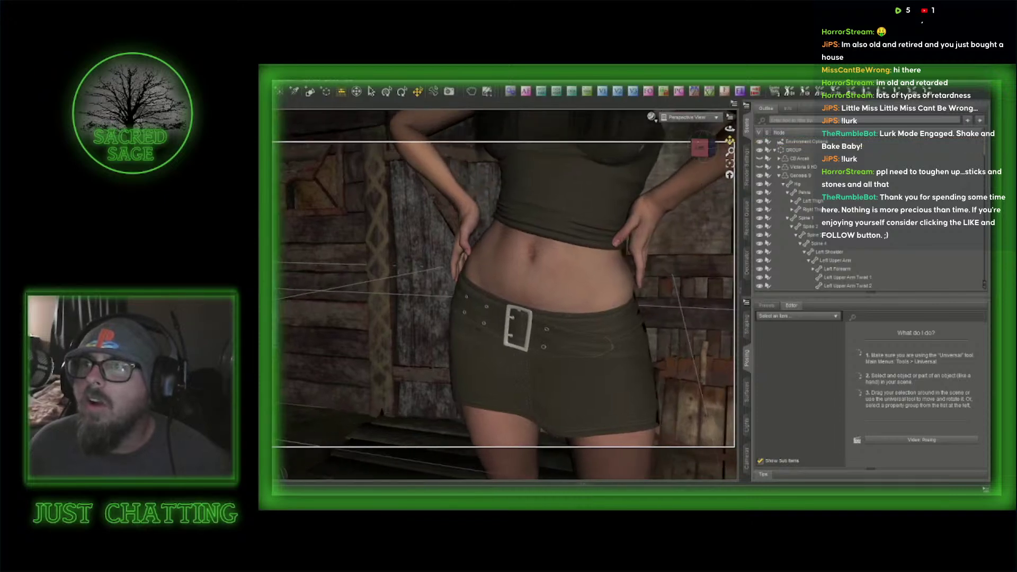
scroll(687, 214, up, 2)
click(677, 212)
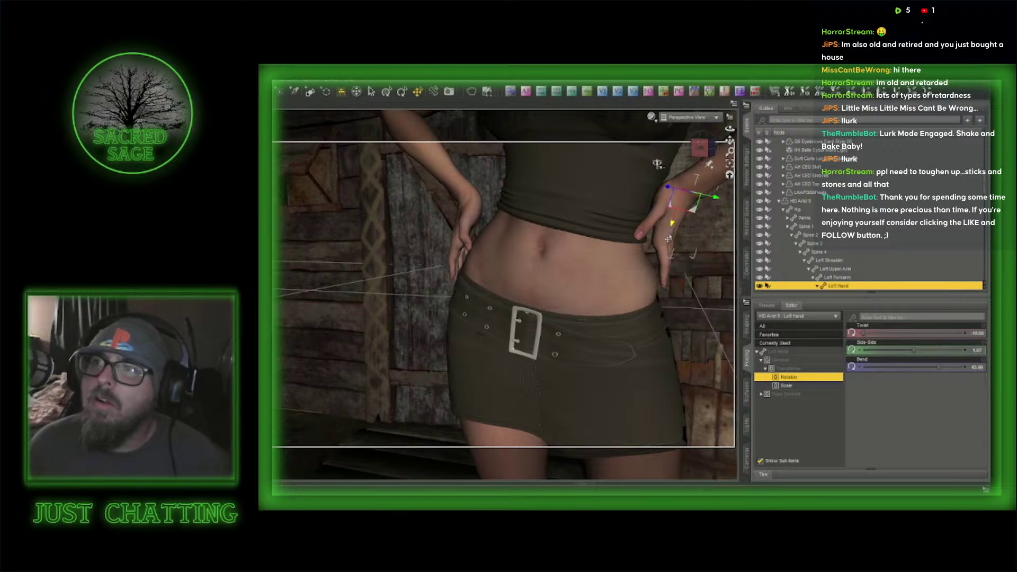
drag(667, 243, 665, 244)
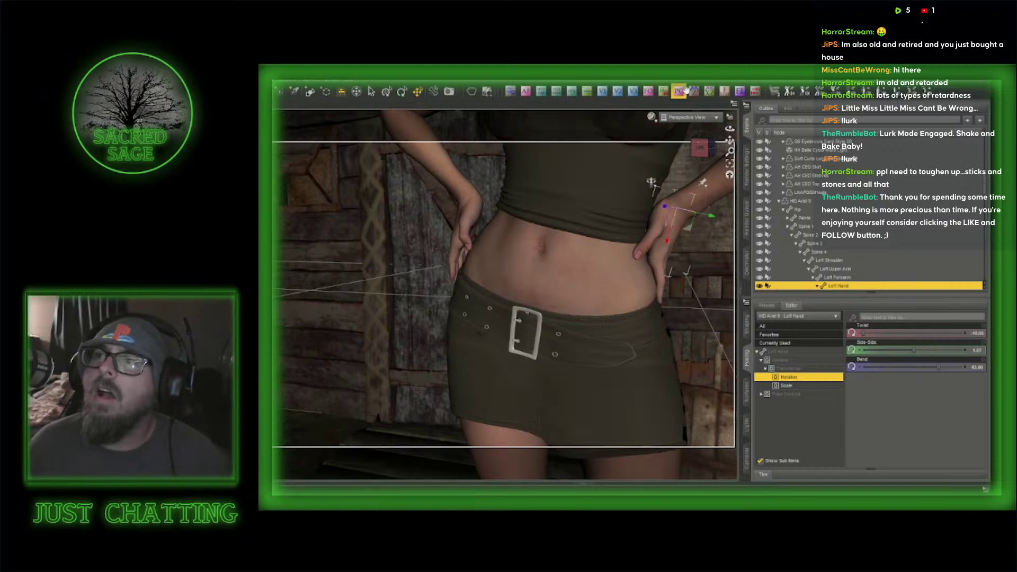
- Adjust the bend of ND Ariel 9's Left Mid 1 and Left Ring 1 finger joints against her hip
mouse_move(701, 147)
mouse_down()
mouse_move(715, 154)
mouse_move(719, 142)
mouse_up()
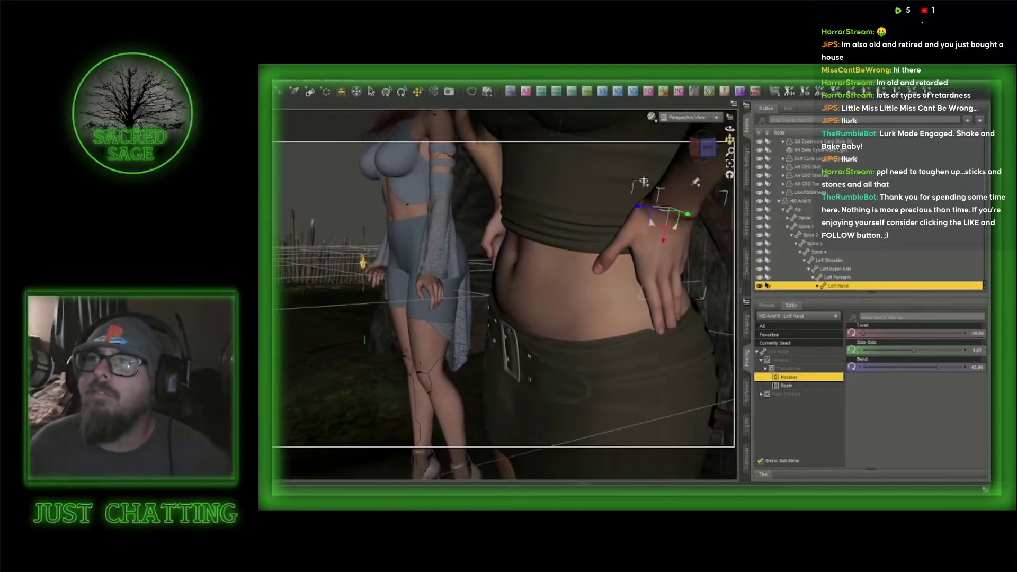
click(669, 300)
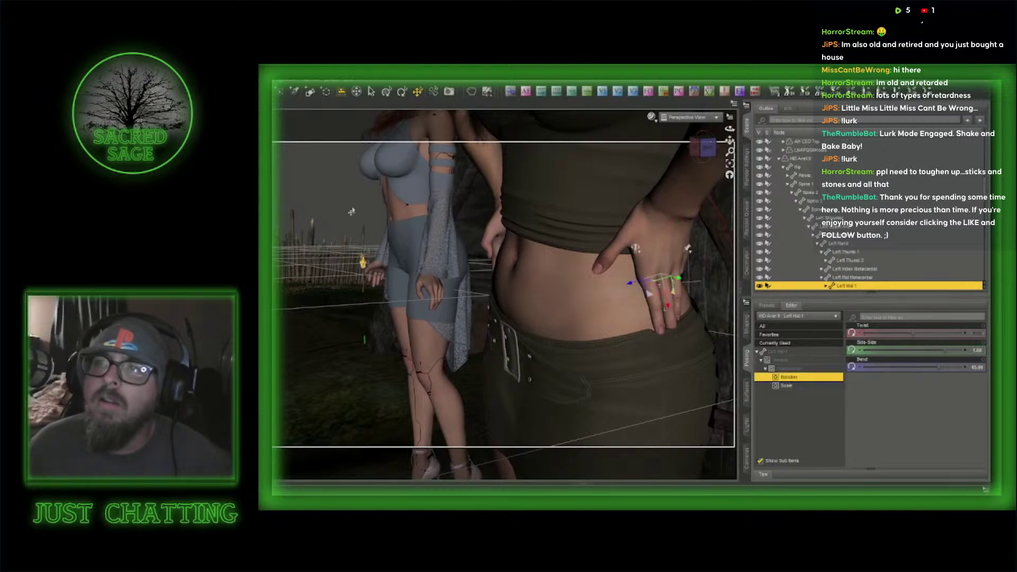
click(273, 291)
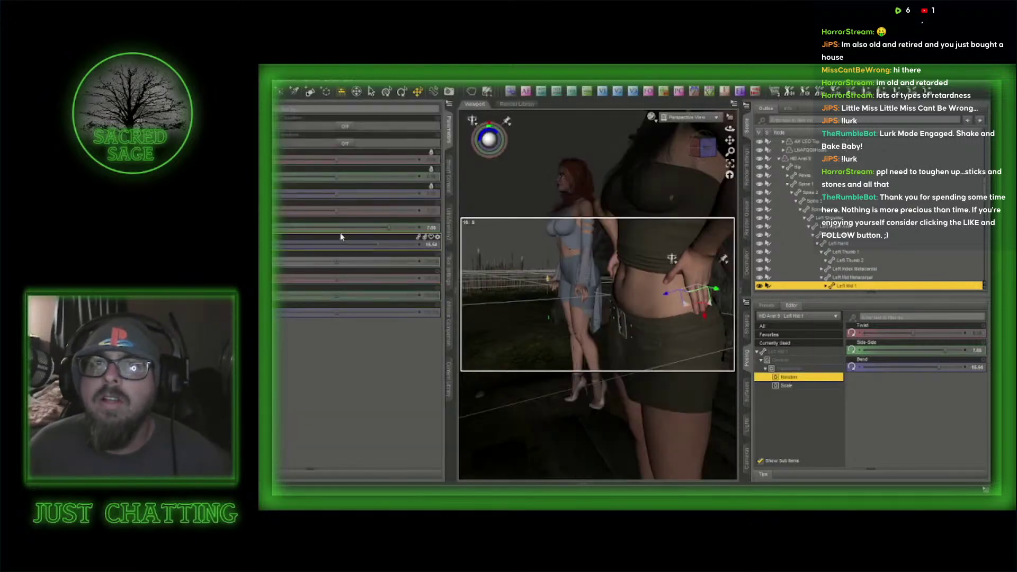
drag(376, 244, 378, 243)
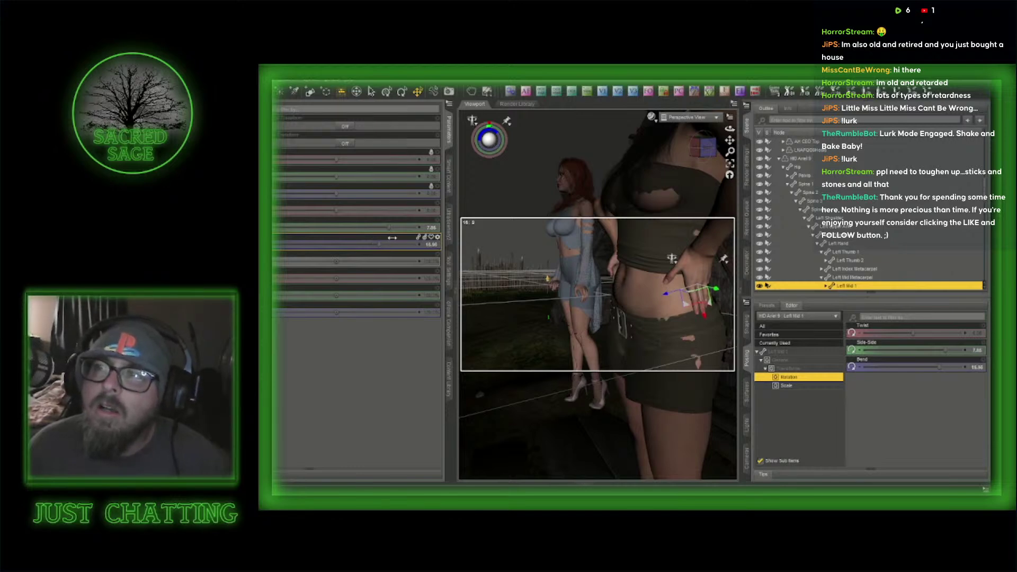
click(704, 297)
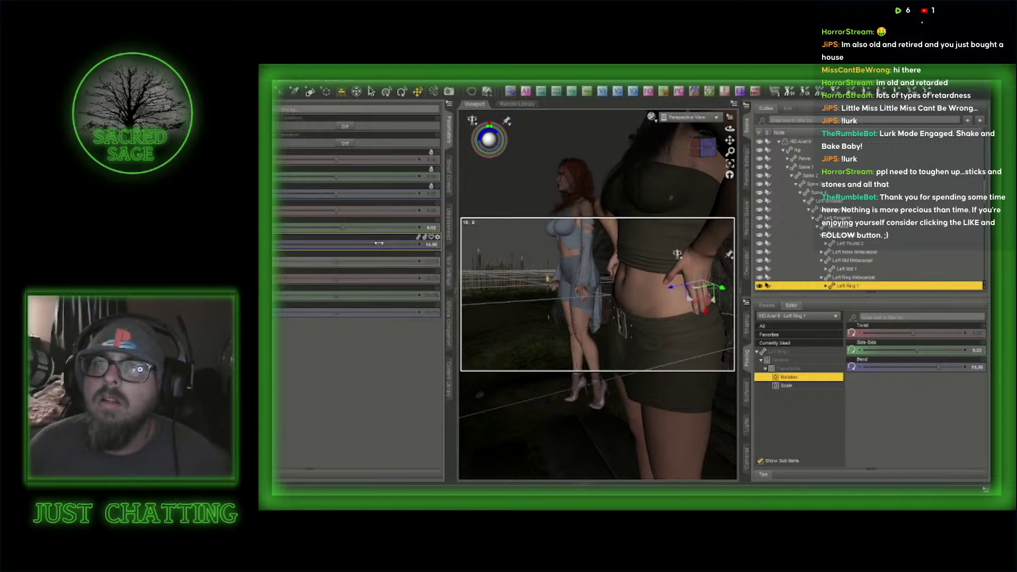
drag(378, 243, 389, 243)
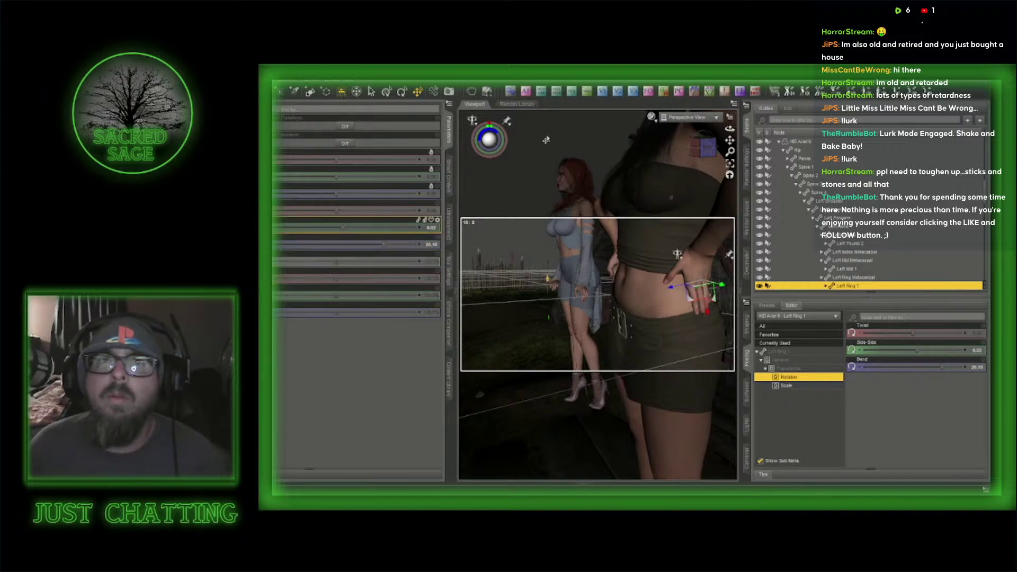
- Adjust the placement of ND Ariel 9's right hand on her hip
click(703, 148)
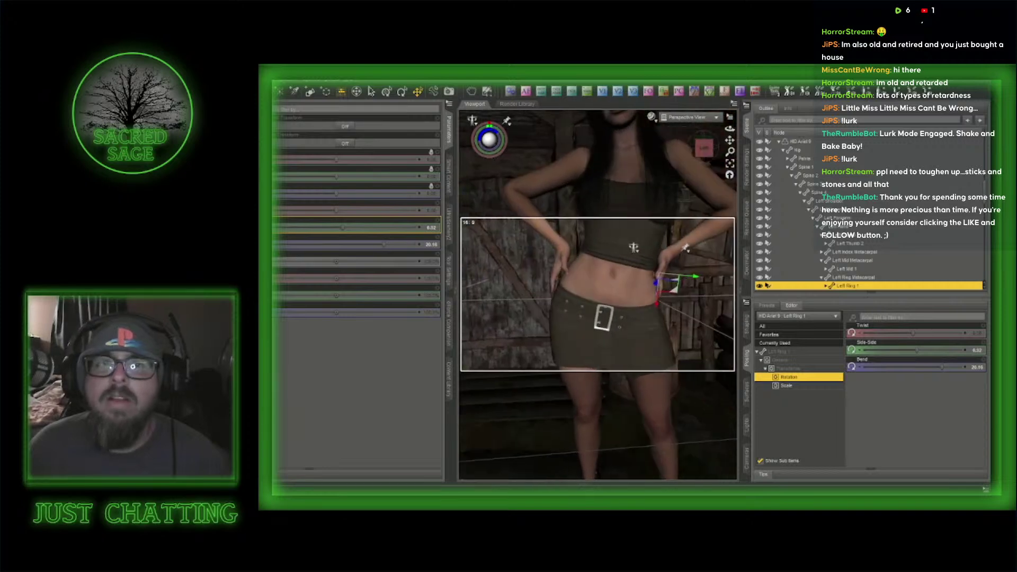
mouse_move(703, 147)
mouse_down()
mouse_move(712, 146)
mouse_move(675, 146)
mouse_move(689, 147)
mouse_up()
click(620, 243)
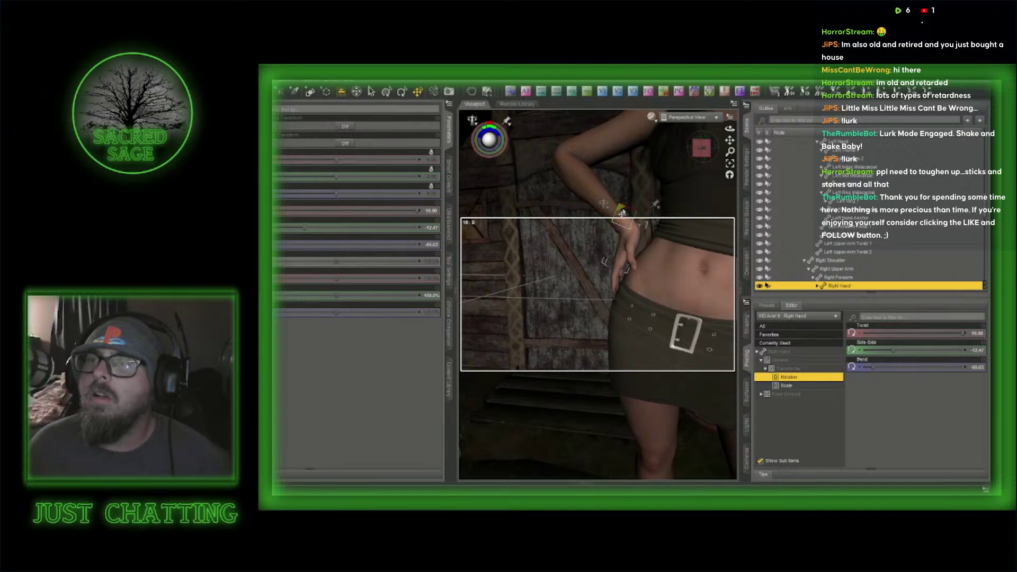
drag(622, 213, 622, 216)
scroll(652, 203, up, 2)
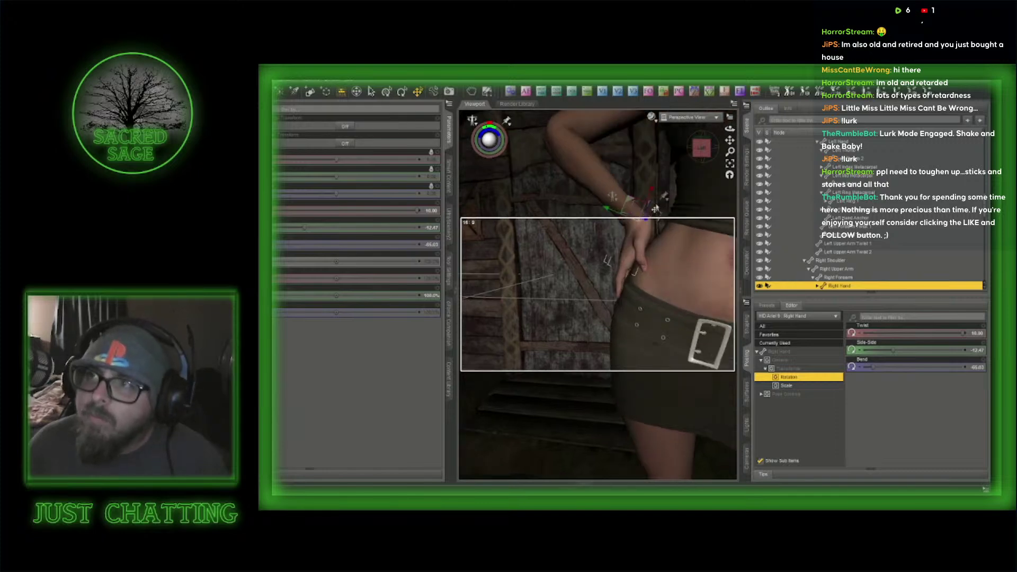
- Examine ND Ariel 9's hands, waist and overall pose from the side and front
click(695, 153)
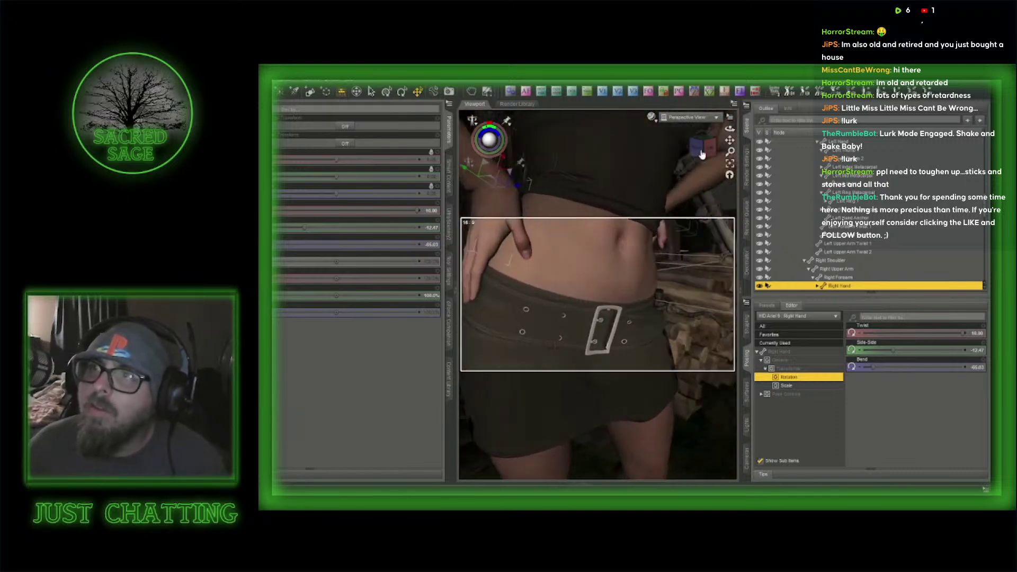
drag(728, 141, 733, 138)
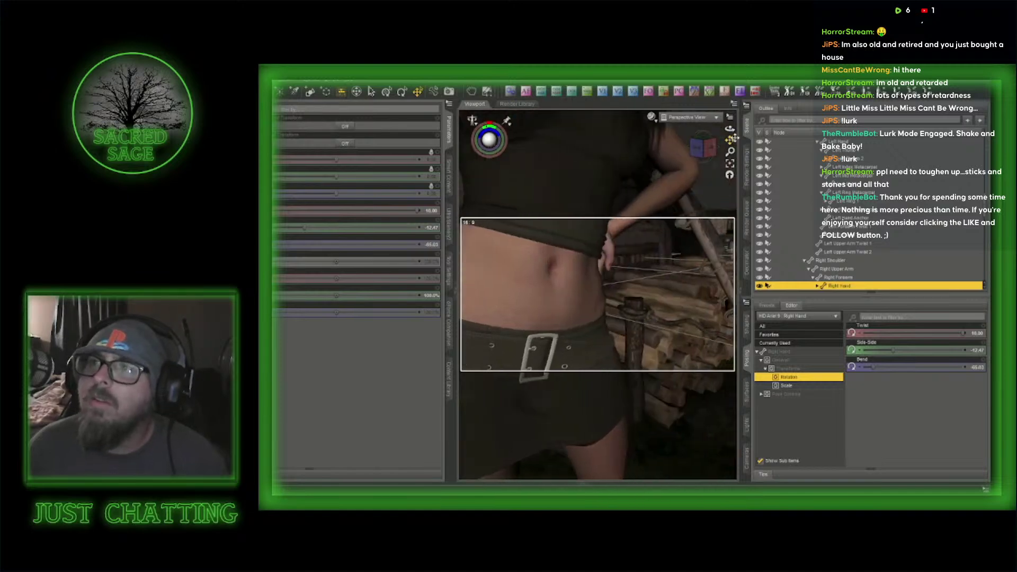
click(704, 145)
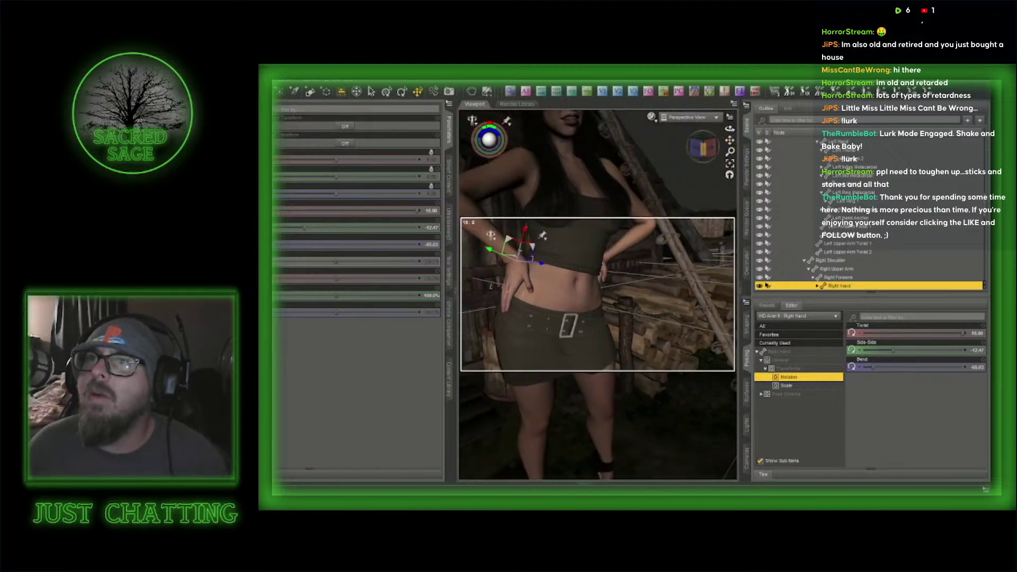
click(708, 147)
scroll(667, 129, down, 5)
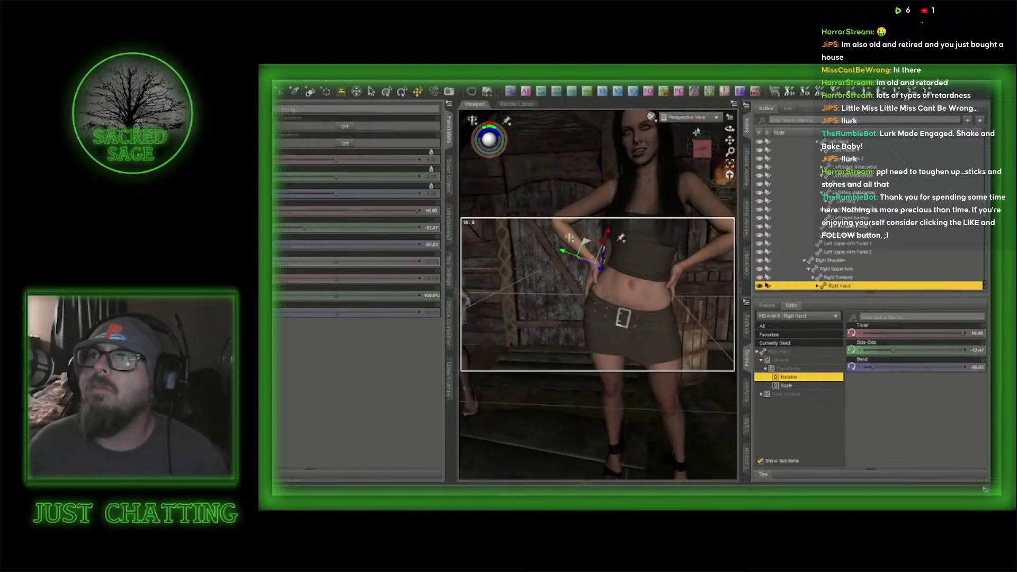
middle_drag(667, 130, 666, 147)
scroll(666, 147, up, 5)
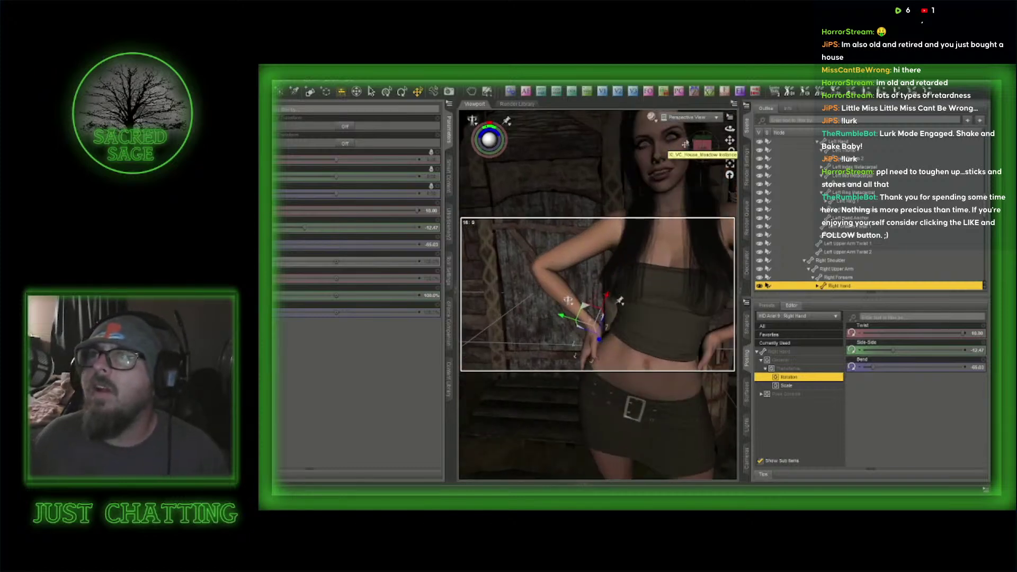
- Remove the JW Fortitude-Smile Happy-Genghis Kahn 9 expression from ND Ariel 9 by zeroing it
drag(730, 140, 687, 227)
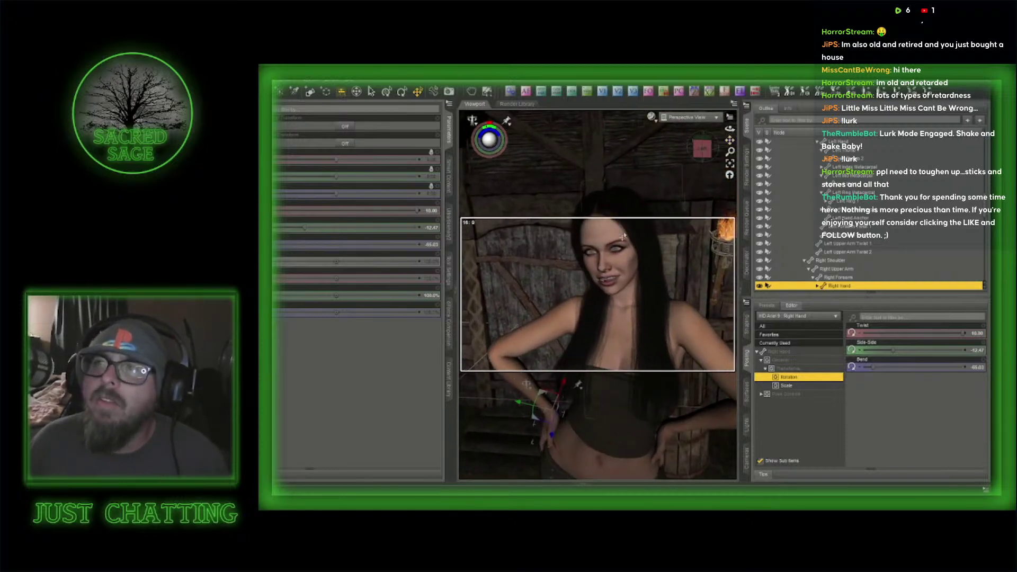
click(618, 233)
click(720, 372)
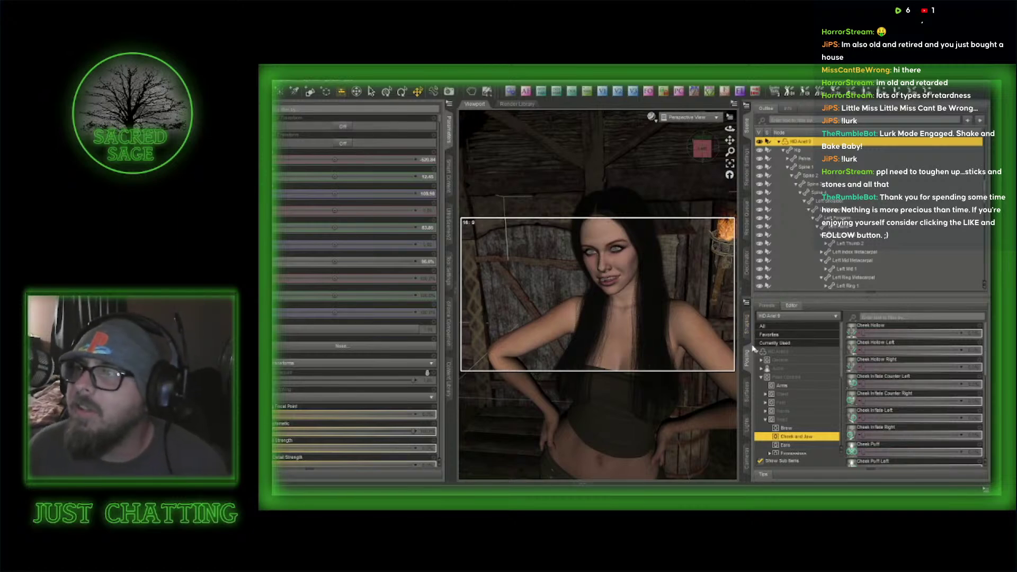
click(777, 343)
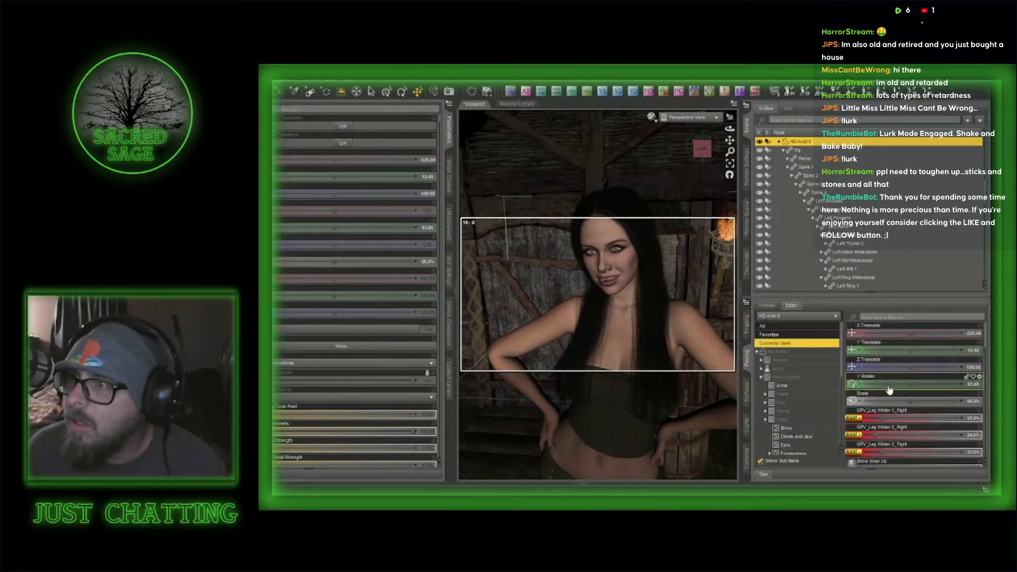
scroll(900, 389, down, 10)
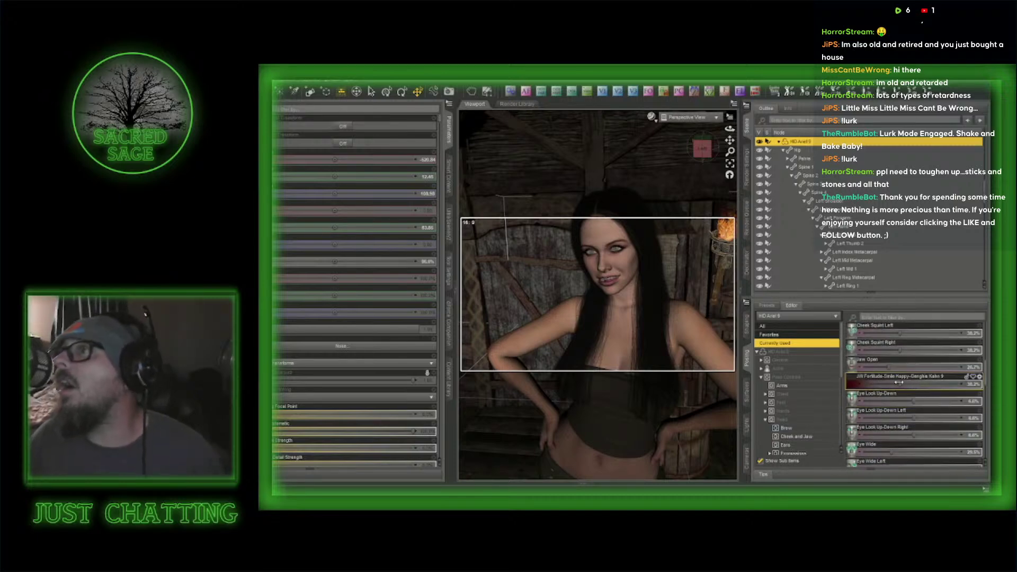
drag(899, 383, 843, 385)
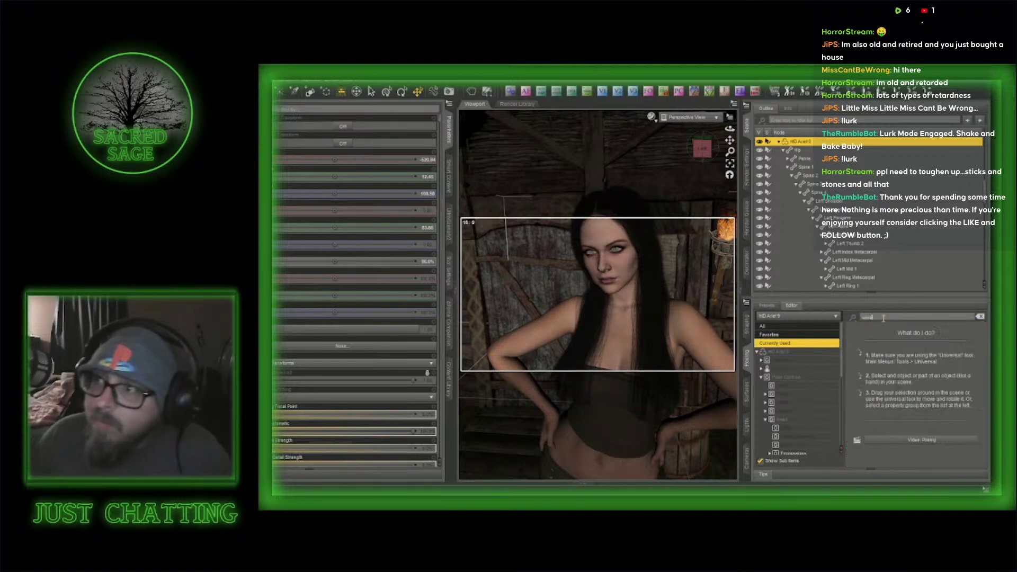
- Find ND Ariel 9's wink pose controls and set PTF HT Wink wink to about 63%
click(786, 377)
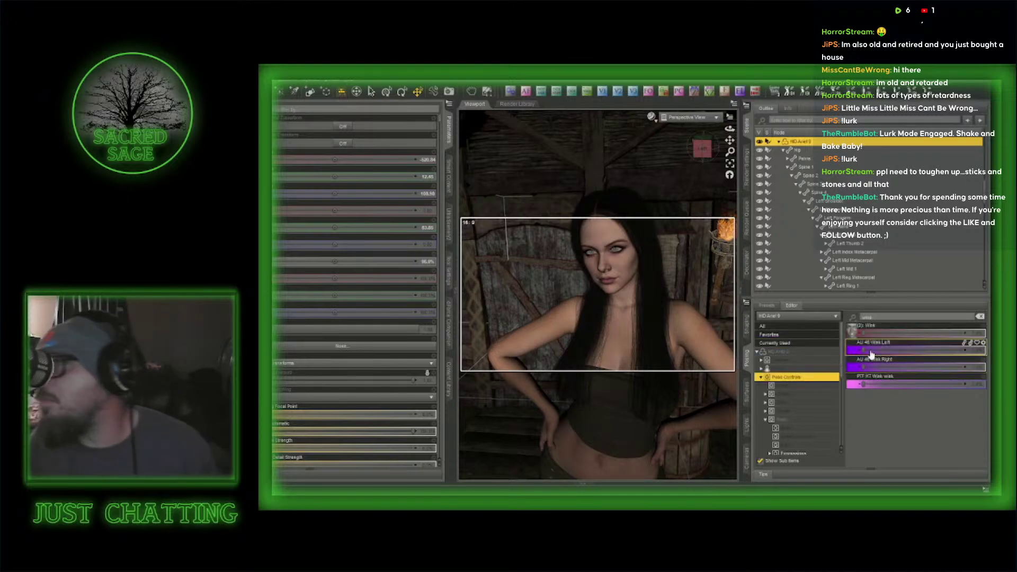
drag(864, 384, 948, 385)
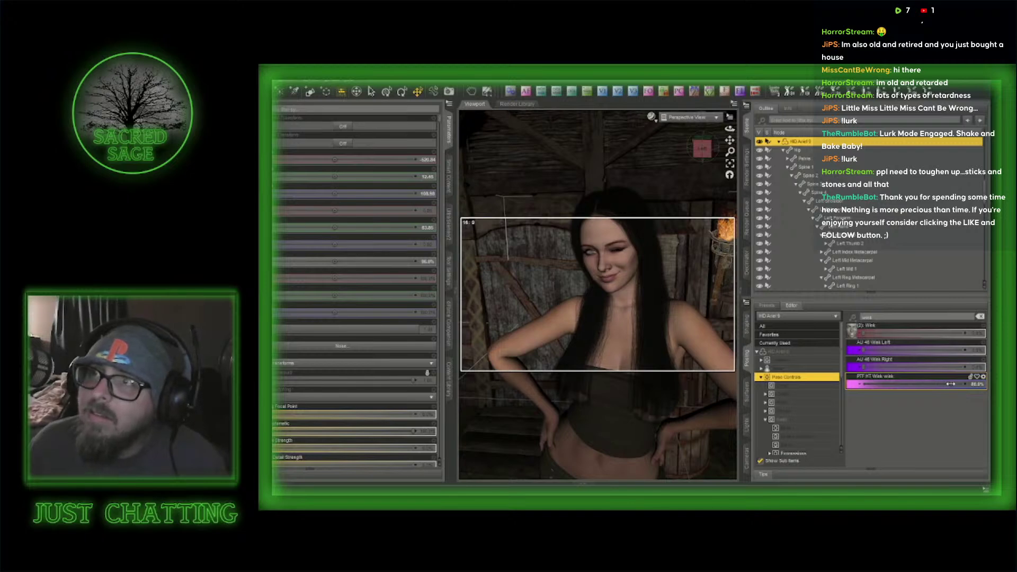
drag(703, 148, 689, 149)
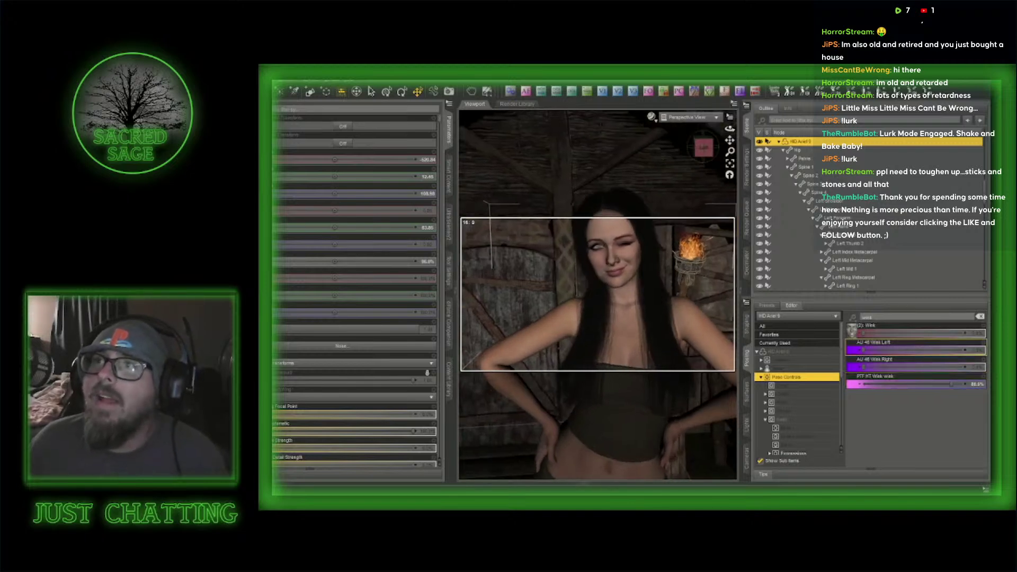
scroll(665, 197, up, 4)
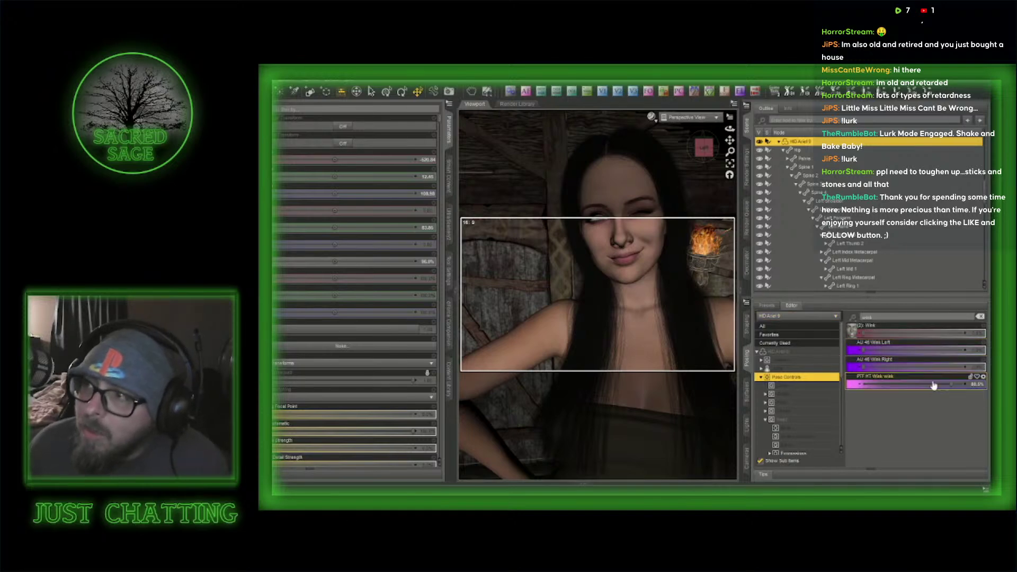
drag(933, 386, 876, 387)
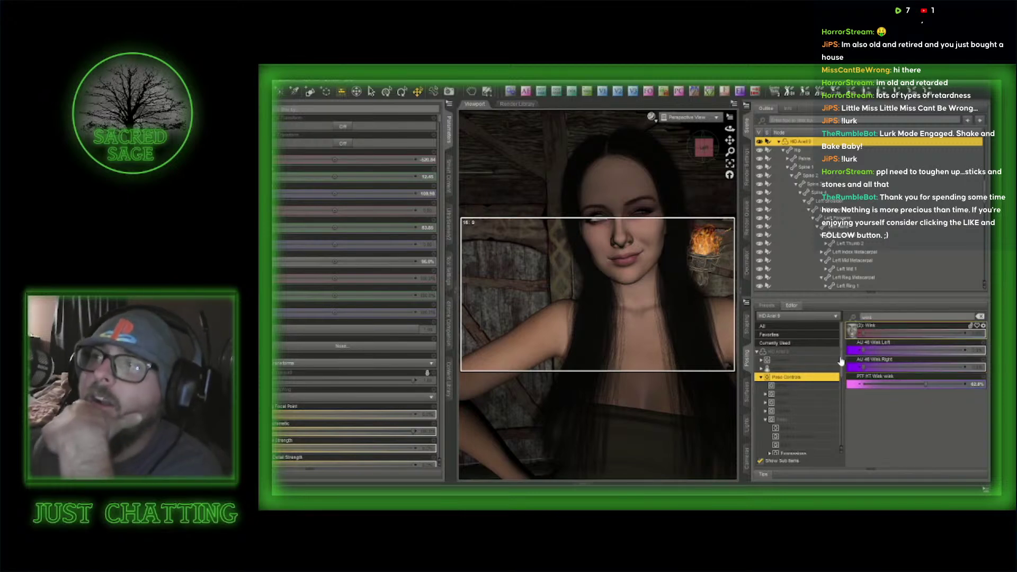
- Fine-tune ND Ariel 9's Eye Blink Left pose control for the wink
click(979, 316)
click(801, 436)
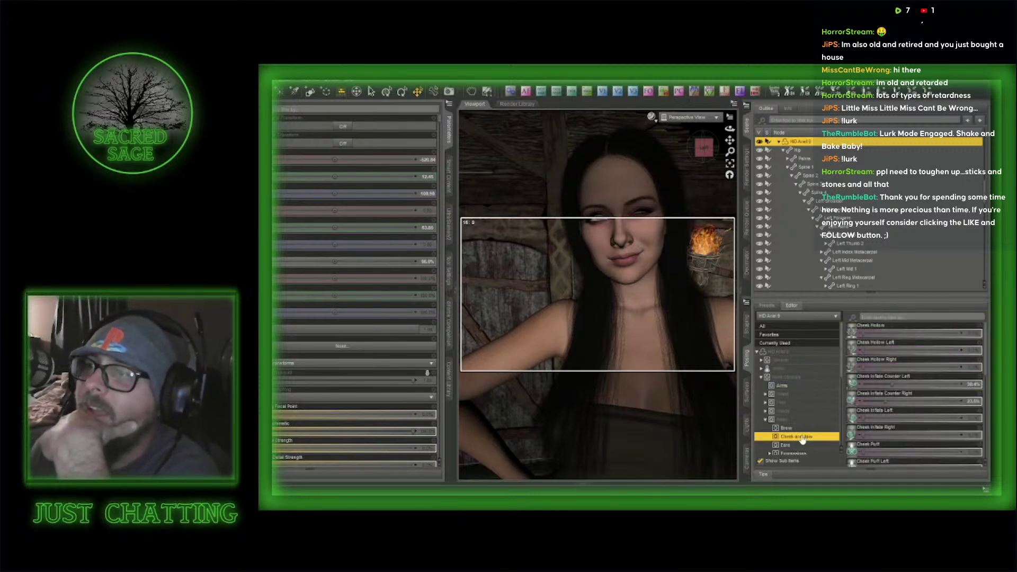
scroll(798, 443, down, 1)
scroll(798, 443, down, 1)
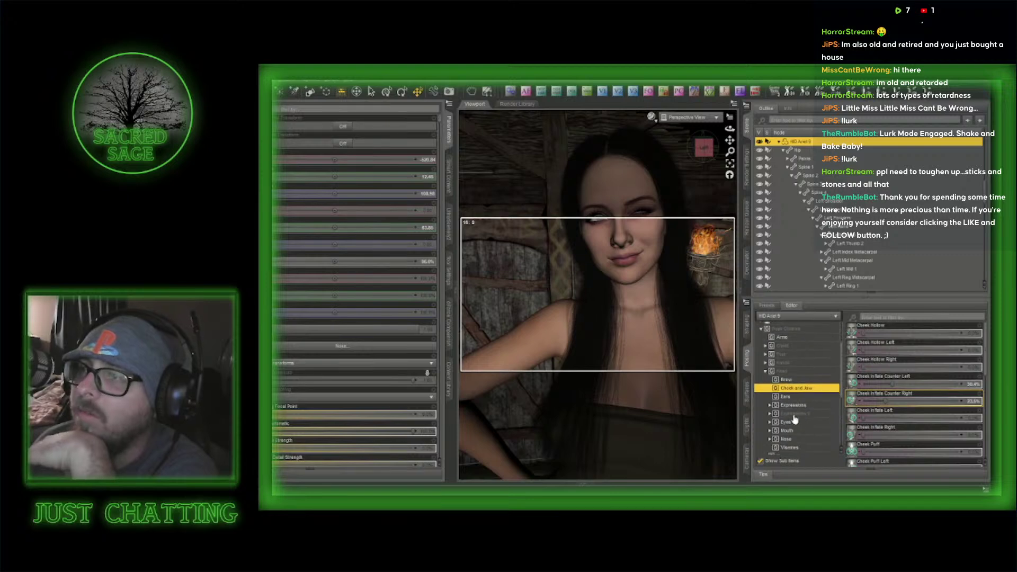
click(796, 422)
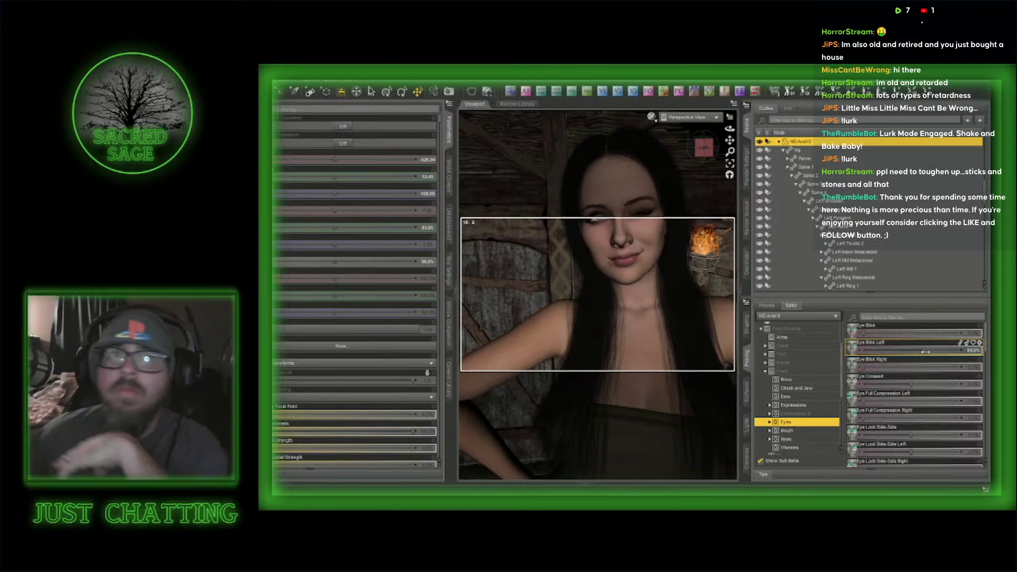
drag(923, 351, 926, 352)
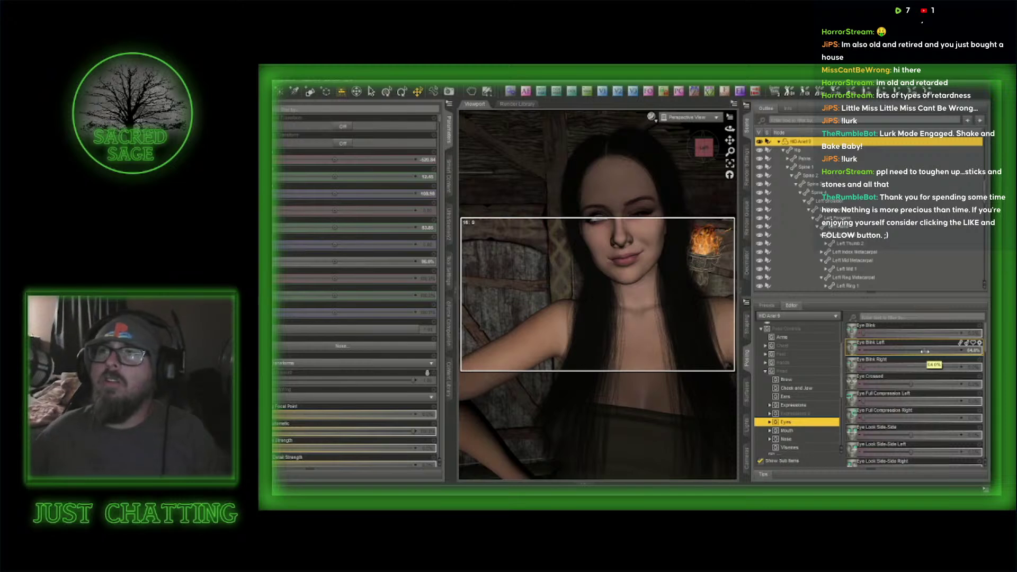
- Part ND Ariel 9's lips by setting Jaw Open to about 30%
click(816, 391)
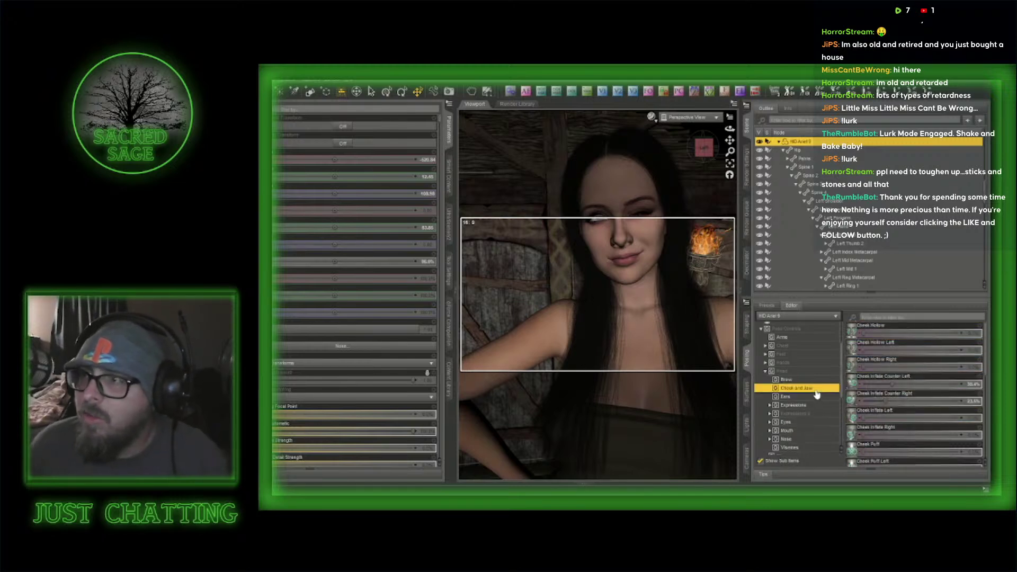
scroll(913, 431, down, 6)
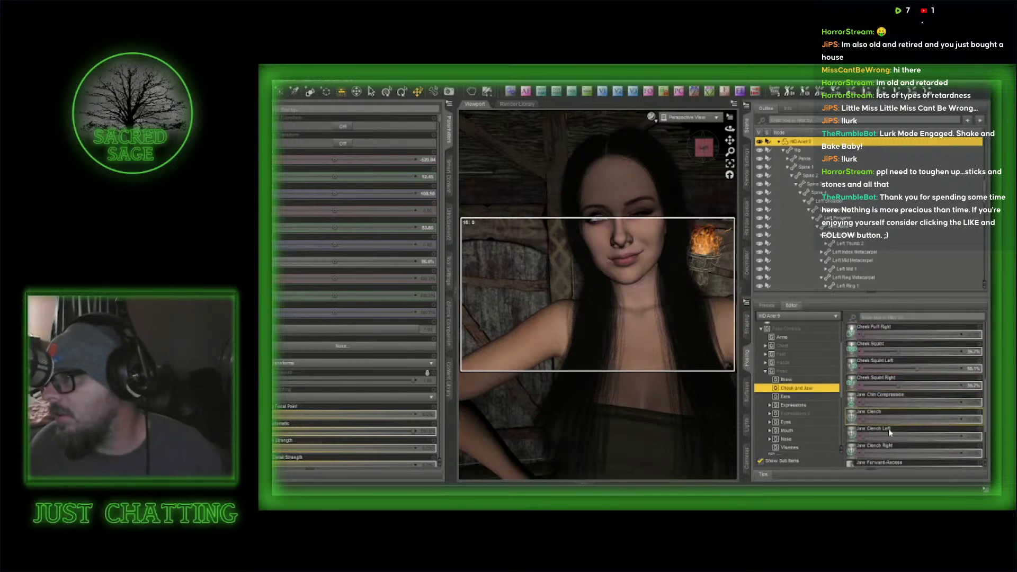
scroll(890, 432, down, 4)
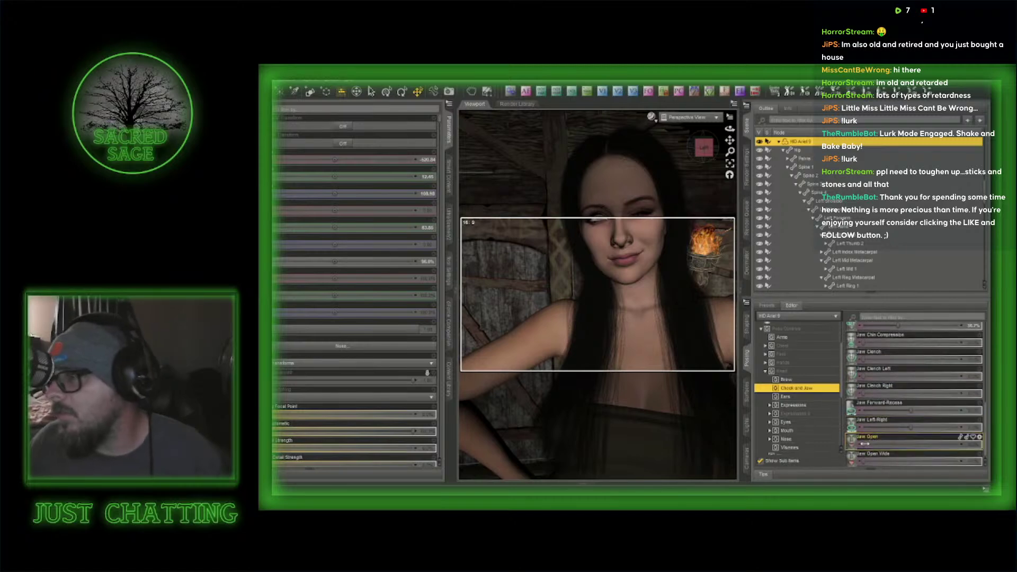
drag(871, 444, 896, 447)
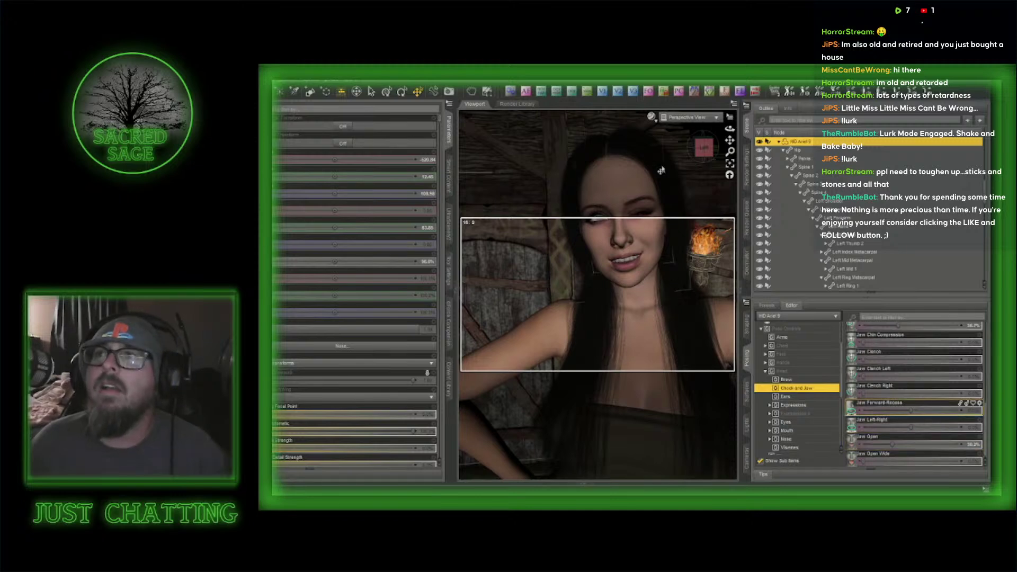
- Zero the JW Empowered-Feel Sorry-Angela 9 expression on the red-haired Genesis 9 figure
scroll(699, 152, down, 3)
drag(700, 152, 705, 148)
scroll(705, 148, up, 10)
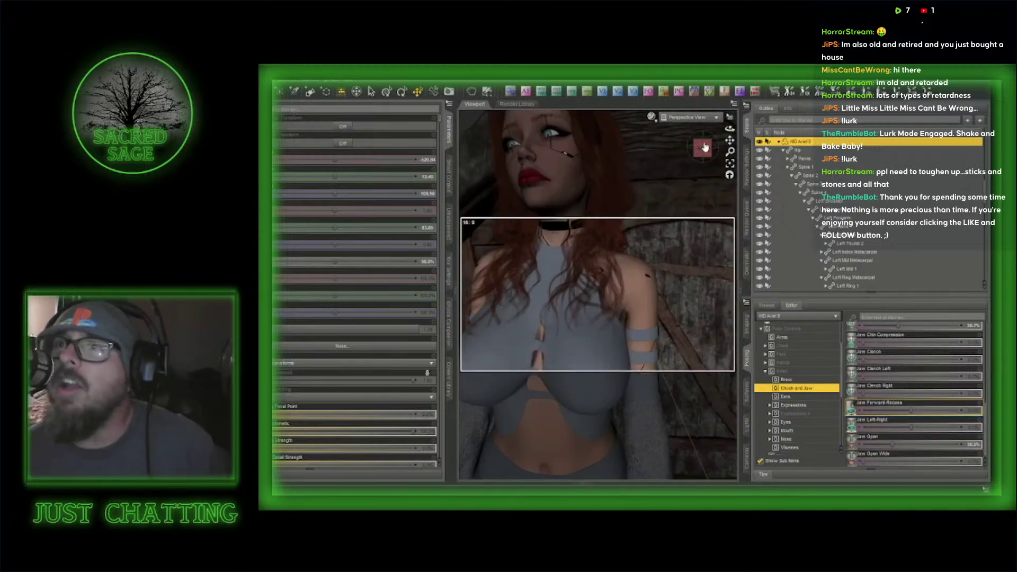
drag(729, 141, 758, 253)
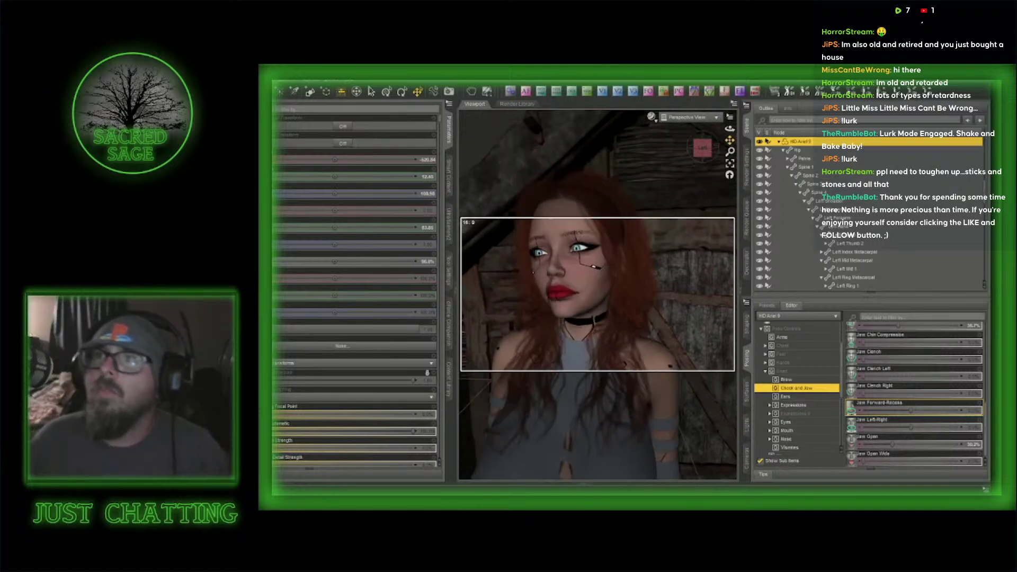
click(579, 292)
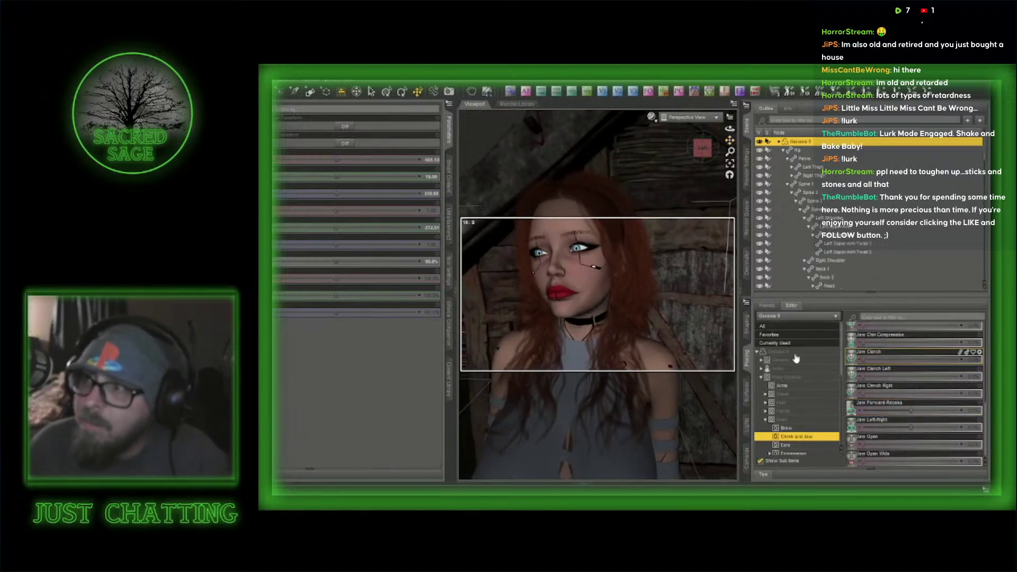
click(796, 343)
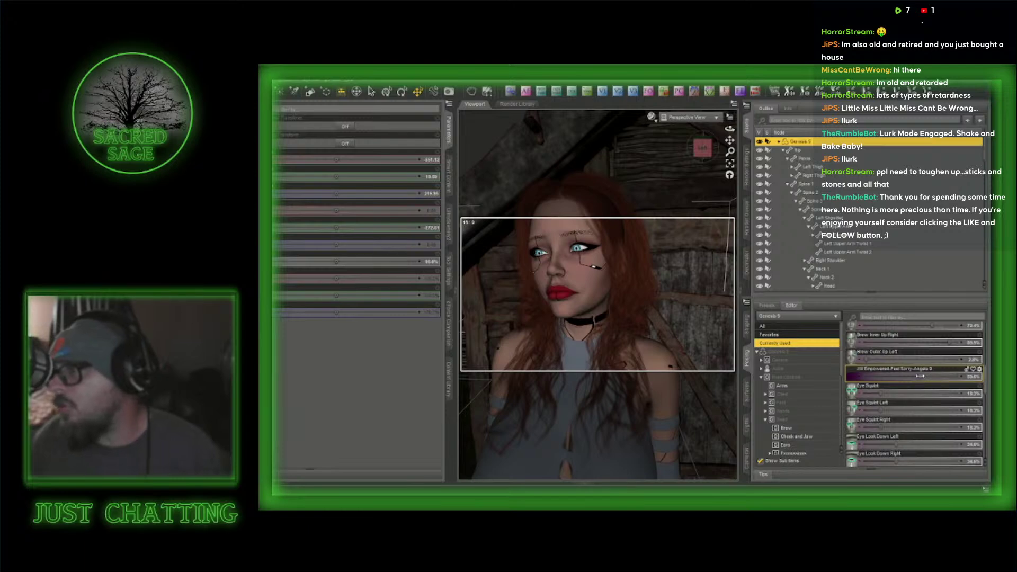
drag(920, 376, 843, 371)
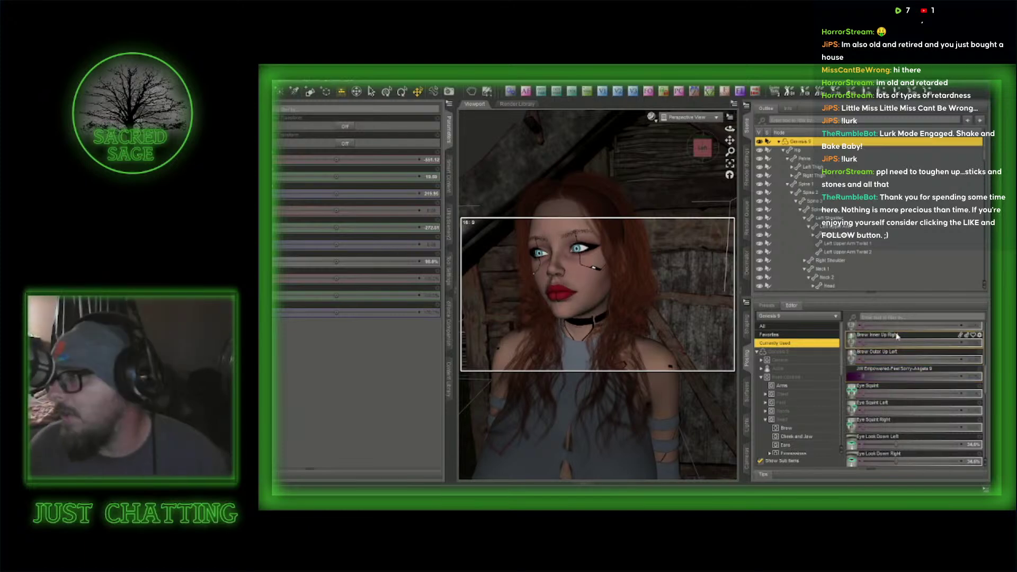
- Try the Pleased expression on the red-haired Genesis 9 figure
scroll(801, 447, down, 2)
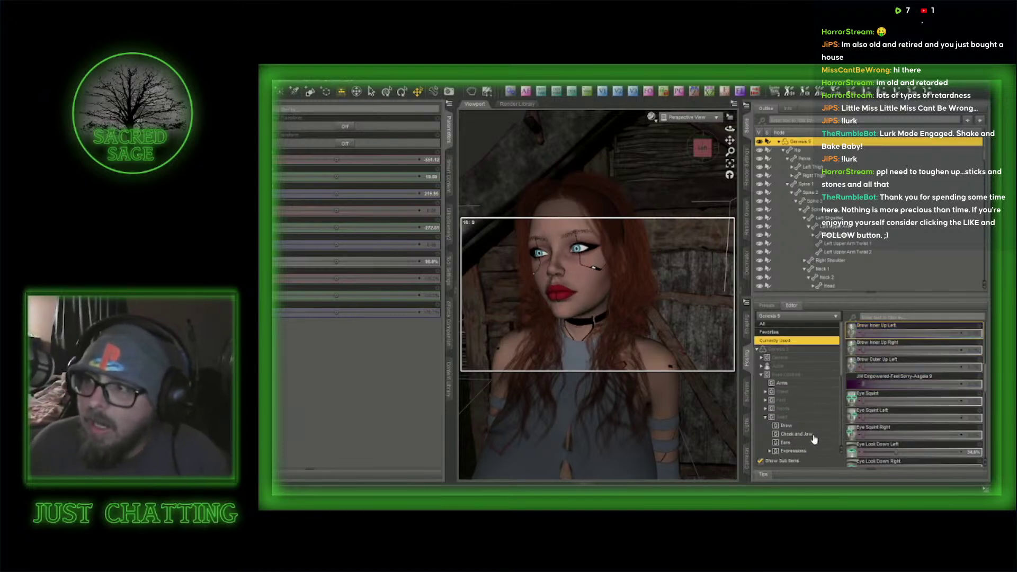
click(810, 430)
click(810, 433)
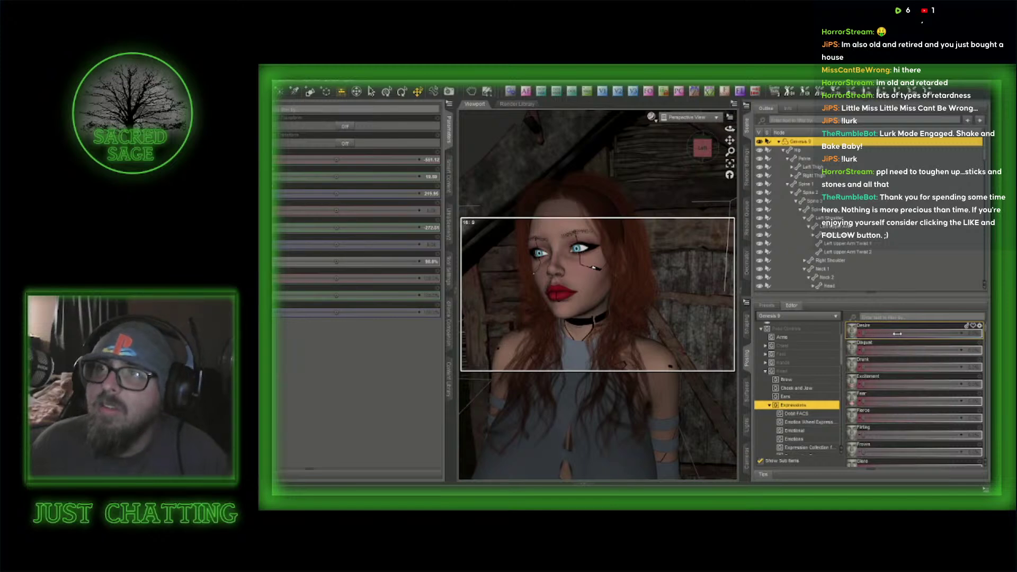
drag(898, 334, 899, 333)
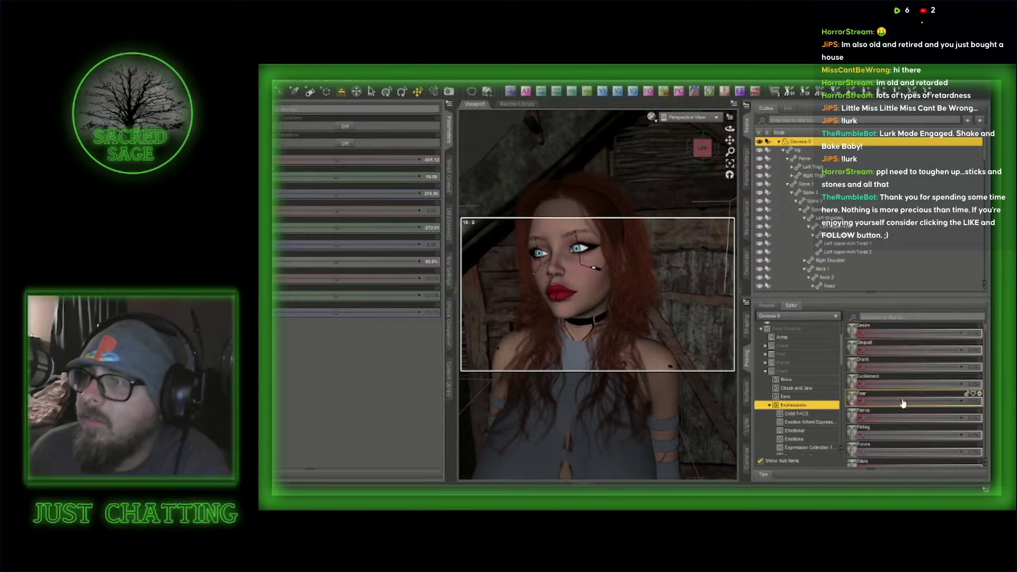
scroll(908, 404, down, 3)
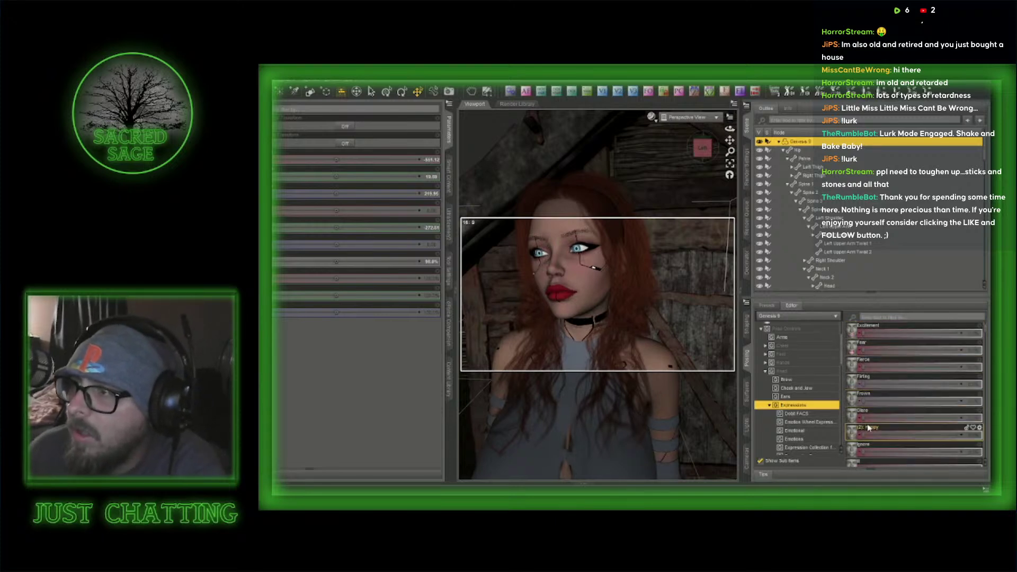
scroll(874, 434, down, 6)
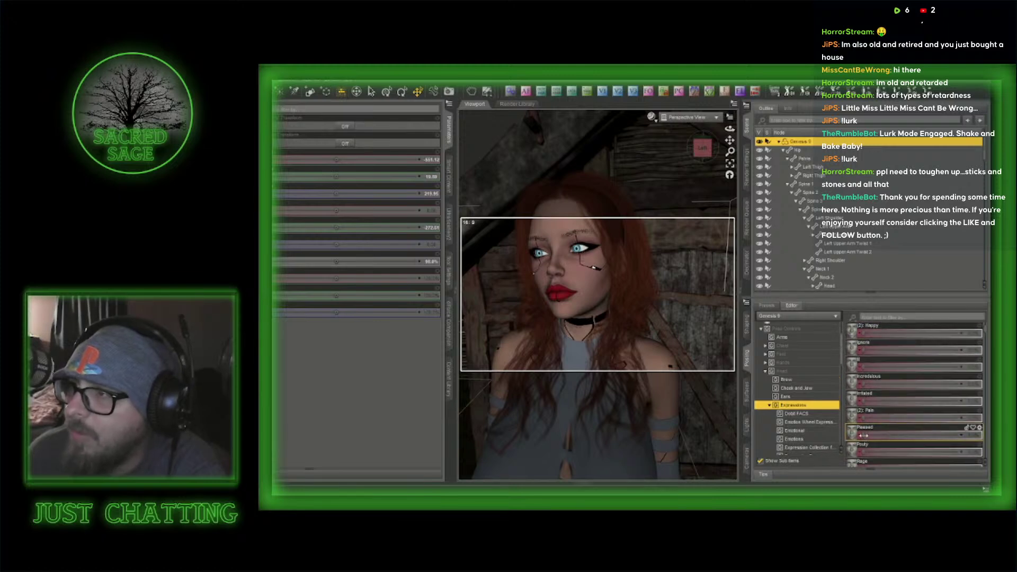
drag(865, 435, 886, 436)
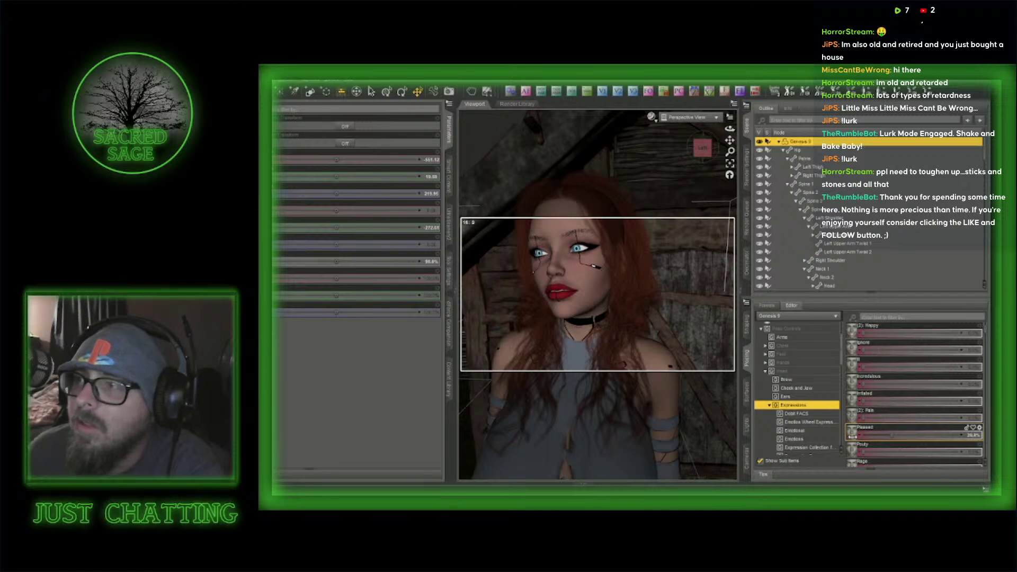
- Search Genesis 9's expressions for "smile" and raise Slight Closed Mouth Smile to about 87%
click(890, 316)
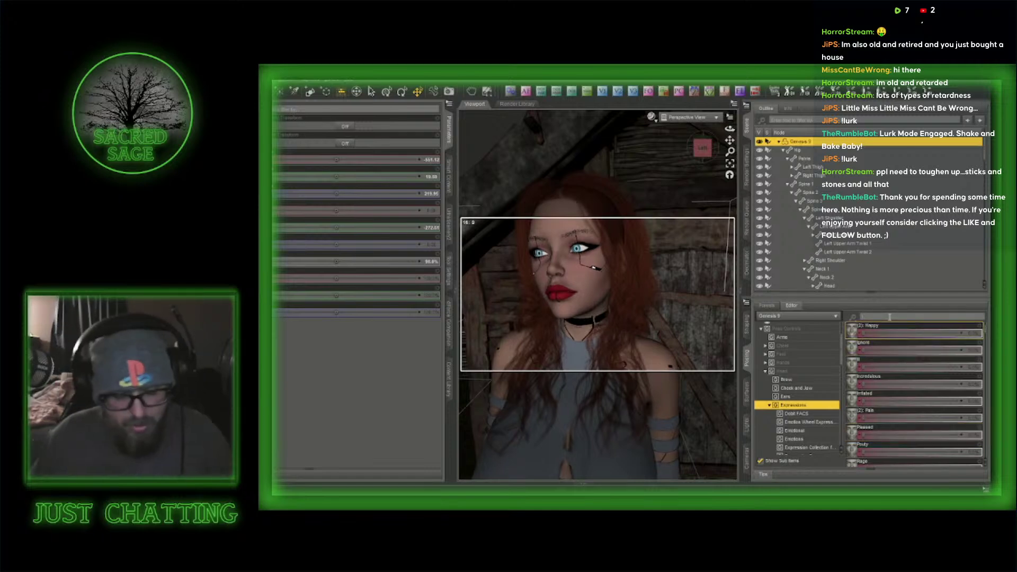
text(smile)
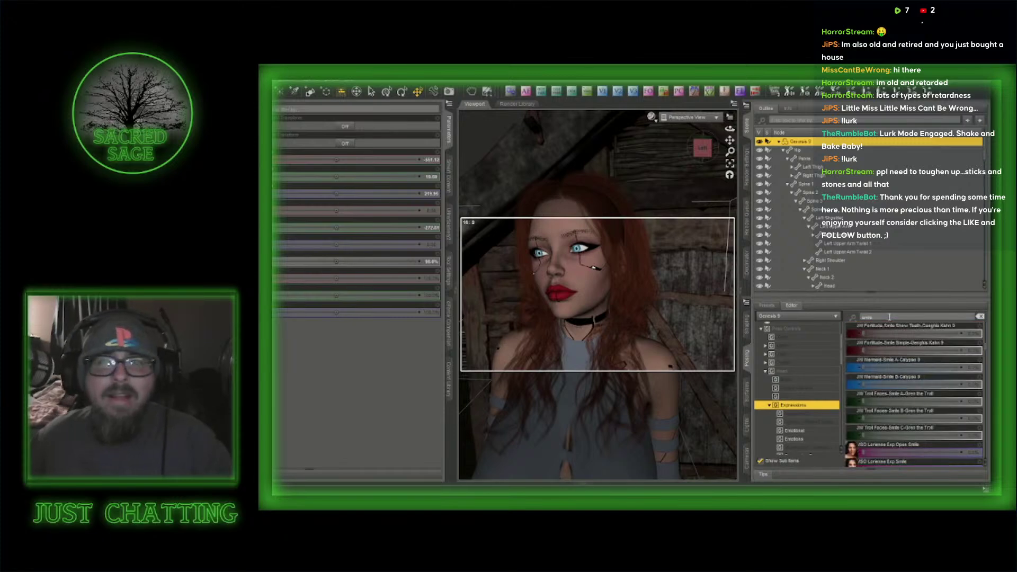
scroll(903, 428, down, 5)
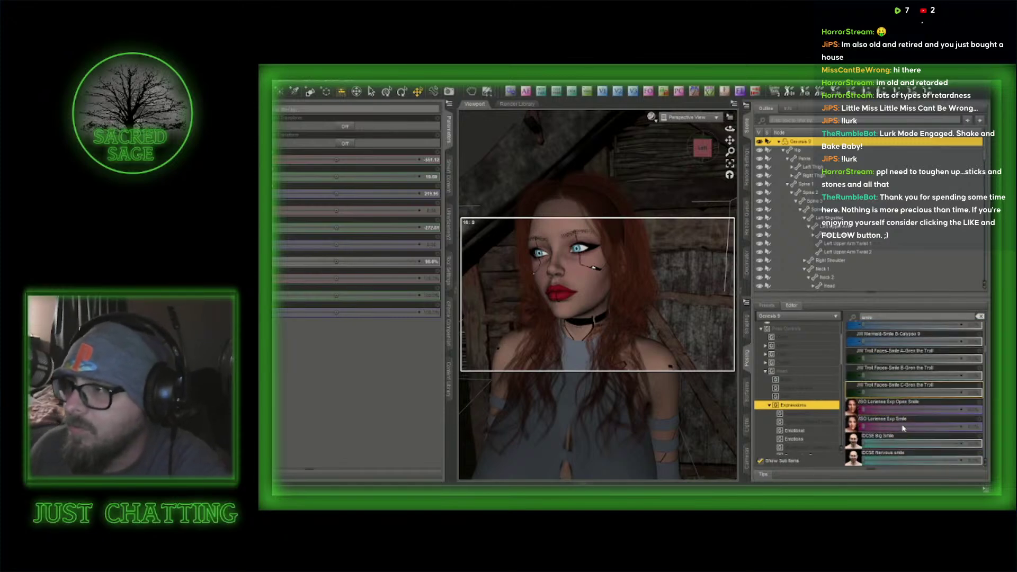
scroll(904, 428, down, 7)
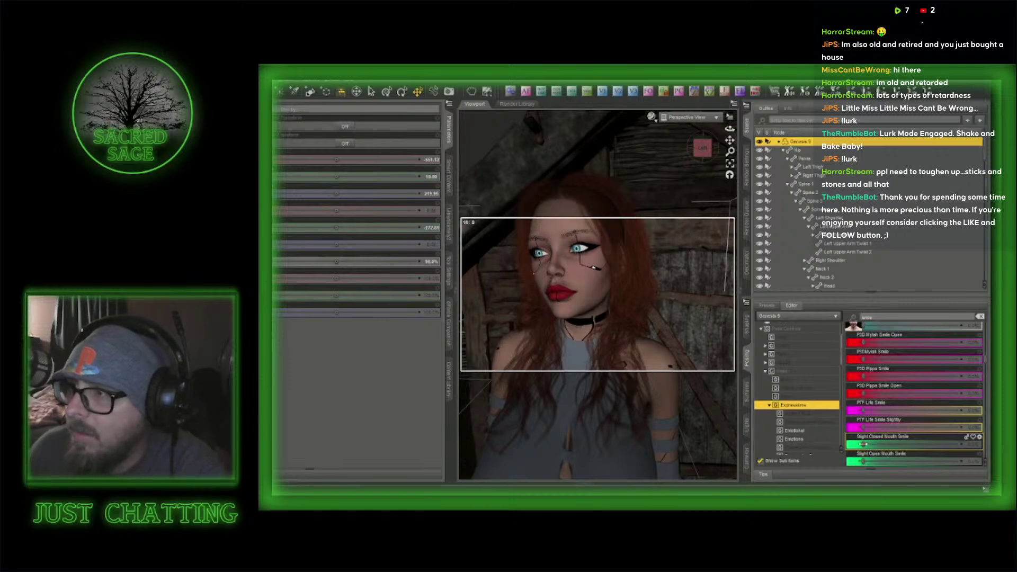
drag(864, 444, 920, 442)
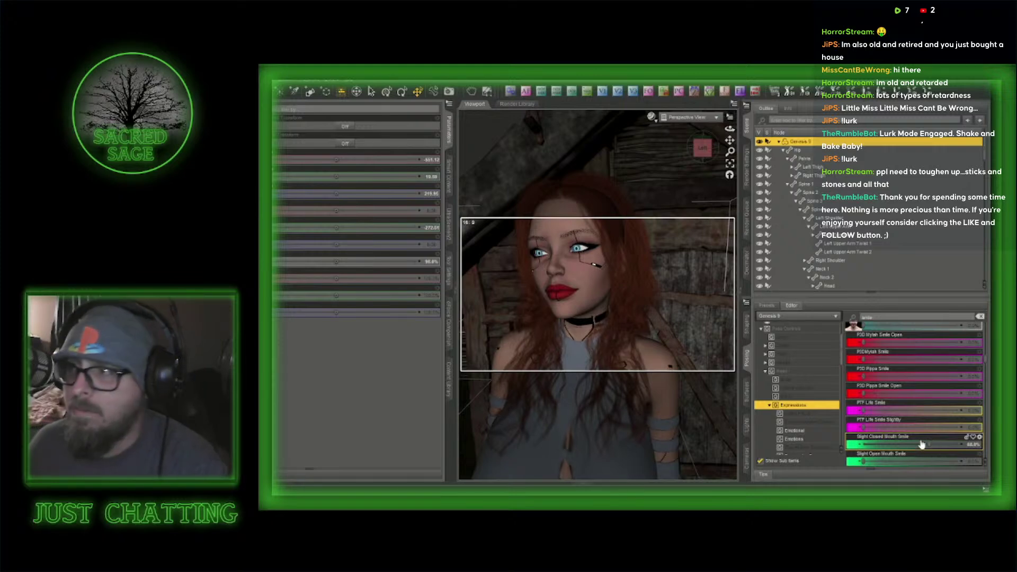
drag(935, 445, 944, 446)
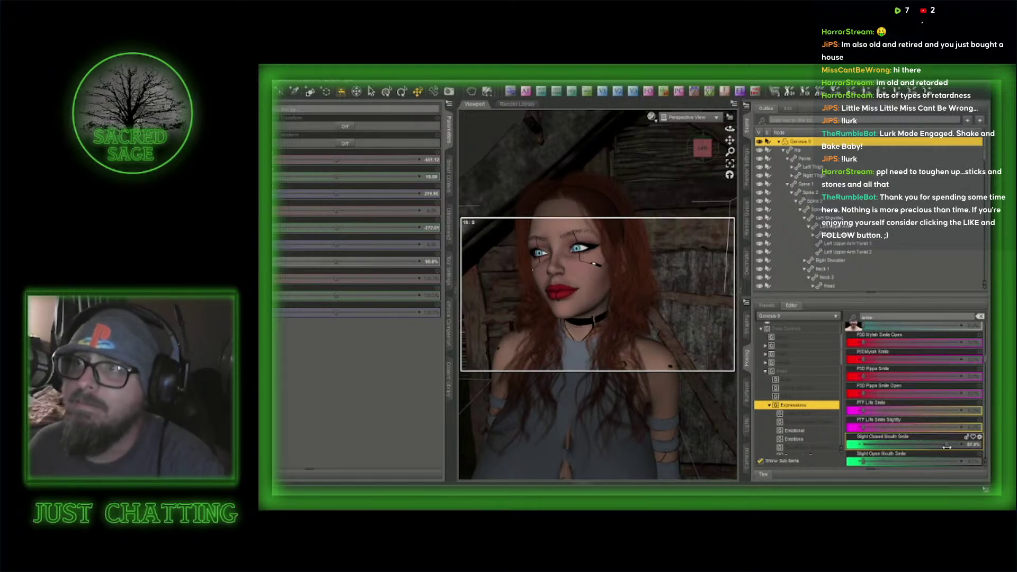
- Pull back from the red-haired Genesis 9 figure's face and view the scene through Camera 2
scroll(943, 451, up, 1)
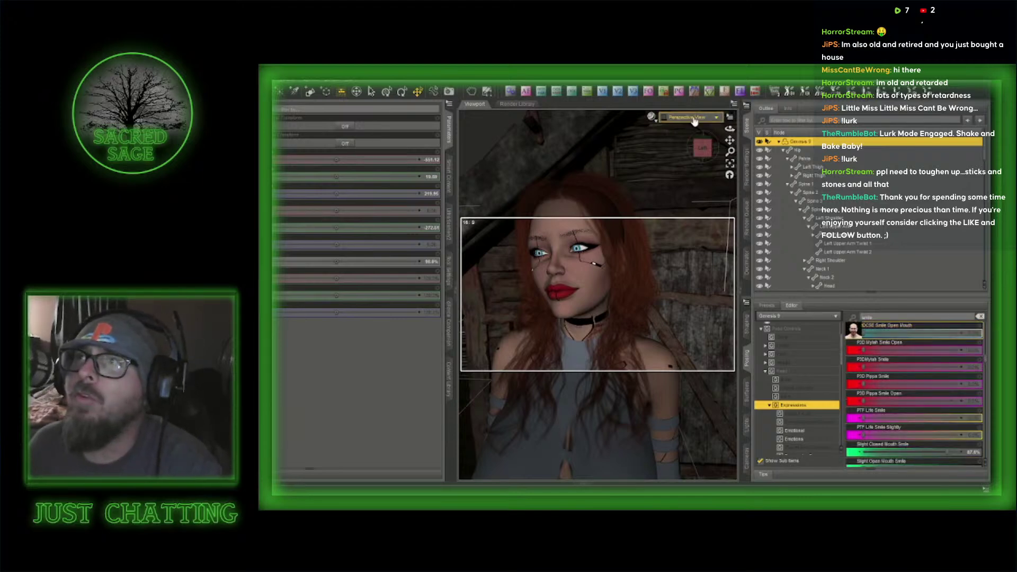
click(695, 124)
click(696, 122)
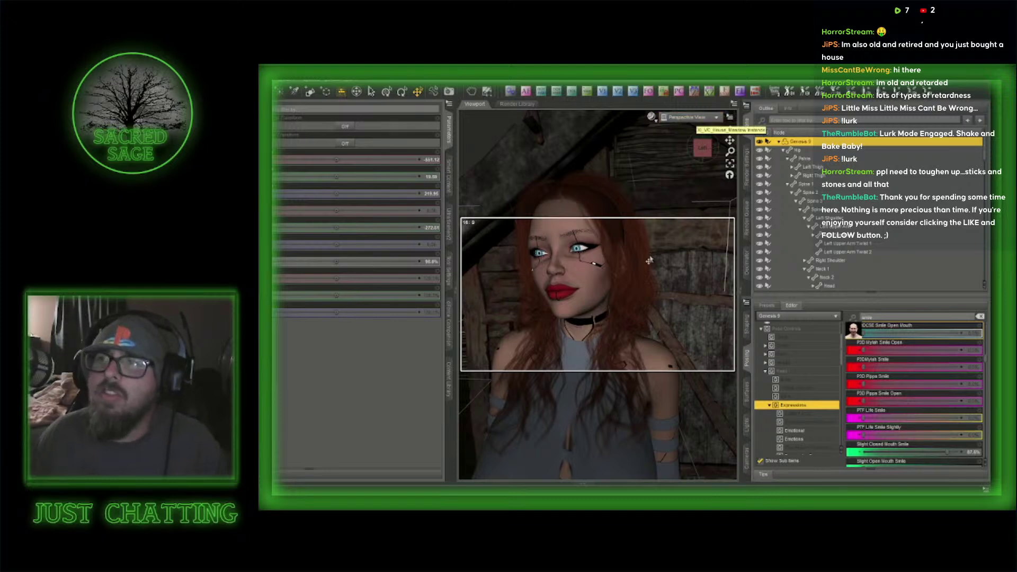
scroll(660, 265, down, 5)
drag(730, 140, 702, 151)
scroll(703, 151, down, 3)
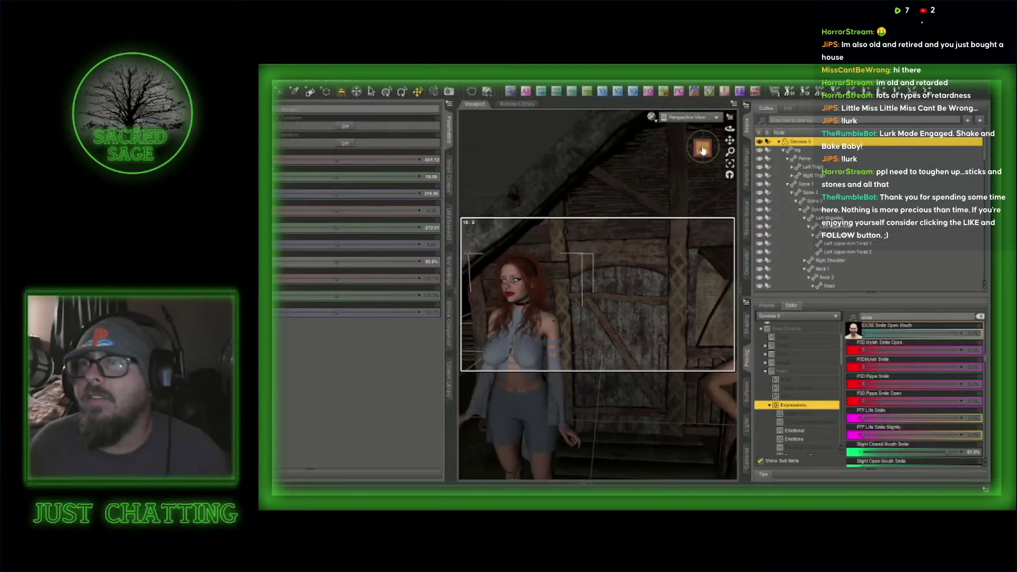
click(694, 122)
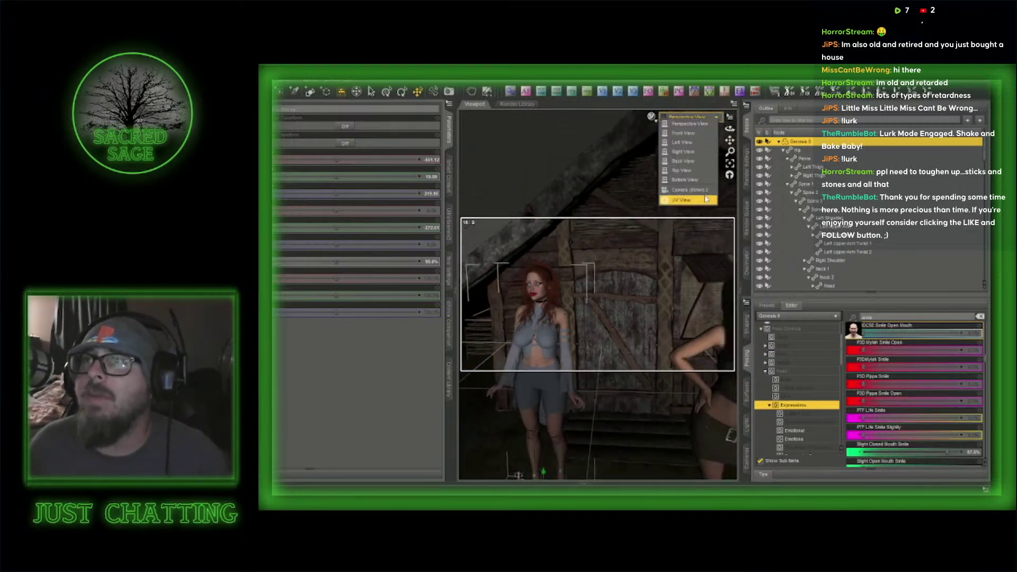
click(693, 199)
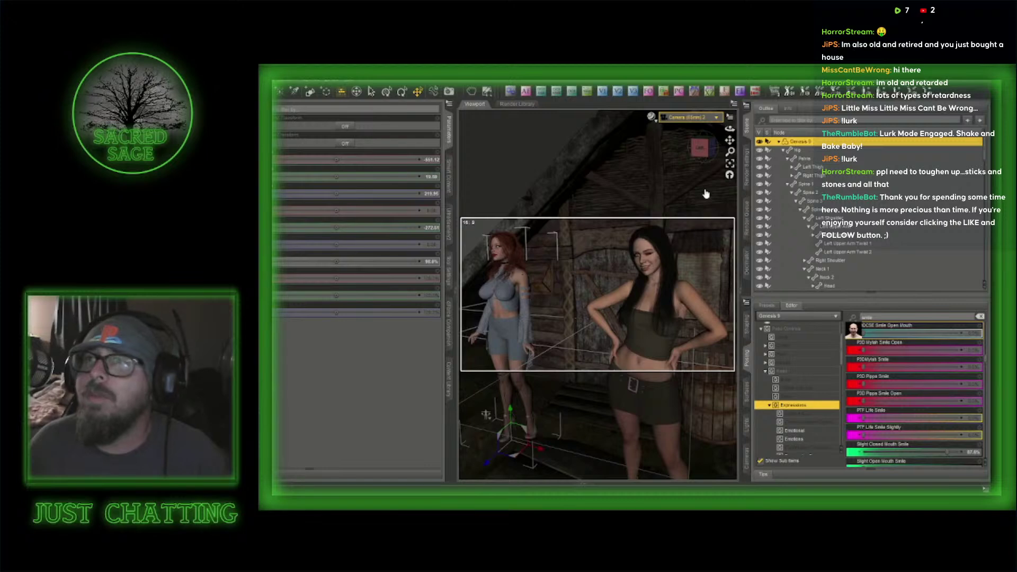
- Select ND Ariel 9 and turn on camera Auto Focus targeting her eyes
click(450, 135)
click(643, 282)
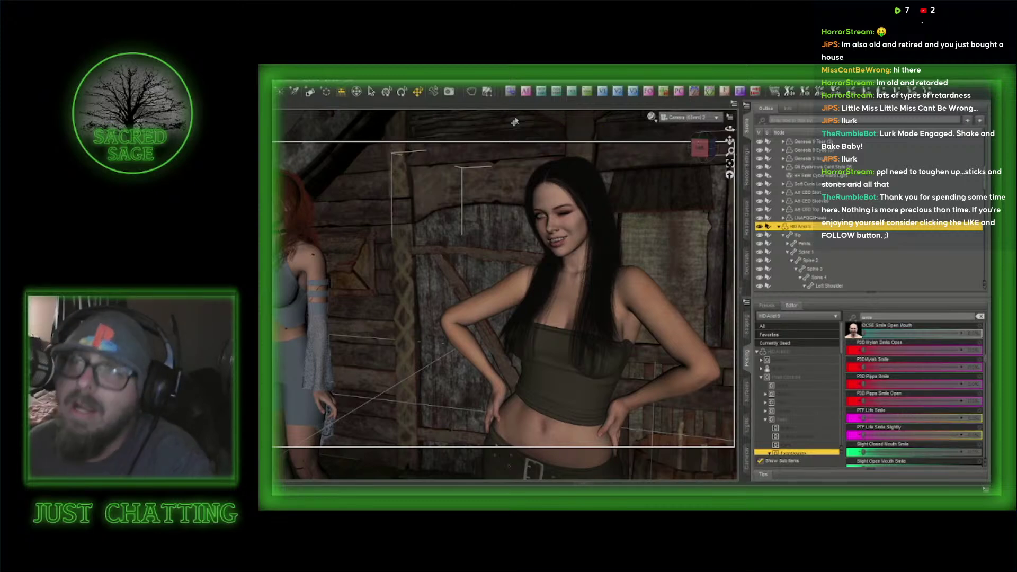
click(526, 92)
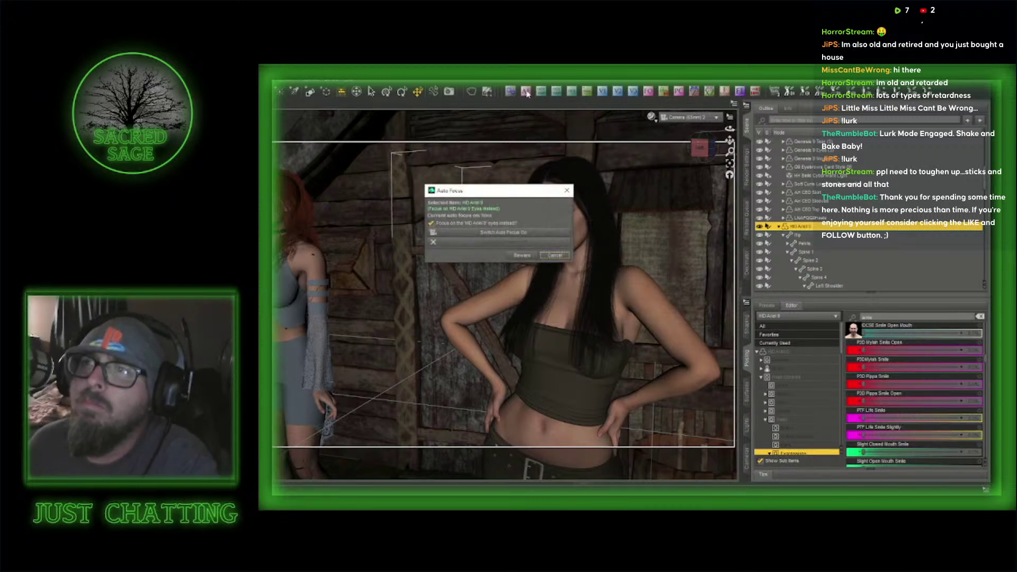
click(527, 233)
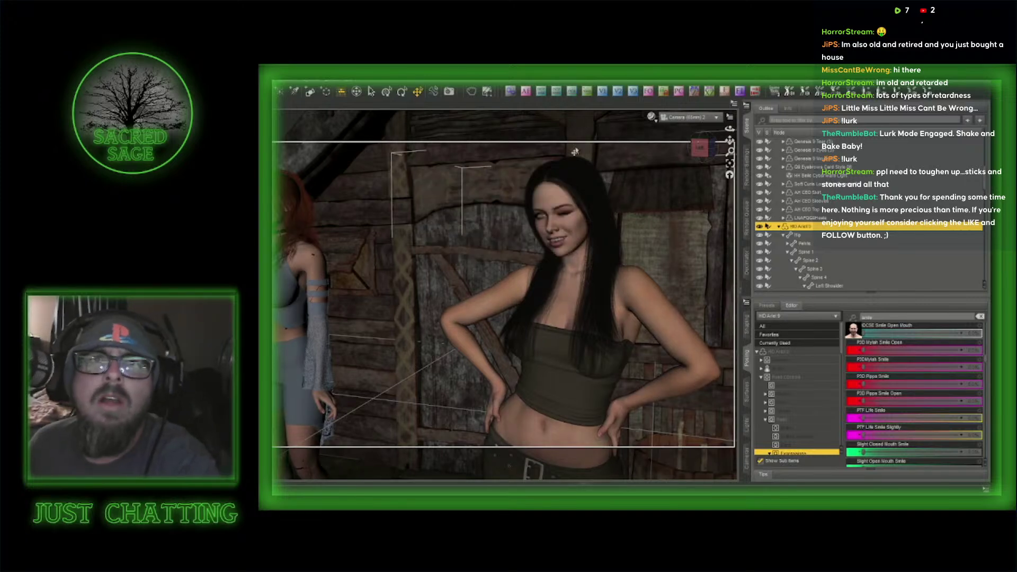
- Preview the focused camera shot in NVIDIA Iray, and return the viewport to Texture Shaded
click(655, 120)
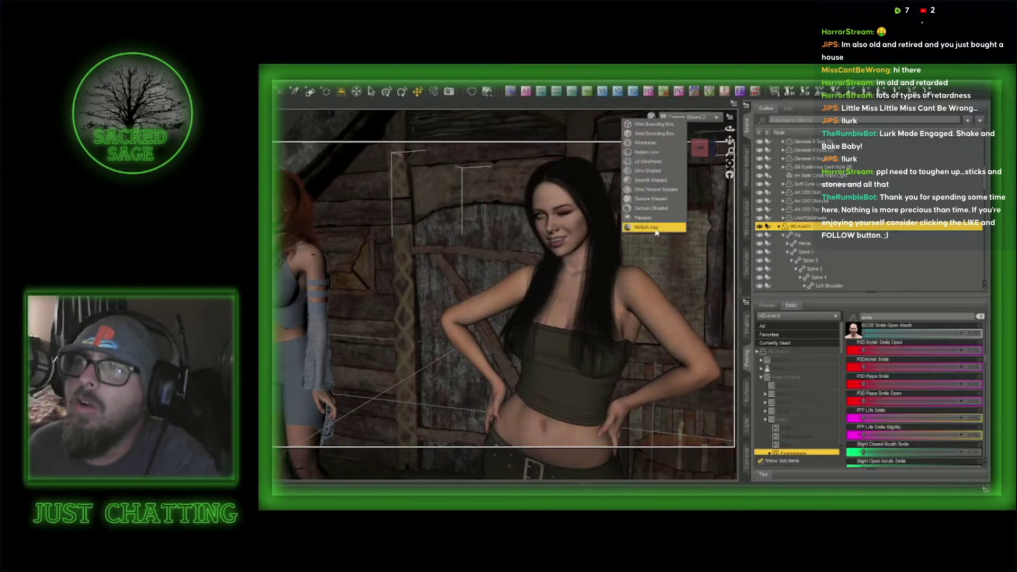
click(655, 227)
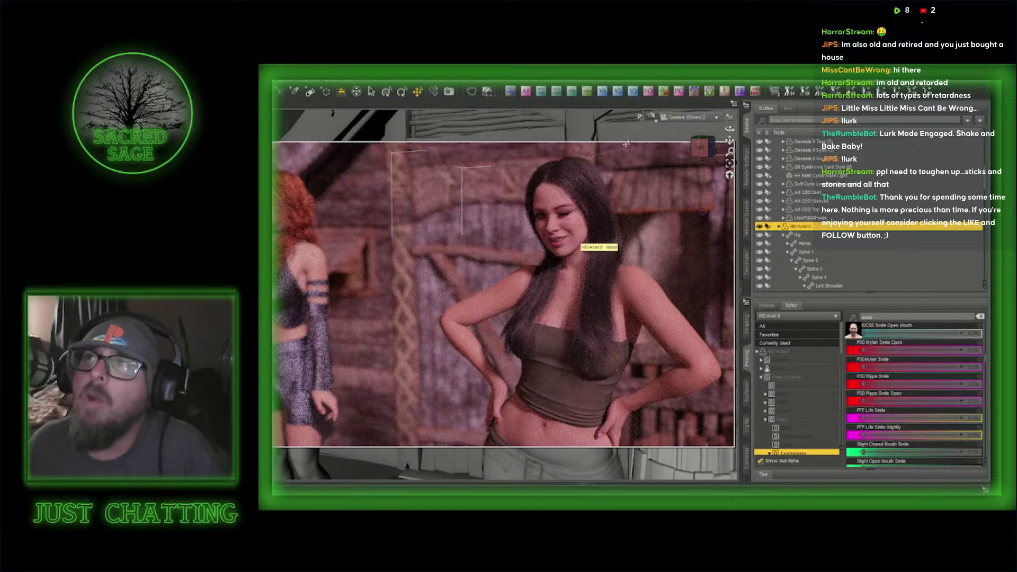
click(653, 117)
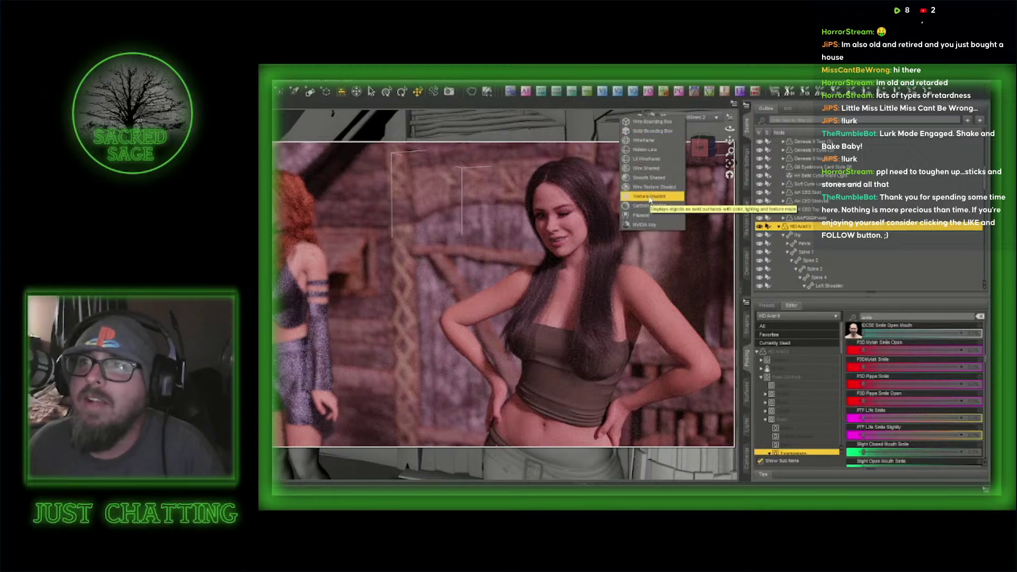
click(650, 197)
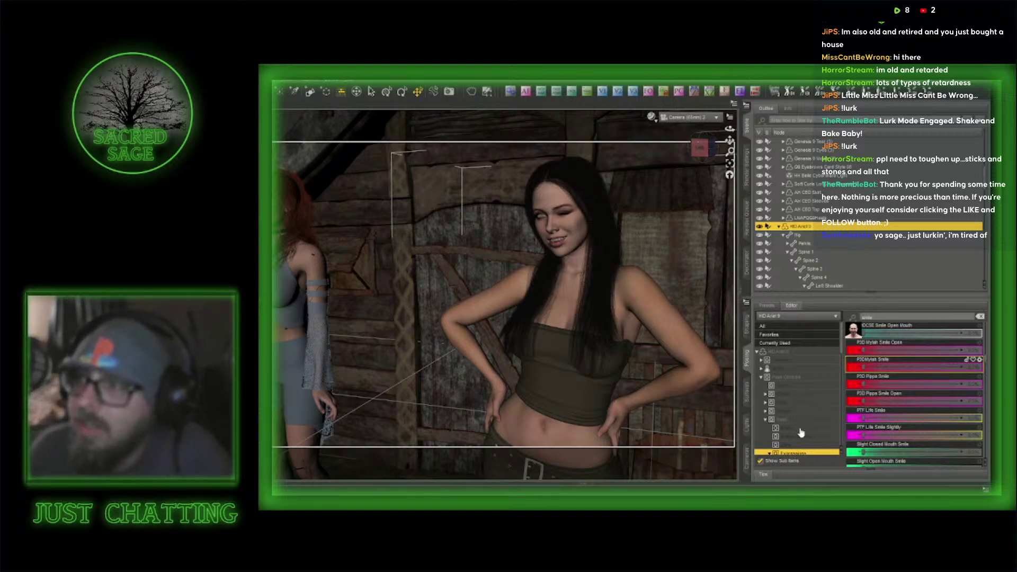
- Clear the "smile" pose filter and show ND Ariel 9's Cheek and Jaw controls
scroll(801, 434, down, 5)
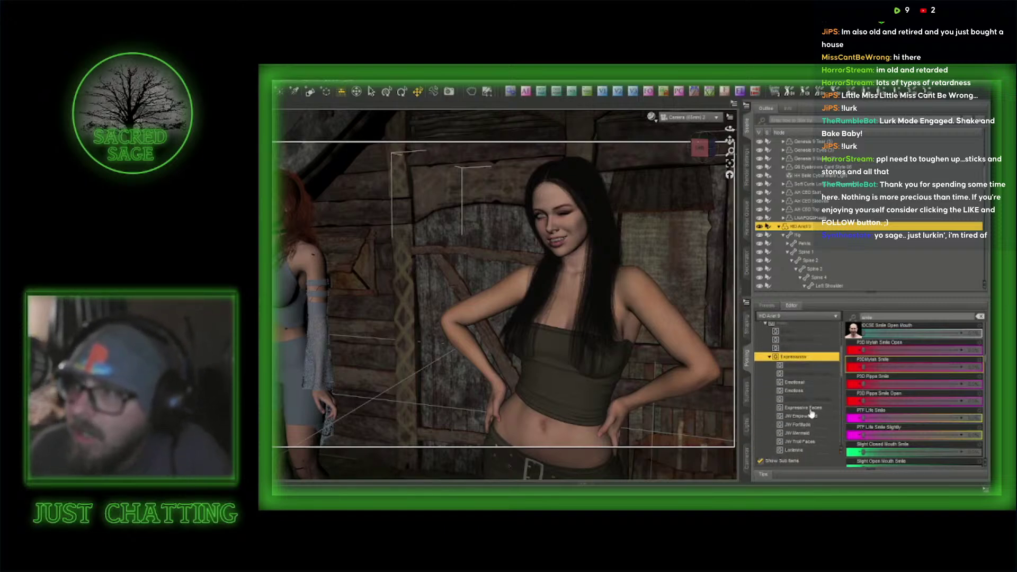
scroll(810, 413, up, 5)
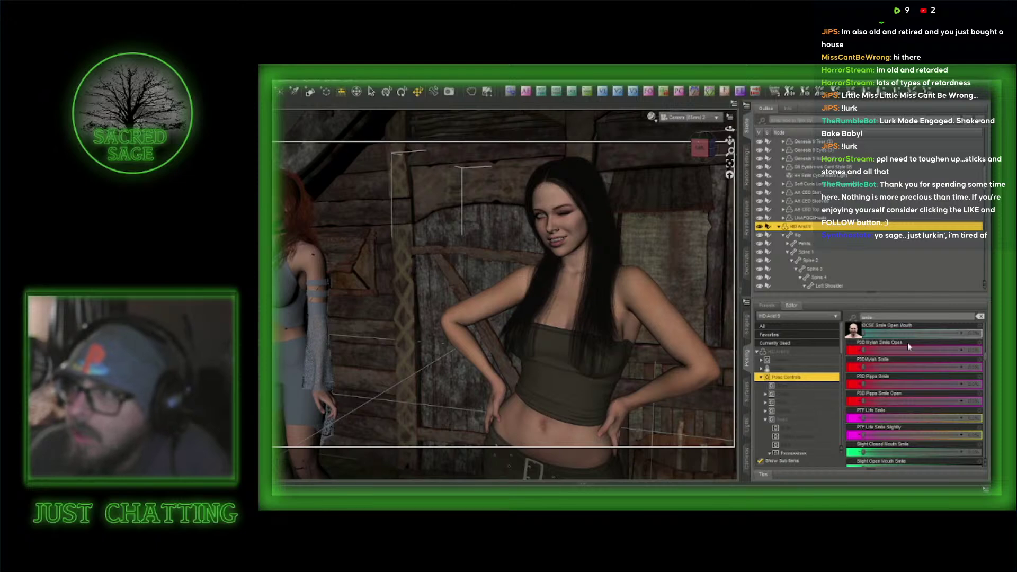
click(980, 316)
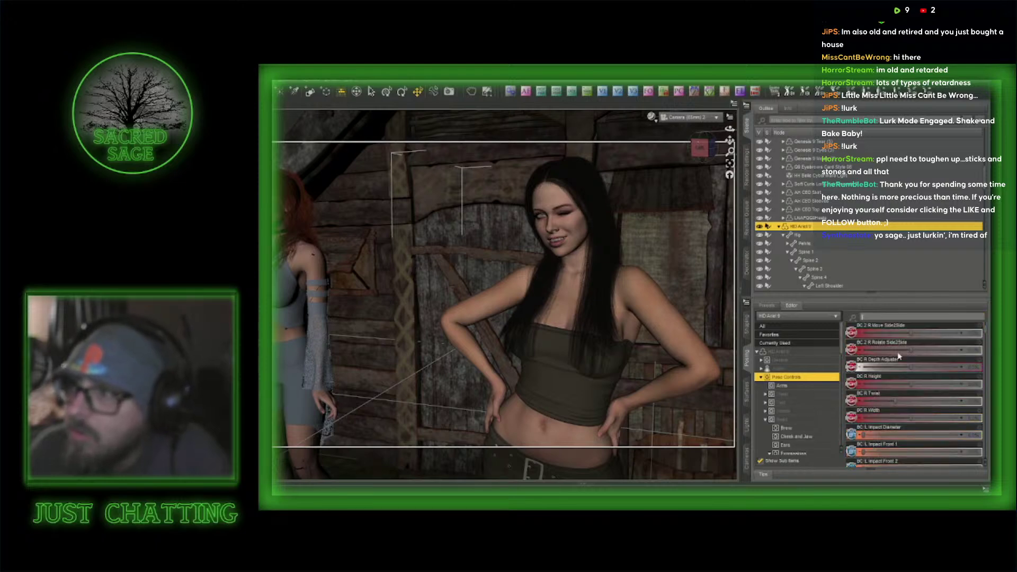
scroll(795, 419, down, 1)
click(804, 413)
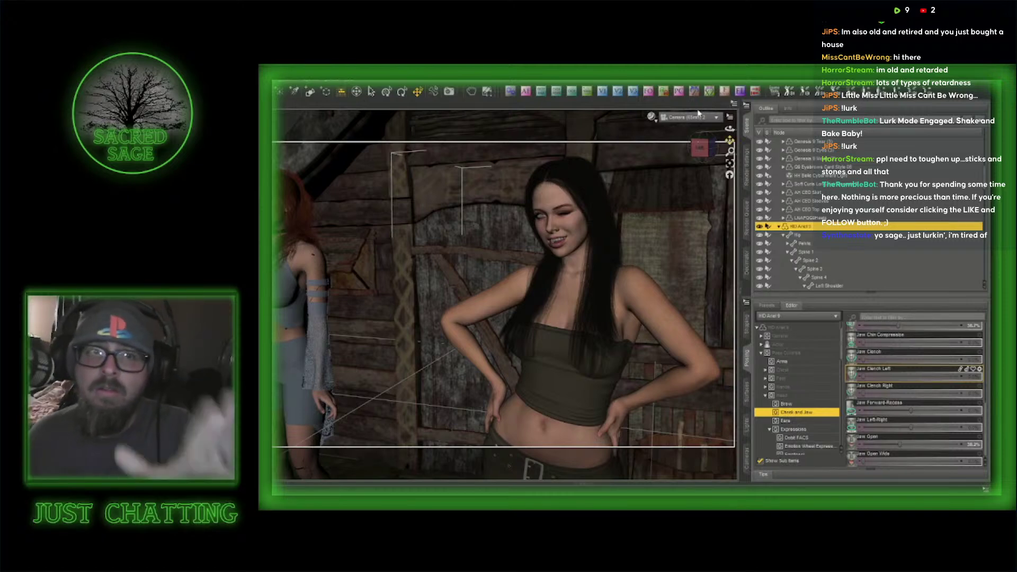
- Preview ND Ariel 9's expression in NVIDIA Iray
click(652, 118)
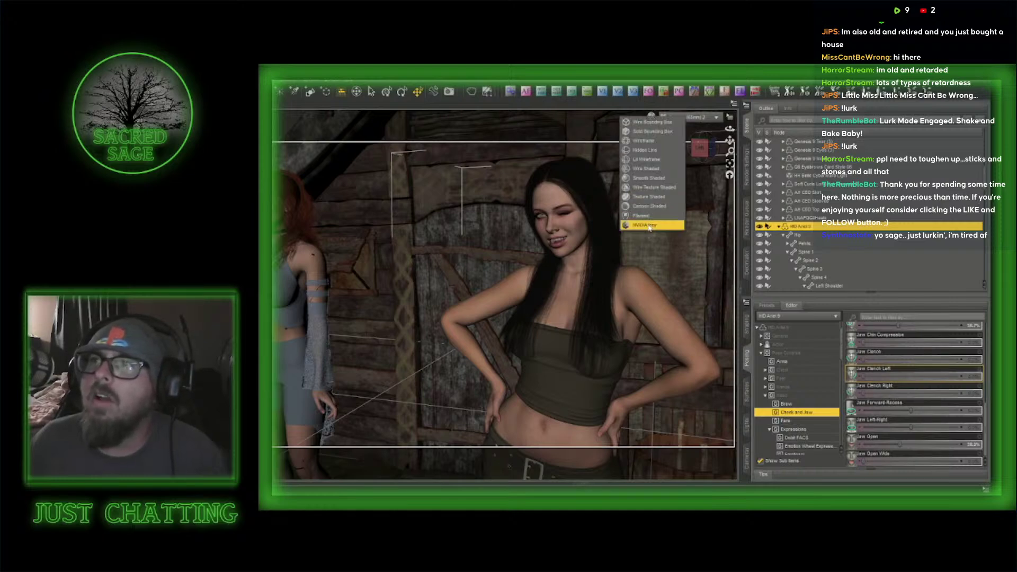
click(649, 227)
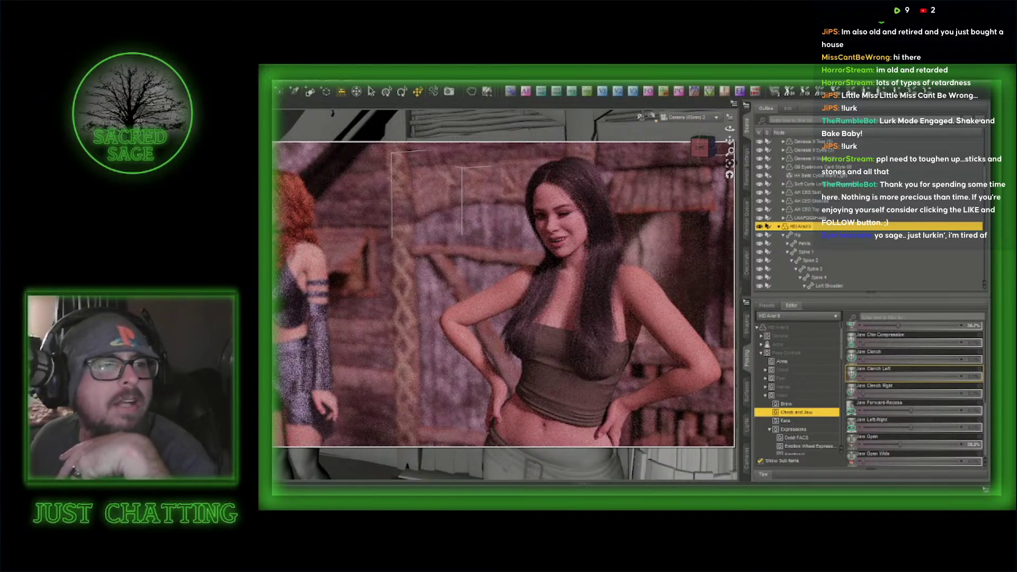
- Switch to the browser to check the Bass Rebels music stream on Rumble, and return to Daz Studio
key(super+d)
key(super+d)
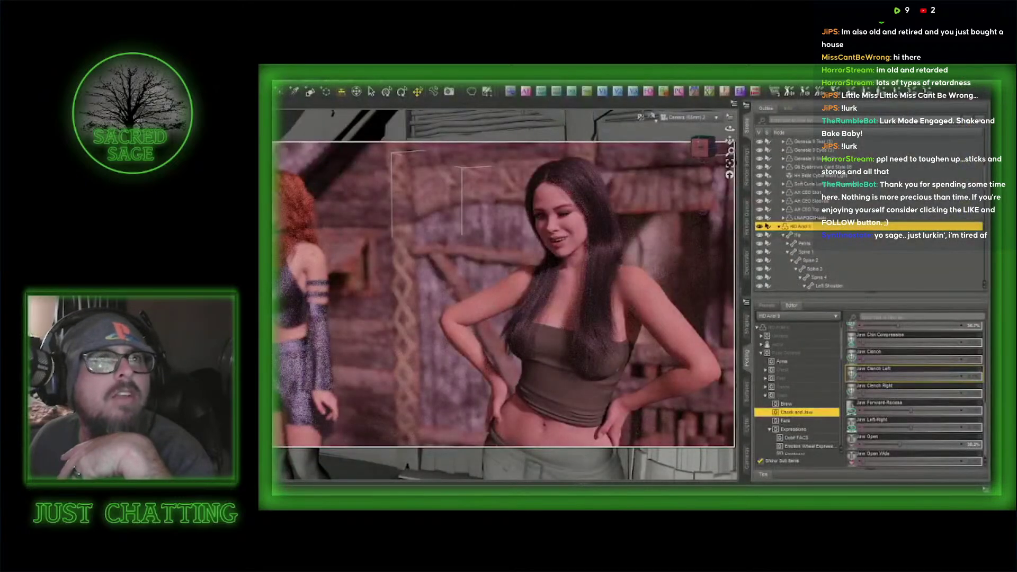
drag(273, 100, 646, 99)
click(830, 98)
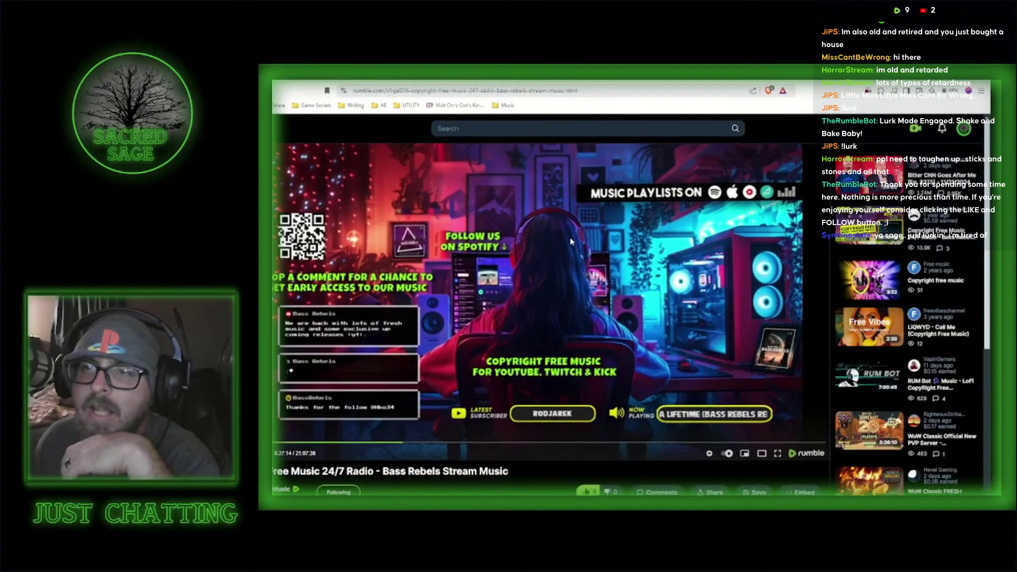
scroll(625, 236, down, 5)
scroll(519, 344, up, 5)
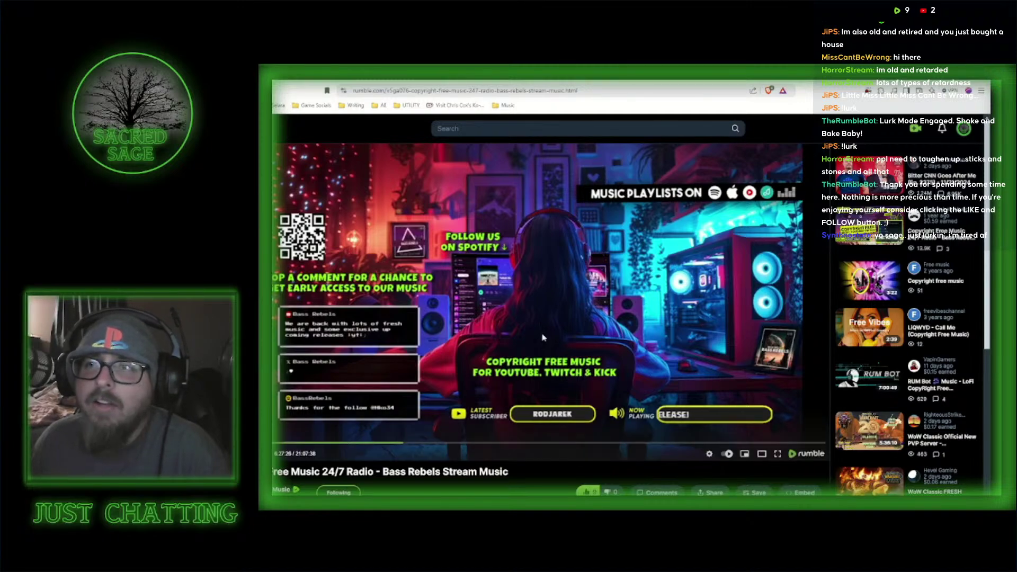
key(alt+Tab)
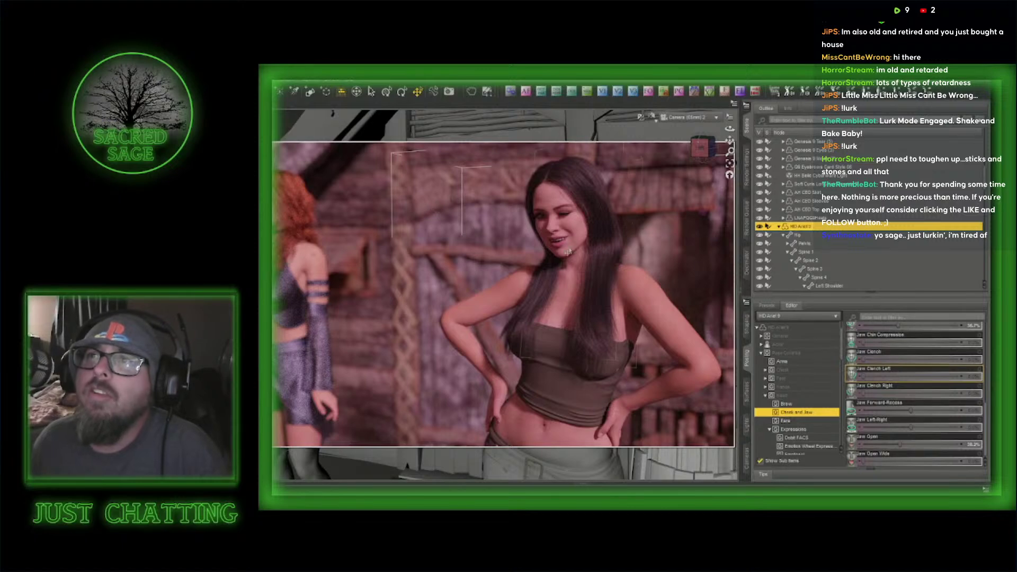
- Return the viewport to Texture Shaded and save the scene as freeroam3_image210 in the freeroam3 folder
click(651, 120)
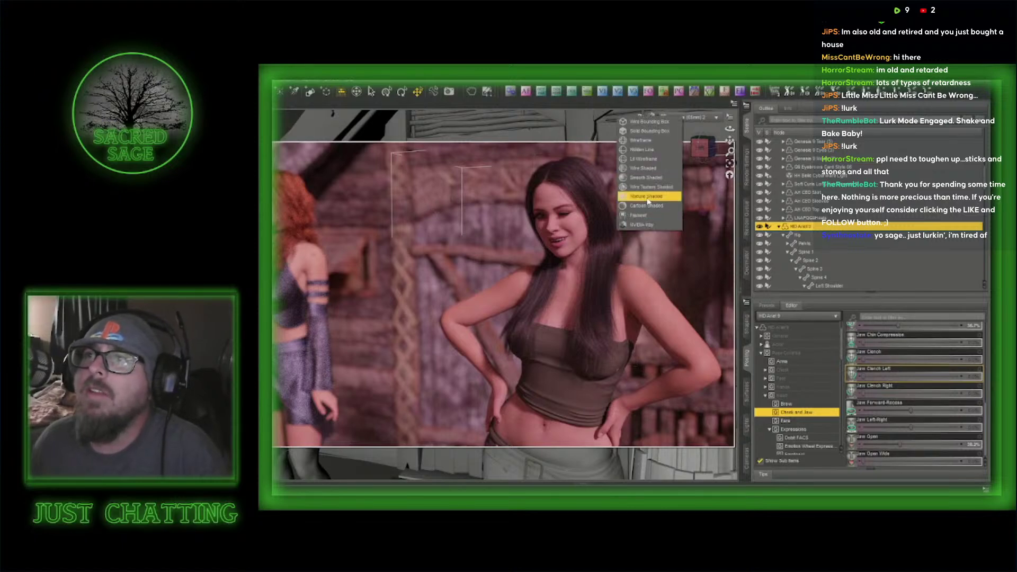
click(648, 198)
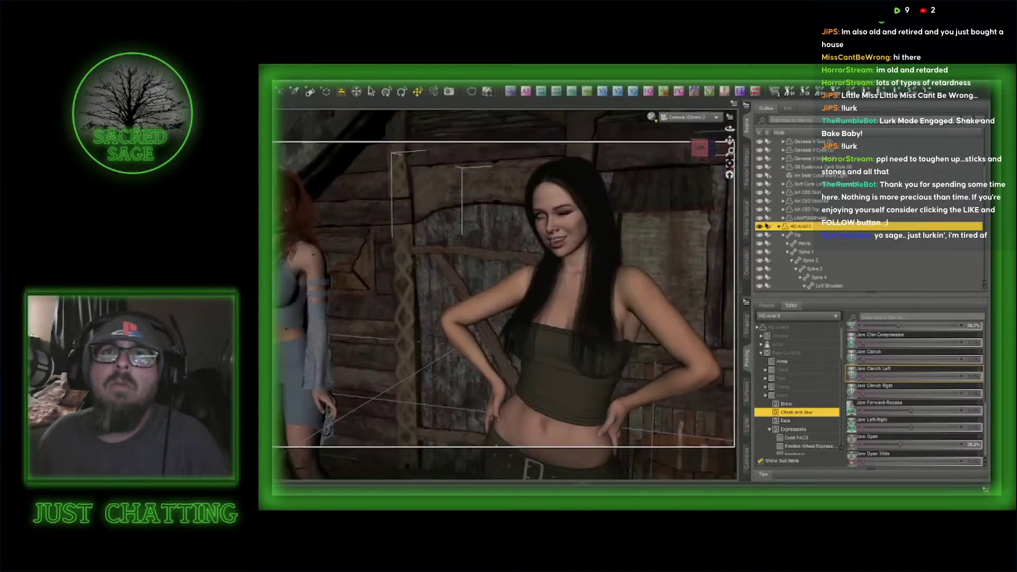
click(309, 141)
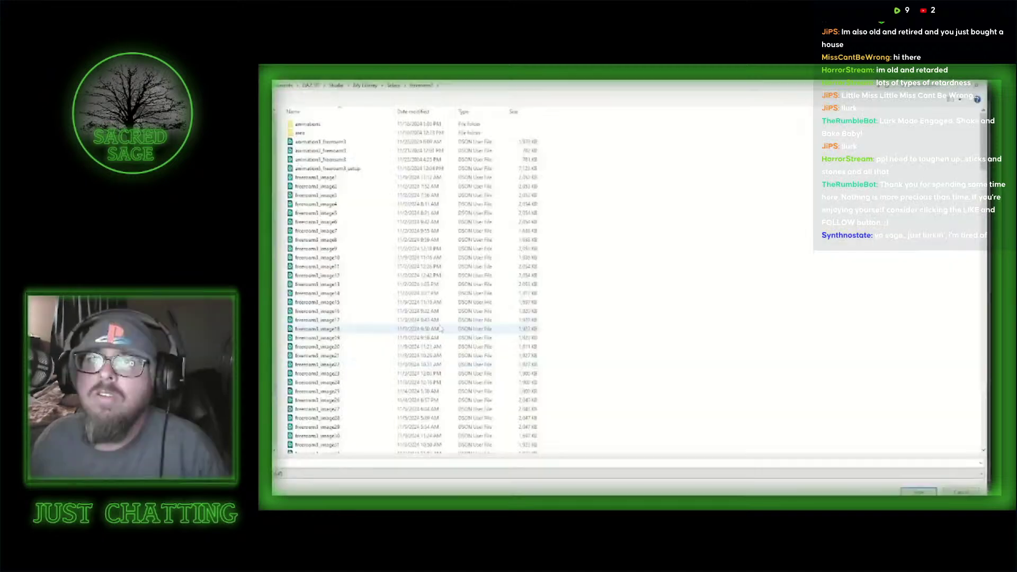
scroll(401, 424, down, 15)
scroll(400, 423, down, 20)
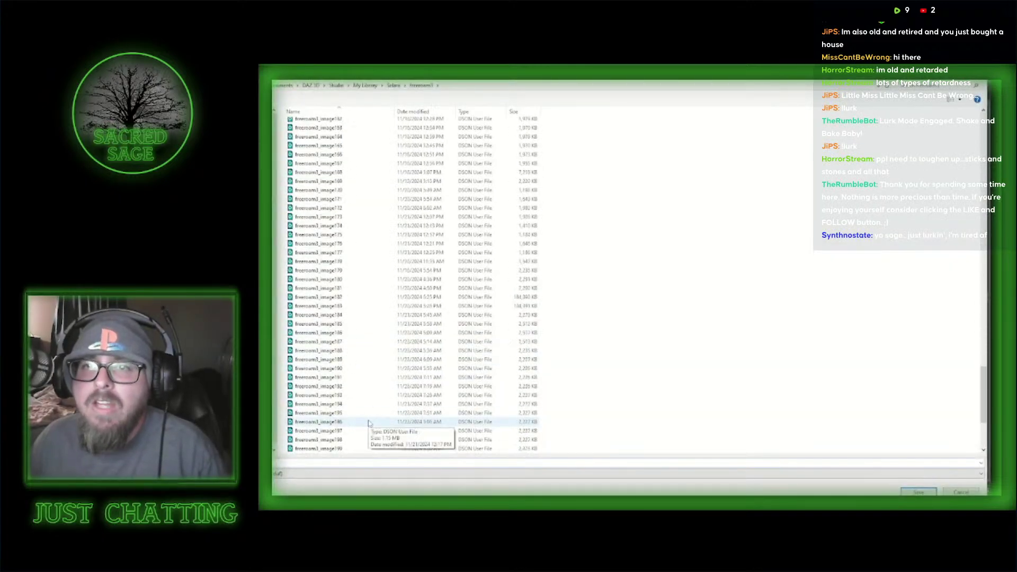
click(323, 403)
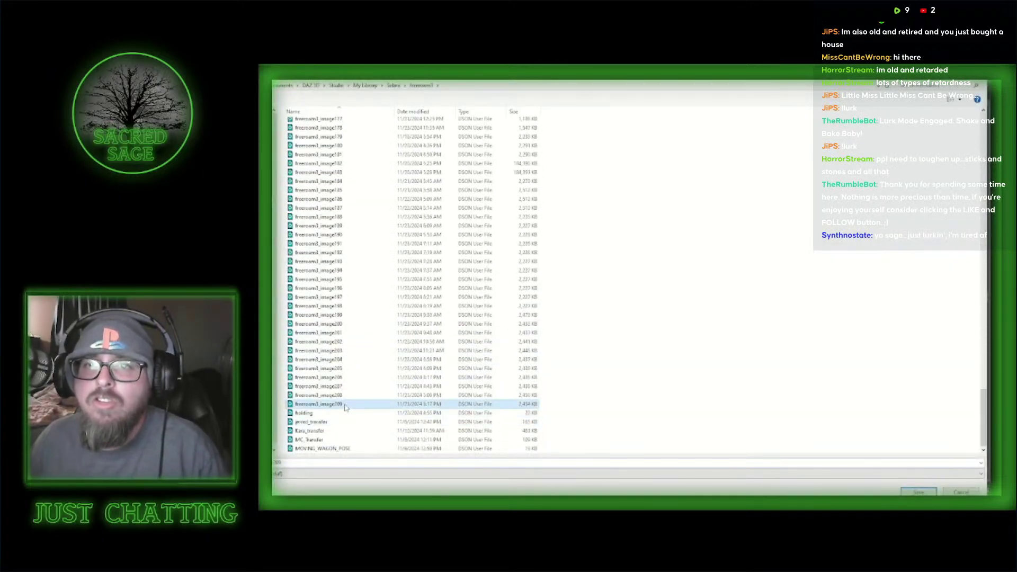
click(290, 463)
key(BackSpace)
key(BackSpace)
text(10)
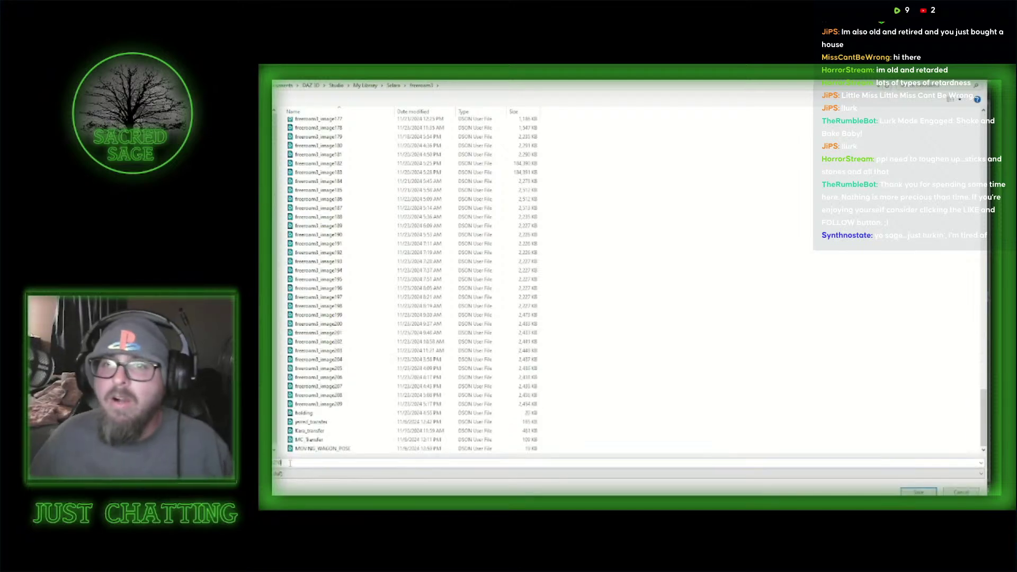
click(918, 491)
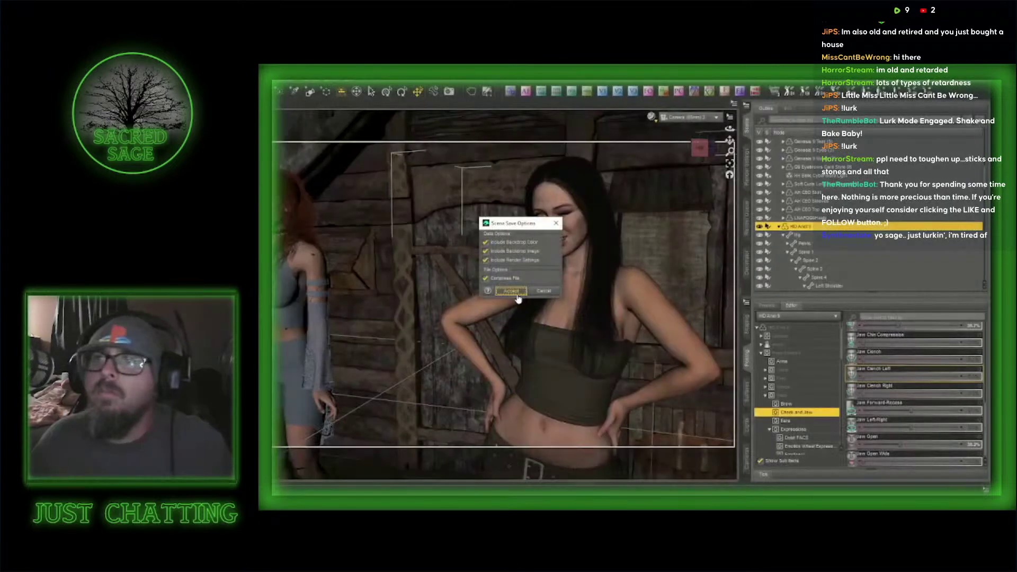
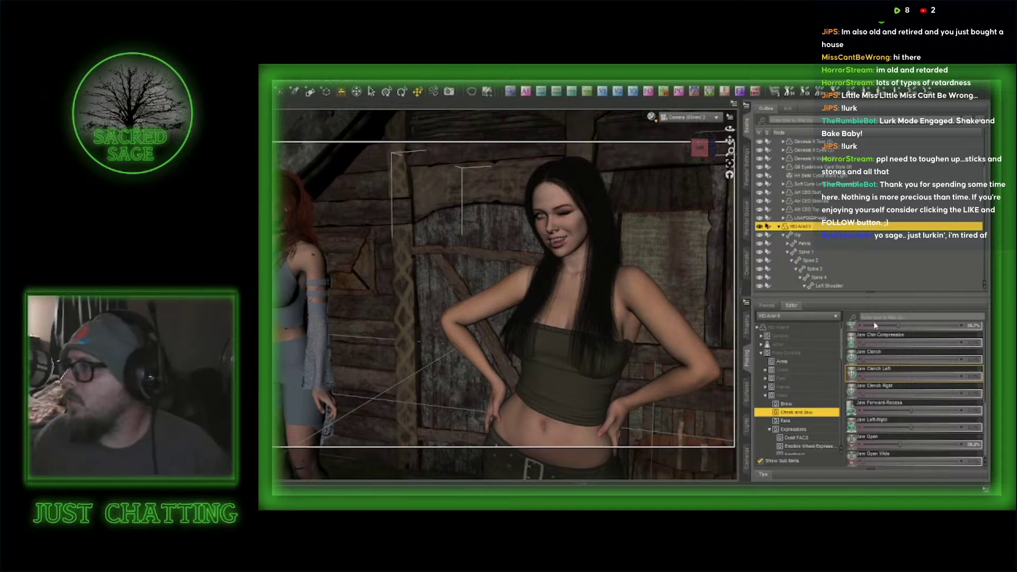
- Switch the viewport to Perspective View and select the whole ND Ariel 9 figure
click(655, 321)
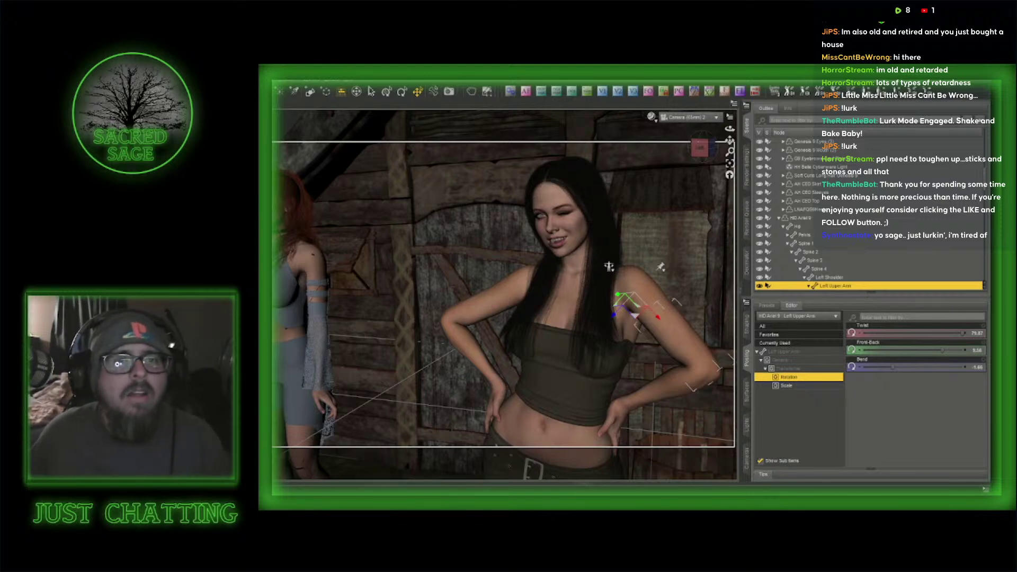
click(687, 117)
click(691, 139)
drag(702, 146, 705, 151)
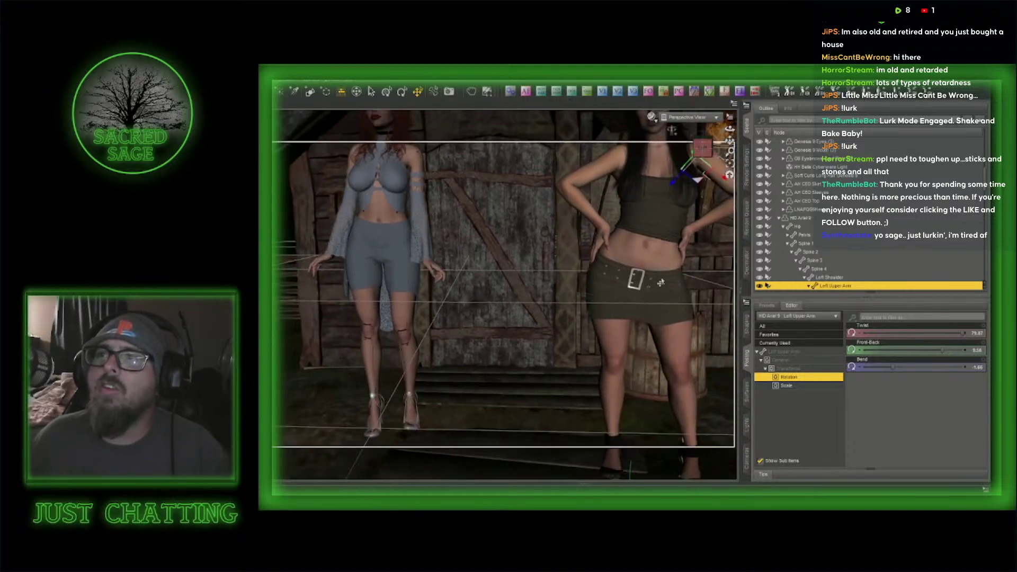
click(661, 283)
click(275, 318)
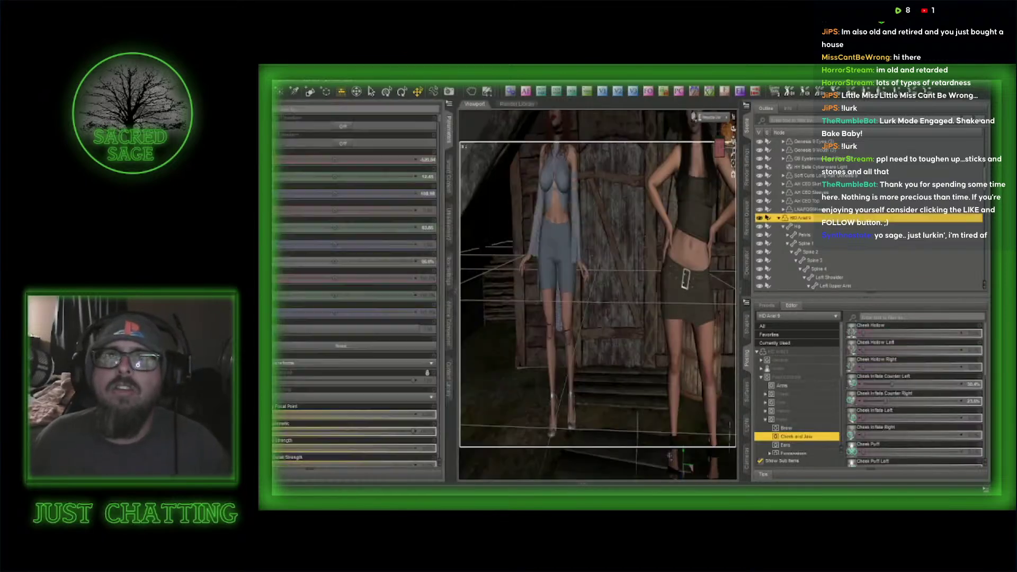
- Apply a standing pose with lowered arms from the Genesis 8 Female pose set to ND Ariel 9 and turn her towards the redhead
click(448, 172)
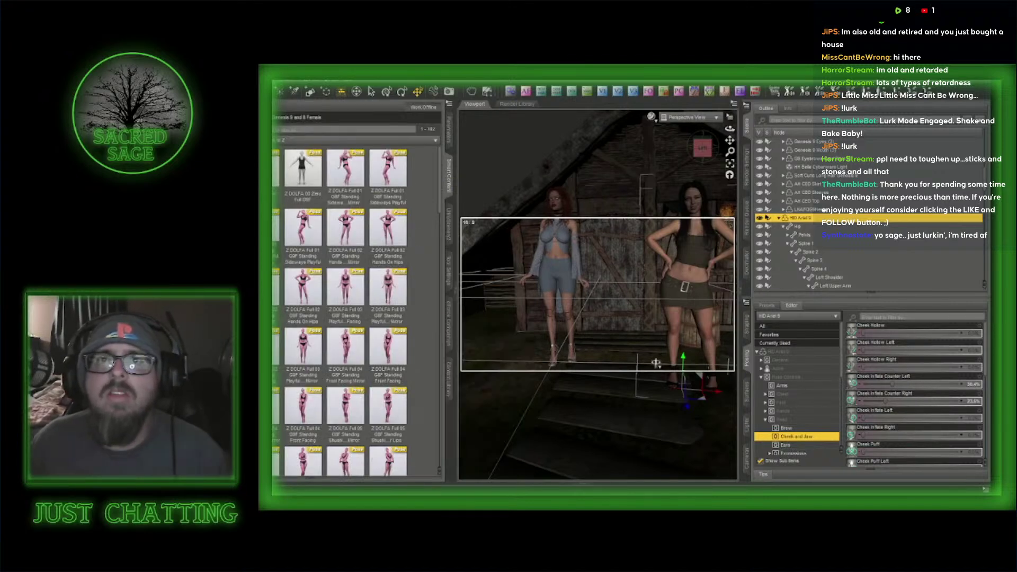
click(274, 117)
click(328, 470)
click(356, 471)
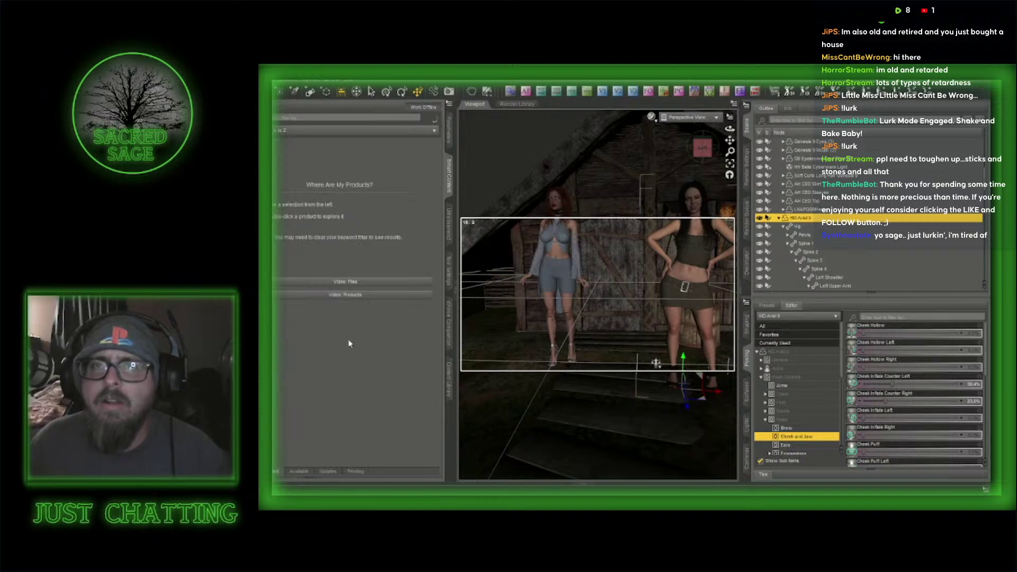
click(299, 470)
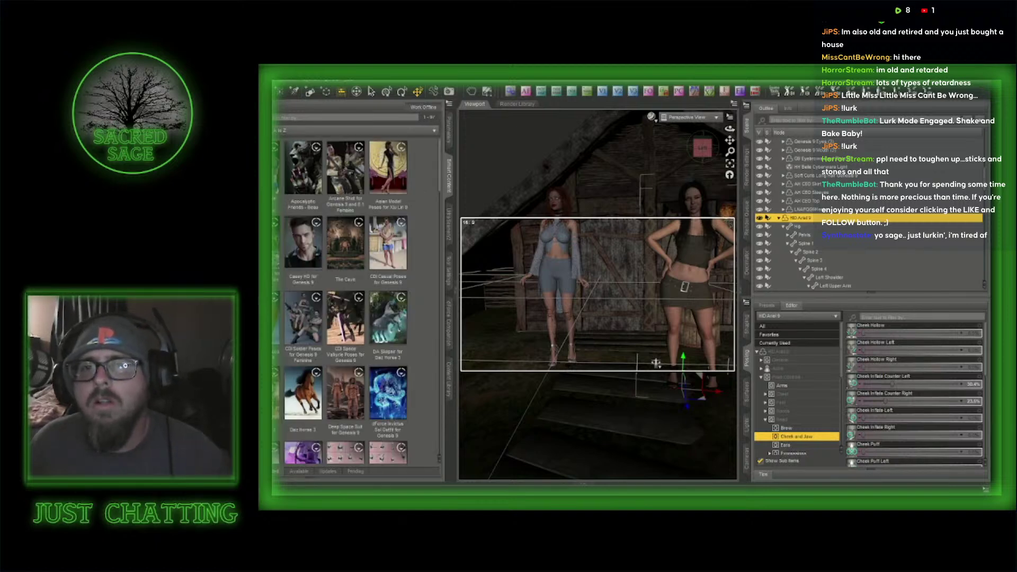
scroll(339, 366, down, 15)
double_click(360, 343)
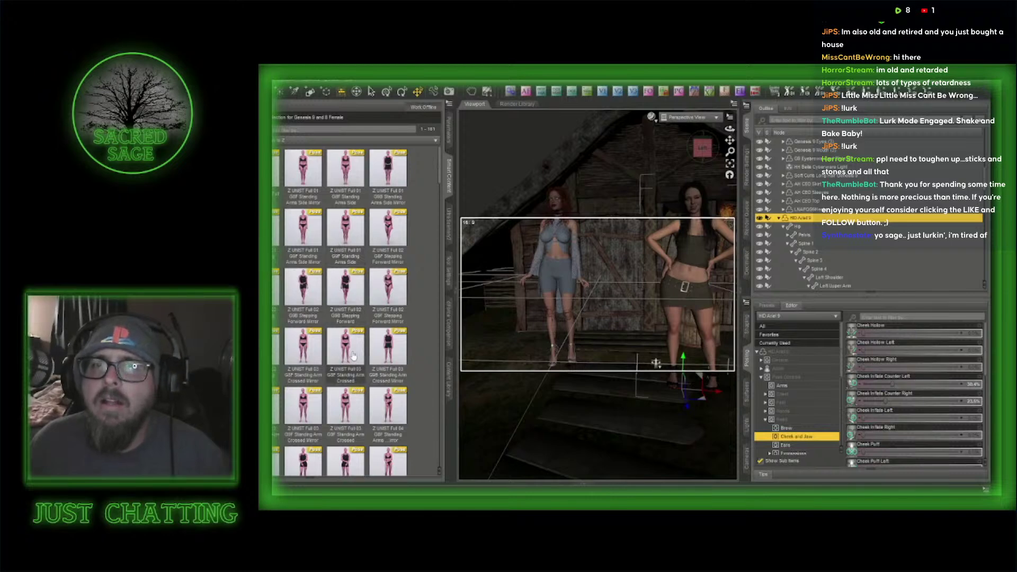
mouse_move(345, 347)
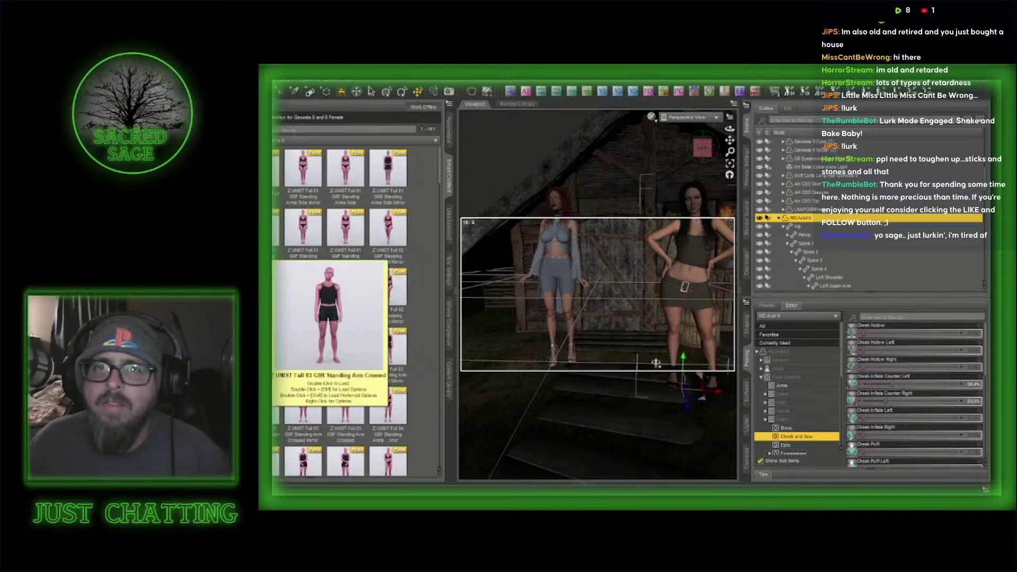
double_click(345, 347)
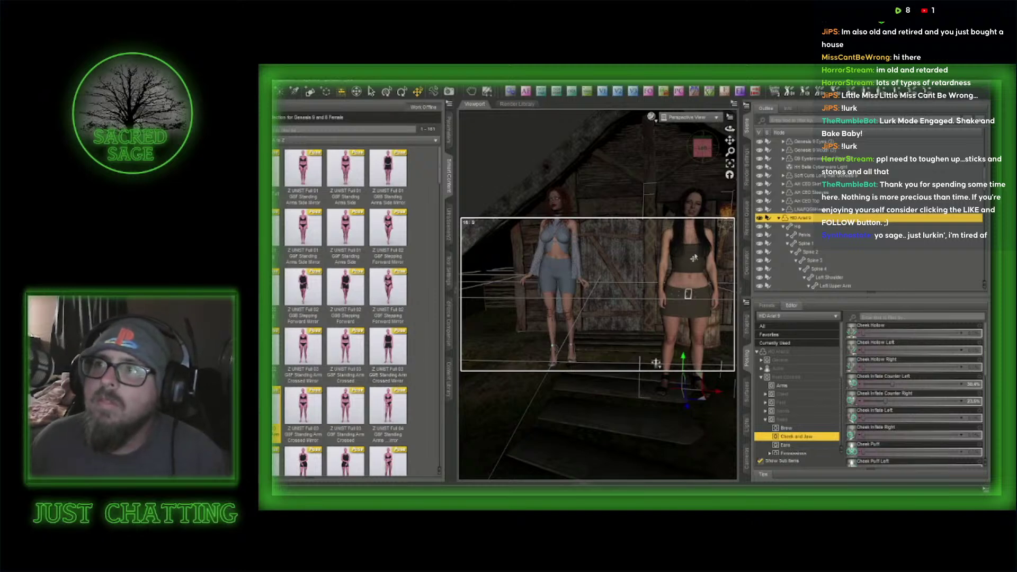
click(402, 91)
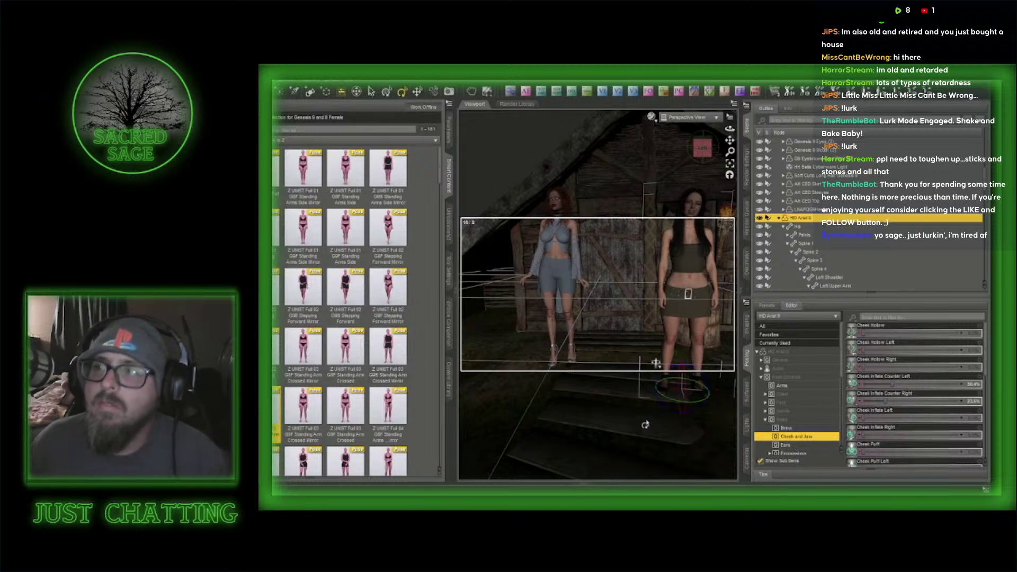
drag(699, 406, 668, 408)
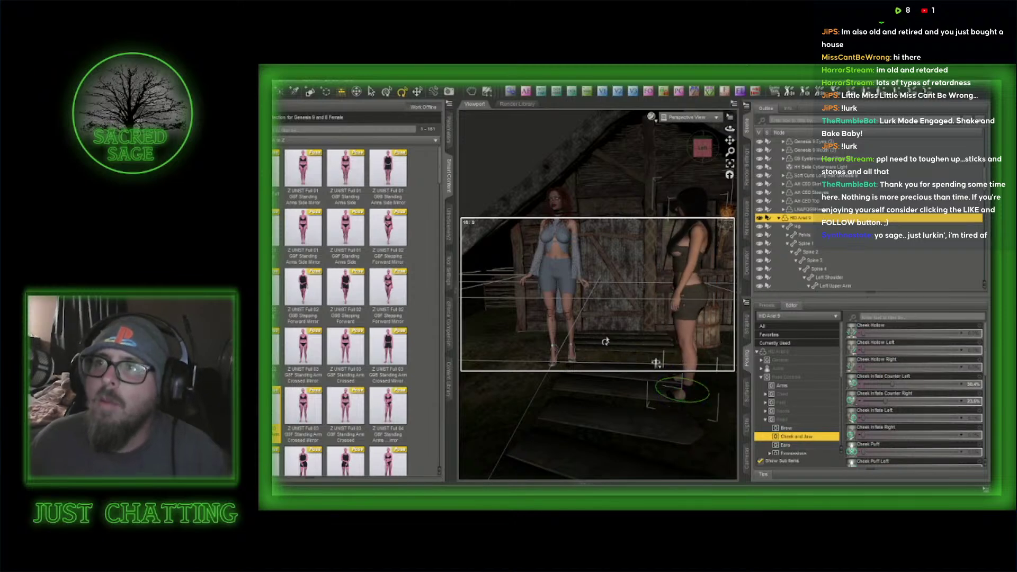
- Apply the Full 04 Standing Arms Crossed pose to the red-haired Genesis 9 figure and turn her to face ND Ariel 9
click(566, 263)
scroll(366, 384, down, 3)
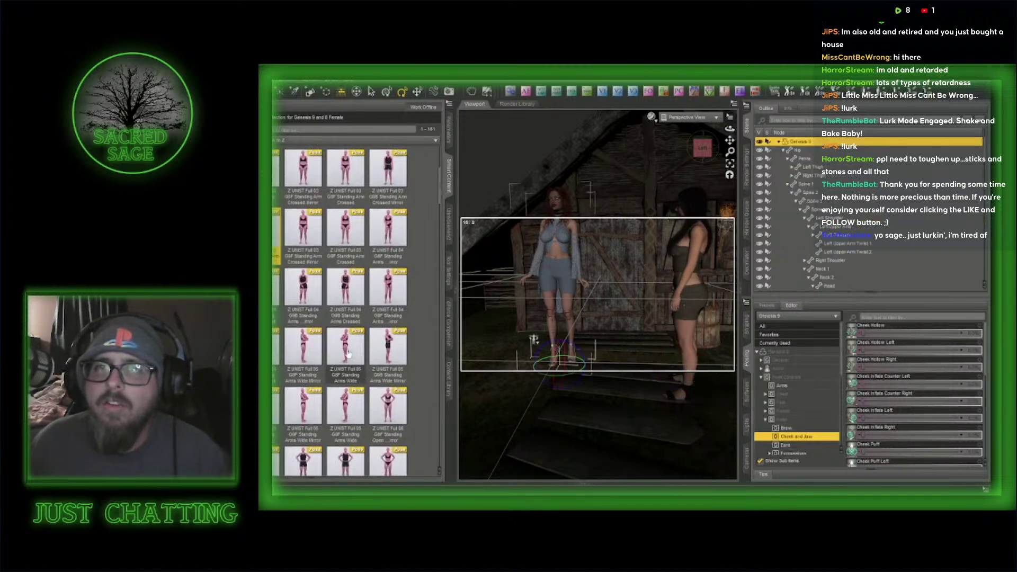
double_click(352, 292)
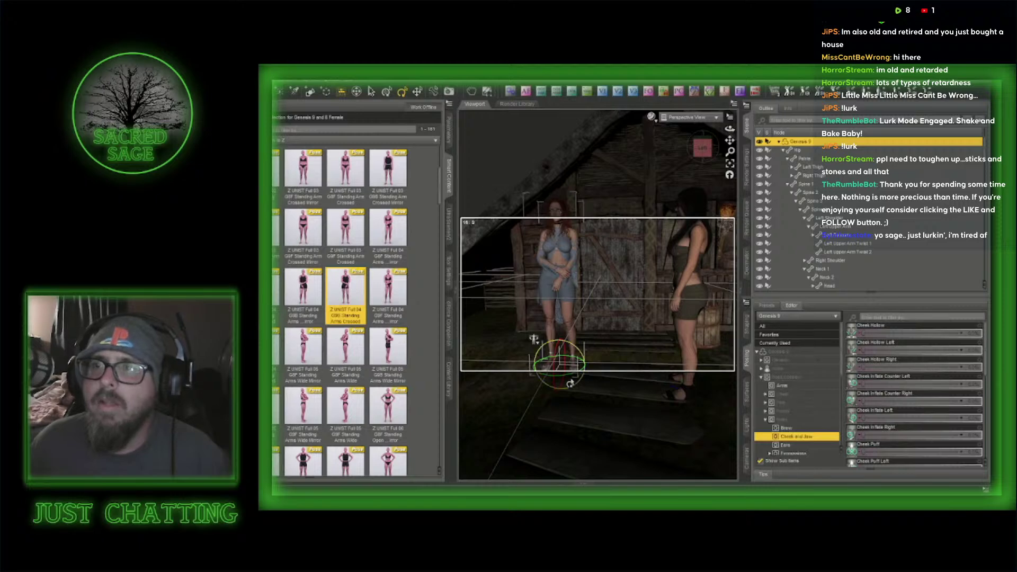
drag(567, 378, 601, 380)
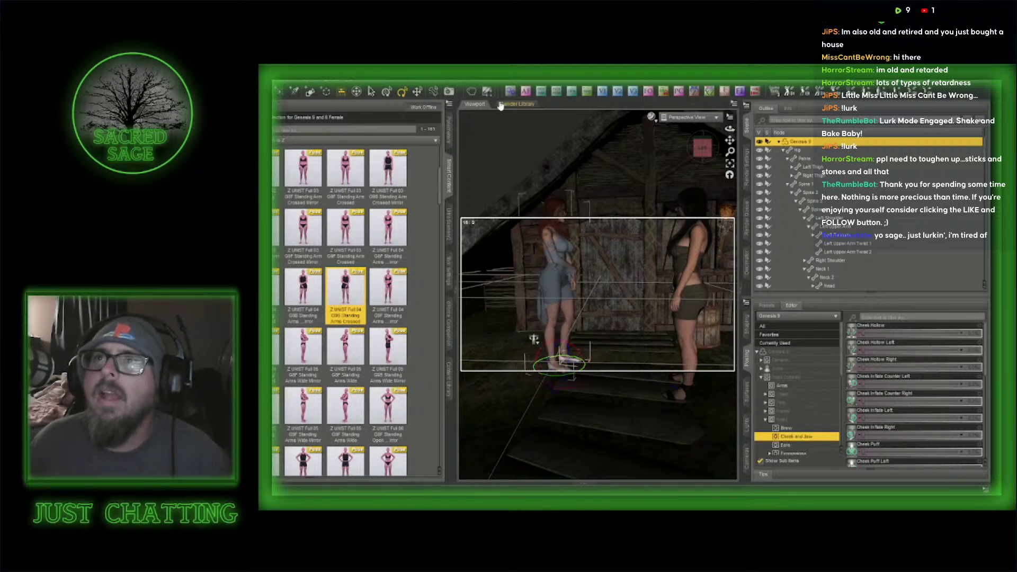
- Move ND Ariel 9 closer to the red-haired woman and fine-tune her rotation so the two stand face to face
click(417, 92)
click(686, 353)
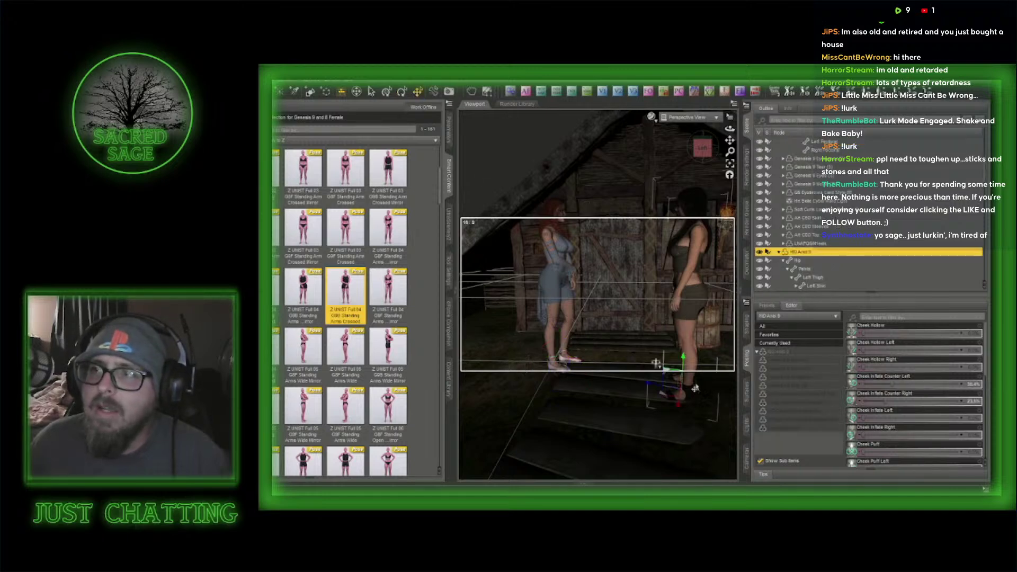
drag(669, 396, 618, 391)
scroll(672, 337, up, 3)
middle_drag(589, 265, 594, 316)
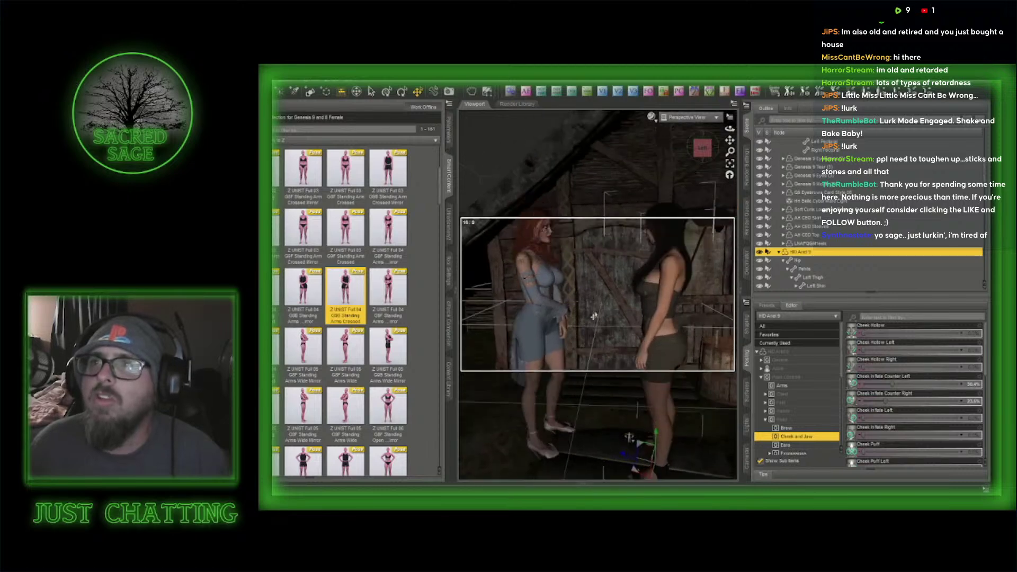
middle_drag(645, 290, 663, 293)
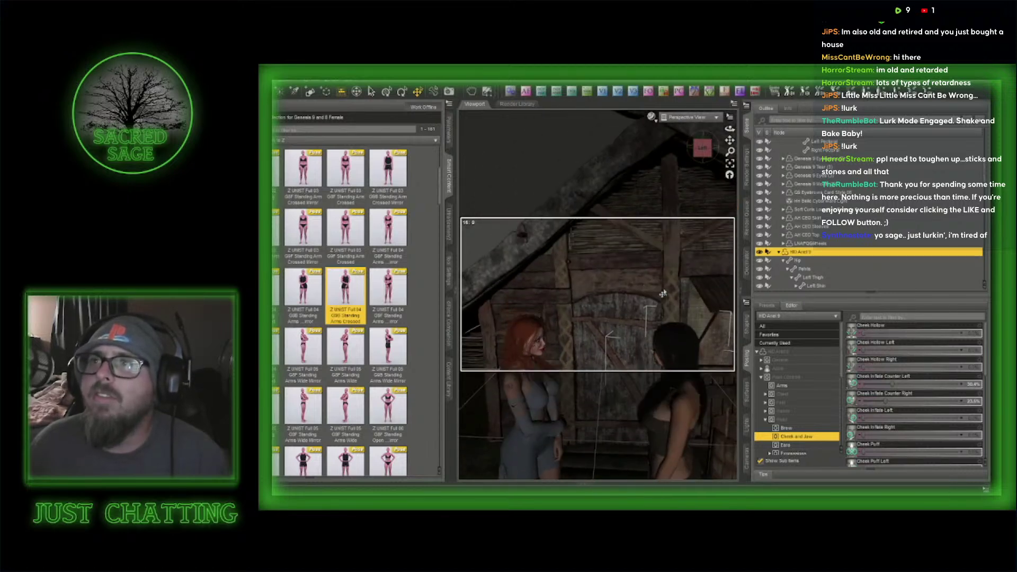
middle_drag(603, 333, 593, 241)
middle_drag(598, 276, 599, 338)
click(416, 92)
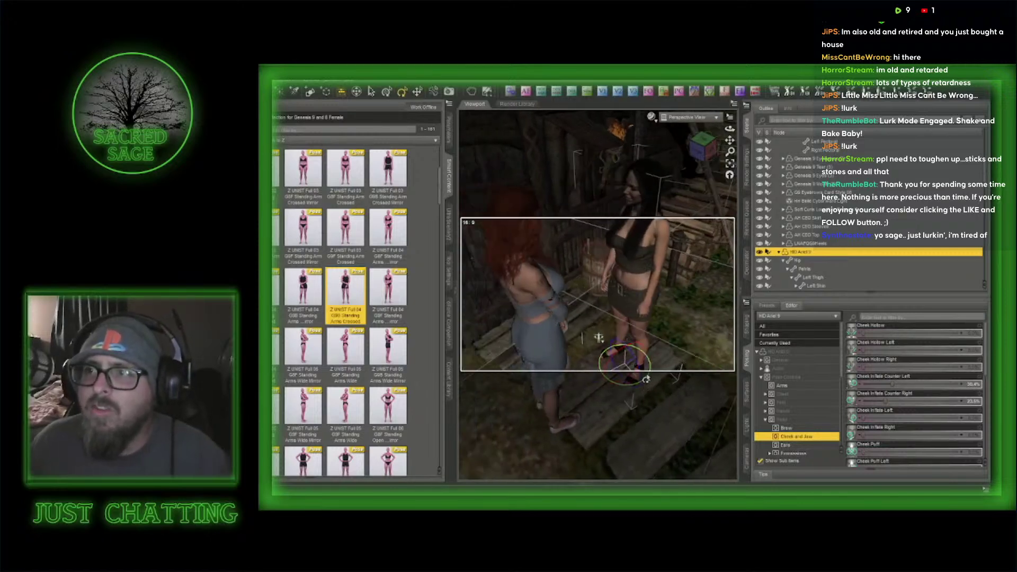
drag(646, 379, 648, 378)
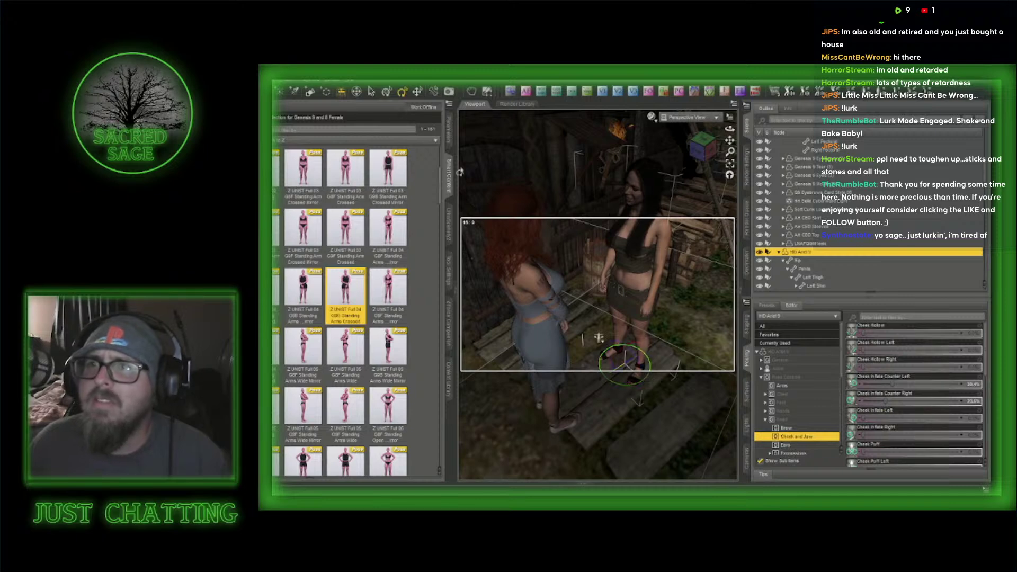
- Enlarge the viewport and frame both women's faces and upper bodies in profile in front of the cabin door
click(453, 170)
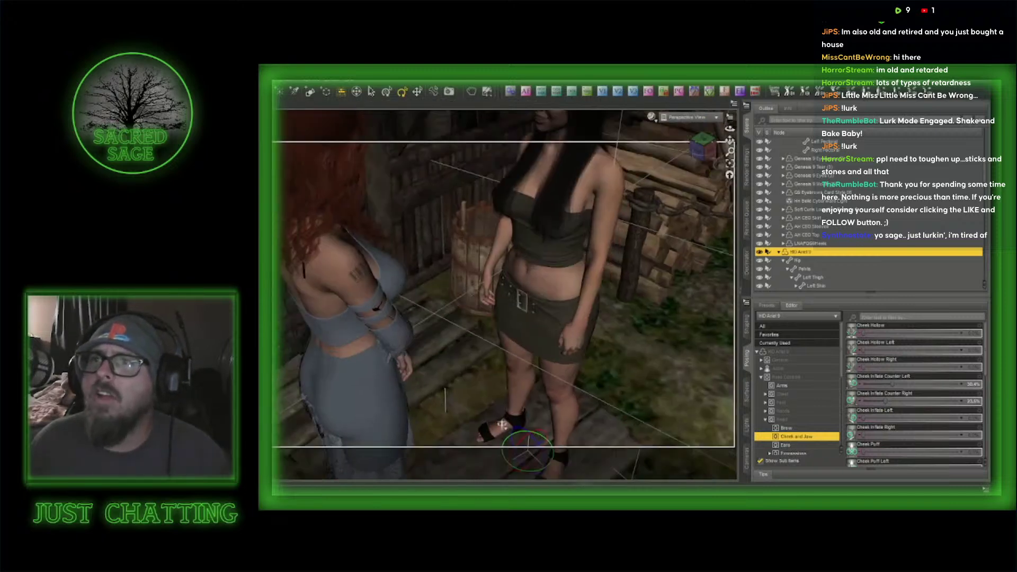
drag(702, 153, 731, 195)
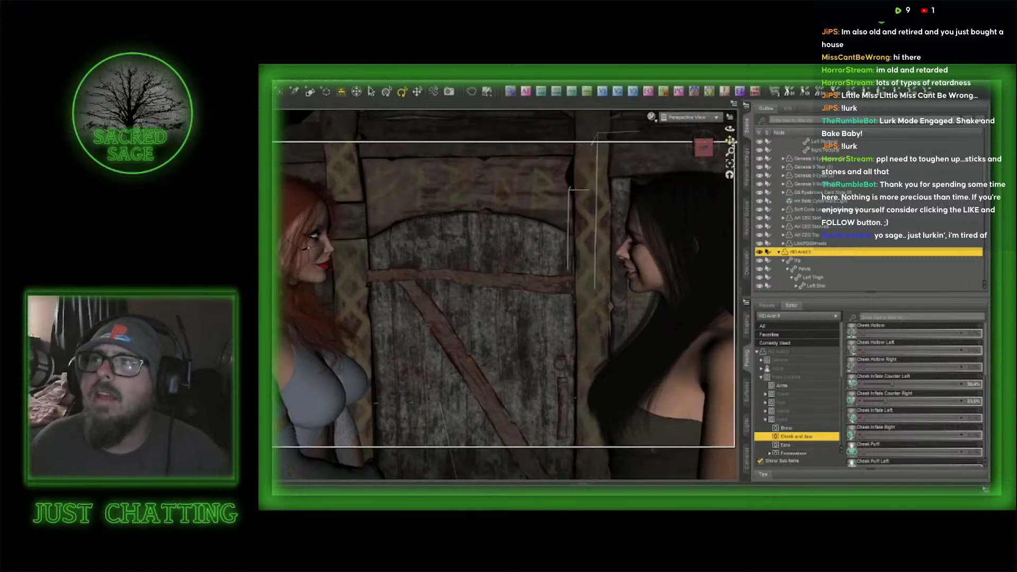
mouse_move(731, 142)
mouse_down()
mouse_move(720, 135)
mouse_move(730, 134)
mouse_up()
scroll(651, 203, down, 1)
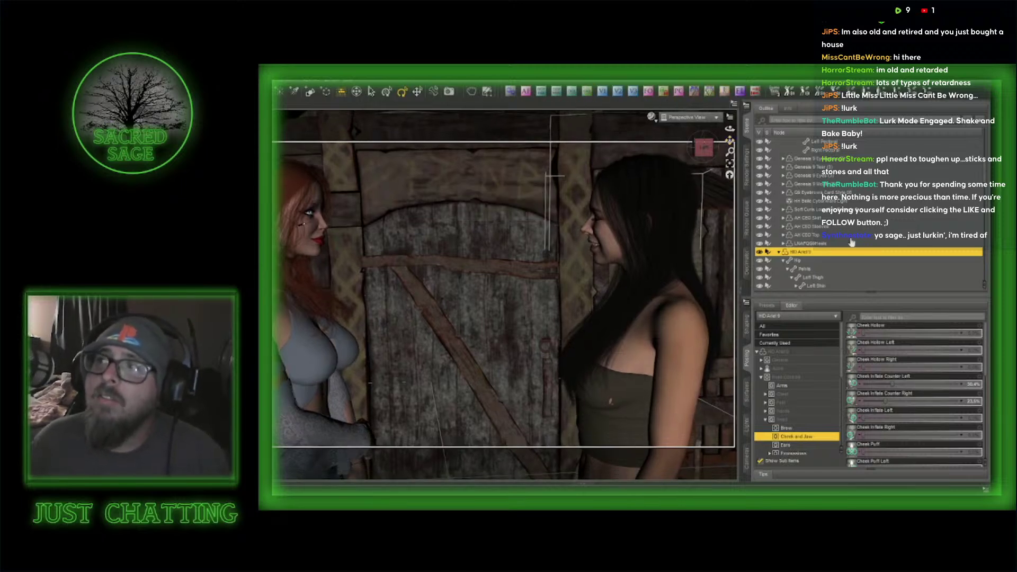
- Delete the scene's second camera
scroll(848, 242, down, 5)
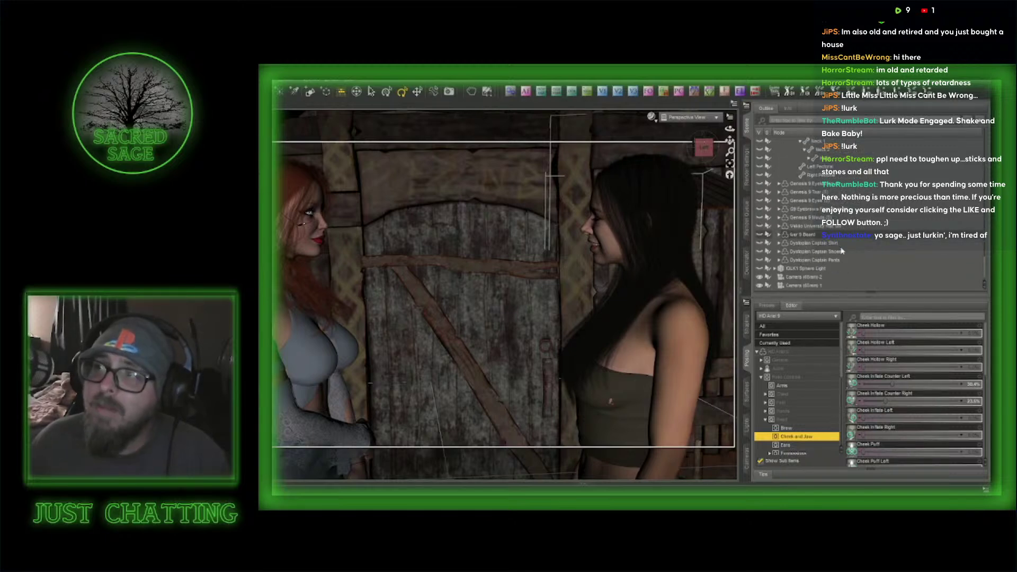
click(815, 277)
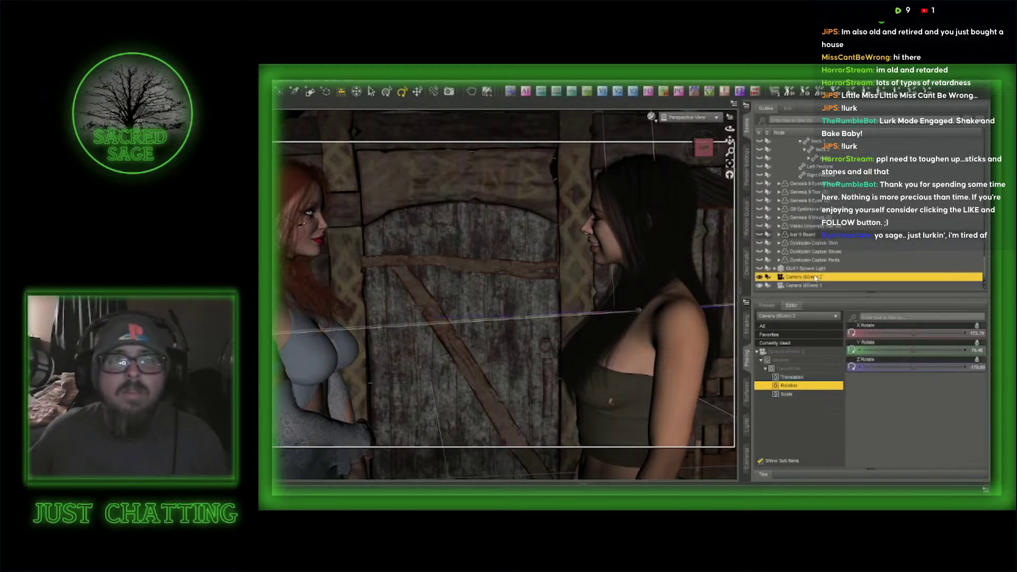
key(Delete)
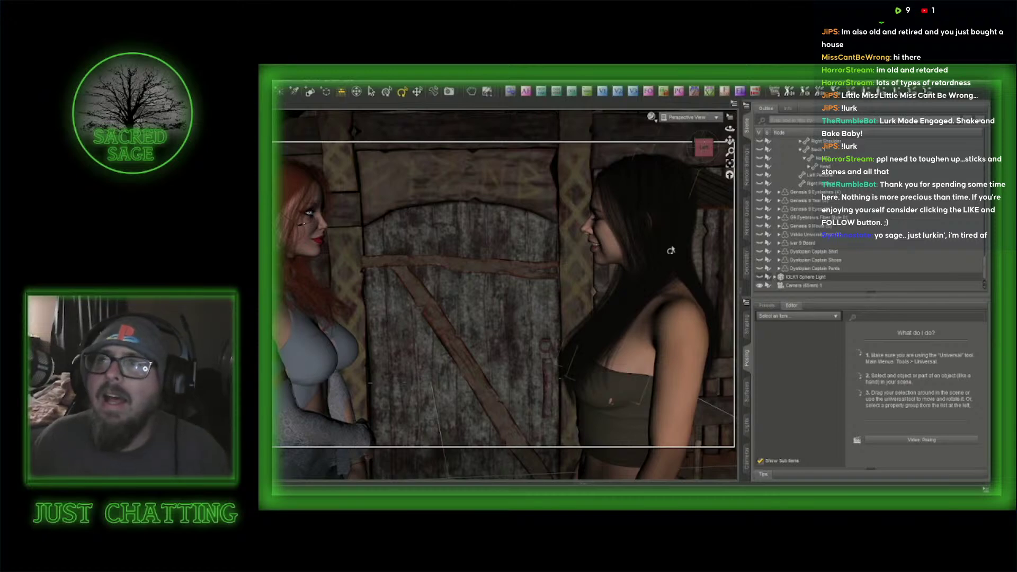
- Reset ND Ariel 9's wink expression and Eye Blink Left to zero among her currently used parameters
click(605, 253)
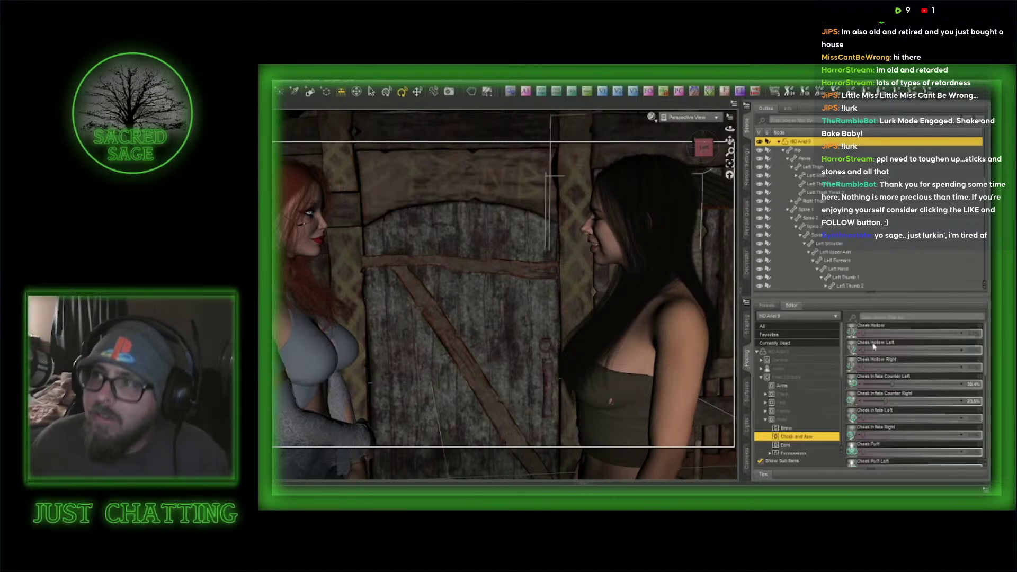
click(800, 343)
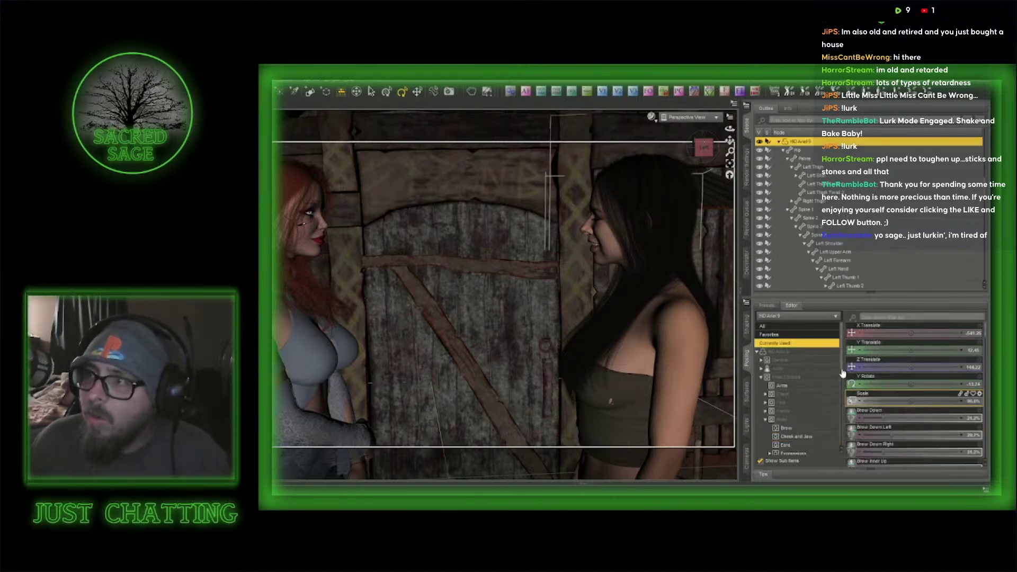
scroll(873, 387, down, 5)
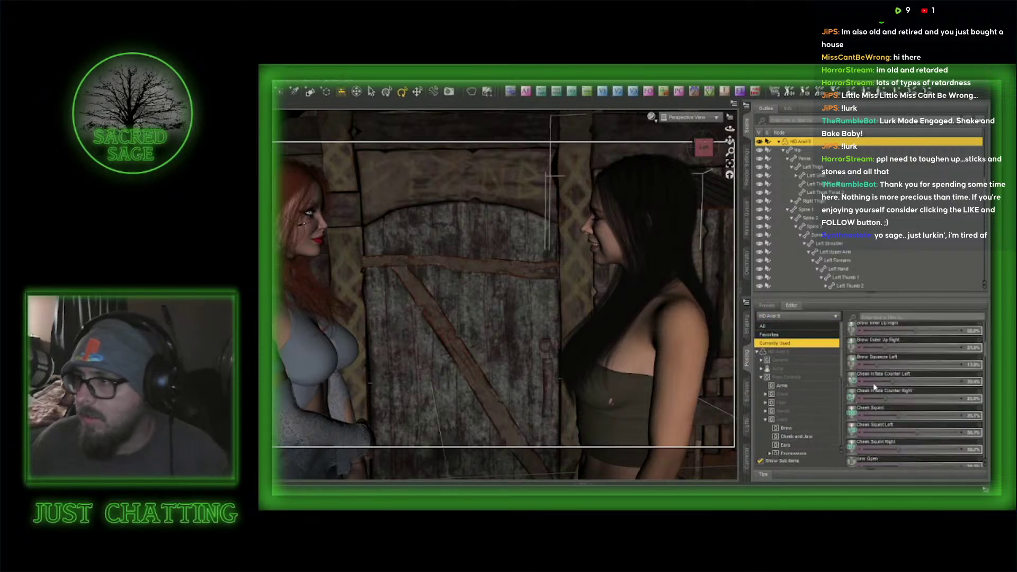
scroll(900, 397, down, 3)
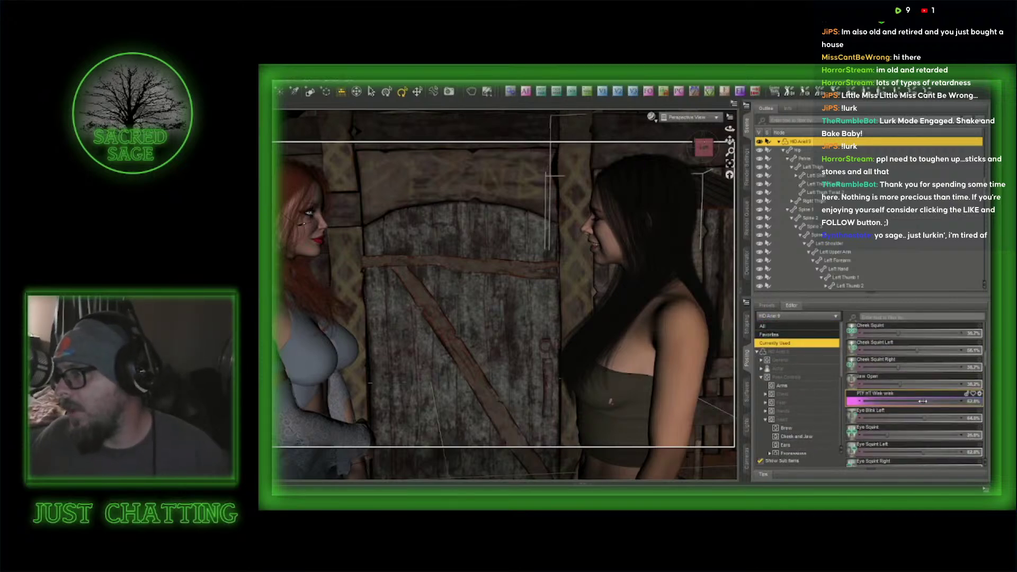
drag(923, 403, 842, 385)
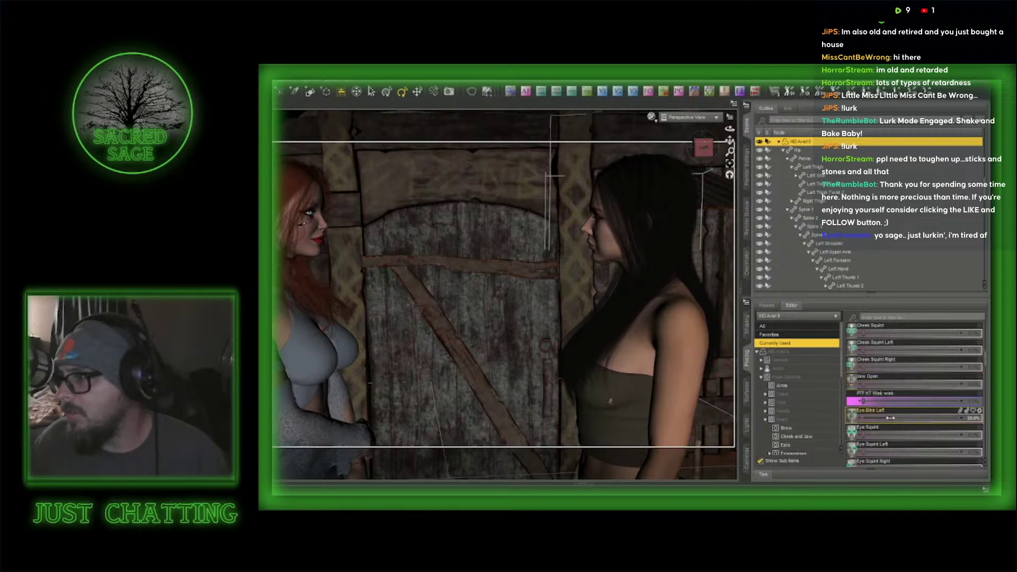
drag(890, 418, 833, 419)
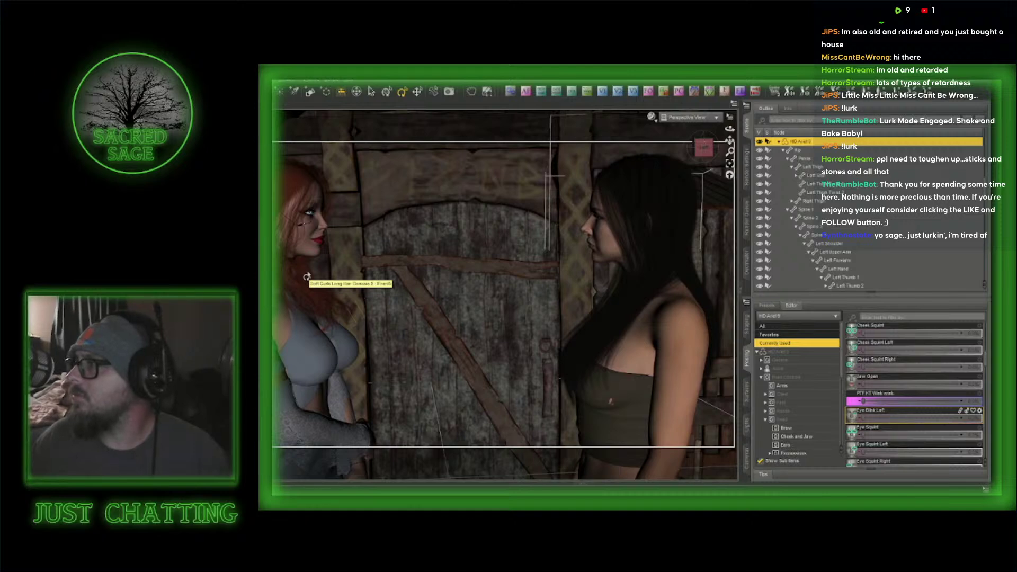
- Reset the red-haired Genesis 9 figure's Slight Closed Mouth Smile to zero
click(314, 250)
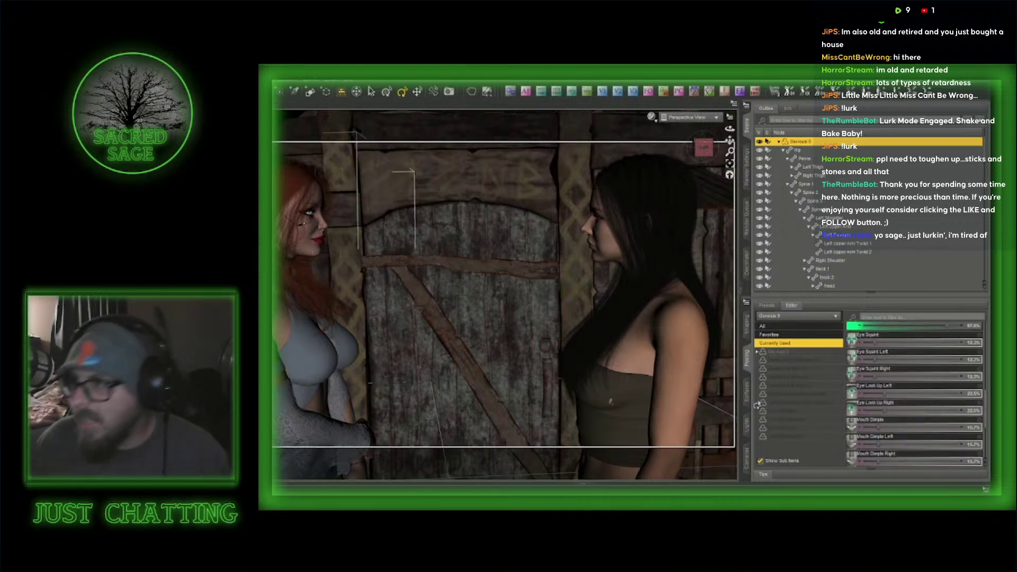
scroll(923, 380, down, 2)
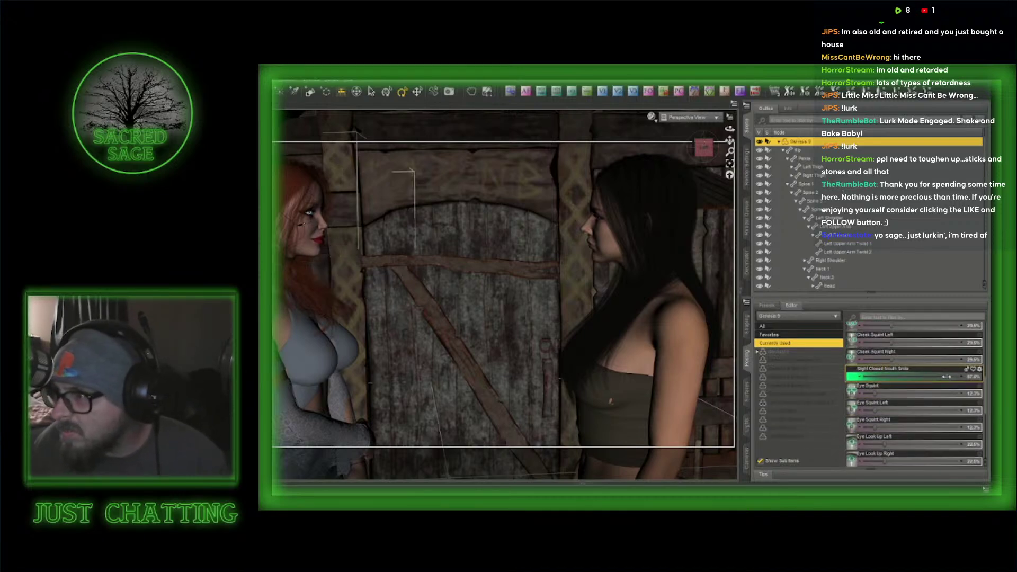
drag(944, 380, 844, 374)
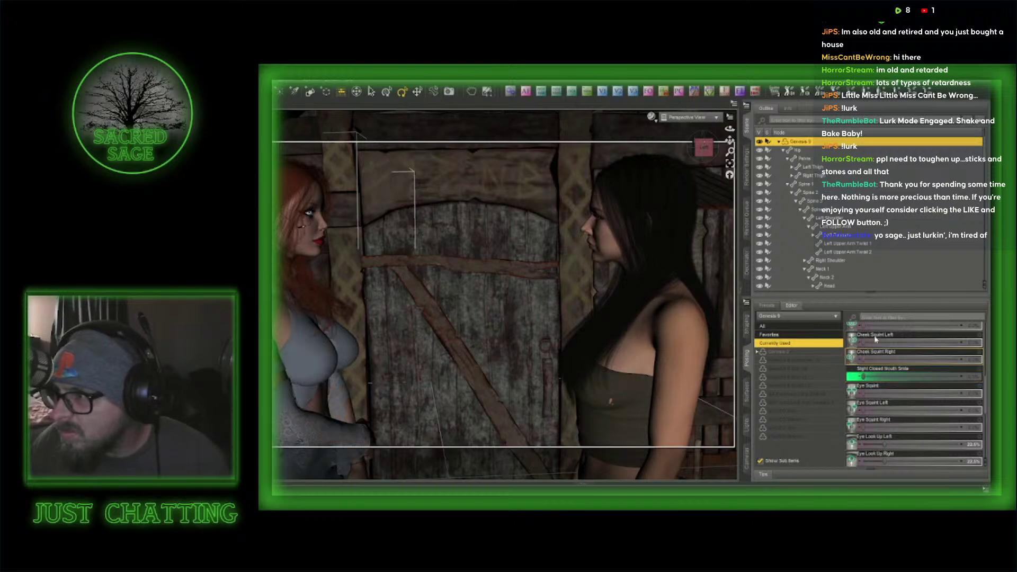
- Filter the red-haired figure's parameters by "conf" and set the Confused expression to about 40%
click(875, 317)
text(conf)
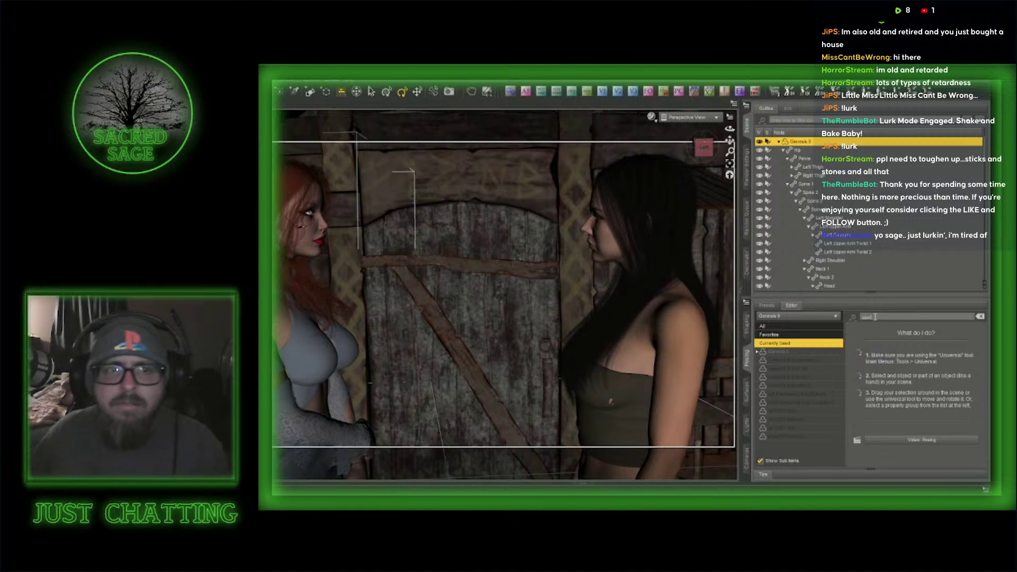
click(797, 352)
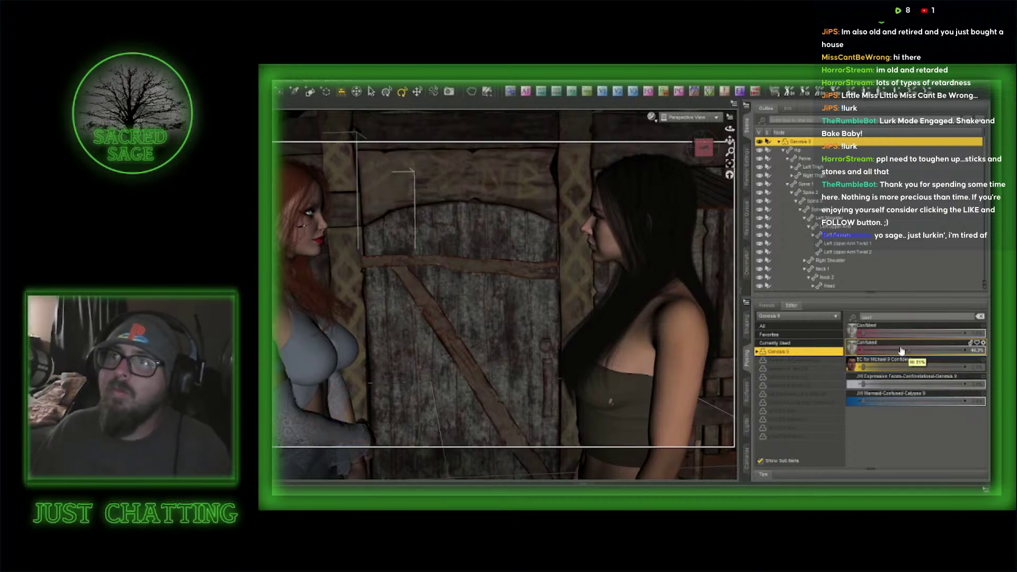
- Find the Plotting expression in ND Ariel 9's pose controls, set it to about 42%, and clear the parameter filter
click(582, 249)
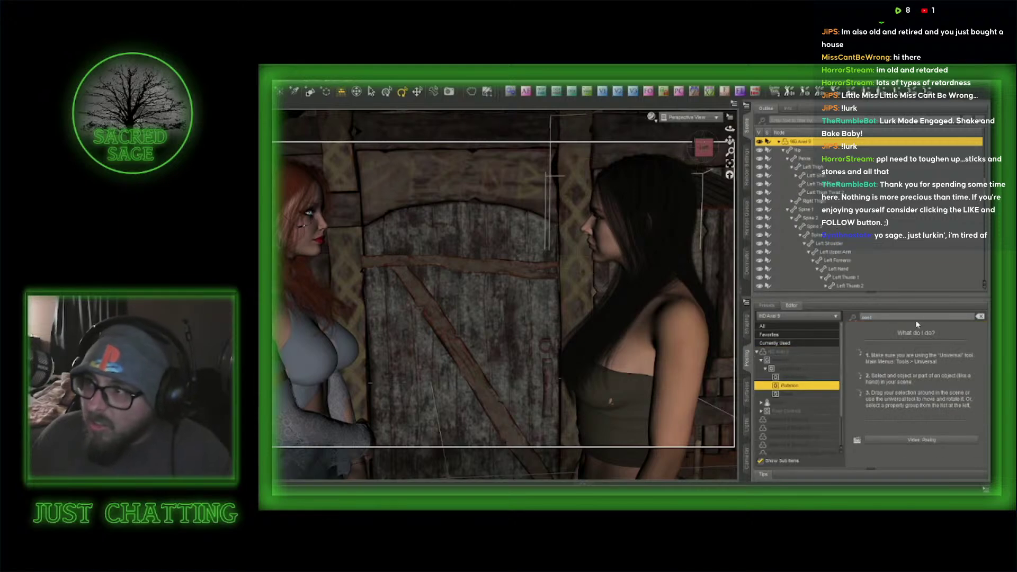
drag(895, 313, 838, 314)
key(BackSpace)
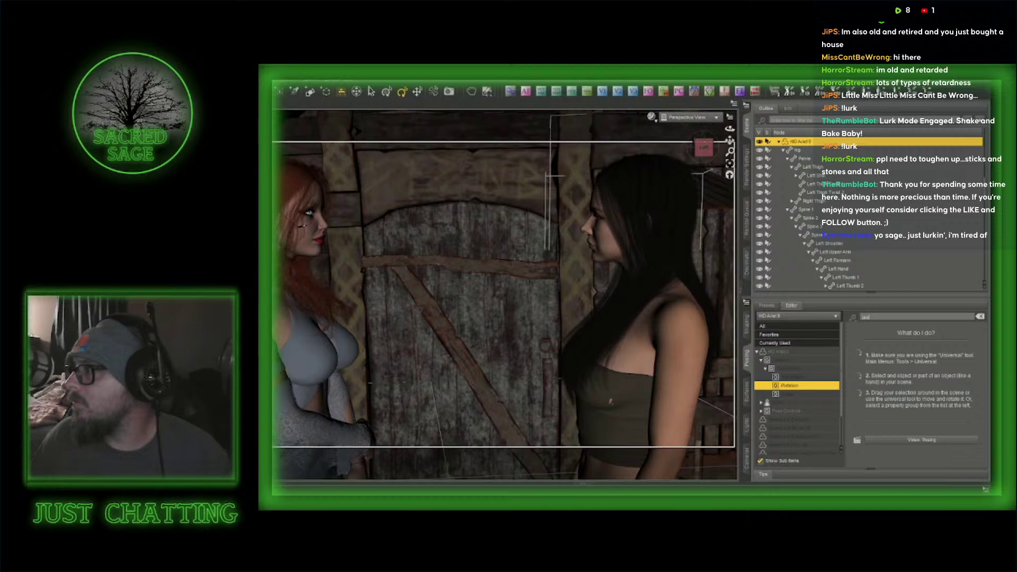
click(791, 412)
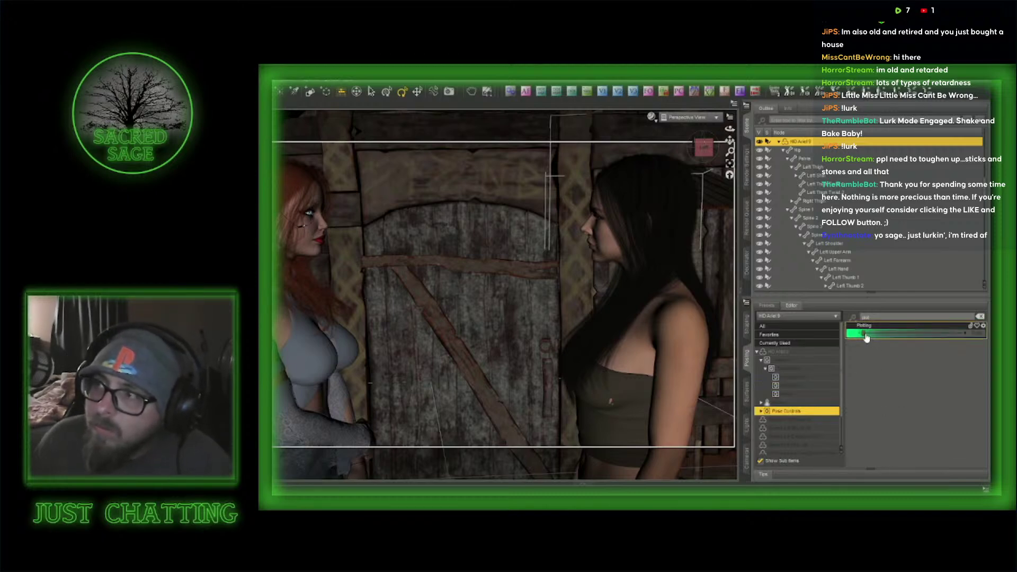
drag(863, 332, 917, 335)
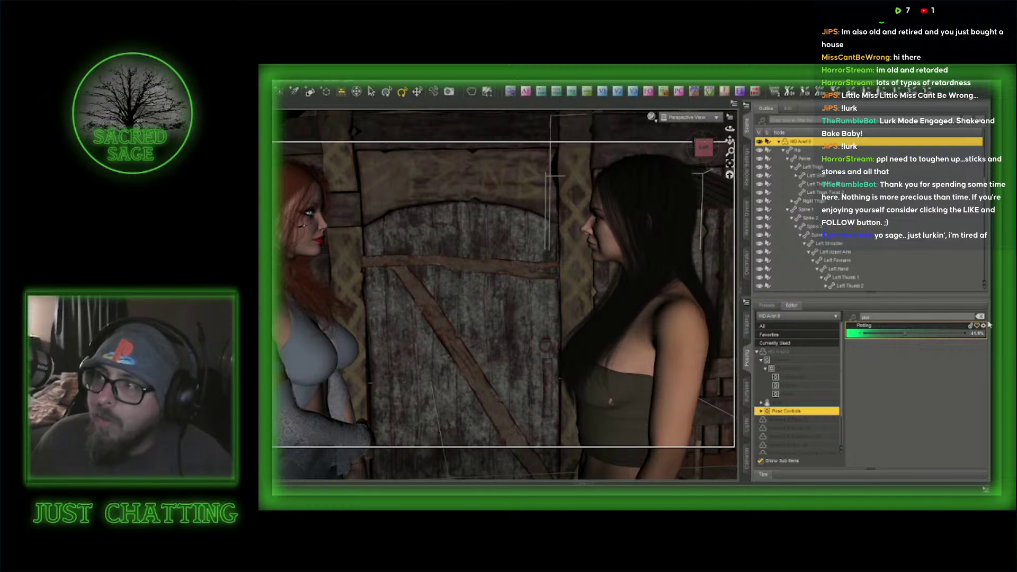
click(980, 317)
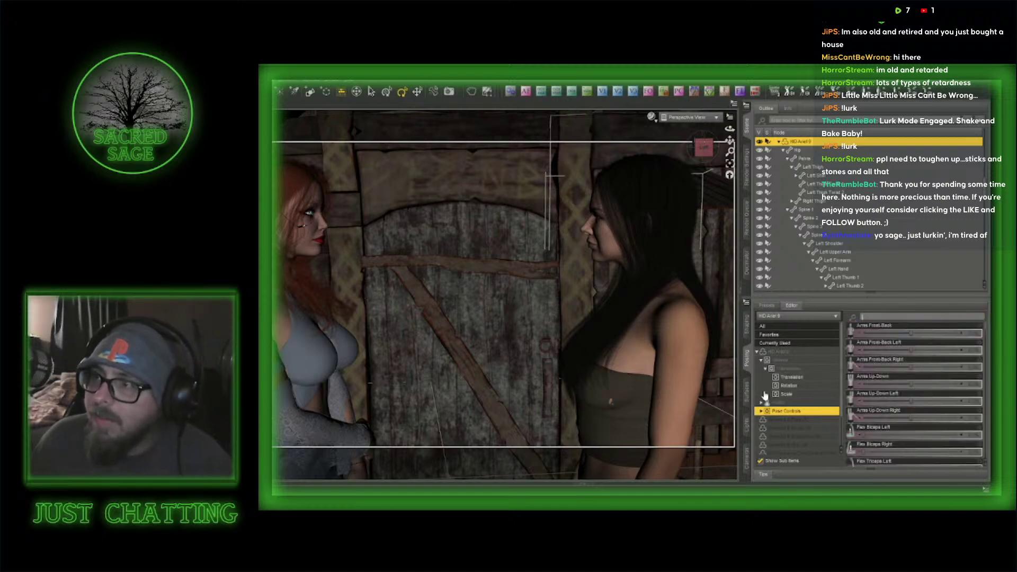
- Set Jaw Open to about 20% in ND Ariel 9's Cheek and Jaw head pose controls
scroll(786, 436, down, 3)
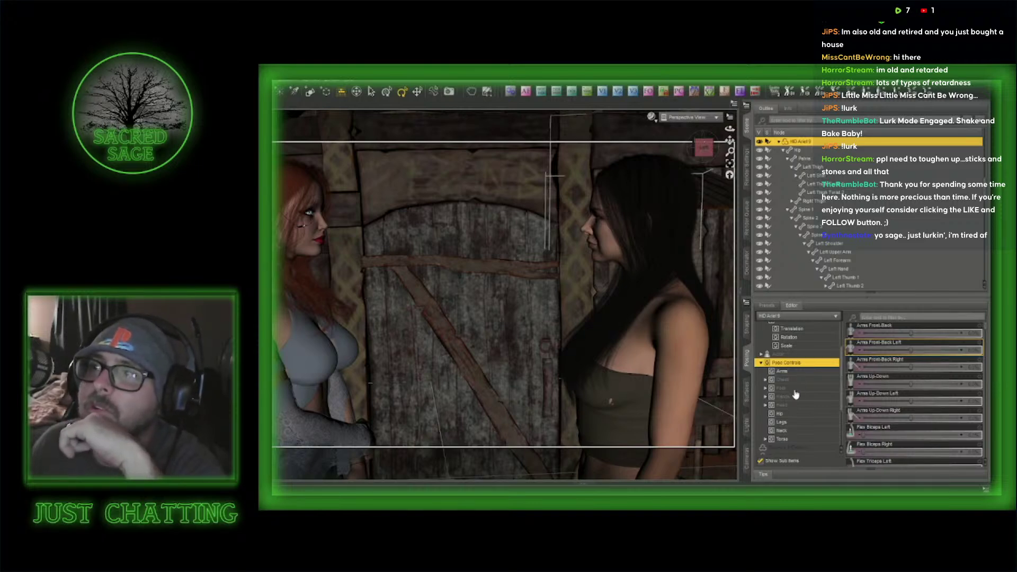
click(783, 405)
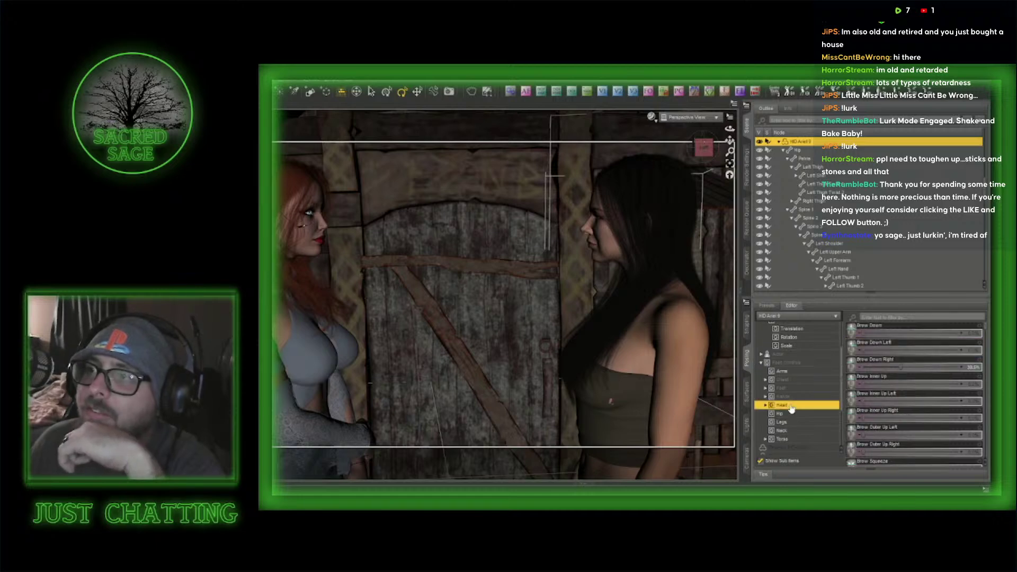
double_click(791, 409)
click(795, 422)
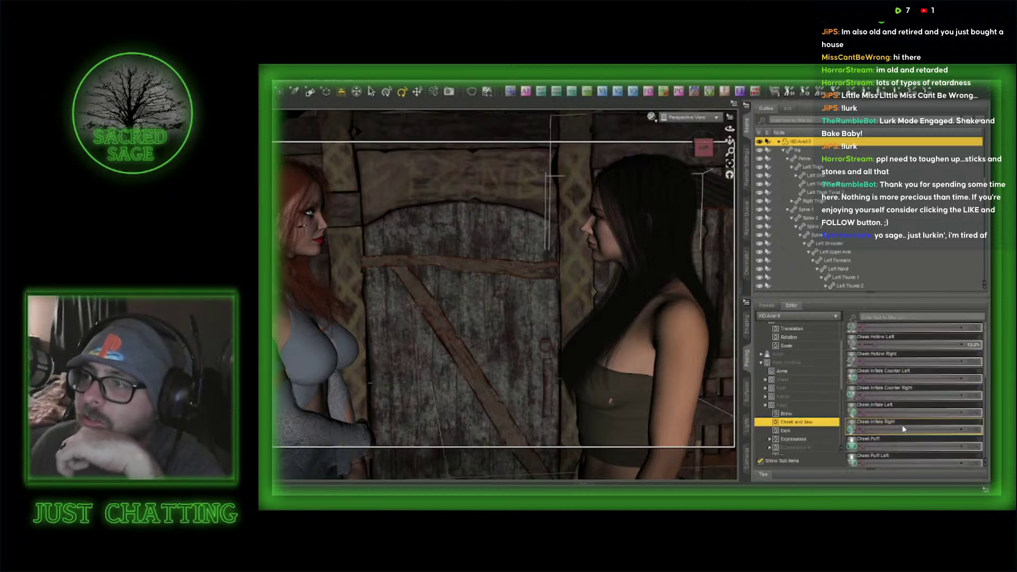
scroll(903, 429, down, 3)
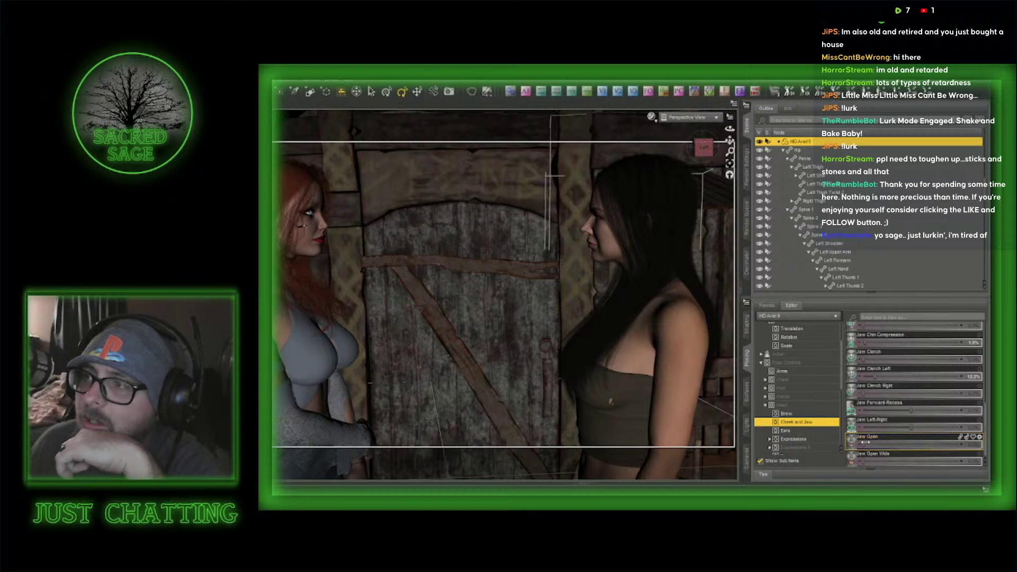
drag(864, 442, 870, 442)
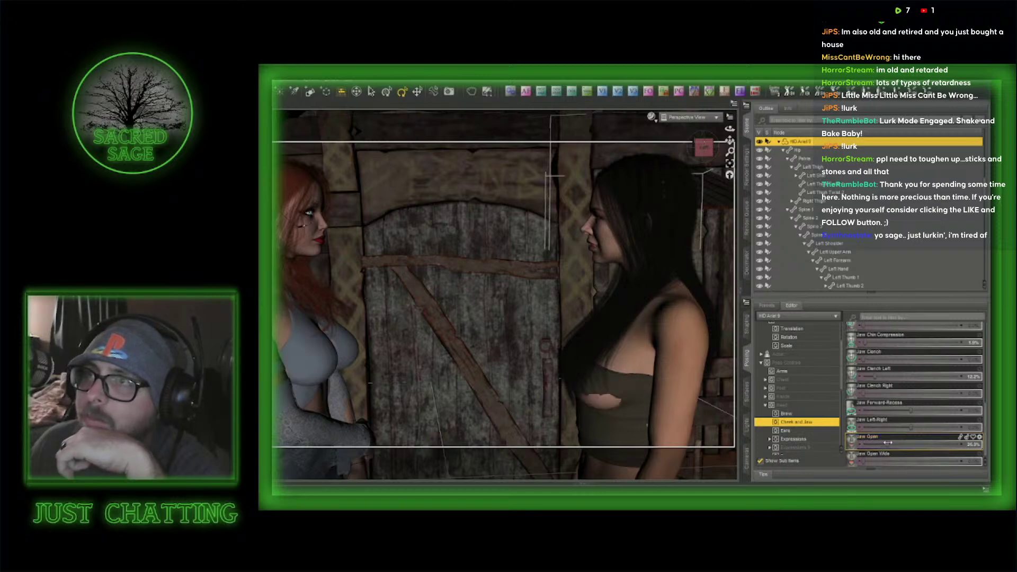
- Show the two women through the scene camera and preview the shot with NVIDIA Iray
click(704, 147)
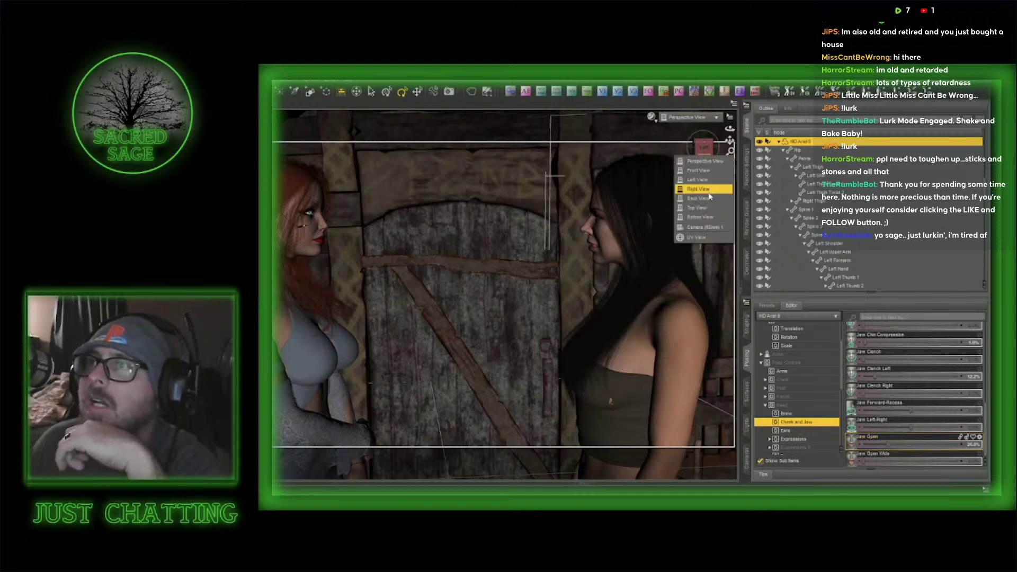
click(702, 227)
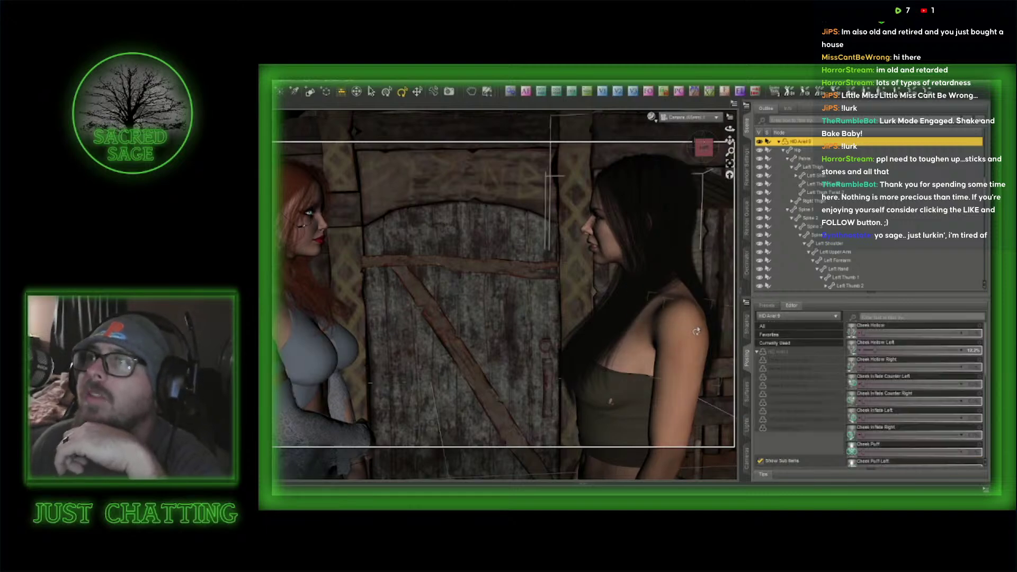
click(526, 95)
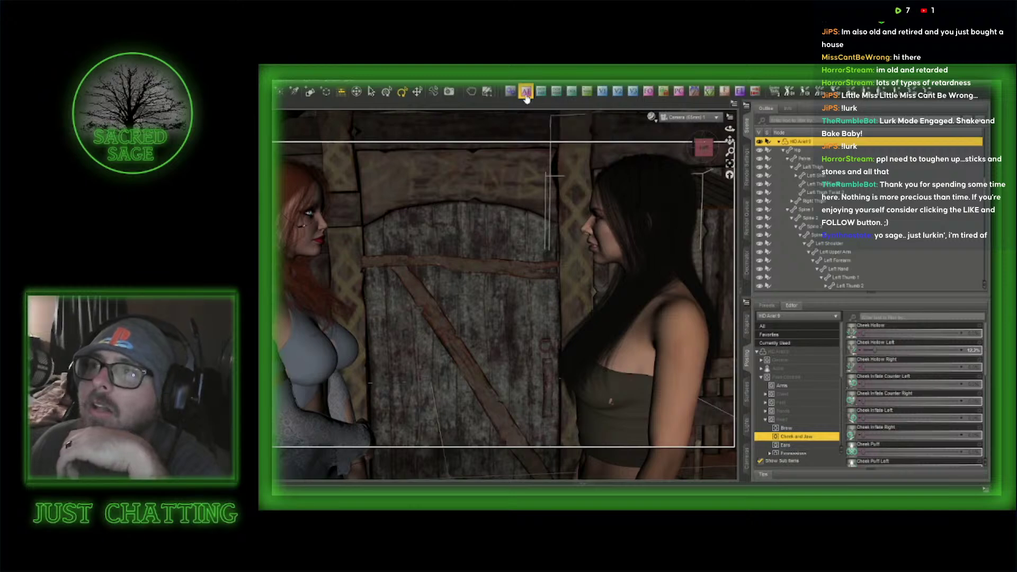
click(514, 233)
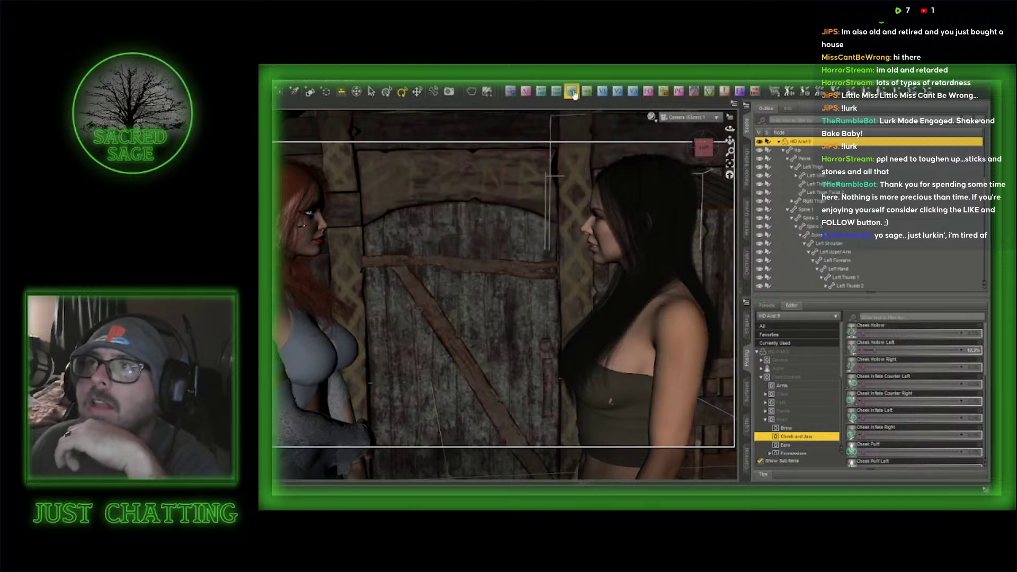
click(652, 118)
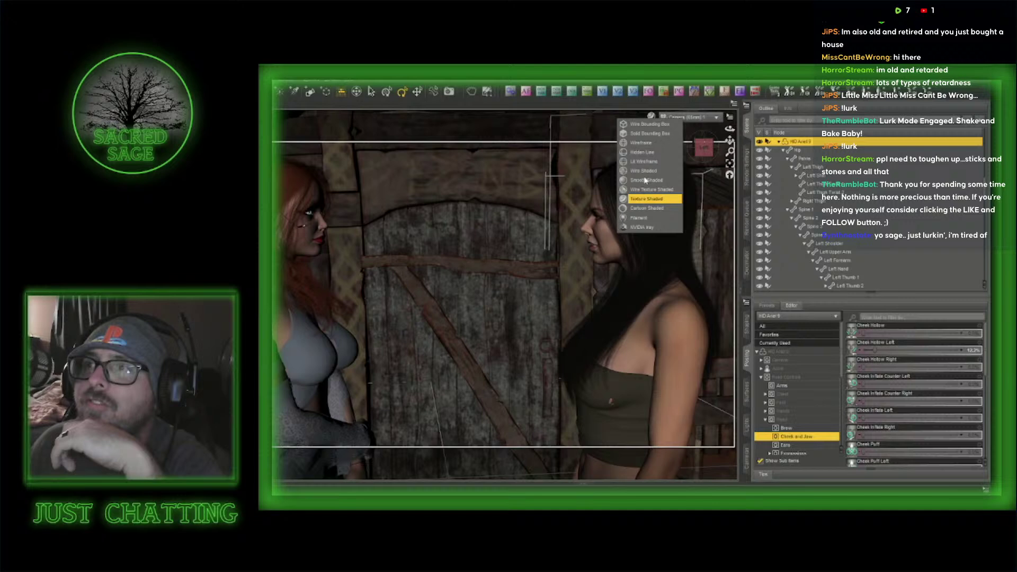
click(635, 227)
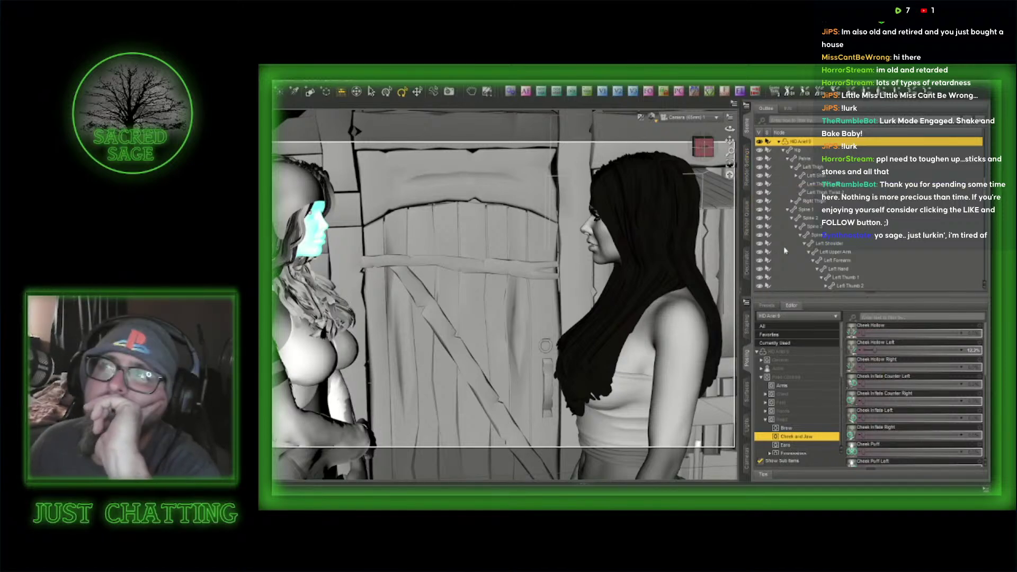
- Set the Dome Rotation to 10 in the Environment render settings and return the viewport to Texture Shaded
click(783, 151)
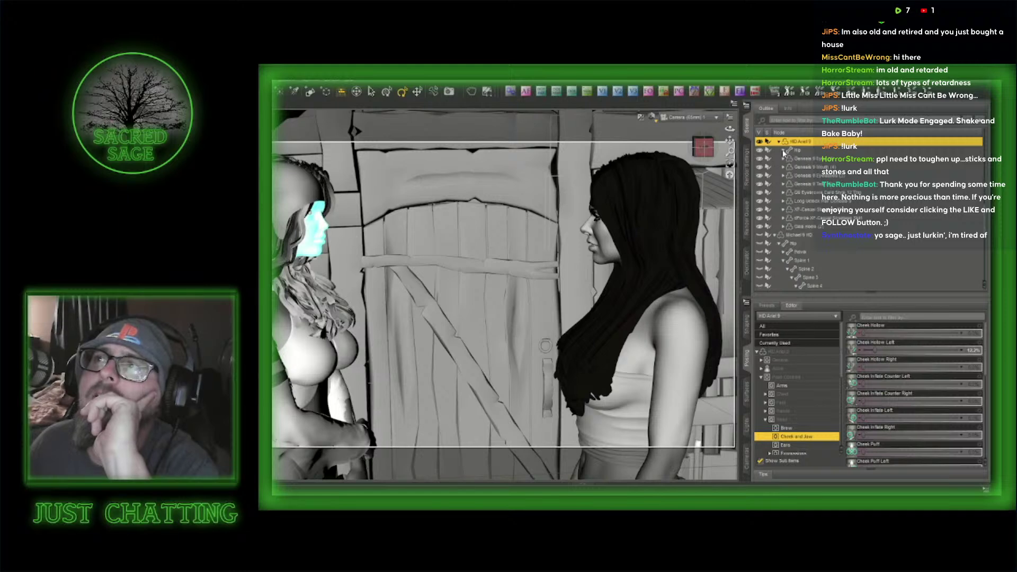
click(747, 167)
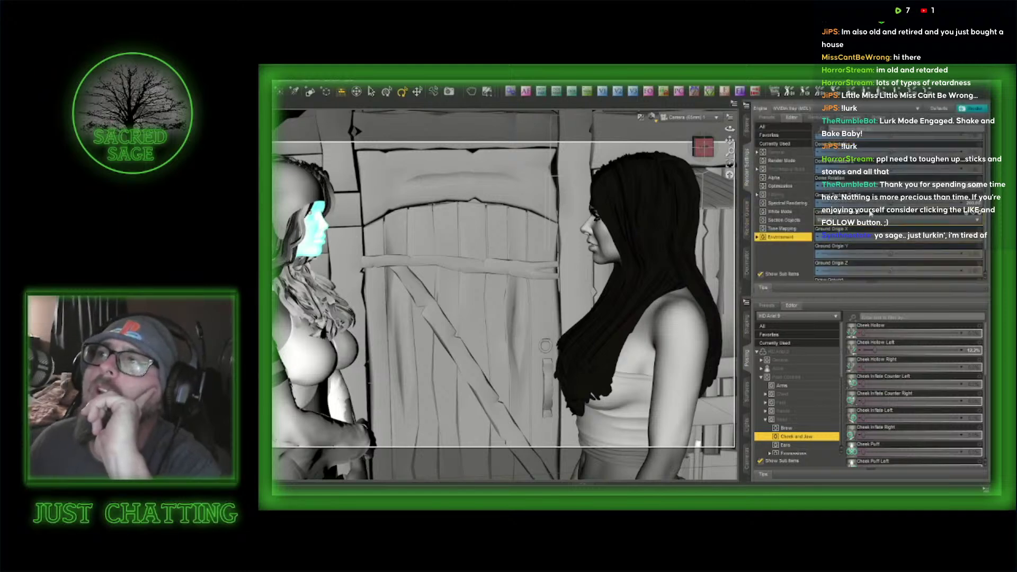
scroll(900, 204, up, 3)
scroll(903, 201, up, 1)
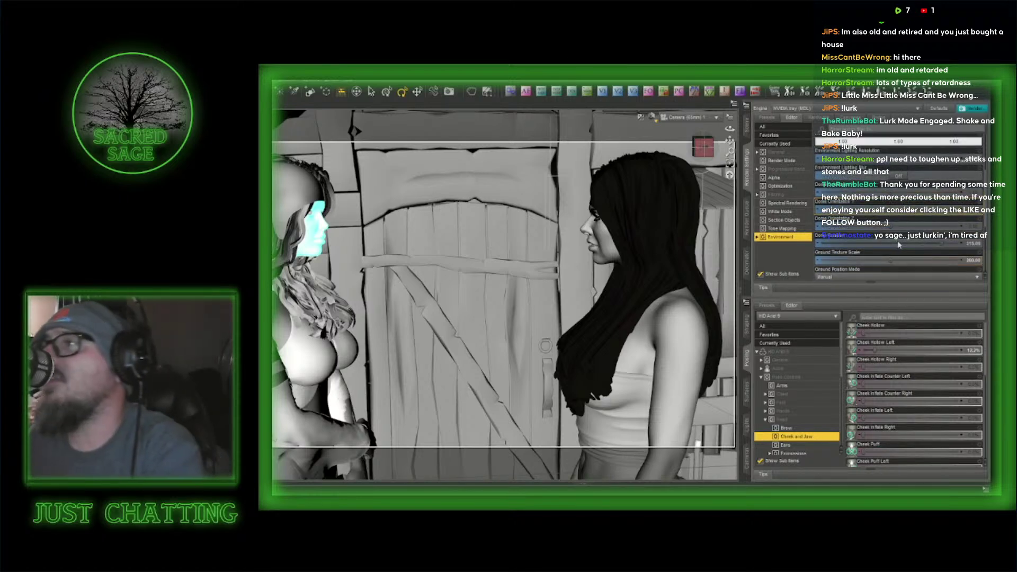
scroll(899, 243, down, 1)
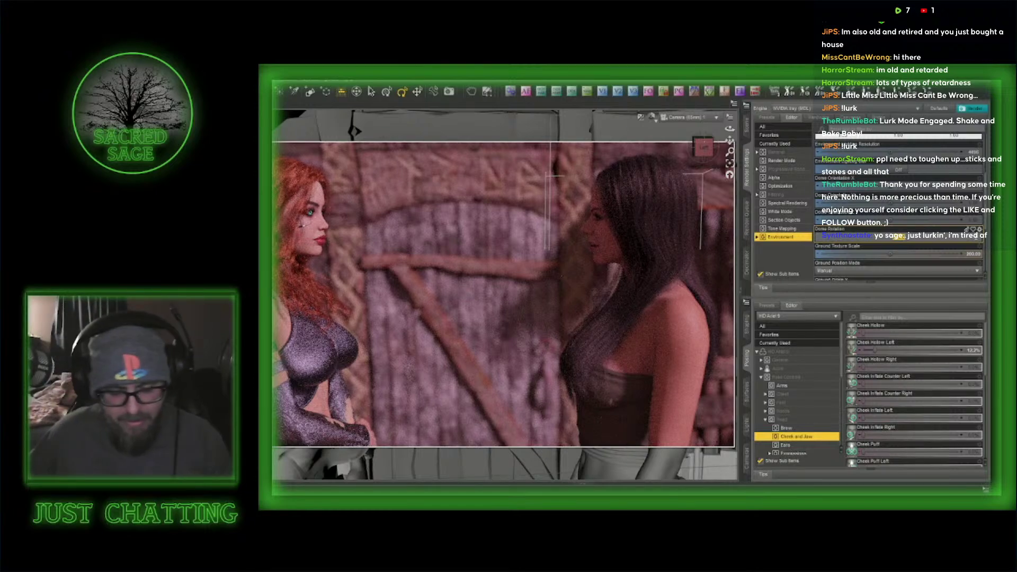
text(10)
key(Return)
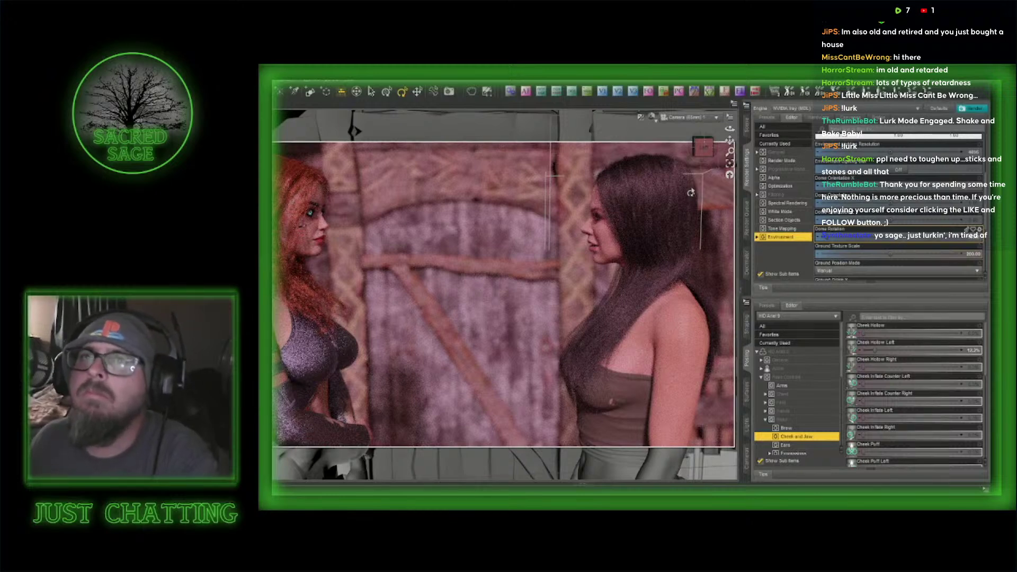
click(651, 118)
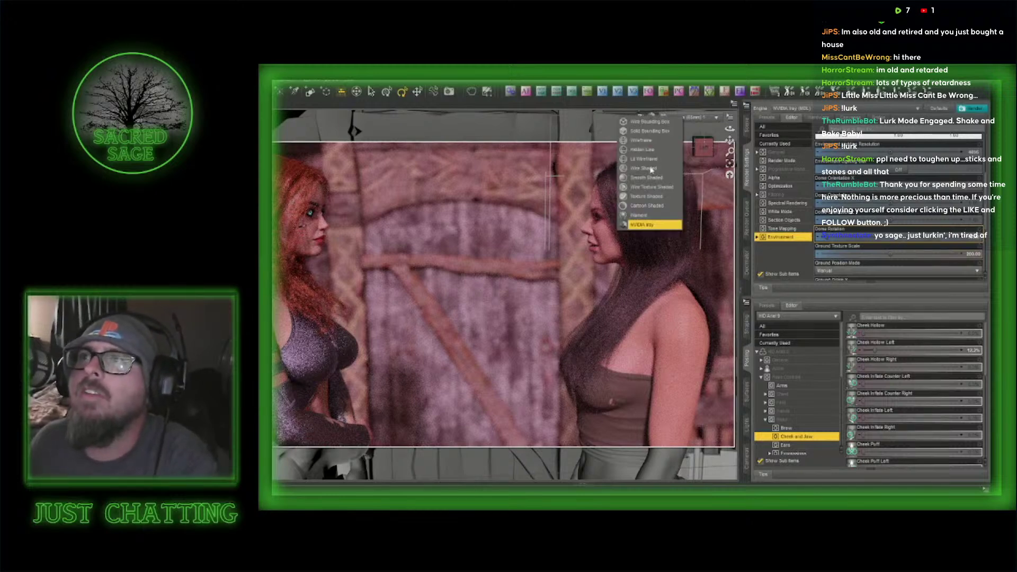
click(652, 198)
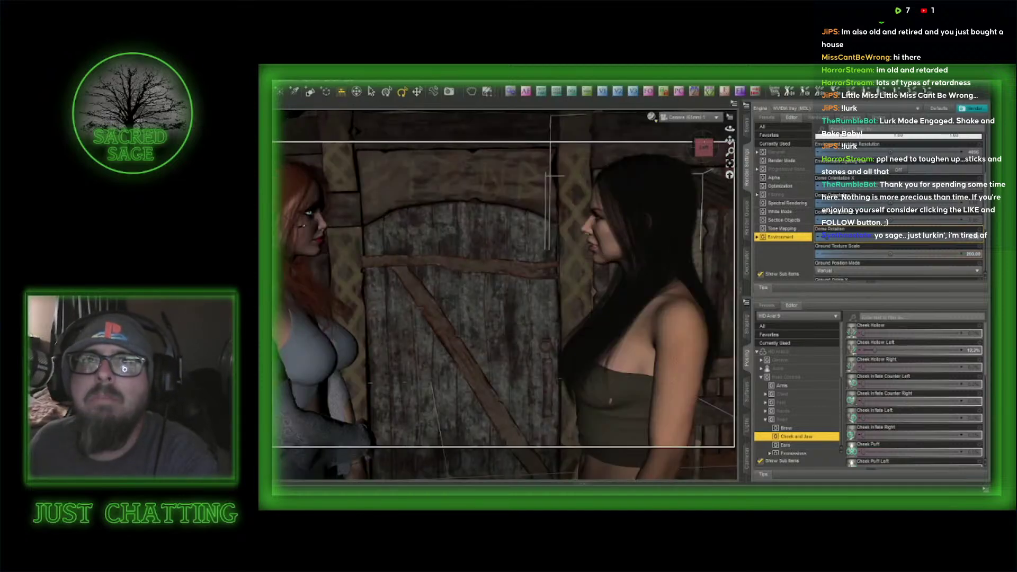
- Save the scene as freeroam3_image211 in the freeroam3 folder, following the name of image 210
click(279, 142)
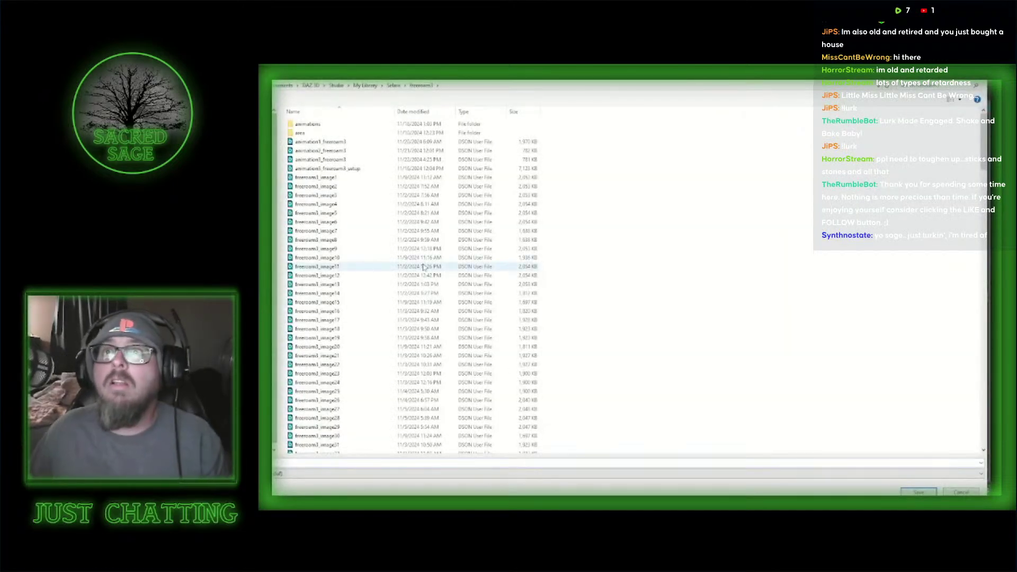
scroll(434, 302, down, 20)
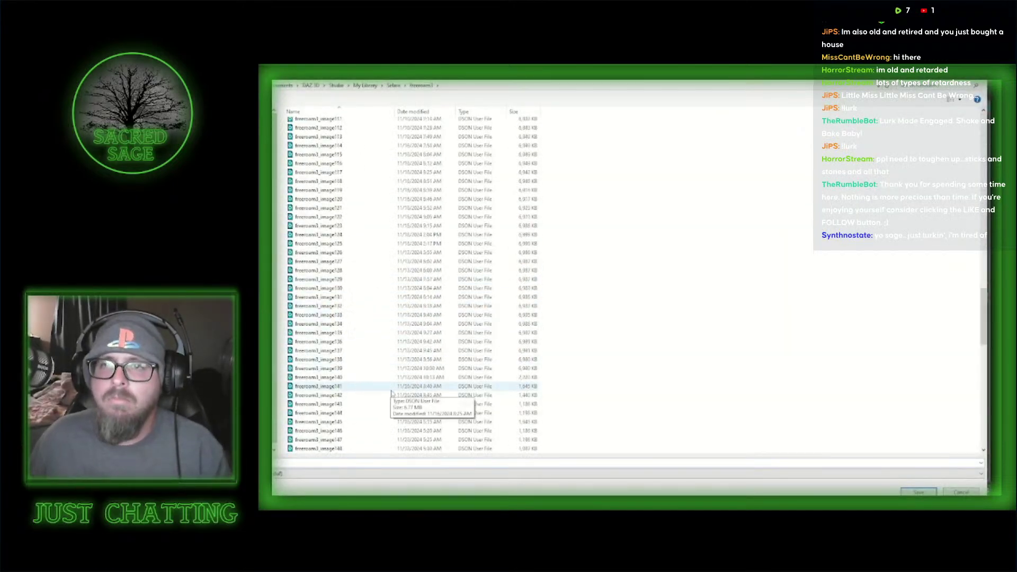
scroll(393, 395, down, 7)
click(357, 406)
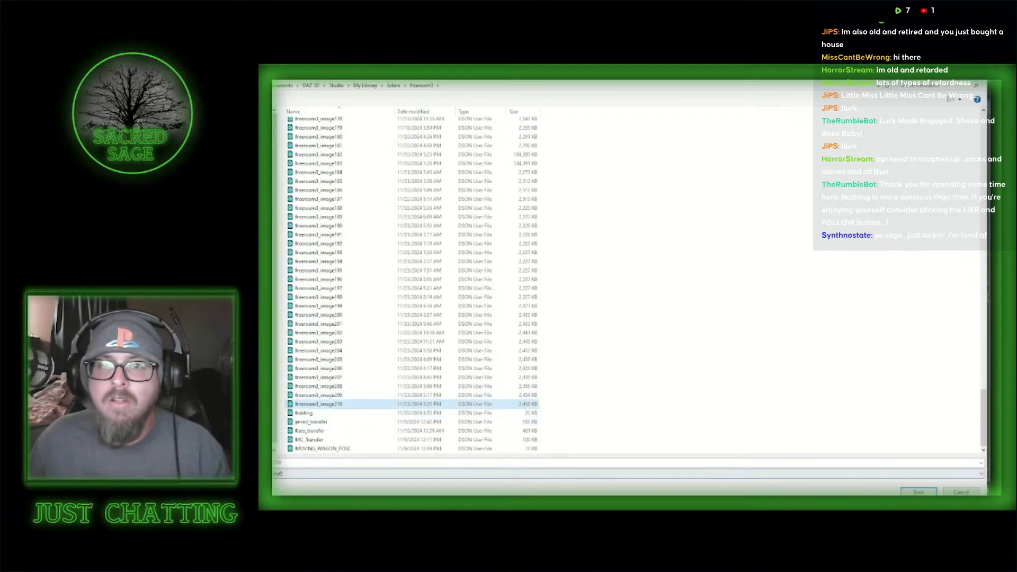
click(295, 462)
text(211)
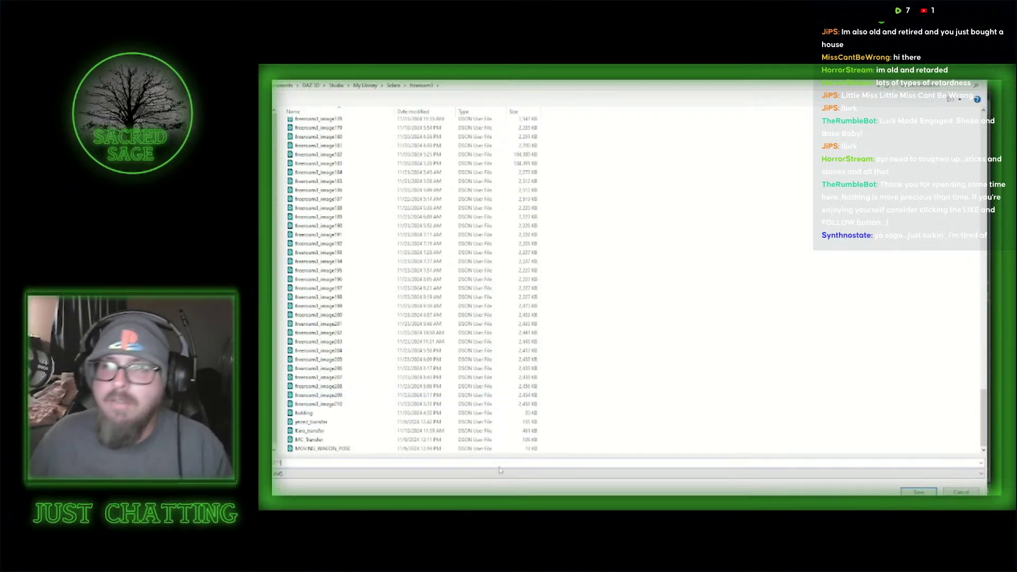
key(Return)
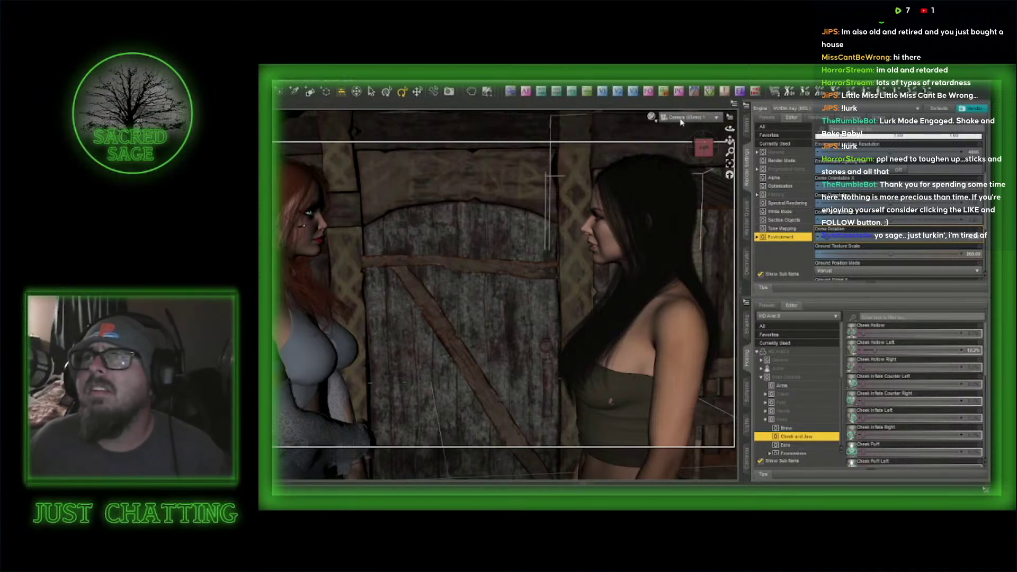
- Switch to the Perspective View and reframe the shot over the dark-haired woman's shoulder, facing the red-haired woman
right_click(662, 202)
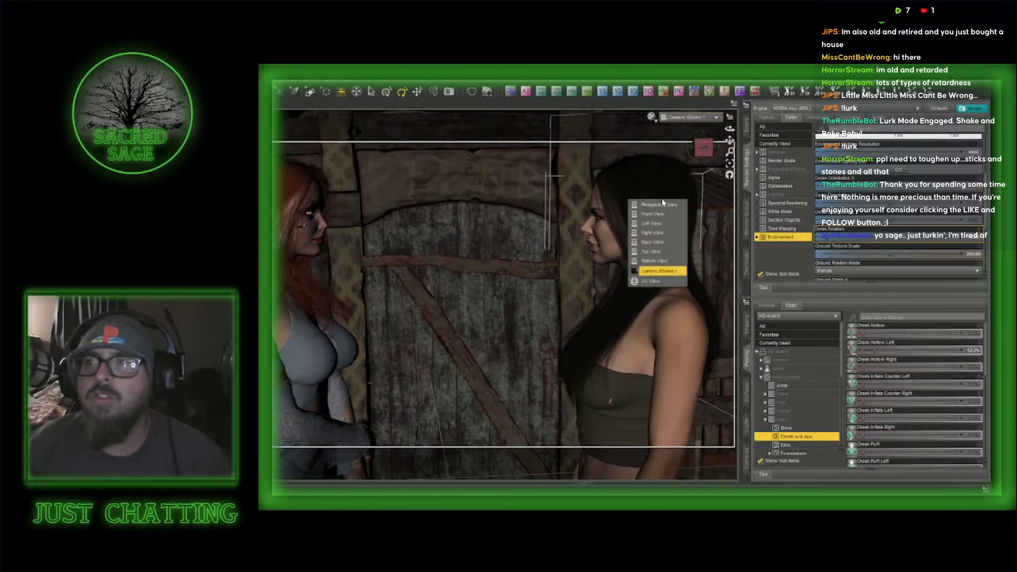
key(Escape)
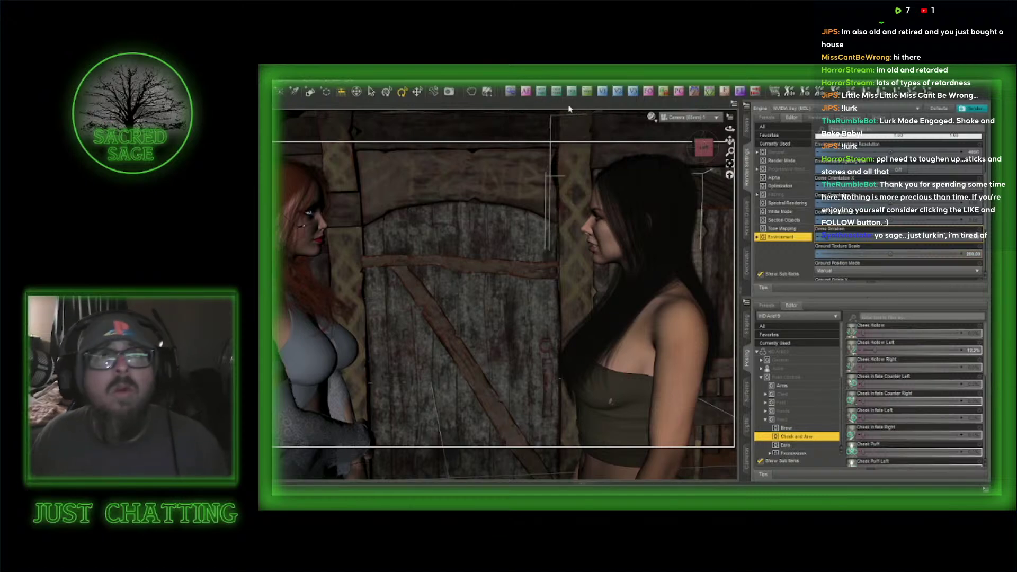
click(682, 121)
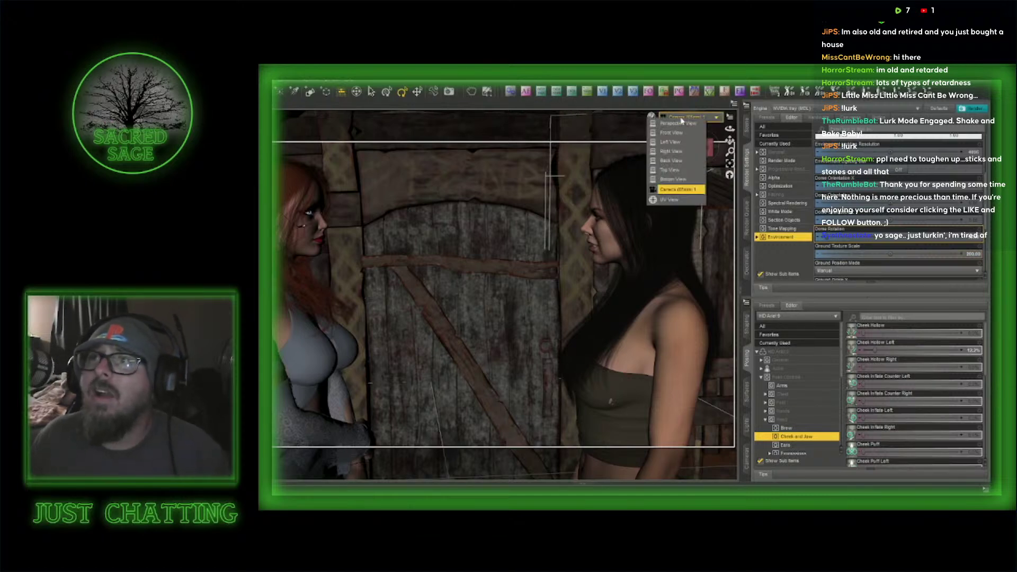
click(685, 125)
drag(703, 147, 703, 147)
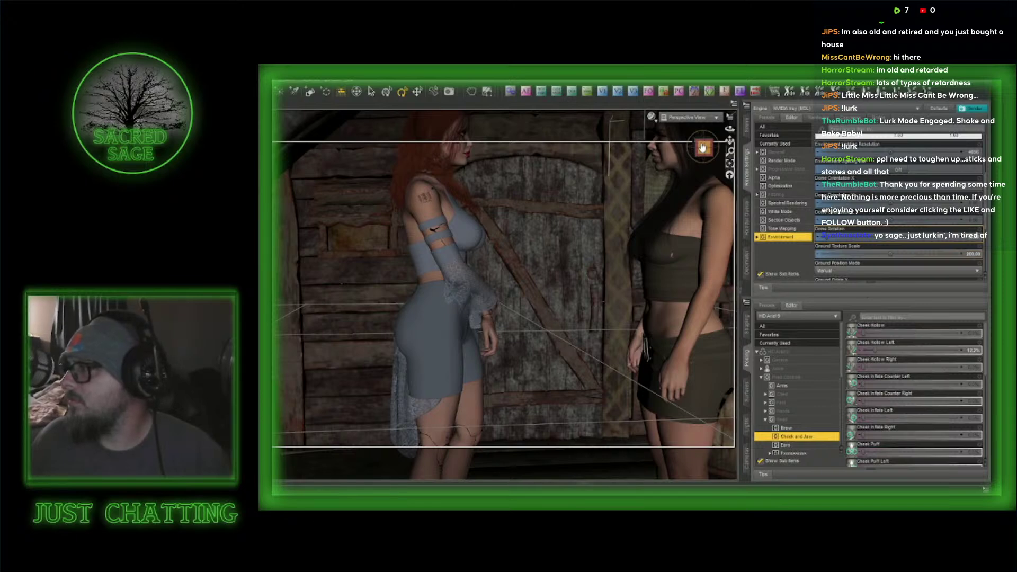
drag(730, 152, 731, 136)
click(703, 146)
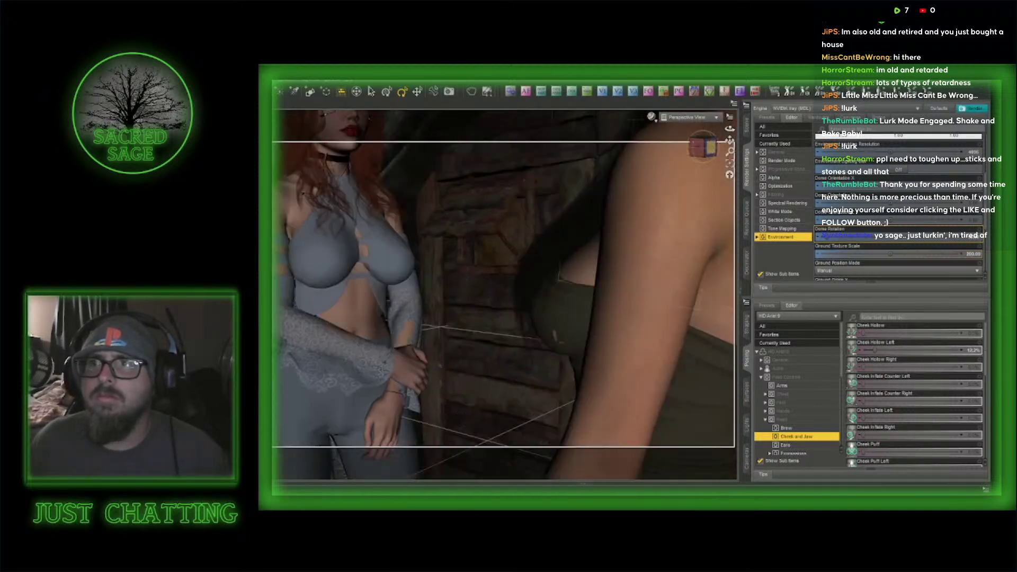
drag(706, 149, 730, 140)
scroll(572, 252, down, 1)
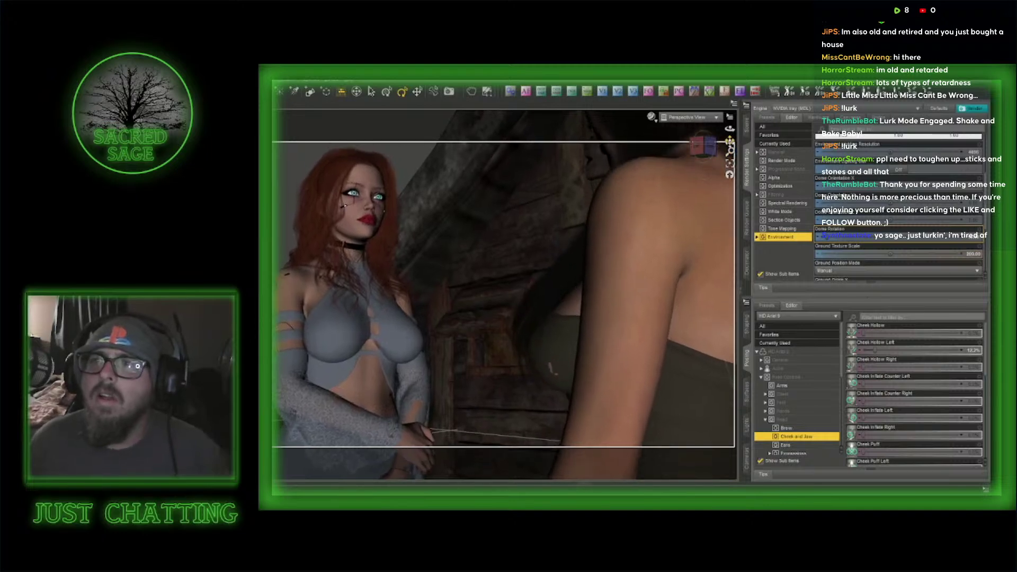
click(587, 93)
click(490, 213)
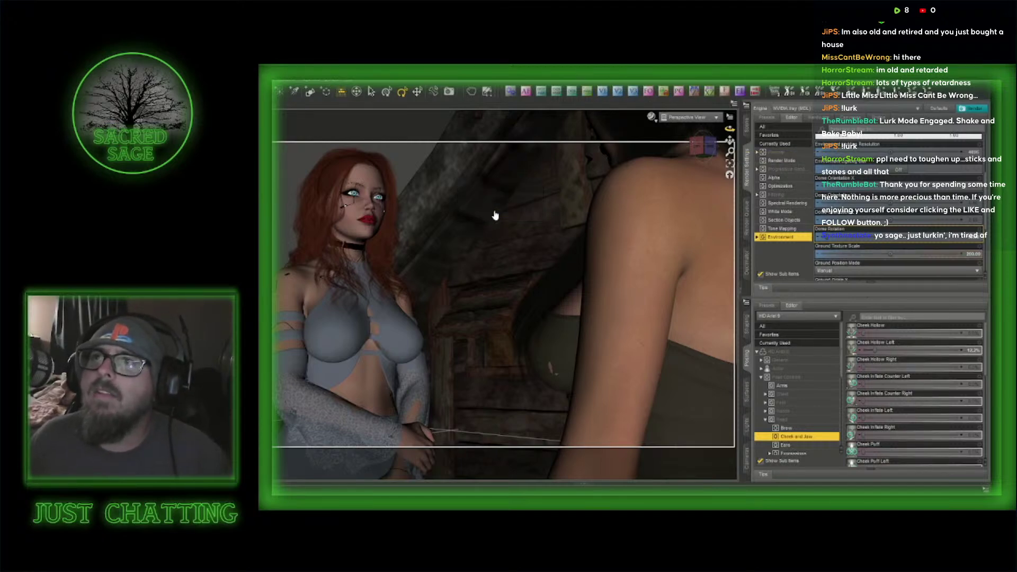
- Delete the older scene camera, numbered 1, and look through the remaining scene camera, numbered 2
scroll(846, 187, down, 5)
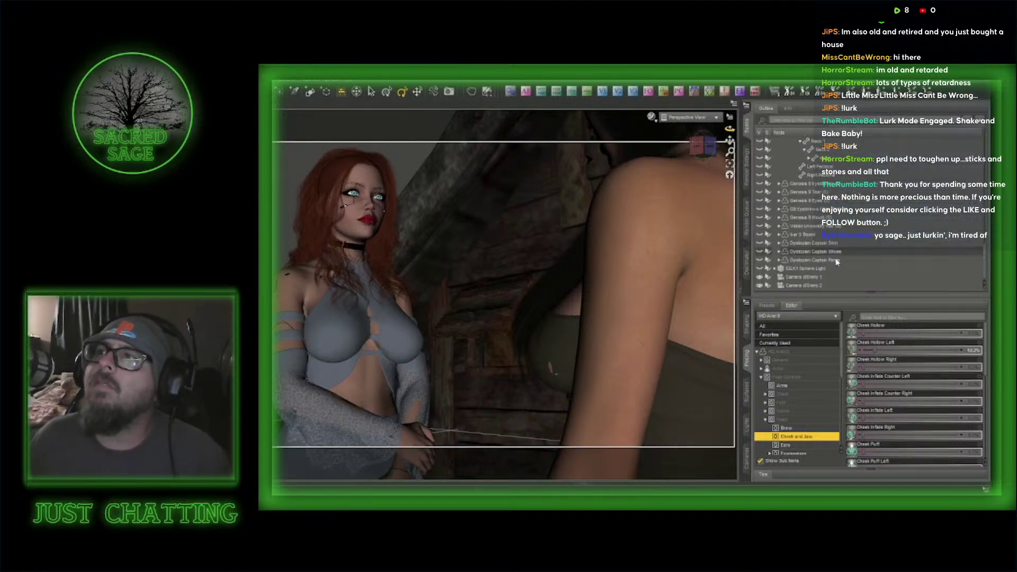
click(830, 277)
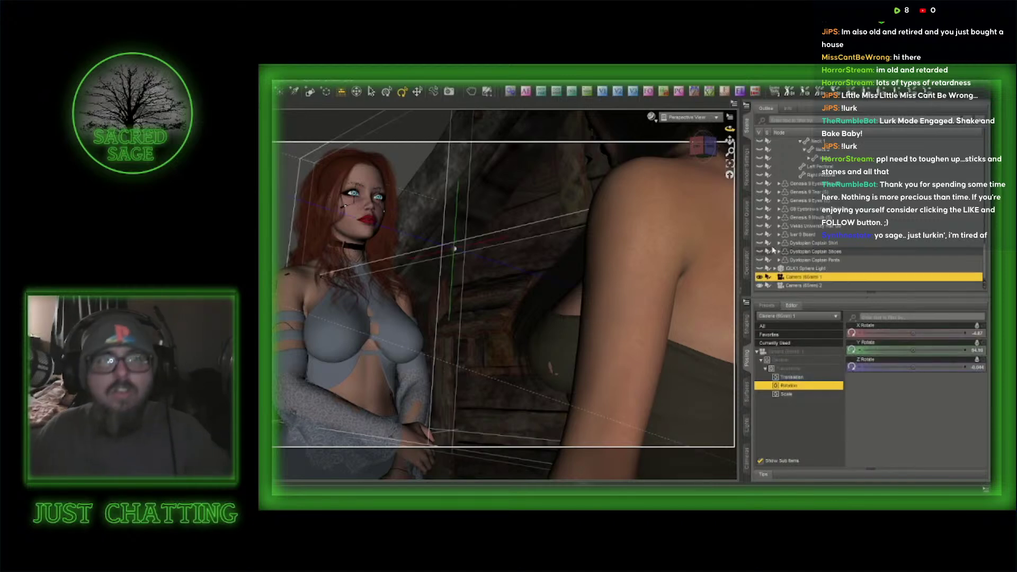
key(Delete)
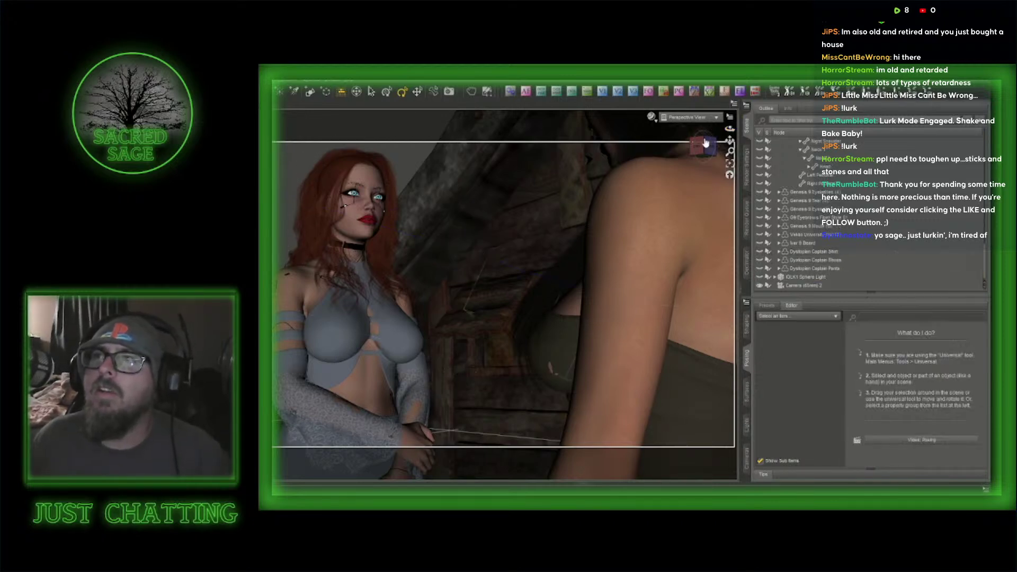
click(677, 117)
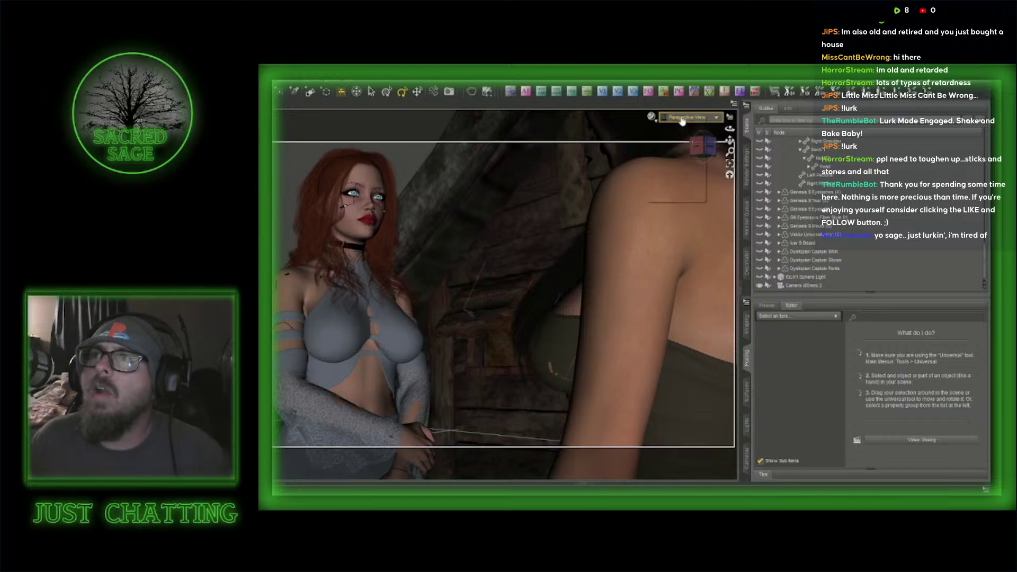
click(671, 183)
- Select the red-haired woman and set the scene camera's F/Stop to 11 and 2/3 stops
click(373, 186)
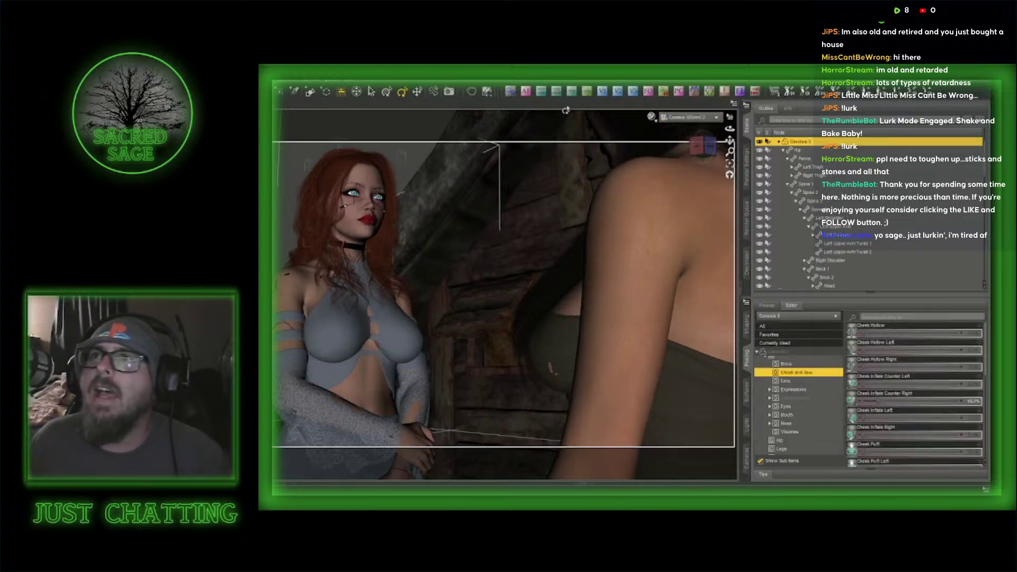
click(525, 91)
click(493, 233)
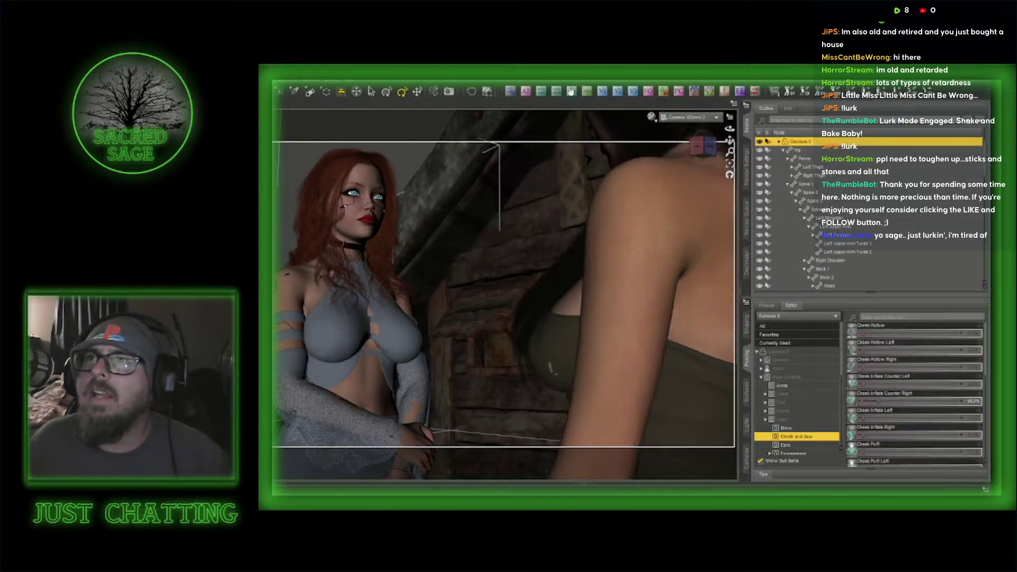
click(725, 91)
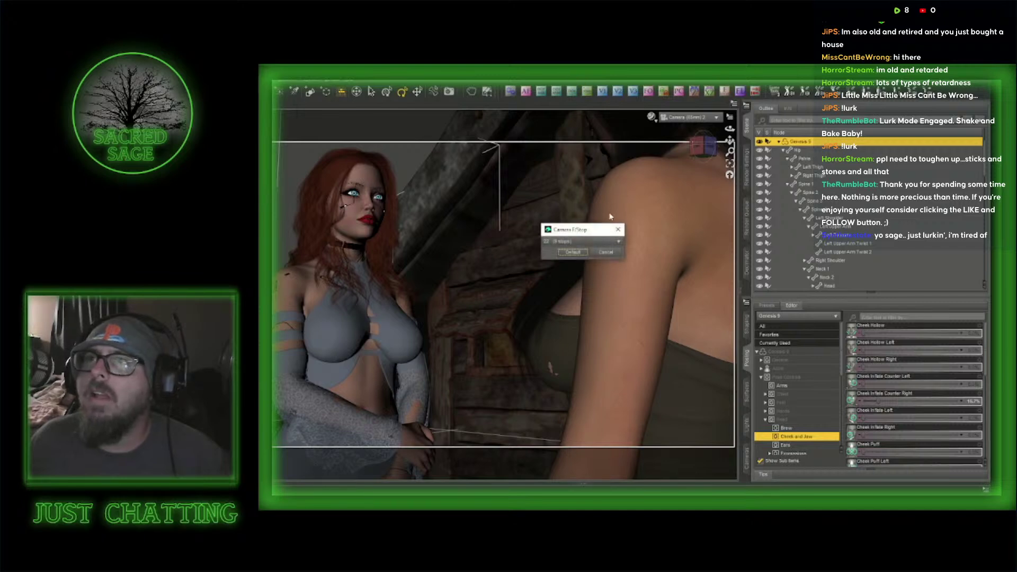
click(590, 242)
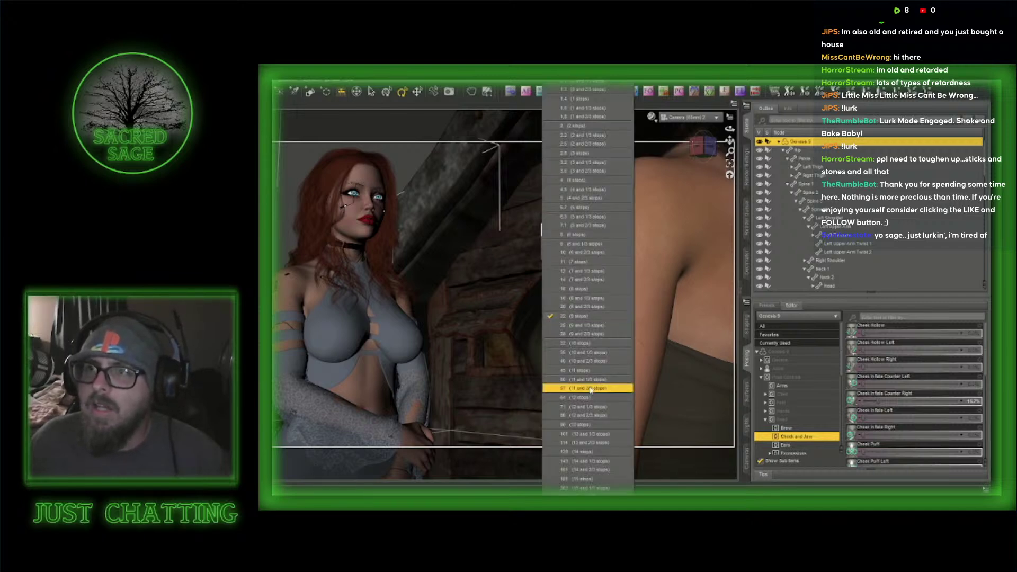
click(591, 388)
key(Return)
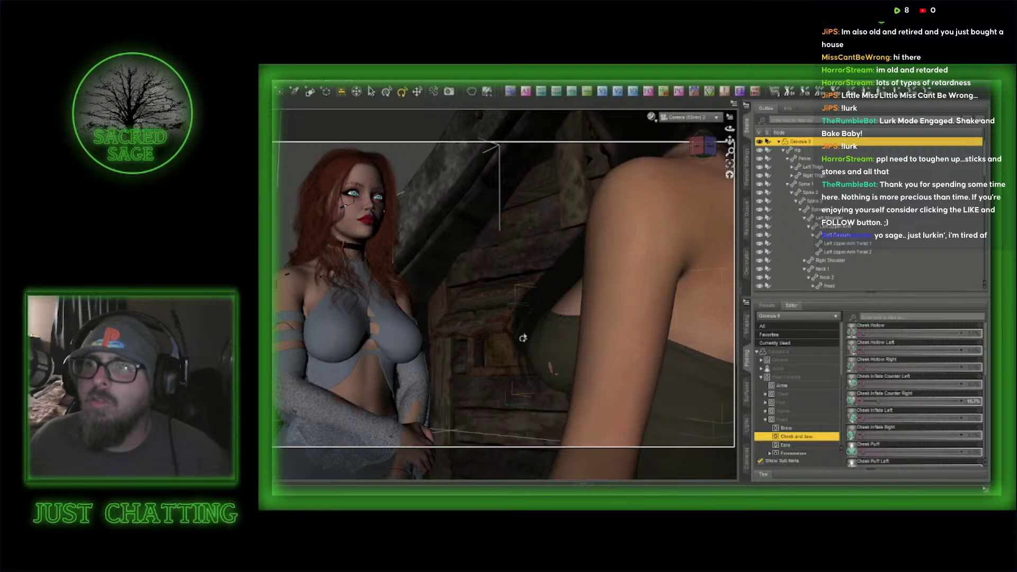
- Frame the red-haired woman's face in Perspective View, search her pose parameters for "scare" and set the Scared expression to about 55%
click(699, 117)
click(704, 126)
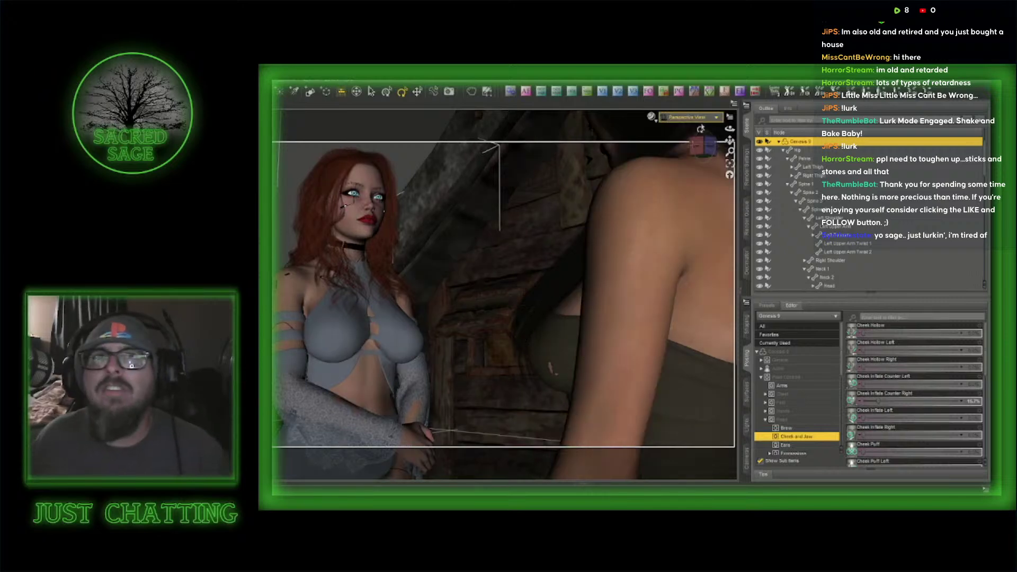
drag(698, 148, 730, 140)
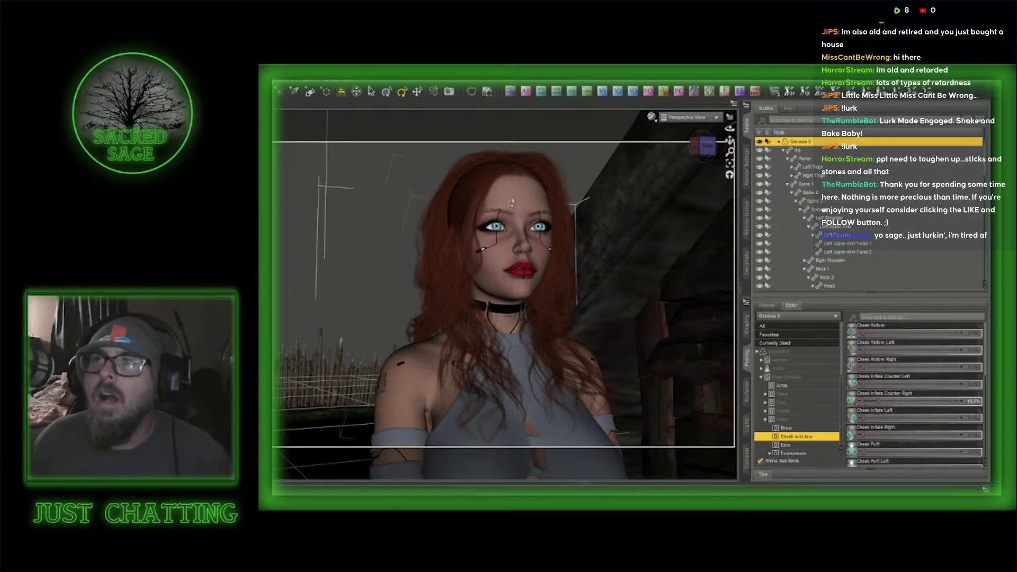
click(521, 208)
click(785, 344)
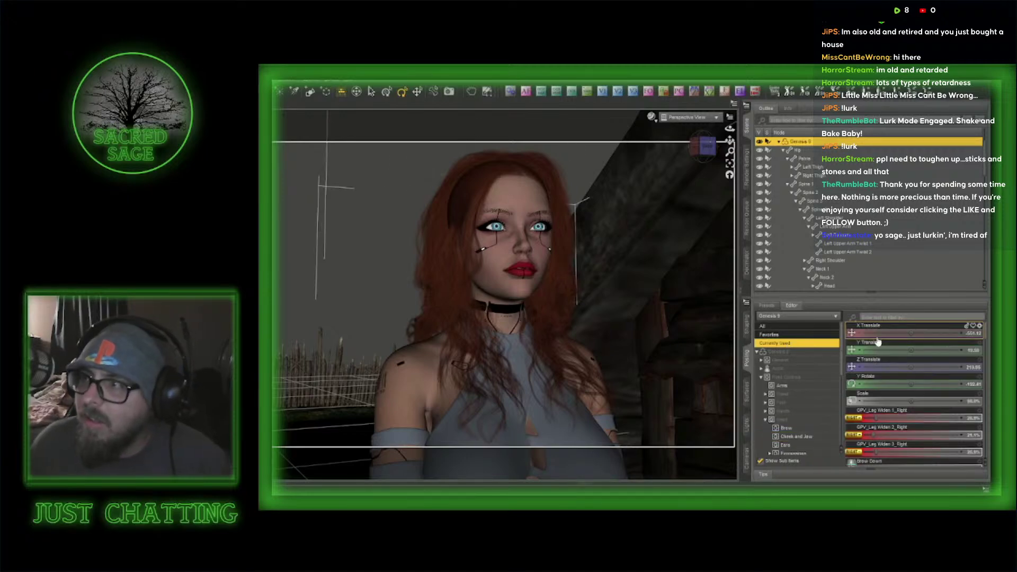
click(879, 317)
text(scal)
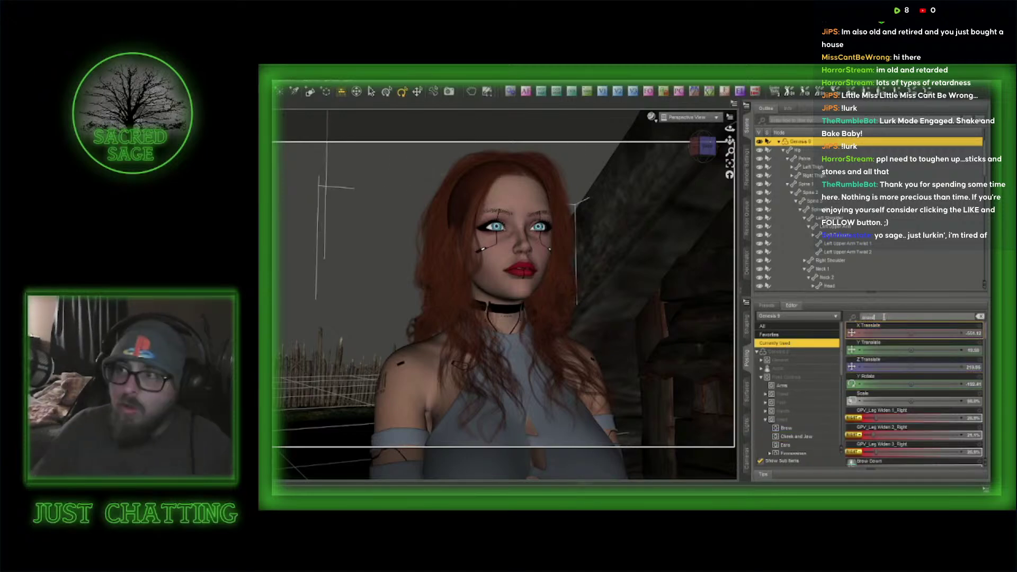
click(798, 422)
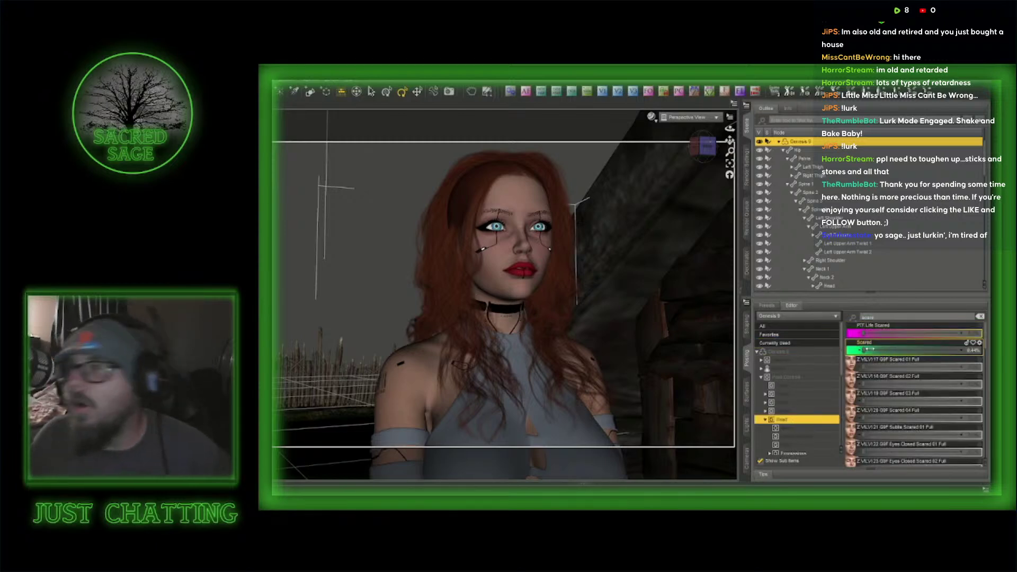
click(900, 350)
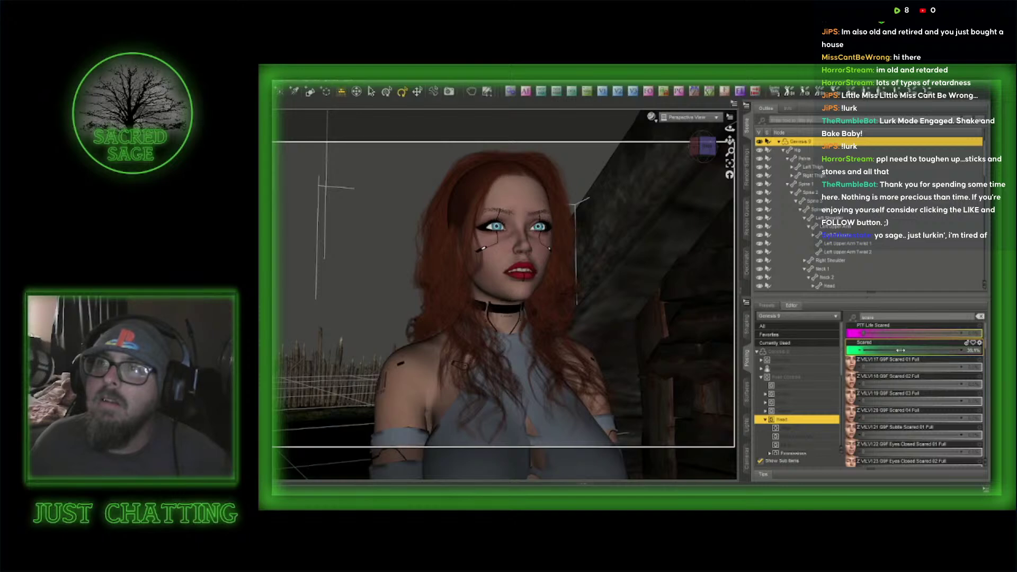
drag(910, 352, 915, 352)
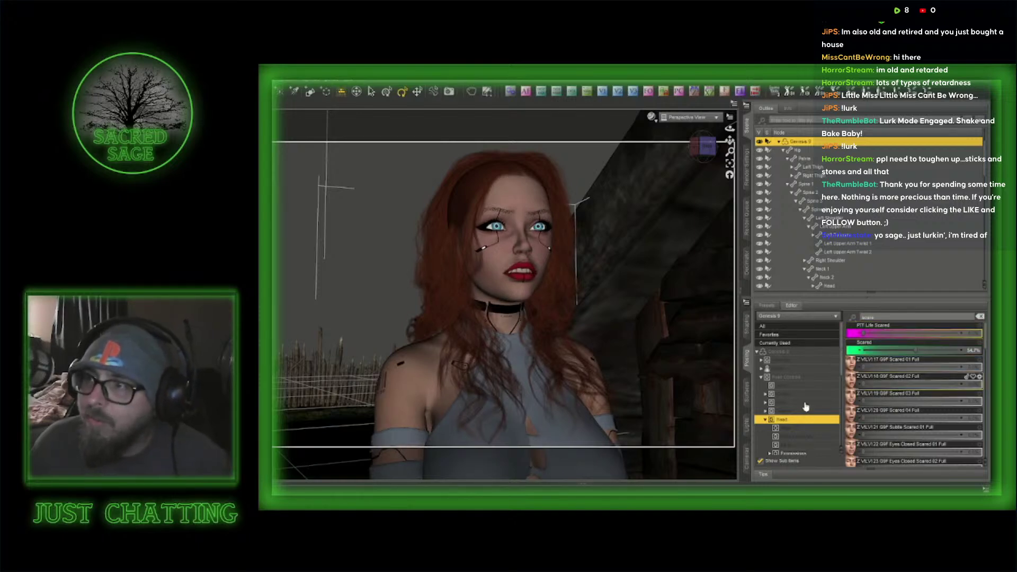
- Raise the red-haired woman's Confused expression to about 60% and her Jaw Open to about 25%
click(803, 344)
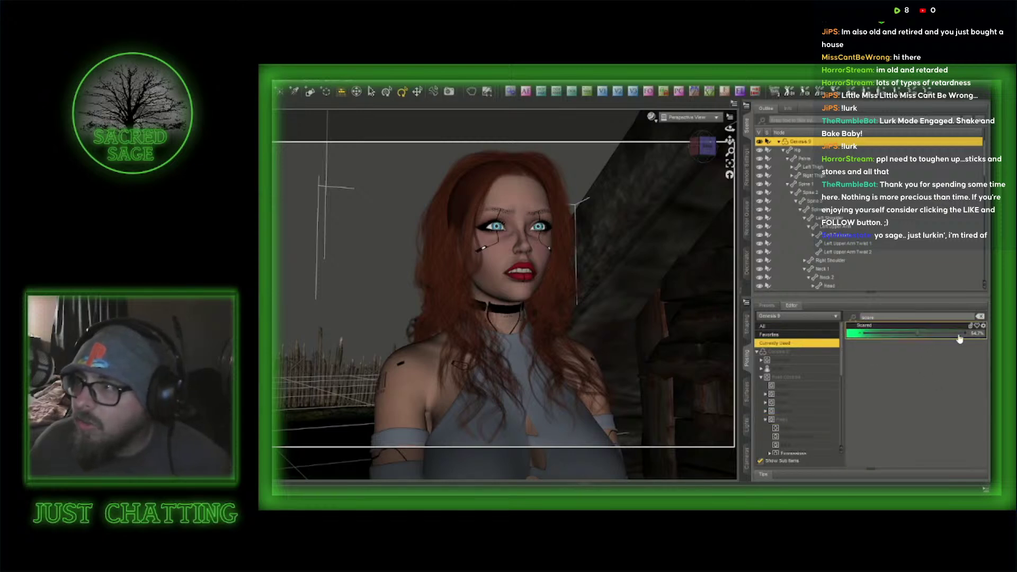
click(981, 317)
scroll(935, 409, down, 5)
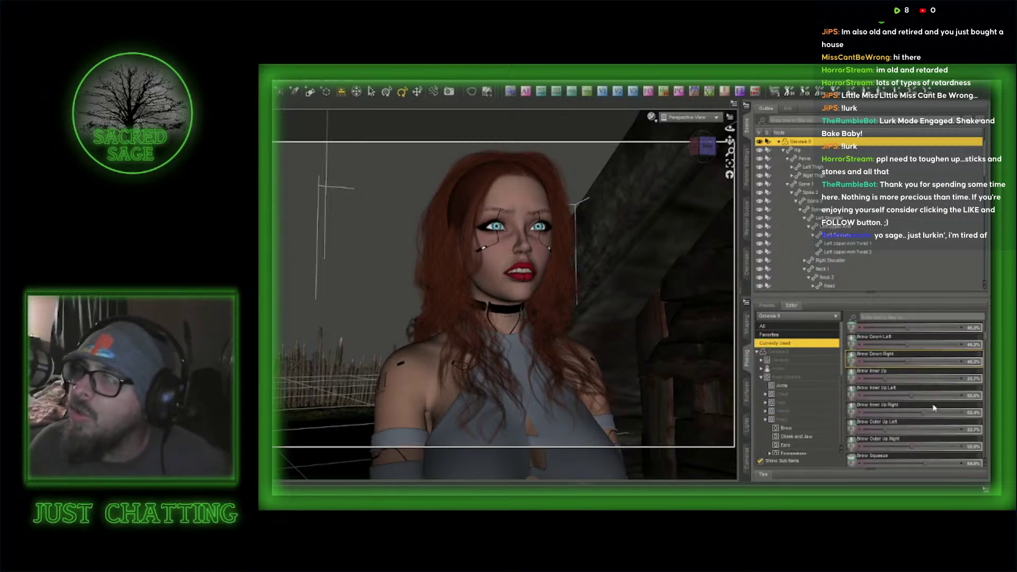
scroll(935, 409, down, 8)
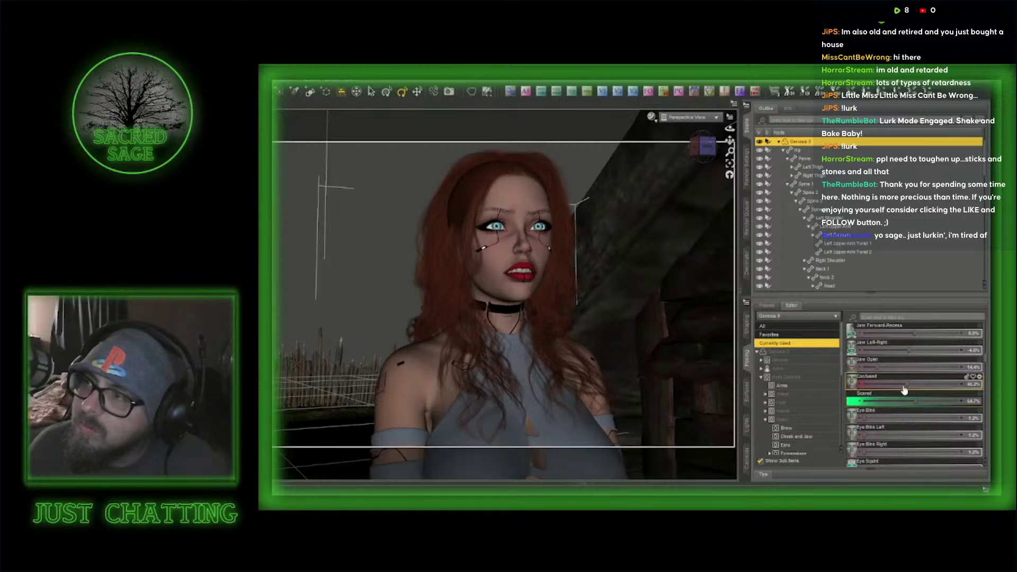
drag(907, 384, 921, 383)
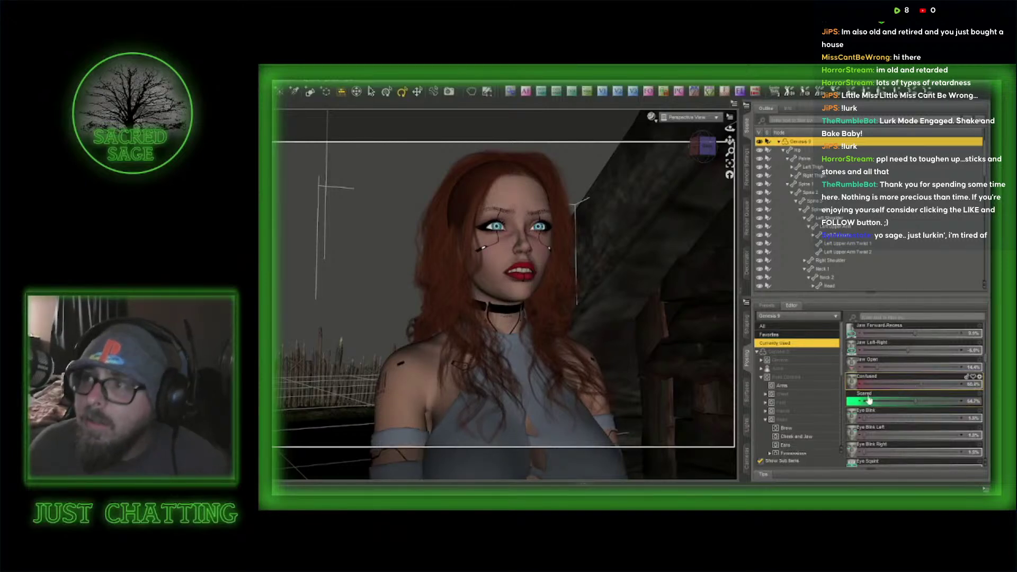
click(806, 437)
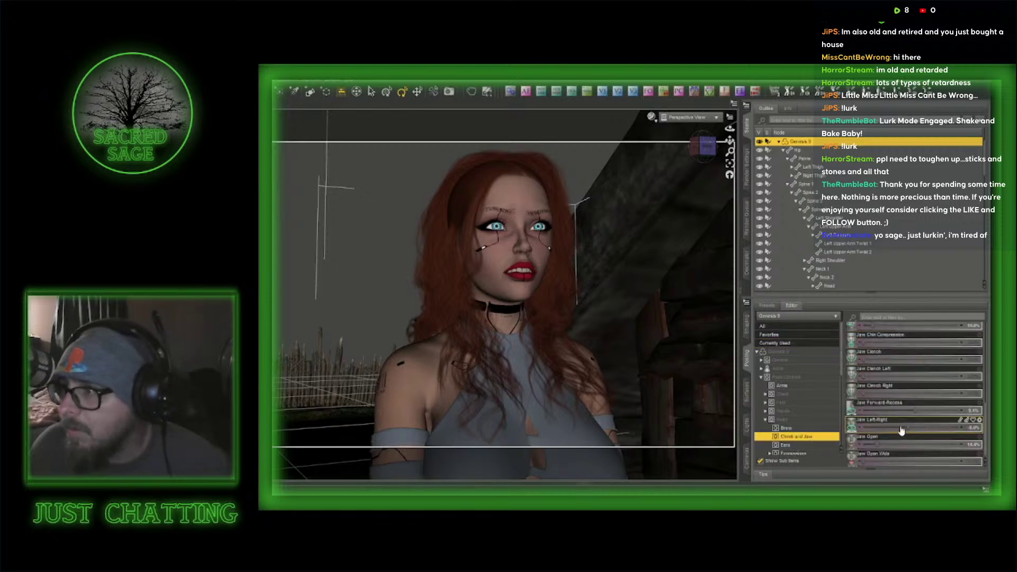
drag(879, 445, 886, 444)
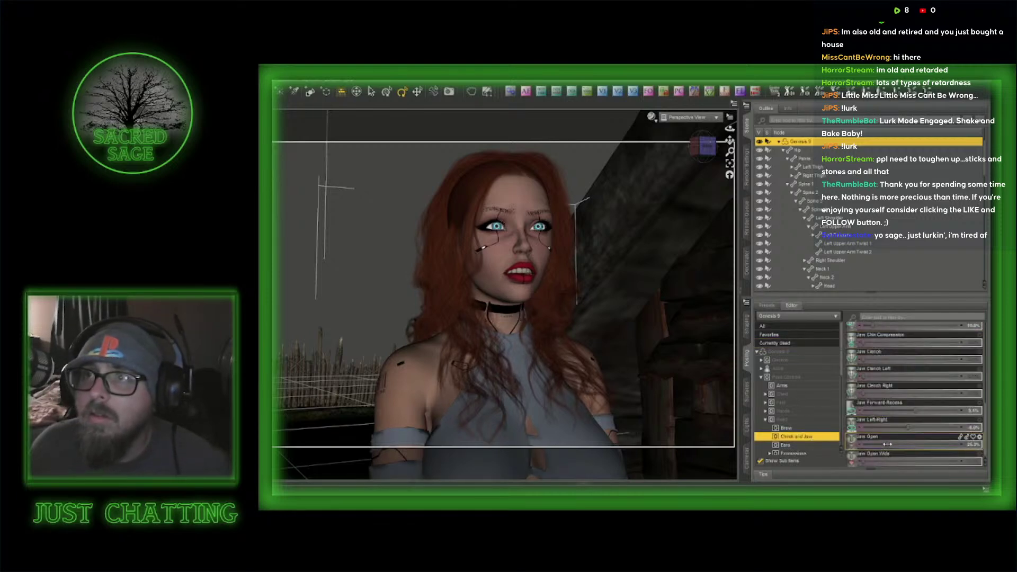
- Show the over-the-shoulder shot through the scene camera and preview it with NVIDIA Iray
click(689, 117)
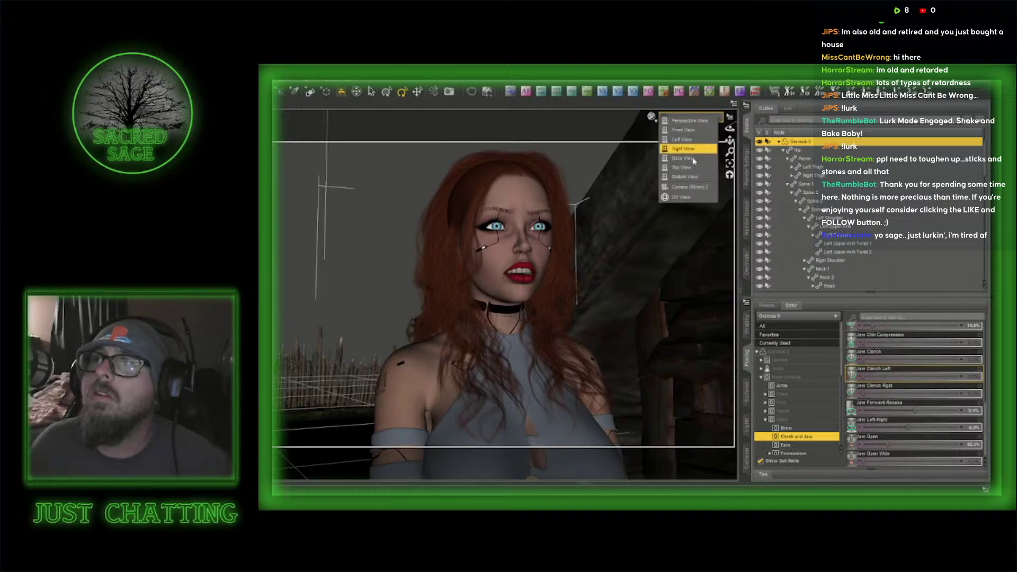
click(688, 186)
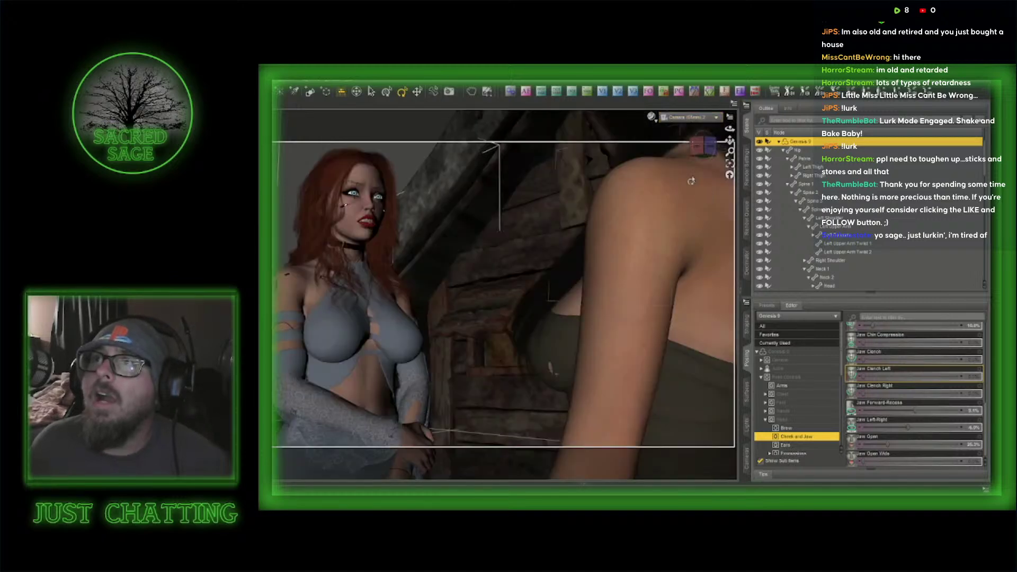
click(652, 117)
click(659, 224)
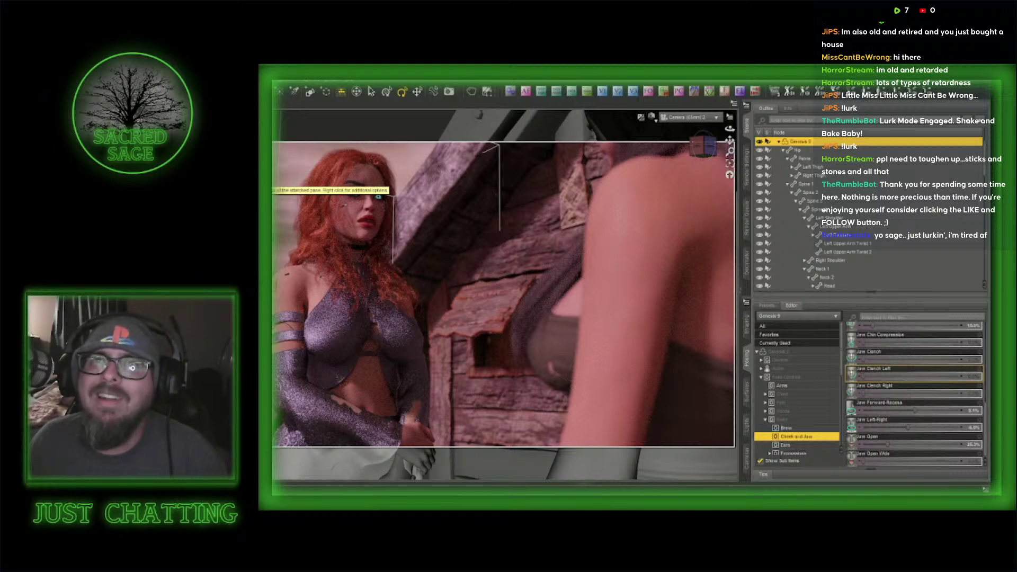
click(273, 184)
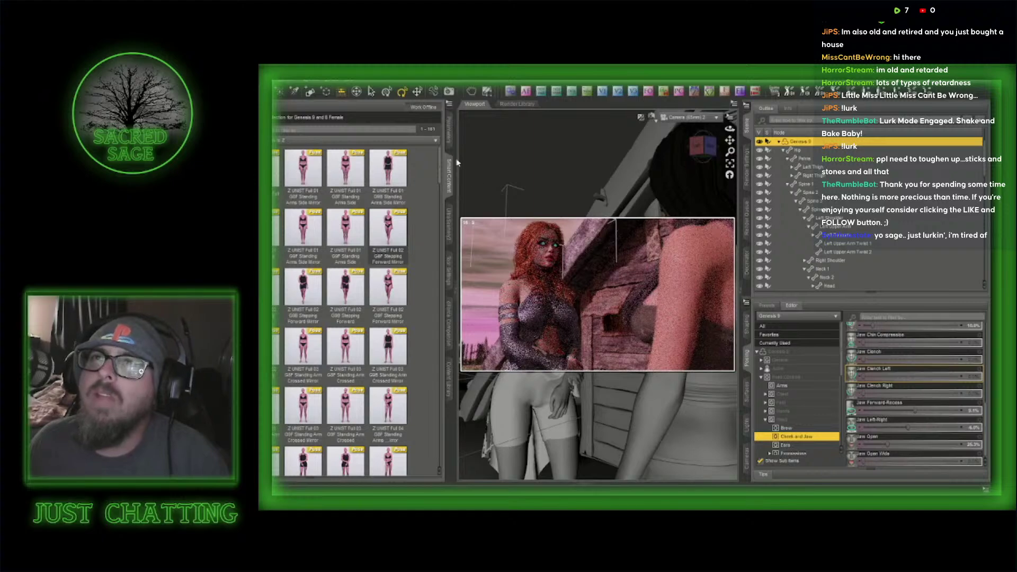
click(449, 178)
- Try Dome Rotation values, including 90, in the Environment render settings and return the viewport to Texture Shaded
click(748, 174)
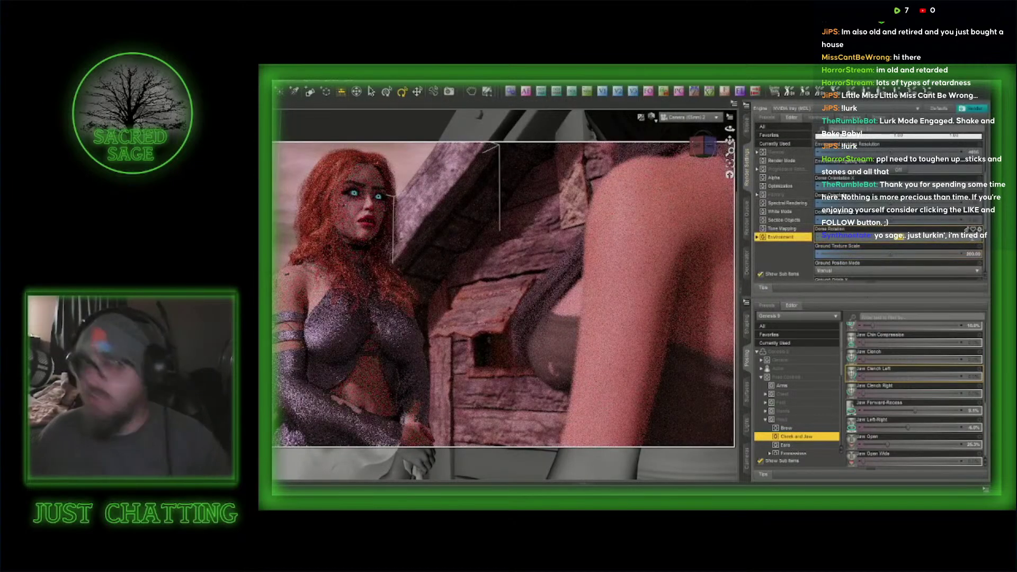
text(90)
key(Return)
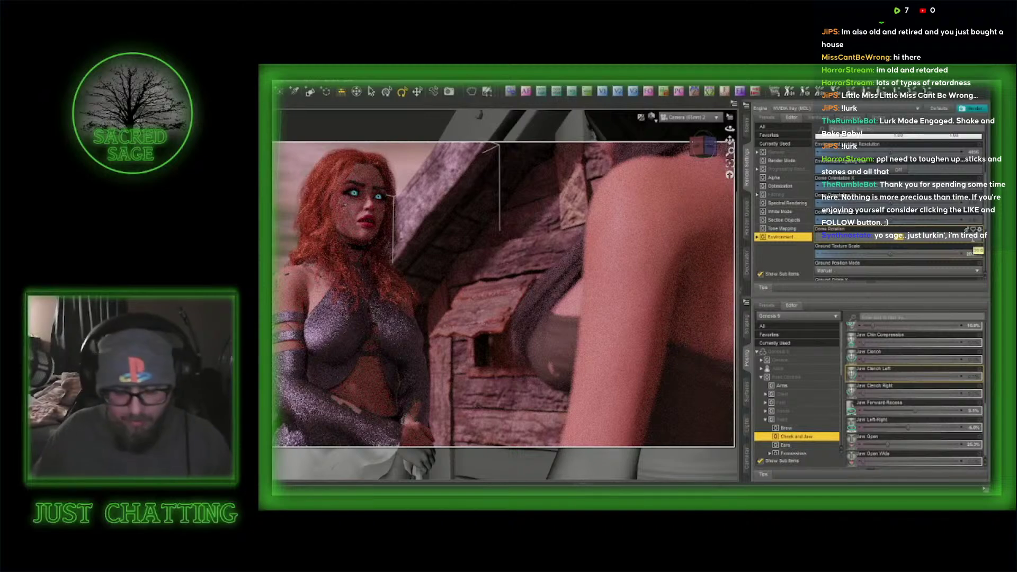
key(Return)
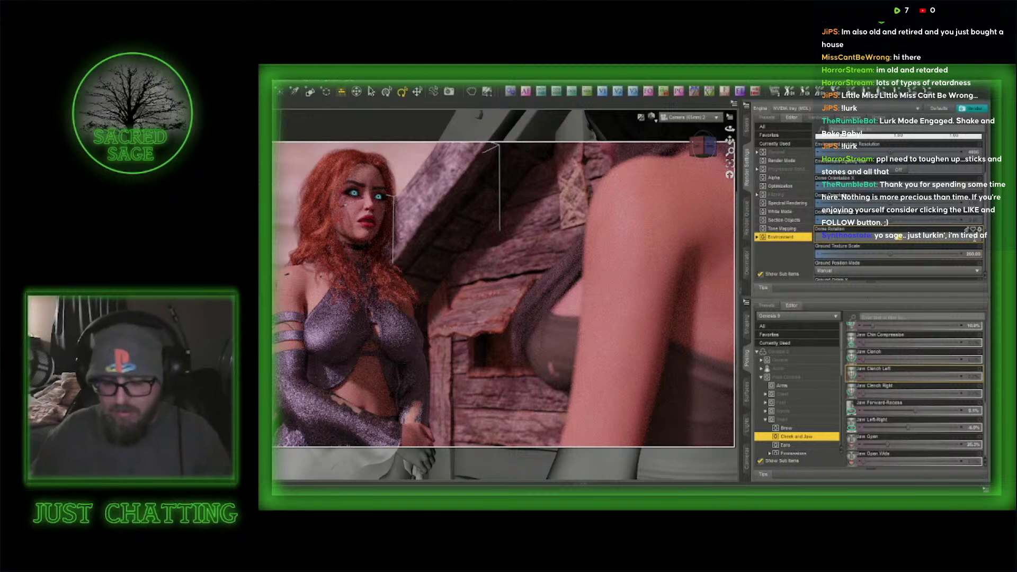
key(Return)
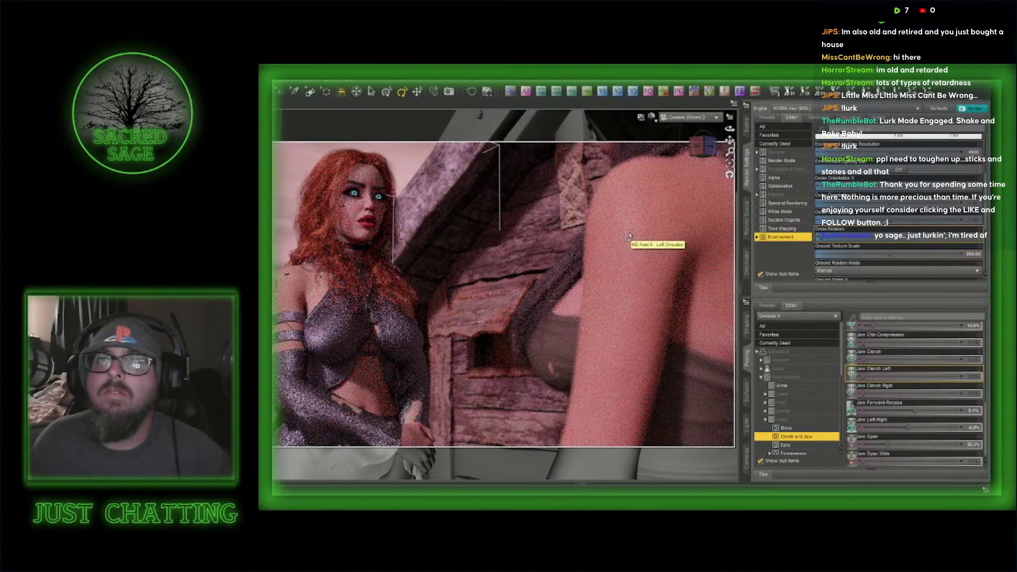
click(653, 119)
click(645, 200)
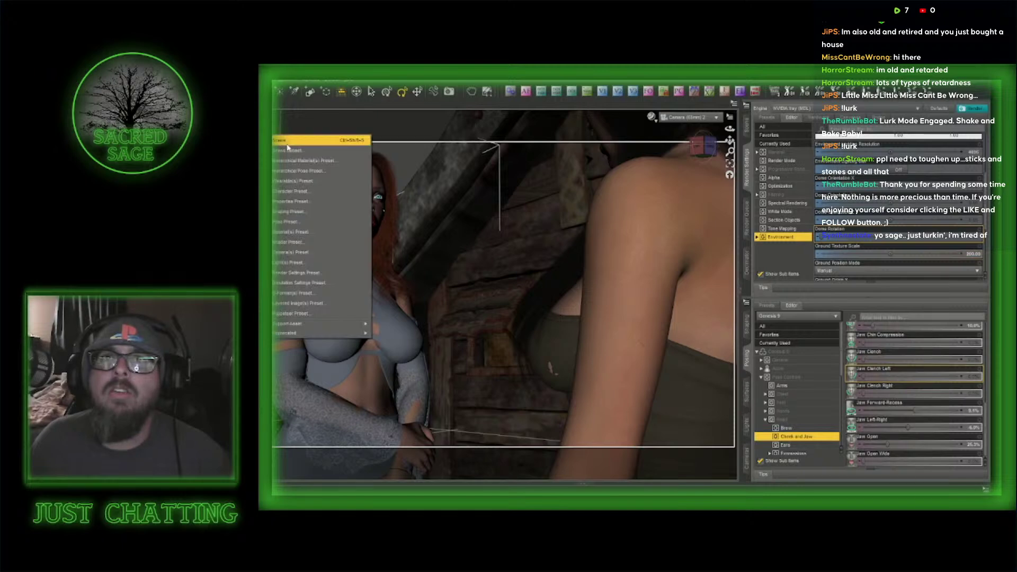
- Save the scene as image 212, based on the image 211 file name, keeping backdrop, render settings and compression included
click(287, 142)
scroll(401, 369, down, 20)
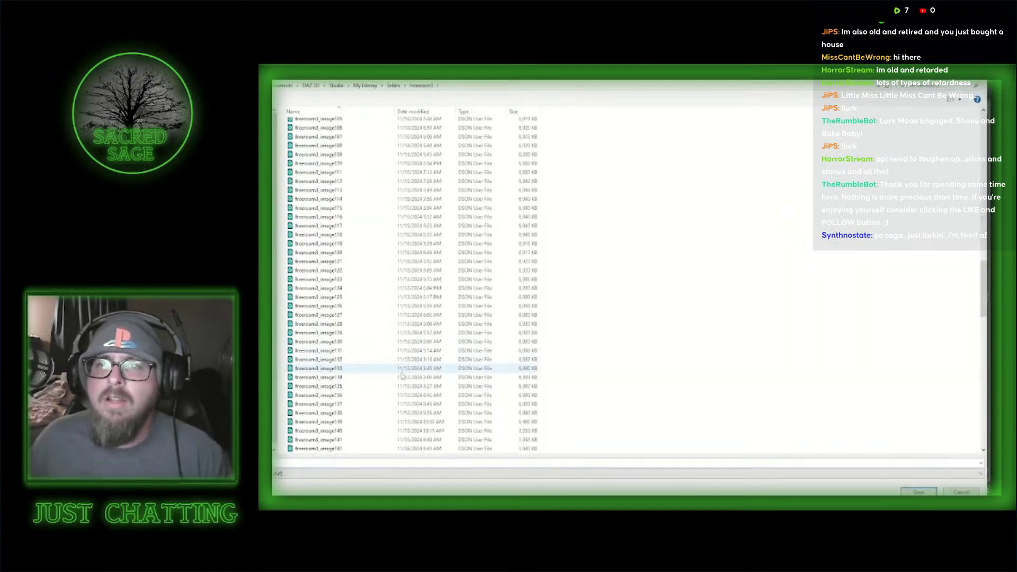
click(354, 405)
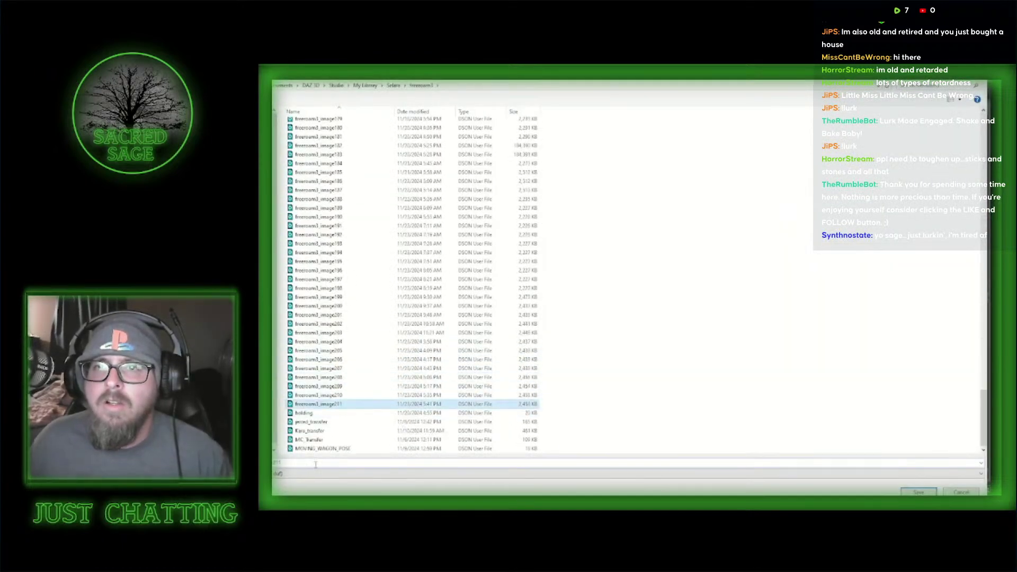
click(290, 464)
key(BackSpace)
text(2)
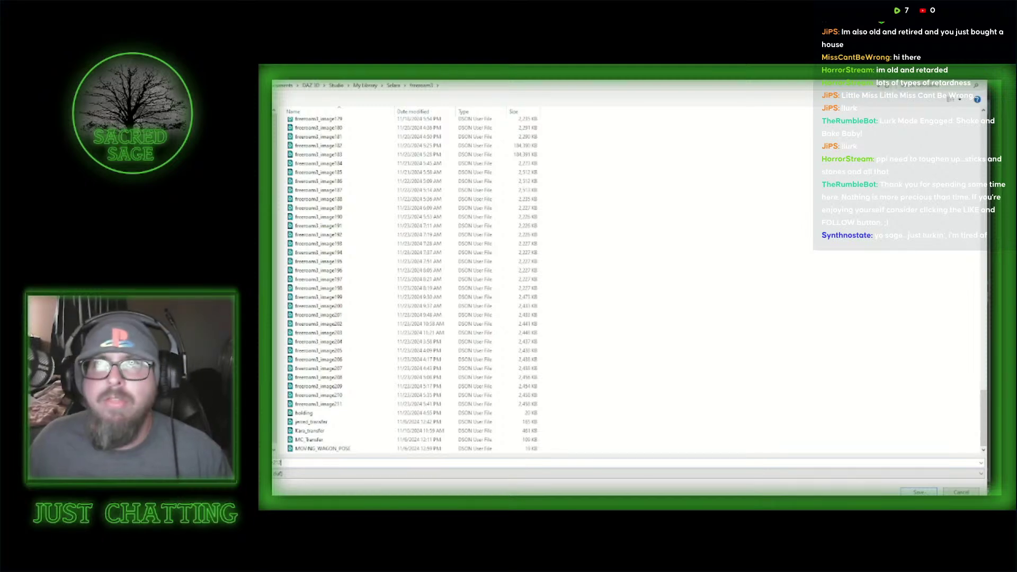
key(Return)
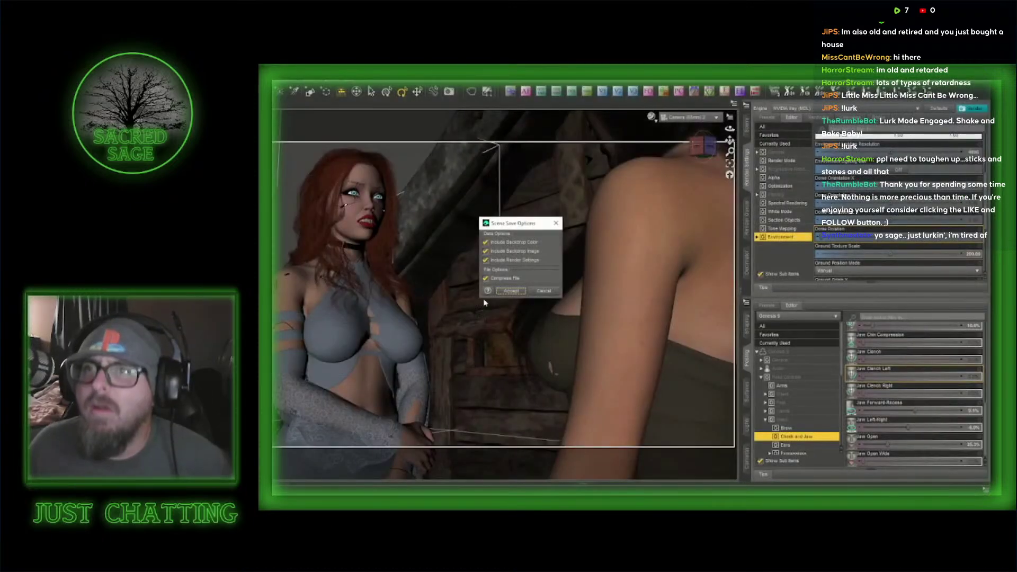
click(510, 294)
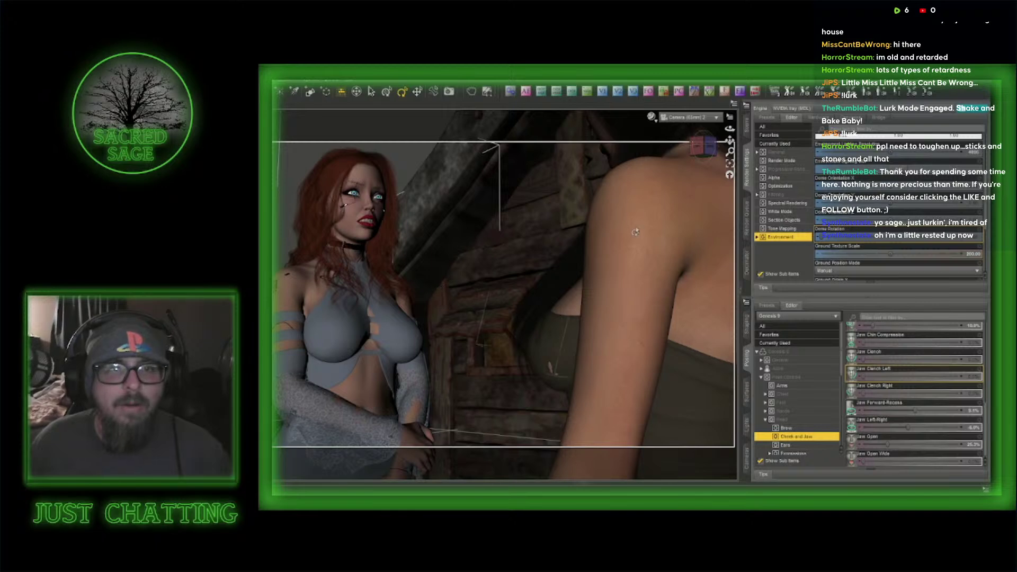
- Frame both women in Perspective View and browse the content library down to its pose products
click(683, 118)
click(683, 126)
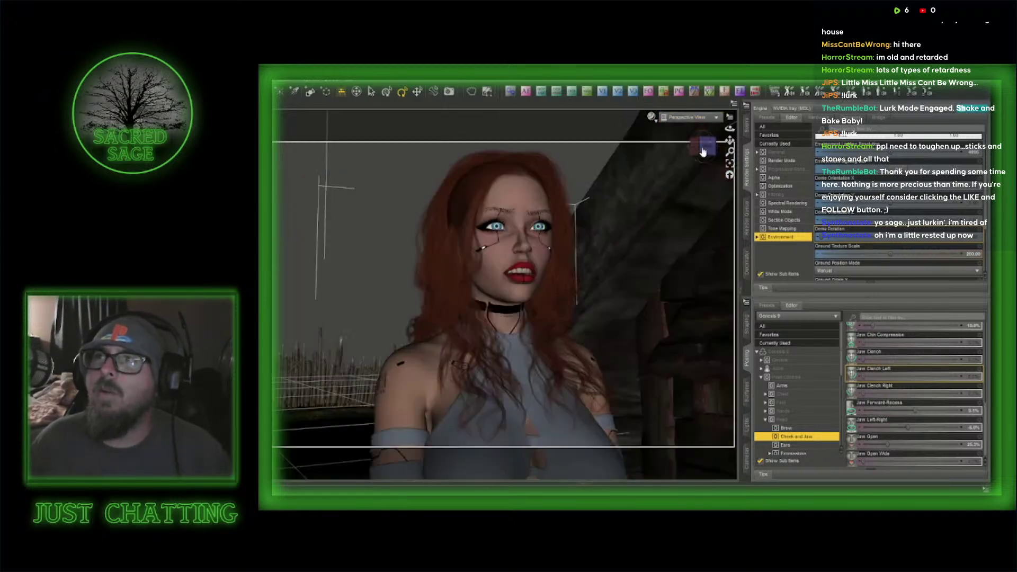
drag(703, 151, 653, 157)
drag(602, 185, 494, 254)
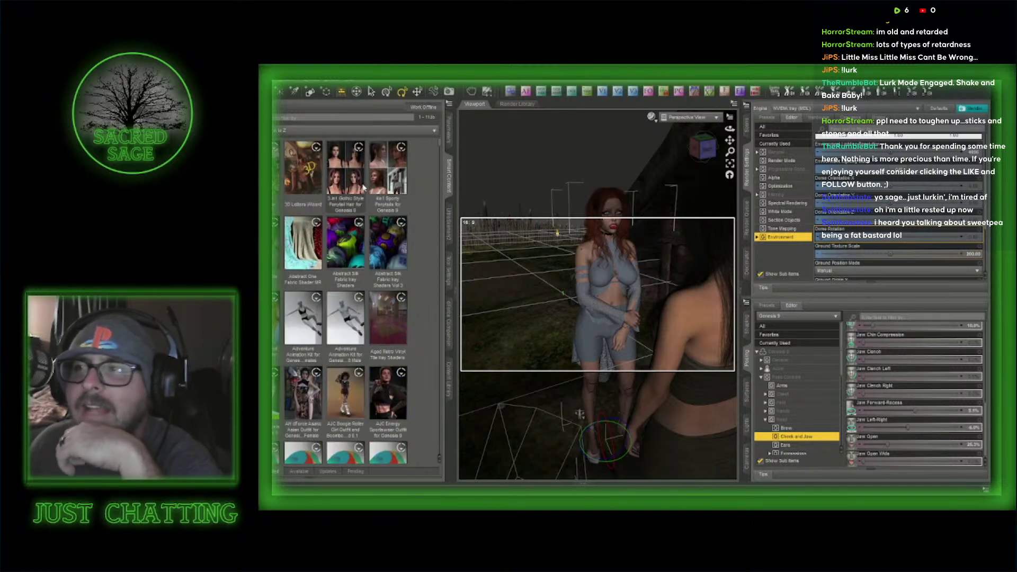
mouse_move(361, 186)
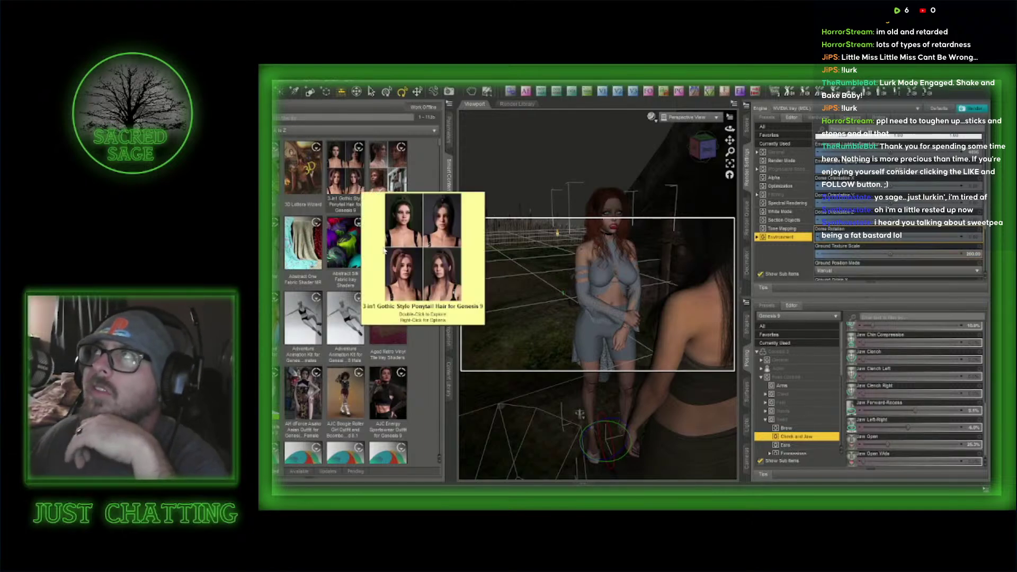
mouse_move(374, 270)
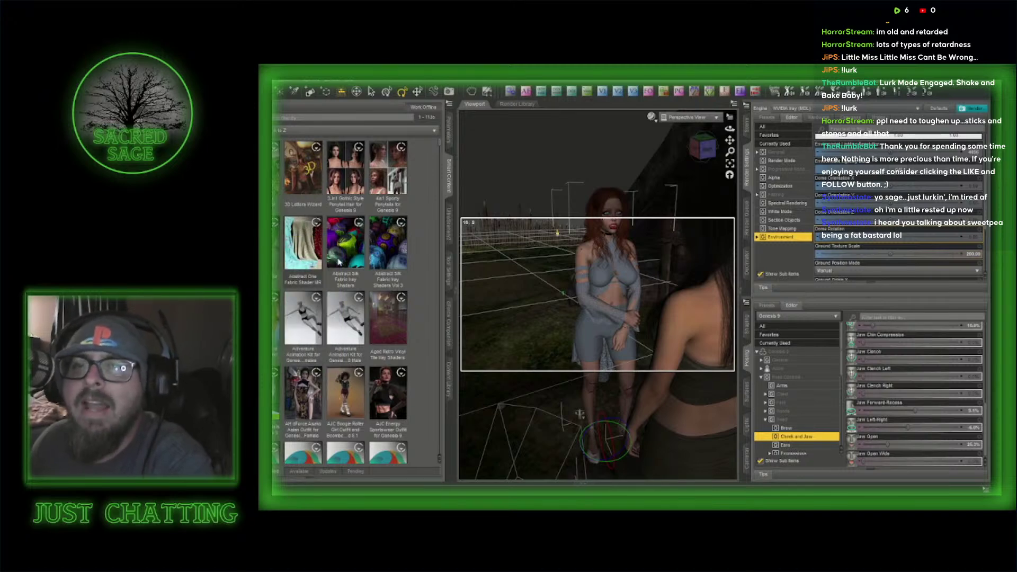
scroll(359, 268, down, 3)
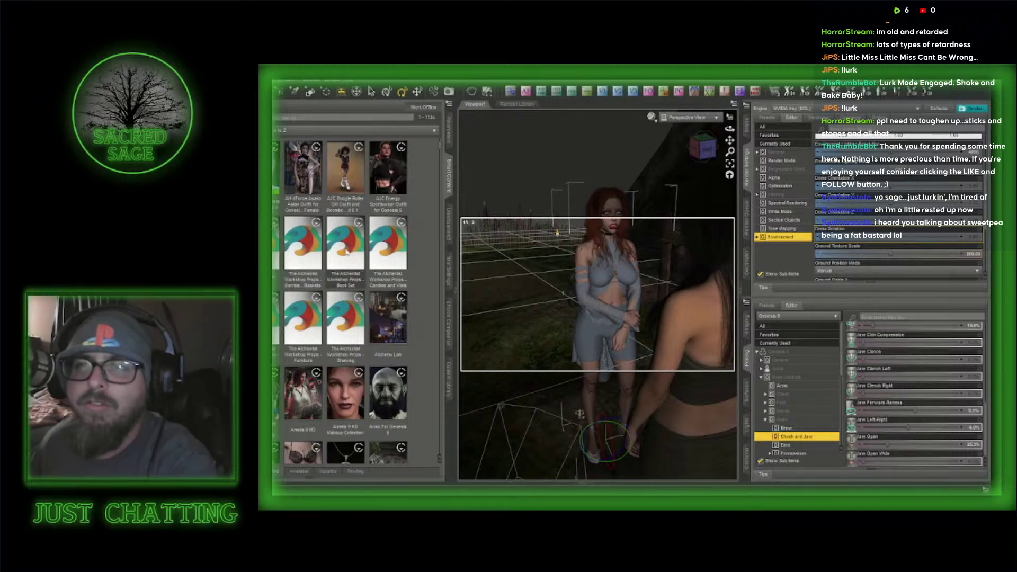
mouse_move(311, 239)
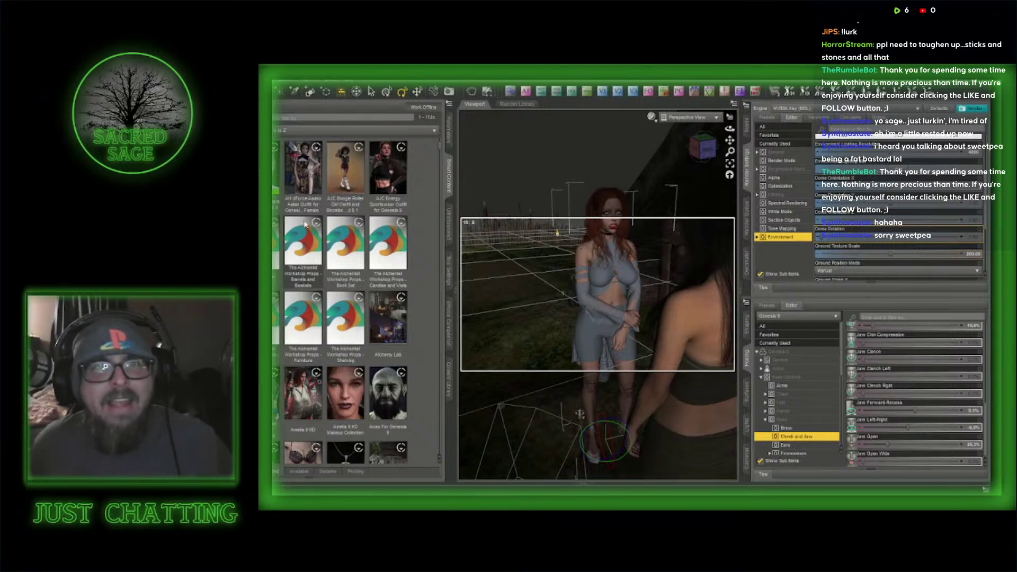
mouse_move(303, 220)
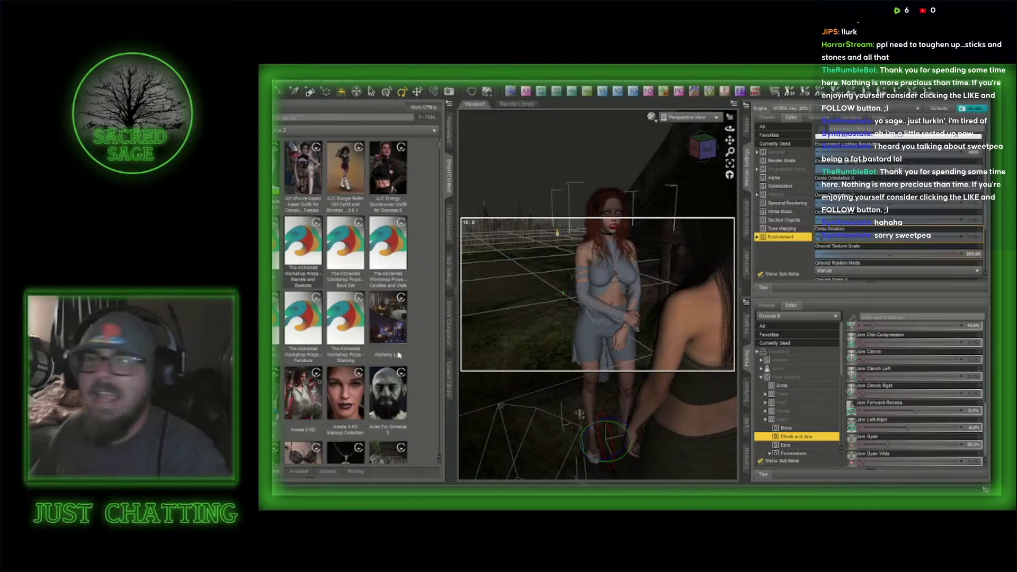
mouse_move(382, 348)
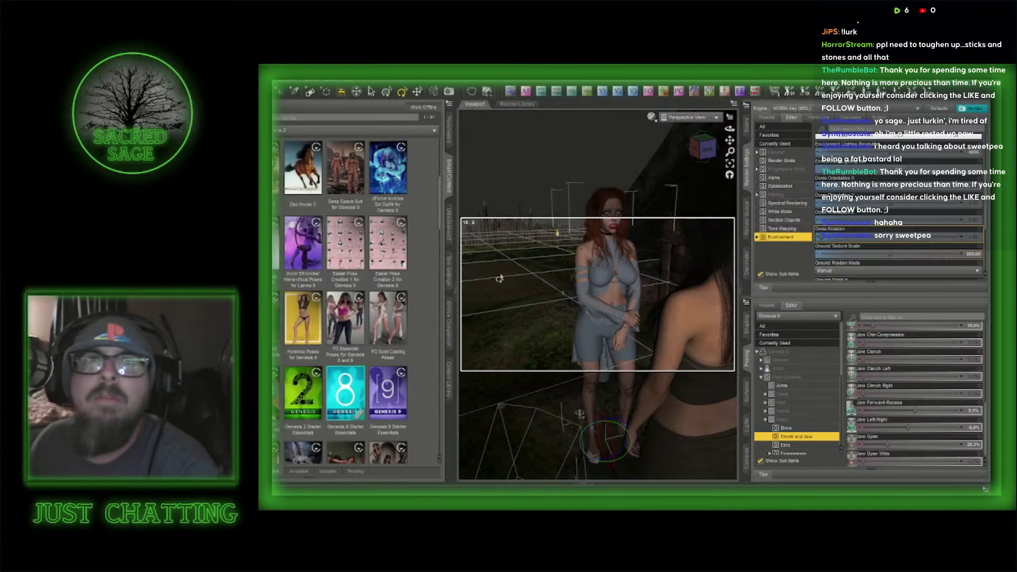
- Select the red-haired woman, open the Z DOLFA pose set from the pose products and examine its full-body standing poses
click(581, 260)
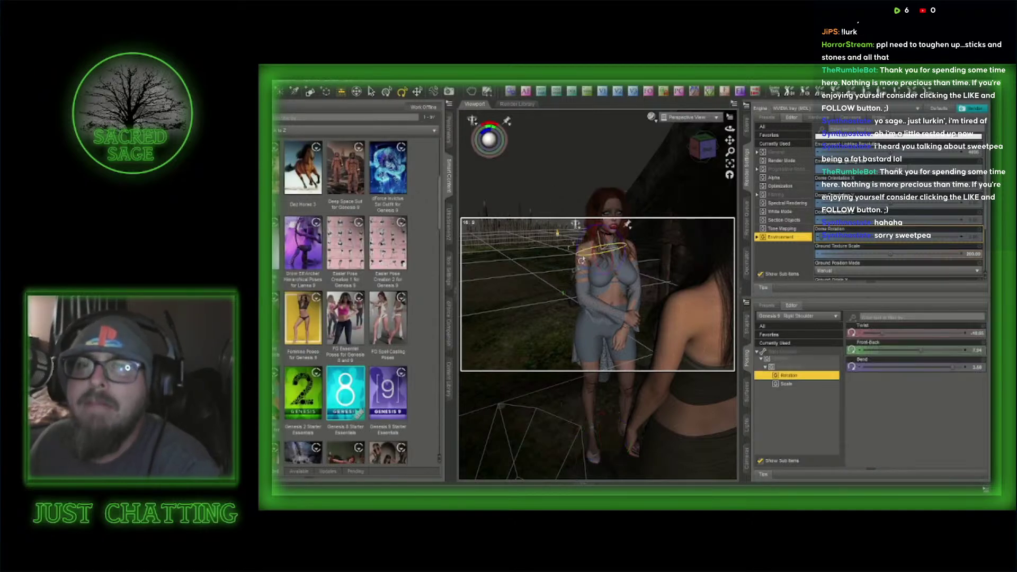
scroll(377, 331, down, 6)
mouse_move(377, 331)
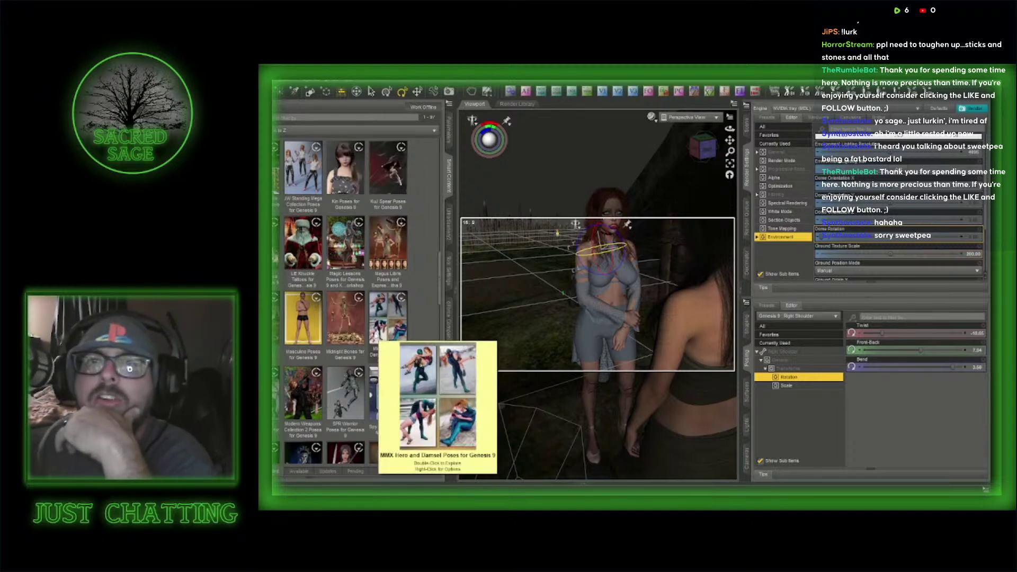
scroll(339, 267, down, 3)
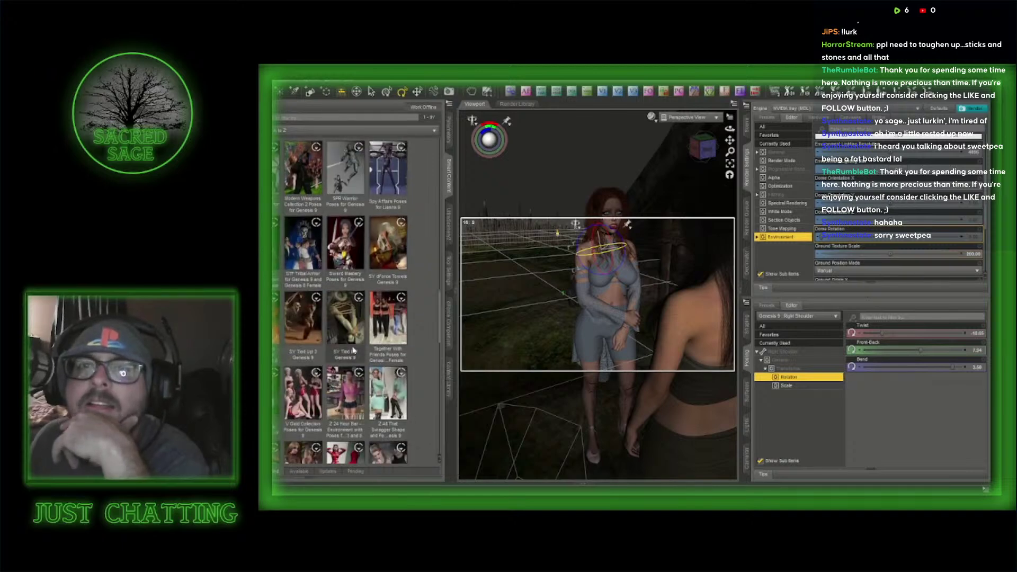
scroll(323, 297, down, 3)
click(311, 321)
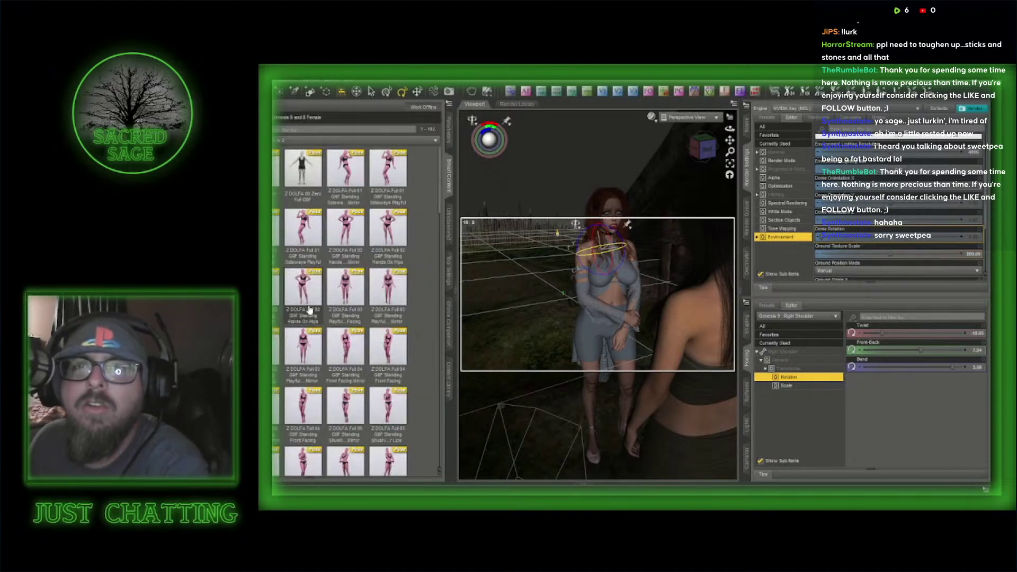
mouse_move(308, 308)
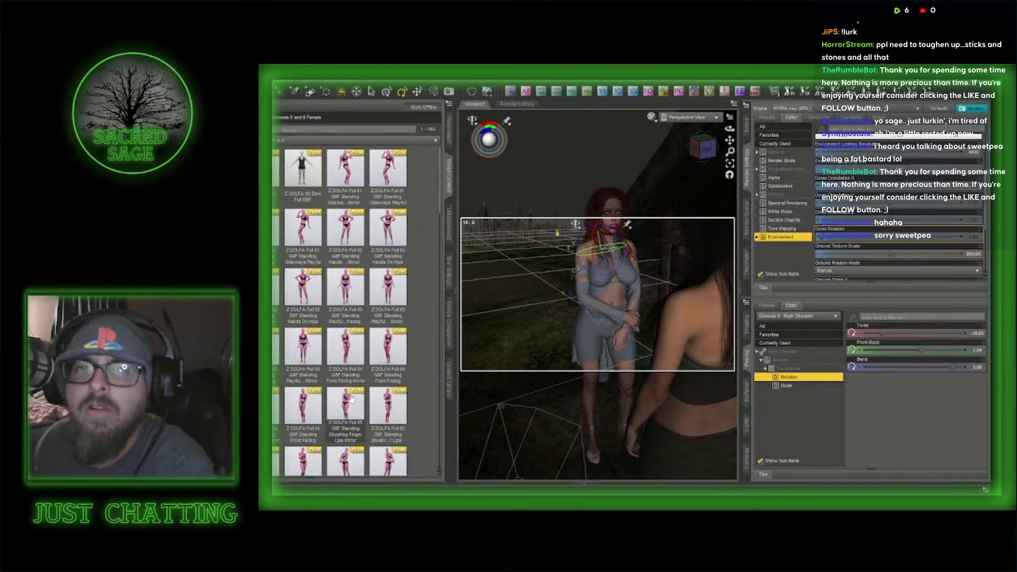
mouse_move(383, 370)
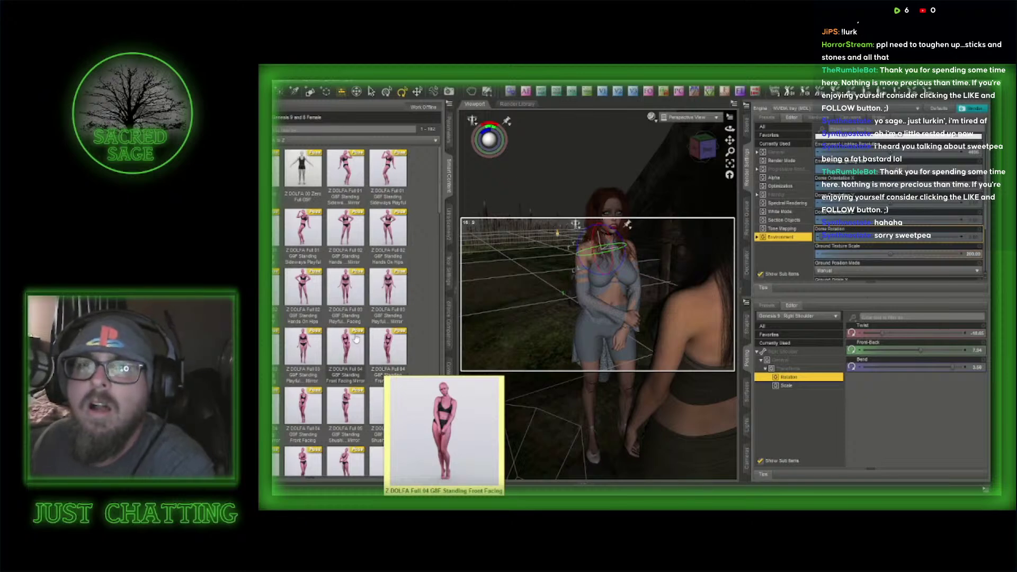
- Apply a Z DOLFA Full 17 G9F Standing Front Facing Playful pose to the red-haired figure
scroll(360, 332, down, 3)
scroll(362, 333, down, 1)
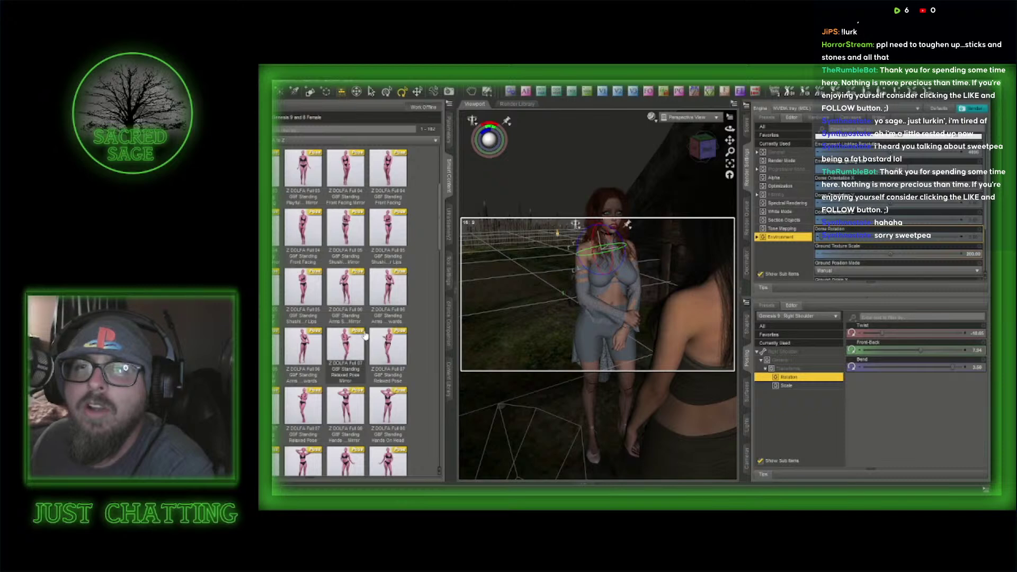
scroll(365, 333, down, 3)
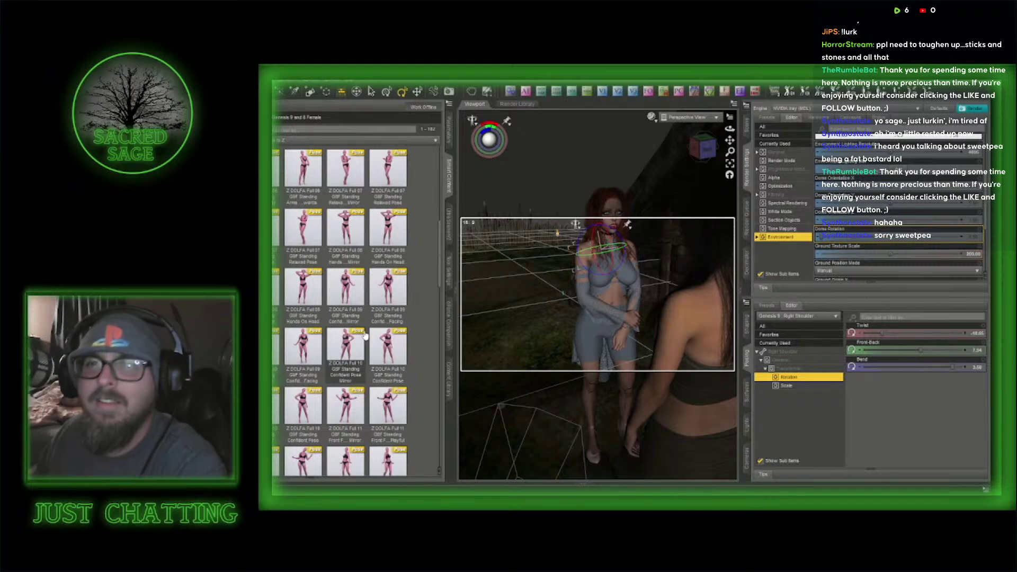
scroll(364, 336, down, 4)
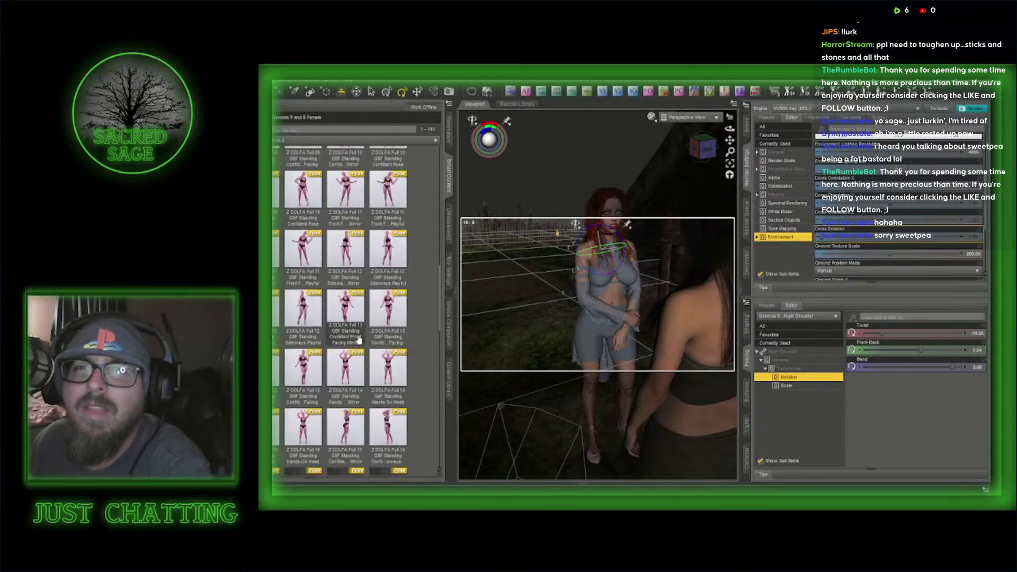
scroll(359, 340, down, 6)
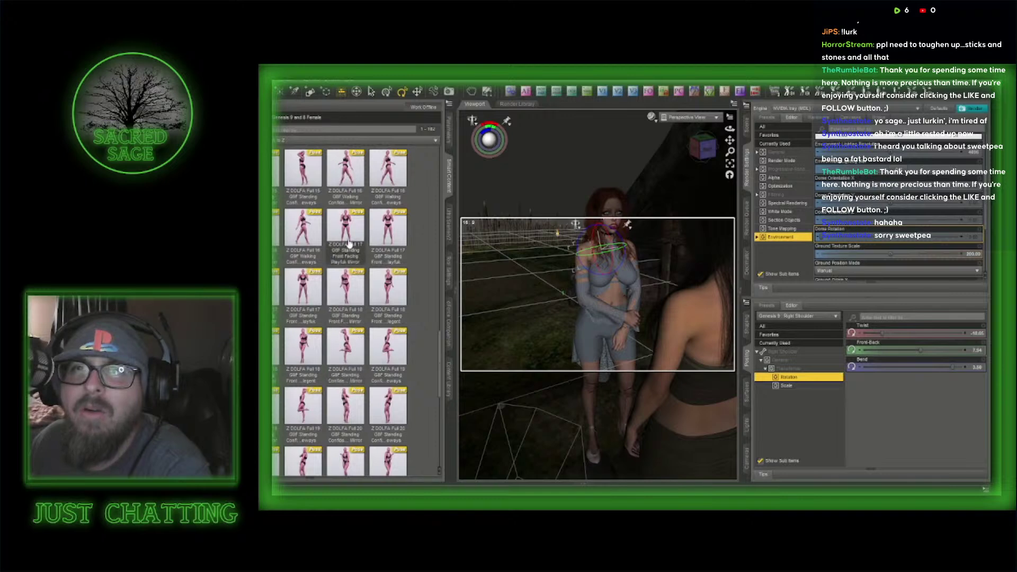
mouse_move(350, 233)
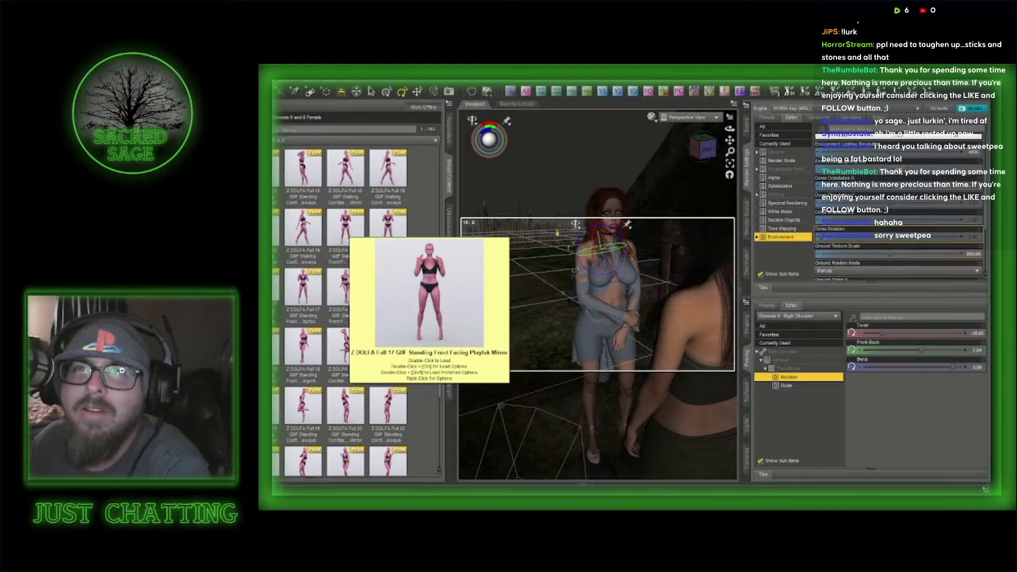
double_click(276, 289)
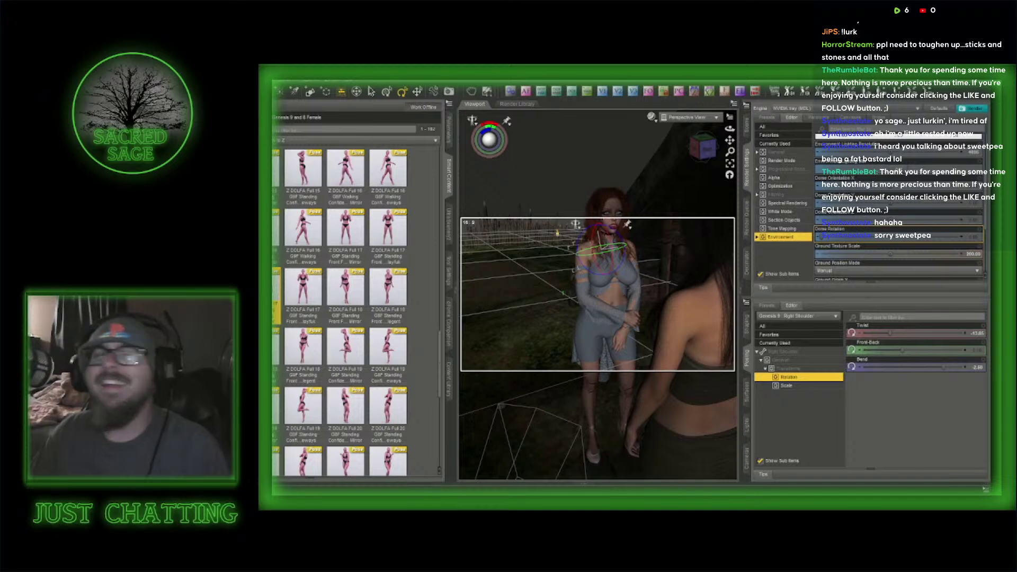
mouse_move(346, 227)
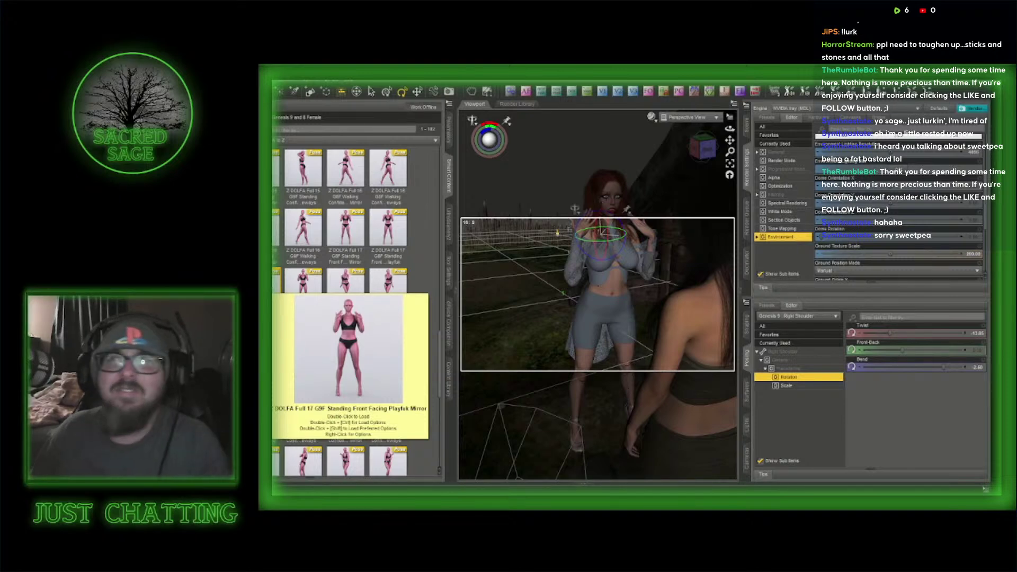
- Hide the dark-haired foreground figure in the scene and frame the red-haired figure's upper body from the front
click(450, 178)
click(730, 163)
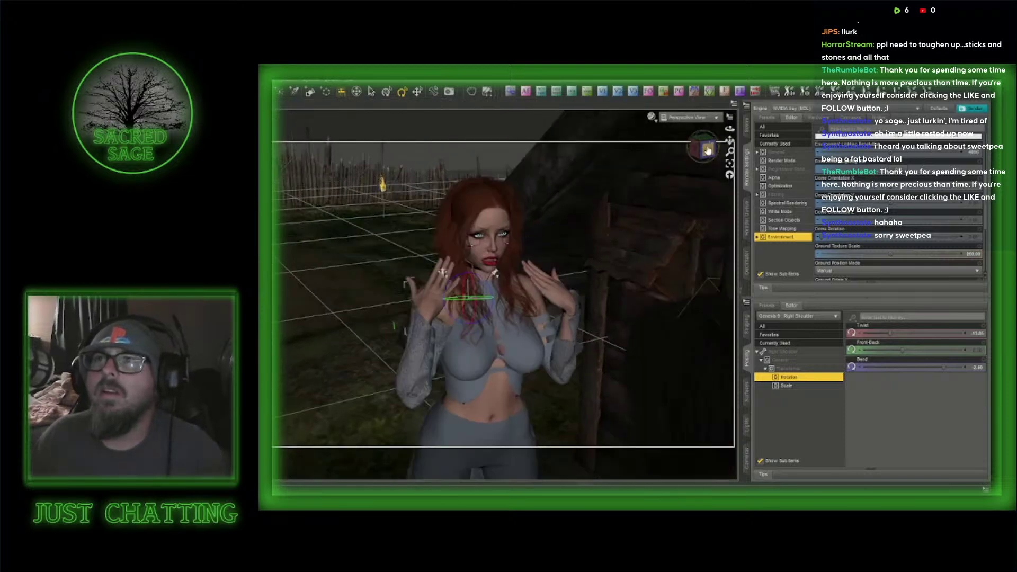
scroll(720, 157, up, 4)
drag(707, 149, 761, 136)
scroll(700, 149, down, 3)
drag(700, 148, 703, 147)
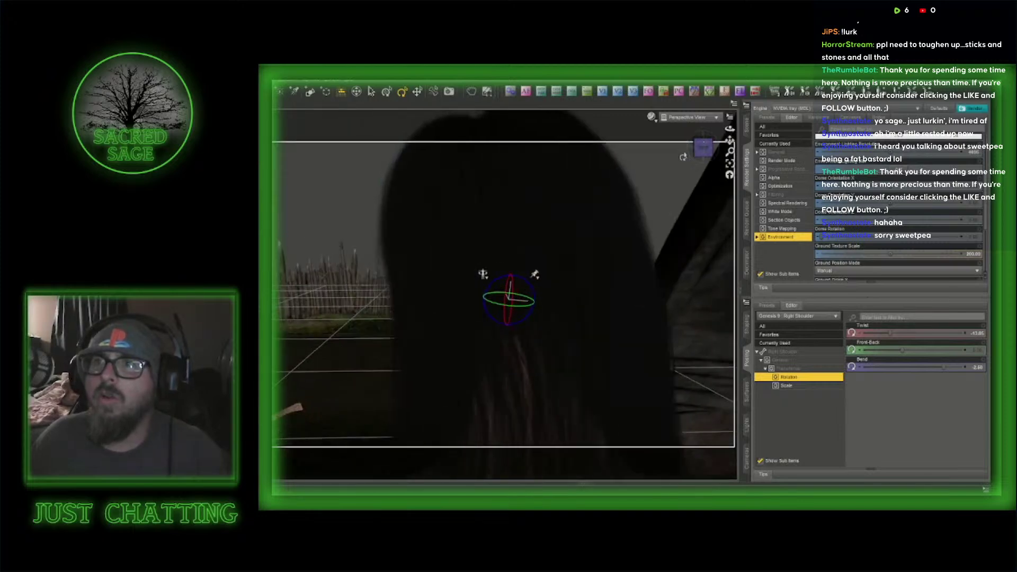
scroll(622, 220, up, 3)
scroll(629, 218, down, 3)
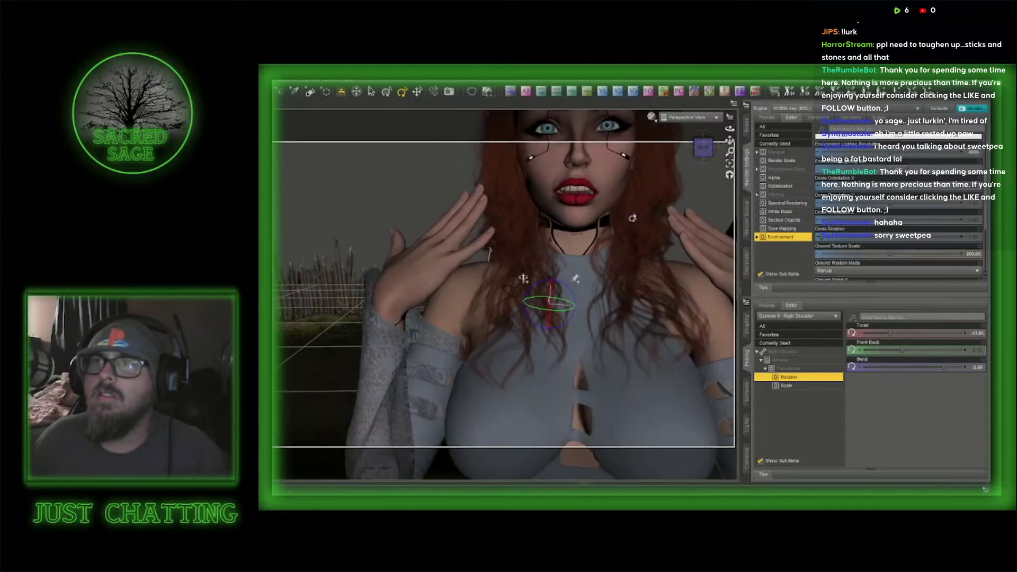
scroll(663, 216, up, 3)
scroll(663, 216, down, 3)
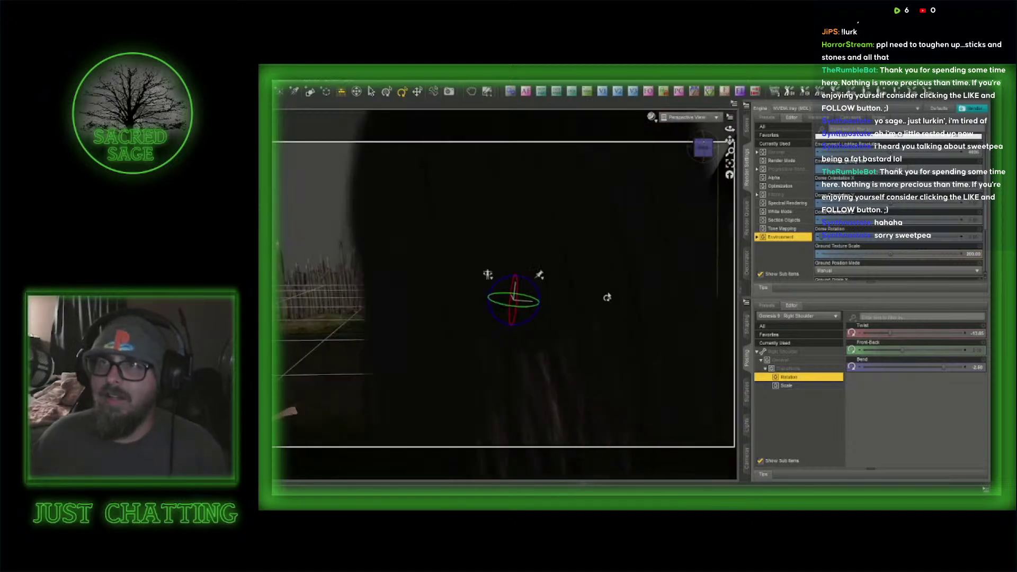
click(747, 126)
scroll(655, 202, down, 3)
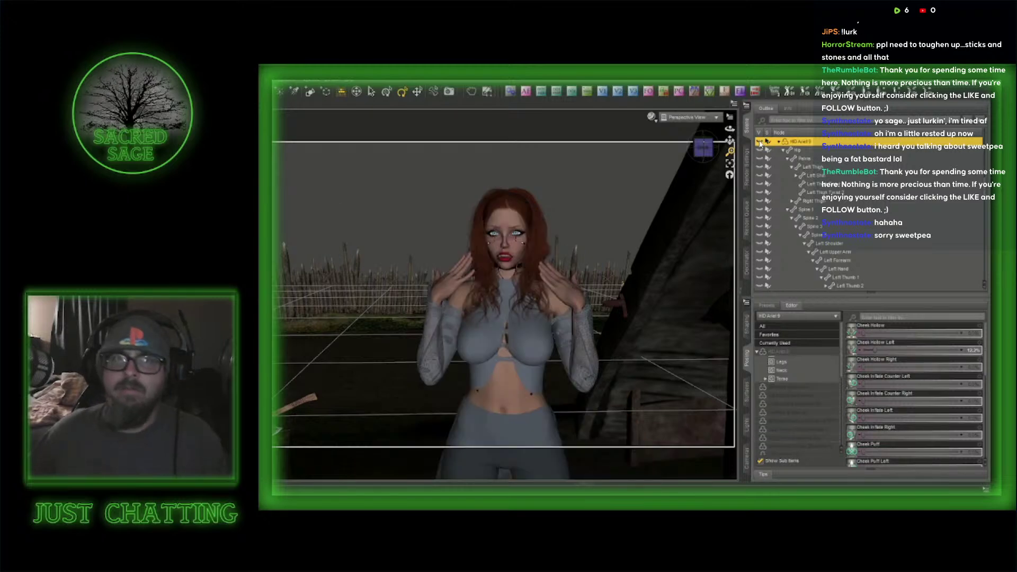
scroll(655, 202, up, 1)
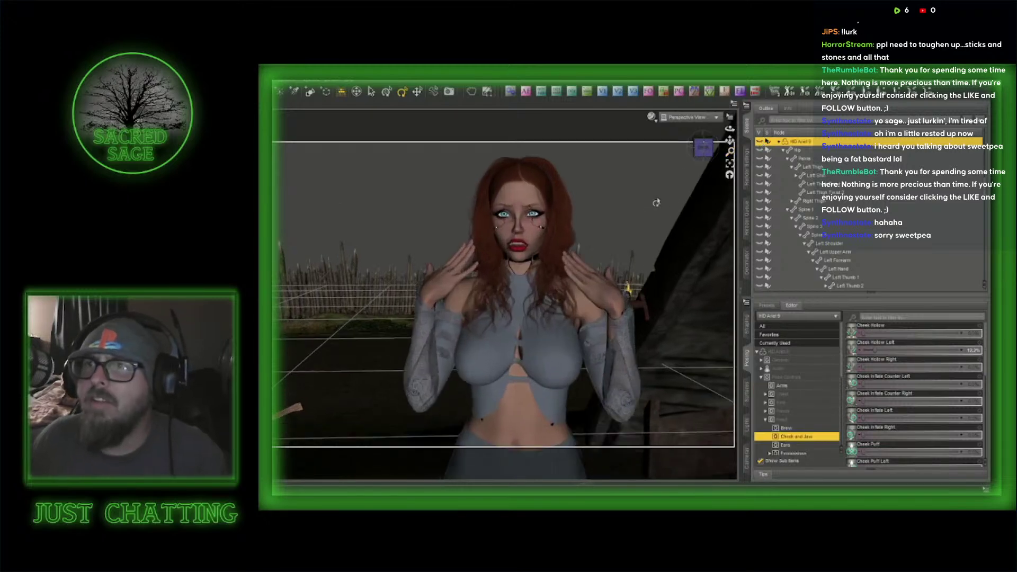
drag(703, 152, 730, 144)
scroll(672, 176, up, 1)
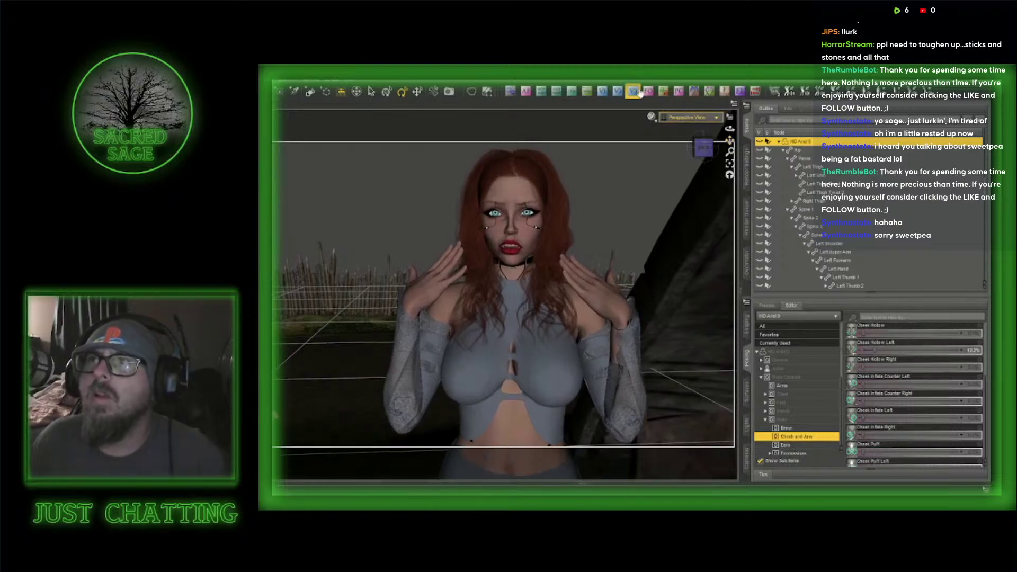
- Delete the second camera from the scene
click(593, 95)
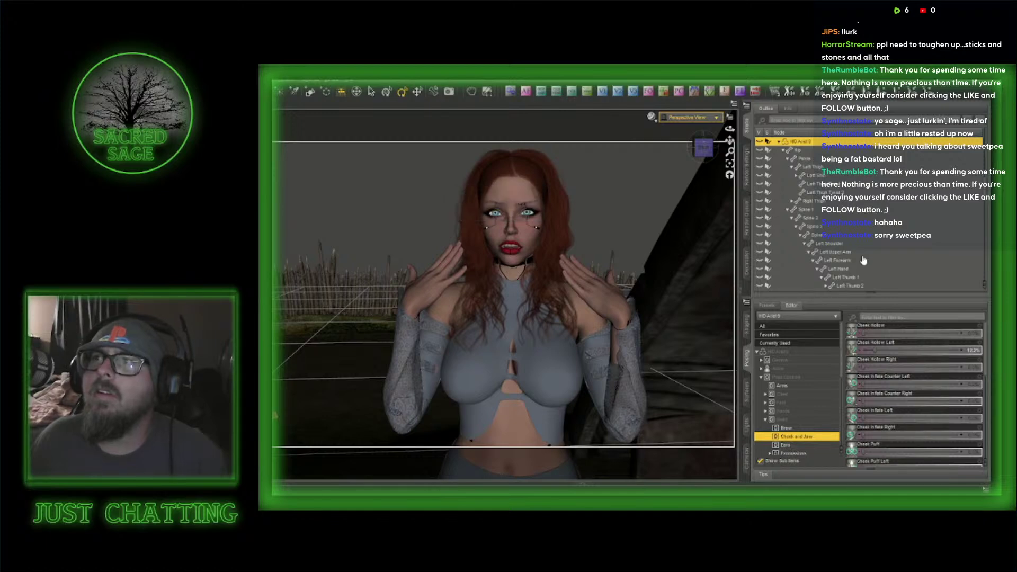
scroll(833, 238, down, 5)
click(812, 277)
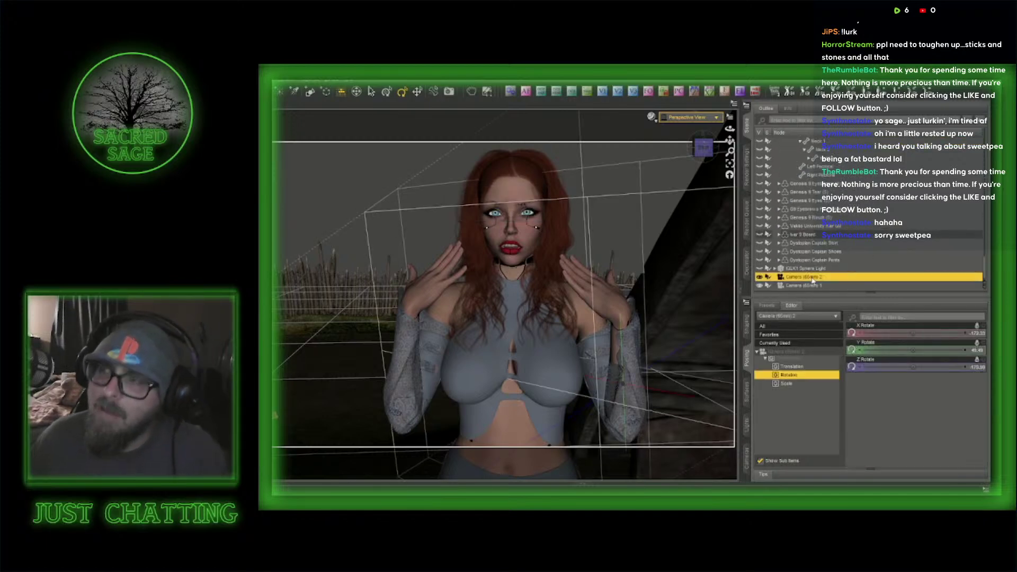
key(Delete)
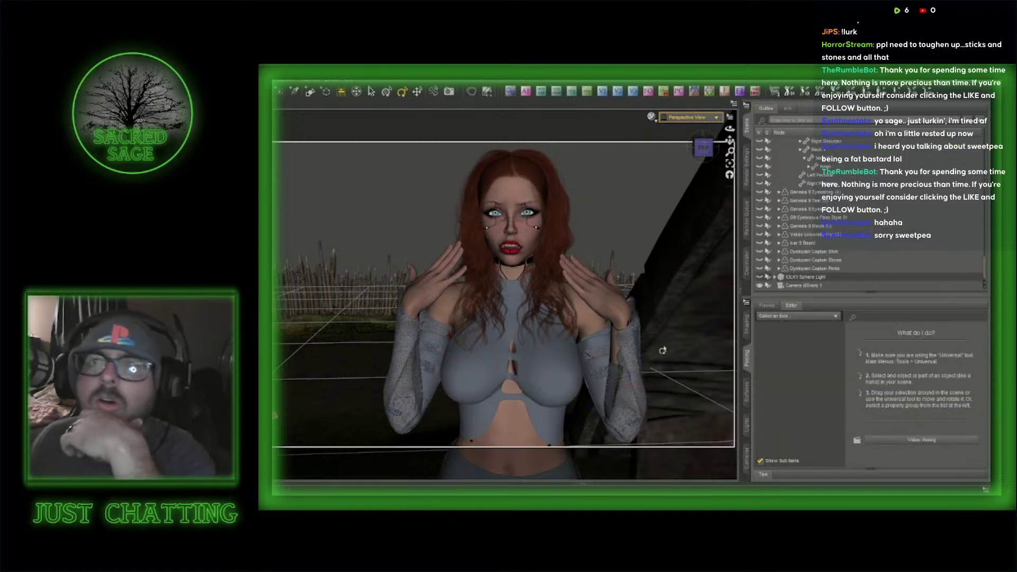
- Reset the red-haired figure's Scared expression to zero and reduce its Confused expression
click(519, 208)
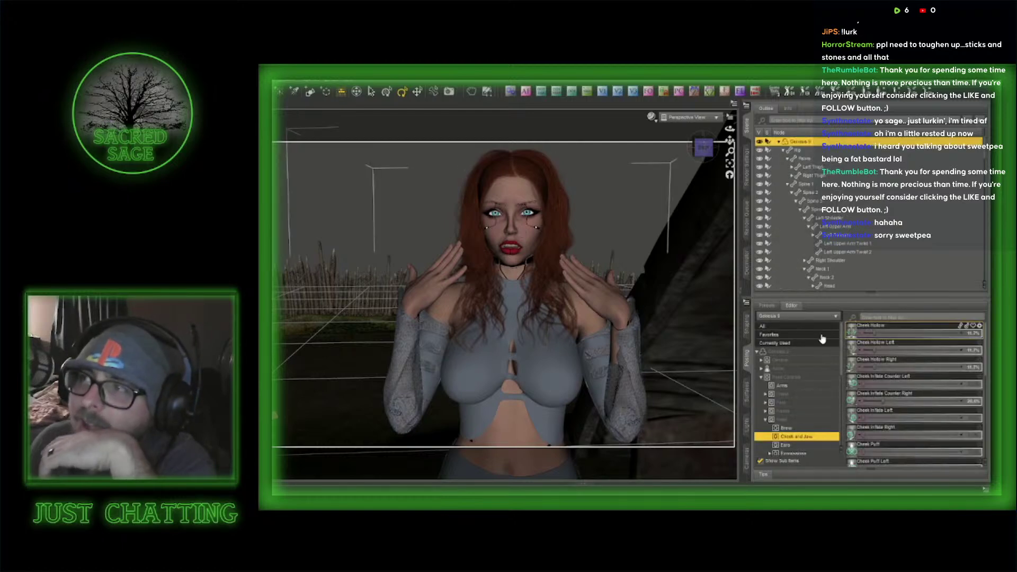
click(805, 343)
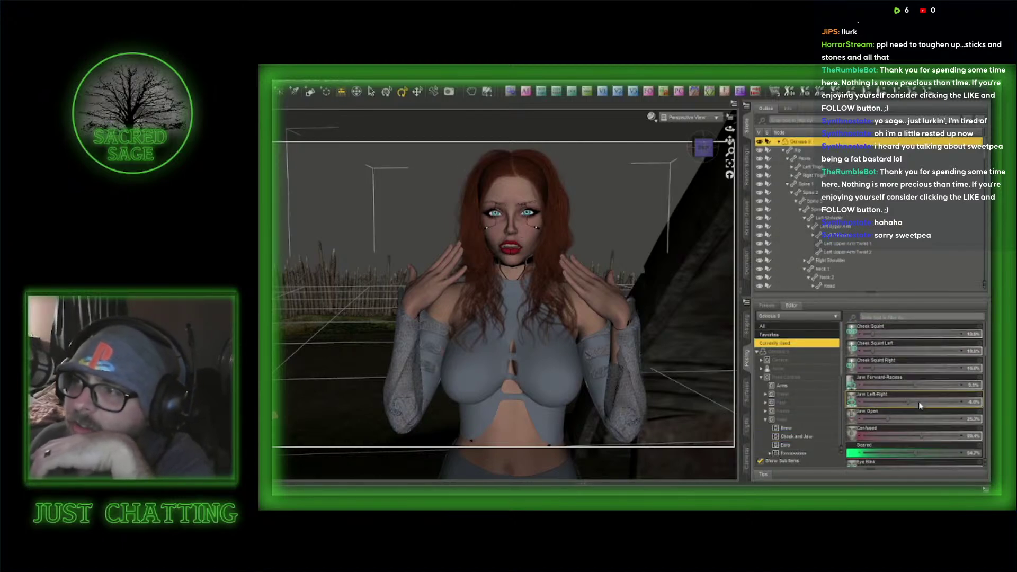
alt+click(915, 452)
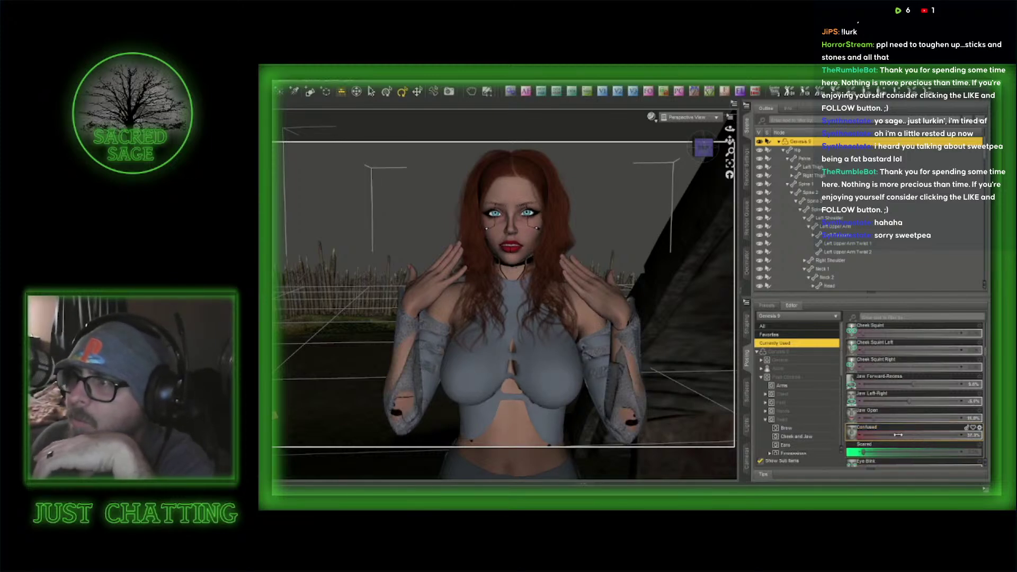
- Search the Genesis 9 figure's posing parameters for an expression and list the full Expressions group without a filter
click(878, 317)
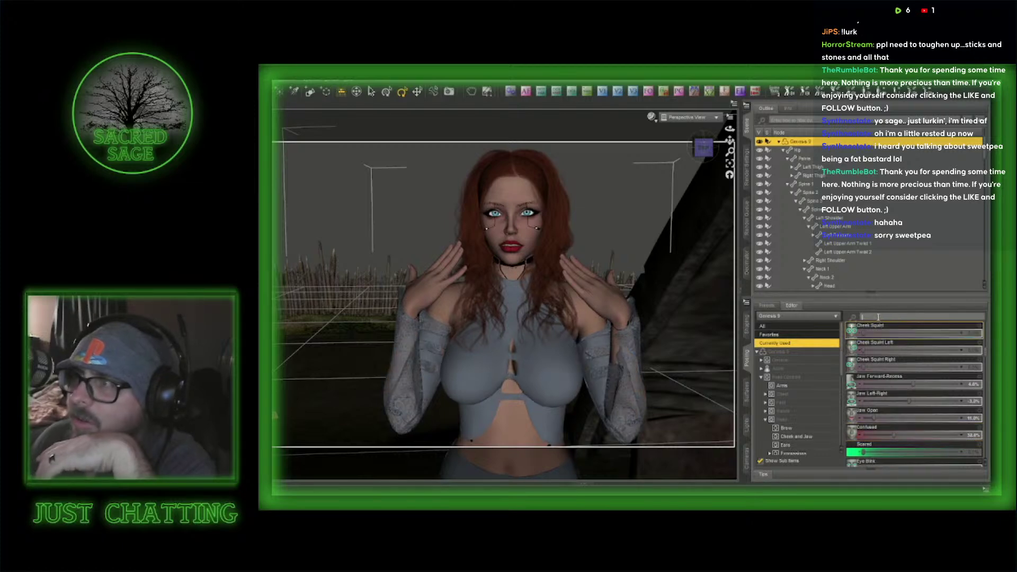
text(sm)
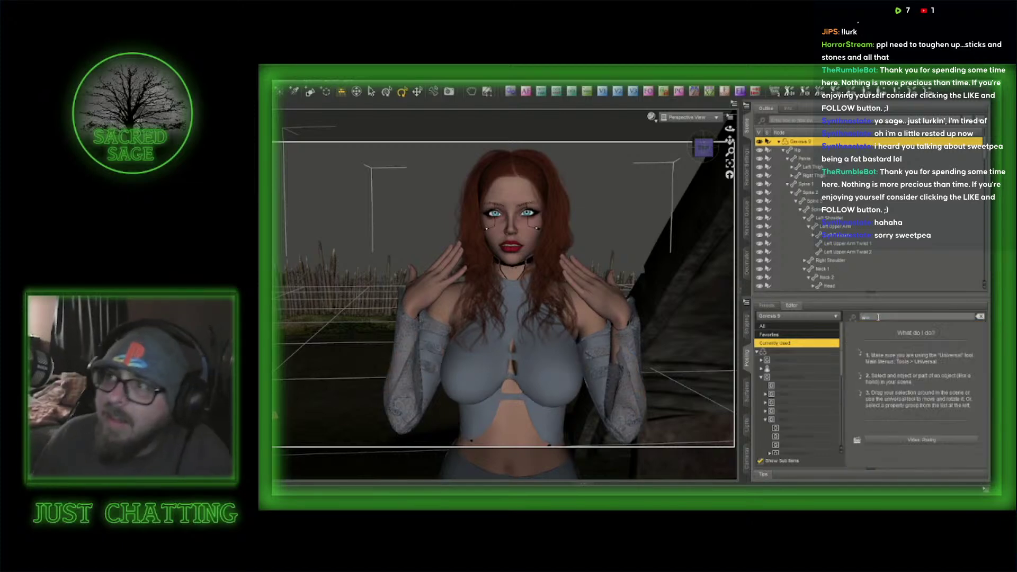
scroll(811, 407, down, 3)
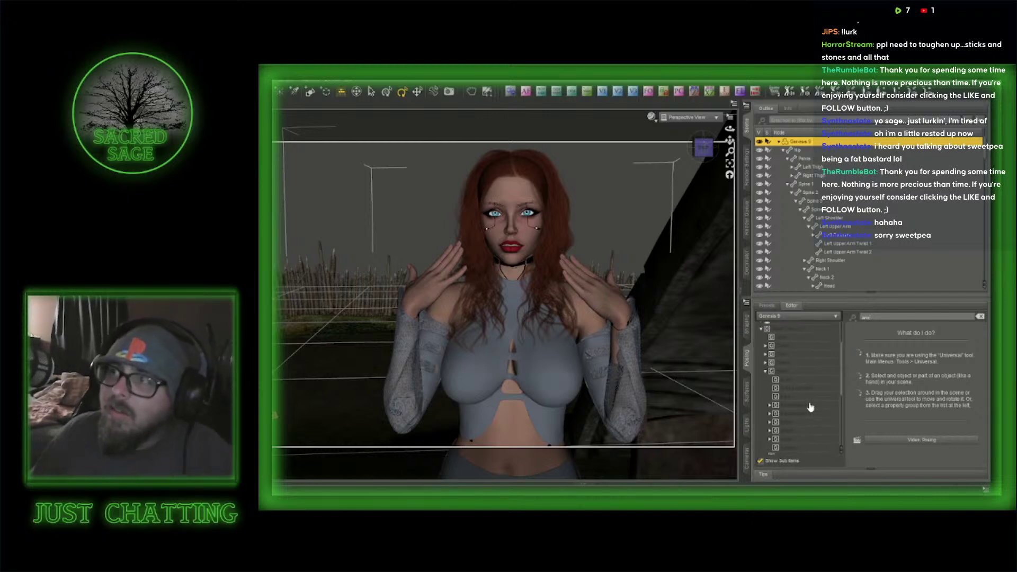
double_click(878, 318)
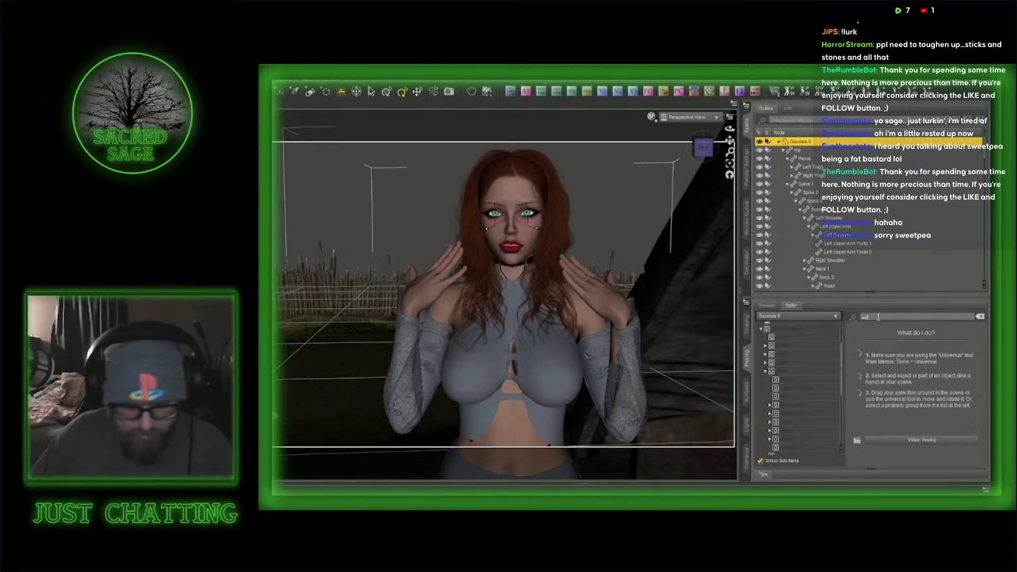
text(ex)
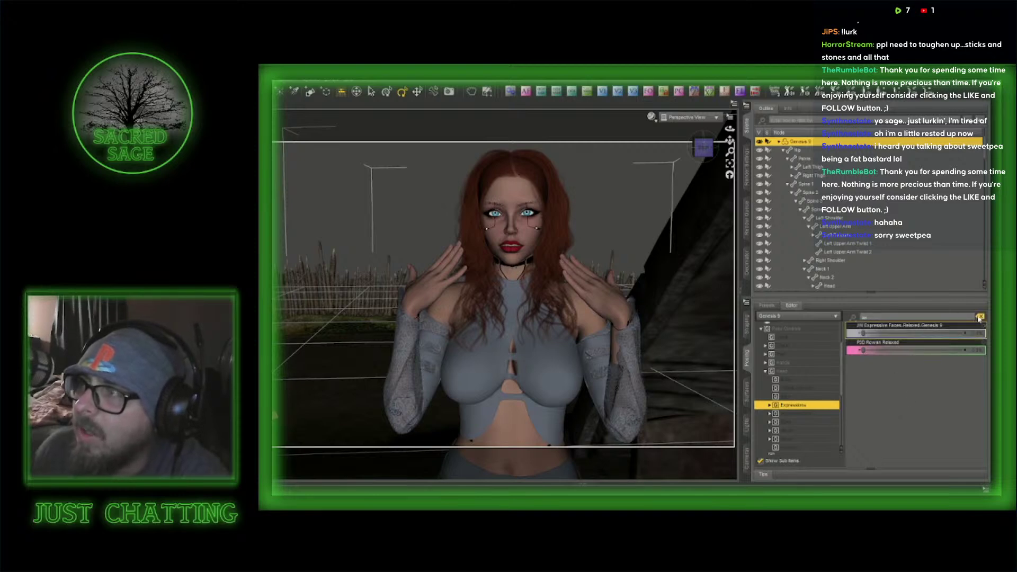
click(979, 316)
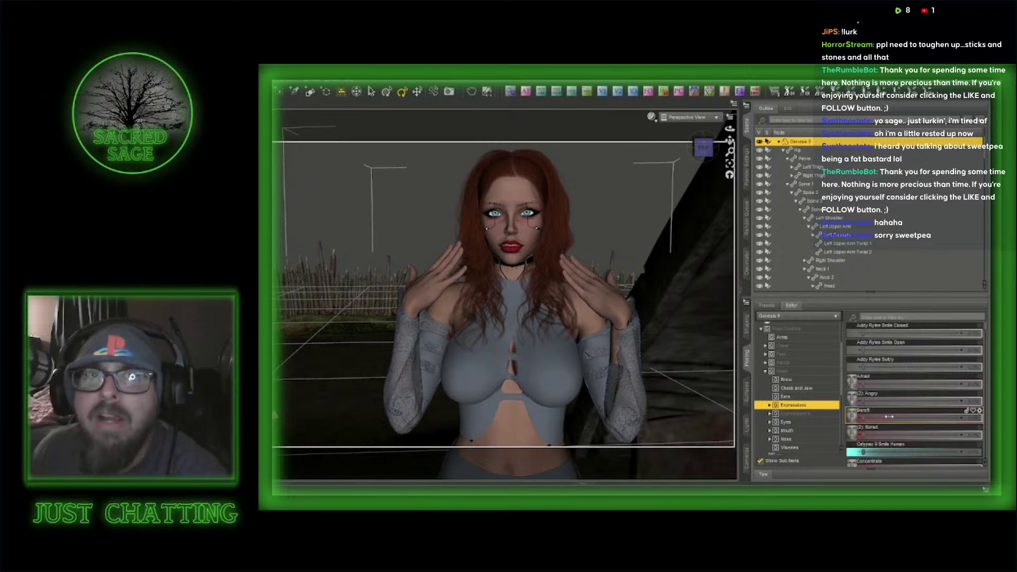
- Set the figure's Bereft expression to about 46% and Jaw Open to about 22%
click(918, 417)
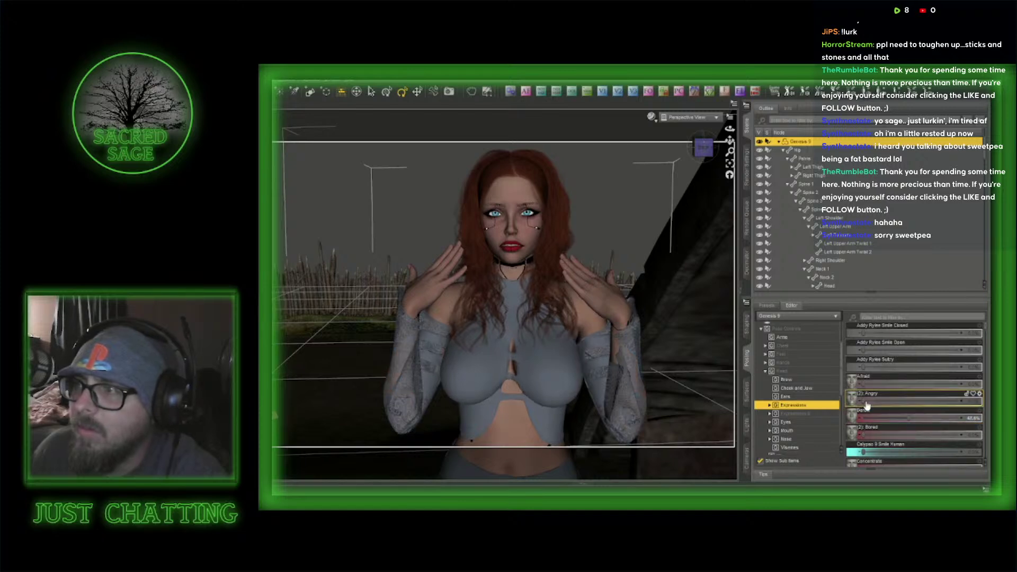
scroll(869, 408, down, 3)
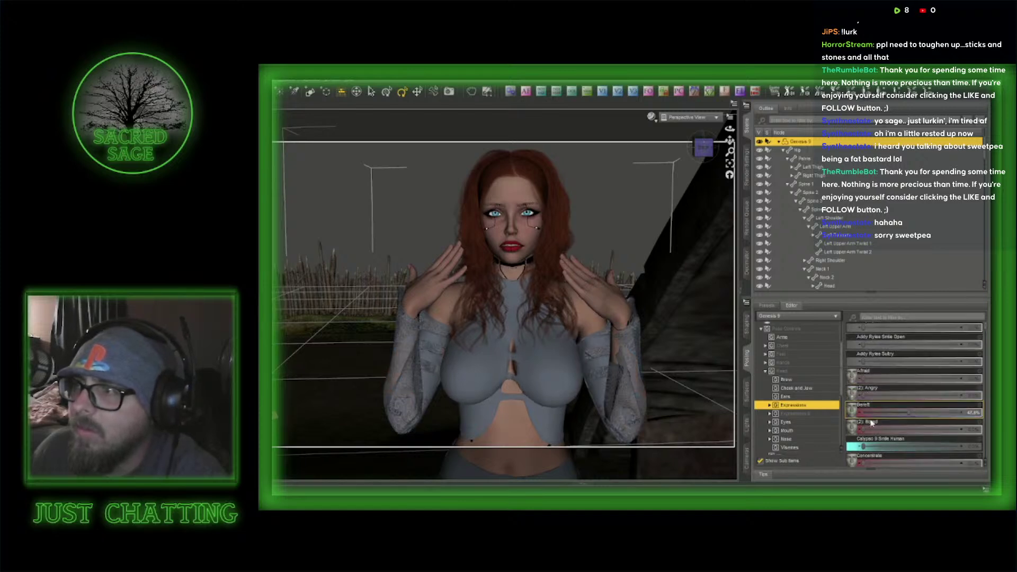
click(798, 390)
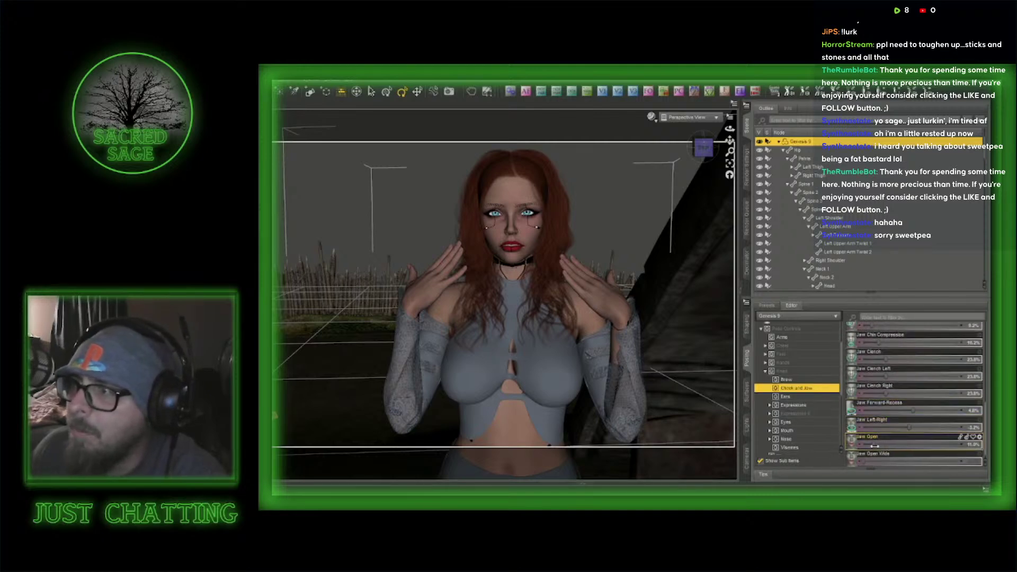
drag(874, 446, 890, 444)
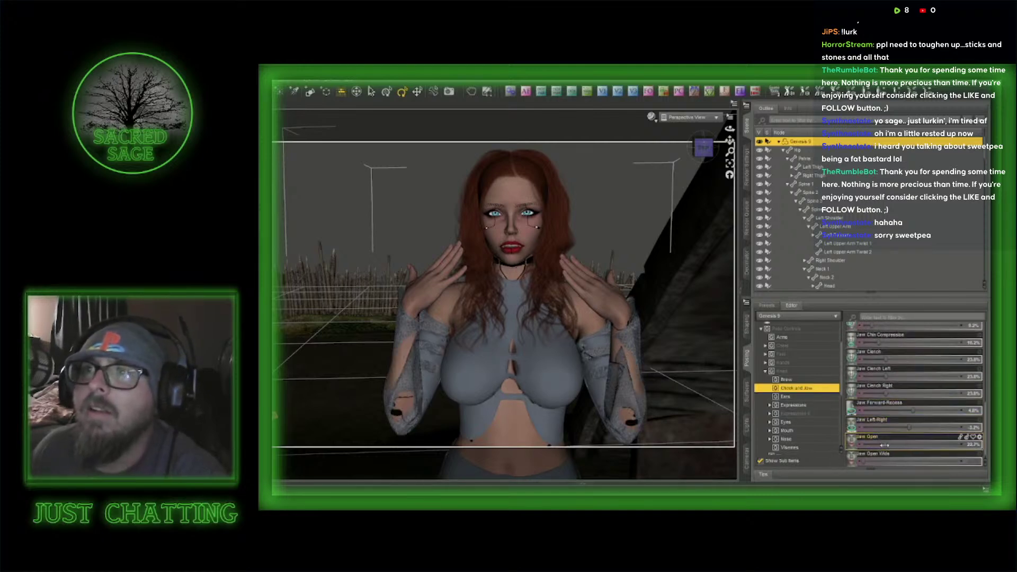
- Switch the viewport from the perspective view to the scene's remaining camera
click(688, 117)
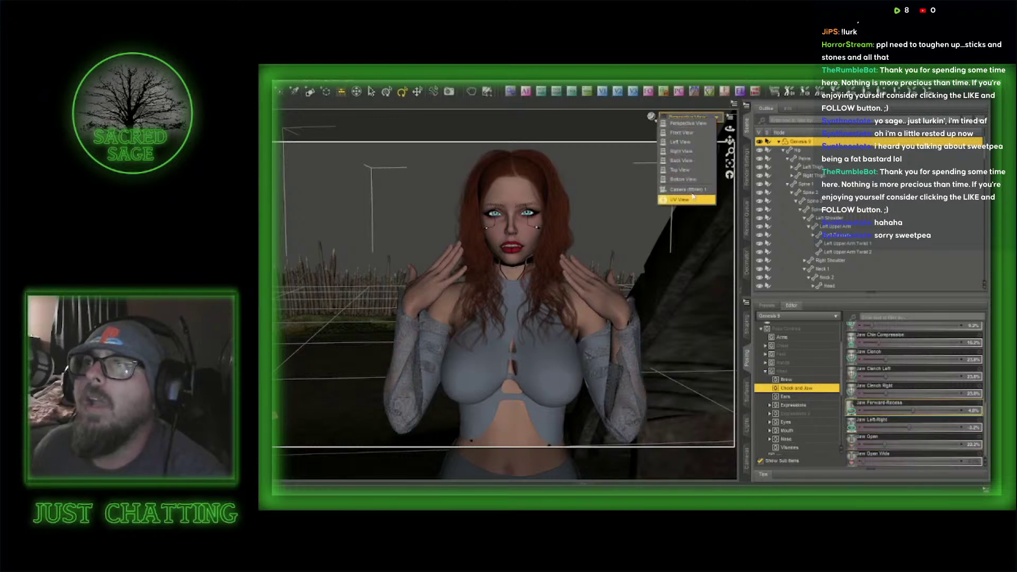
click(687, 189)
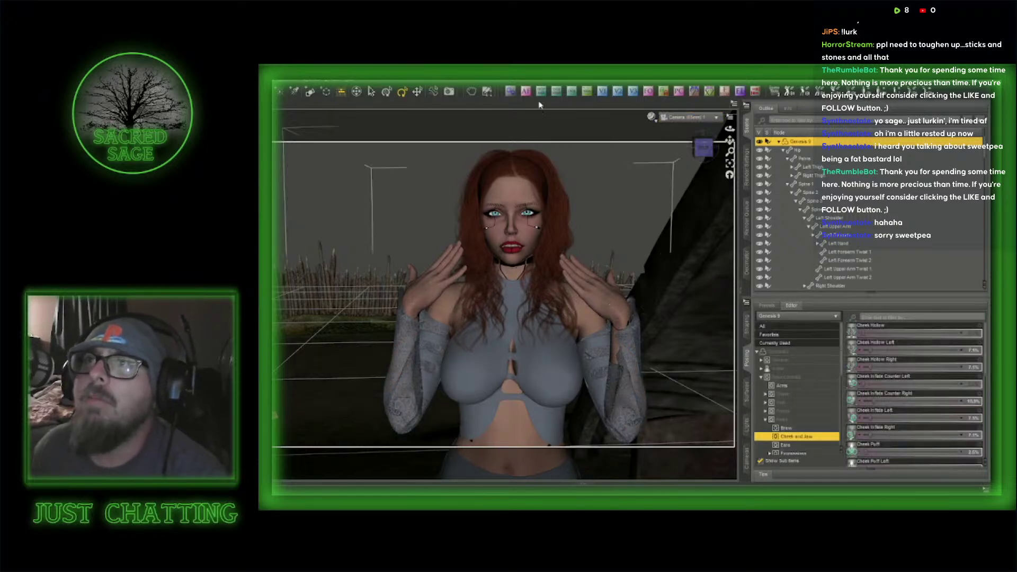
click(525, 91)
click(509, 256)
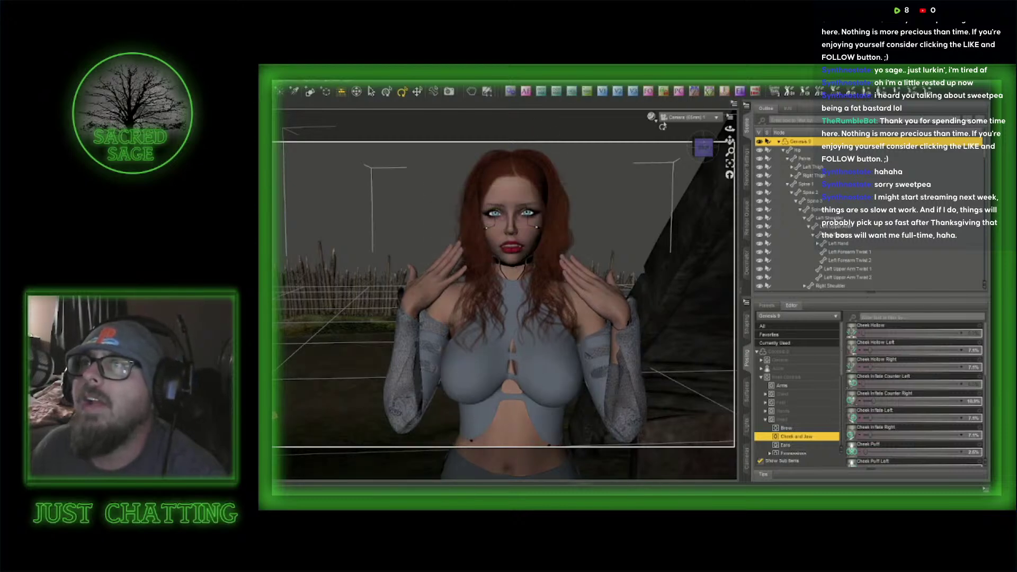
- Adjust the camera's f-stop and switch the viewport's draw style to NVIDIA Iray for a render preview
click(711, 98)
click(580, 241)
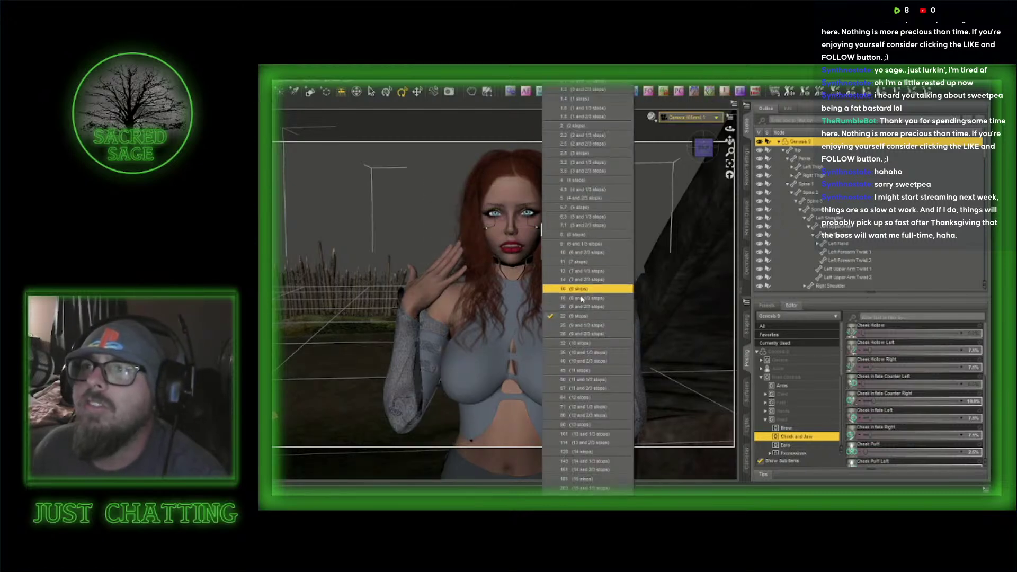
click(604, 342)
click(650, 118)
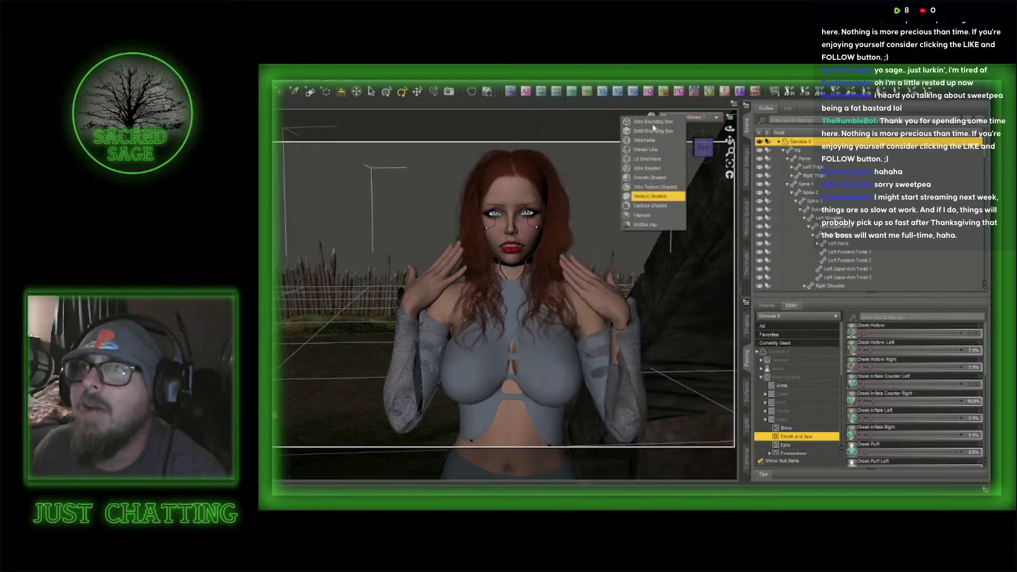
click(634, 230)
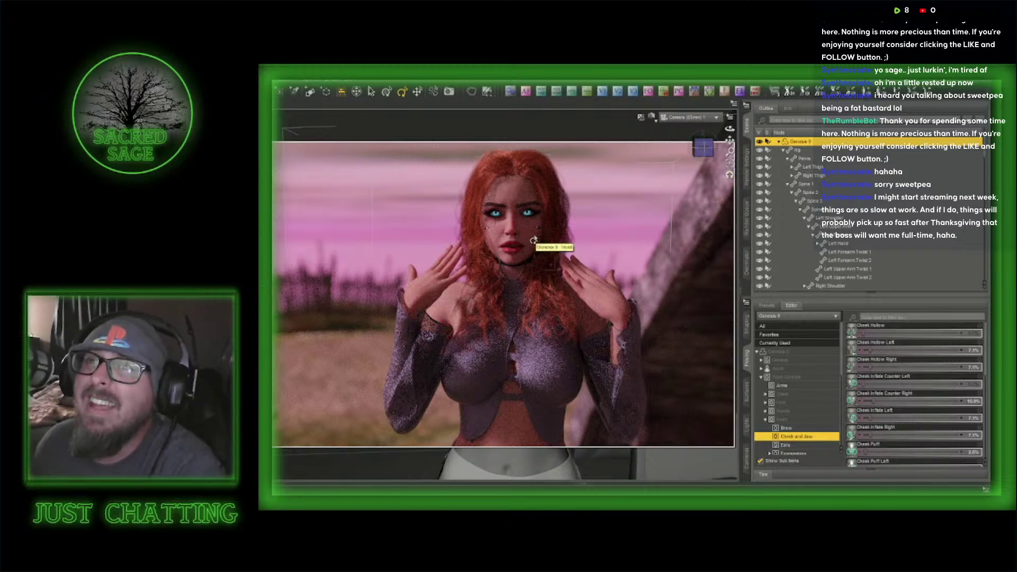
- Adjust the environment's Dome Rotation in the render settings and return the viewport to Texture Shaded
click(750, 178)
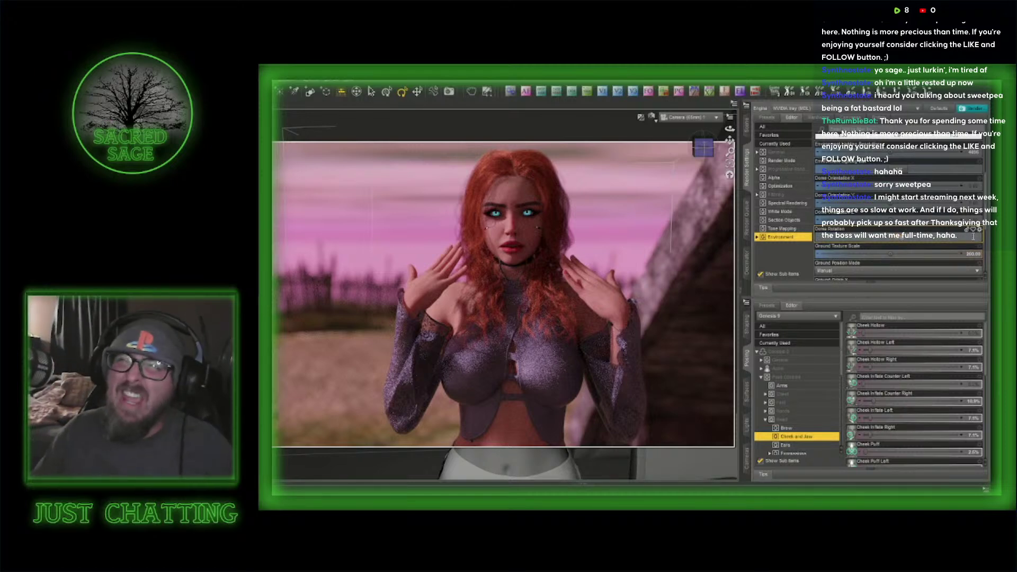
key(Return)
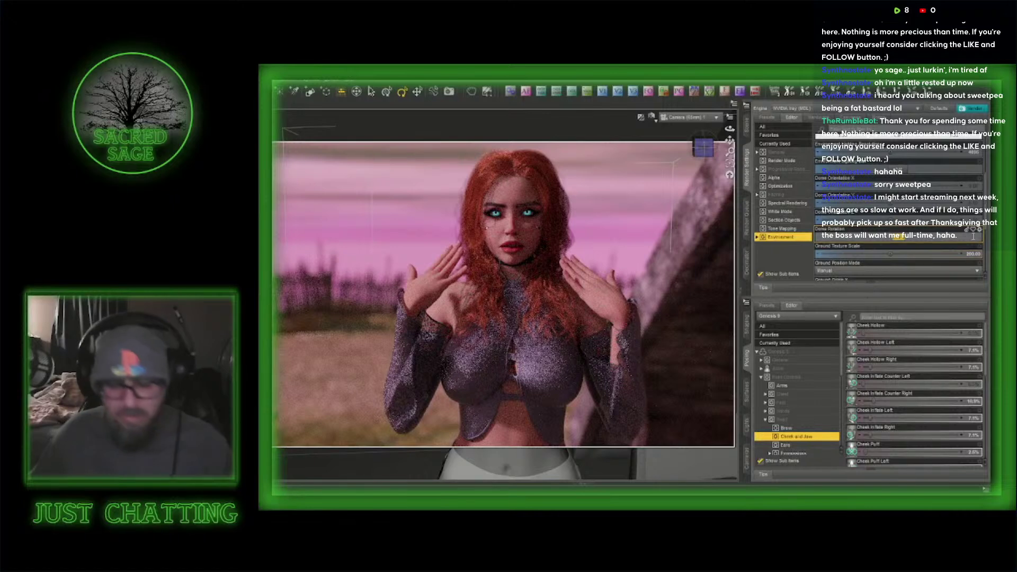
click(973, 236)
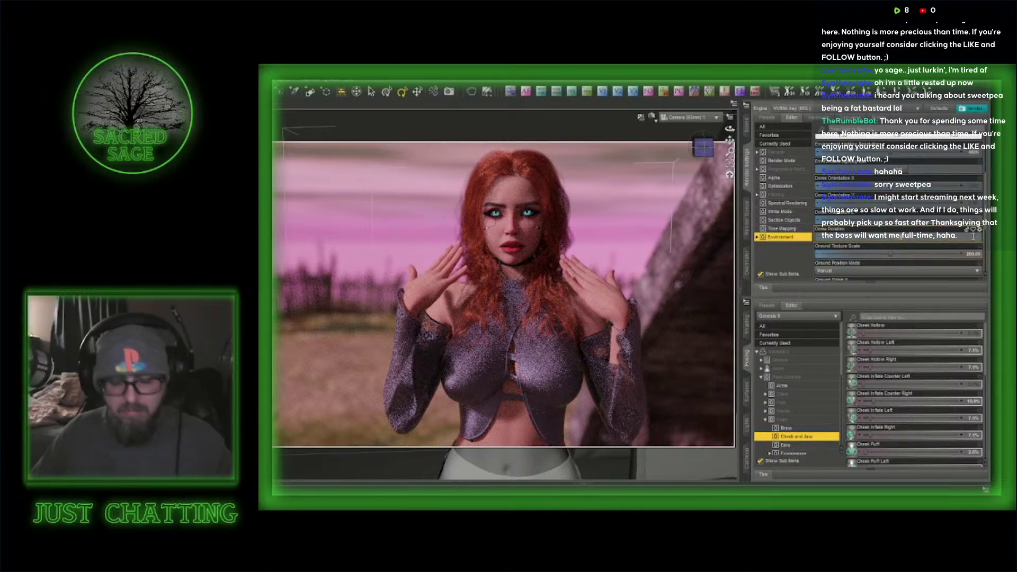
key(Return)
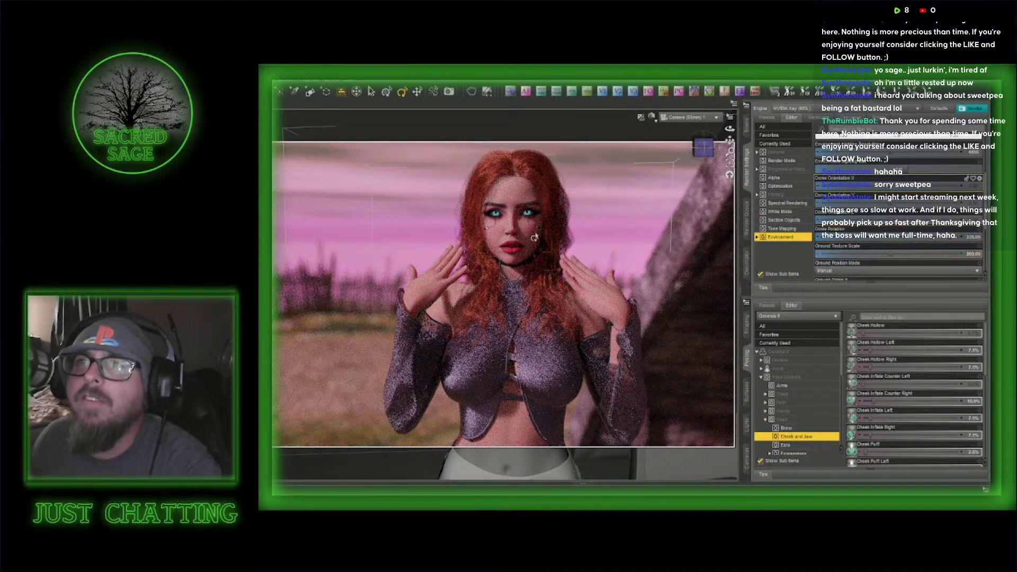
click(655, 120)
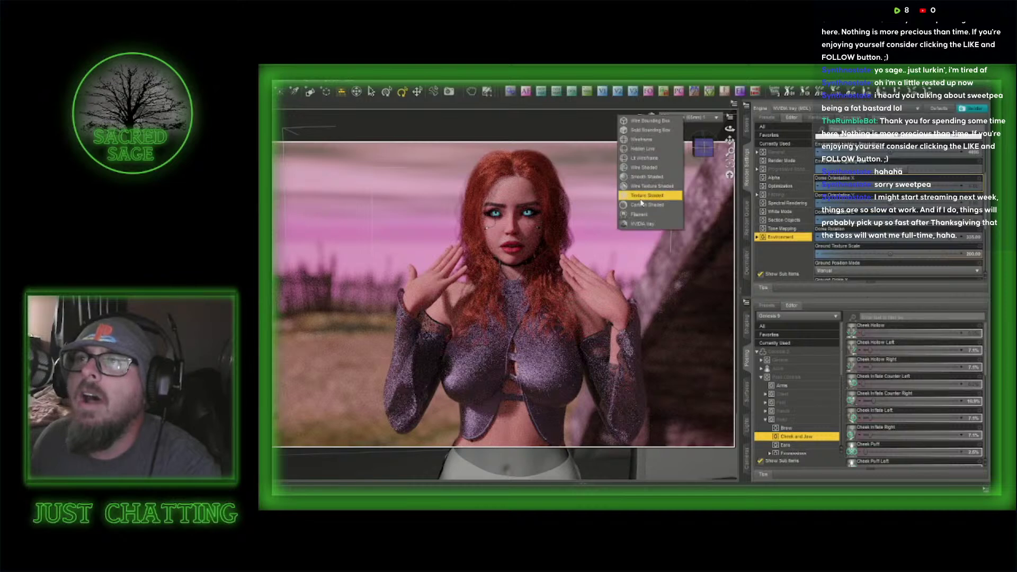
click(642, 200)
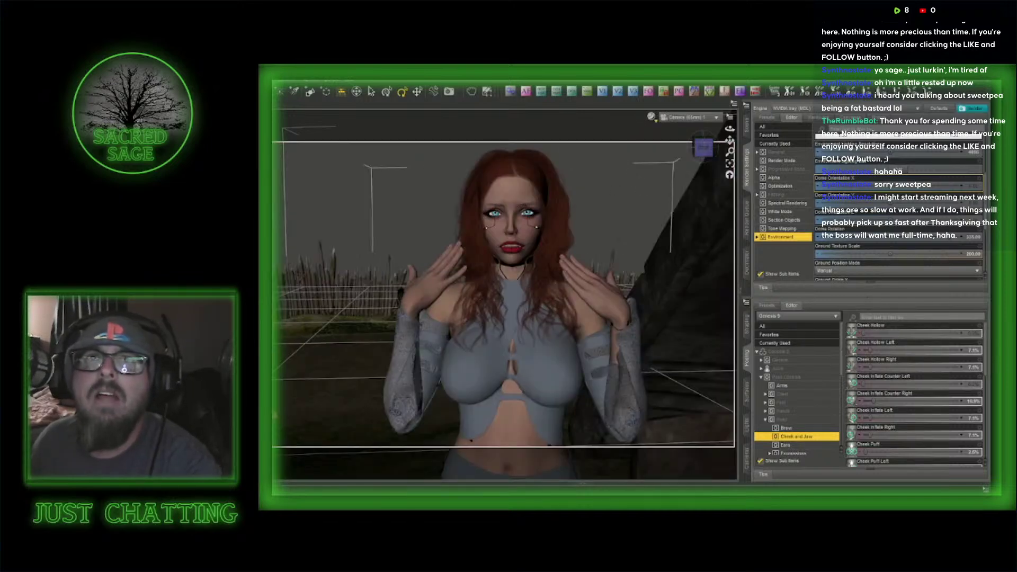
- Save the scene in the freeroam3 folder as freeroam3_image213
click(293, 141)
scroll(471, 366, down, 20)
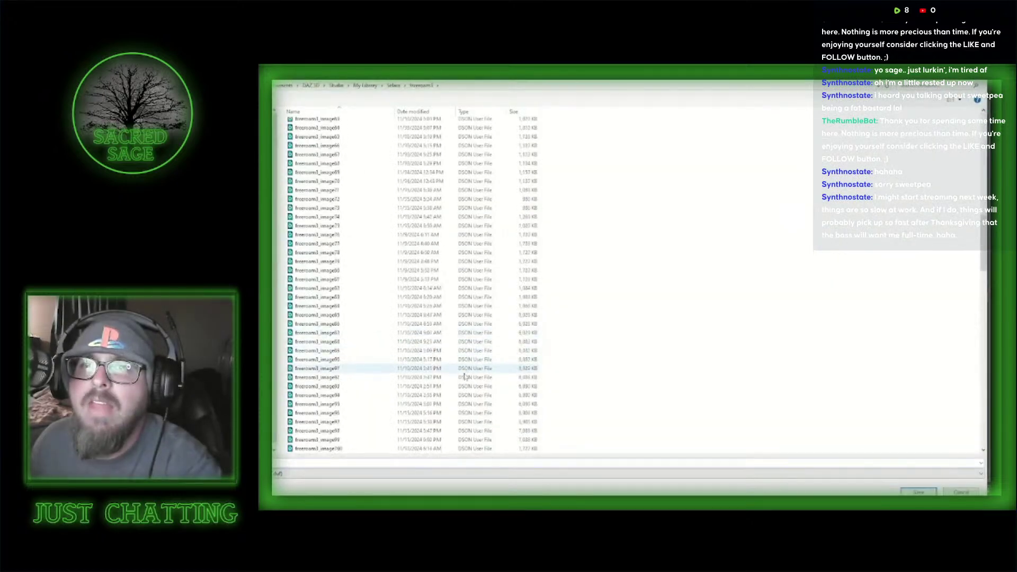
scroll(464, 376, down, 20)
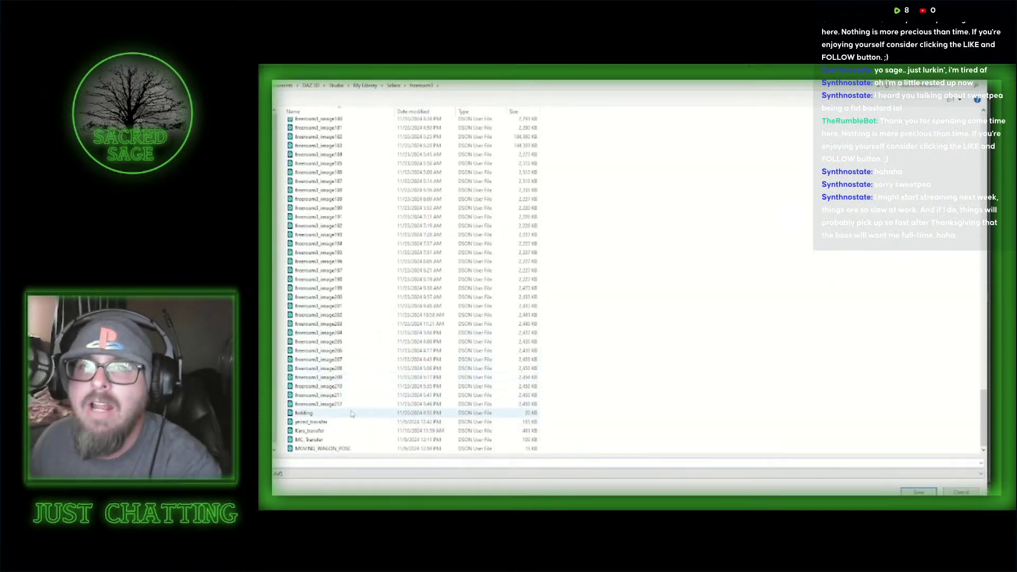
click(350, 404)
click(295, 462)
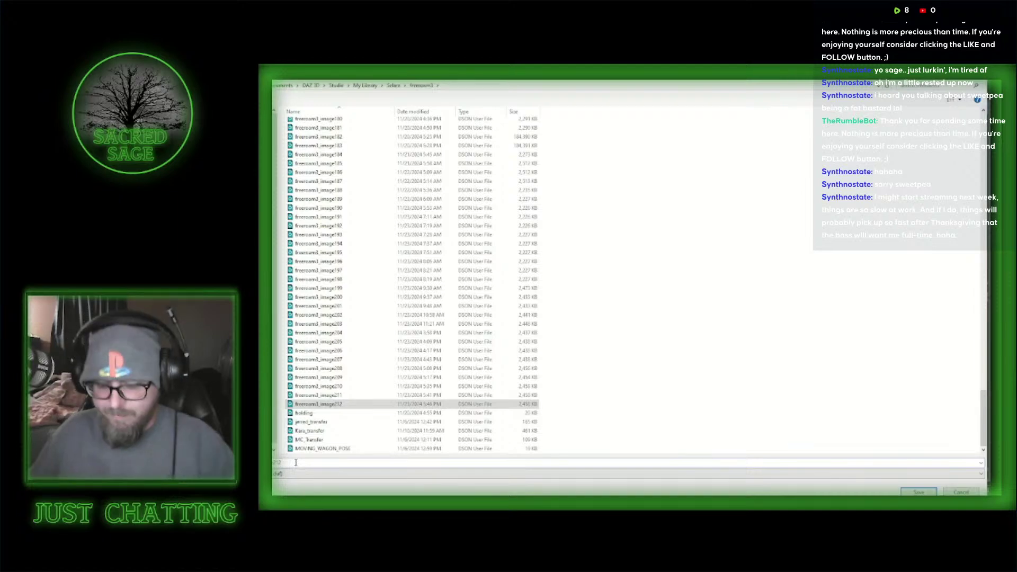
key(BackSpace)
text(3)
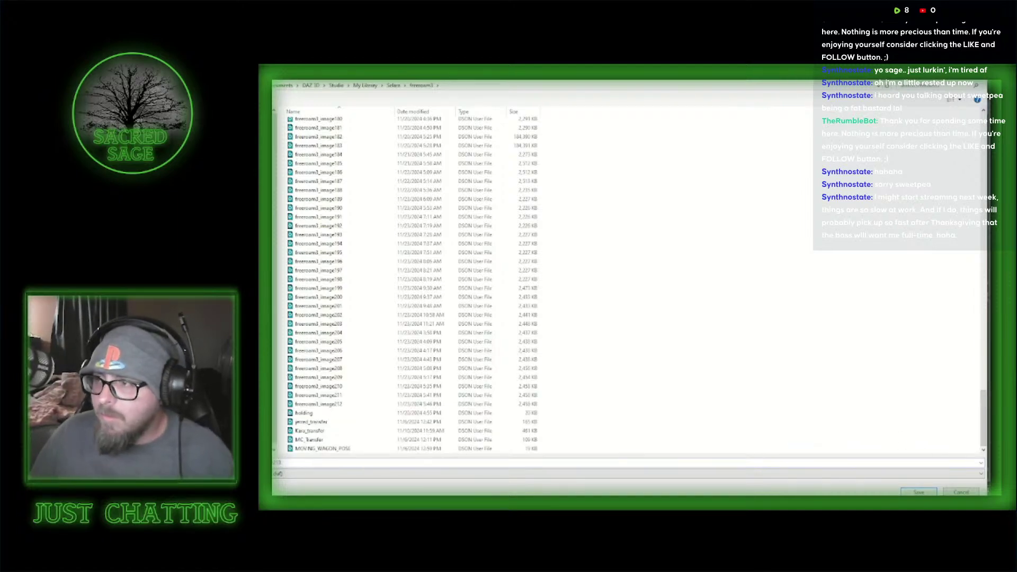
click(919, 492)
click(512, 293)
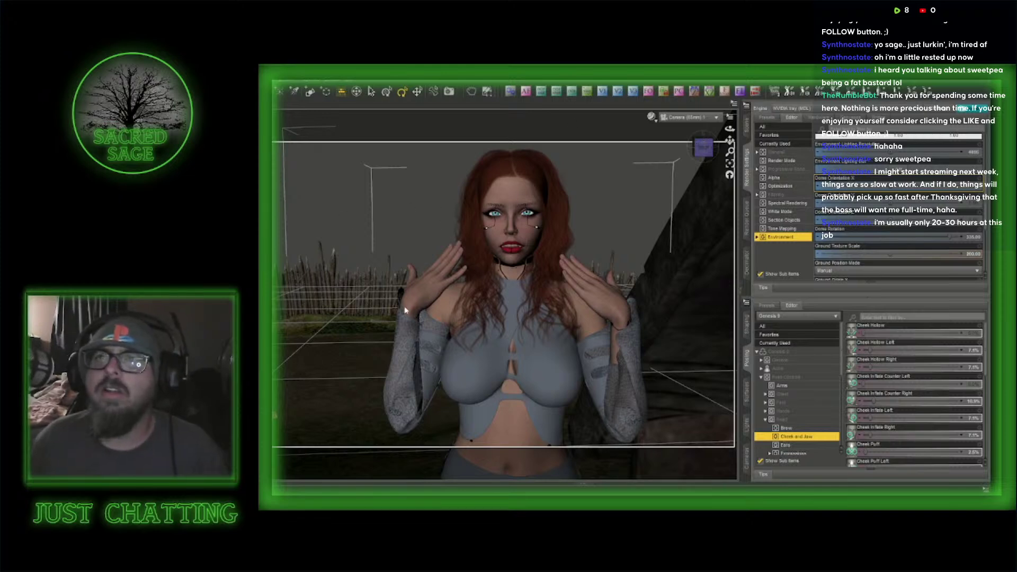
- Switch the viewport to Perspective View and delete the camera from the scene
click(429, 292)
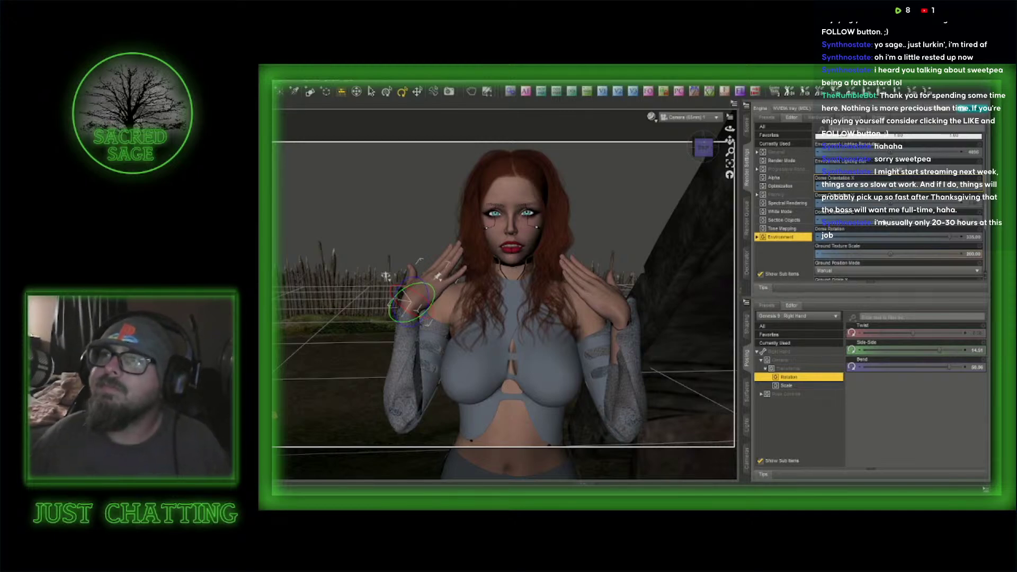
click(747, 126)
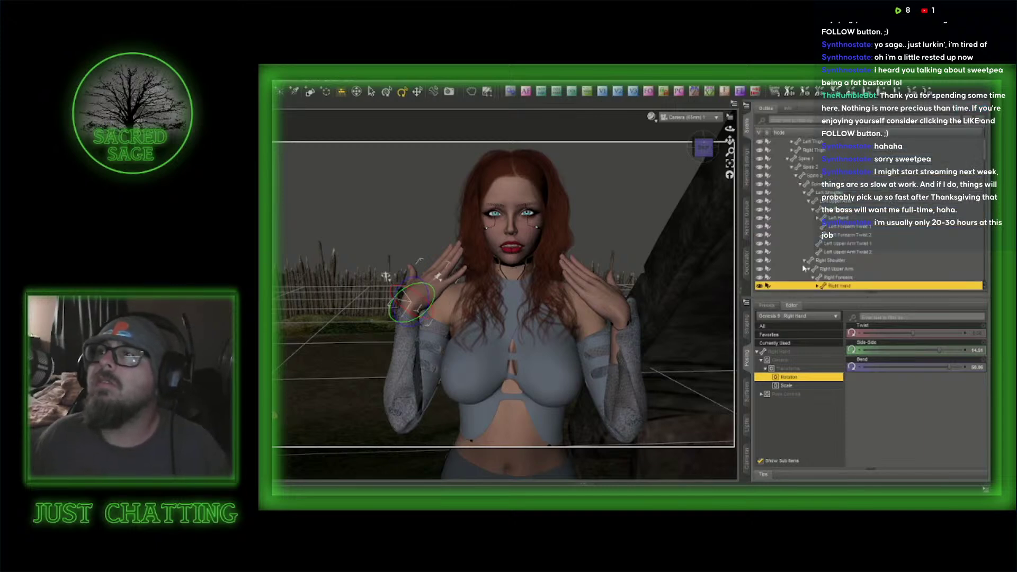
click(689, 117)
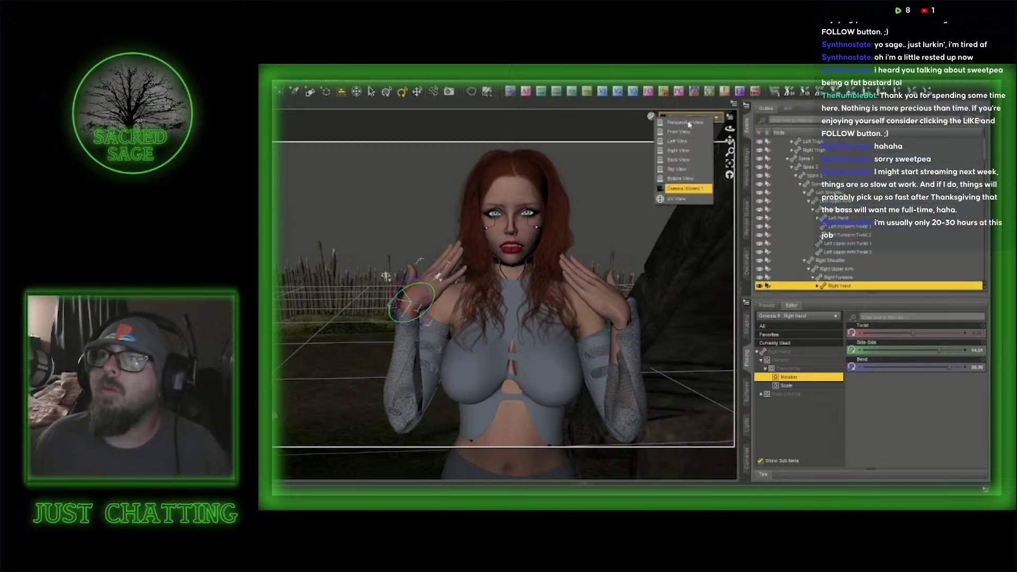
click(686, 135)
scroll(821, 254, down, 10)
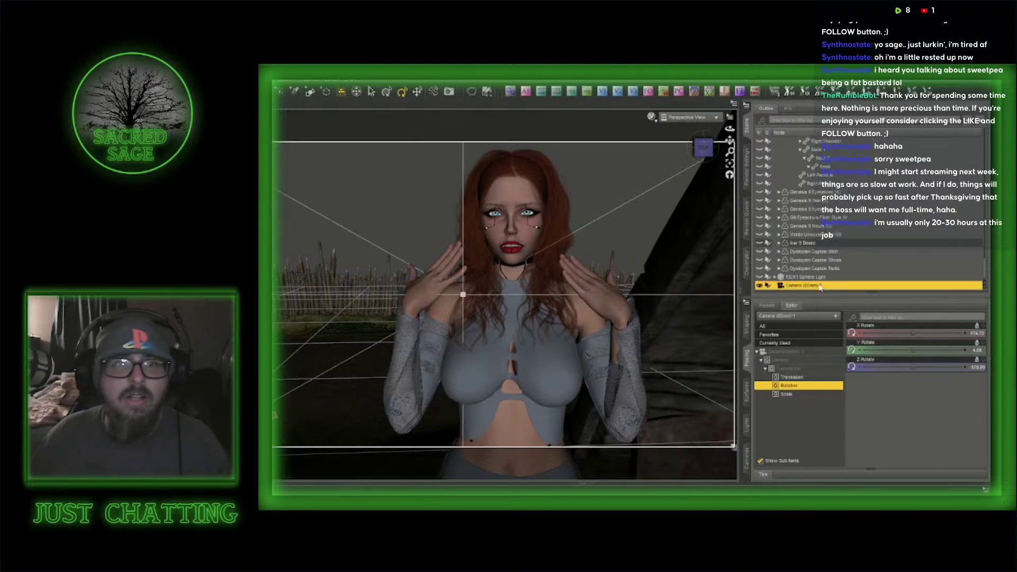
click(678, 212)
- Hide the red-haired figure's right hand and left hand so her face can be viewed unobstructed
scroll(577, 192, up, 8)
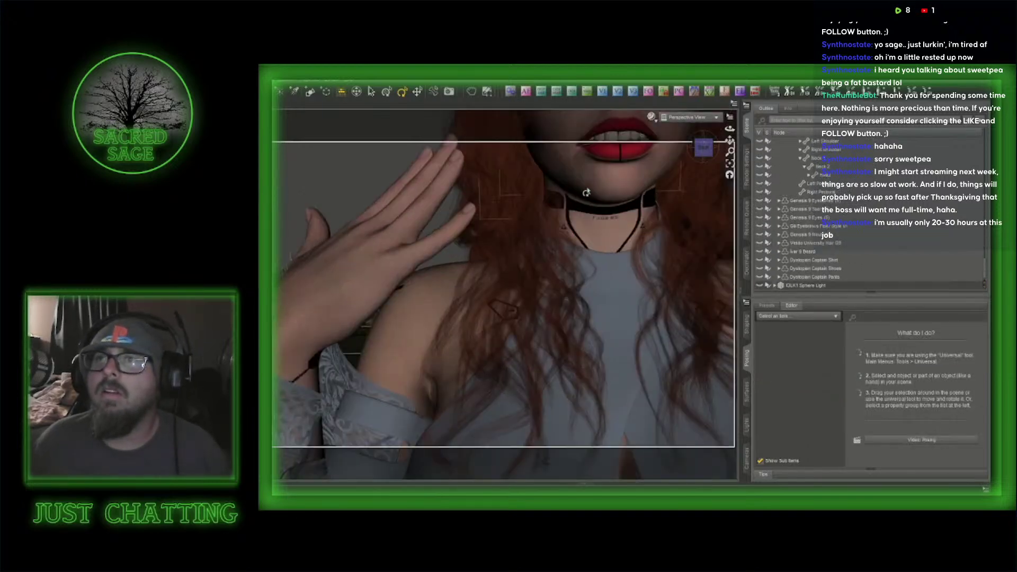
drag(709, 150, 700, 285)
scroll(704, 153, up, 6)
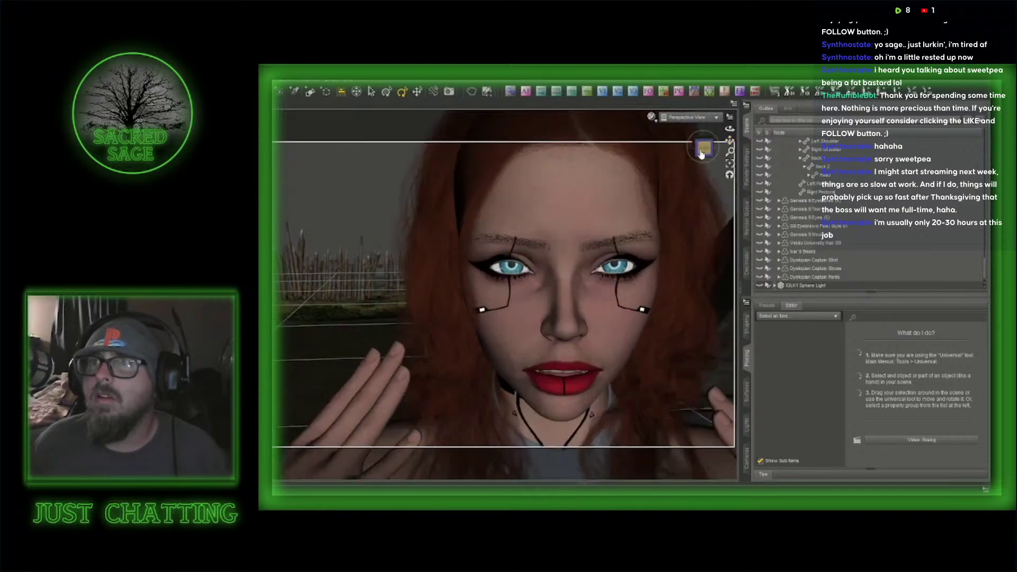
drag(704, 153, 716, 135)
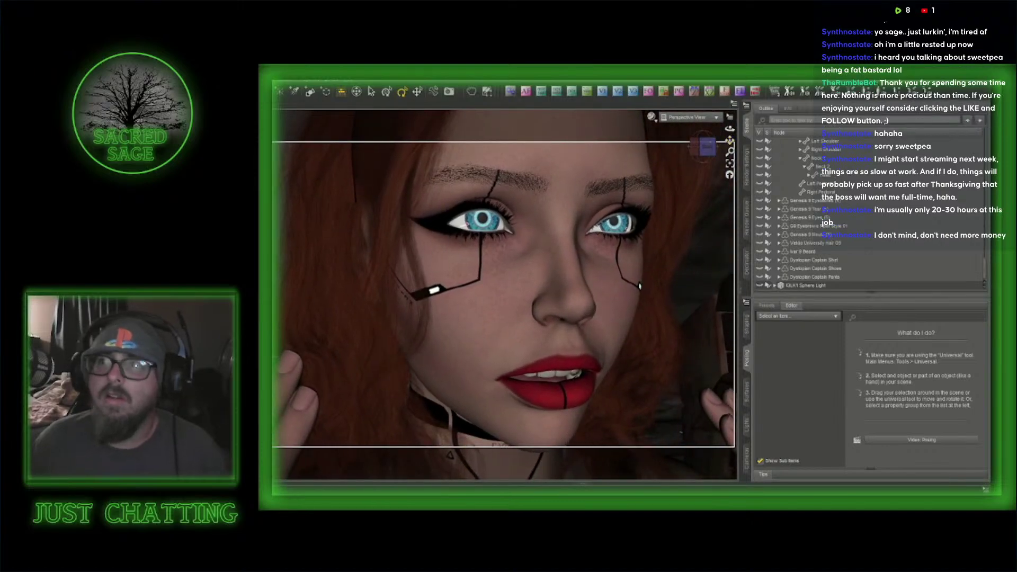
click(298, 367)
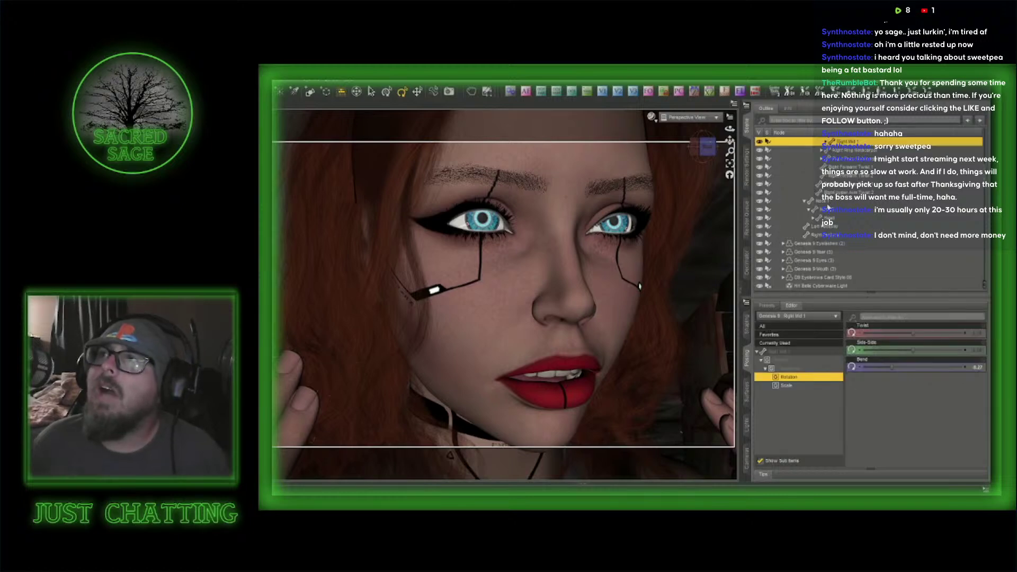
scroll(850, 171, up, 2)
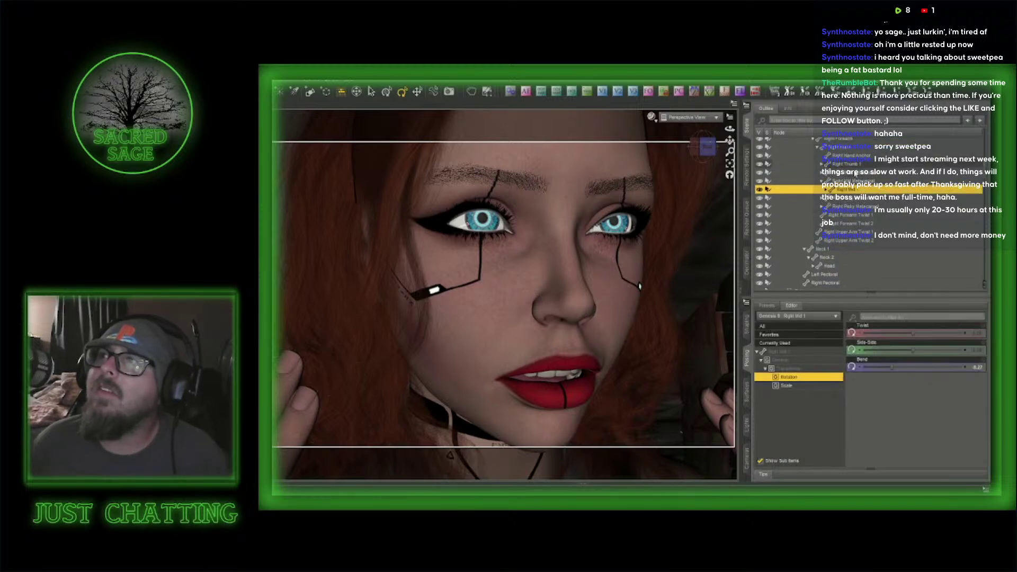
click(849, 149)
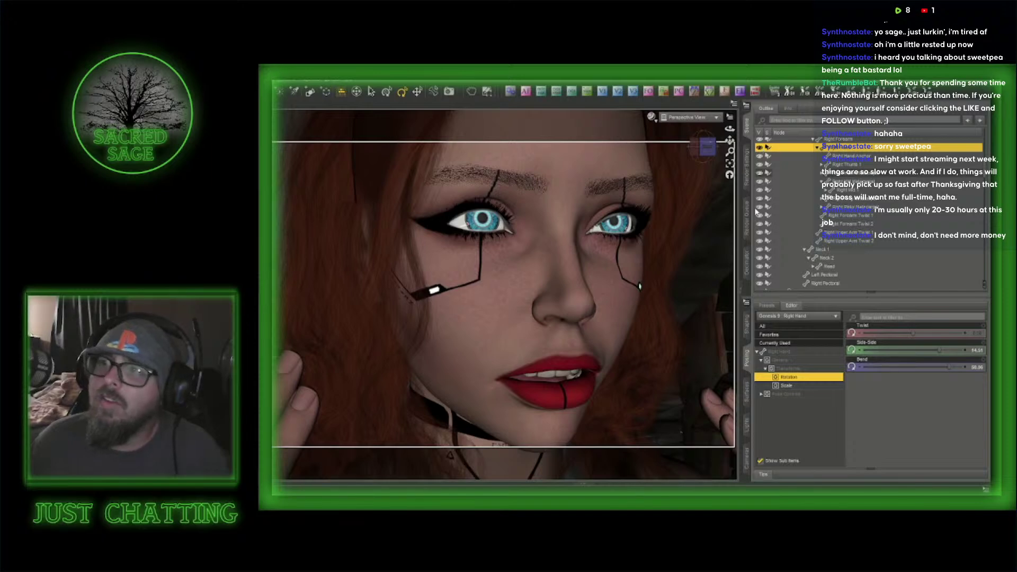
click(723, 418)
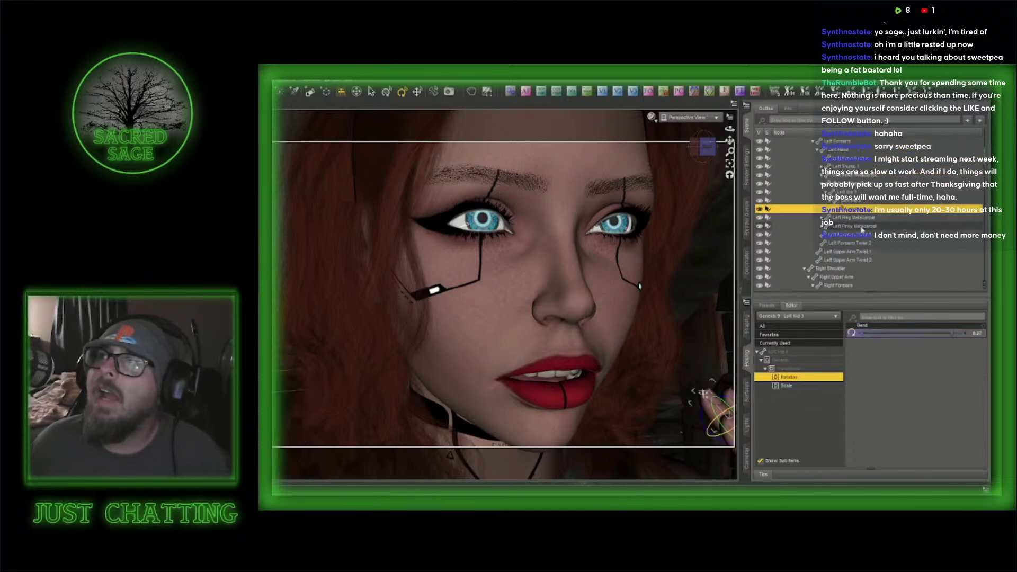
scroll(858, 196, up, 3)
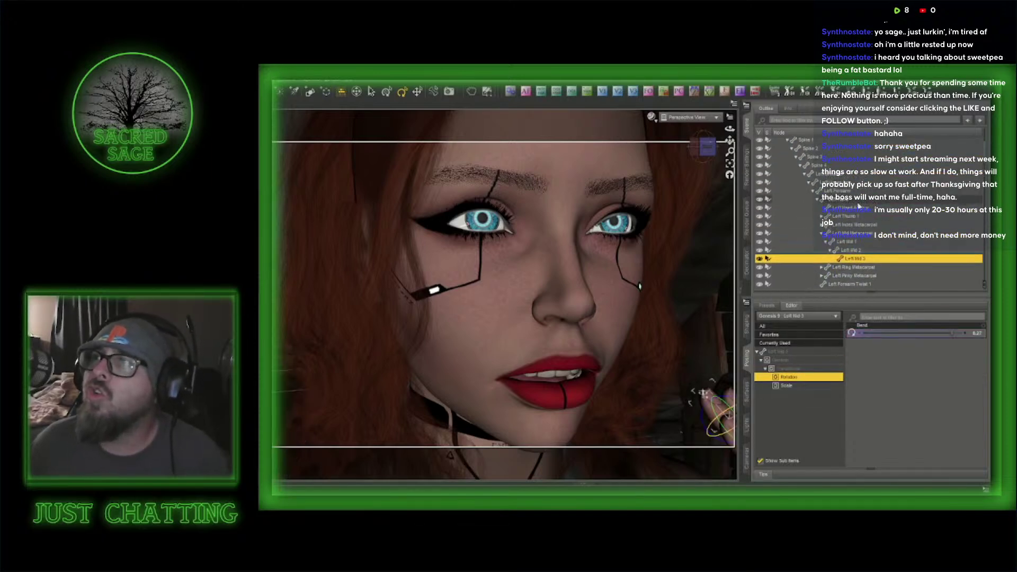
click(857, 204)
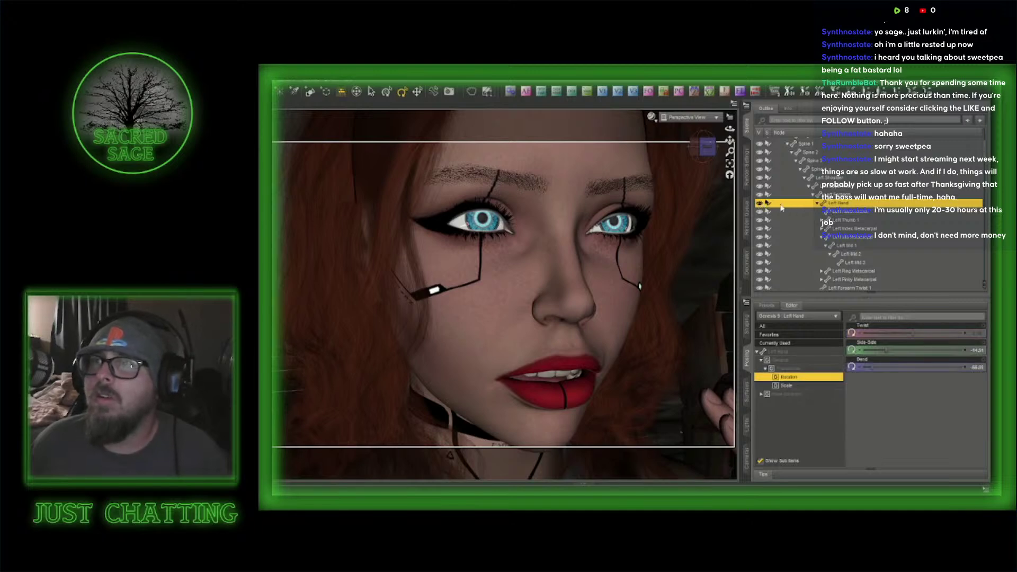
click(759, 203)
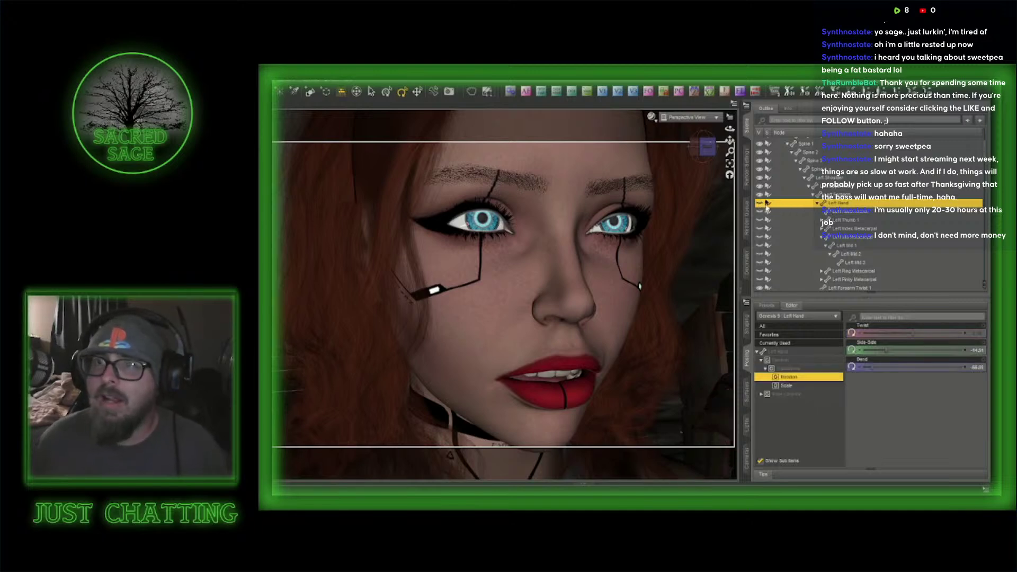
- Reset the Genesis 9 figure's Concentrate, Confused and Bereft expressions to zero among its currently used parameters
click(502, 334)
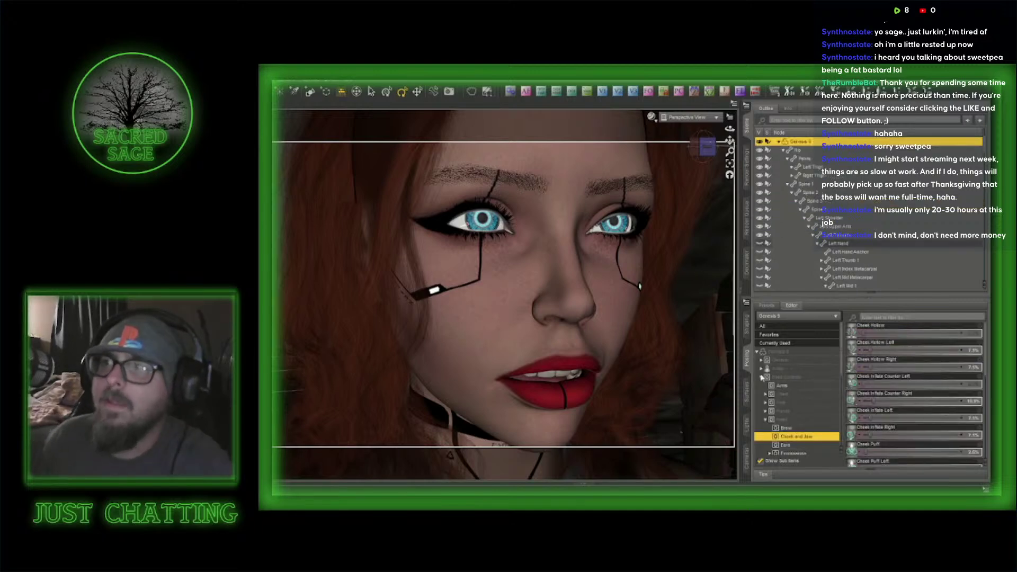
click(768, 345)
scroll(896, 410, down, 5)
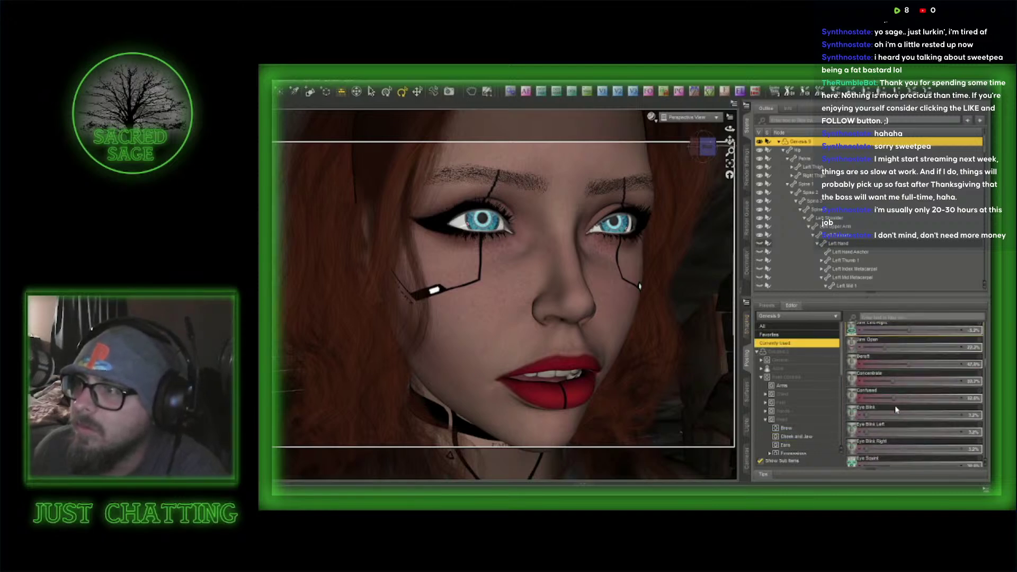
scroll(895, 410, up, 2)
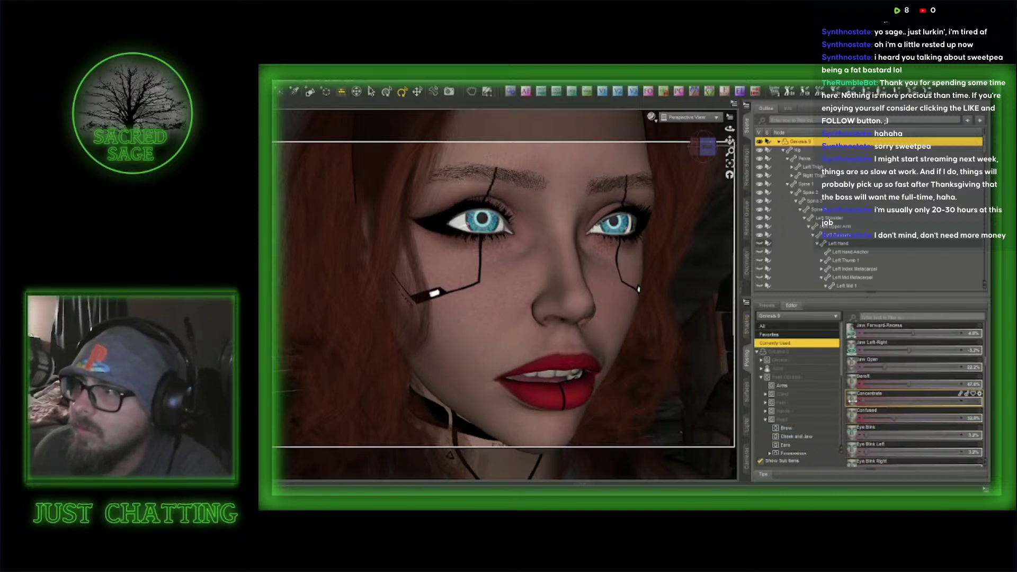
drag(893, 419, 843, 419)
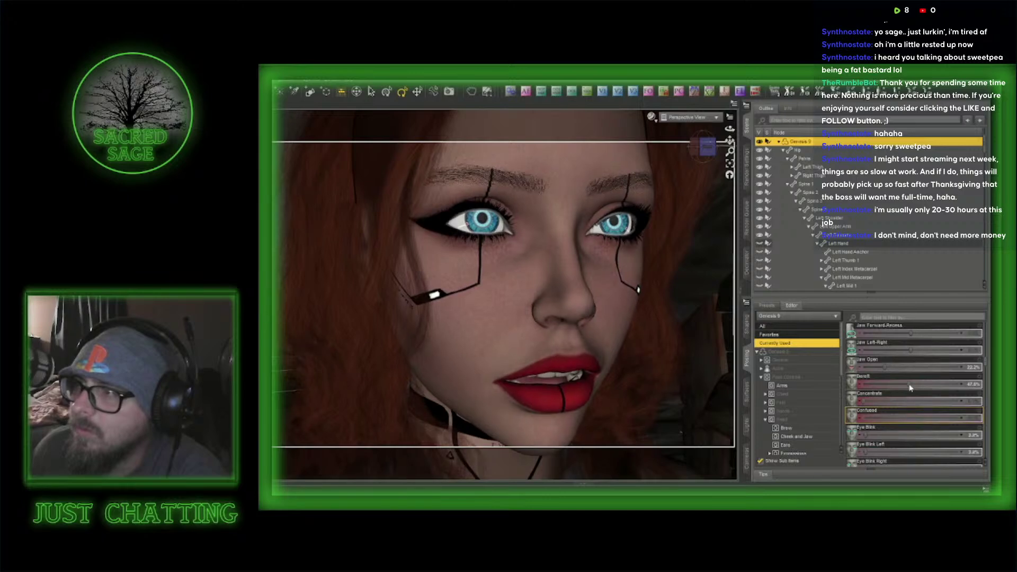
drag(910, 388, 765, 385)
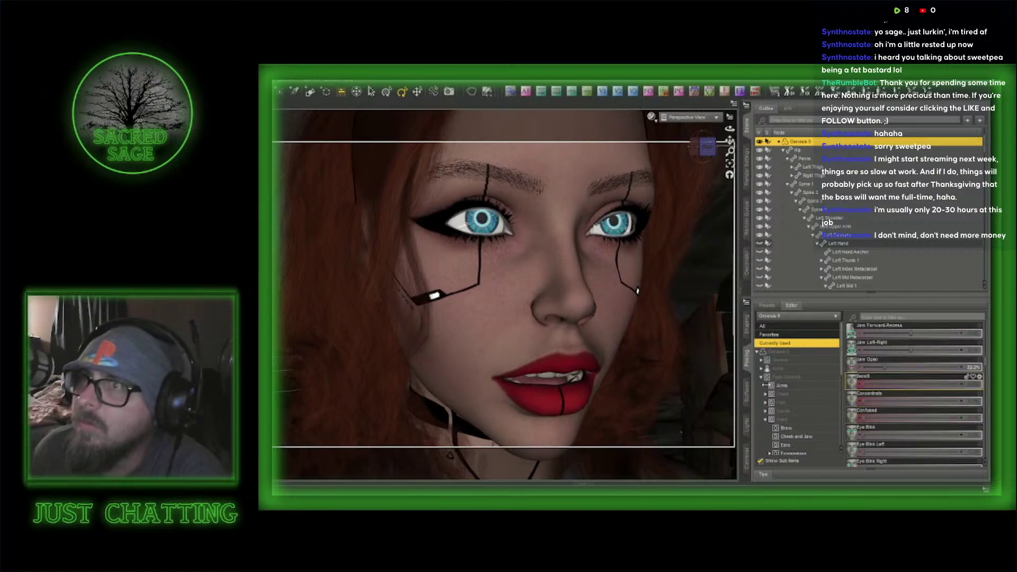
- Find the fear expression among the Genesis 9 figure's head parameters and raise Fear until her eyes widen and mouth opens
click(887, 316)
text(sad)
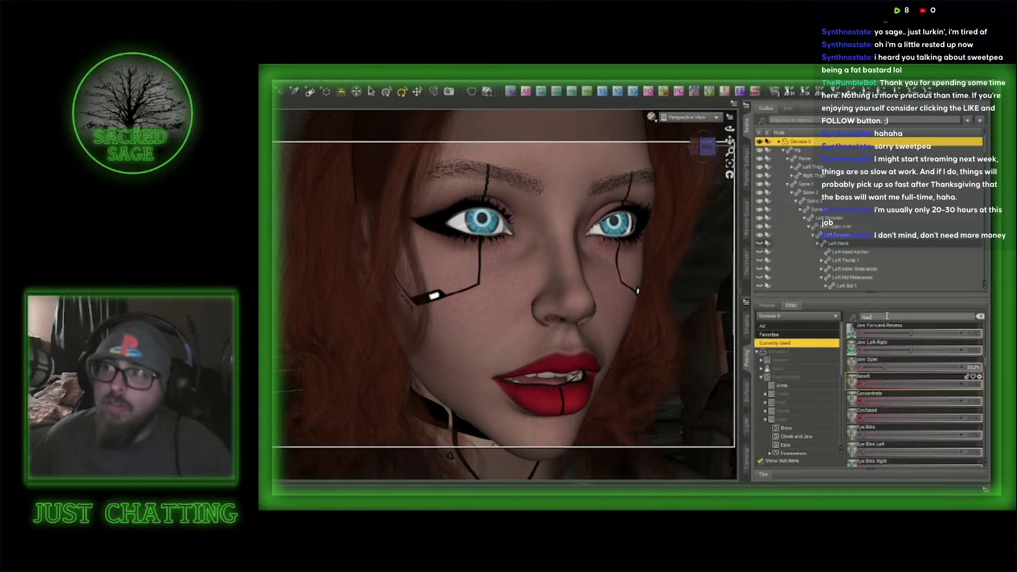
click(787, 420)
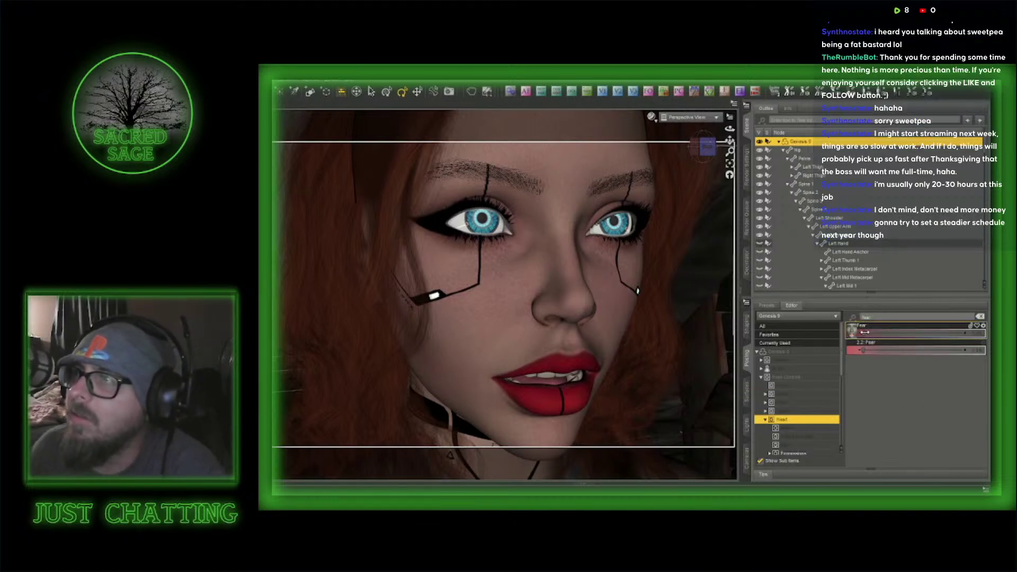
drag(865, 332, 836, 325)
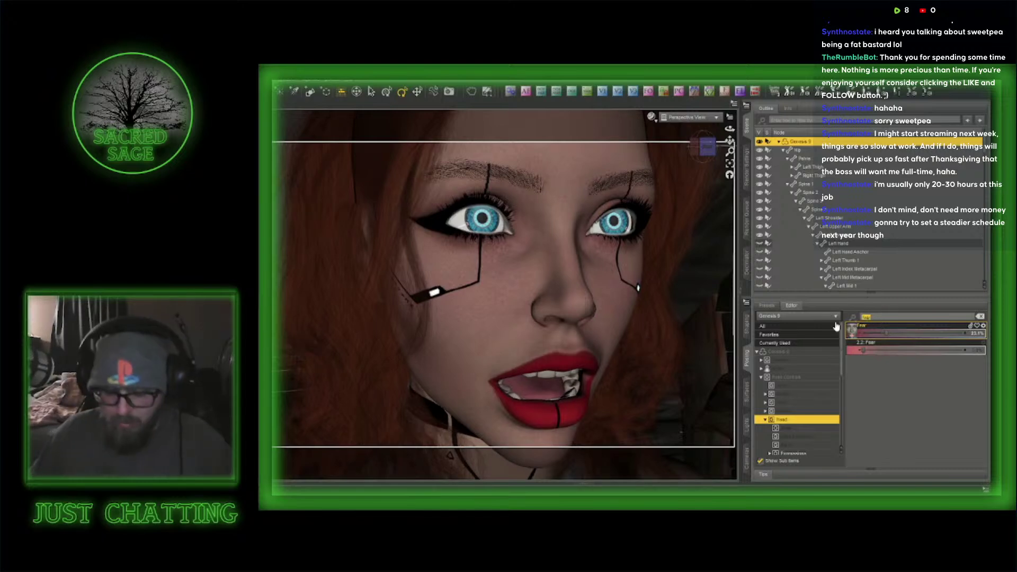
- Filter the head parameters by "scare" and slightly raise the Scared and PTF Life Scared expressions
text(scare)
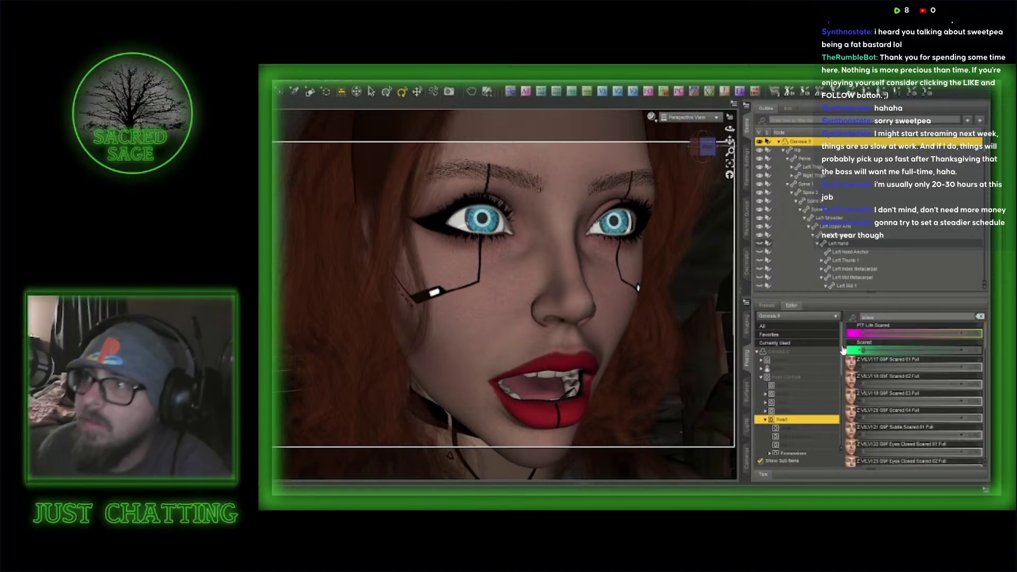
drag(869, 352, 880, 348)
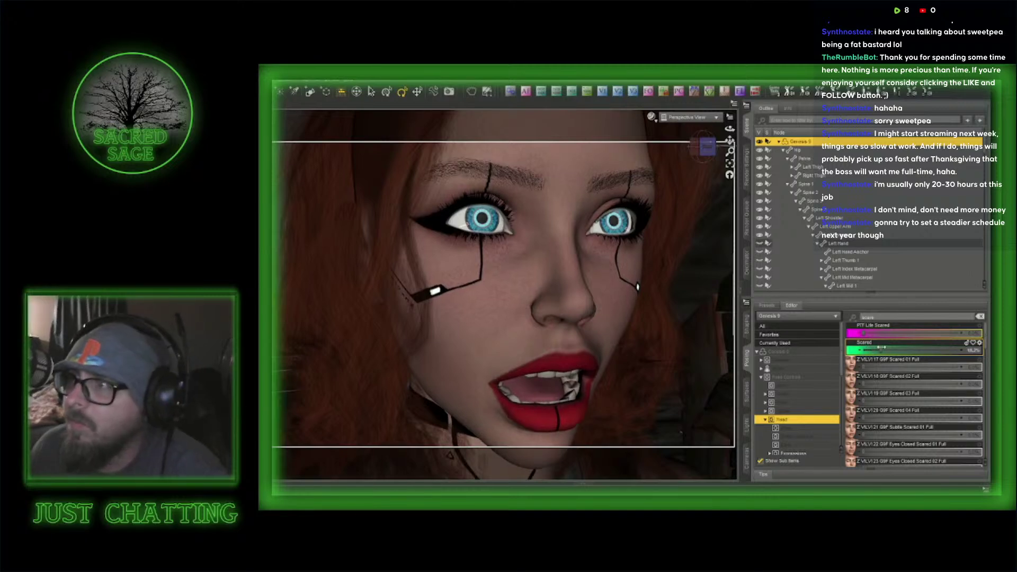
drag(864, 331, 875, 332)
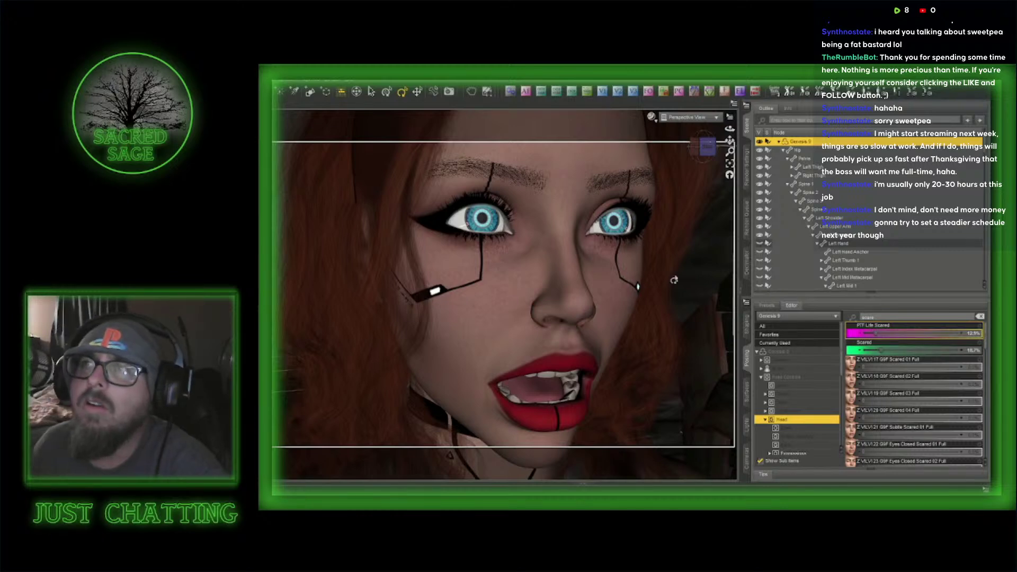
- Frame the frightened face as a close-up, create a camera from that view and look through it
mouse_move(730, 151)
mouse_down()
mouse_move(729, 165)
mouse_move(728, 132)
mouse_up()
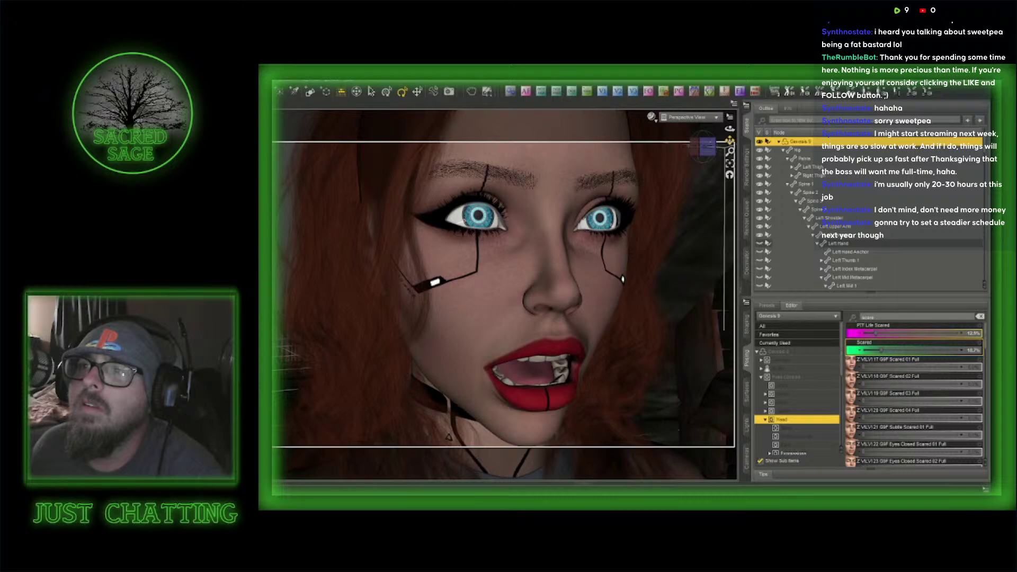
drag(729, 140, 729, 133)
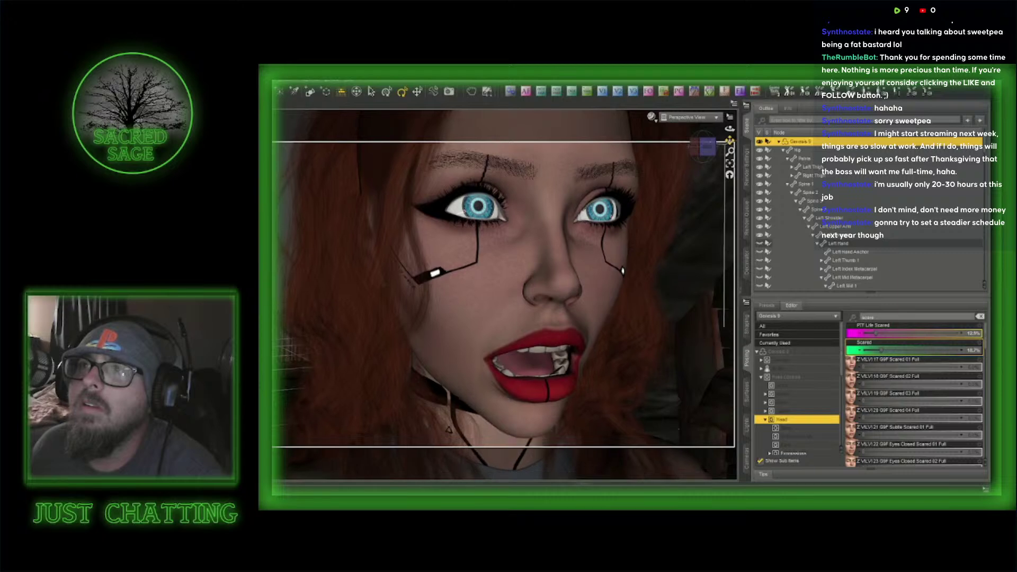
click(688, 117)
click(689, 117)
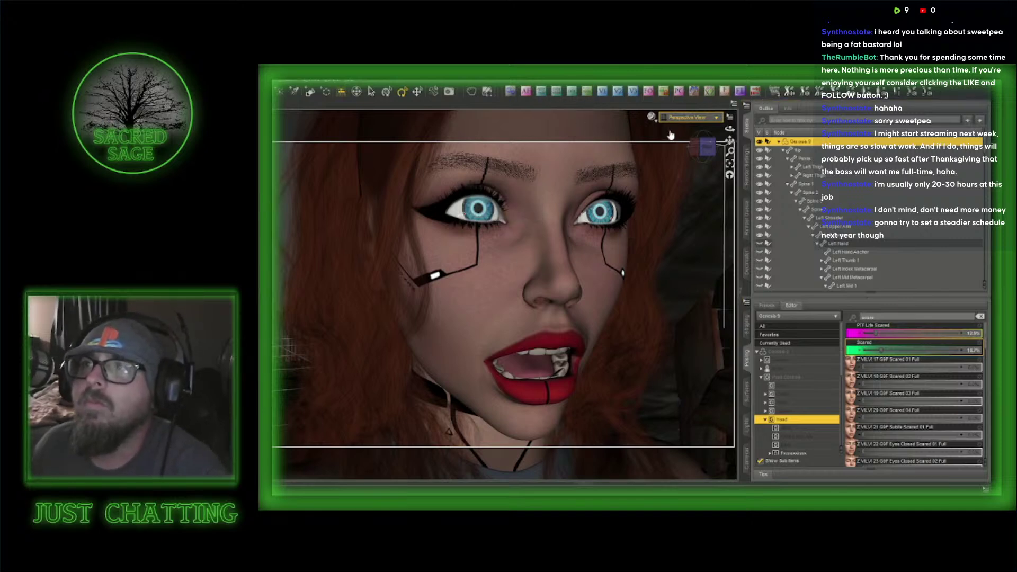
click(689, 117)
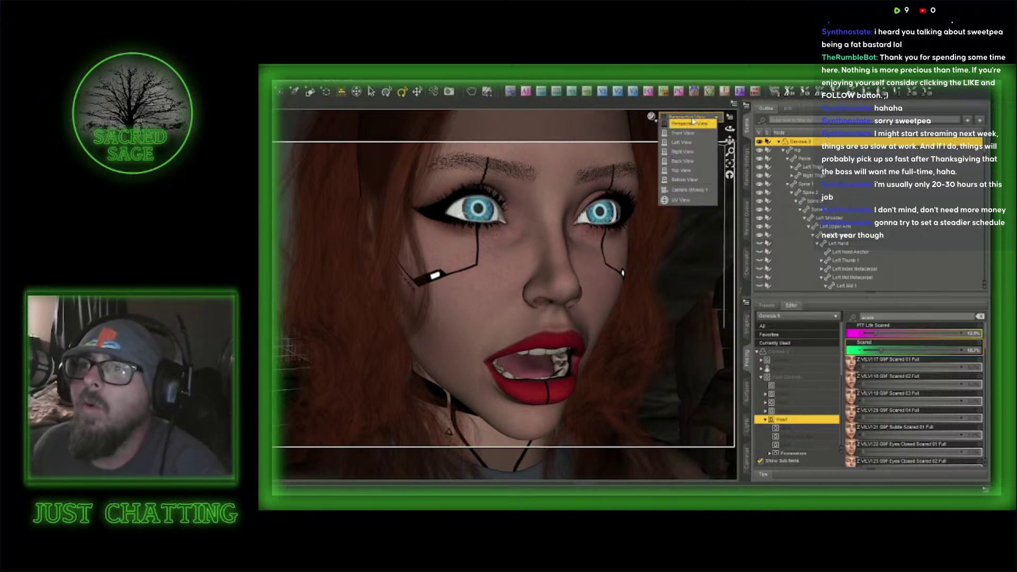
click(674, 200)
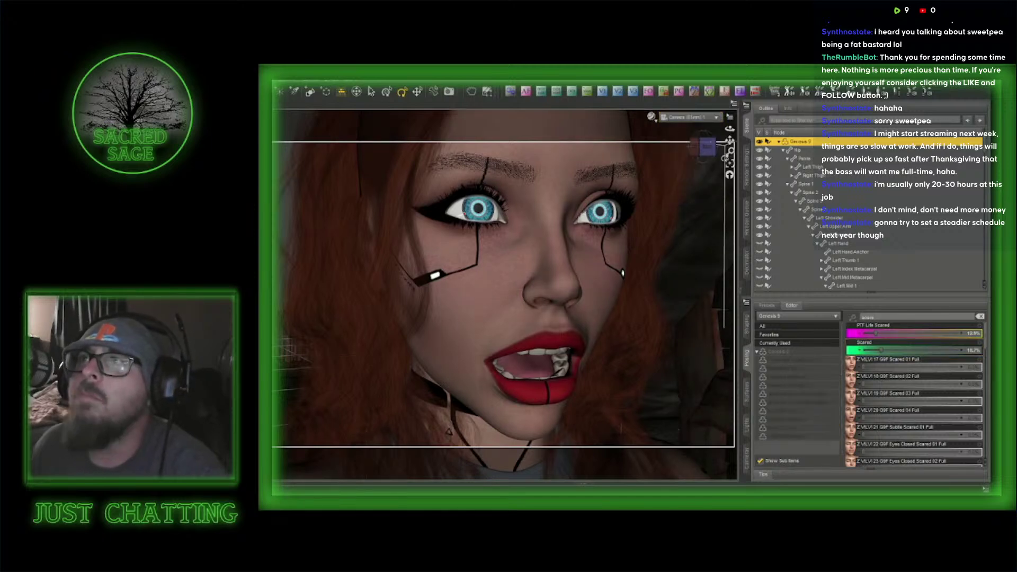
- Auto-focus the new camera on the Genesis 9 figure's eyes and set its f-stop to 128 (14 stops)
click(526, 91)
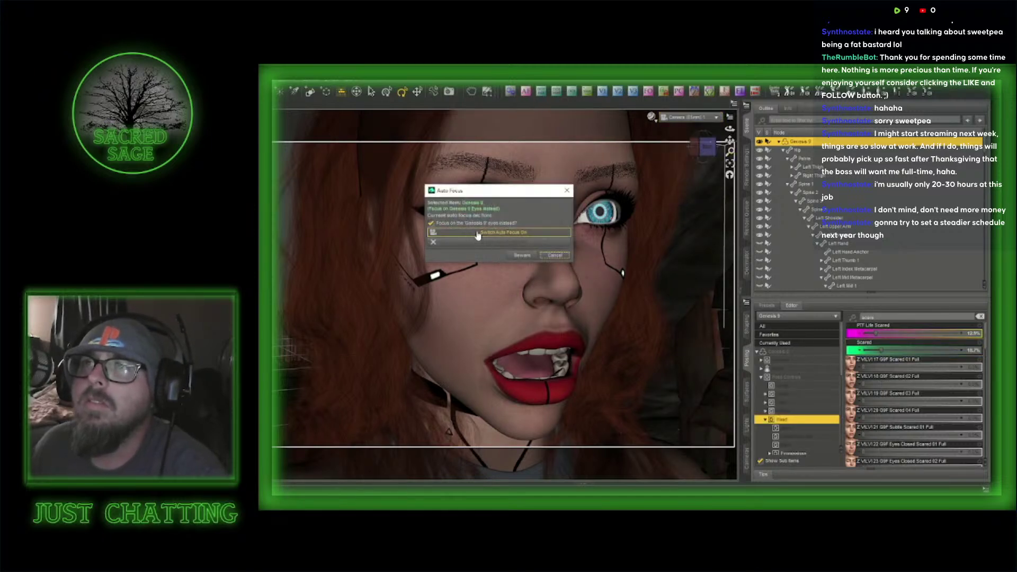
click(478, 233)
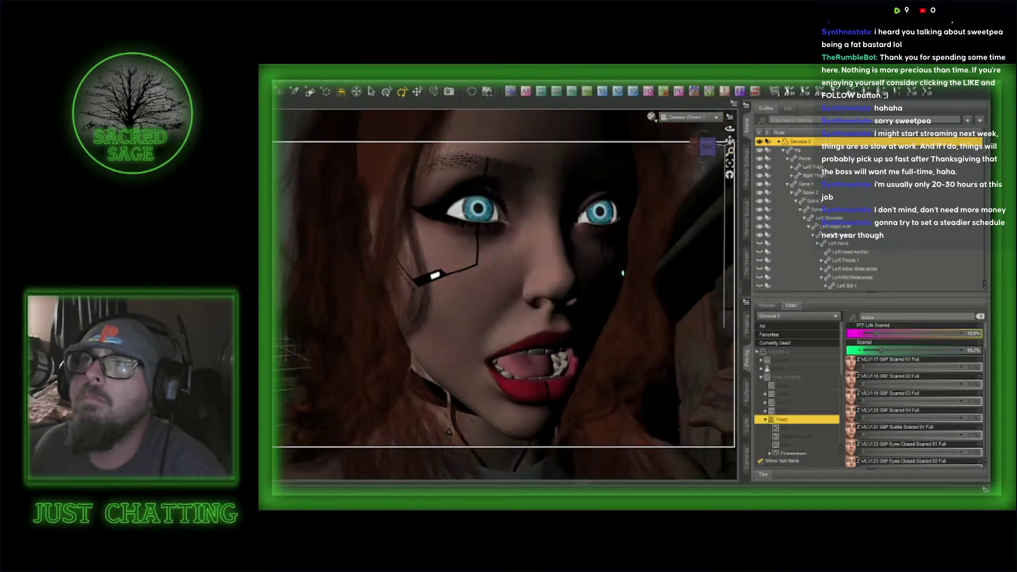
click(740, 91)
click(583, 242)
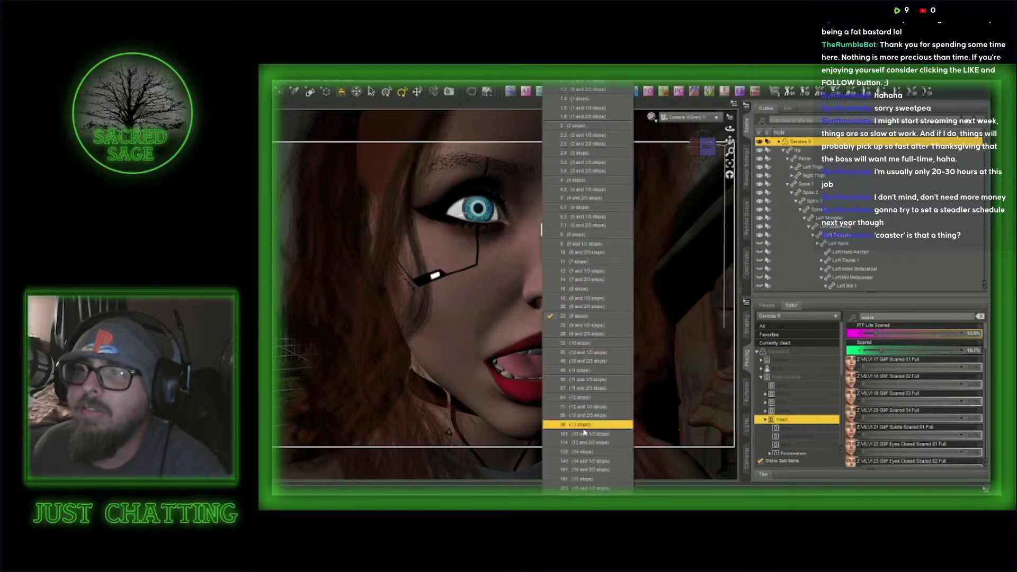
click(583, 452)
- Preview the close-up with NVIDIA Iray shading and return the viewport to Texture Shaded
click(652, 116)
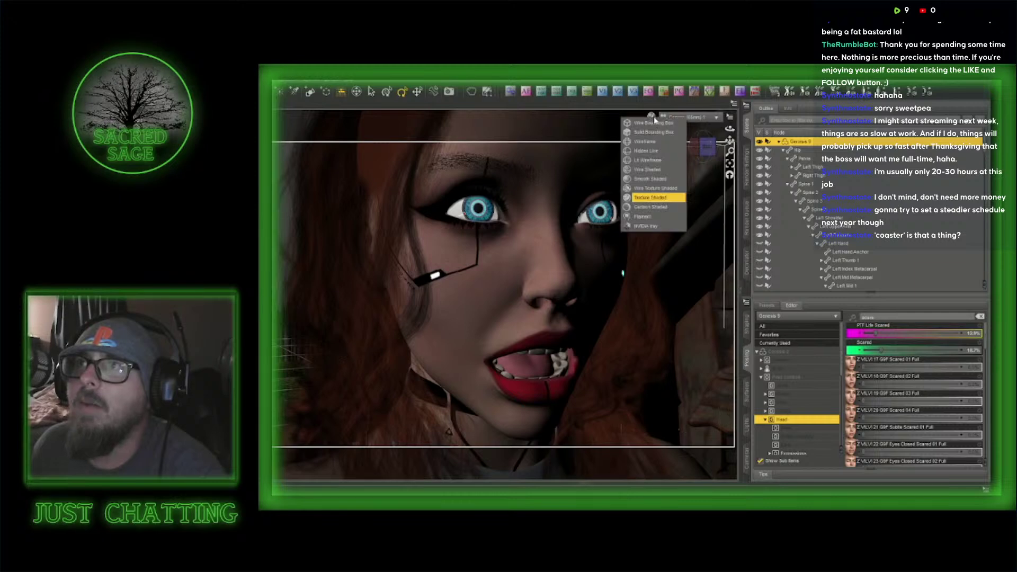
click(646, 223)
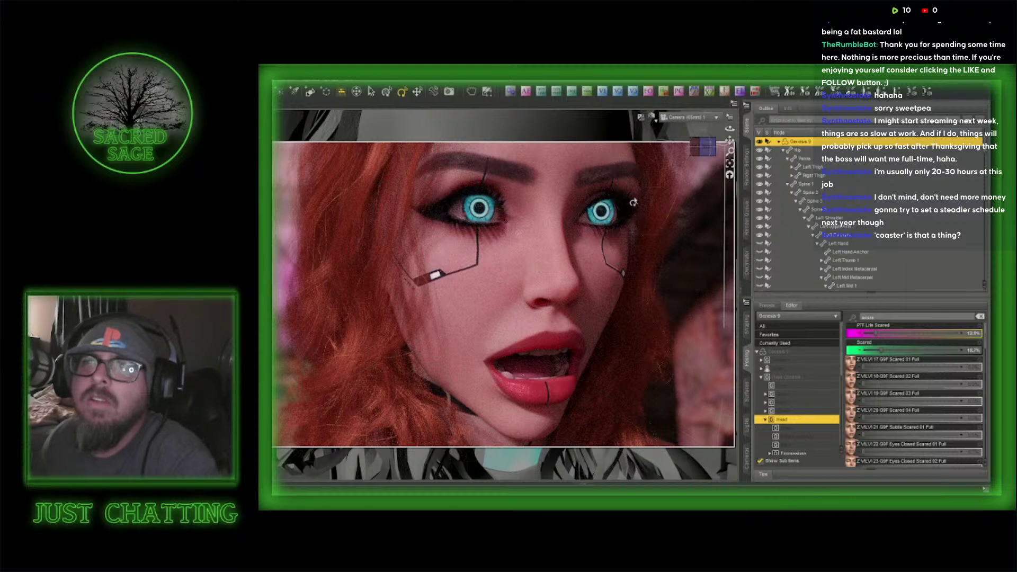
click(651, 117)
click(650, 200)
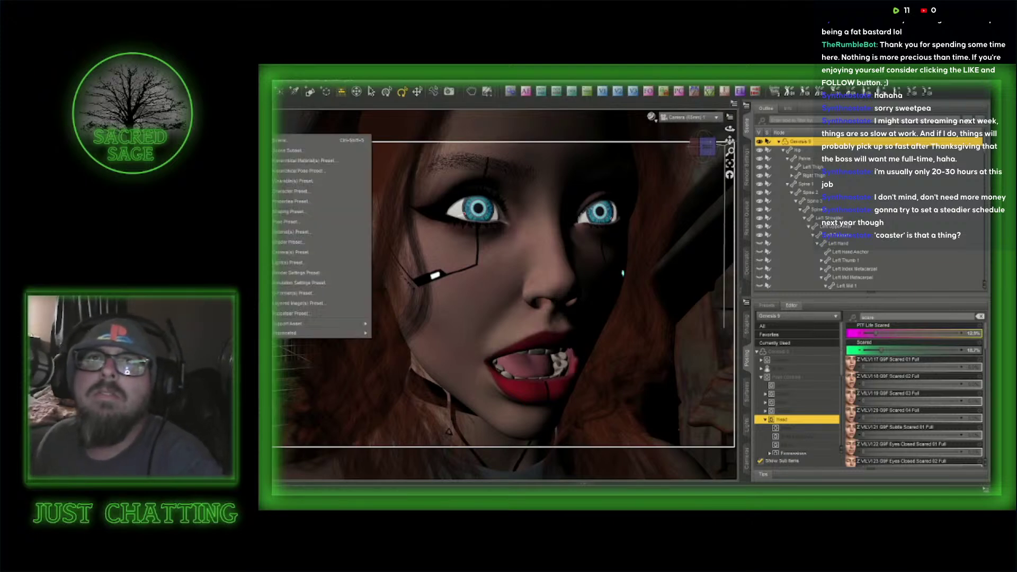
- Save the scene in the freeroam3 folder as freeroam3_image214
click(296, 138)
scroll(402, 405, down, 20)
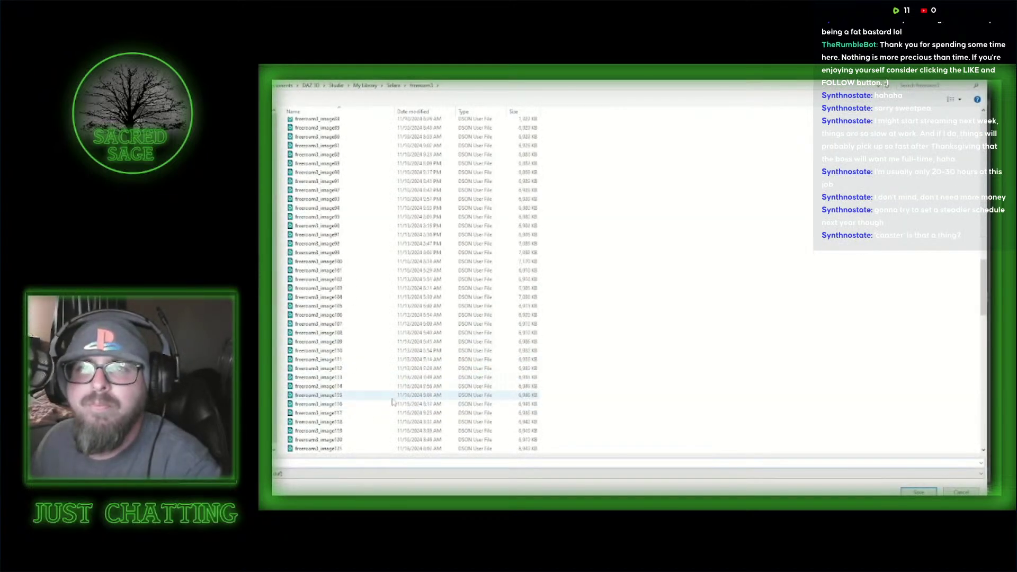
click(328, 404)
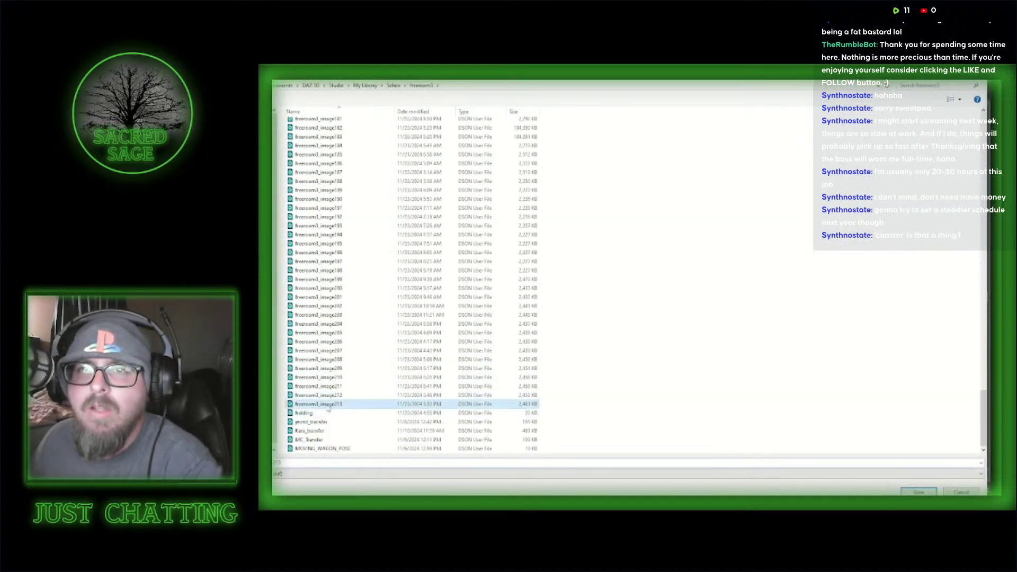
click(288, 463)
key(BackSpace)
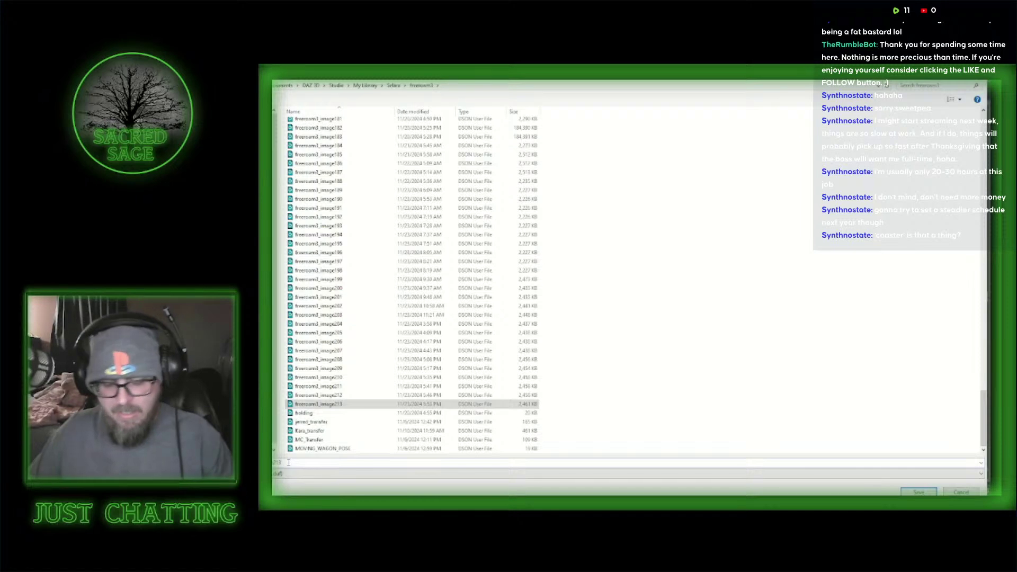
text(4)
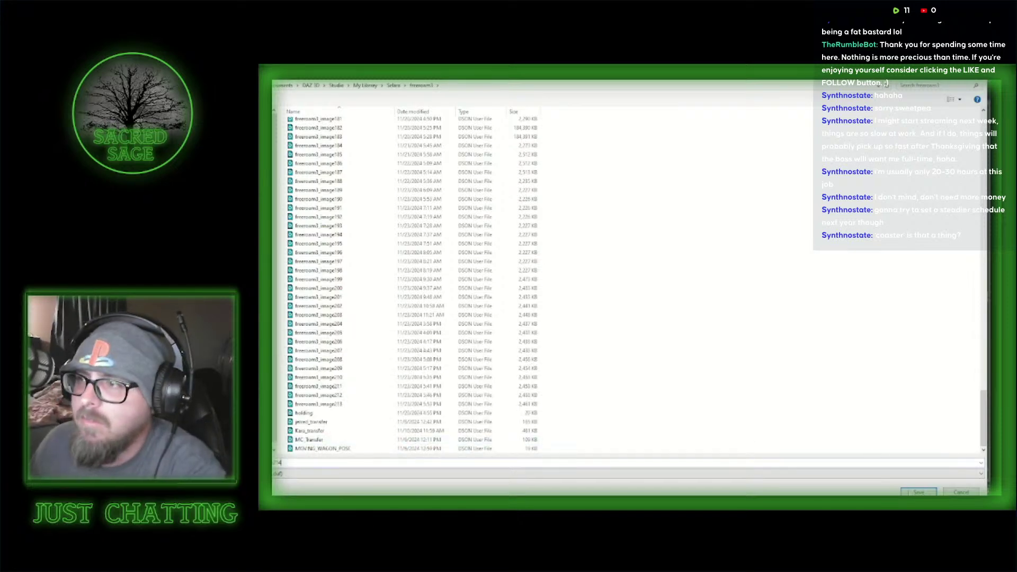
click(918, 492)
click(513, 293)
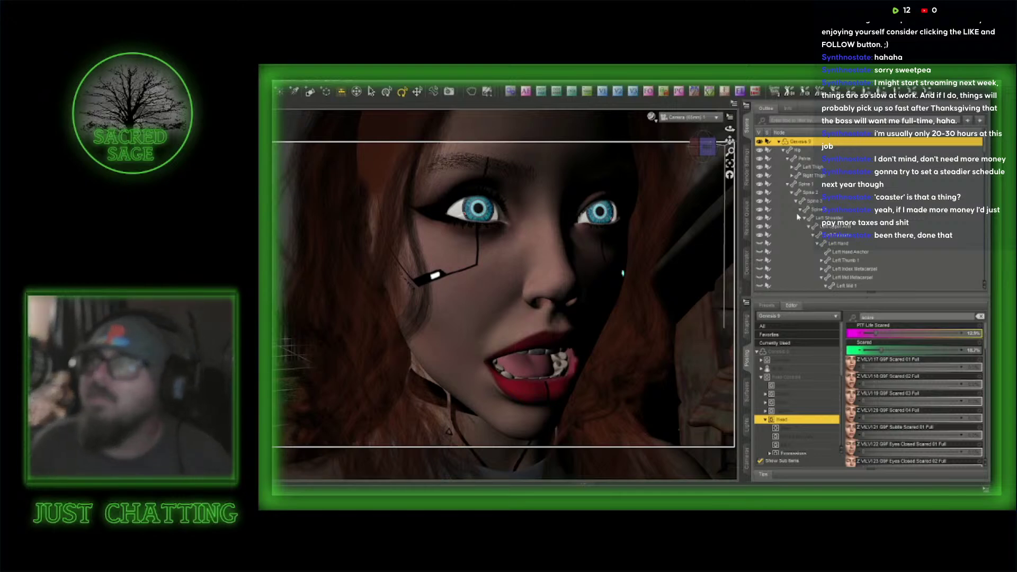
- Switch the viewport from the close-up camera to Perspective View and look over the surroundings beside the red-haired figure
click(812, 201)
click(804, 184)
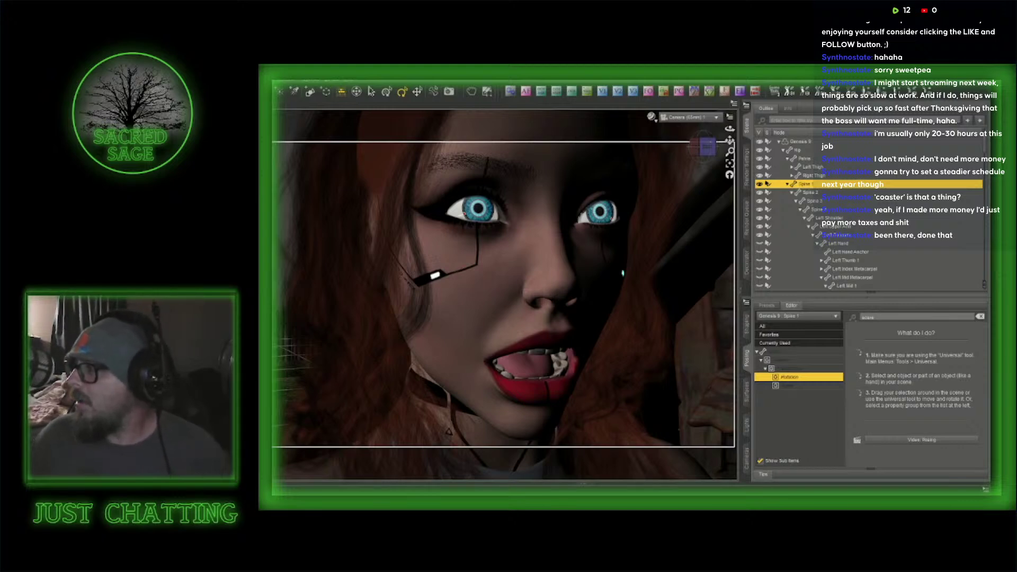
click(689, 118)
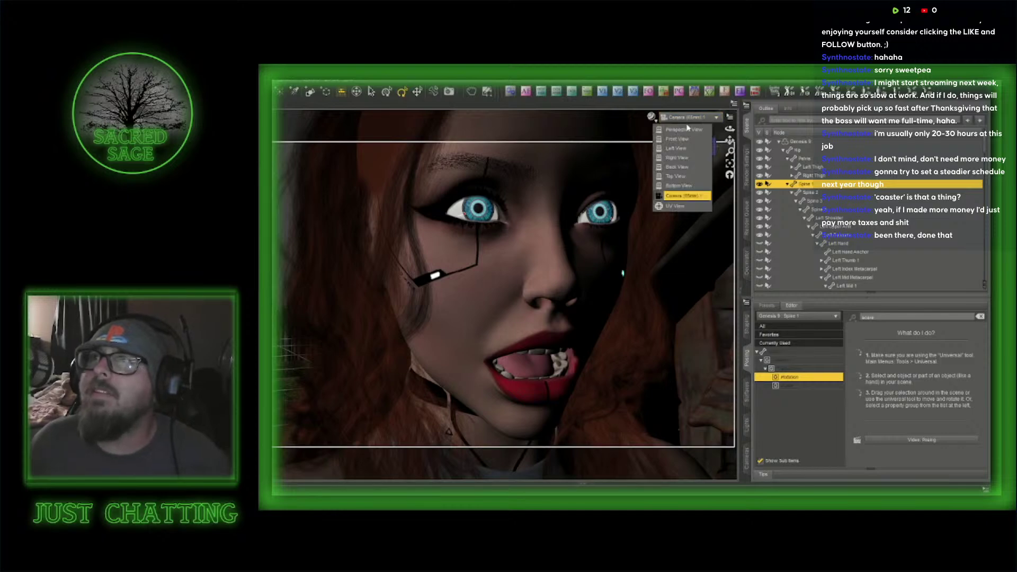
click(687, 128)
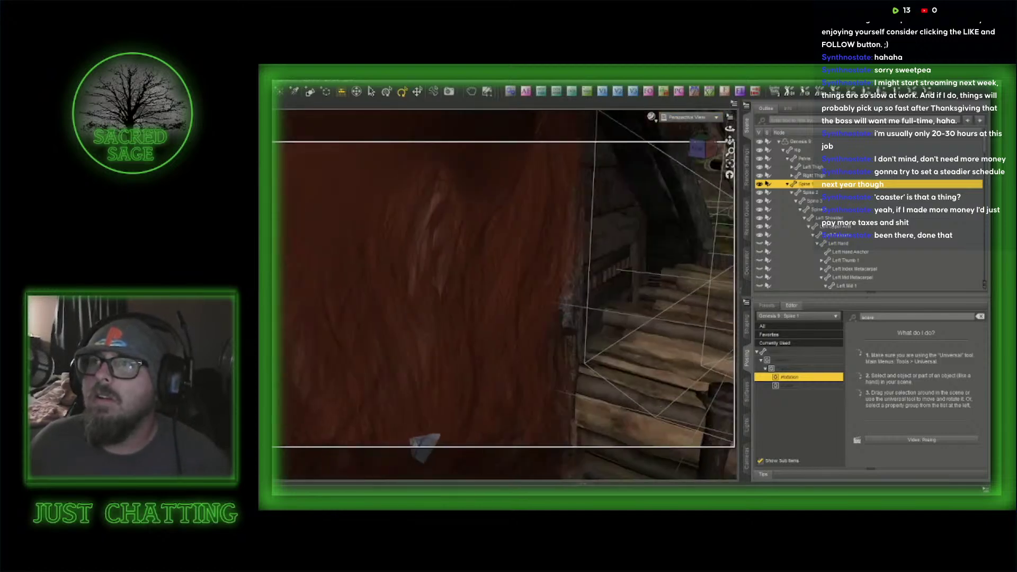
drag(730, 129, 657, 143)
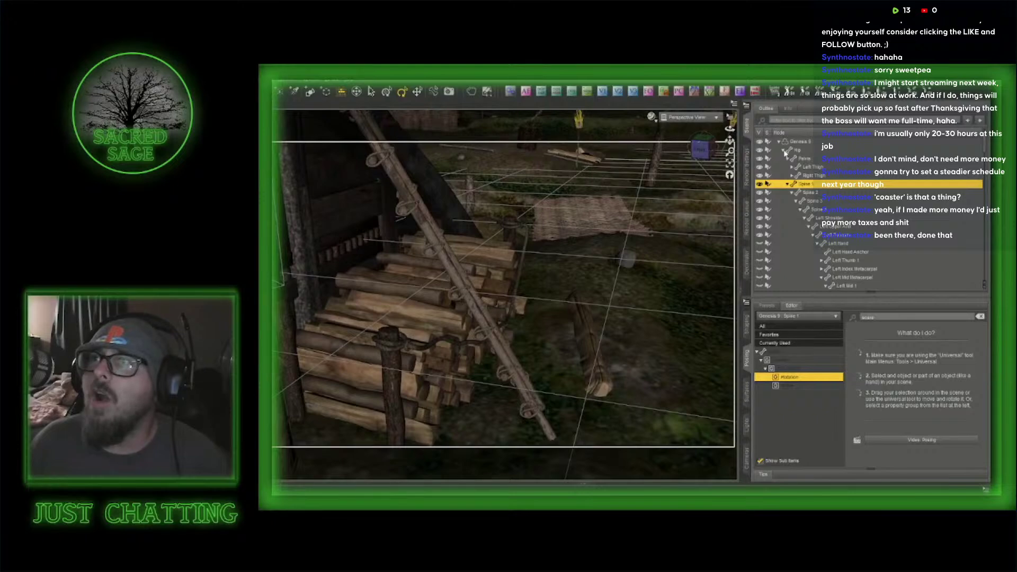
- Collapse the Genesis 9 hierarchy and unhide the dark-haired woman's figure listed below it, with its child nodes
click(778, 141)
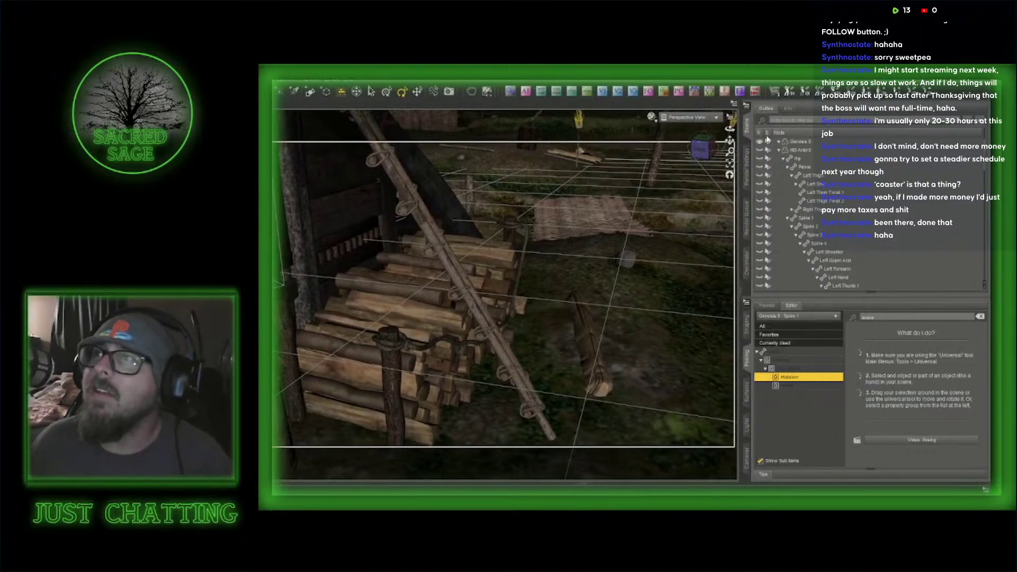
click(778, 151)
click(798, 151)
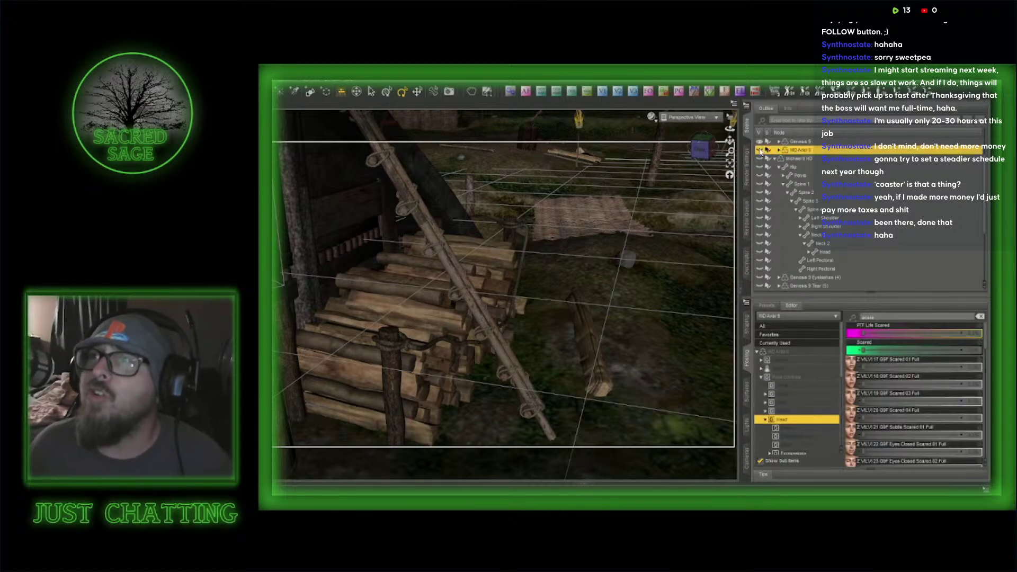
click(760, 150)
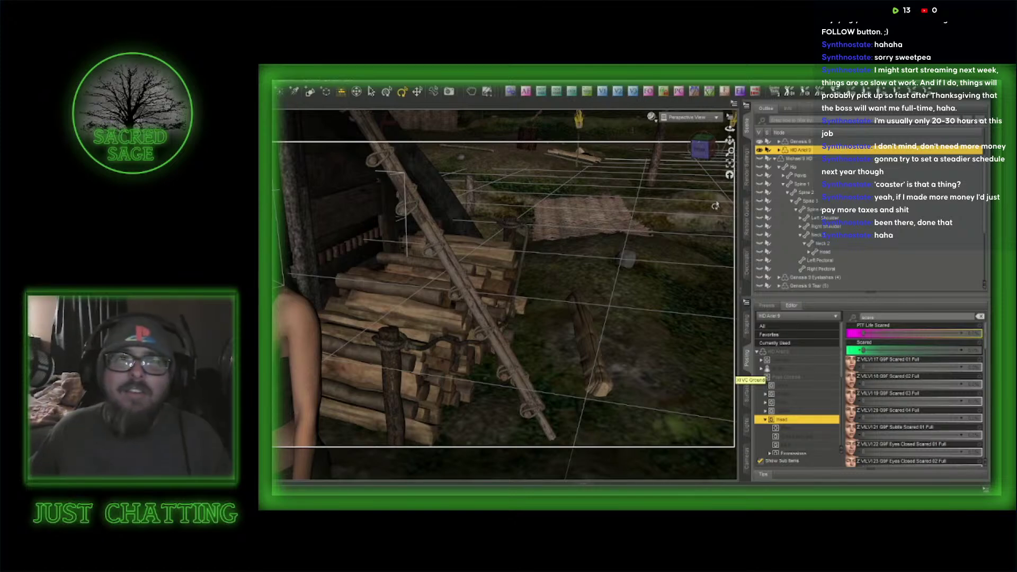
drag(730, 141, 827, 132)
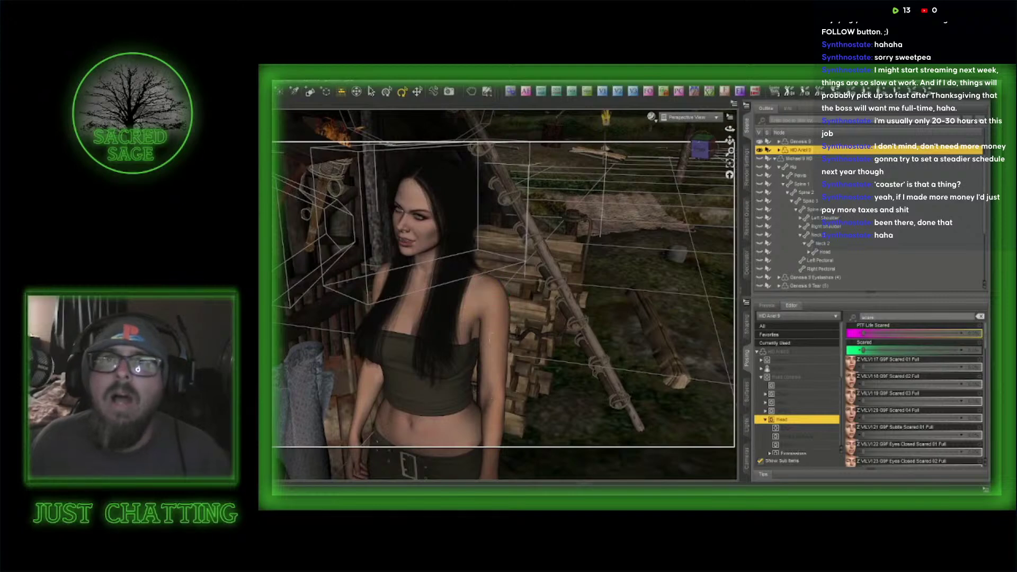
- Look through the Z DOLFA Full standing poses for the dark-haired figure and return to the list of pose sets
click(778, 150)
click(272, 175)
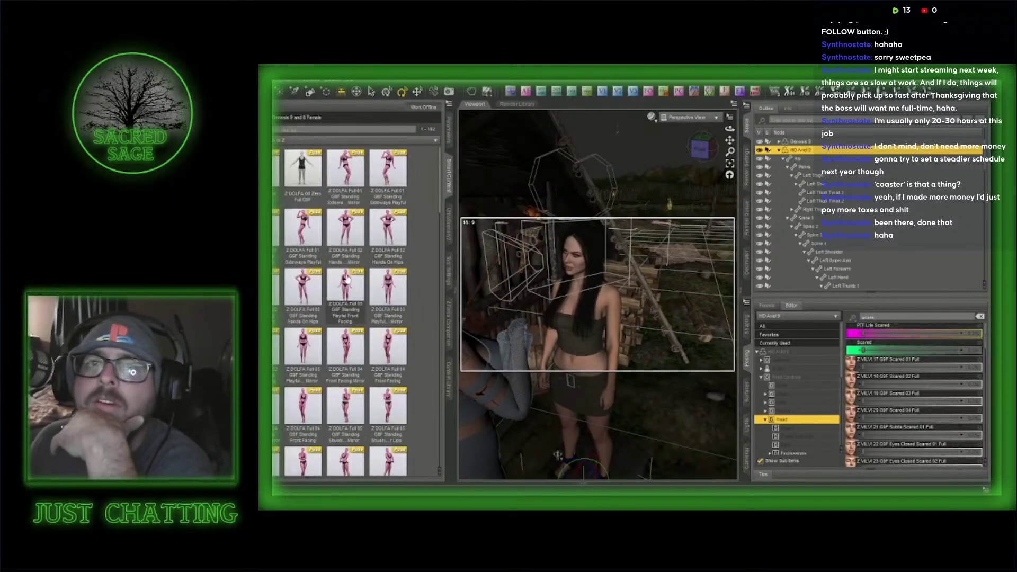
scroll(347, 279, down, 3)
scroll(347, 279, down, 7)
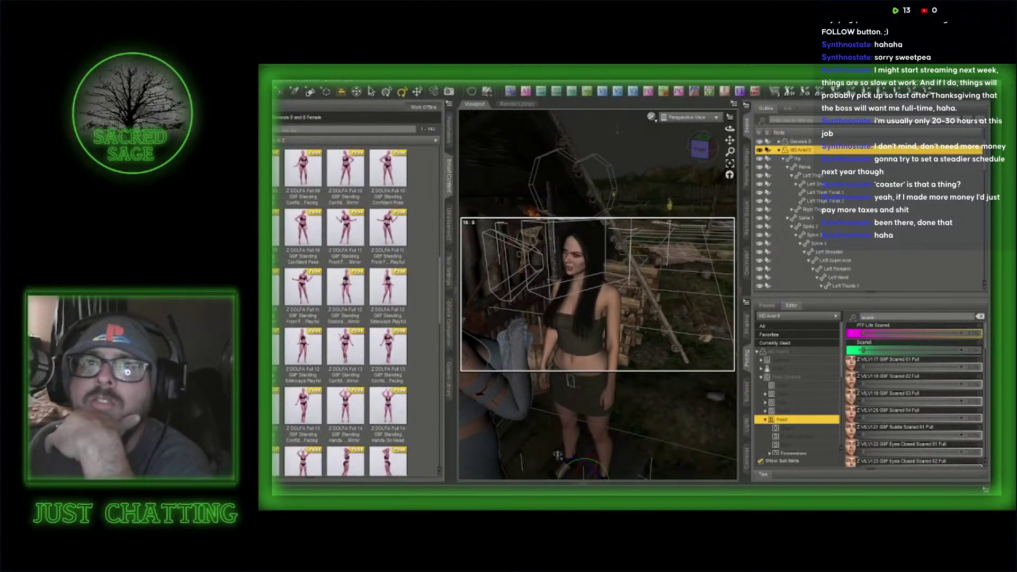
scroll(369, 324, down, 12)
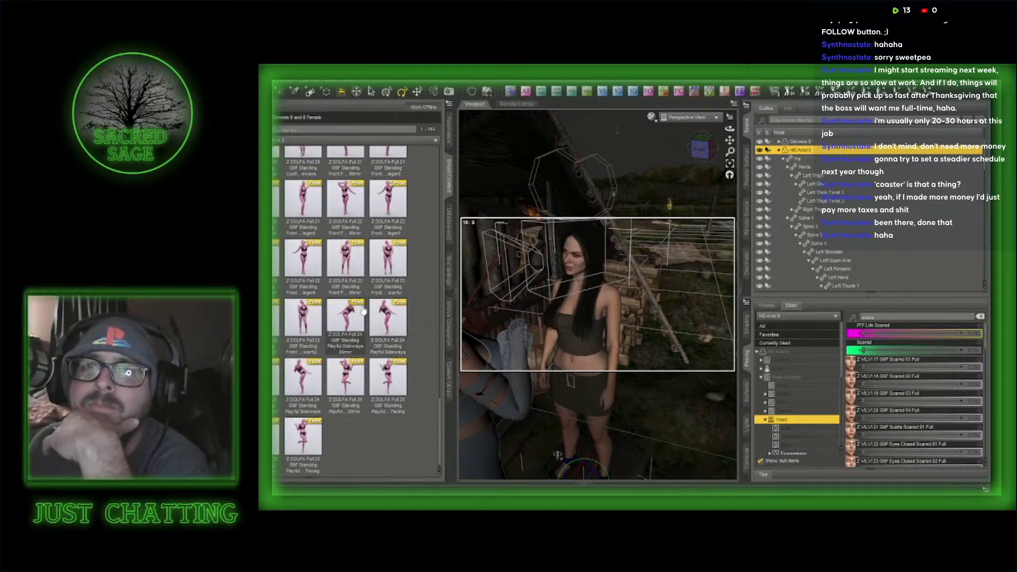
mouse_move(364, 311)
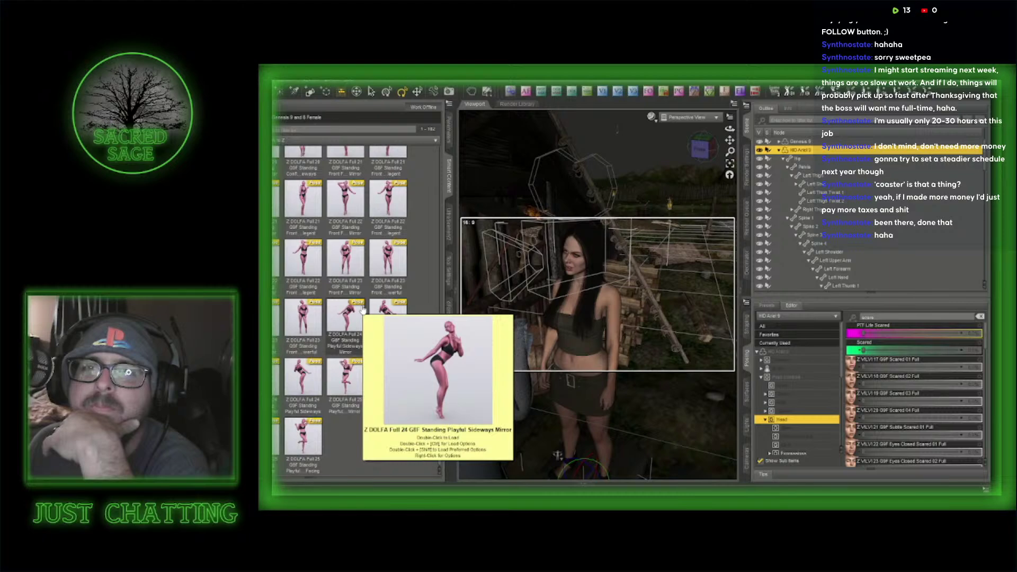
click(272, 117)
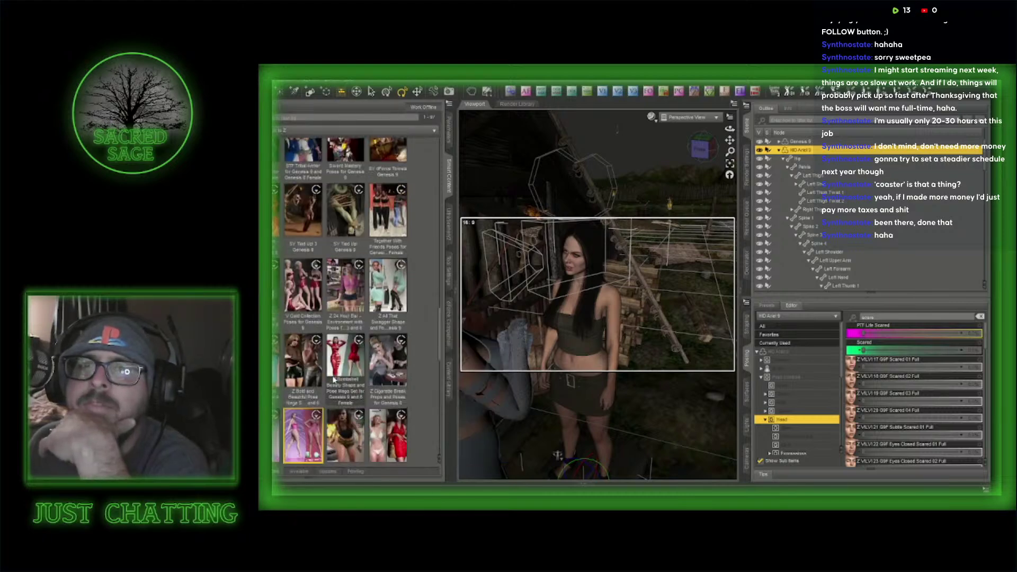
- Open the Z Sweet and Shy pose set and examine the Z SWESH Full standing poses for the dark-haired figure
click(272, 318)
scroll(391, 351, down, 10)
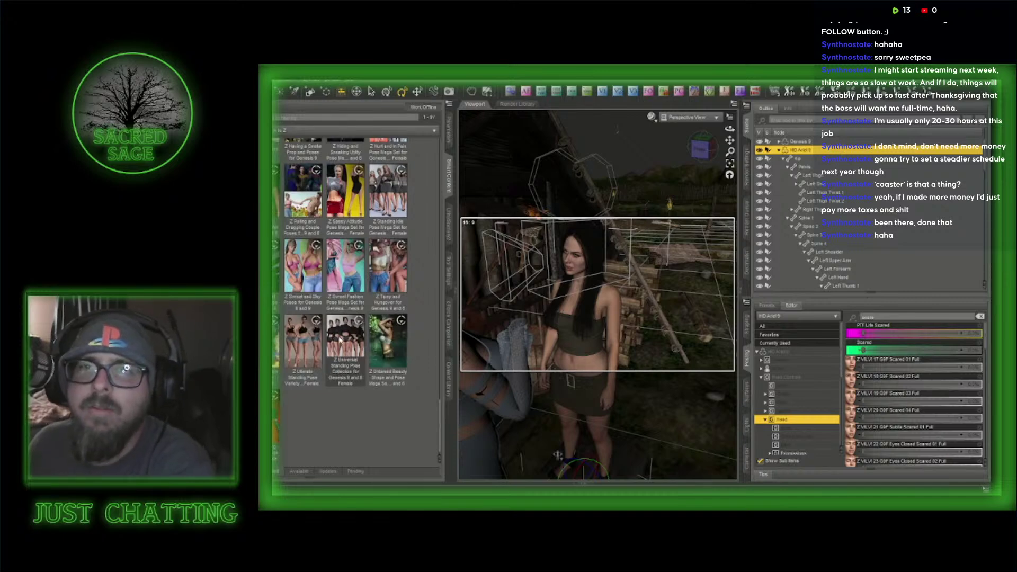
double_click(320, 265)
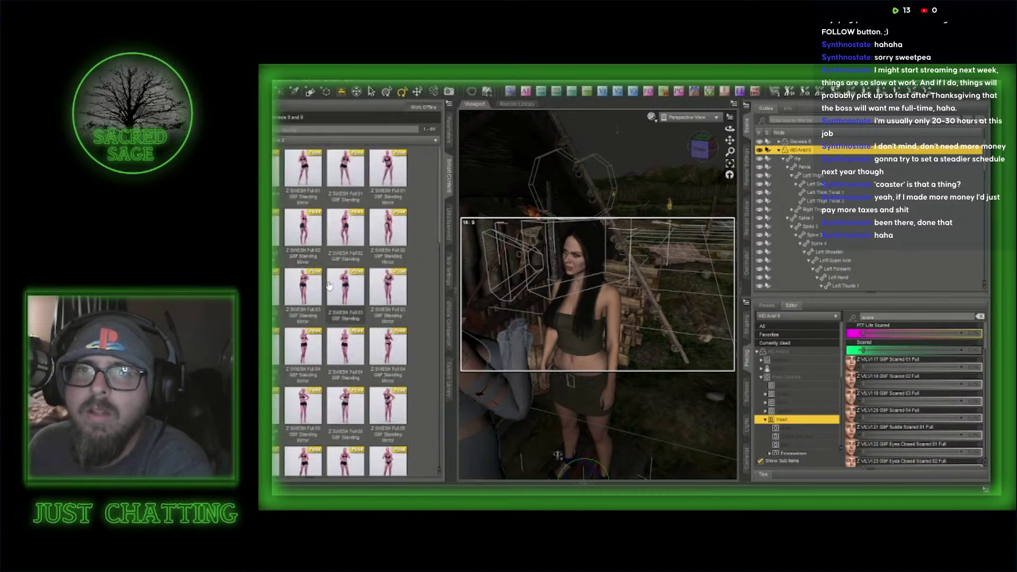
mouse_move(304, 284)
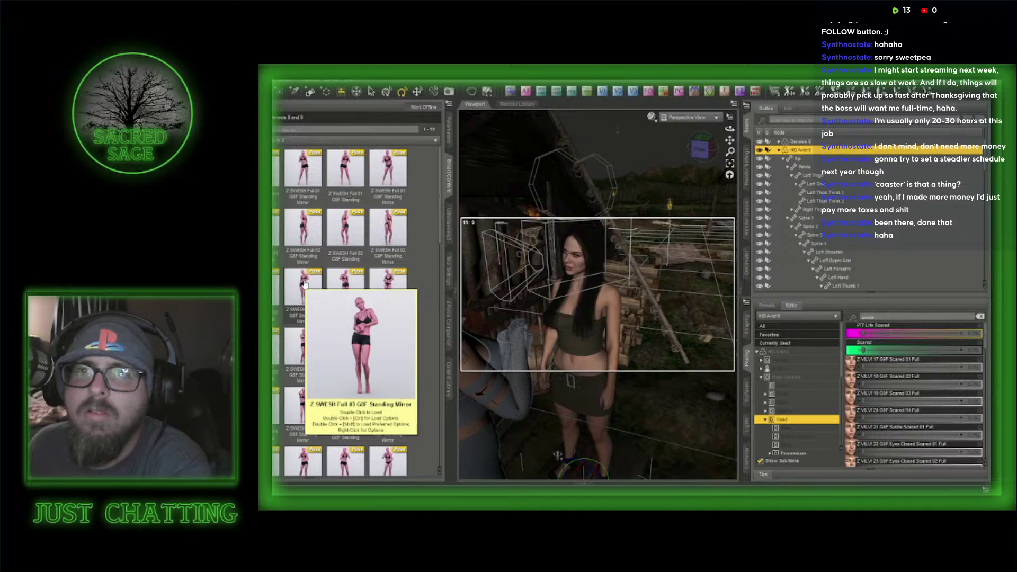
mouse_move(308, 402)
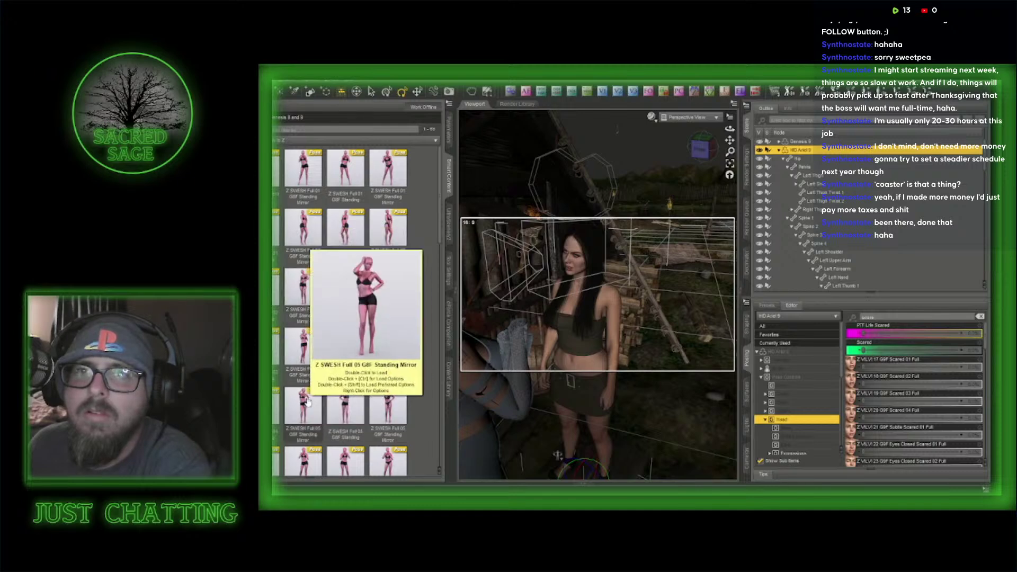
scroll(308, 403, down, 3)
scroll(307, 402, down, 3)
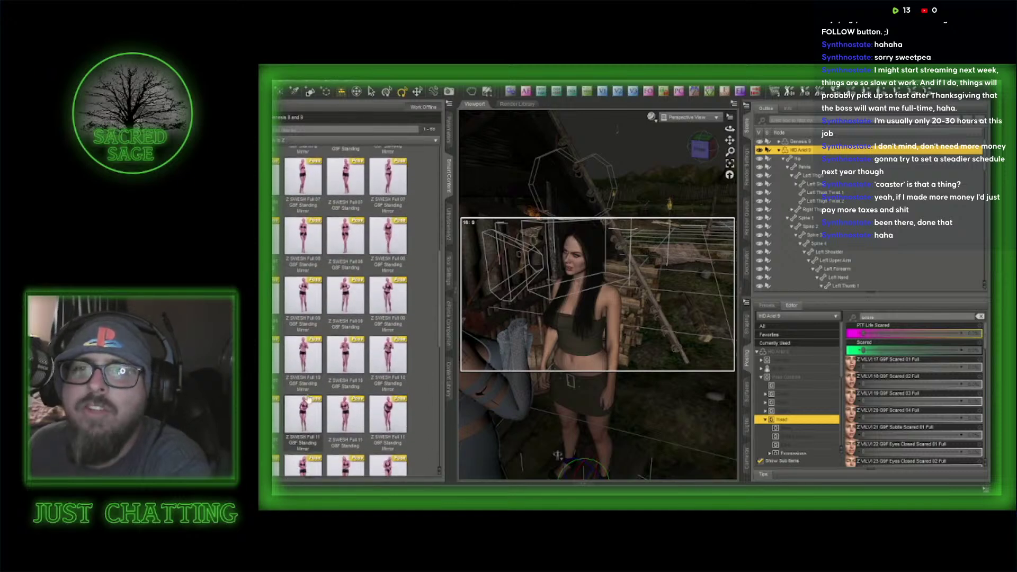
mouse_move(345, 374)
scroll(343, 375, down, 6)
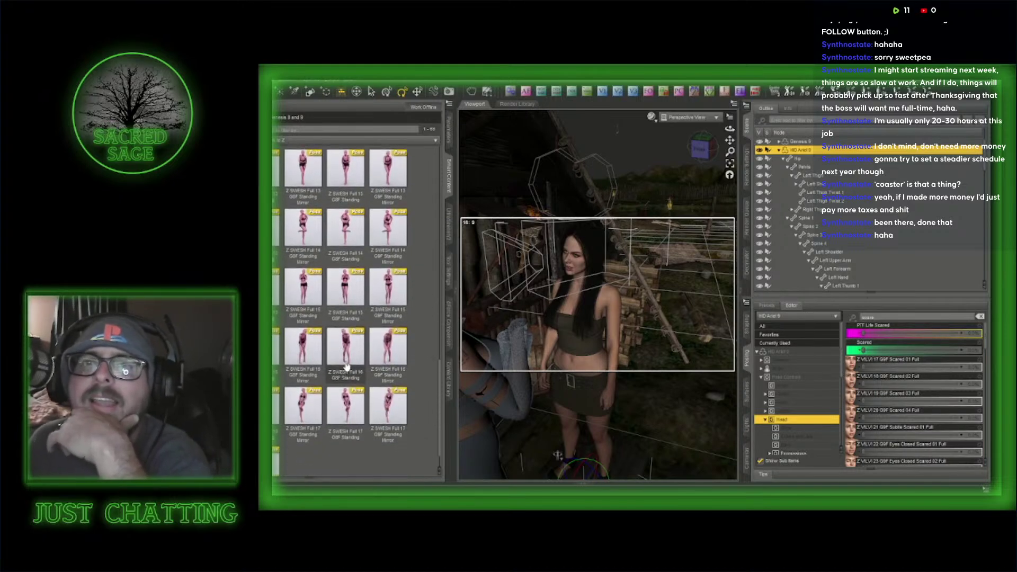
mouse_move(349, 351)
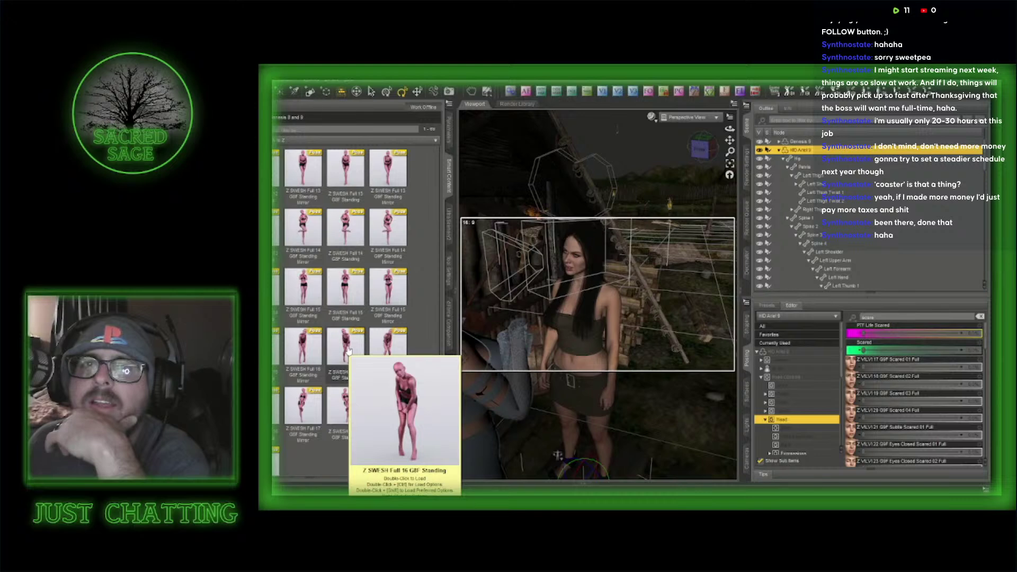
scroll(333, 328, down, 2)
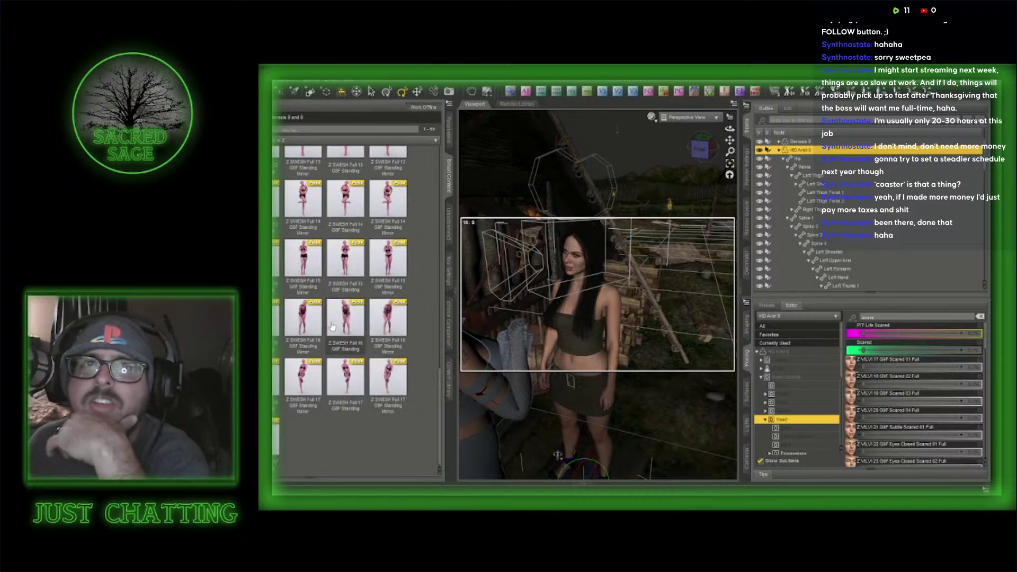
- Return to the list of pose sets and check the poses in SV dForce Towels Genesis 9
scroll(334, 324, up, 12)
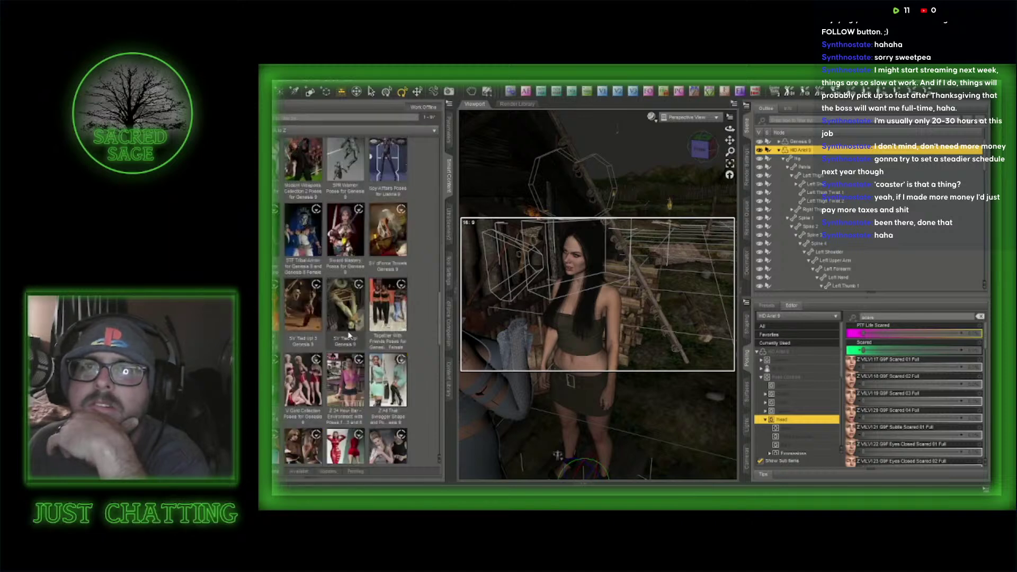
scroll(363, 338, down, 4)
scroll(365, 337, up, 4)
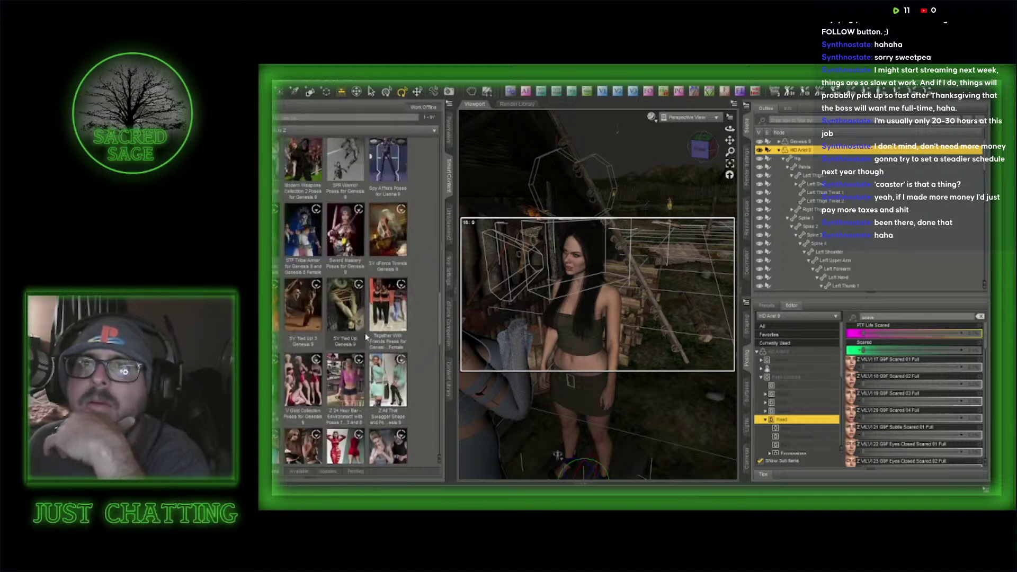
mouse_move(381, 305)
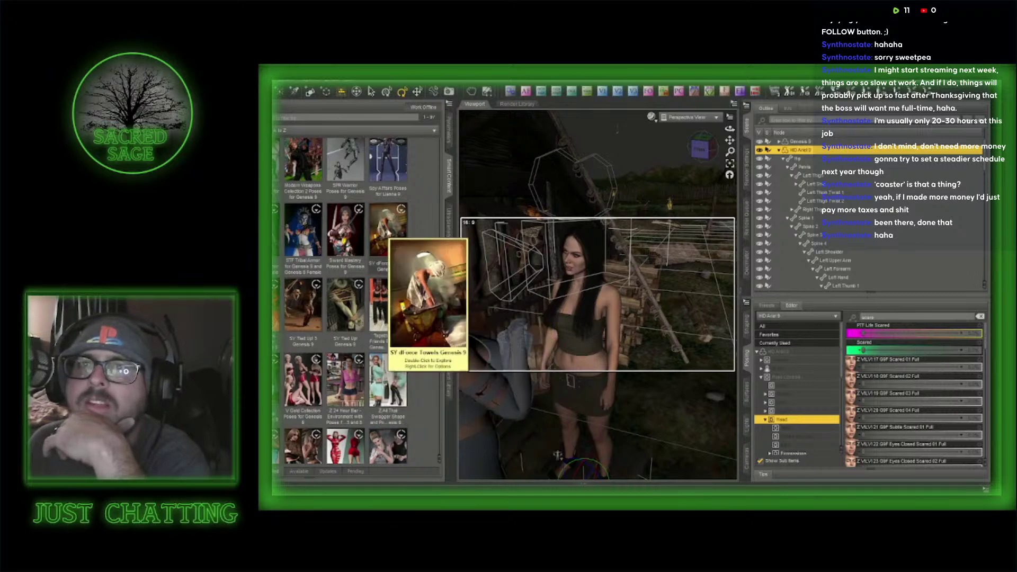
click(389, 231)
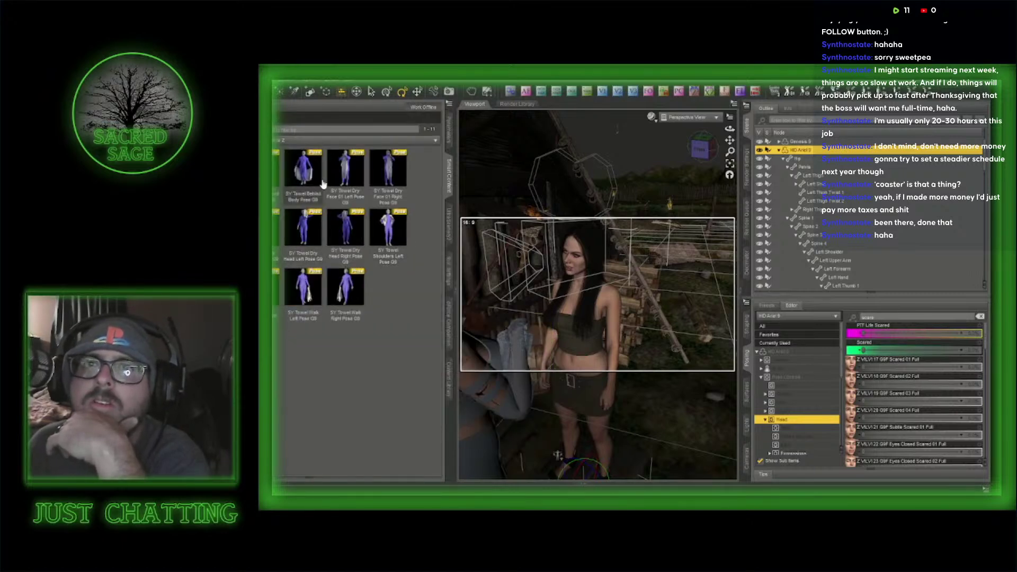
click(269, 118)
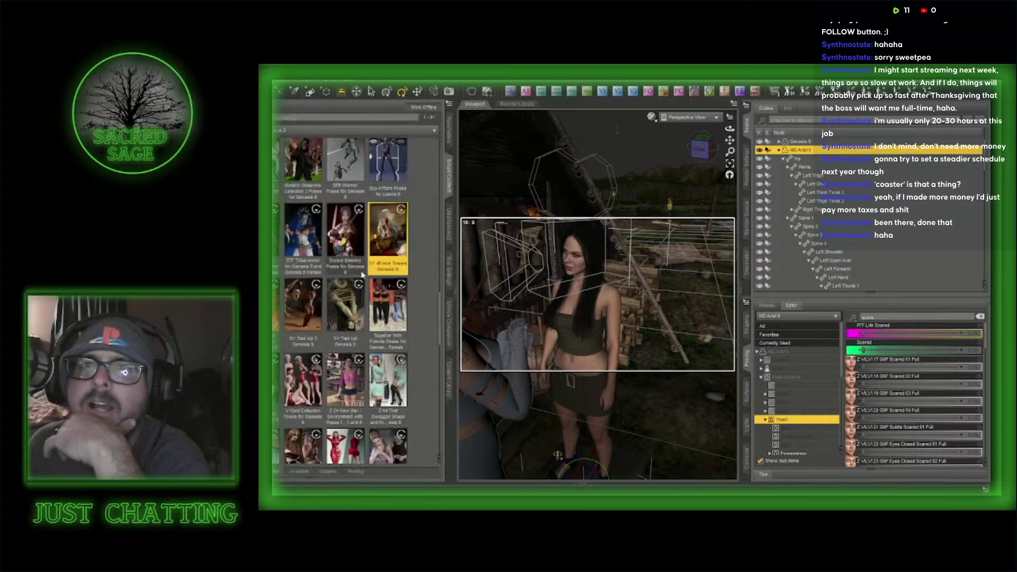
- Look through the Z DOLIK Full standing poses and go back to the list of pose sets
scroll(354, 342, down, 5)
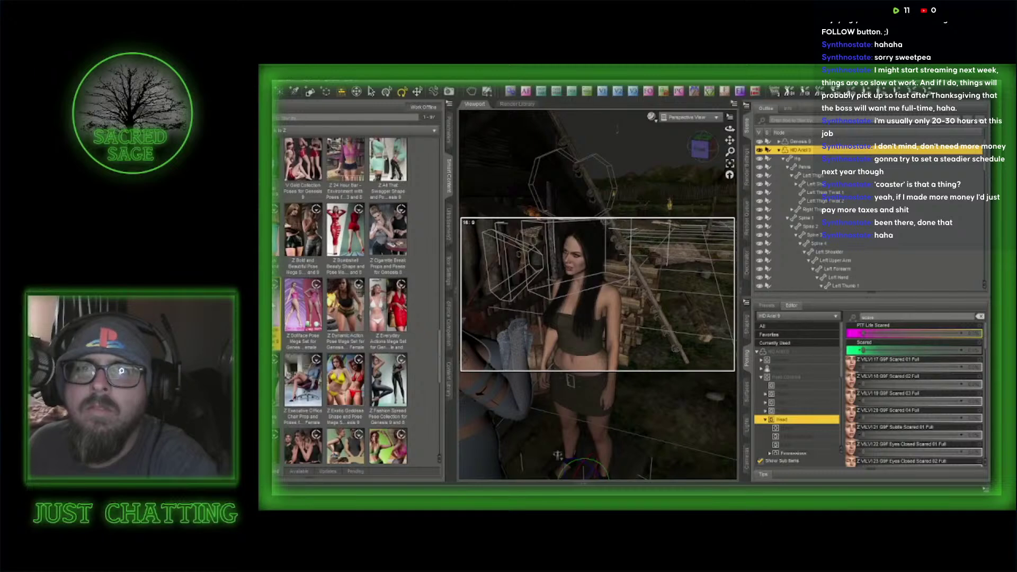
double_click(270, 309)
scroll(375, 319, down, 3)
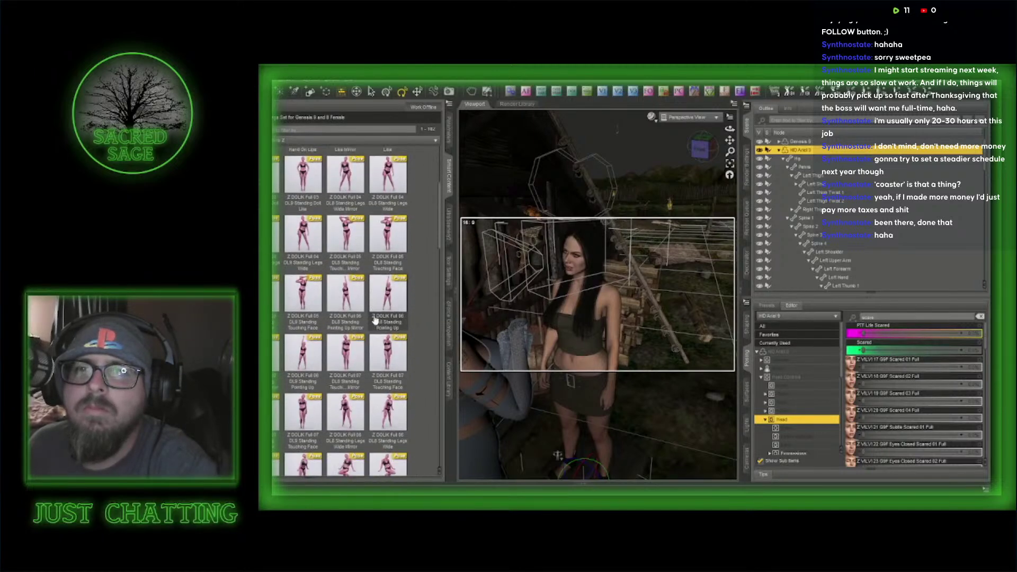
mouse_move(363, 326)
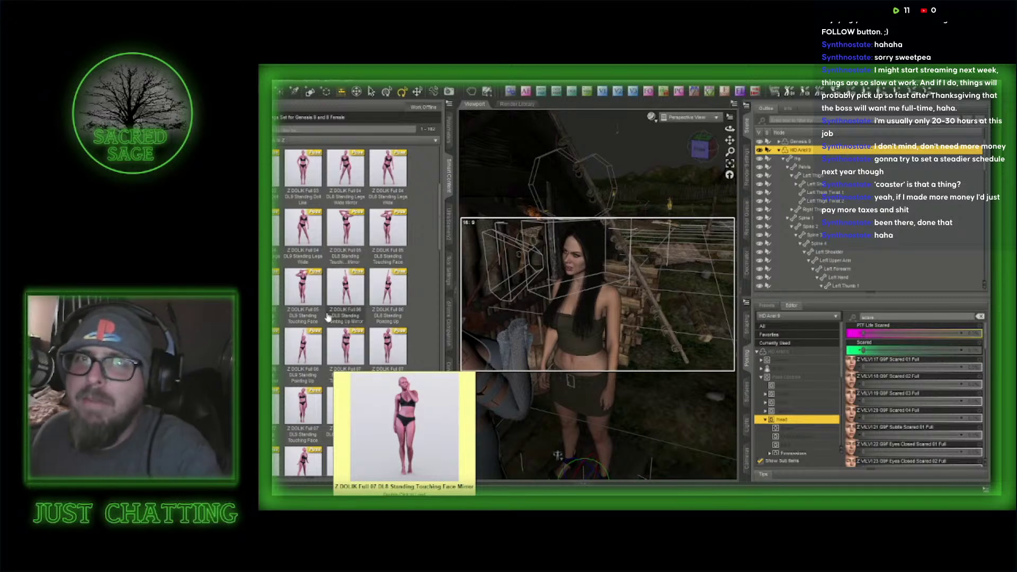
scroll(366, 313, down, 3)
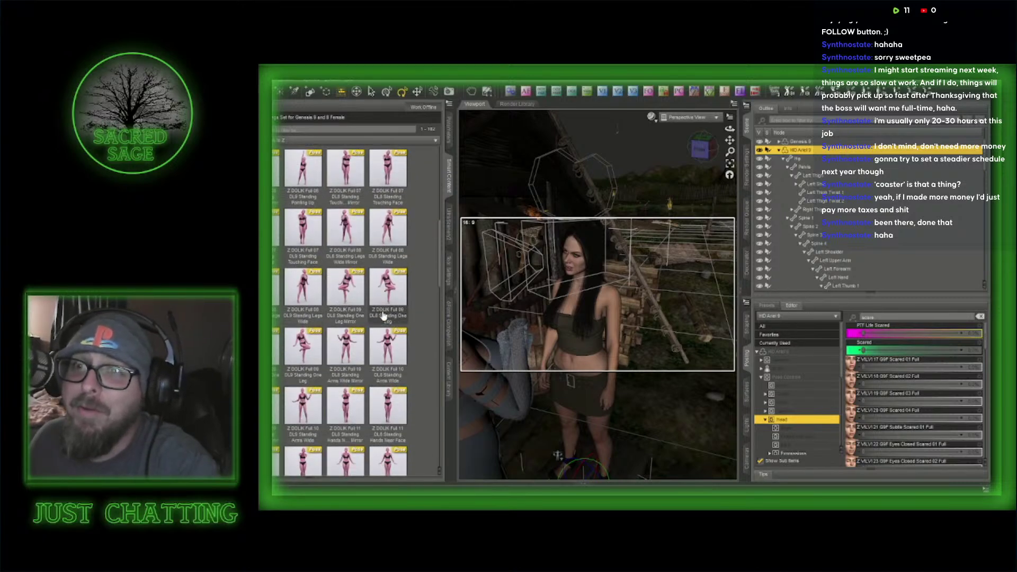
scroll(384, 316, down, 3)
scroll(384, 316, down, 3)
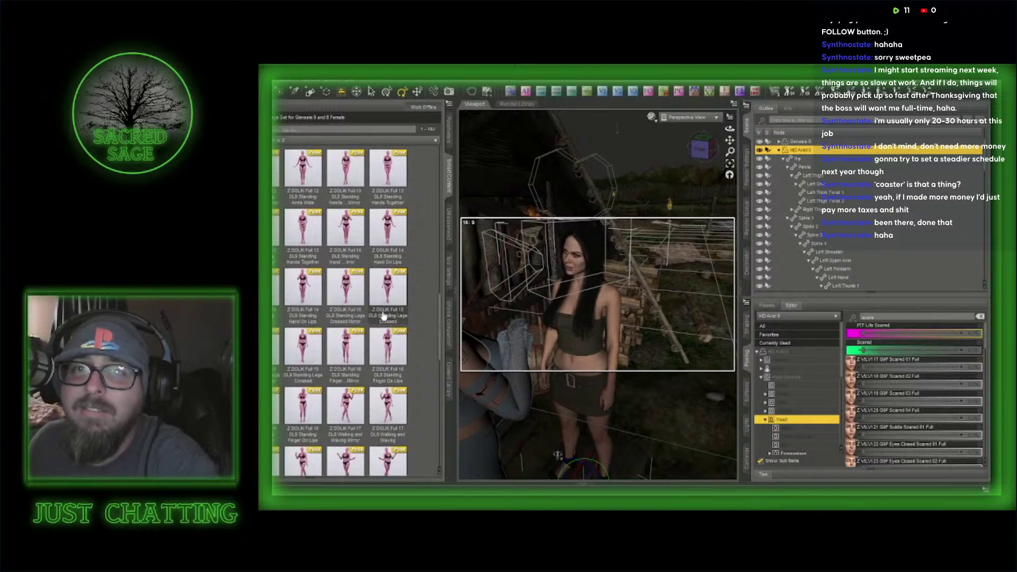
scroll(383, 315, down, 3)
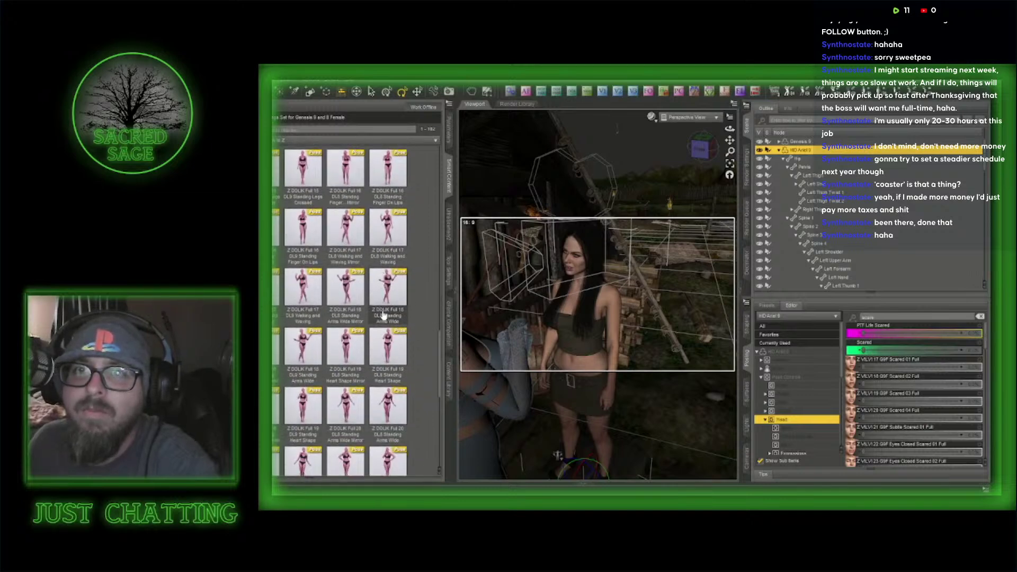
scroll(384, 315, down, 3)
scroll(386, 309, down, 2)
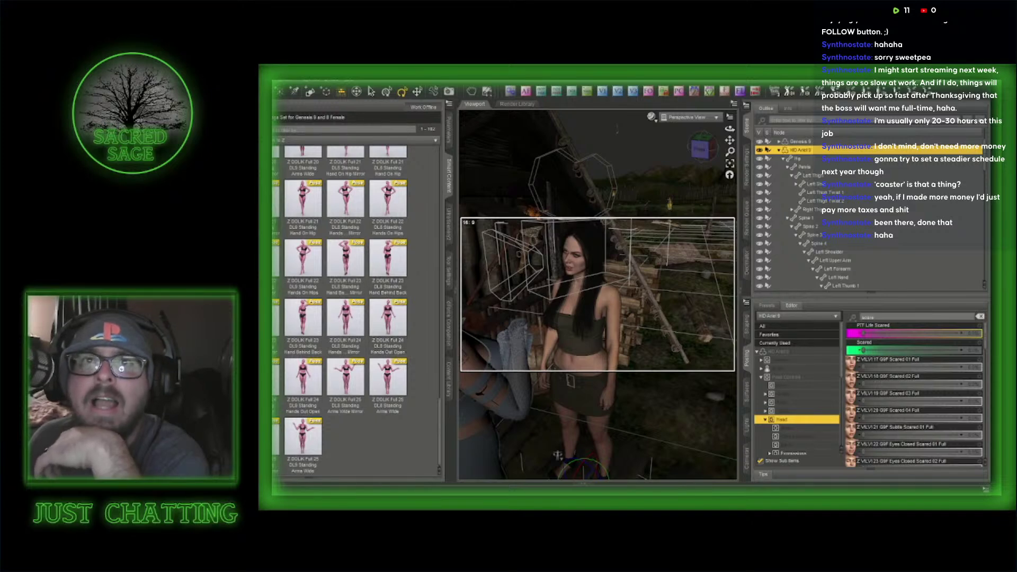
click(276, 117)
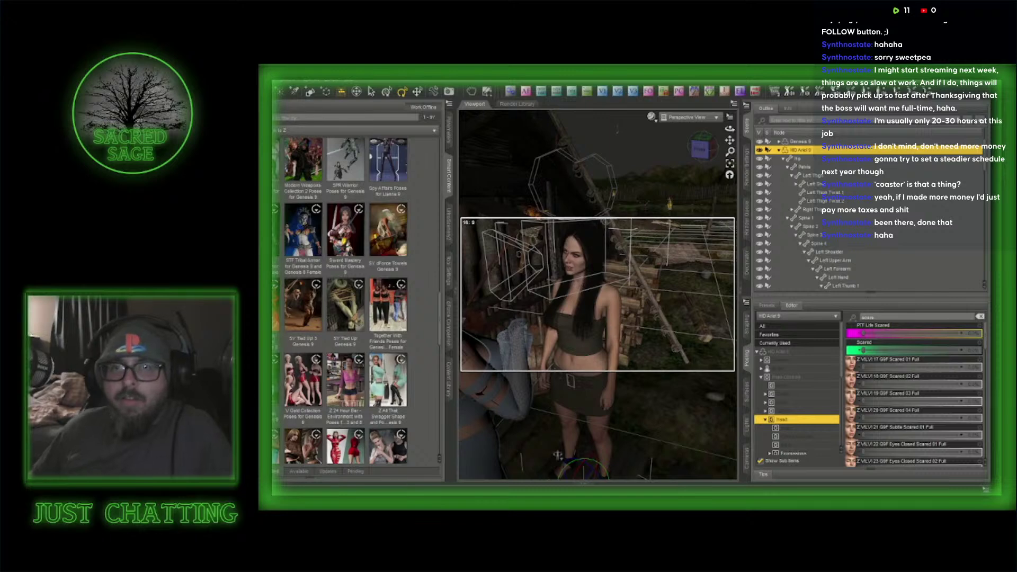
- Apply the Z FABEA Full 16 FB Standing pose to the dark-haired figure
scroll(300, 255, down, 5)
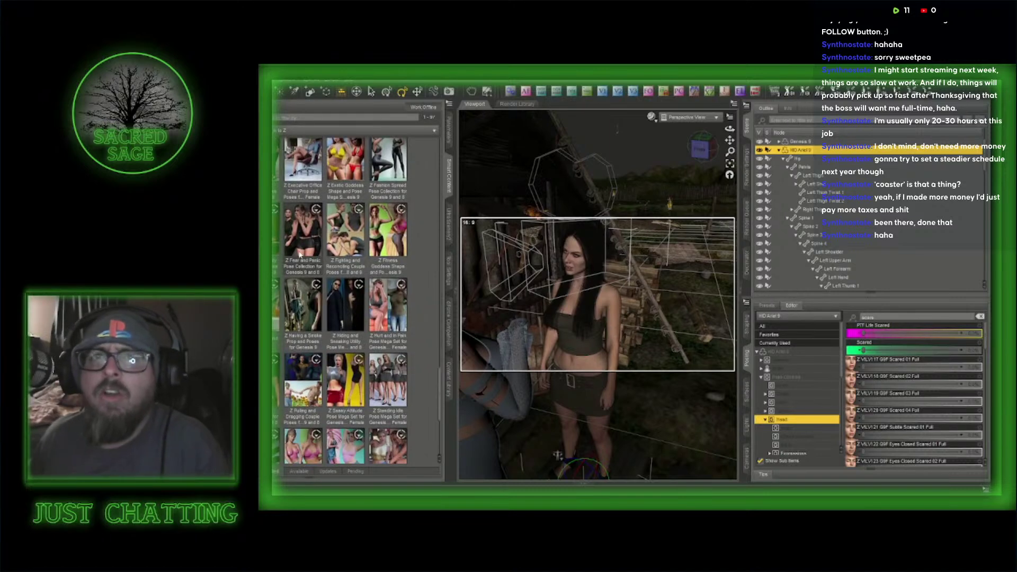
click(299, 254)
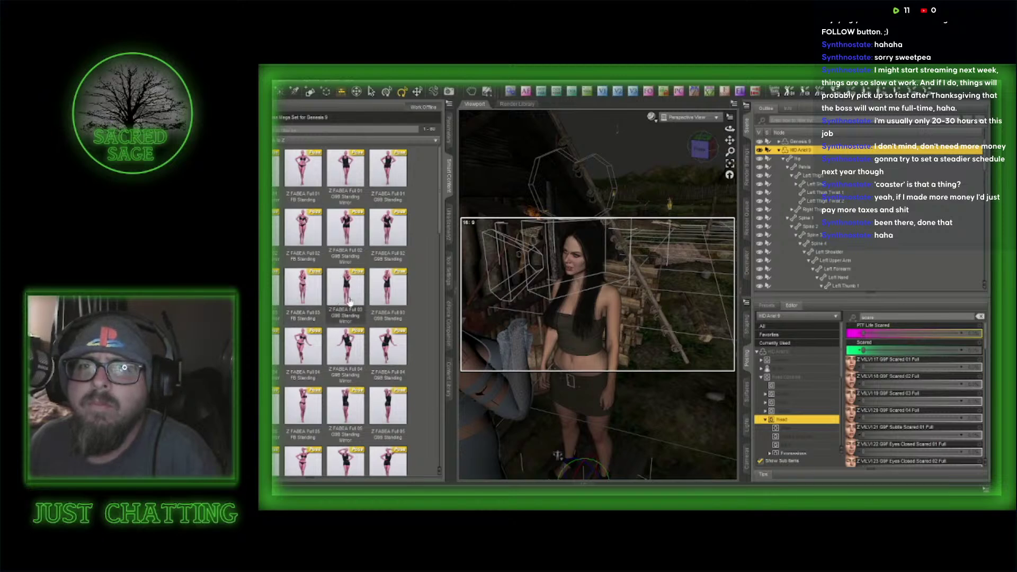
scroll(349, 301, down, 3)
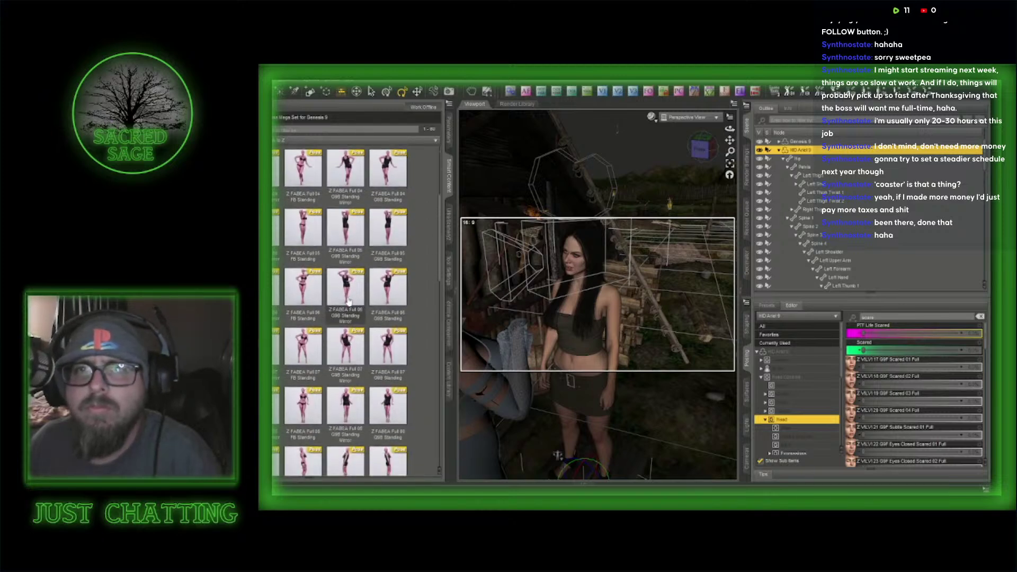
scroll(349, 301, down, 3)
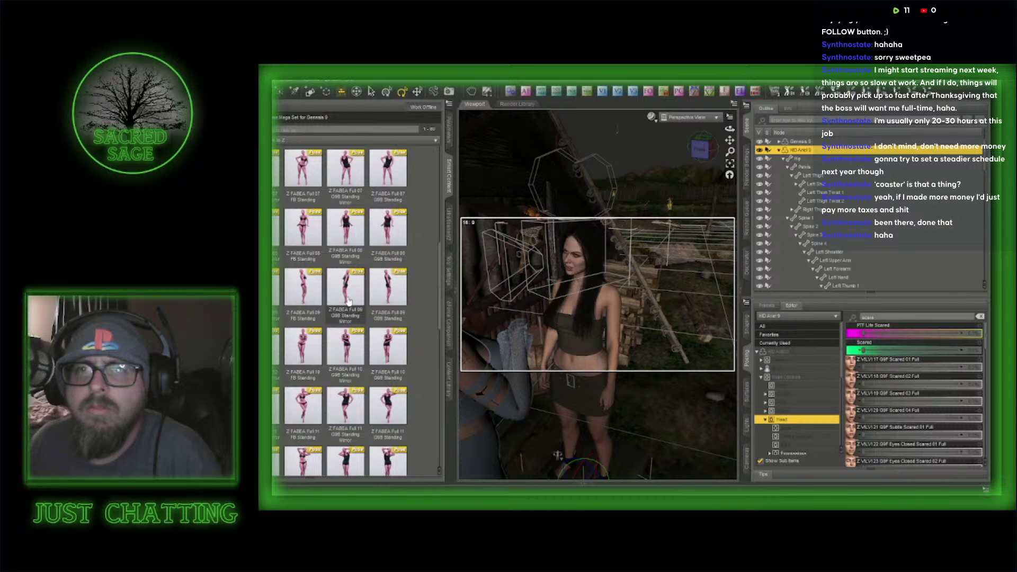
scroll(349, 300, down, 6)
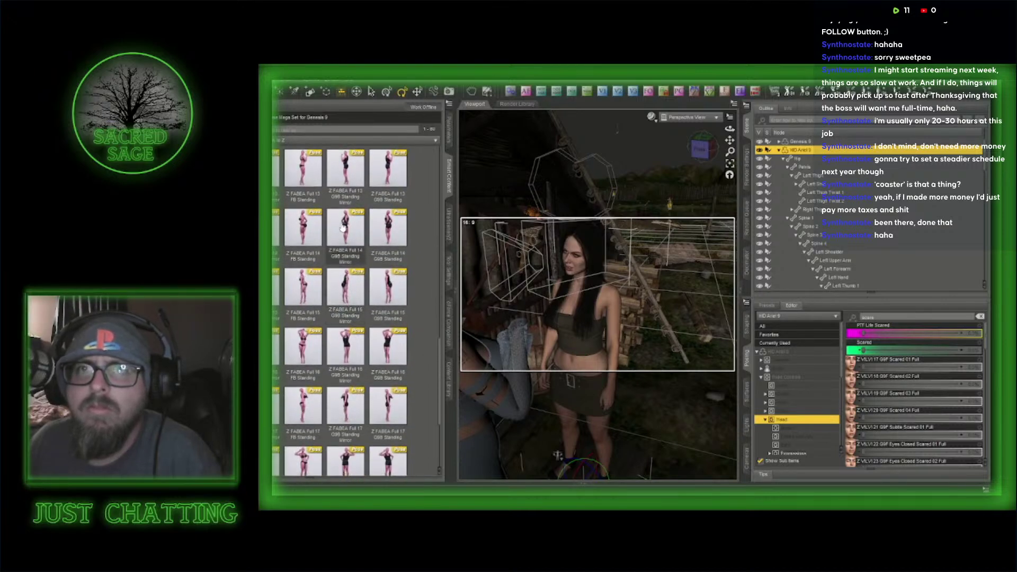
mouse_move(342, 227)
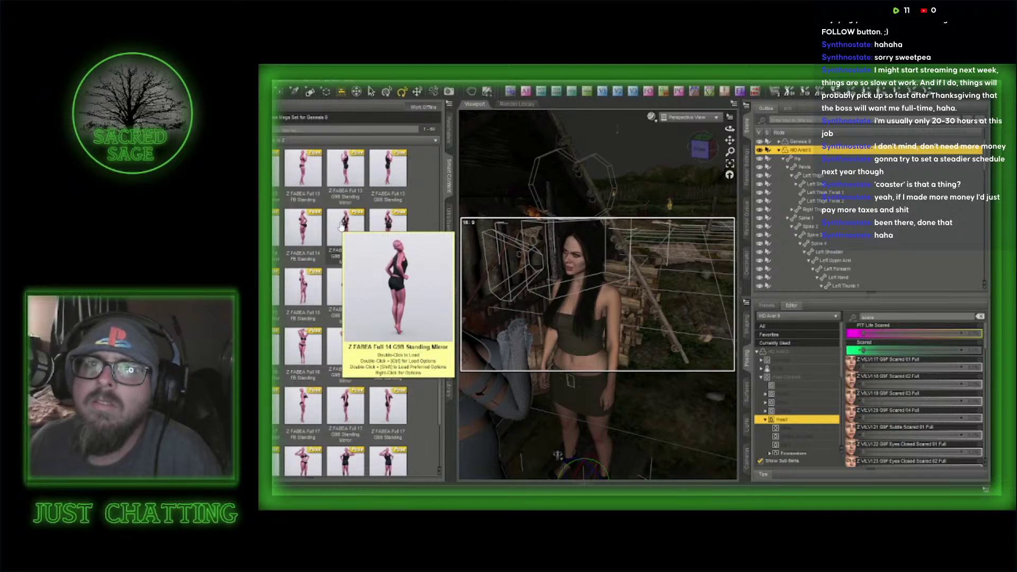
mouse_move(295, 346)
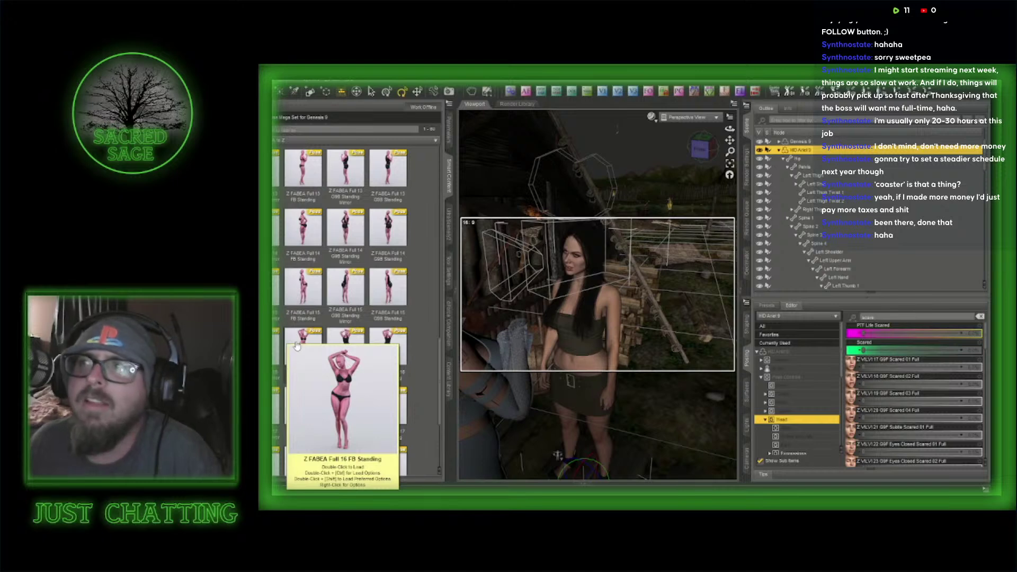
double_click(296, 345)
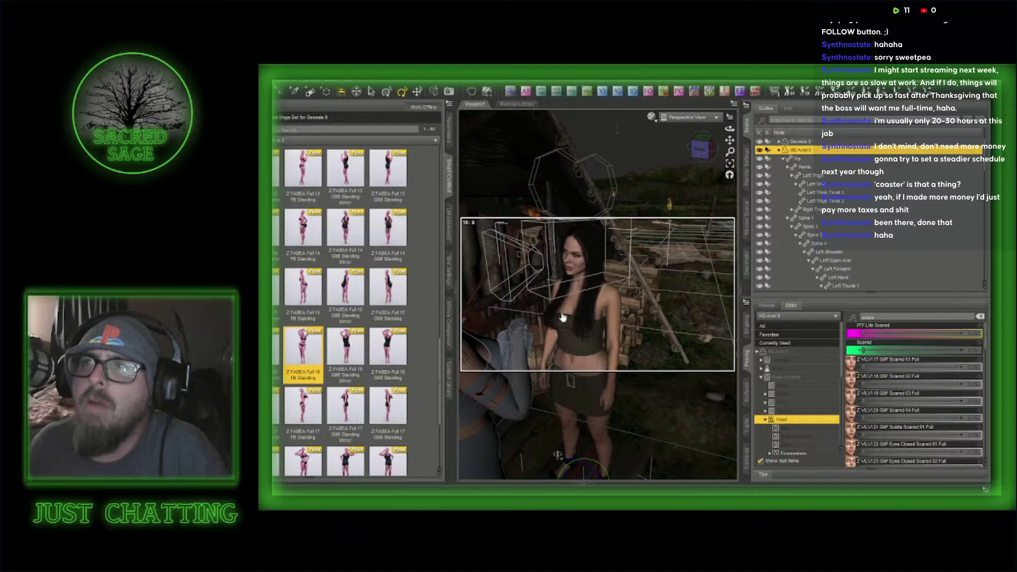
scroll(389, 344, down, 3)
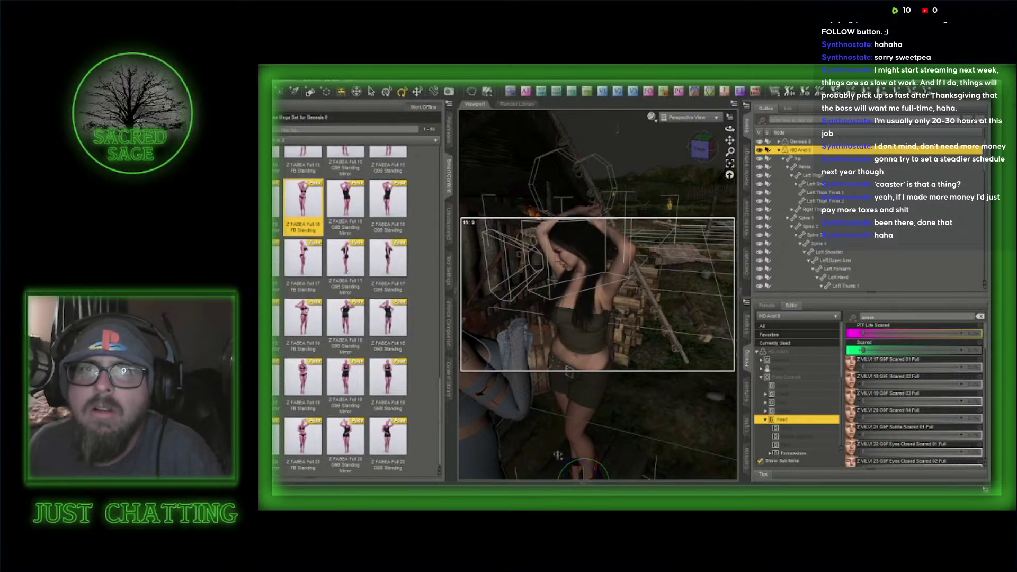
- Return to the list of pose sets, browse the Z sets and open the Z All That Swagger pose set
click(265, 117)
scroll(339, 313, down, 12)
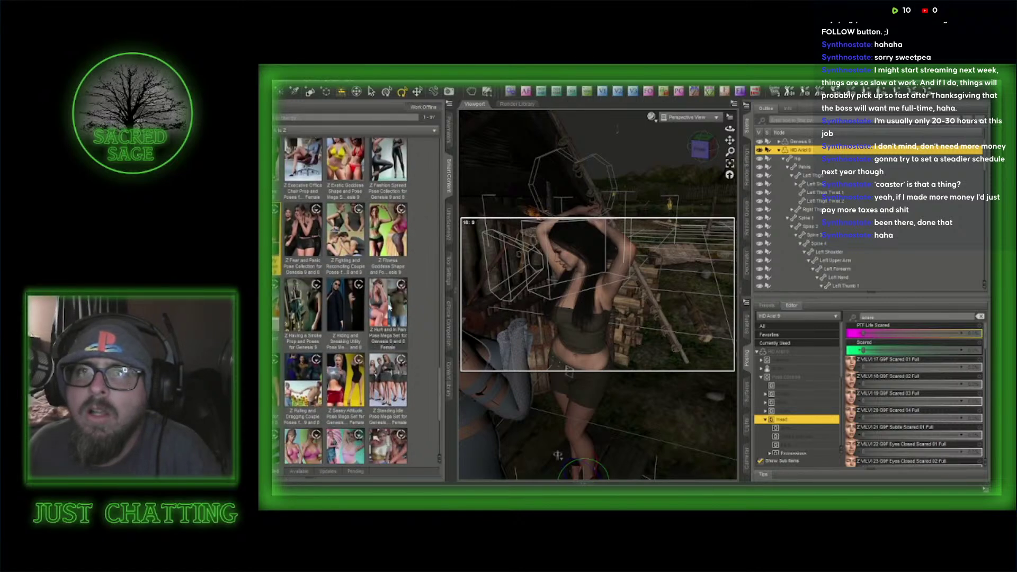
click(390, 306)
click(265, 117)
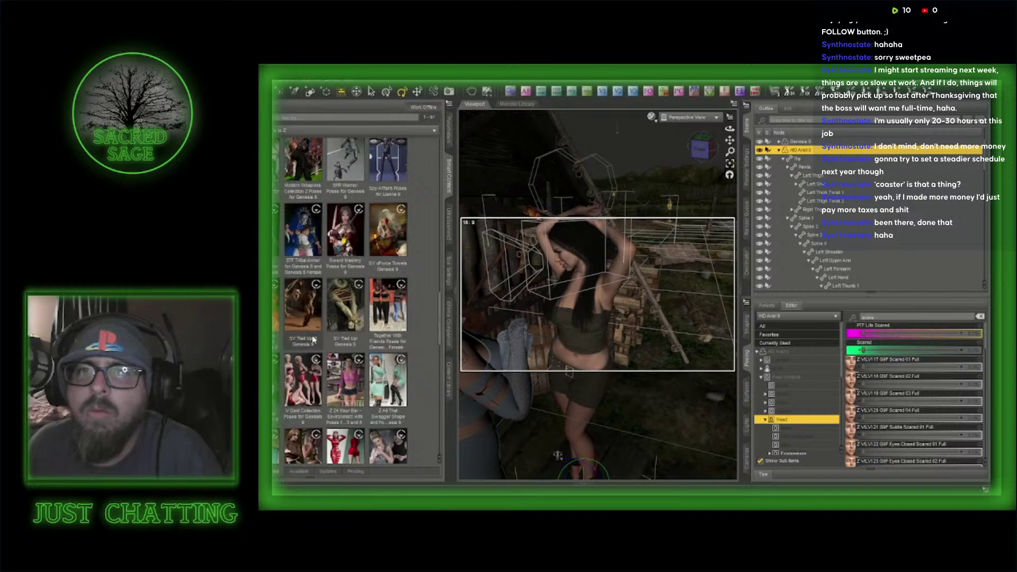
scroll(312, 384, down, 10)
click(404, 148)
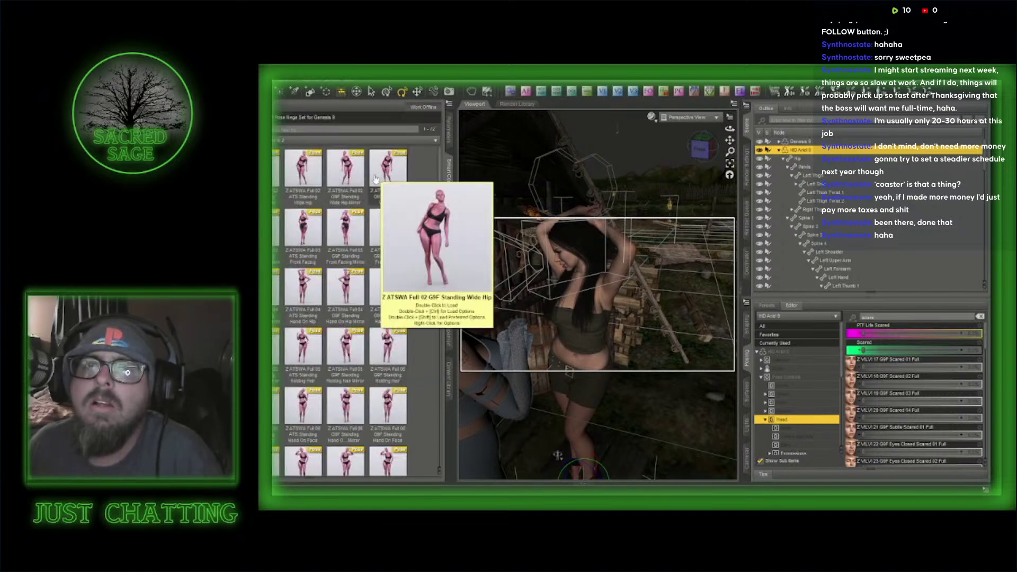
- Look through the Z ATSWA Full poses, down to the Full 17 Standing Hand On Hip variants, for the dark-haired figure
scroll(354, 322, down, 2)
scroll(354, 321, down, 5)
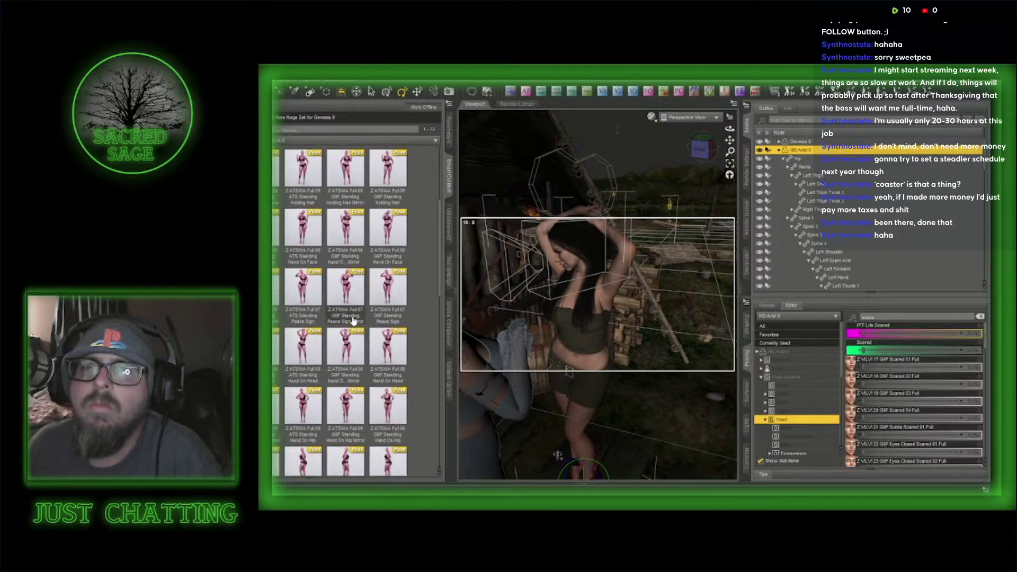
scroll(353, 321, down, 4)
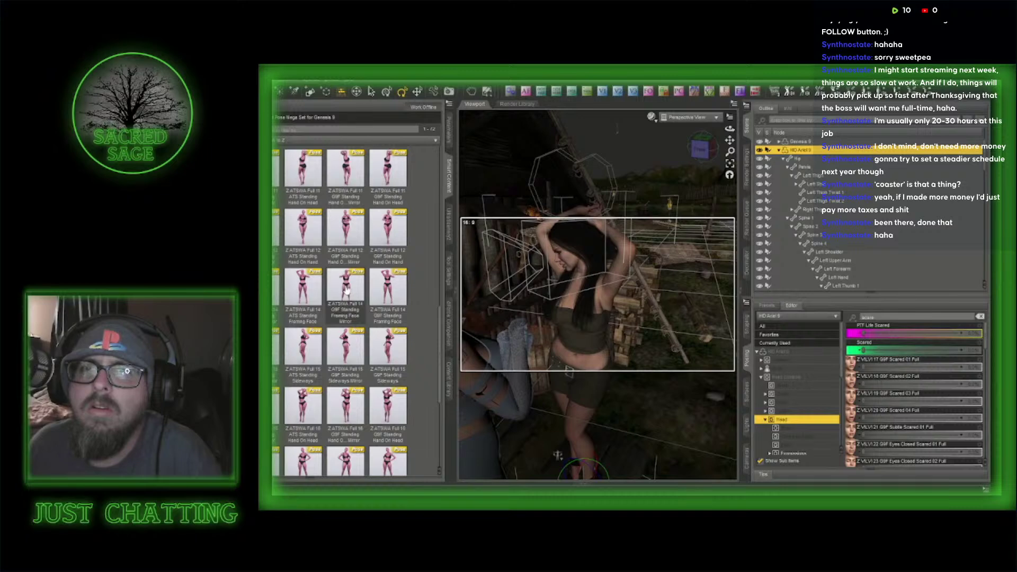
mouse_move(347, 290)
scroll(347, 291, down, 4)
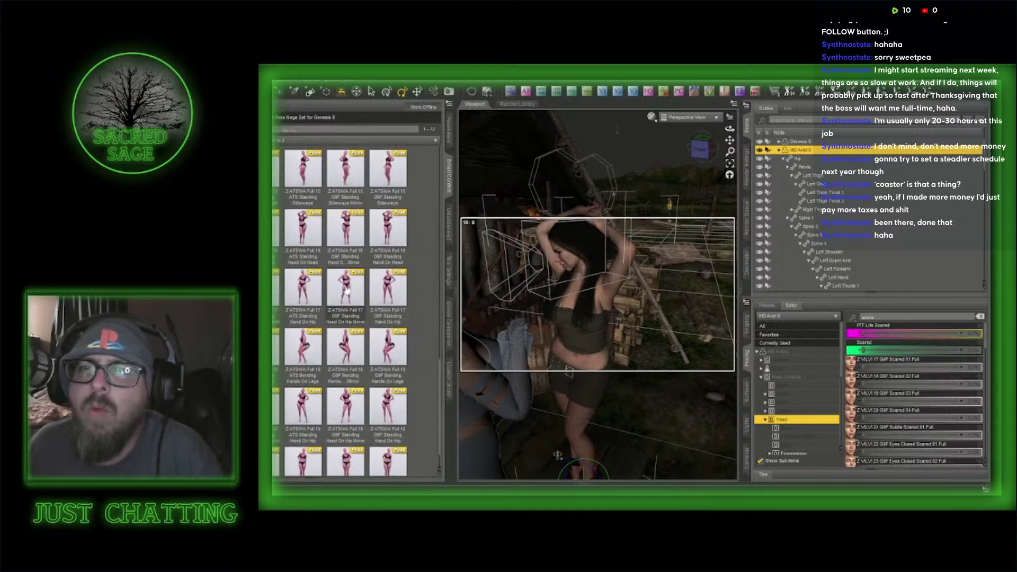
scroll(347, 290, down, 1)
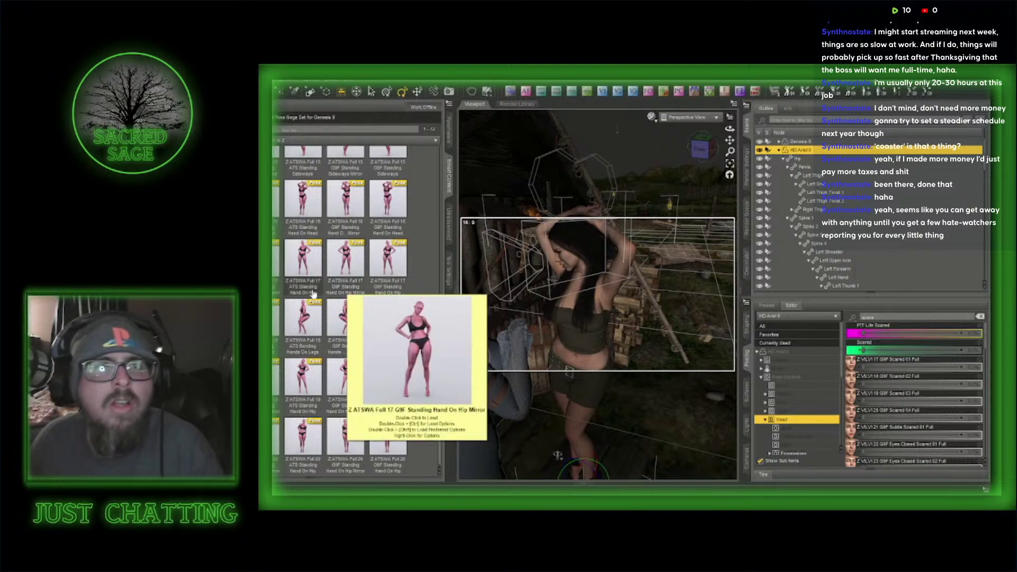
mouse_move(303, 295)
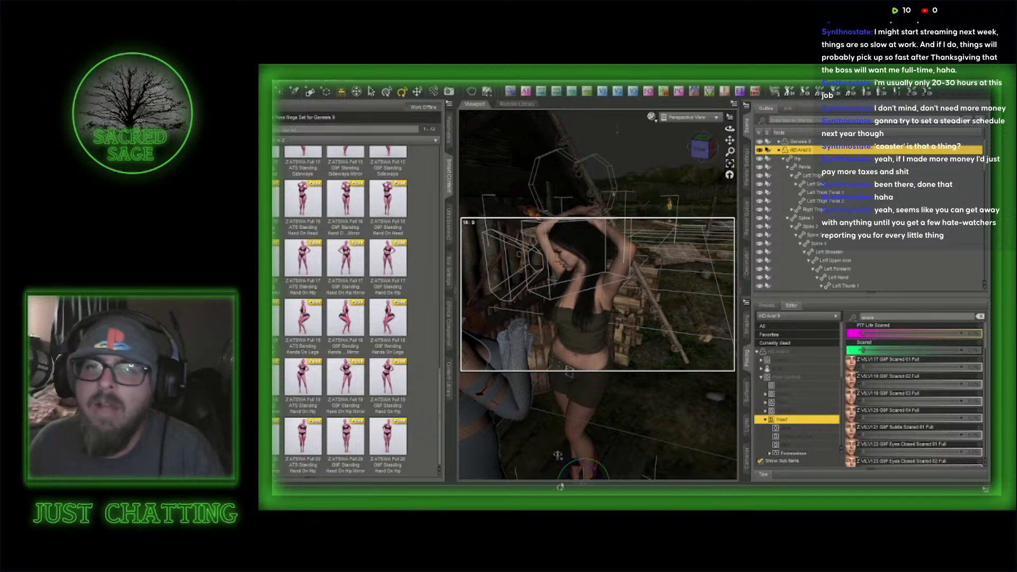
- Search the computer for the RUMBLE STREAM STUFF folder, view a 3D Livestream thumbnail image from it and close the image
key(super)
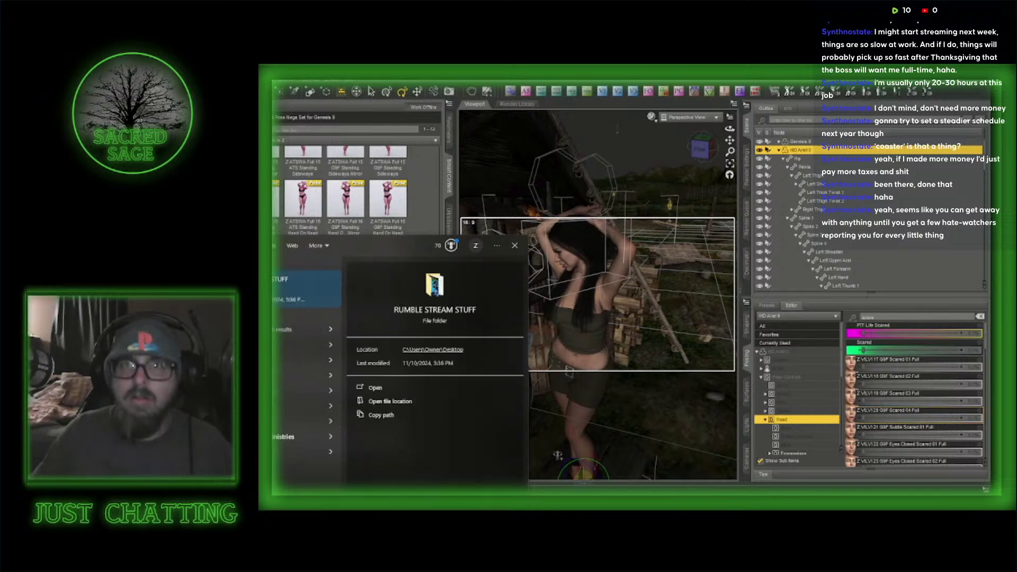
text(mble)
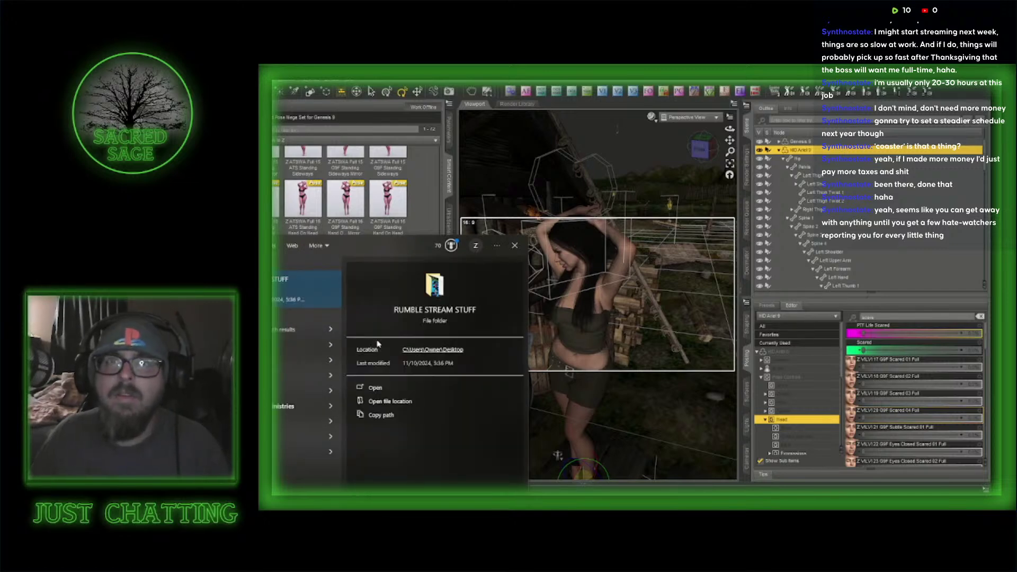
click(329, 289)
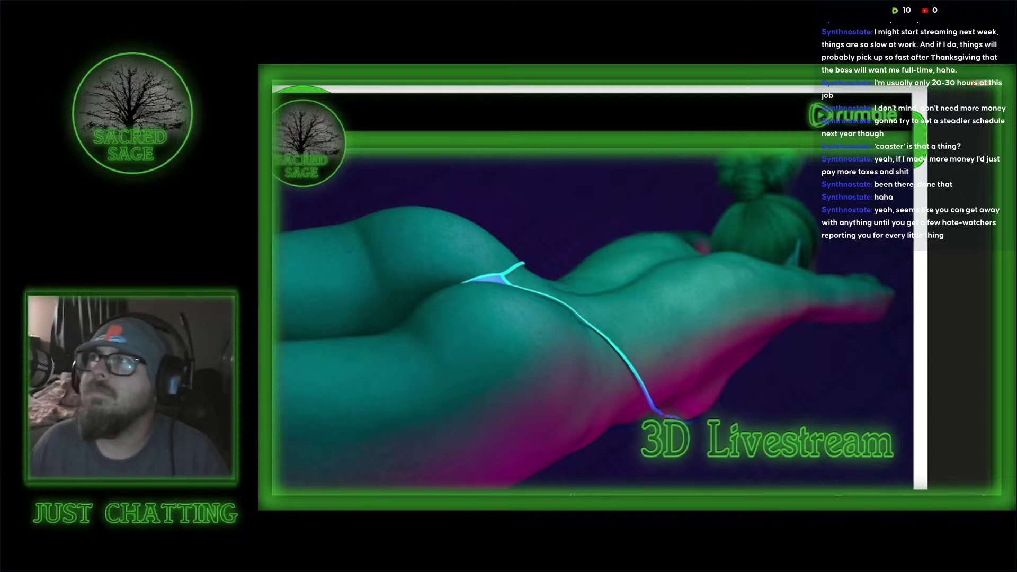
click(982, 81)
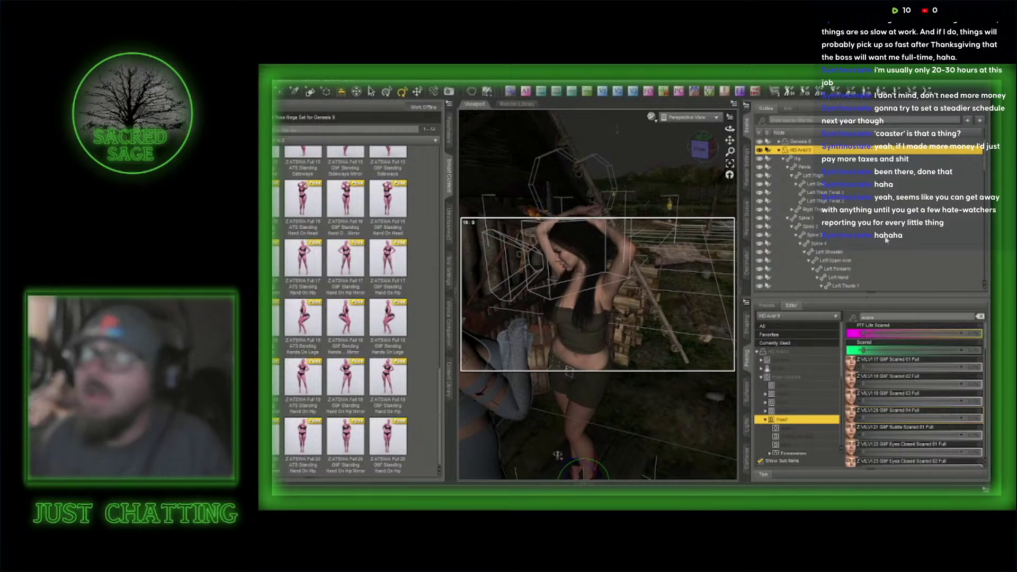
- View more of the 3D Livestream thumbnail images one after another and return to the scene in DAZ Studio
click(554, 501)
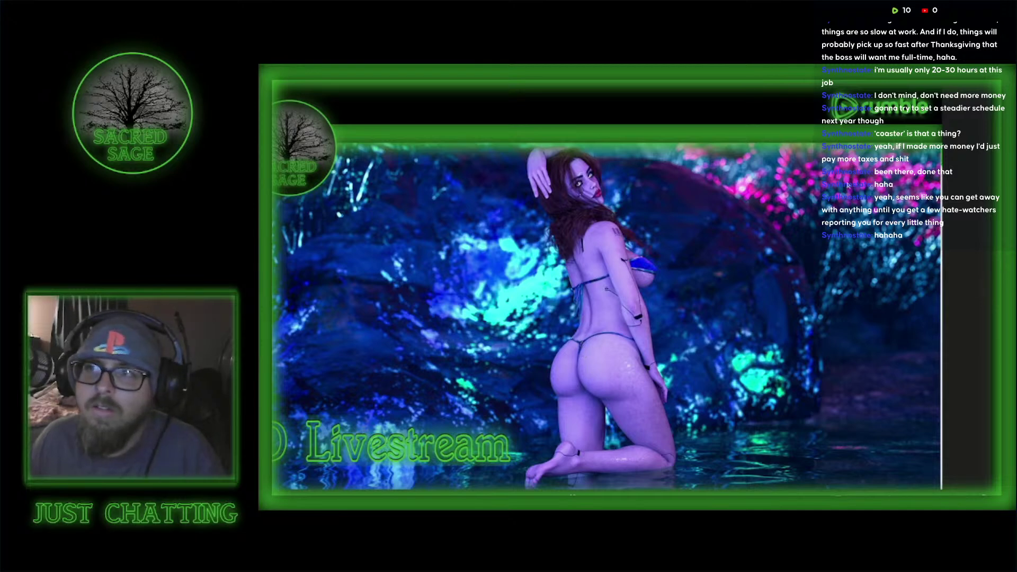
click(981, 82)
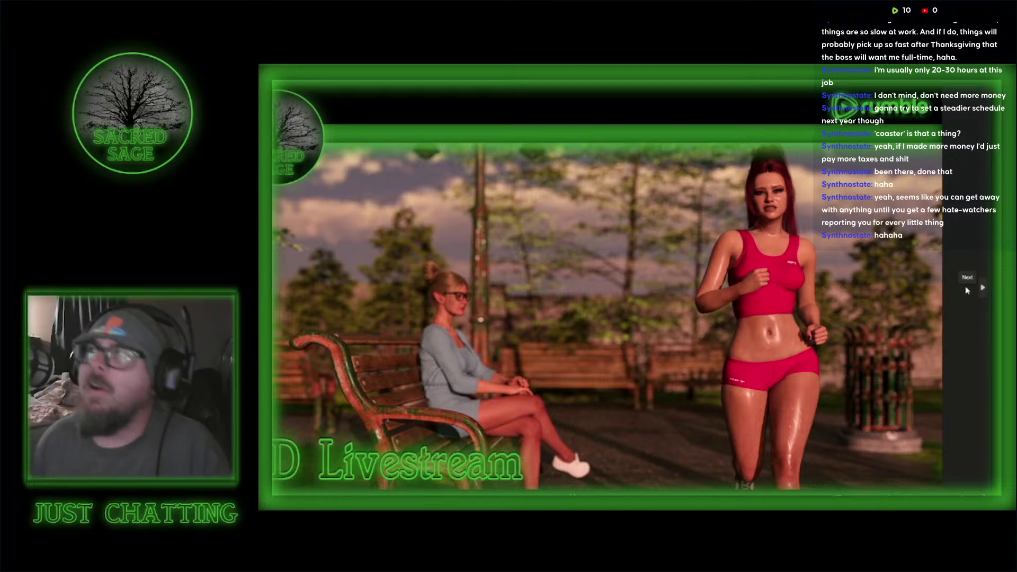
click(982, 288)
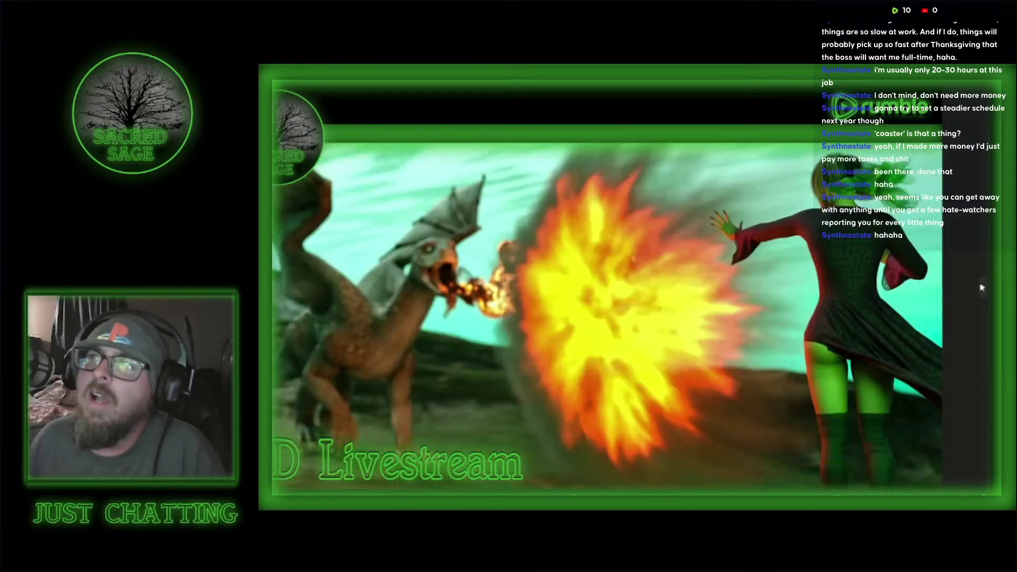
click(981, 287)
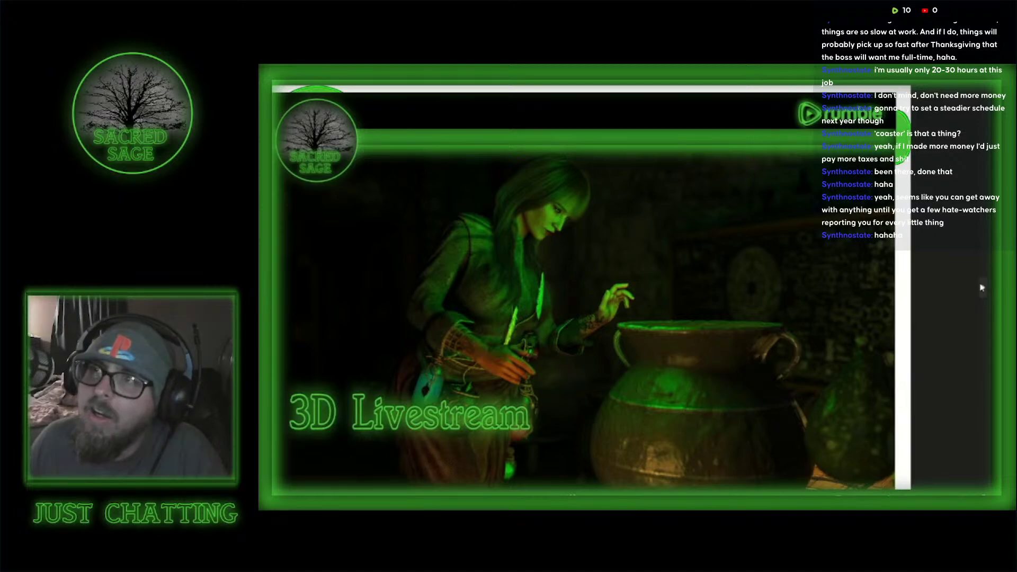
click(982, 287)
click(982, 288)
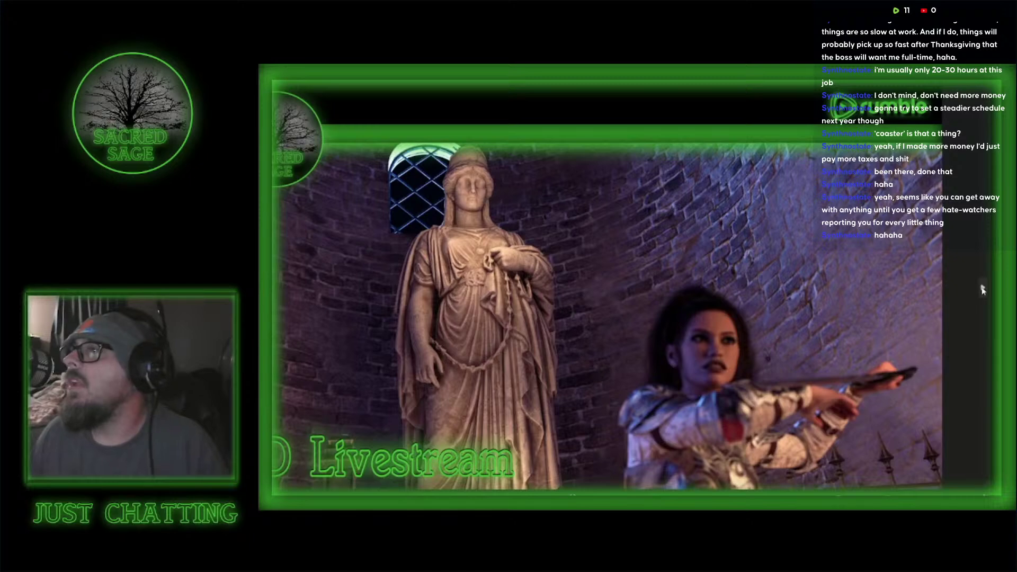
click(978, 85)
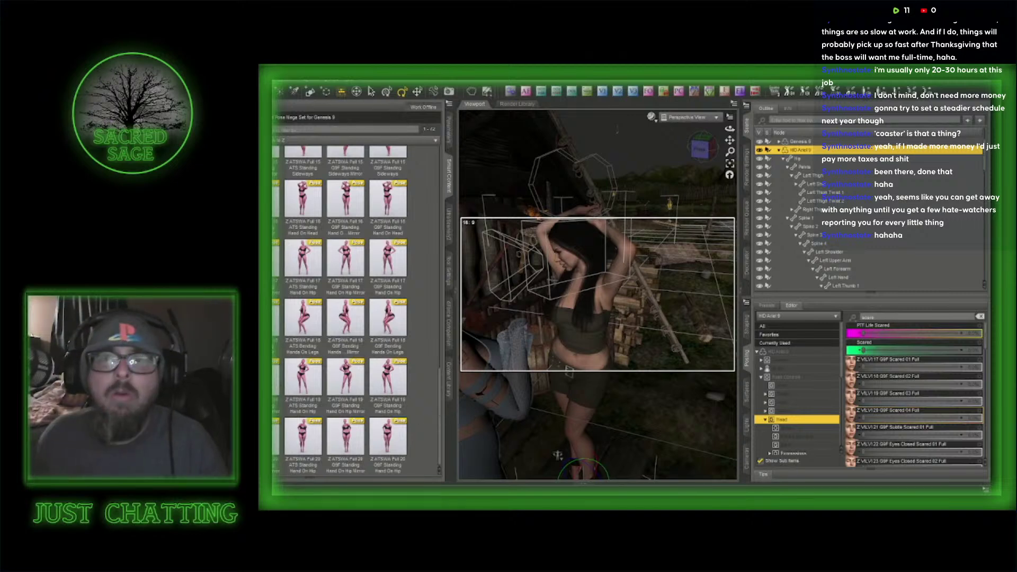
- Search the computer for render, view the snowy-street images of the woman holding a phone and return to DAZ Studio
key(super)
text(render)
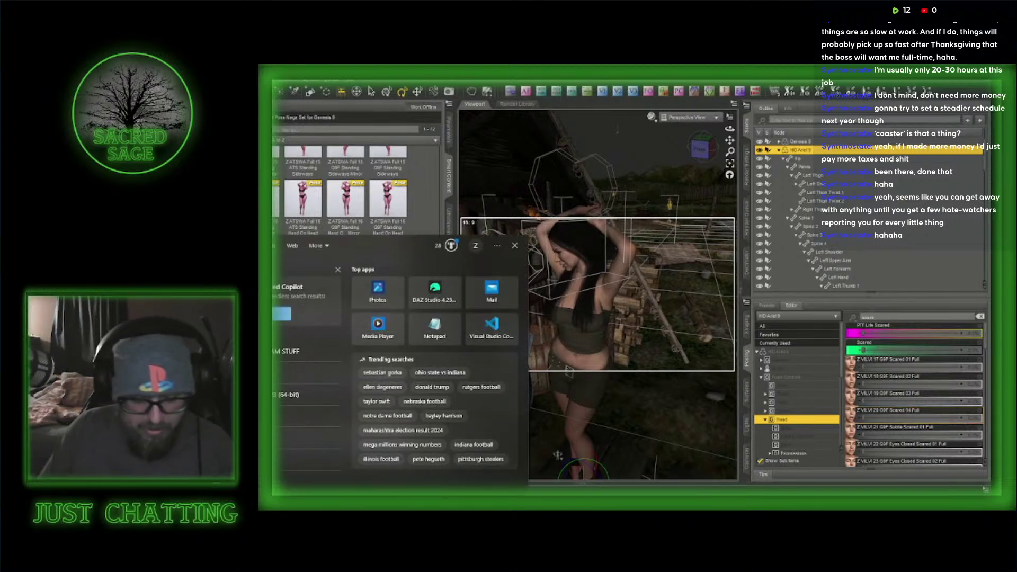
click(303, 289)
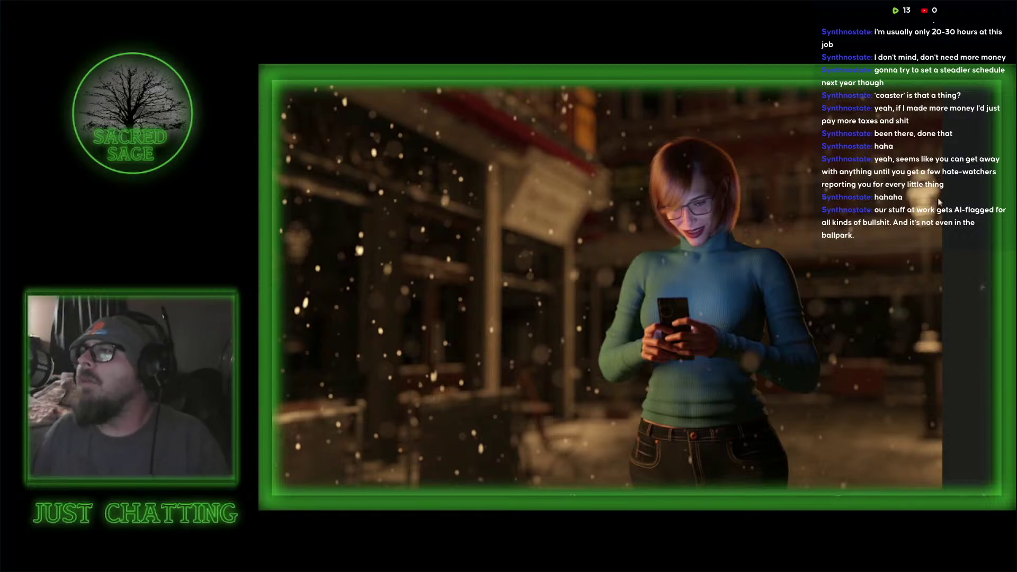
click(981, 290)
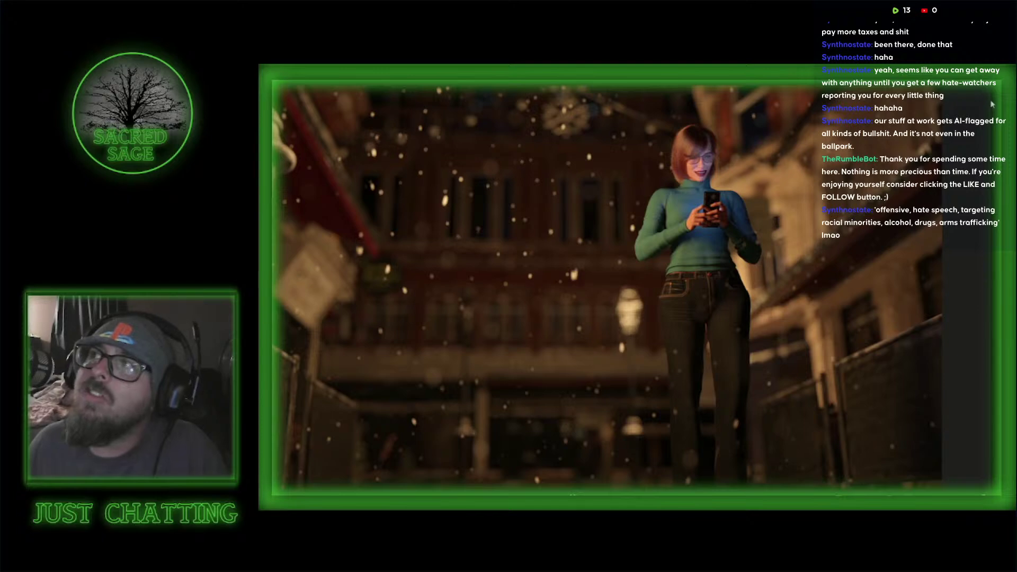
click(982, 82)
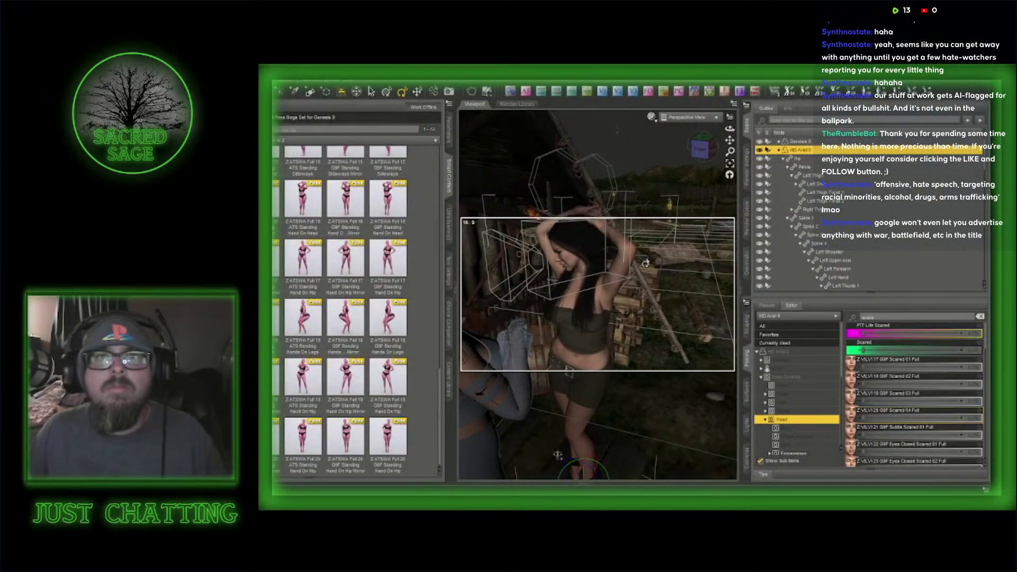
- Rotate the dark-haired figure slightly around its vertical axis so that the body faces more toward the viewer
drag(700, 150, 703, 135)
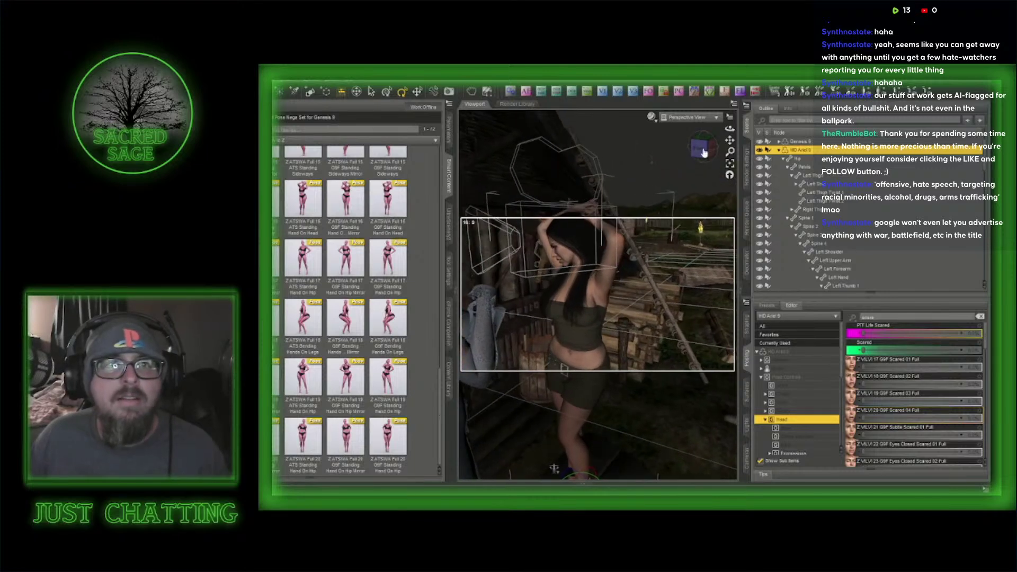
right_drag(703, 152, 703, 114)
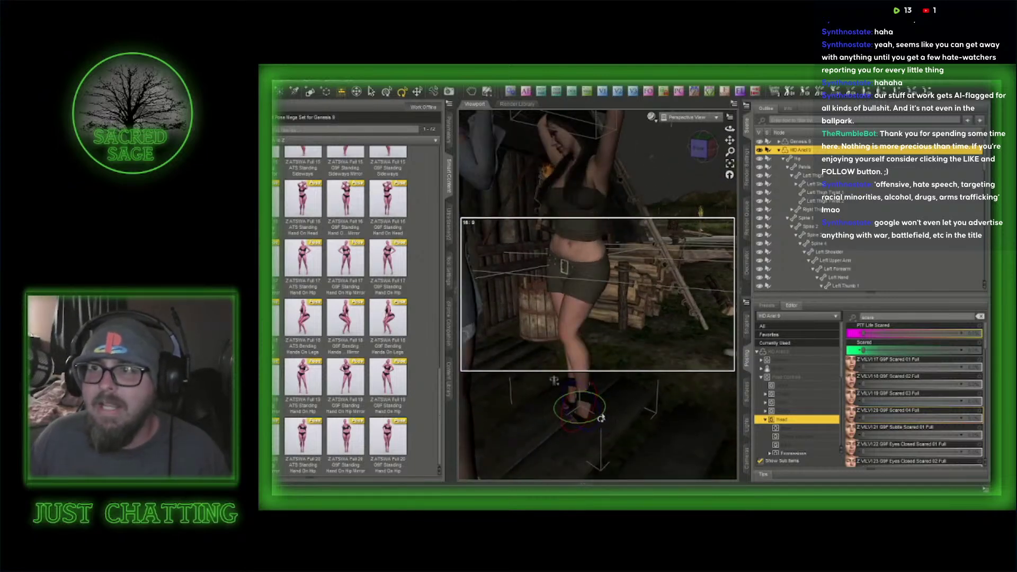
drag(601, 418, 608, 415)
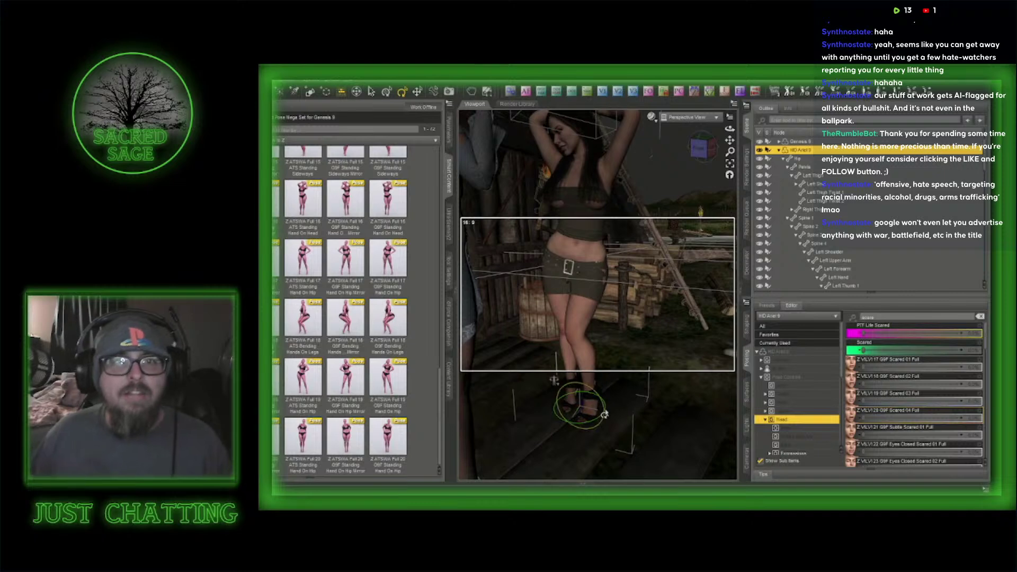
scroll(605, 414, down, 2)
scroll(605, 415, down, 2)
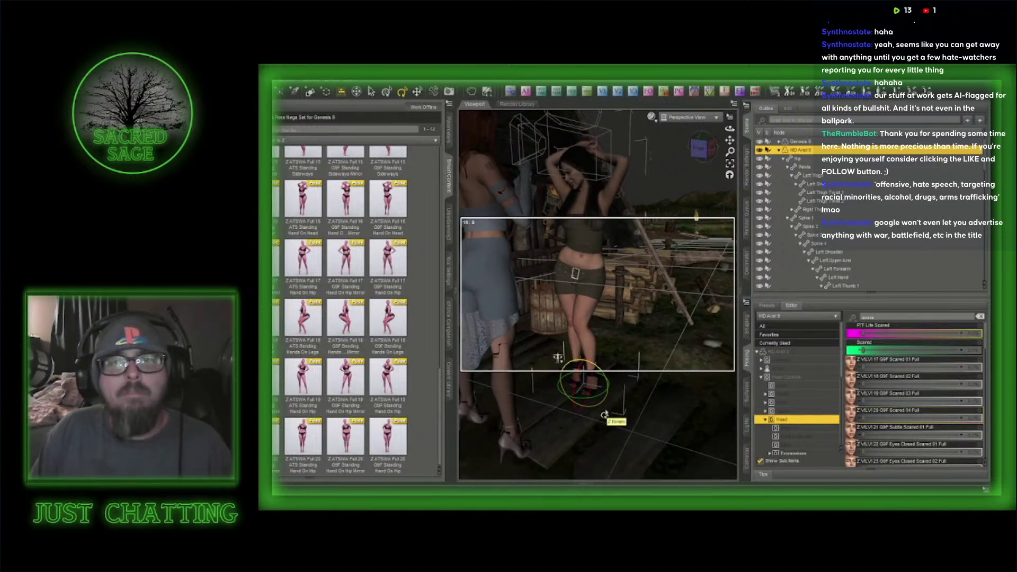
scroll(605, 414, up, 2)
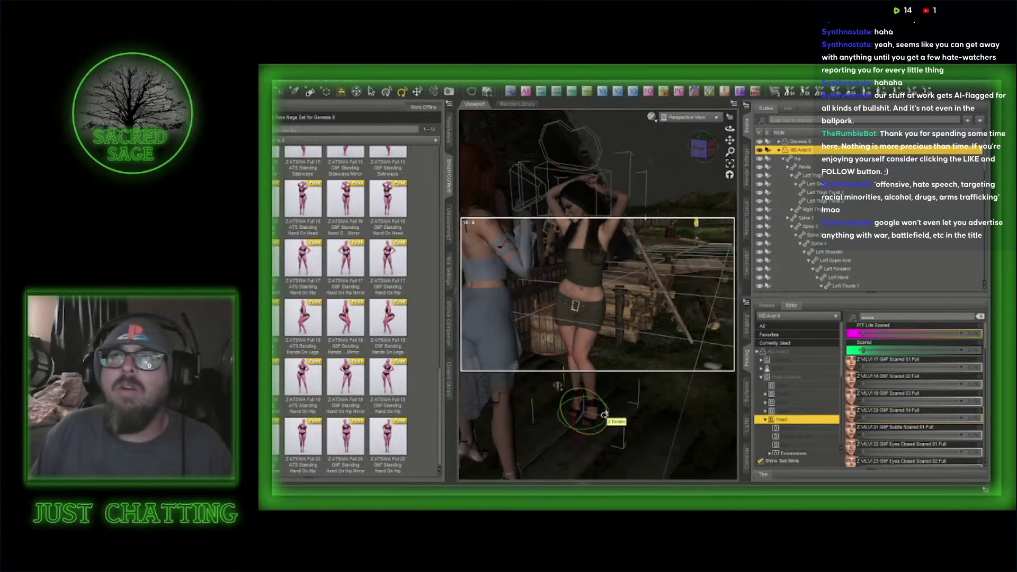
middle_drag(605, 414, 604, 459)
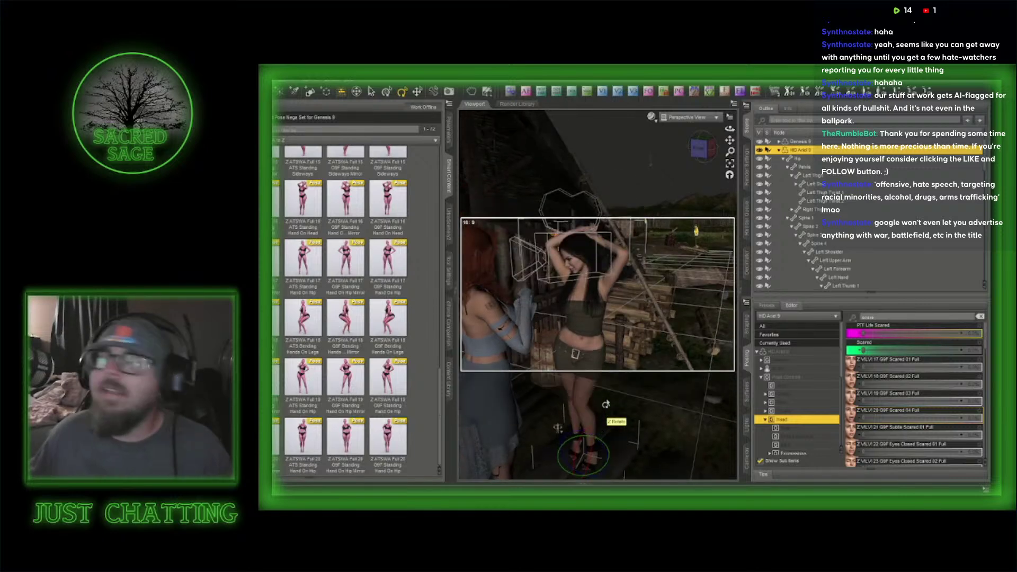
- Widen the viewport by collapsing the content pane, select the red-haired figure, and hide and show it again
click(448, 177)
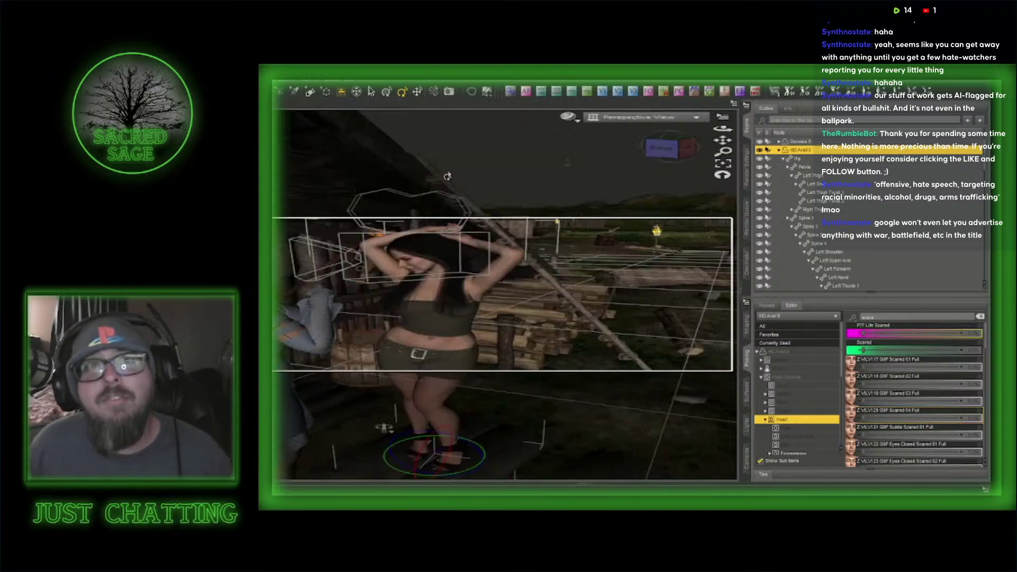
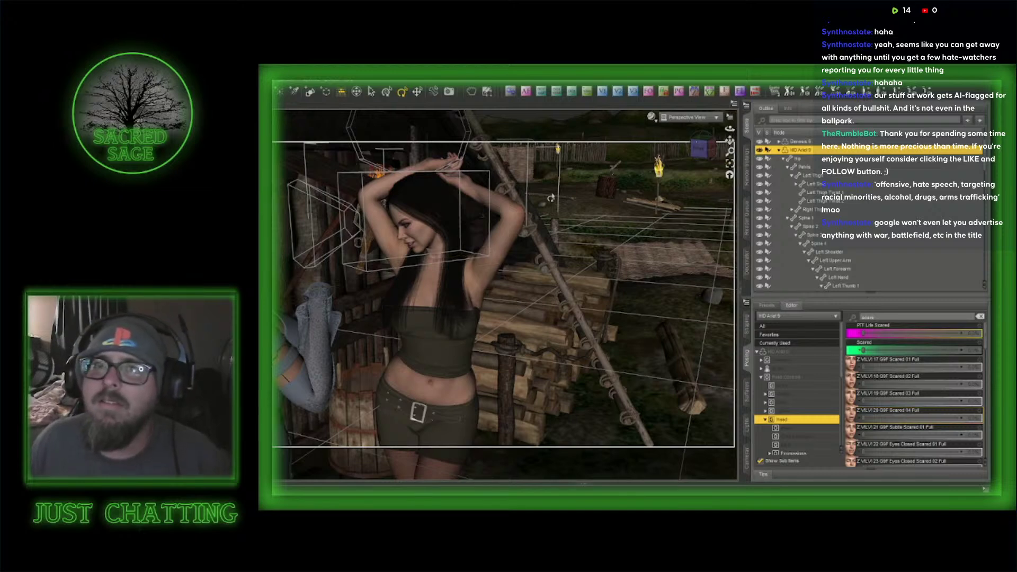
click(276, 355)
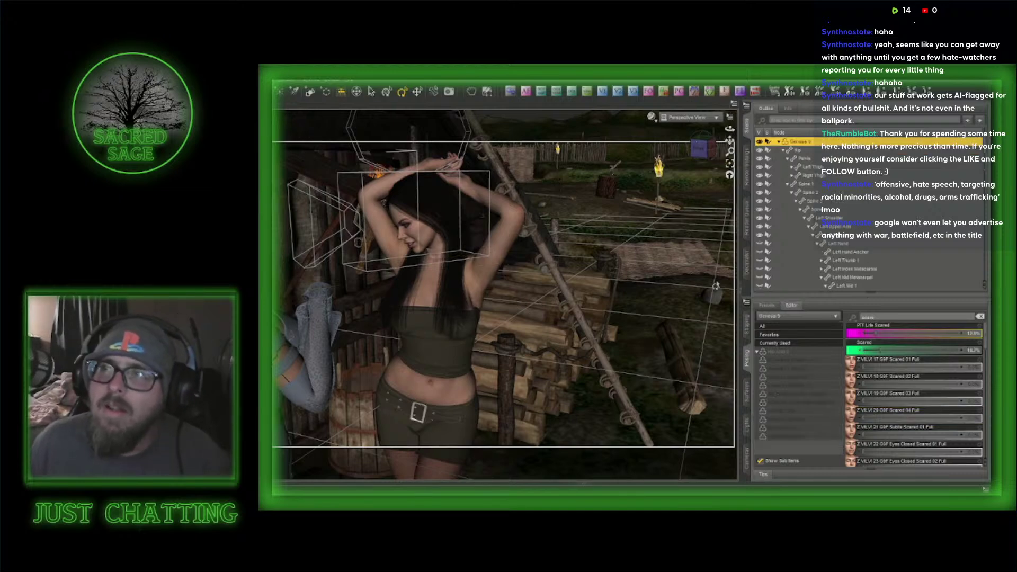
click(759, 142)
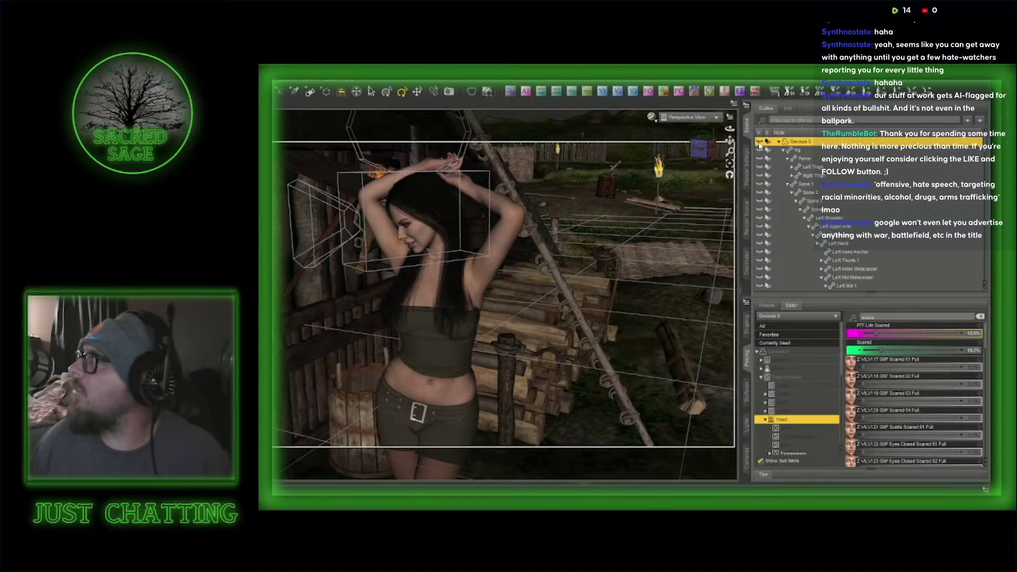
click(759, 142)
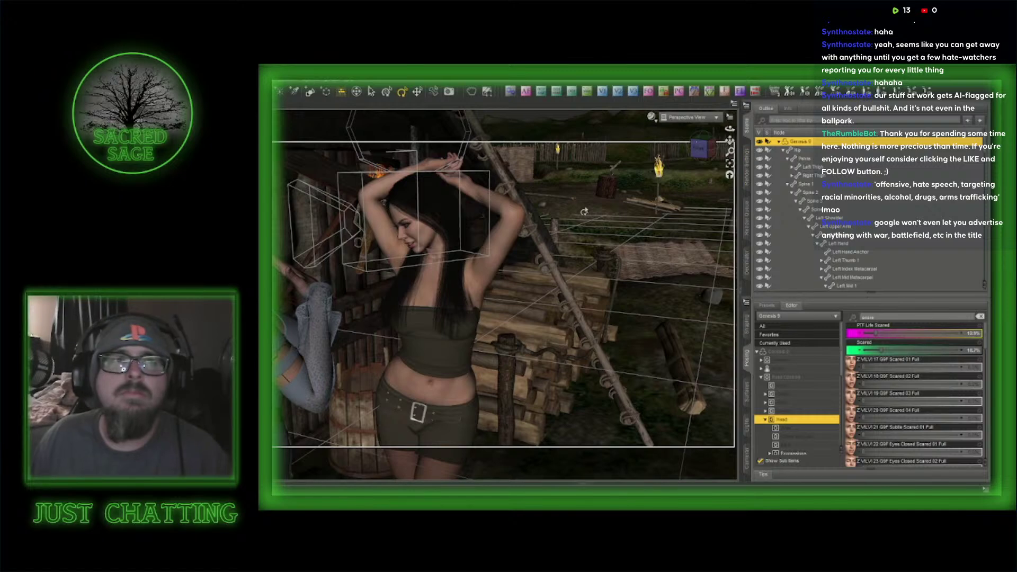
- Move the red-haired figure away from the dark-haired one and give her the Z ATSWA Full 19 G9F Standing Hand On Hip pose after trying its mirror
scroll(341, 174, up, 3)
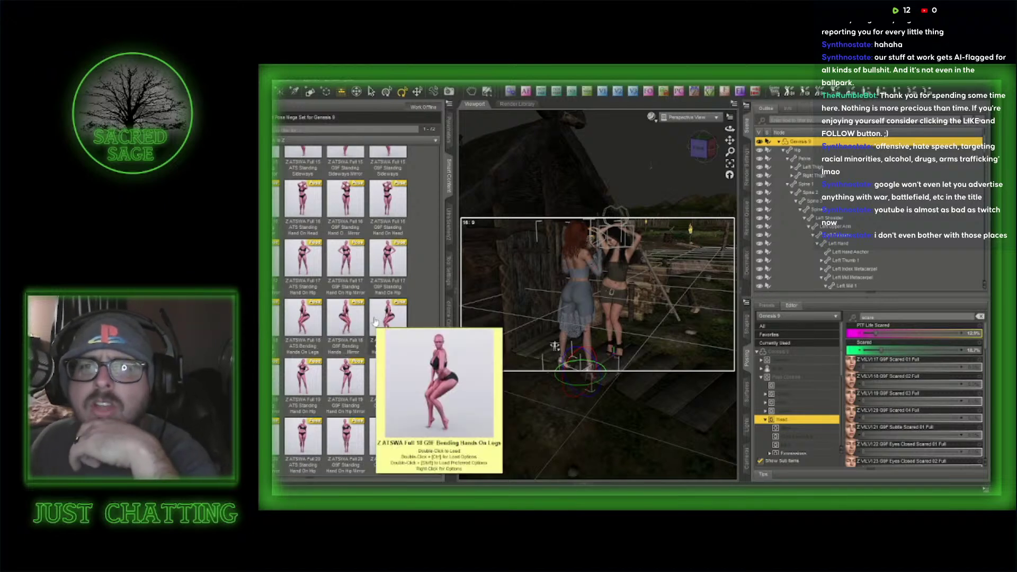
mouse_move(357, 389)
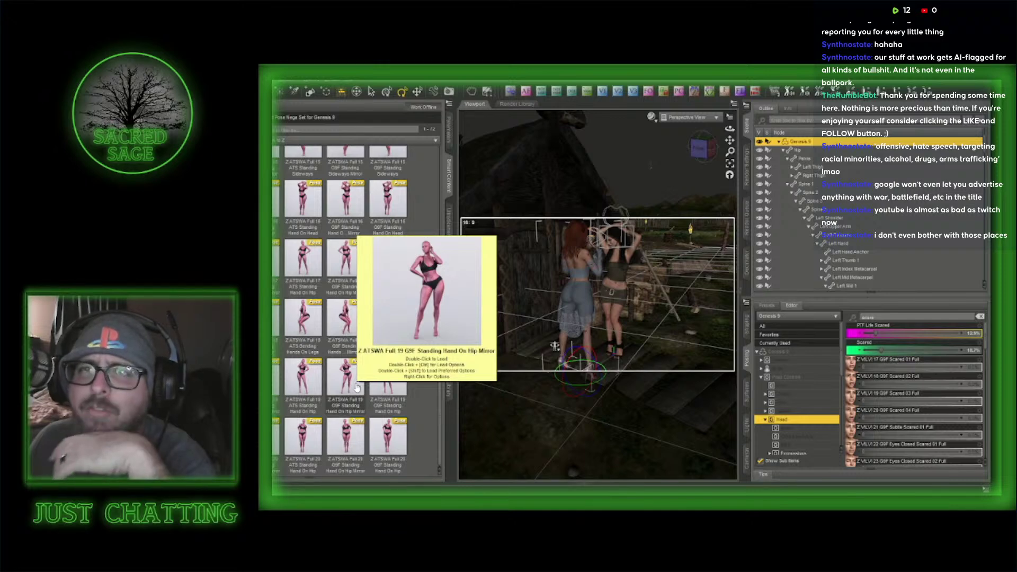
double_click(356, 386)
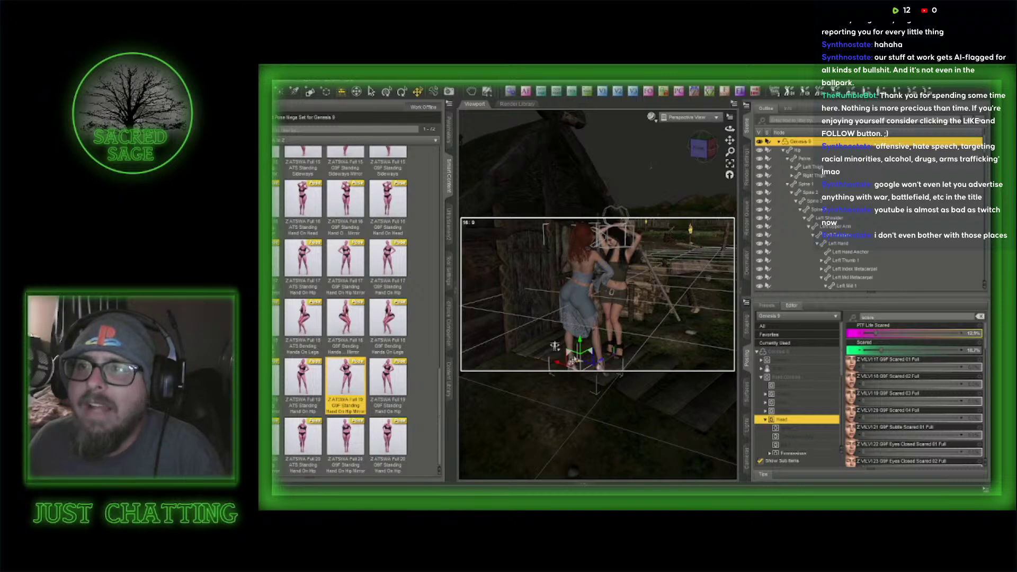
drag(554, 345, 532, 358)
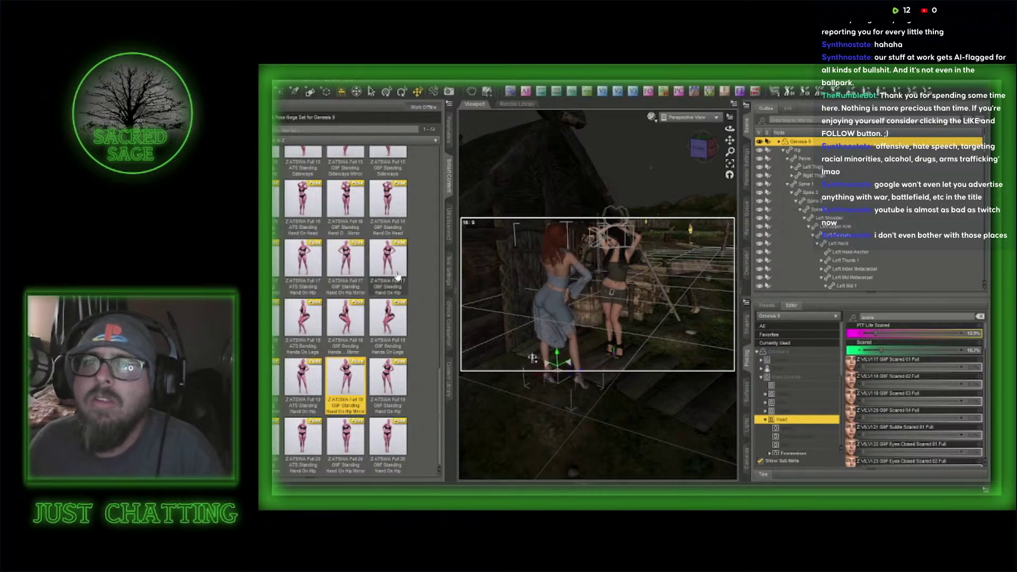
double_click(392, 377)
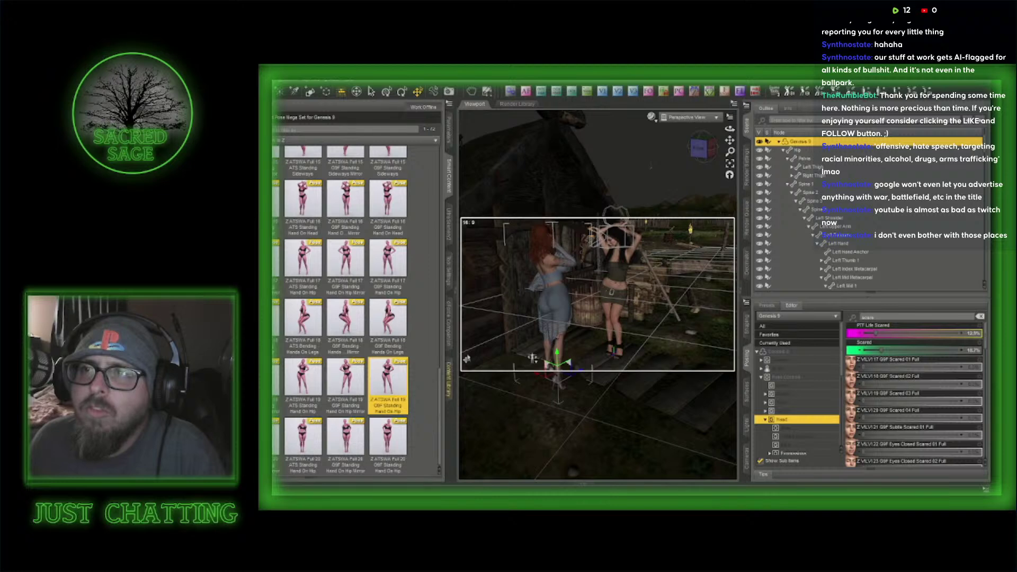
click(401, 91)
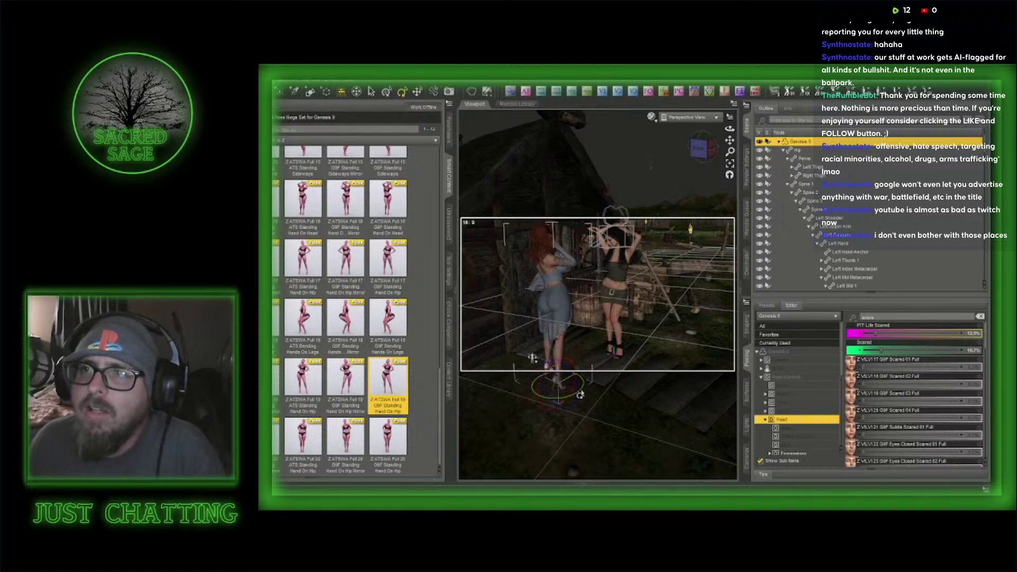
- Frame both figures closely from a low angle behind the red-haired figure, with the dark-haired figure facing the view
click(448, 178)
scroll(504, 185, up, 8)
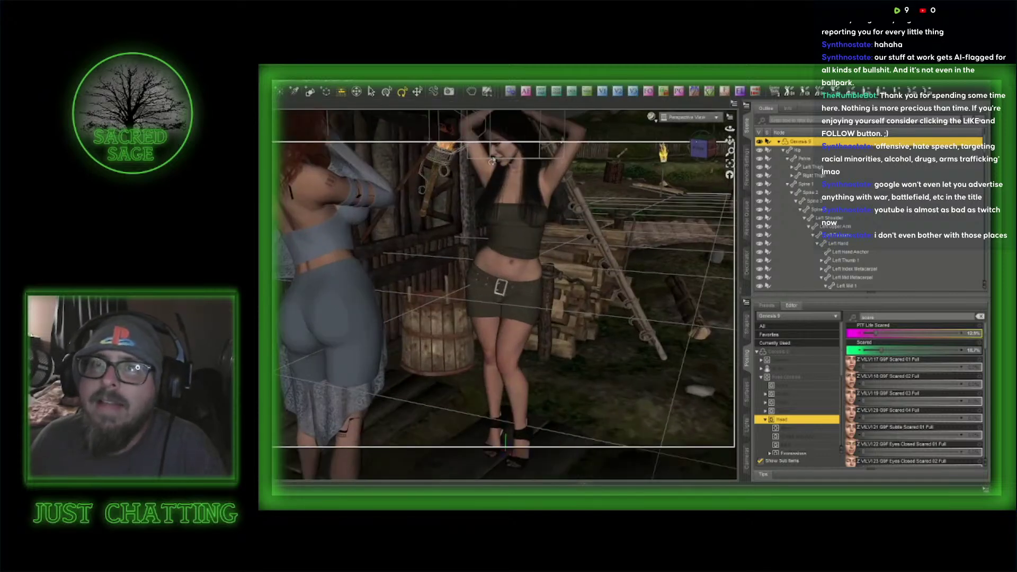
scroll(493, 161, up, 1)
drag(696, 150, 641, 142)
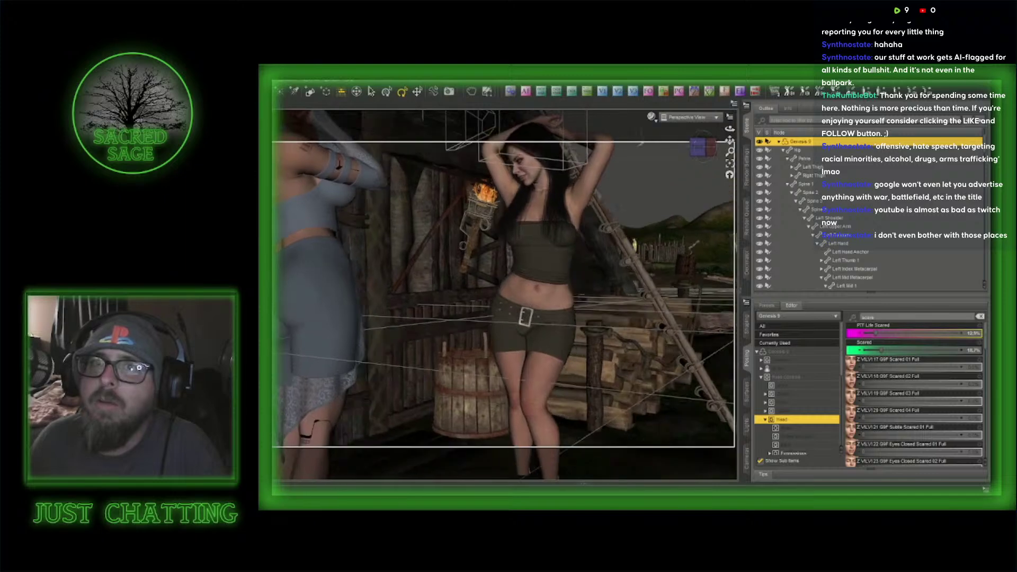
drag(731, 140, 731, 141)
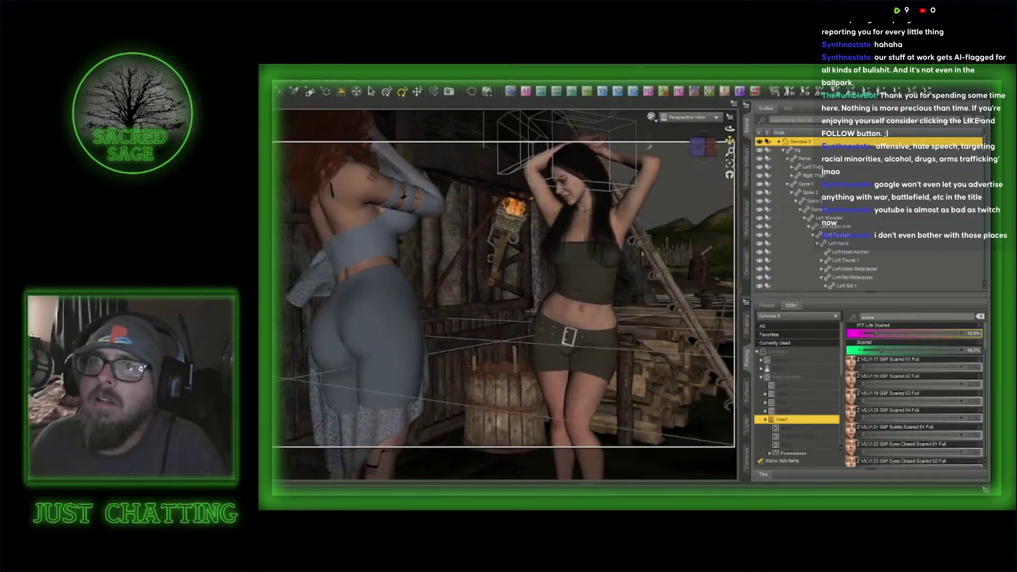
scroll(635, 166, up, 2)
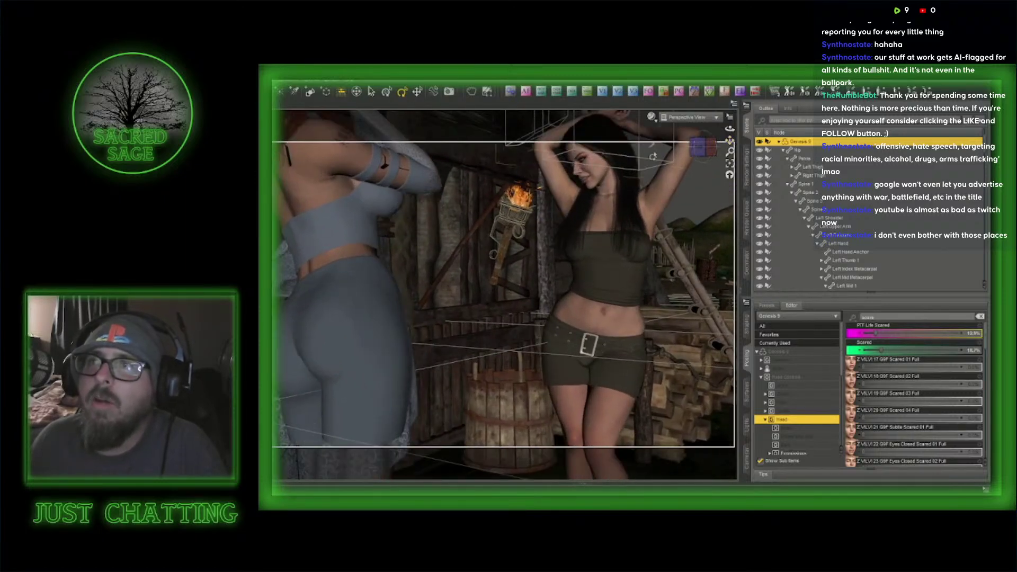
mouse_move(698, 148)
mouse_down()
mouse_move(730, 141)
mouse_move(695, 140)
mouse_move(730, 141)
mouse_move(700, 144)
mouse_up()
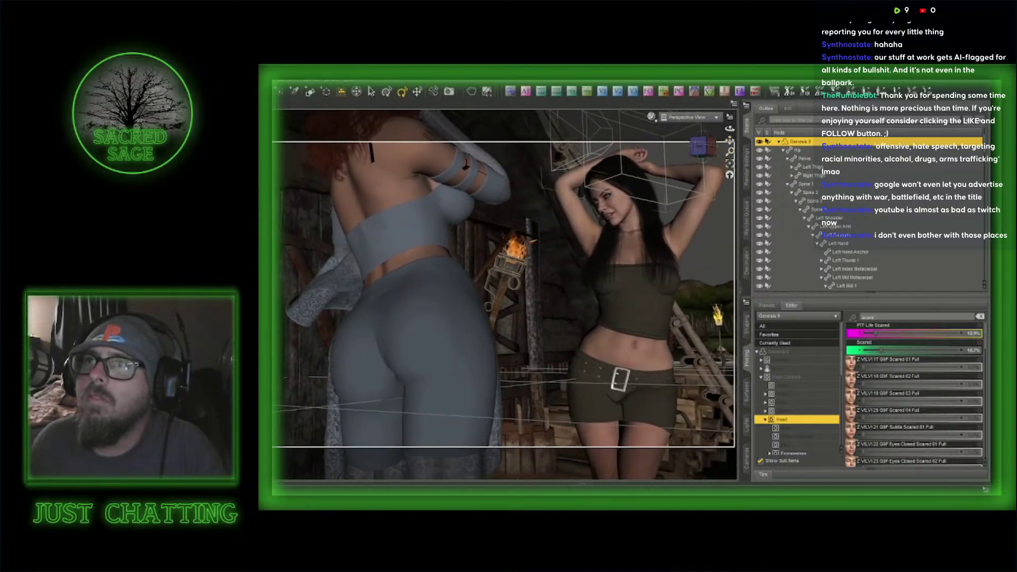
- Create a second 60 mm camera from the current perspective view and look through Camera (60mm) 2
click(586, 92)
click(493, 216)
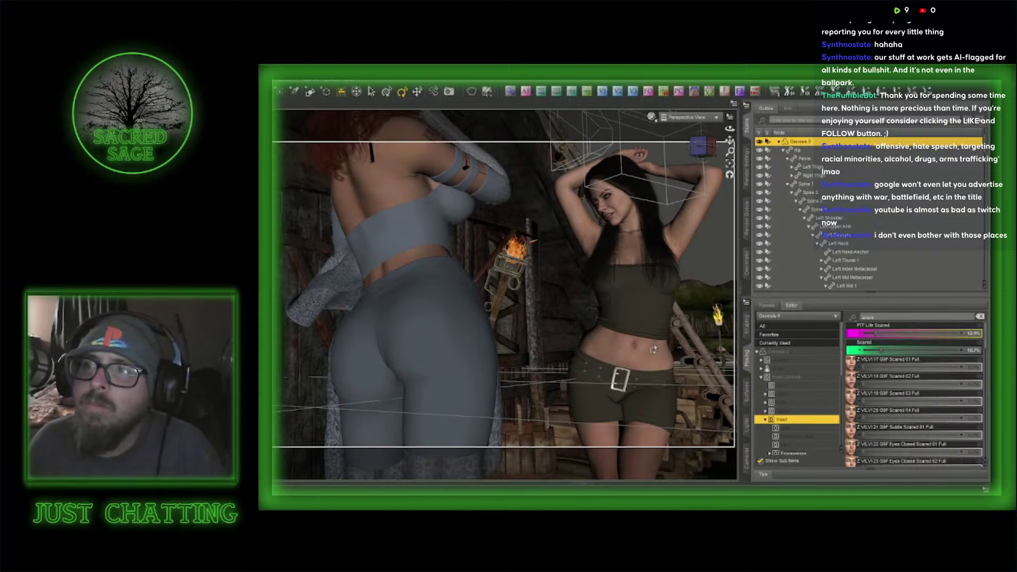
click(653, 349)
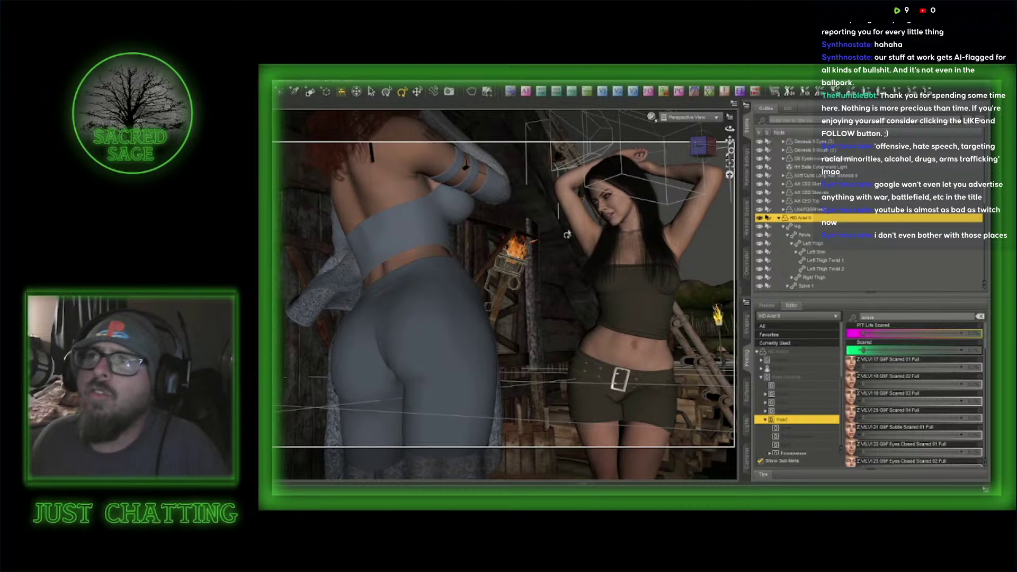
click(688, 117)
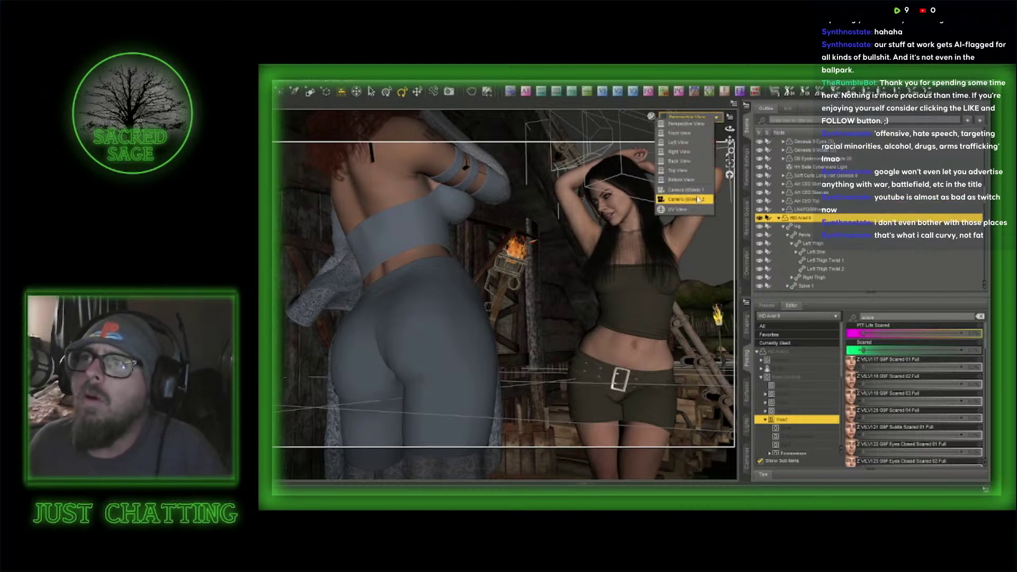
click(684, 200)
- Delete the old Camera (60mm) 1 from the scene
scroll(854, 249, down, 10)
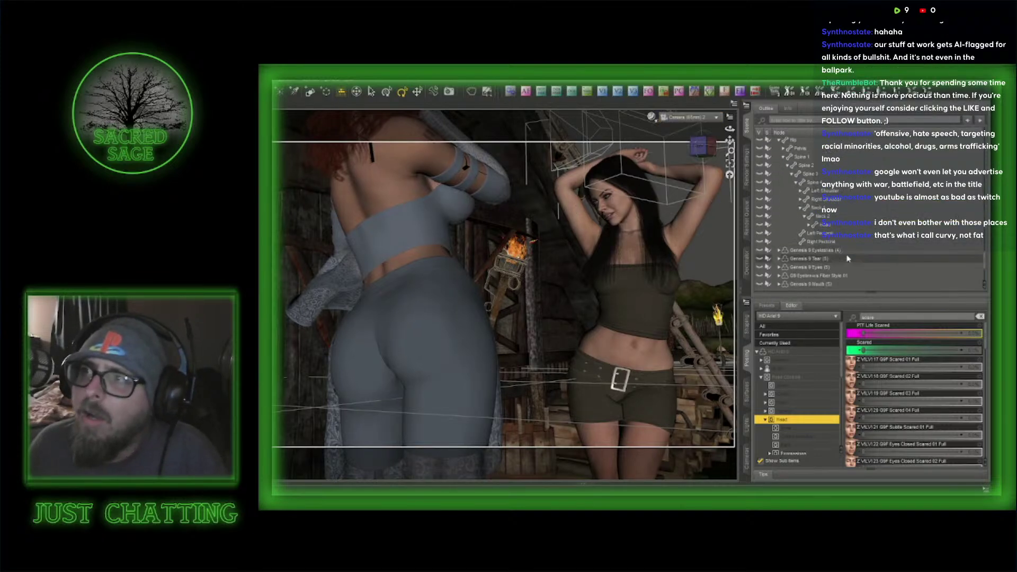
click(826, 278)
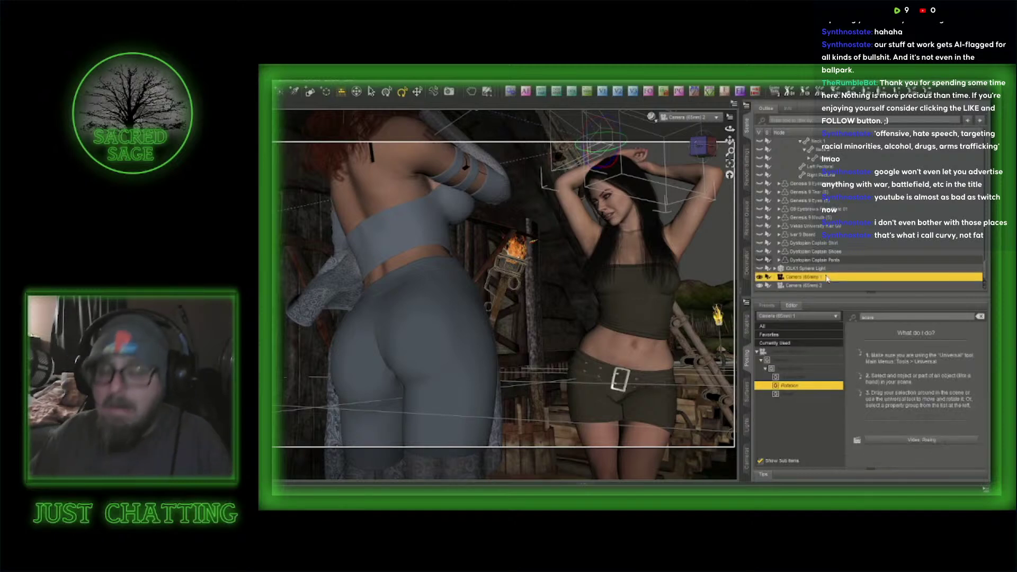
key(Delete)
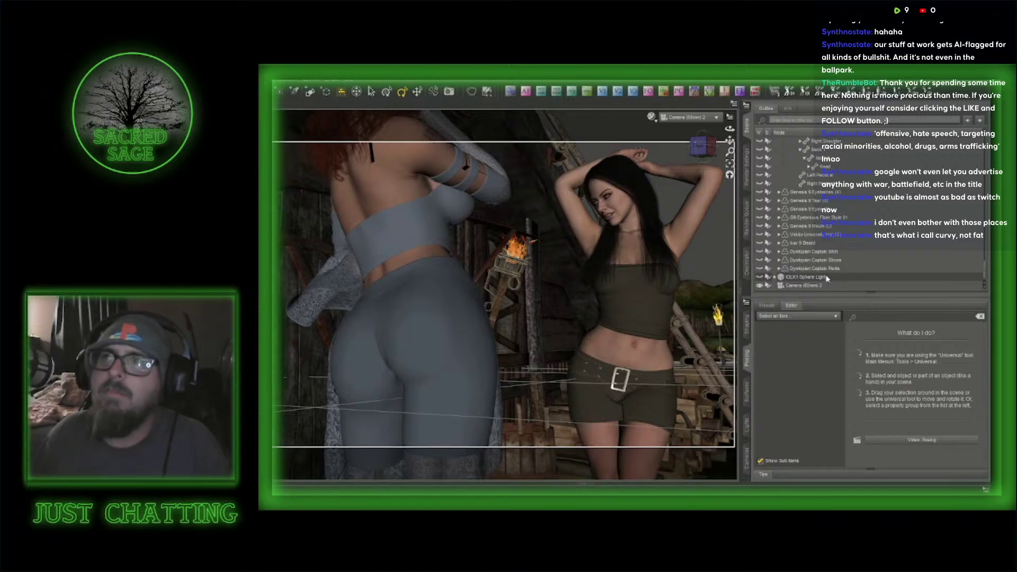
- Collapse the expanded node hierarchies of the figures in the scene list so that only their top-level entries are listed
scroll(819, 255, up, 6)
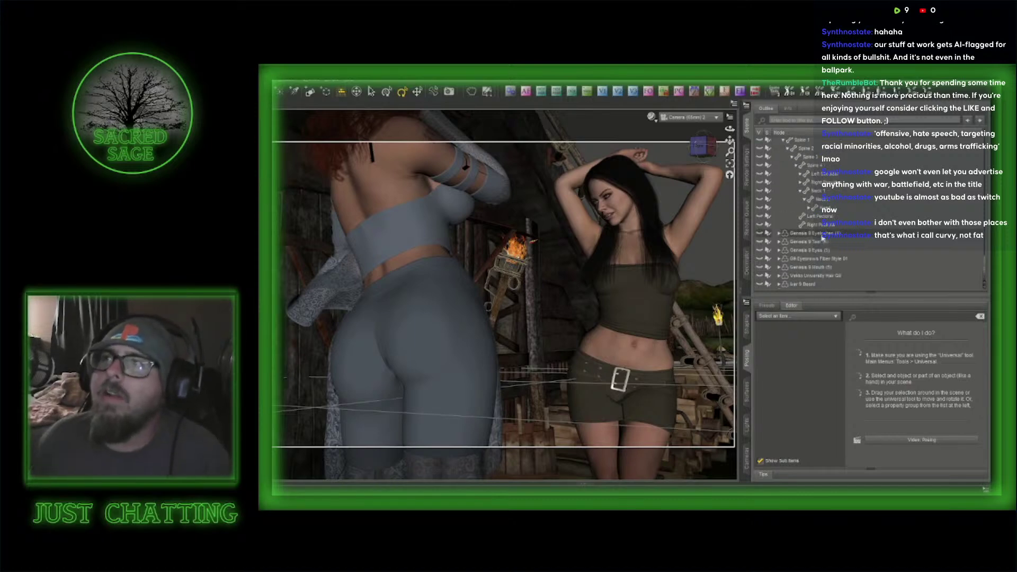
scroll(781, 228, down, 1)
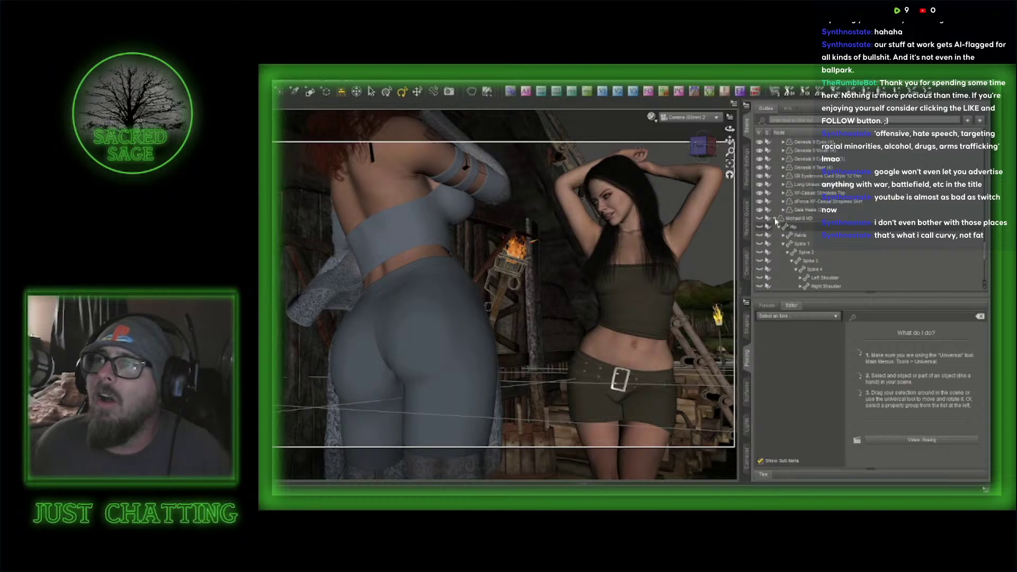
scroll(776, 221, down, 10)
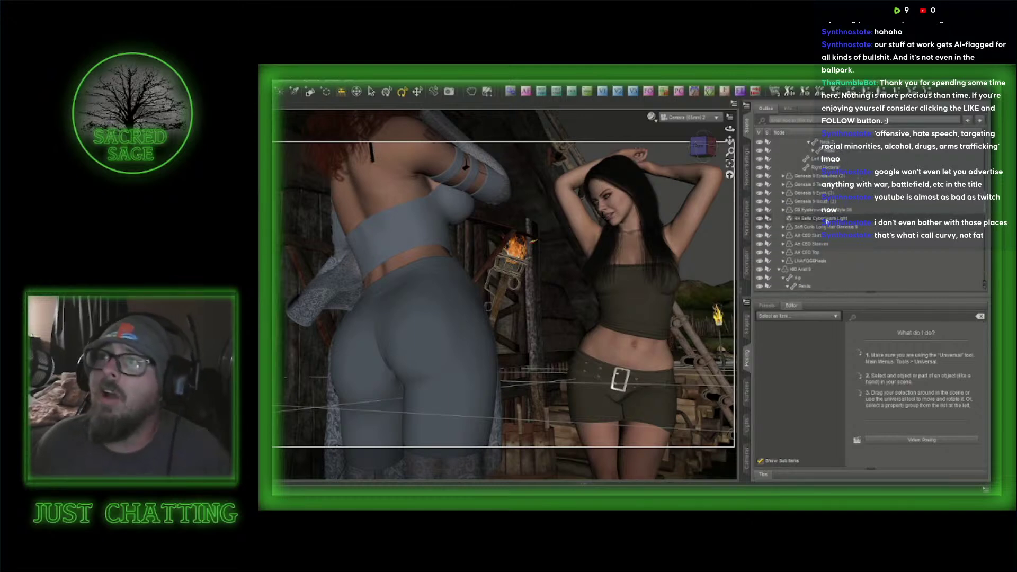
scroll(822, 224, down, 4)
click(779, 177)
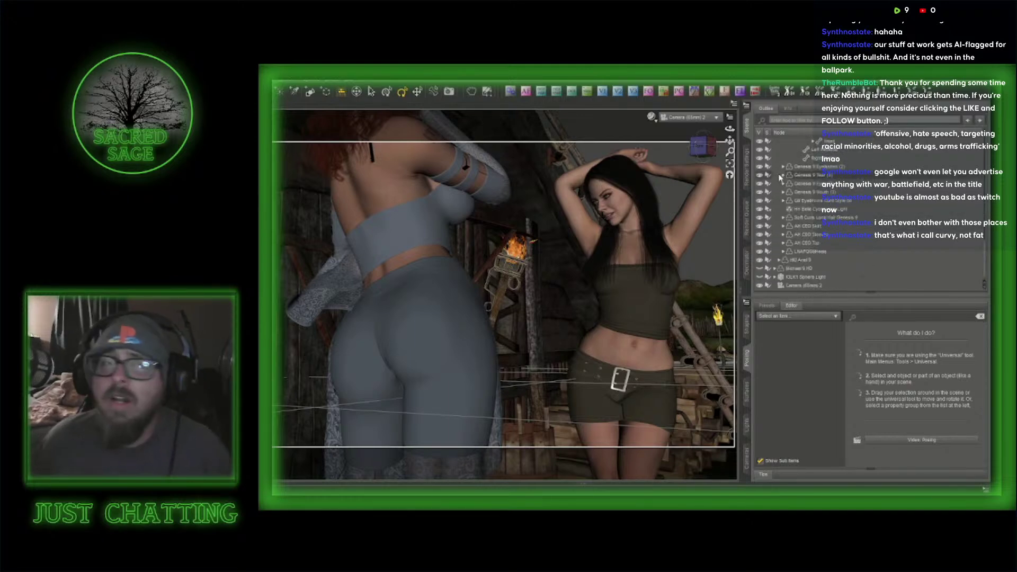
scroll(789, 185, up, 15)
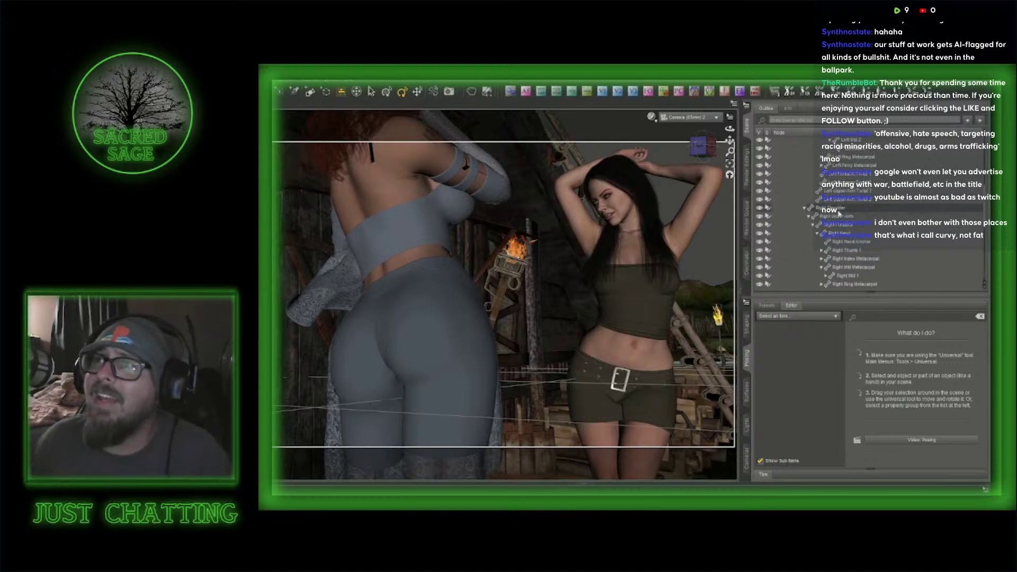
click(778, 186)
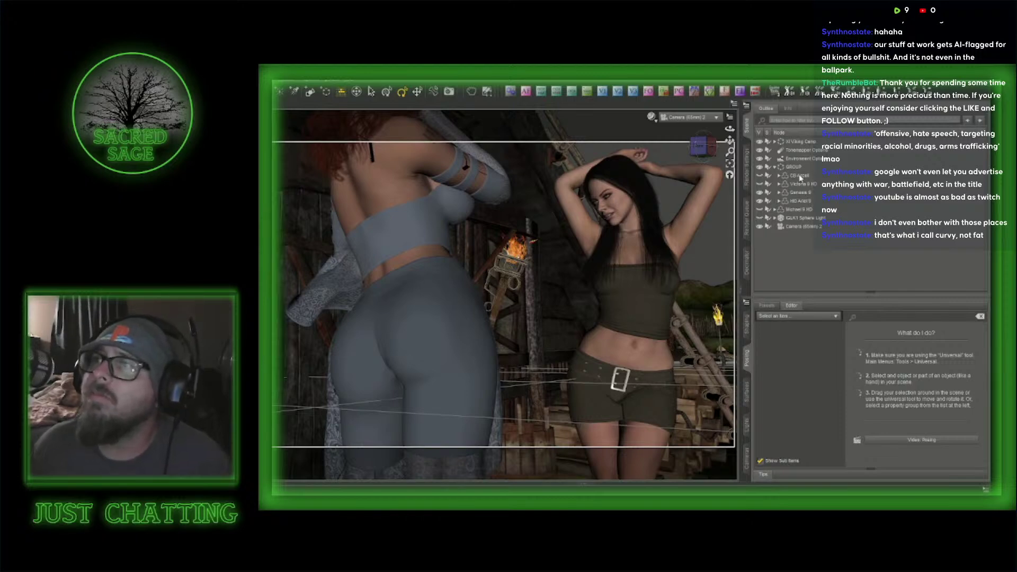
- Try the Look at Each Other script on the group's first hidden figure together with the red-haired Genesis 9 figure
click(800, 176)
click(805, 194)
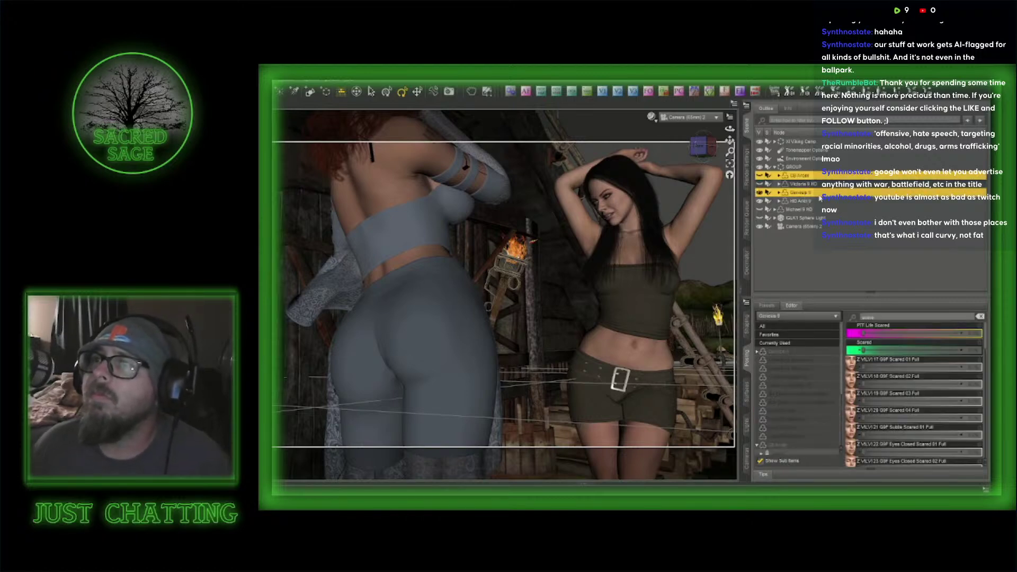
click(332, 82)
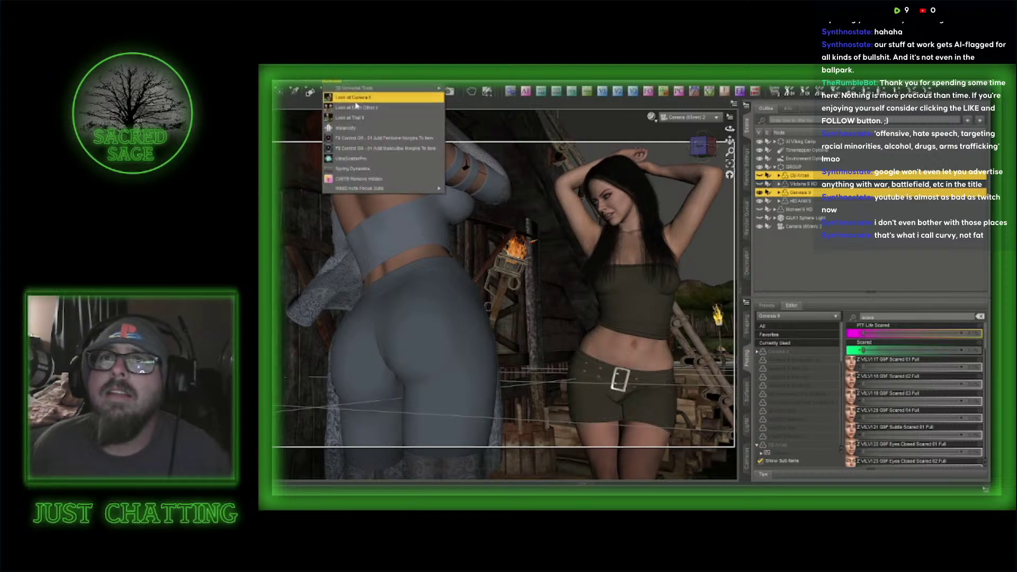
click(364, 108)
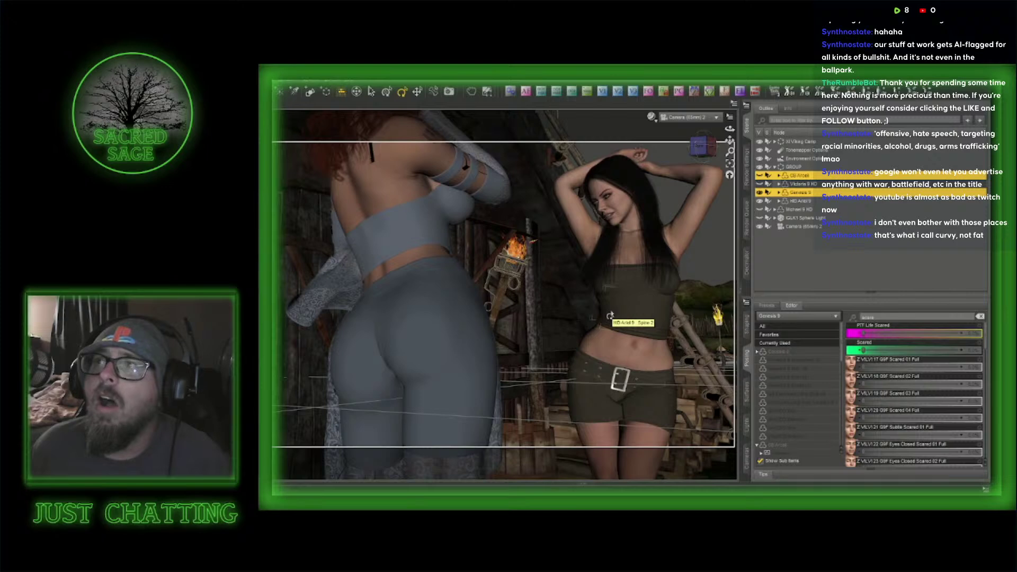
- Select the red-haired Genesis 9 figure together with the dark-haired figure and run the Look at Each Other script on the pair
click(801, 186)
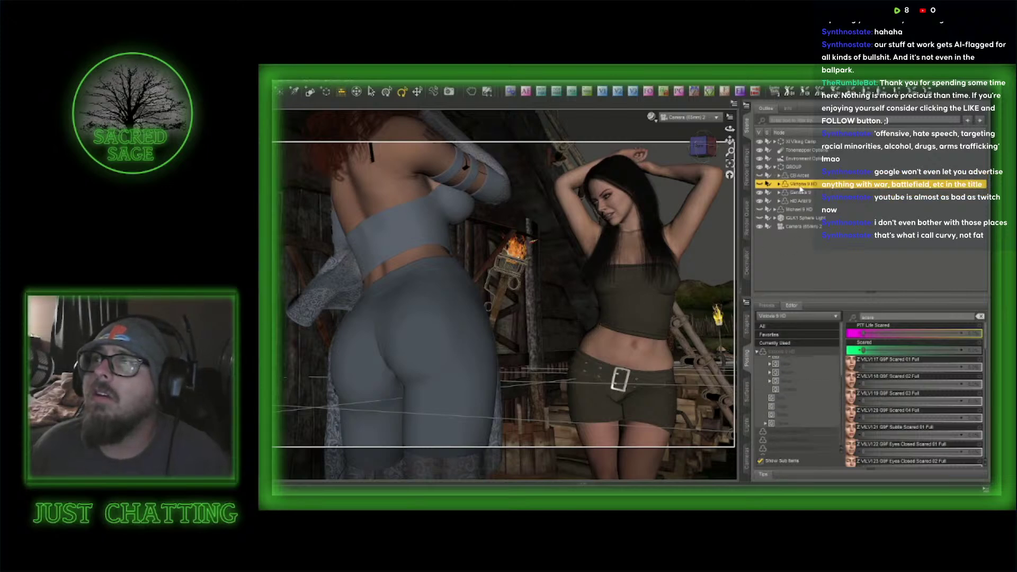
ctrl+click(801, 192)
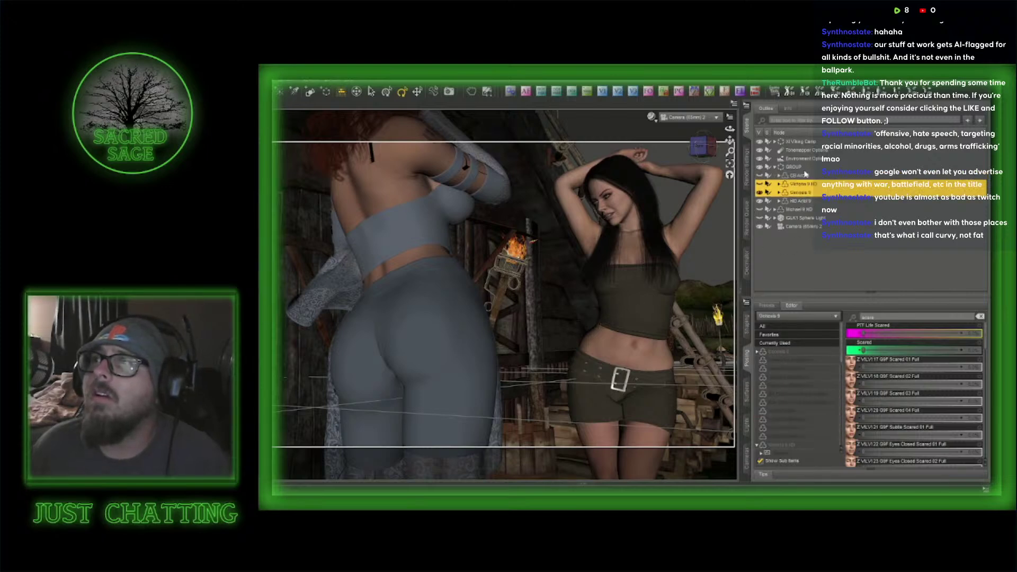
click(804, 177)
click(806, 186)
click(807, 194)
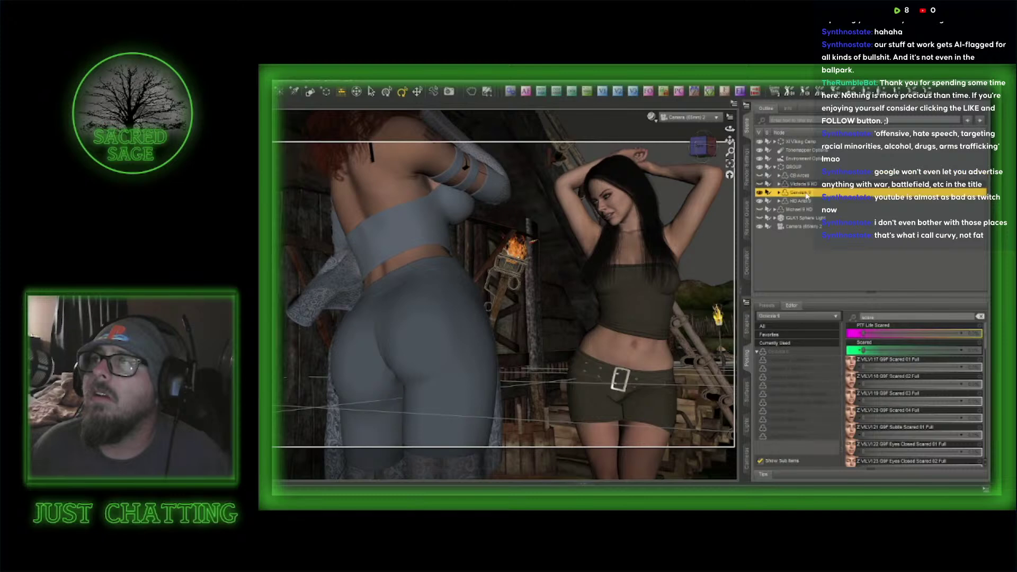
ctrl+click(806, 202)
click(326, 91)
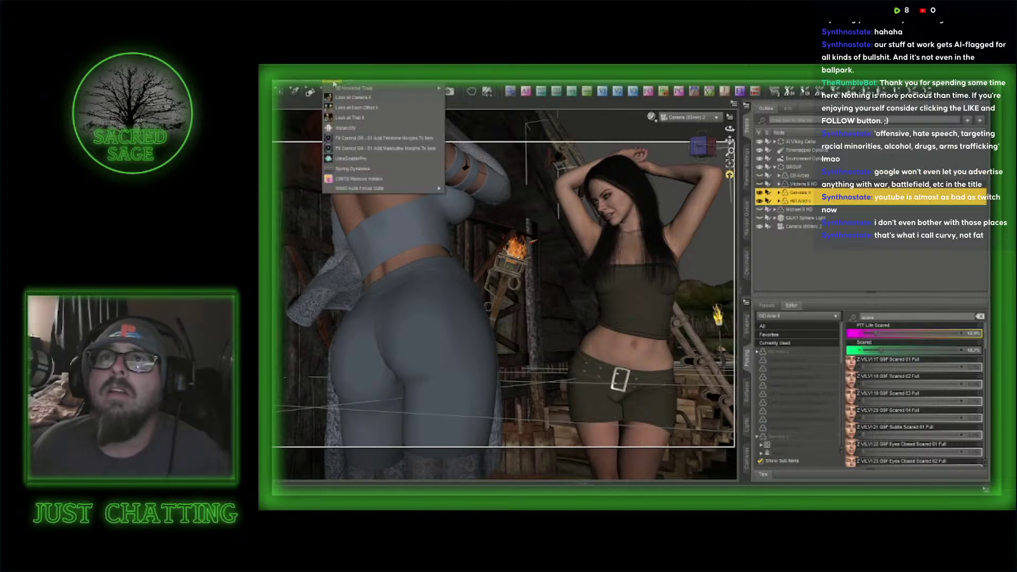
click(351, 113)
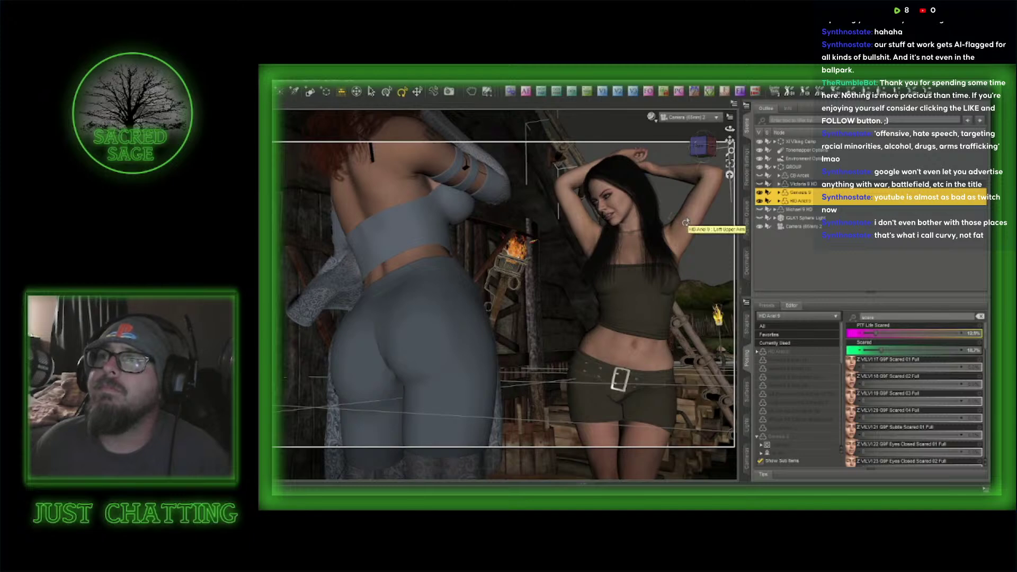
- Save the scene as freeroam3_image215 in the freeroam3 folder, basing the file name on freeroam3_image214
click(646, 358)
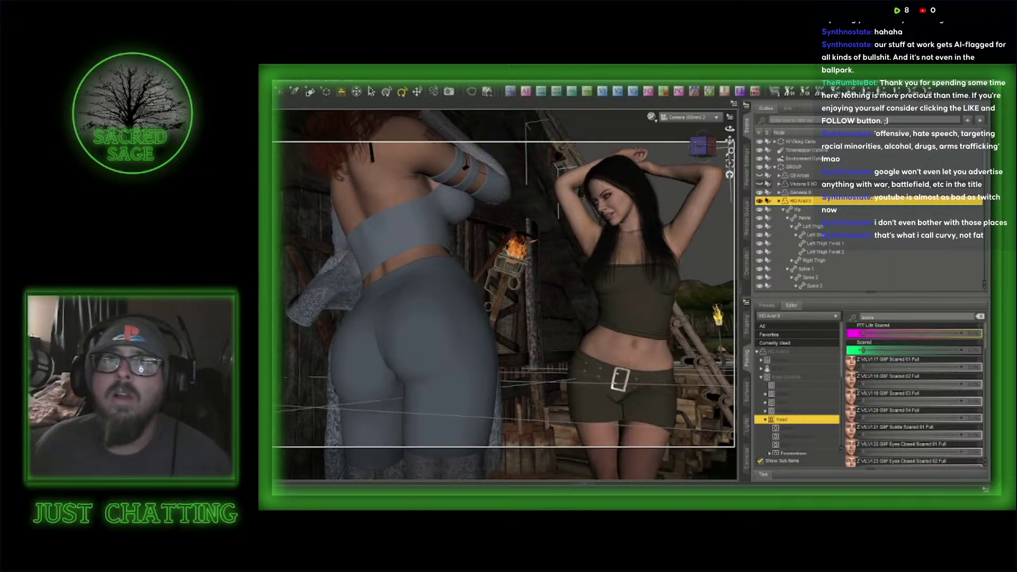
click(298, 140)
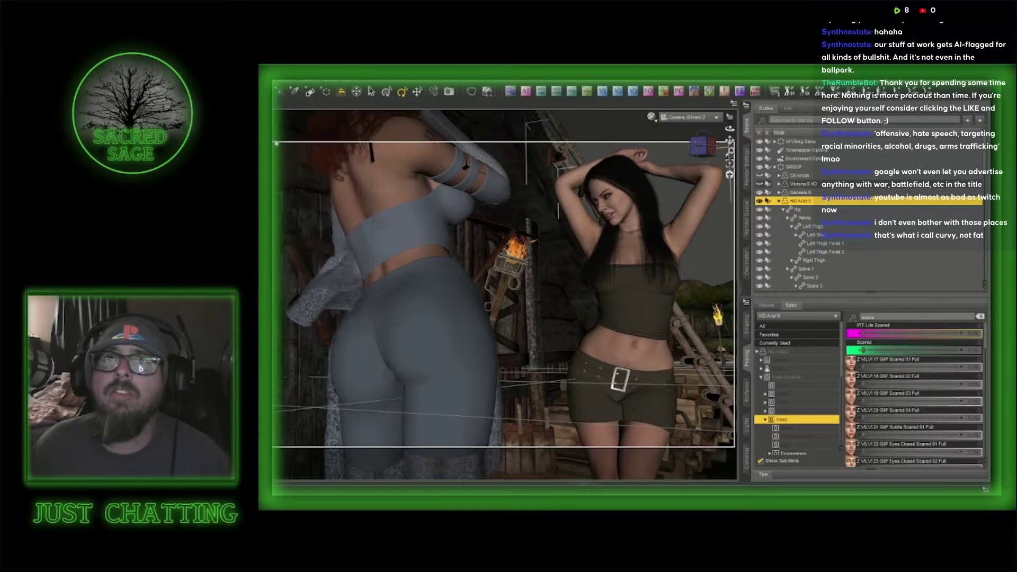
scroll(413, 336, down, 5)
scroll(413, 337, down, 20)
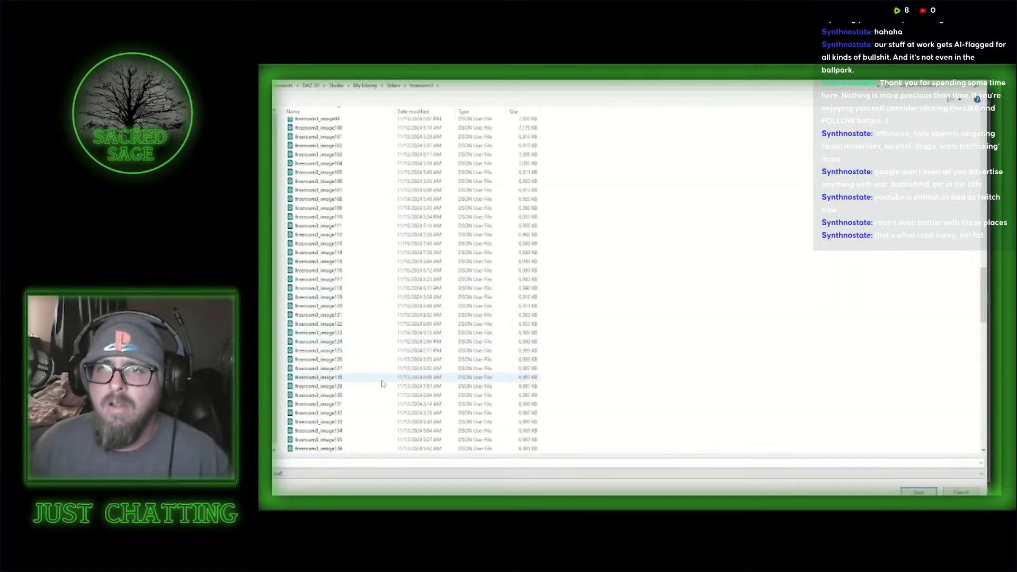
click(339, 404)
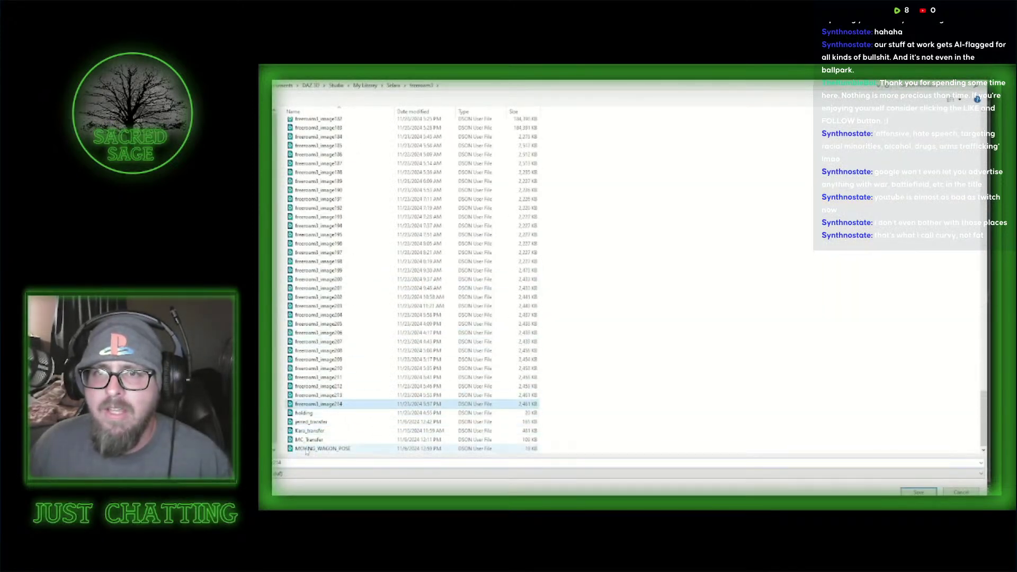
key(BackSpace)
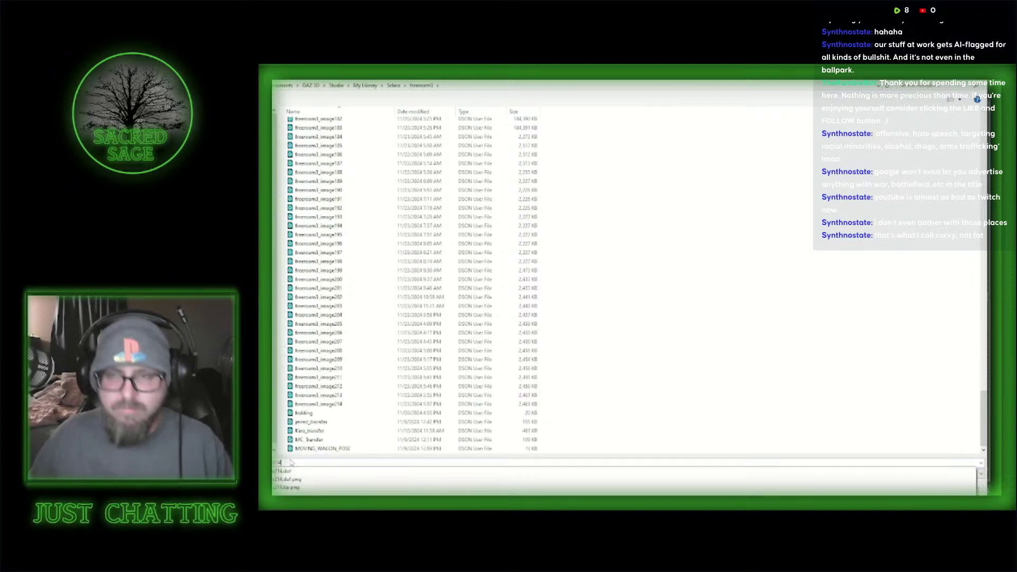
text(5)
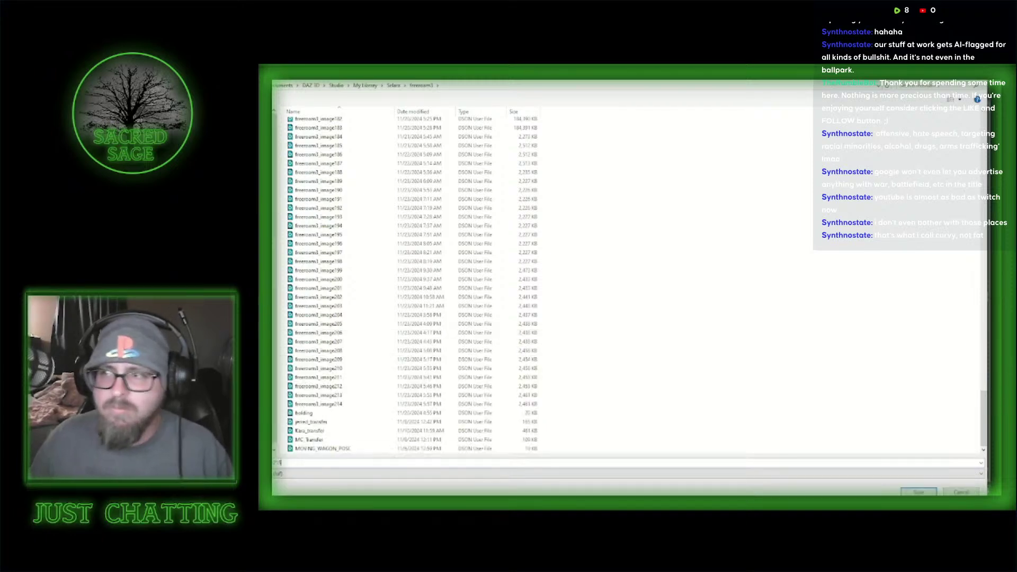
click(918, 492)
click(510, 291)
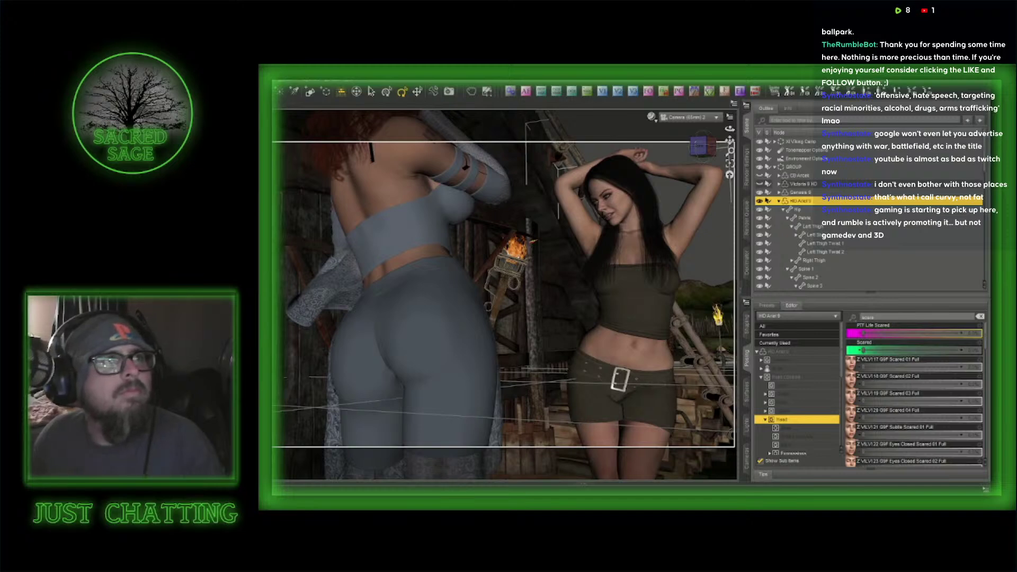
- Switch to the web browser, look through Rumble's Gaming category, play its first live stream, and return to DAZ Studio
drag(435, 139, 490, 105)
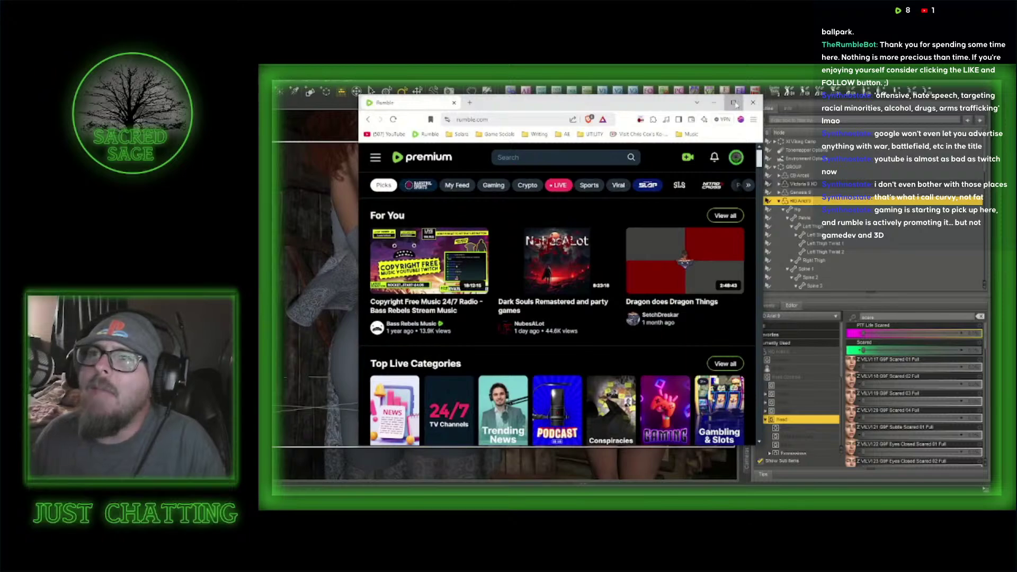
click(734, 103)
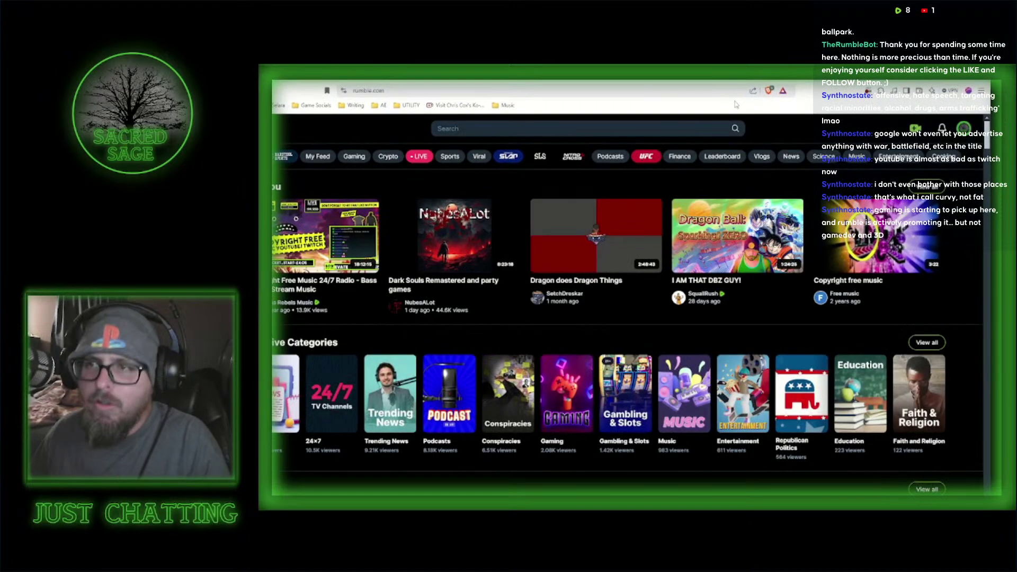
click(565, 395)
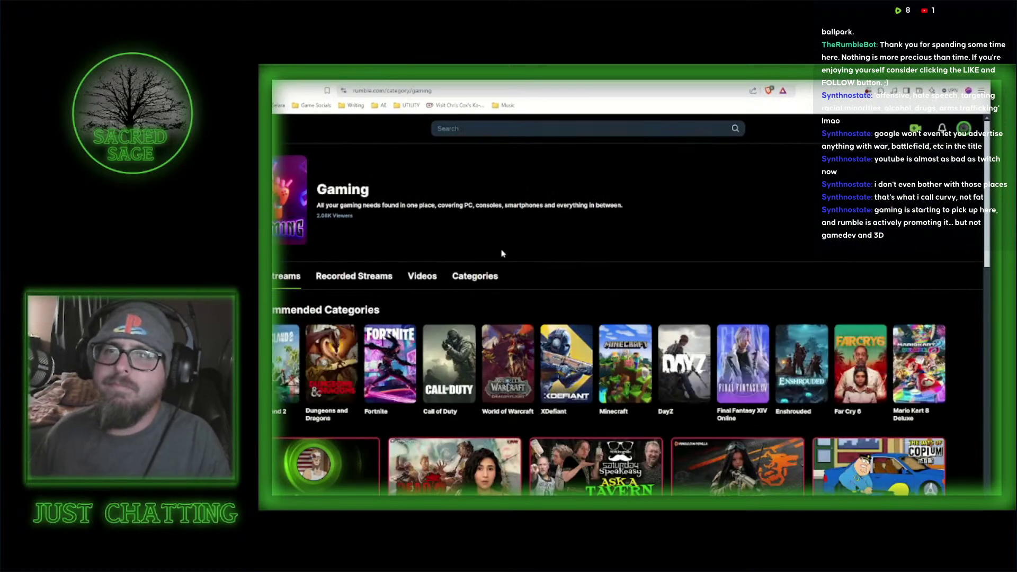
scroll(503, 254, down, 3)
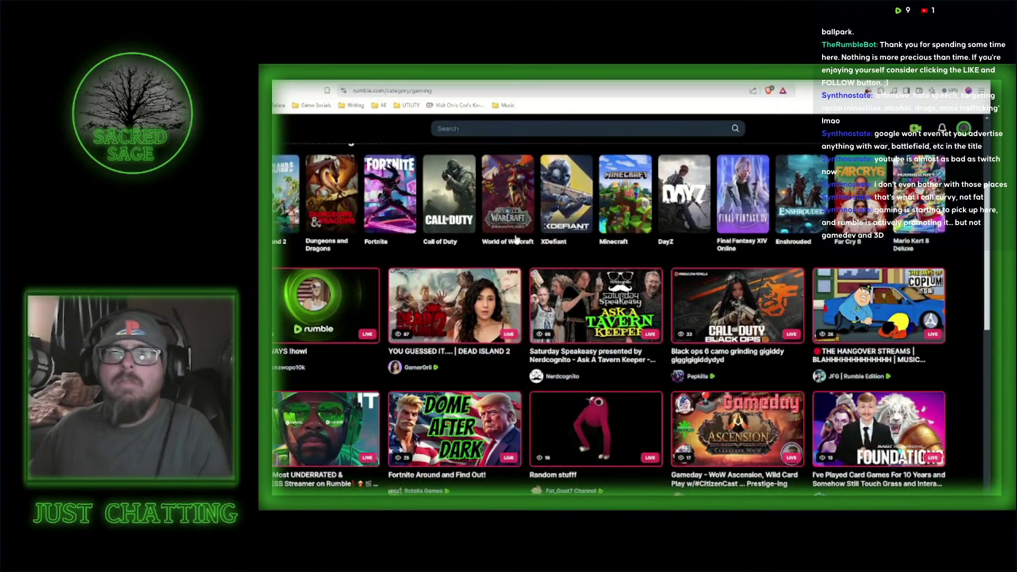
click(292, 356)
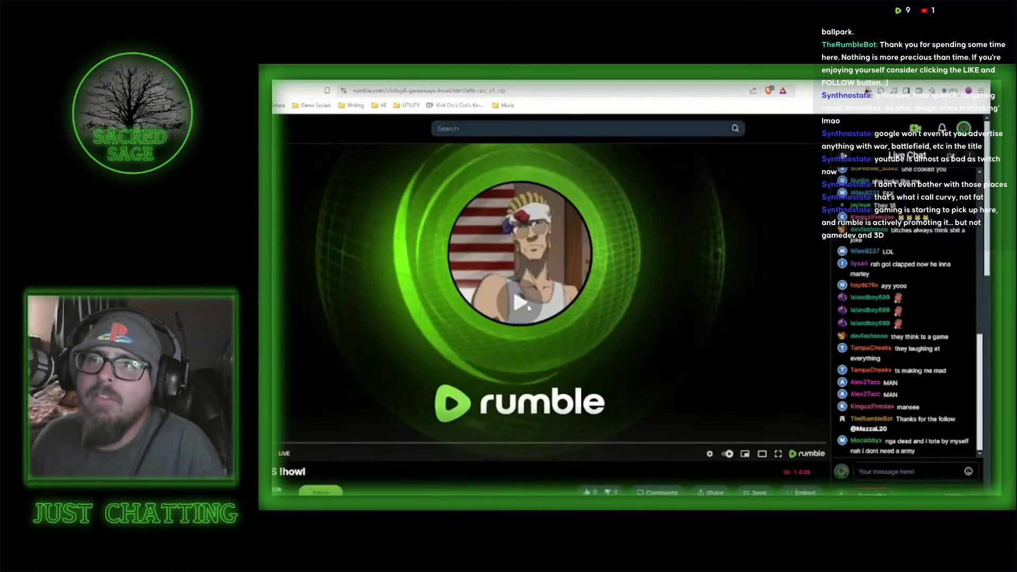
click(521, 303)
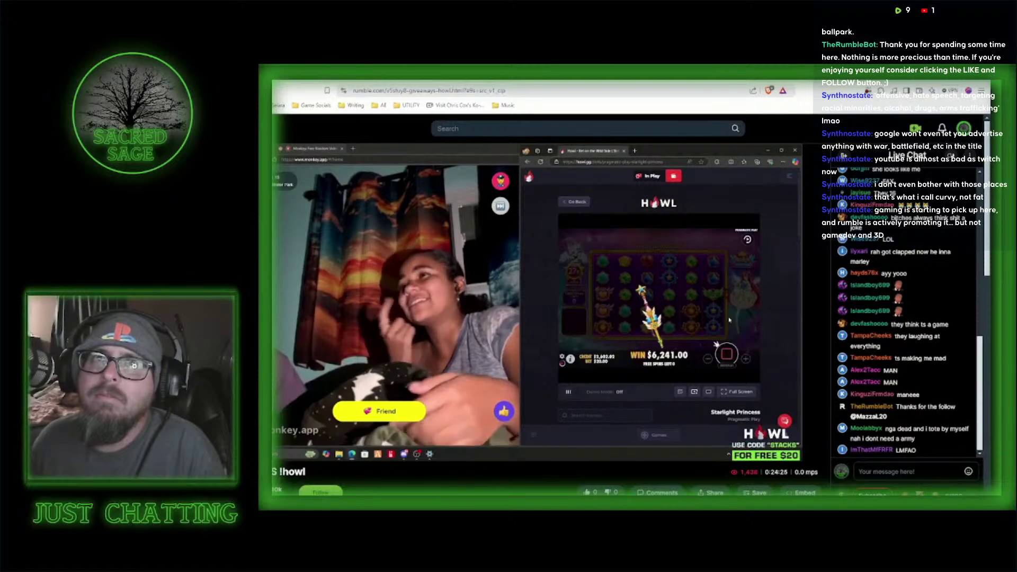
key(alt+Left)
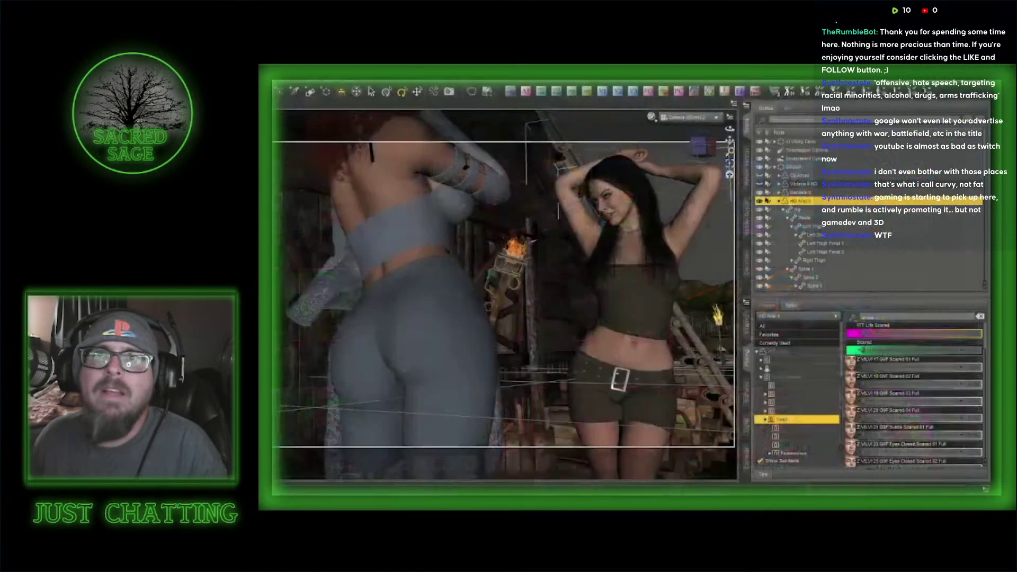
key(alt+Tab)
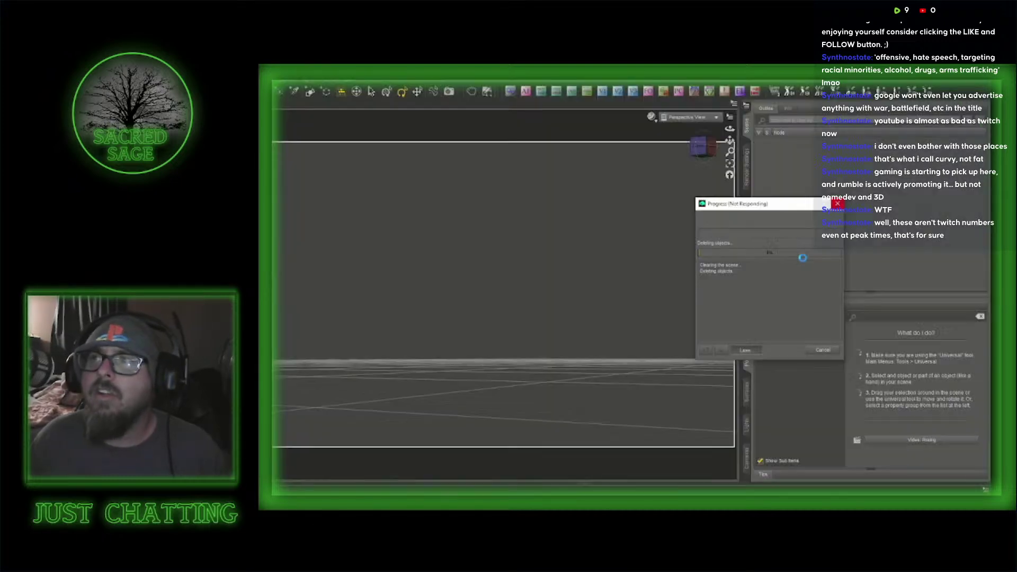
- Open Task Manager, examine the list of background processes and their resource usage, and move the window out of the way
key(ctrl+shift+Escape)
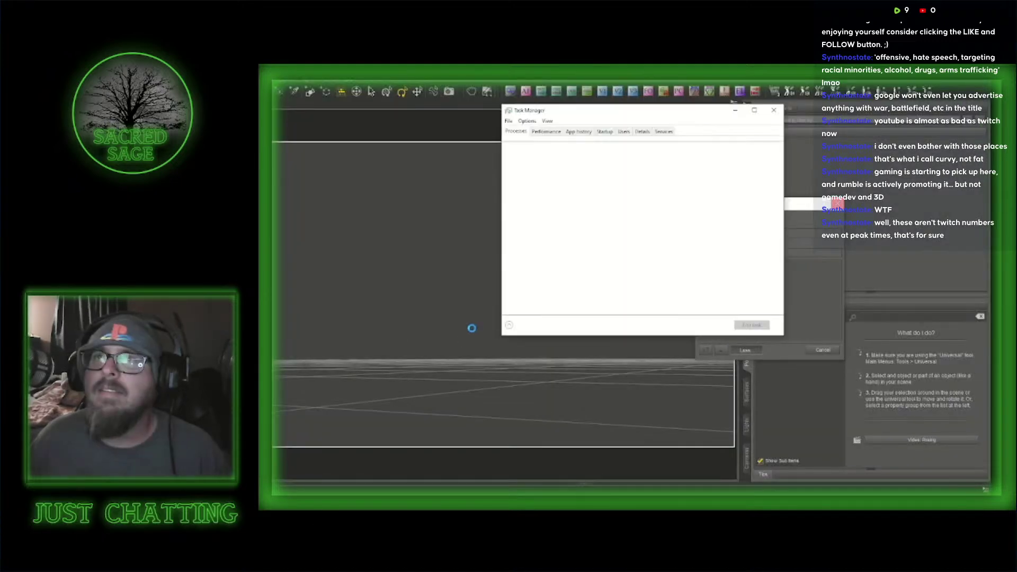
scroll(591, 235, down, 3)
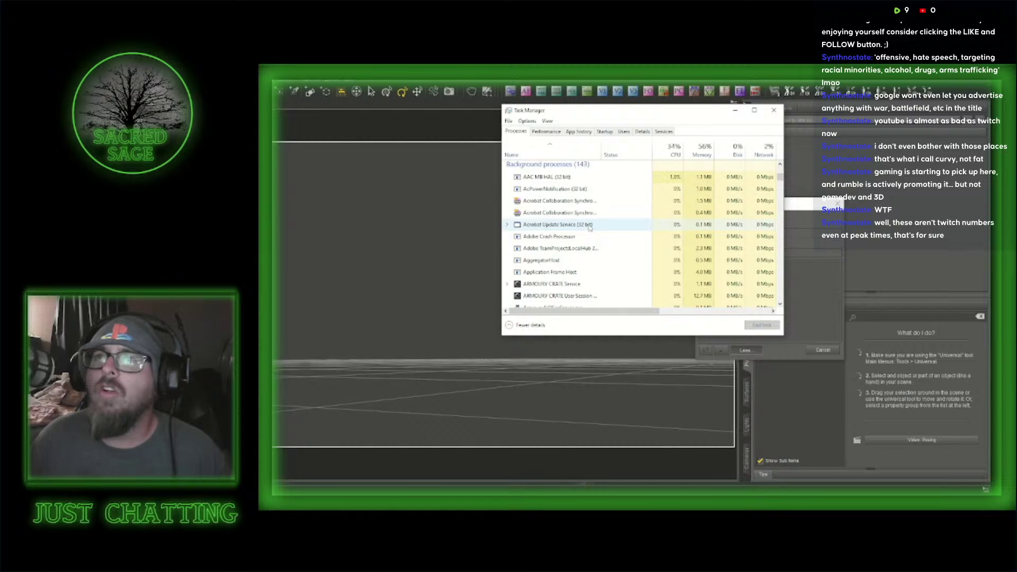
scroll(626, 233, down, 4)
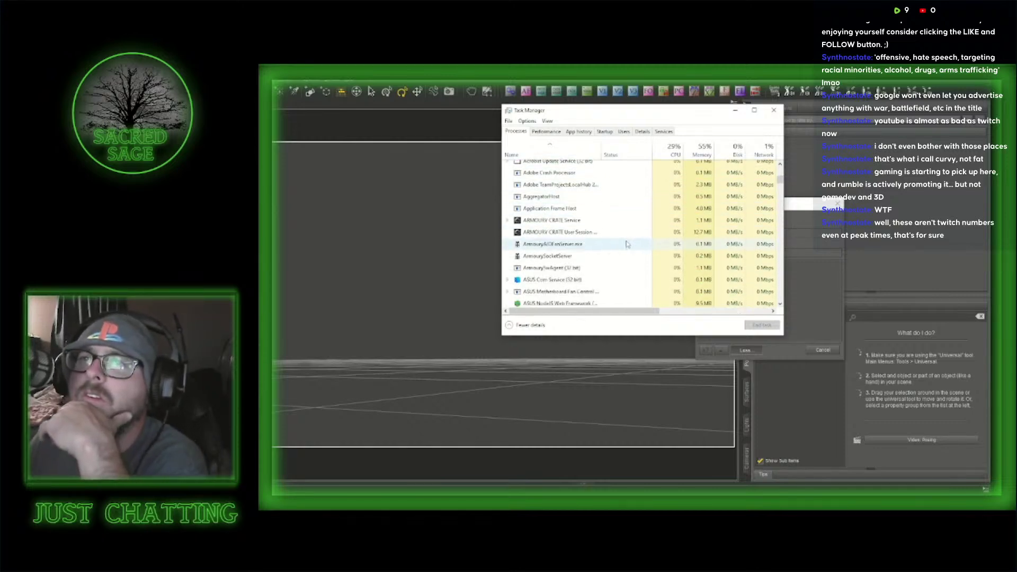
scroll(627, 239, down, 5)
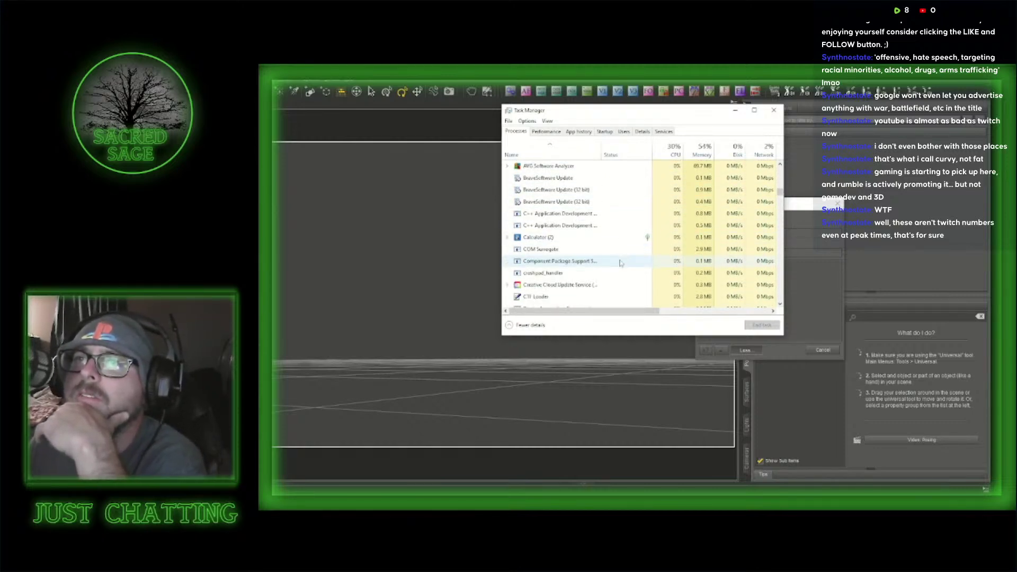
scroll(620, 264, down, 2)
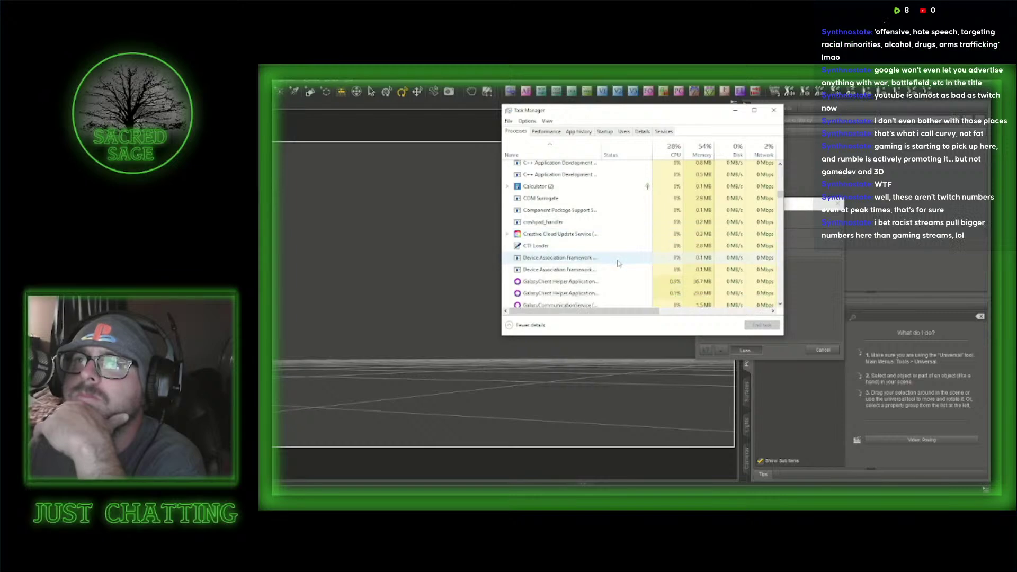
drag(609, 113, 1014, 159)
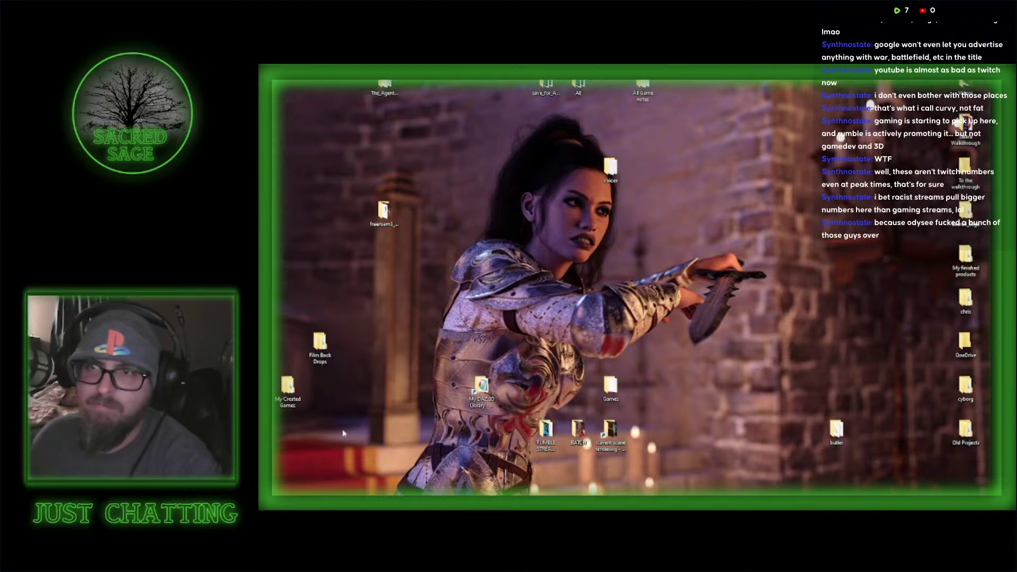
- Relaunch DAZ Studio 4.23 (64-bit) from the desktop
key(super)
text(daz)
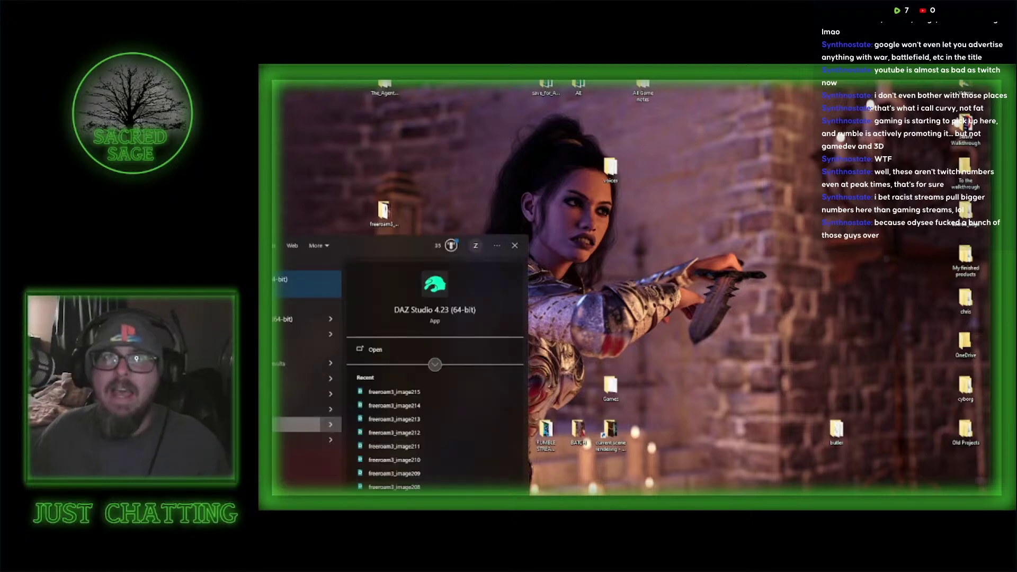
key(Return)
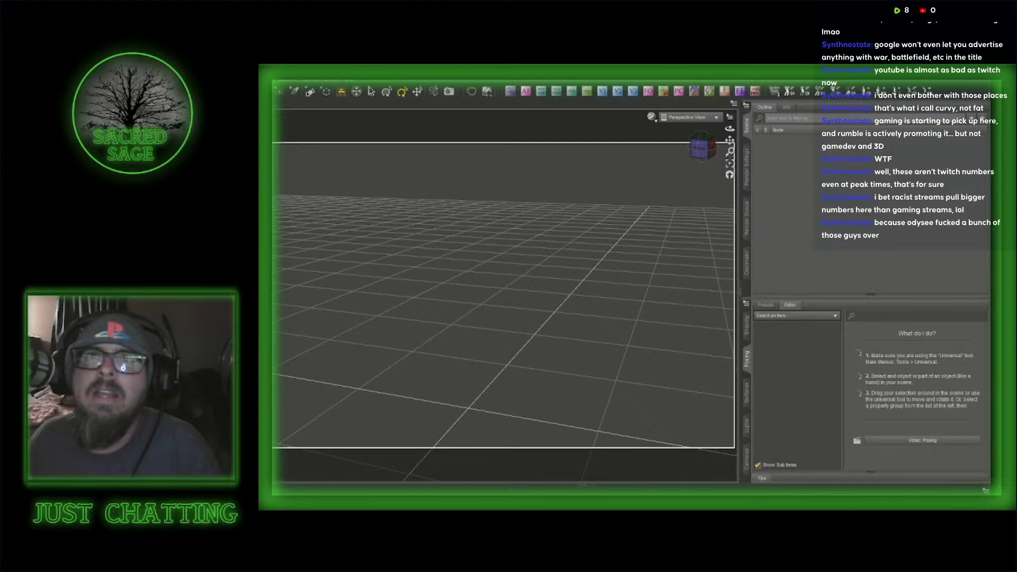
- Open the scene file freeroam3_image215 from the freeroam3 folder inside Solara
key(ctrl+o)
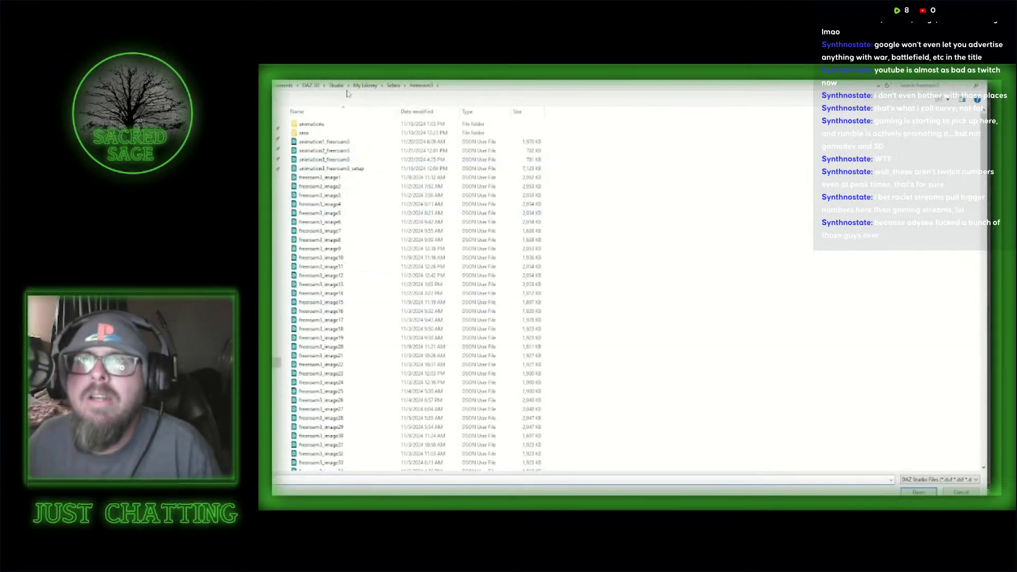
click(393, 85)
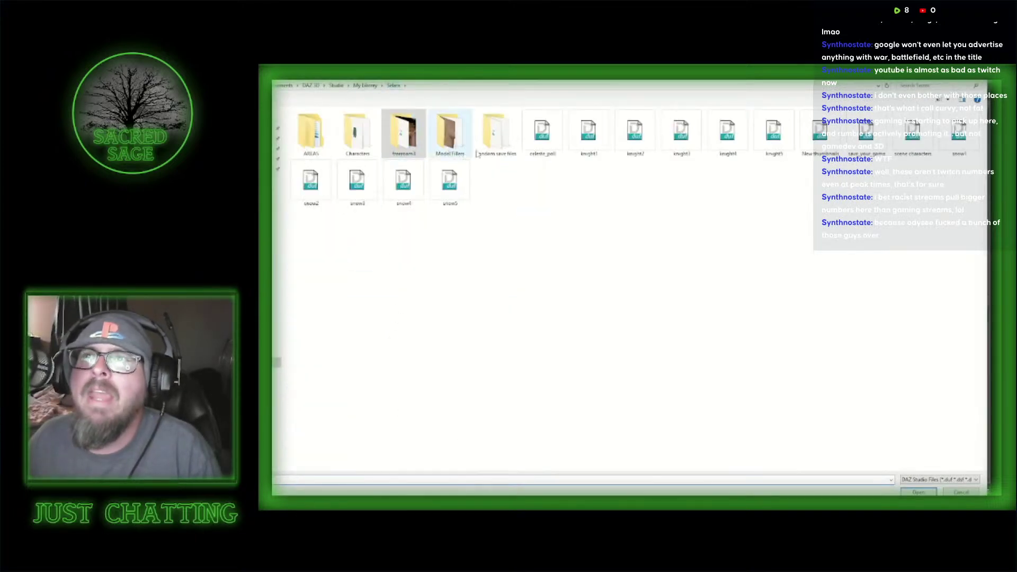
double_click(402, 140)
scroll(494, 392, down, 20)
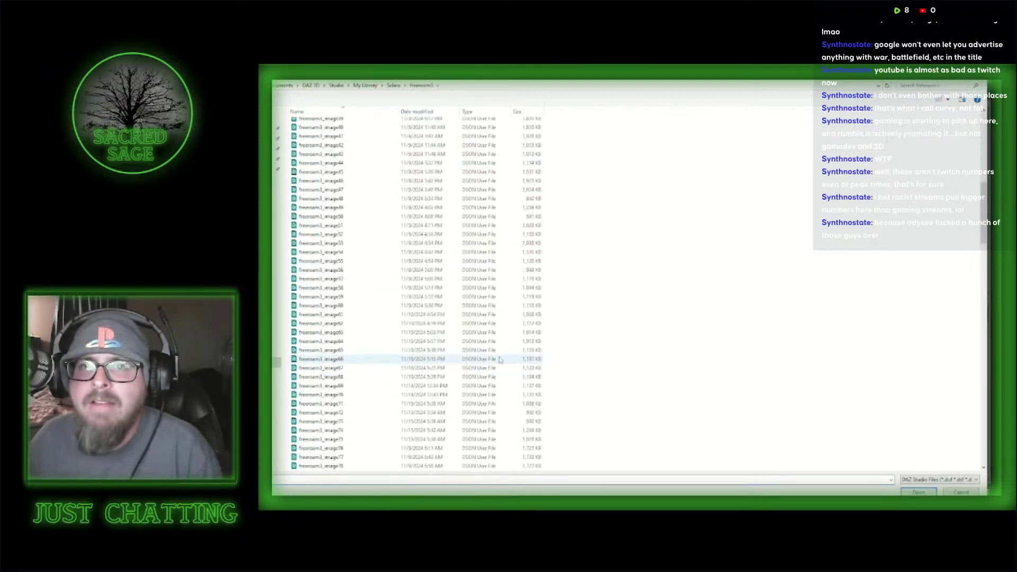
scroll(494, 393, down, 20)
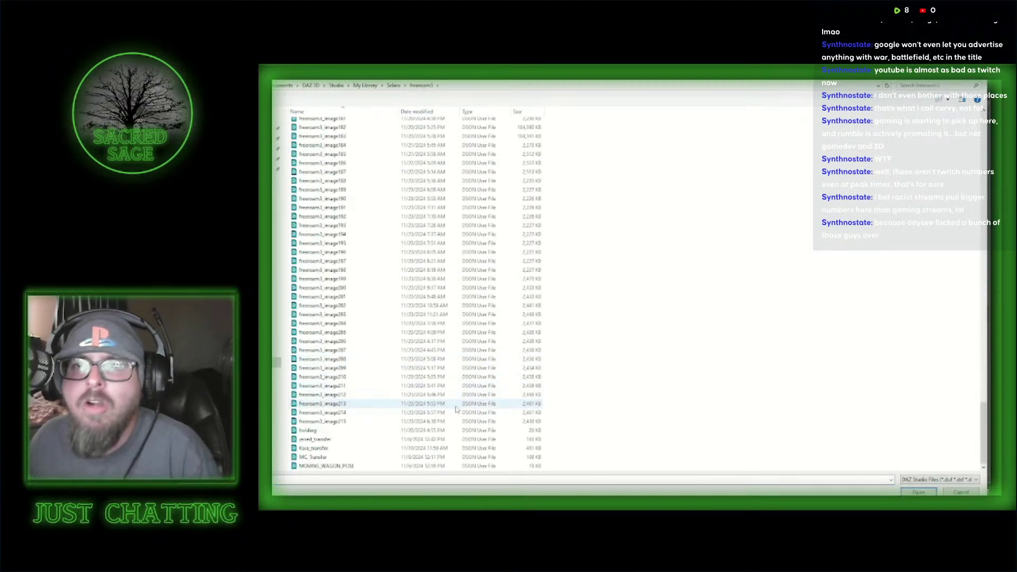
click(406, 421)
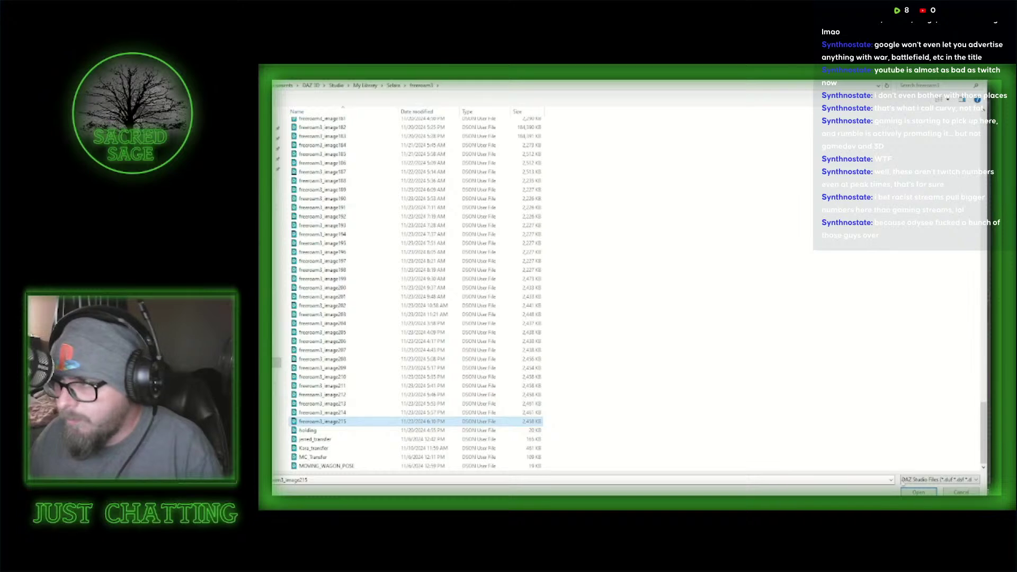
click(917, 492)
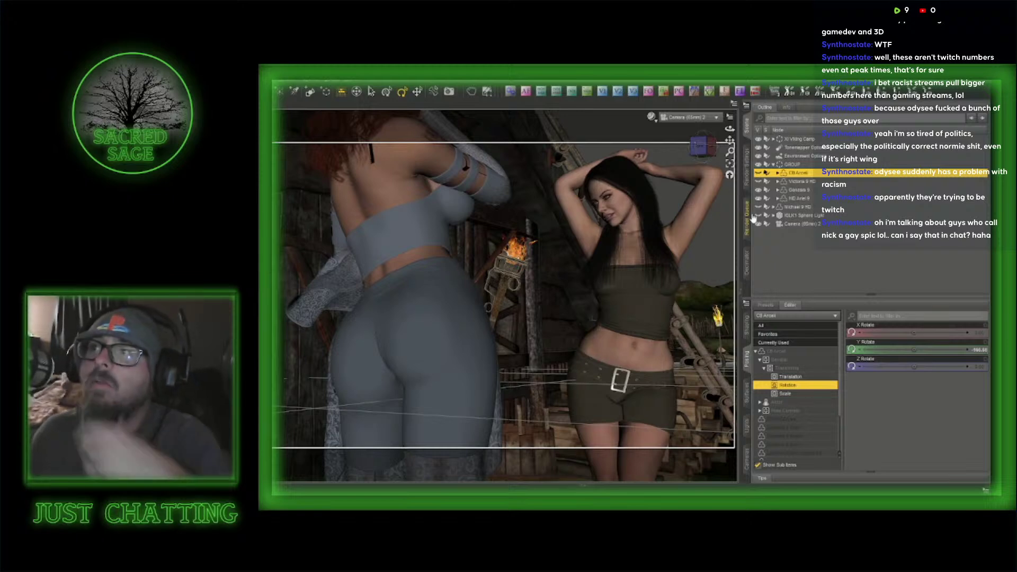
- Run the Look at Each Other script on Genesis 9 and the dark-haired HD Ariel 9 figure, accepting its head and eye settings
click(803, 190)
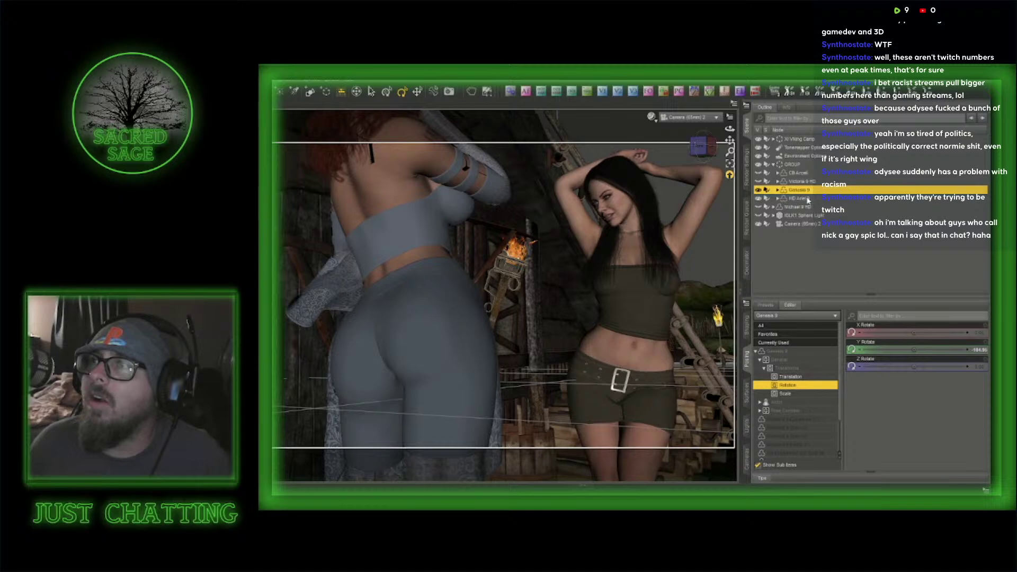
ctrl+click(808, 198)
click(343, 90)
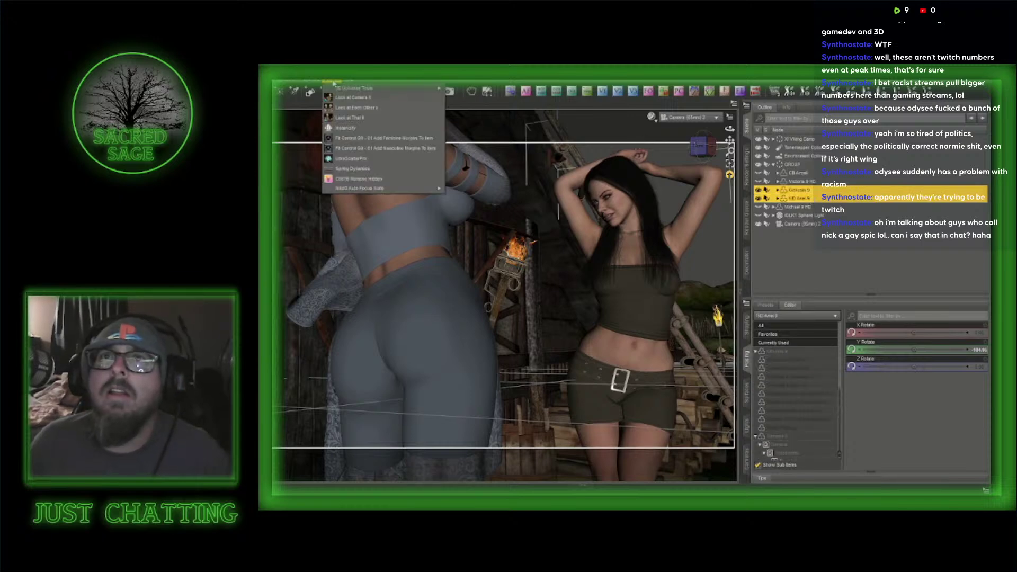
click(358, 110)
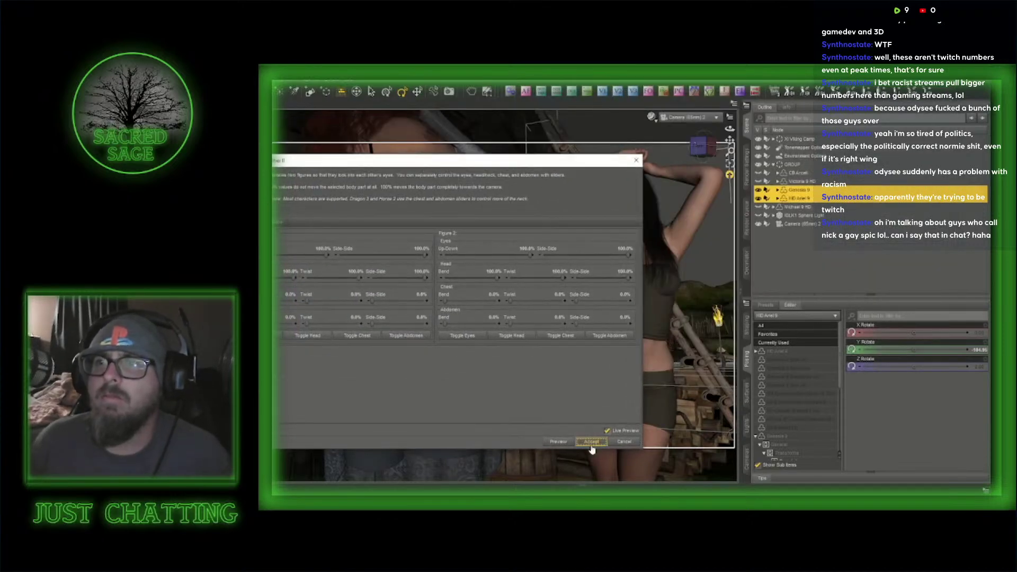
click(592, 444)
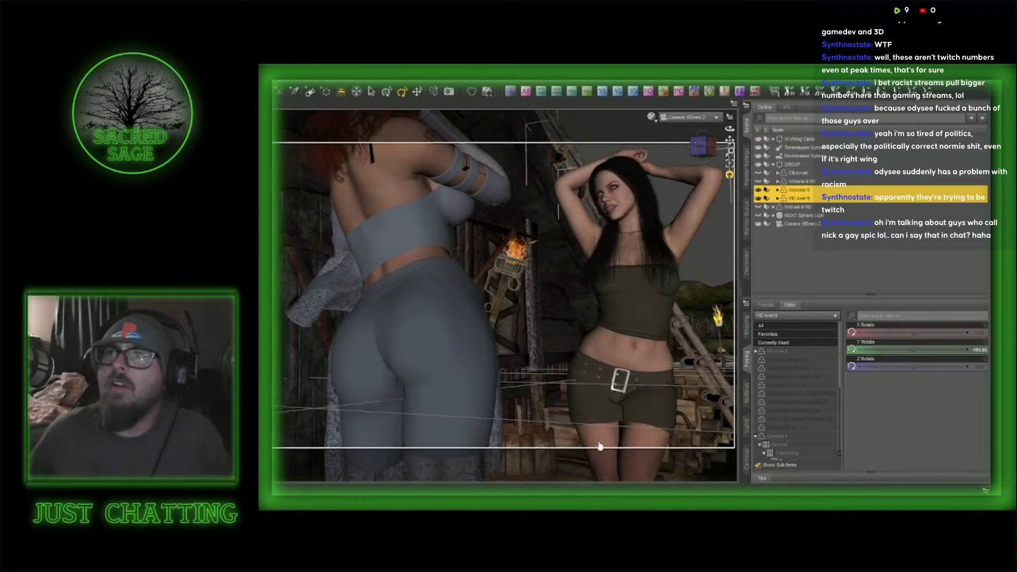
- Auto-focus the camera on the eyes of the HD Ariel 9 figure and choose a higher F-stop
click(640, 309)
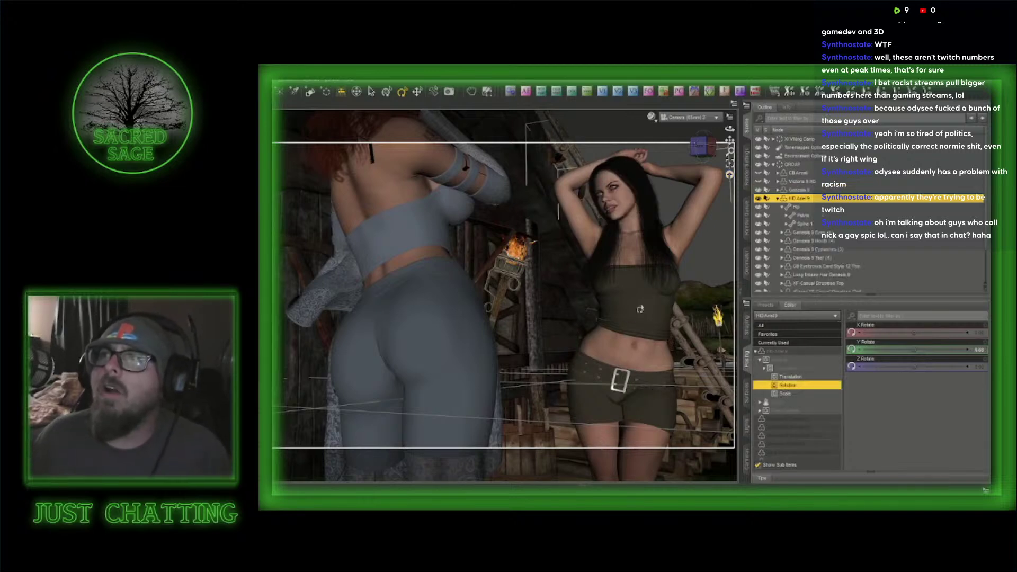
click(526, 91)
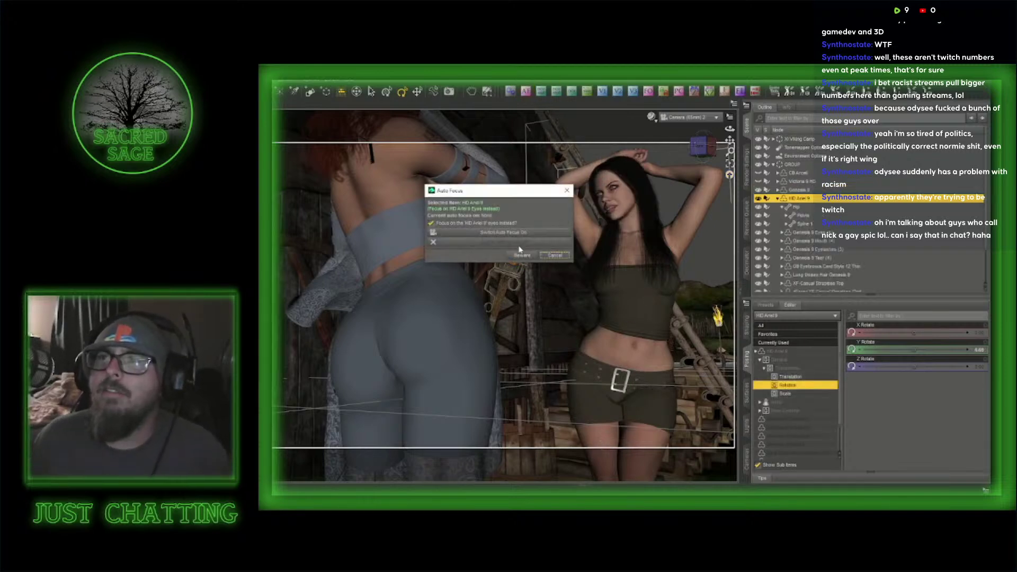
click(488, 233)
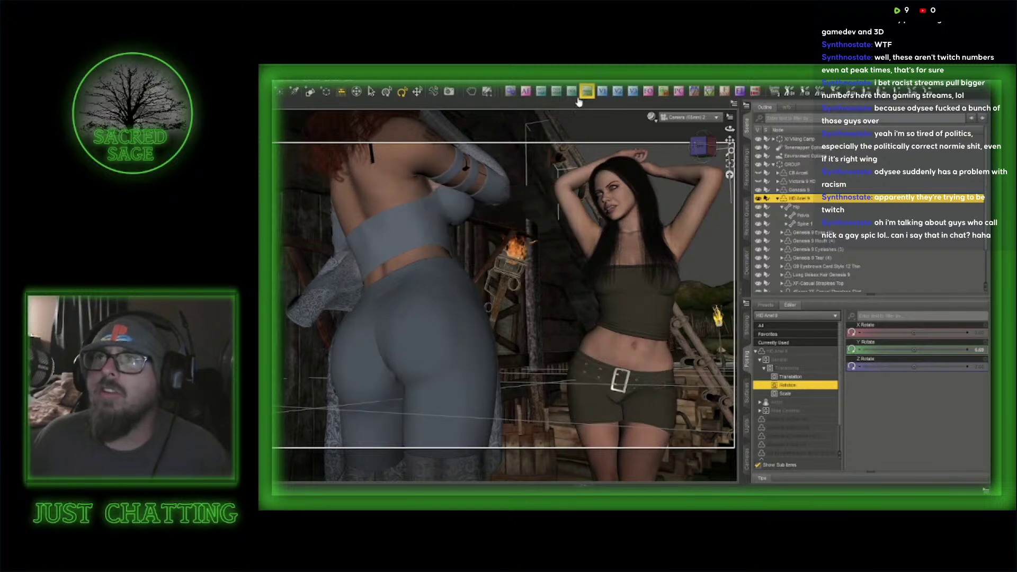
click(755, 91)
click(585, 247)
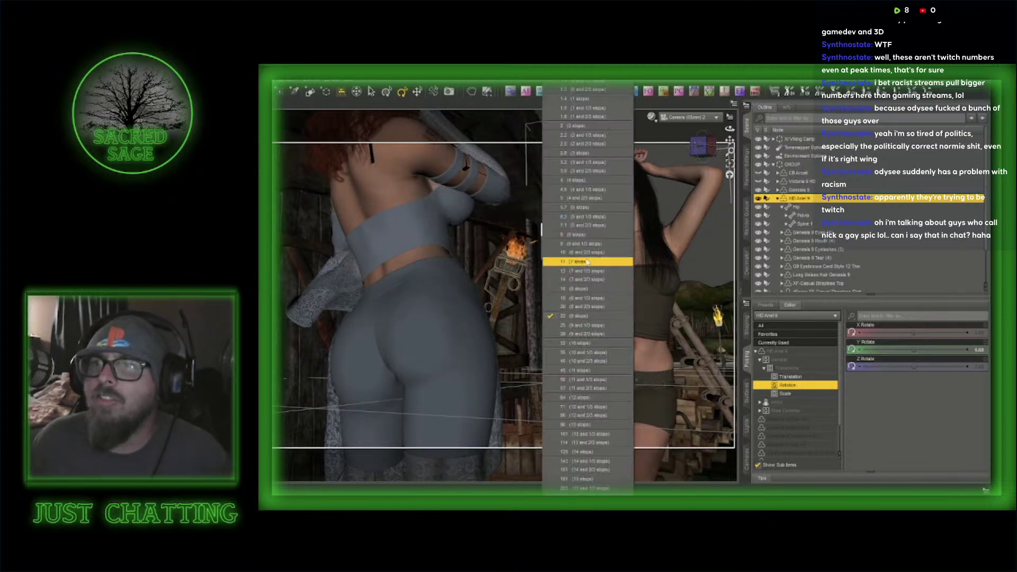
click(585, 379)
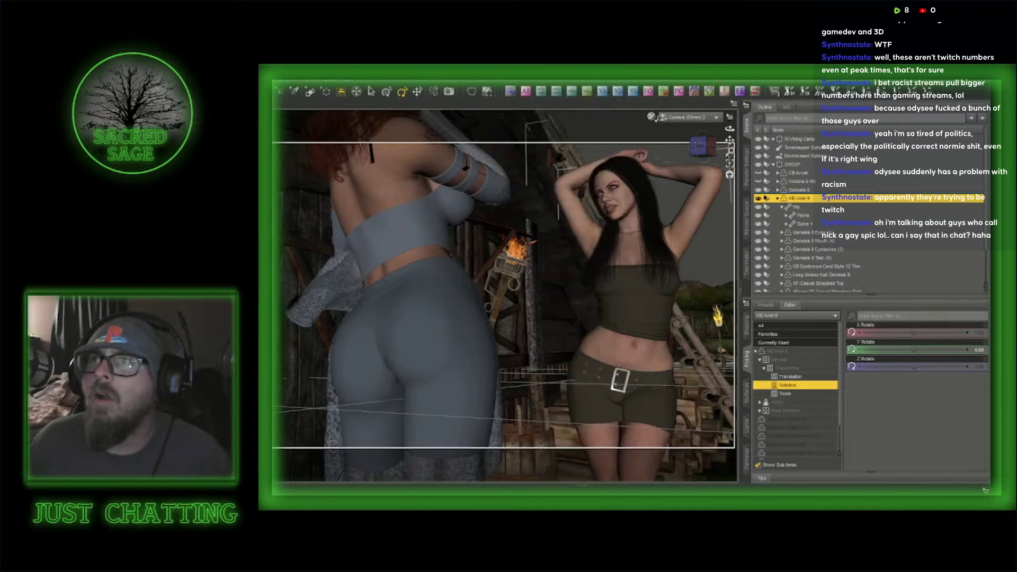
- Switch the viewport to Perspective View and frame the selected HD Ariel 9 figure
click(658, 117)
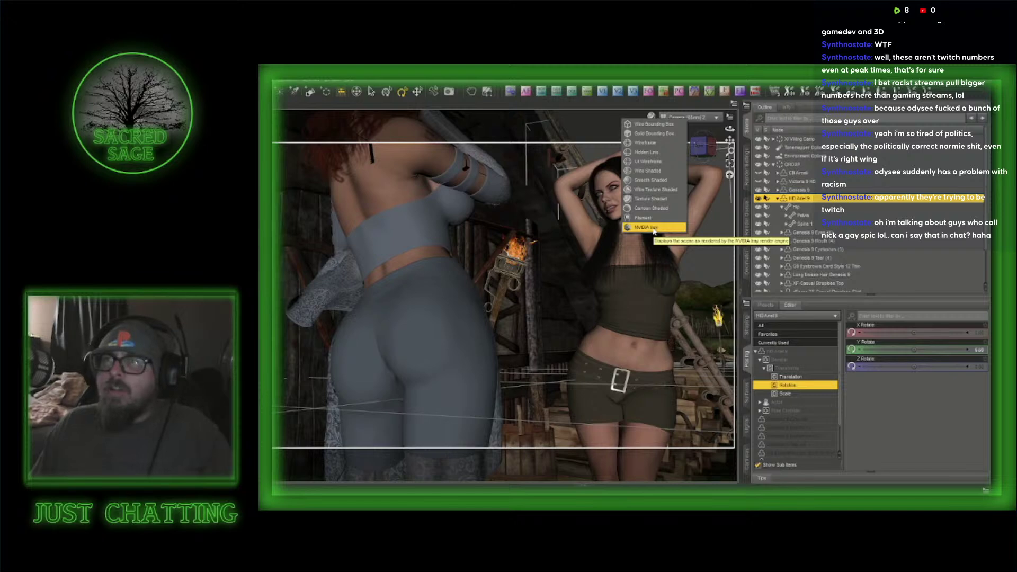
click(688, 118)
click(688, 117)
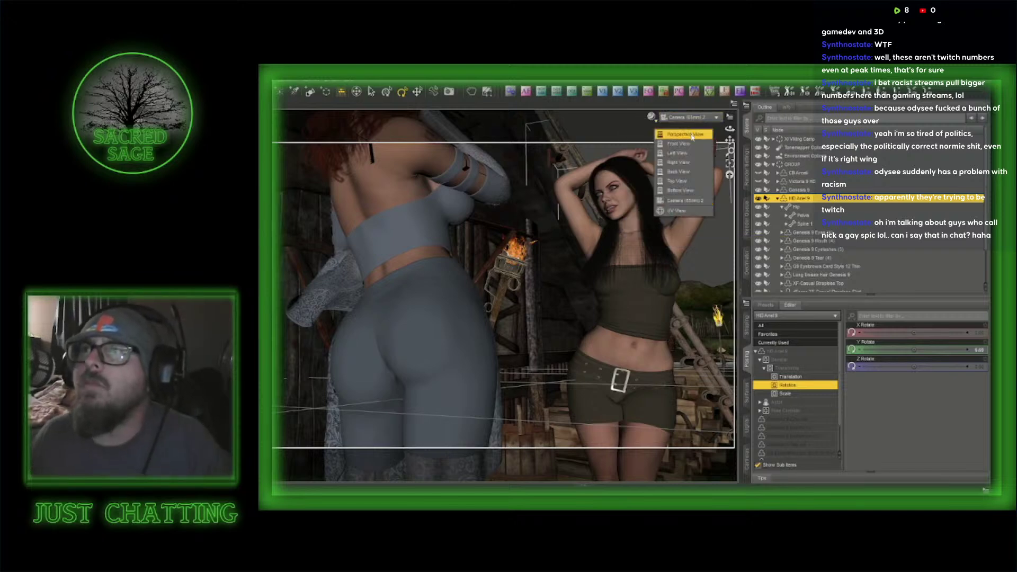
click(685, 134)
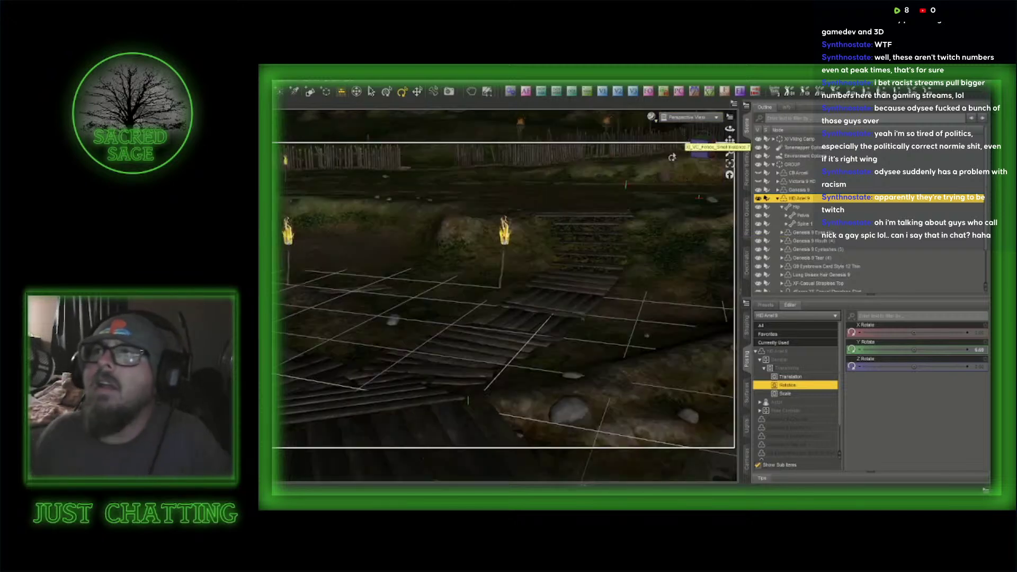
click(729, 164)
click(730, 164)
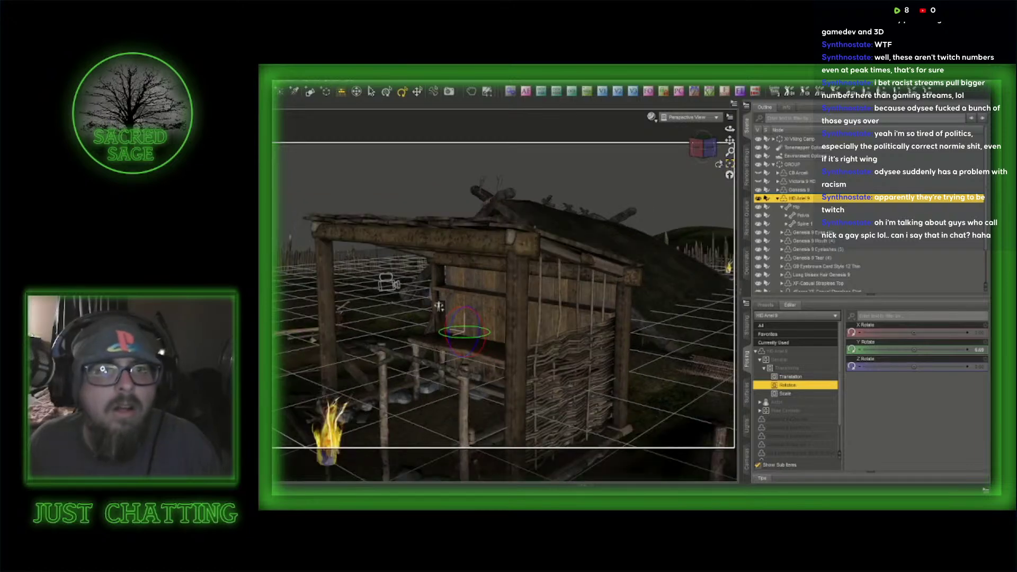
- Examine the dark-haired HD Ariel 9 figure's face and raised arms from up close in the perspective view
scroll(570, 201, up, 3)
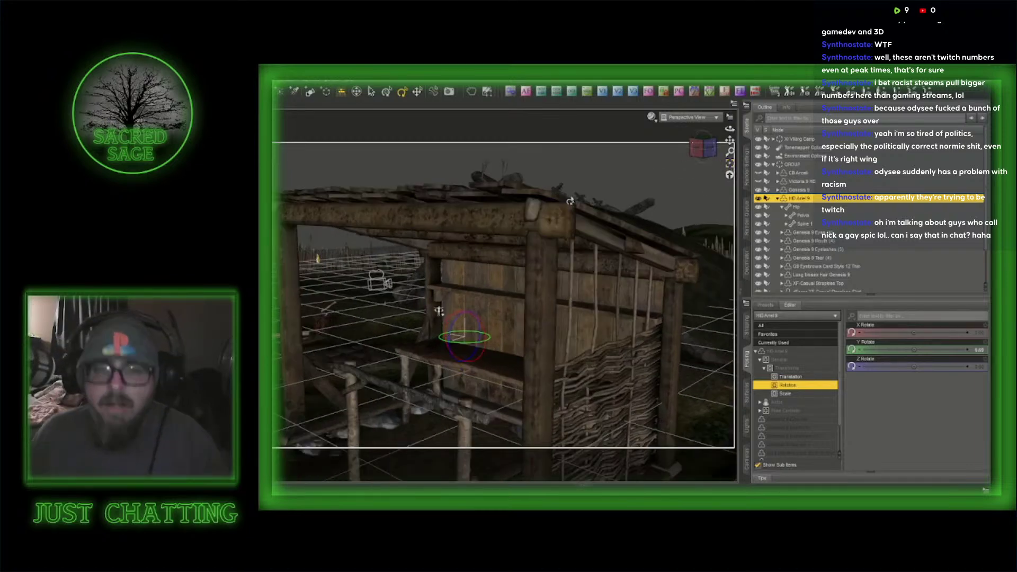
scroll(571, 202, up, 3)
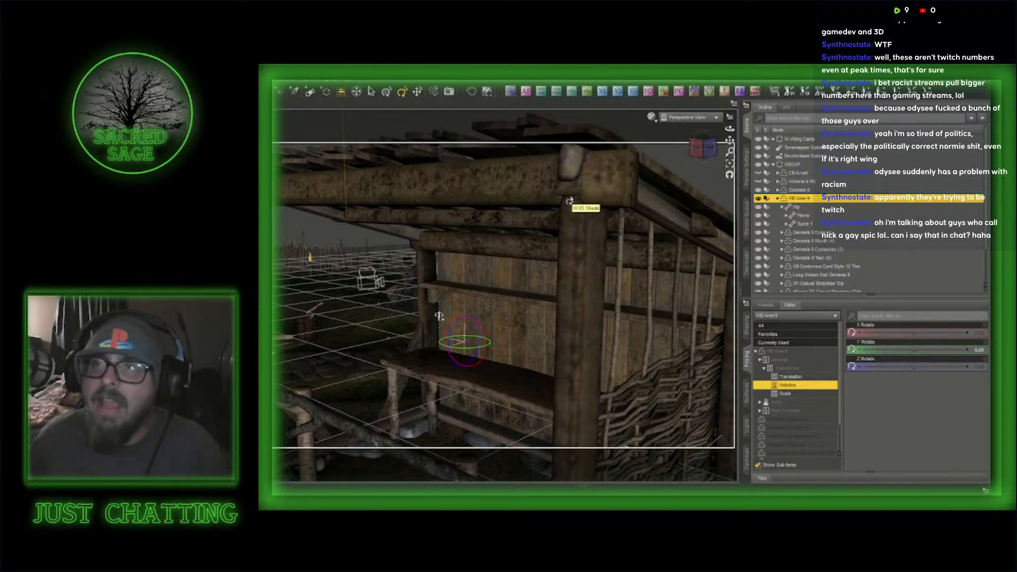
key(a)
key(w)
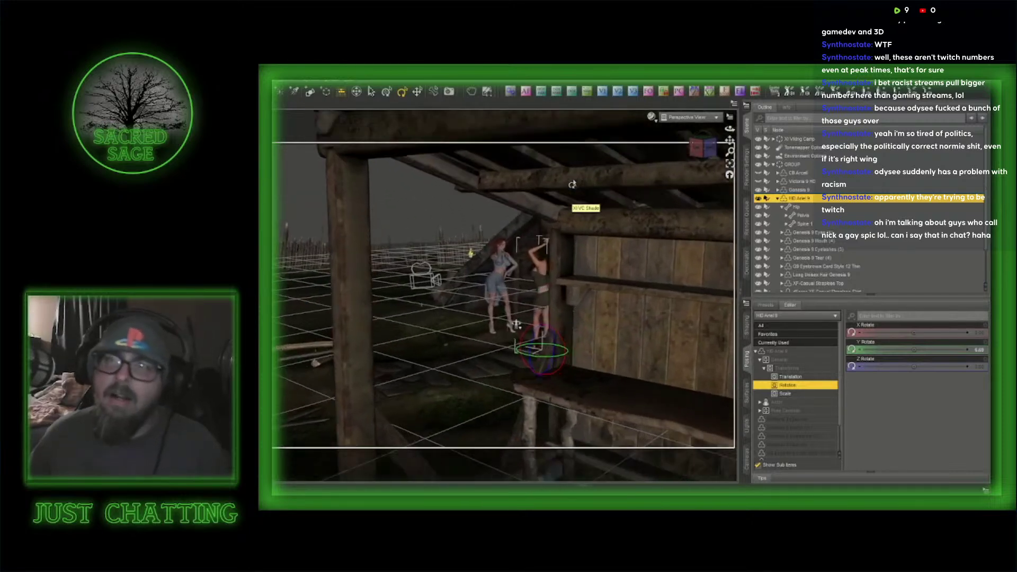
key(w)
key(a)
key(w)
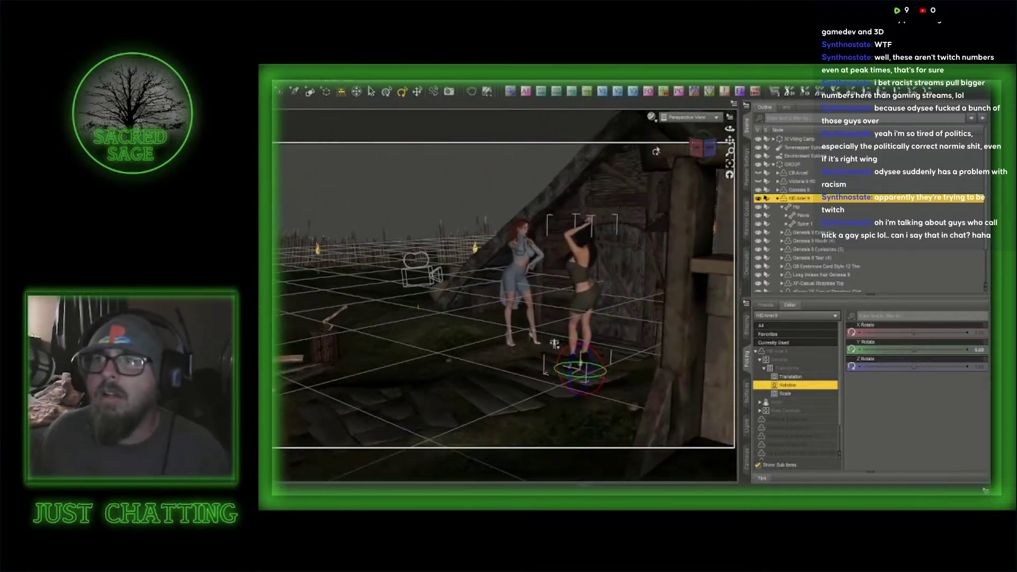
key(w)
drag(730, 129, 694, 151)
key(a)
key(w)
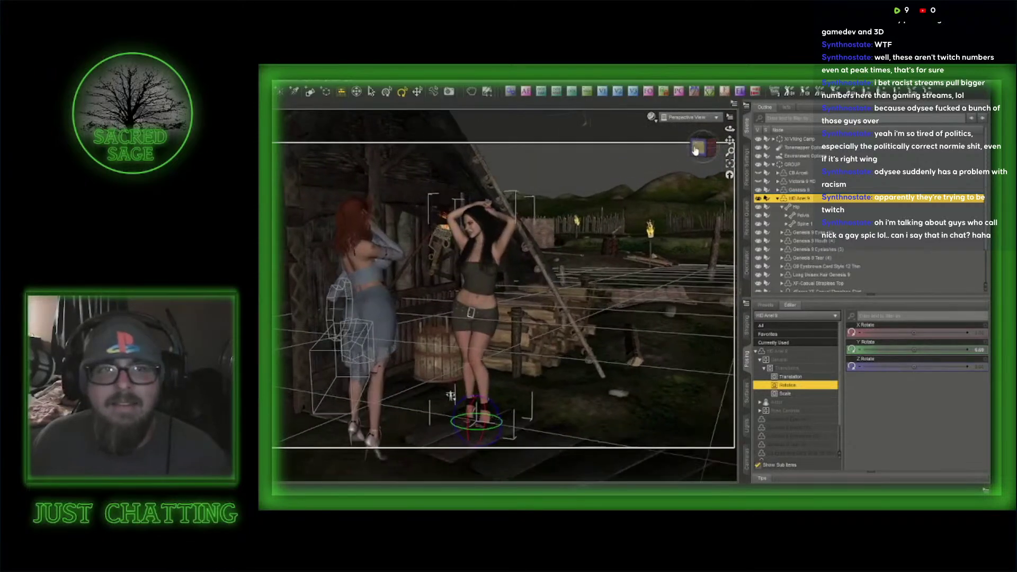
key(w)
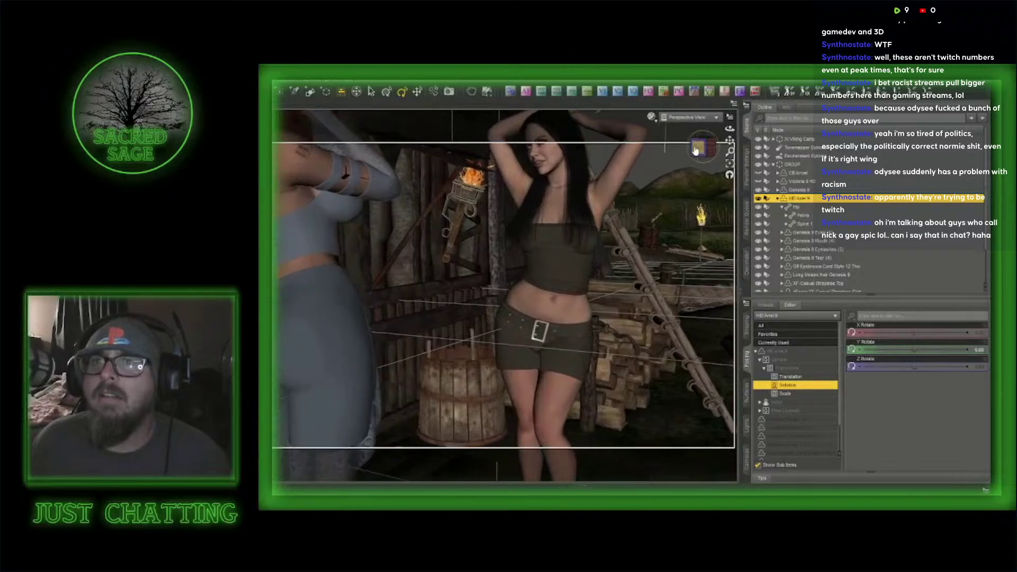
key(w)
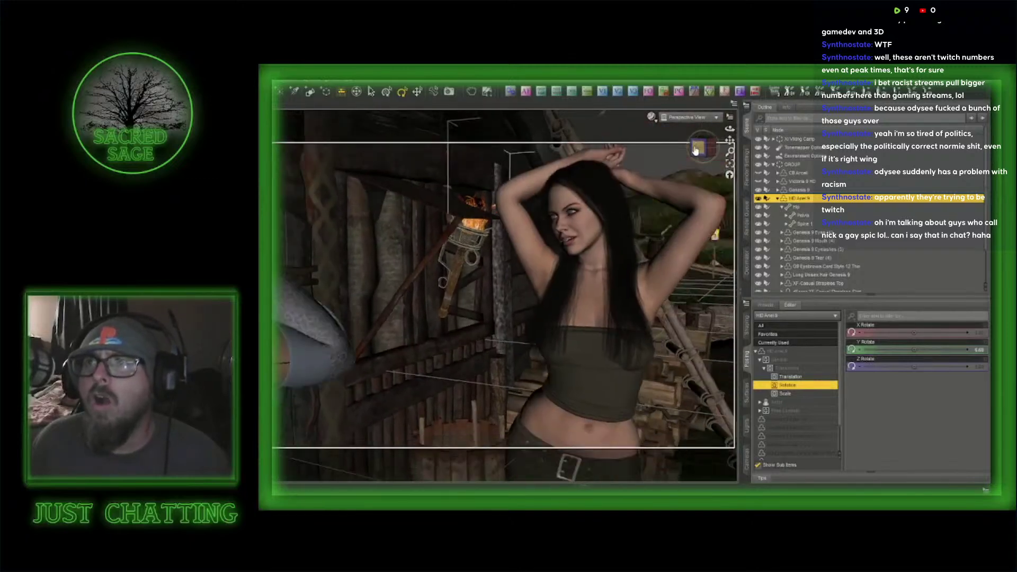
key(s)
key(d)
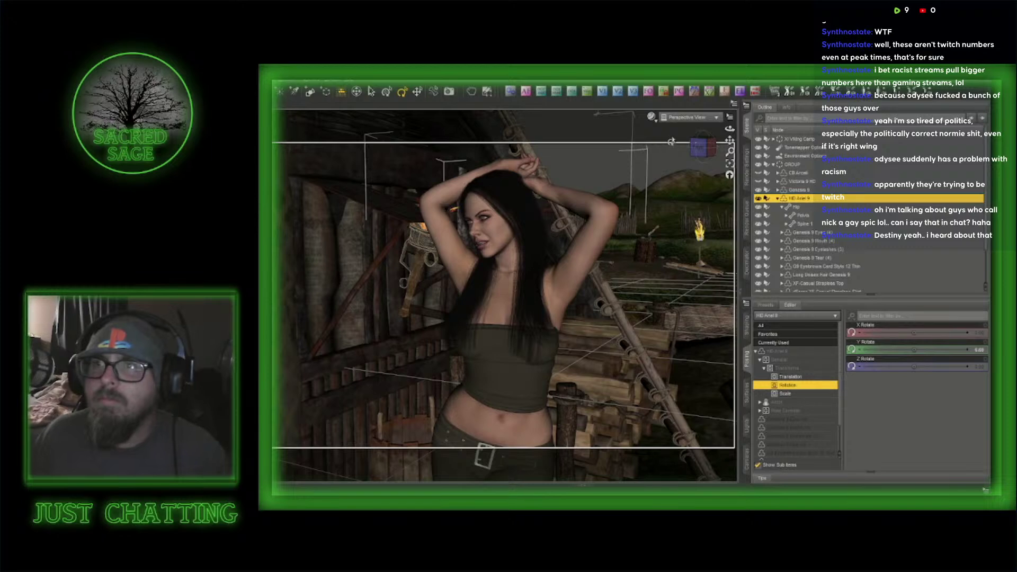
scroll(615, 159, up, 5)
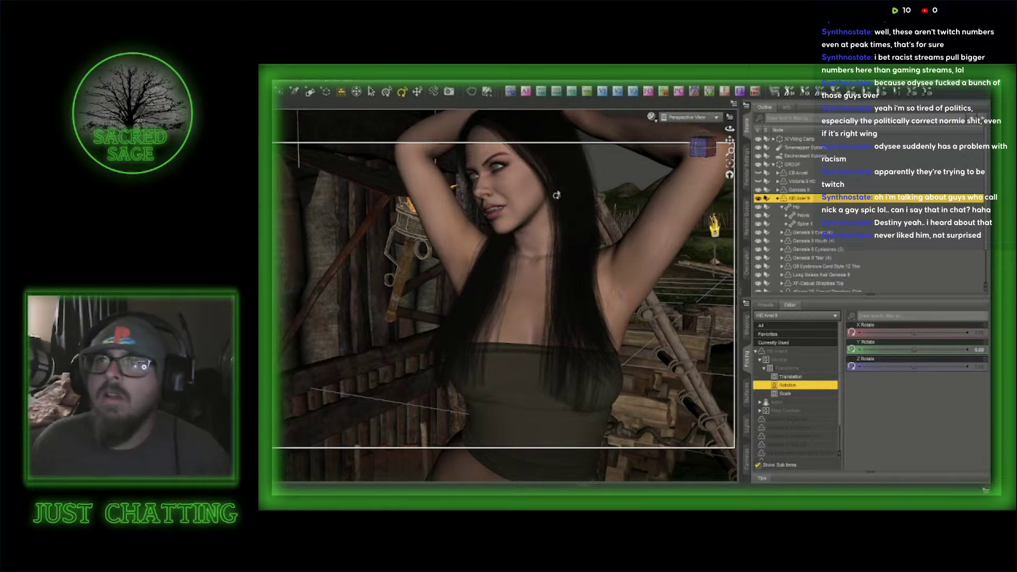
drag(709, 148, 804, 219)
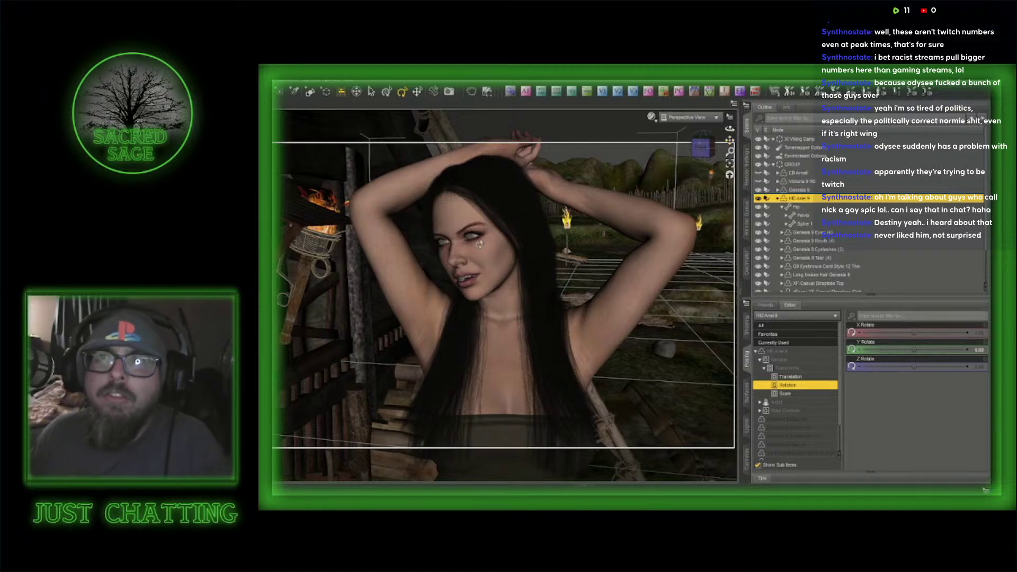
- Among HD Ariel 9's currently used pose controls, lower the Flirting expression to about 22%
click(486, 259)
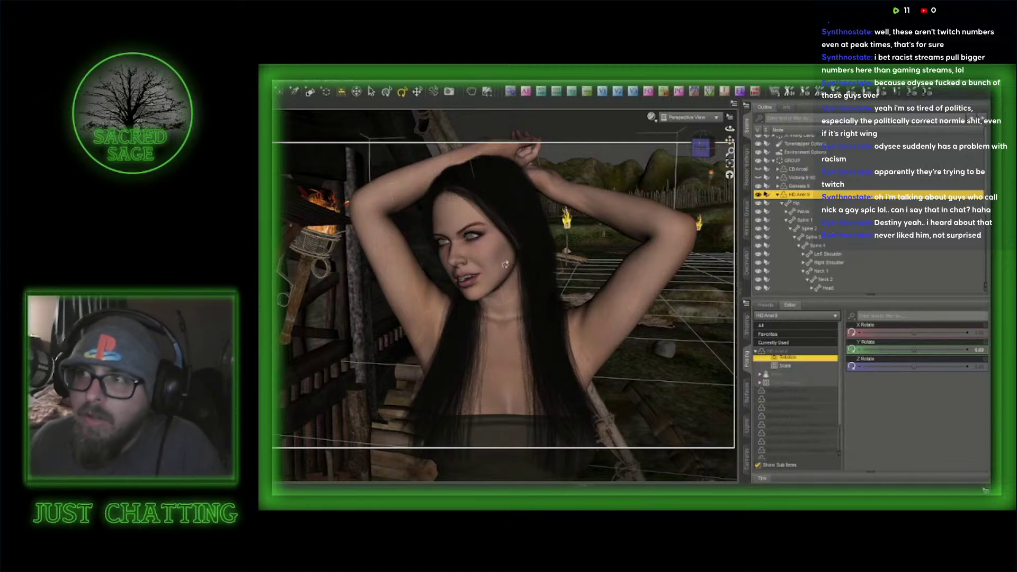
click(783, 343)
scroll(912, 429, down, 1)
scroll(912, 425, down, 5)
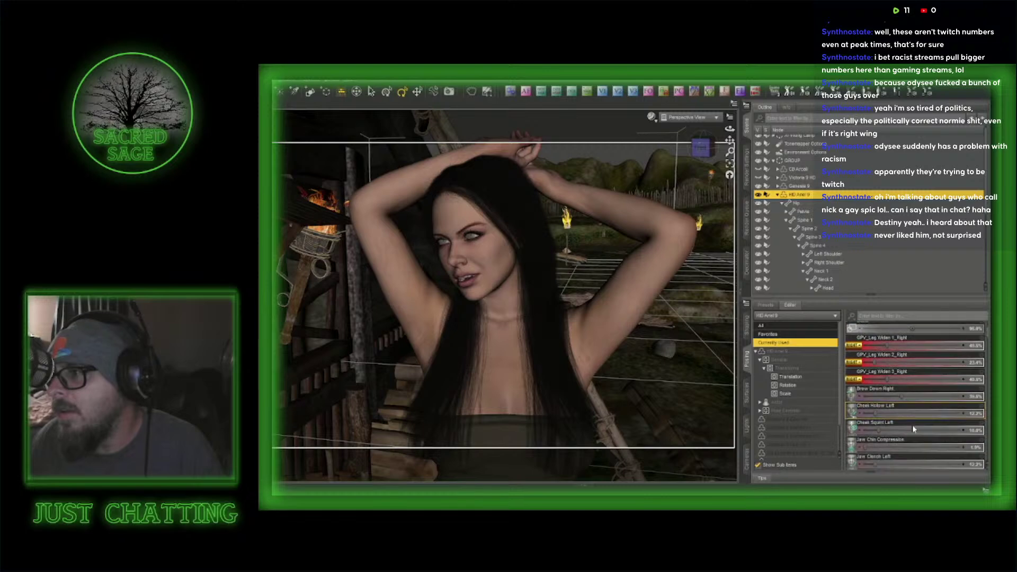
mouse_move(904, 417)
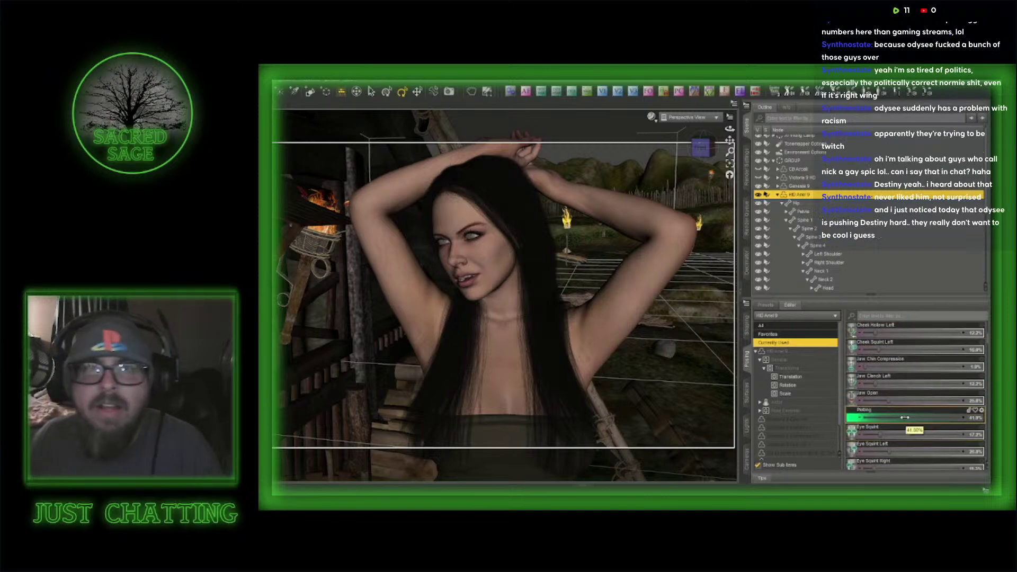
drag(905, 417, 886, 418)
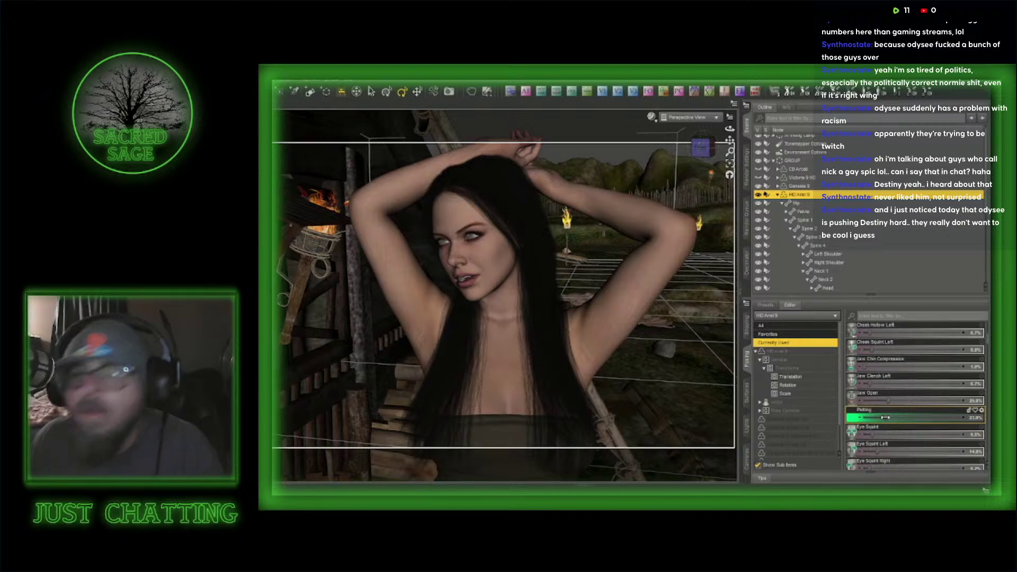
mouse_move(885, 418)
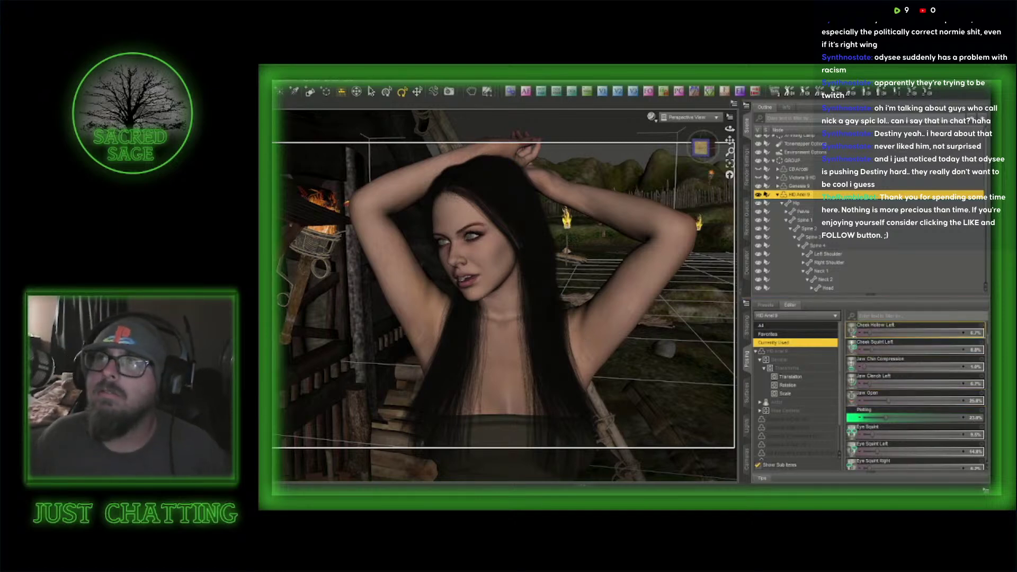
- Search all of HD Ariel 9's pose controls for "smile" and set the Emotions-Smile Happy-Victoria 9 expression to about 60%
mouse_move(702, 149)
mouse_down()
mouse_move(684, 148)
mouse_move(715, 153)
mouse_up()
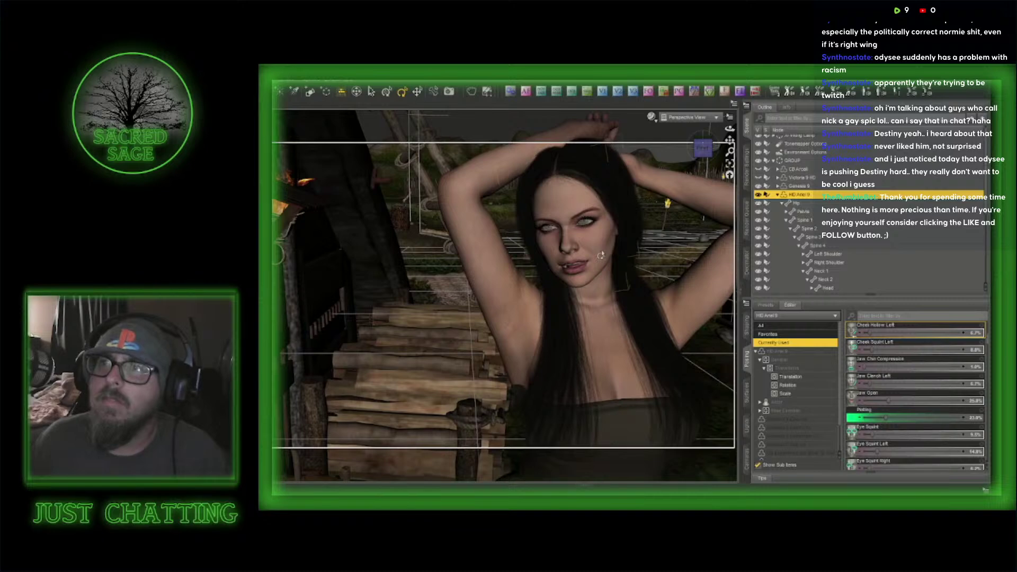
click(892, 316)
text(smile)
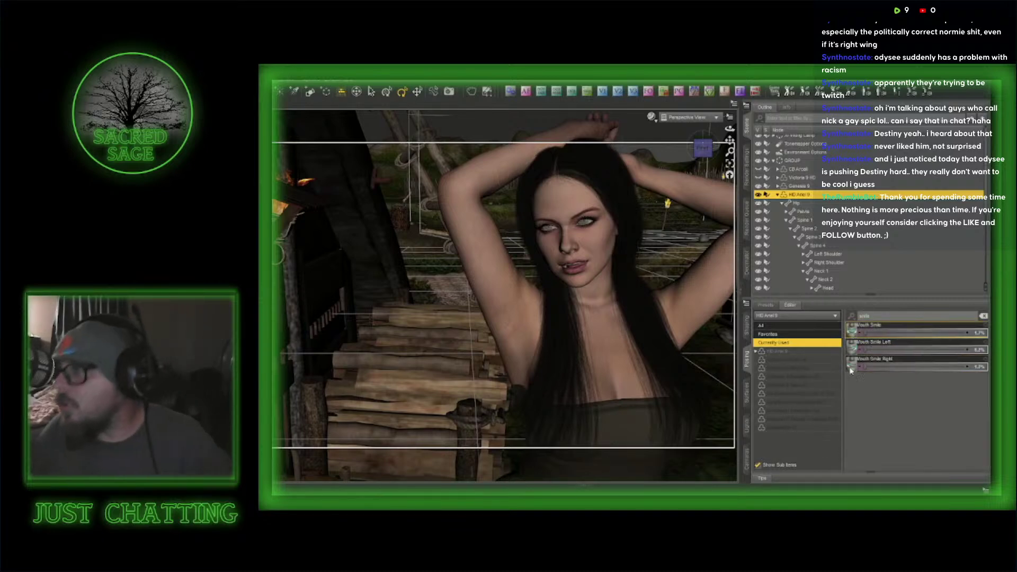
click(787, 352)
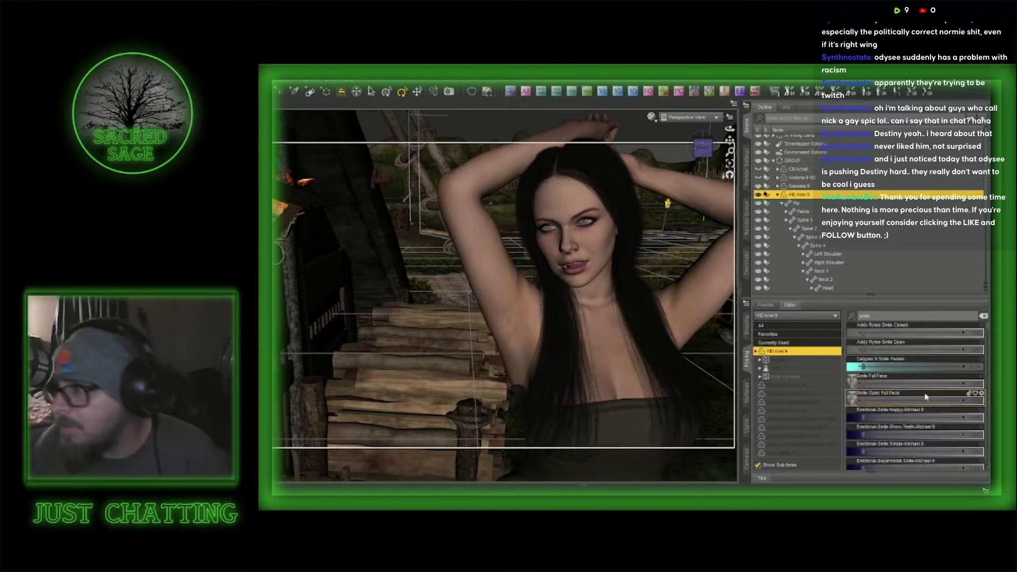
scroll(898, 398, down, 4)
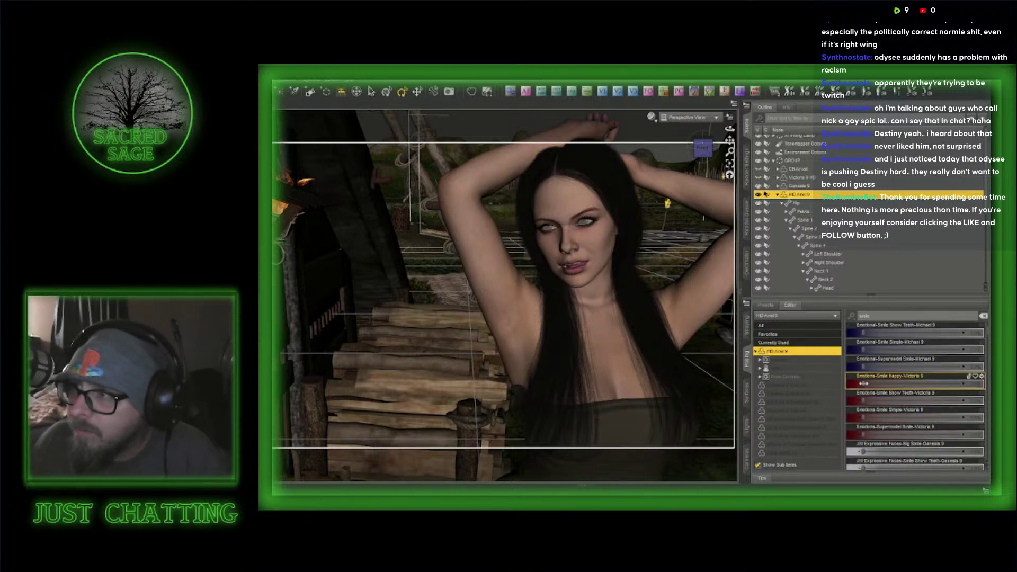
drag(869, 383, 922, 380)
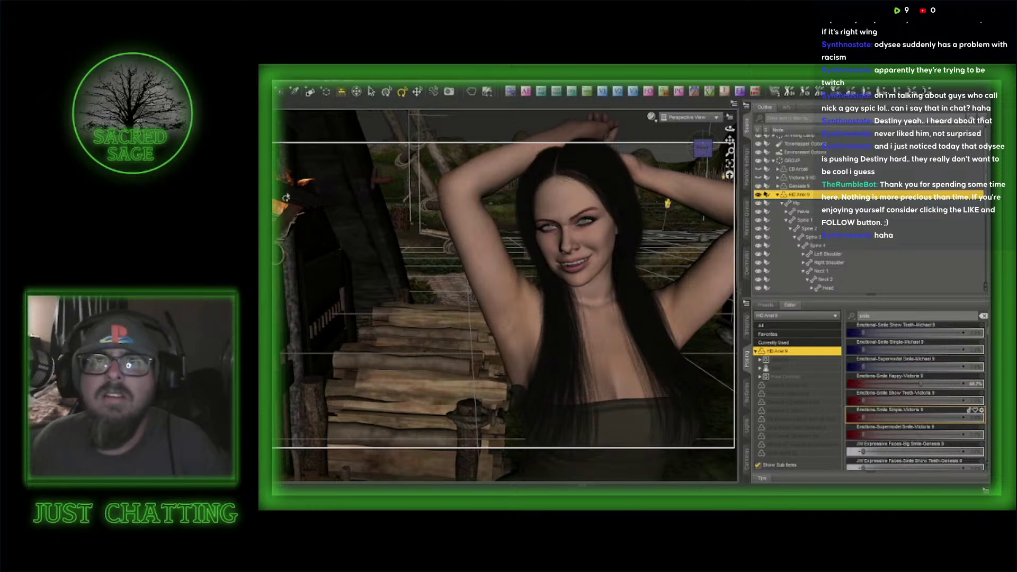
- Return the viewport to the scene camera and preview the shot in NVIDIA Iray
click(273, 177)
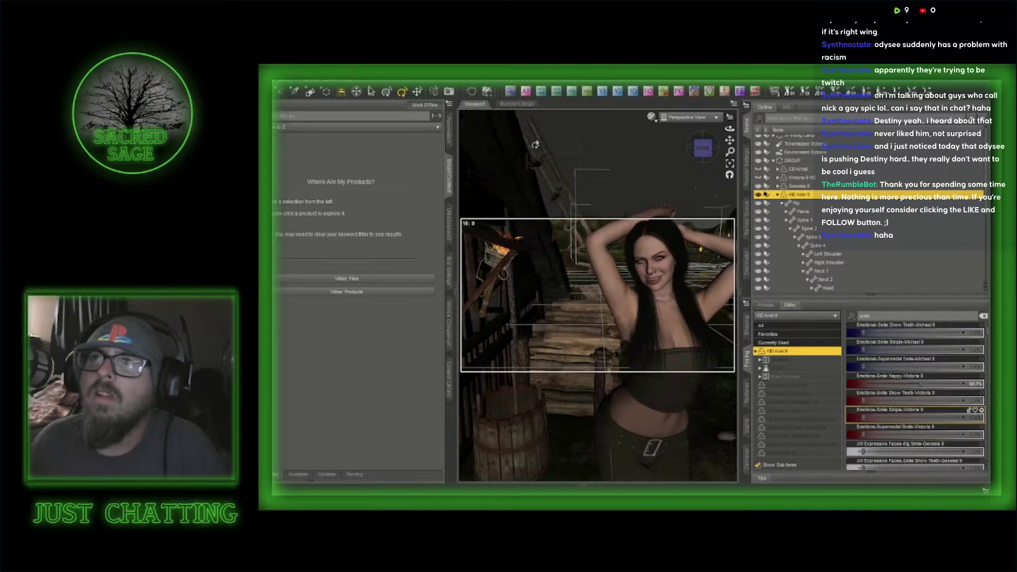
click(684, 117)
click(682, 187)
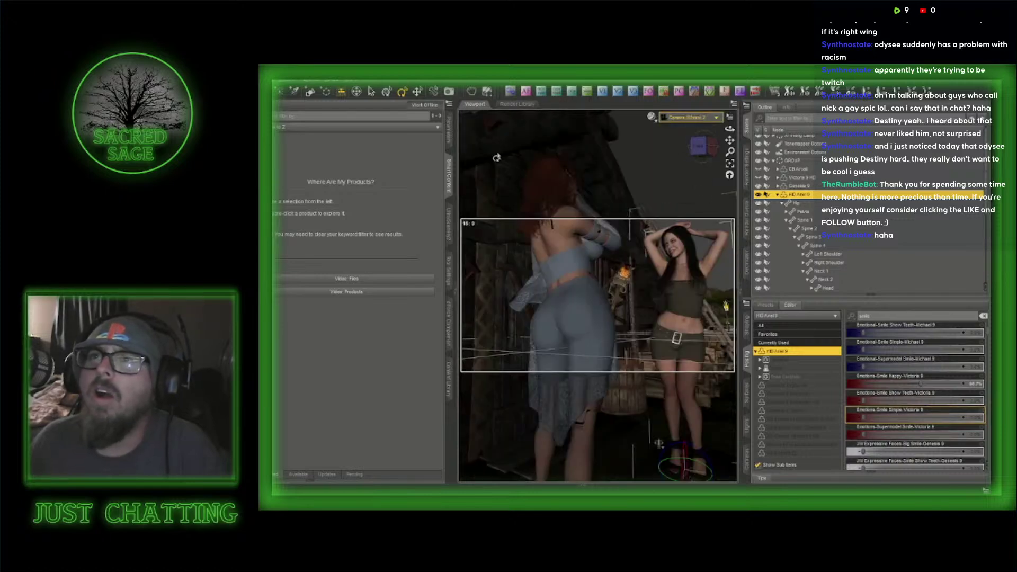
click(448, 176)
click(652, 120)
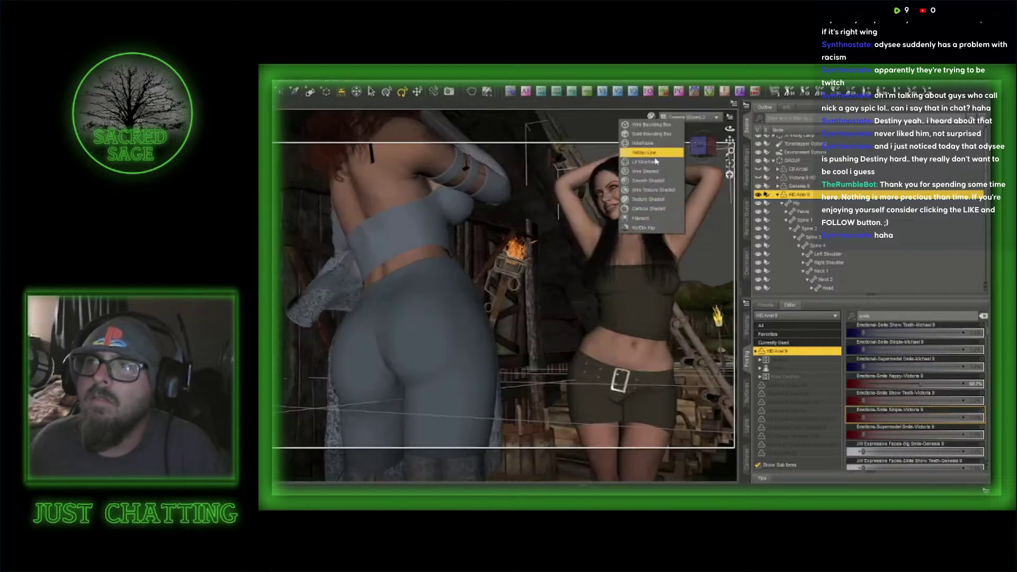
click(667, 227)
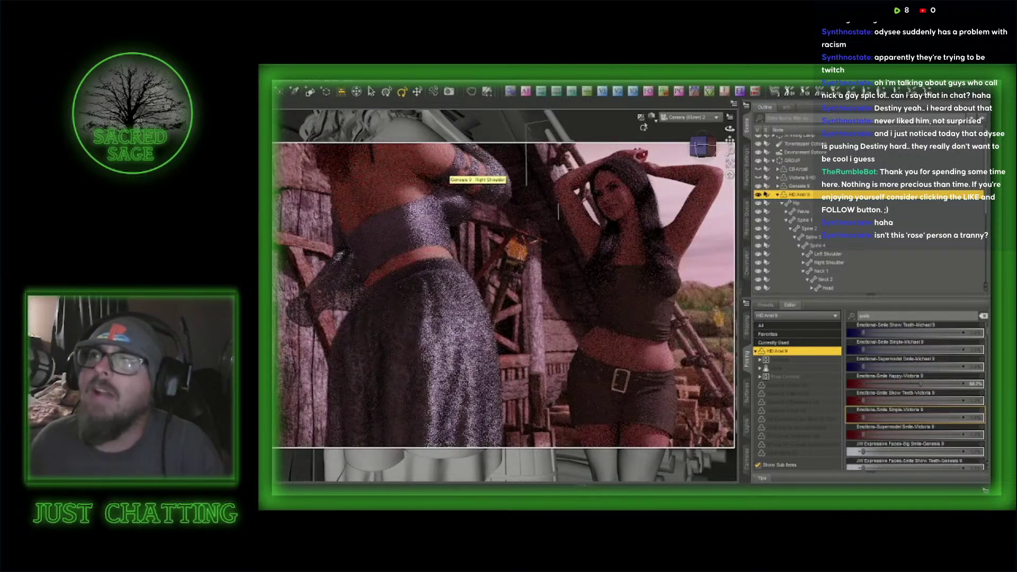
- Set the Environment render setting Dome Rotation to 30 and switch the viewport to Texture Shaded
click(746, 172)
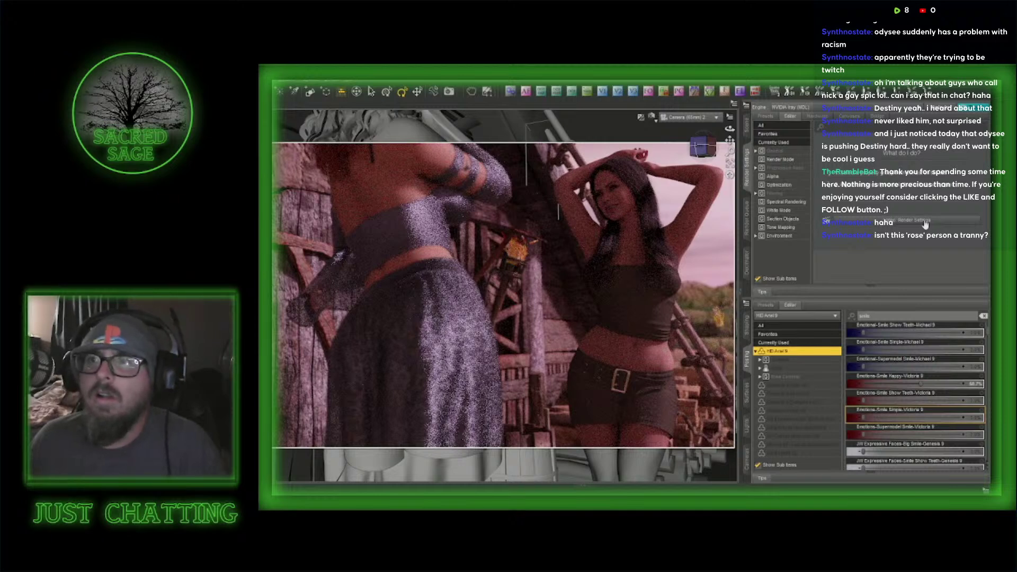
click(780, 236)
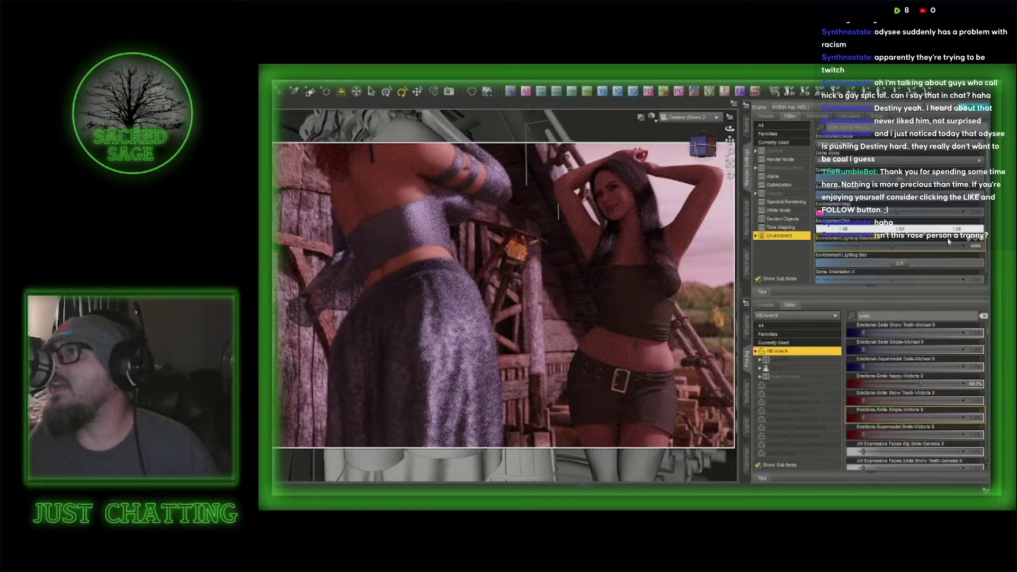
scroll(950, 241, down, 5)
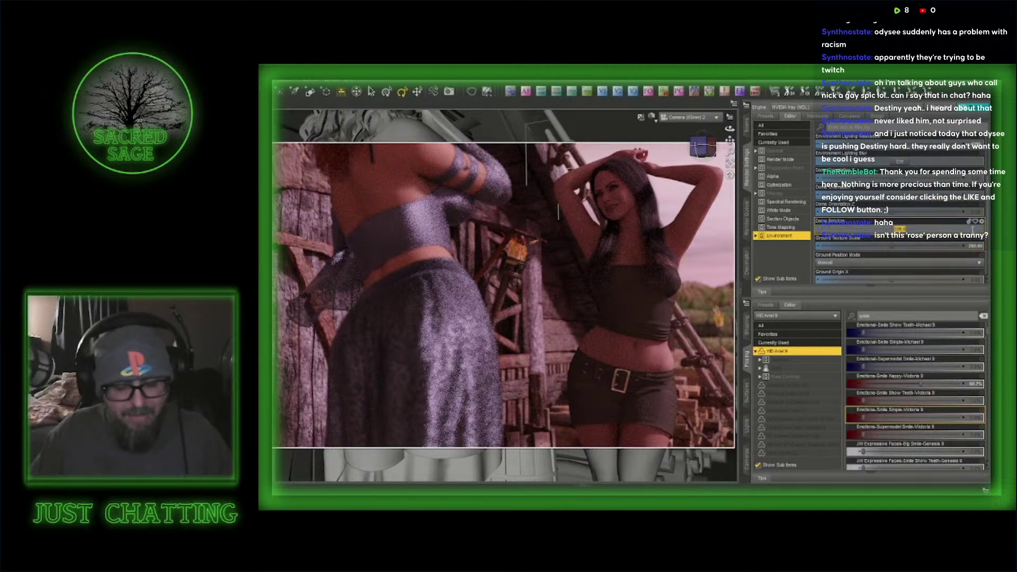
text(20)
key(Return)
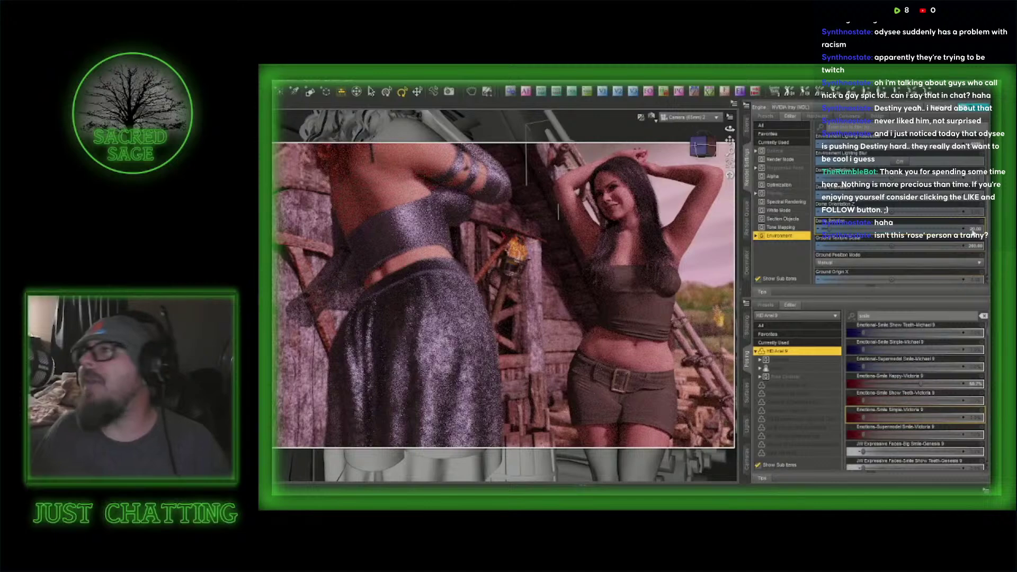
text(30)
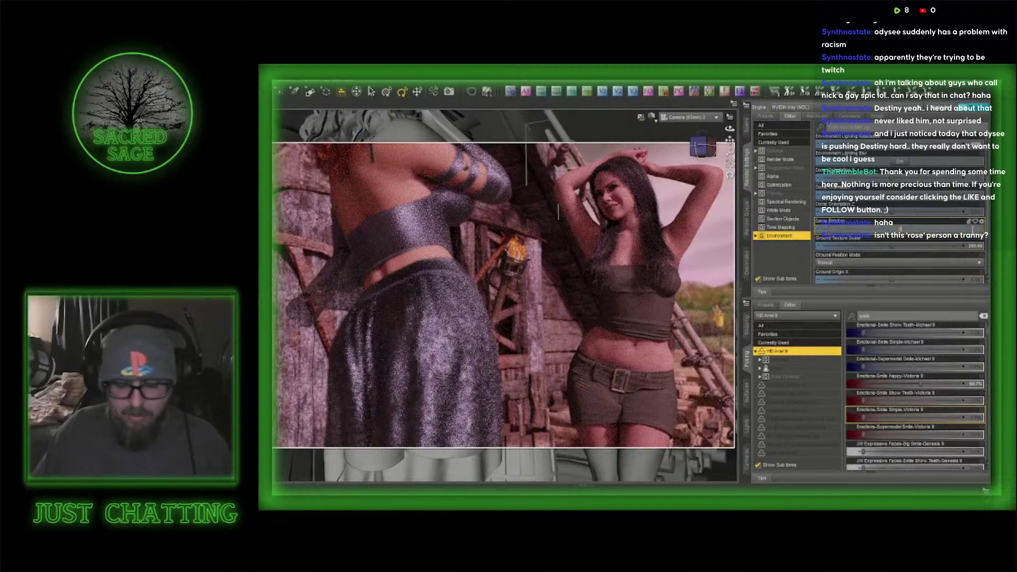
key(Return)
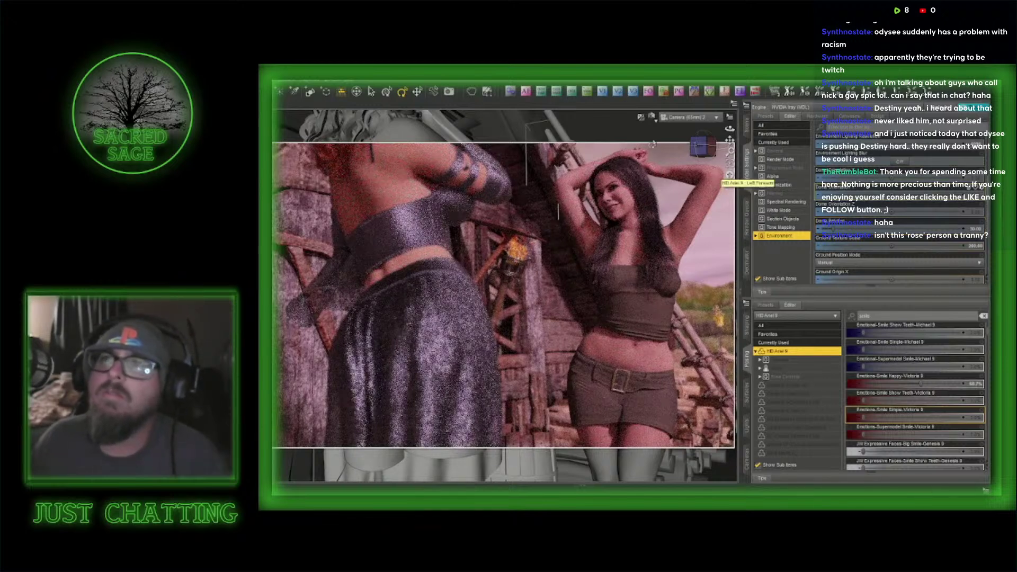
click(652, 118)
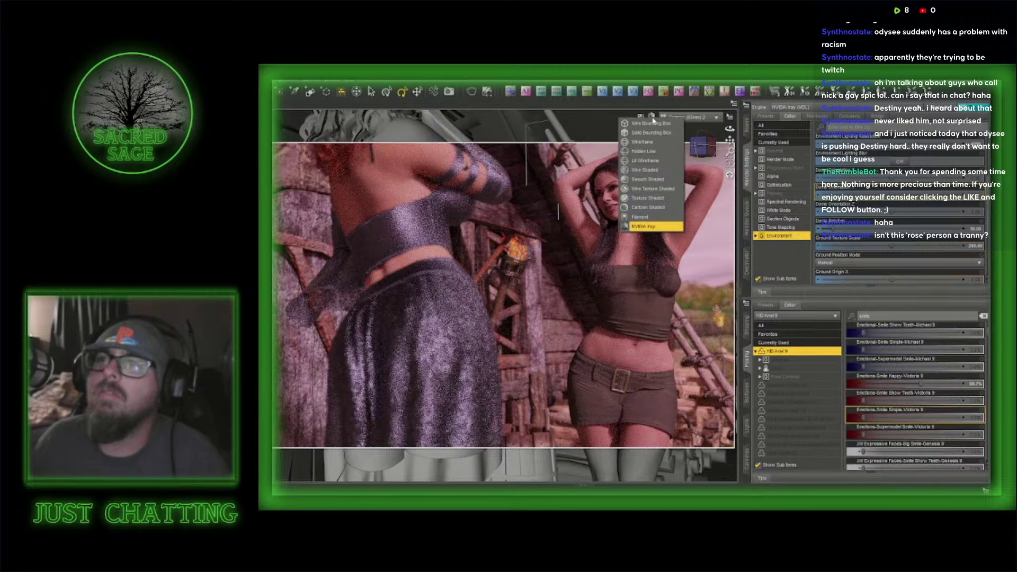
click(646, 198)
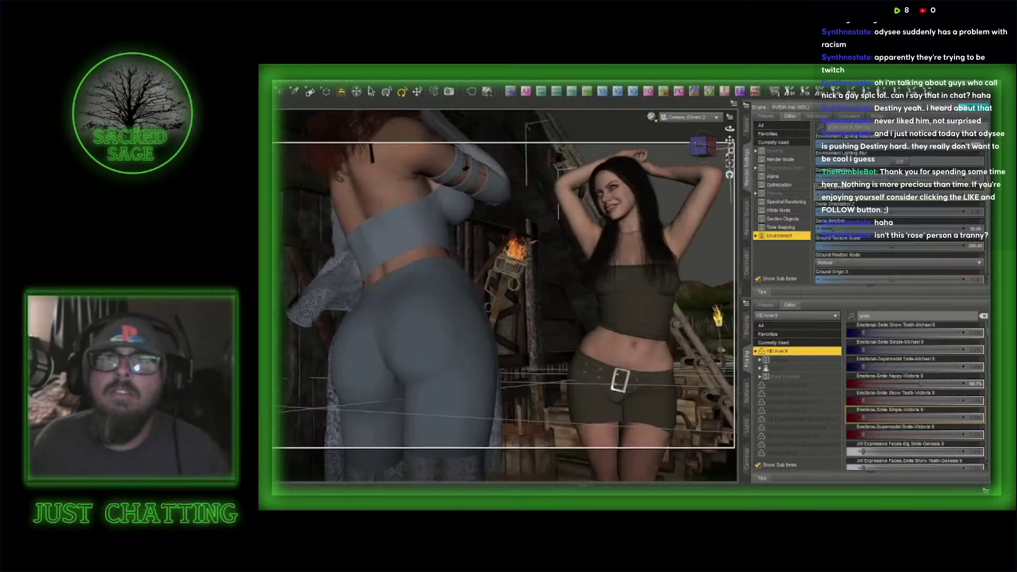
click(303, 139)
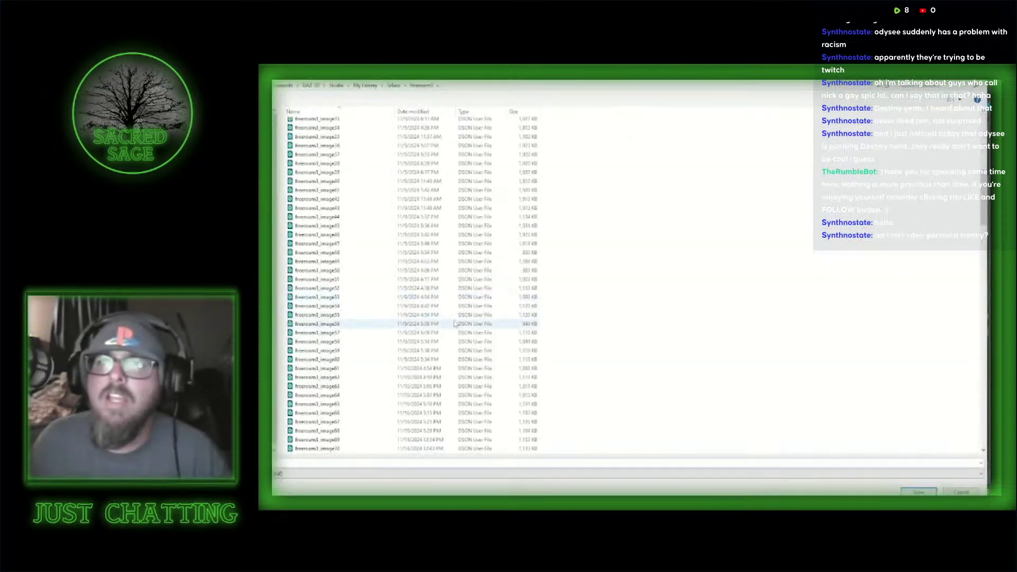
scroll(372, 406, down, 8)
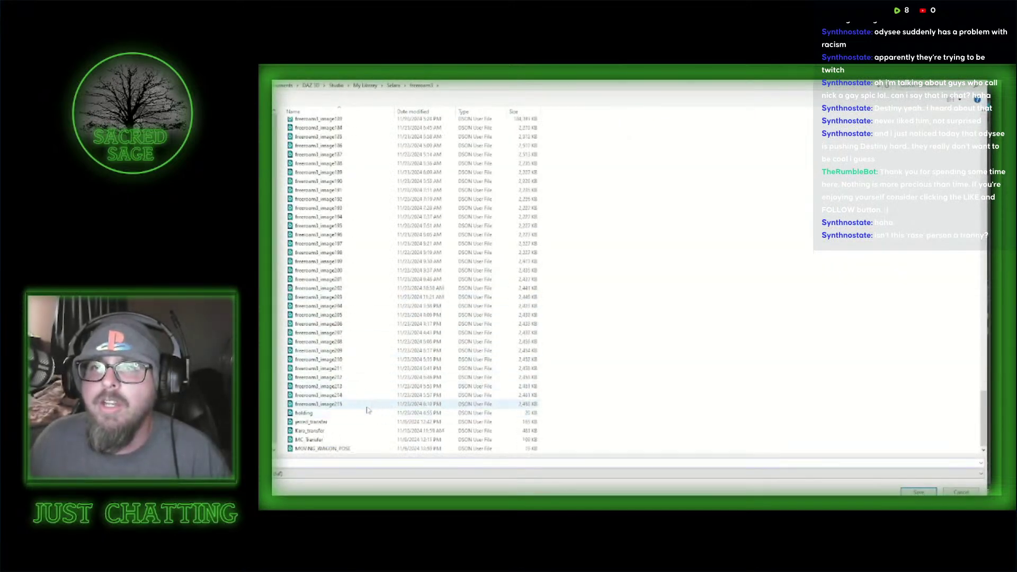
click(291, 464)
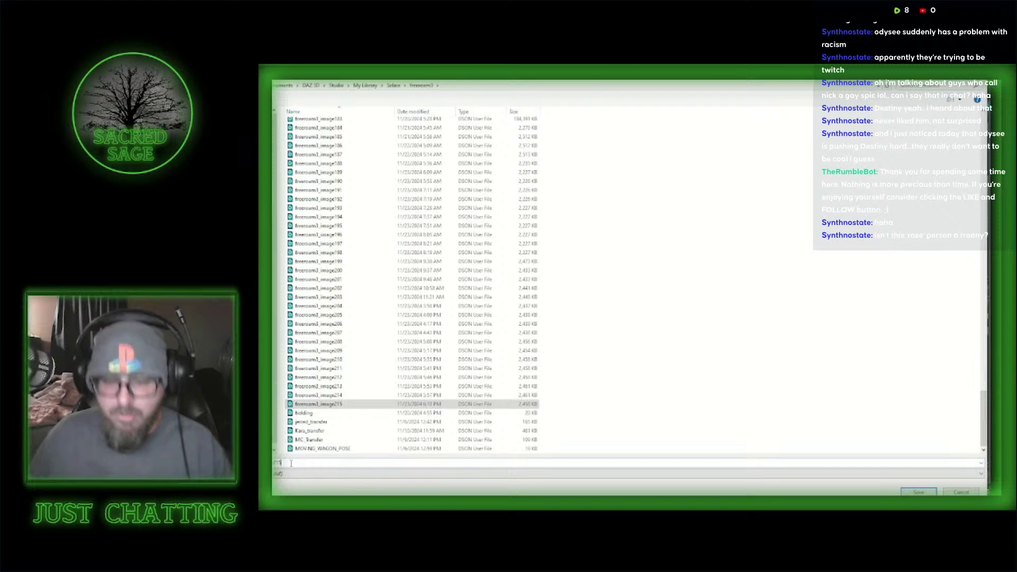
key(BackSpace)
text(6)
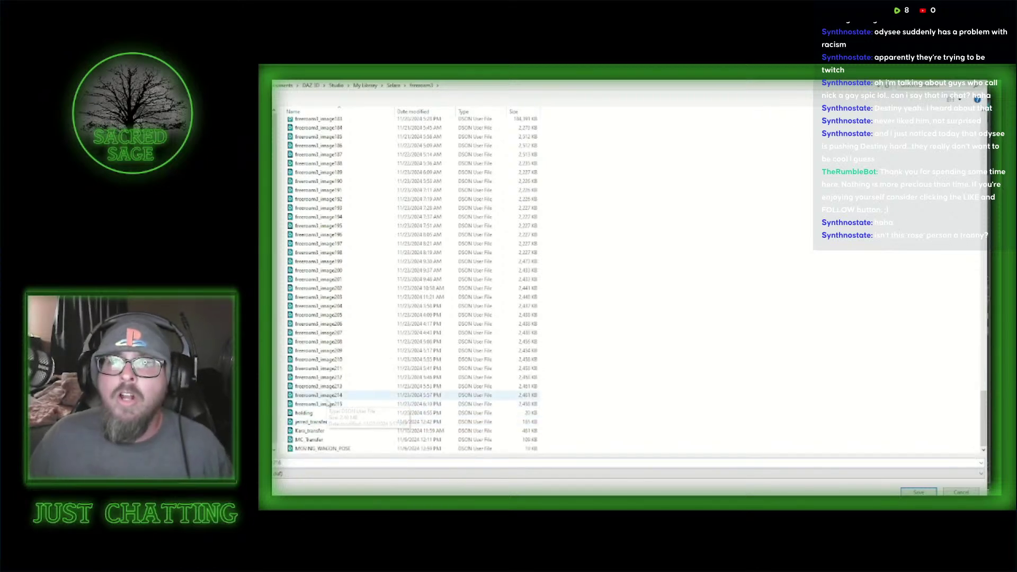
click(323, 404)
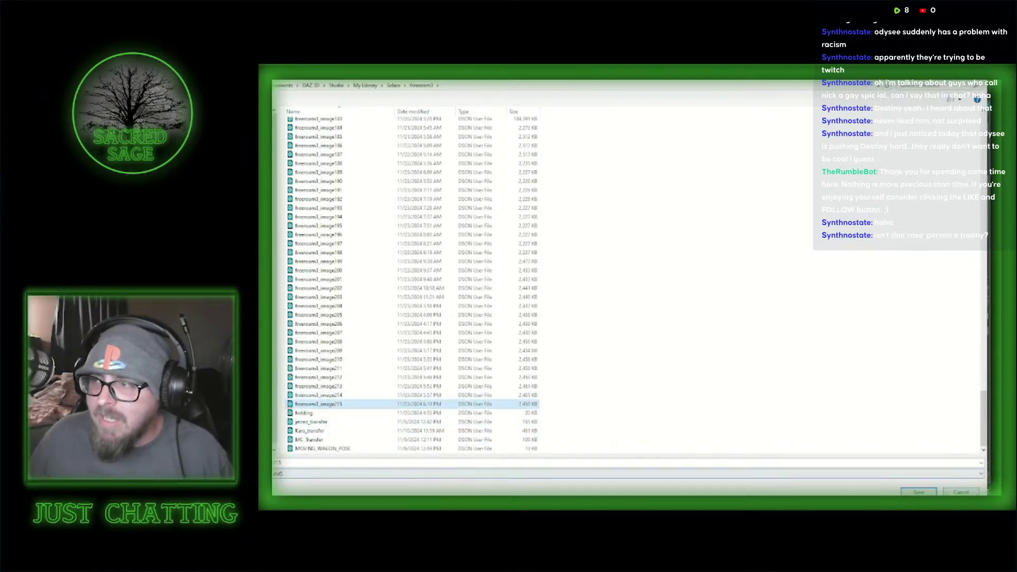
click(960, 492)
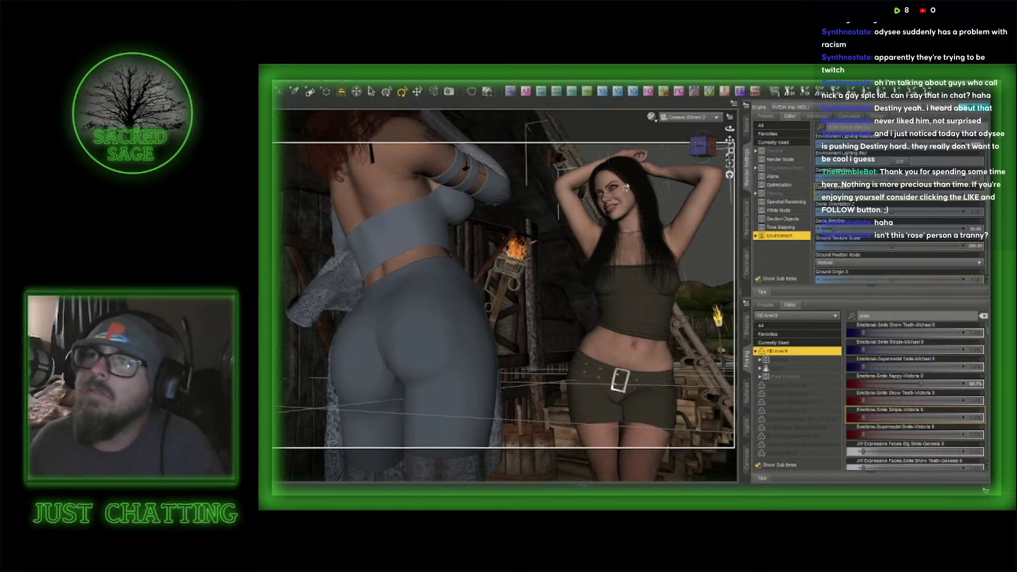
- In a perspective close-up, reset HD Ariel 9's Emotions-Smile Happy-Victoria 9 to zero and set JW Expressive Faces-Relaxed-Genesis 9 to about 80%
click(683, 118)
click(683, 128)
scroll(684, 165, up, 2)
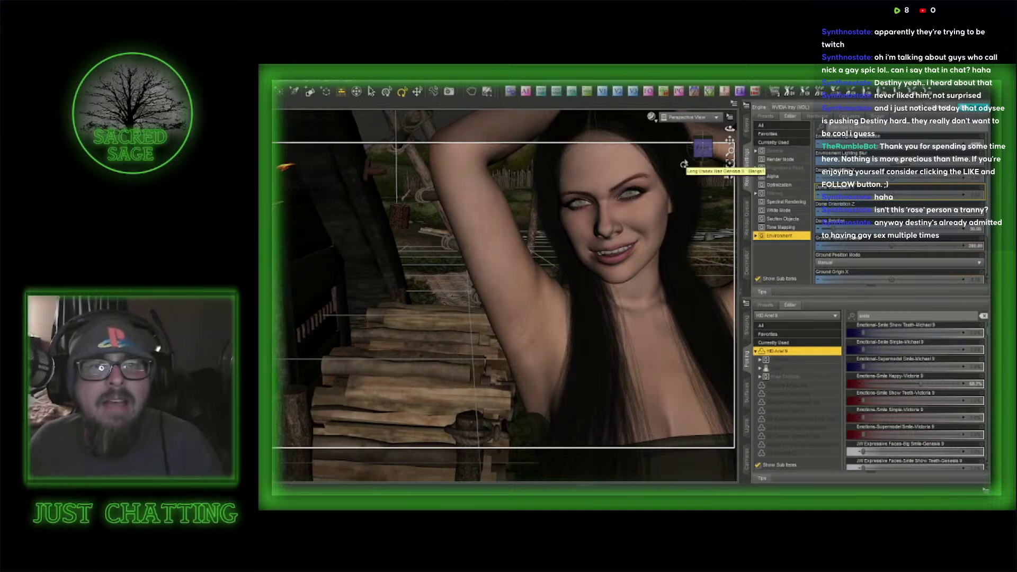
drag(703, 148, 729, 139)
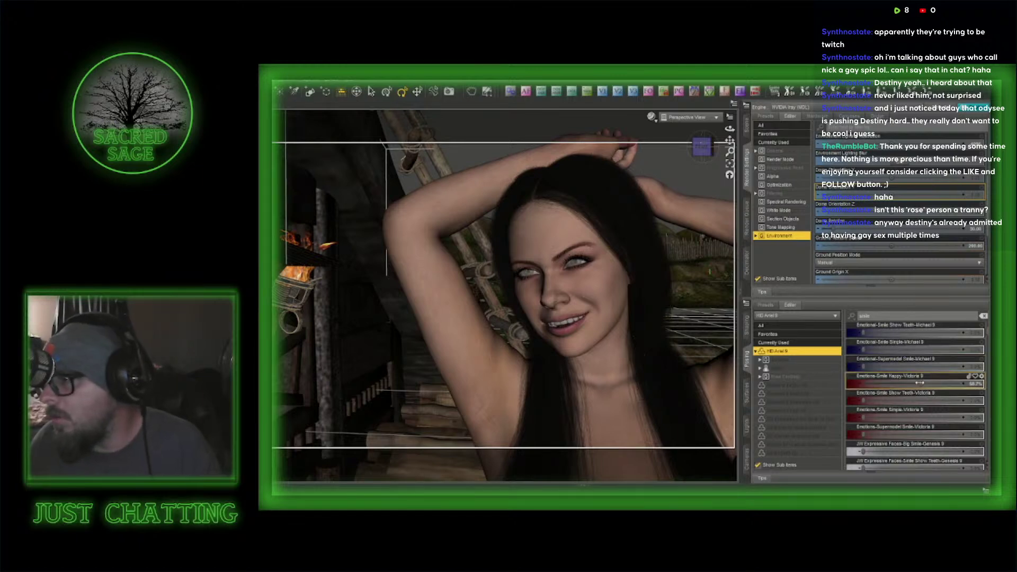
drag(919, 383, 857, 382)
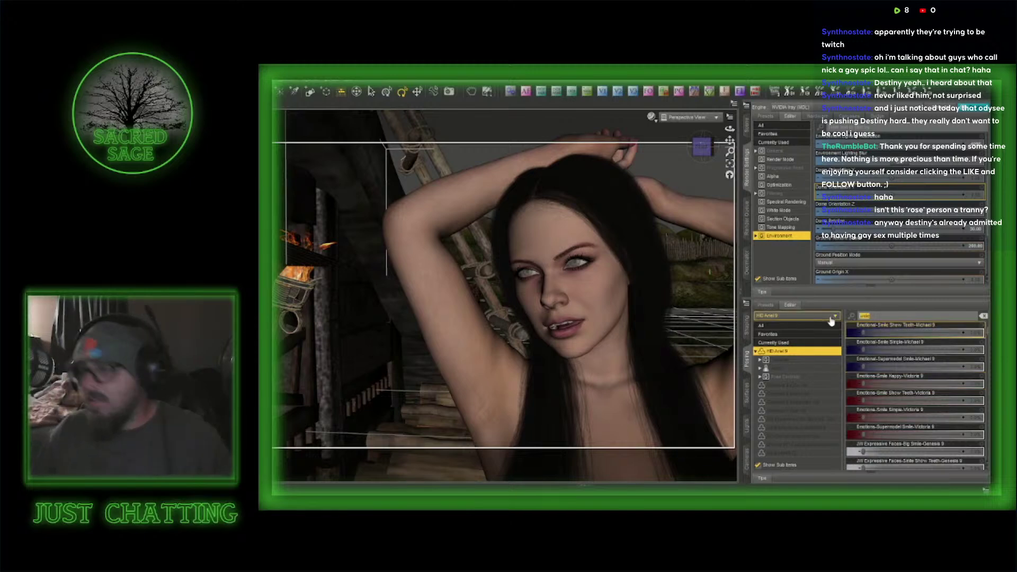
text(relax)
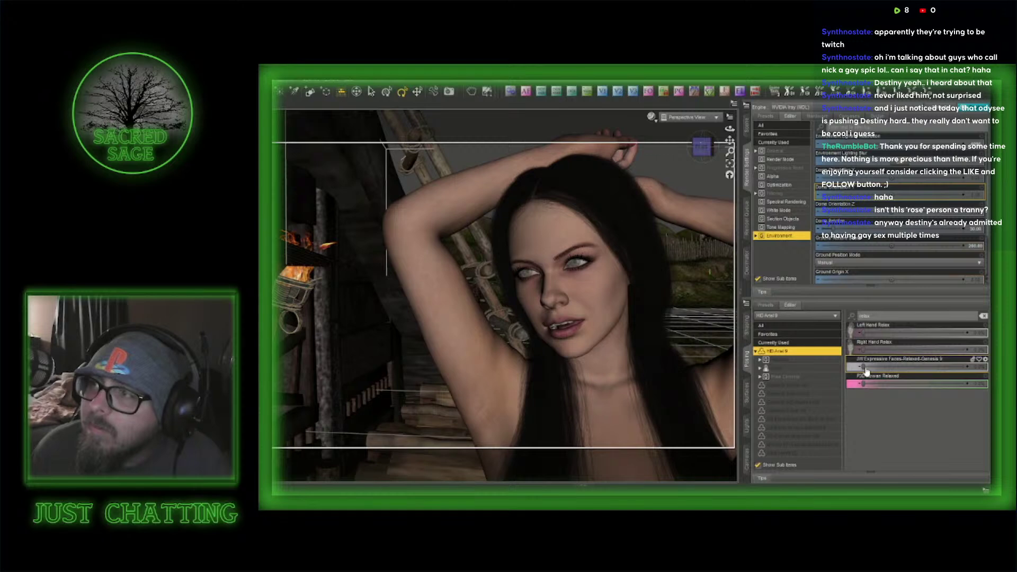
drag(862, 366, 948, 365)
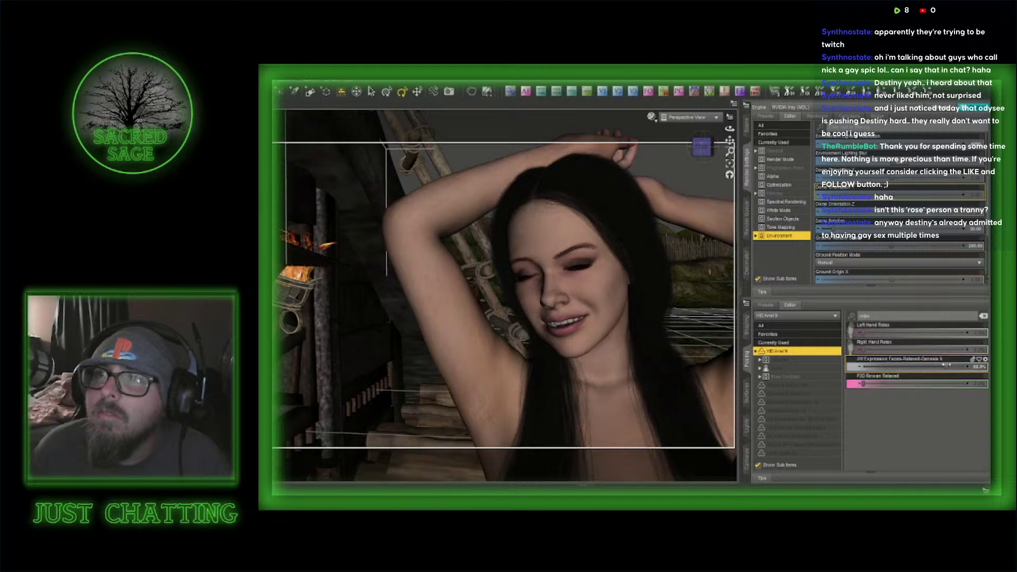
- Return the viewport to the scene camera and save the scene
click(690, 121)
click(691, 196)
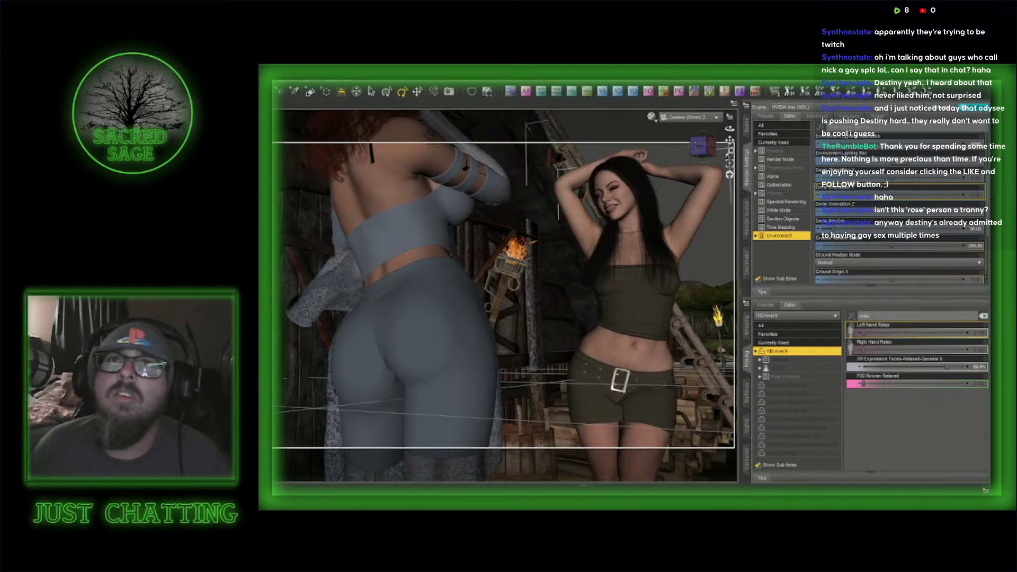
key(ctrl+s)
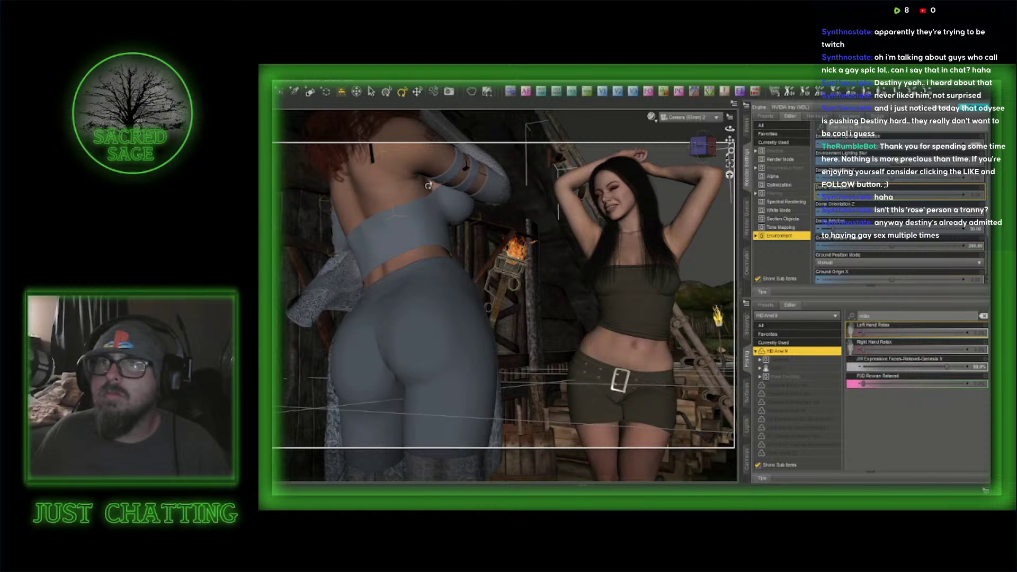
- Switch to the perspective view and frame the red-haired Genesis 9 figure's face and upper body from the front
click(686, 119)
click(684, 127)
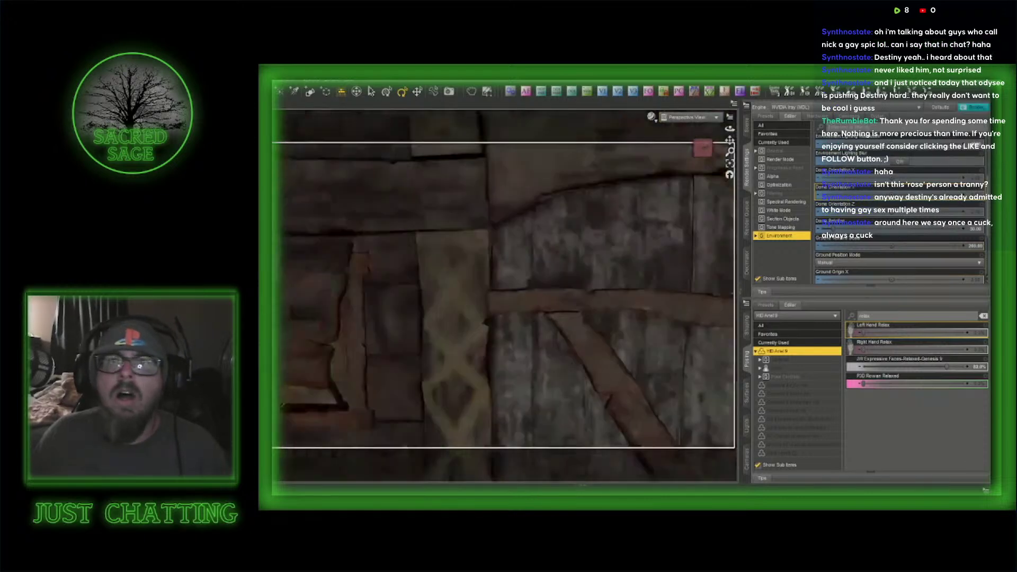
drag(703, 148, 709, 151)
scroll(711, 148, down, 5)
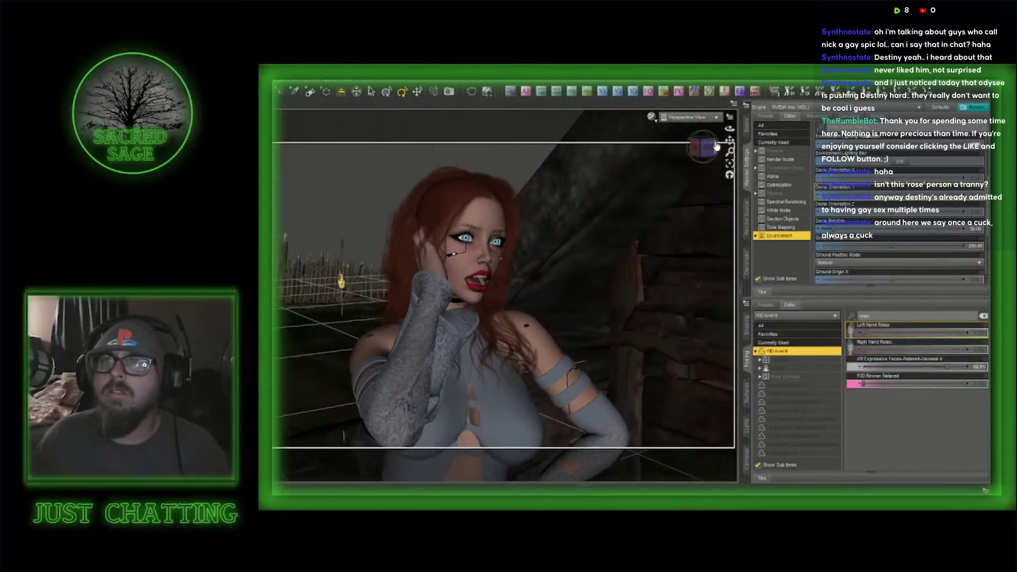
mouse_move(708, 148)
mouse_down()
mouse_move(687, 149)
mouse_move(714, 137)
mouse_move(704, 146)
mouse_up()
drag(729, 140, 712, 143)
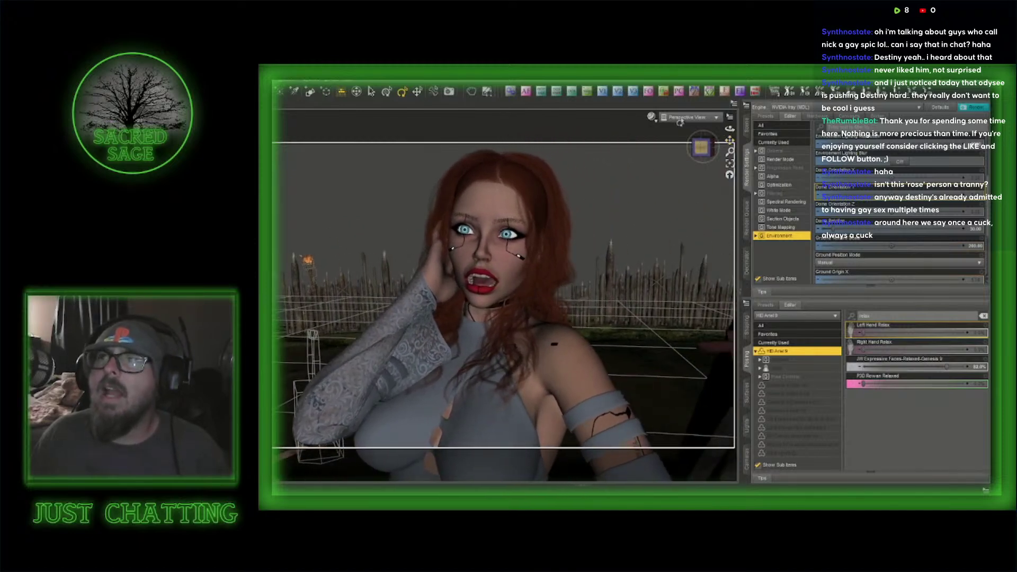
- Delete the scene camera numbered 2
click(588, 92)
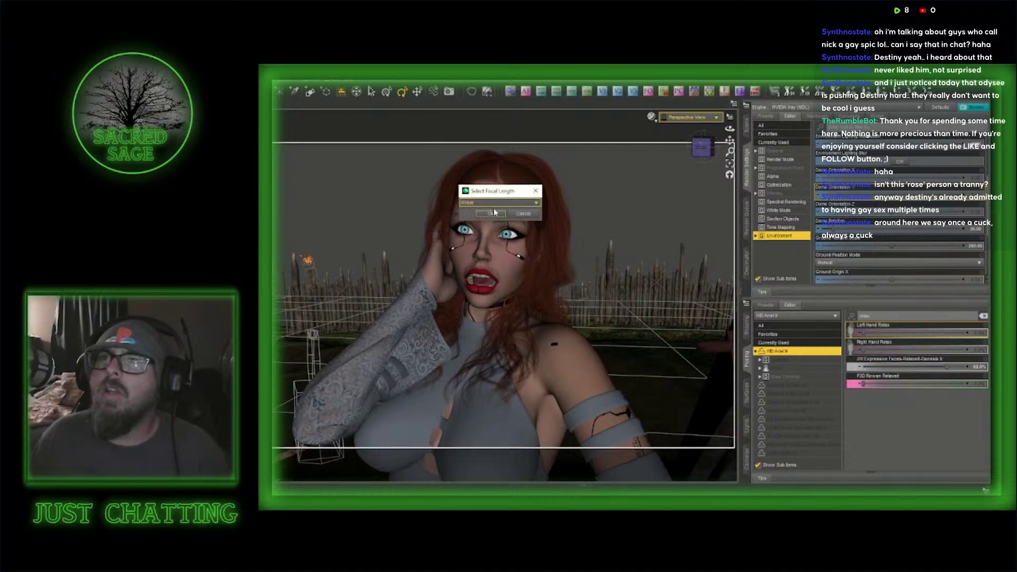
key(Escape)
click(748, 127)
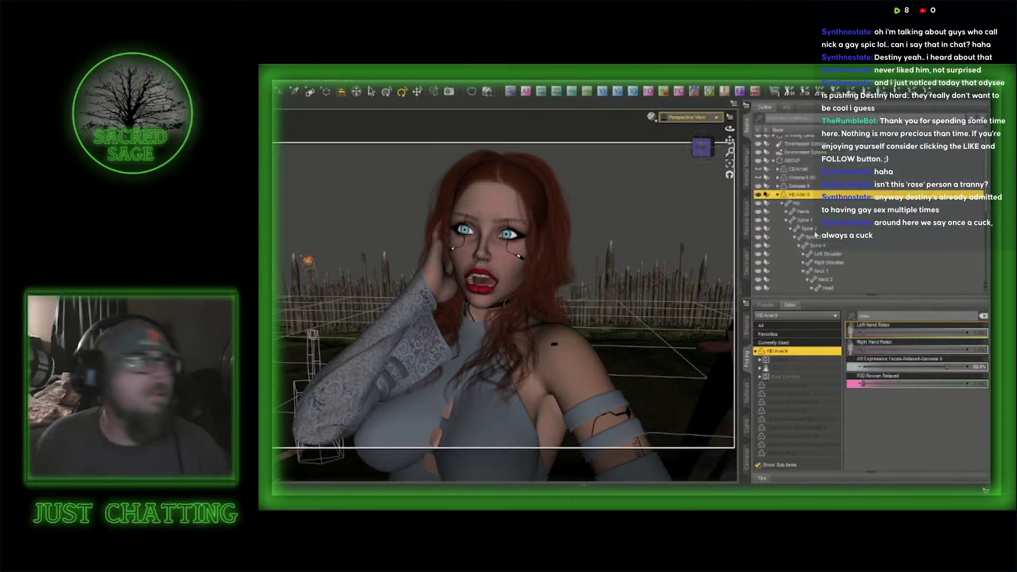
scroll(806, 233, down, 5)
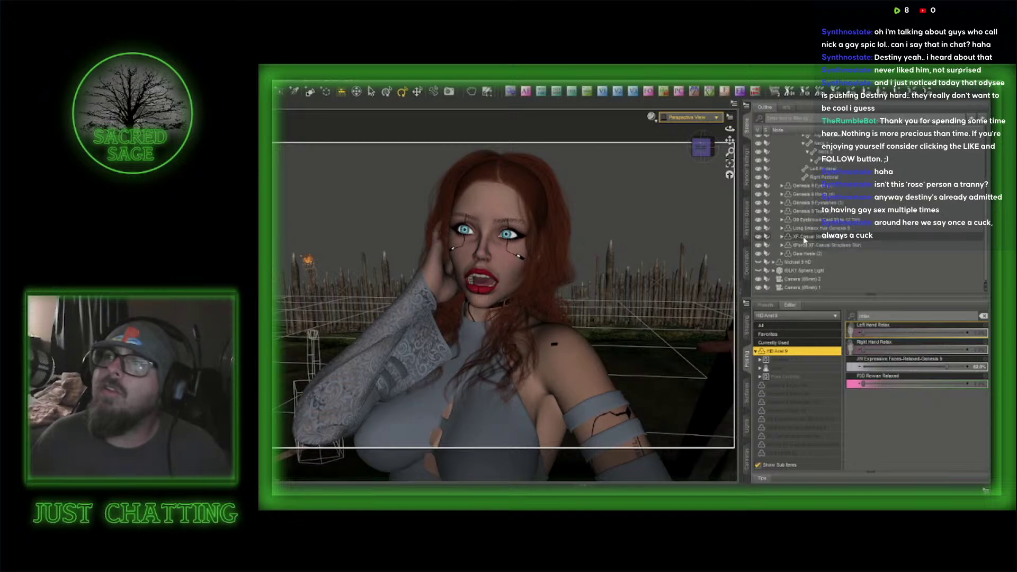
click(809, 281)
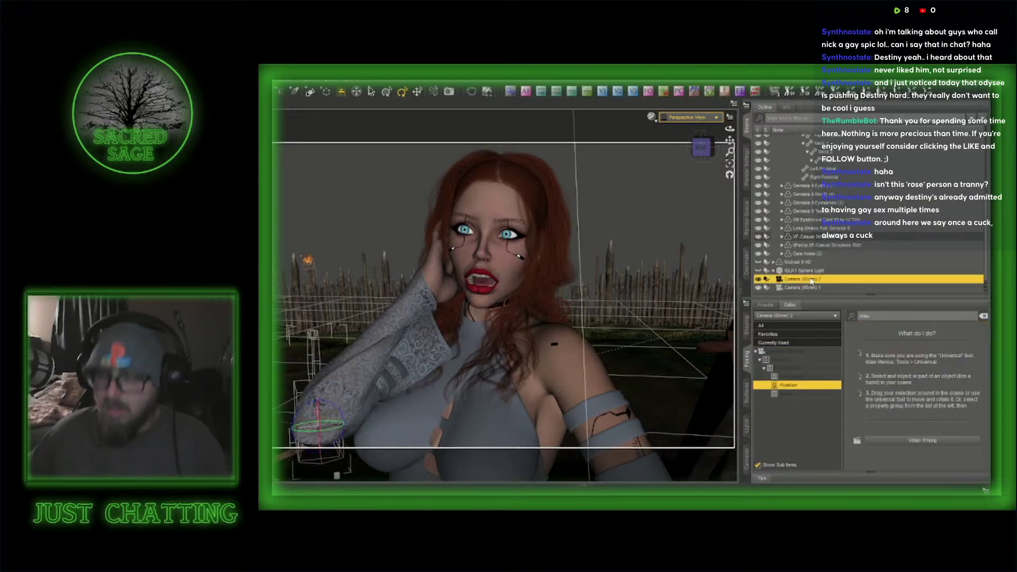
key(Delete)
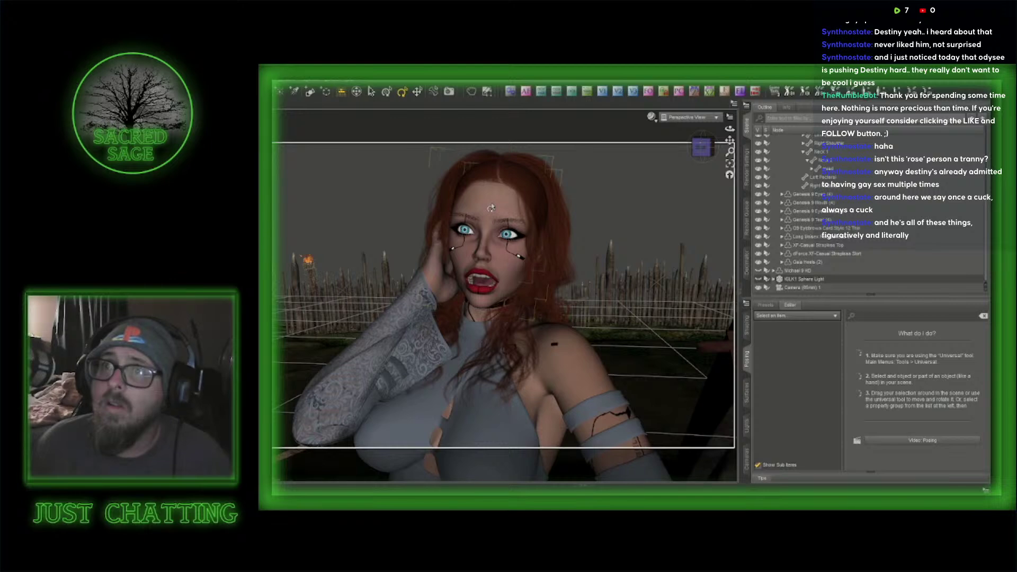
- Among the red-haired Genesis 9 figure's currently used pose controls, reset the Fear, Scared and PTF Life Scared expressions to zero
click(538, 204)
click(983, 316)
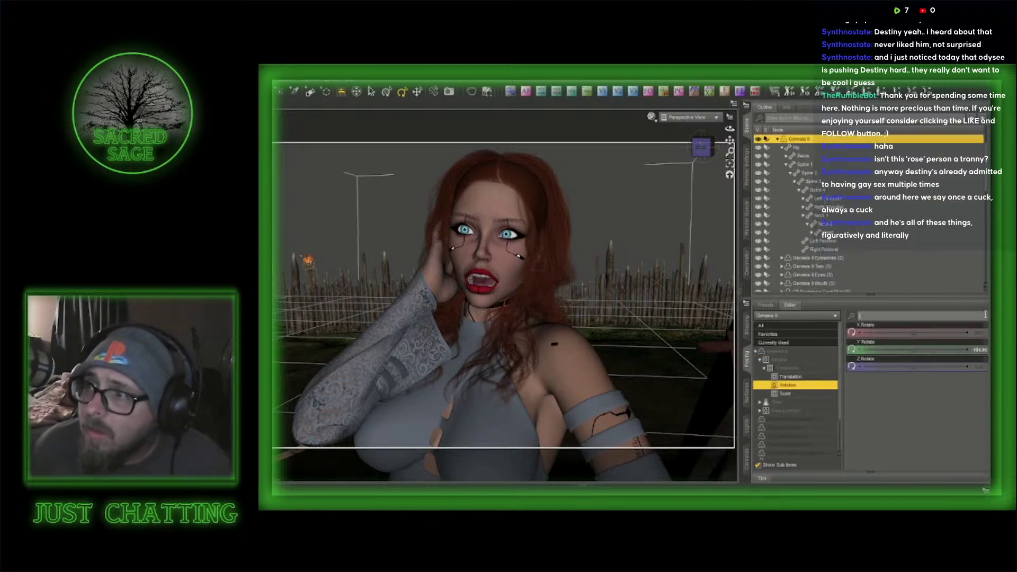
click(789, 343)
scroll(893, 409, down, 15)
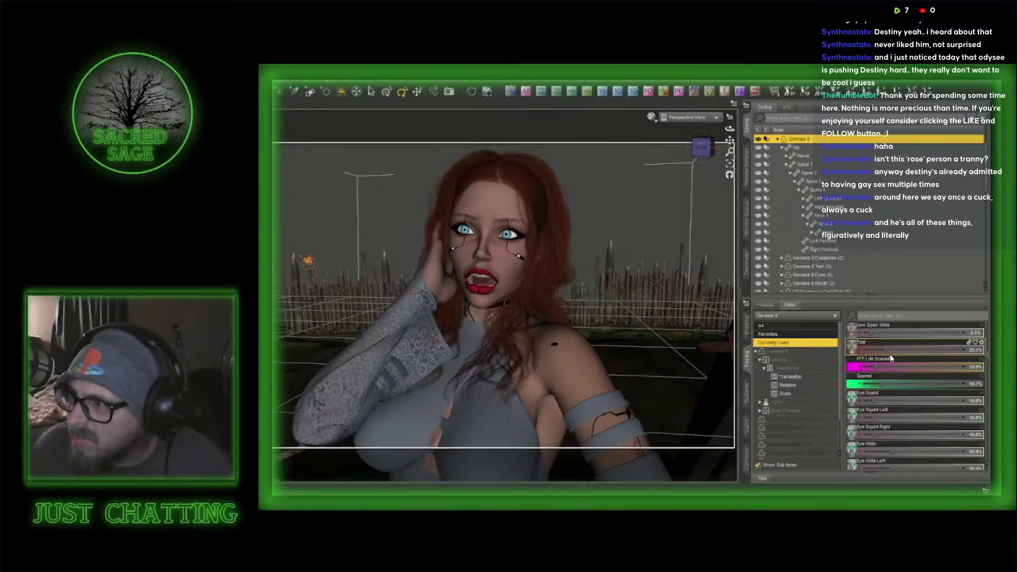
drag(883, 348, 853, 349)
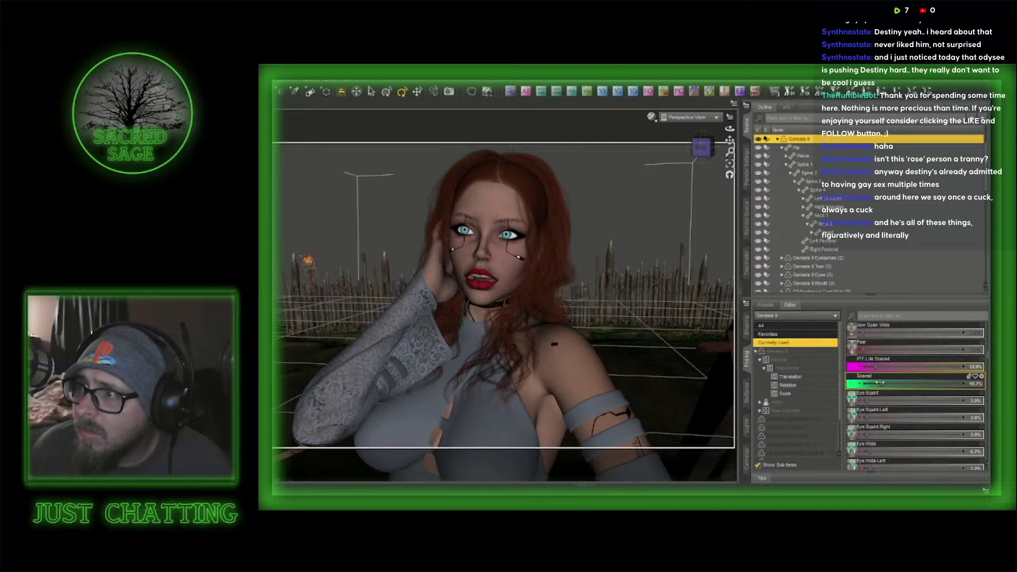
drag(878, 382, 863, 383)
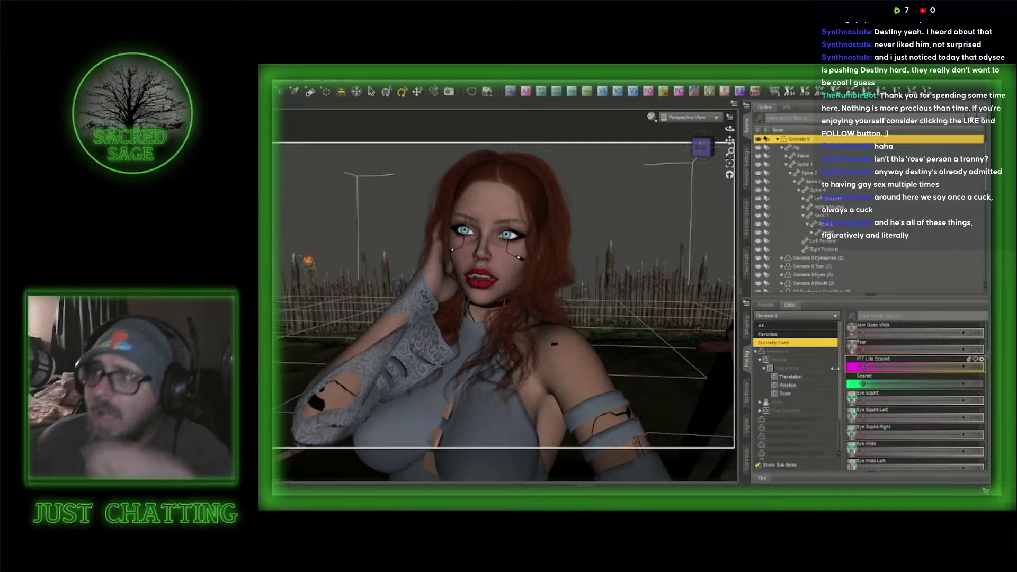
- Open the Expressions category under the Genesis 9 figure's head pose controls
click(789, 412)
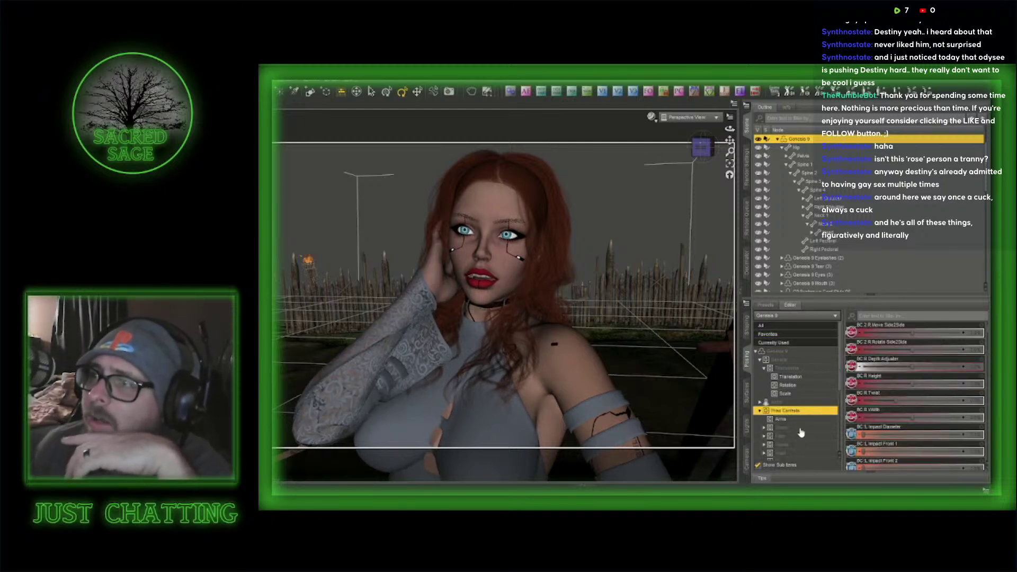
scroll(797, 417, down, 2)
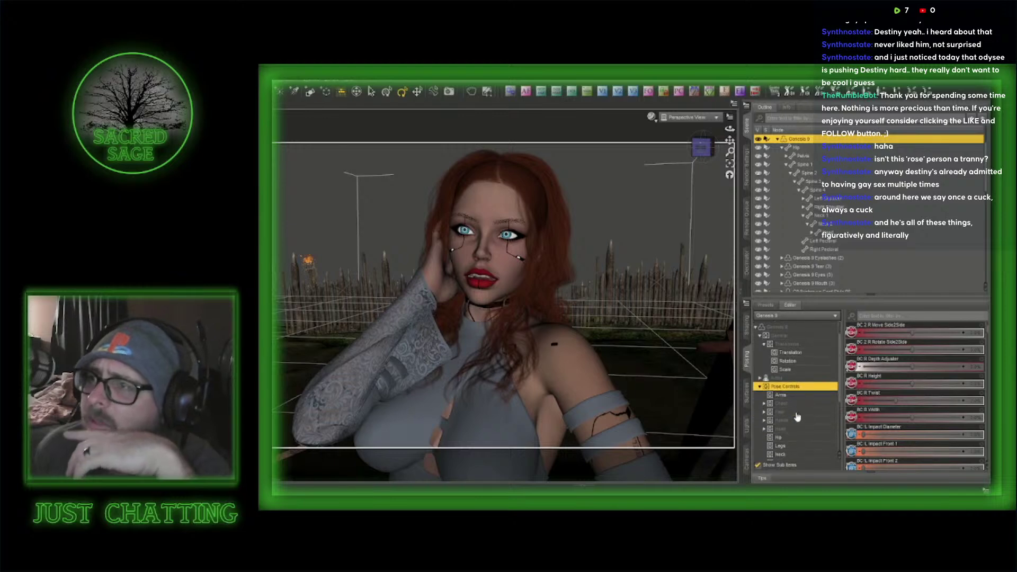
scroll(797, 416, down, 3)
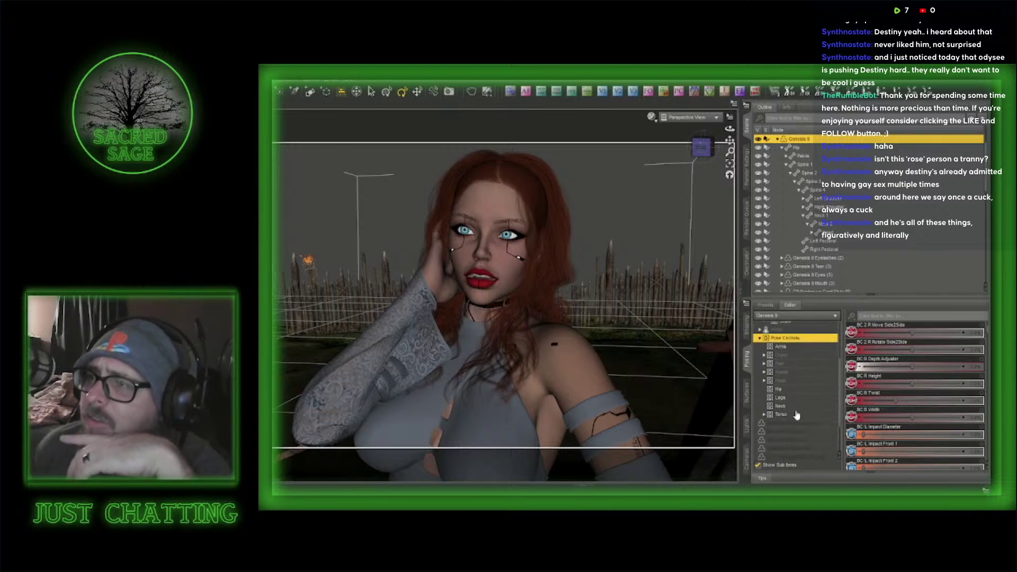
click(788, 380)
click(804, 415)
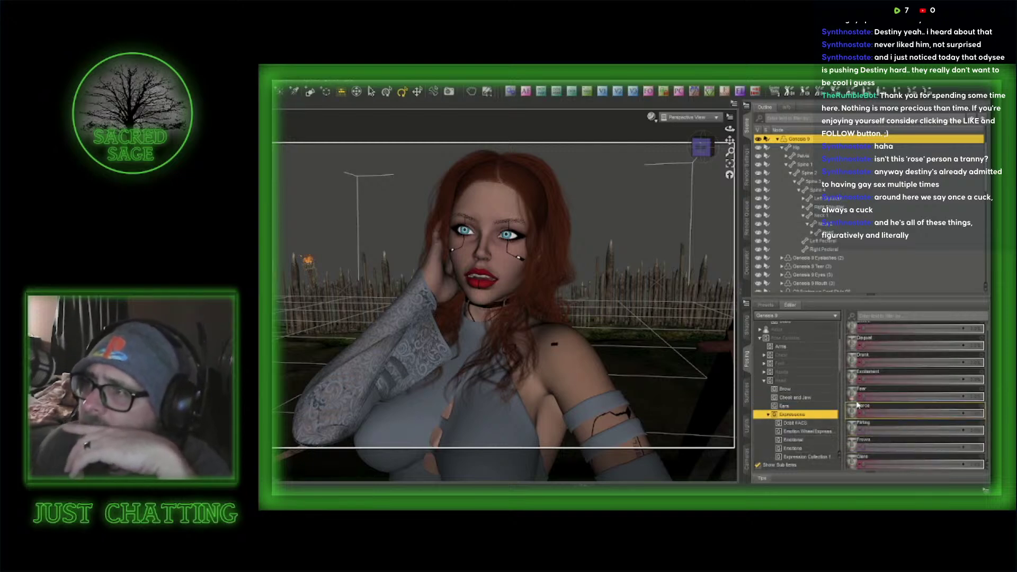
- Look through the Expressions dials, from the general emotions to the AU facial action controls, for a suitable new expression
scroll(885, 406, down, 3)
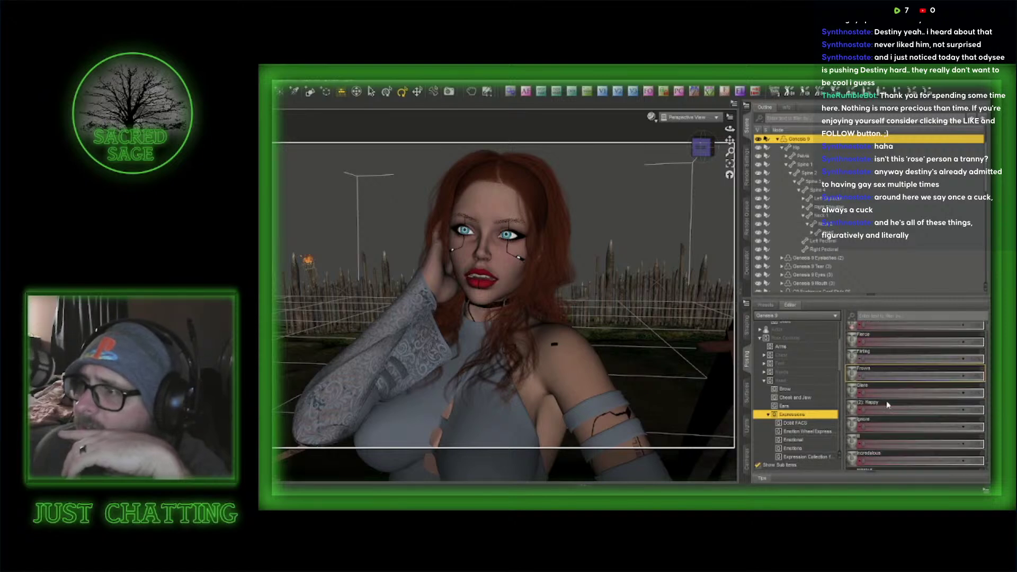
click(884, 314)
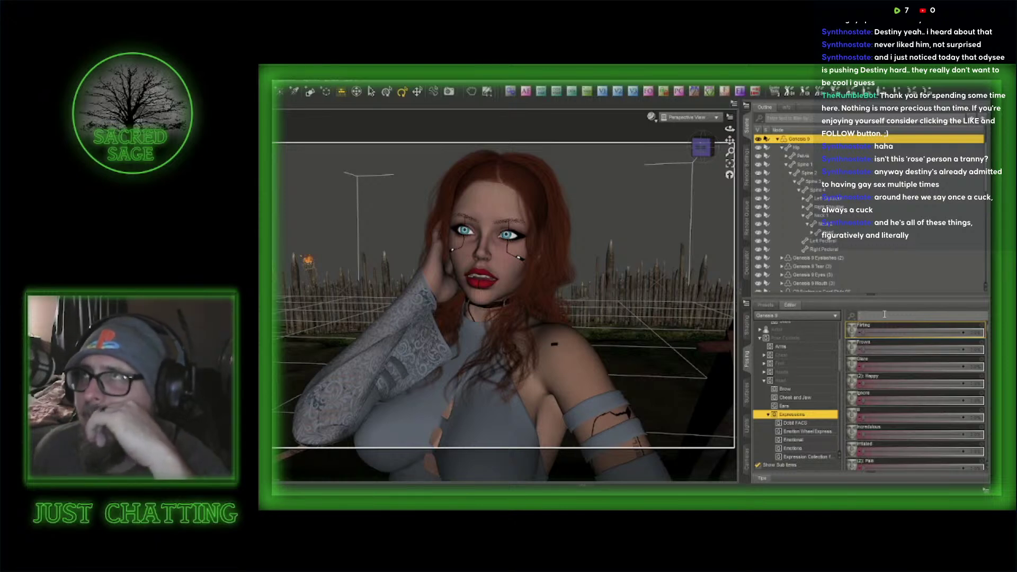
scroll(912, 407, down, 3)
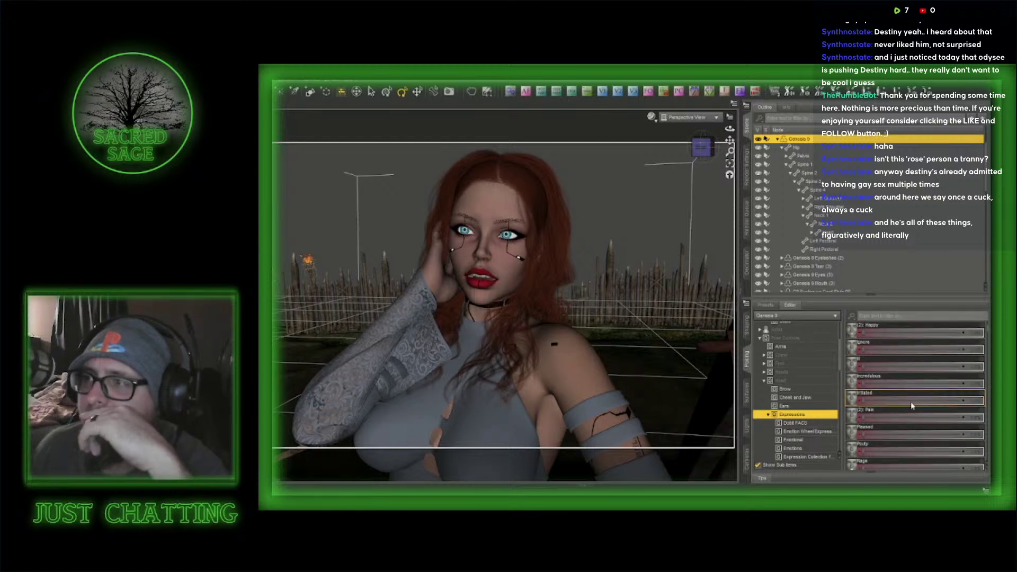
scroll(912, 406, down, 3)
scroll(912, 405, down, 5)
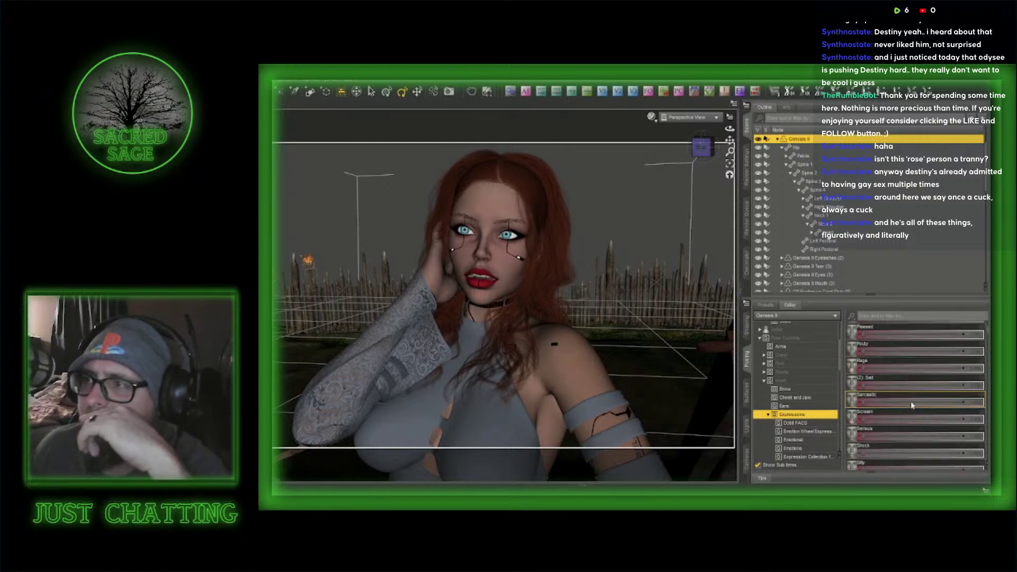
scroll(912, 405, down, 1)
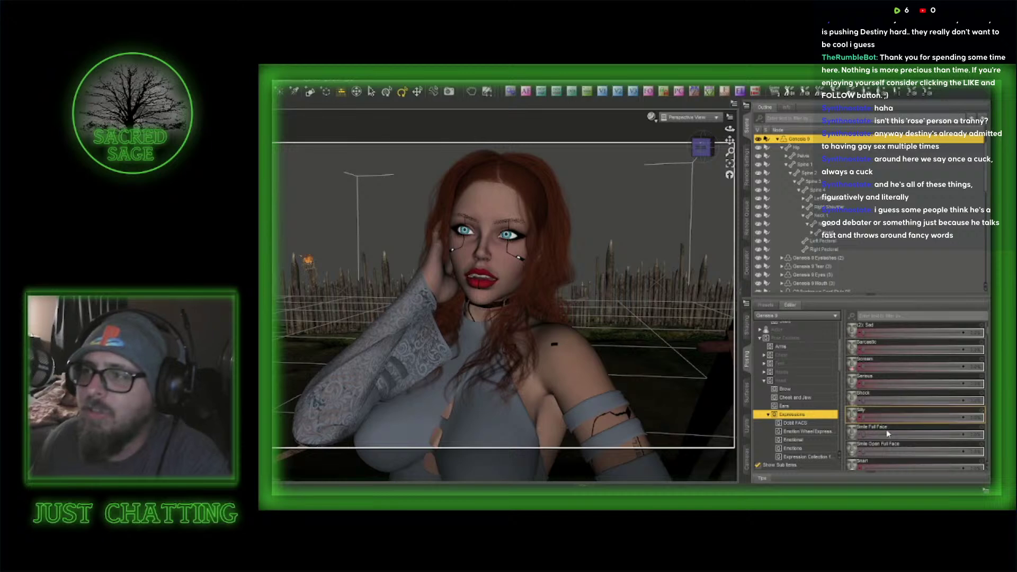
scroll(902, 424, down, 3)
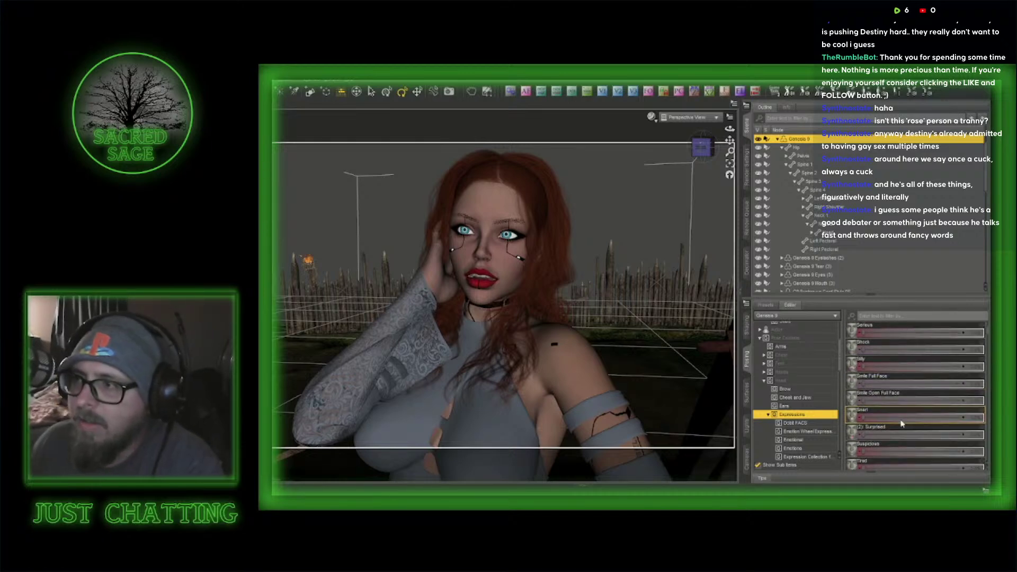
scroll(893, 416, down, 3)
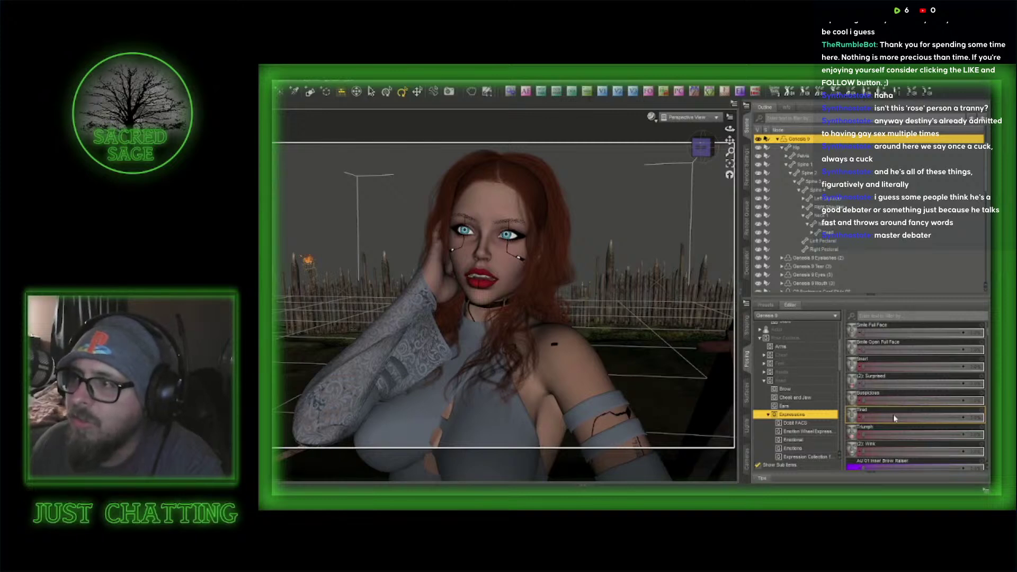
scroll(893, 414, down, 9)
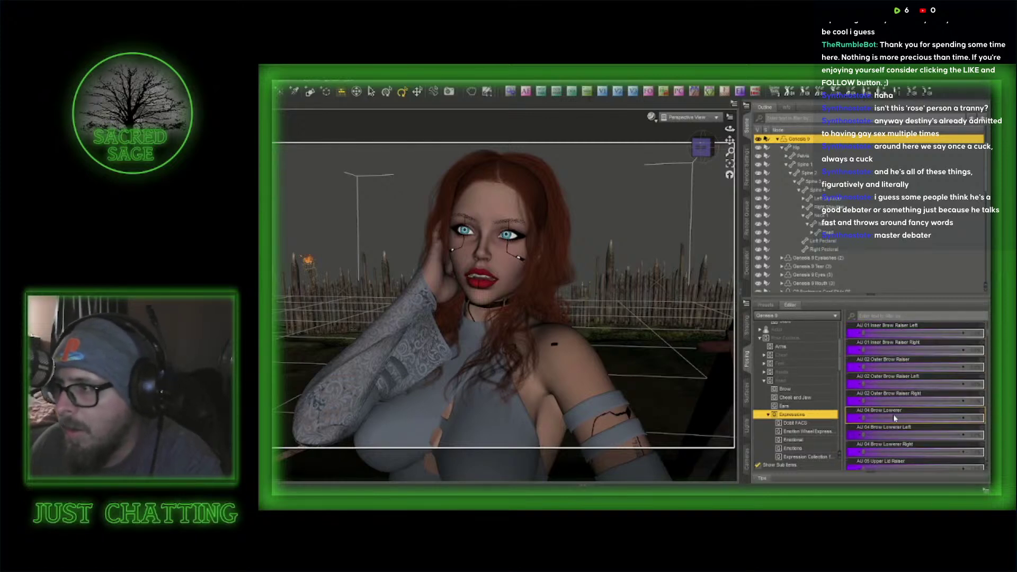
scroll(893, 414, down, 12)
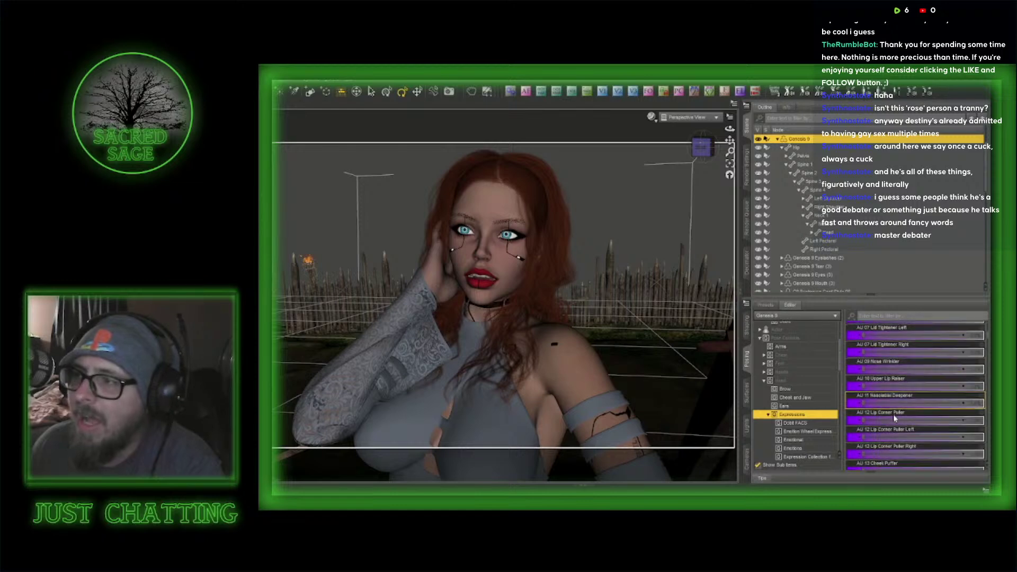
scroll(893, 414, down, 14)
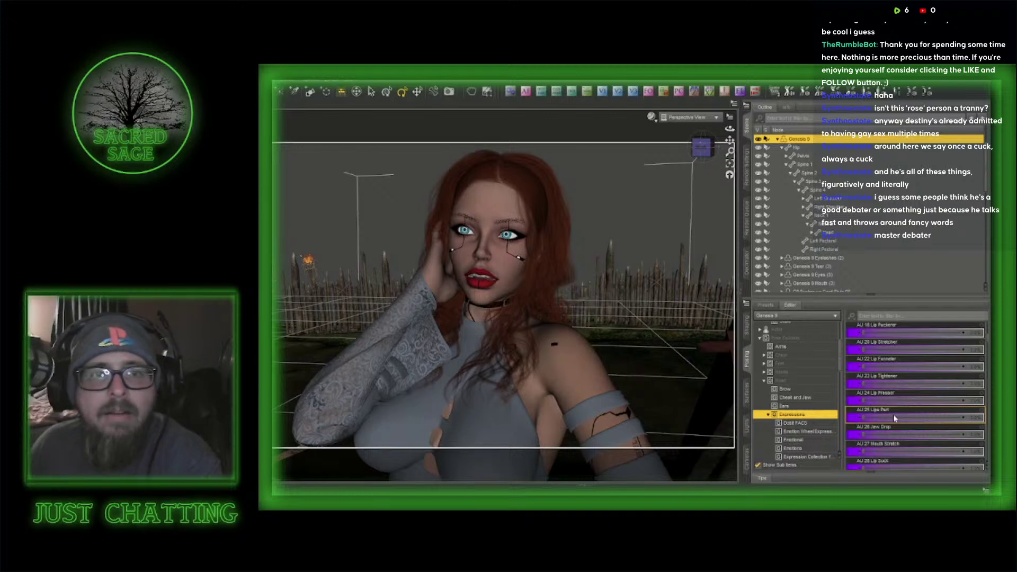
scroll(893, 414, down, 3)
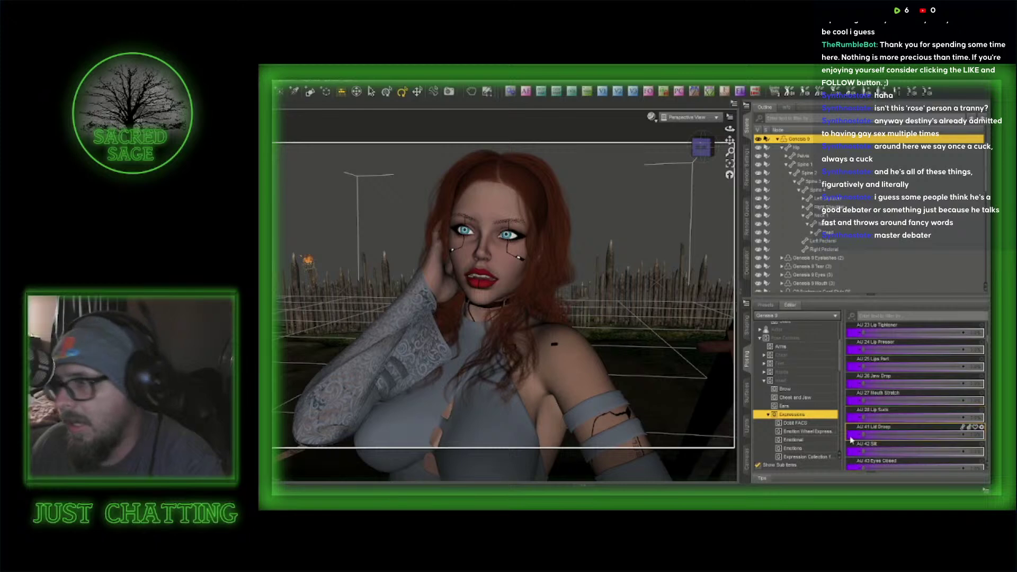
- Try the Anticipation and Distraction dials from the Emotion Wheel expressions on the figure's face and return them to zero
click(809, 432)
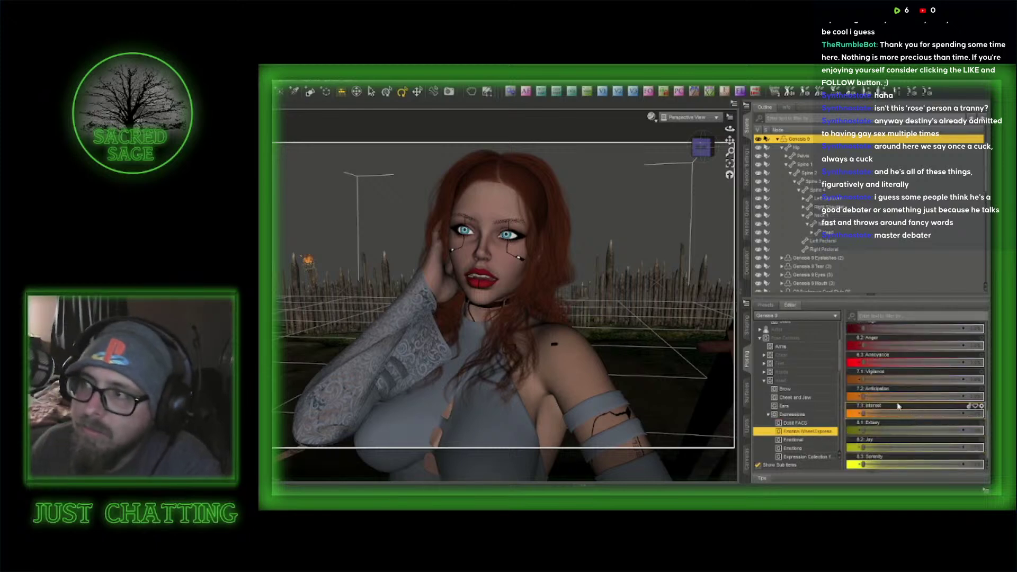
drag(871, 396, 838, 397)
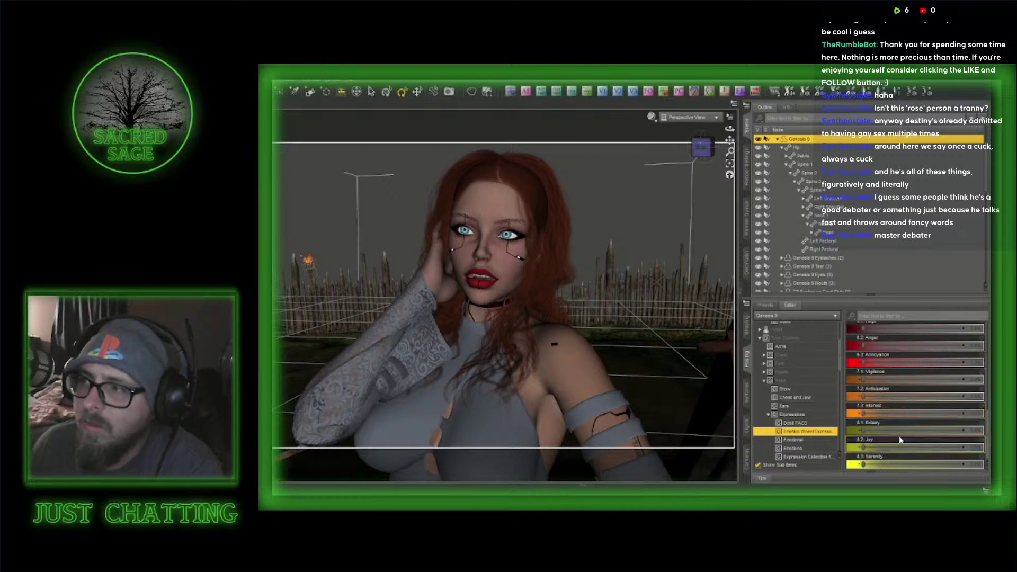
scroll(903, 439, up, 3)
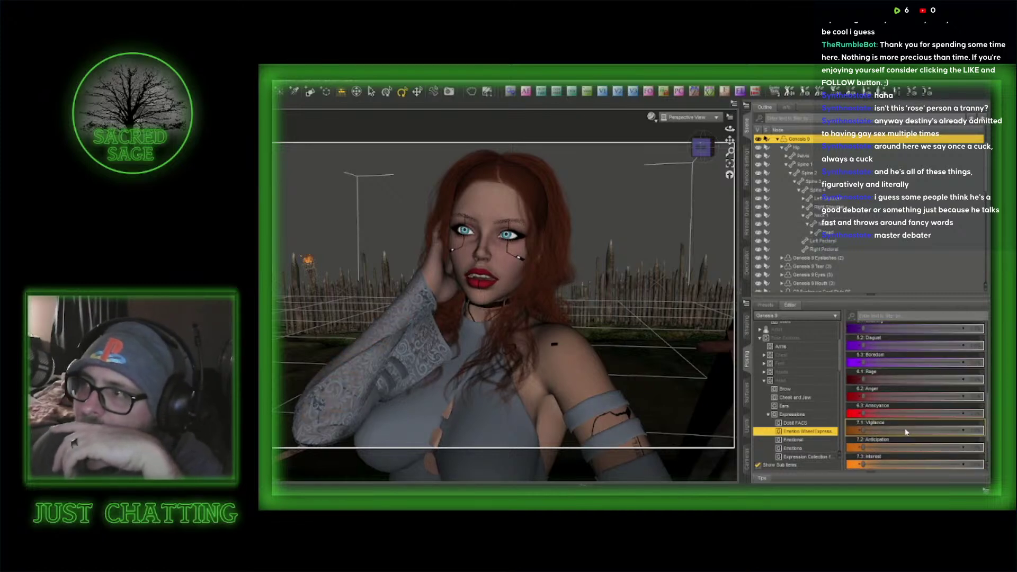
scroll(907, 438, up, 5)
scroll(906, 432, up, 1)
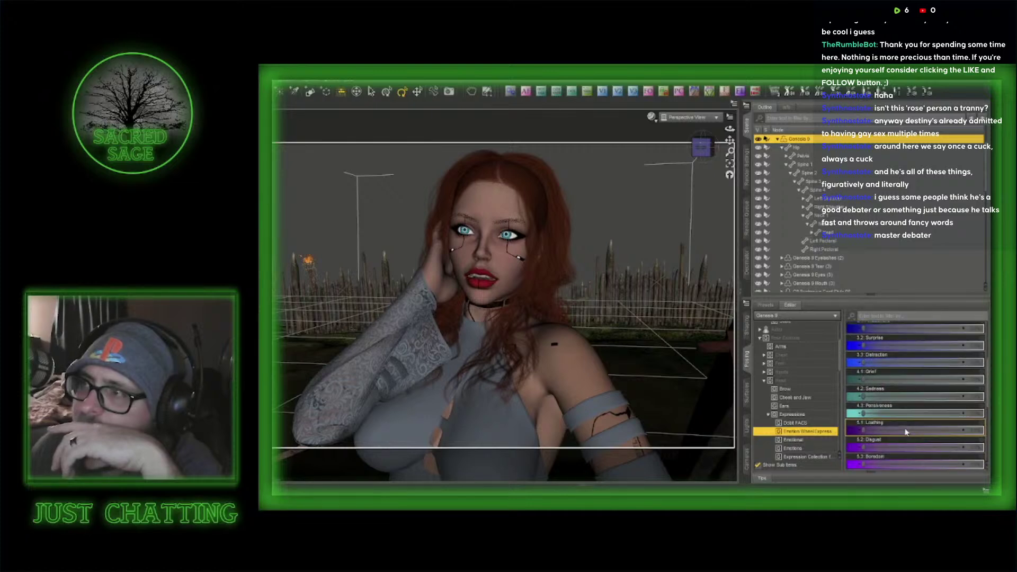
scroll(906, 432, up, 3)
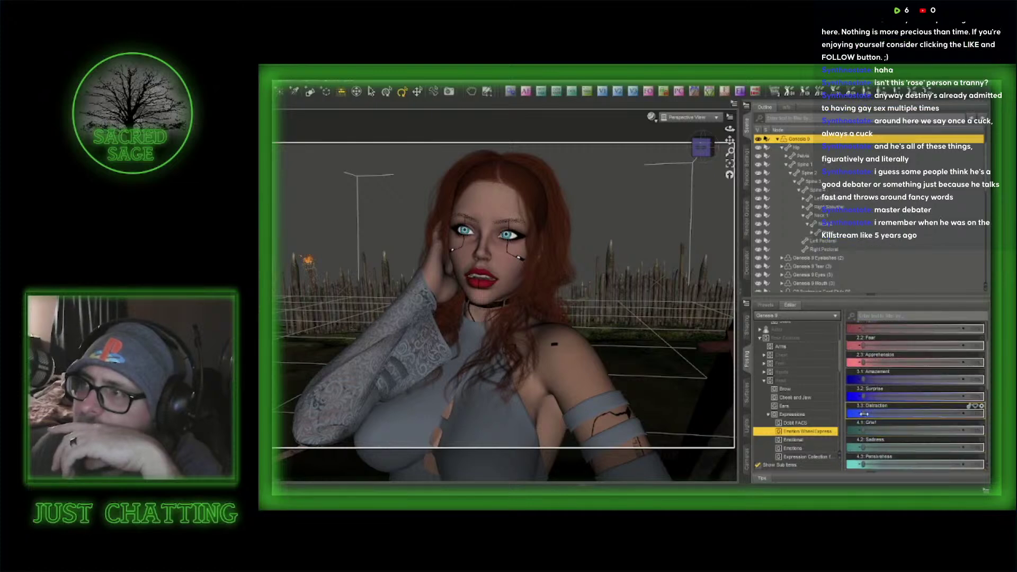
drag(864, 414, 839, 414)
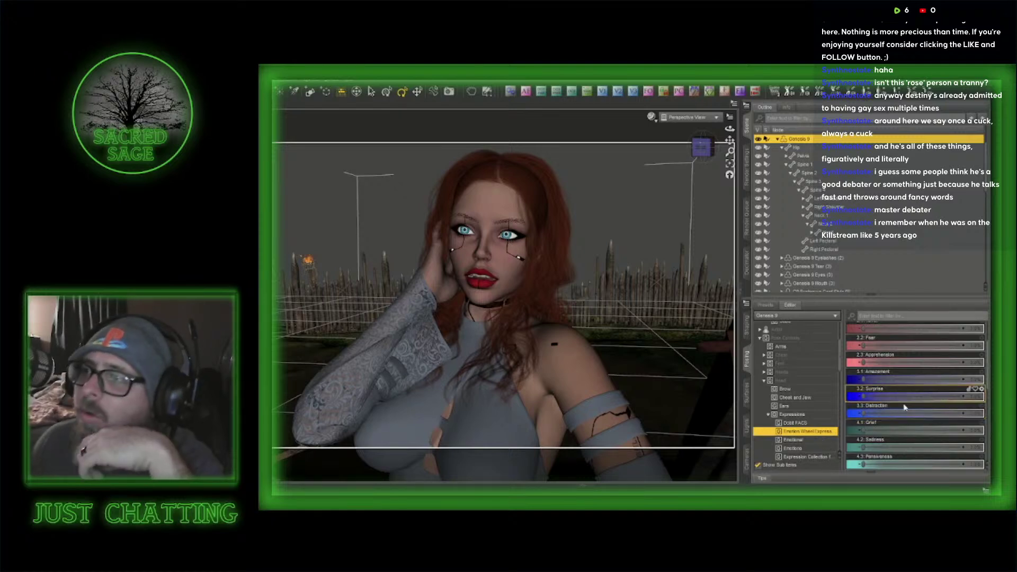
- From the PTF Hashtag expression group, set the PTF HT Aww sad dial to about 40%
scroll(806, 447, down, 2)
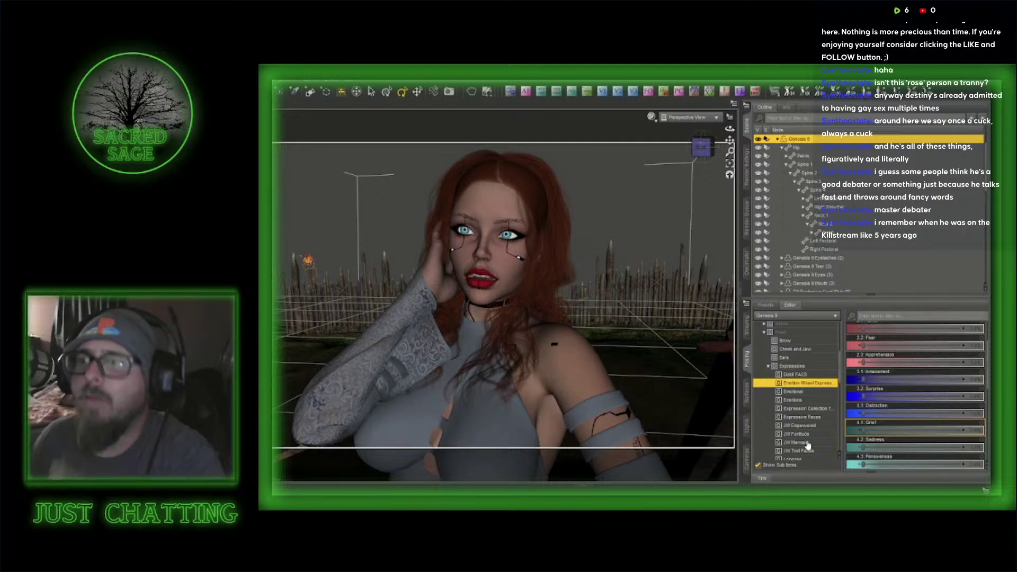
scroll(807, 445, down, 2)
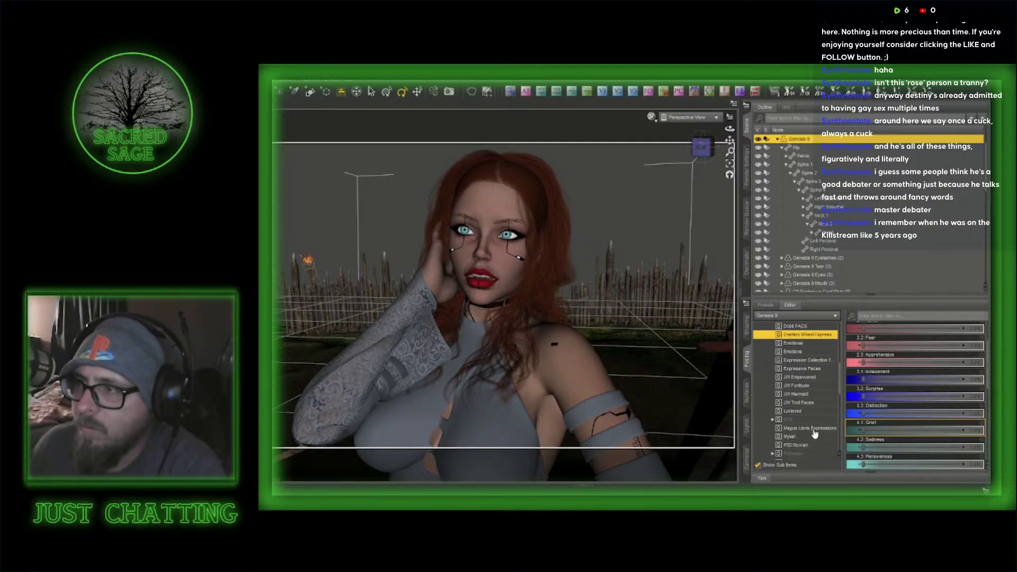
scroll(814, 432, down, 2)
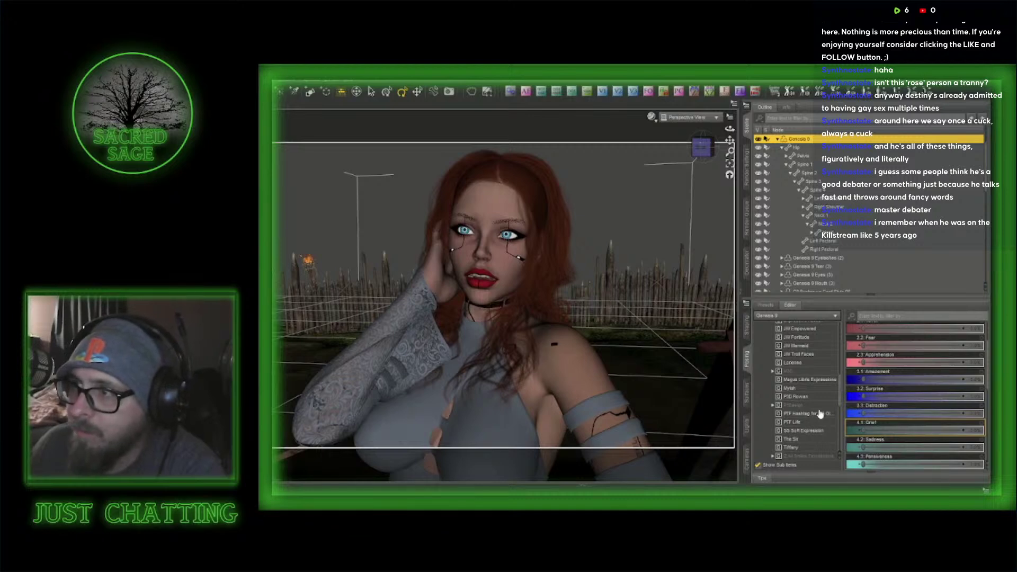
click(820, 413)
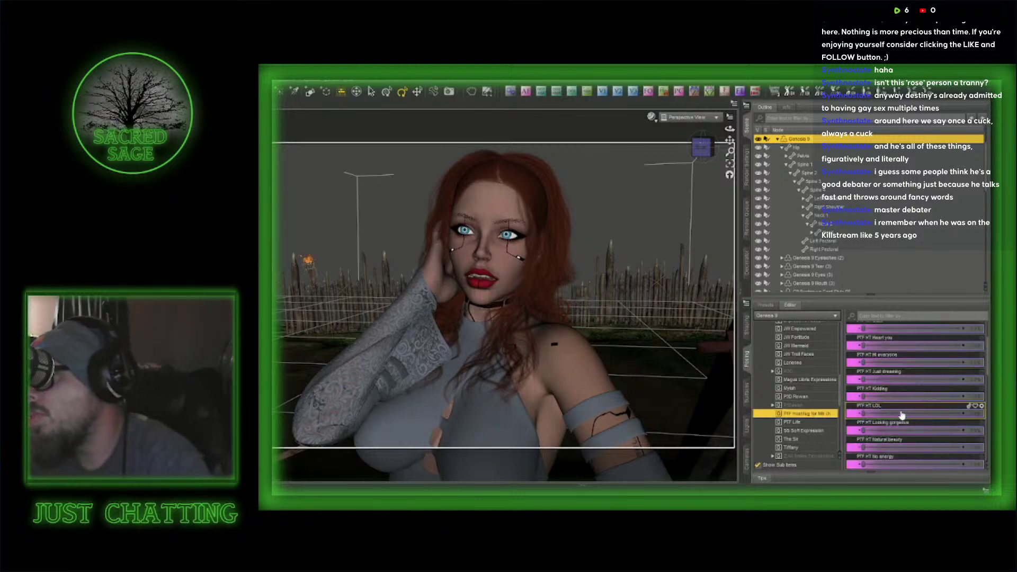
scroll(902, 415, up, 3)
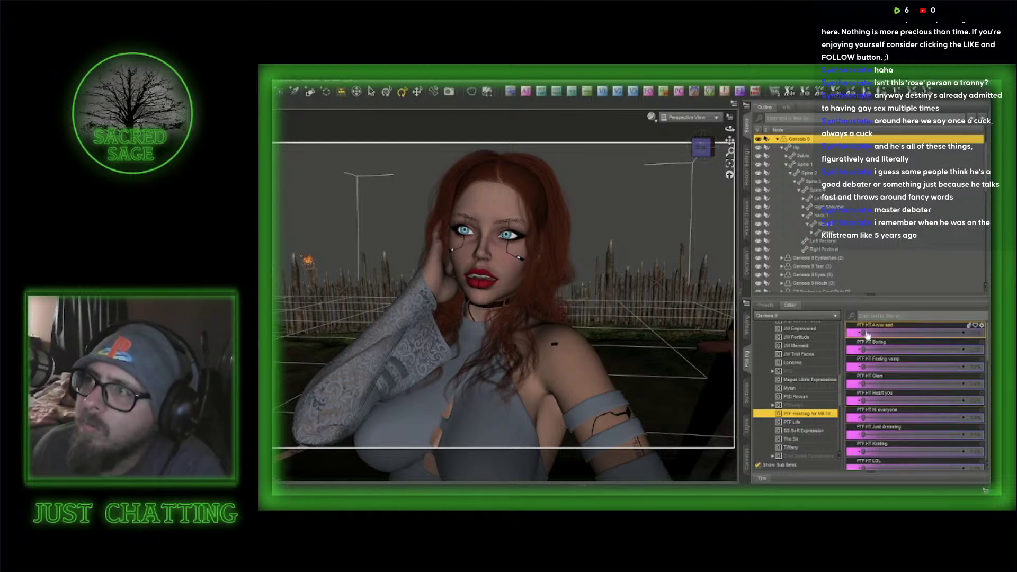
drag(863, 332, 902, 334)
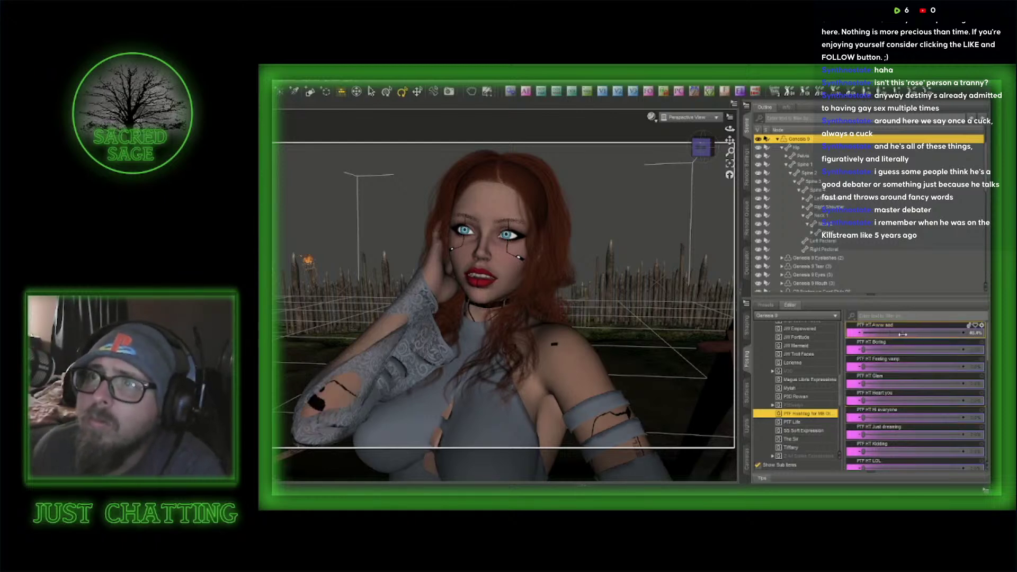
- Try the PTF HT Serious doubts expression at about 40% on the figure's face
scroll(919, 407, down, 3)
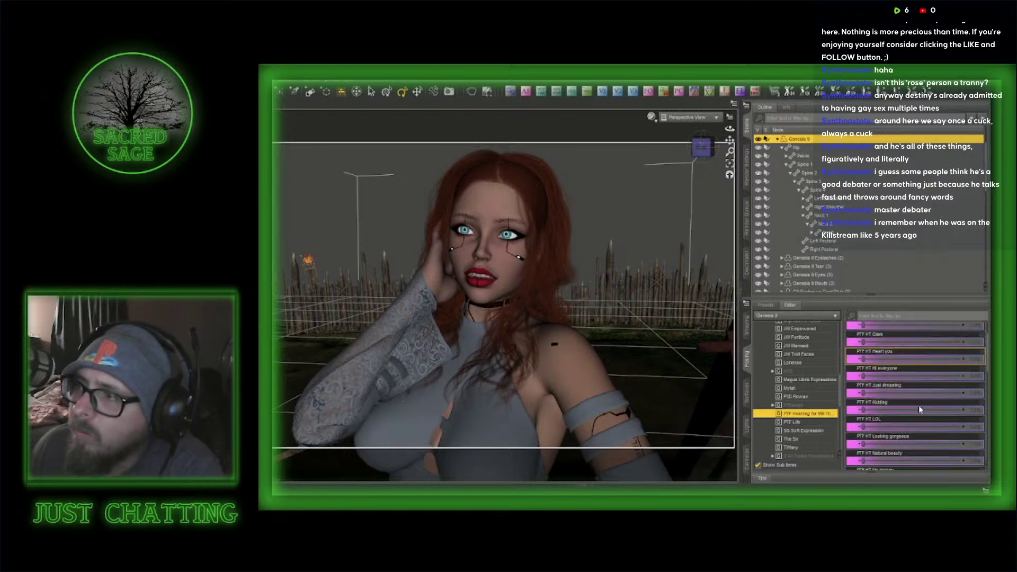
scroll(919, 408, down, 3)
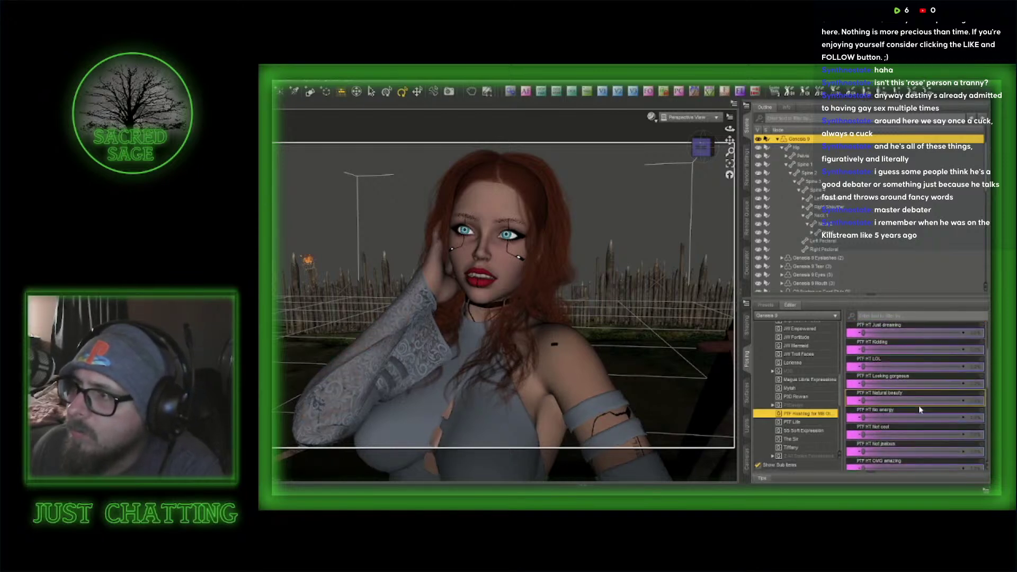
scroll(919, 408, down, 2)
scroll(919, 409, down, 1)
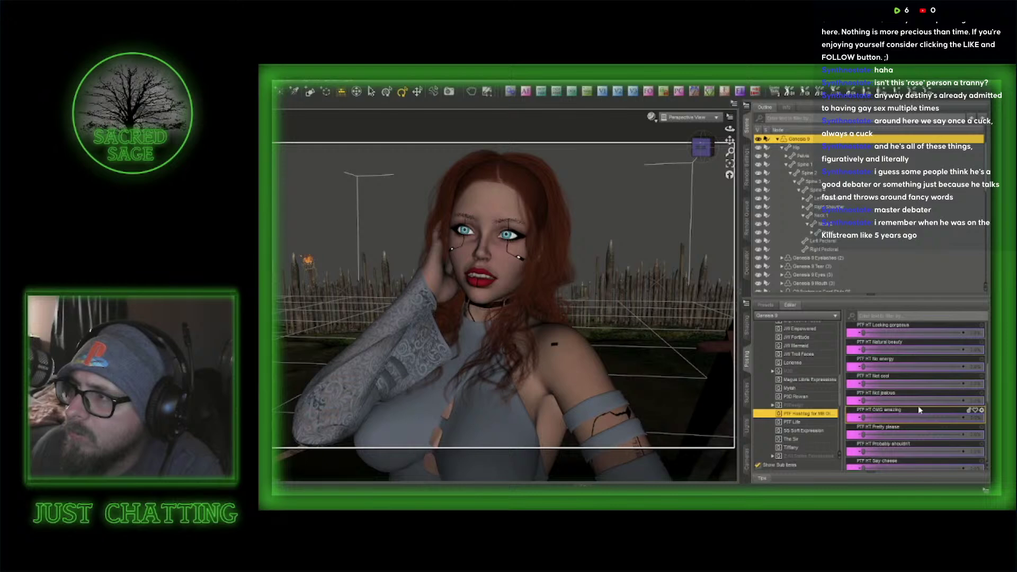
scroll(919, 409, down, 3)
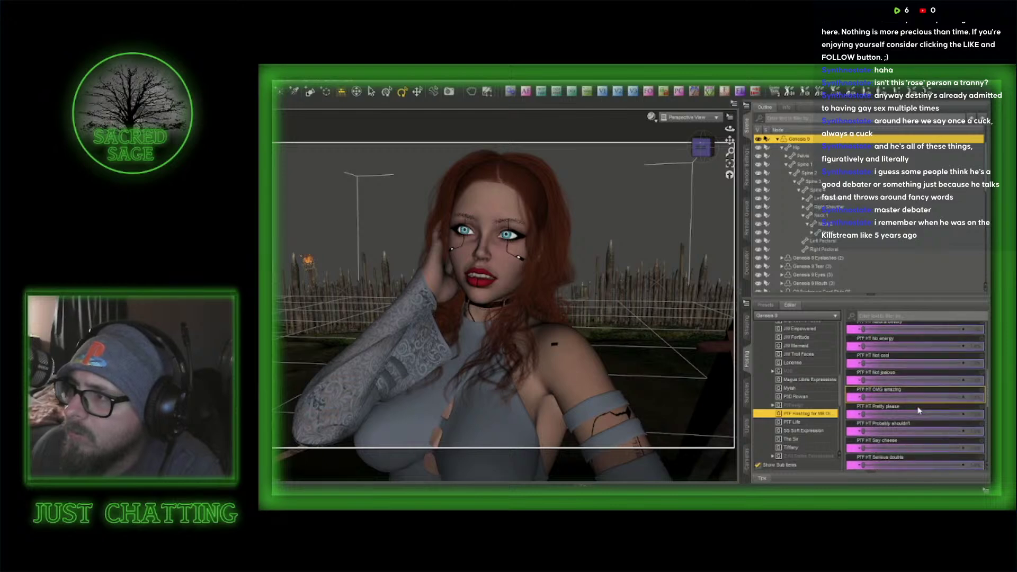
drag(886, 399, 892, 400)
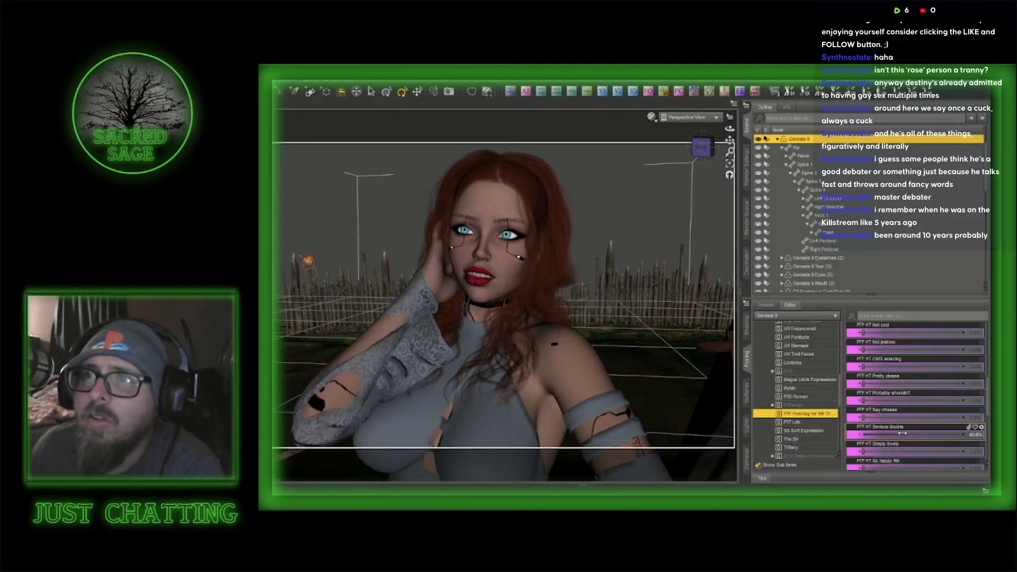
- From the PTF Hashtag expressions, raise PTF HT That's weird partway and try the Too difficult and What a disaster dials on the face
scroll(936, 432, down, 3)
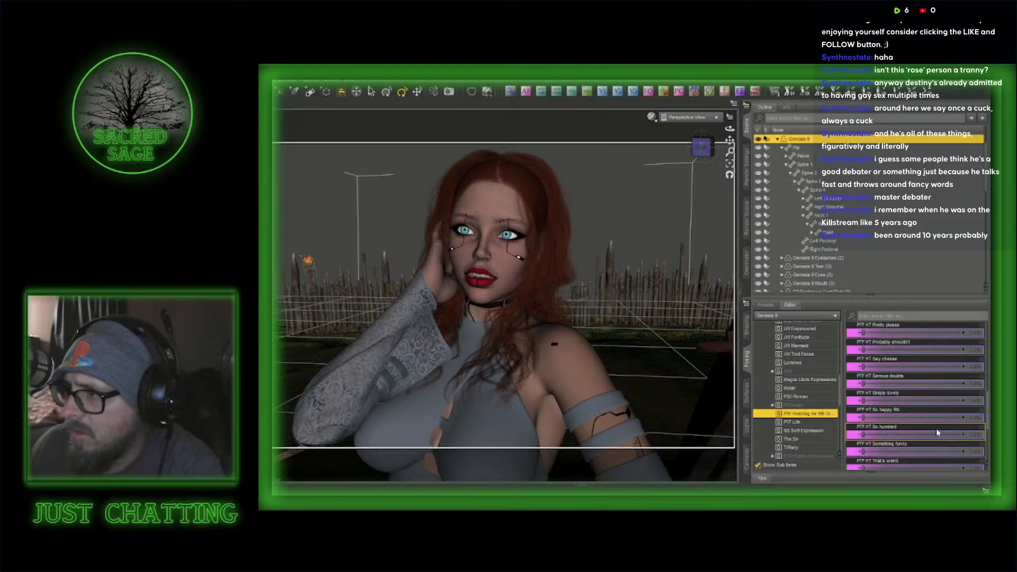
scroll(936, 428, down, 3)
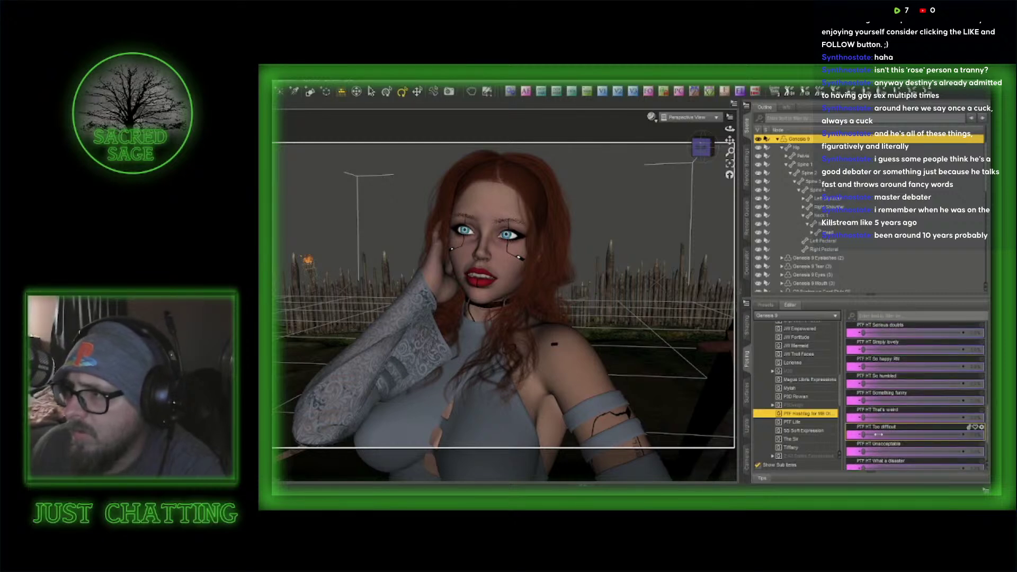
drag(878, 434, 796, 434)
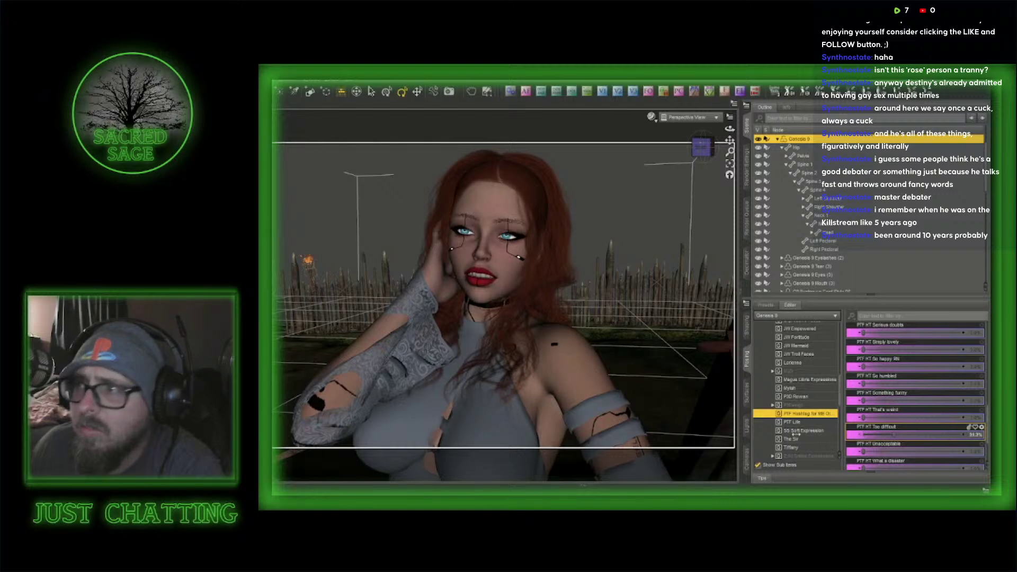
drag(863, 416, 894, 416)
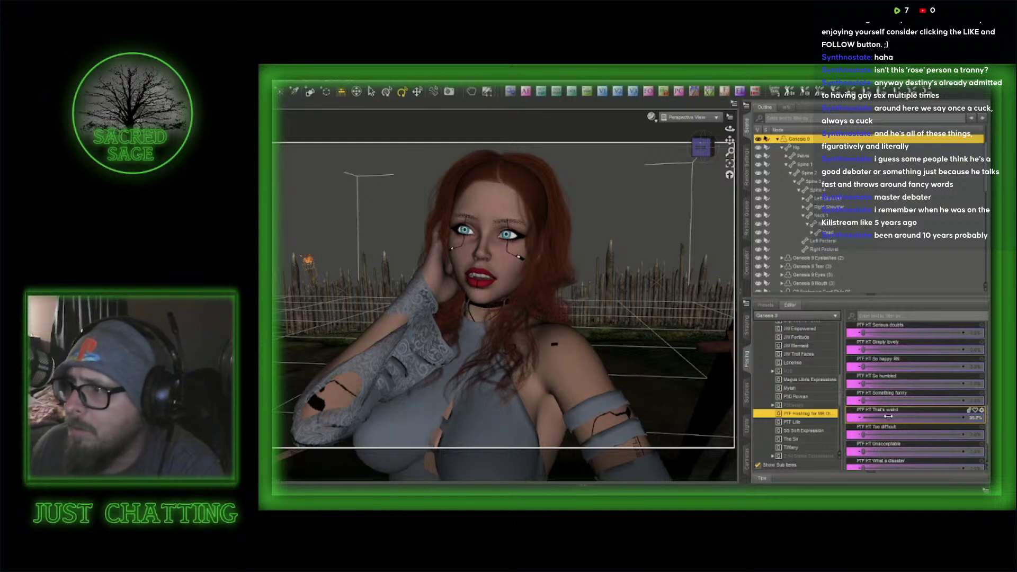
scroll(888, 417, down, 1)
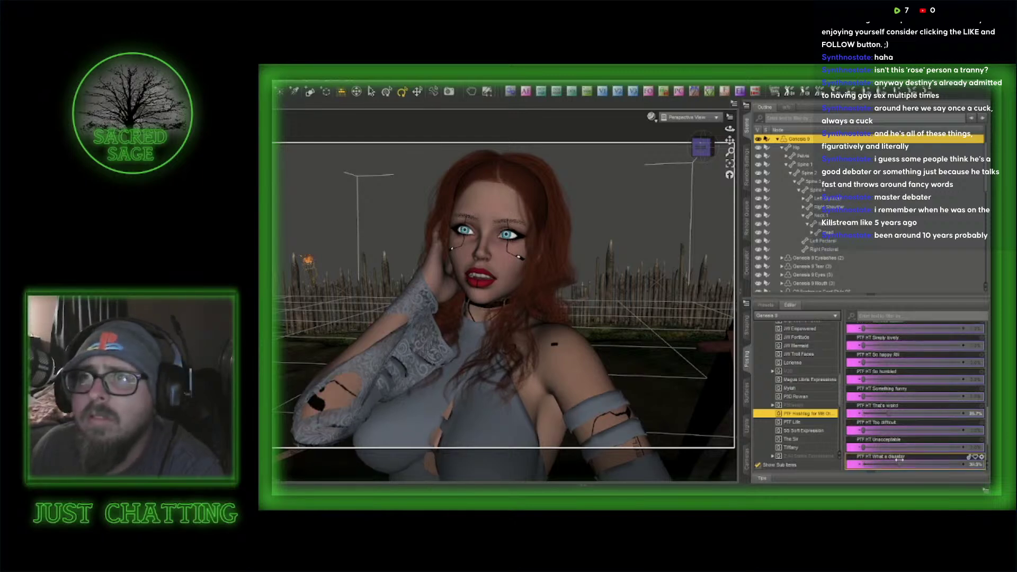
drag(898, 460, 900, 460)
scroll(900, 445, down, 3)
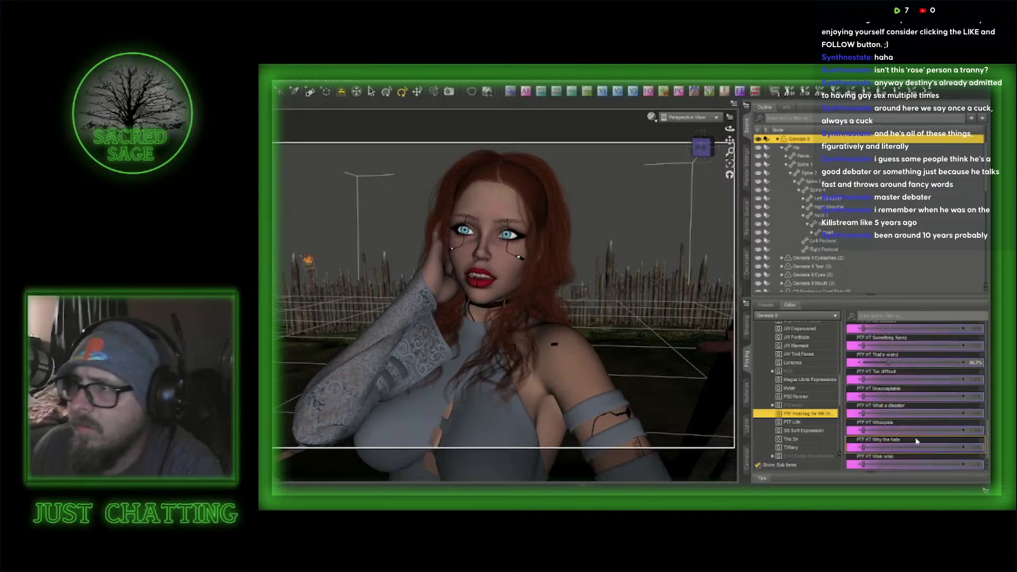
scroll(900, 370, up, 1)
click(875, 315)
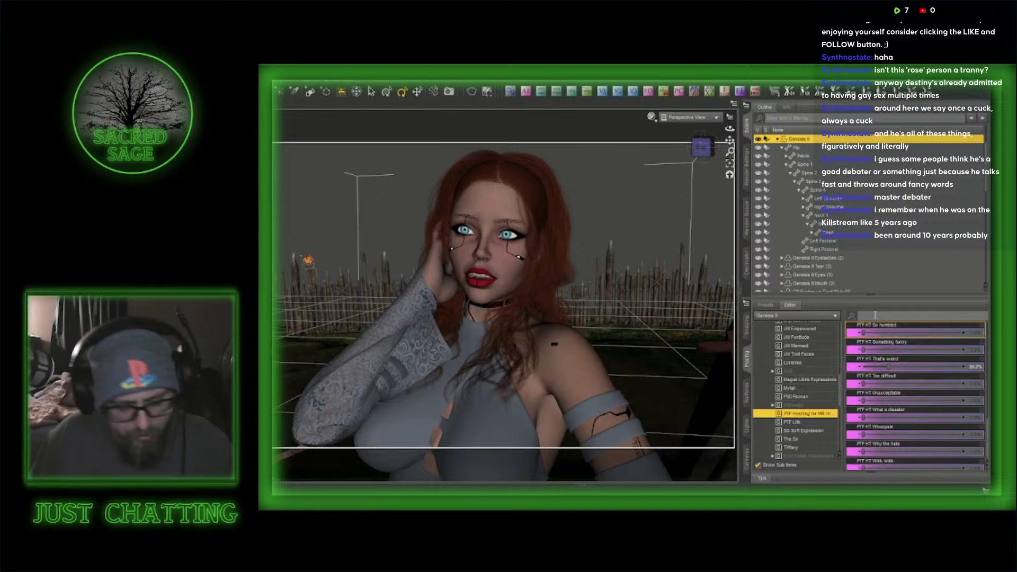
text(slee)
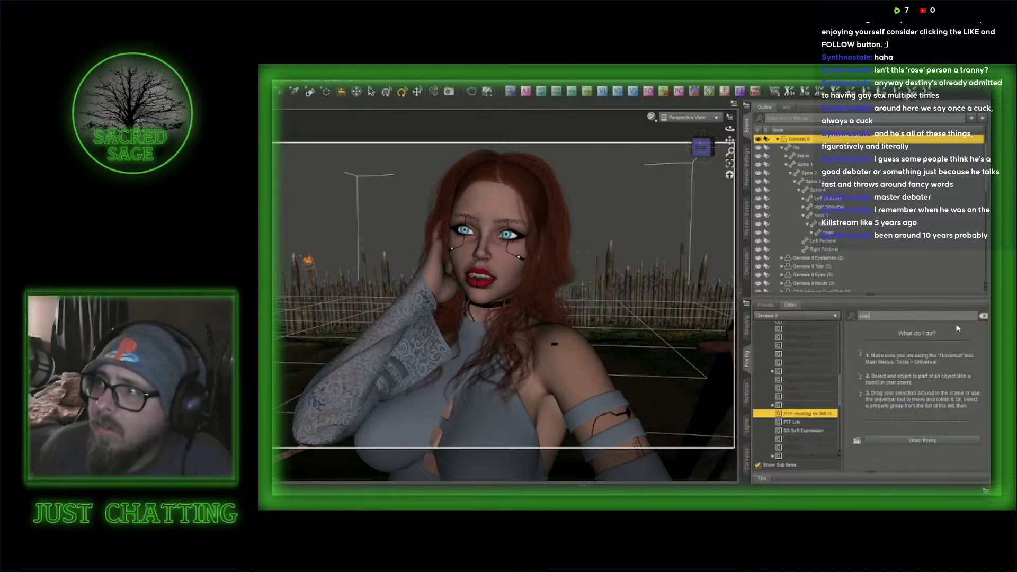
key(BackSpace)
key(BackSpace)
key(BackSpace)
key(BackSpace)
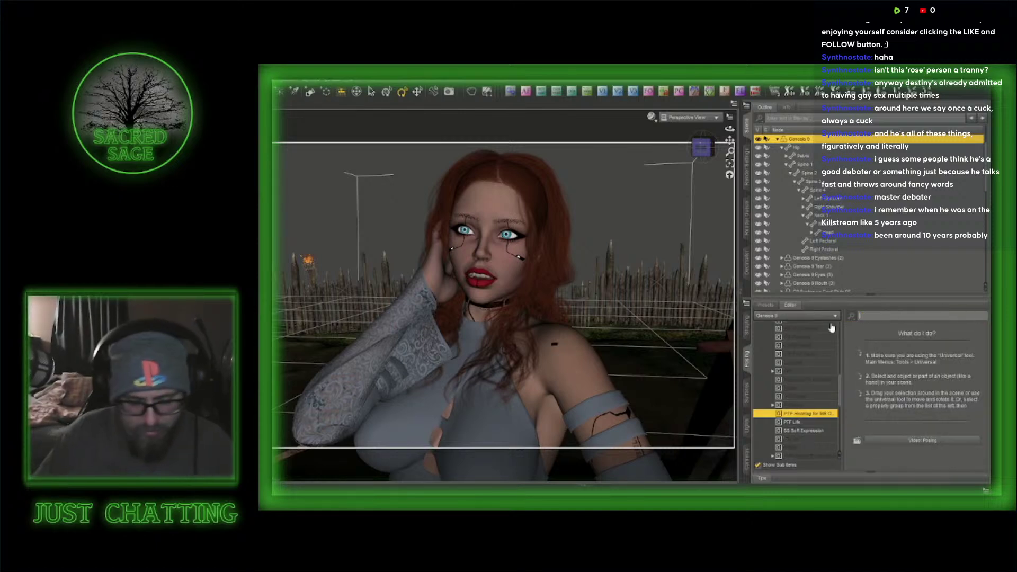
- Filter the Expressions group for worried dials, try JW Fortitude-Worried, and set JW Mermaid-Worried-Calypso 9 to about 57%
text(wor)
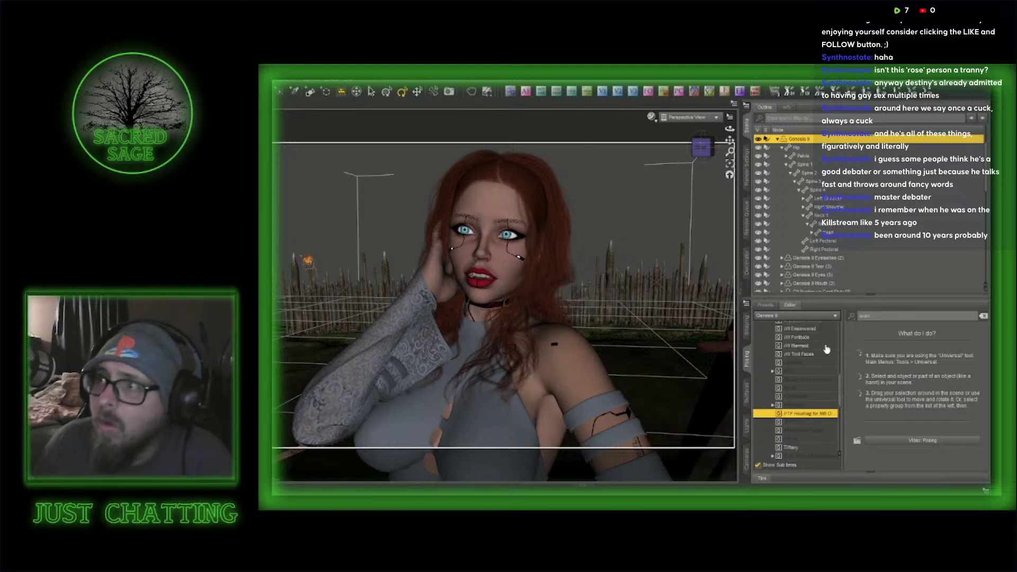
scroll(798, 405, up, 4)
click(793, 415)
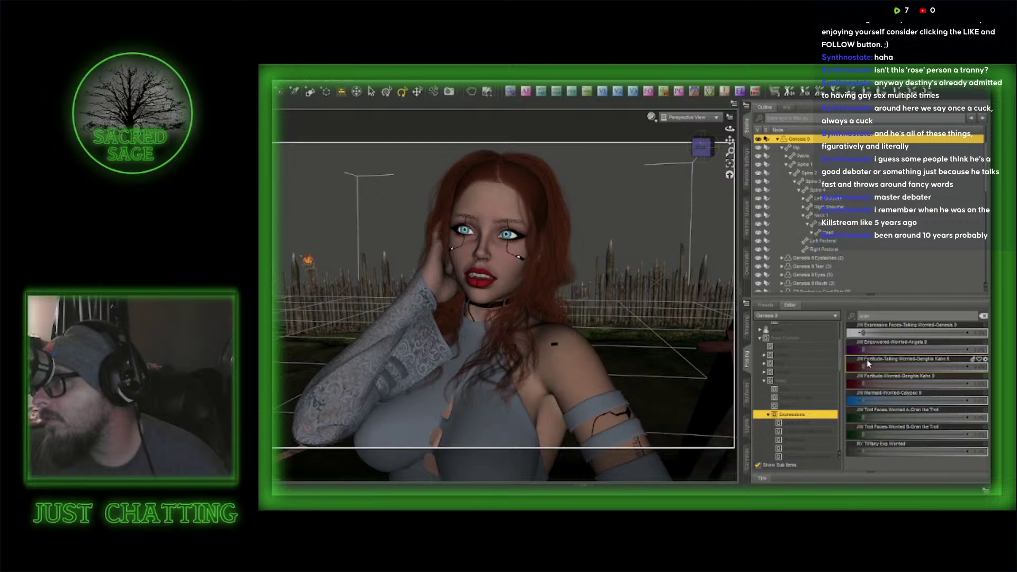
drag(862, 383, 885, 381)
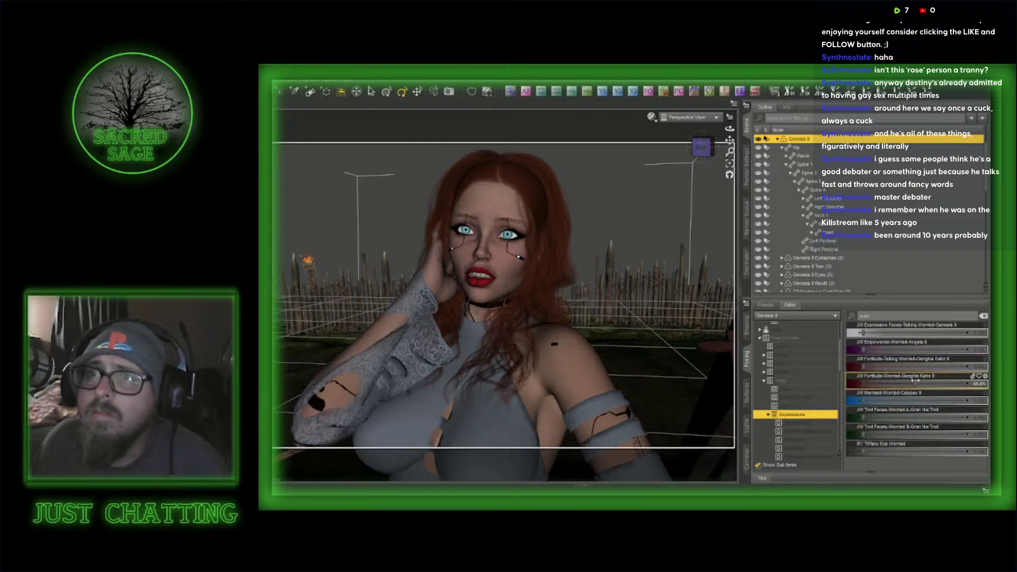
drag(908, 381, 919, 403)
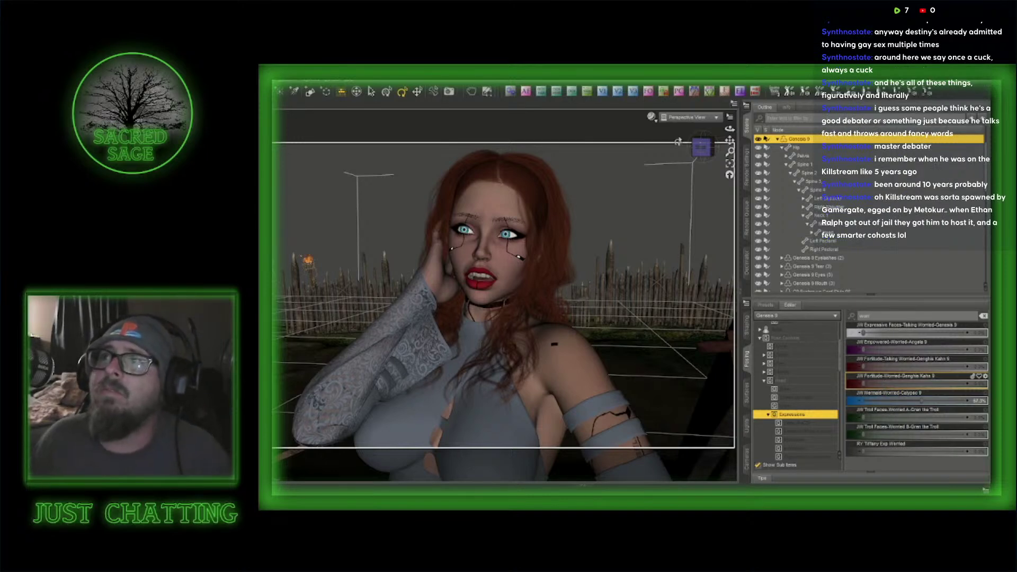
- Switch the viewport from Perspective View to the scene camera and turn on Auto Focus for the Genesis 9 eyes
click(695, 117)
click(685, 184)
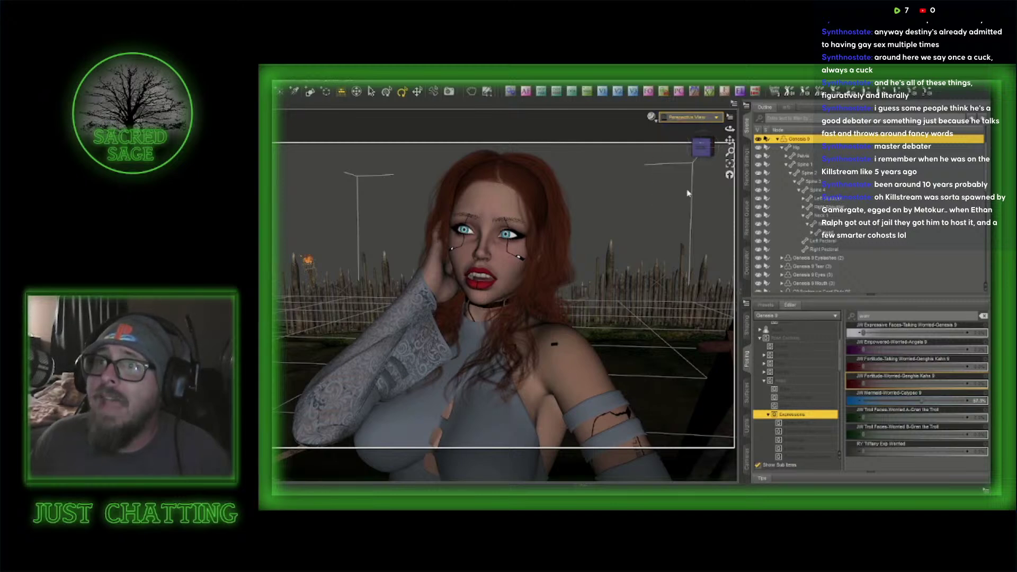
scroll(796, 392, up, 2)
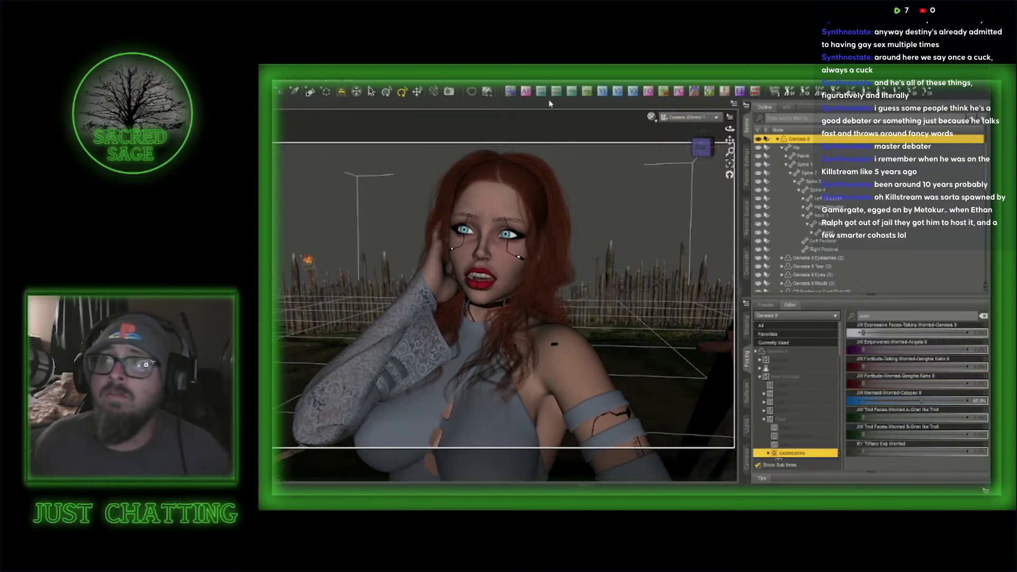
click(526, 93)
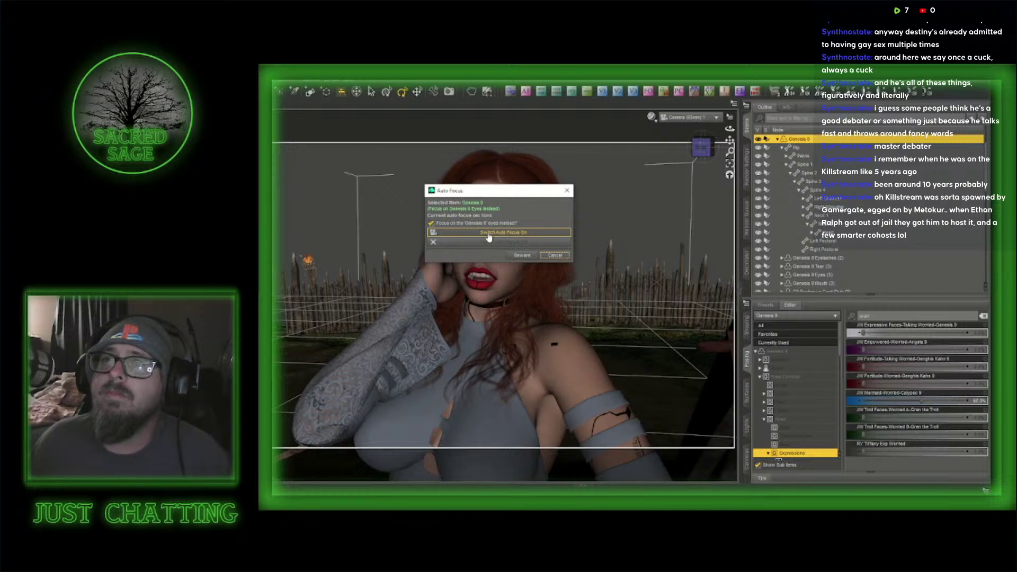
- Preview the shot in NVIDIA Iray while adjusting the environment dome's rotation, and return the viewport to Texture Shaded
click(653, 117)
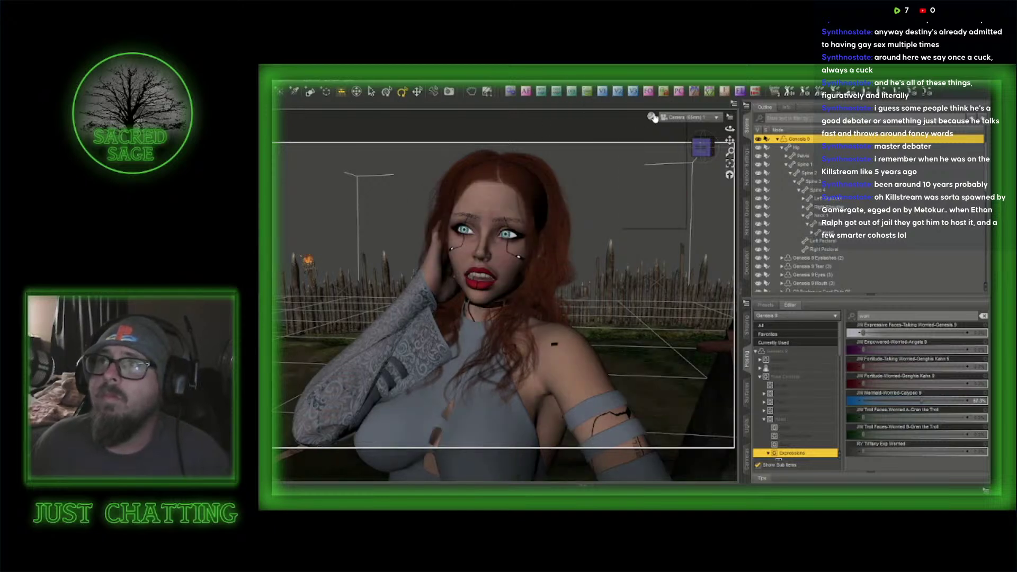
click(645, 224)
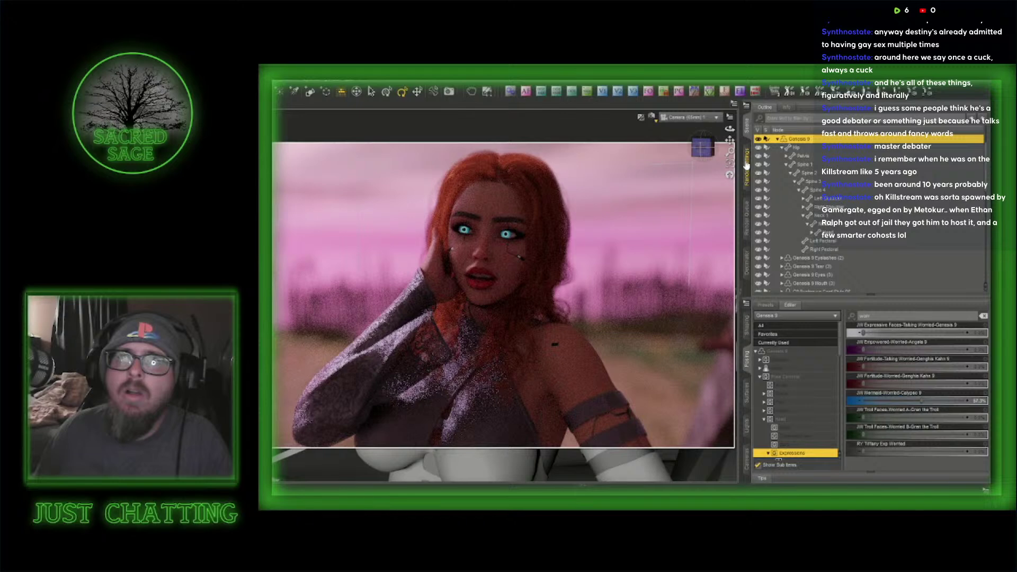
click(748, 173)
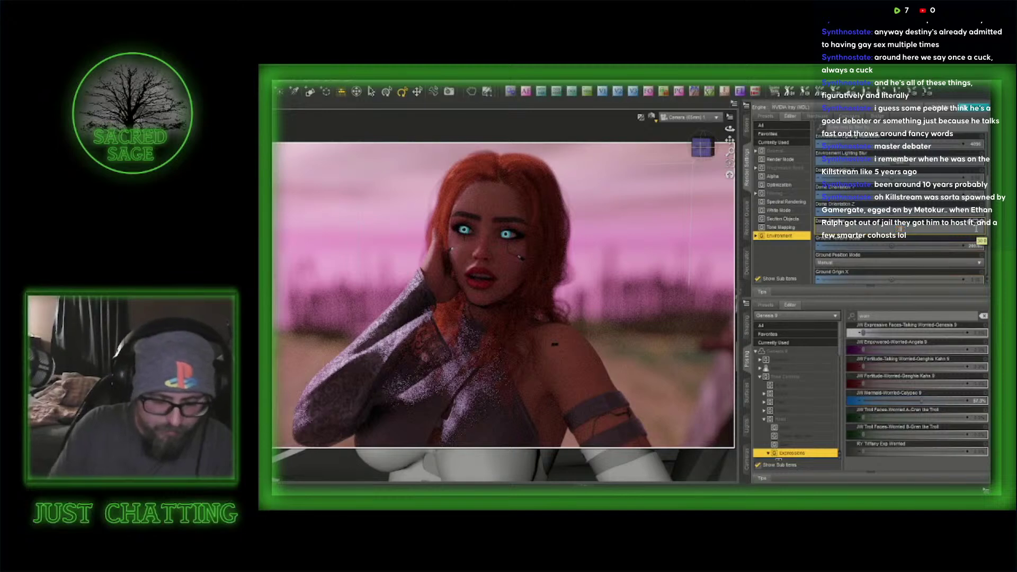
key(Return)
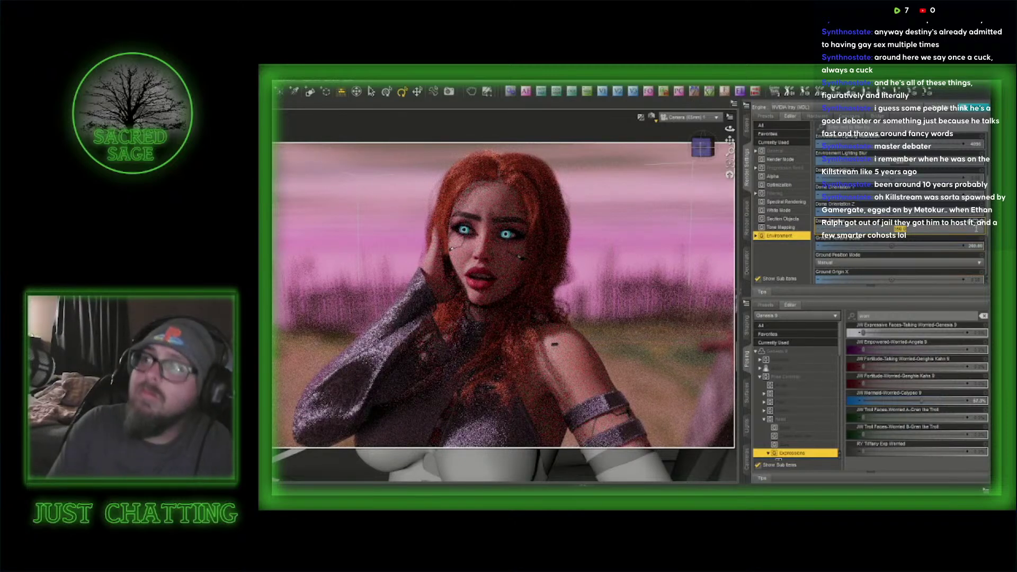
key(Return)
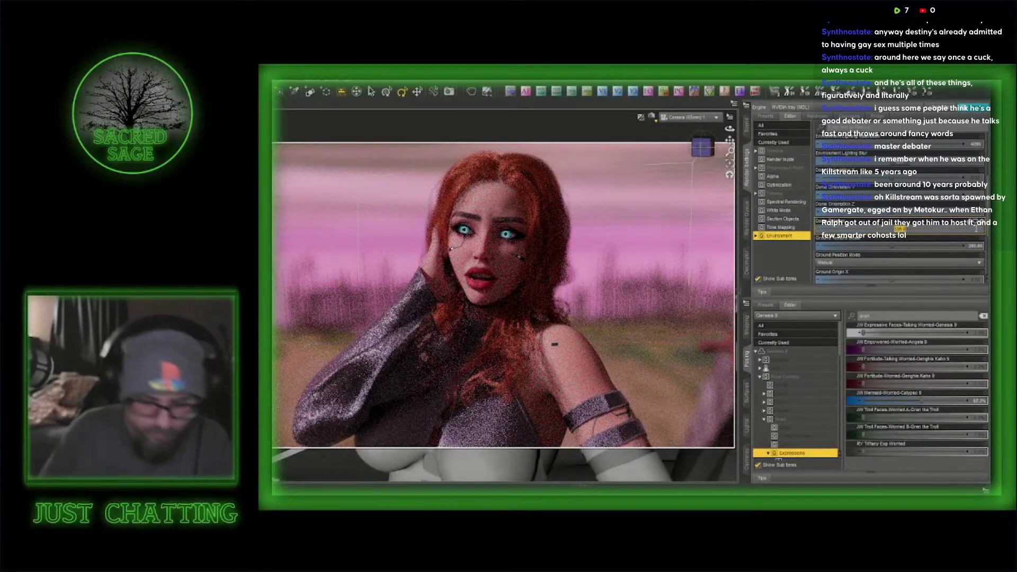
key(Return)
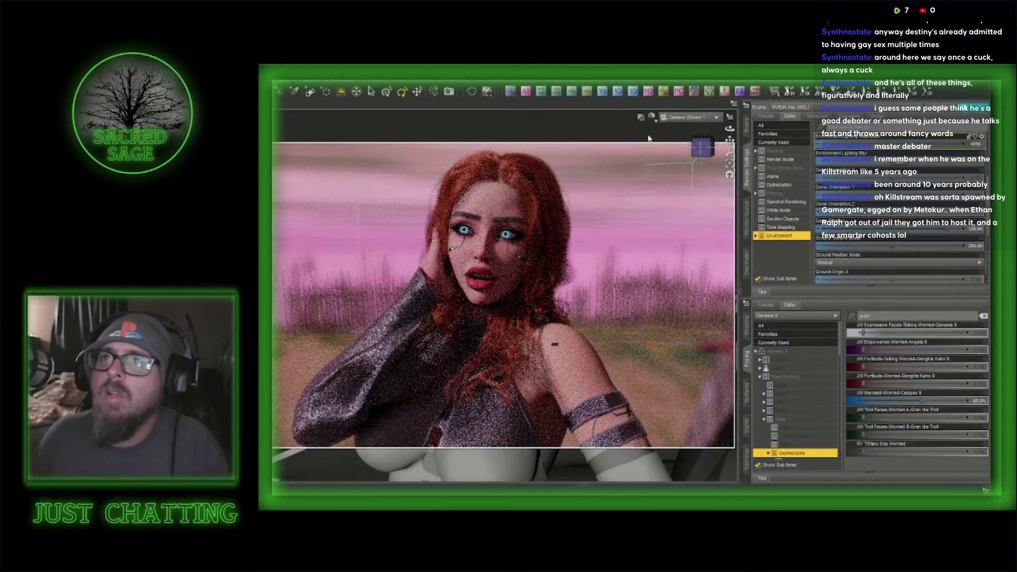
click(652, 118)
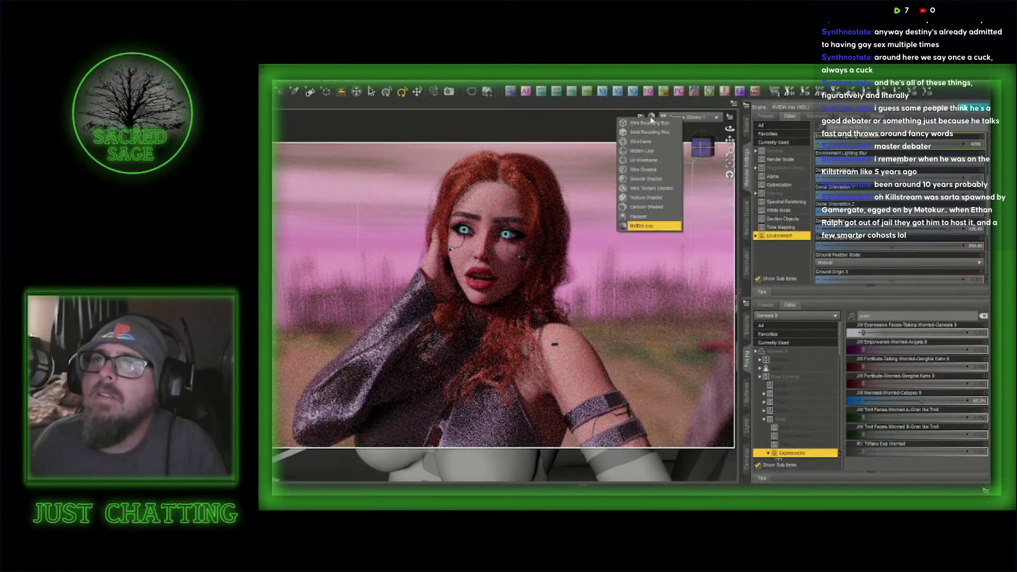
click(645, 199)
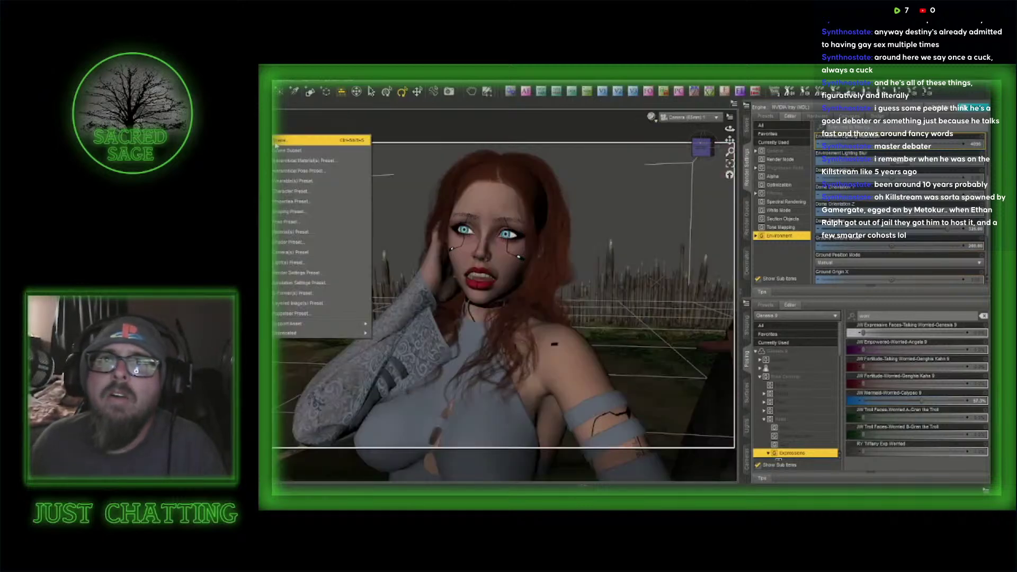
- Save the scene as a new file in the same folder, reusing the image215 file name with the number 216
click(279, 143)
scroll(401, 403, down, 20)
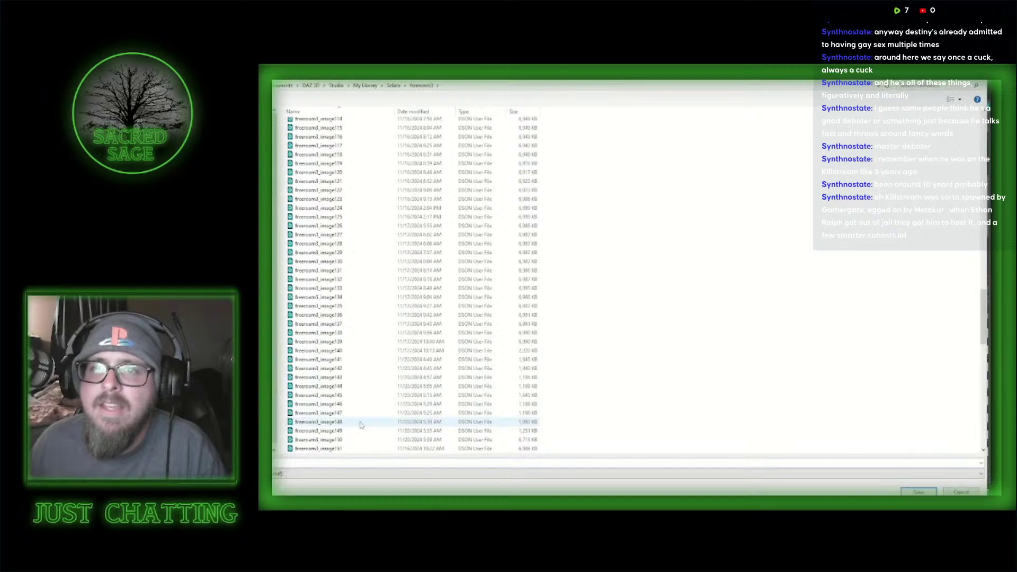
click(323, 404)
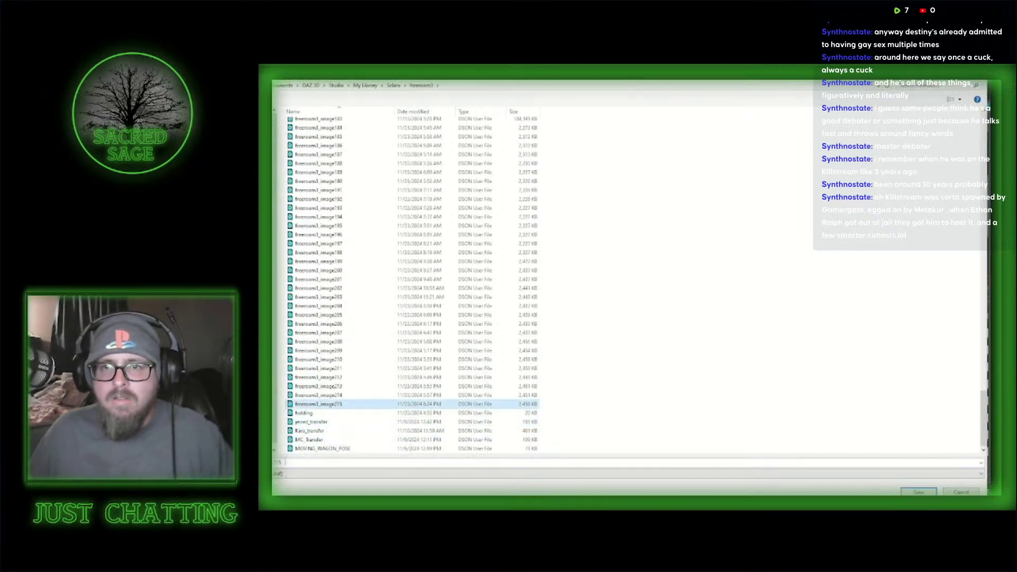
click(289, 462)
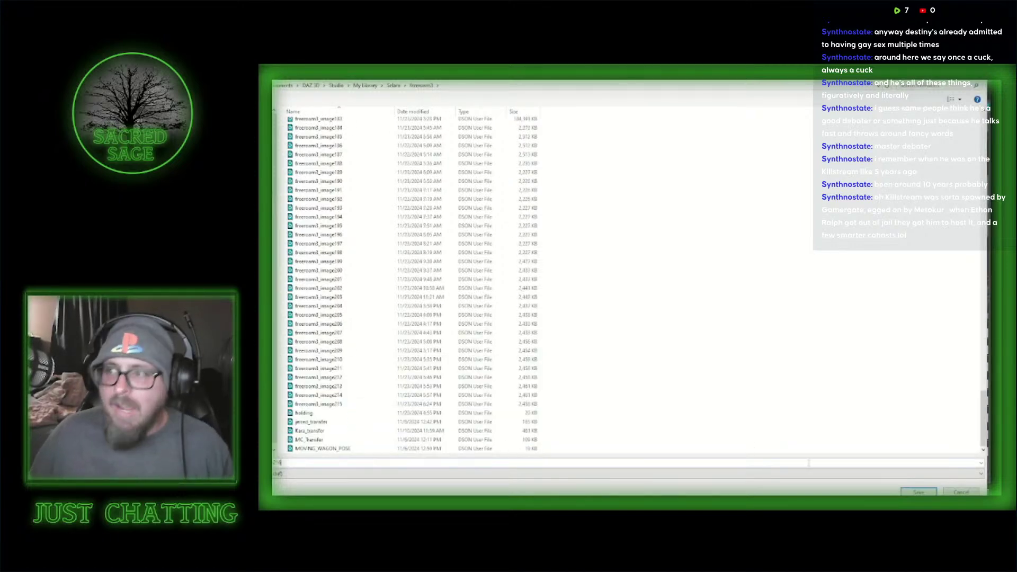
click(918, 491)
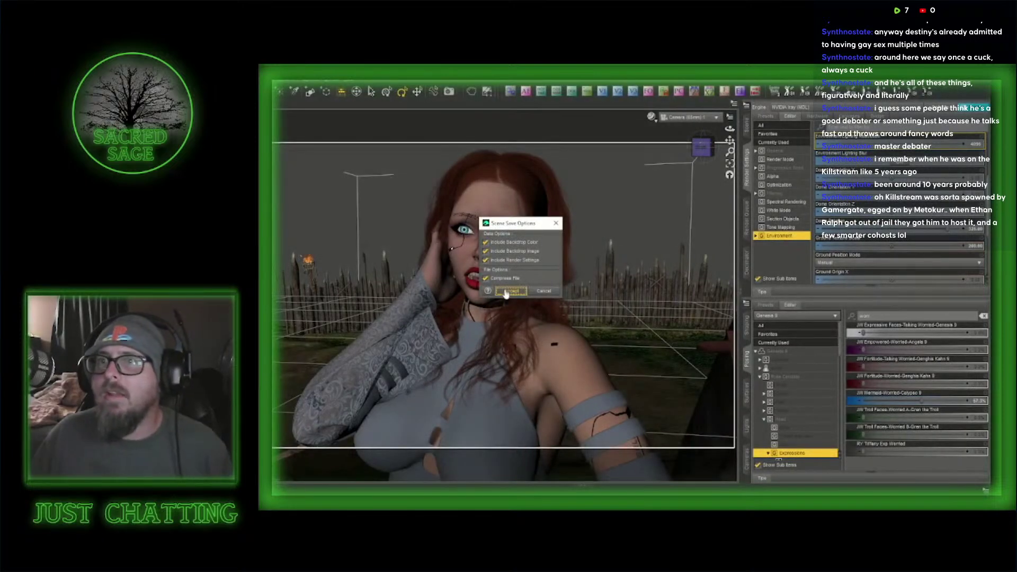